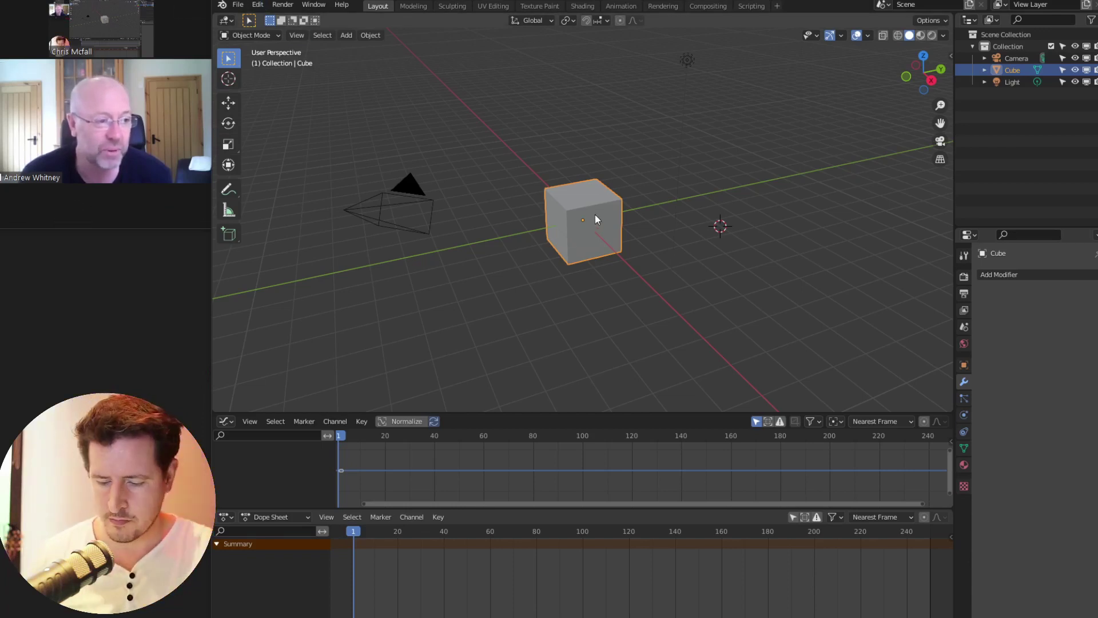
Close the graph editor area by enlarging the 3D viewport over it, and delete all default objects from the scene
left_click_drag(947, 411, 949, 490)
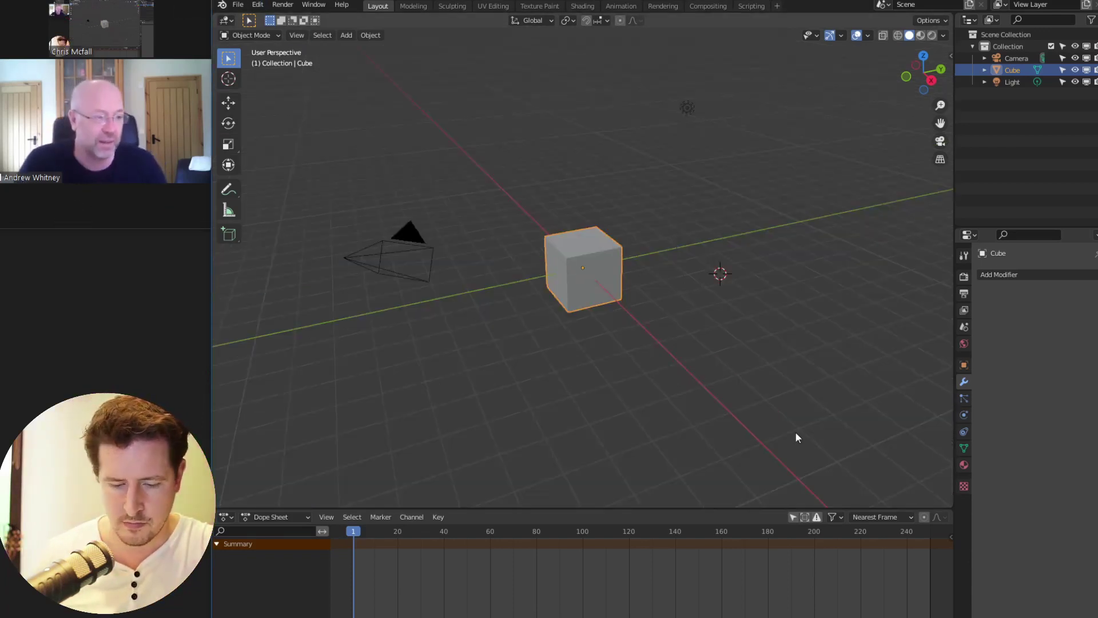
key("x")
key("a")
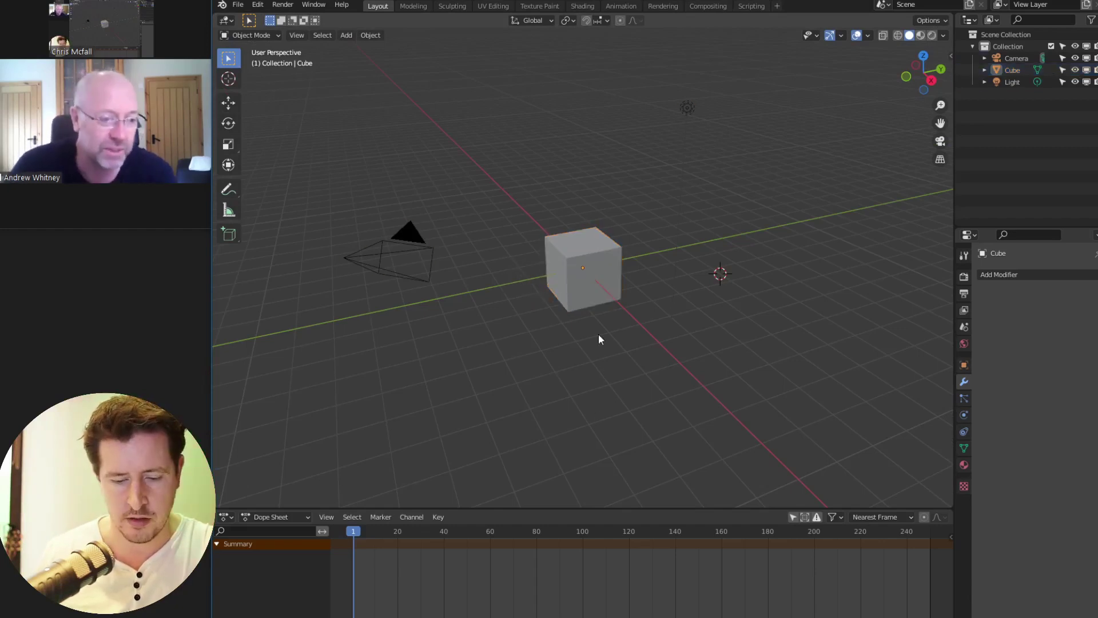
key("Delete")
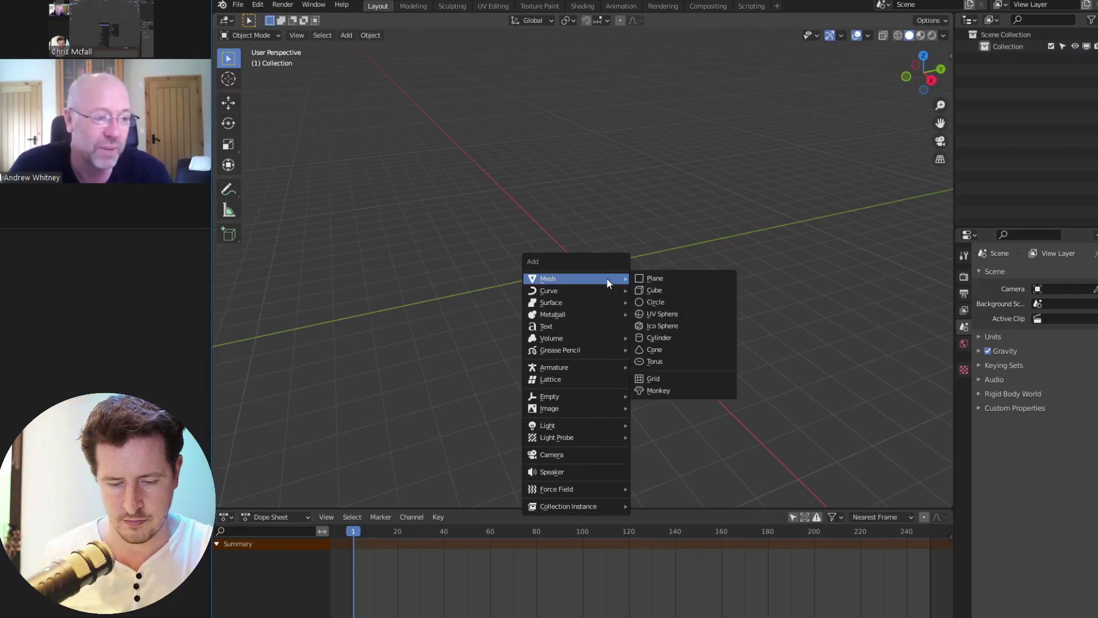
mouse_move(603, 290)
left_click(675, 290)
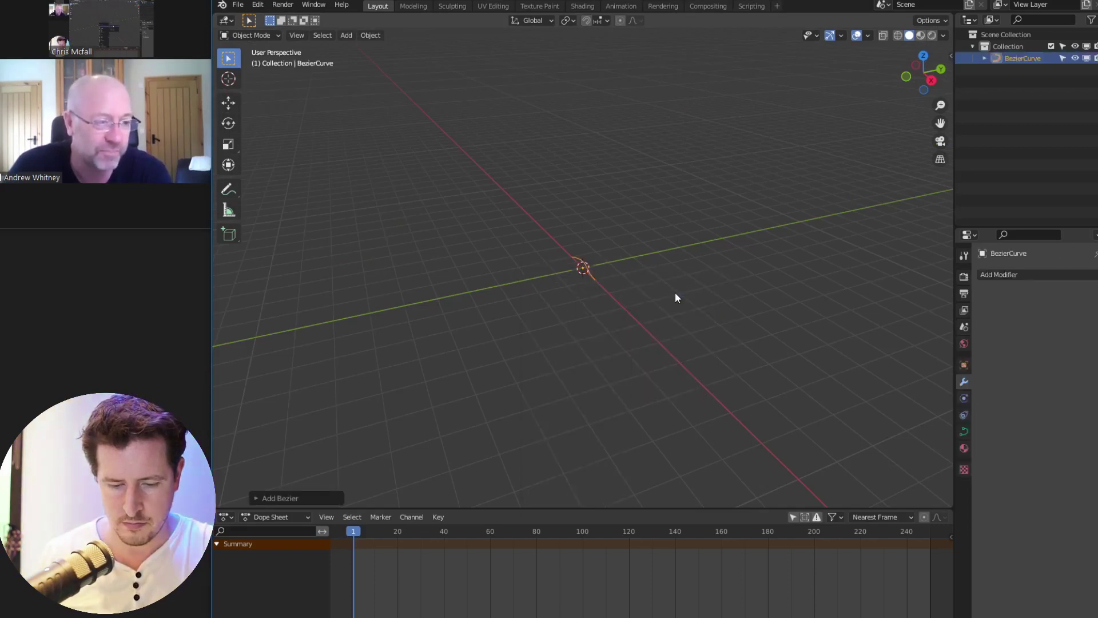
middle_click_drag(609, 306, 728, 352)
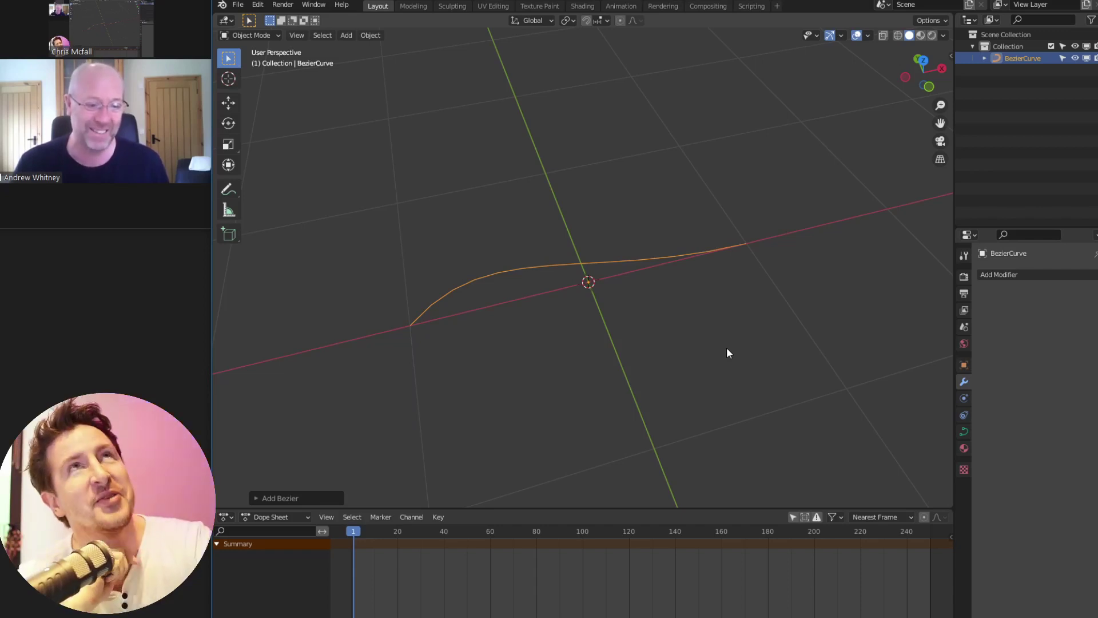
key("x")
left_click(629, 278)
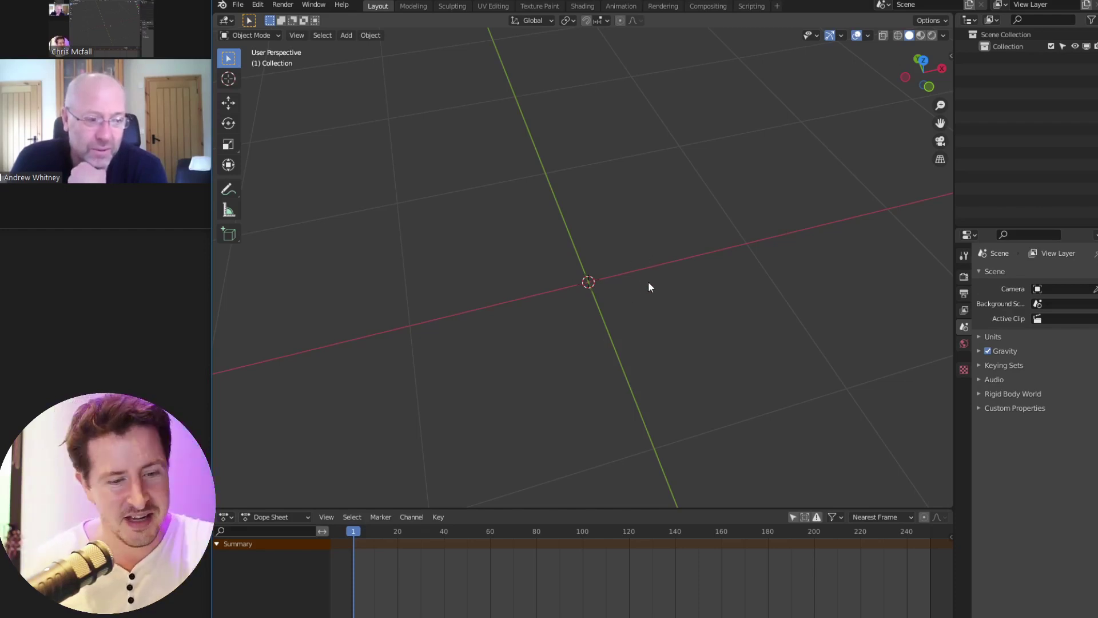
Add a Bezier curve to the empty scene and switch it to Edit Mode
key("shift+a")
mouse_move(620, 280)
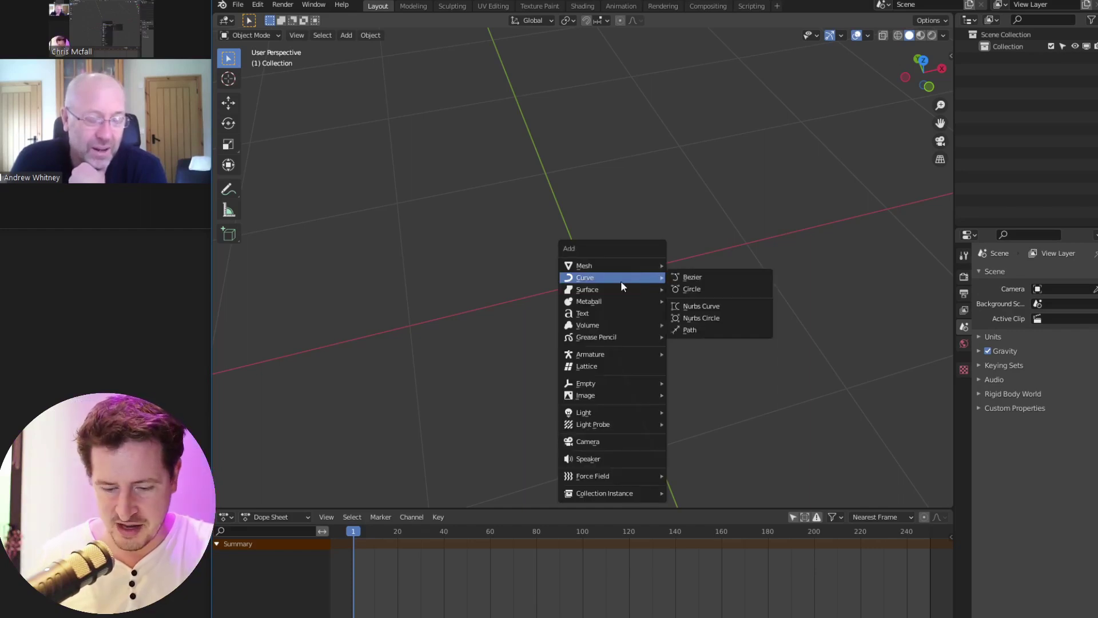
left_click(718, 278)
middle_click_drag(675, 312, 569, 359)
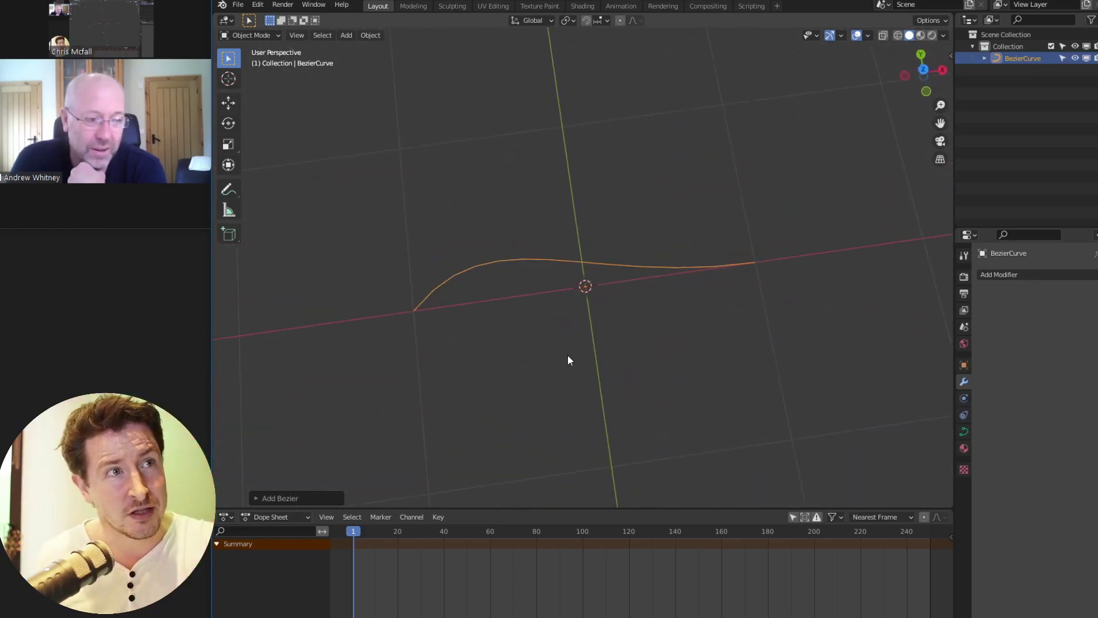
key("ctrl+Tab")
left_click(690, 310)
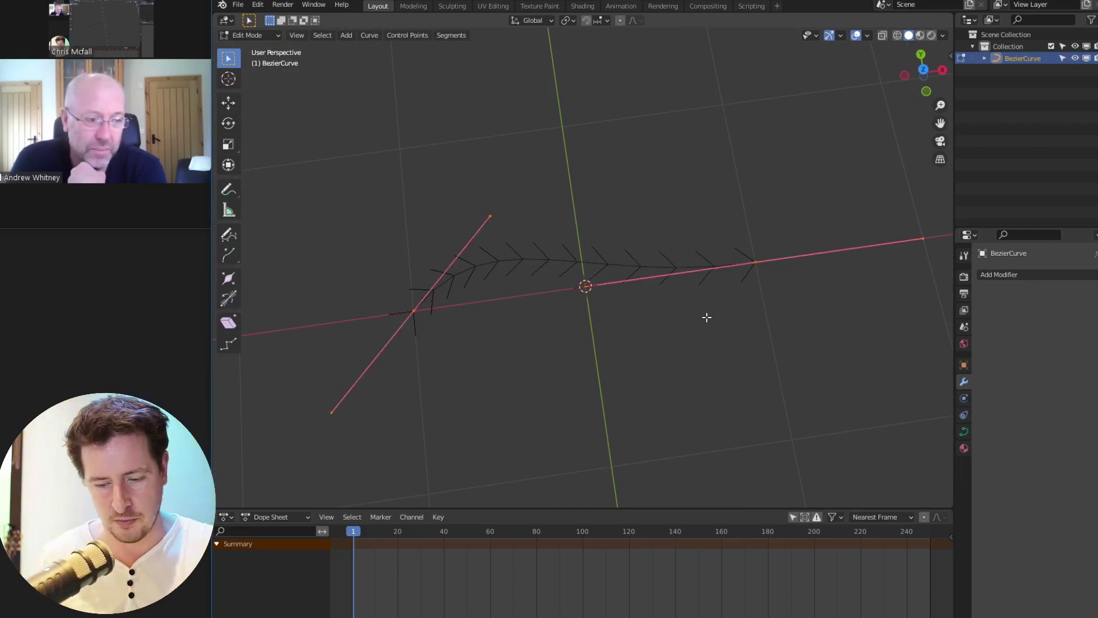
Set the handle type of all the curve's control points to Vector so the segment is straight
key("b")
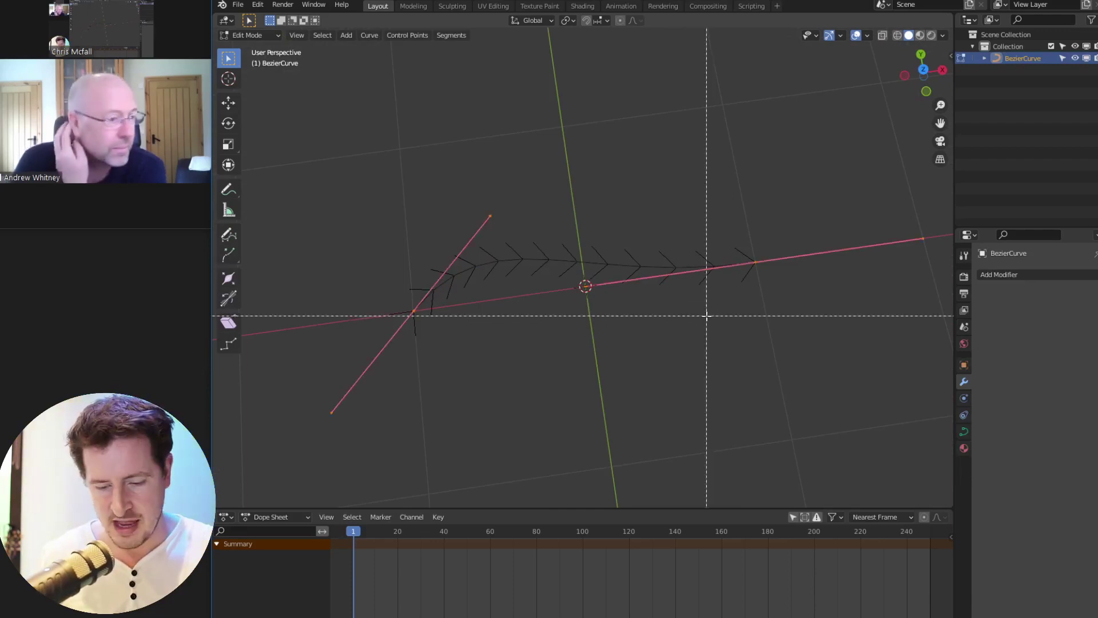
key("Escape")
key("v")
left_click(679, 350)
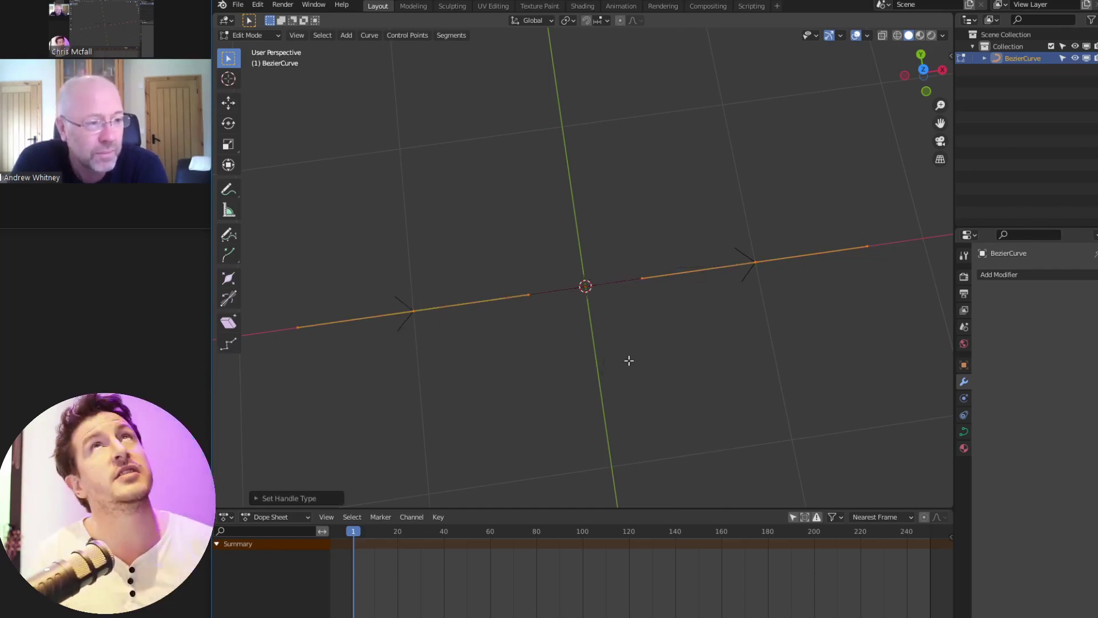
middle_click_drag(623, 370, 605, 338)
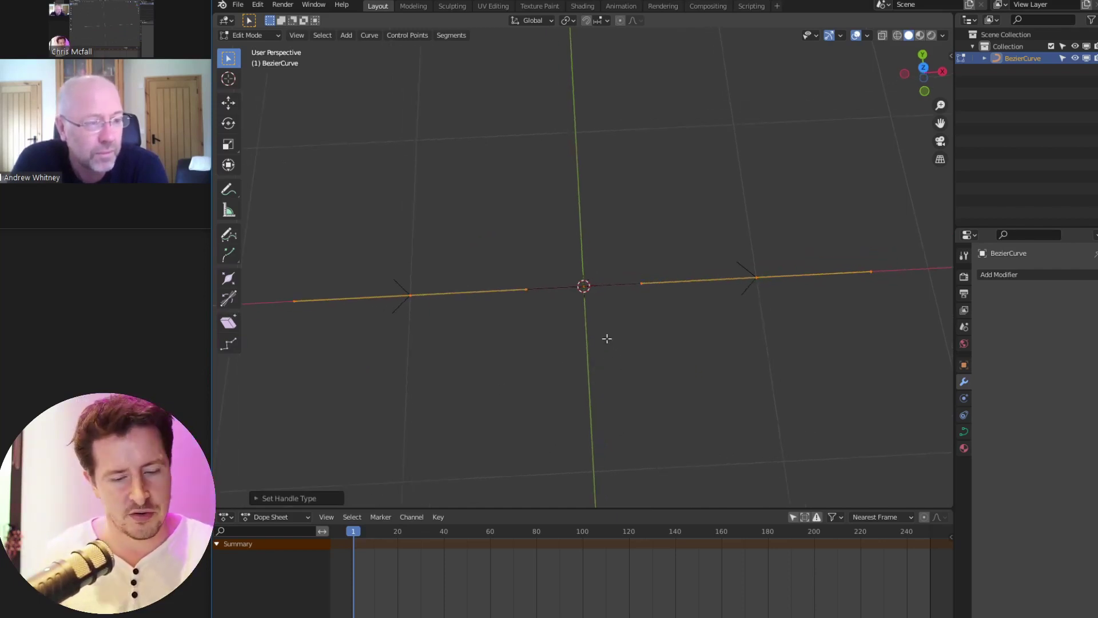
key("v")
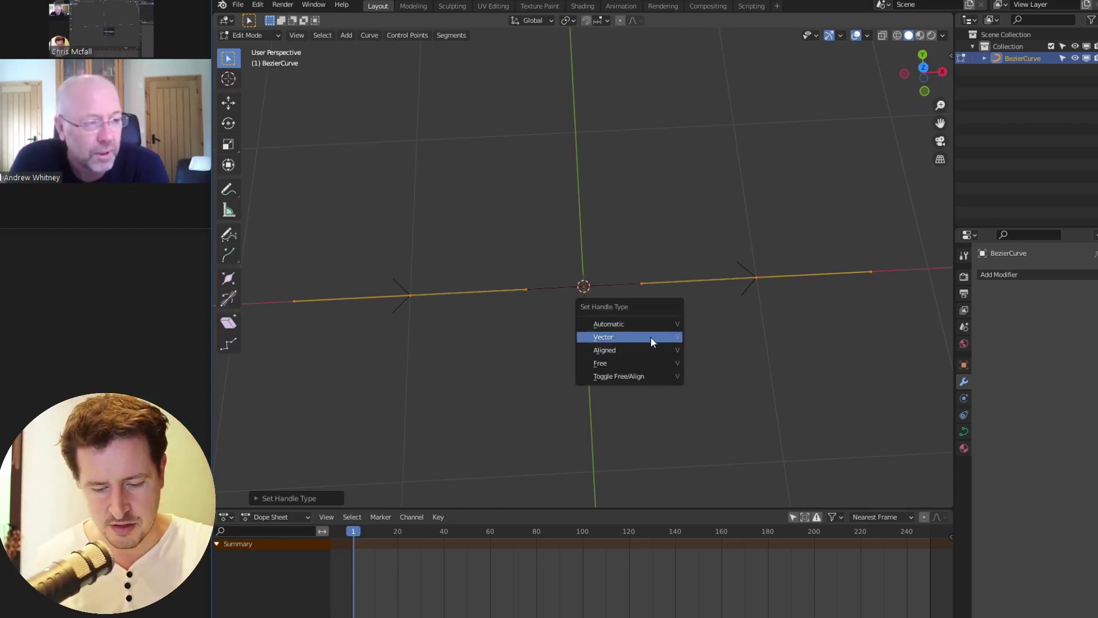
left_click(654, 337)
Move the curve's start control point along the X axis to approximately the world origin using the Move tool
left_click(431, 299)
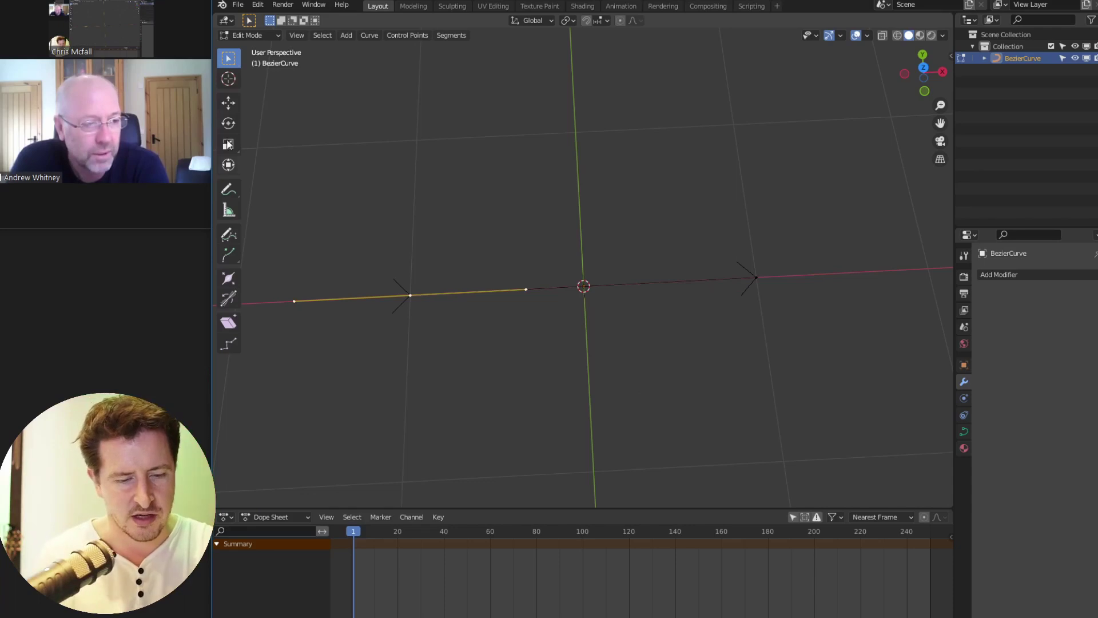
key("shift+space")
key("g")
left_click_drag(411, 295, 633, 292)
middle_click_drag(647, 311, 654, 279)
key("g")
key("Escape")
Snap the curve's start control point exactly to the 3D cursor at the world origin
key("shift+s")
left_click(634, 369)
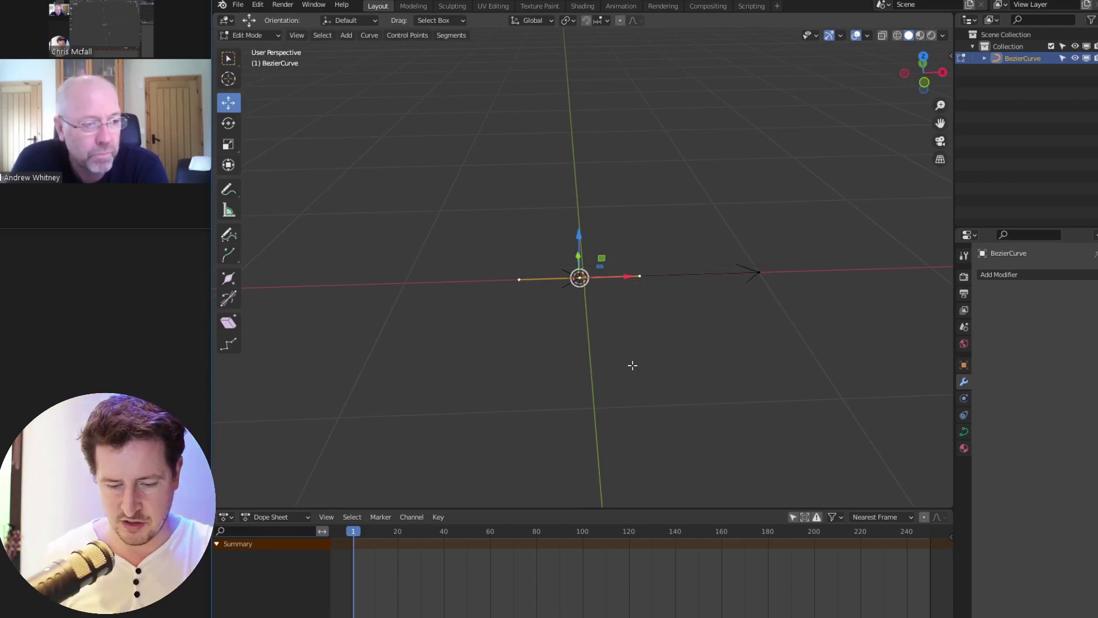
left_click(755, 275)
middle_click_drag(758, 304, 794, 350)
left_click(593, 287)
middle_click_drag(664, 316, 638, 298)
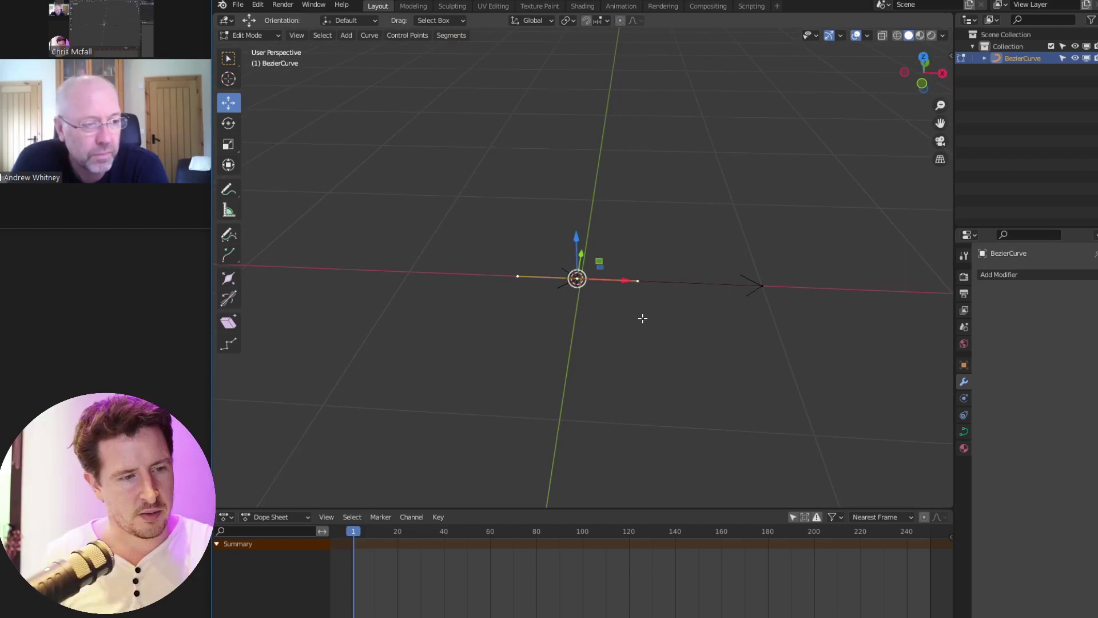
key("shift+s")
left_click(571, 355)
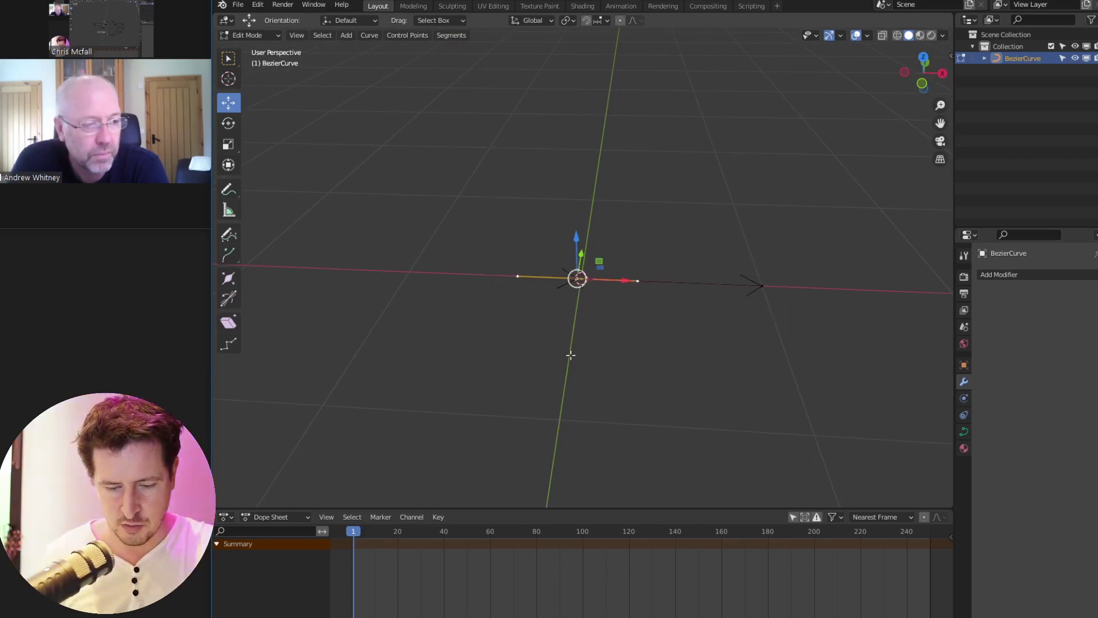
key("shift+s")
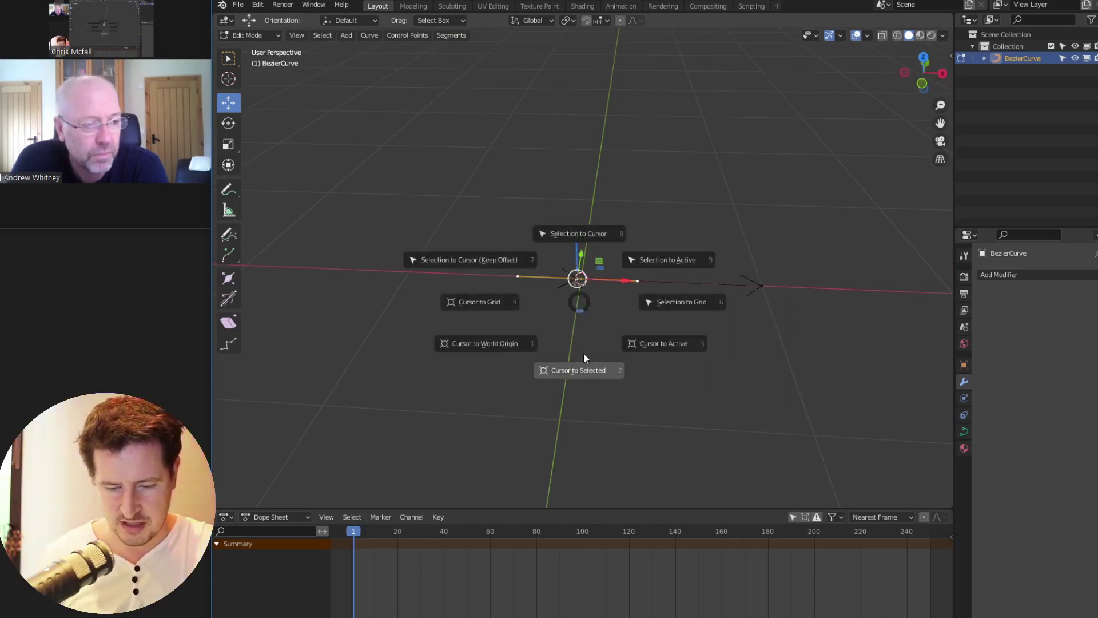
left_click(586, 235)
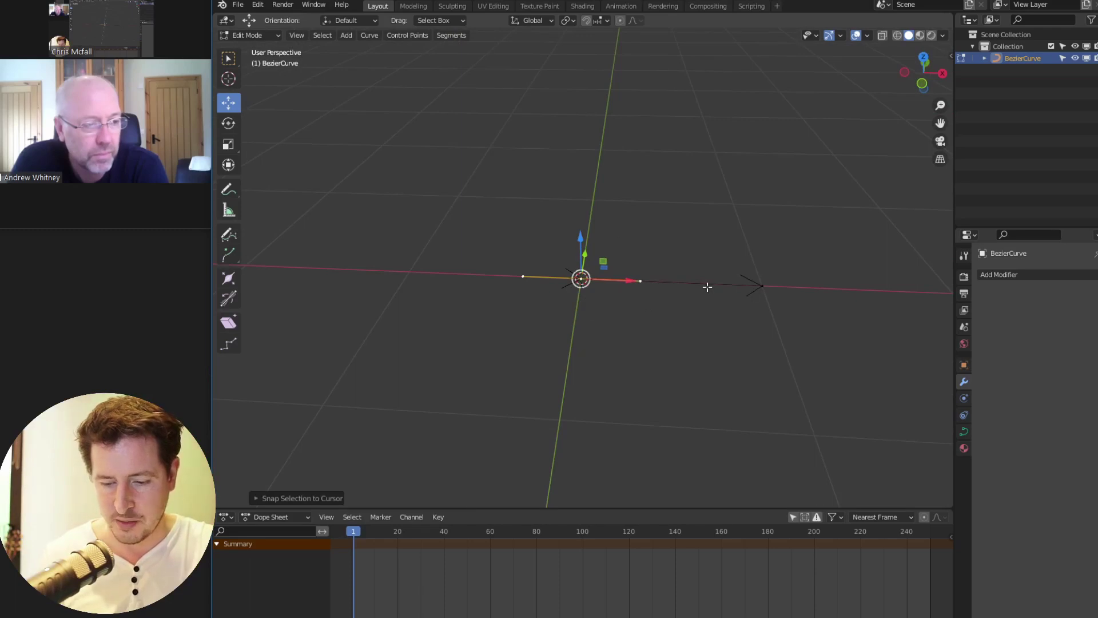
Turn on increment snapping and move the curve's end control point one grid unit along positive Y
middle_click_drag(707, 287, 738, 324)
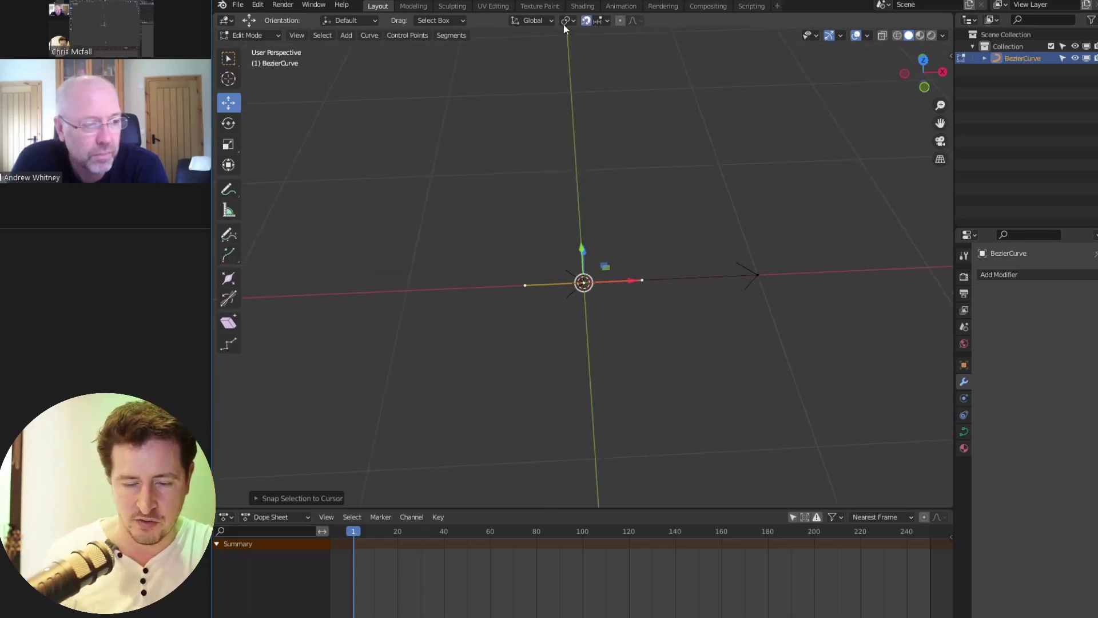
left_click(603, 20)
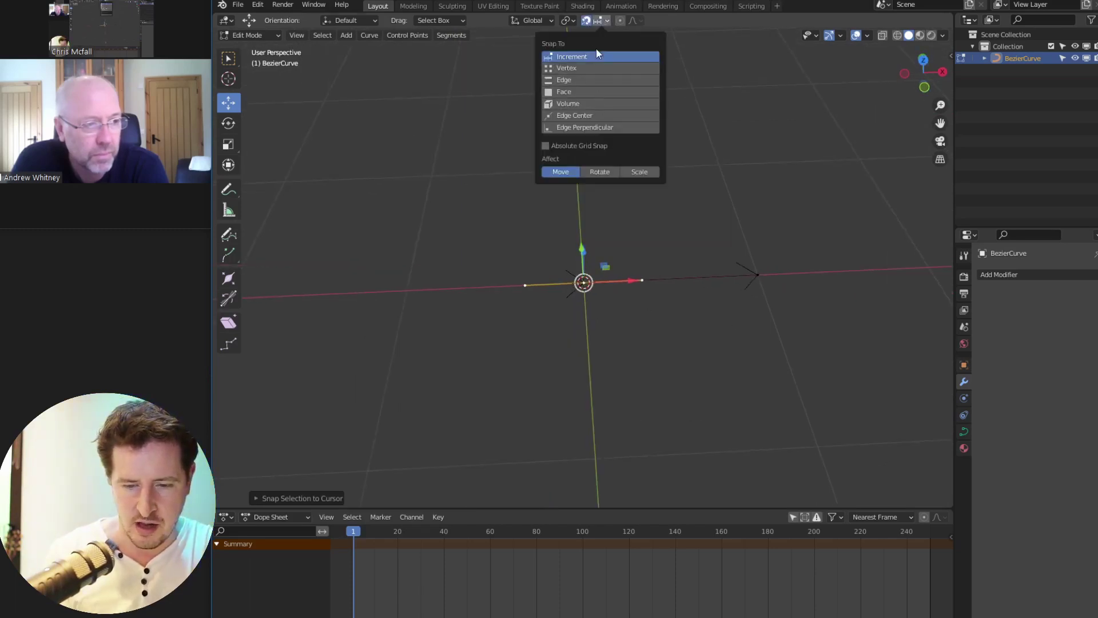
middle_click_drag(791, 287, 769, 320)
left_click(753, 285)
middle_click_drag(777, 378, 760, 415)
left_click_drag(755, 265, 781, 103)
scroll(826, 280, "down", 4)
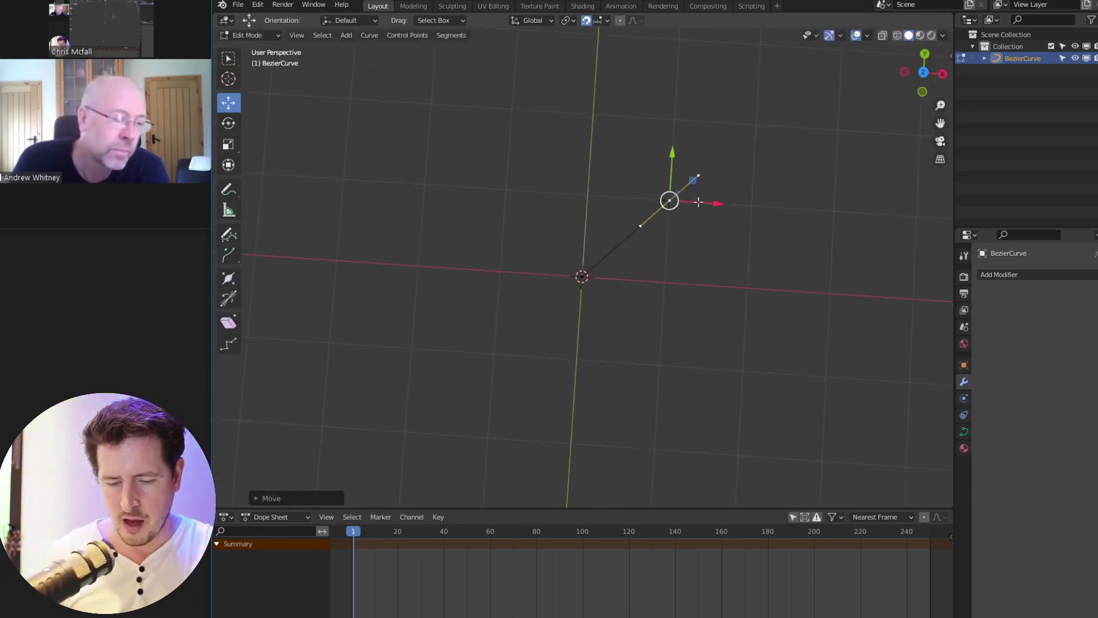
Extrude the curve's end point one grid unit along positive X, and again one grid unit along negative Y to the X axis
mouse_move(711, 200)
middle_mouse_down()
mouse_move(730, 238)
mouse_move(707, 192)
middle_mouse_up()
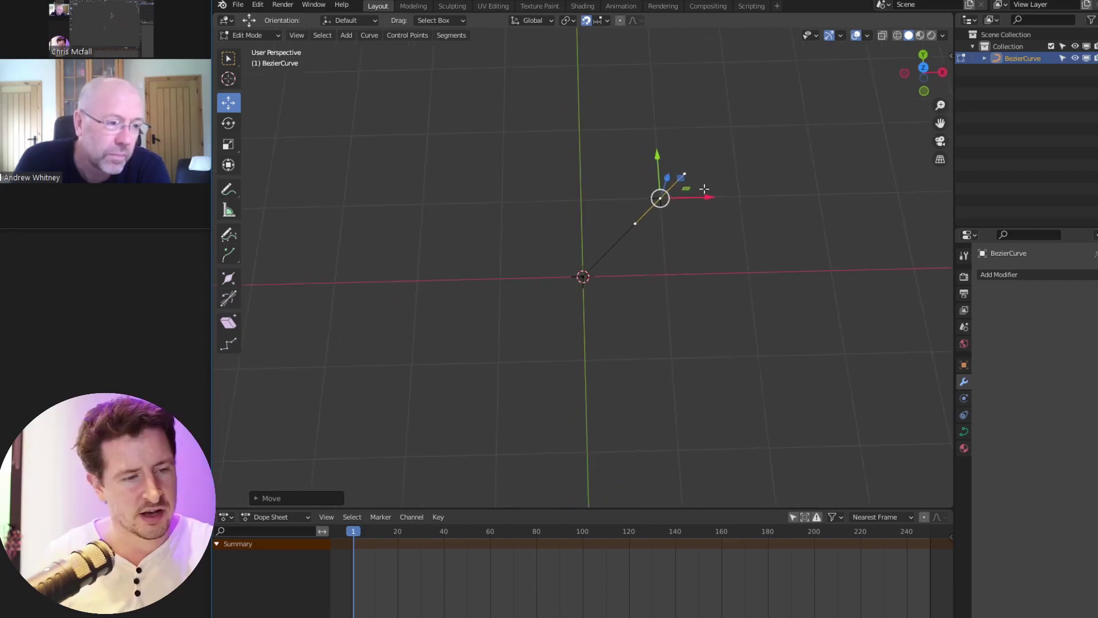
key("g")
key("x")
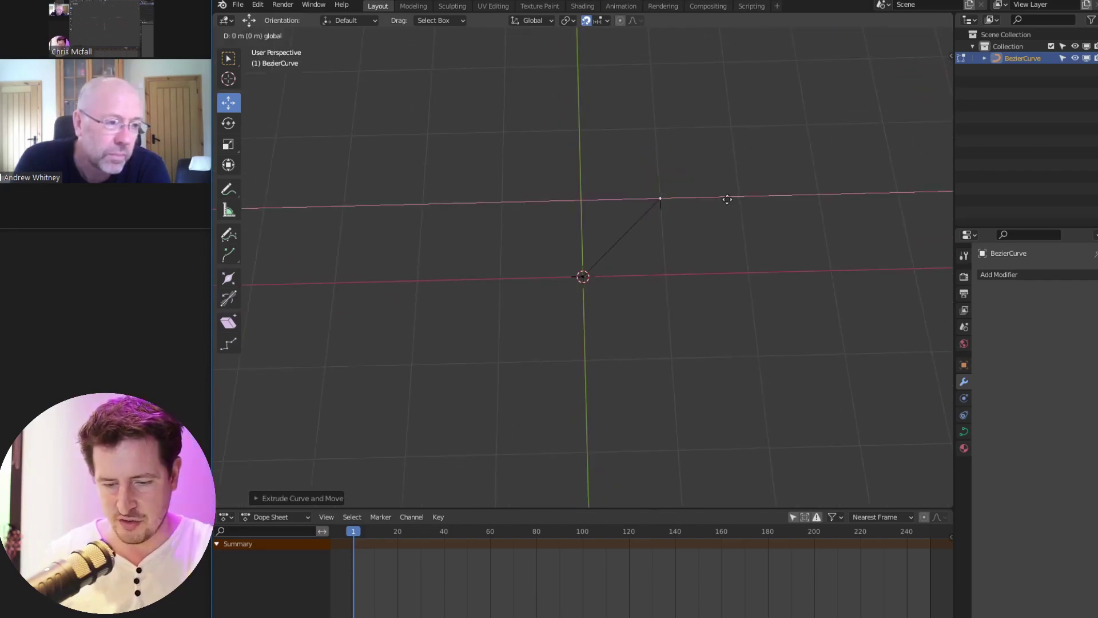
left_click(792, 200)
middle_click_drag(633, 319, 688, 256)
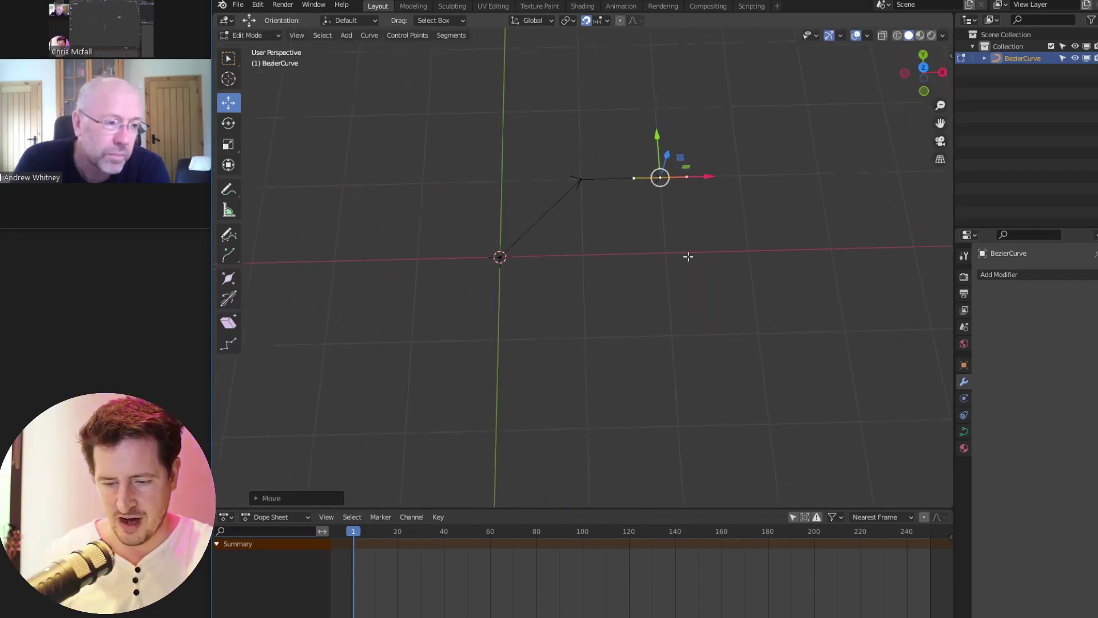
key("e")
key("y")
left_click(710, 261)
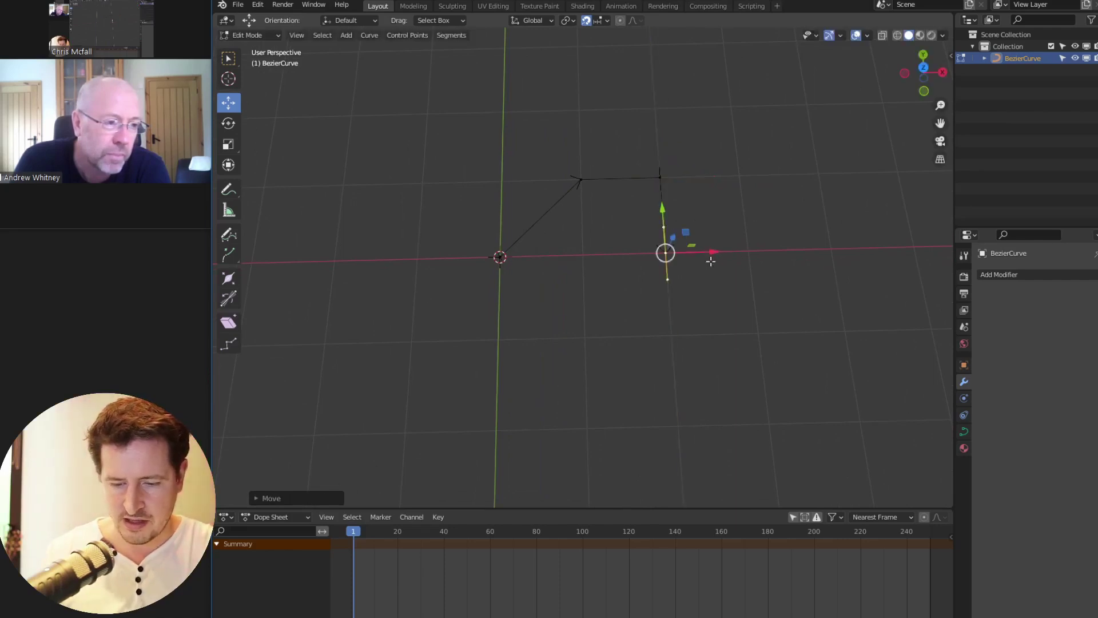
Extrude the curve's end point another grid unit along positive X on the X axis
key("e")
key("Escape")
key("e")
key("x")
left_click(791, 258)
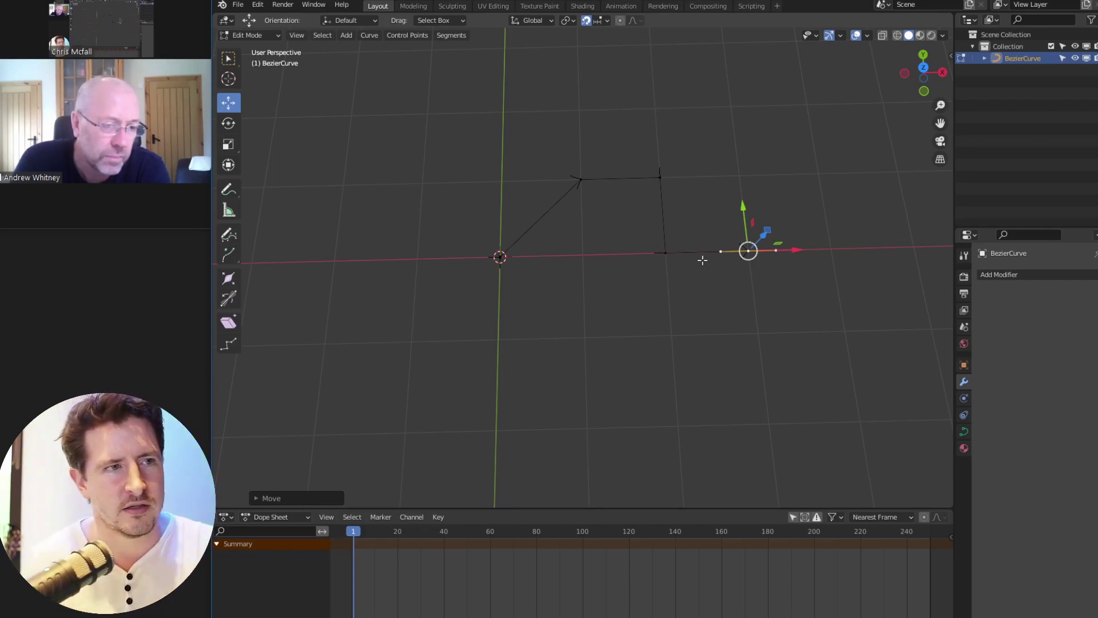
Select all the curve's control points and set their handle type to Automatic
key("a")
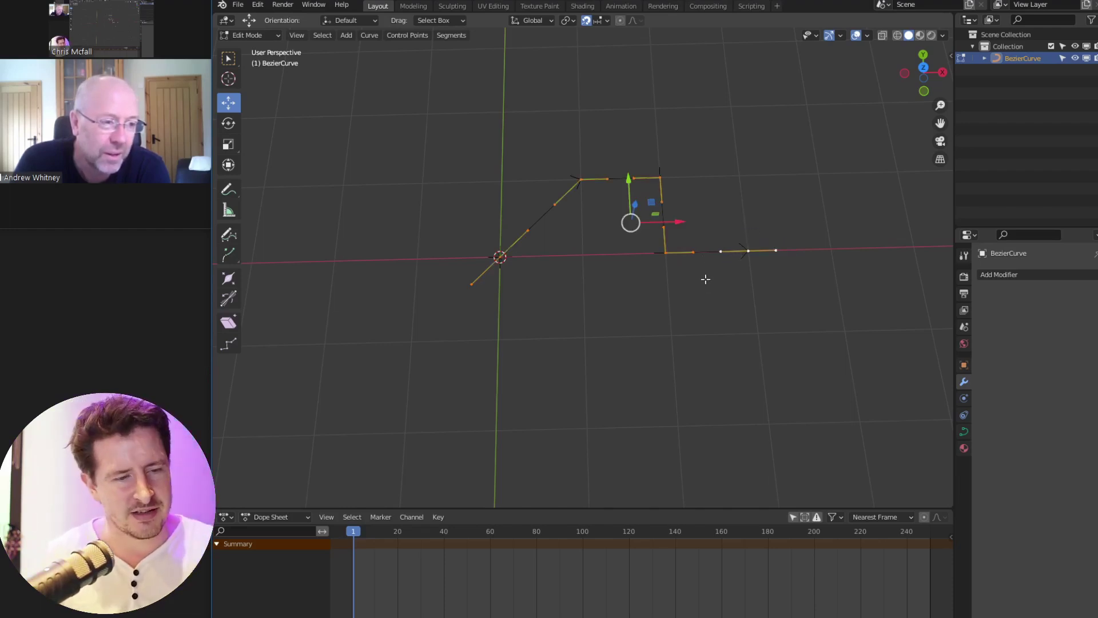
key("v")
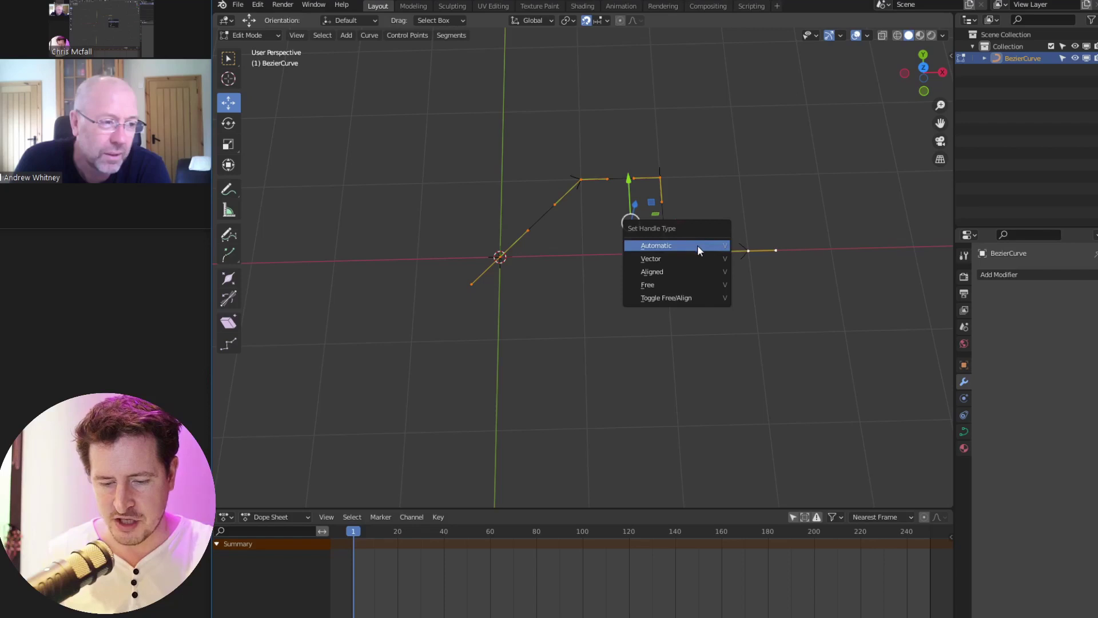
left_click(698, 245)
Extrude the curve's end point one grid unit along positive Y in top orthographic view
middle_click_drag(747, 250, 701, 343)
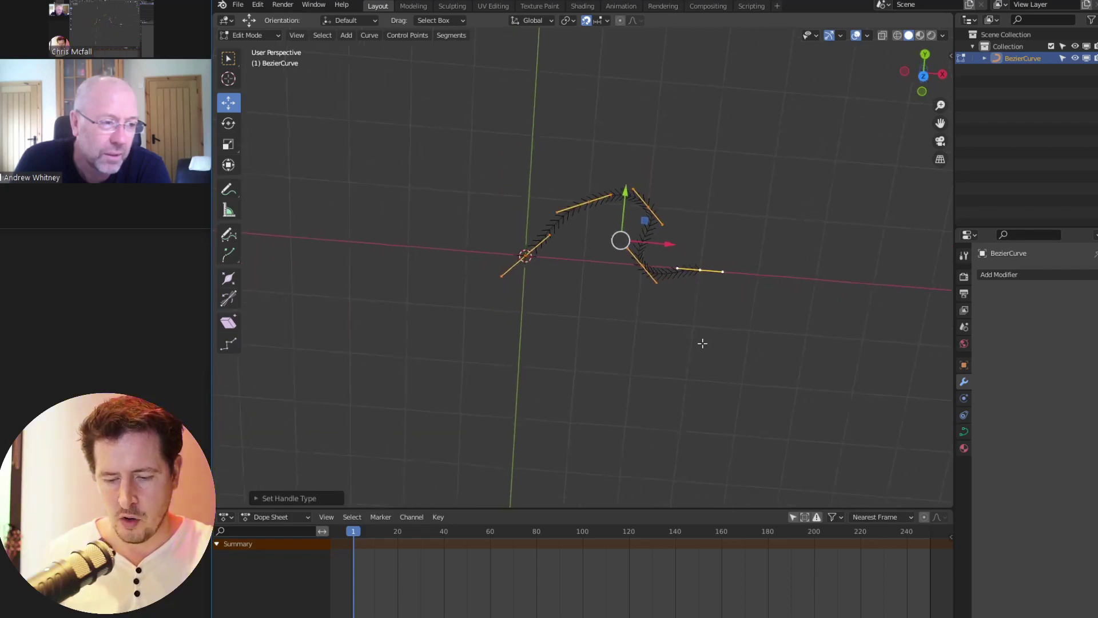
left_click(715, 269)
key("KP_7")
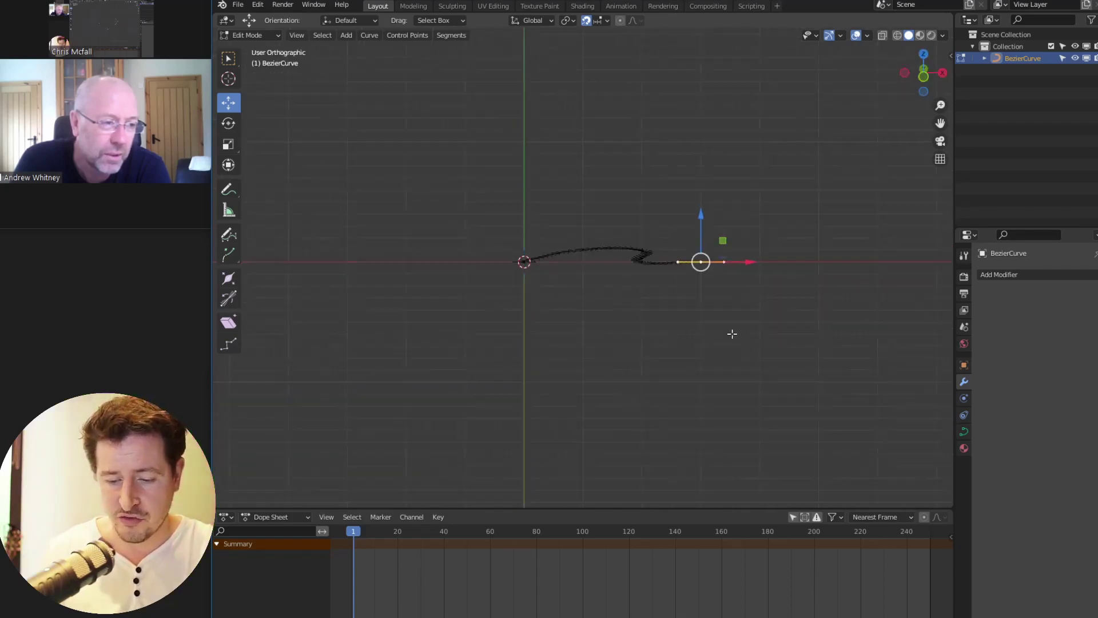
key("e")
key("y")
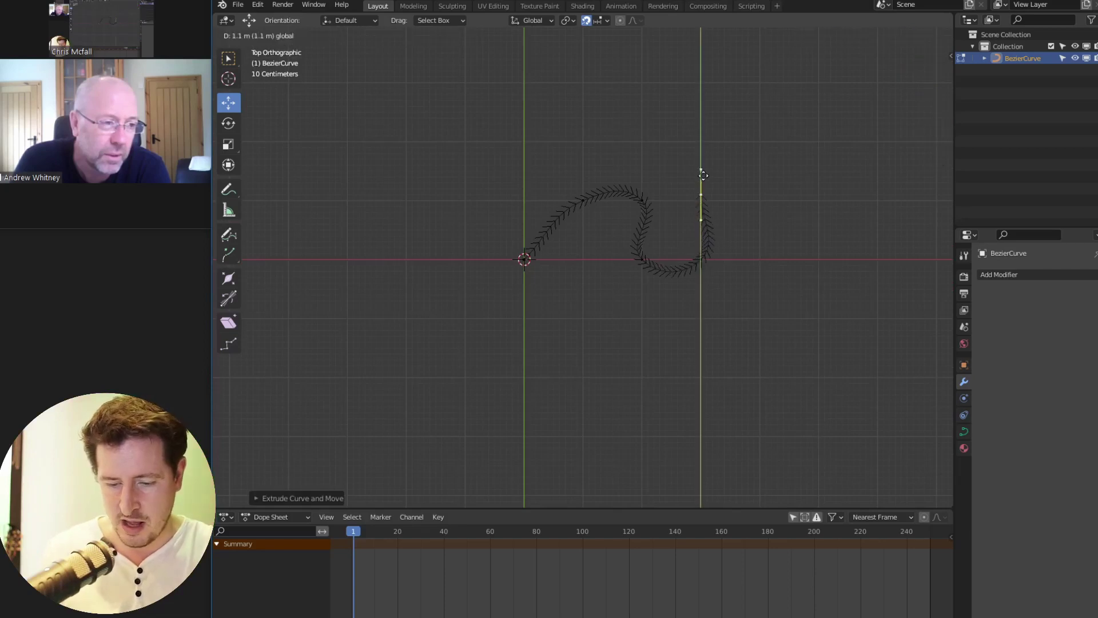
left_click(707, 182)
scroll(691, 260, "down", 2)
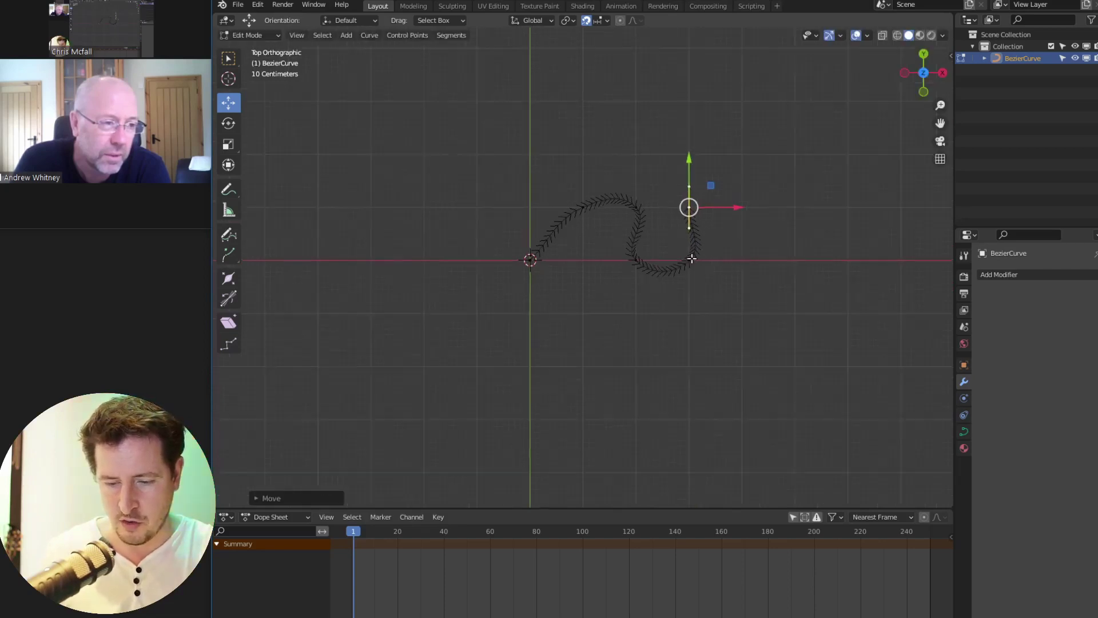
middle_click_drag(713, 242, 615, 298, "shift")
scroll(615, 298, "up", 4)
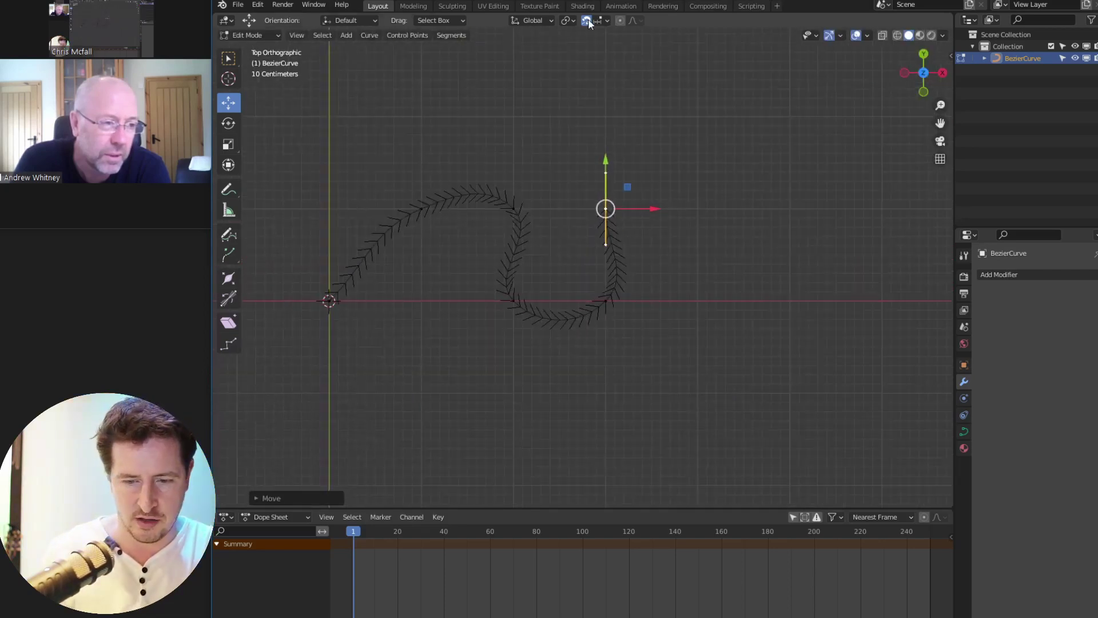
left_click(607, 21)
left_click(635, 21)
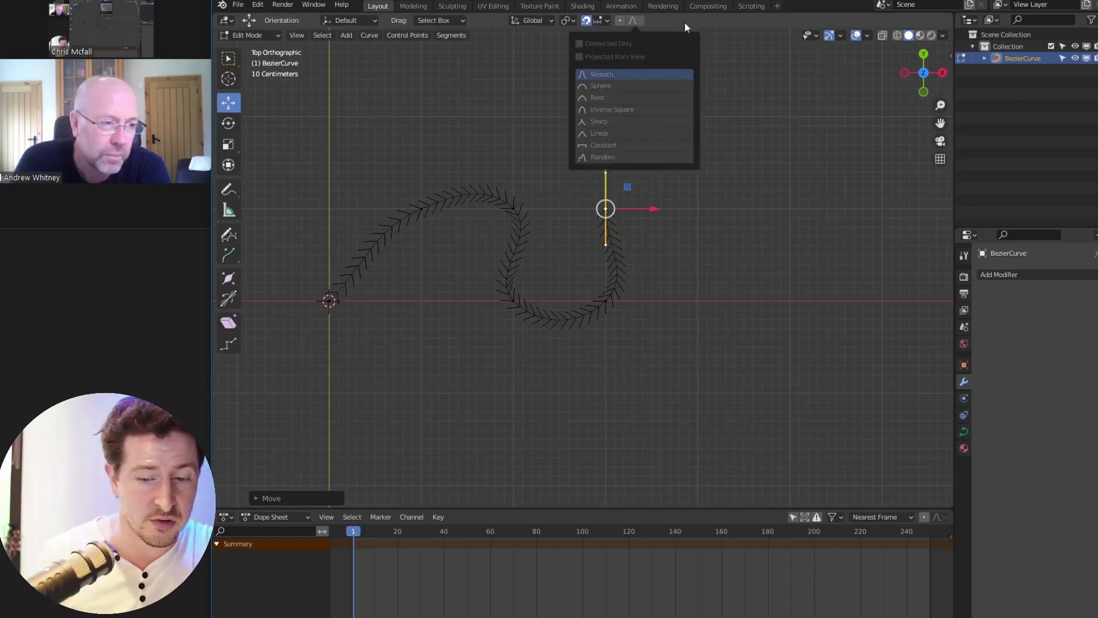
Leave Edit Mode and add a mesh cube at the world origin
key("Tab")
middle_click_drag(516, 246, 592, 286)
key("shift+a")
mouse_move(538, 240)
left_click(610, 252)
scroll(591, 286, "down", 5)
middle_click_drag(485, 412, 484, 270)
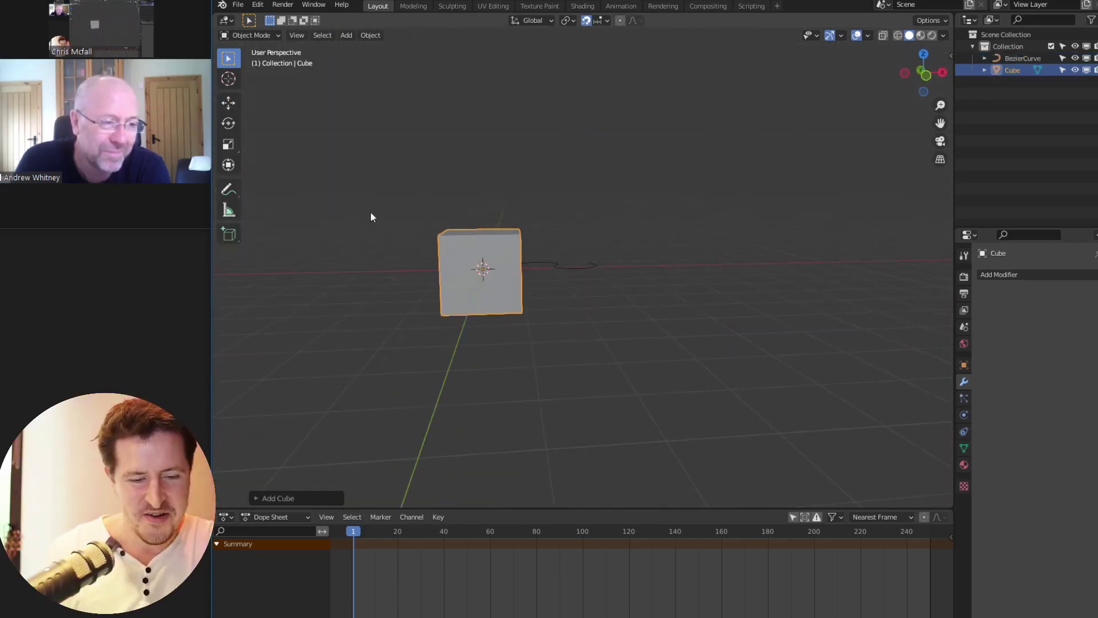
Move the cube down along Z and along positive X and Y so its top face lies under the curve's end
left_click(228, 102)
left_click_drag(481, 223, 502, 267)
left_click_drag(532, 303, 627, 317)
middle_click_drag(628, 318, 607, 249)
left_click_drag(606, 249, 606, 211)
Open the Bezier curve in Edit Mode and set the snapping target to Face
left_click(593, 273)
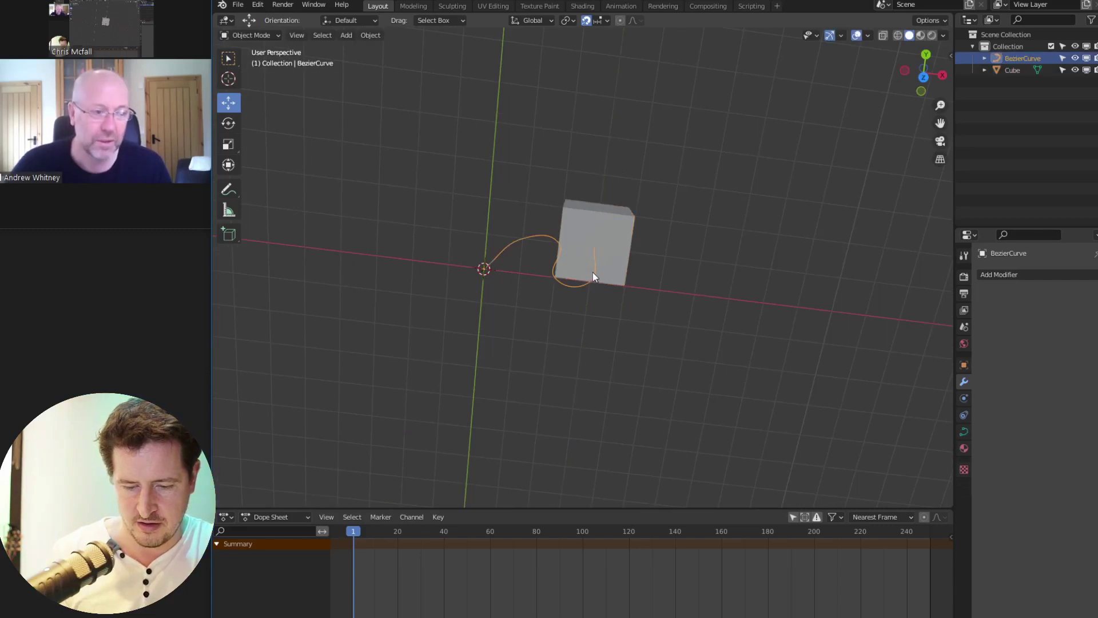
key("ctrl+Tab")
left_click(688, 282)
middle_click_drag(689, 281, 658, 274)
left_click(607, 20)
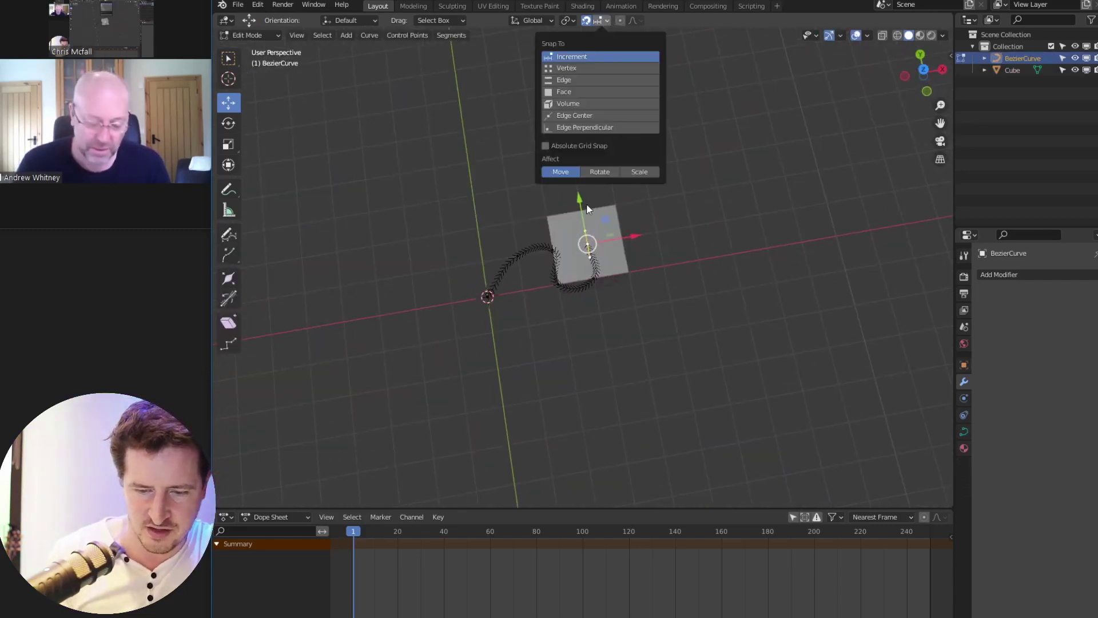
left_click(589, 92)
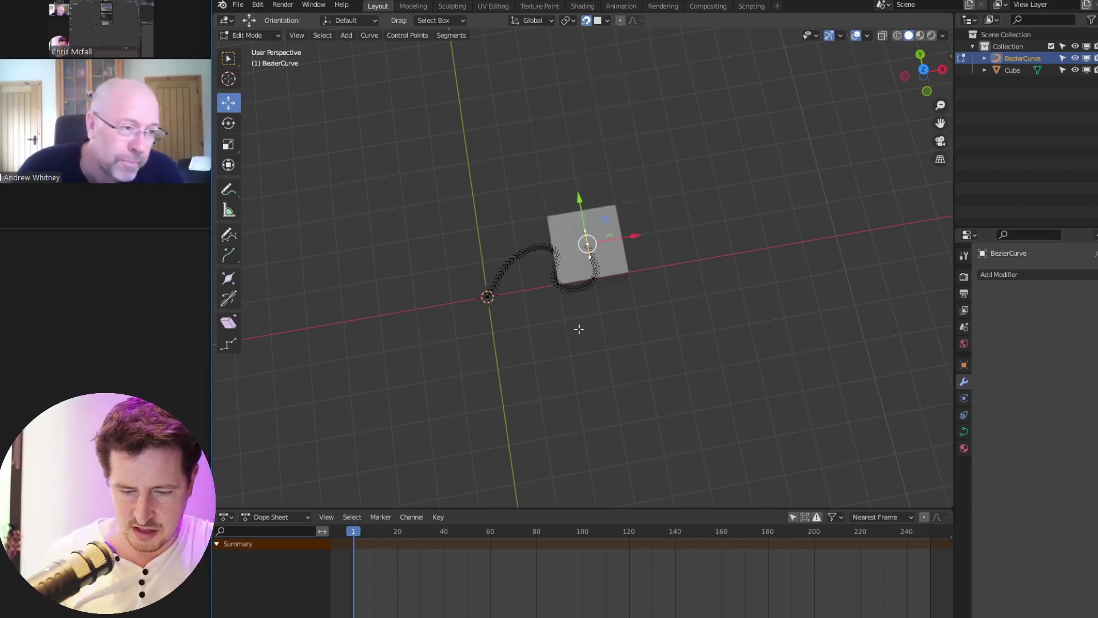
Extrude the curve's end point three times, snapping the new points onto the cube's top face and then down around two side faces
middle_click_drag(668, 274, 689, 267)
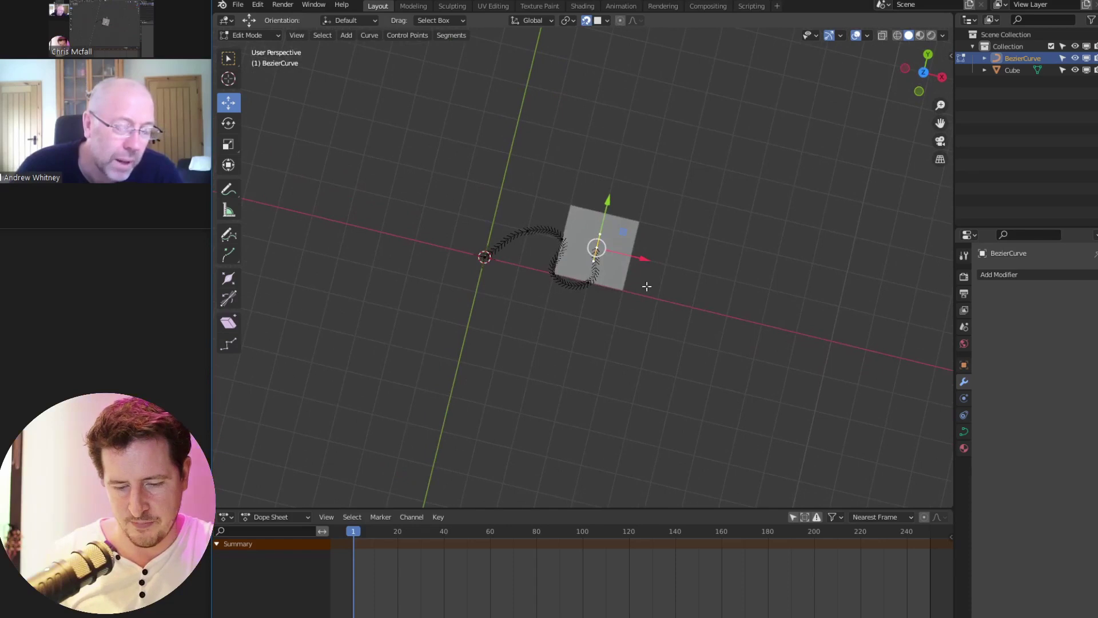
key("e")
left_click(632, 226)
middle_click_drag(632, 226, 629, 182)
key("e")
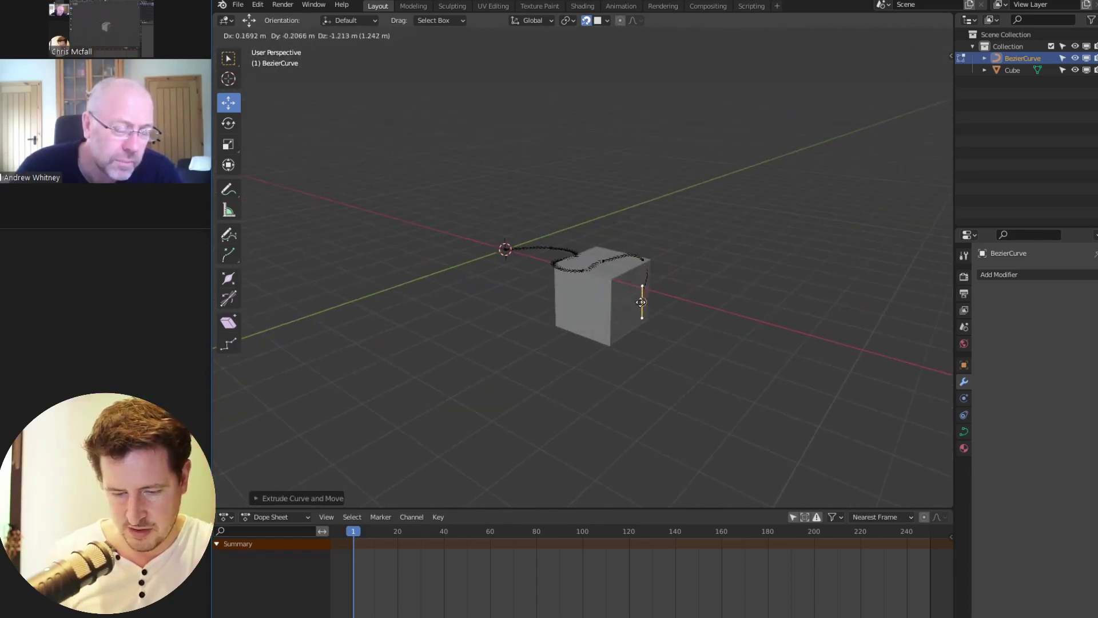
left_click(641, 299)
middle_click_drag(640, 298, 694, 282)
key("e")
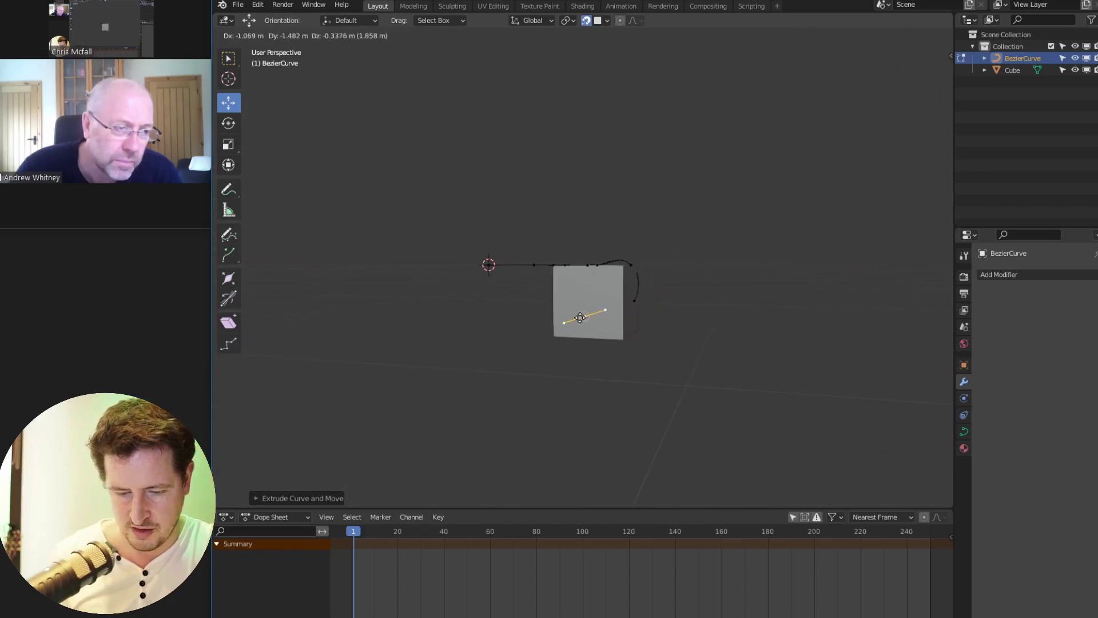
left_click(606, 304)
middle_click_drag(606, 304, 657, 254)
key("r")
right_click(675, 274)
mouse_move(649, 315)
middle_mouse_down()
mouse_move(637, 291)
mouse_move(642, 307)
middle_mouse_up()
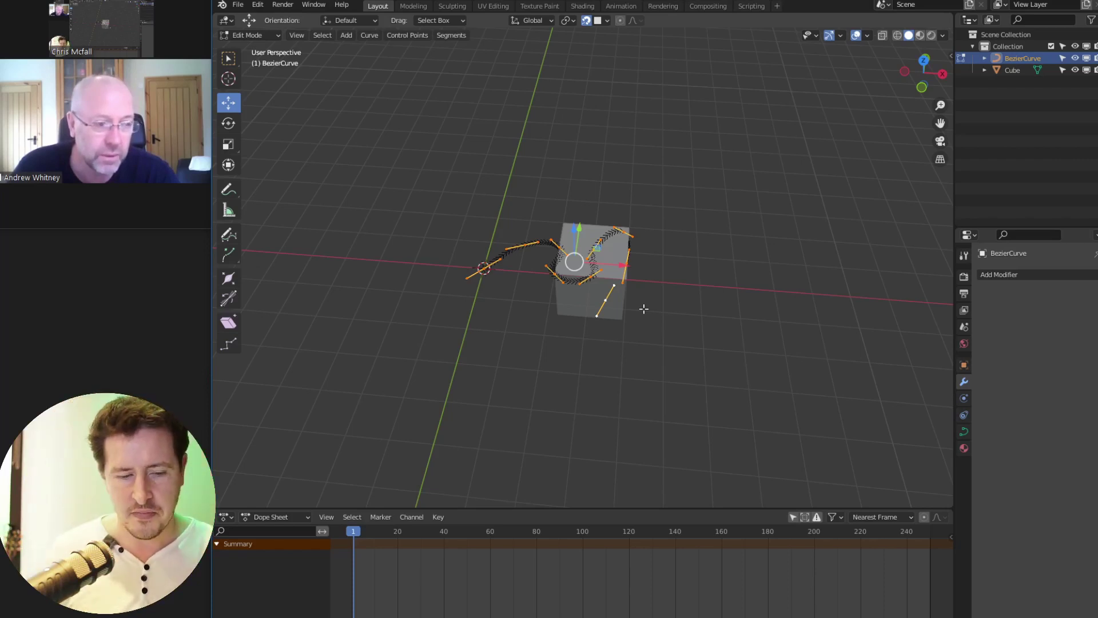
left_click(605, 293)
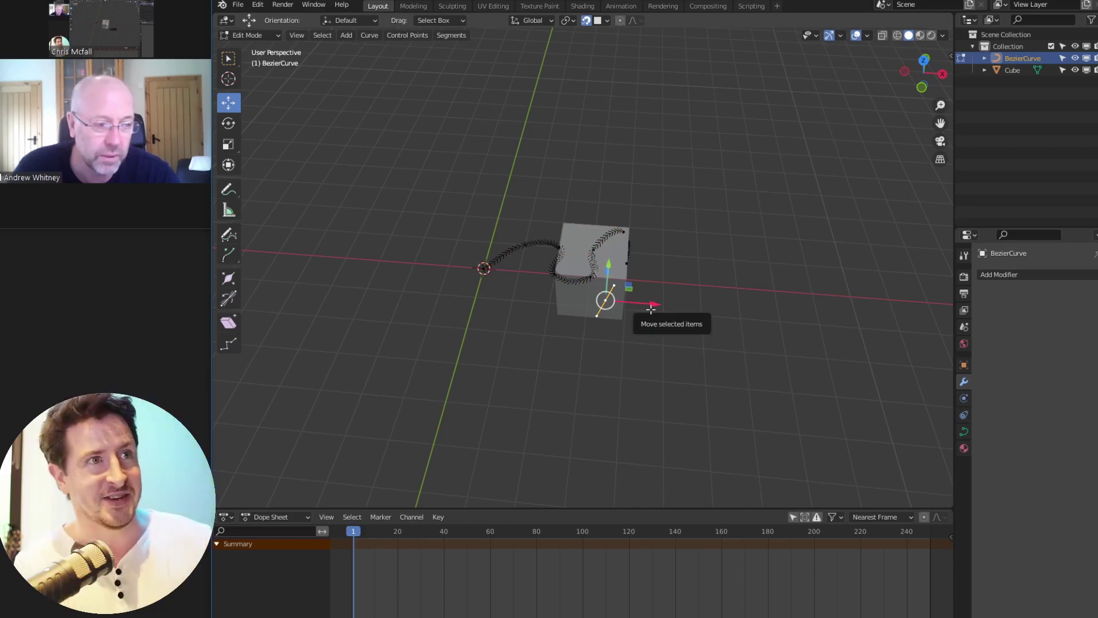
middle_click_drag(652, 310, 605, 342)
Select all the curve's control points and set their handle type to Vector
key("Tab")
key("Tab")
key("a")
key("v")
left_click(600, 304)
Try to move the control point on the cube's edge nearest the origin along positive Y with face snapping
left_click(554, 248)
left_click(557, 259)
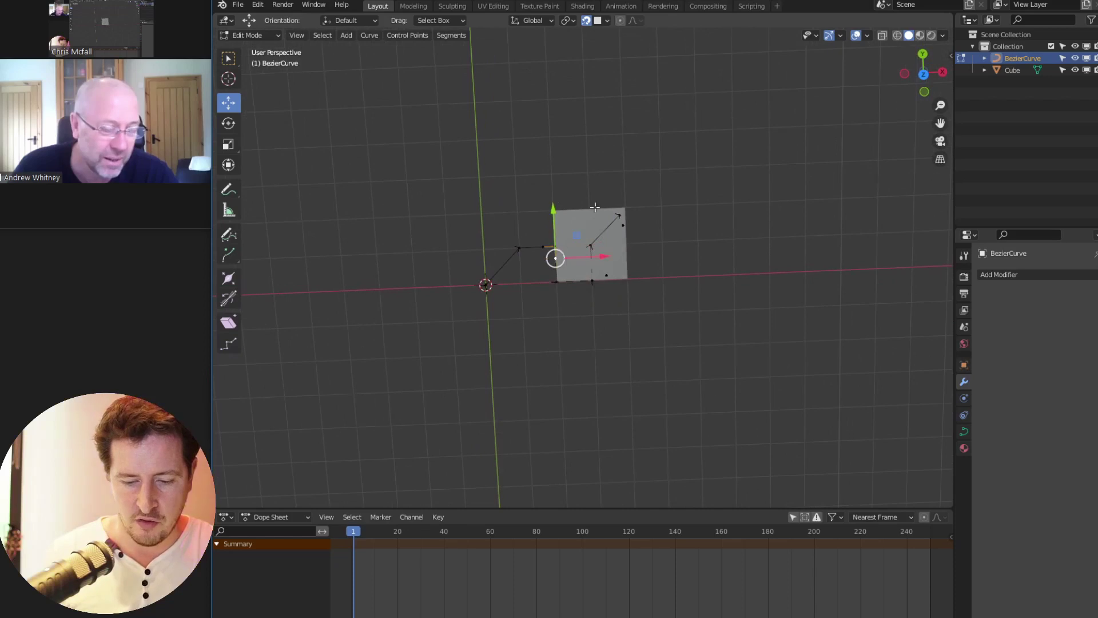
left_click(558, 249)
left_click_drag(552, 212, 553, 182)
key("ctrl+z")
Set snapping to Increment and move the control point on the cube's near edge one grid unit along positive Y to the cube's corner
left_click(607, 21)
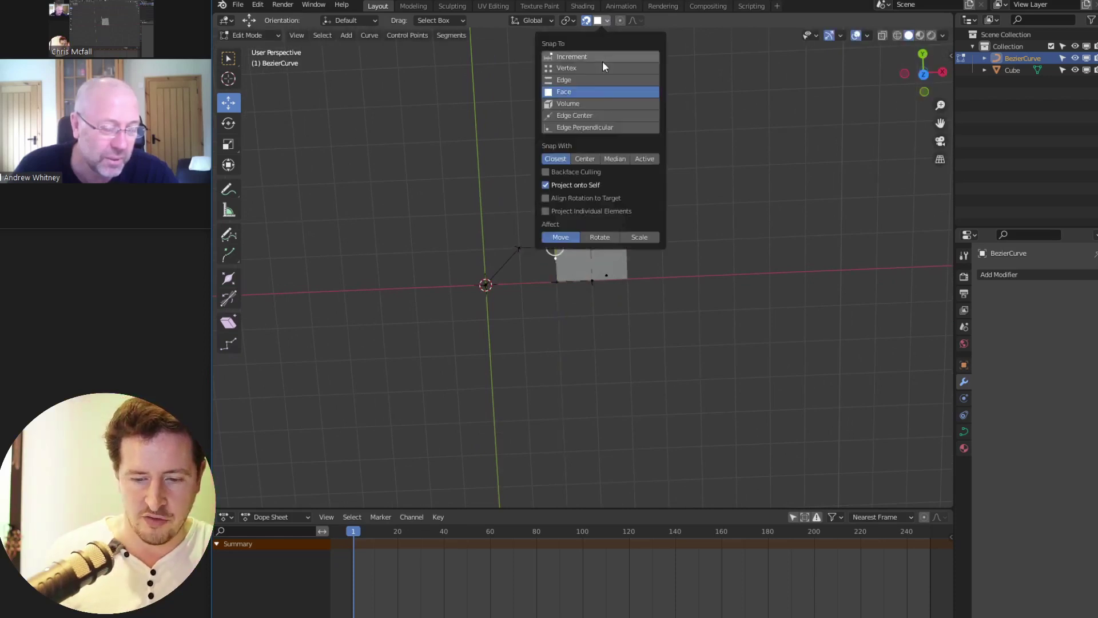
left_click(572, 55)
left_click_drag(553, 203, 553, 166)
middle_click_drag(553, 166, 598, 245)
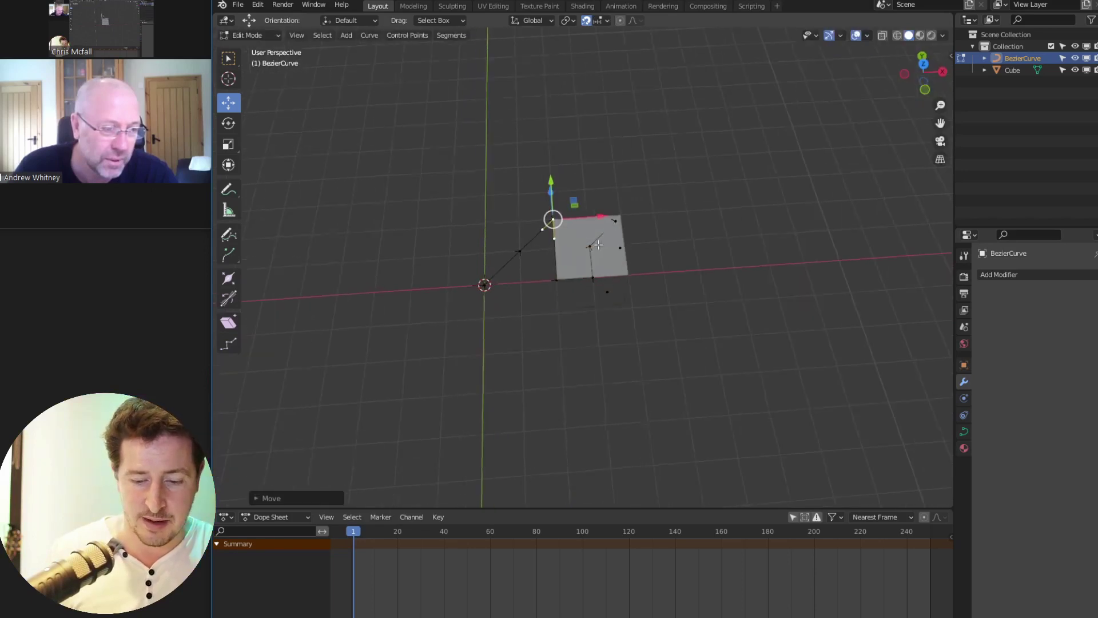
Try to move a handle of the control point at the cube's corner along the X axis
left_click(540, 231)
left_click_drag(589, 229, 556, 232)
key("ctrl+z")
middle_click_drag(563, 245, 563, 264)
key("a")
left_click(553, 214)
key("v")
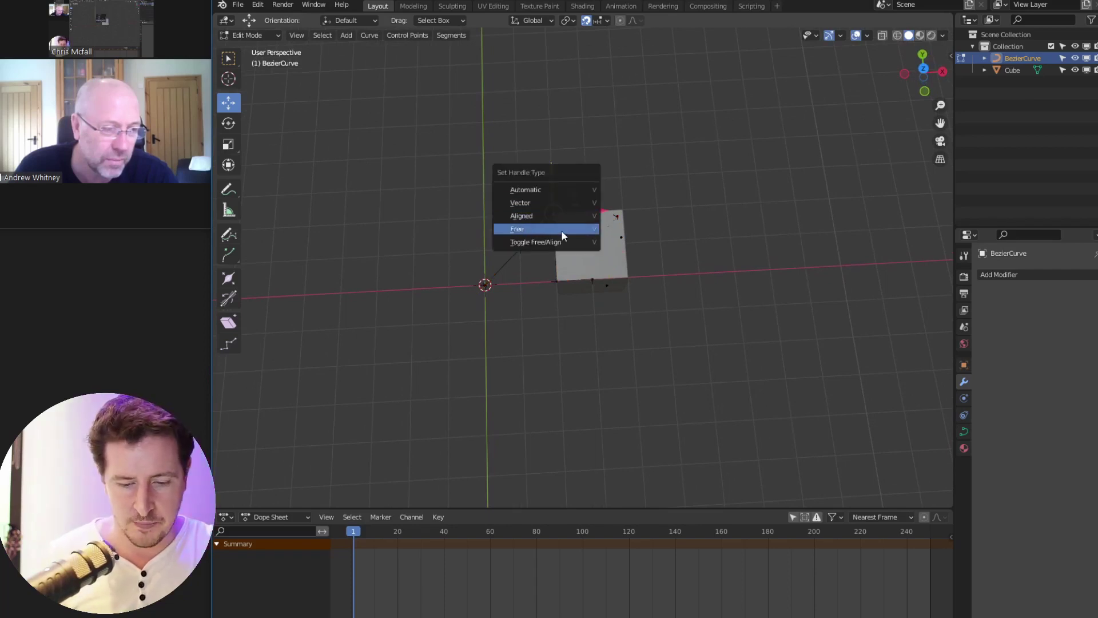
left_click(566, 189)
Select all the curve's control points and set the spline type to Bezier
key("a")
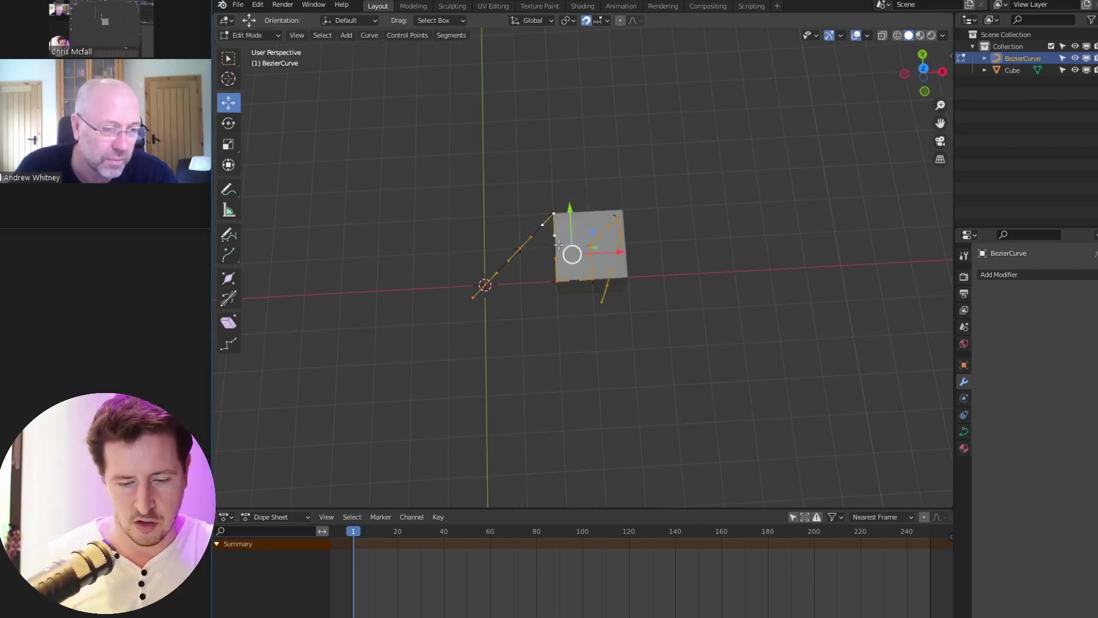
key("t")
key("t")
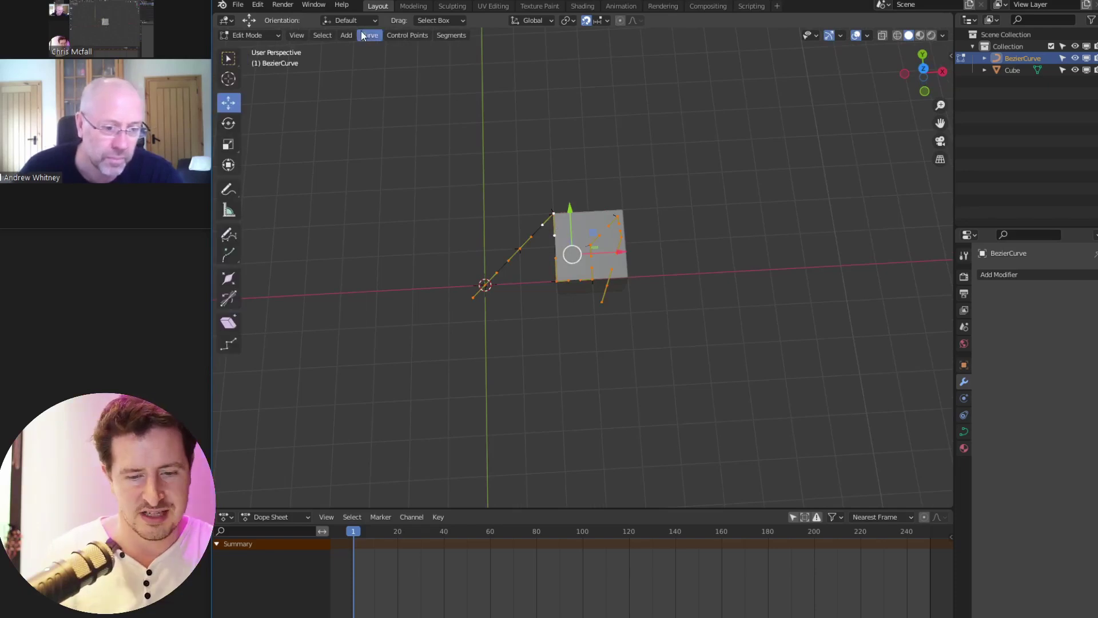
left_click(369, 35)
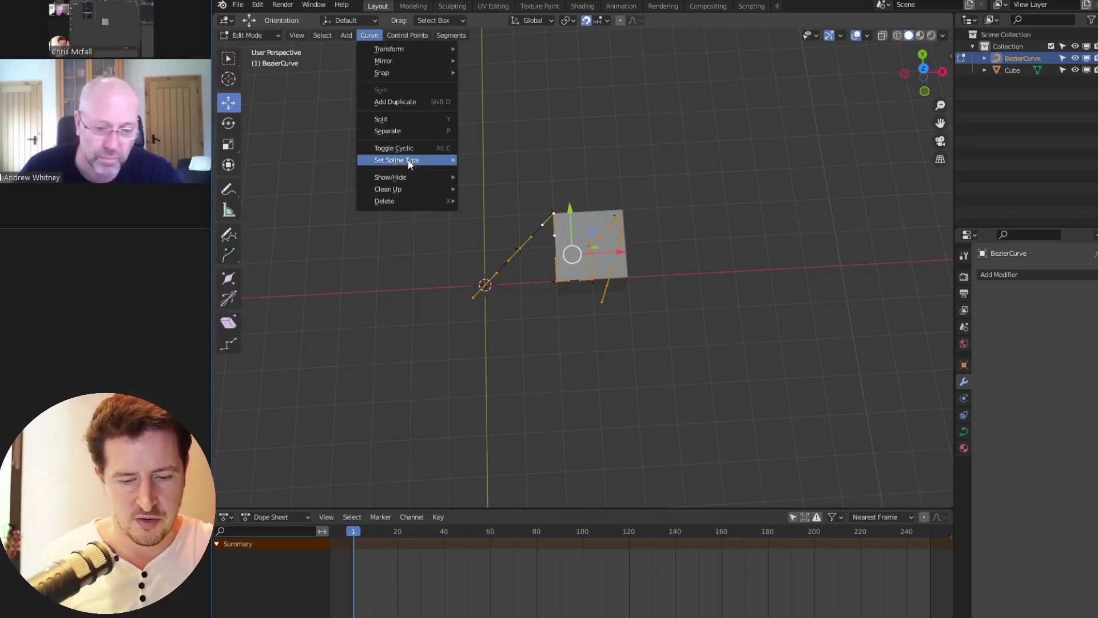
mouse_move(410, 160)
left_click(514, 174)
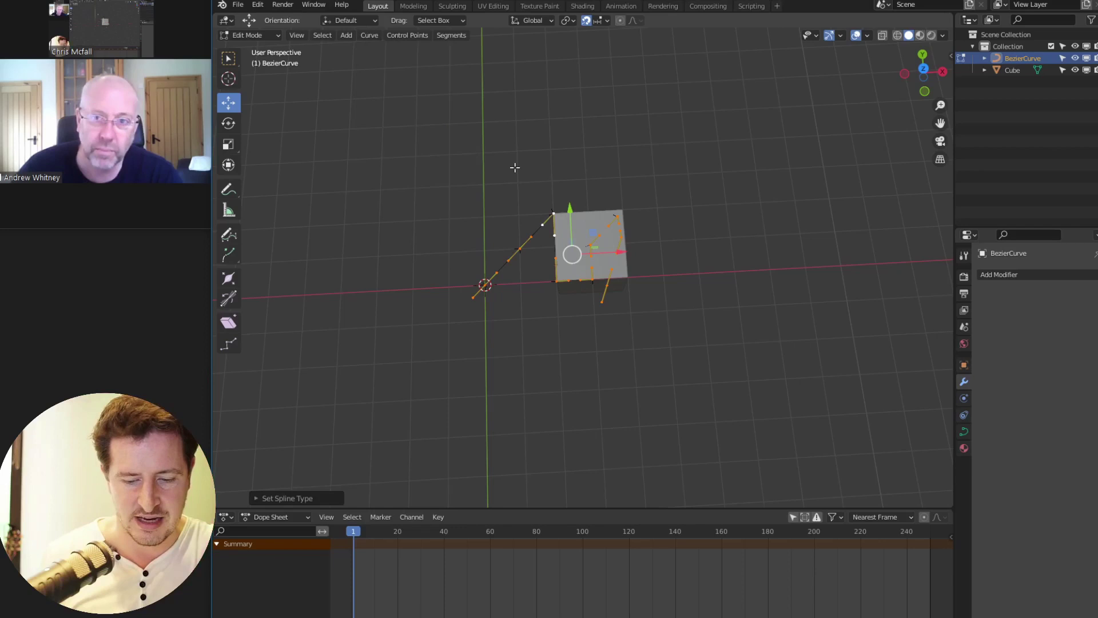
Check the curve in Object Mode, return to Edit Mode and turn off snapping
middle_click_drag(590, 235, 687, 294)
key("ctrl+Tab")
left_click(458, 285)
middle_click_drag(543, 308, 656, 278, "shift")
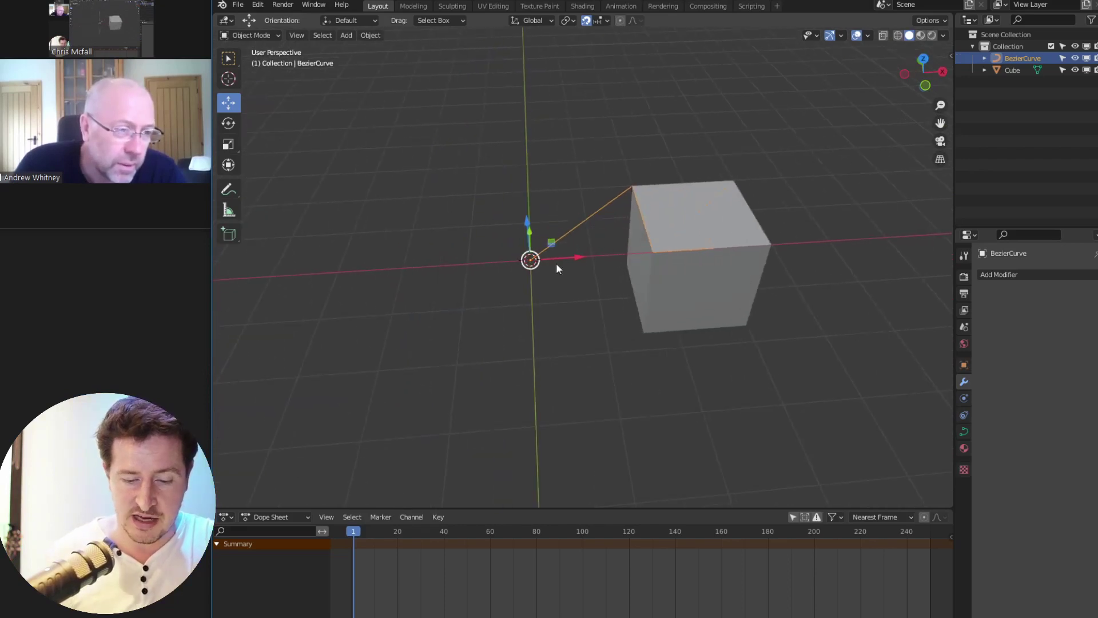
scroll(573, 289, "up", 4)
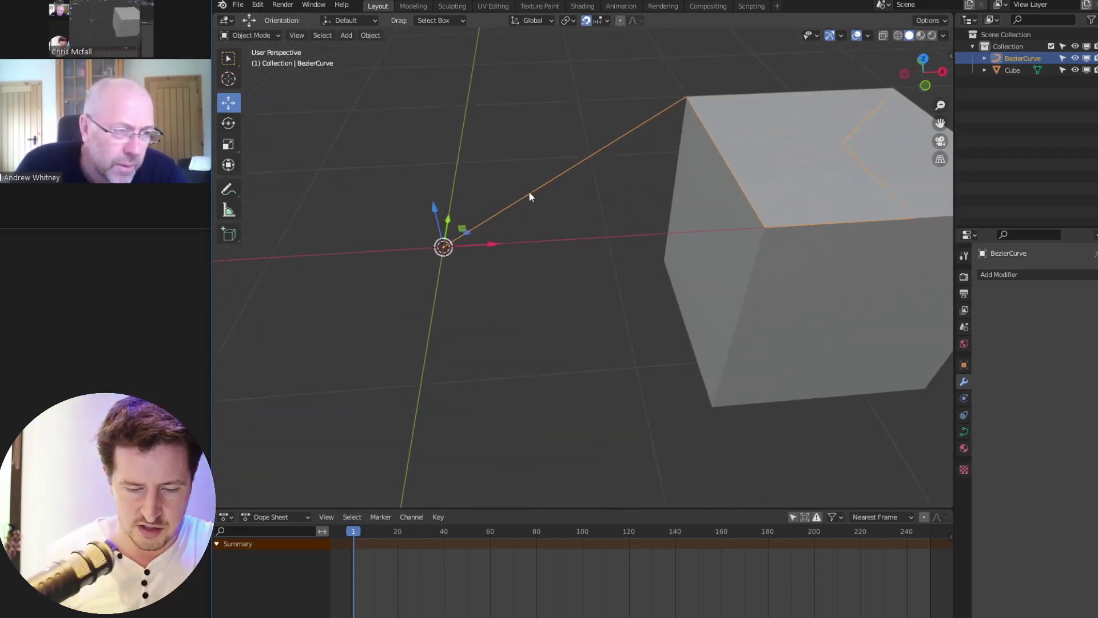
key("Tab")
left_click(587, 20)
Try to move all the curve's control points freely away from the origin
key("g")
left_click(606, 220)
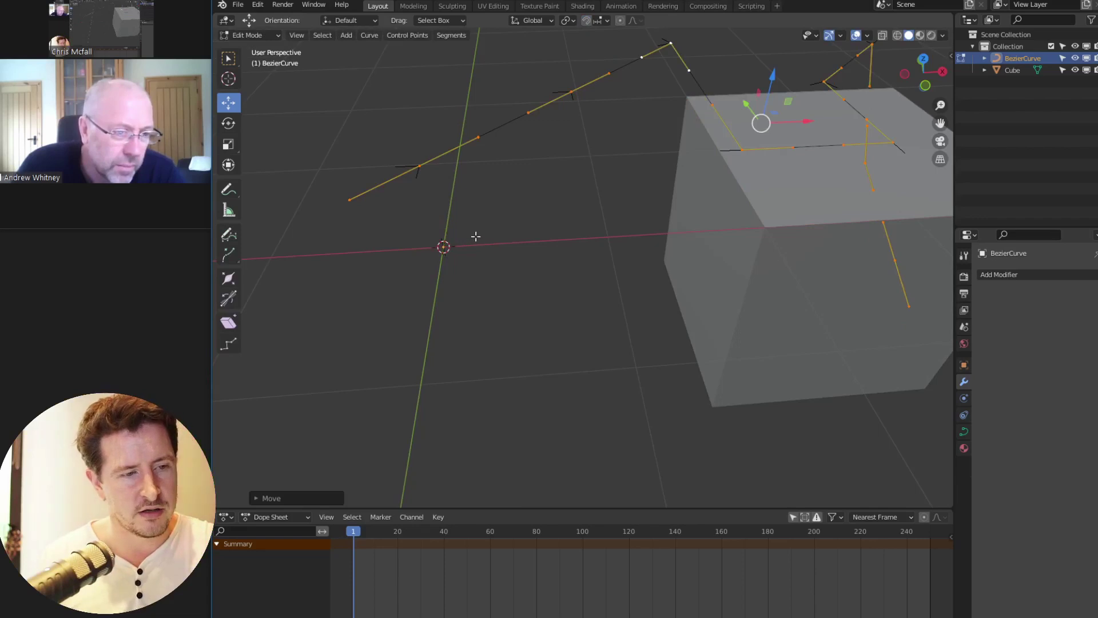
key("ctrl+z")
Return to Object Mode and snap the cube to the 3D cursor at the world origin
left_click(443, 243)
middle_click_drag(684, 231, 509, 271)
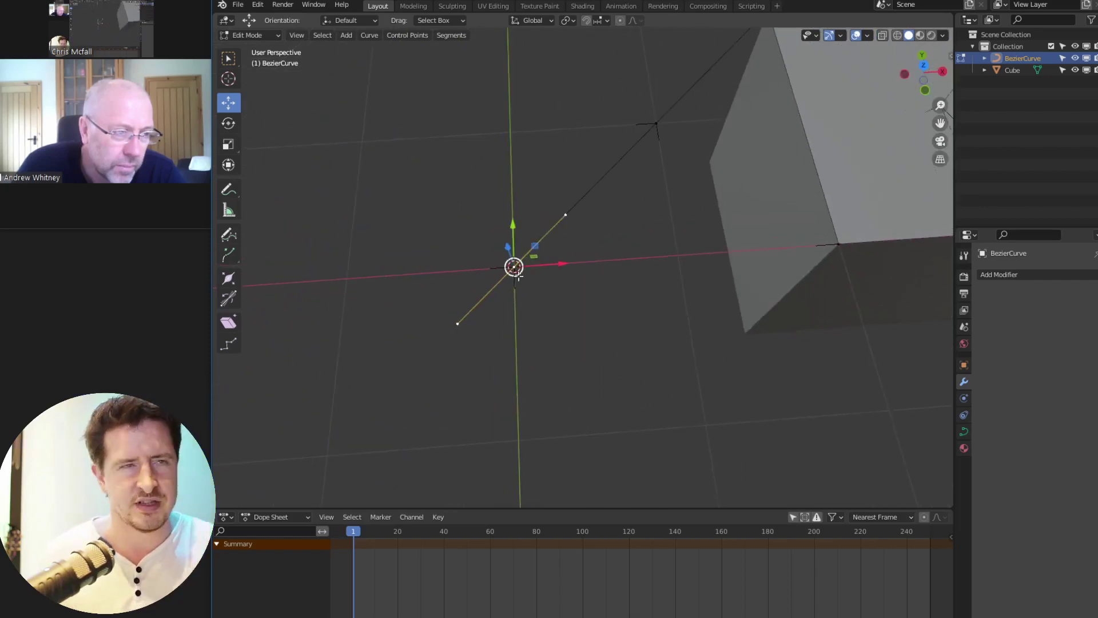
key("ctrl+Tab")
left_click(503, 269)
middle_click_drag(649, 320, 808, 216)
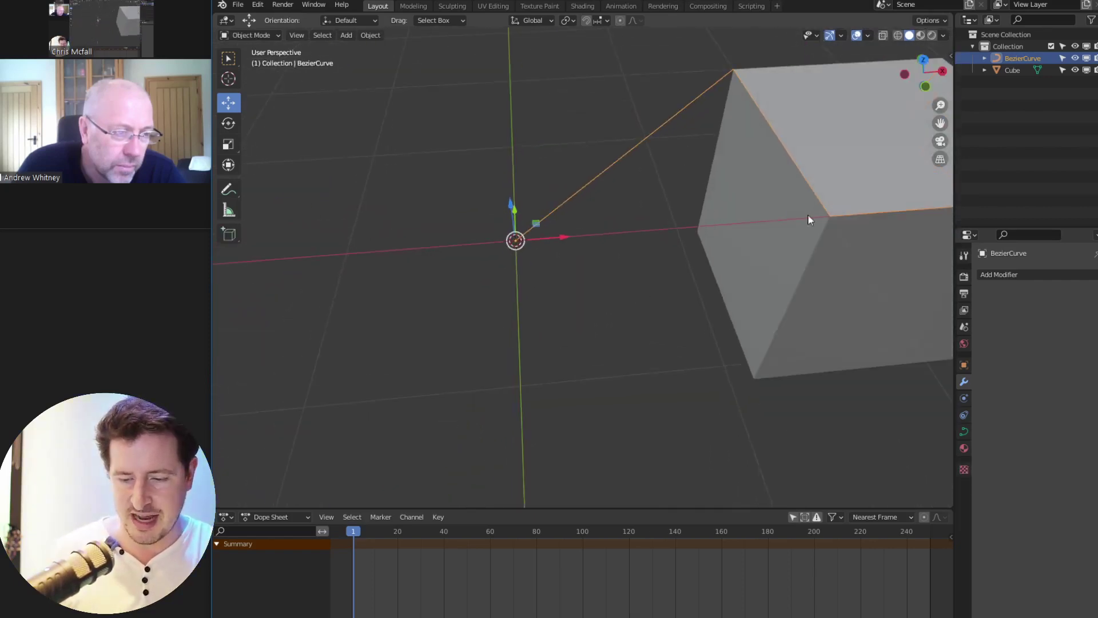
left_click(808, 215)
key("shift+s")
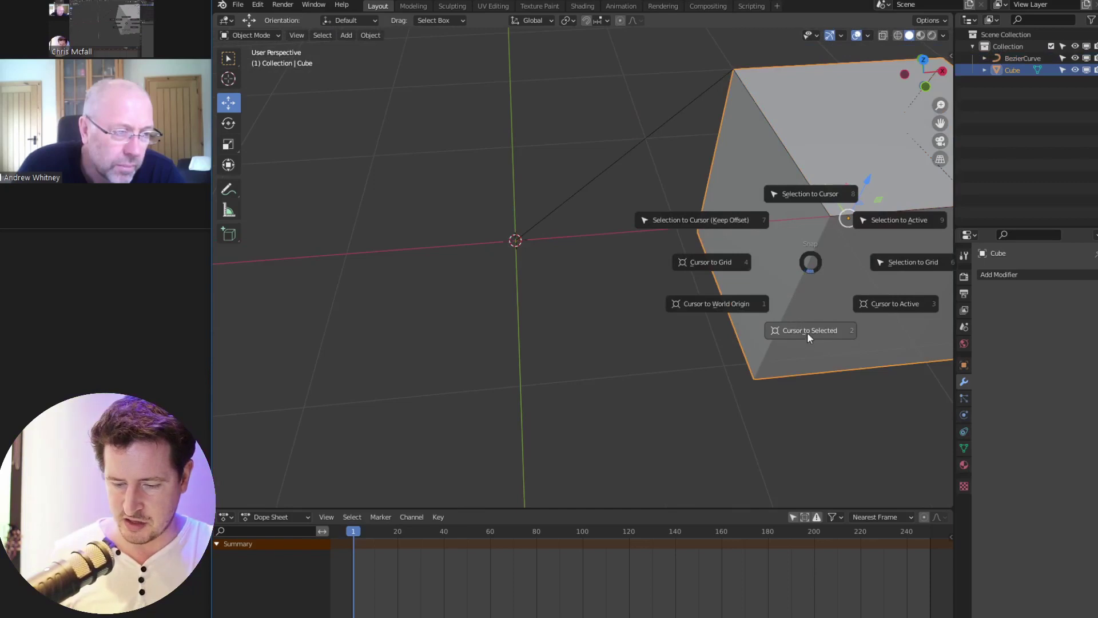
left_click(812, 193)
Add the Bezier curve to the selection and parent the cube to it with Curve Deform
middle_click_drag(801, 215, 635, 204)
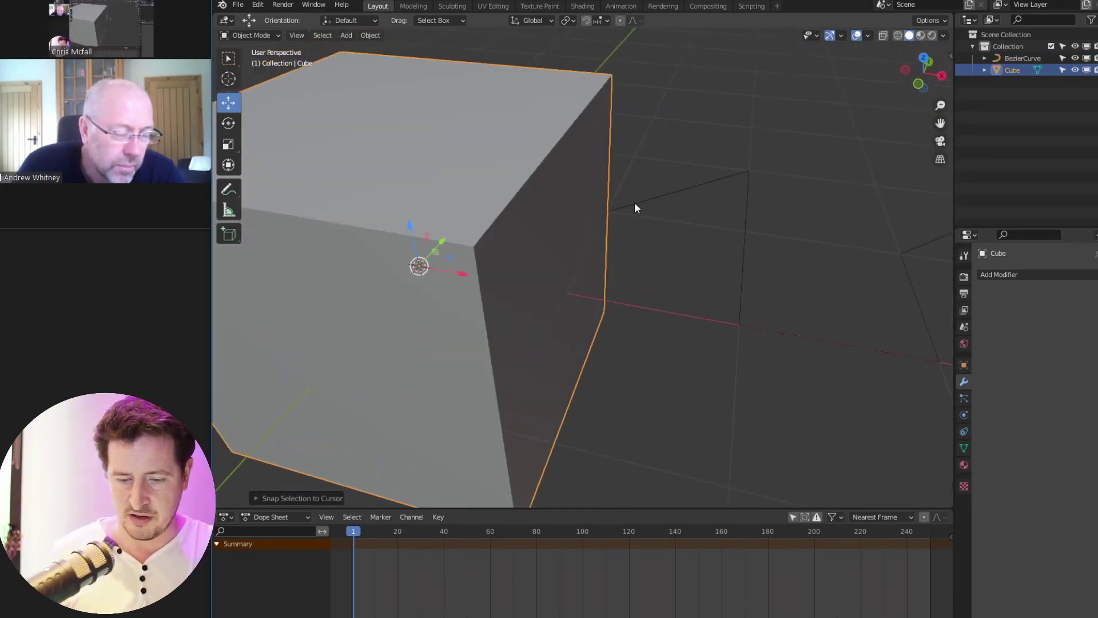
left_click(633, 204, "shift")
key("ctrl+p")
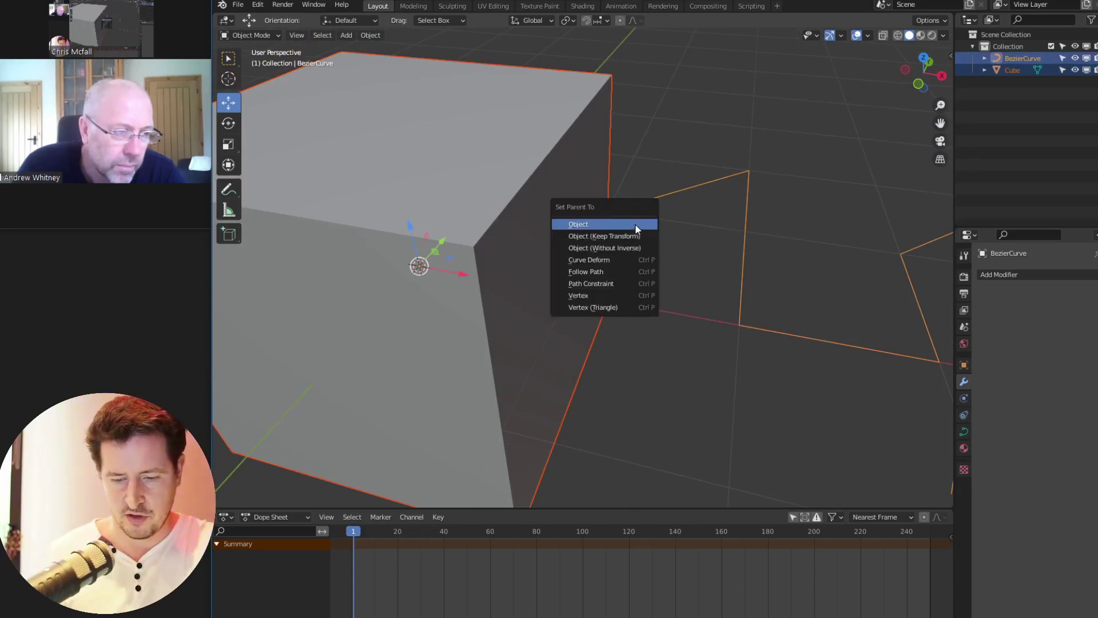
left_click(616, 259)
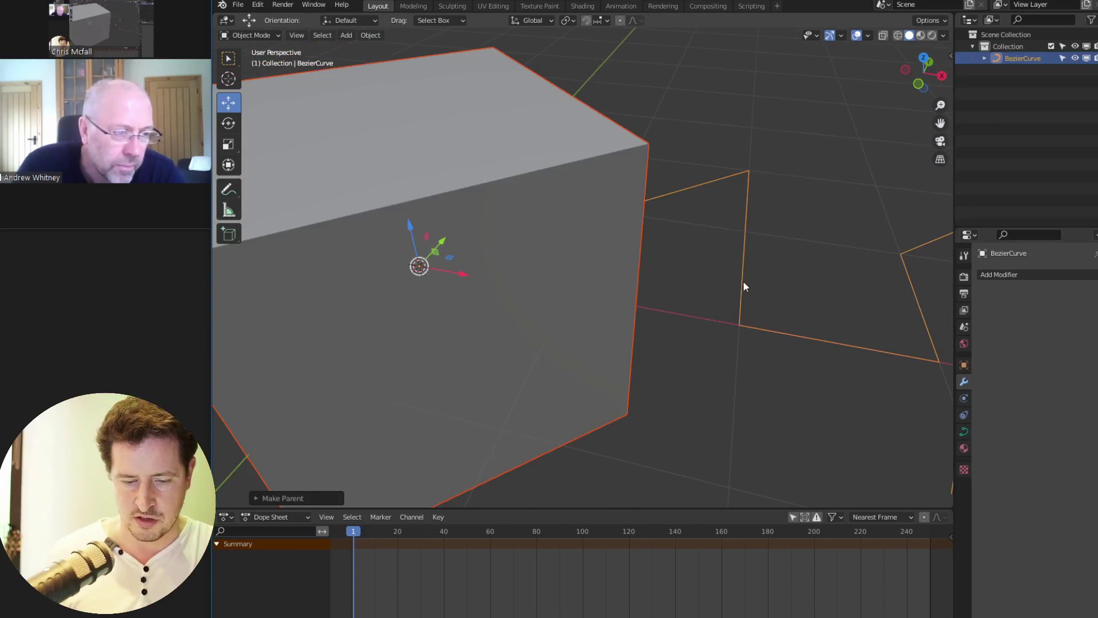
Select only the cube and scale it down uniformly to a small block at the curve's start
scroll(743, 281, "down", 5)
left_click_drag(551, 285, 577, 366)
middle_click_drag(579, 317, 698, 387)
middle_click_drag(595, 241, 586, 296)
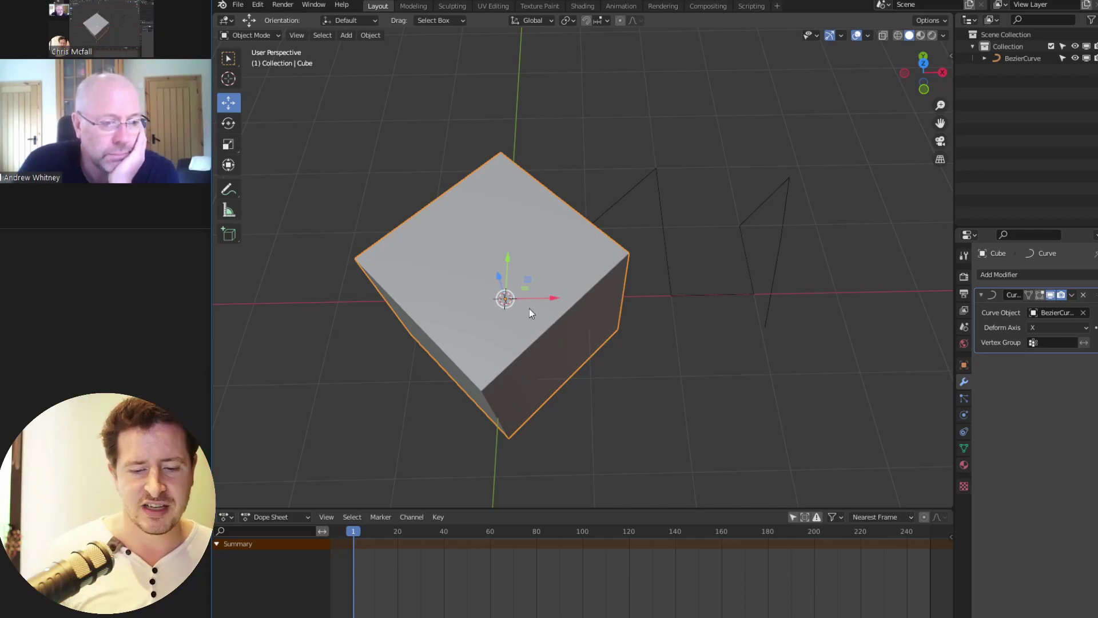
middle_click_drag(731, 267, 628, 301)
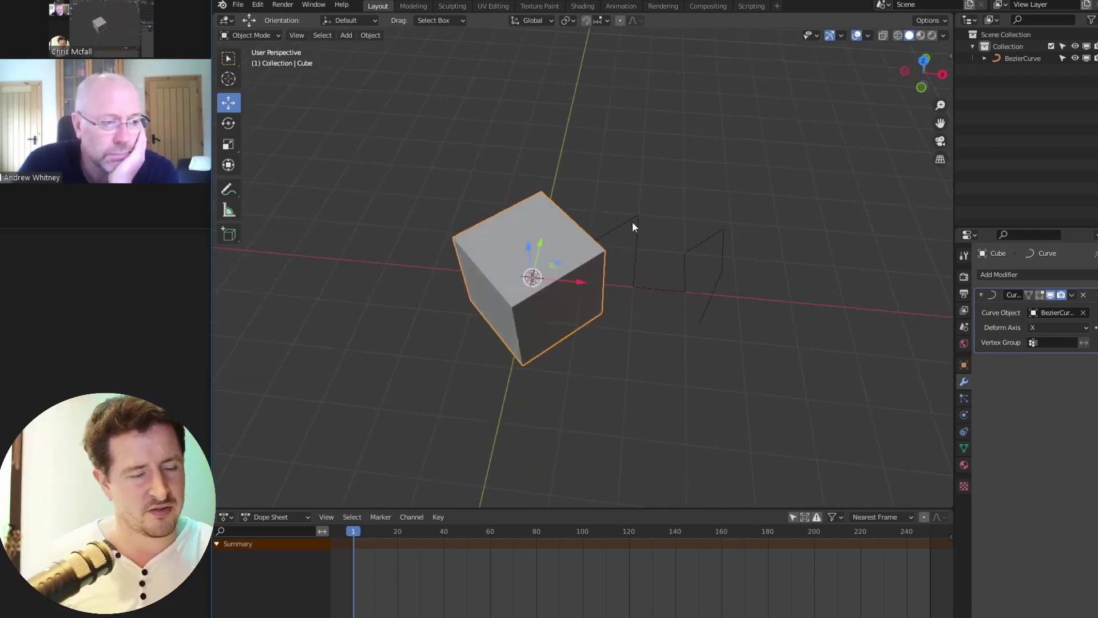
key("s")
left_click(553, 269)
scroll(576, 320, "up", 1)
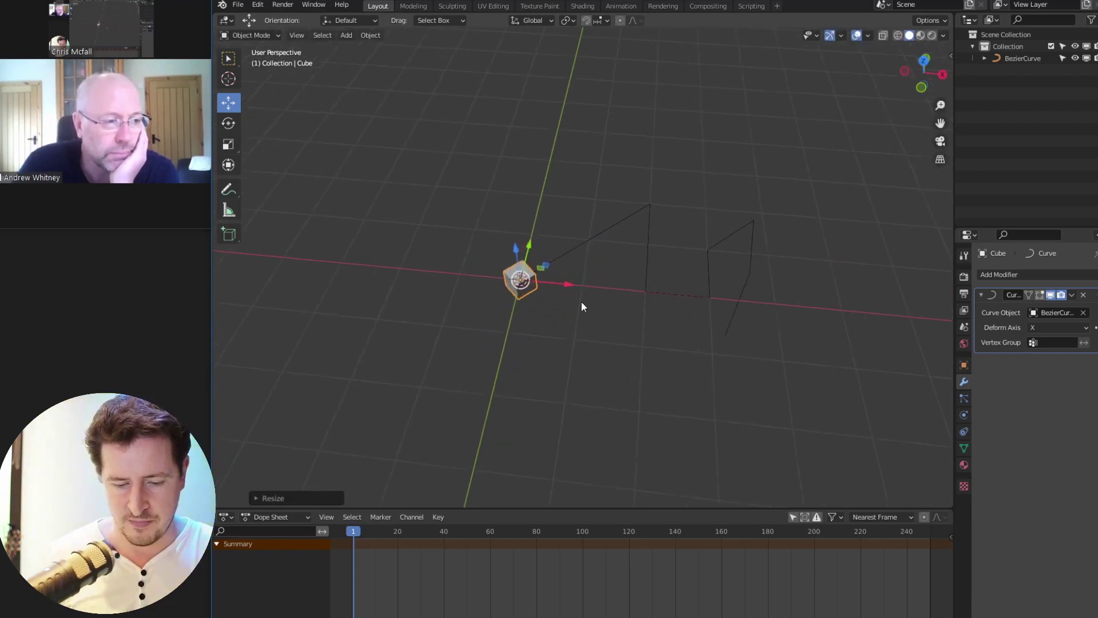
Parent the small cube to the Bezier curve with Follow Path, and select only the cube
middle_click_drag(715, 315, 608, 315)
left_click(550, 267, "shift")
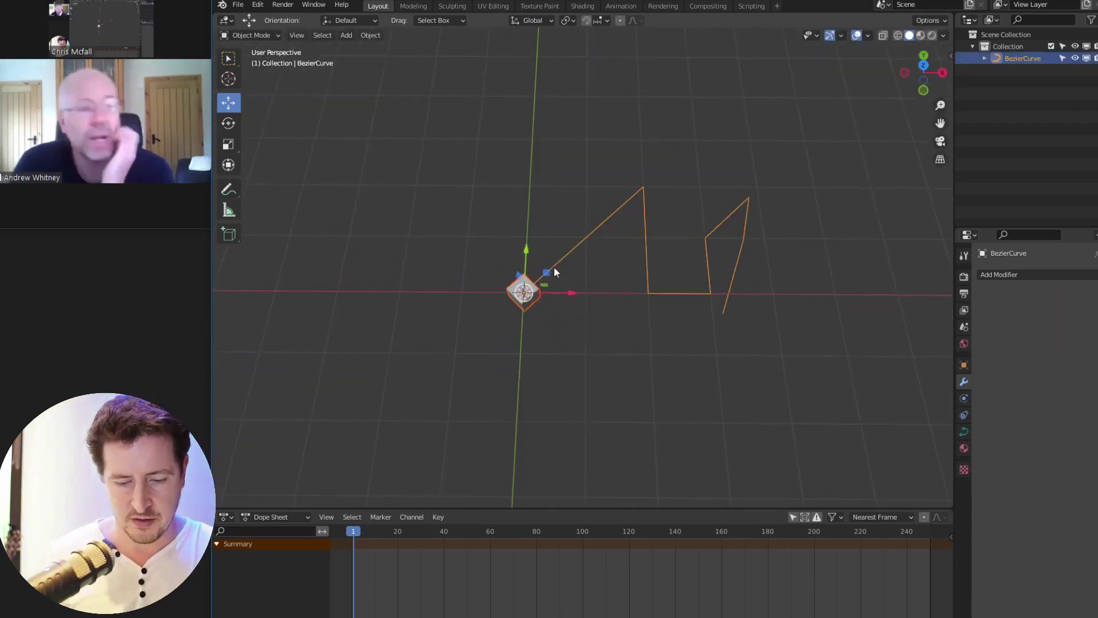
key("ctrl+p")
left_click(542, 290)
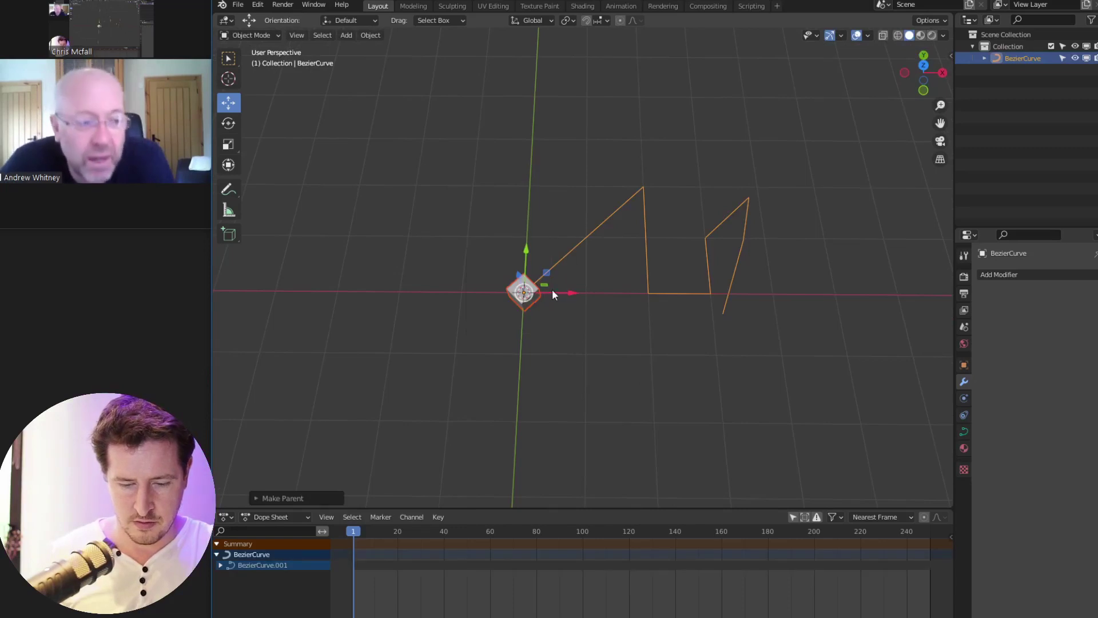
left_click(535, 295)
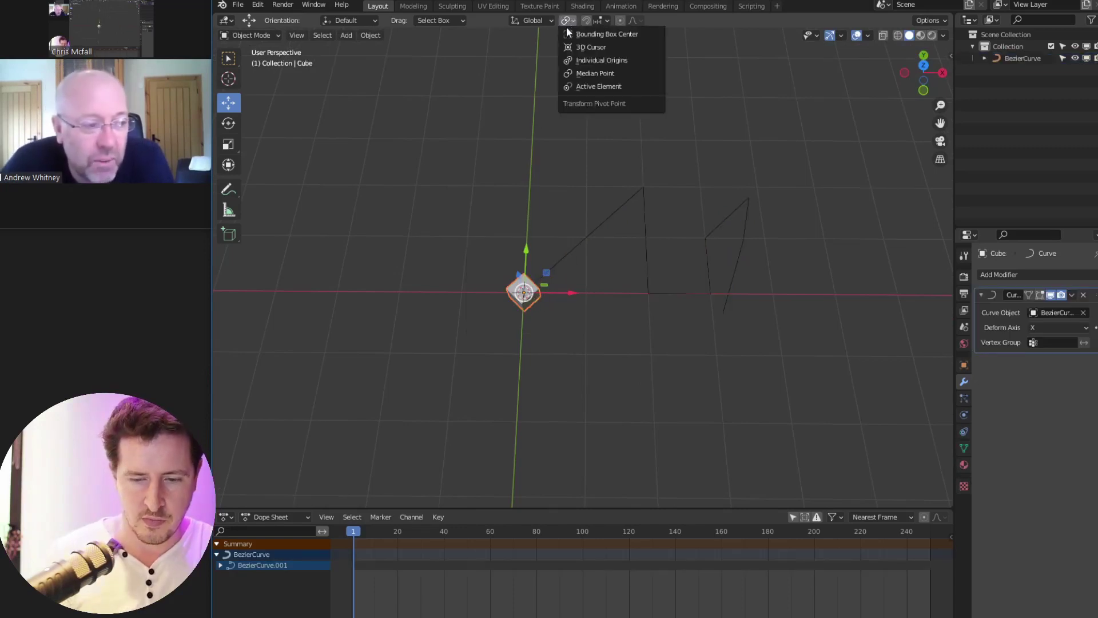
Set the transform orientation to Local for the cube, and change it to Normal
left_click(535, 21)
left_click(523, 66)
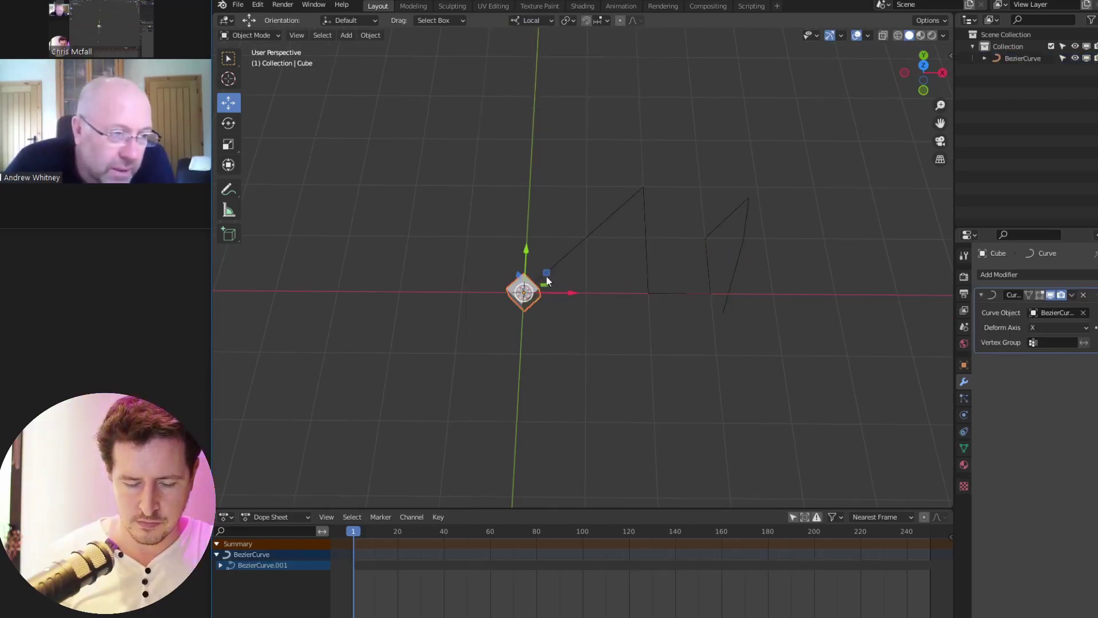
left_click(532, 20)
left_click(527, 80)
Select the Bezier curve, enter Edit Mode and lengthen its displayed normals to 0.73 in the viewport overlays
middle_click_drag(561, 290, 572, 246)
left_click(566, 281)
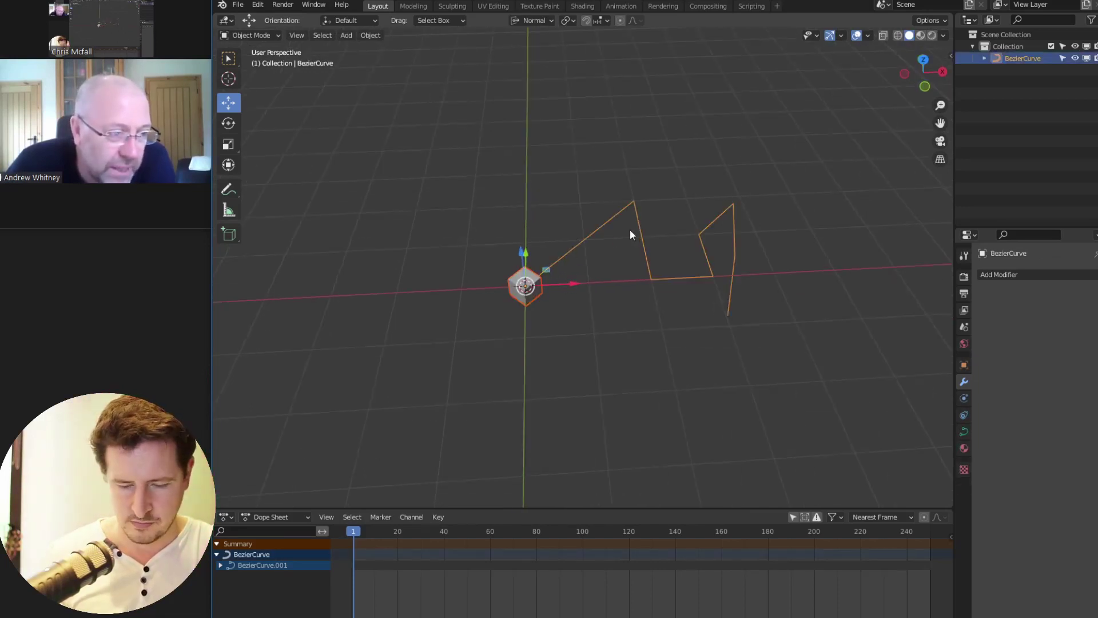
key("Tab")
mouse_move(666, 309)
middle_mouse_down()
mouse_move(667, 321)
mouse_move(665, 308)
middle_mouse_up()
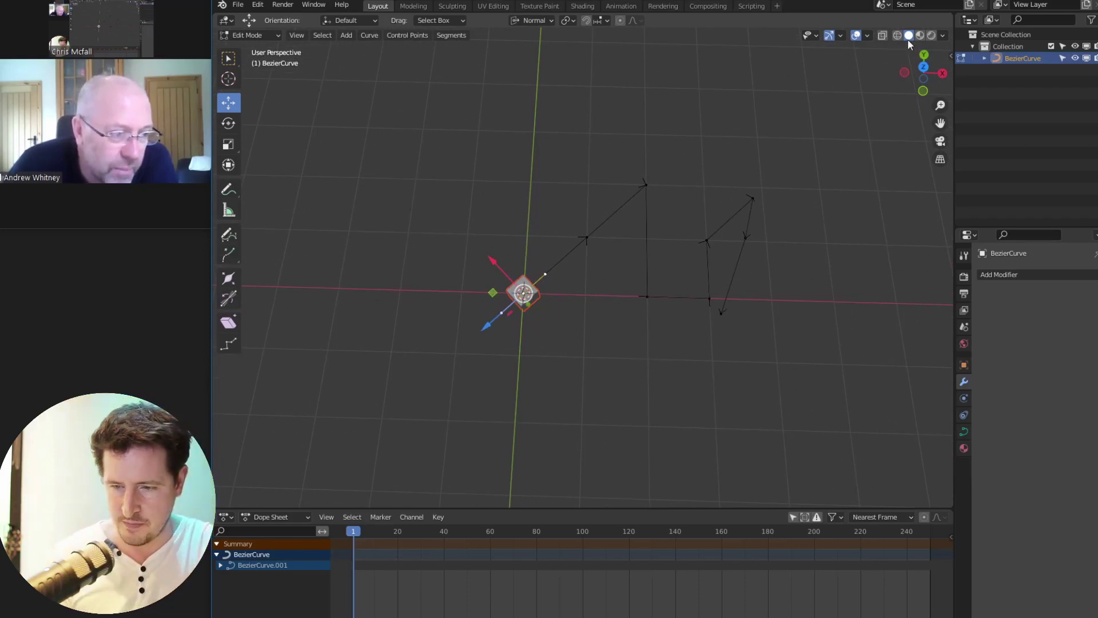
left_click(868, 35)
left_click_drag(815, 332, 922, 334)
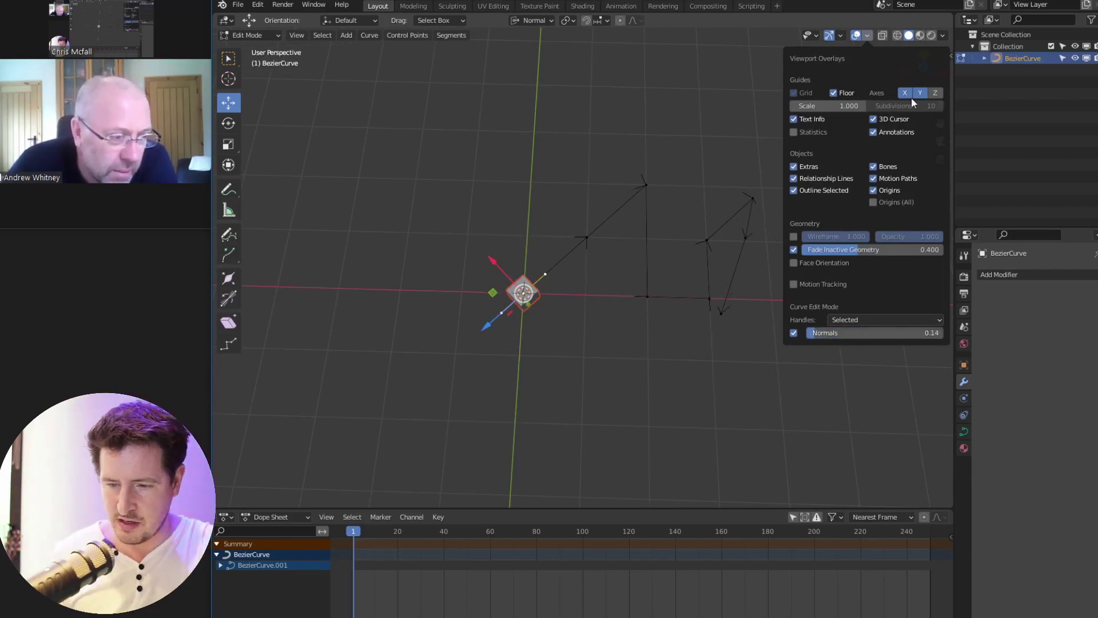
left_click(867, 36)
left_click_drag(842, 332, 869, 333)
Select all linked control points of the curve and set their handle type to Automatic
key("l")
key("v")
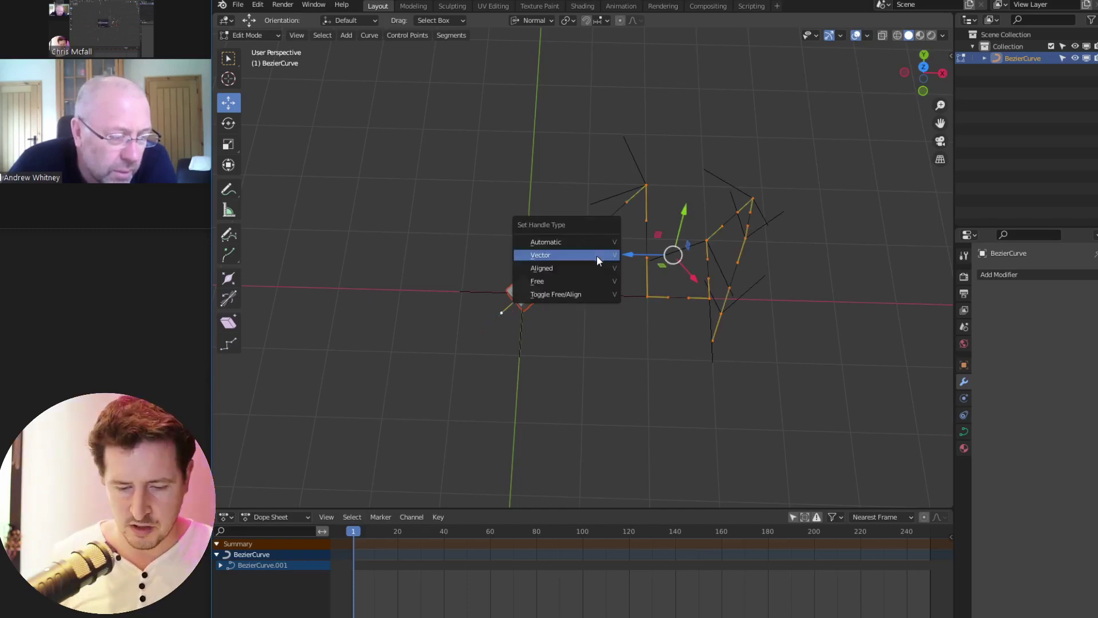
left_click(587, 240)
middle_click_drag(671, 330, 630, 311)
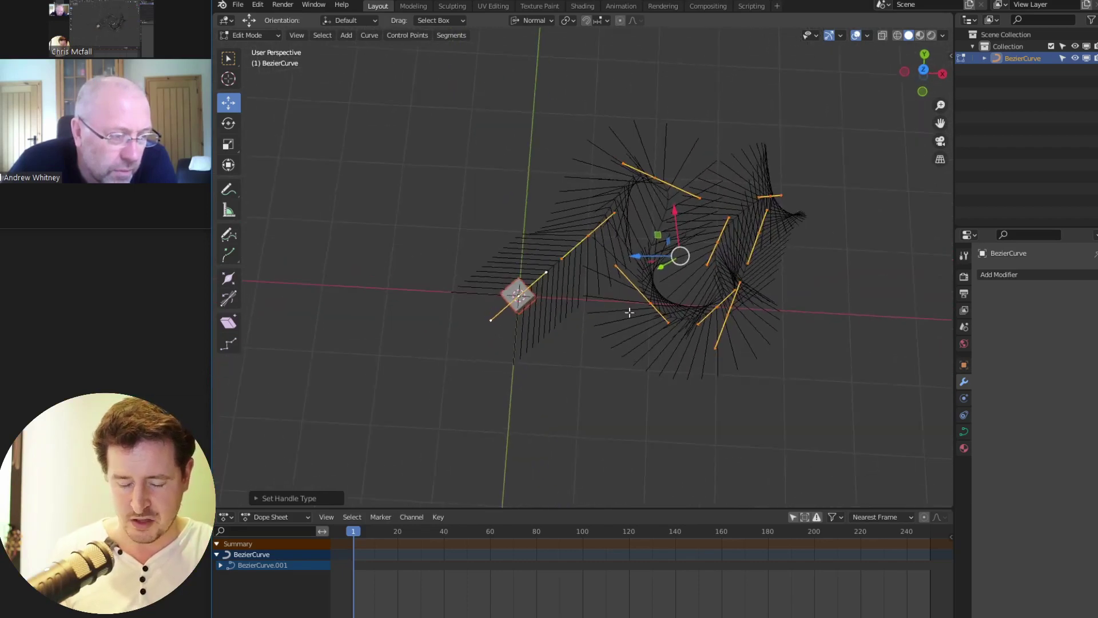
Shorten the displayed curve normals and check the handle display options in the viewport overlays
left_click(867, 36)
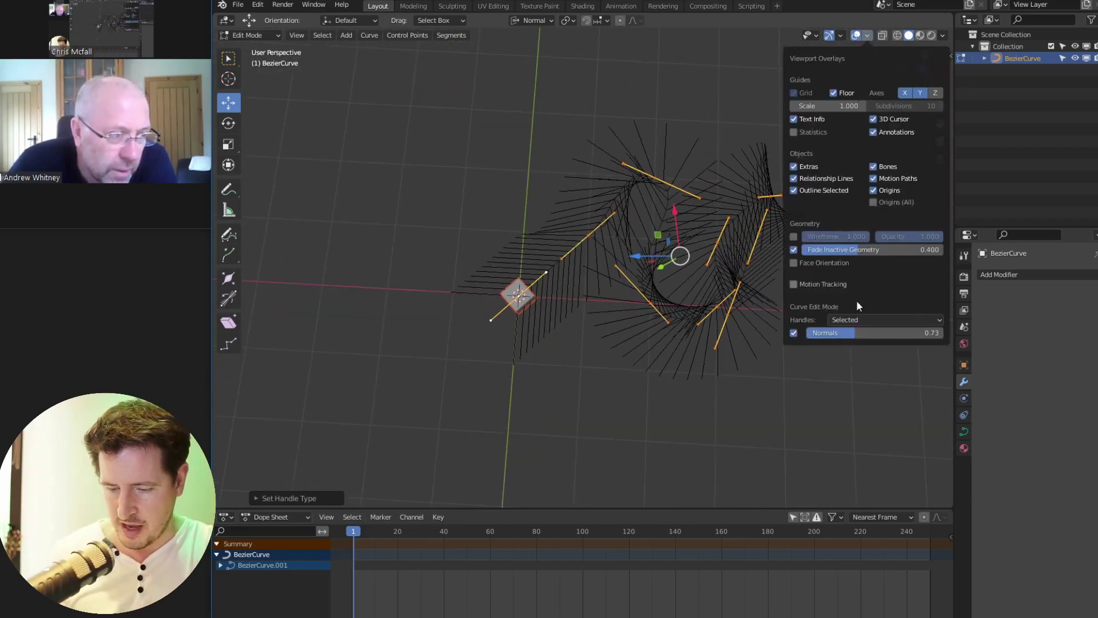
left_click_drag(825, 335, 801, 346)
left_click(866, 319)
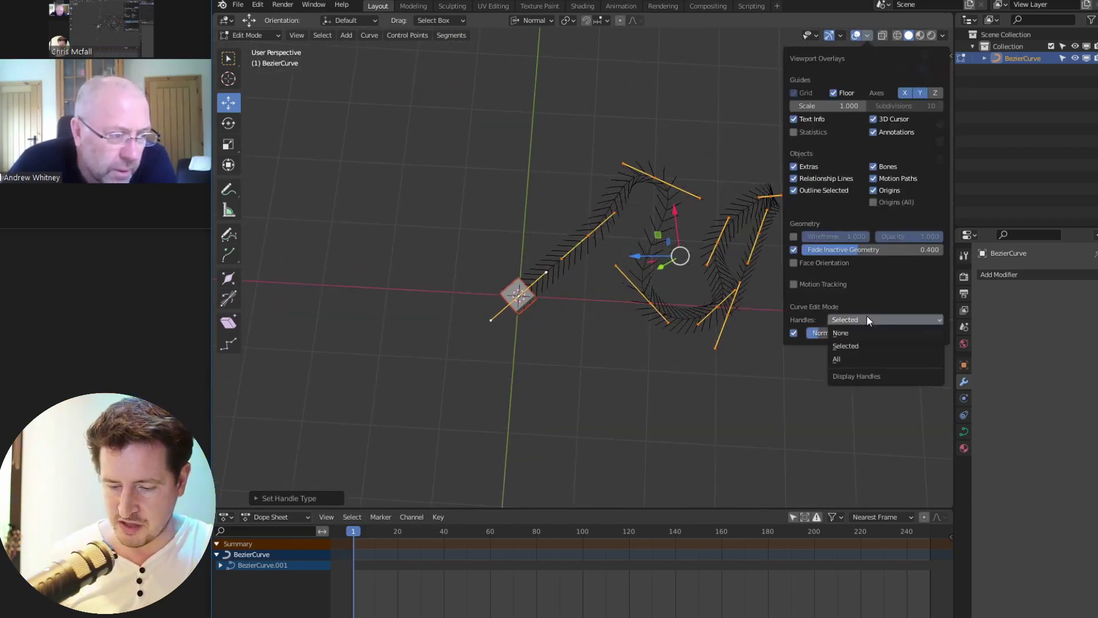
middle_click_drag(579, 254, 565, 283)
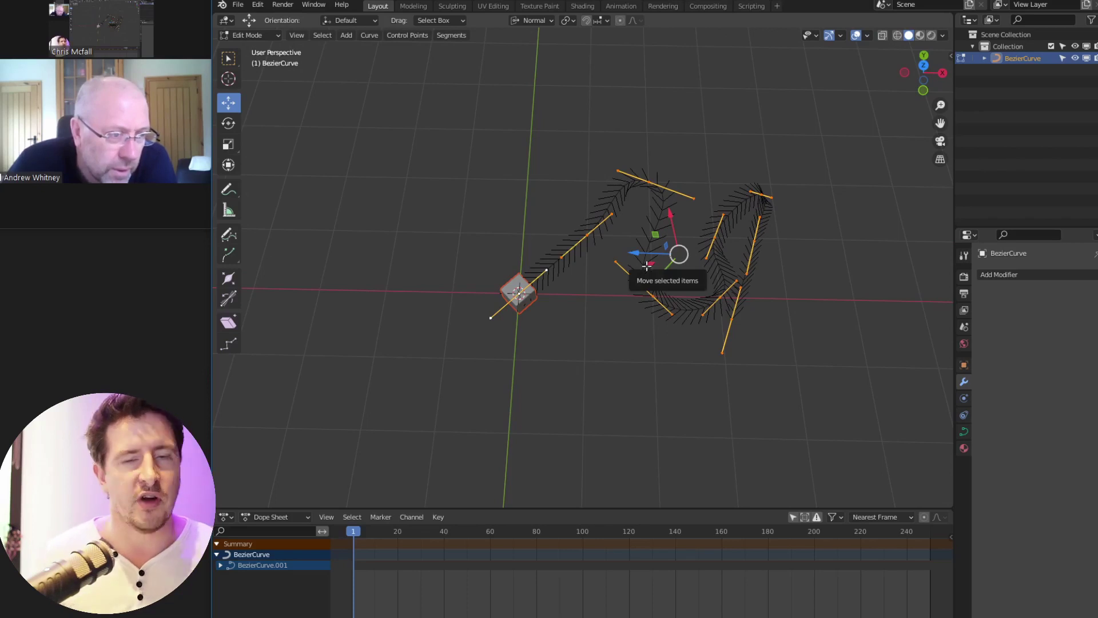
Search for the Switch Direction operator and reverse the direction of the selected Bezier curve
key("F3")
type("s")
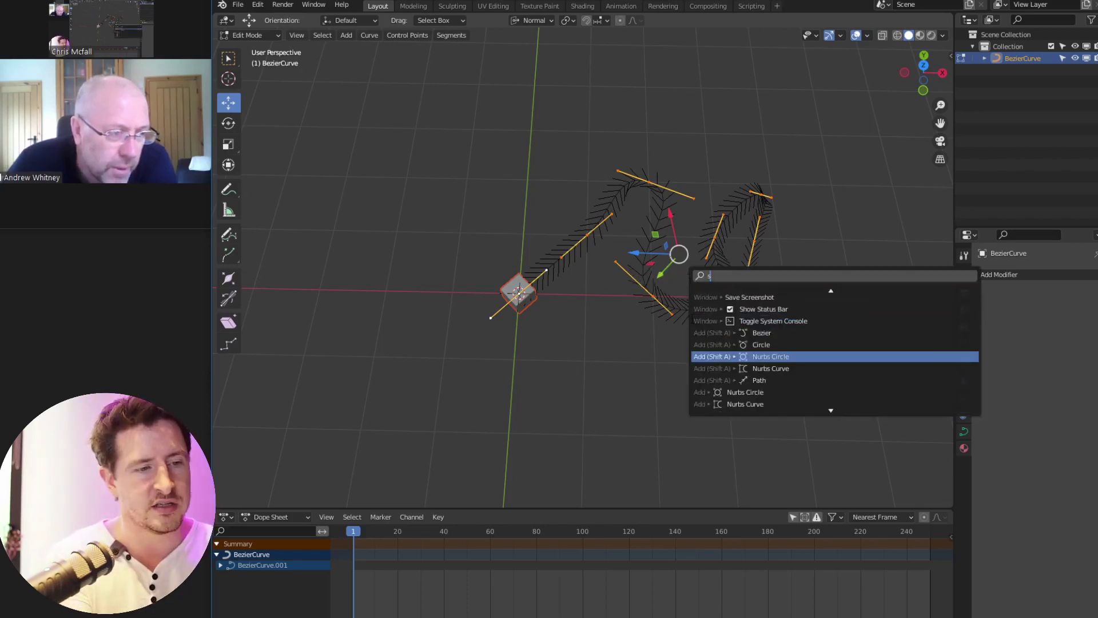
type("wit")
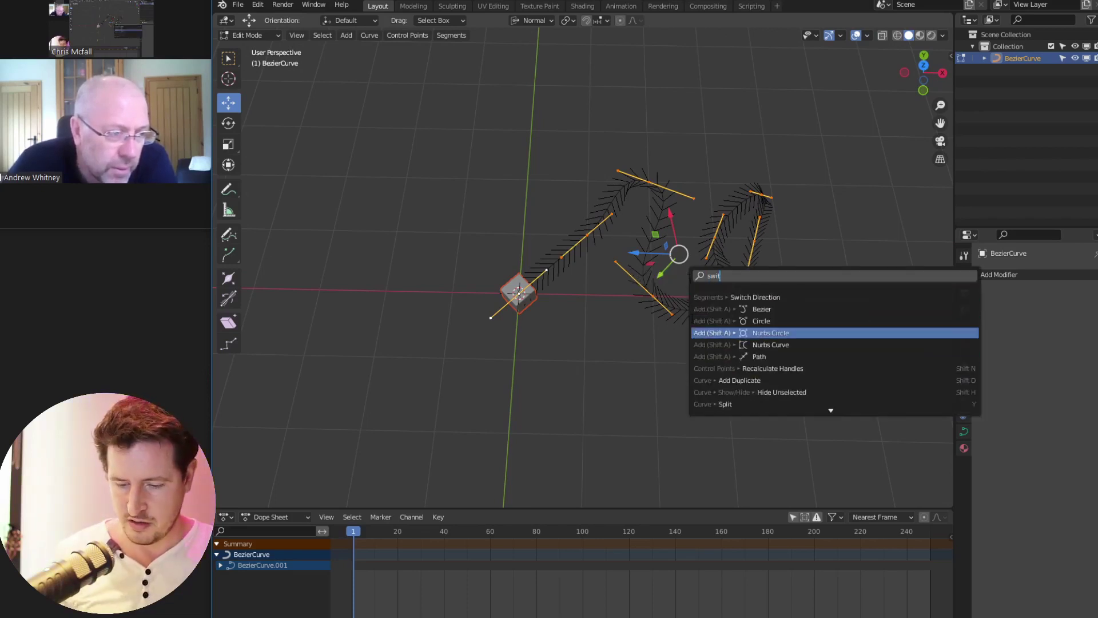
left_click(771, 297)
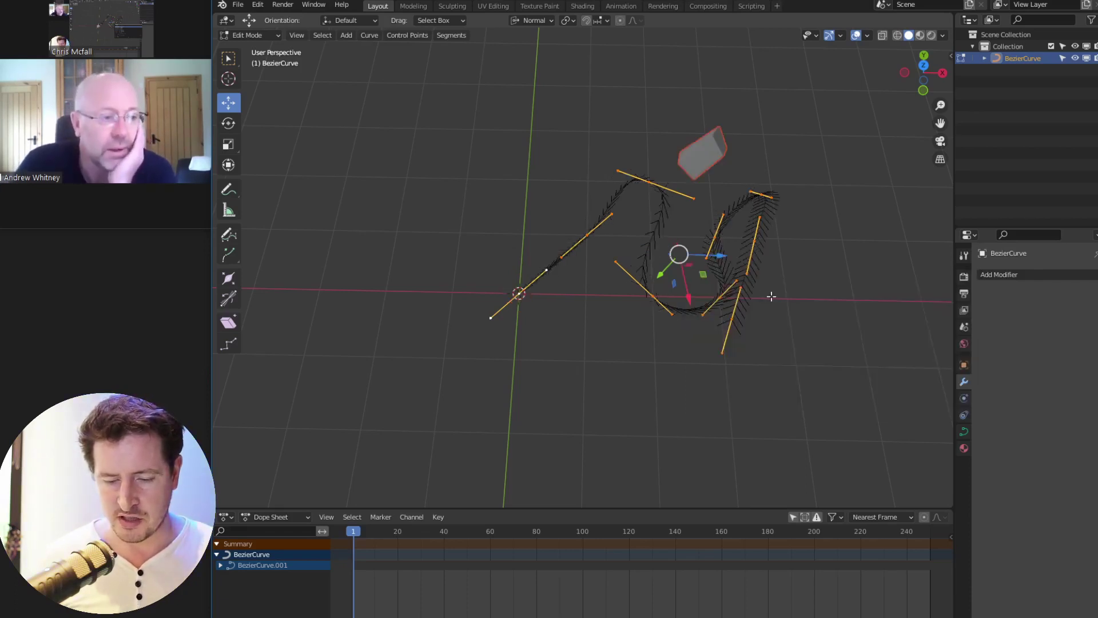
mouse_move(773, 320)
middle_mouse_down()
mouse_move(764, 326)
mouse_move(772, 341)
mouse_move(764, 215)
mouse_move(701, 335)
mouse_move(775, 378)
mouse_move(757, 330)
middle_mouse_up()
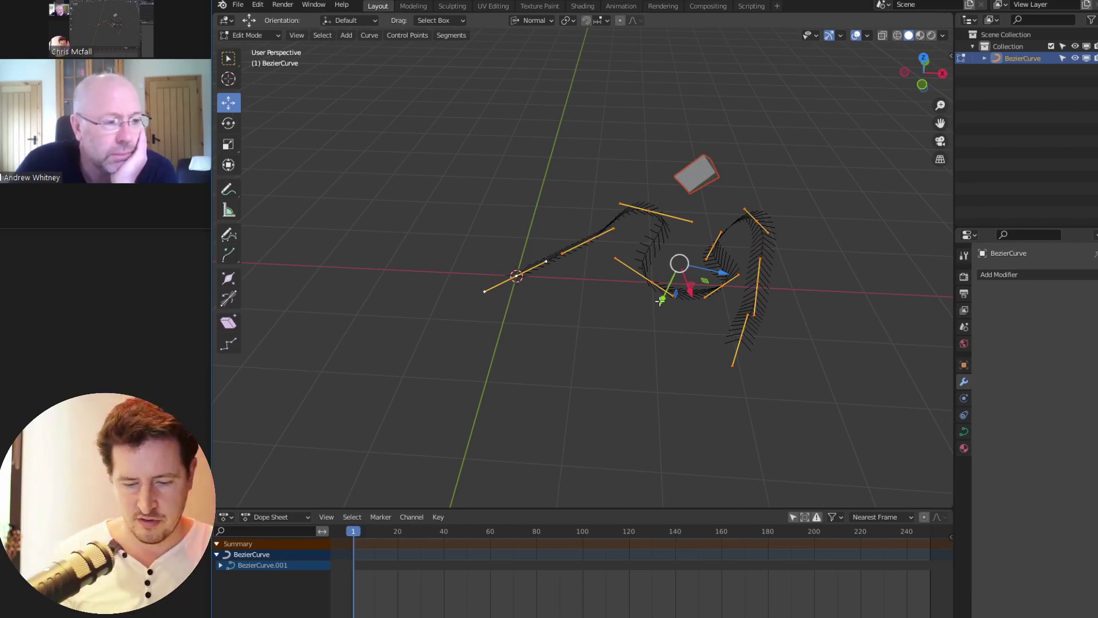
Set the transform orientation to Global, move the selected curve points in the negative X direction and return to Object Mode
left_click(532, 20)
left_click(524, 57)
left_click_drag(714, 276, 488, 268)
middle_click_drag(675, 340, 653, 323)
key("Tab")
Select the cube, add the Bezier curve to the selection and parent the cube to it with Follow Path
left_click(552, 306)
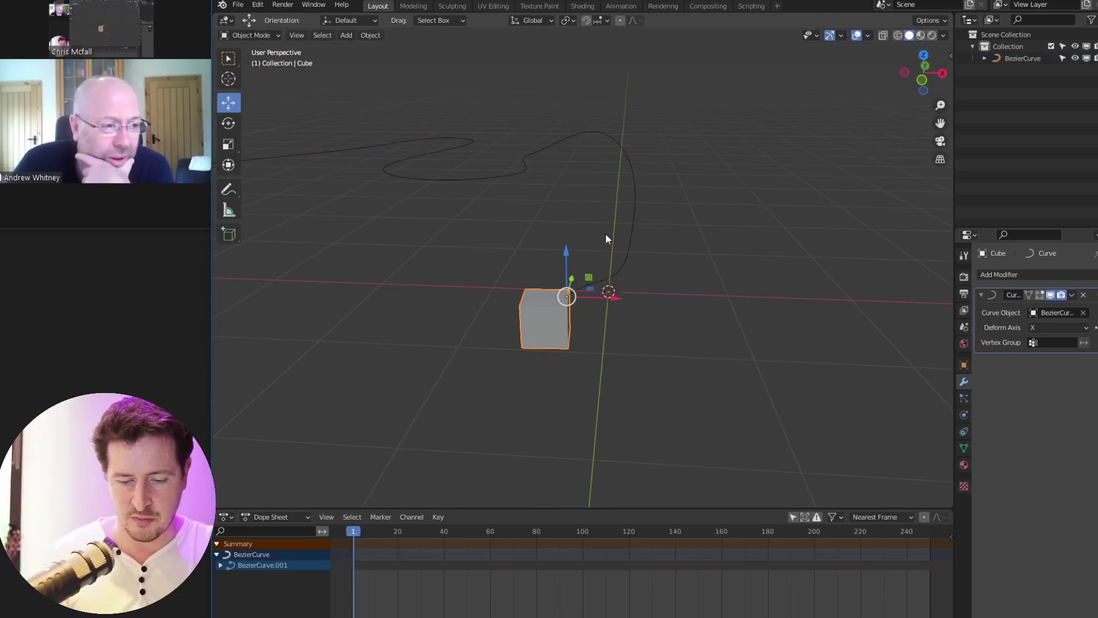
left_click(634, 212, "shift")
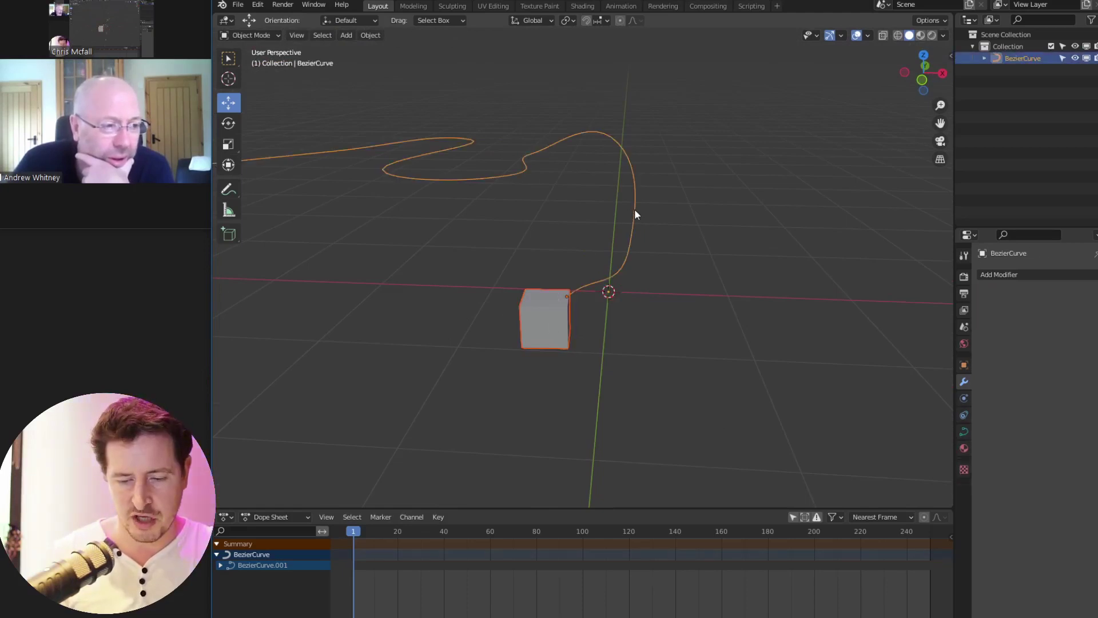
key("ctrl+p")
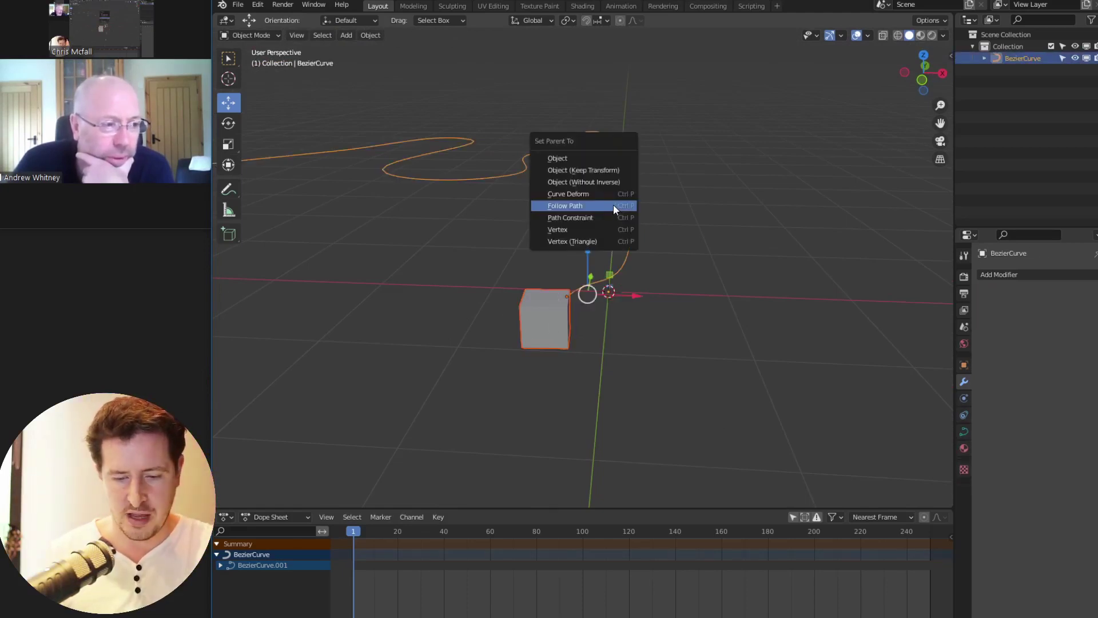
left_click(615, 205)
middle_click_drag(564, 427, 596, 291)
left_click(594, 290)
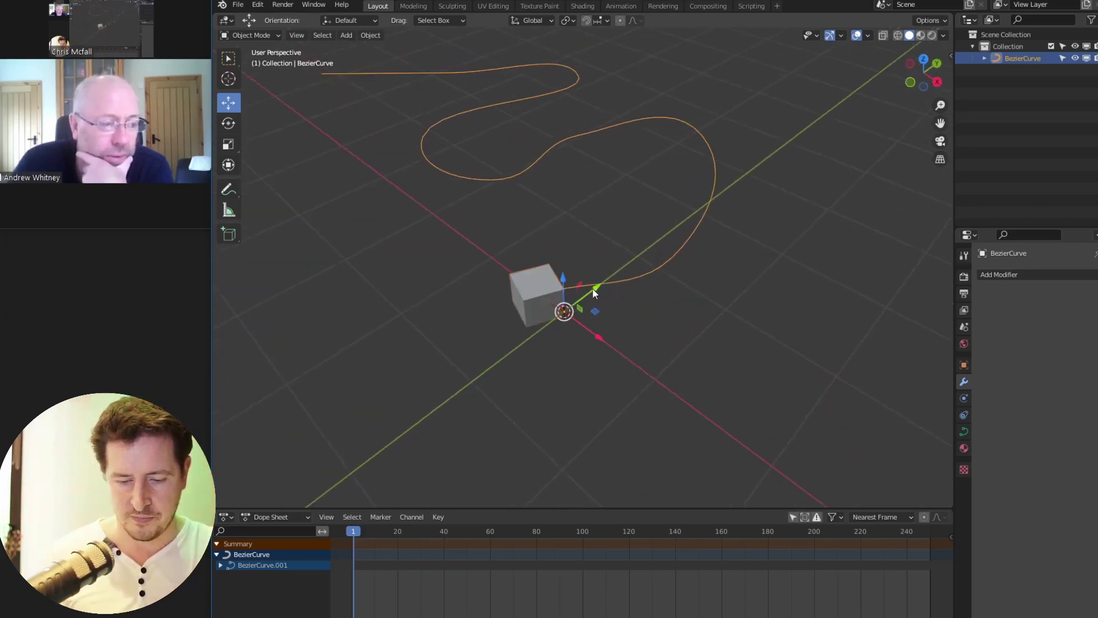
Select only the cube and move it along the global X axis so it travels along the curve
left_click(553, 293)
left_click_drag(594, 288, 882, 378)
middle_click_drag(882, 379, 605, 385)
key("g")
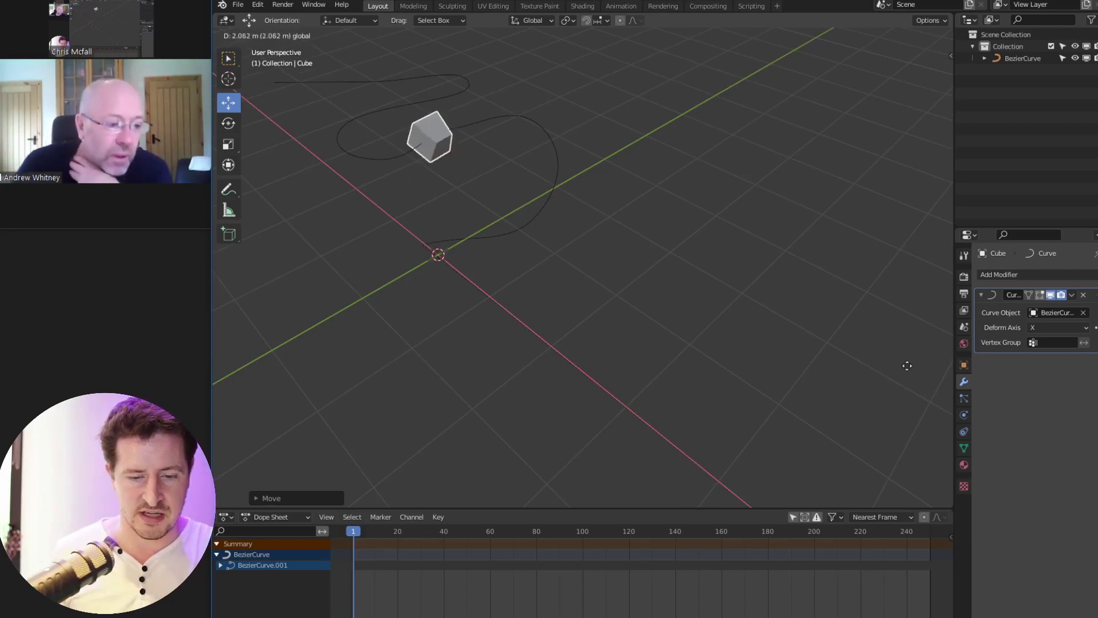
left_click(780, 375)
Move the cube back along the X axis to the negative side of the world origin
middle_click_drag(780, 376, 549, 479)
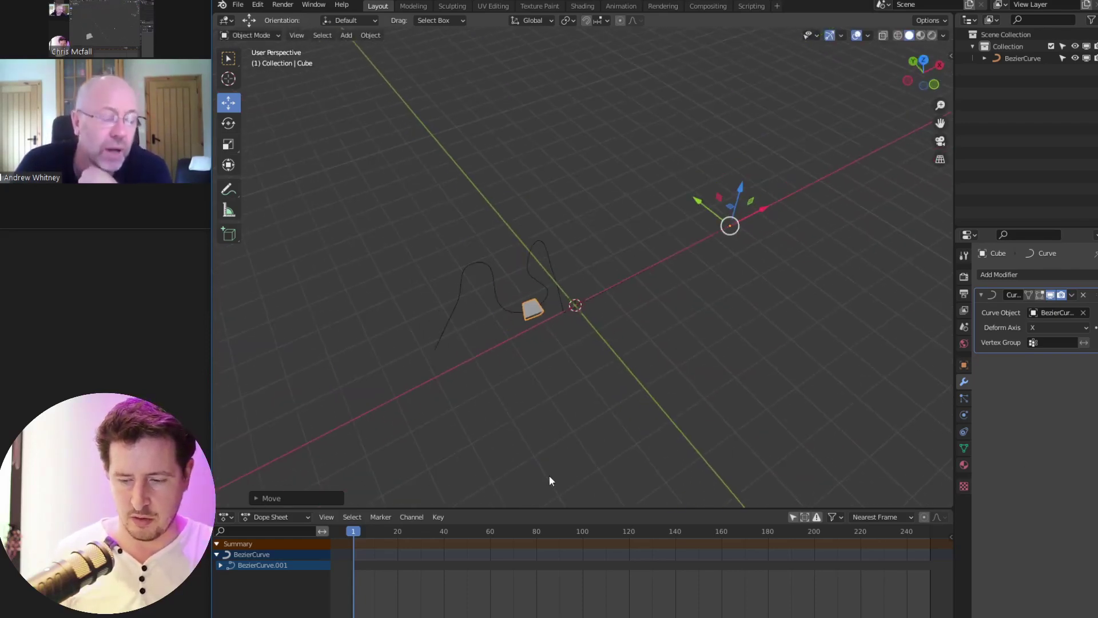
key("g")
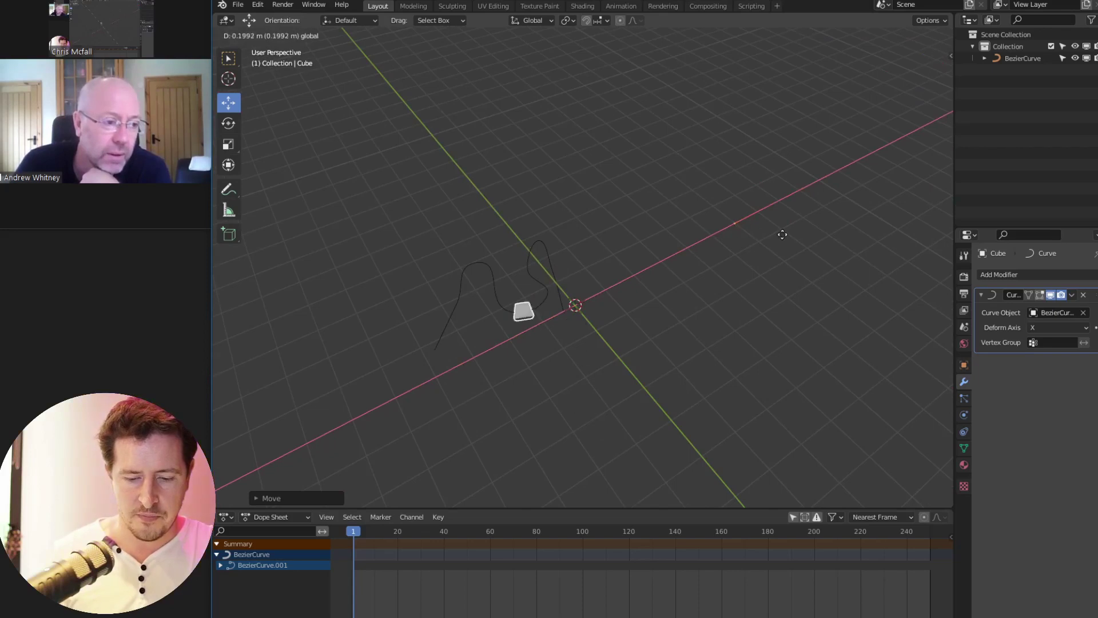
left_click(570, 302)
middle_click_drag(570, 302, 617, 321)
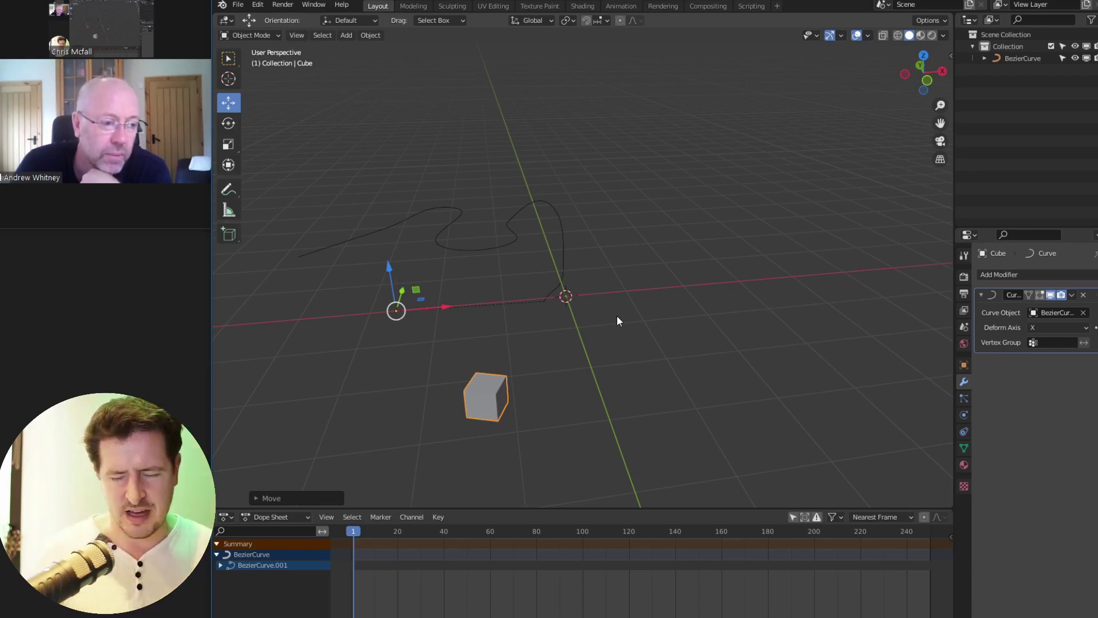
scroll(544, 277, "down", 2)
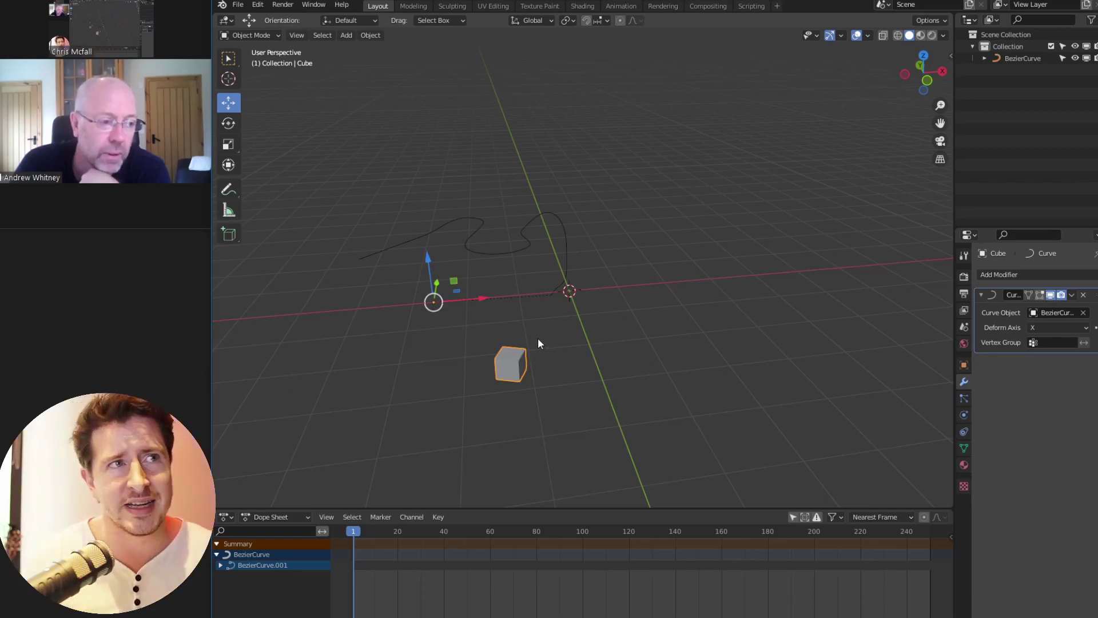
Select all objects in the scene and delete them
key("a")
middle_click_drag(551, 300, 655, 344, "shift")
key("x")
left_click(589, 260)
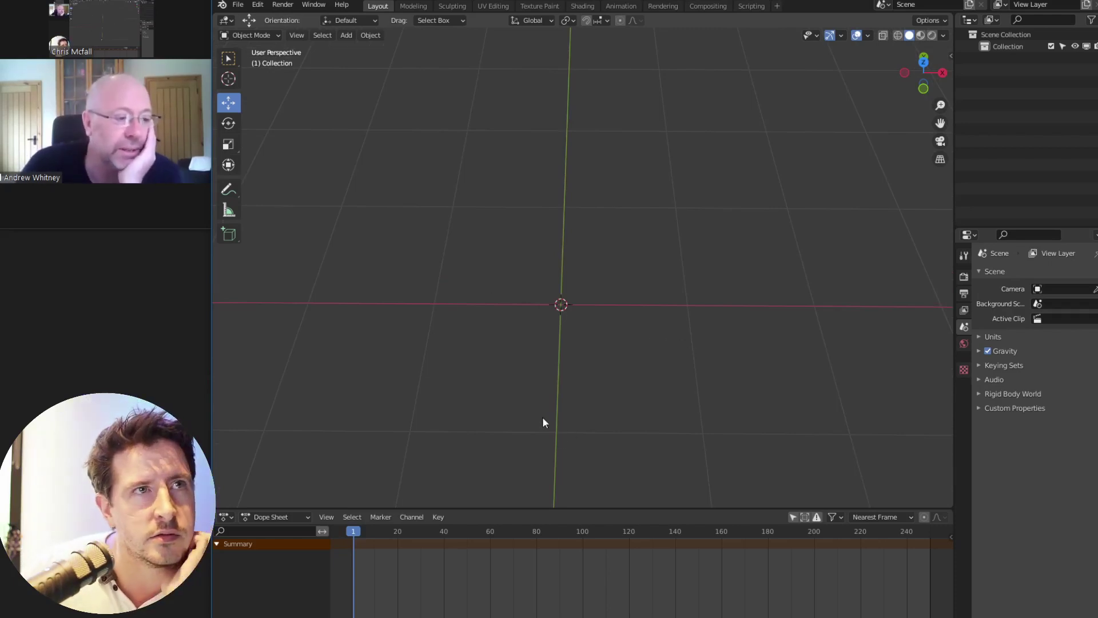
Add a new Bezier curve at the world origin of the empty scene
middle_click_drag(566, 294, 555, 415)
key("ctrl+KP_3")
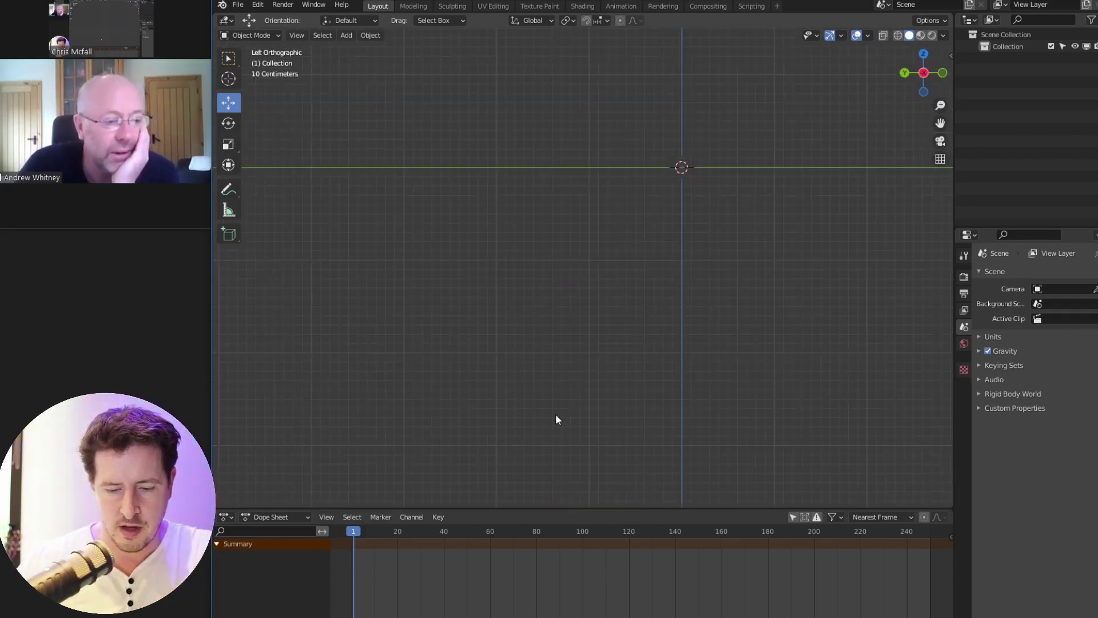
middle_click_drag(684, 251, 547, 344, "shift")
key("shift+a")
mouse_move(503, 285)
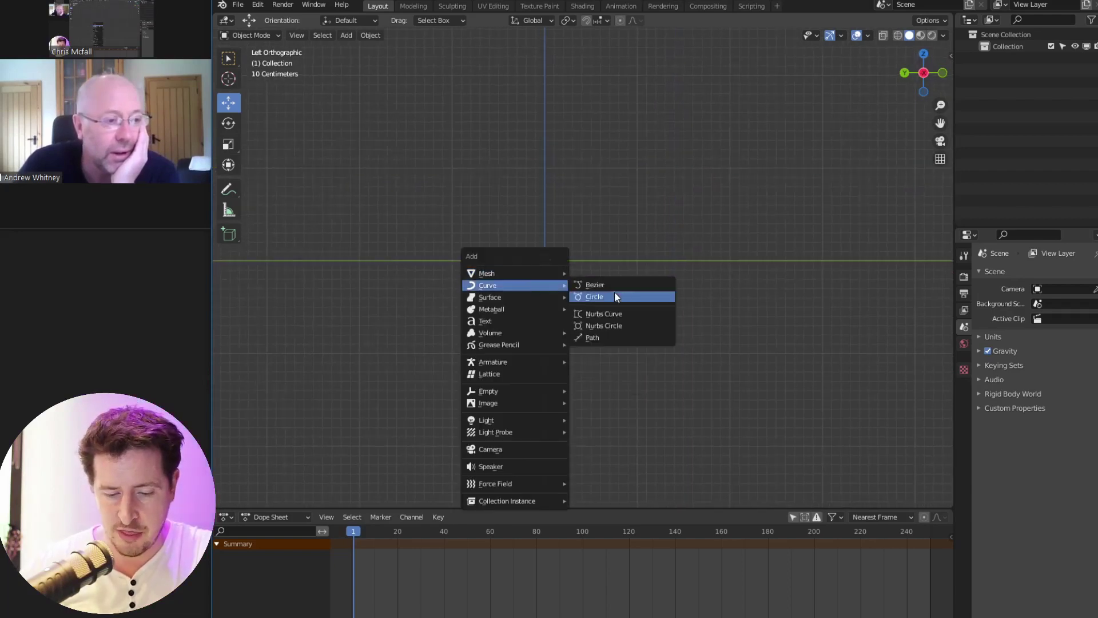
left_click(628, 285)
middle_click_drag(571, 269, 584, 333)
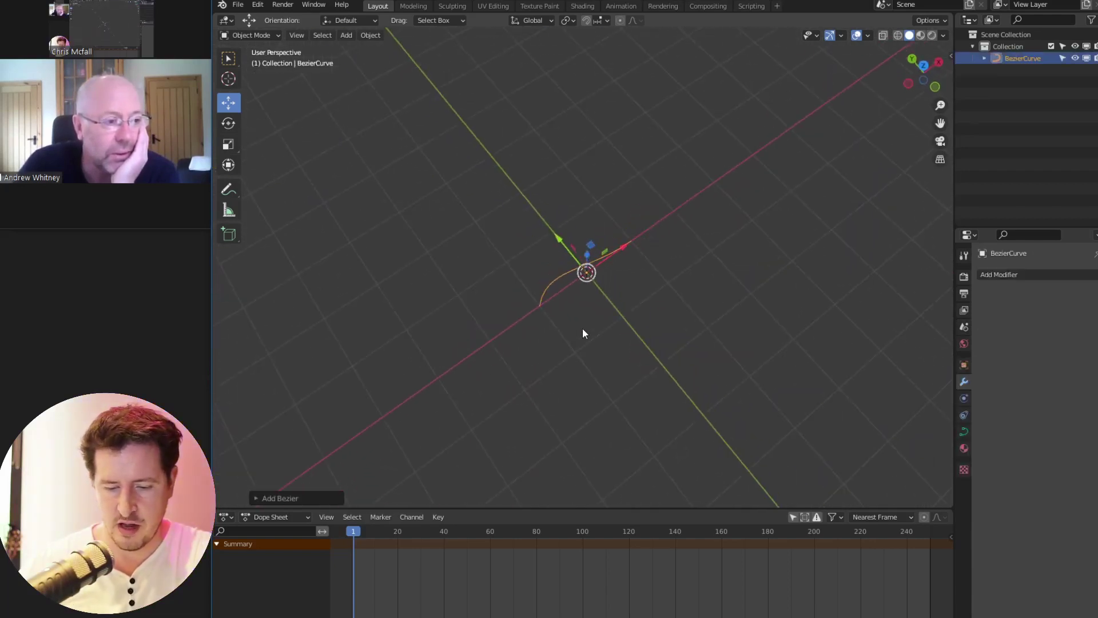
Compare the 2D and 3D shape settings in the new curve's data properties and choose 2D
left_click(965, 432)
left_click(1027, 309)
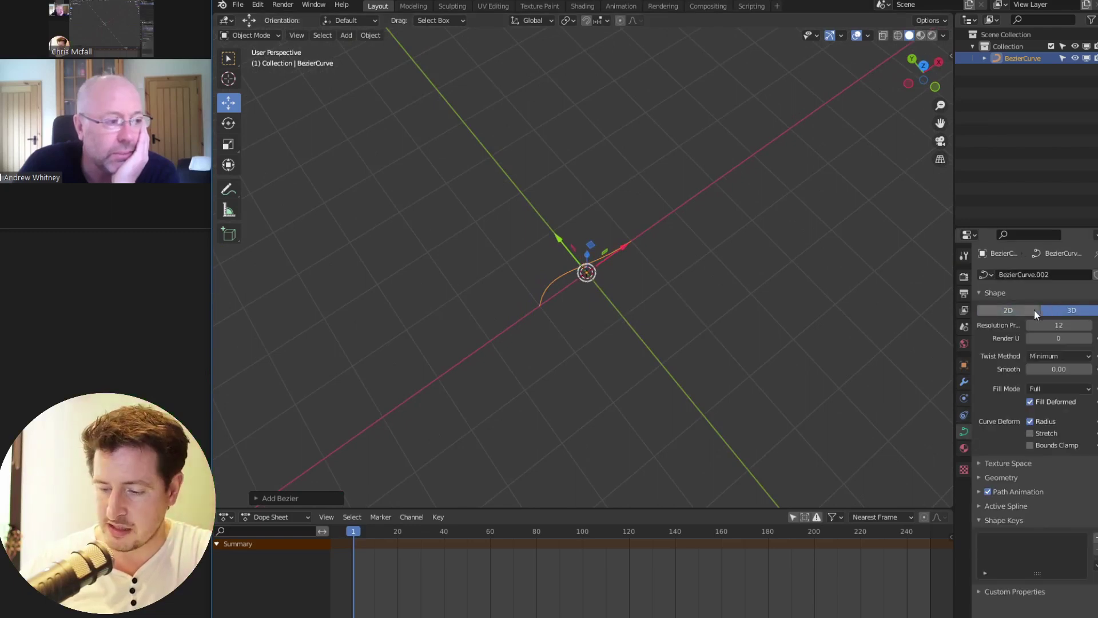
left_click(1073, 311)
left_click(1023, 312)
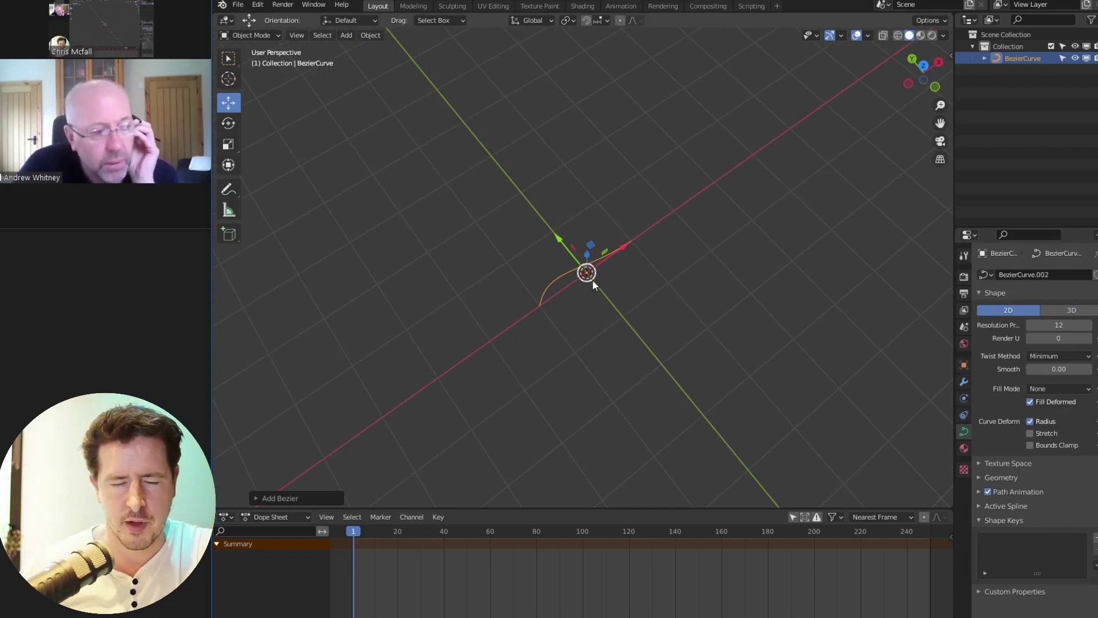
middle_click_drag(616, 310, 625, 236)
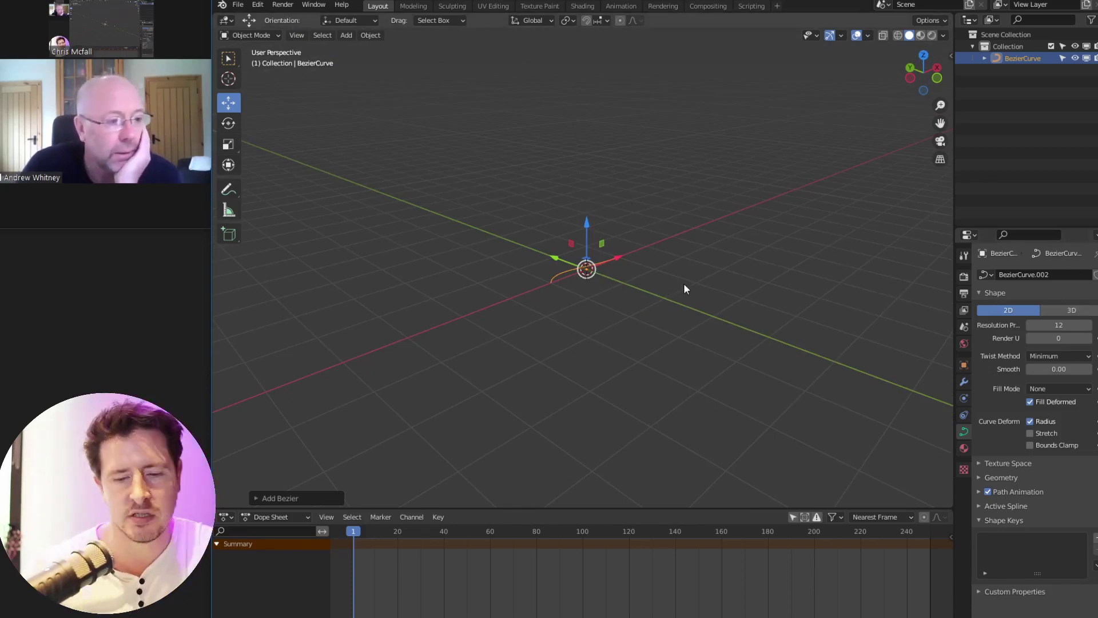
middle_click_drag(684, 283, 615, 340)
Switch the curve to 3D, select its positive X end point in Edit Mode from the top view, and set the shape to 2D
left_click(1053, 310)
middle_click_drag(744, 338, 609, 273)
key("Tab")
middle_click_drag(655, 307, 642, 327)
key("KP_1")
key("KP_7")
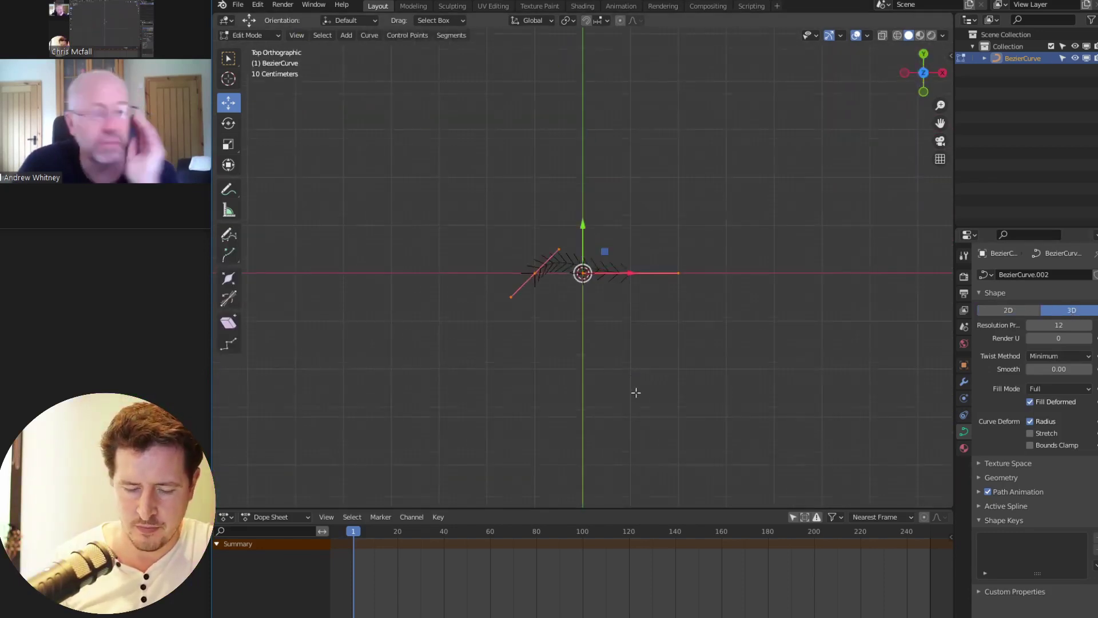
left_click(632, 291)
left_click(1008, 310)
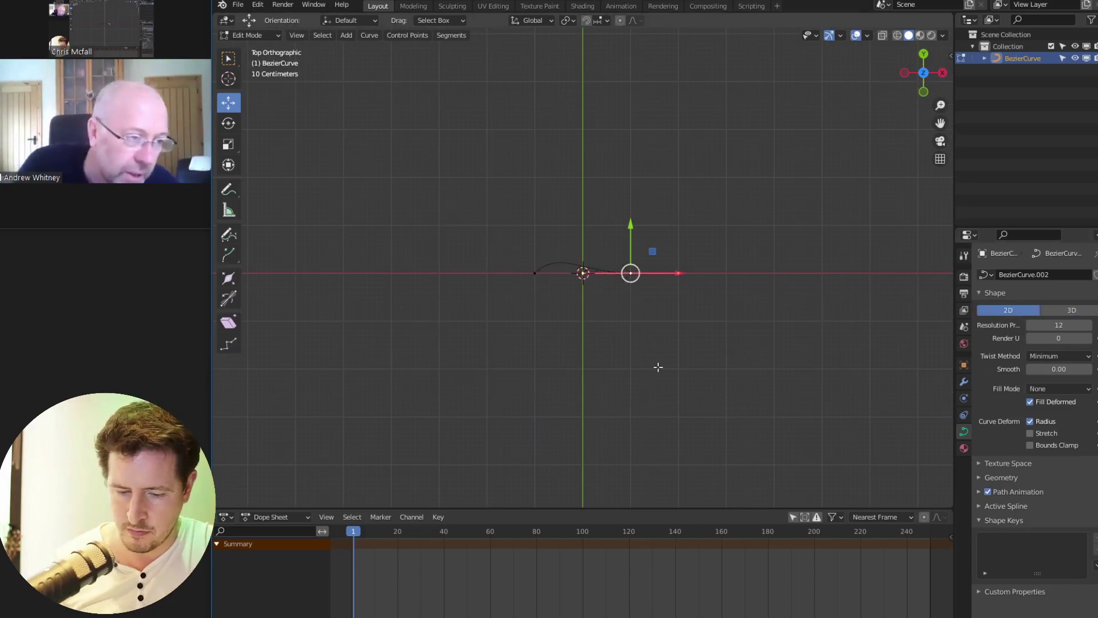
Try to move the 2D curve's end point vertically off its plane, and undo the moves
middle_click_drag(659, 366, 755, 282)
left_click_drag(609, 204, 630, 164)
key("ctrl+z")
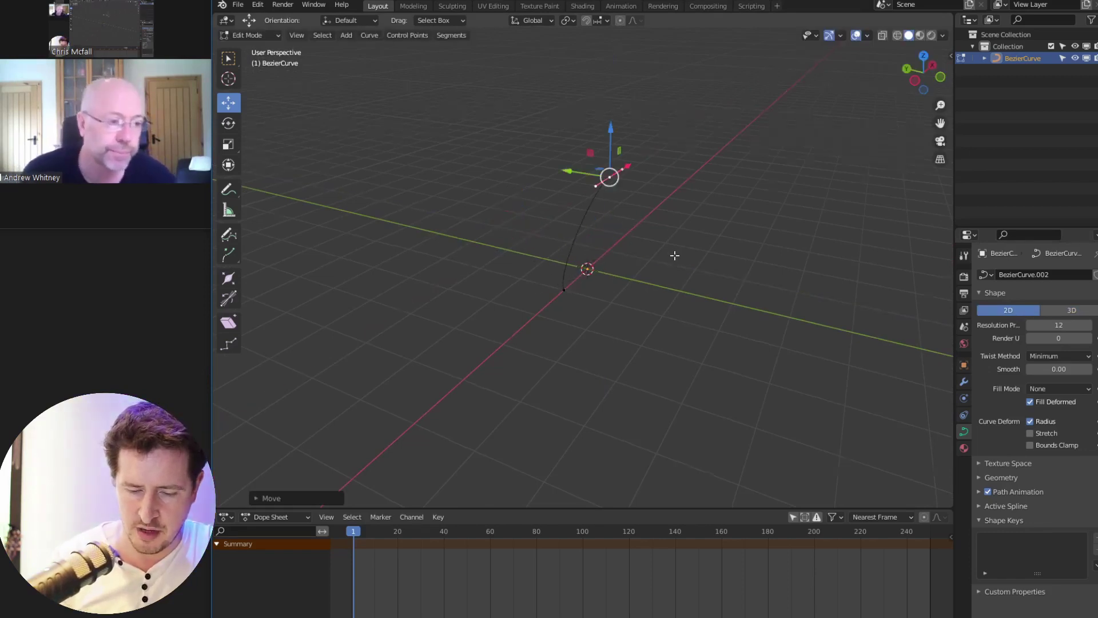
middle_click_drag(675, 255, 681, 243)
left_click_drag(593, 157, 604, 175)
key("ctrl+z")
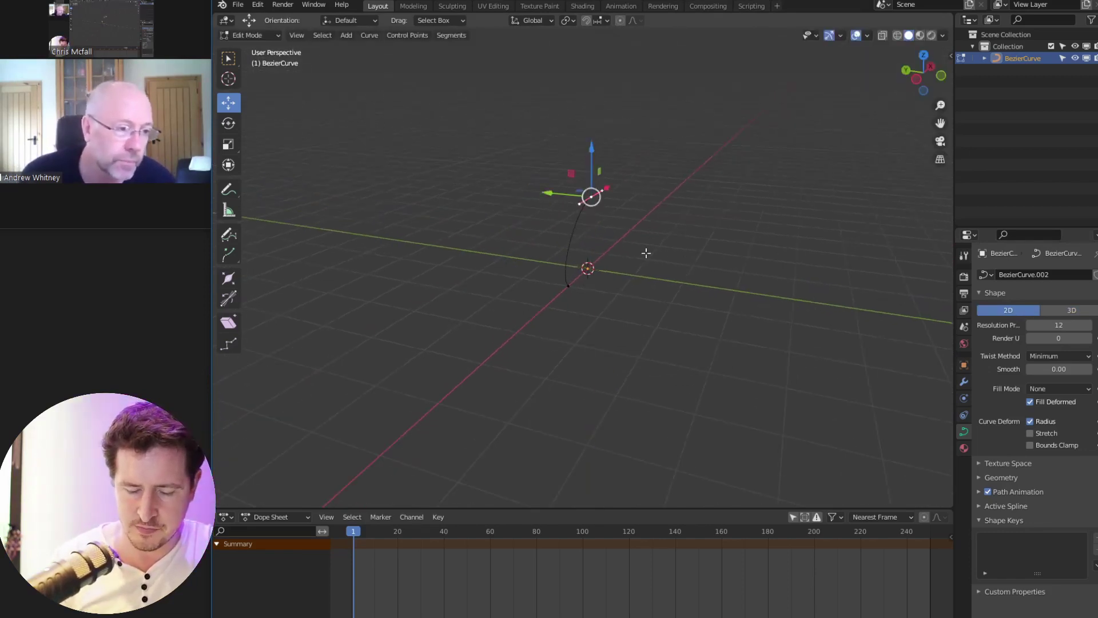
Return to Object Mode and view the flat Bezier curve from straight above
key("ctrl+Tab")
key("Tab")
middle_click_drag(686, 287, 634, 384)
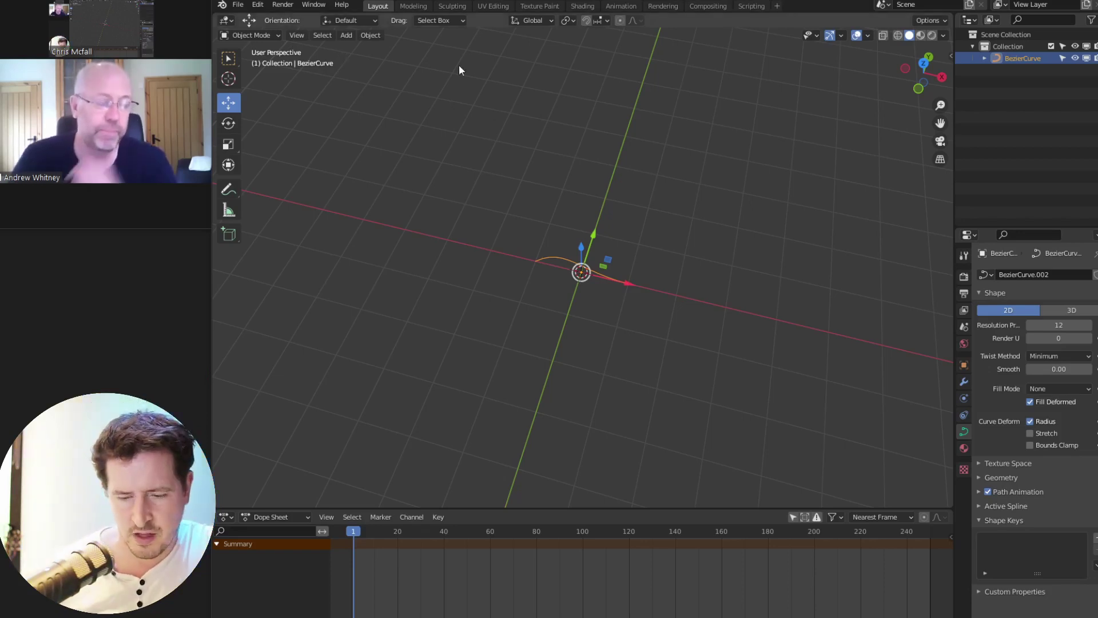
middle_click_drag(568, 302, 617, 437, "alt")
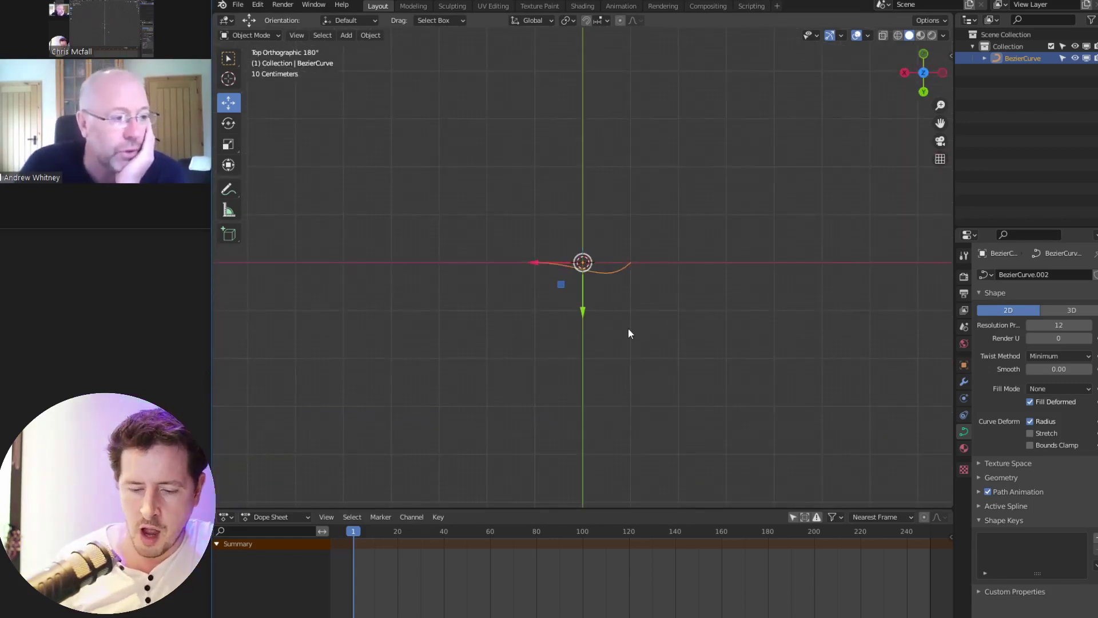
Examine the list of modifiers available for the 2D Bezier curve without adding one
left_click(964, 381)
left_click(1049, 275)
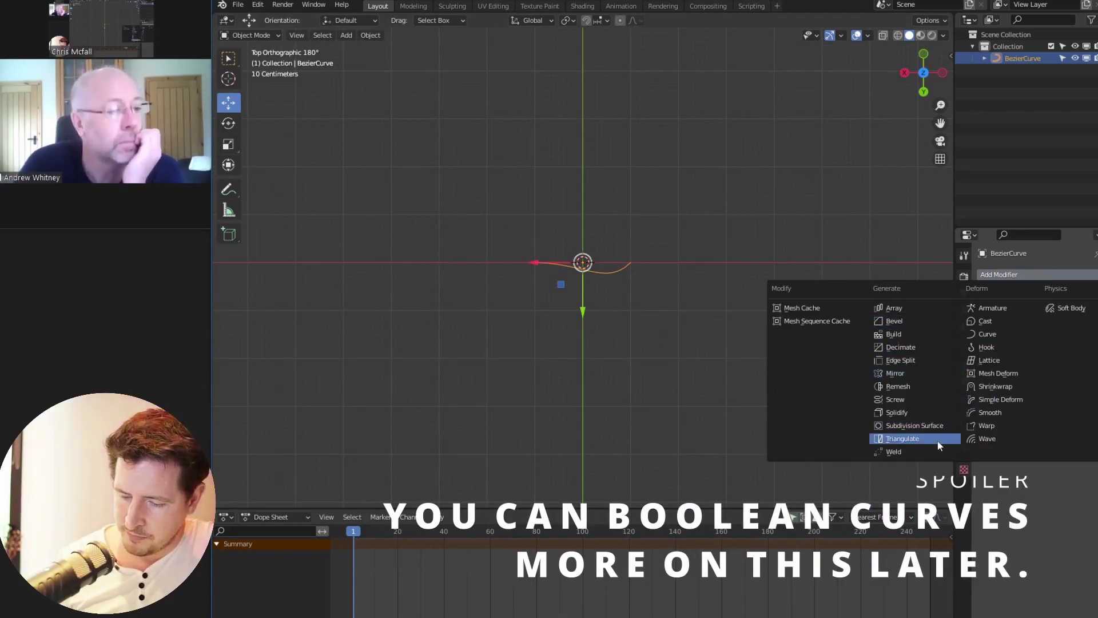
middle_click_drag(619, 283, 552, 300, "shift")
middle_click_drag(552, 301, 683, 284, "shift")
Stay in Object Mode and delete the 2D Bezier curve from the scene
key("ctrl+Tab")
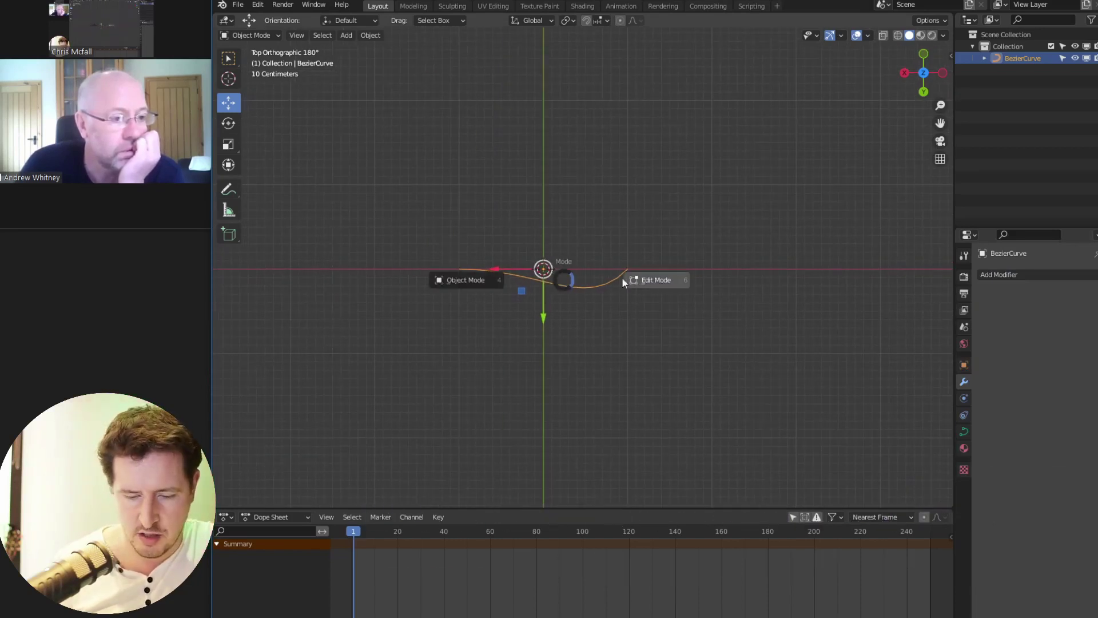
left_click(545, 284)
key("x")
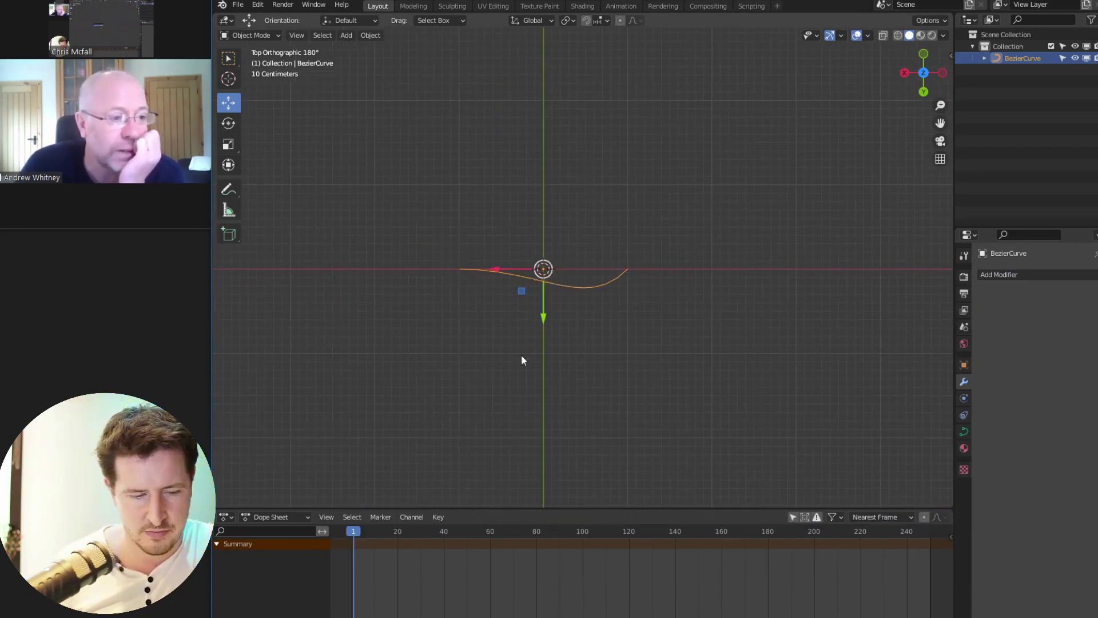
key("x")
left_click(542, 285)
Add a new Bezier curve at the scene origin and view it from the standard top view
middle_click_drag(550, 308, 636, 242, "shift")
key("shift+a")
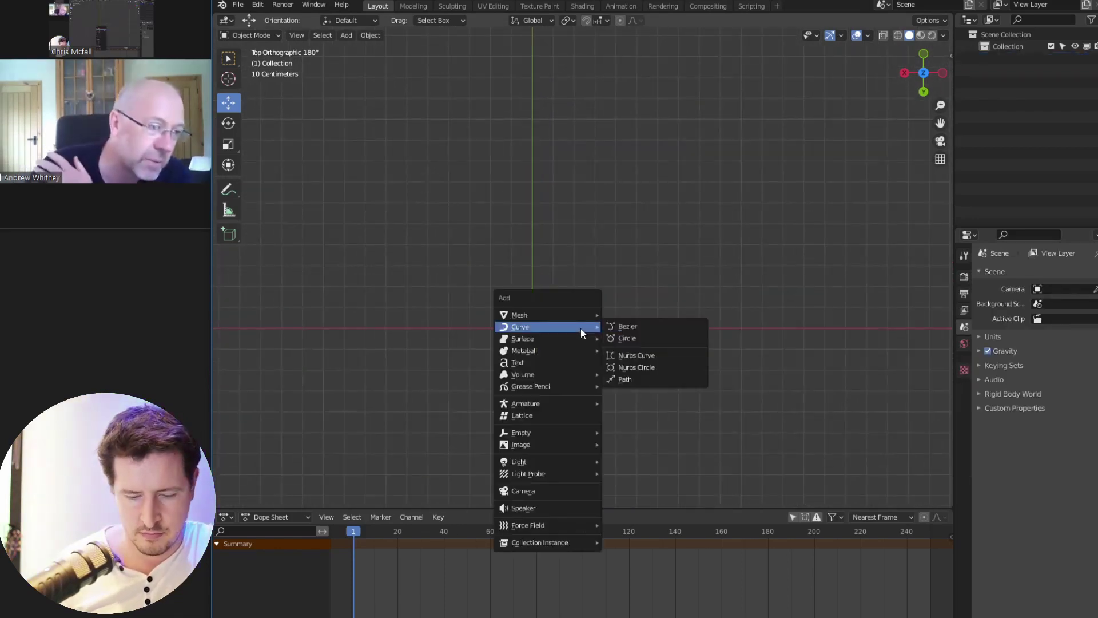
mouse_move(586, 314)
left_click(617, 325)
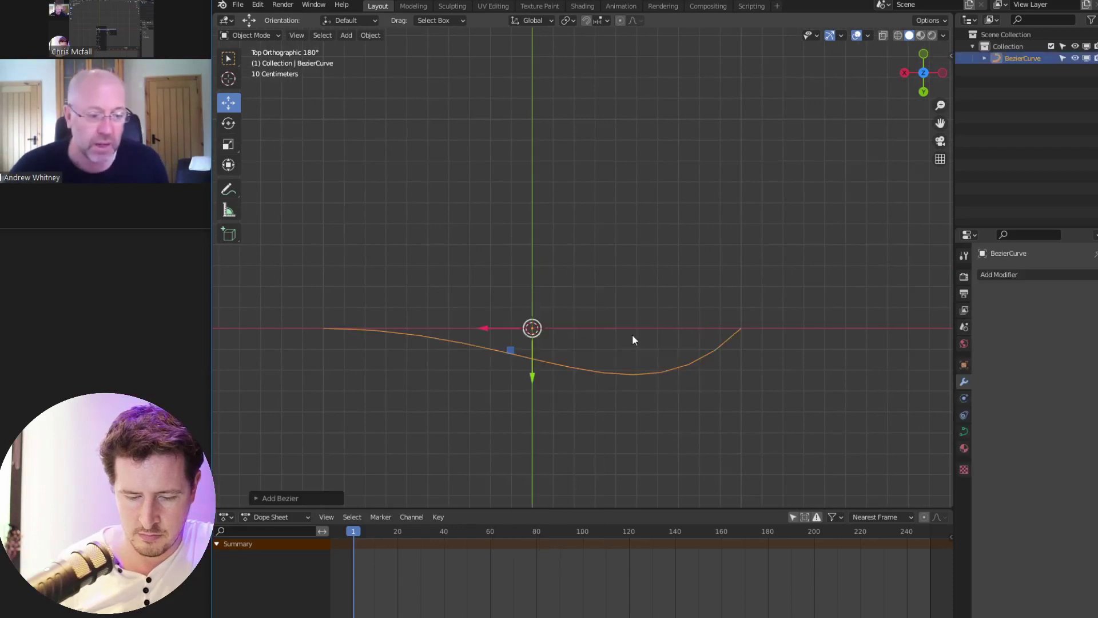
key("KP_7")
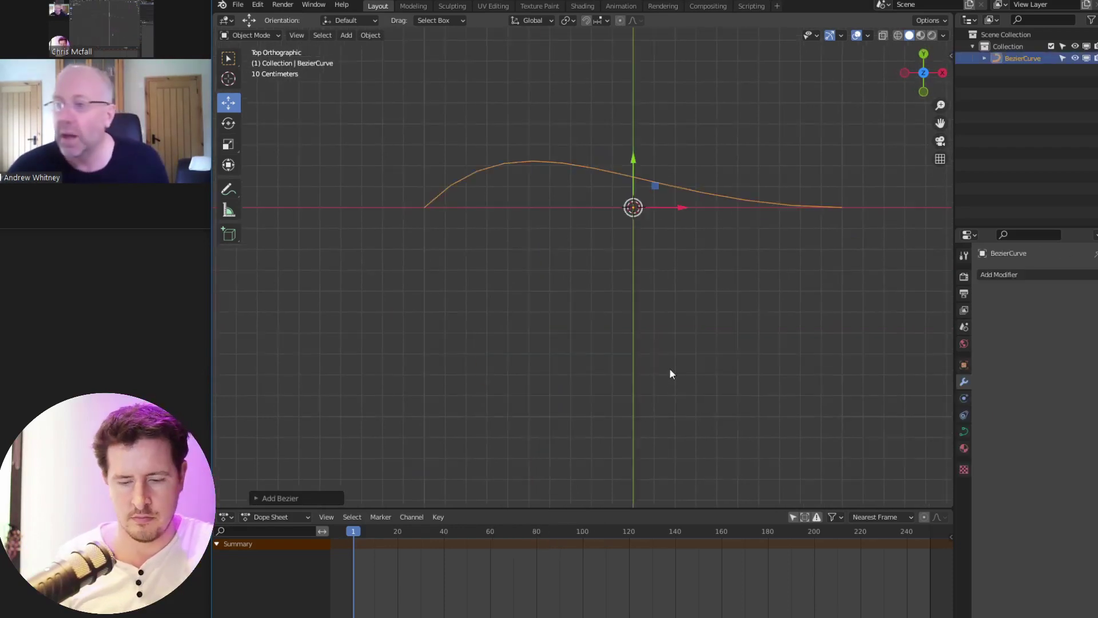
middle_click_drag(739, 248, 671, 317, "shift")
scroll(629, 343, "down", 2)
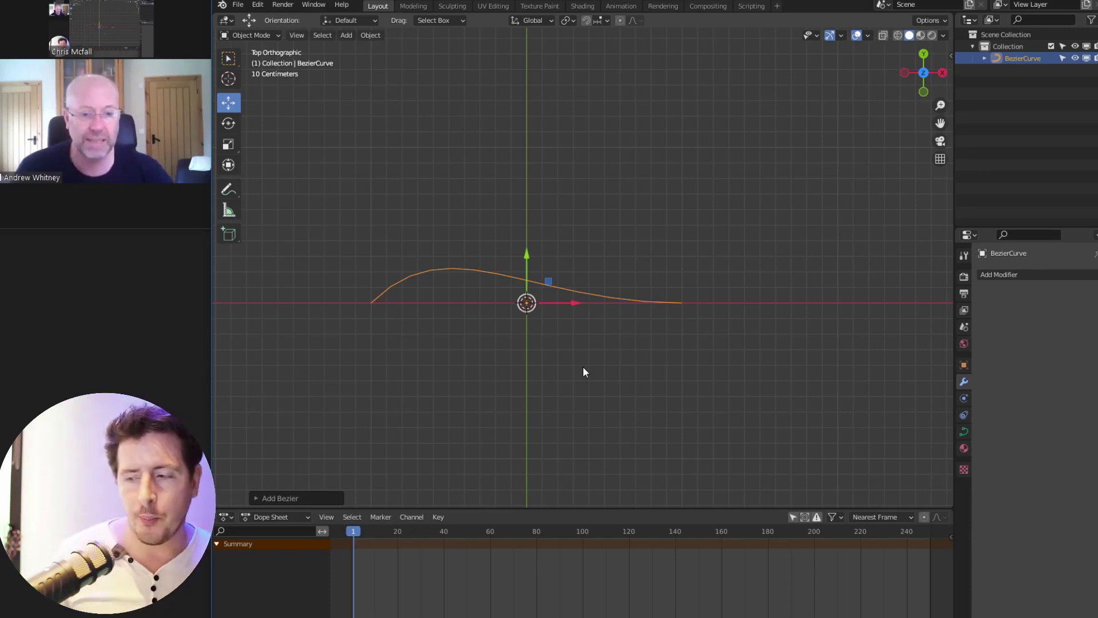
Open the add-on preferences and filter the add-ons by "curve"
mouse_move(123, 57)
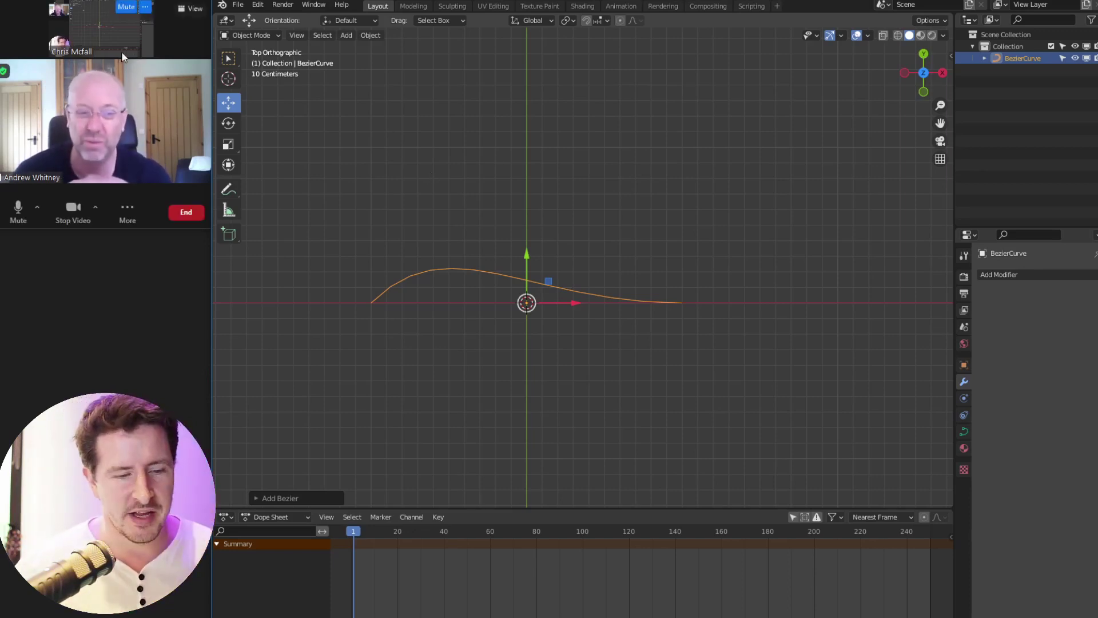
left_click(246, 7)
left_click(257, 6)
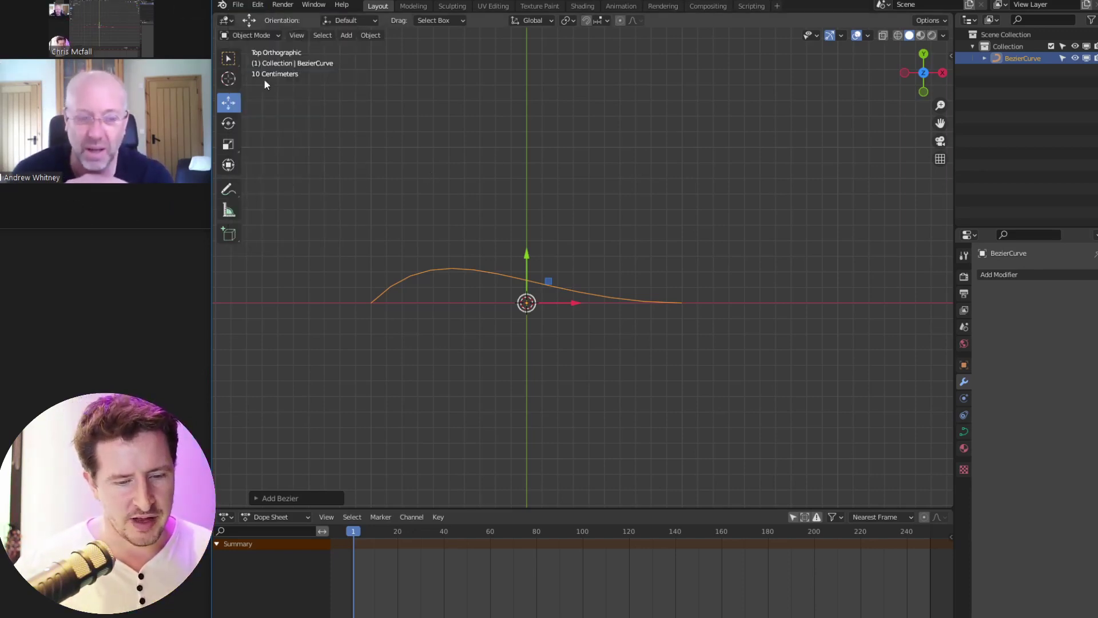
left_click(241, 8)
mouse_move(259, 6)
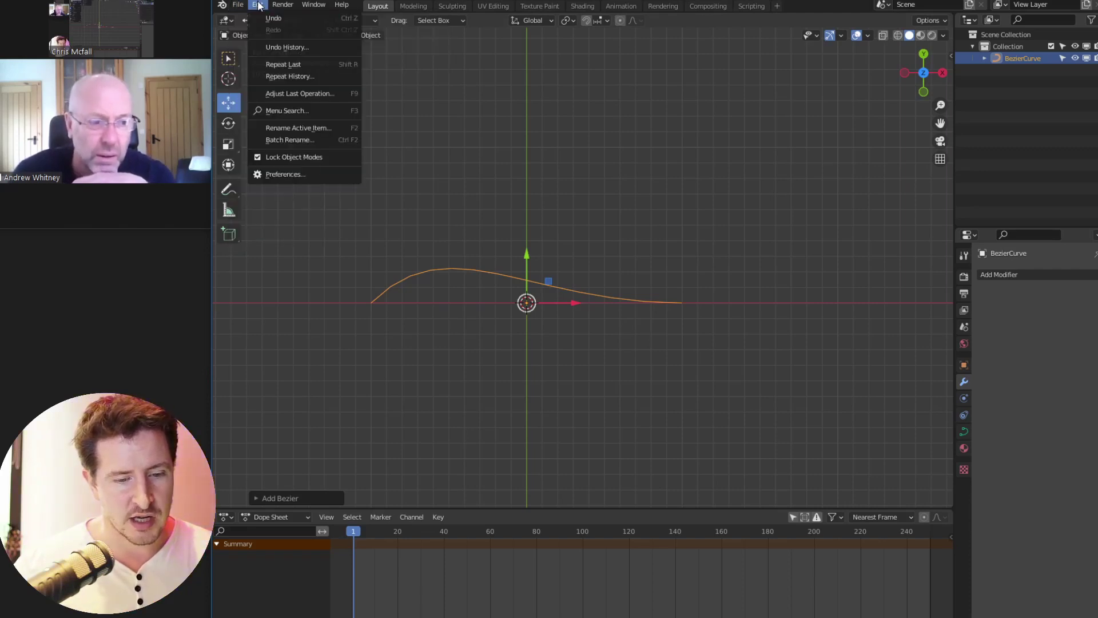
left_click(289, 174)
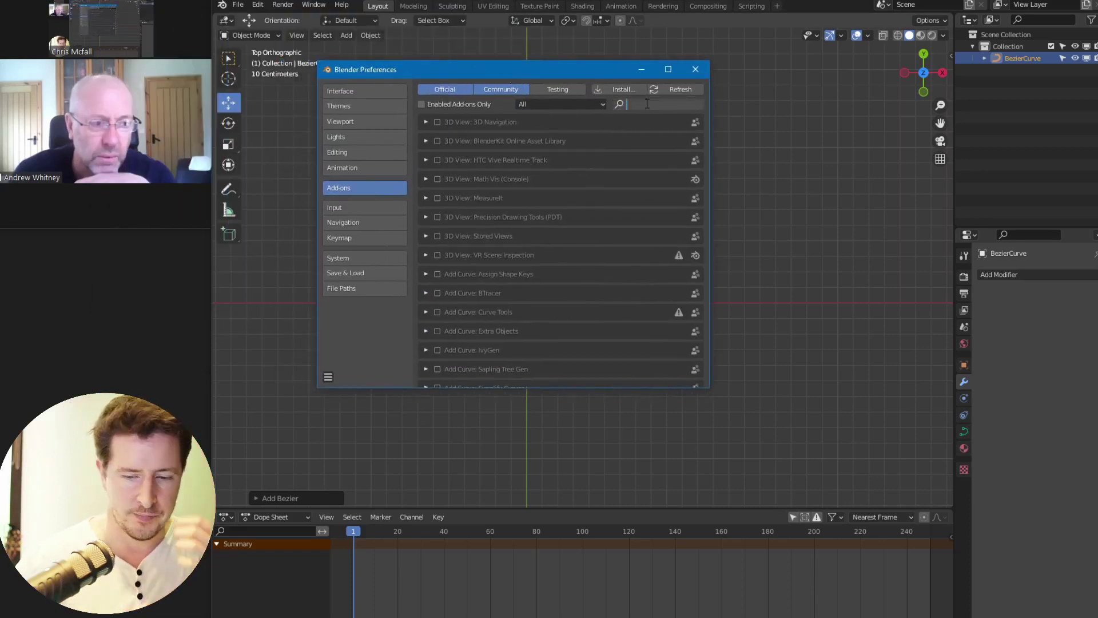
type("curv")
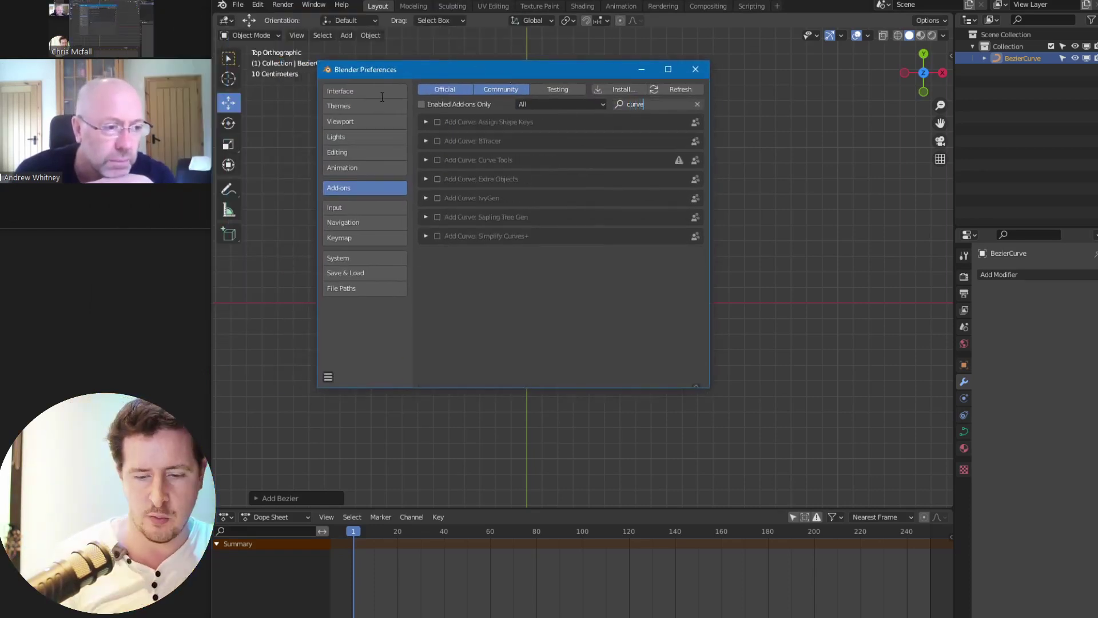
type("e")
key("Return")
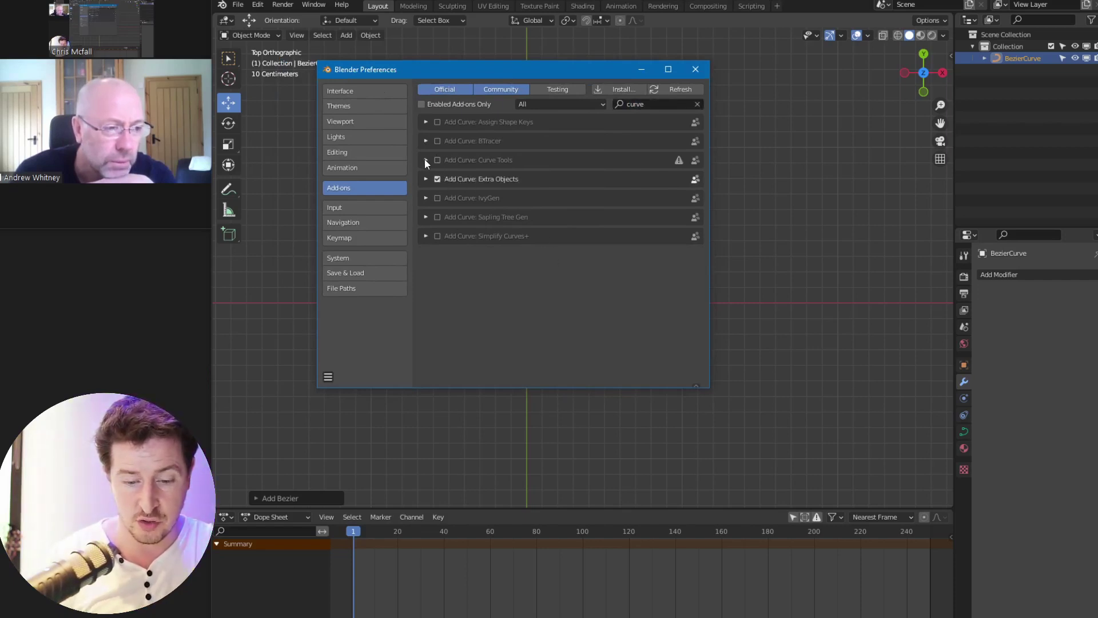
Enable the Extra Objects, Curve Tools and Simplify Curves+ add-ons, and check the details of Simplify Curves+
left_click(437, 160)
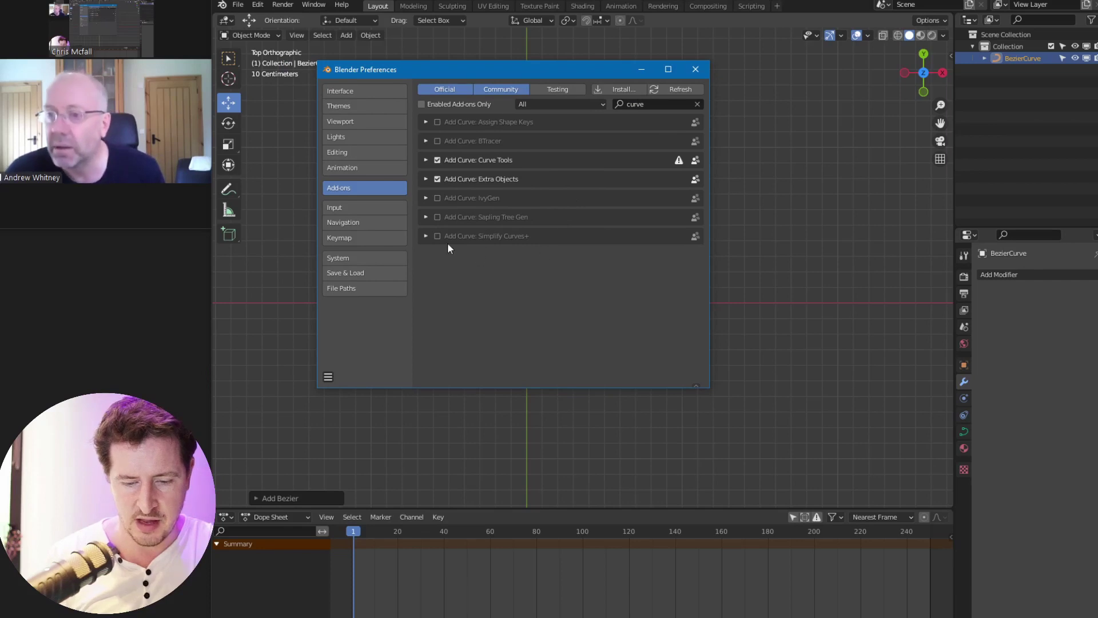
left_click(437, 236)
left_click(426, 234)
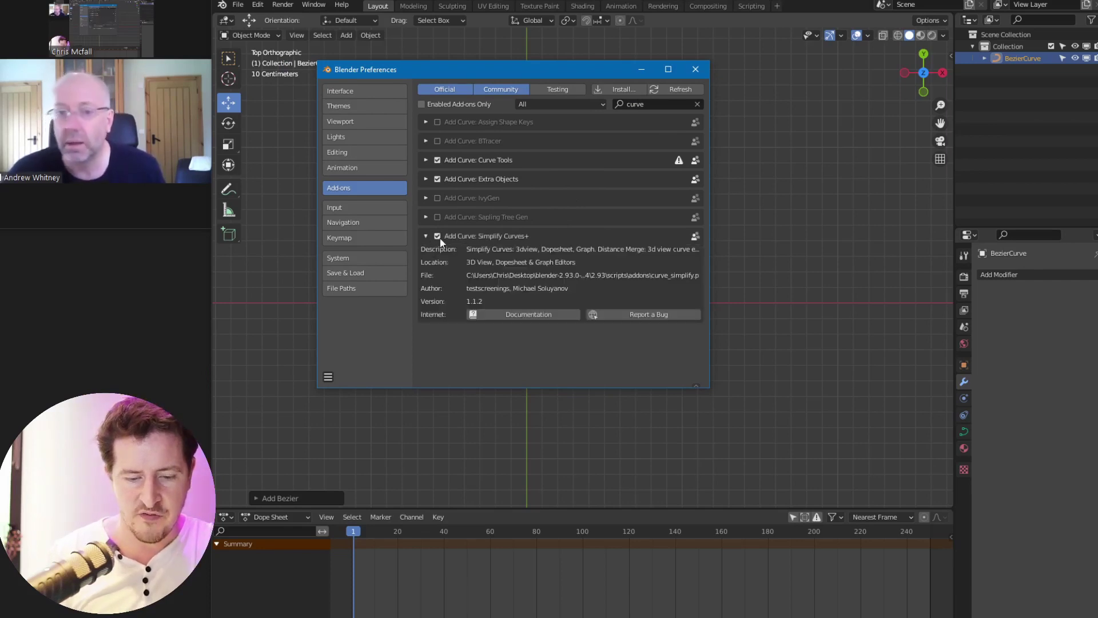
left_click(426, 235)
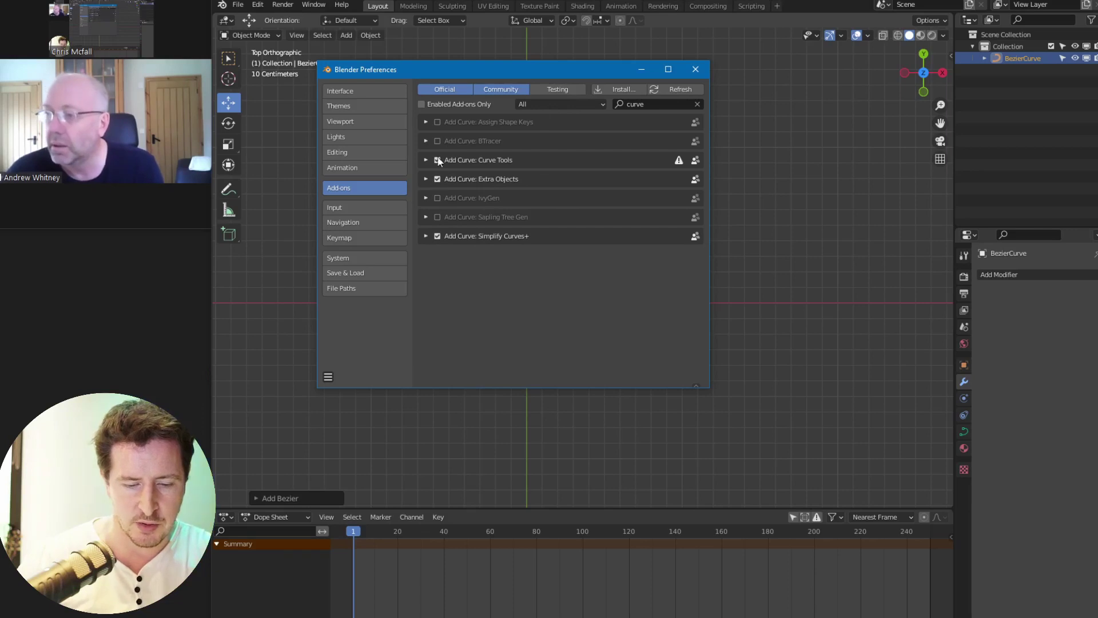
Bring the add-on preferences back up to review the path and "curve" filter, and put the preferences window away
left_click(257, 5)
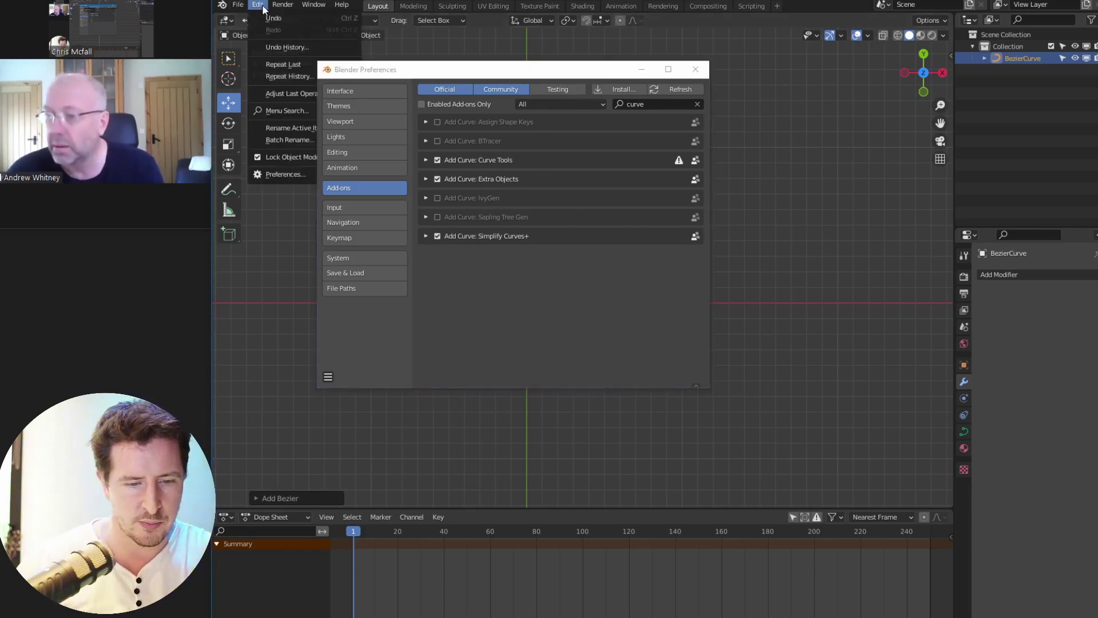
left_click(273, 174)
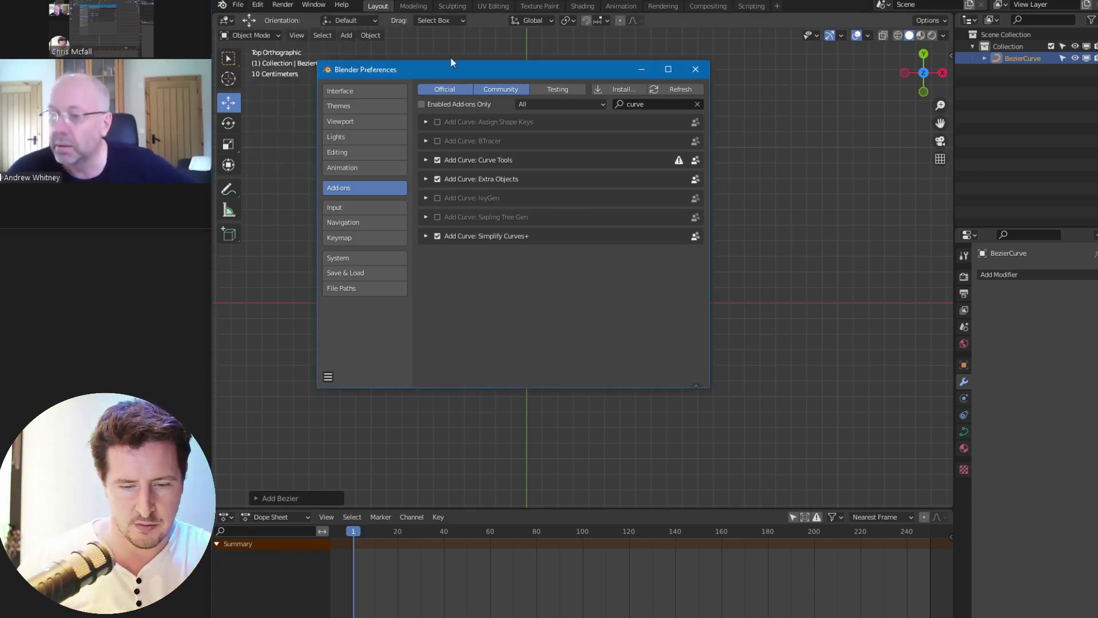
left_click(635, 105)
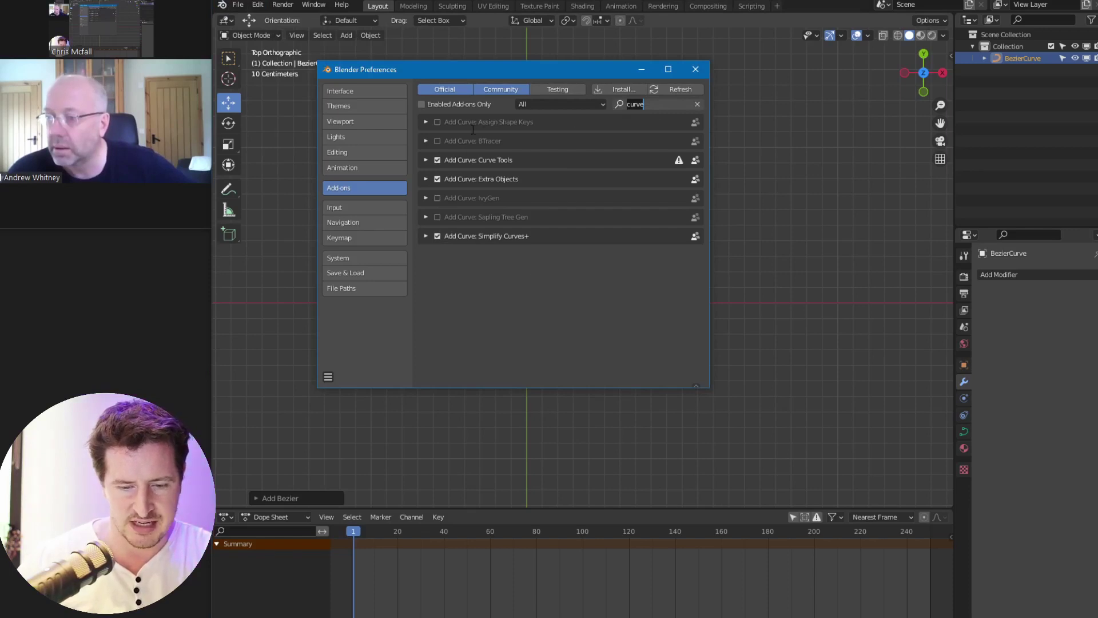
key("Return")
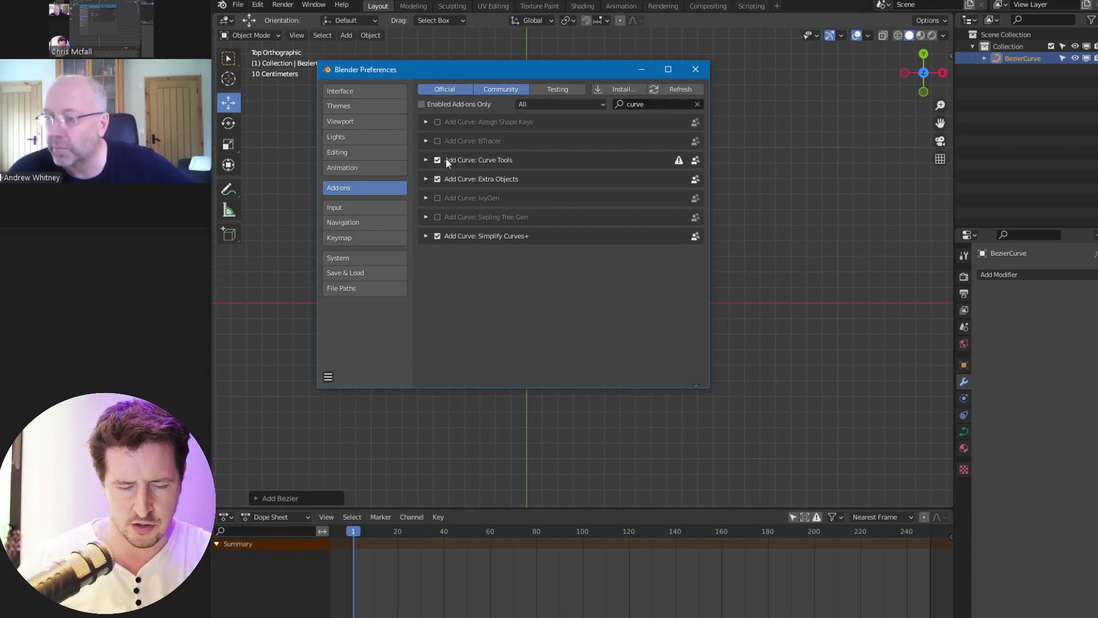
left_click(643, 69)
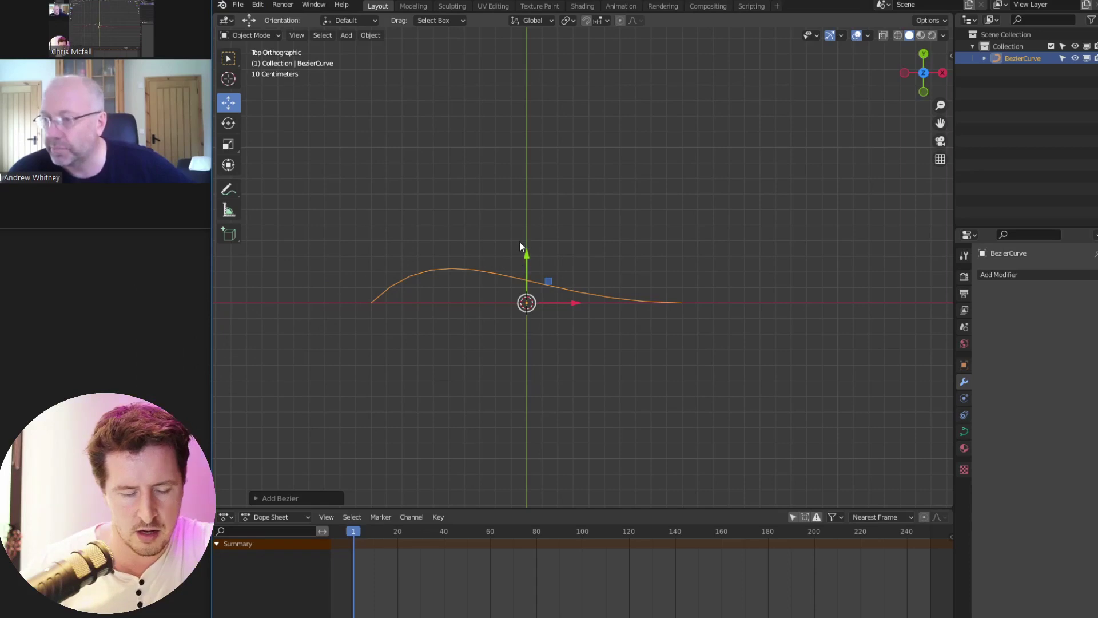
Add an Archemedian spiral curve at the origin and view it in perspective
key("shift+a")
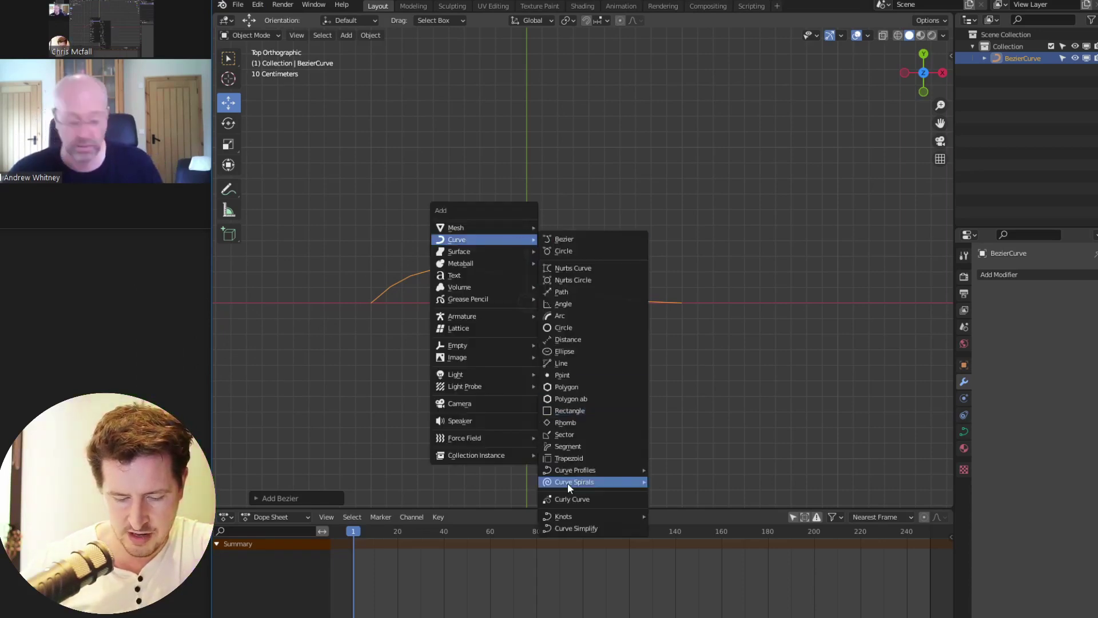
mouse_move(569, 483)
left_click(705, 484)
middle_click_drag(443, 407, 503, 326)
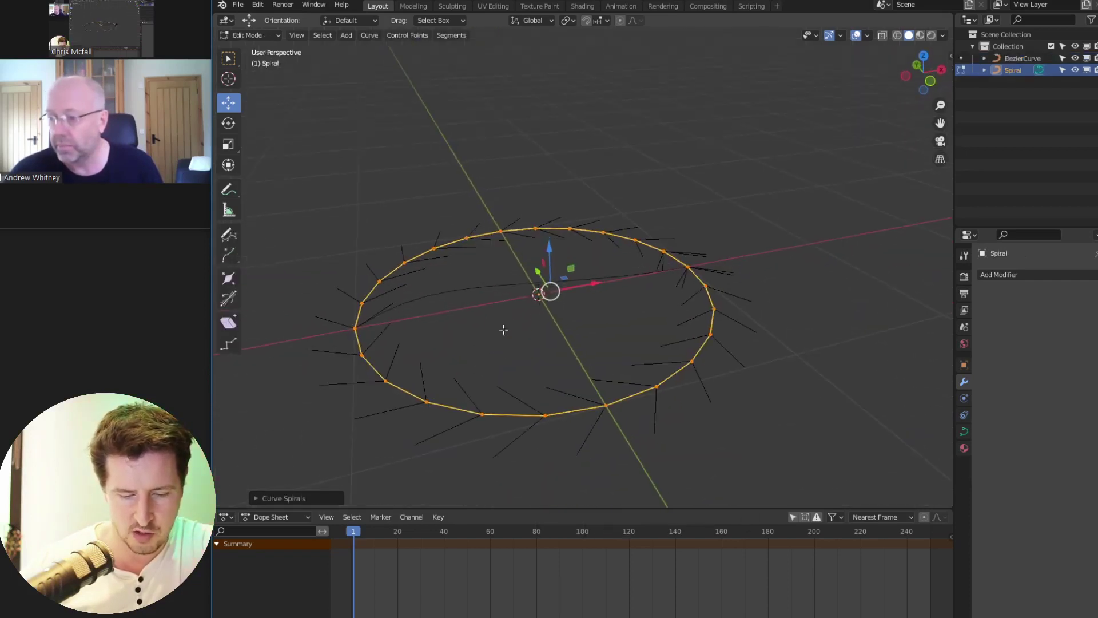
Expand the new spiral's creation settings and look through its presets and spiral types
left_click(257, 495)
left_click(373, 159)
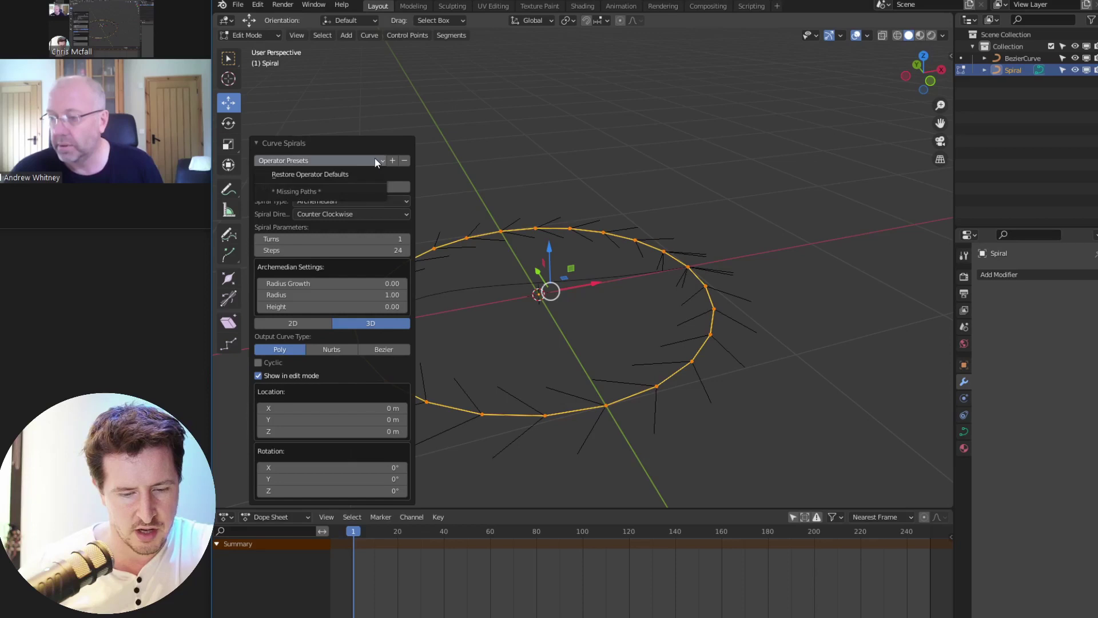
left_click(310, 173)
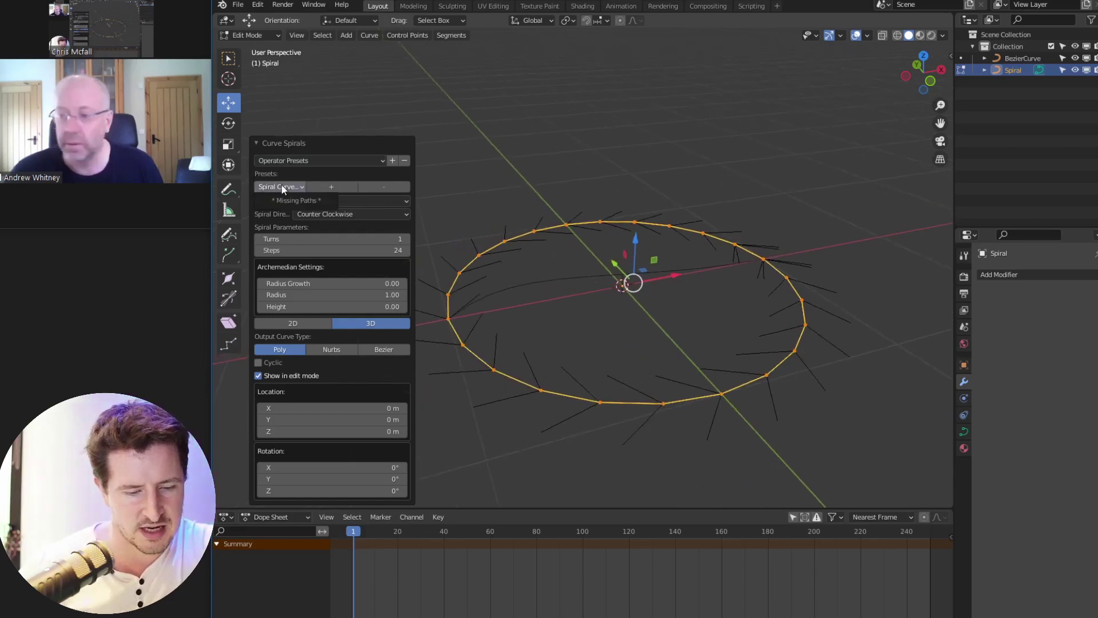
left_click(334, 200)
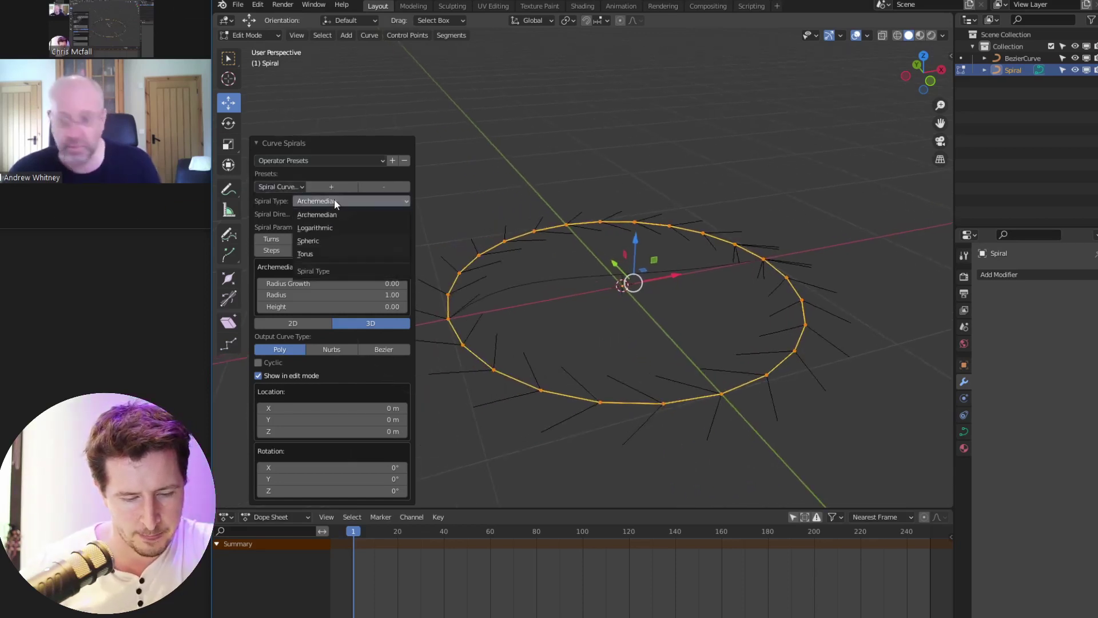
Increase the spiral's number of turns and its height to stretch it into a tall coil
mouse_move(359, 243)
left_mouse_down()
mouse_move(378, 242)
mouse_move(352, 244)
left_mouse_up()
left_click_drag(332, 307, 355, 306)
scroll(618, 296, "down", 4)
middle_click_drag(618, 296, 566, 288)
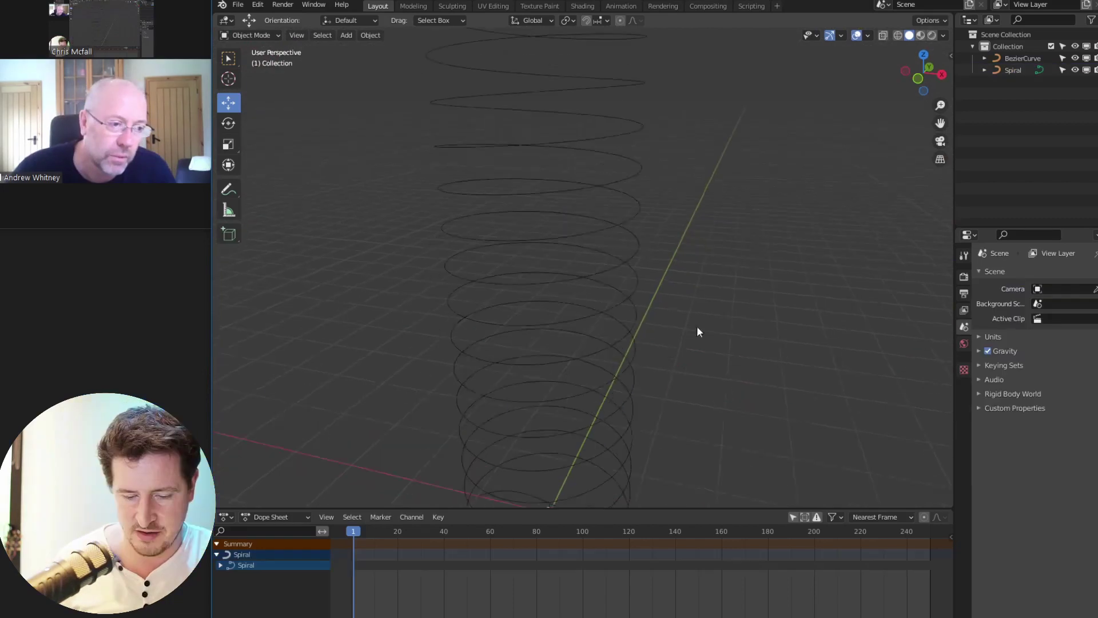
scroll(697, 328, "down", 4)
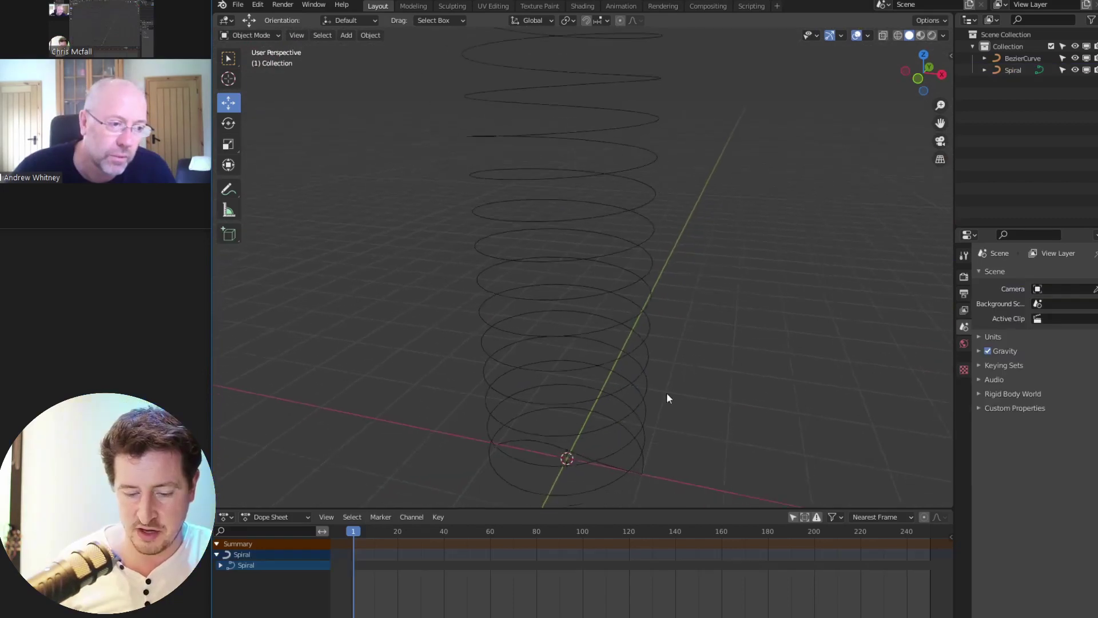
Select the coiled spiral in Object Mode and delete it
left_click(583, 355)
key("Tab")
key("Tab")
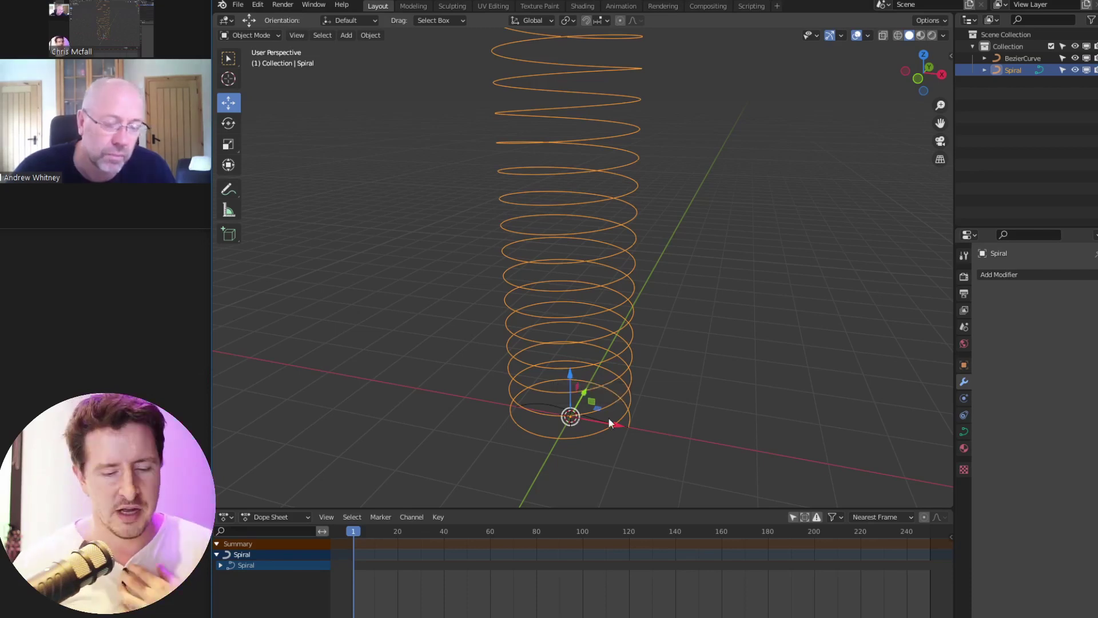
key("Delete")
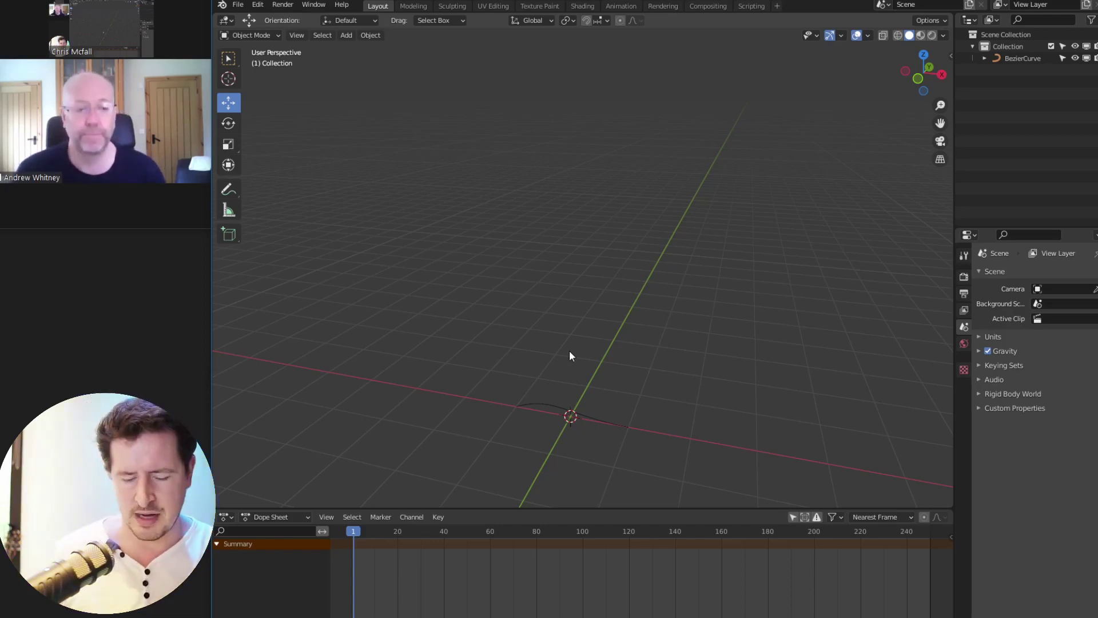
Delete the remaining Bezier curve at the origin to empty the scene
middle_click_drag(678, 418, 579, 442)
left_click(585, 231)
middle_click_drag(595, 290, 568, 319, "shift")
key("x")
left_click(568, 256)
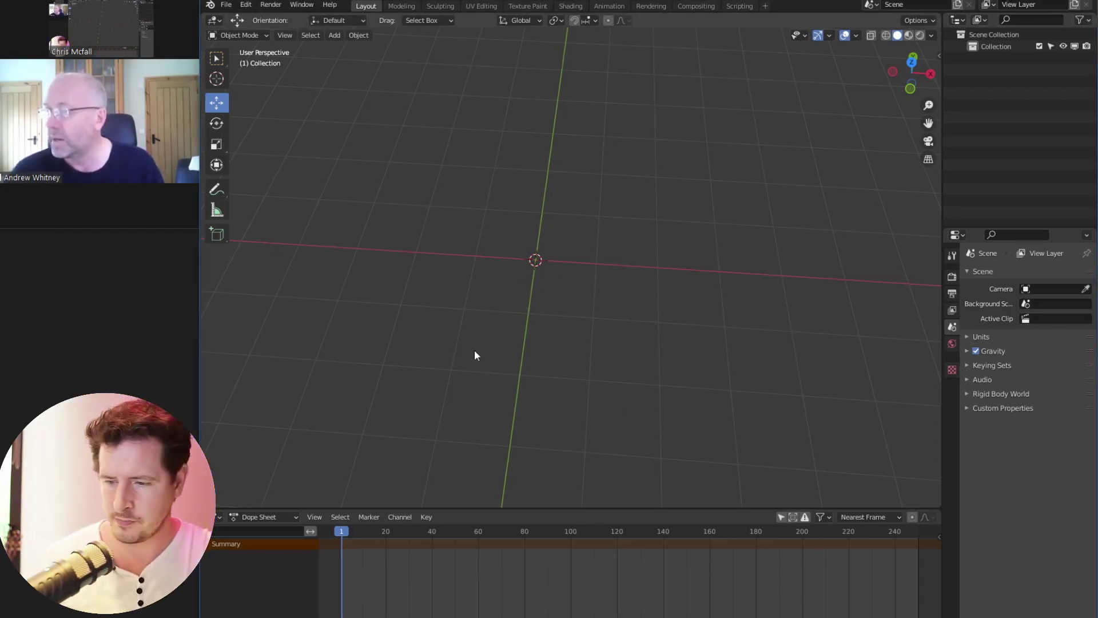
Add a cube mesh at the origin of the empty scene
middle_click_drag(622, 287, 578, 282)
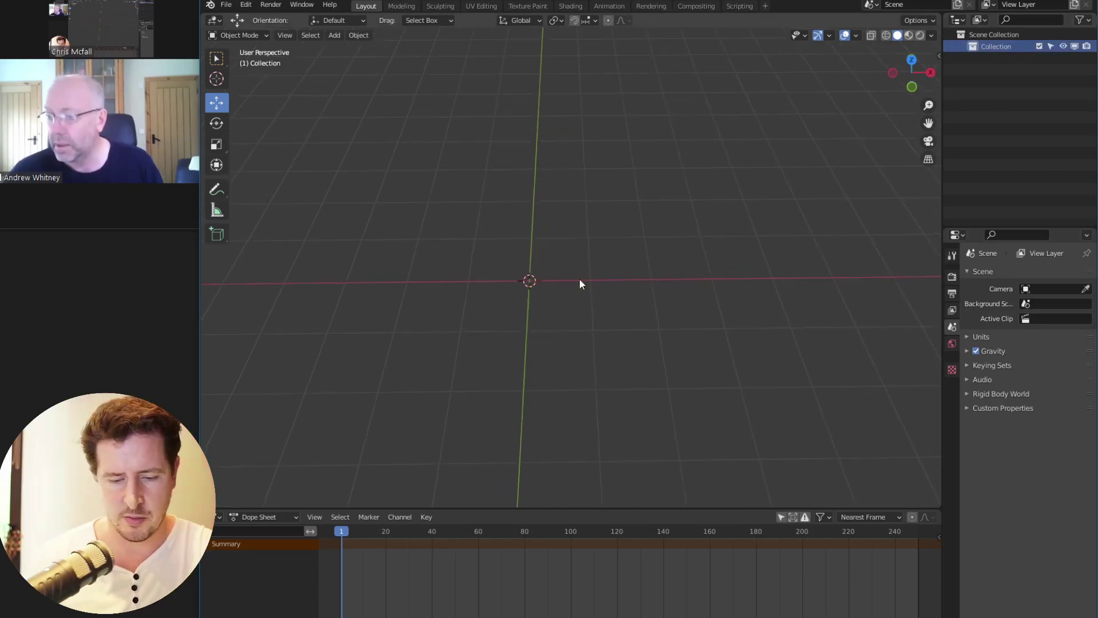
key("shift+a")
mouse_move(559, 276)
left_click(623, 289)
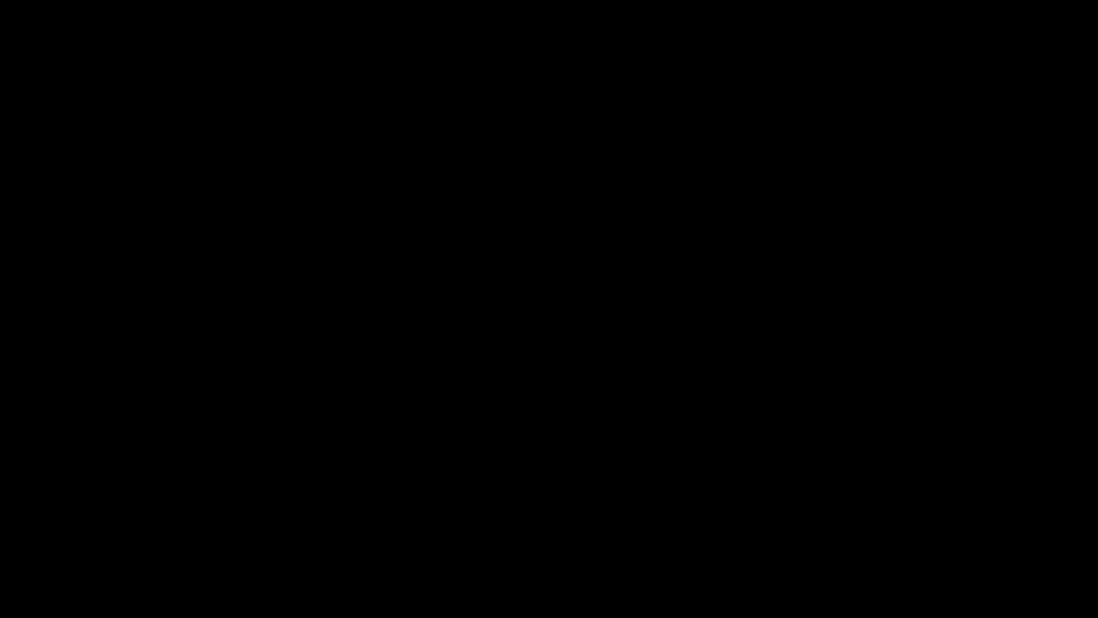
Switch to the web browser by opening the YouTube link shared in the meeting chat, showing "3ds max MCG Instance On Spline"
left_click(174, 4)
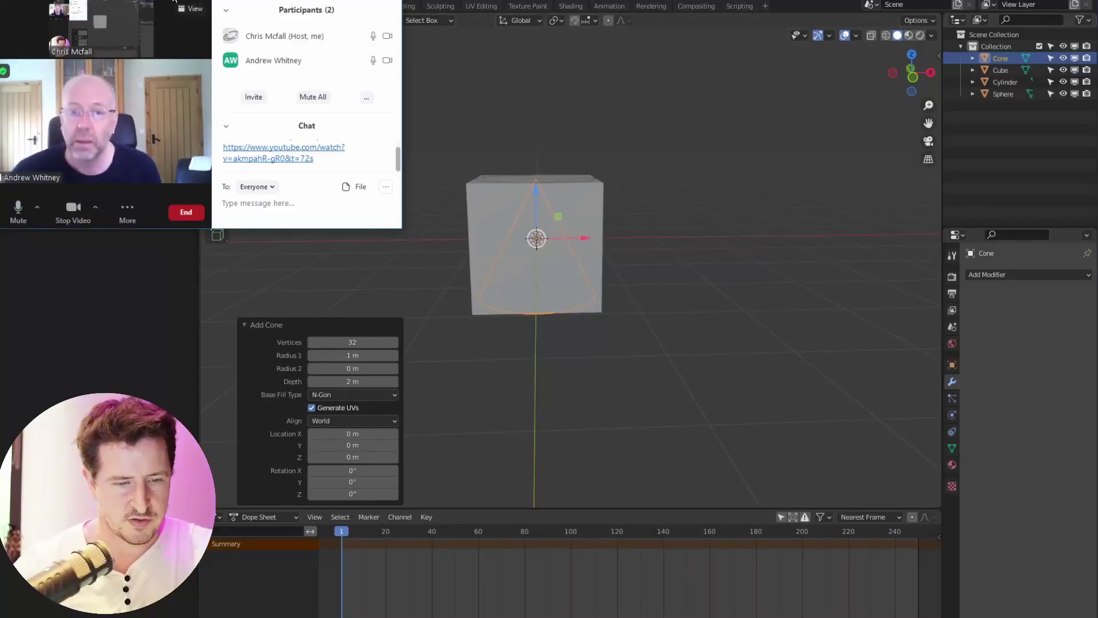
left_click(280, 160)
left_click(297, 171)
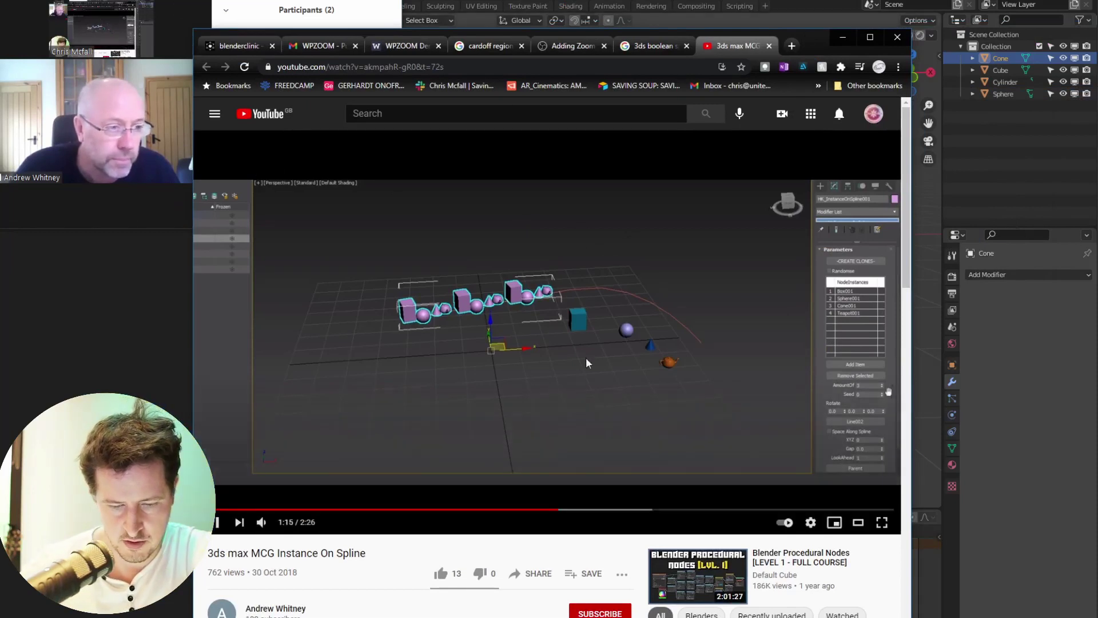
Examine several parts of the Instance On Spline video to see how objects repeat along a spline, pause it, and switch back to Blender
left_click(227, 509)
left_click_drag(227, 511, 858, 514)
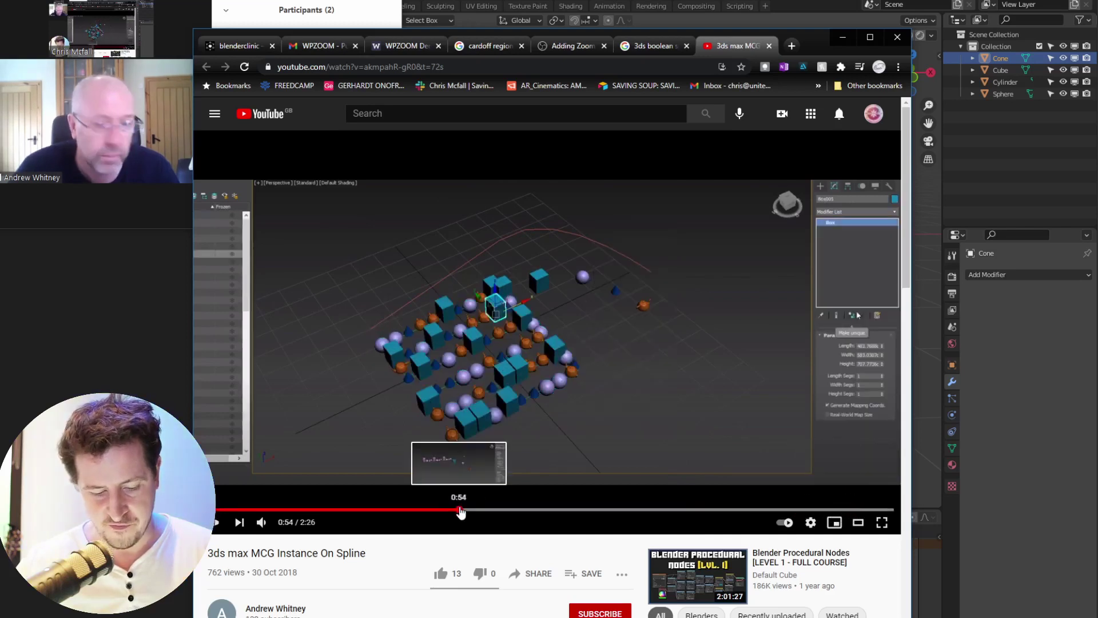
left_click(464, 512)
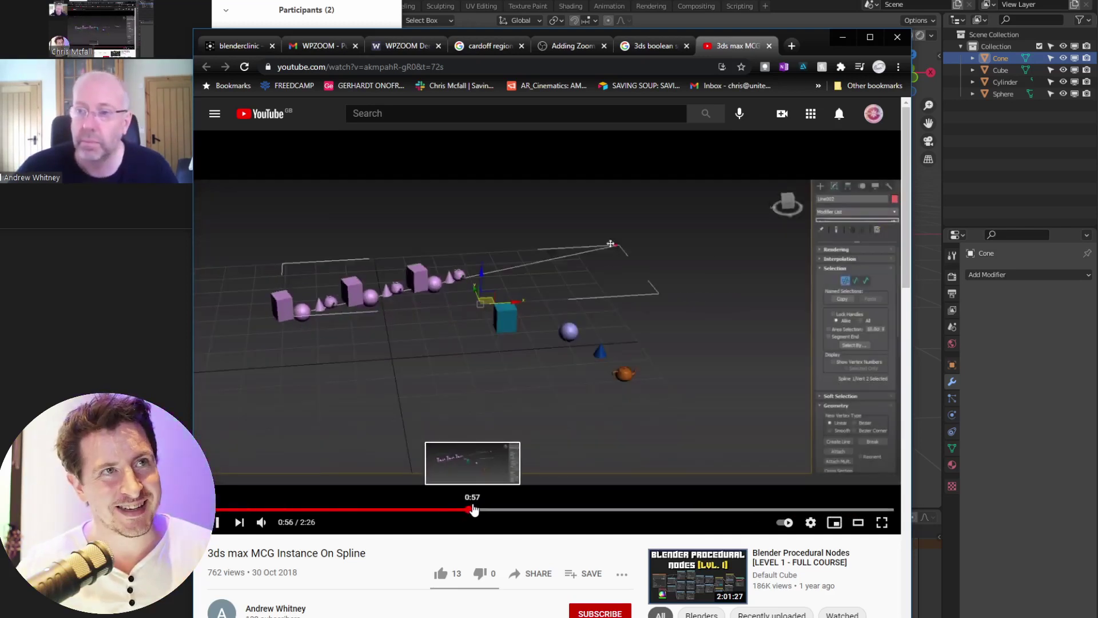
left_click_drag(476, 509, 388, 510)
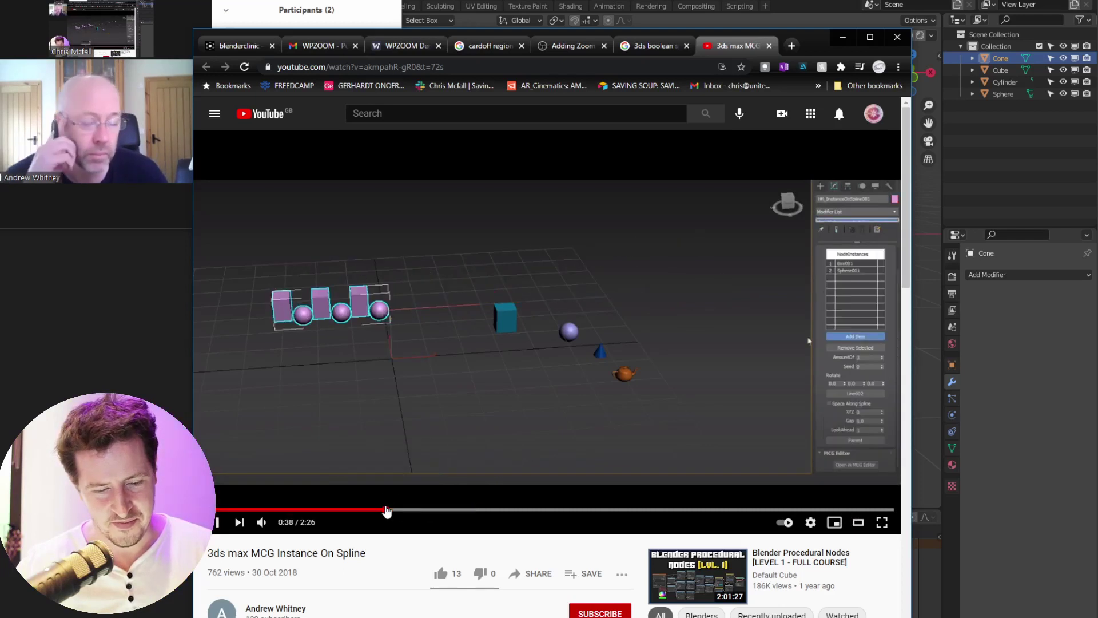
left_click(430, 510)
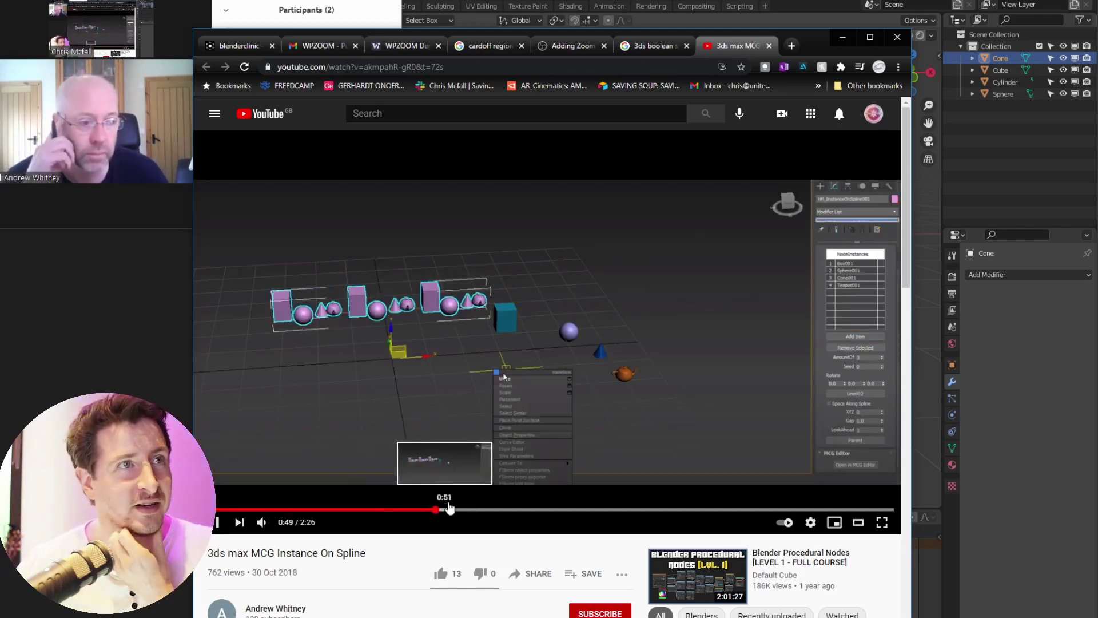
left_click(515, 510)
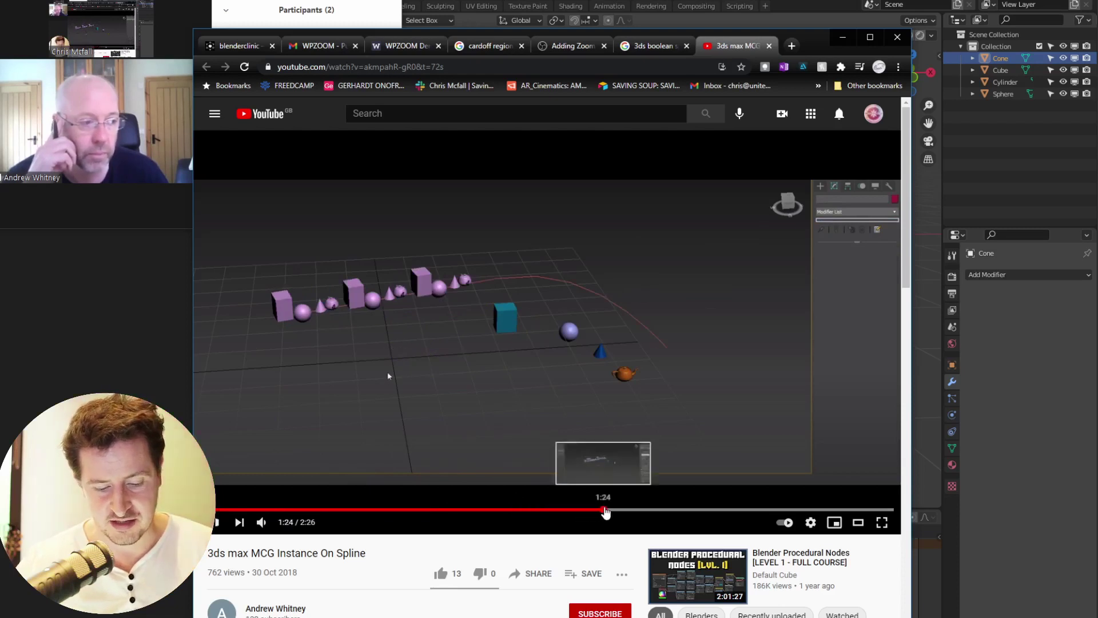
left_click(612, 509)
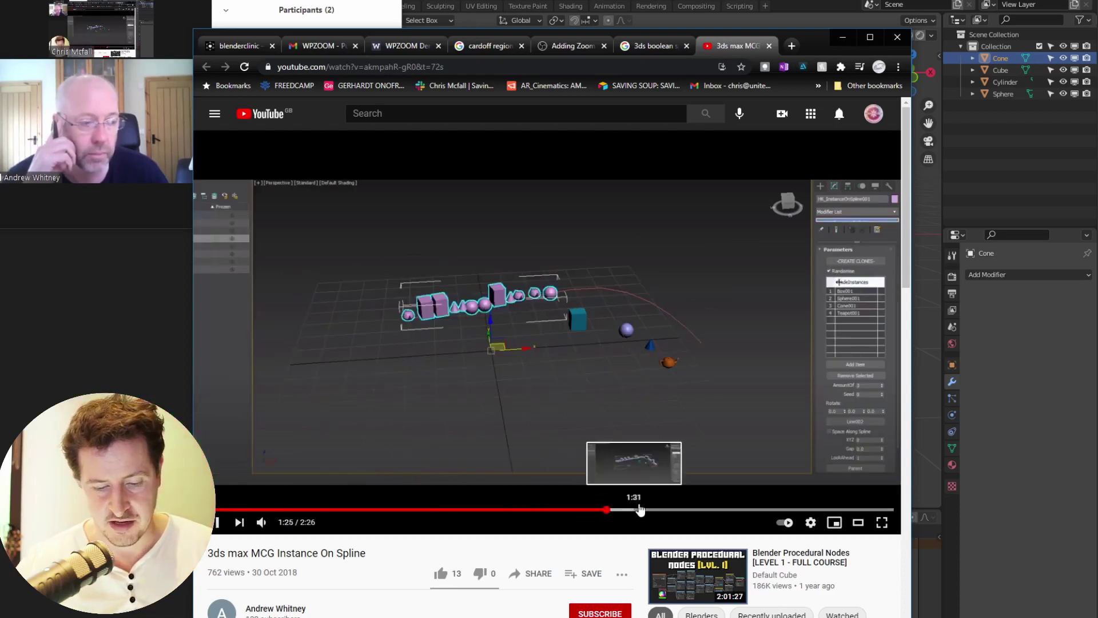
left_click(689, 510)
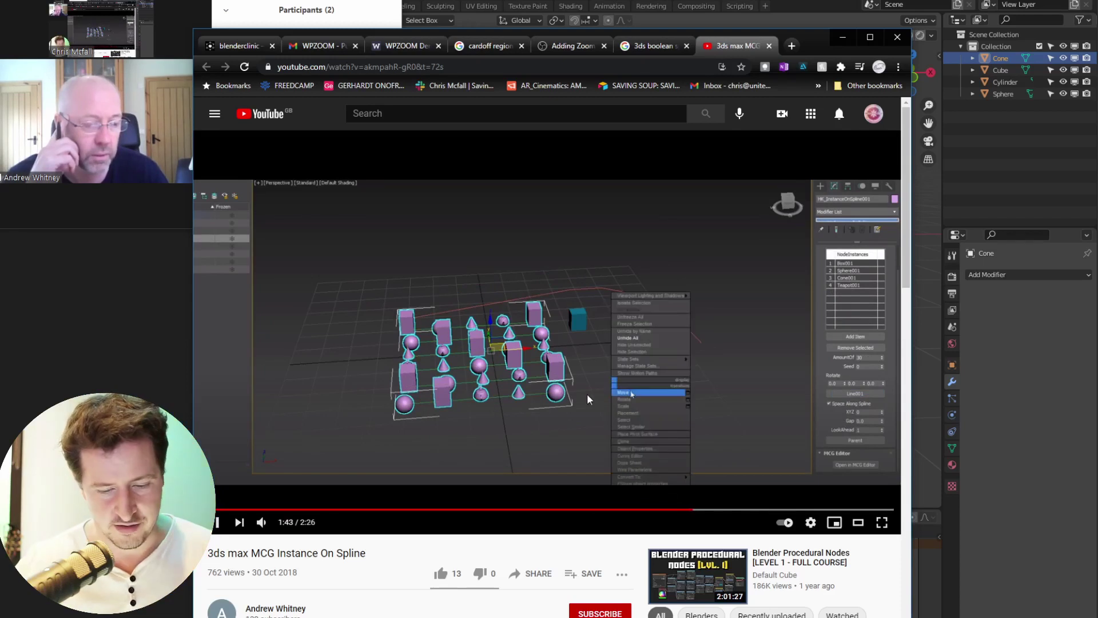
left_click(555, 310)
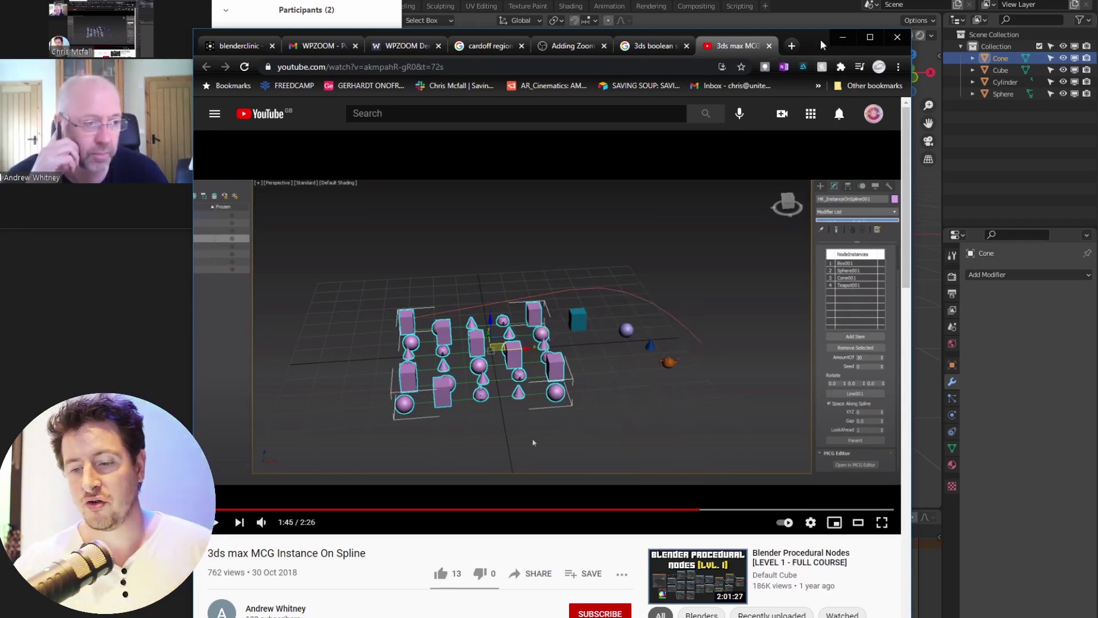
left_click(843, 37)
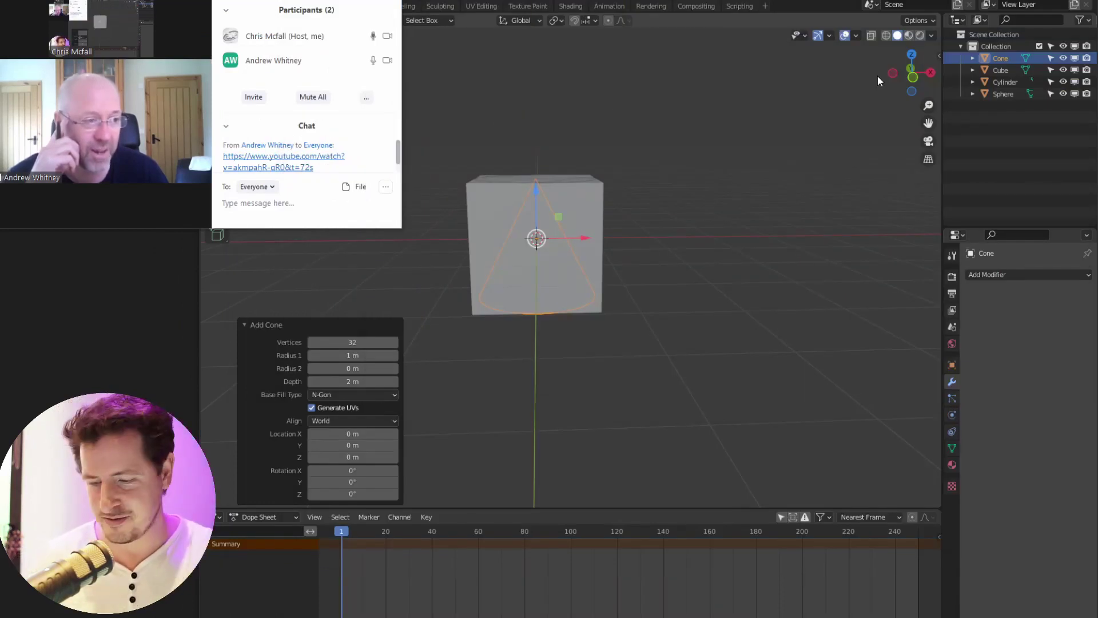
Give the cone a new material and set its viewport display color to a pinkish red with hue 0.964 and saturation 1.000
left_click(952, 464)
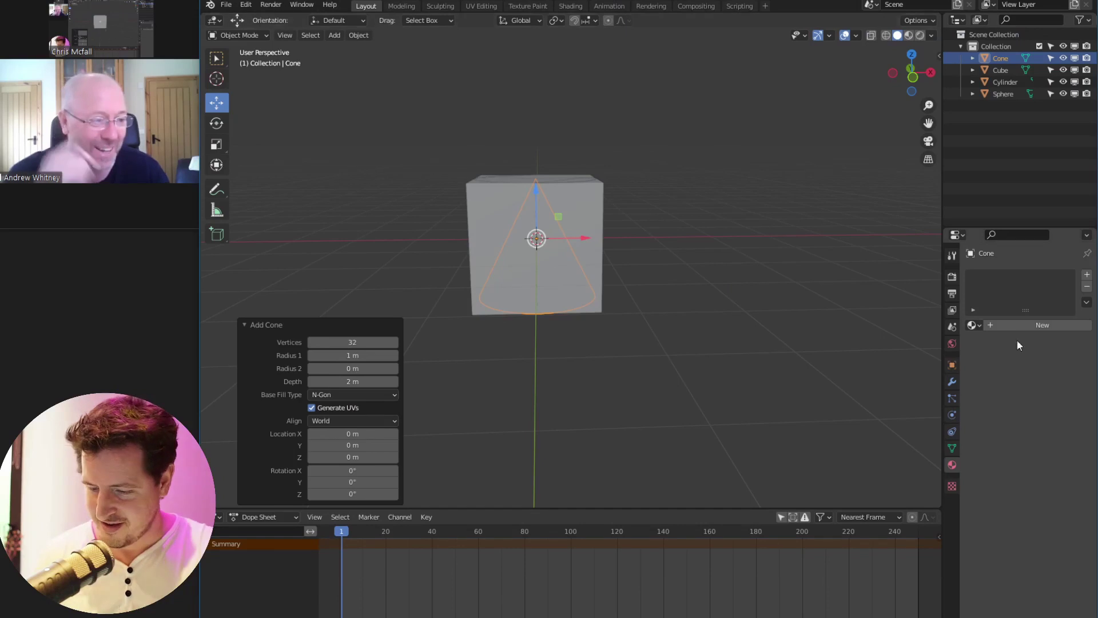
left_click(1032, 325)
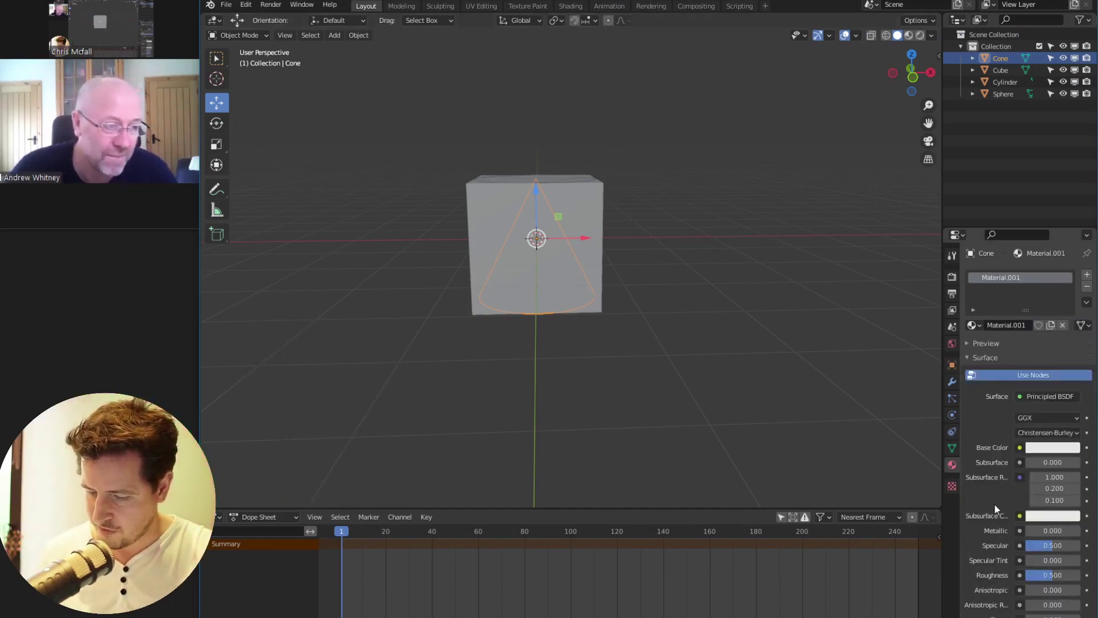
scroll(1024, 292, "down", 10)
scroll(988, 538, "down", 1)
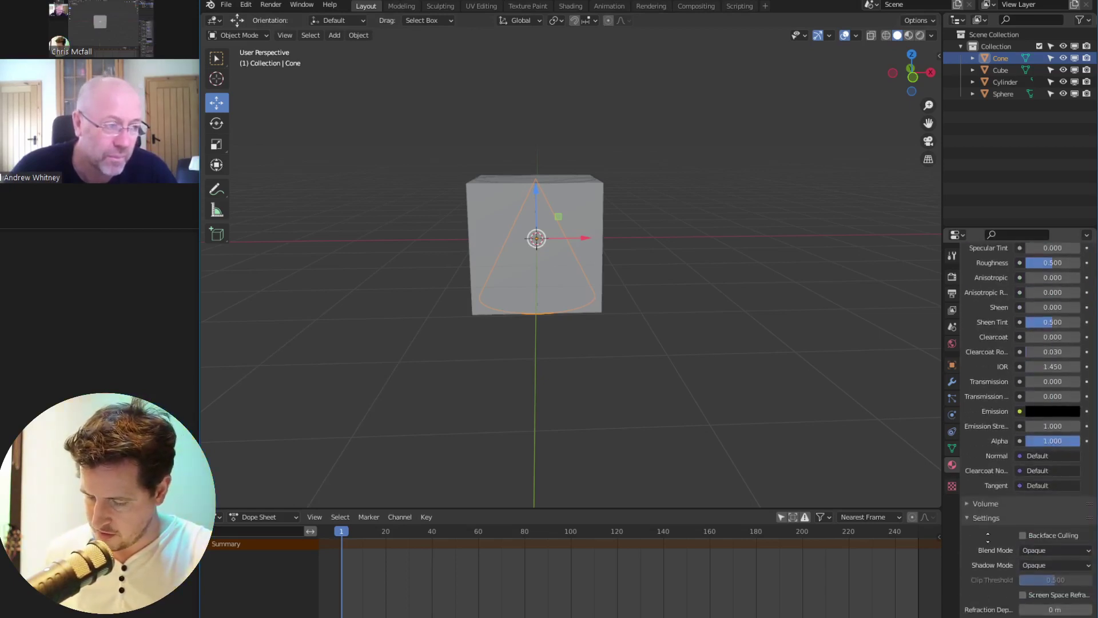
scroll(1024, 423, "down", 3)
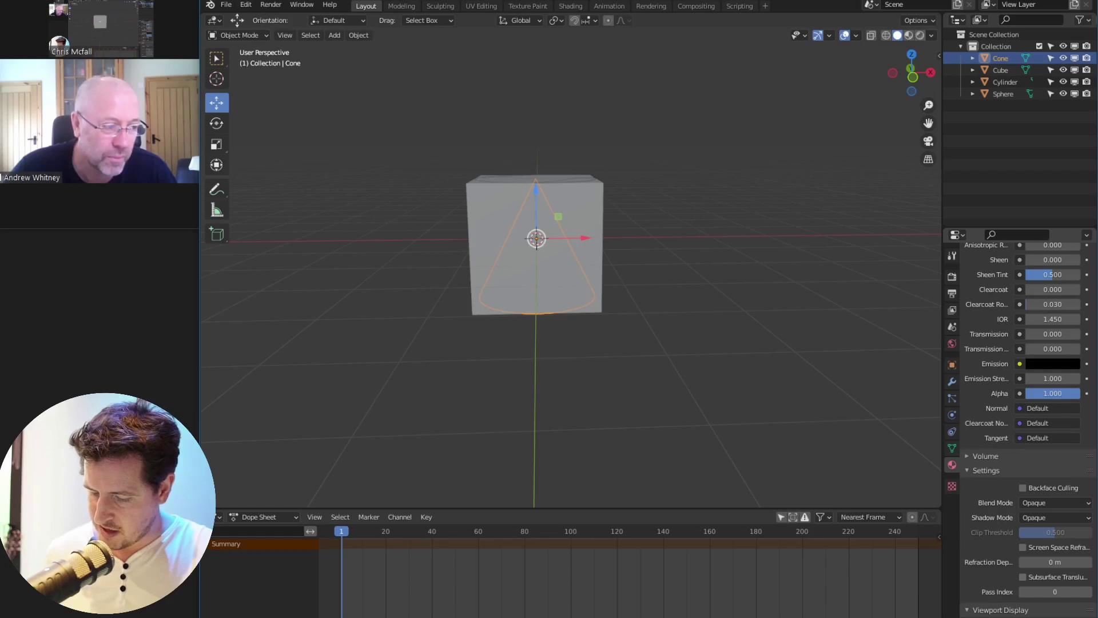
left_click(1047, 617)
left_click(1031, 528)
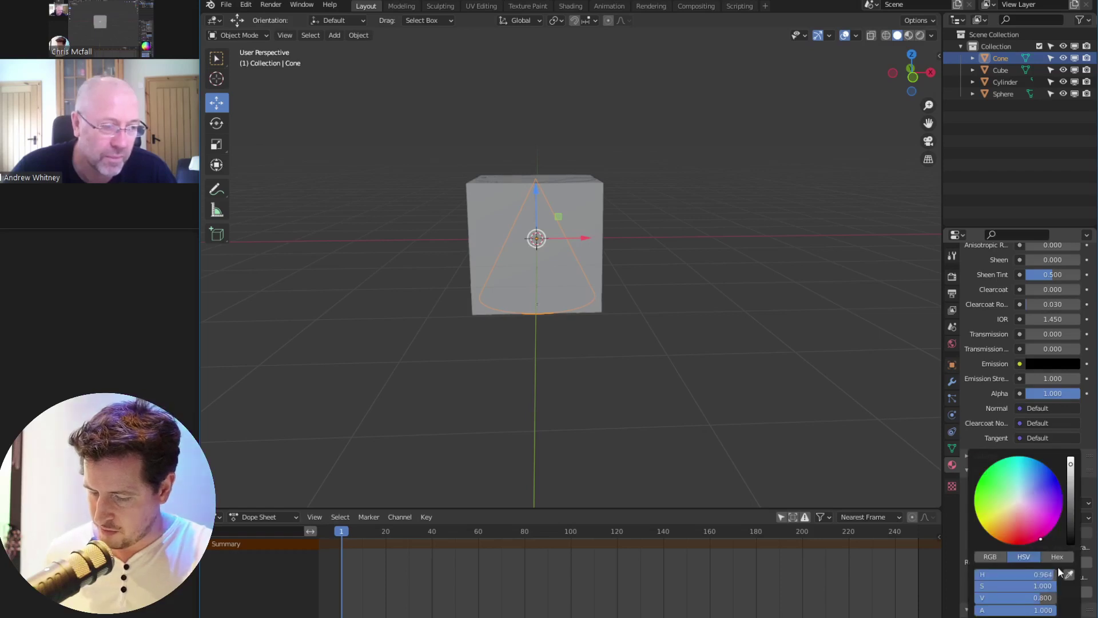
Give the cube a new material and set its viewport display color to blue with hue 0.677 and saturation 1.000
left_click(1002, 69)
left_click(1024, 325)
scroll(1016, 301, "down", 12)
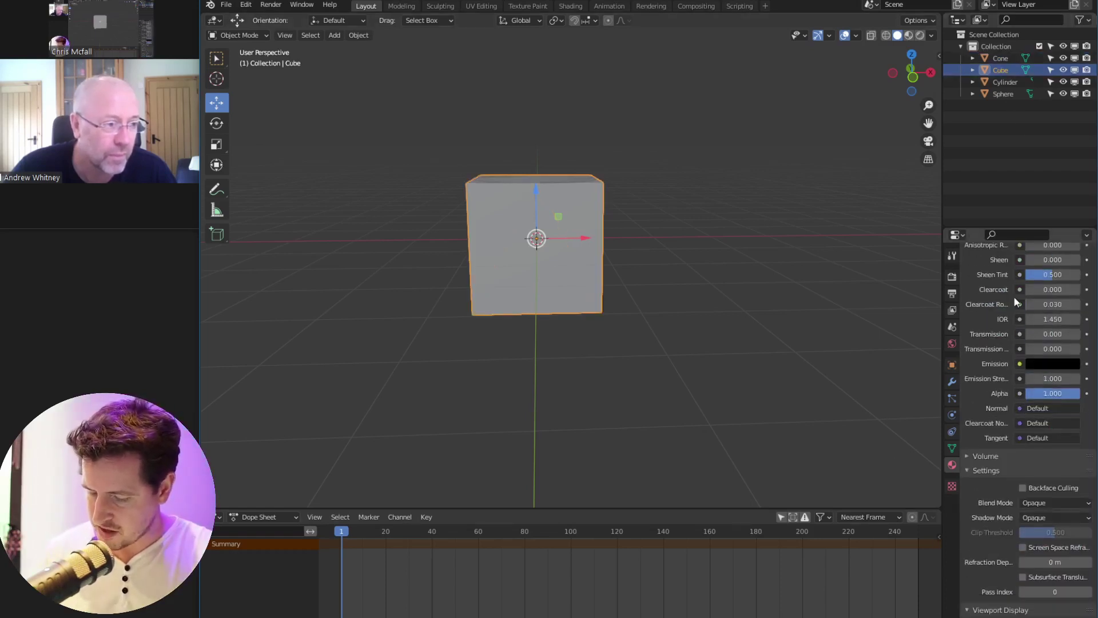
left_click(1033, 615)
left_click_drag(1025, 511, 1076, 490)
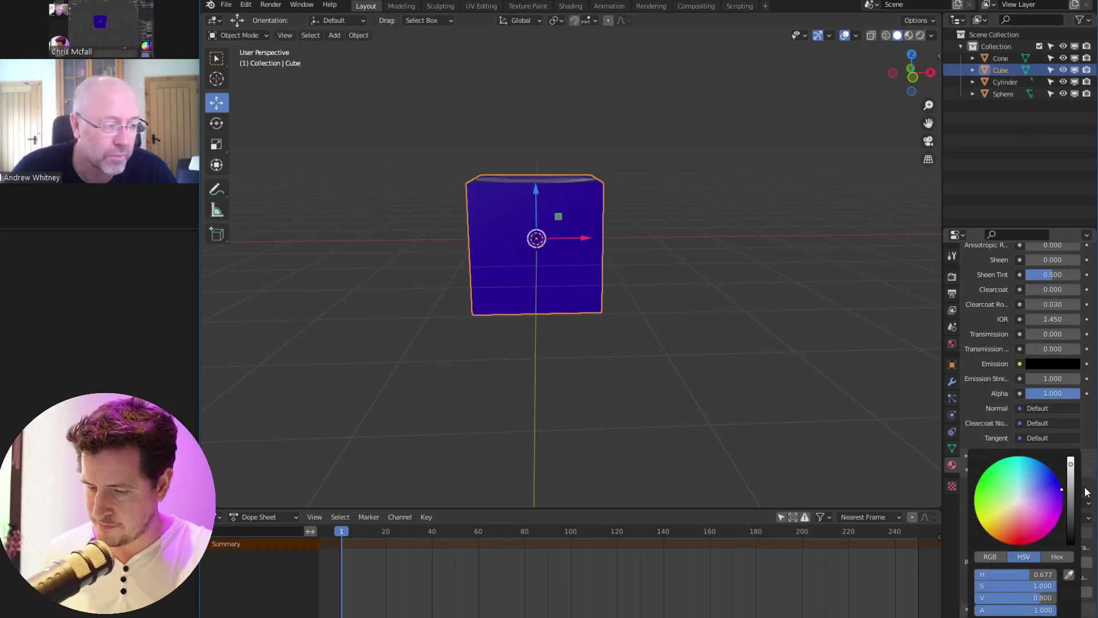
Give the cylinder a new material and set its viewport display color to green
left_click(1005, 82)
left_click(1017, 325)
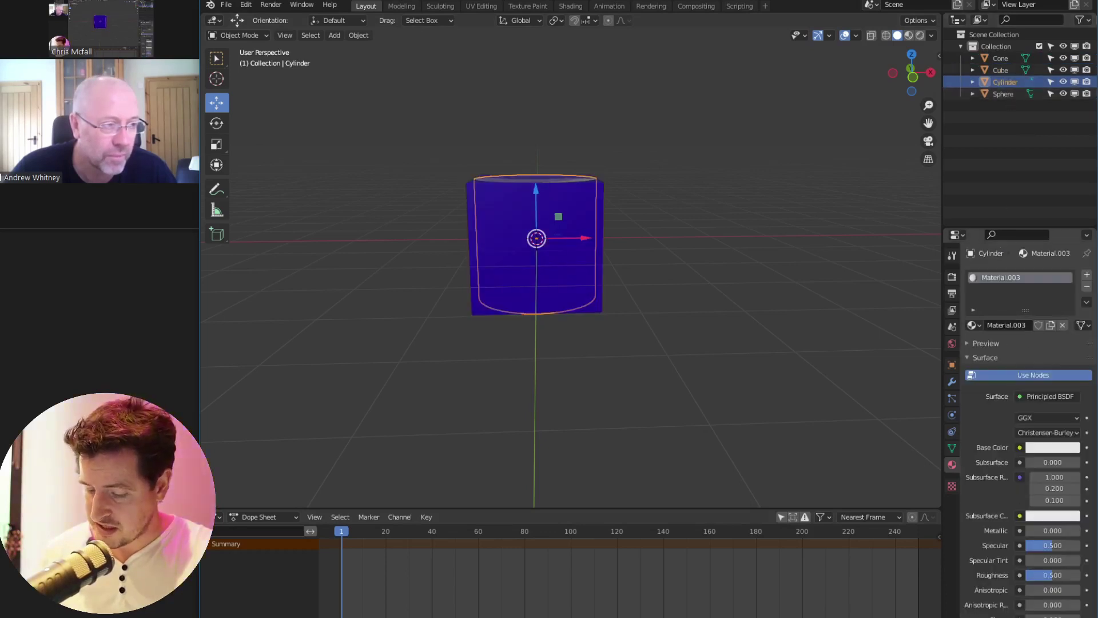
scroll(1024, 324, "down", 12)
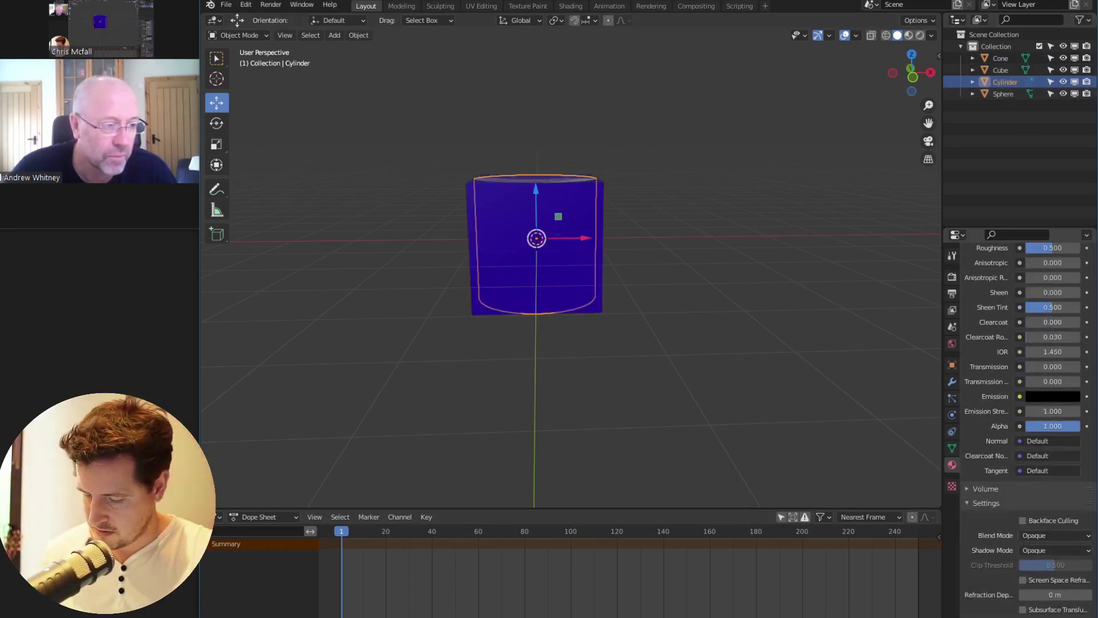
left_click(1052, 617)
left_click(1015, 528)
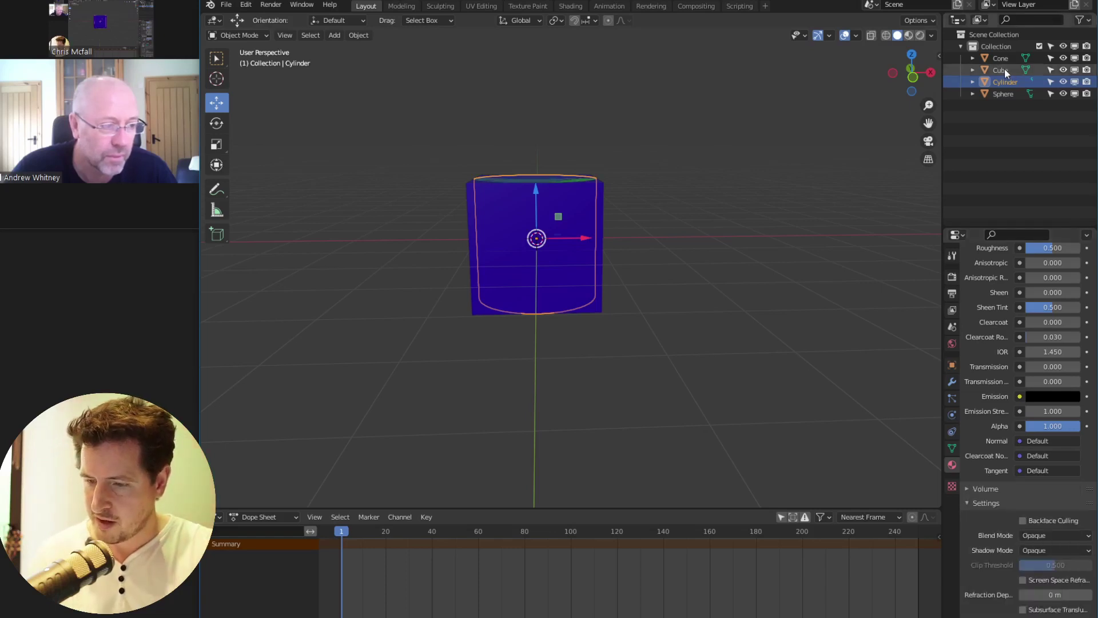
Give the sphere a new material and pick a different viewport display color for it
left_click(1002, 94)
left_click(1037, 323)
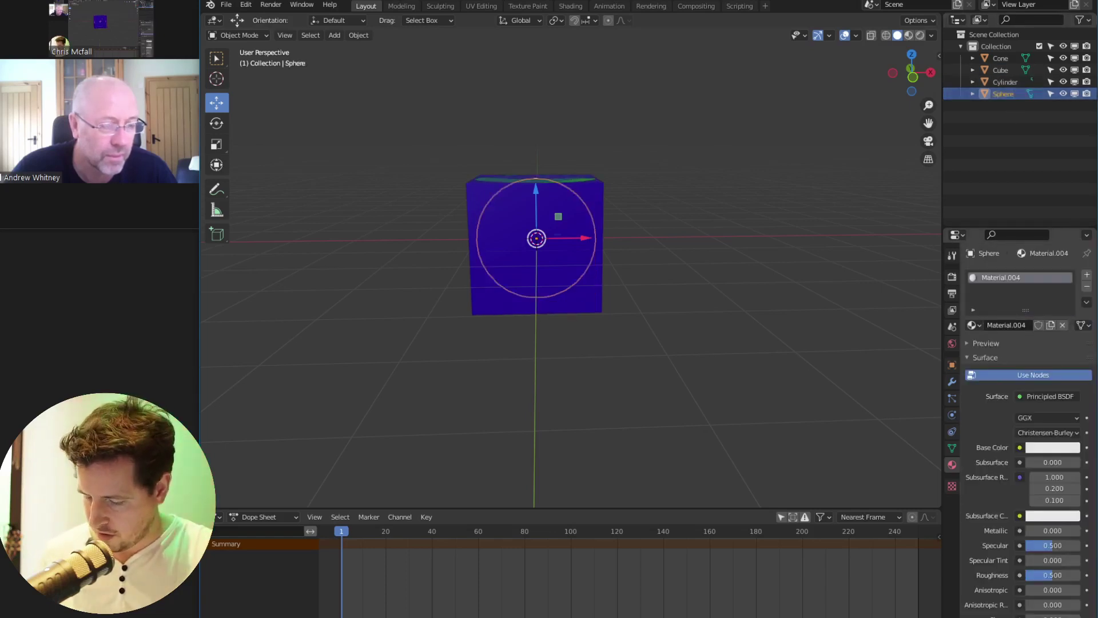
scroll(1020, 358, "down", 10)
scroll(1021, 400, "down", 1)
left_click(1038, 617)
left_click(973, 524)
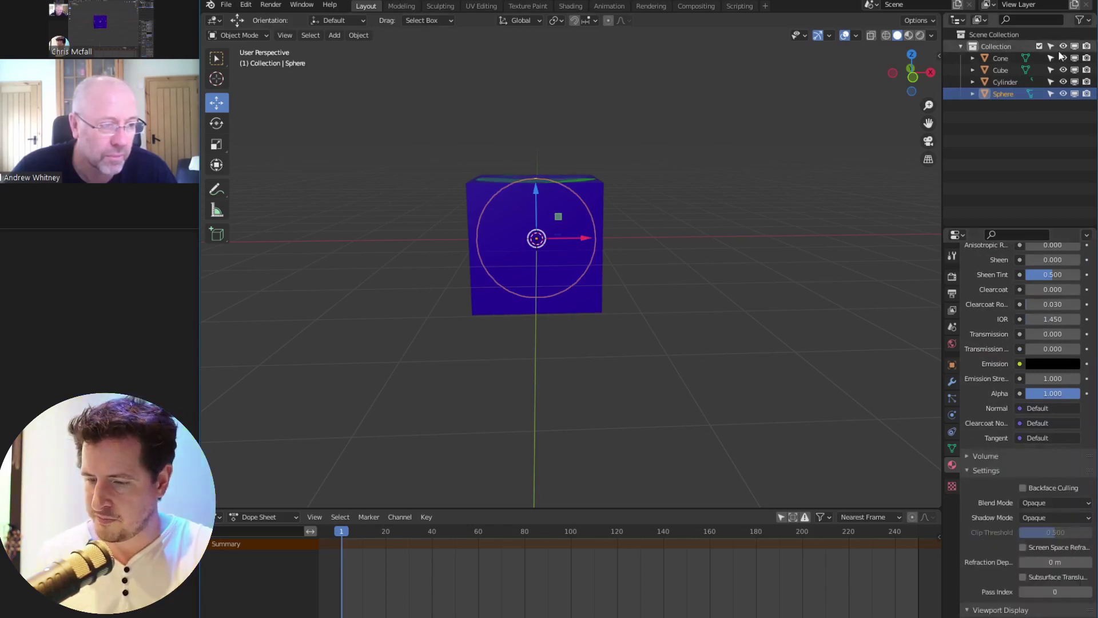
Exclude the collection holding the four primitives from the view layer, create Collection 2, and make it the active collection
left_click(1039, 46)
right_click(992, 74)
left_click(998, 88)
left_click(1014, 59)
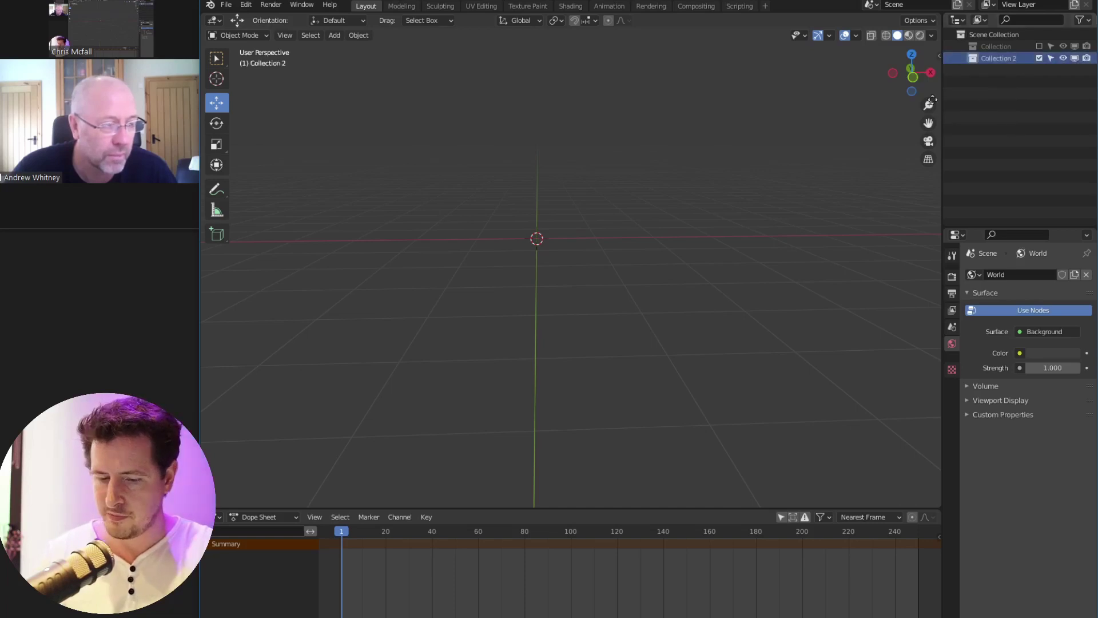
Add a Bezier curve at the origin in Collection 2 and enter Edit Mode on it
key("shift+a")
mouse_move(551, 237)
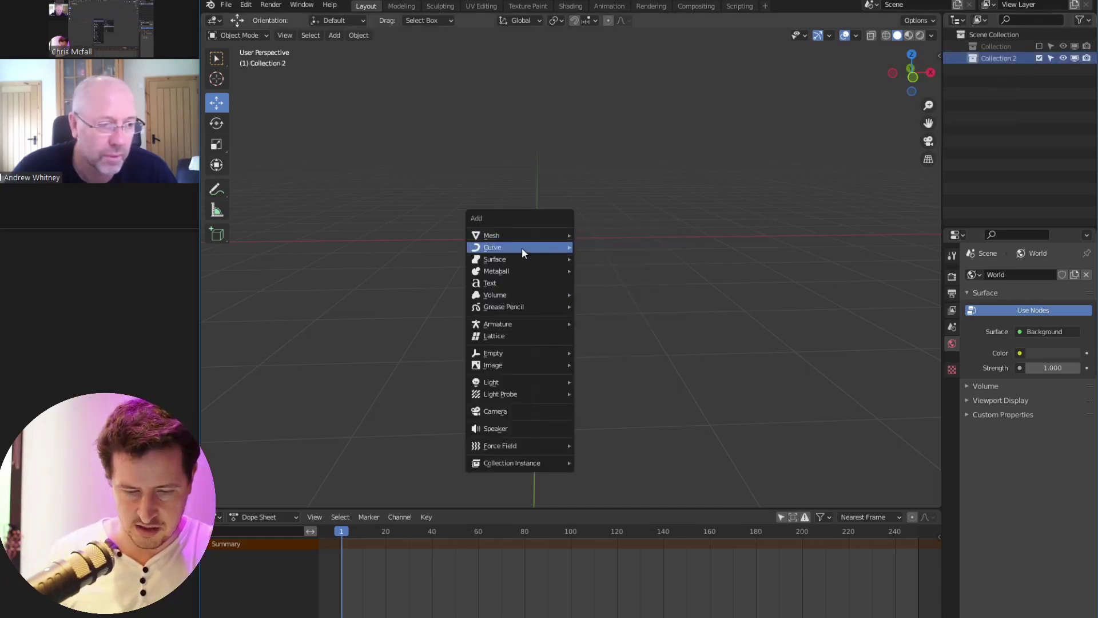
mouse_move(521, 247)
left_click(623, 247)
middle_click_drag(625, 246, 620, 273)
scroll(621, 278, "up", 3)
key("ctrl+Tab")
left_click(650, 306)
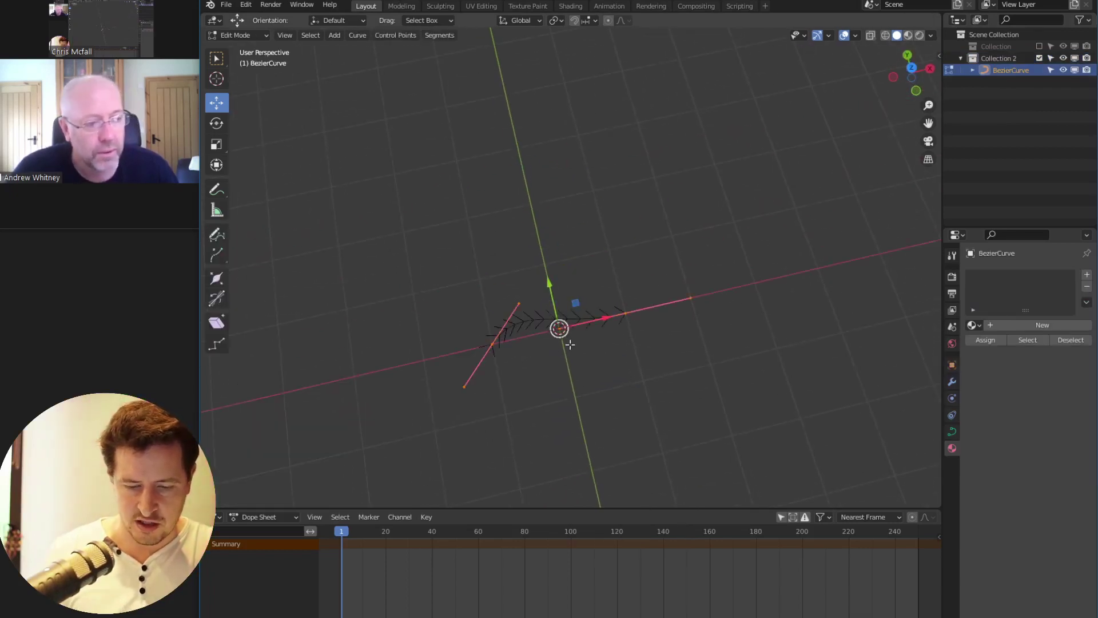
Straighten the curve with Vector handles and move it about 1 m along X so that it starts at the origin
key("v")
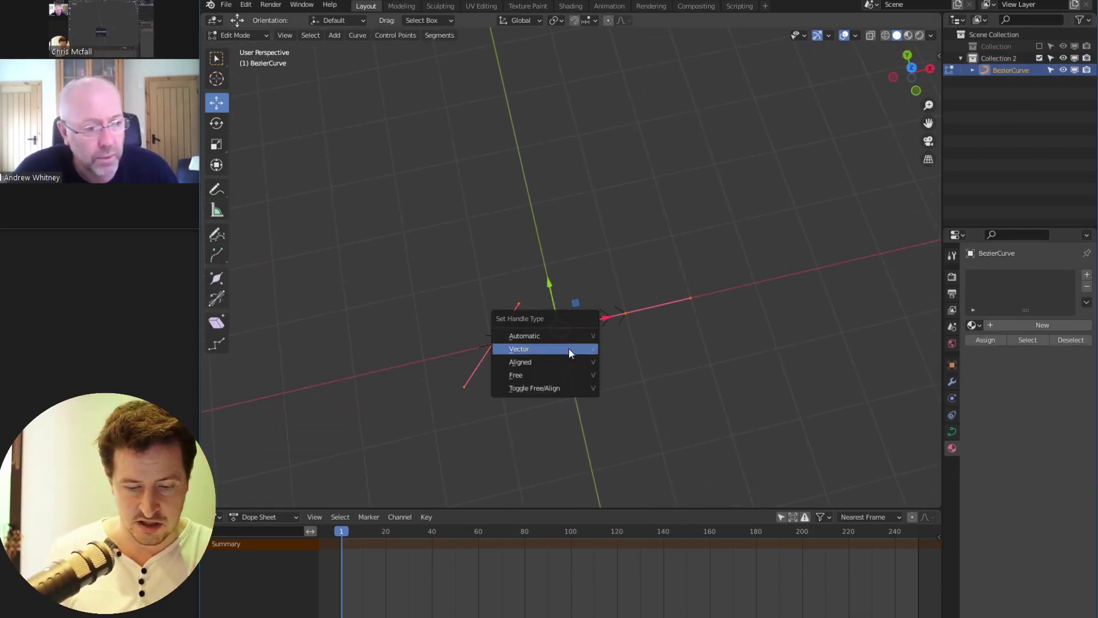
left_click(569, 348)
key("alt+a")
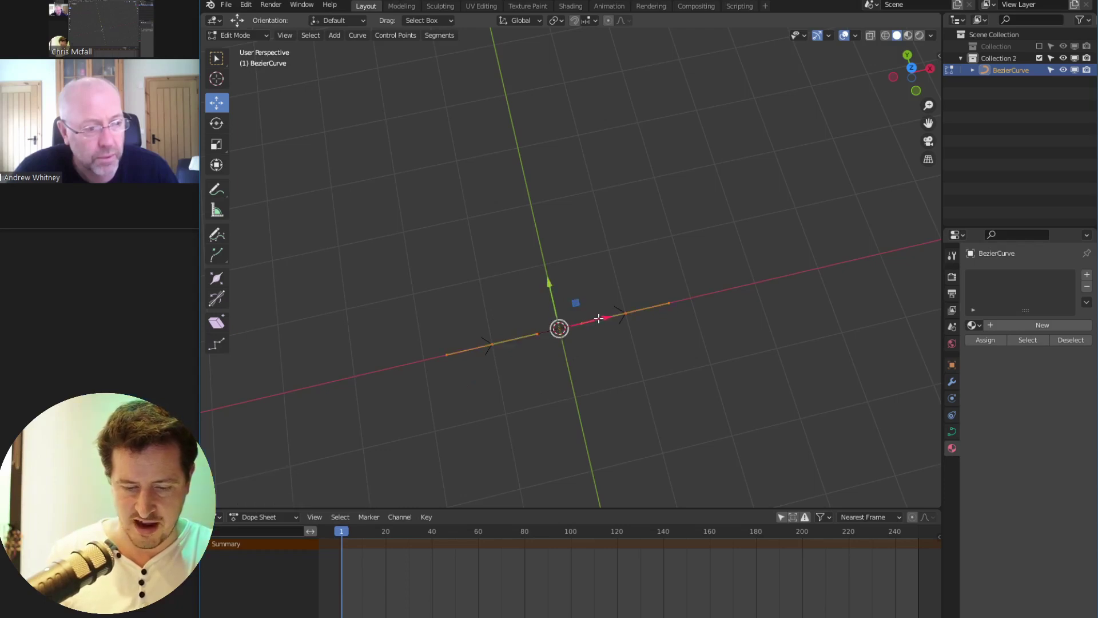
key("g")
left_click(666, 304)
middle_click_drag(608, 374, 539, 320)
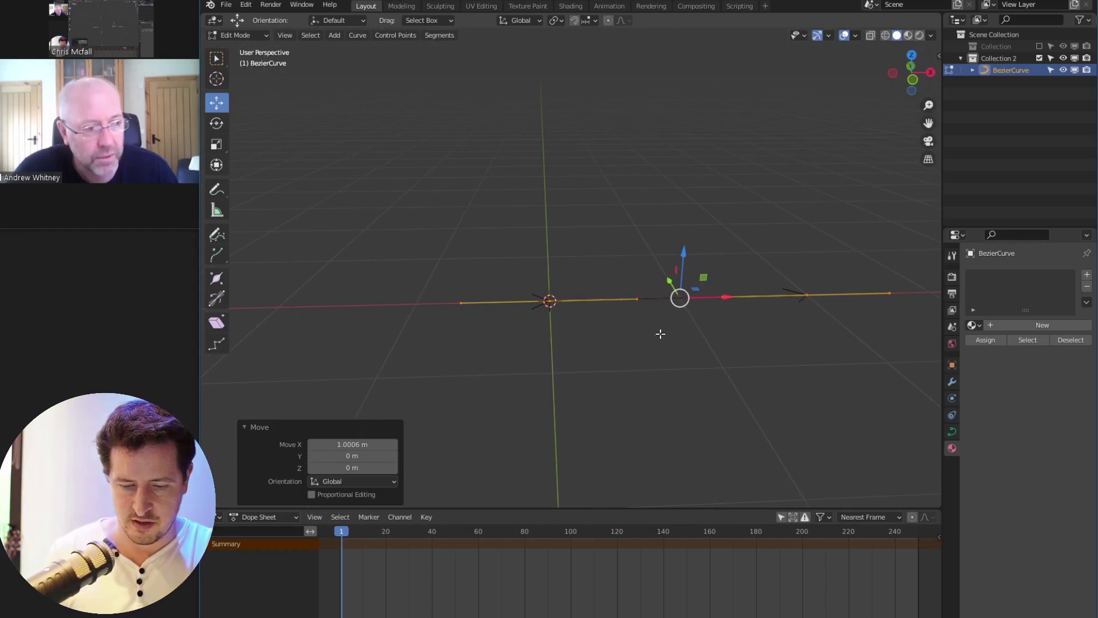
Set the handle type of the curve's control points to Automatic
key("ctrl+Tab")
left_click(751, 330)
key("v")
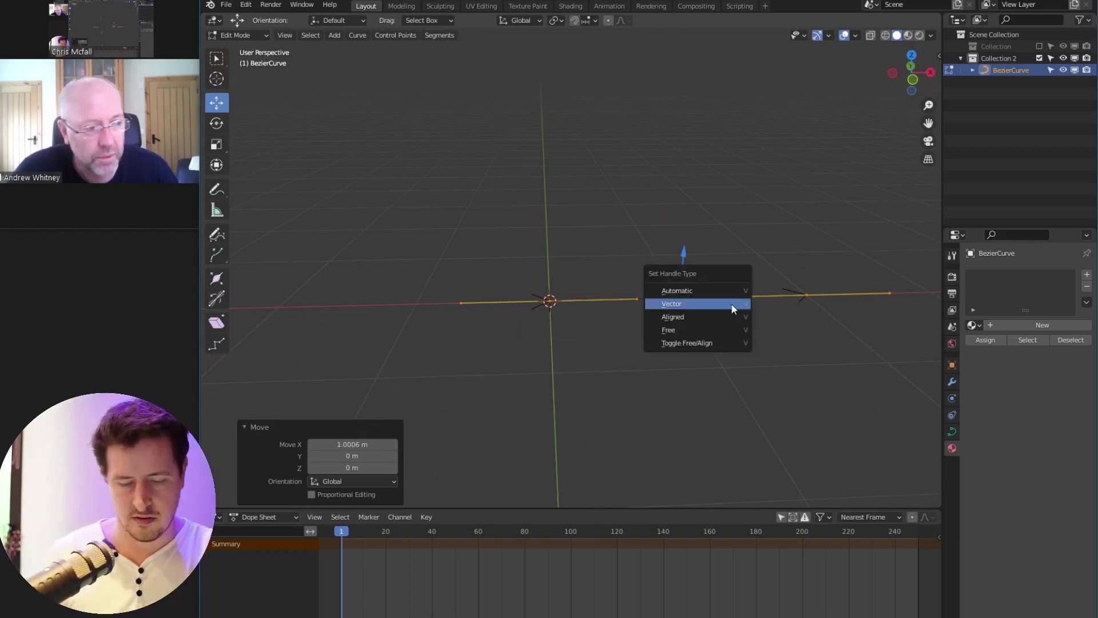
left_click(722, 291)
Move the curve's far end point back along Y and reposition its handle to give the curve a pronounced bend
mouse_move(722, 291)
middle_mouse_down()
mouse_move(713, 395)
mouse_move(705, 287)
middle_mouse_up()
key("g")
key("y")
left_click(702, 179)
left_click(658, 164)
key("g")
left_click(755, 153)
left_click_drag(725, 98, 737, 145)
middle_click_drag(688, 298, 584, 273)
Leave the curve's Edit Mode and add a plane mesh at the origin
key("shift+a")
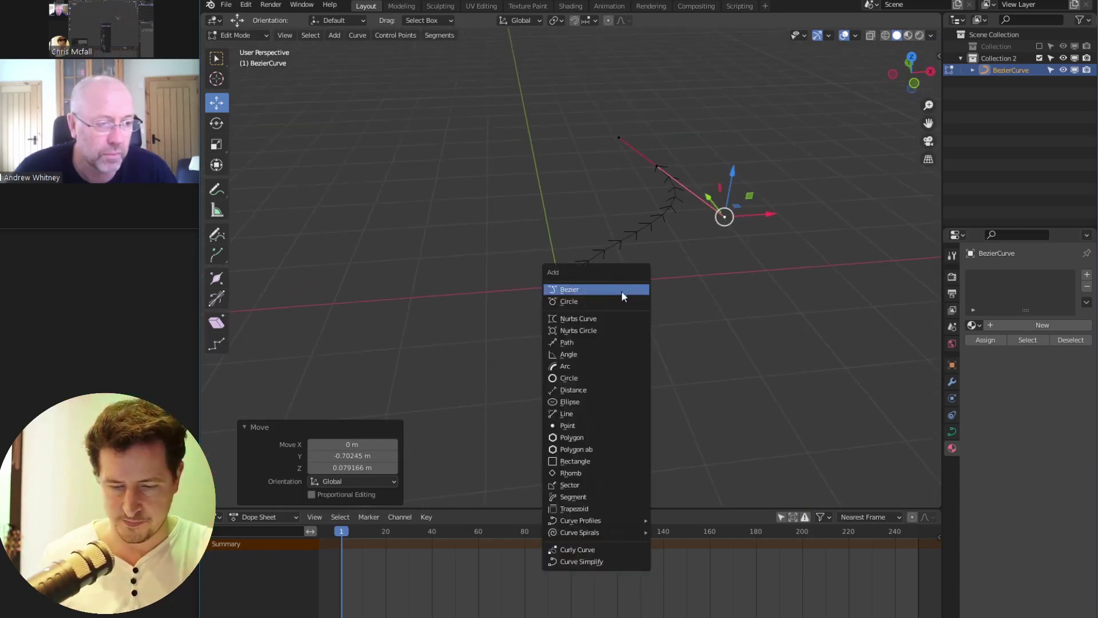
key("Escape")
key("Tab")
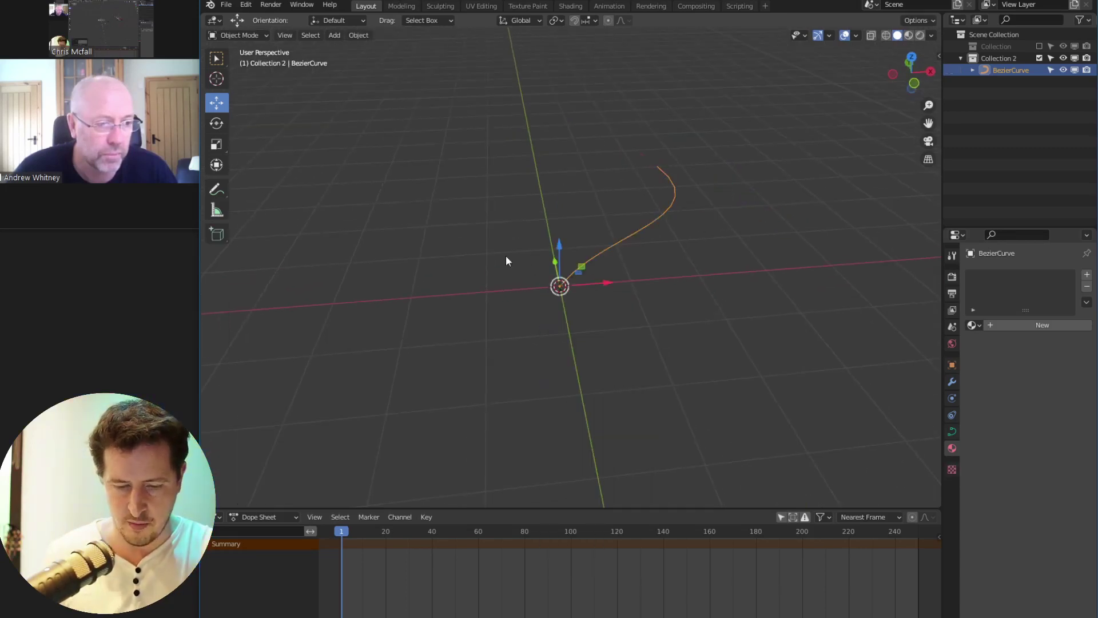
key("shift+a")
mouse_move(606, 290)
left_click(681, 289)
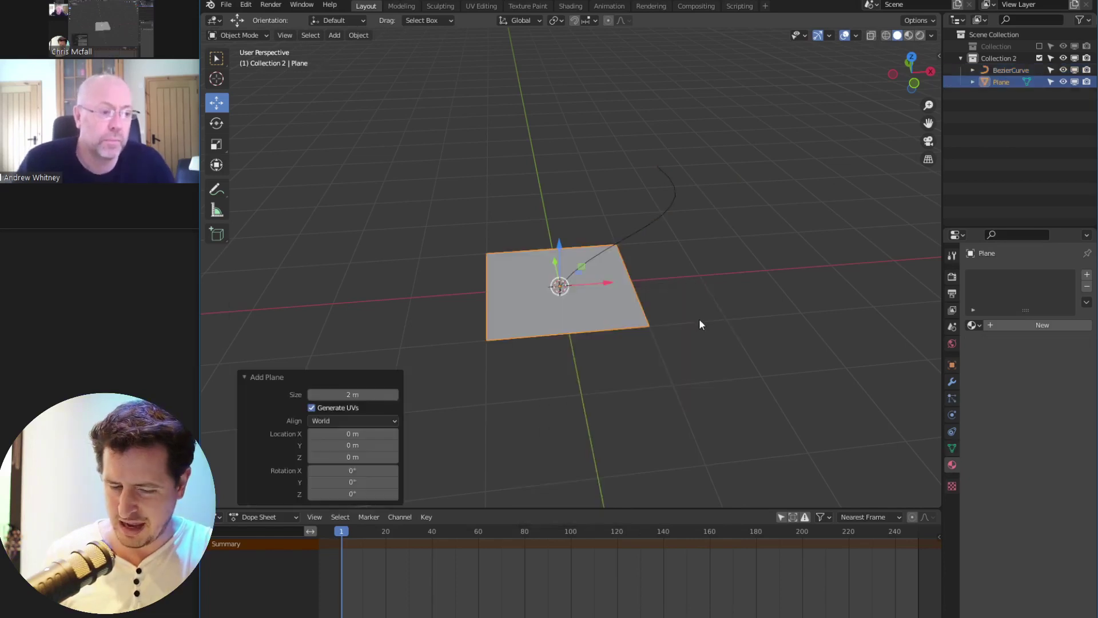
Merge all of the plane's vertices at their center into a single vertex at the curve's start
key("Tab")
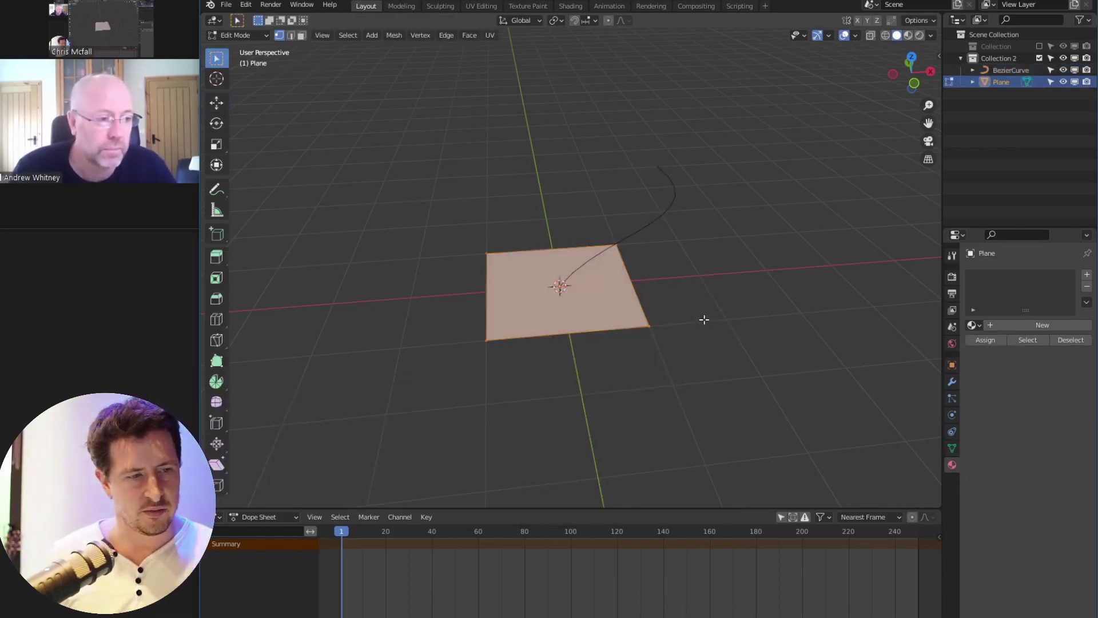
key("m")
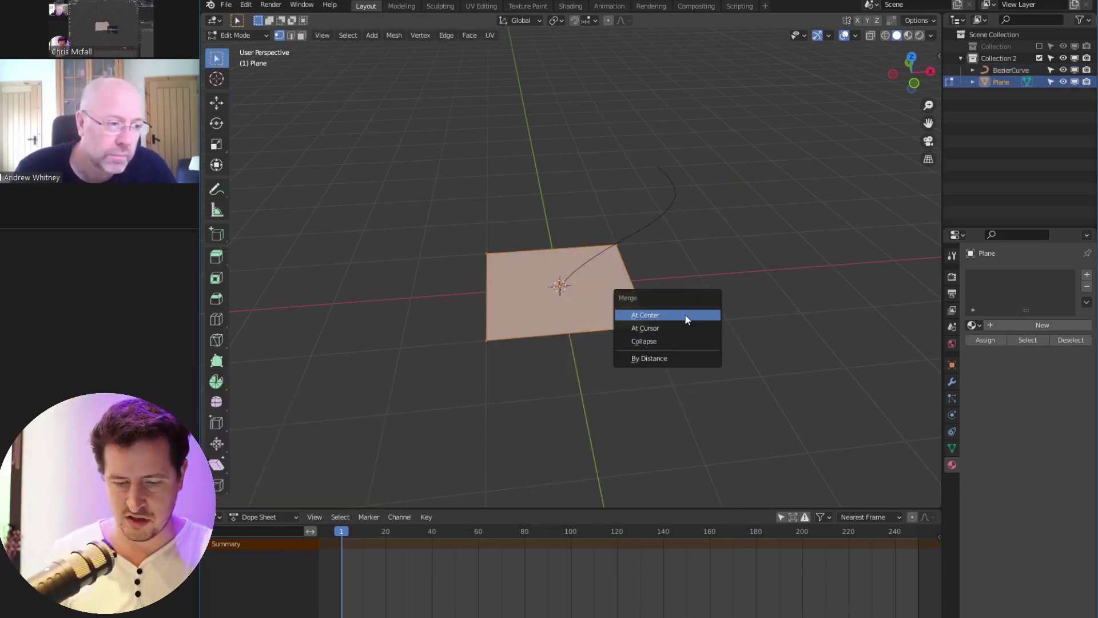
left_click(686, 316)
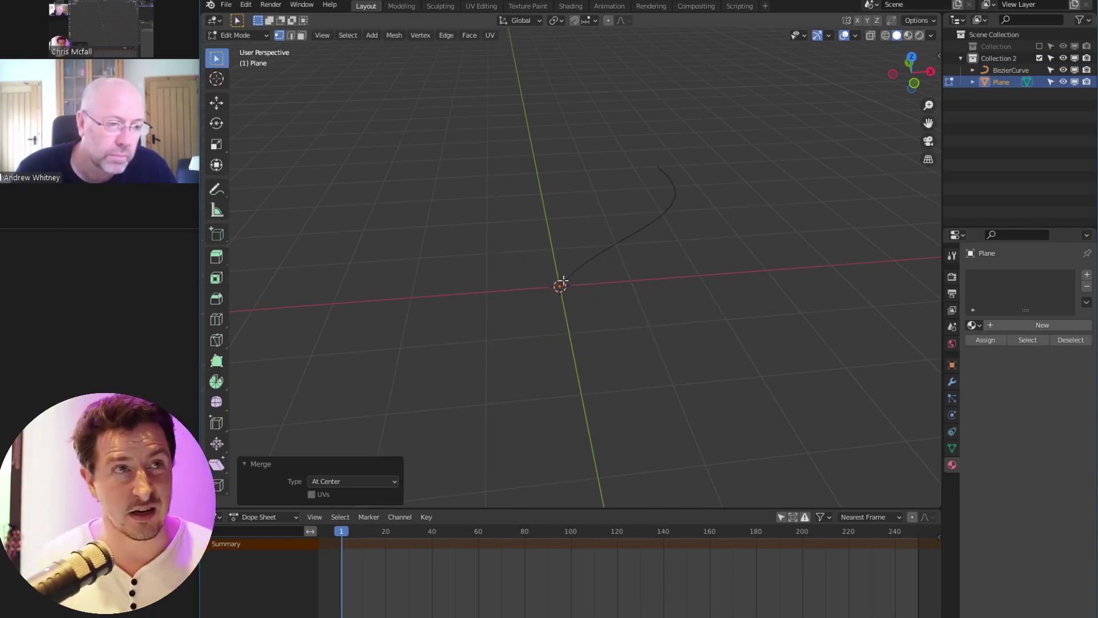
left_click(589, 287)
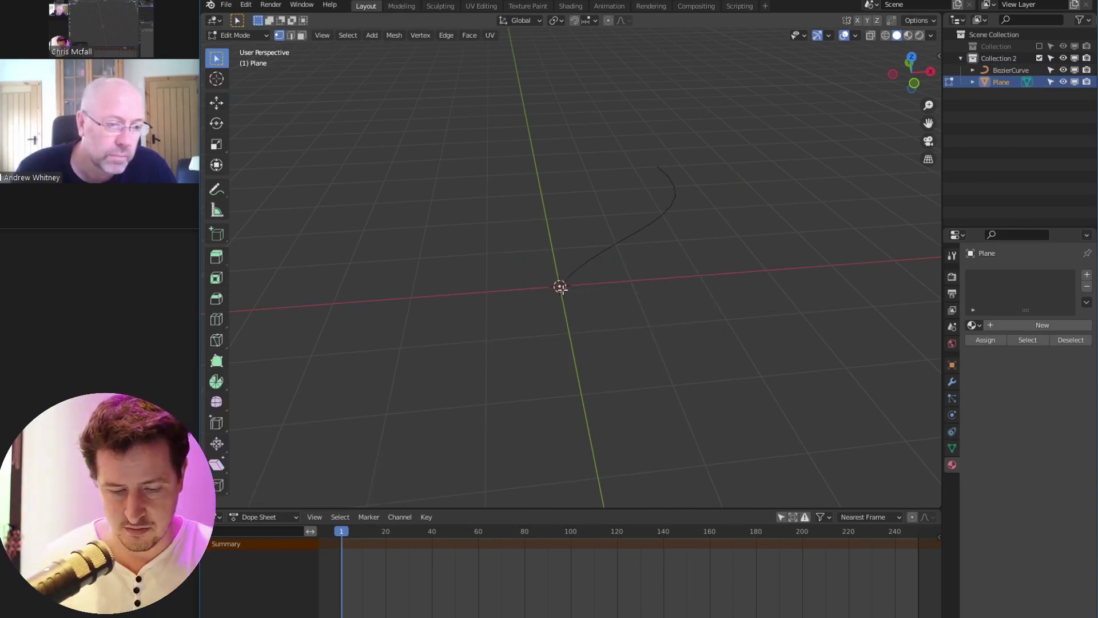
Extrude the merged vertex a short distance along X to form a single short edge
left_click(220, 105)
key("e")
right_click(607, 286)
left_click_drag(606, 284, 648, 284)
left_click(634, 286)
key("ctrl+z")
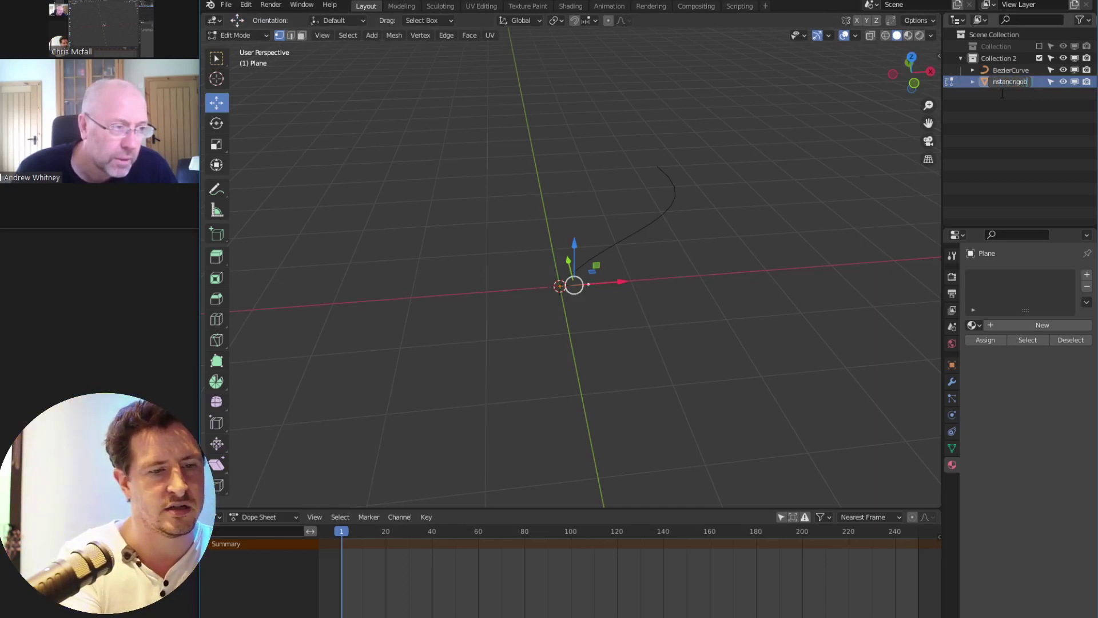
Rename the plane object Instancngobject and leave its Edit Mode
key("Return")
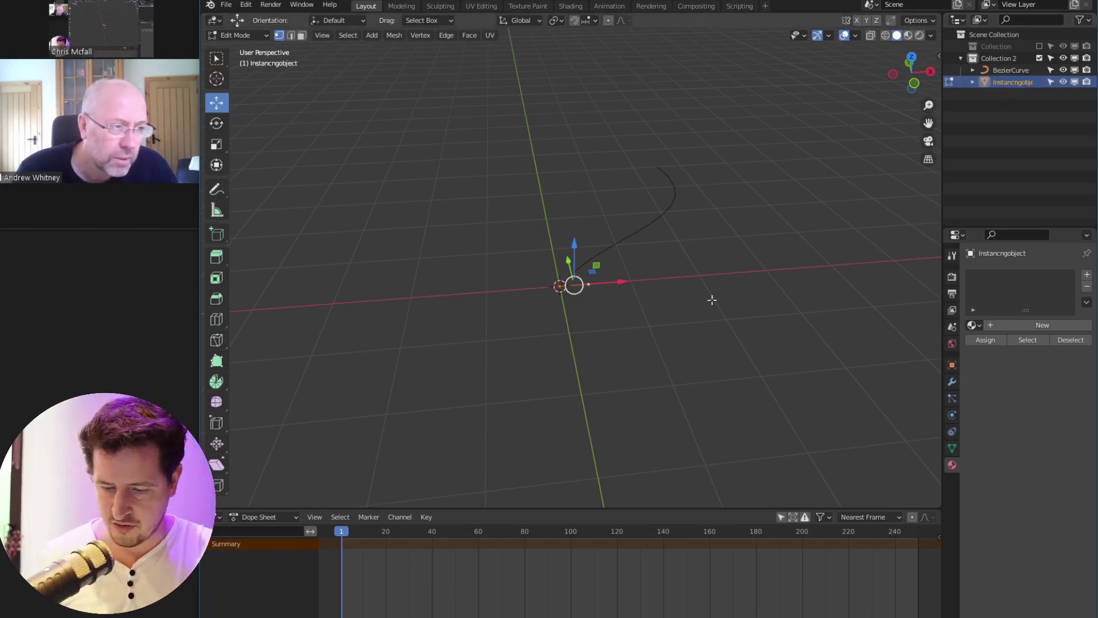
key("Tab")
middle_click_drag(549, 301, 723, 407)
Add an Array modifier to Instancngobject with Fit Type set to Fit Curve and BezierCurve as the curve
left_click(952, 381)
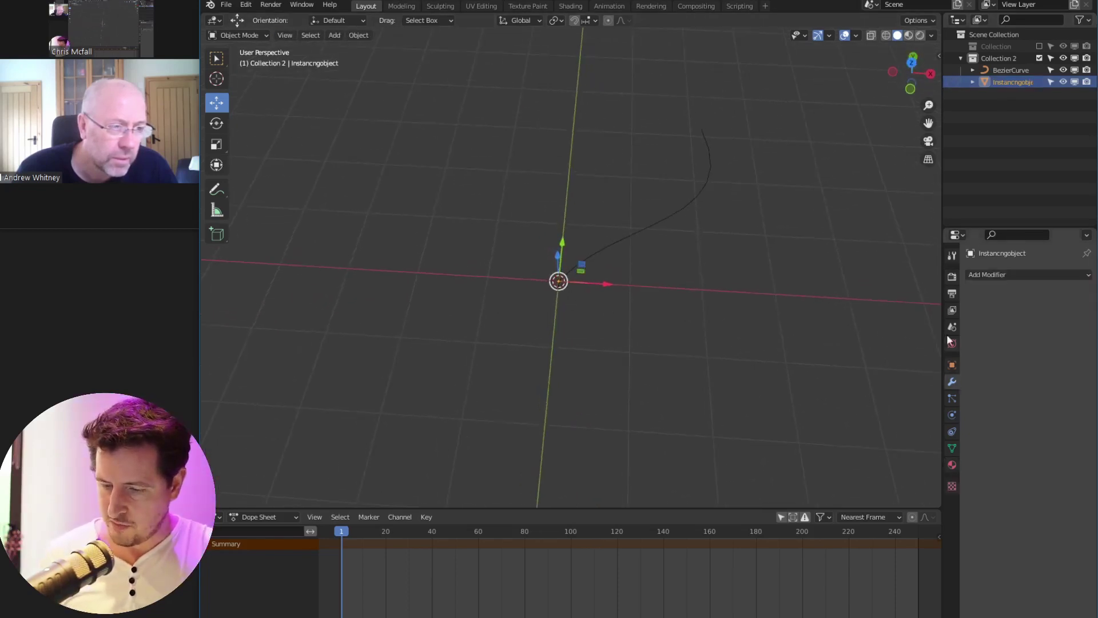
left_click(996, 275)
left_click(881, 312)
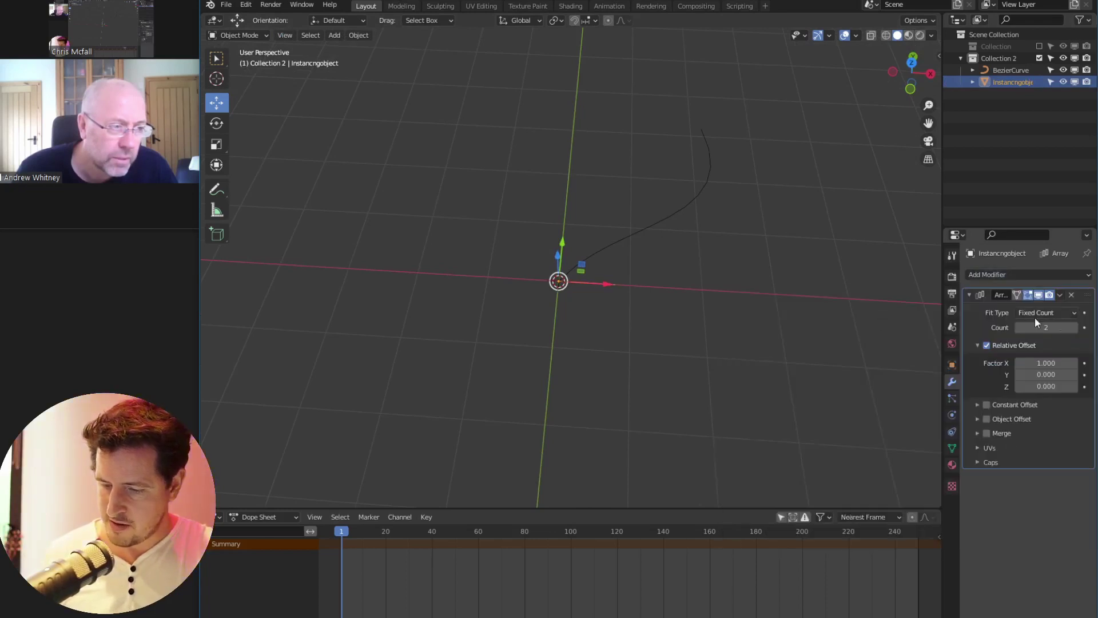
left_click(1073, 314)
left_click(1057, 353)
left_click(650, 224)
middle_click_drag(736, 331, 833, 309)
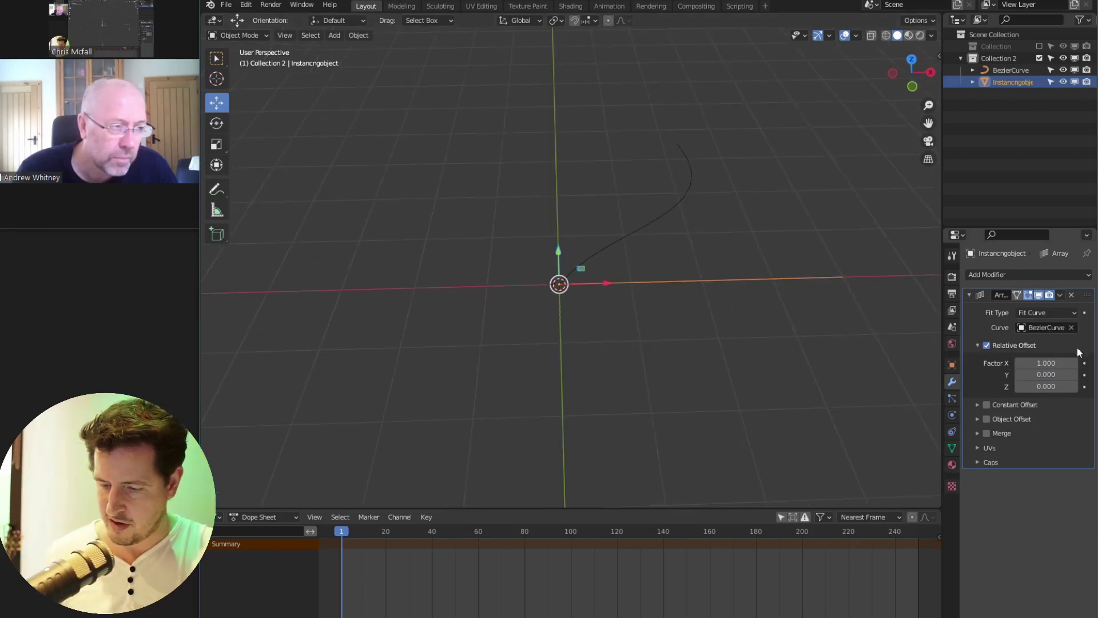
Parent Instancngobject to BezierCurve with the Curve Deform option
left_click(619, 239)
key("ctrl+p")
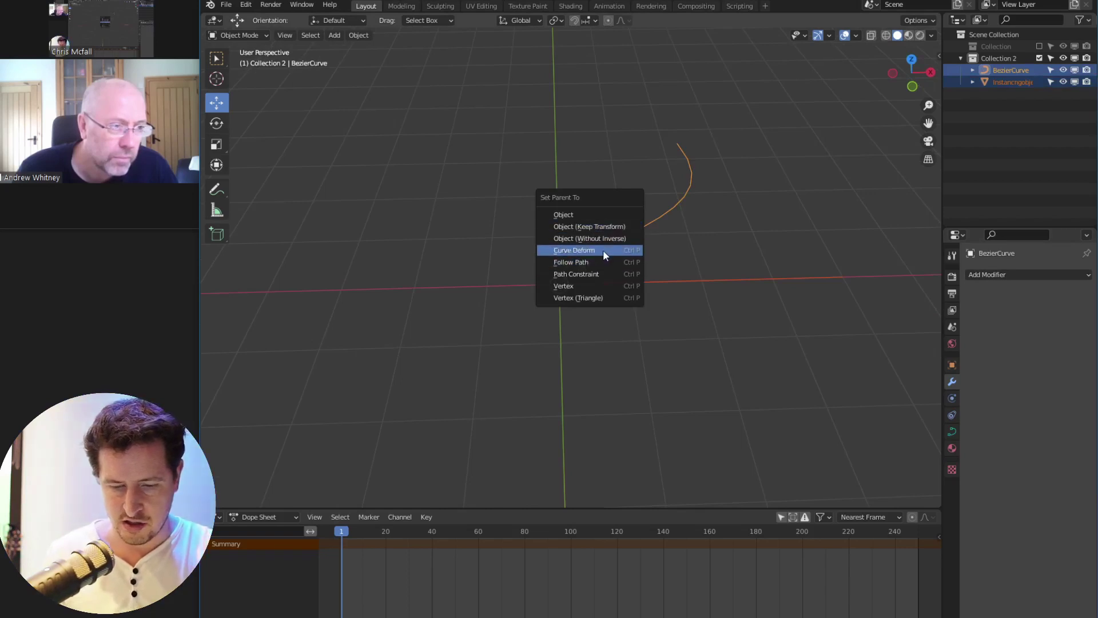
left_click(602, 251)
left_click(717, 187)
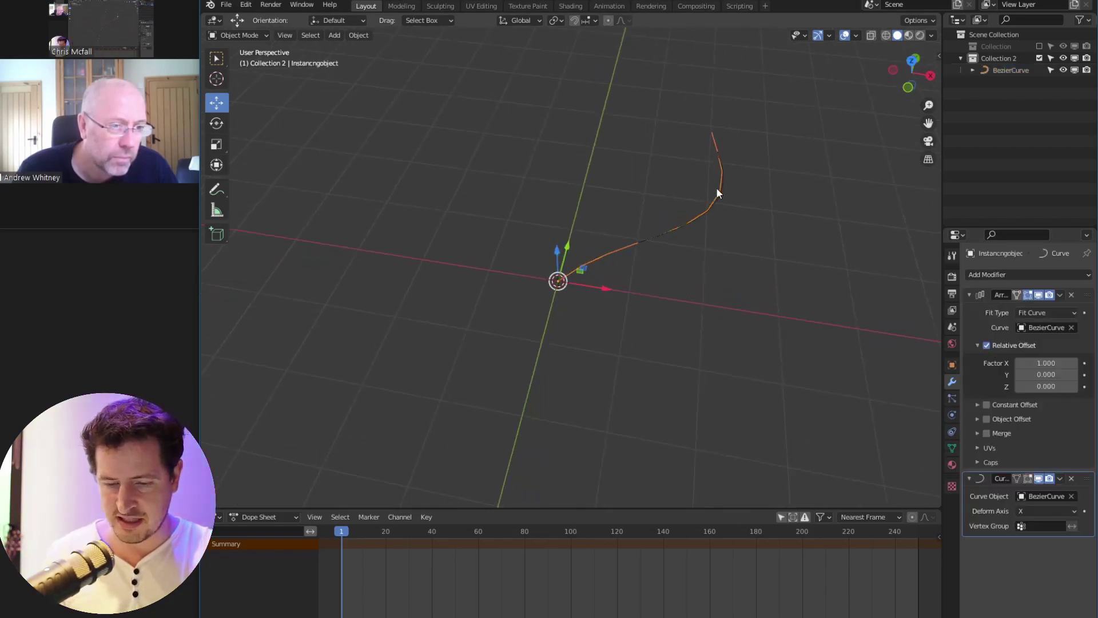
middle_click_drag(675, 271, 676, 323)
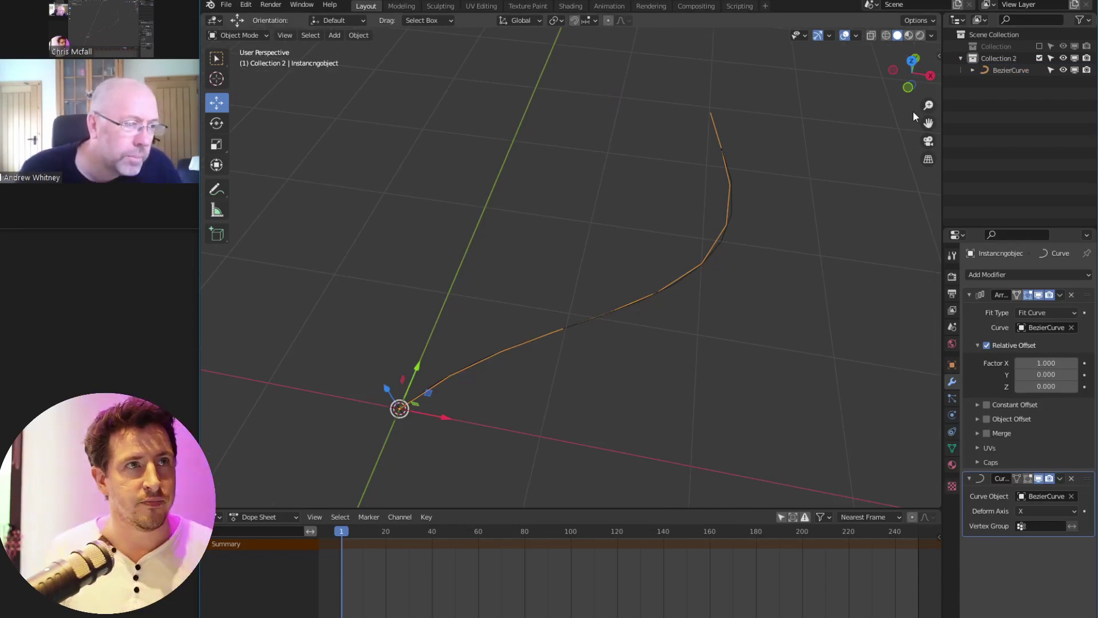
Examine the instancing object's base edge along the curve in Edit Mode, returning to Object Mode
middle_click_drag(667, 374, 707, 293, "shift")
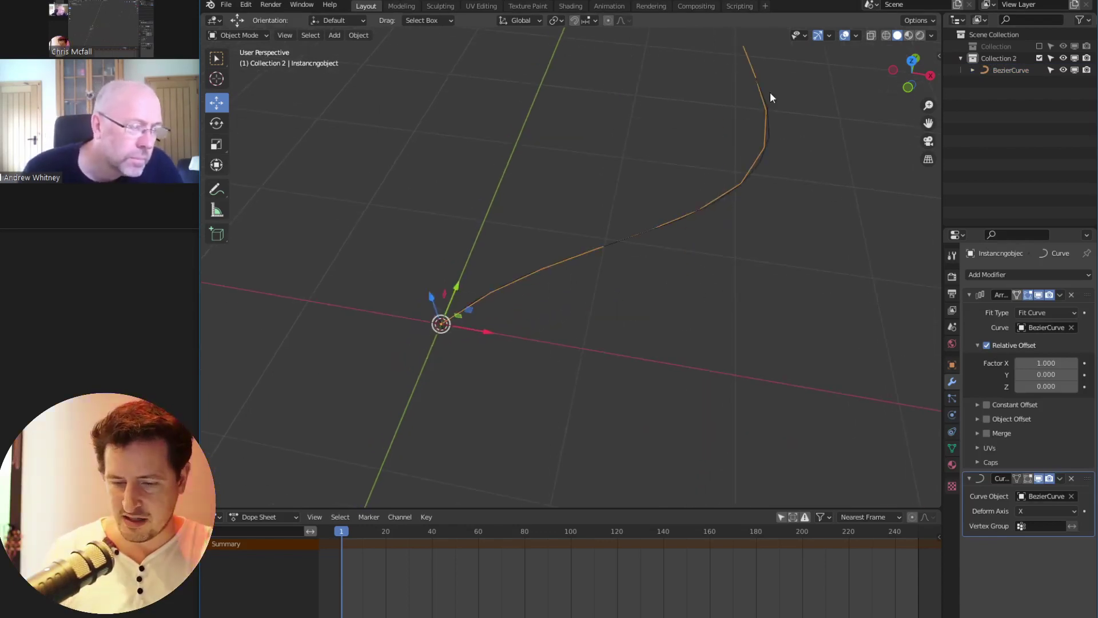
middle_click_drag(533, 359, 650, 354)
key("ctrl+Tab")
left_click(617, 316)
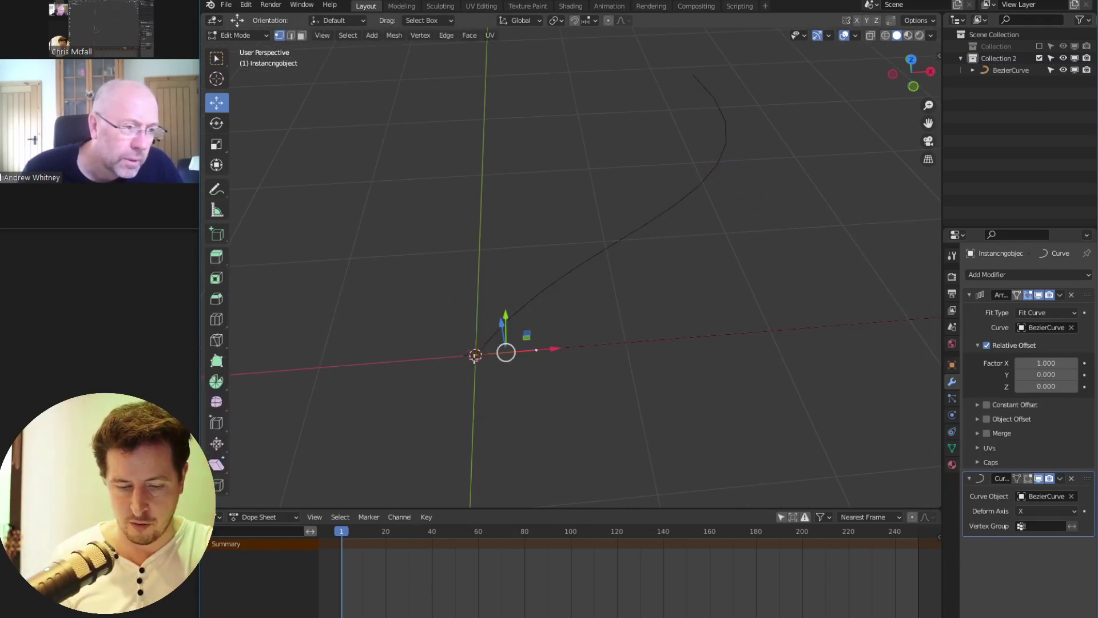
middle_click_drag(703, 362, 679, 345, "shift")
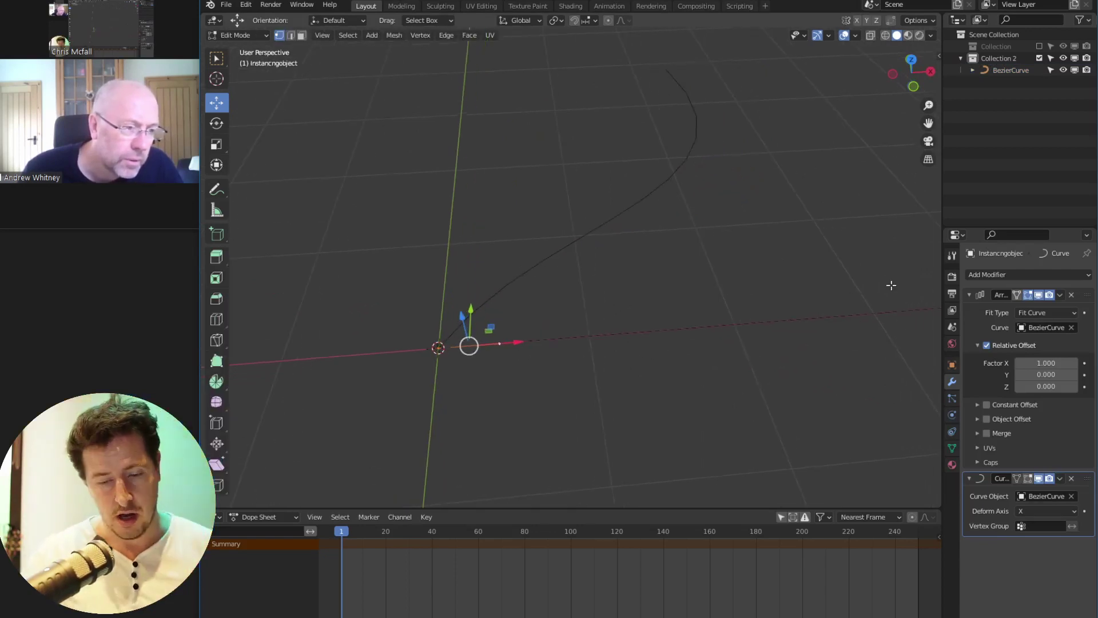
key("ctrl+Tab")
left_click(589, 278)
middle_click_drag(632, 355, 679, 304)
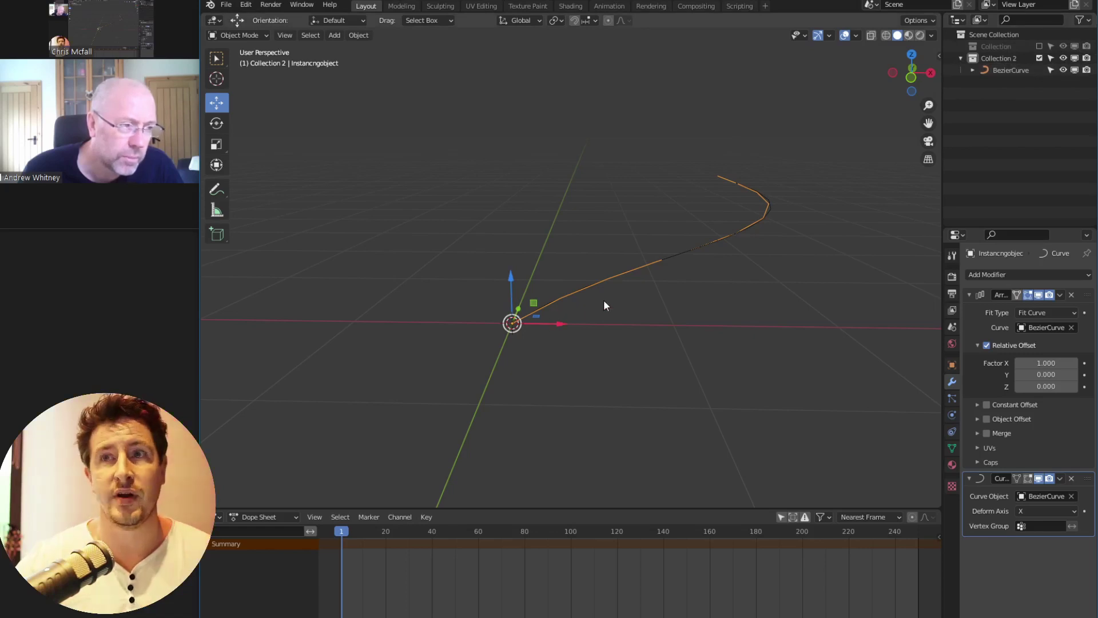
Replace the Dope Sheet with an enlarged Geometry Node Editor and widen the properties area
left_click(217, 518)
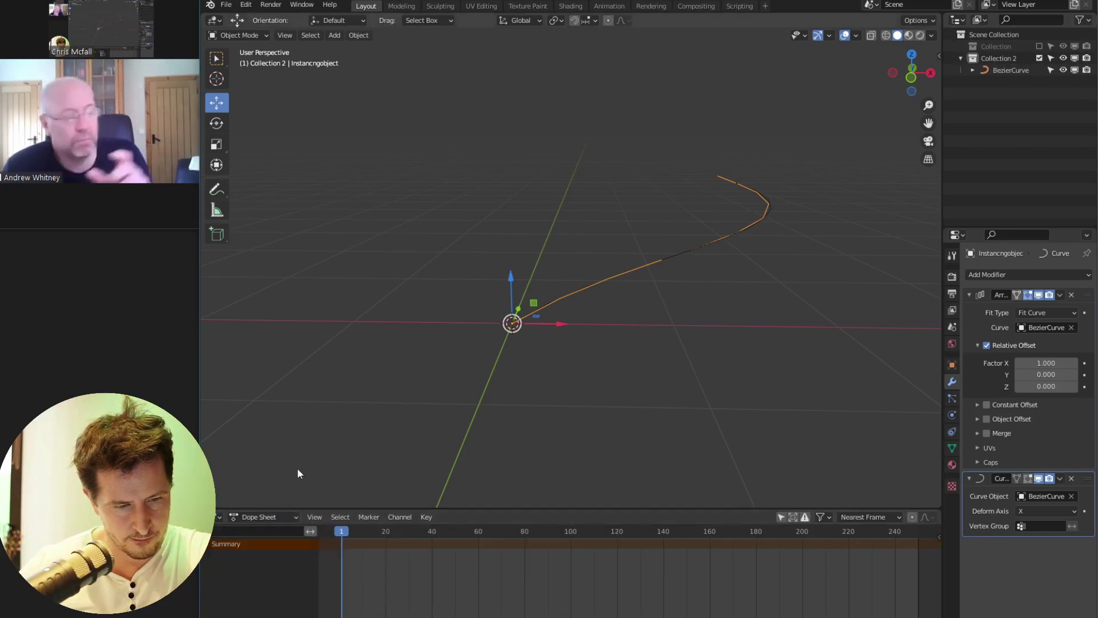
left_click(572, 294)
left_click(572, 293)
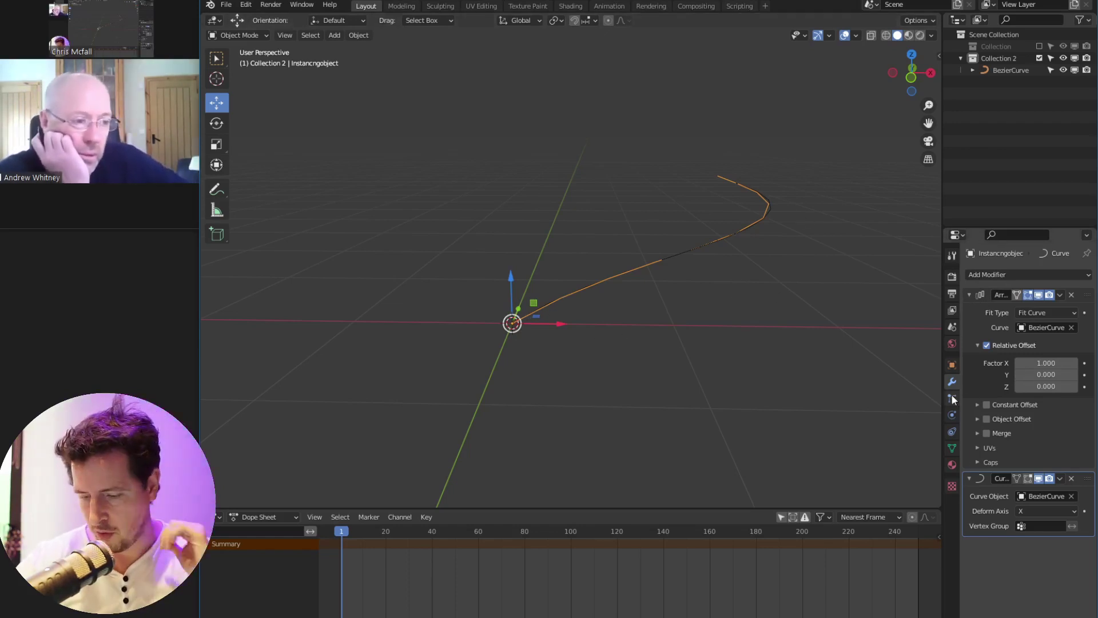
left_click_drag(942, 399, 846, 400)
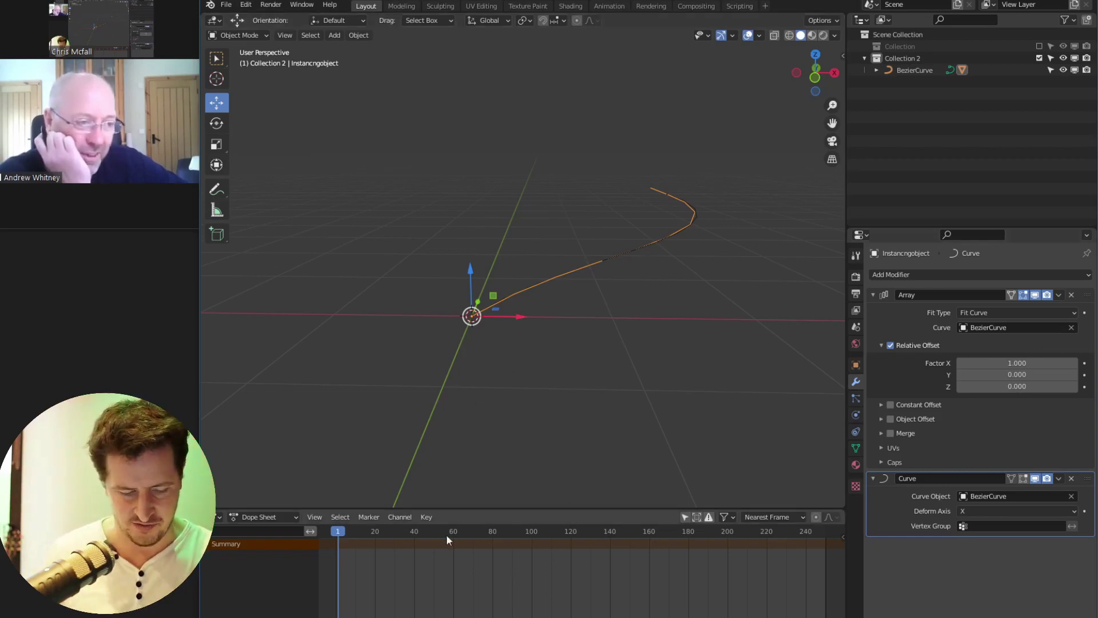
left_click(224, 518)
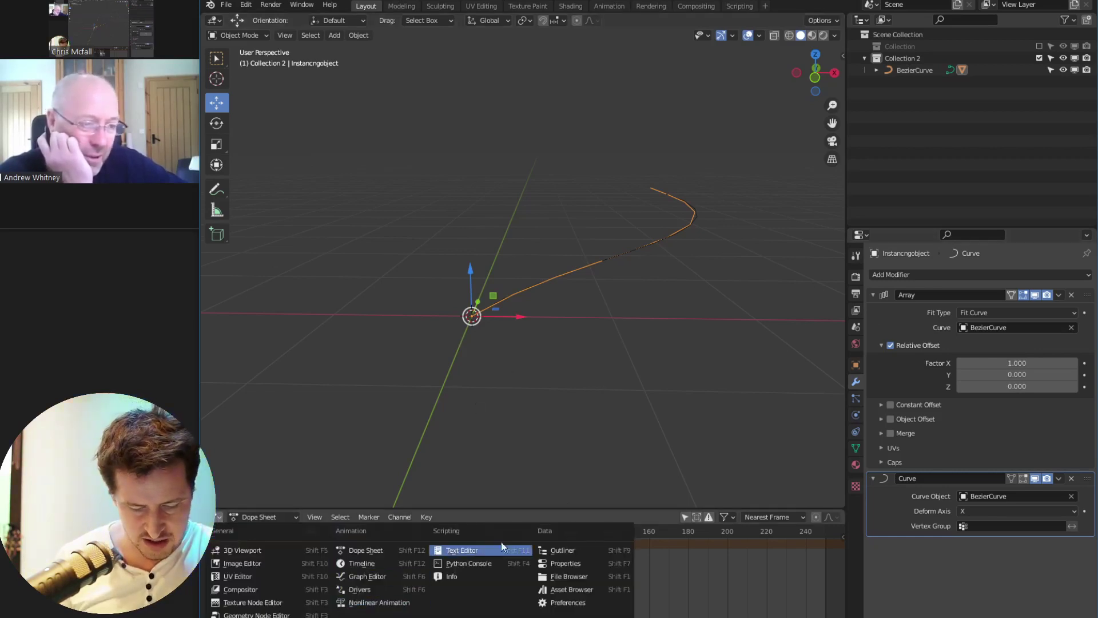
left_click(257, 614)
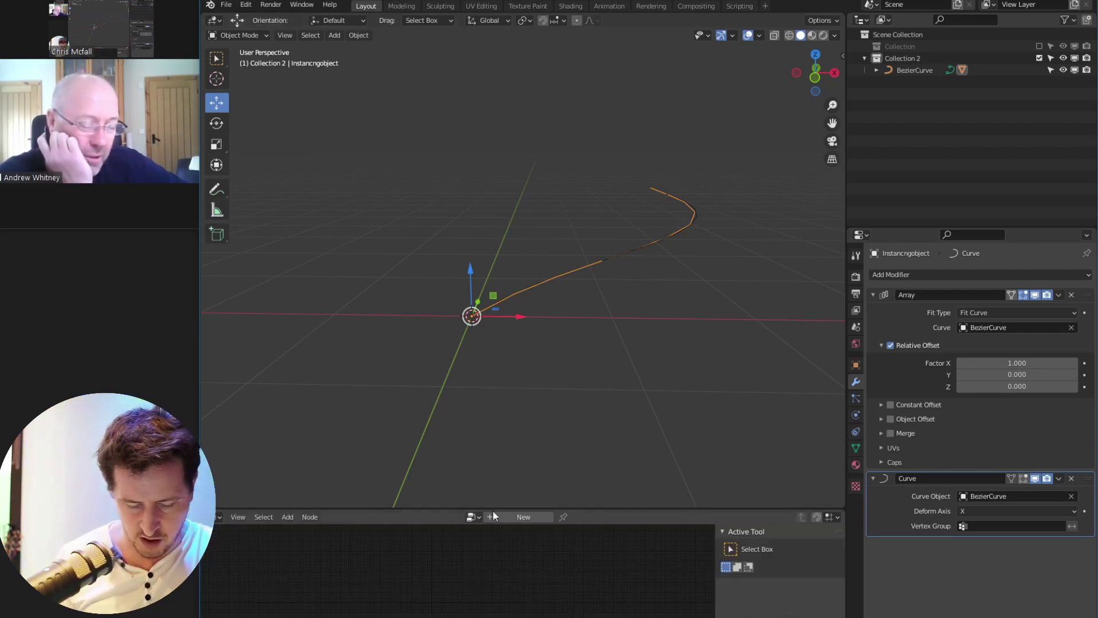
left_click_drag(623, 508, 629, 339)
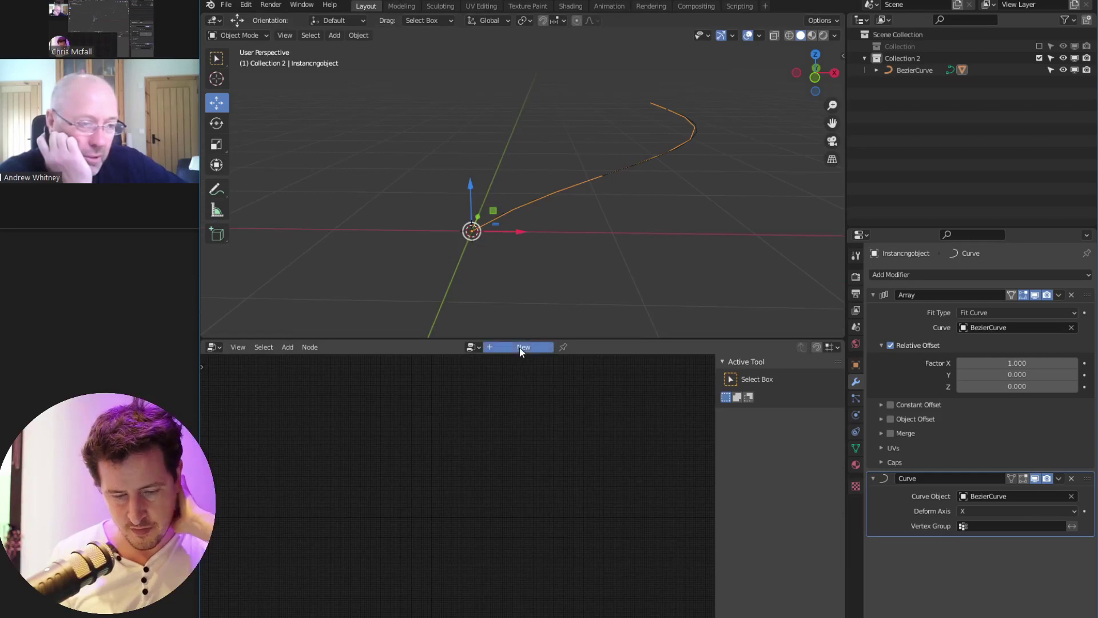
Create a new geometry node tree for Instancngobject and frame its Group Input and Group Output nodes
left_click(520, 348)
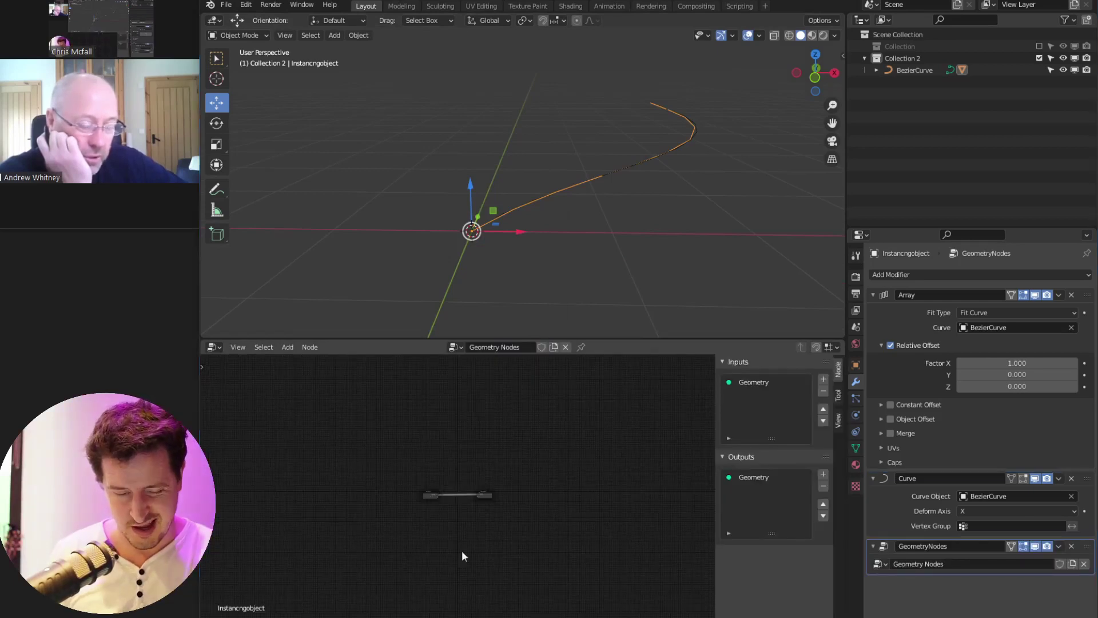
key("super")
key("super")
middle_click_drag(464, 517, 559, 425, "ctrl")
scroll(559, 429, "up", 4)
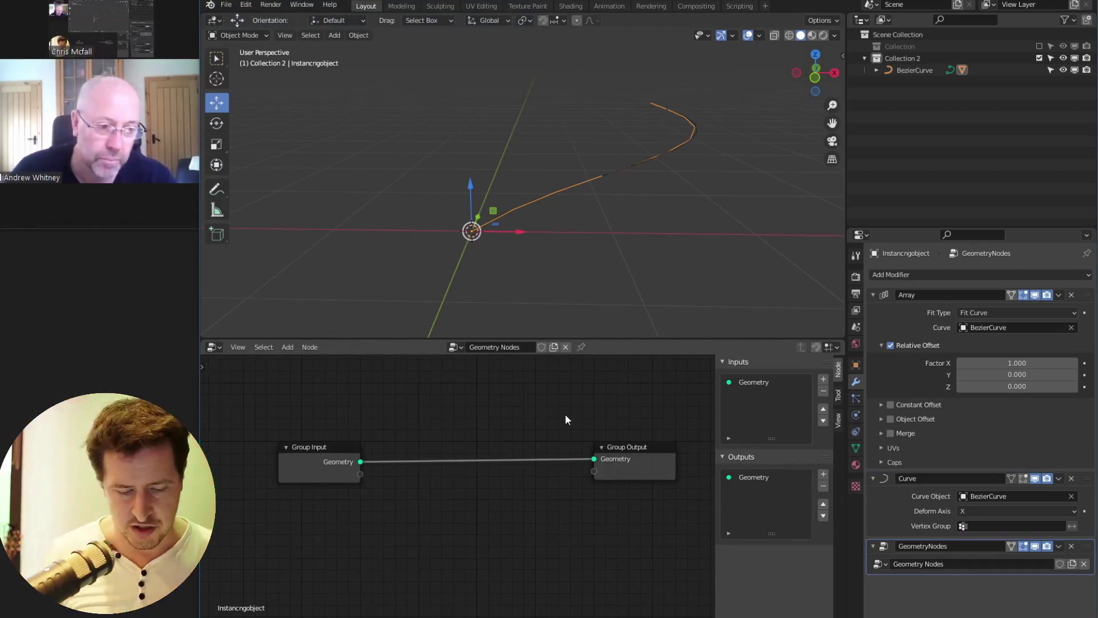
Add a Point Instance node in Collection mode and link its geometry between Group Input and Group Output
key("shift+a")
mouse_move(469, 437)
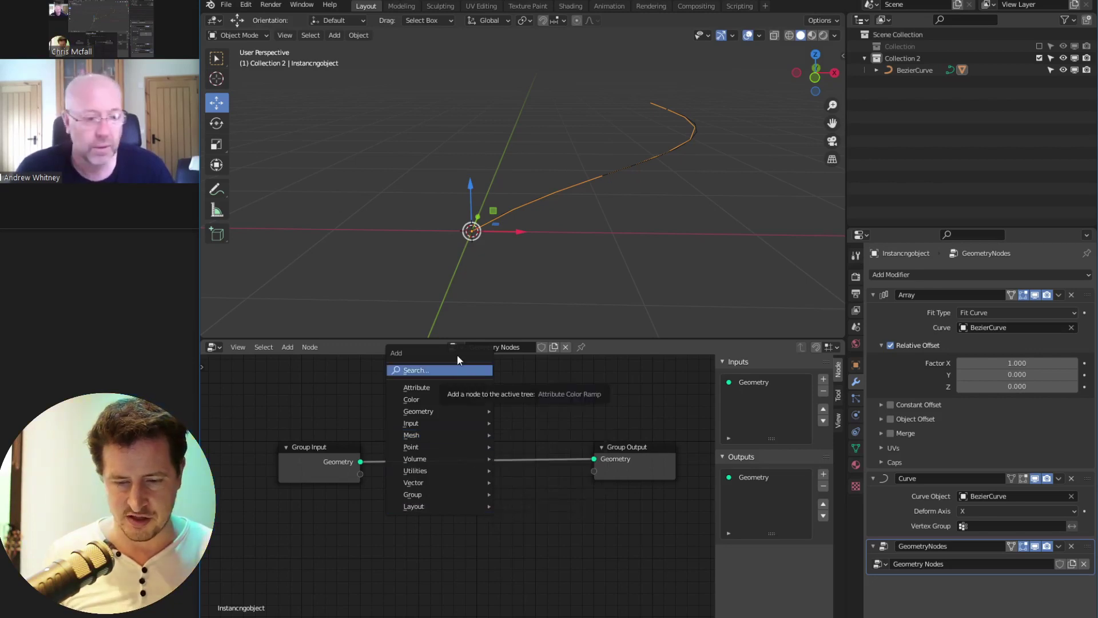
key("Return")
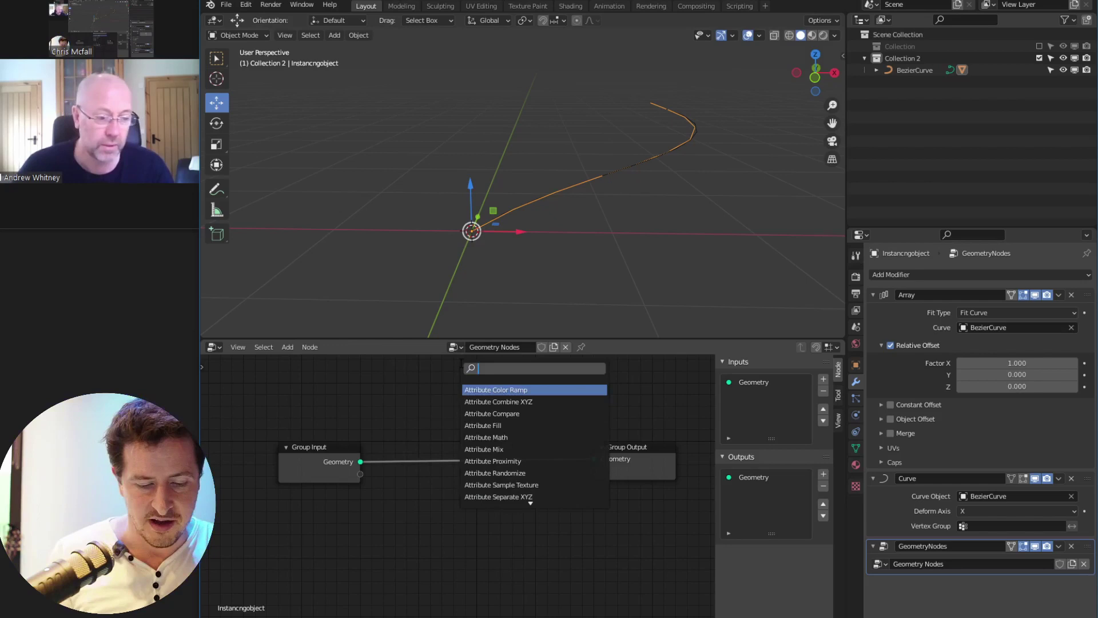
type("inst")
left_click(543, 392)
left_click(512, 385)
middle_click_drag(550, 487, 523, 508)
left_click(470, 423)
middle_click_drag(472, 430, 545, 413)
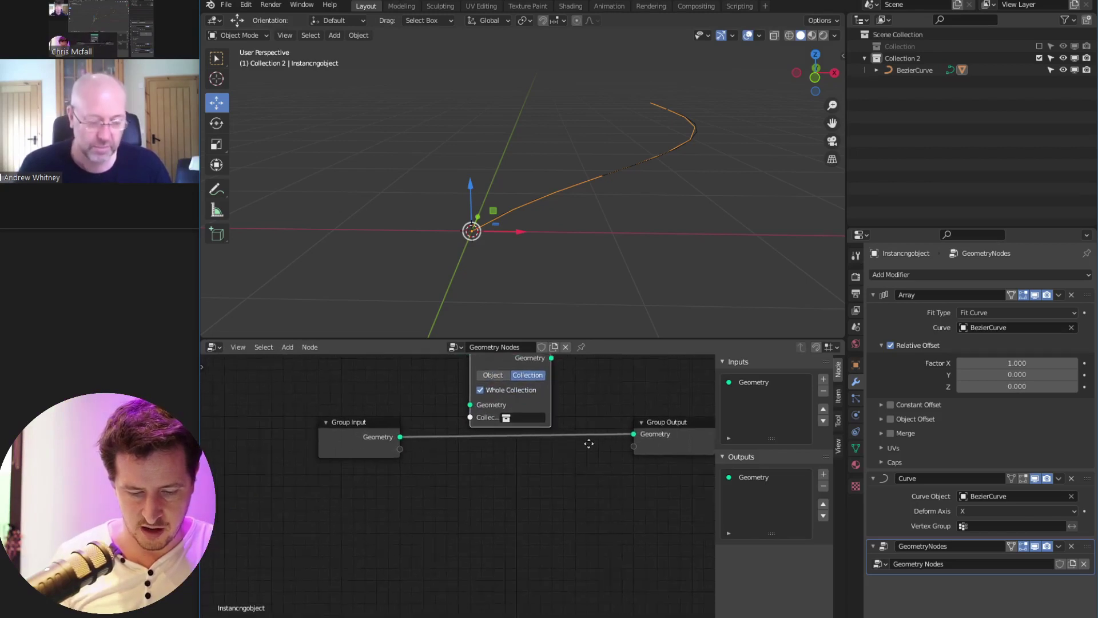
left_click_drag(406, 465, 473, 444)
left_click_drag(558, 386, 640, 463)
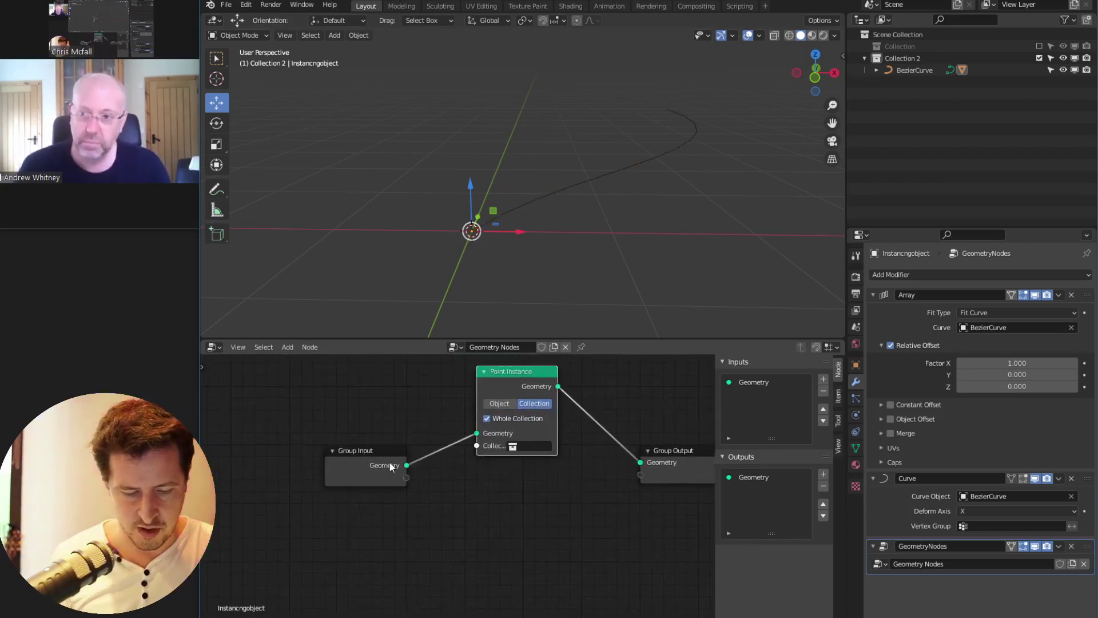
Reselect Instancngobject under BezierCurve and assign Collection as the Point Instance node's collection
left_click(485, 224)
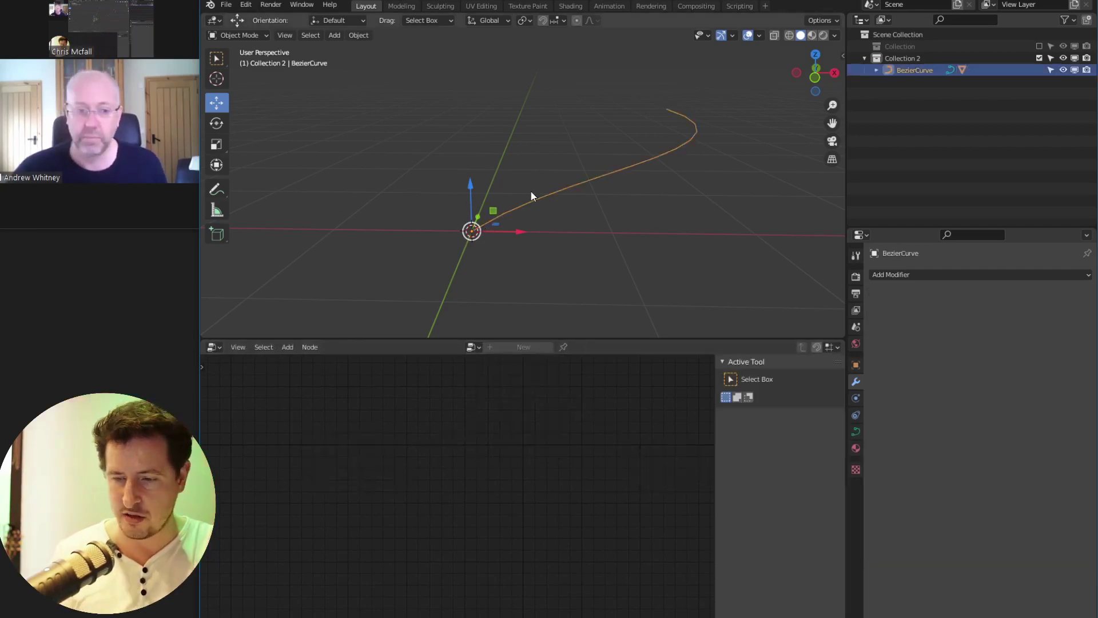
left_click(877, 69)
left_click(932, 94)
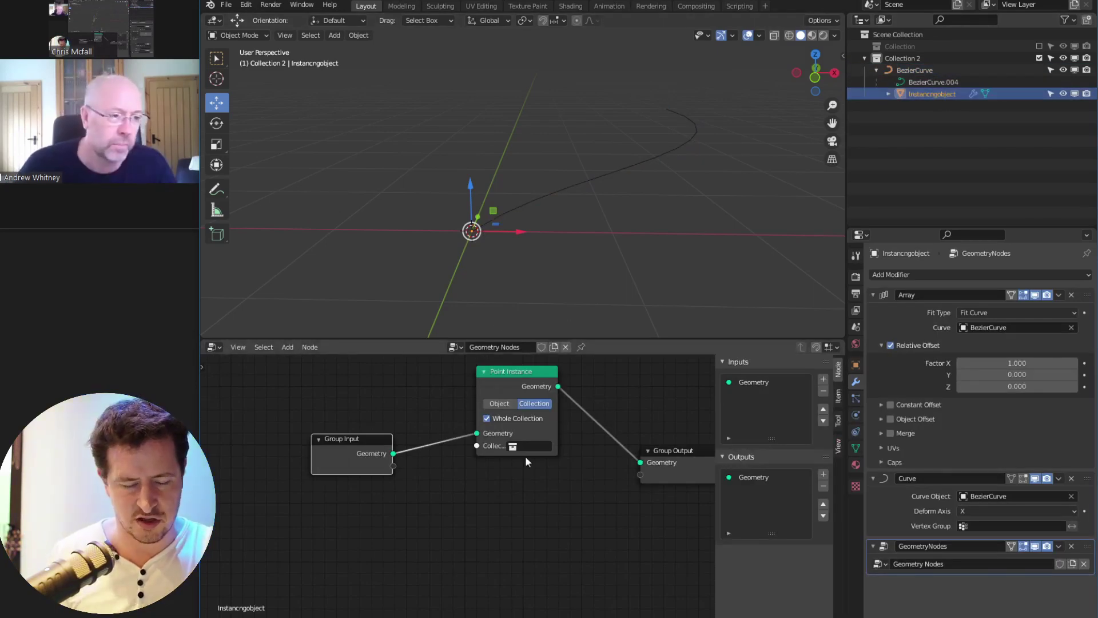
middle_click_drag(544, 476, 496, 481)
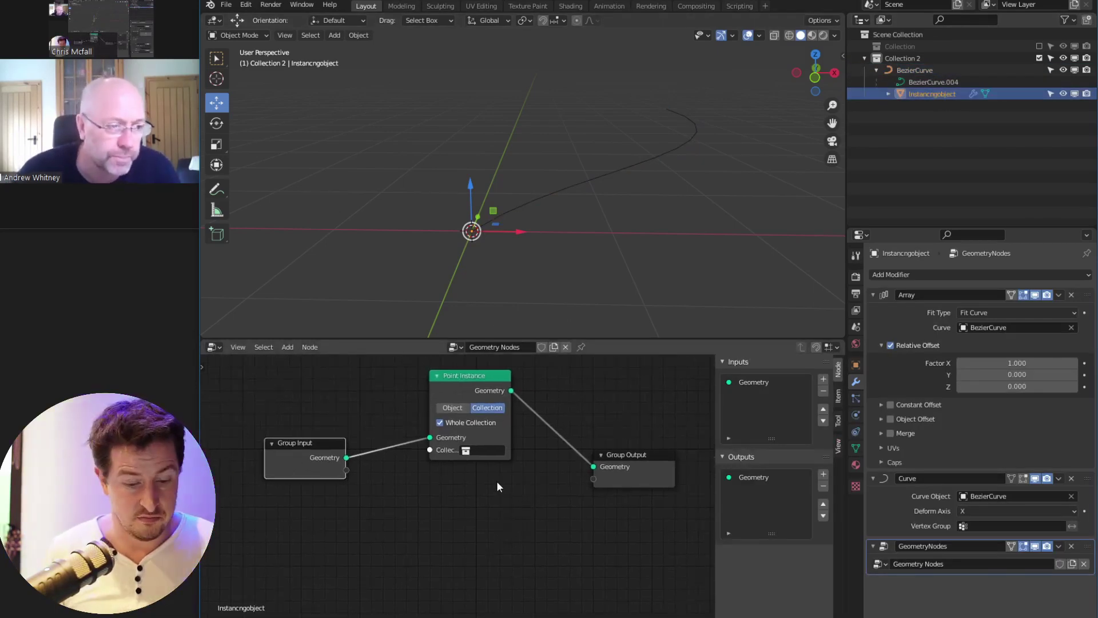
left_click(485, 449)
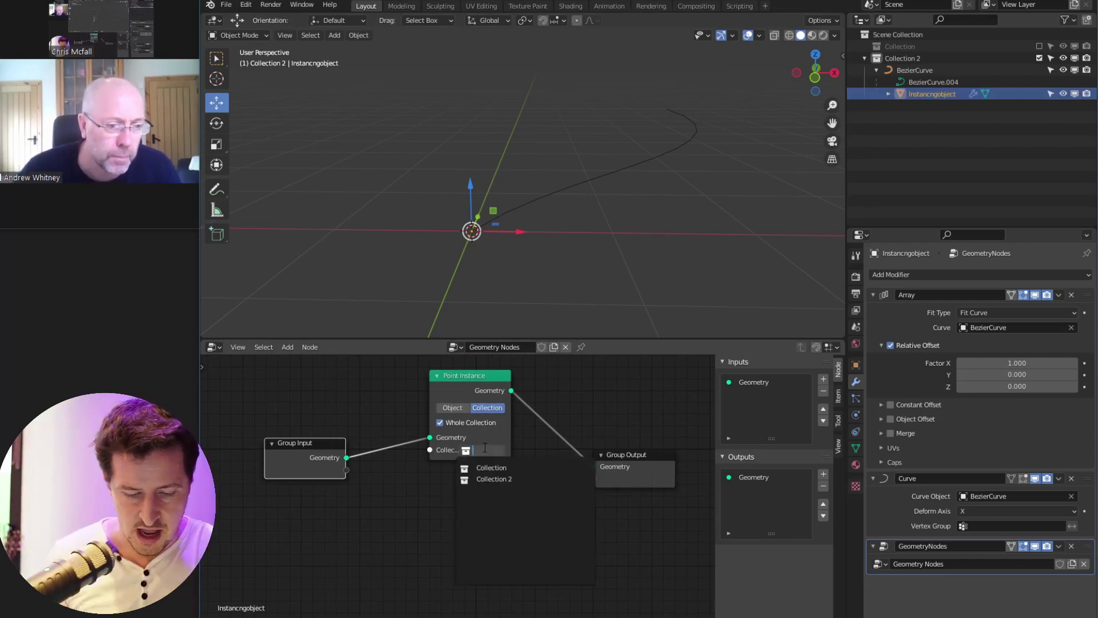
left_click(353, 502)
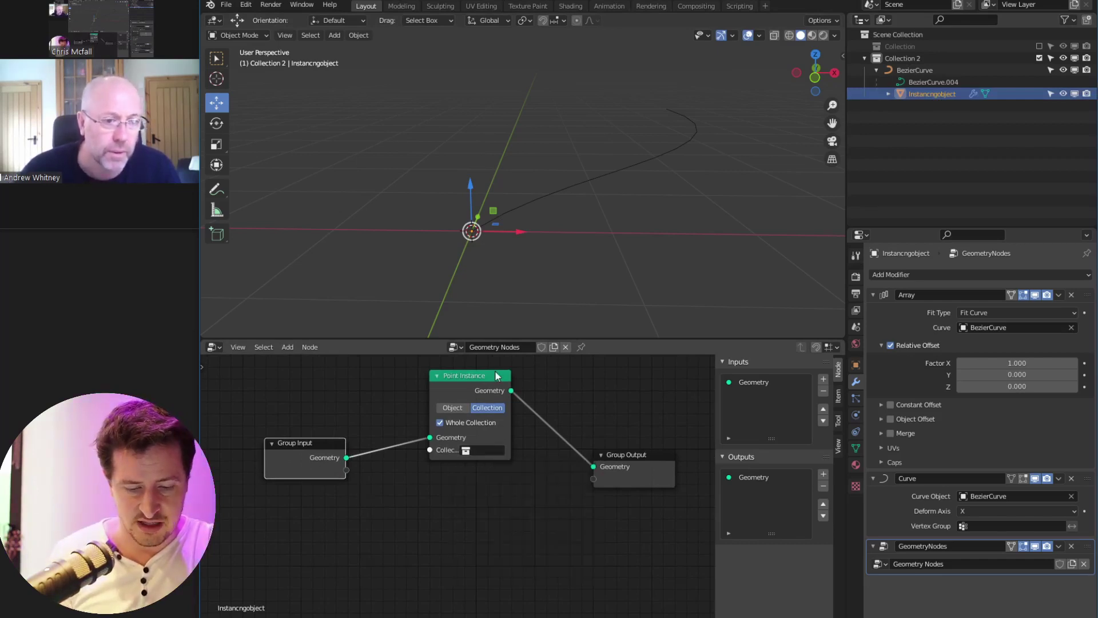
left_click(480, 451)
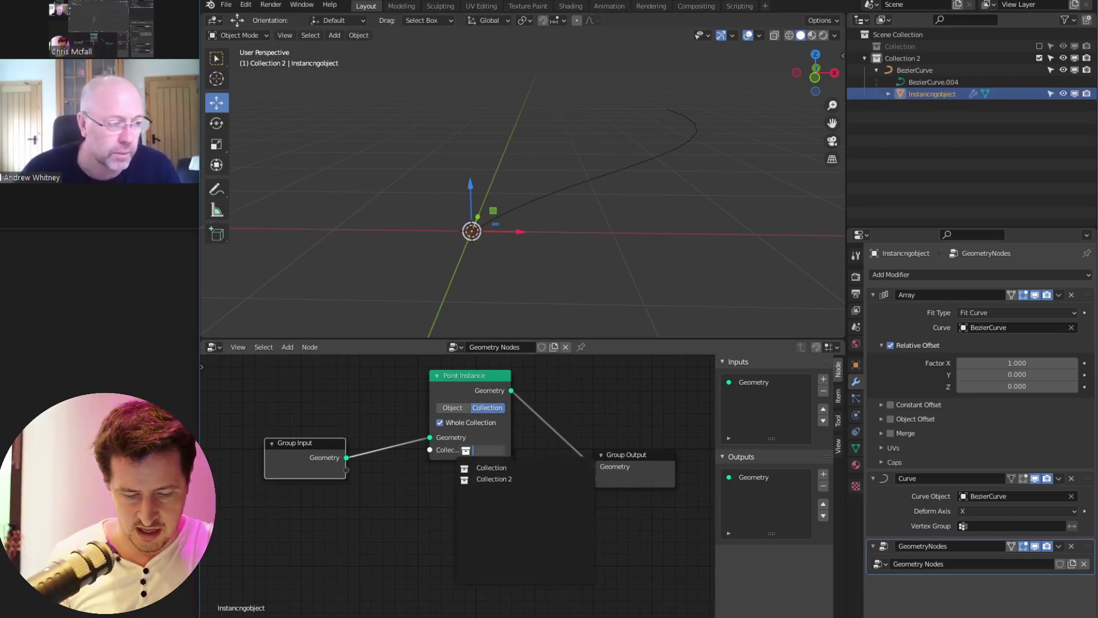
left_click(522, 476)
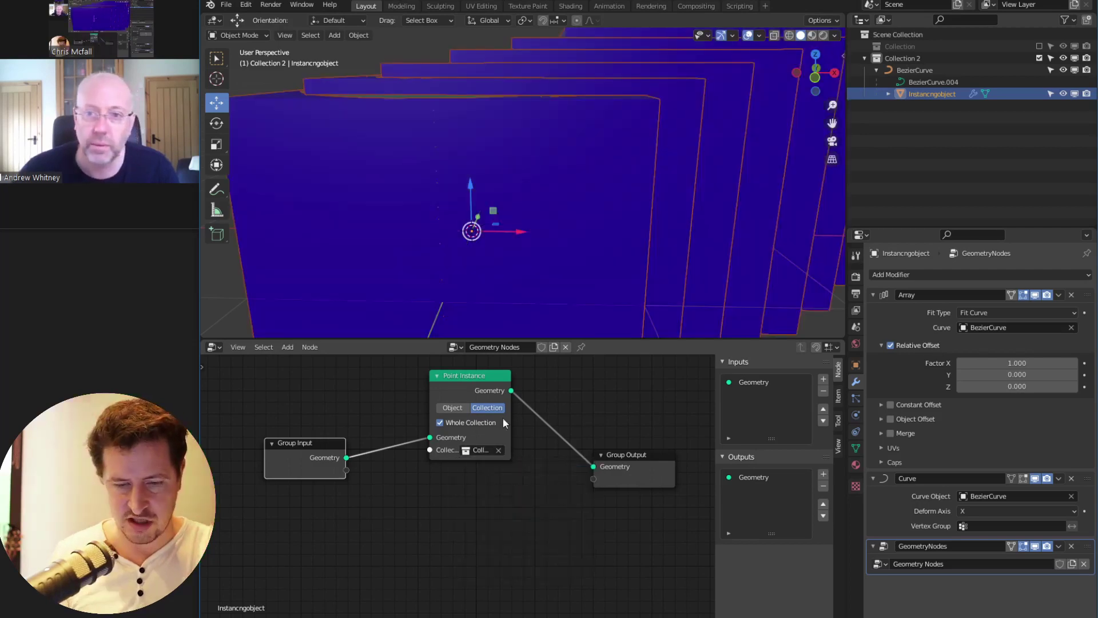
middle_click_drag(554, 279, 518, 235)
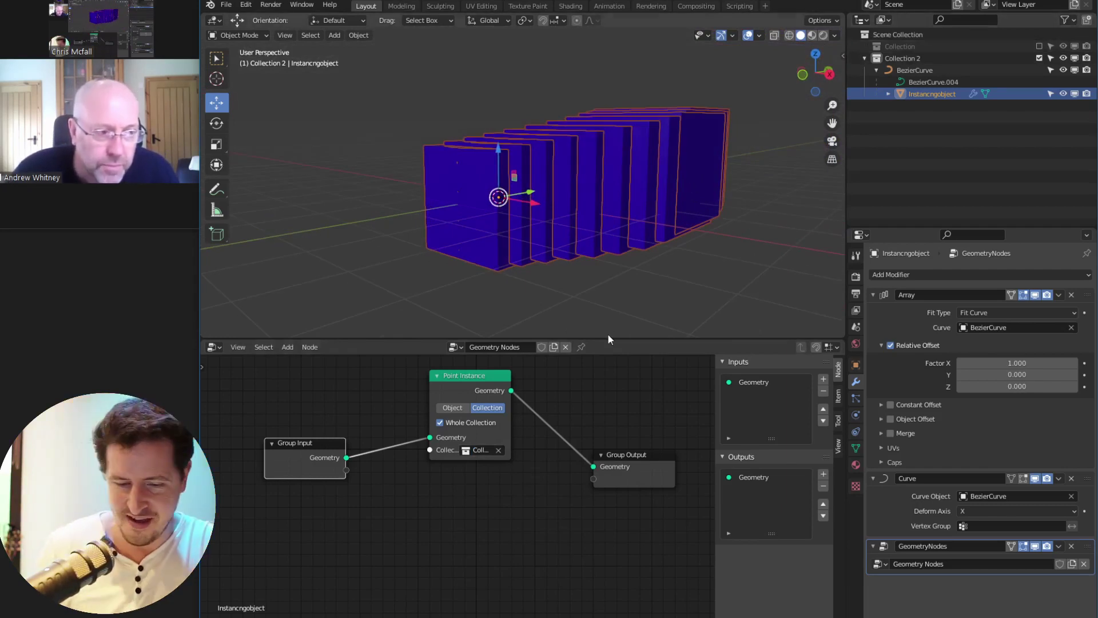
Exclude Collection 2, enable Collection, and select its cone, cube, cylinder and sphere together
left_click(1039, 58)
left_click(1039, 47)
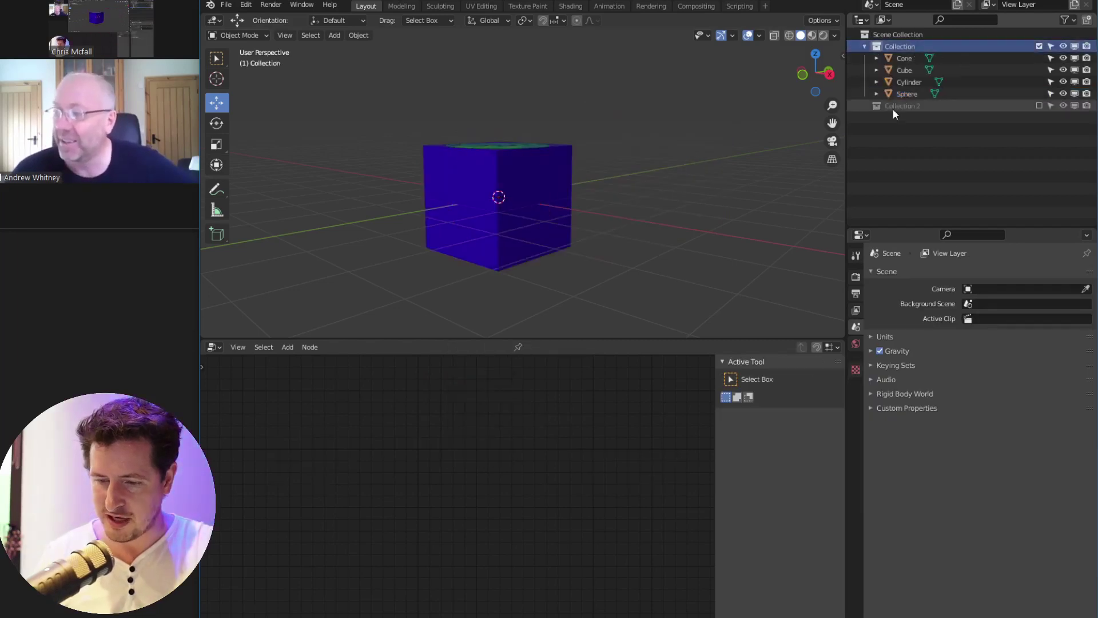
left_click(910, 58, "shift")
left_click(914, 94)
left_click(904, 58, "shift")
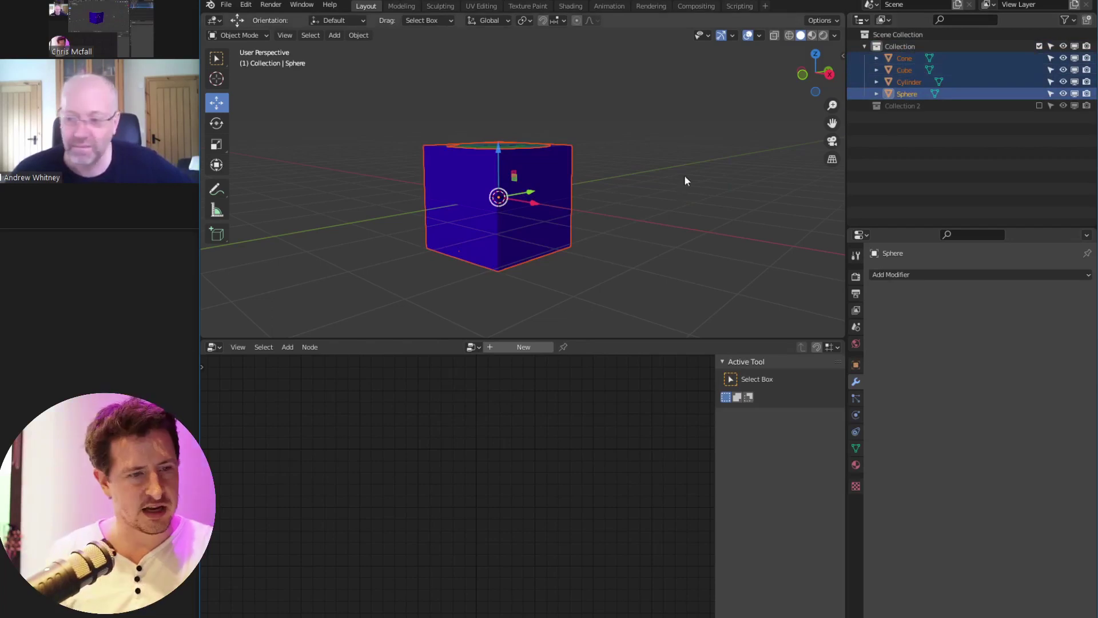
Scale the four selected primitives to about 0.104 and apply the scale
key("s")
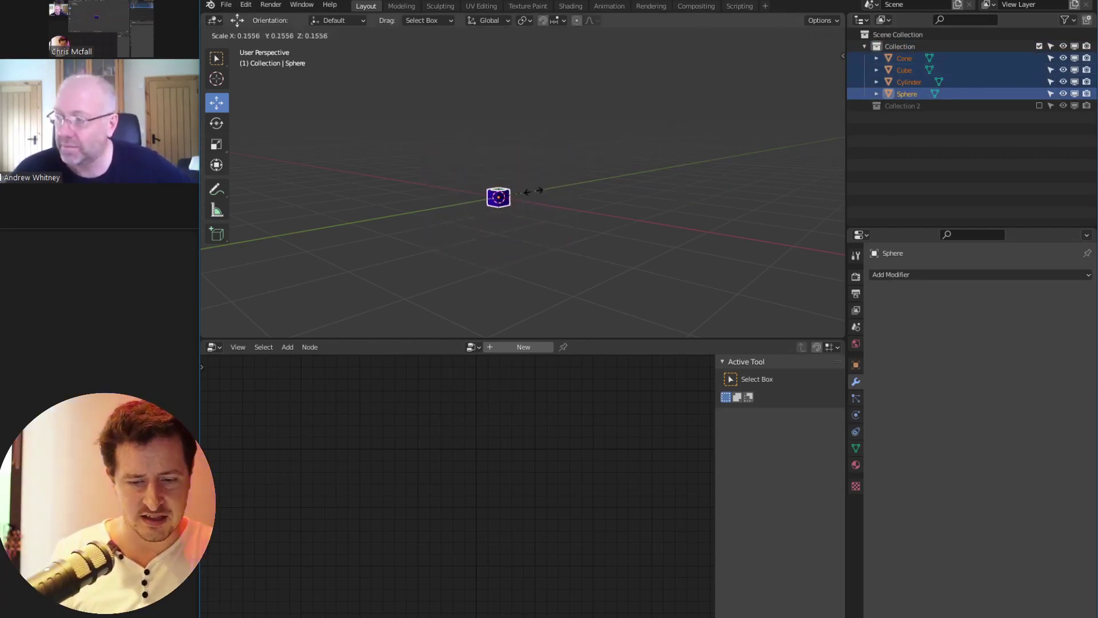
left_click(523, 193)
key("ctrl+a")
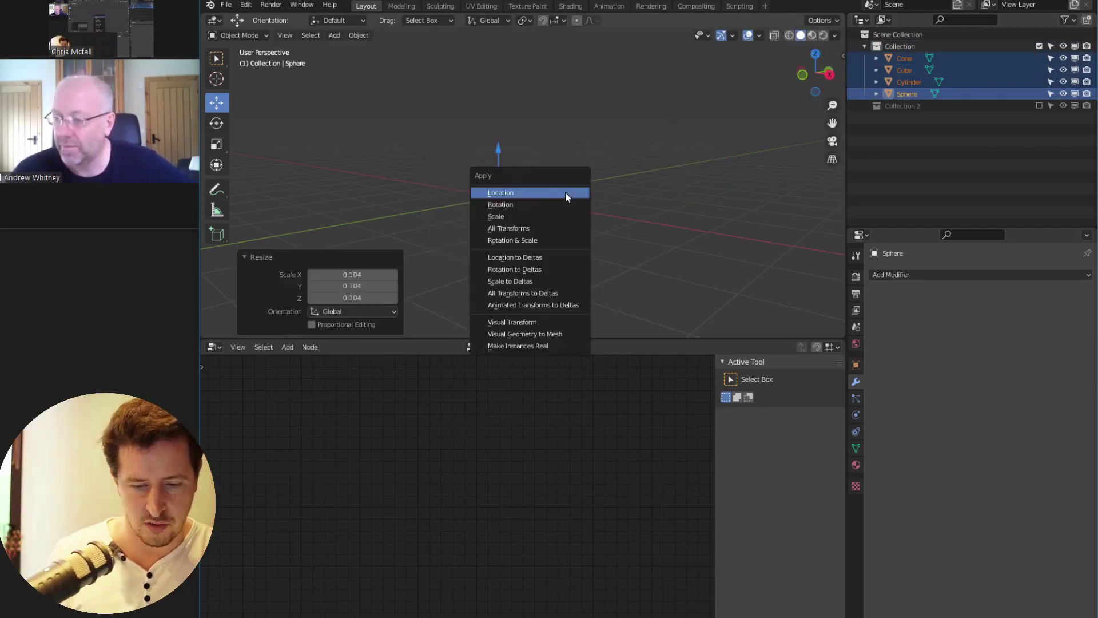
left_click(553, 217)
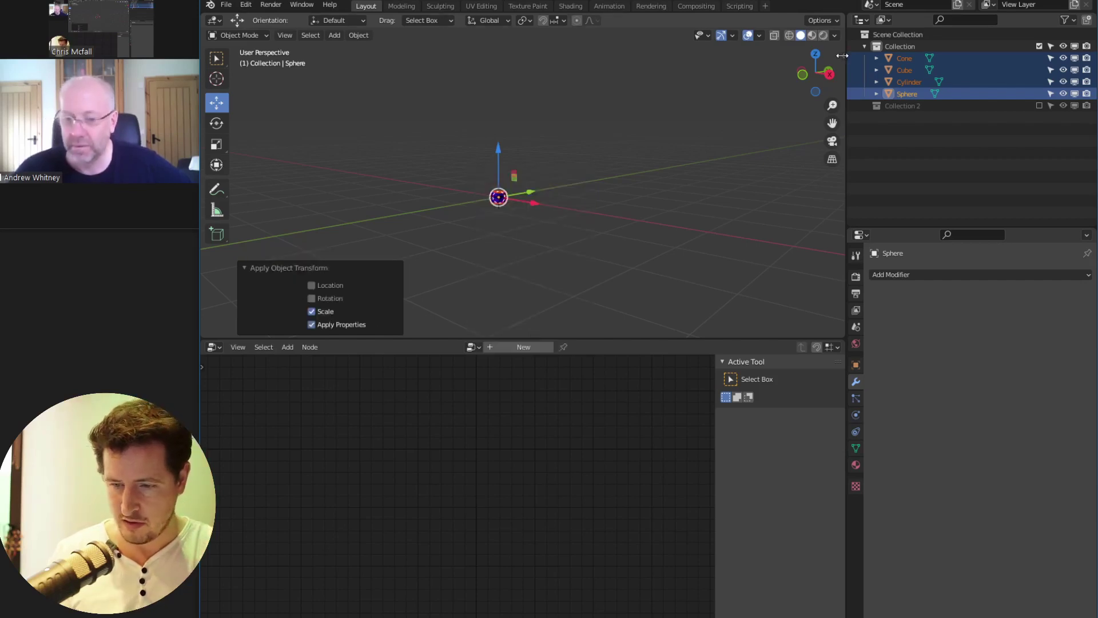
Show the object transform properties and inspect the dimensions of the sphere, cylinder, cube and cone individually
key("n")
scroll(547, 172, "up", 6)
left_click(910, 95)
left_click(913, 82)
left_click(912, 71)
left_click(908, 58)
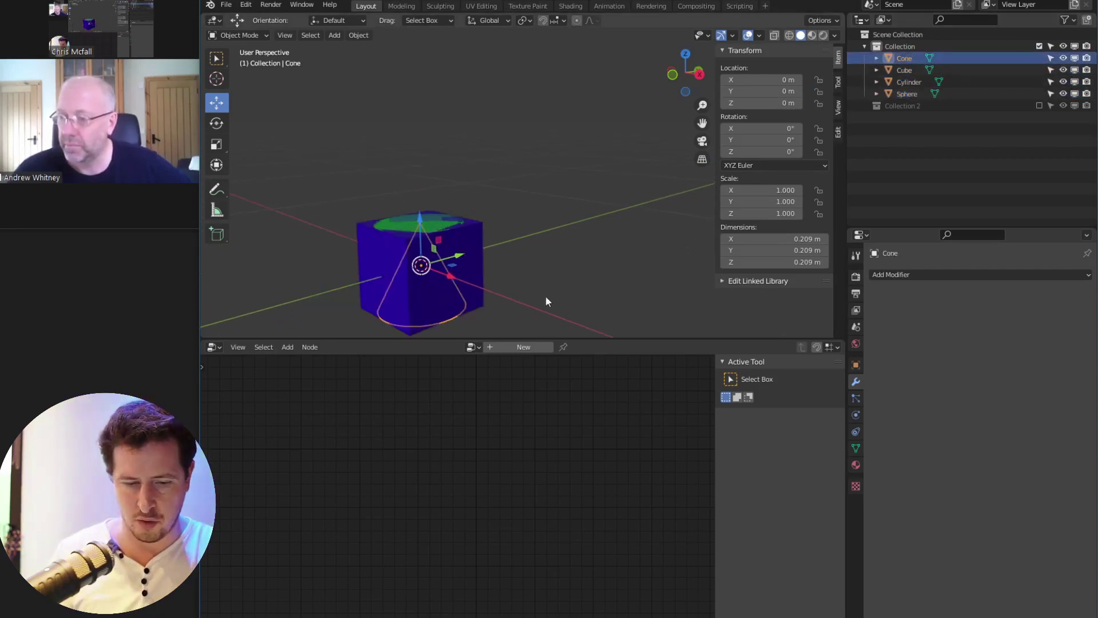
middle_click_drag(546, 302, 466, 221)
Enable Collection 2 again and exclude Collection, bringing the row of instances along the curve into view
left_click(1040, 106)
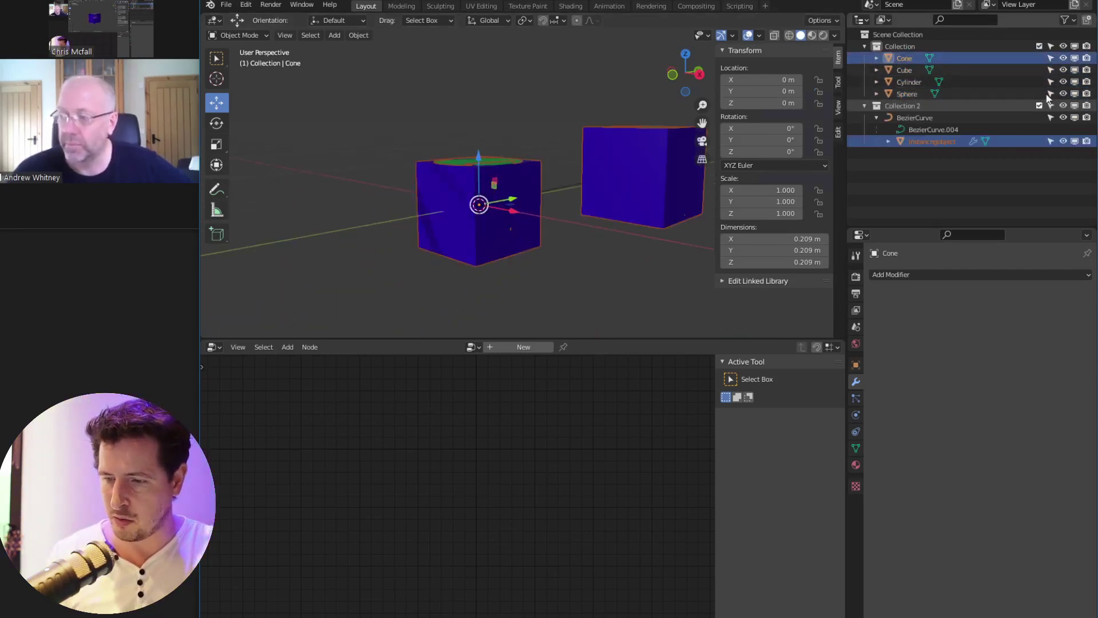
left_click(1039, 46)
middle_click_drag(677, 237, 501, 229)
middle_click_drag(624, 66, 541, 224)
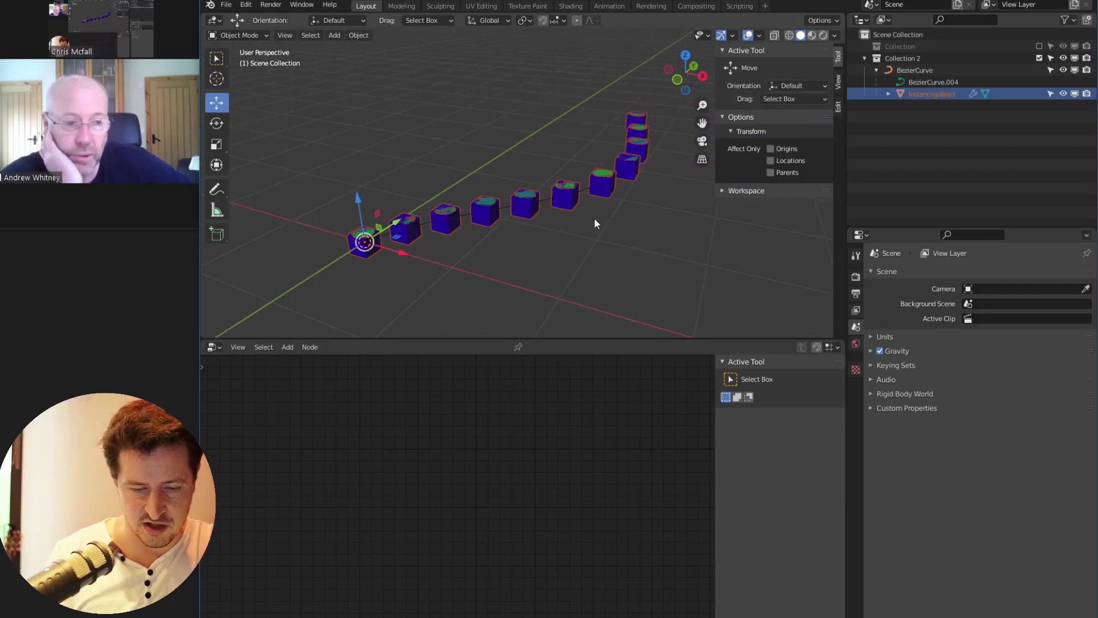
Turn off Whole Collection in the Point Instance node of Instancngobject
left_click(452, 223)
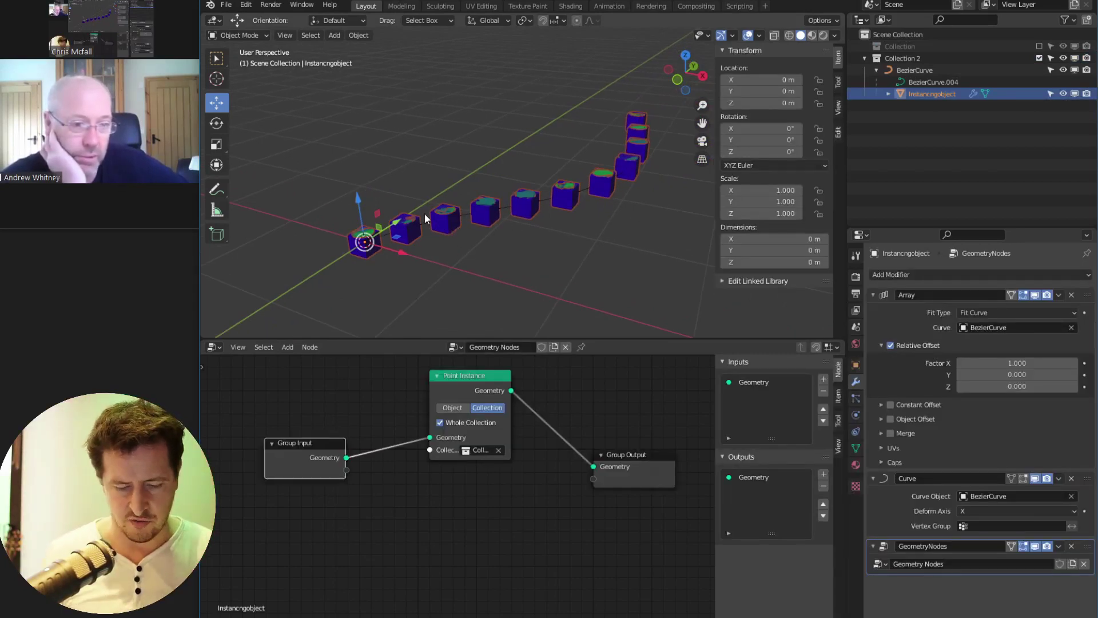
left_click(439, 422)
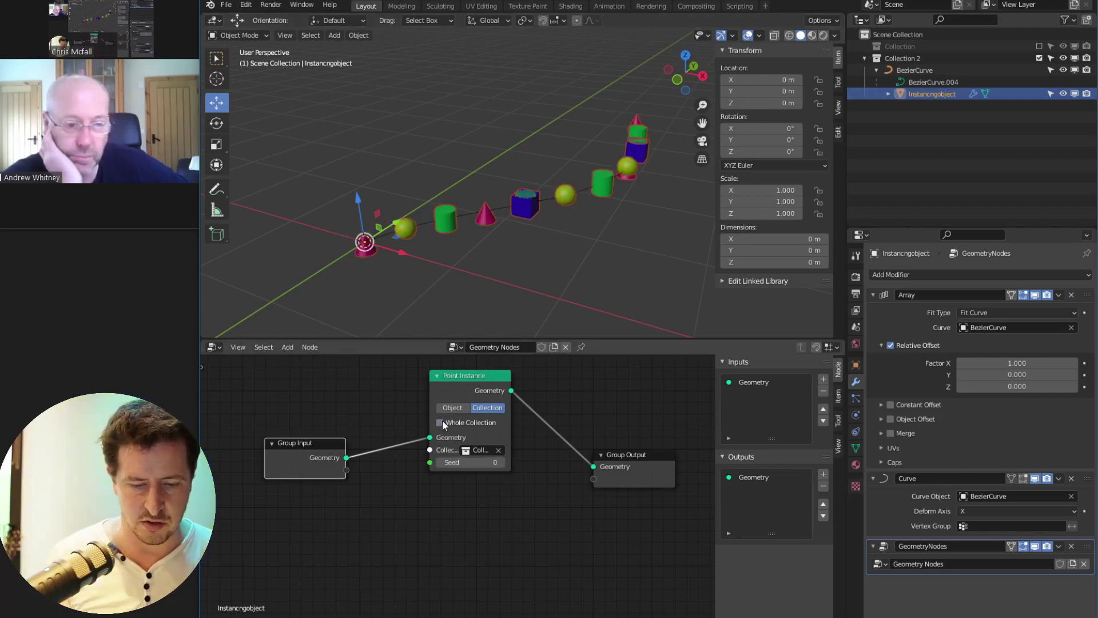
middle_click_drag(549, 246, 586, 190)
Move BezierCurve's end control point far out and back to about X 1.72, Y 2.08, Z 0.81 m
left_click(565, 183)
key("Tab")
scroll(572, 194, "down", 3)
left_click(565, 167)
scroll(586, 190, "up", 3)
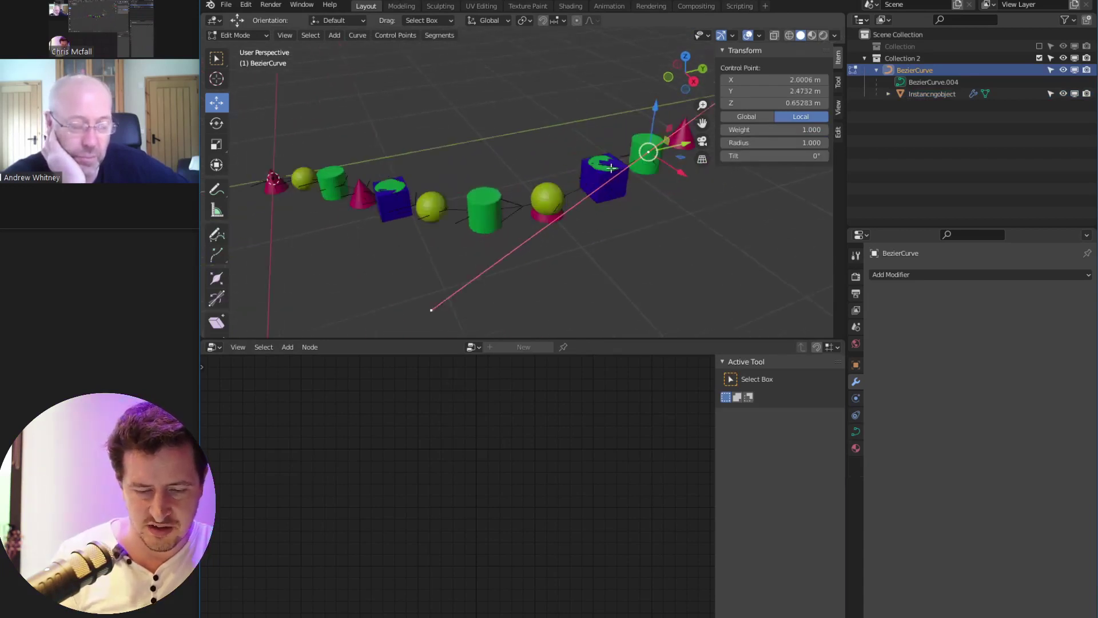
scroll(539, 283, "up", 2)
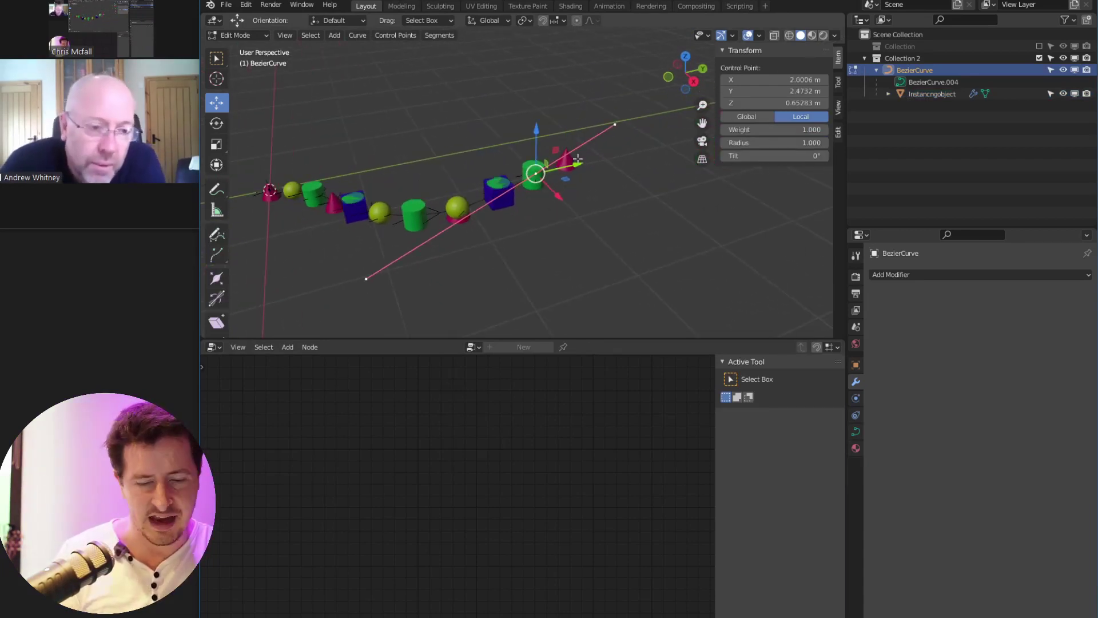
key("g")
left_click(807, 241)
key("g")
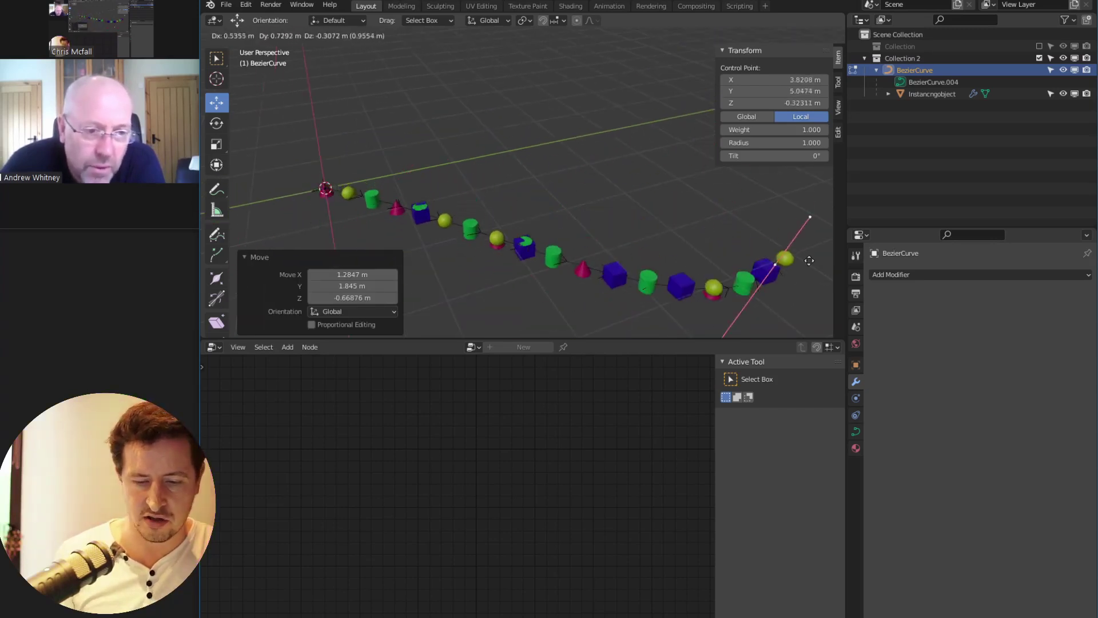
left_click(572, 200)
key("Tab")
Try Fixed Count as the fit type of Instancngobject's Array modifier and restore Fit Curve
left_click(432, 192)
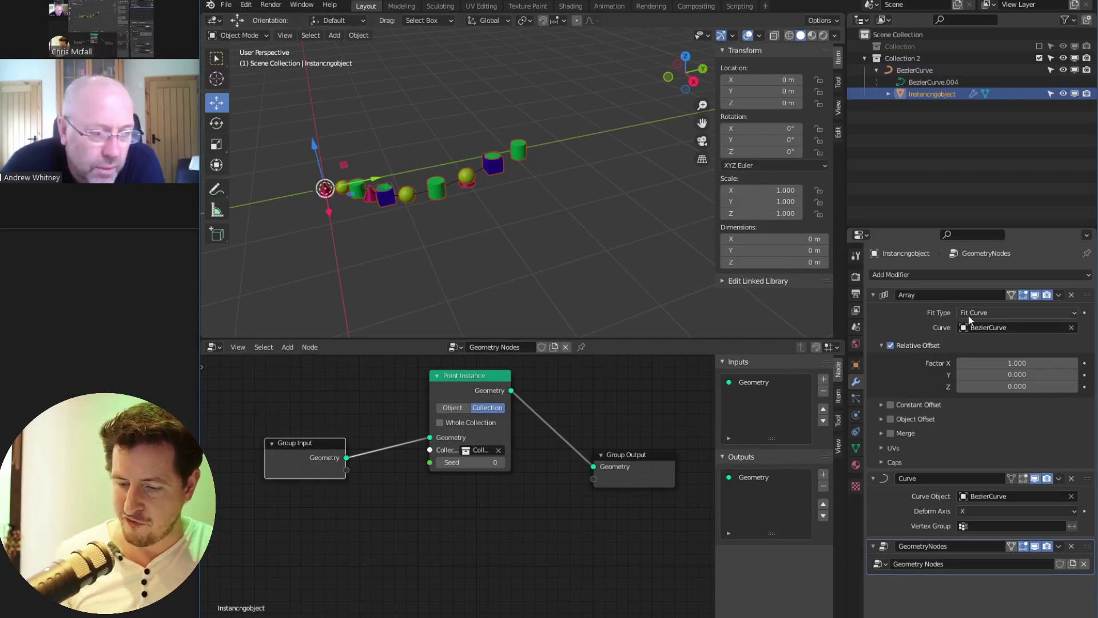
left_click(979, 304)
left_click(996, 312)
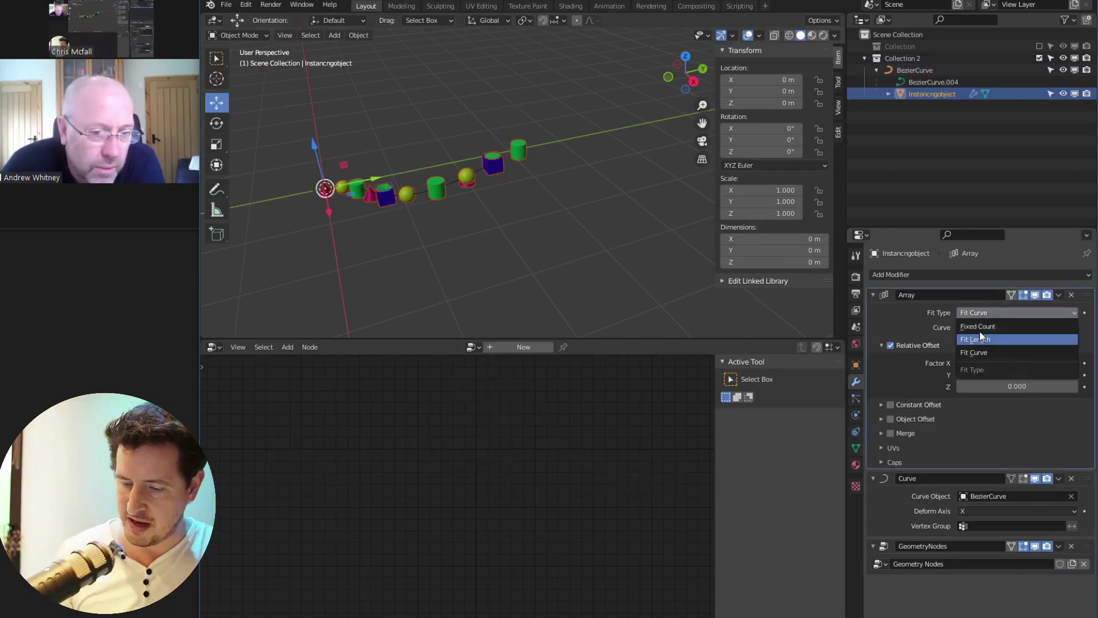
left_click(989, 327)
mouse_move(994, 328)
left_mouse_down()
mouse_move(1024, 328)
mouse_move(989, 329)
left_mouse_up()
left_click(1008, 311)
left_click(996, 349)
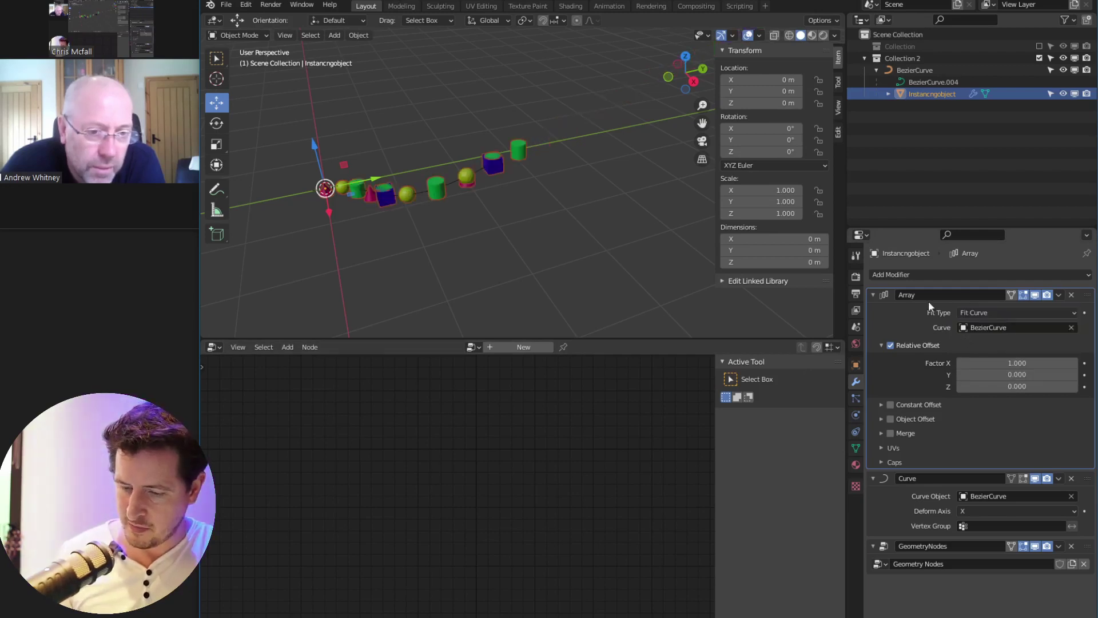
Stretch the curve by its end control point and bring the point back to about X 1.94, Y 2.55, Z 0.60 m
left_click(478, 171)
key("Tab")
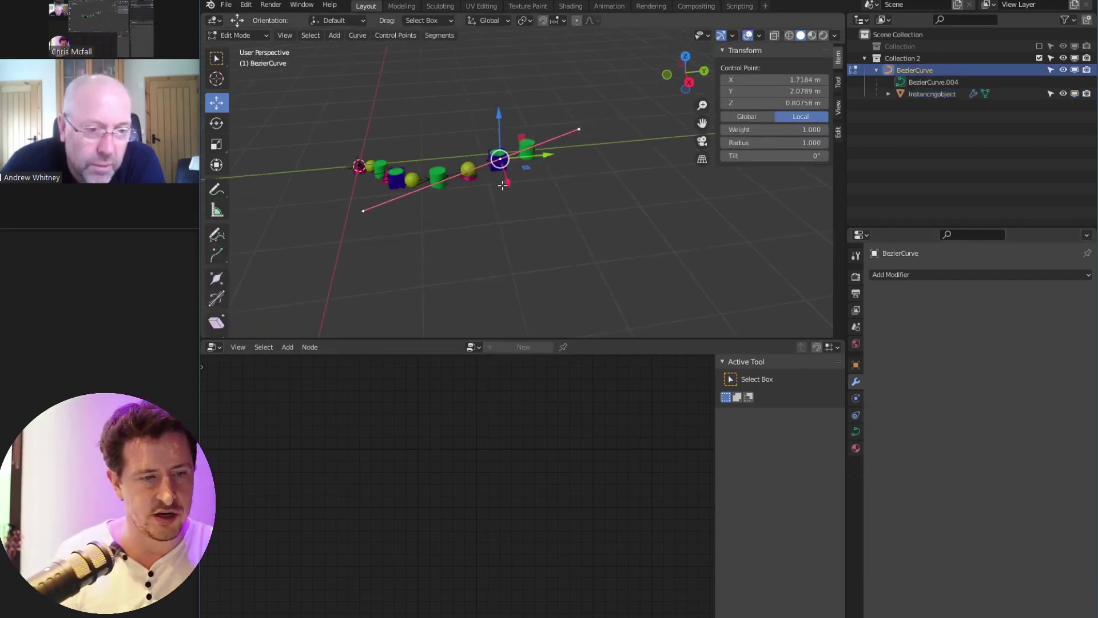
key("g")
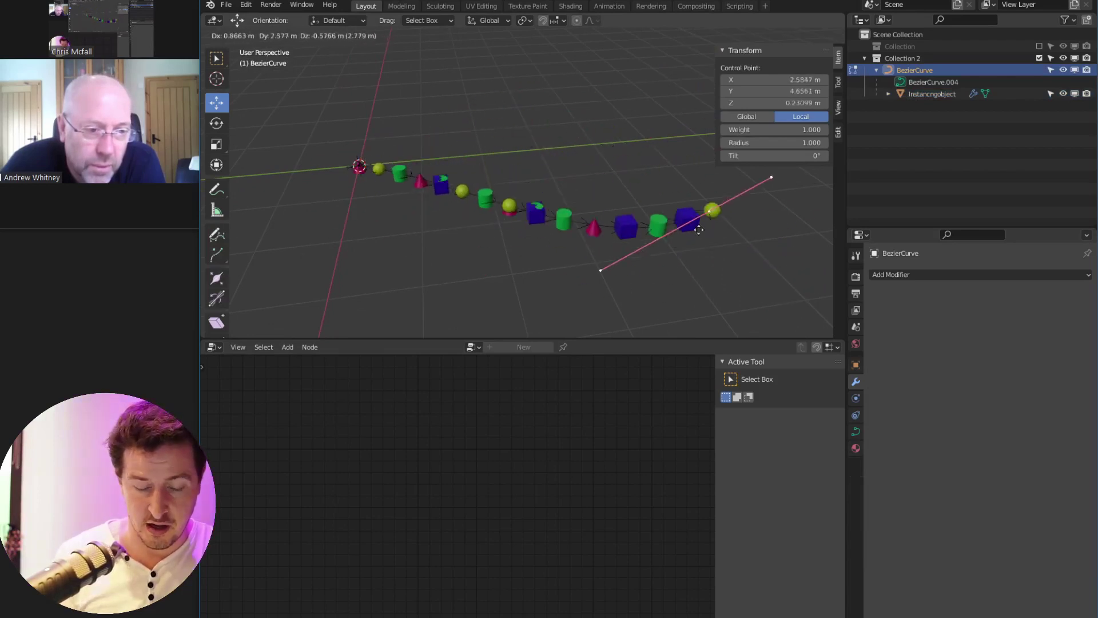
left_click(571, 218)
middle_click_drag(571, 218, 436, 206)
key("Tab")
scroll(499, 204, "up", 5)
key("Tab")
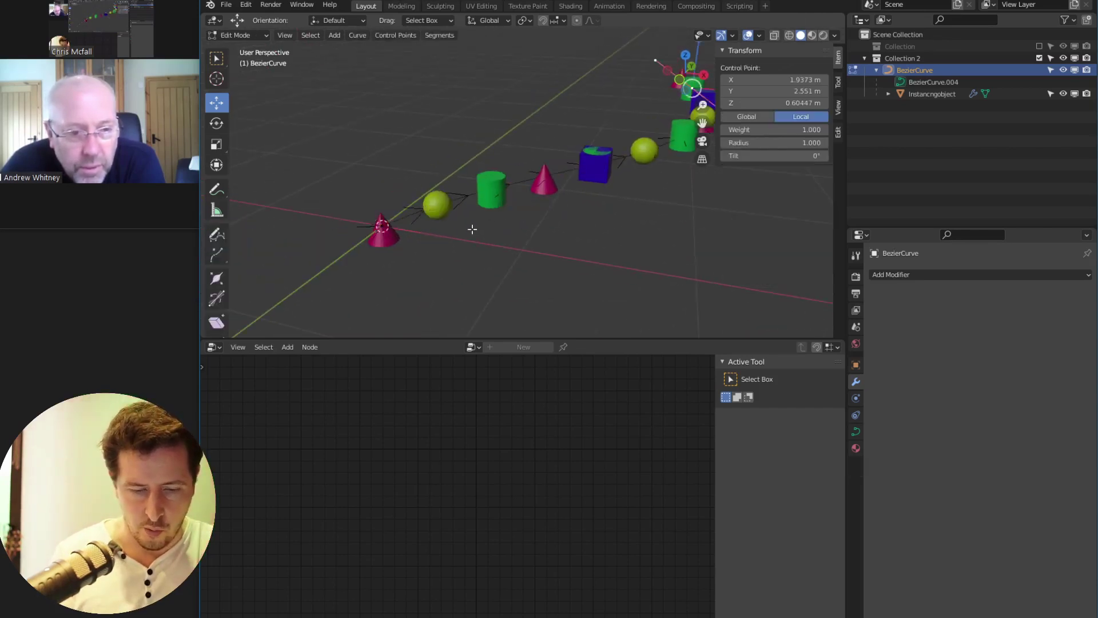
key("Tab")
Collapse the Array modifier of Instancngobject and disable both the Array and Curve modifiers in the viewport
left_click(480, 193)
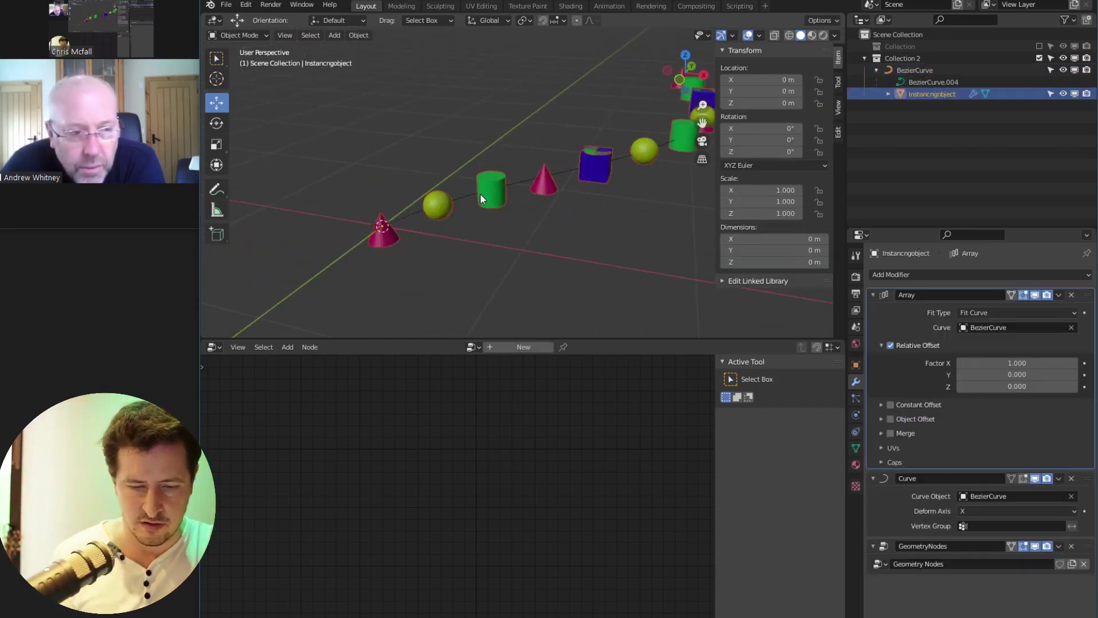
left_click(873, 295)
left_click(1034, 295)
left_click(1036, 311)
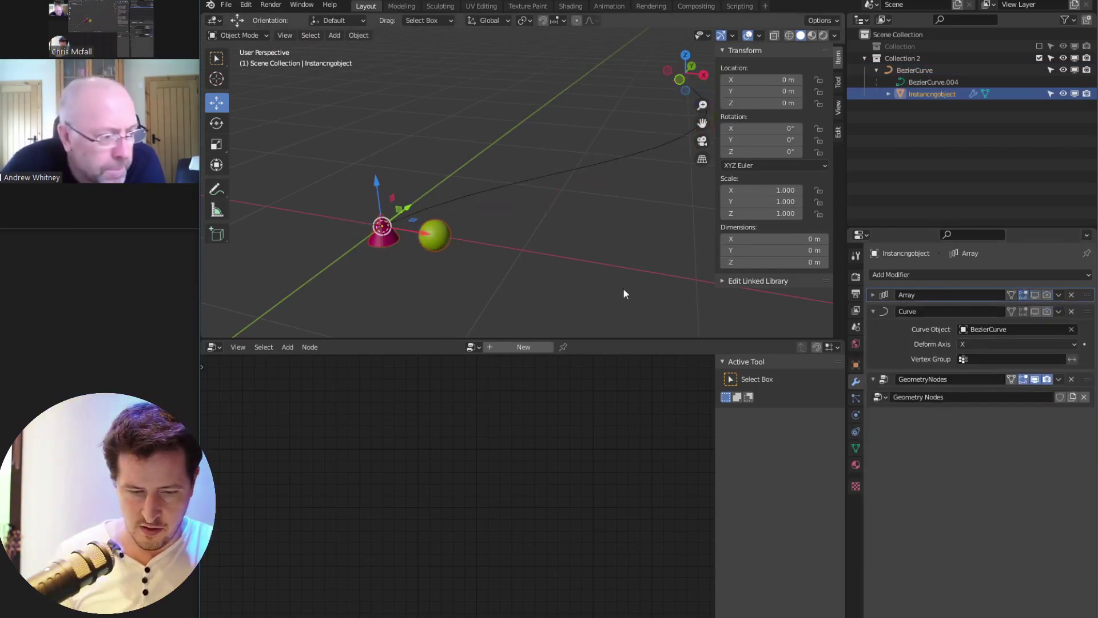
middle_click_drag(459, 252, 408, 227)
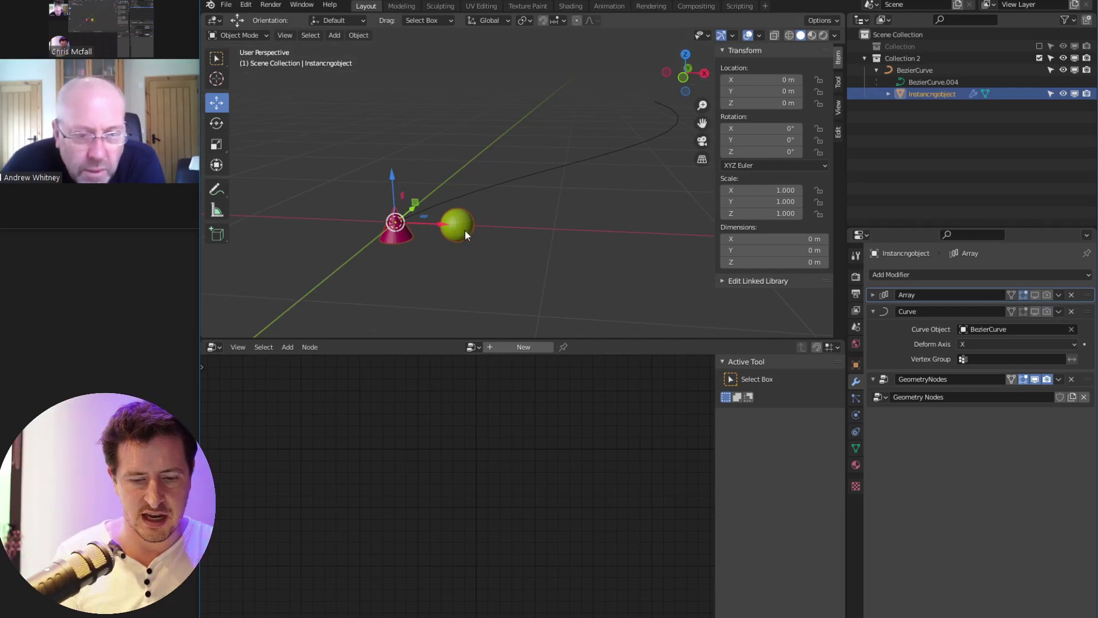
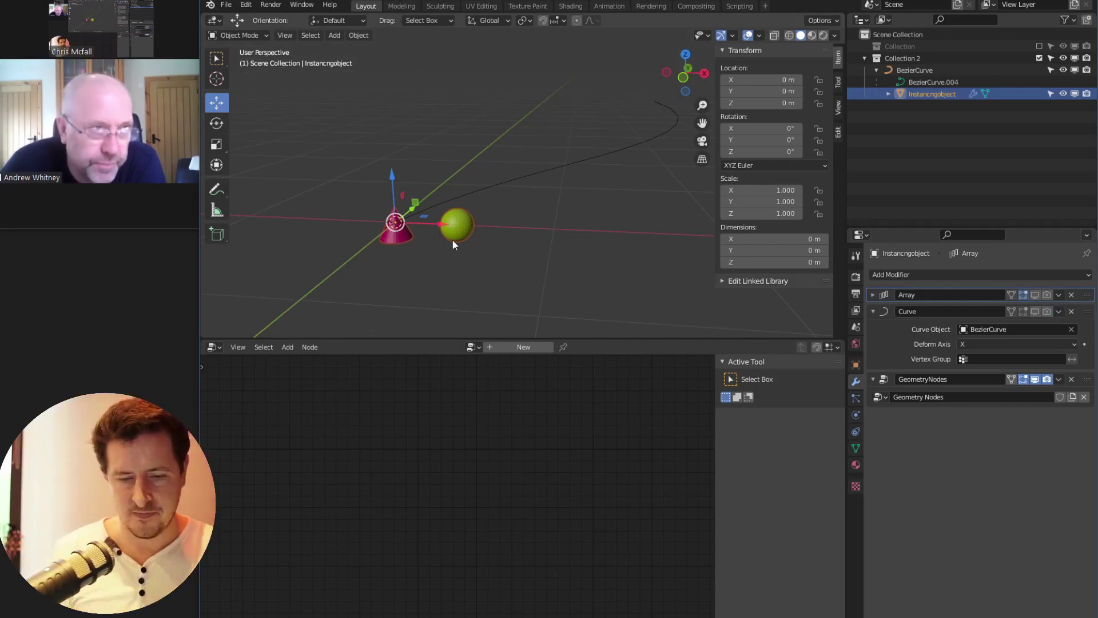
Re-enable the Array modifier for viewport and render, and turn on its Merge option
left_click(1034, 294)
left_click(1047, 294)
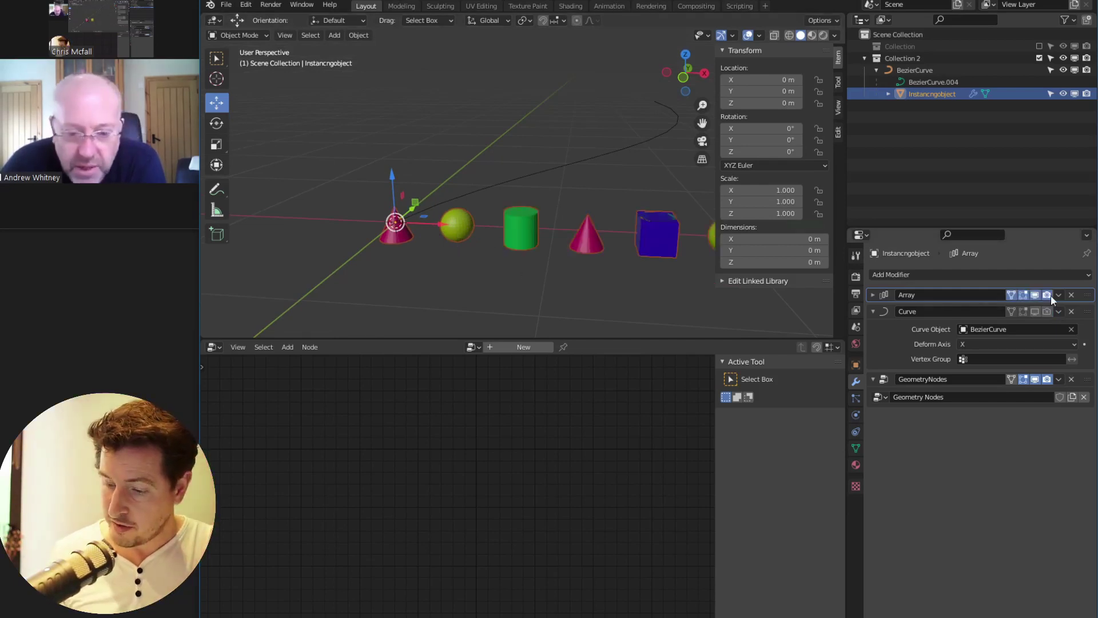
left_click(873, 295)
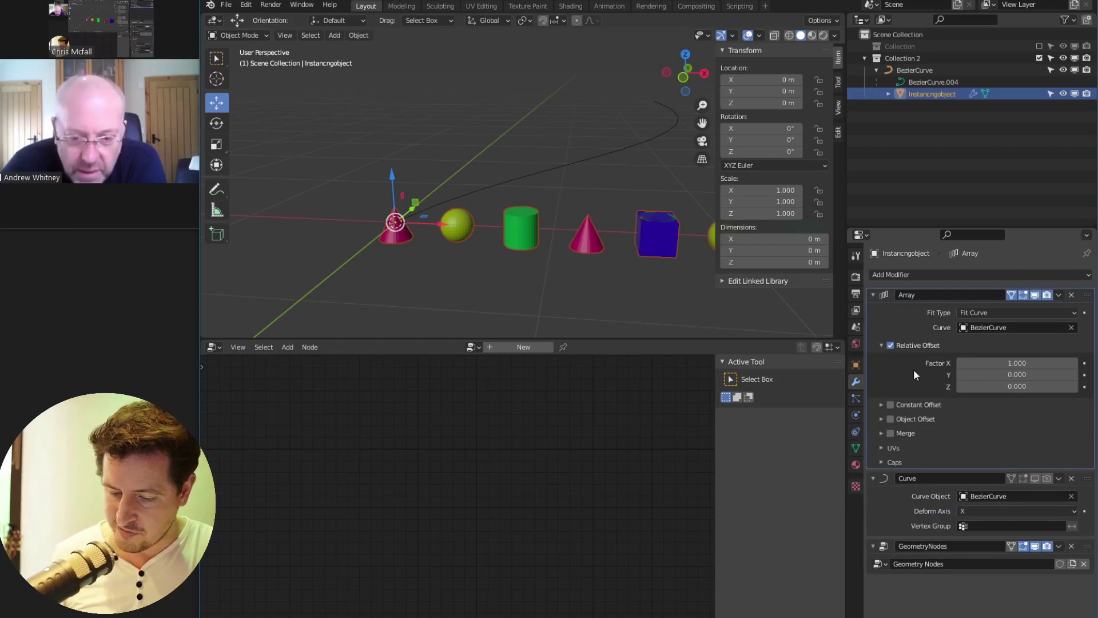
left_click(891, 433)
left_click(881, 433)
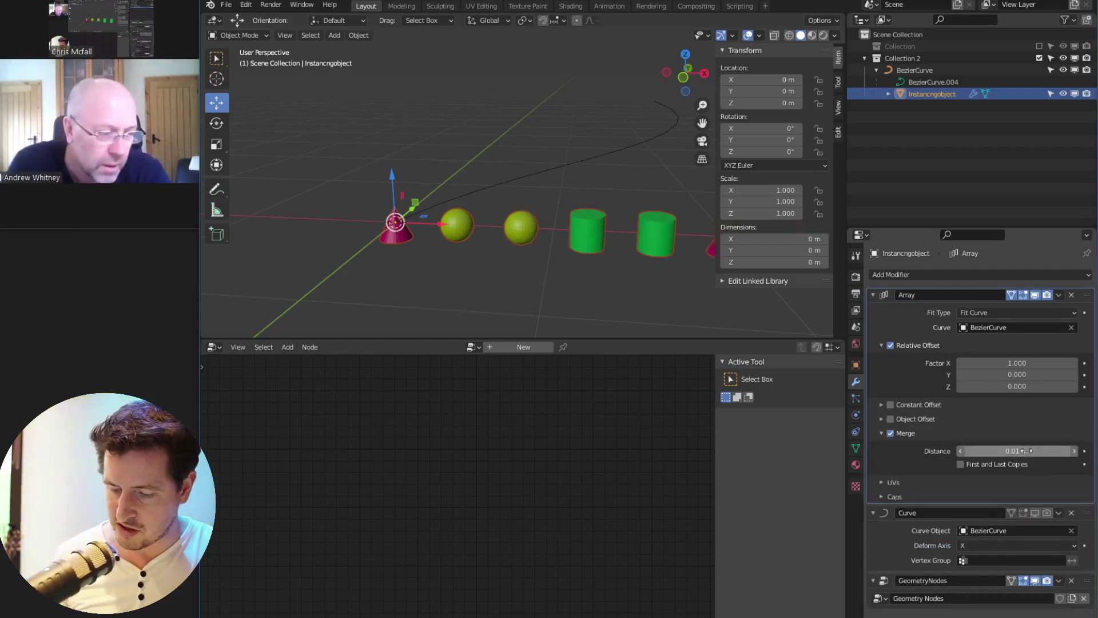
left_click(882, 433)
left_click(881, 433)
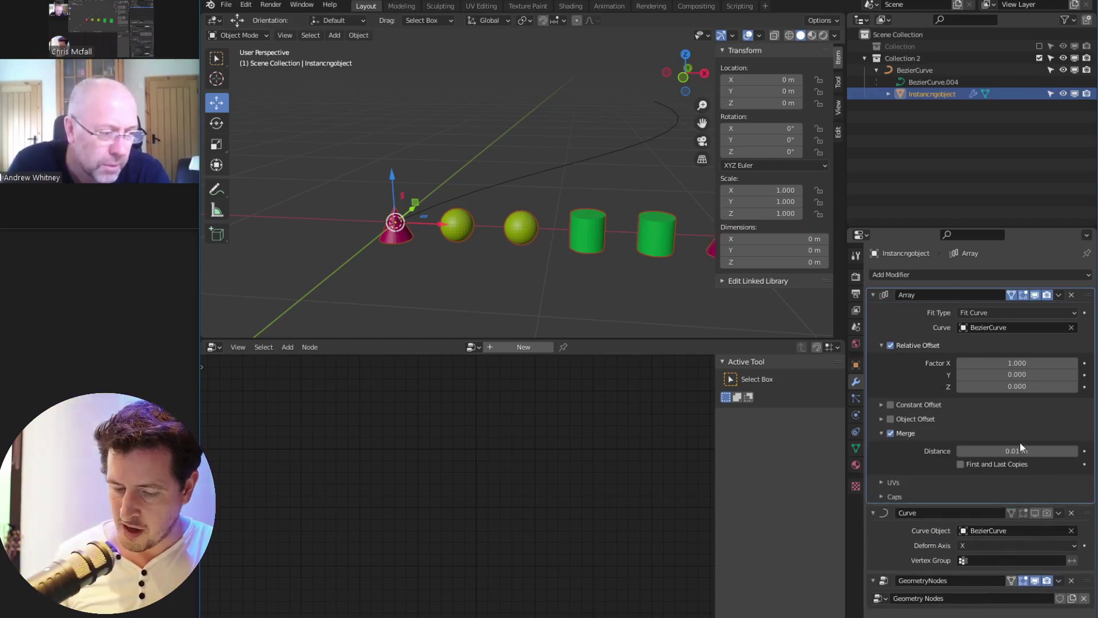
middle_click_drag(560, 232, 609, 267)
Collapse the Array modifier's settings and re-enable the Curve modifier
left_click(873, 294)
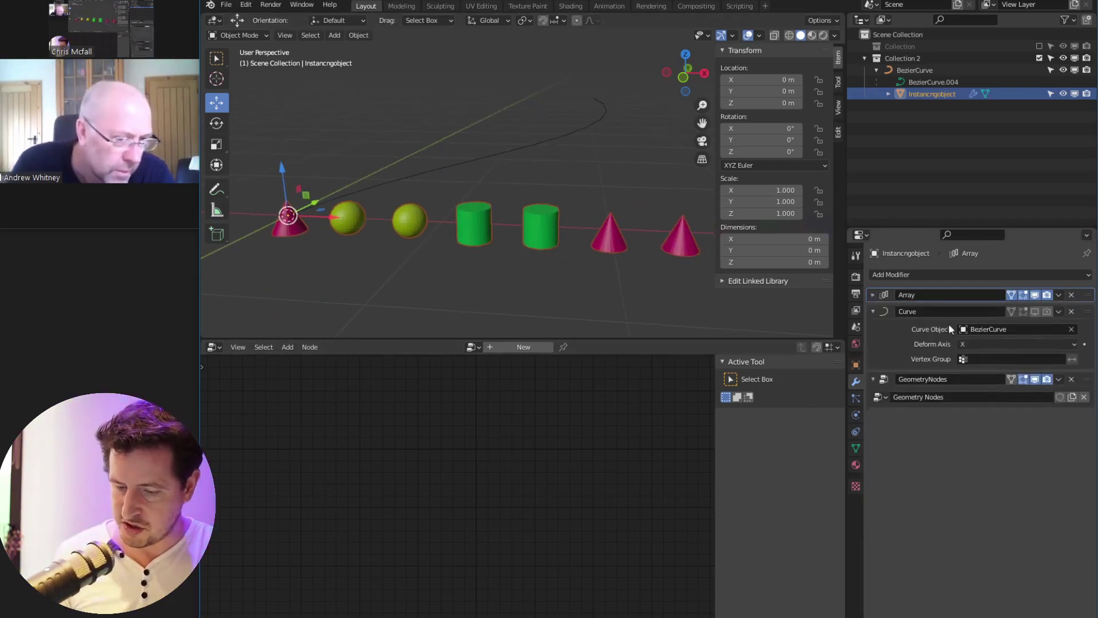
left_click(1035, 311)
middle_click_drag(563, 197, 537, 187)
Stretch BezierCurve by its end control point in Edit Mode and settle it at about Y 2.34, Z 0.27 m
left_click(529, 169)
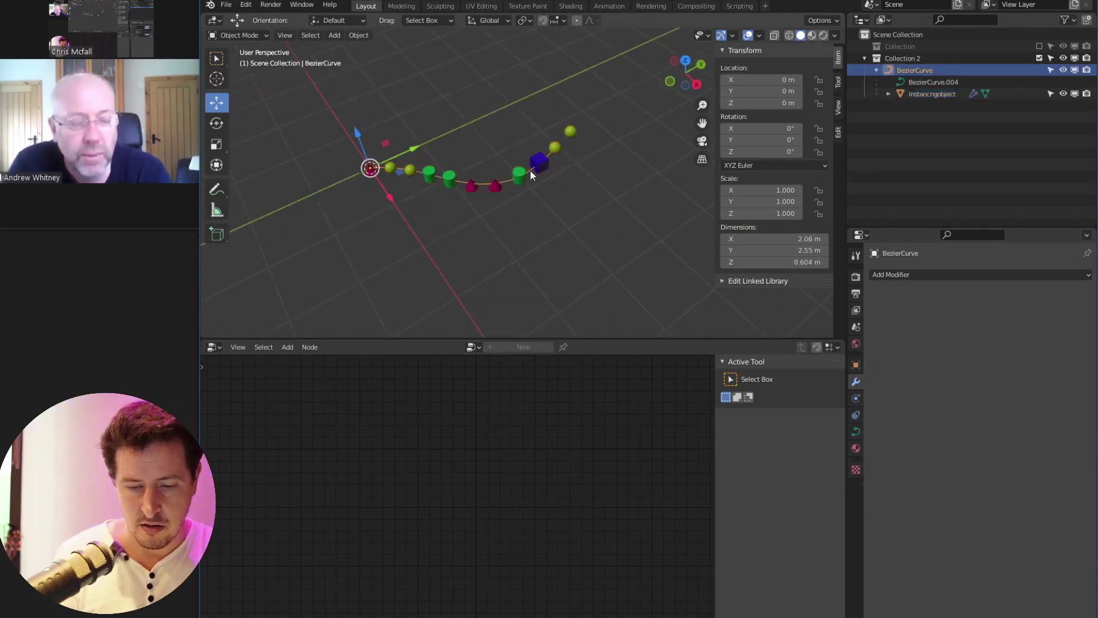
key("Tab")
key("g")
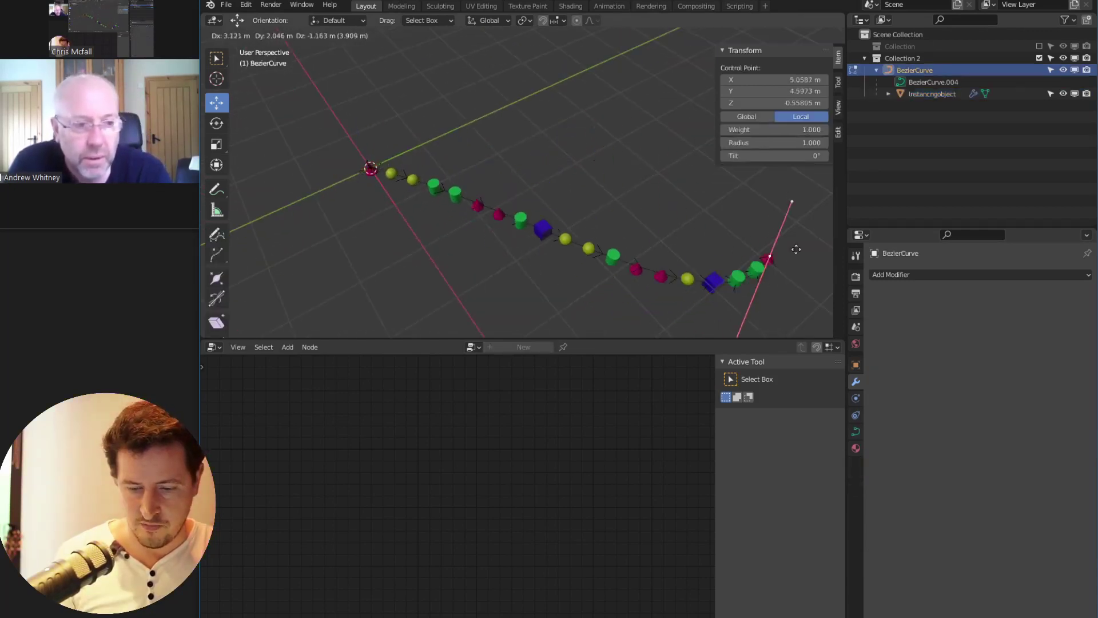
left_click(582, 189)
middle_click_drag(582, 189, 644, 201)
key("Tab")
middle_click_drag(584, 228, 561, 290)
Reselect Instancngobject and make its GeometryNodes modifier active to display the node tree
left_click(574, 146)
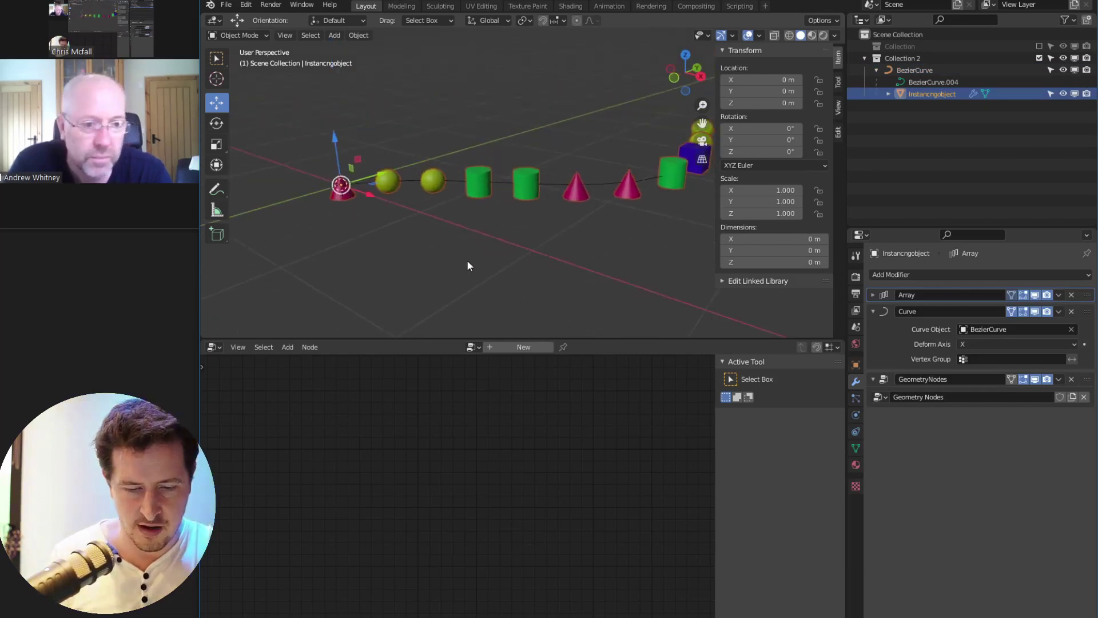
left_click(389, 192)
left_click(389, 194)
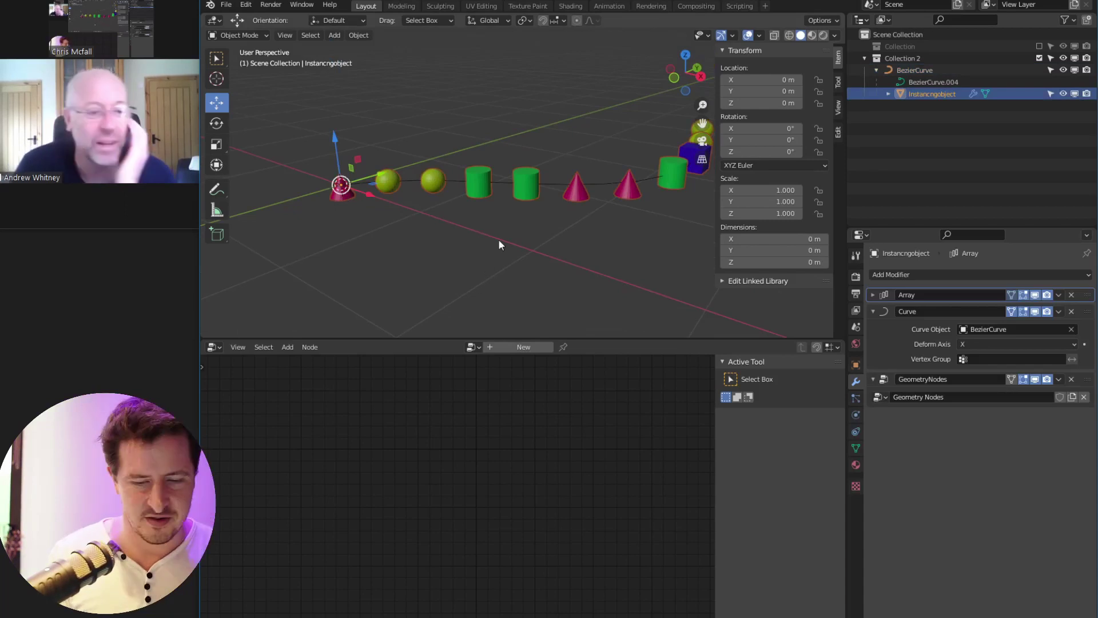
left_click(396, 183)
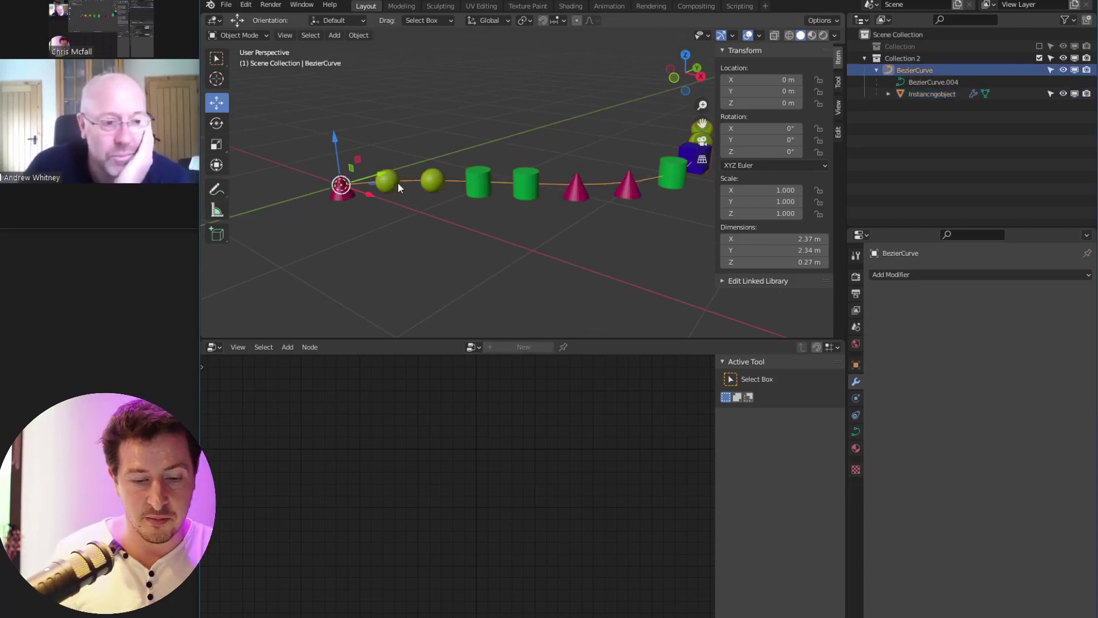
left_click(441, 187)
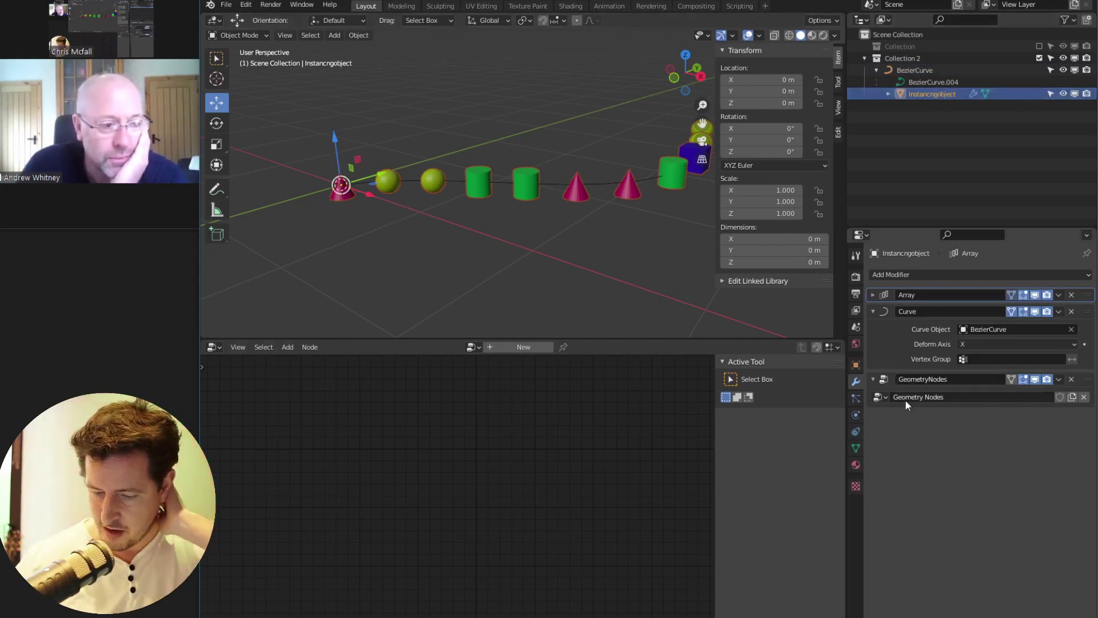
left_click(873, 380)
left_click(881, 381)
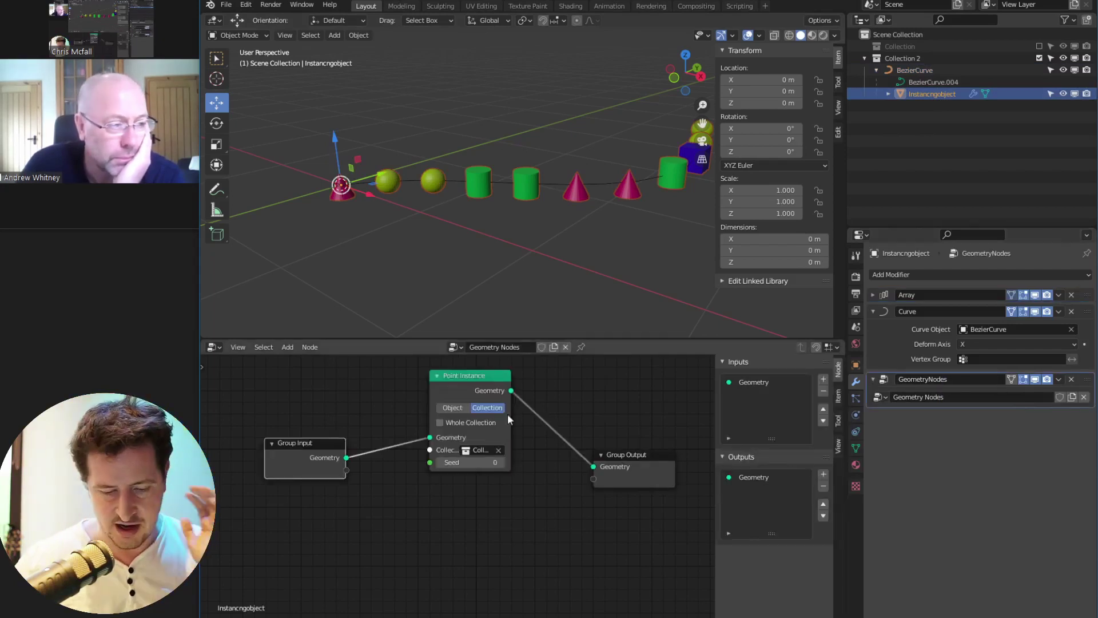
Spread the Group Input, Point Instance and Group Output nodes apart to make room in the node tree
middle_click_drag(577, 436, 529, 410)
middle_click_drag(429, 377, 511, 424)
left_click_drag(509, 415, 452, 424)
left_click_drag(648, 493, 712, 466)
left_click_drag(347, 474, 229, 471)
left_click(266, 461)
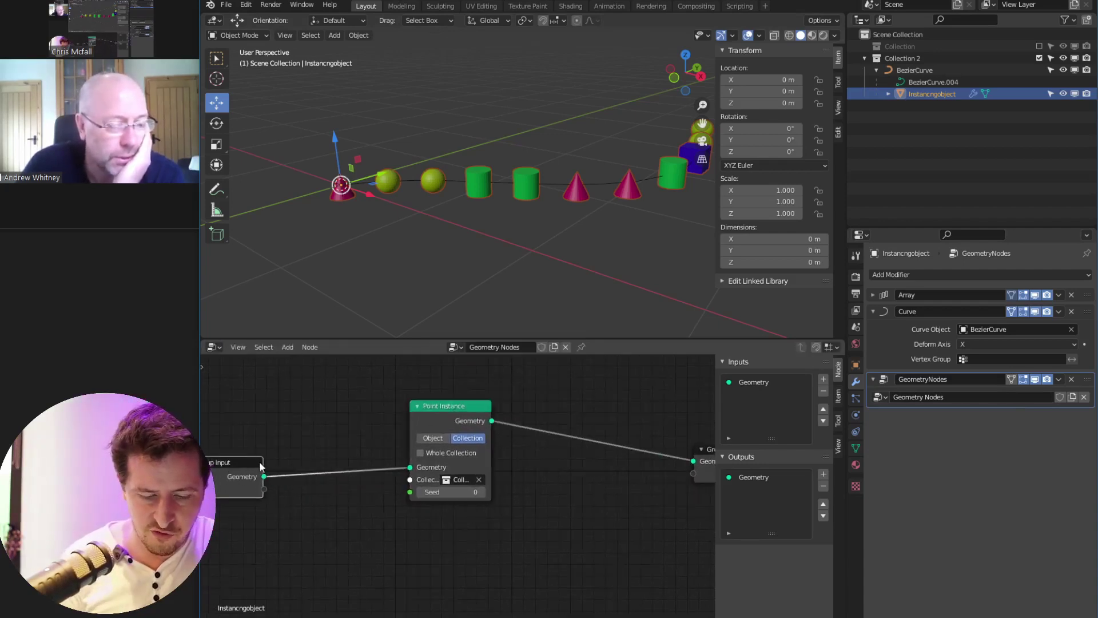
middle_click_drag(474, 433, 544, 408)
left_click_drag(529, 381, 582, 391)
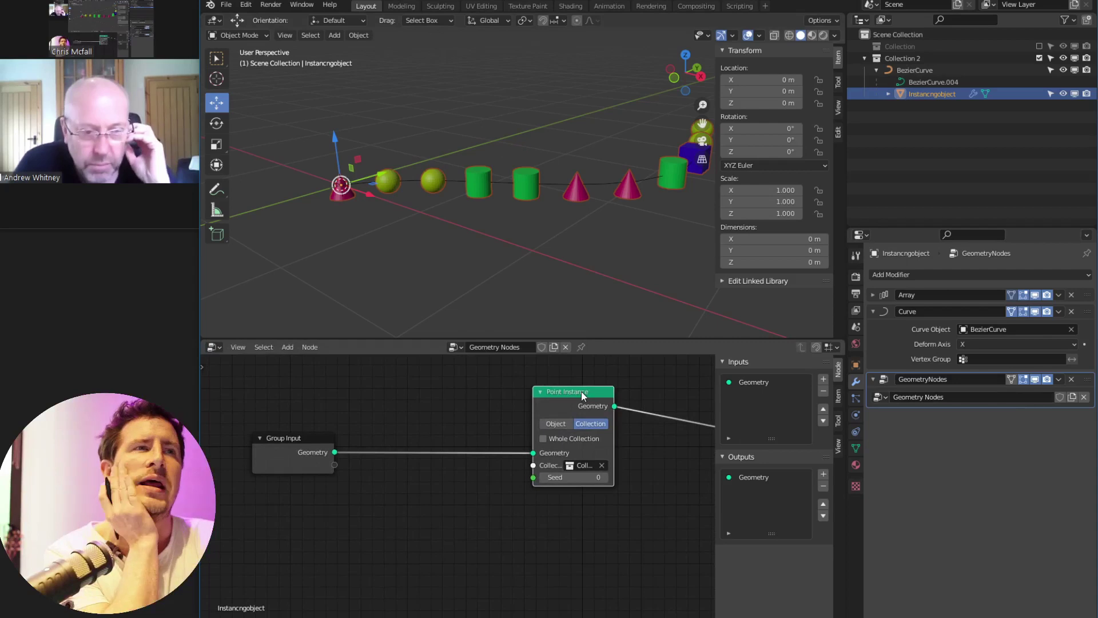
Insert an Attribute Randomize node on the link between Group Input and Point Instance
key("shift+a")
mouse_move(411, 432)
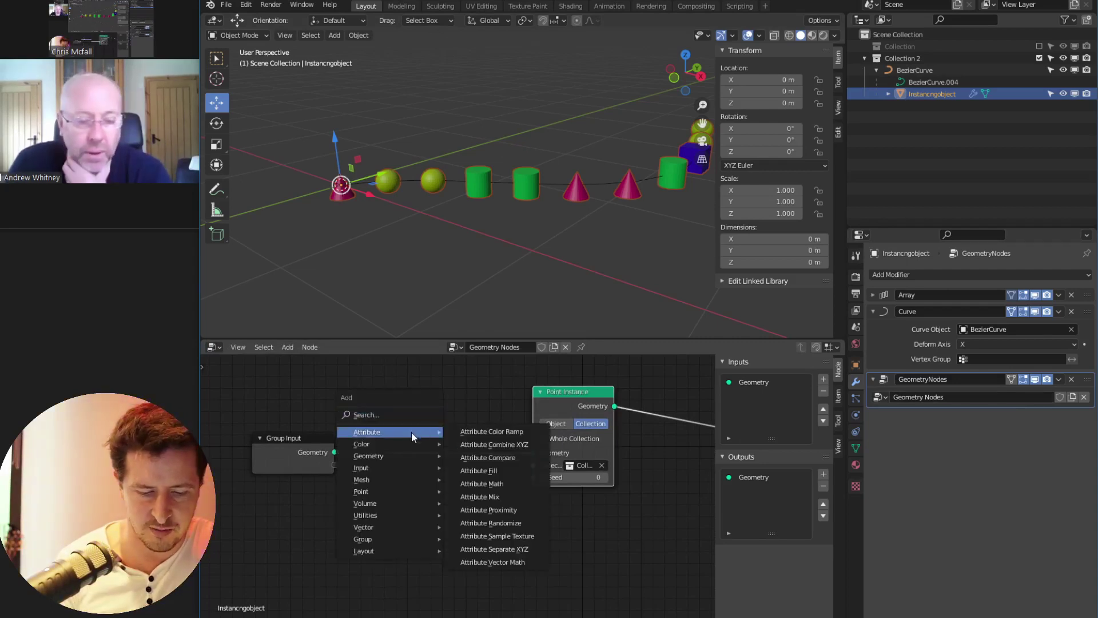
left_click(527, 521)
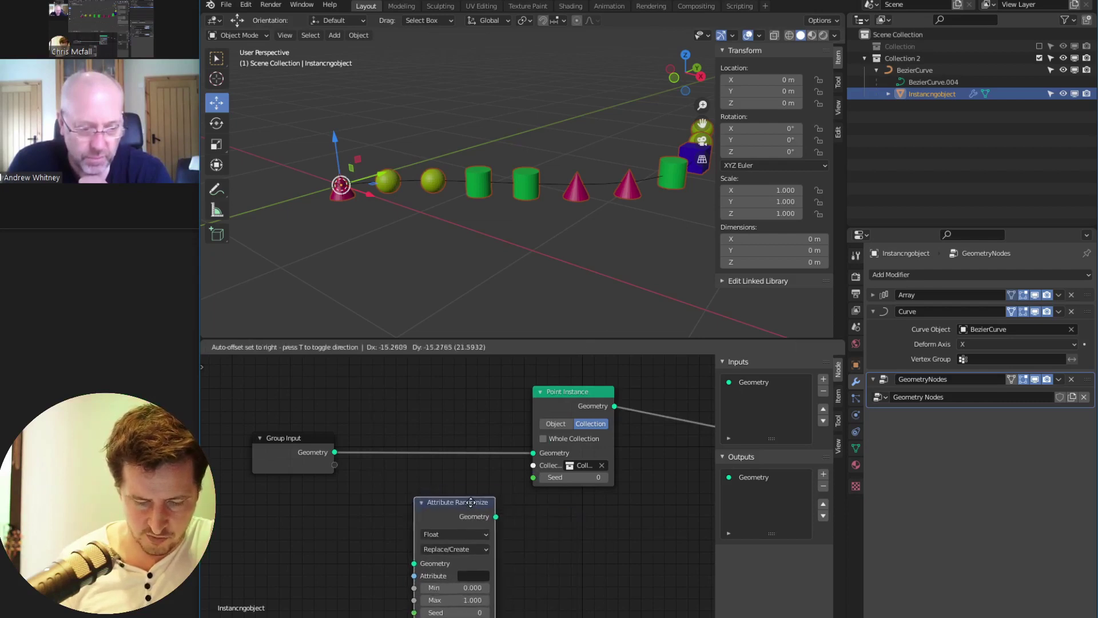
left_click(491, 402)
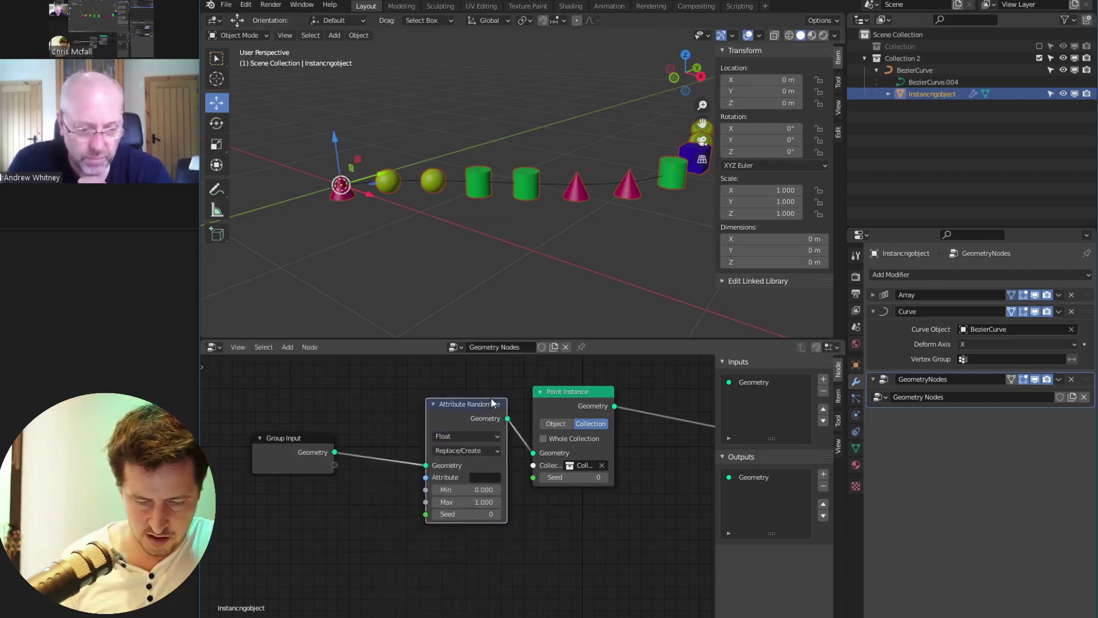
Randomize the scale attribute with a maximum of 2.4 and a seed of 45
left_click(466, 477)
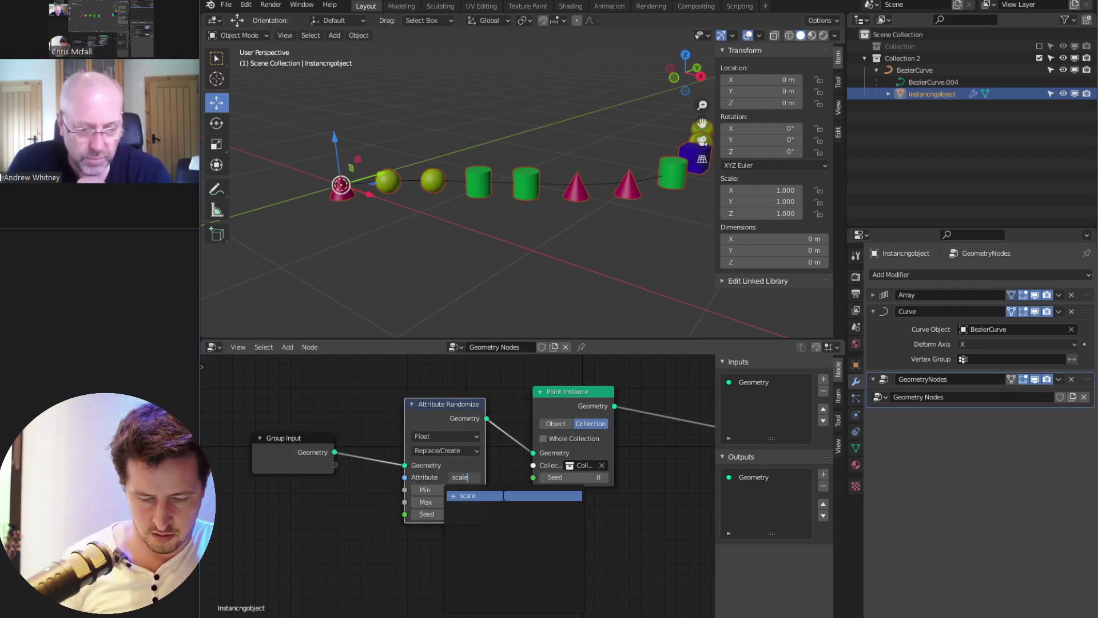
left_click(504, 495)
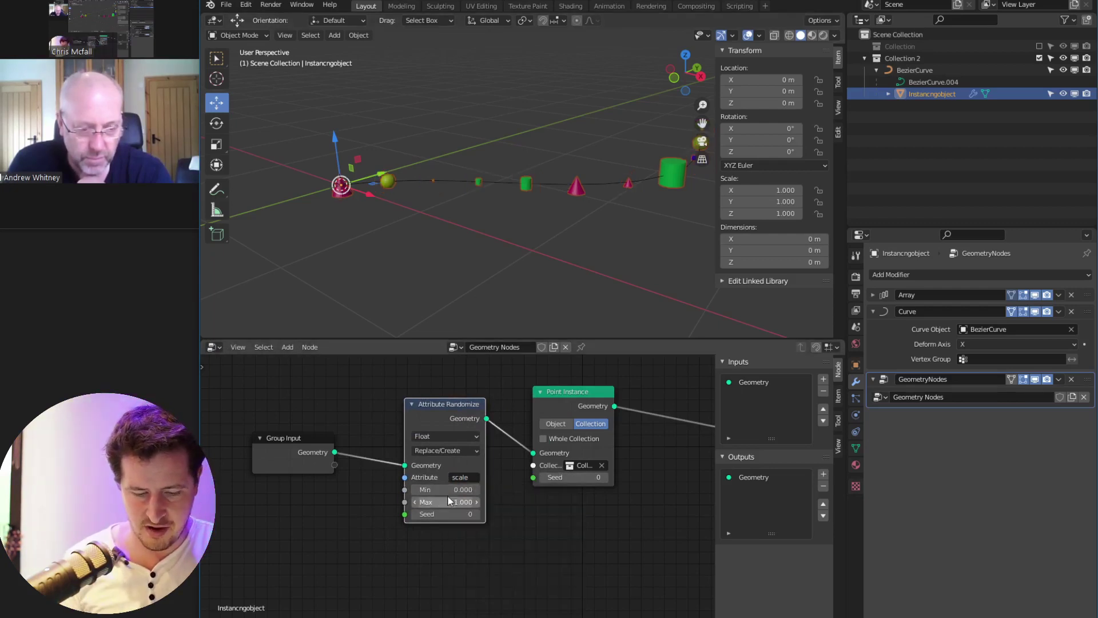
mouse_move(458, 502)
left_mouse_down()
mouse_move(470, 501)
mouse_move(462, 489)
mouse_move(452, 489)
mouse_move(461, 490)
mouse_move(454, 514)
left_mouse_up()
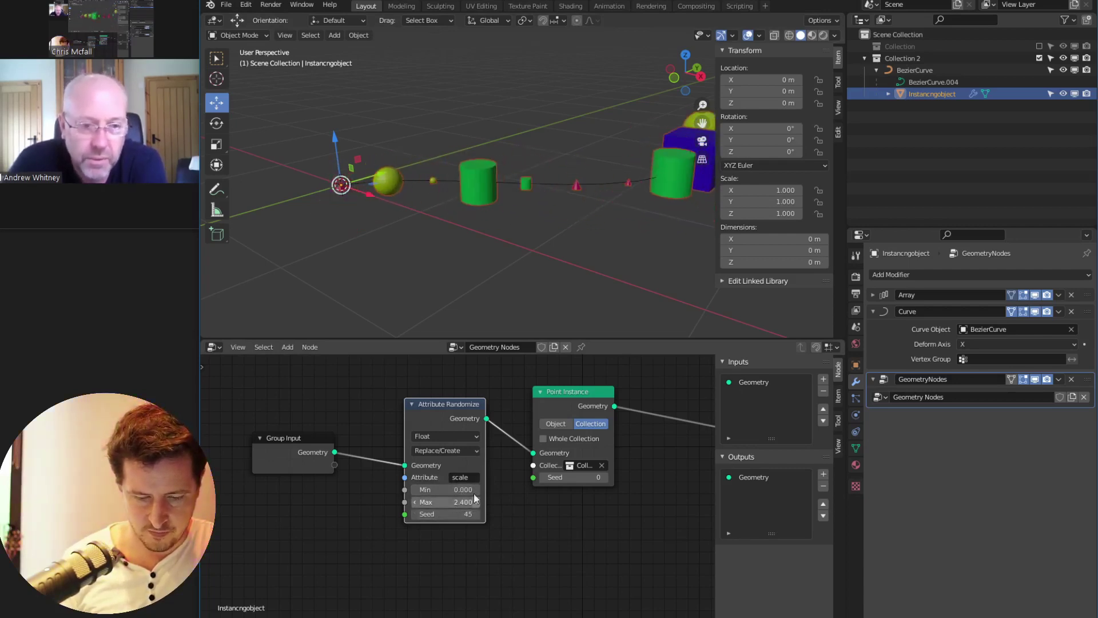
Shift the Group Input and Attribute Randomize nodes away from Point Instance and switch the randomized data type to Vector
left_click(458, 451)
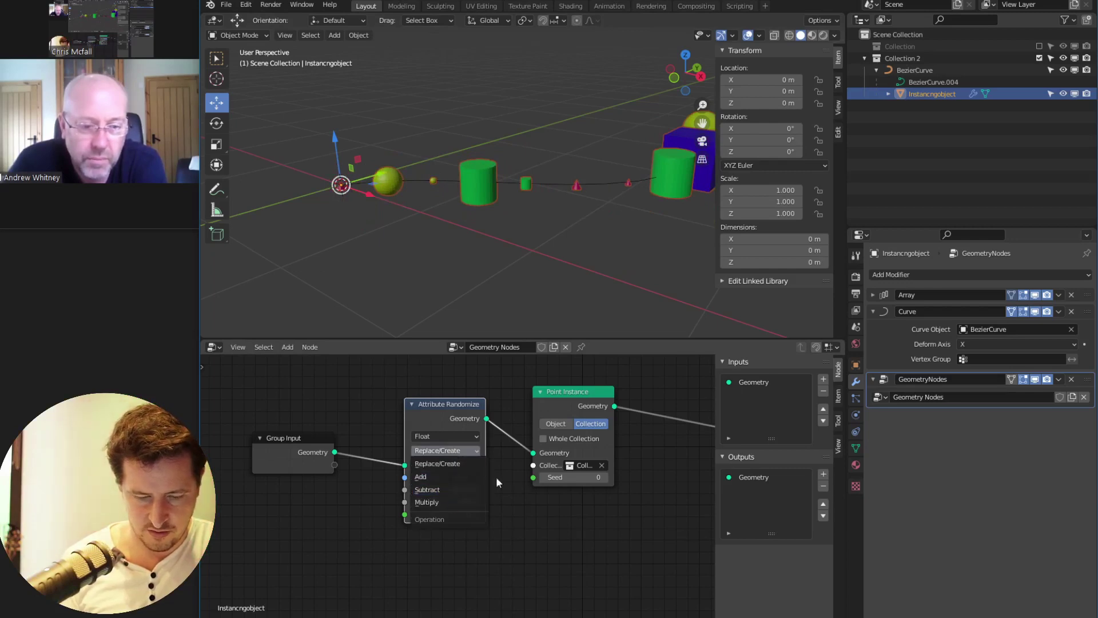
left_click_drag(288, 464, 224, 492)
left_click(455, 436)
left_click_drag(432, 403, 352, 409)
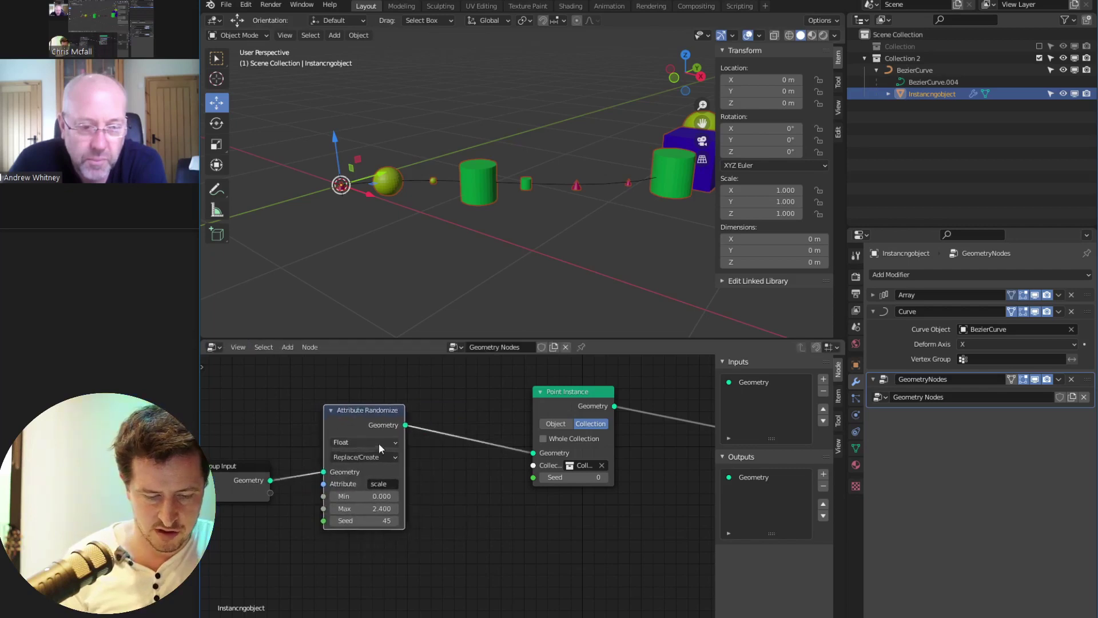
left_click(380, 442)
left_click(379, 481)
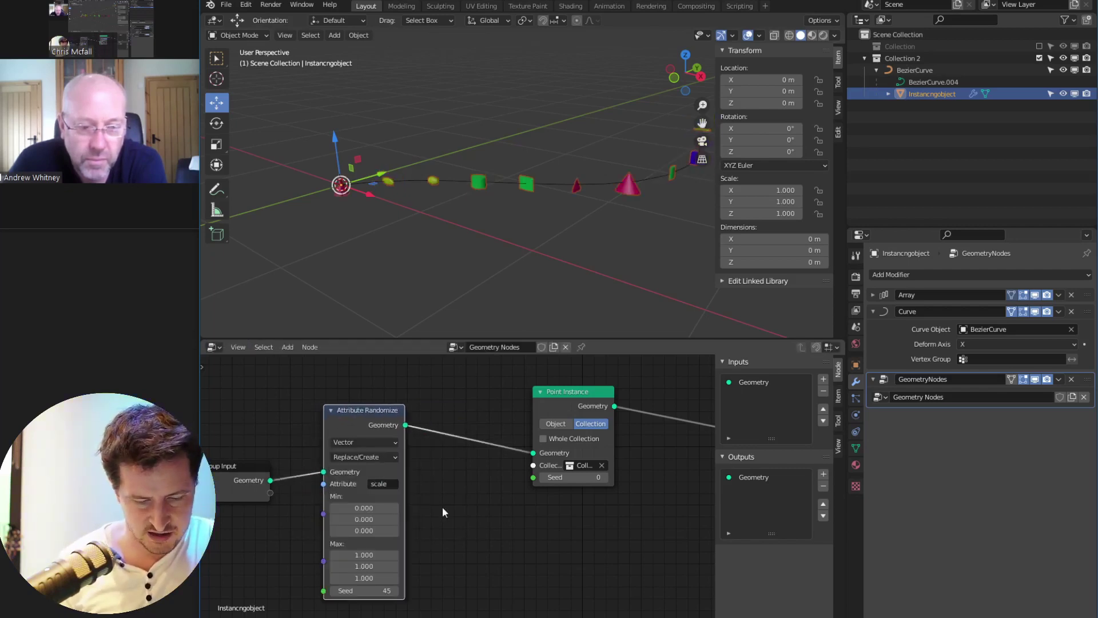
Set the scale randomization's first Min component to 0.9 and its first Max component to 1
middle_click_drag(441, 506, 444, 465)
mouse_move(426, 484)
left_mouse_down()
mouse_move(445, 486)
mouse_move(428, 486)
left_mouse_up()
left_click_drag(427, 473, 440, 473)
left_click_drag(425, 520, 418, 519)
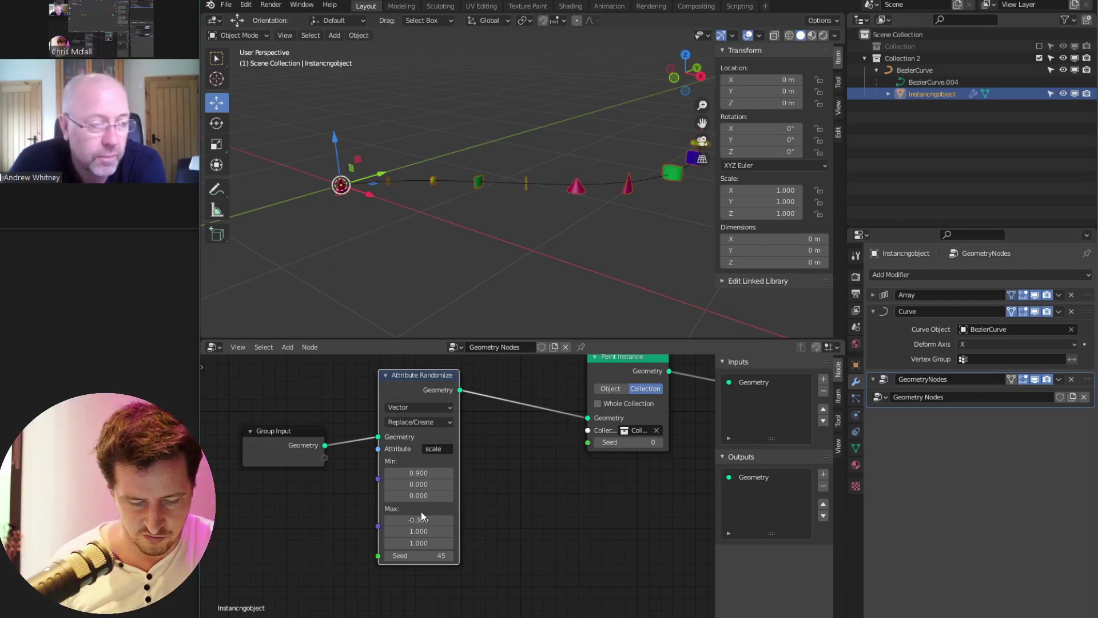
scroll(476, 497, "up", 2)
scroll(530, 520, "down", 2)
left_click_drag(450, 525, 452, 524)
double_click(454, 525)
type("1")
key("Return")
left_click(516, 489)
Duplicate the Attribute Randomize node, insert the copy before Point Instance, and set its attribute to rotation
left_click(439, 407)
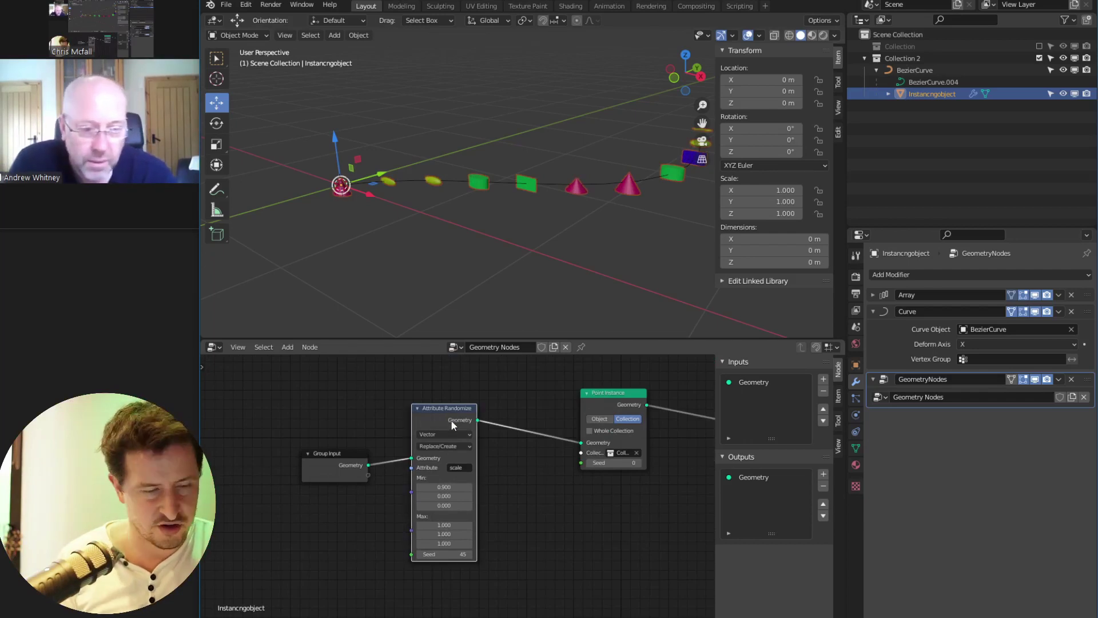
key("shift+d")
left_click(555, 415)
left_click(559, 463)
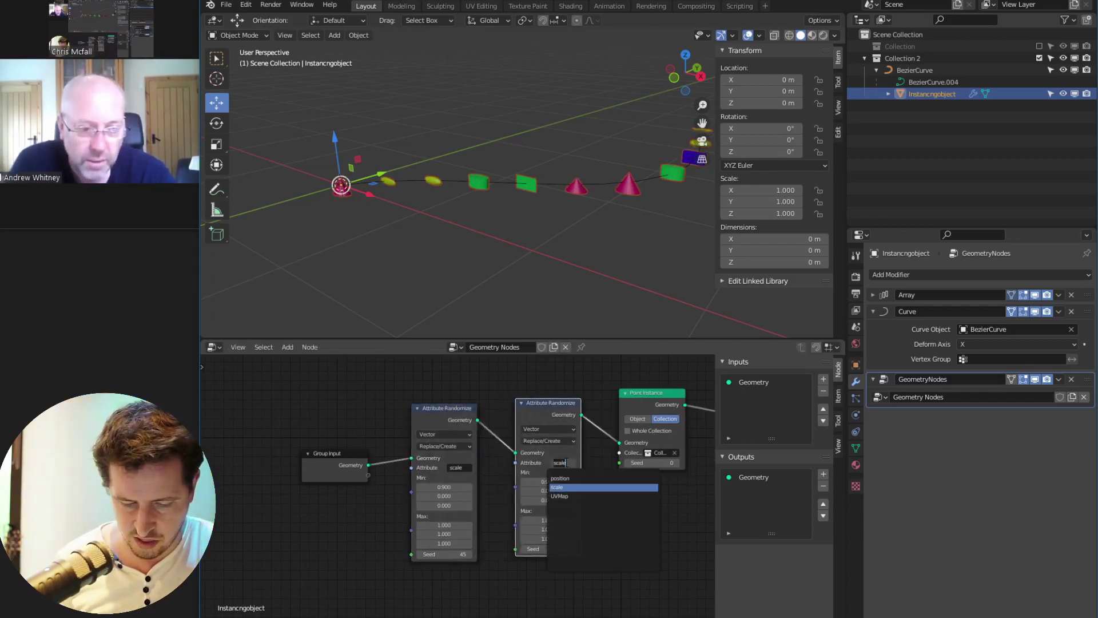
type("rot")
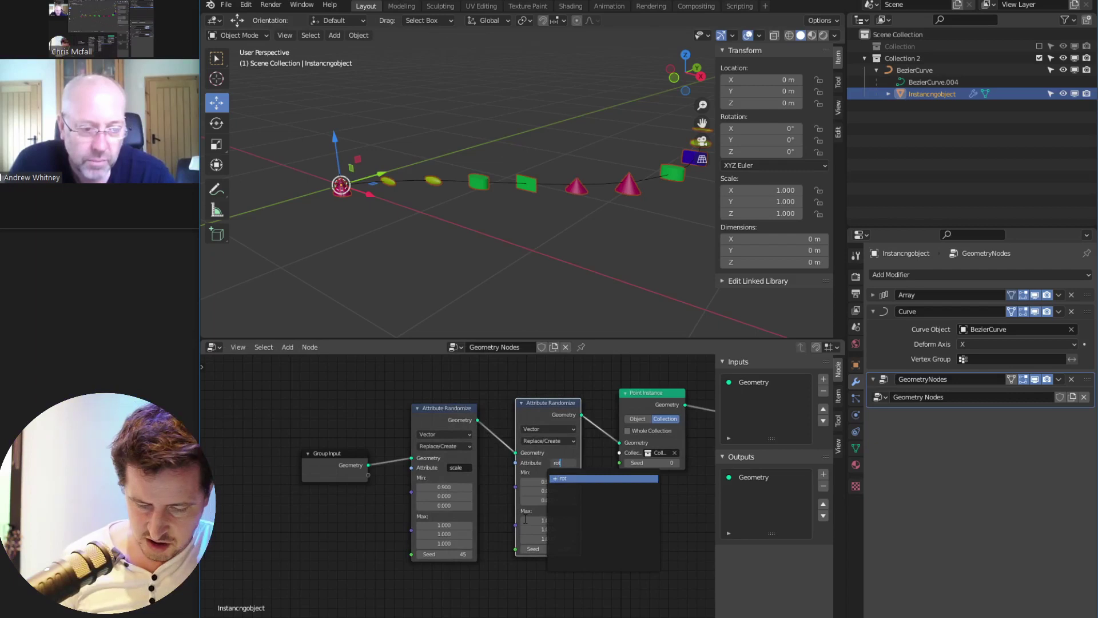
left_click(631, 478)
left_click(571, 461)
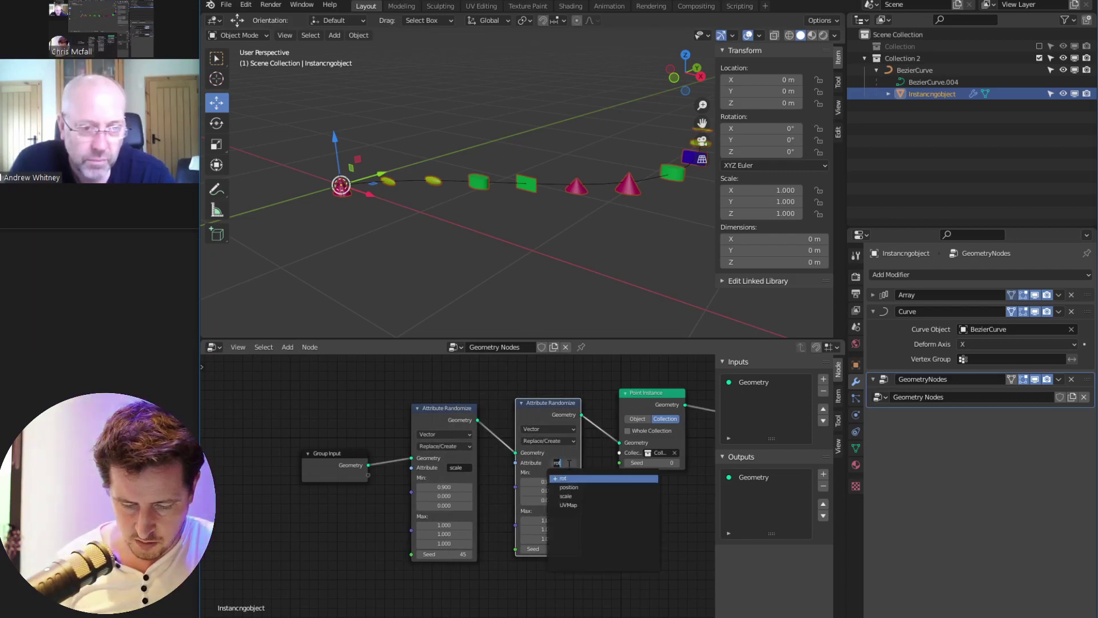
left_click(572, 477)
left_click(568, 462)
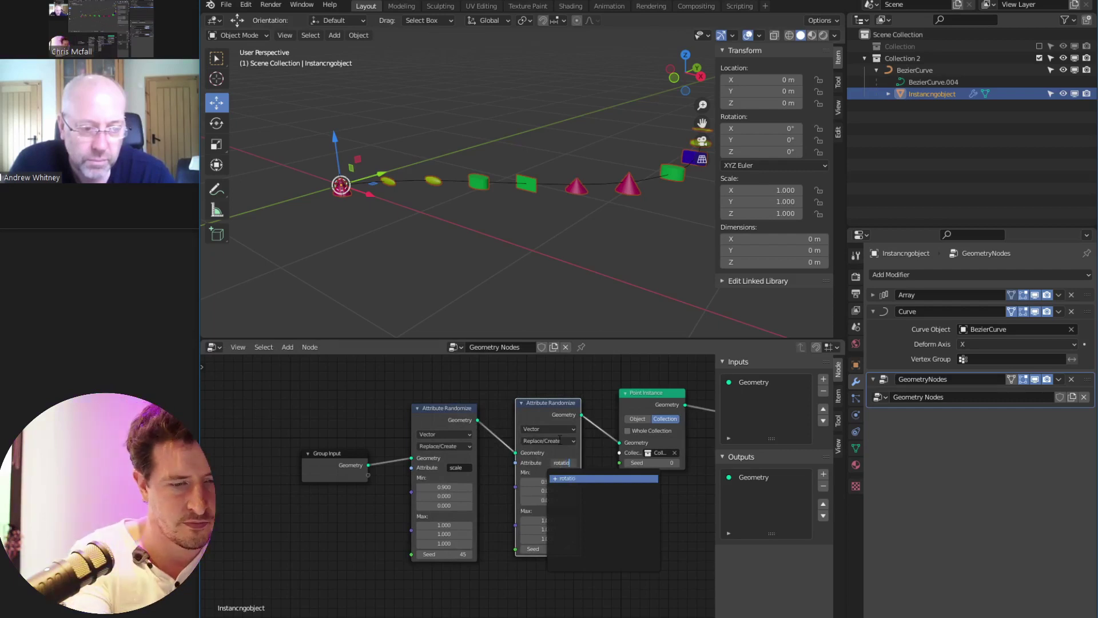
key("Return")
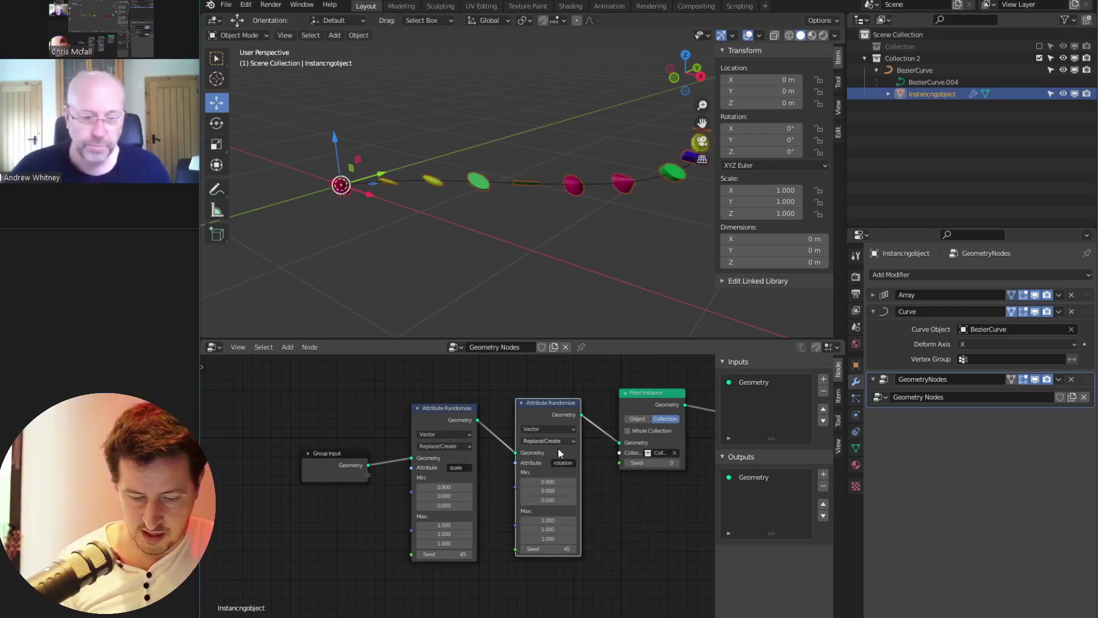
Switch the scale Attribute Randomize node's data type back to Float
key("BackSpace")
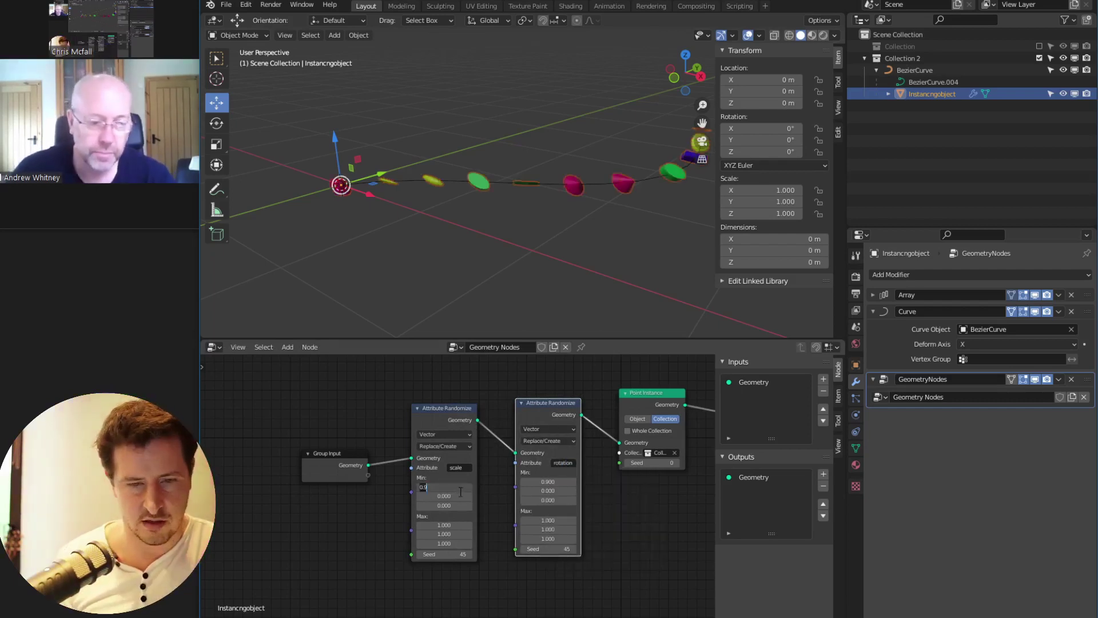
left_click(445, 434)
left_click(432, 445)
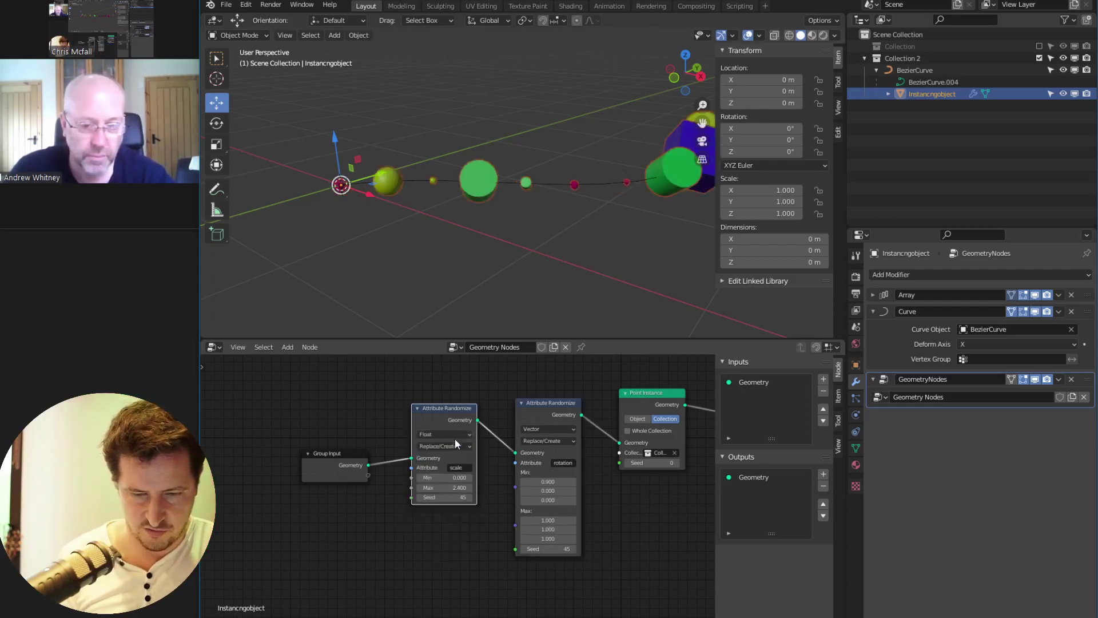
Set the rotation randomization to Min 0 and Max 3.3, 5.7 and 9, and move Point Instance farther along
scroll(550, 255, "down", 2)
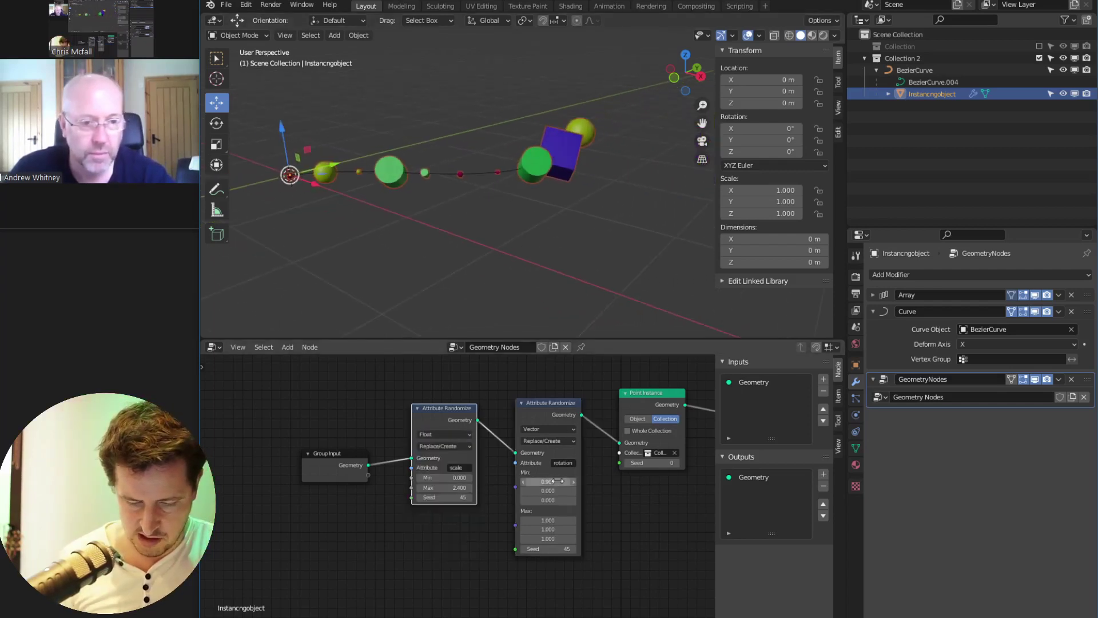
key("Return")
left_click_drag(566, 521, 607, 530)
scroll(601, 500, "down", 3)
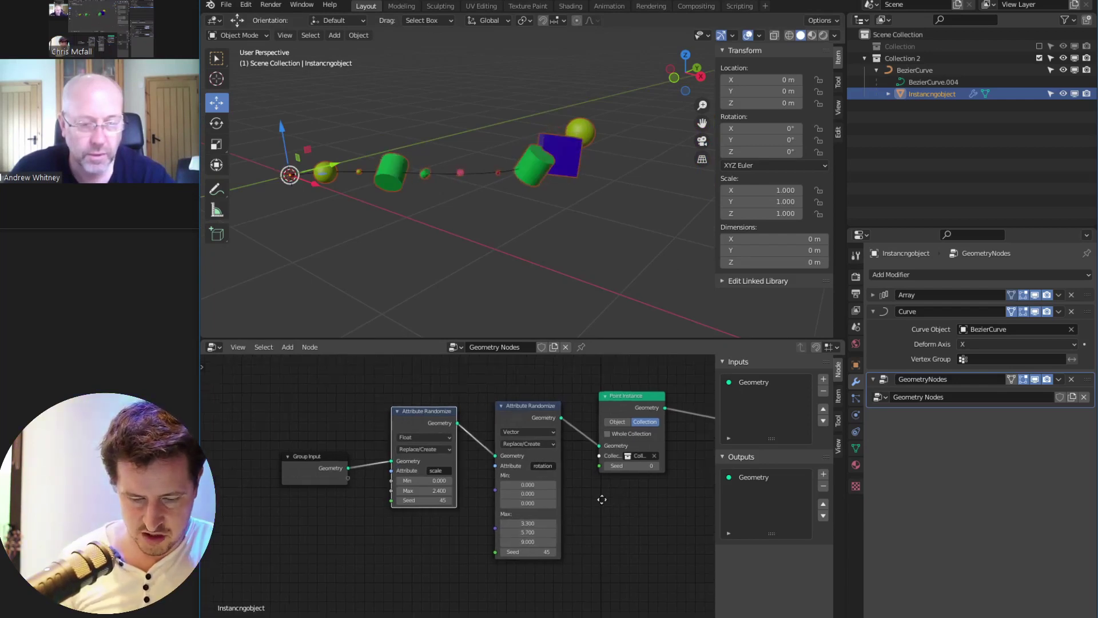
left_click_drag(580, 427, 617, 414)
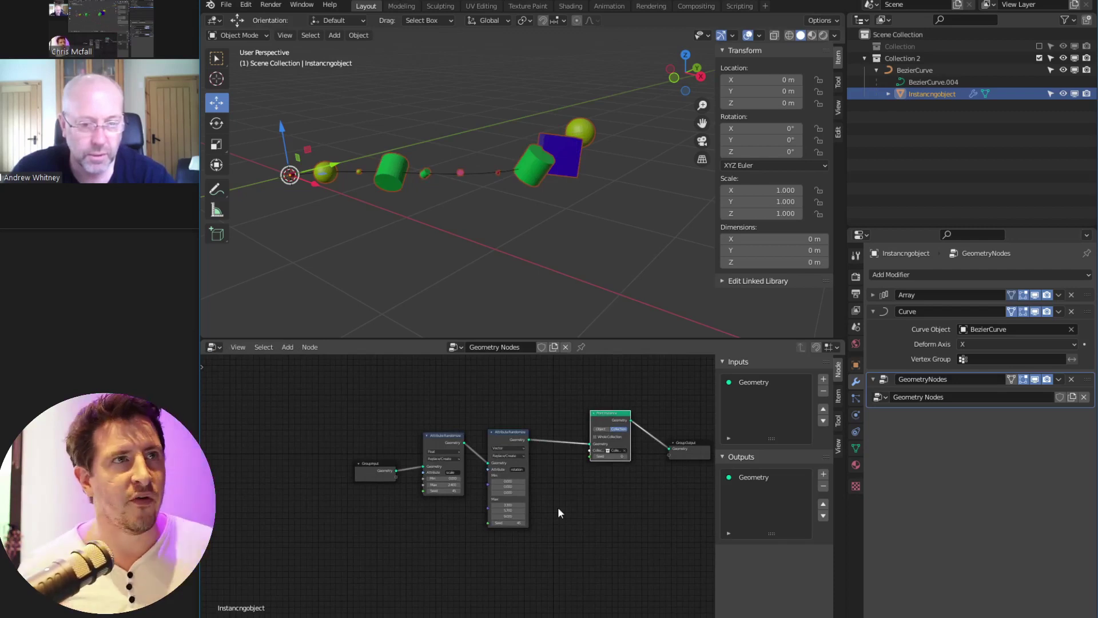
Select BezierCurve and stretch its end control point outward along the Y axis in Edit Mode
middle_click_drag(600, 178, 475, 203)
left_click(475, 202)
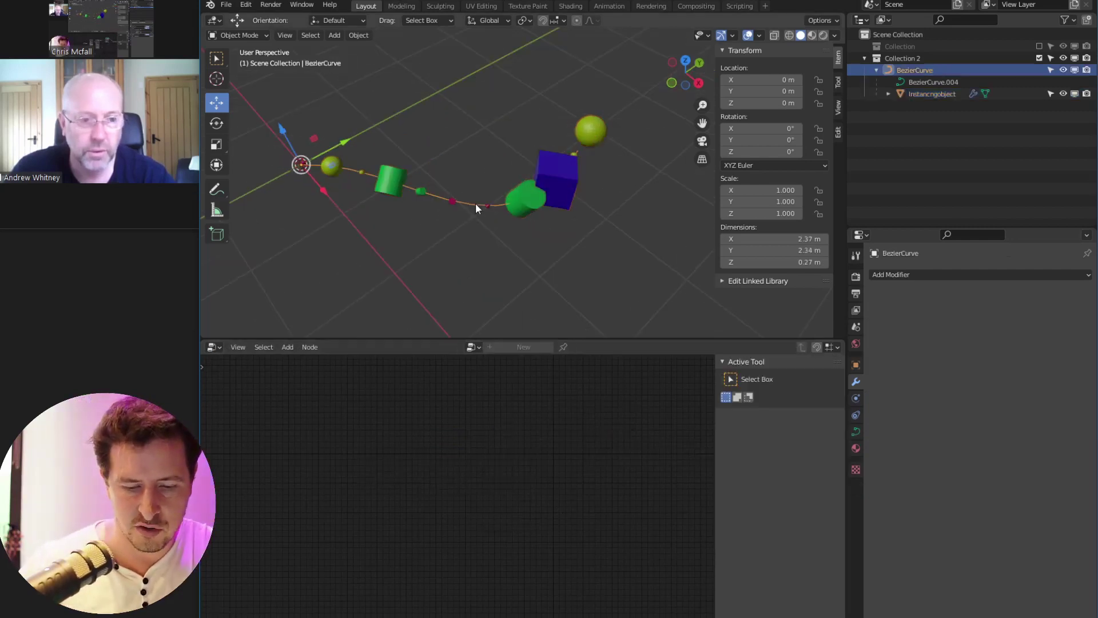
key("Tab")
middle_click_drag(578, 147, 629, 183)
key("g")
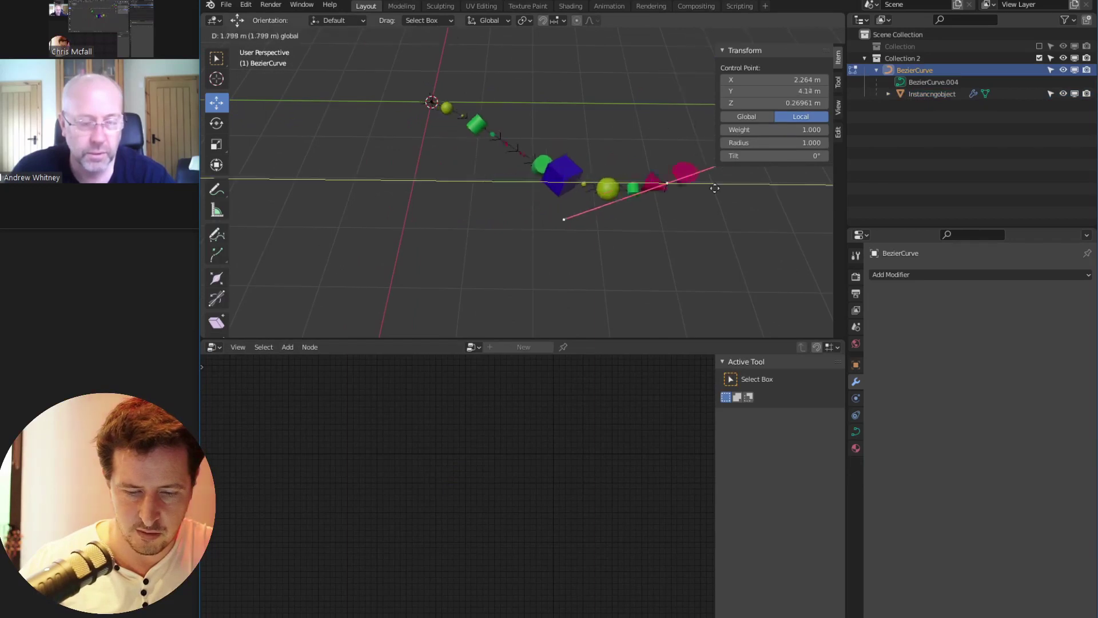
left_click(508, 221)
Bend the curve by moving its end point's handle to about X 1.22, Y 0.56, Z -3.56 m, and return to Object Mode
left_click(499, 219)
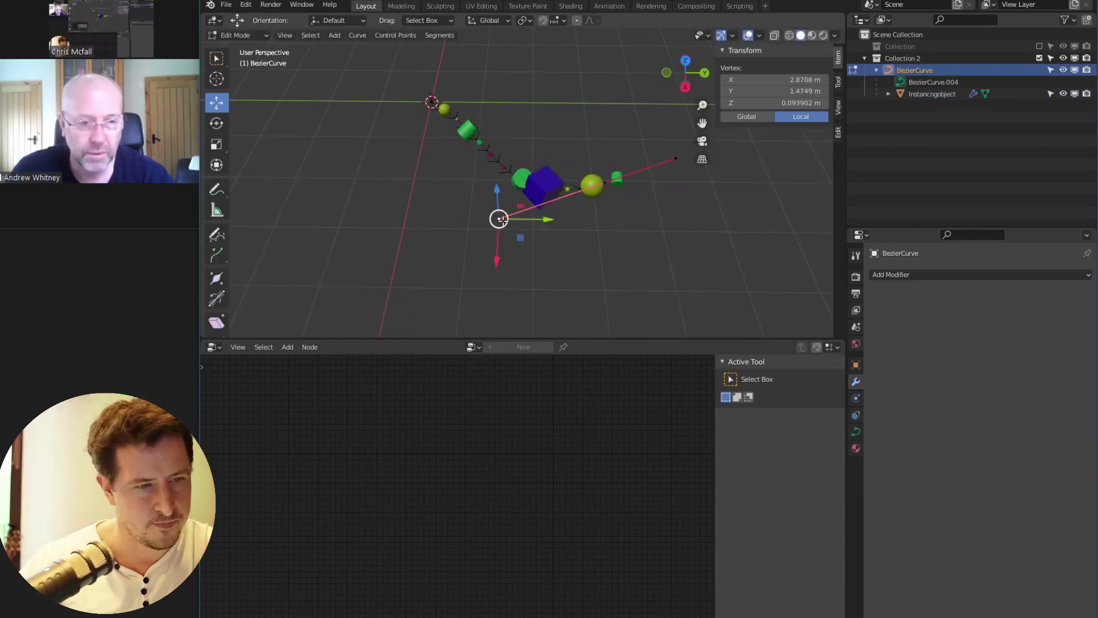
key("g")
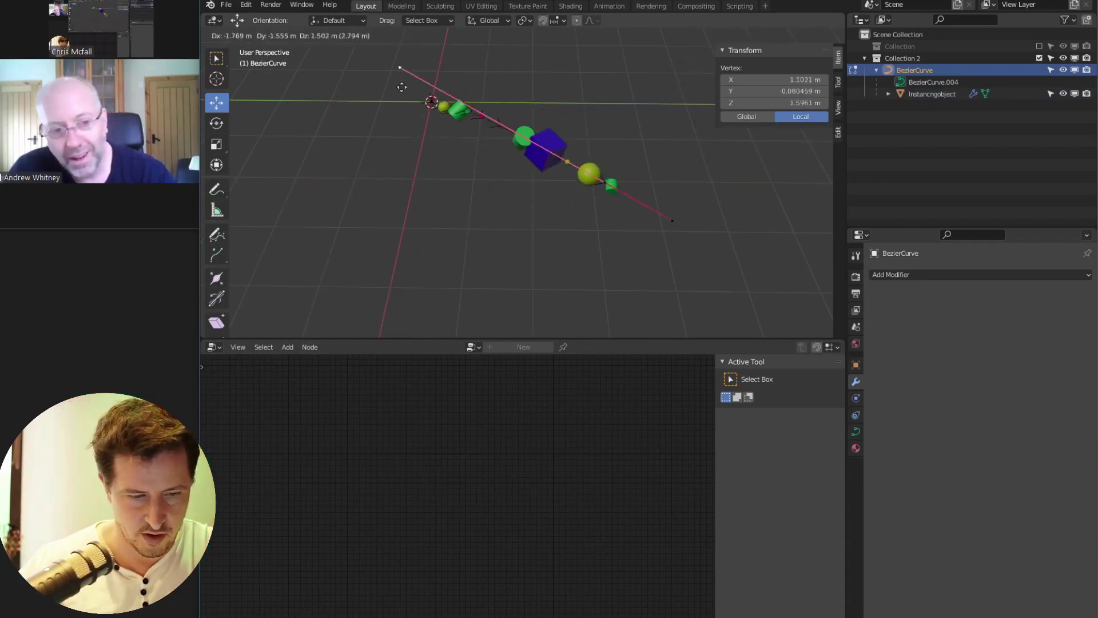
left_click(402, 87)
middle_click_drag(402, 87, 475, 58)
key("g")
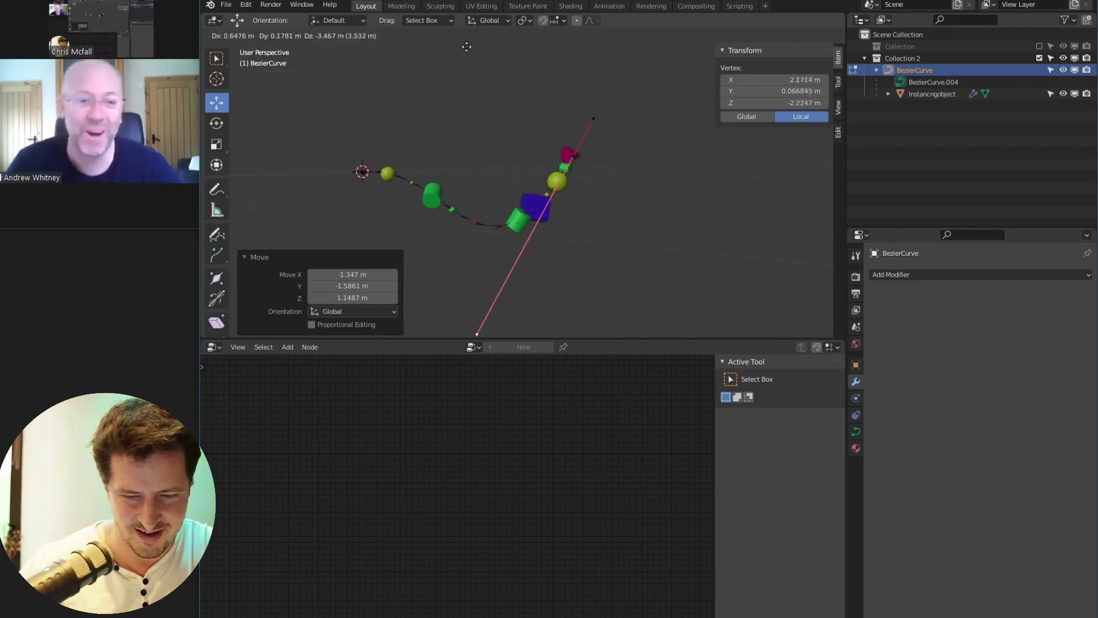
left_click(384, 137)
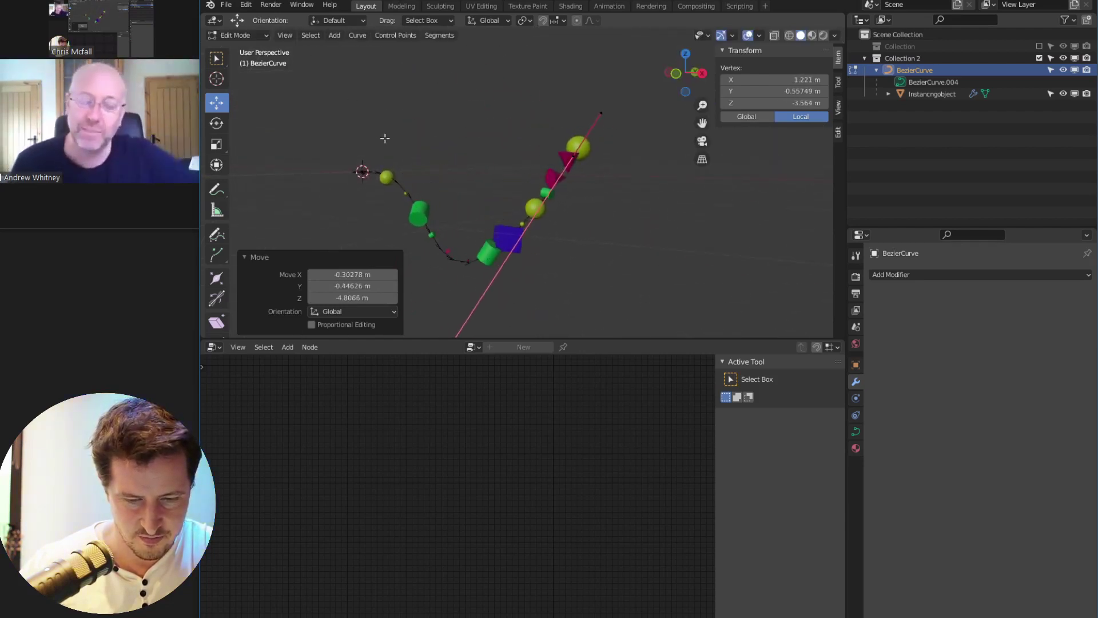
middle_click_drag(385, 138, 467, 197)
key("Tab")
Add a plane at the origin and scale it up to about 5.64, roughly 11.3 m across
key("shift+a")
left_click(517, 212)
key("s")
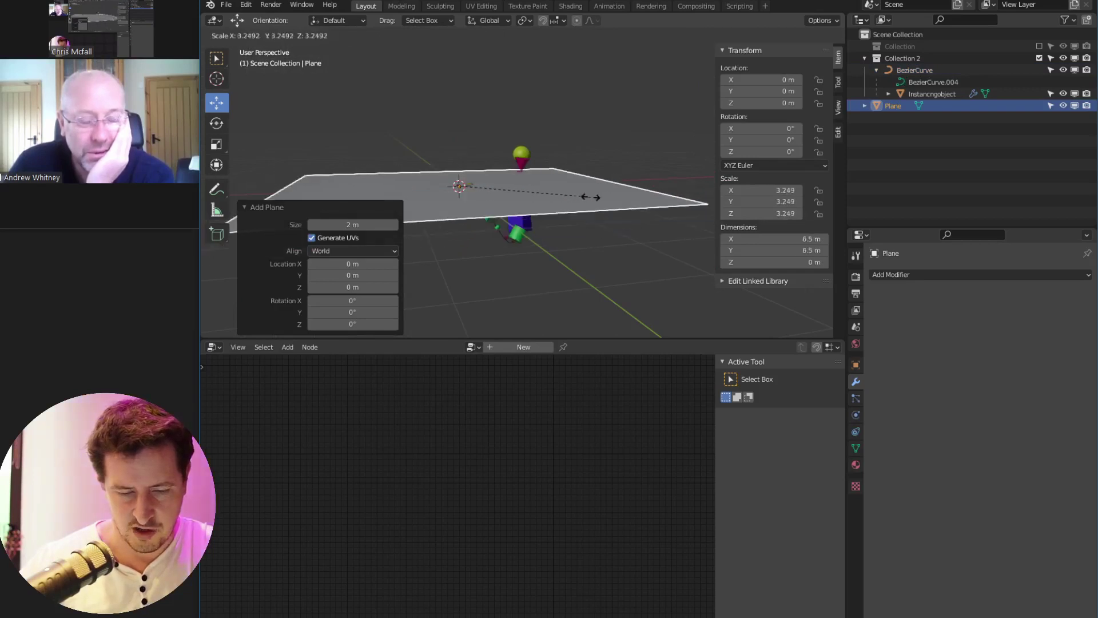
left_click(534, 197)
middle_click_drag(535, 197, 488, 209)
scroll(492, 214, "down", 5)
Apply the plane's scale in Object Mode
key("Tab")
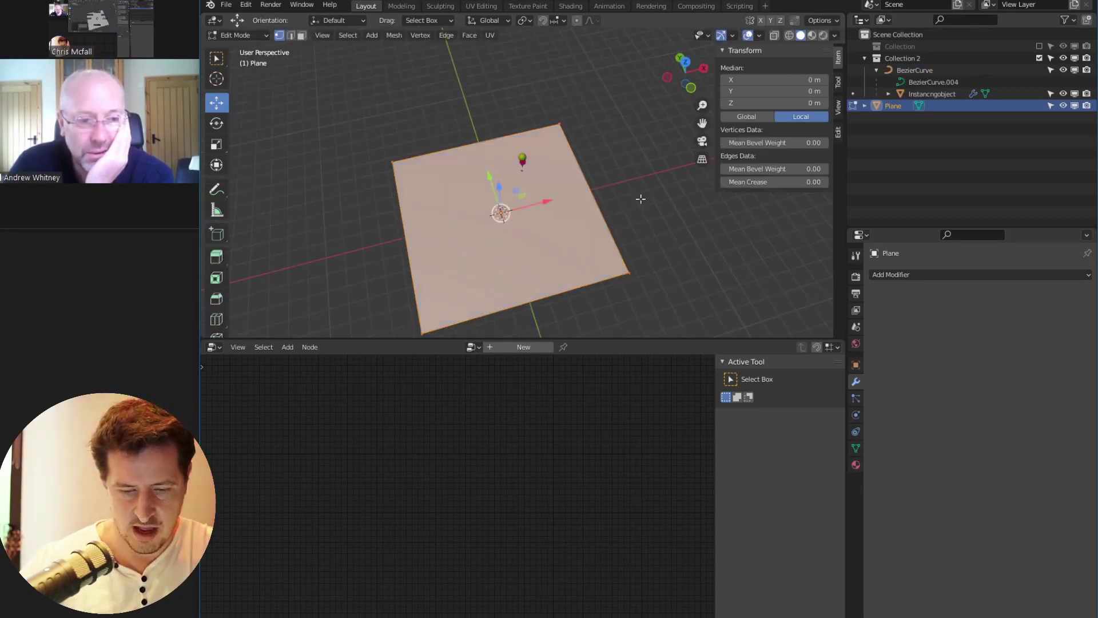
key("ctrl+Tab")
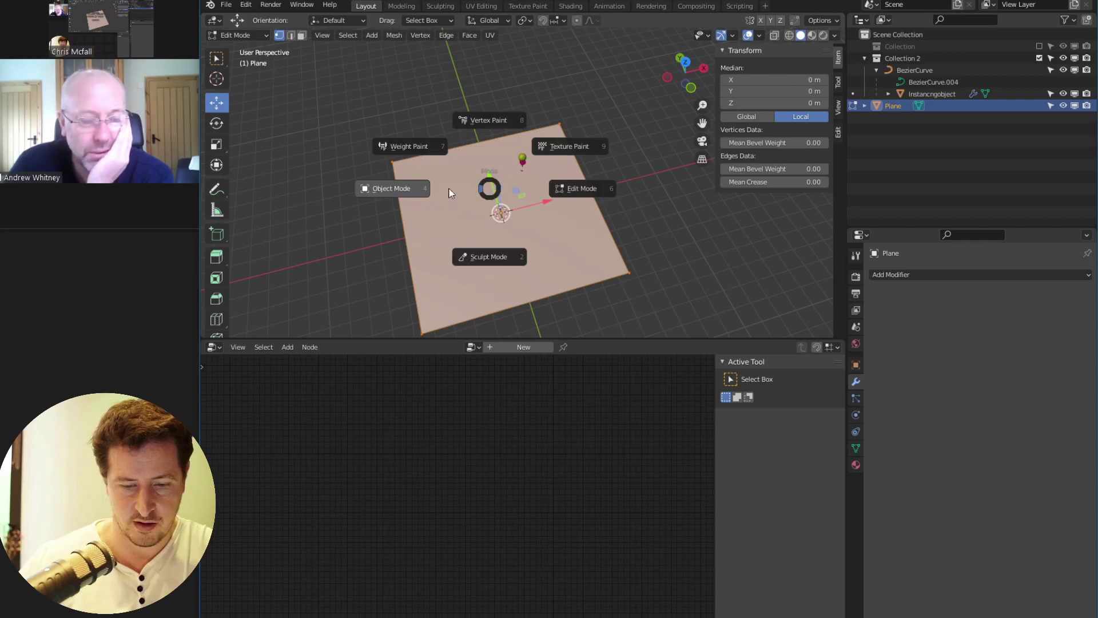
left_click(469, 188)
key("ctrl+a")
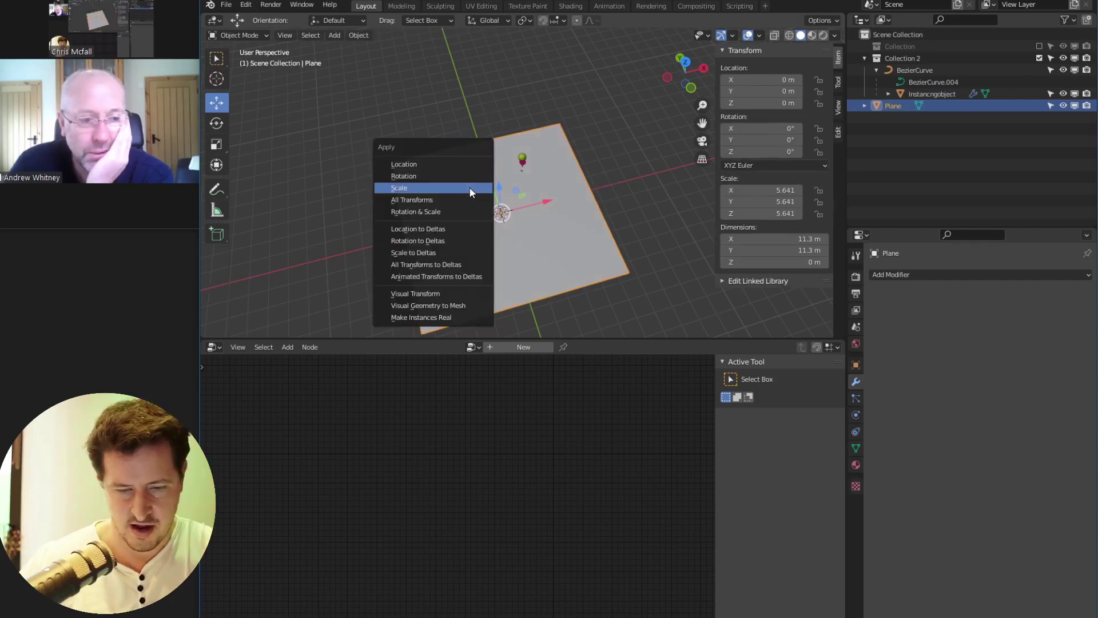
left_click(438, 188)
Subdivide the plane with 10 cuts in Edit Mode and return to Object Mode
key("Tab")
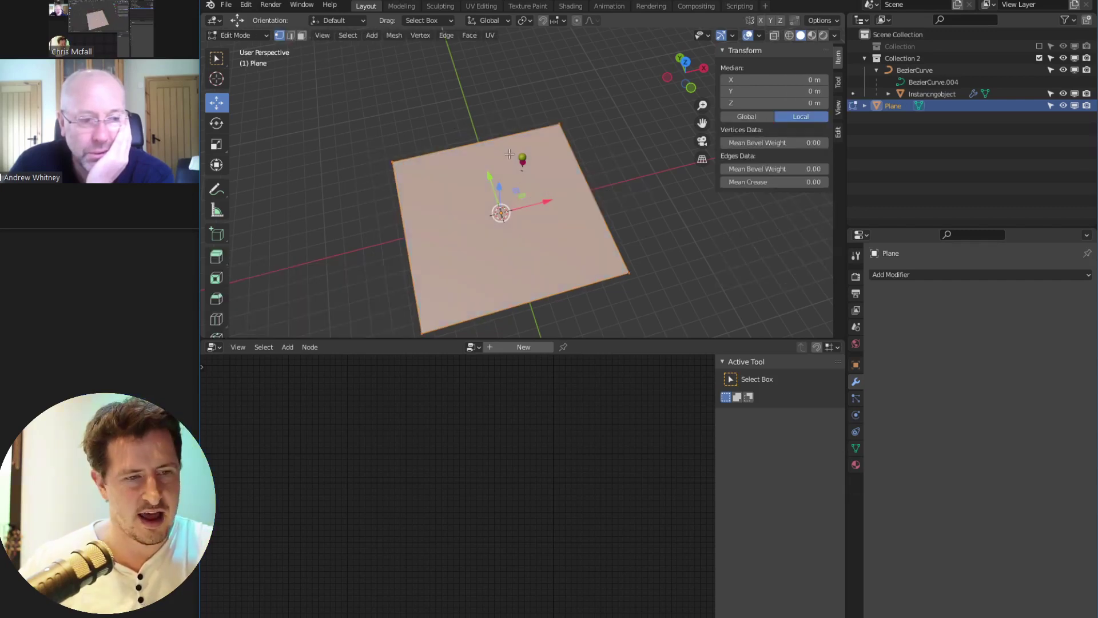
key("F3")
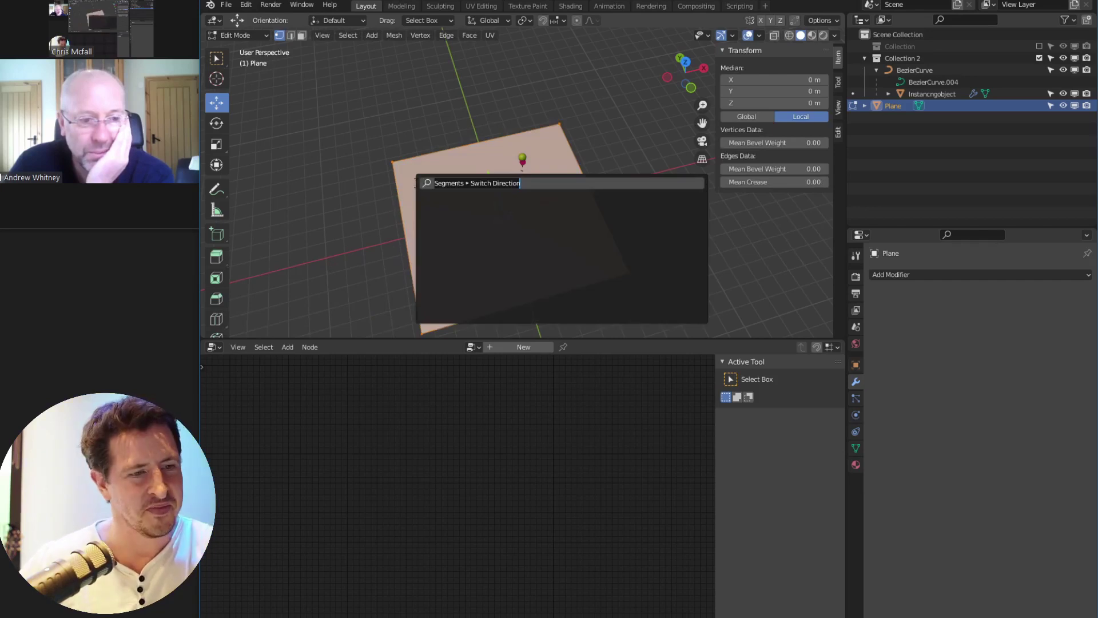
type("su")
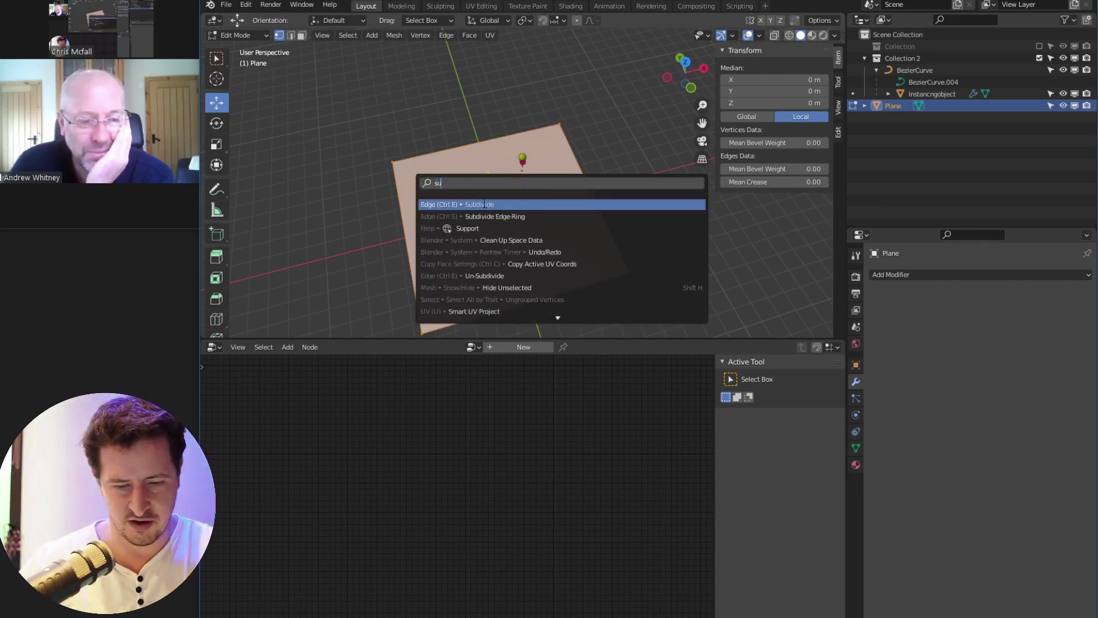
left_click(485, 205)
left_click_drag(338, 246, 352, 246)
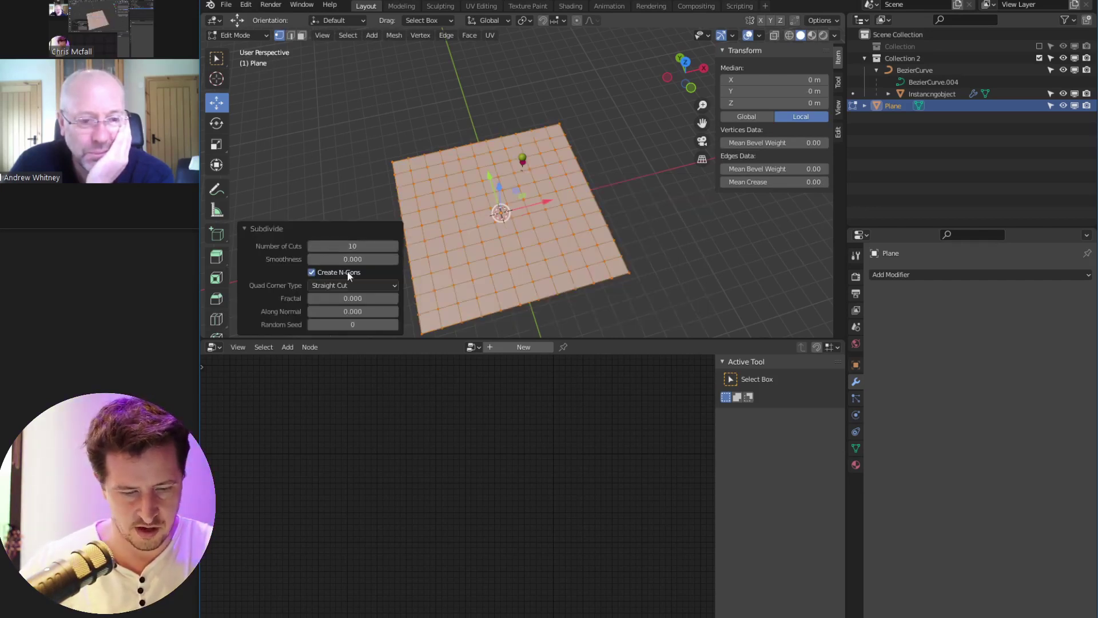
left_click(343, 284)
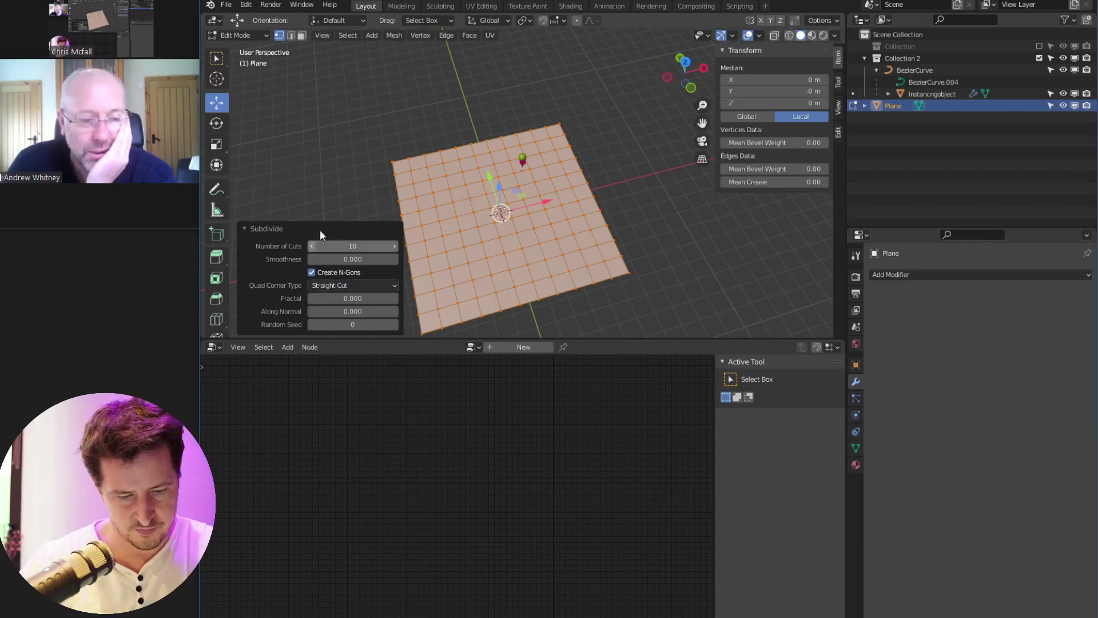
middle_click_drag(472, 252, 473, 220)
key("Tab")
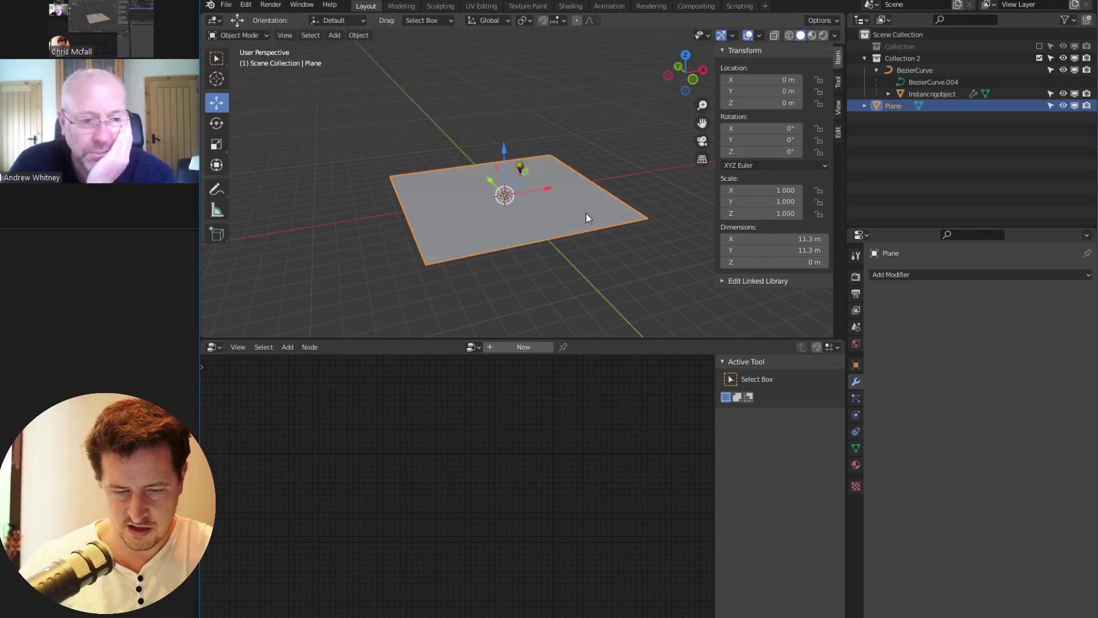
Add a Displace modifier to the plane with a new Clouds texture of size 0.54
left_click(896, 275)
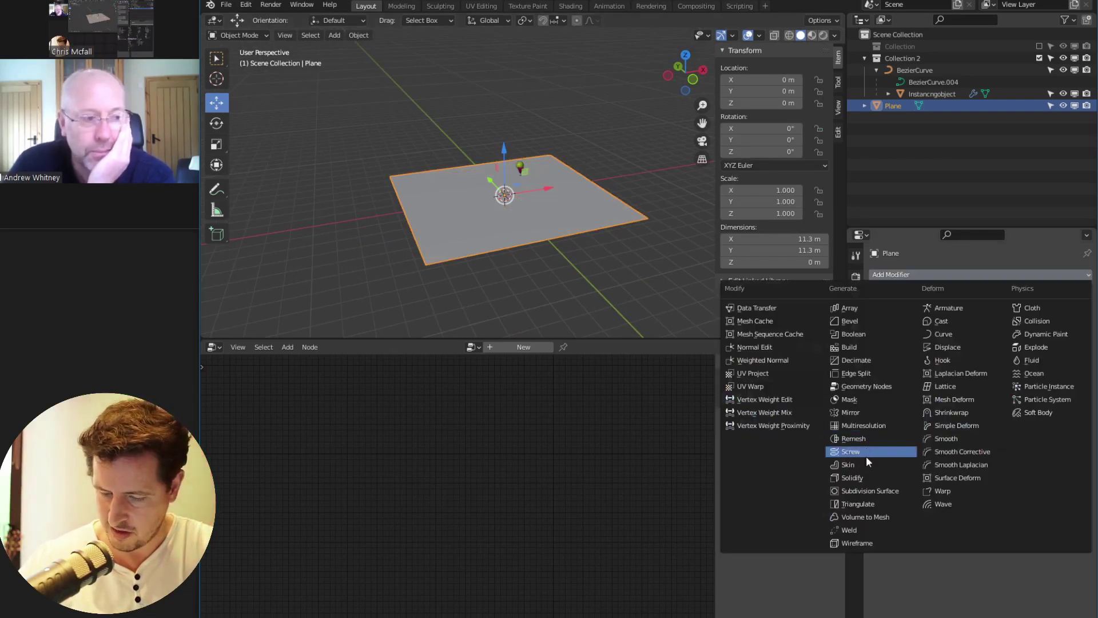
left_click(947, 347)
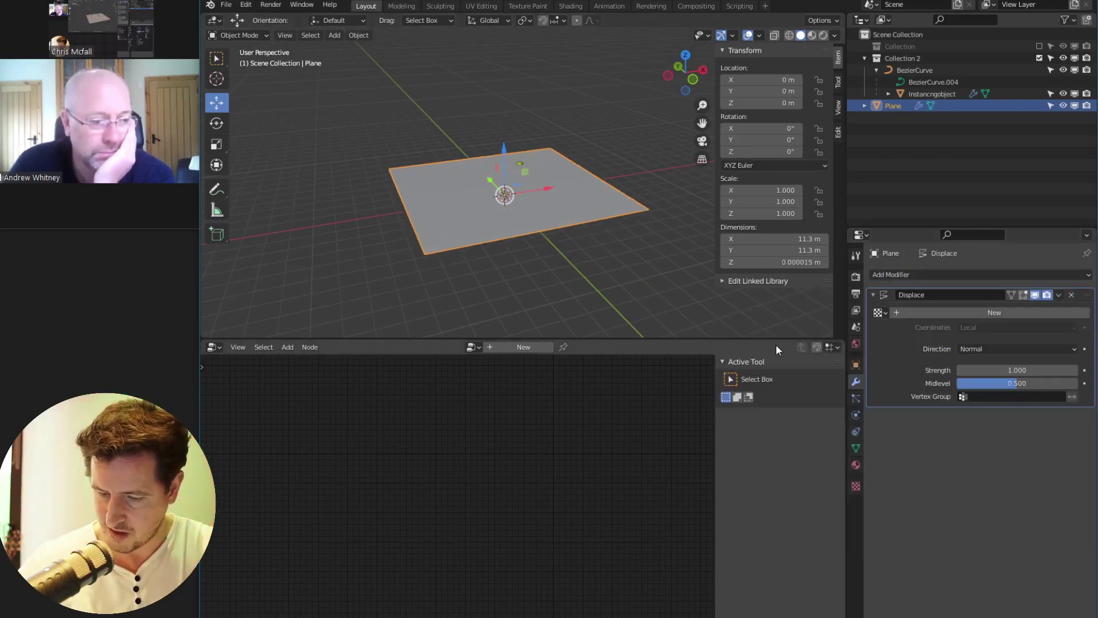
left_click(935, 312)
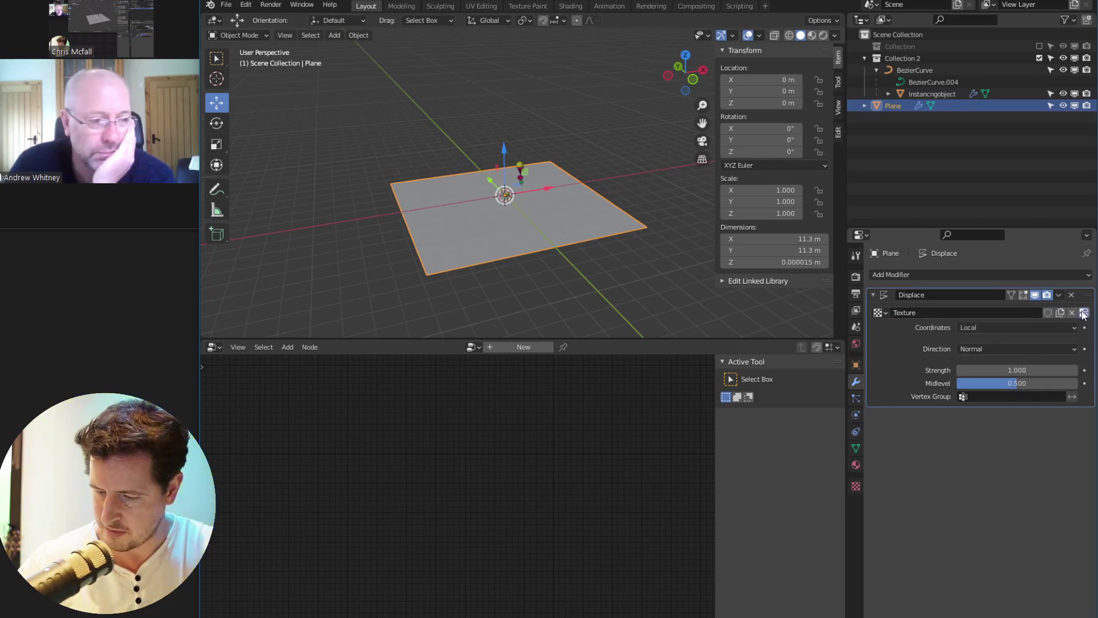
left_click(1084, 313)
left_click(969, 314)
left_click(949, 348)
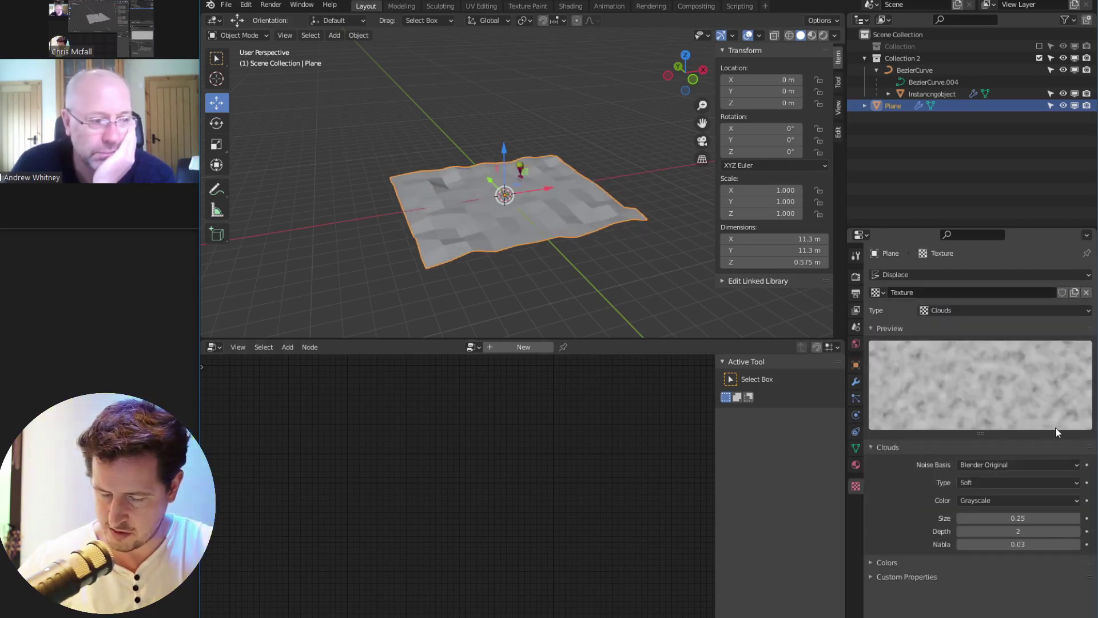
left_click_drag(1002, 513, 1044, 519)
left_click(1024, 531)
Lower the displaced plane along Z to about -2.63 m, below the curve
left_click(503, 144)
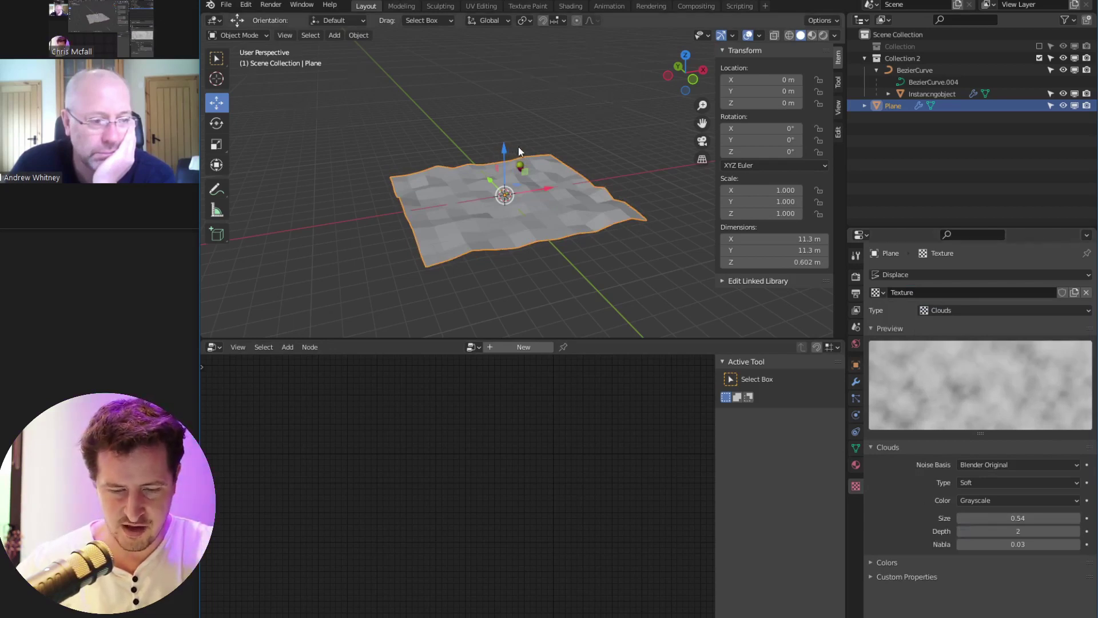
middle_click_drag(517, 148, 523, 138)
left_click_drag(521, 142, 521, 186)
left_click(517, 178)
middle_click_drag(520, 195, 797, 331)
scroll(533, 241, "up", 2)
Add a Shrinkwrap modifier to BezierCurve with Plane as its target
left_click(506, 222)
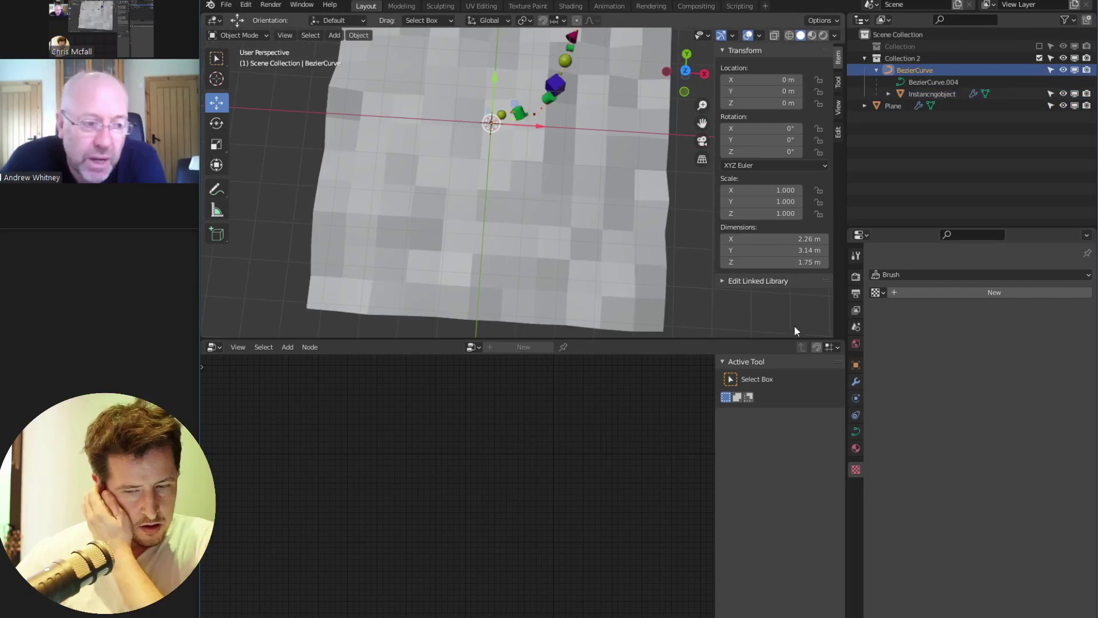
left_click(855, 381)
left_click(898, 276)
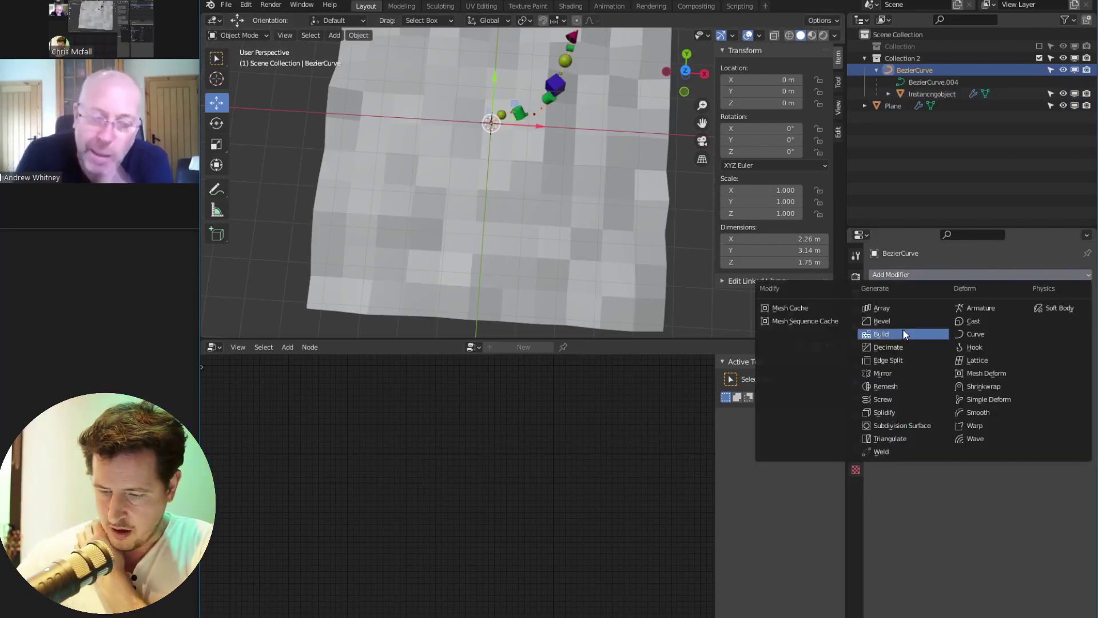
left_click(979, 386)
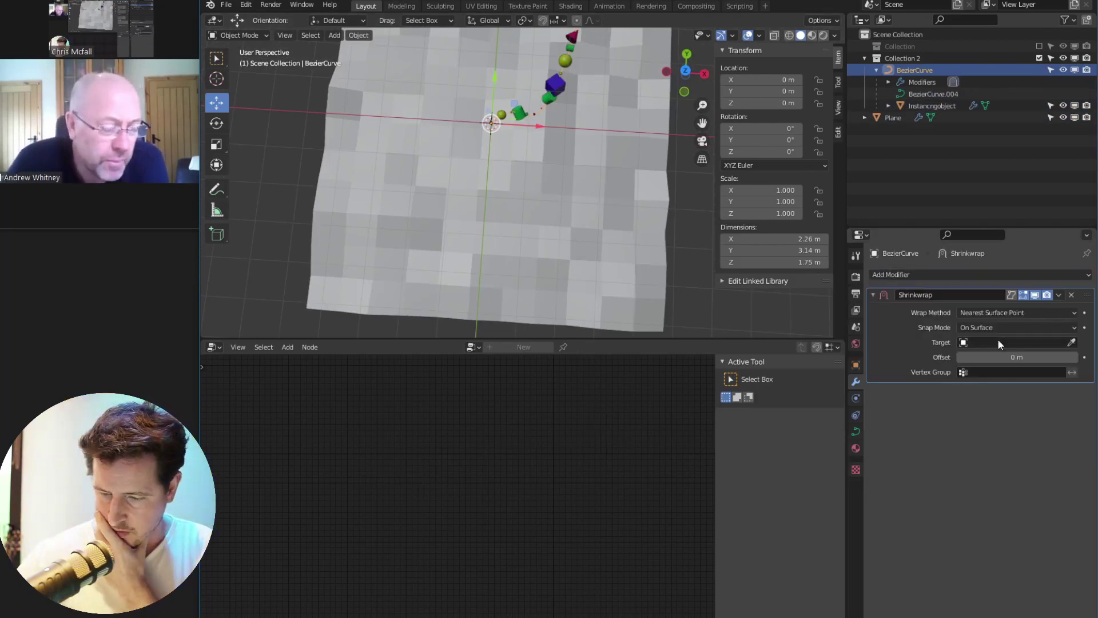
left_click(601, 205)
middle_click_drag(581, 196, 596, 164)
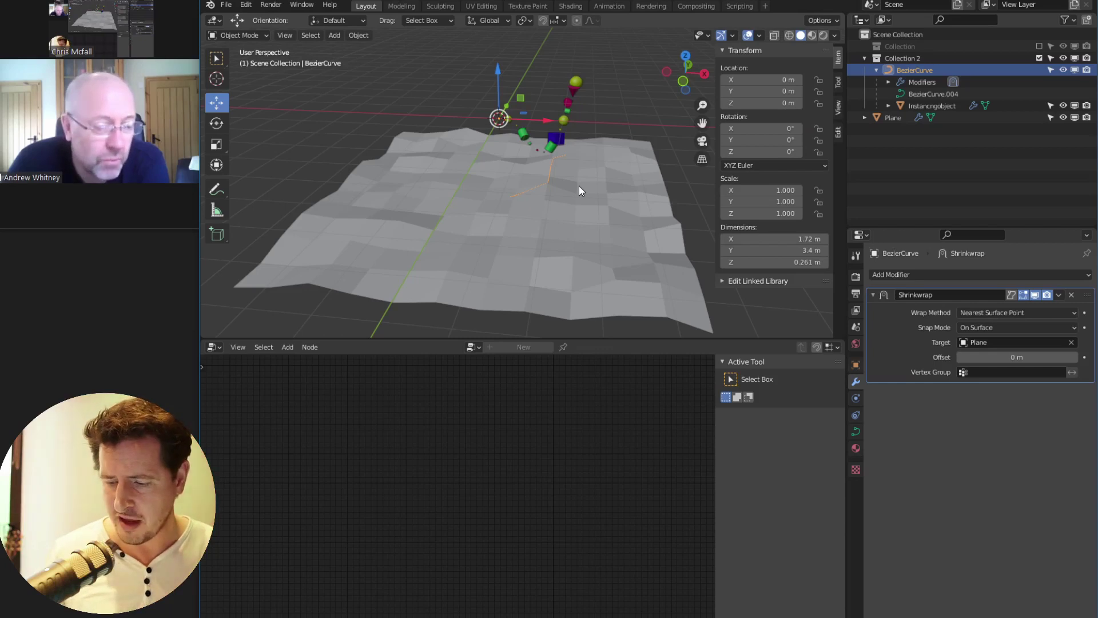
Enable applying the Shrinkwrap to the spline's points and toggle its viewport display off and on to compare
left_click(1011, 295)
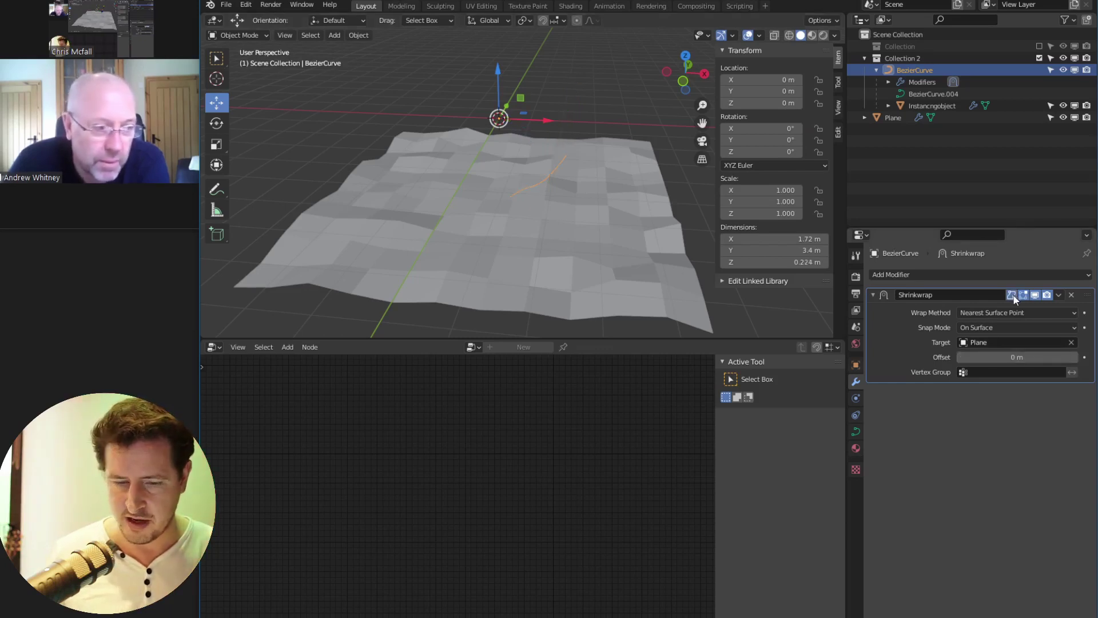
left_click(1035, 295)
left_click(1036, 295)
left_click(1035, 295)
left_click(1035, 295)
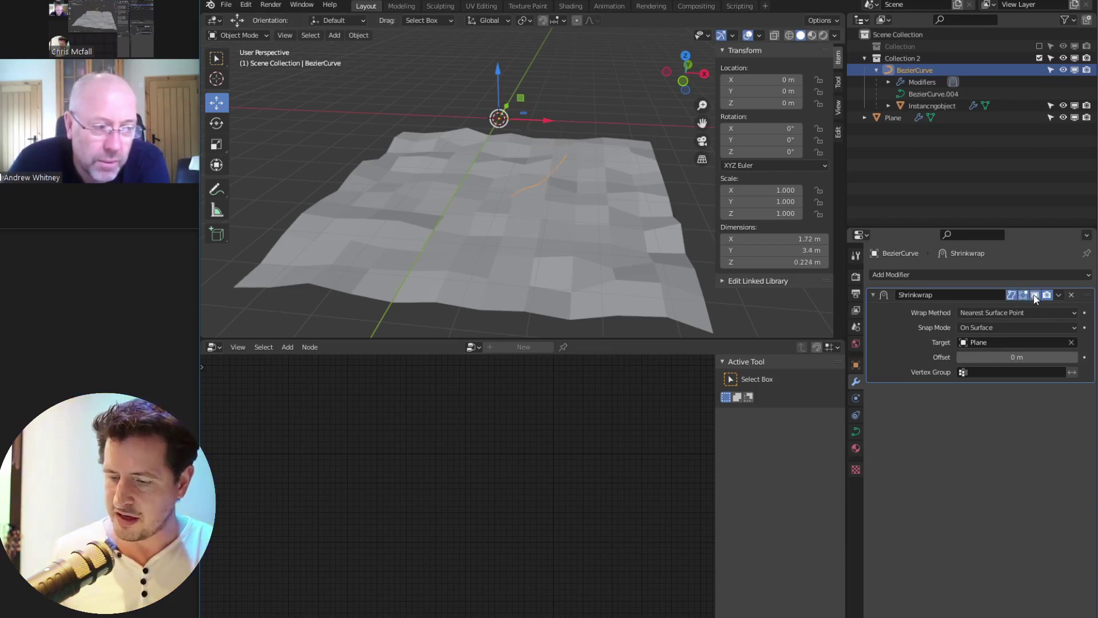
mouse_move(601, 243)
middle_mouse_down()
mouse_move(498, 237)
mouse_move(473, 196)
mouse_move(544, 184)
mouse_move(564, 120)
mouse_move(524, 249)
mouse_move(571, 272)
middle_mouse_up()
middle_click_drag(537, 188, 568, 276)
Snap the 3D cursor to the world origin and snap the plane to the cursor
left_click(534, 226)
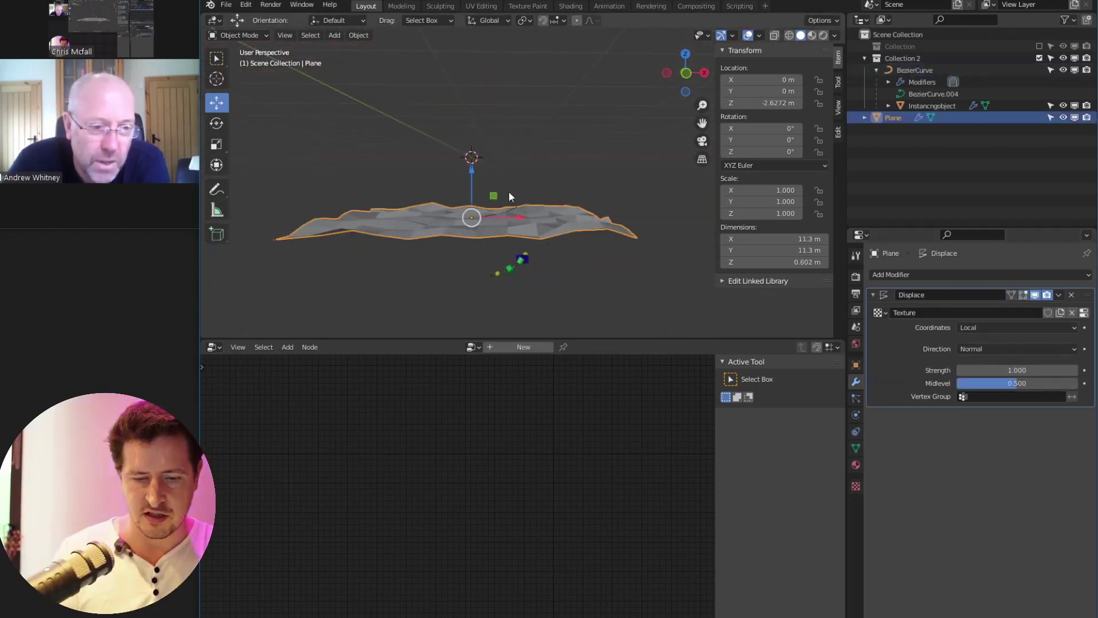
key("shift+s")
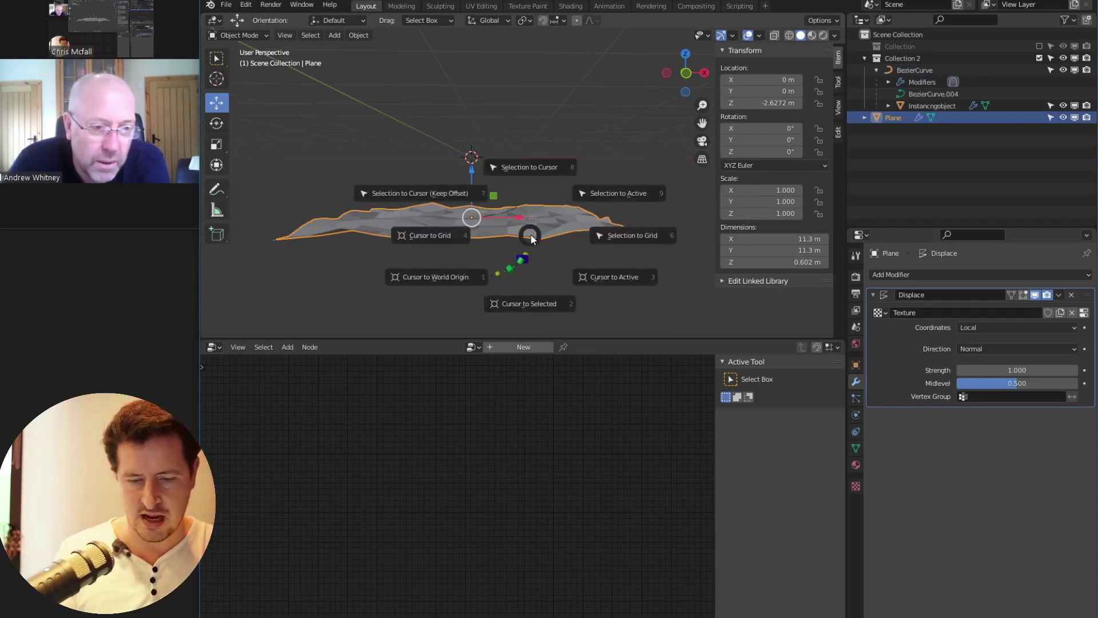
left_click(460, 275)
middle_click_drag(458, 228, 536, 237, "alt")
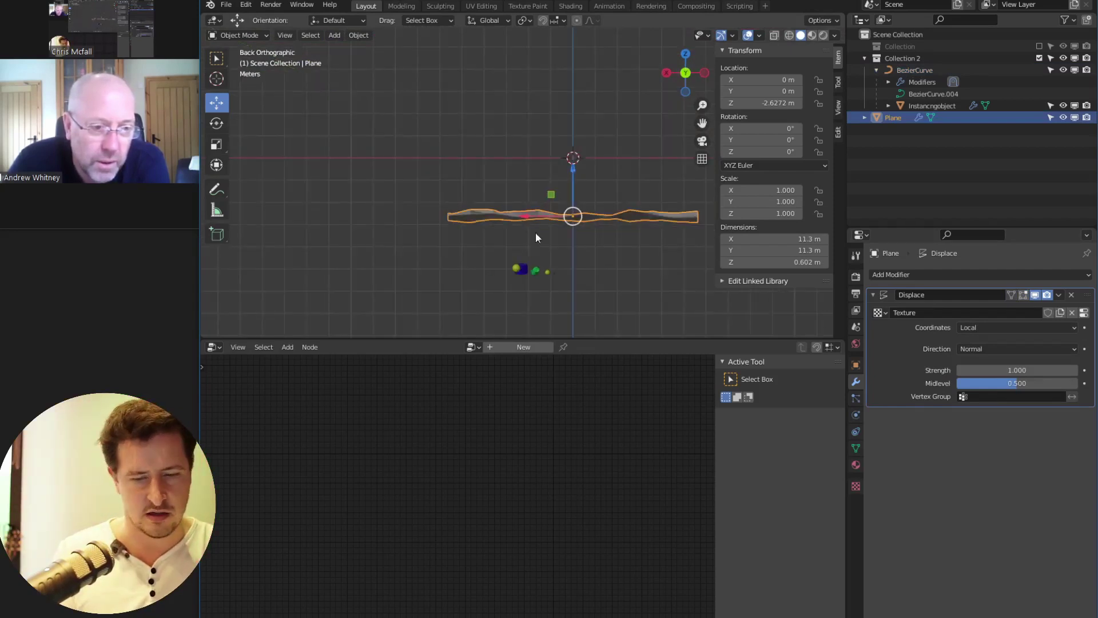
key("shift+s")
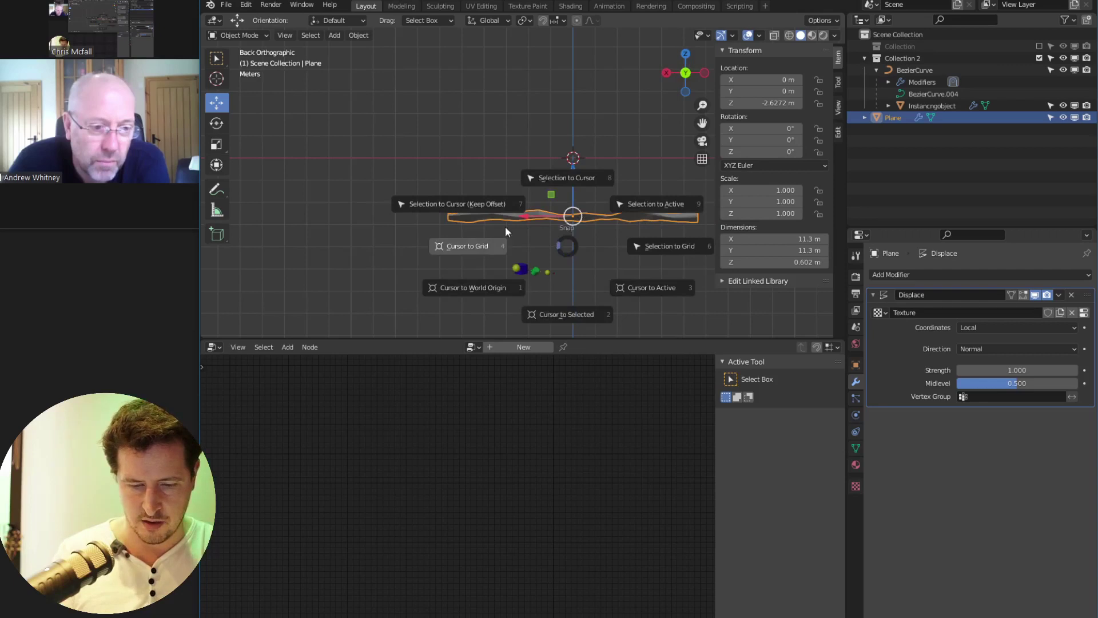
left_click(575, 177)
middle_click_drag(579, 175, 546, 310)
scroll(577, 249, "up", 5)
middle_click_drag(581, 238, 595, 191)
Rotate BezierCurve's end control point in Edit Mode and move it farther out along Y over the plane
left_click(592, 192)
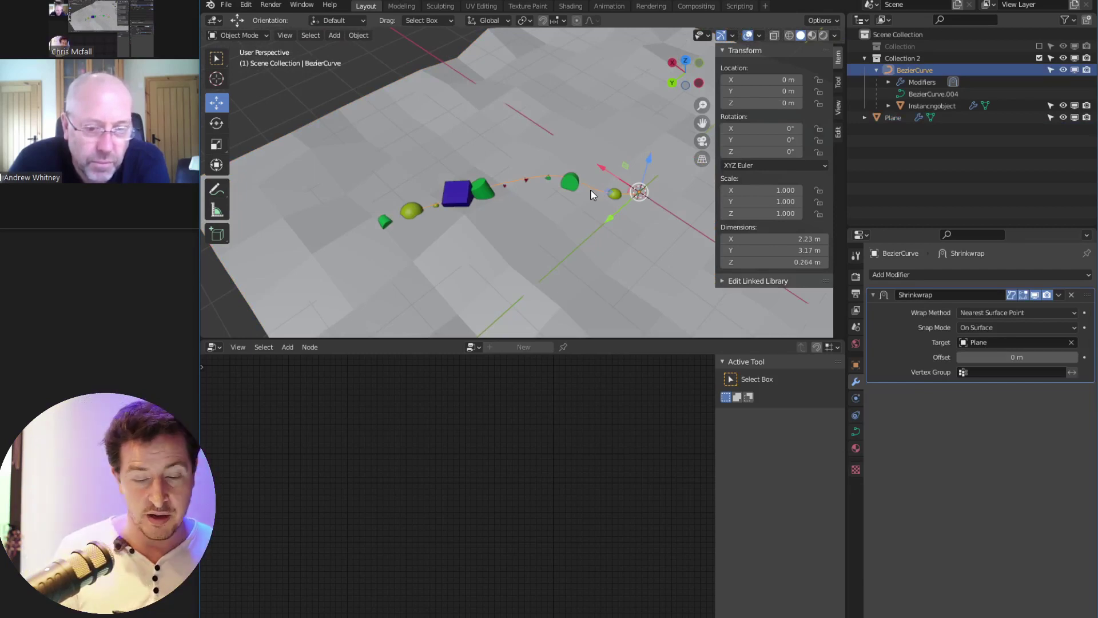
middle_click_drag(561, 233, 566, 216)
left_click(530, 165)
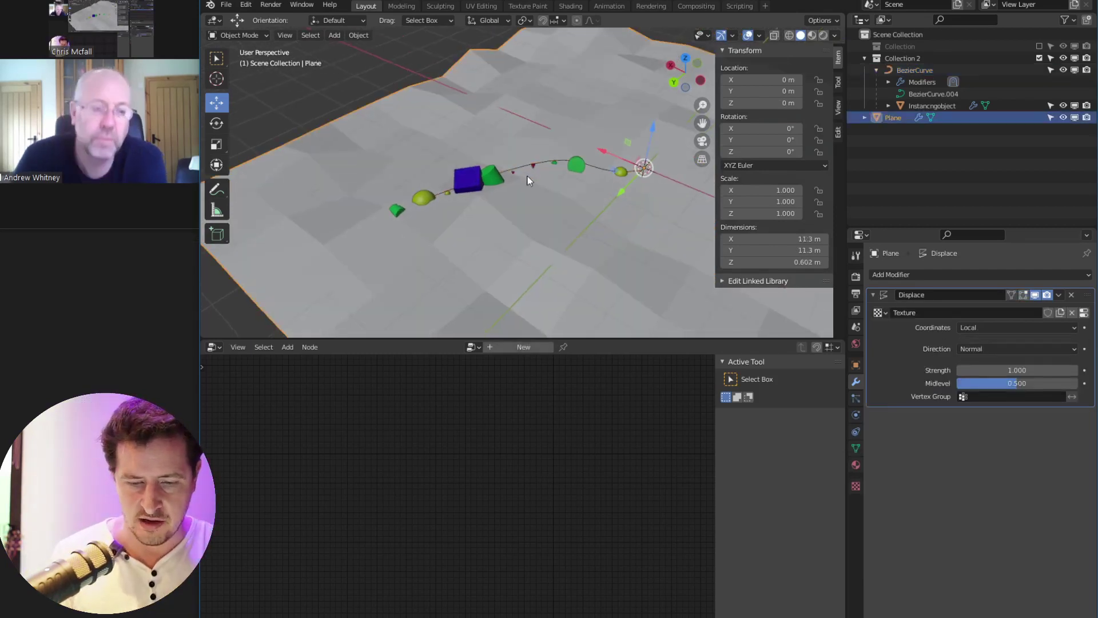
left_click(520, 171)
key("Tab")
middle_click_drag(519, 172, 544, 197)
left_click(469, 216)
middle_click_drag(478, 257, 598, 232)
key("r")
left_click(684, 181)
key("g")
left_click(627, 221)
Select all the curve's control points and return to Object Mode to view the instances on the terrain
key("a")
key("F3")
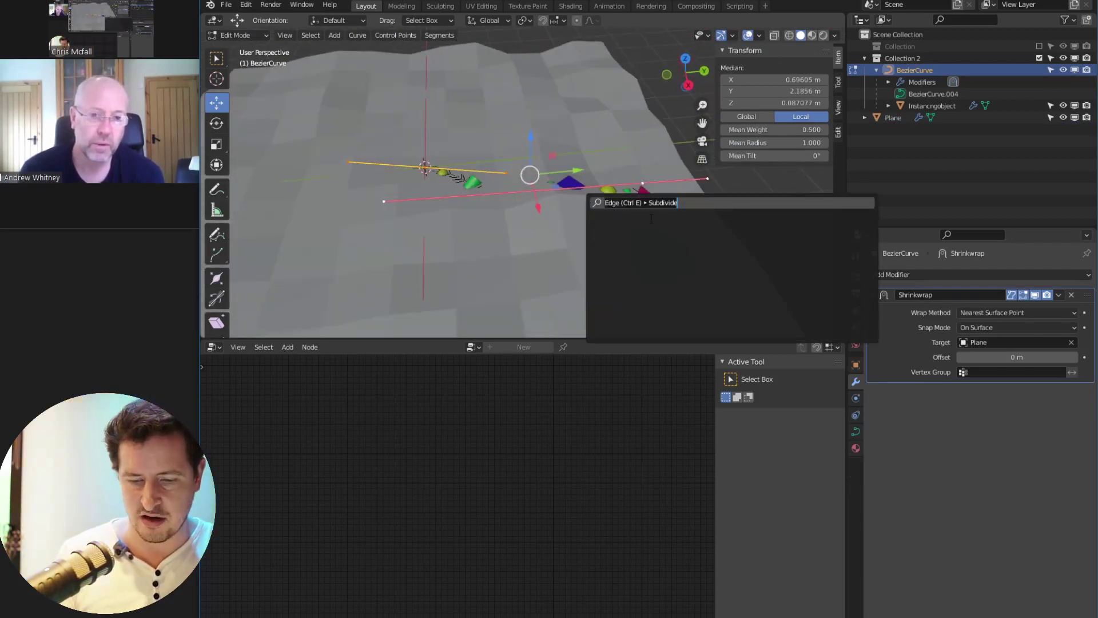
key("Escape")
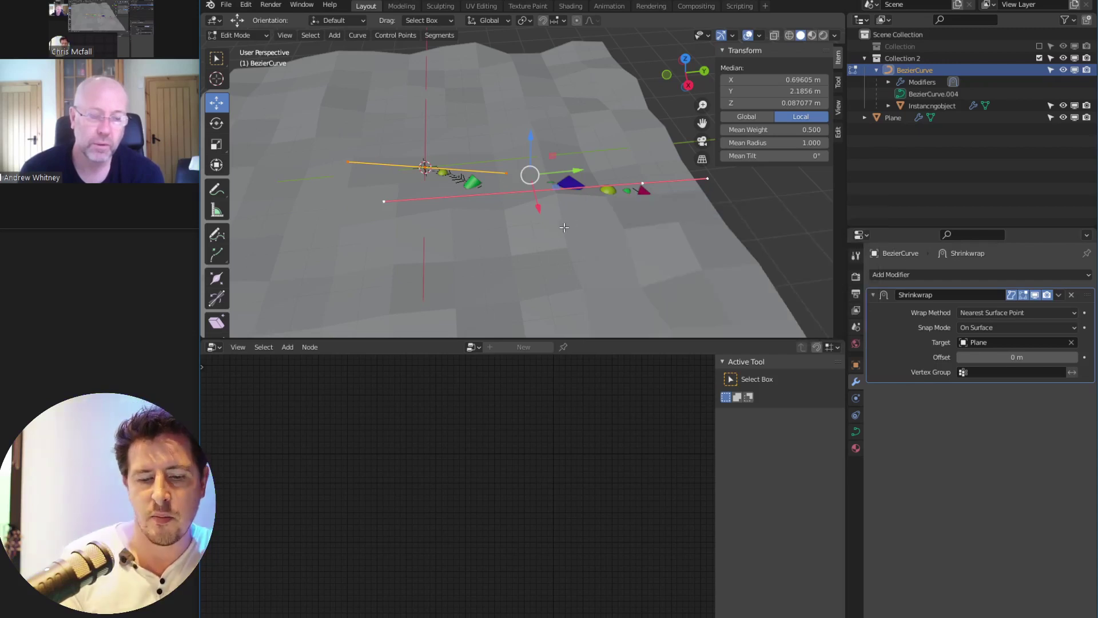
key("Tab")
middle_click_drag(603, 260, 571, 234)
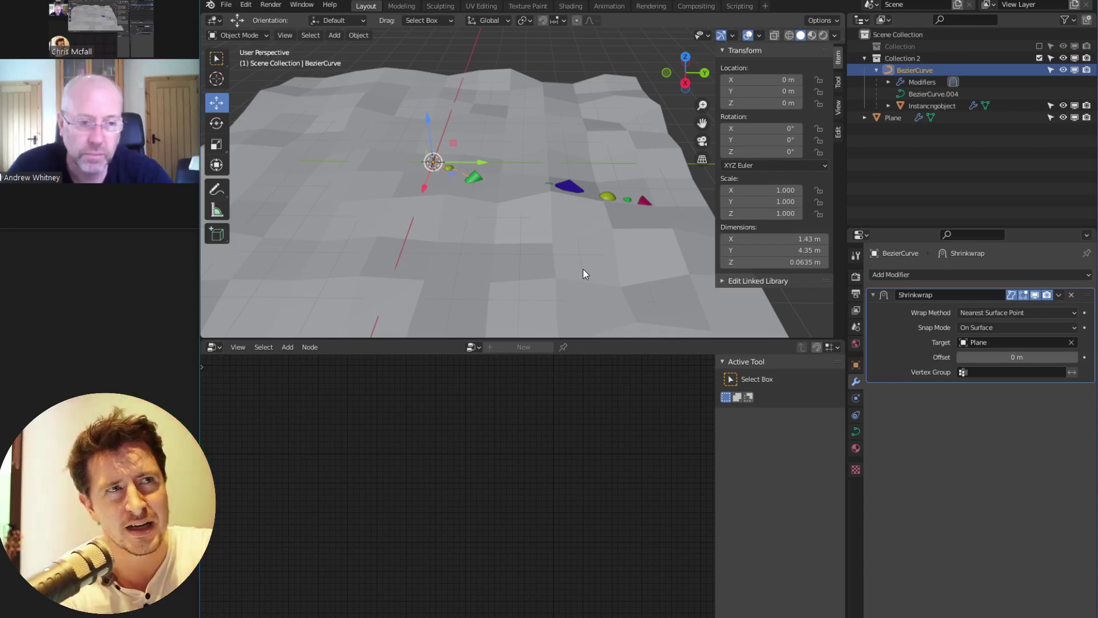
middle_click_drag(585, 224, 626, 211)
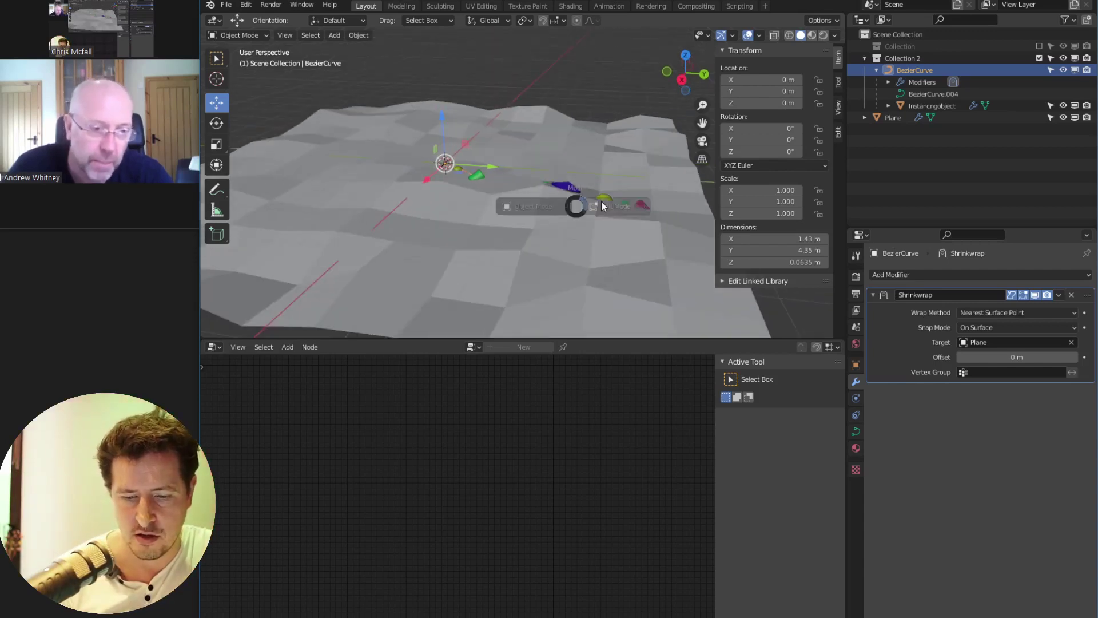
key("Tab")
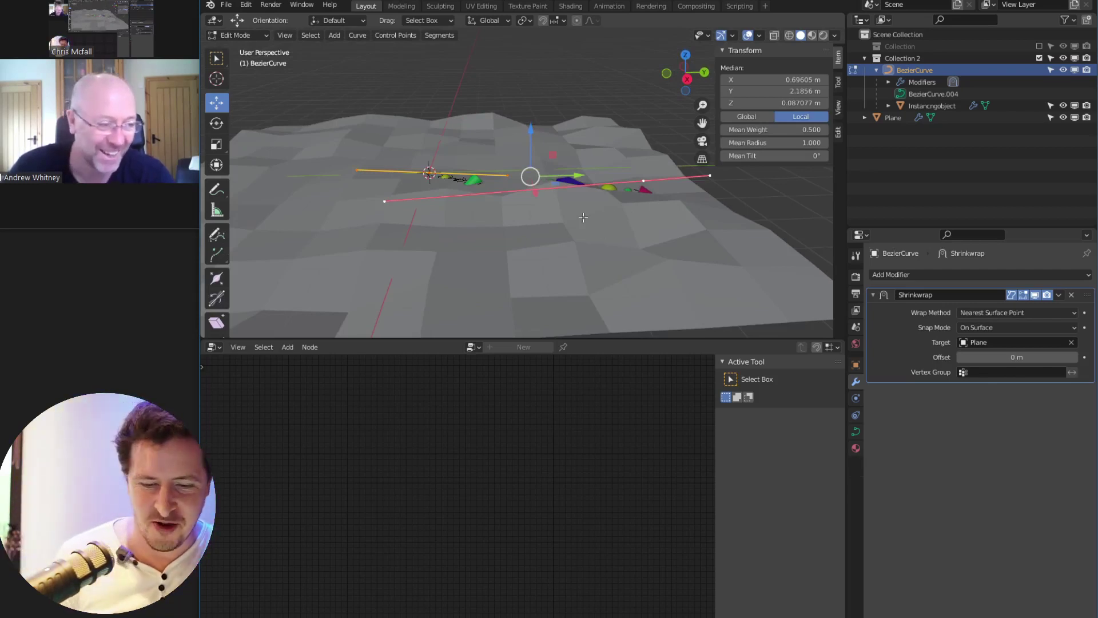
middle_click_drag(603, 232, 573, 200)
key("Tab")
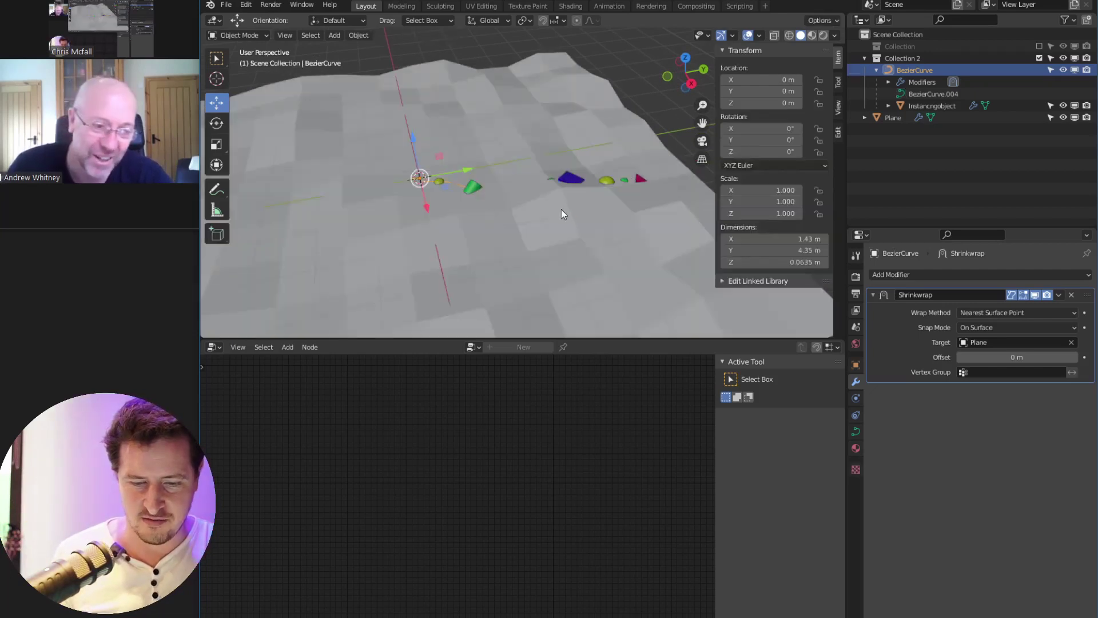
Rename the BezierCurve object as deform
double_click(915, 70)
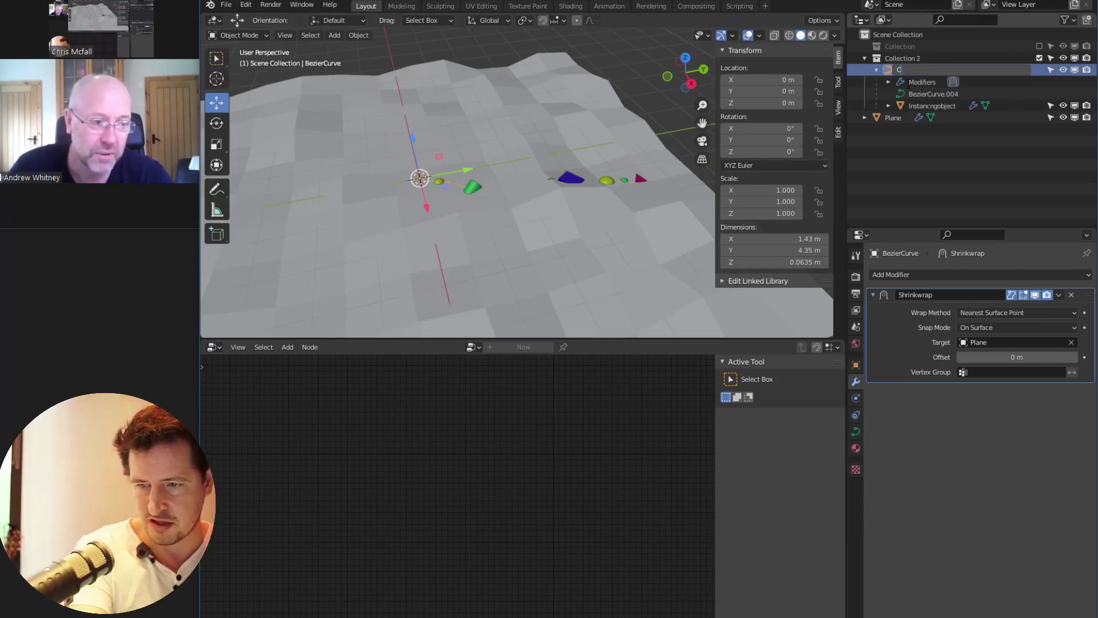
type("ddeform")
key("Return")
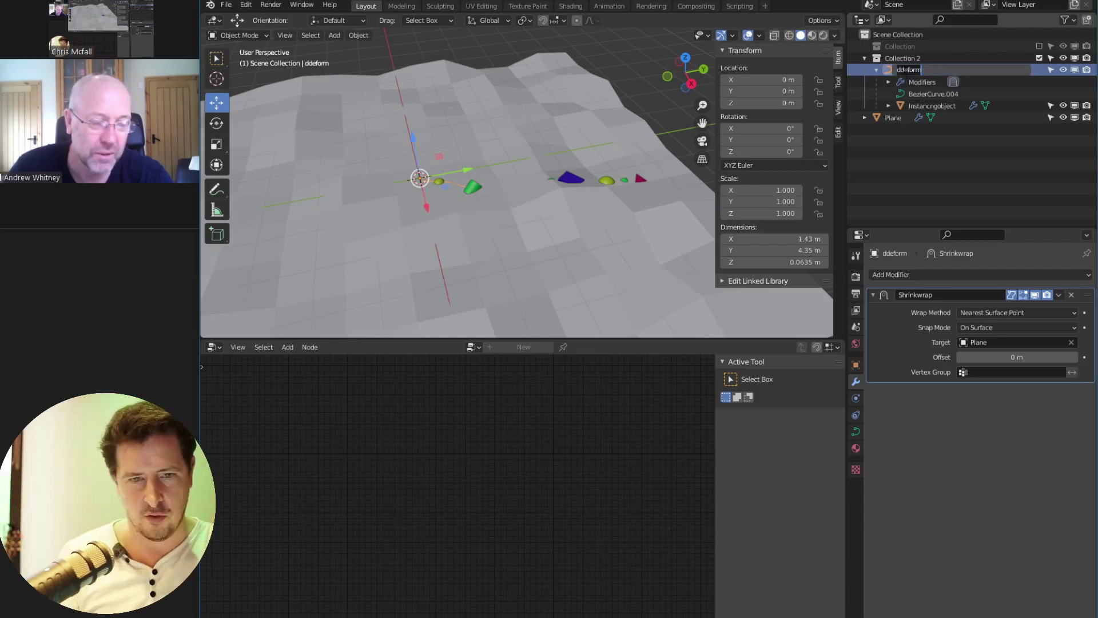
key("Return")
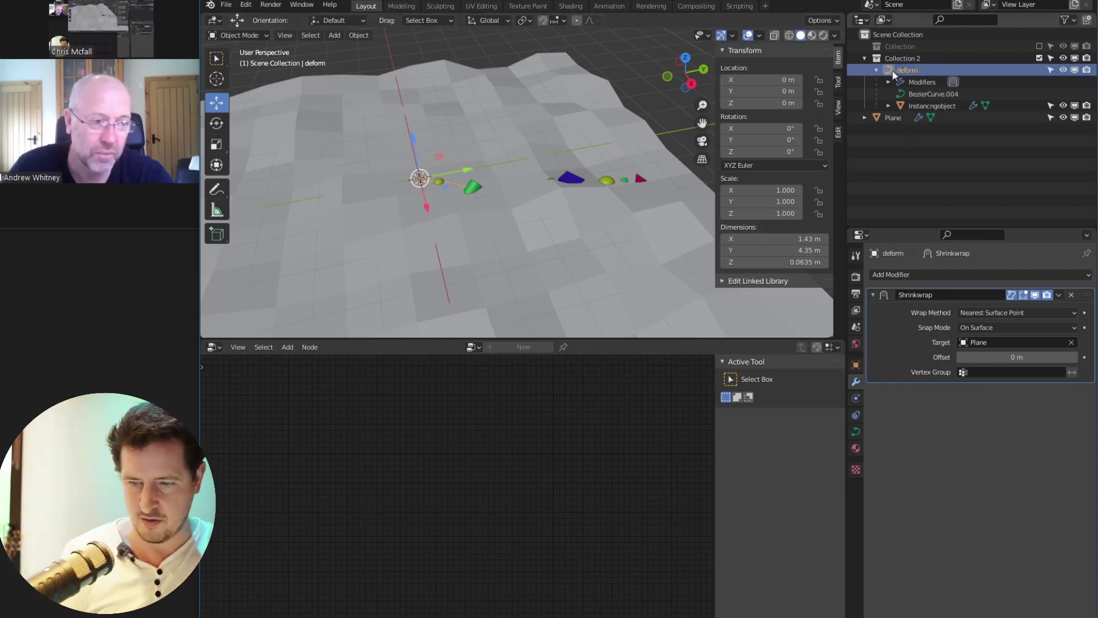
Duplicate the deform curve to about X 2.41, Y 8.68, Z 0.51 m and rename the copy Control
key("shift+d")
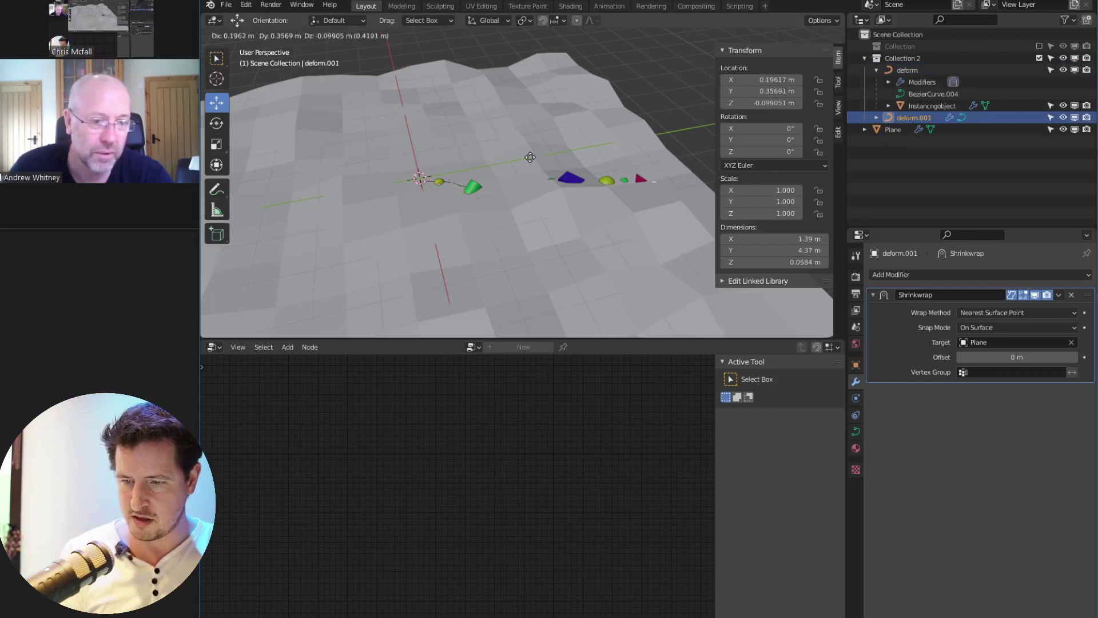
double_click(918, 118)
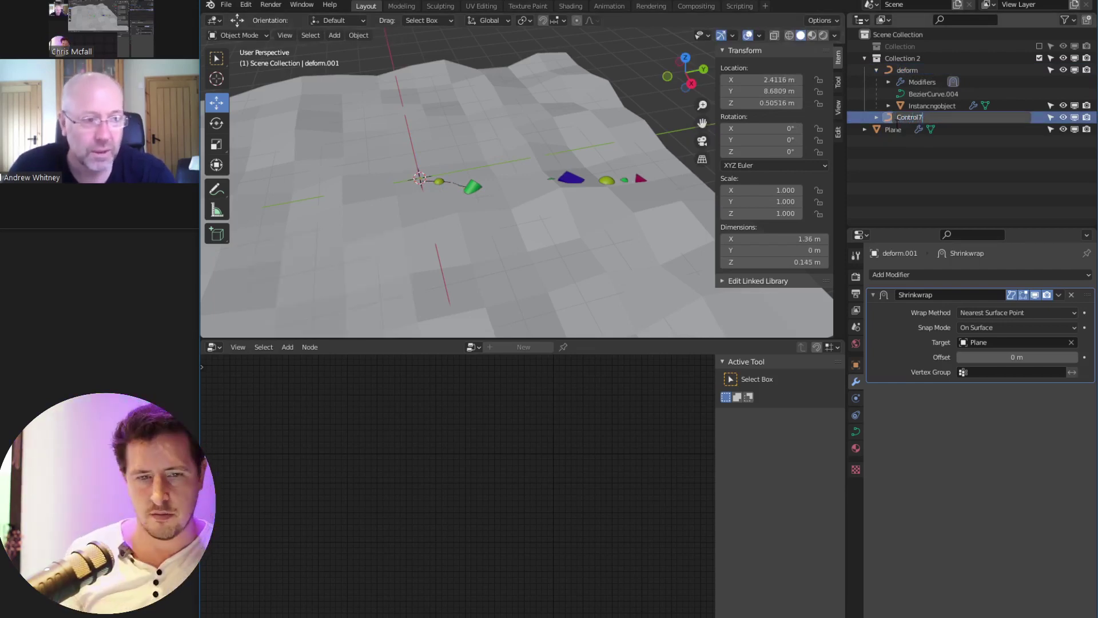
type("Control")
key("Return")
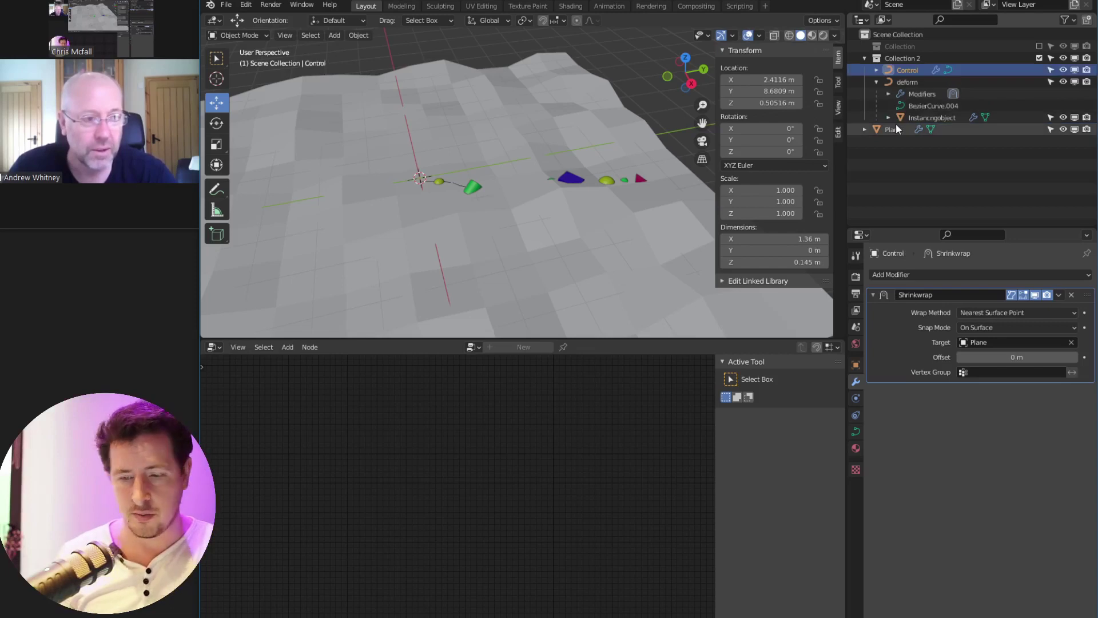
left_click(906, 82)
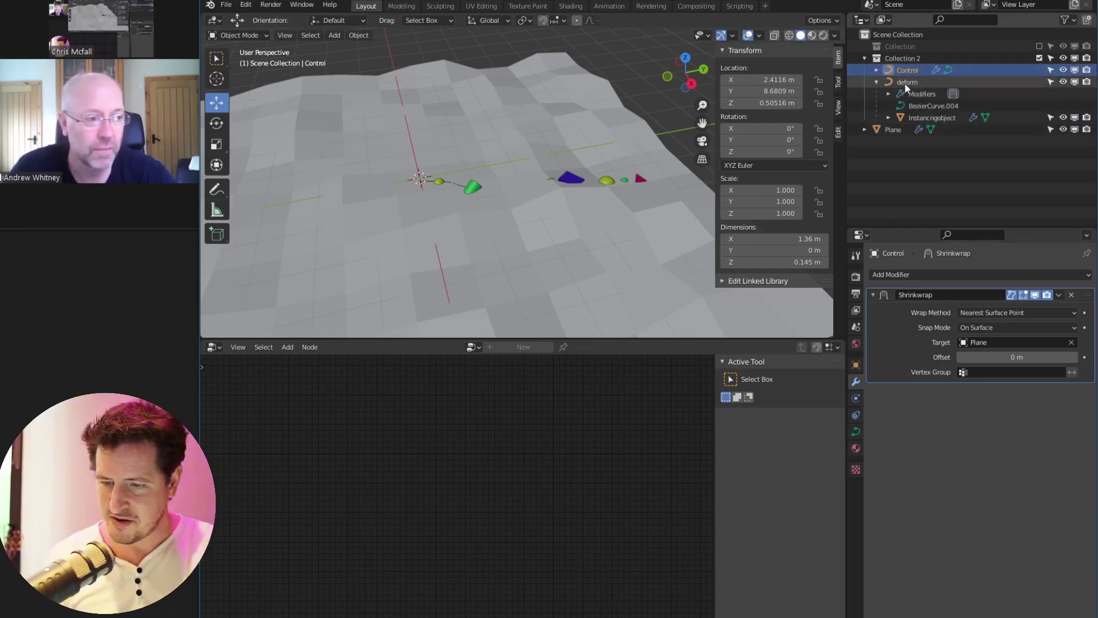
mouse_move(529, 210)
middle_mouse_down()
mouse_move(547, 220)
mouse_move(527, 213)
middle_mouse_up()
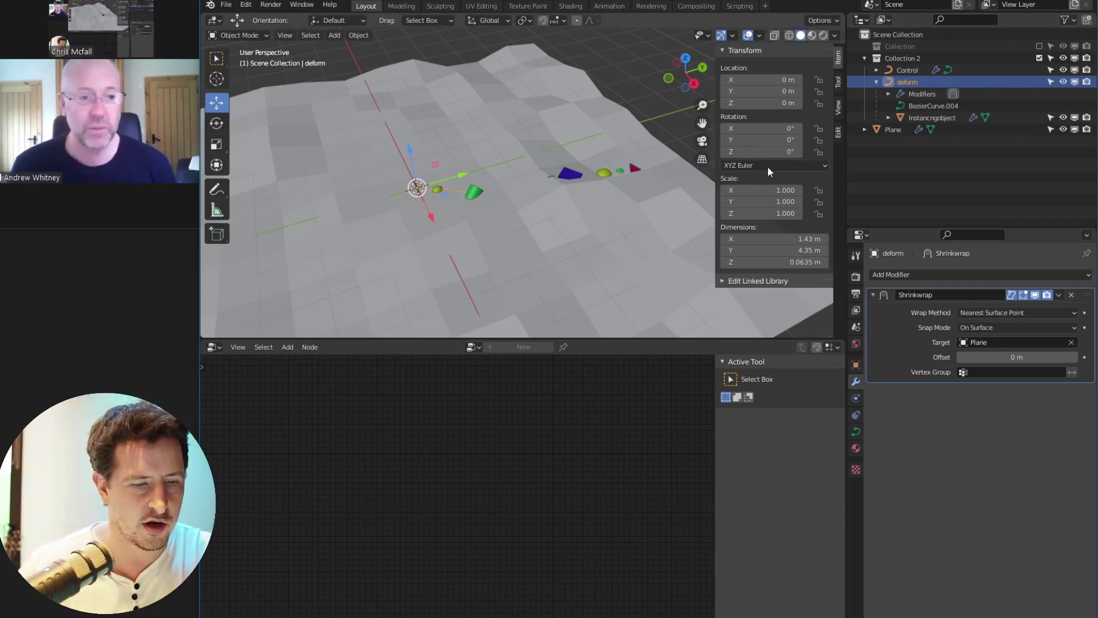
key("alt+Tab")
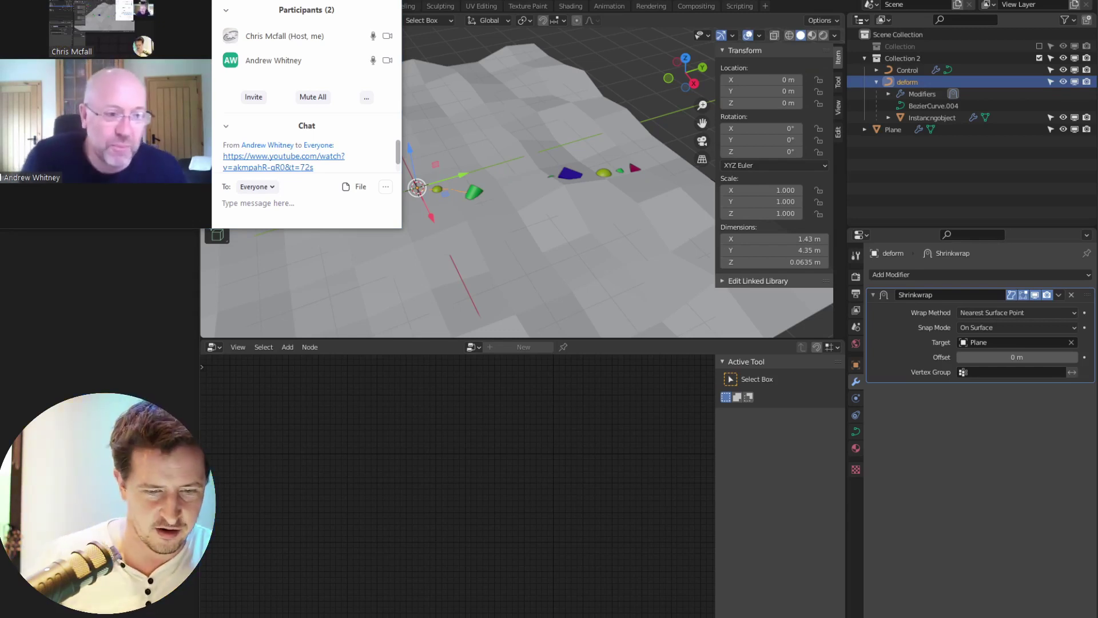
left_click(614, 1)
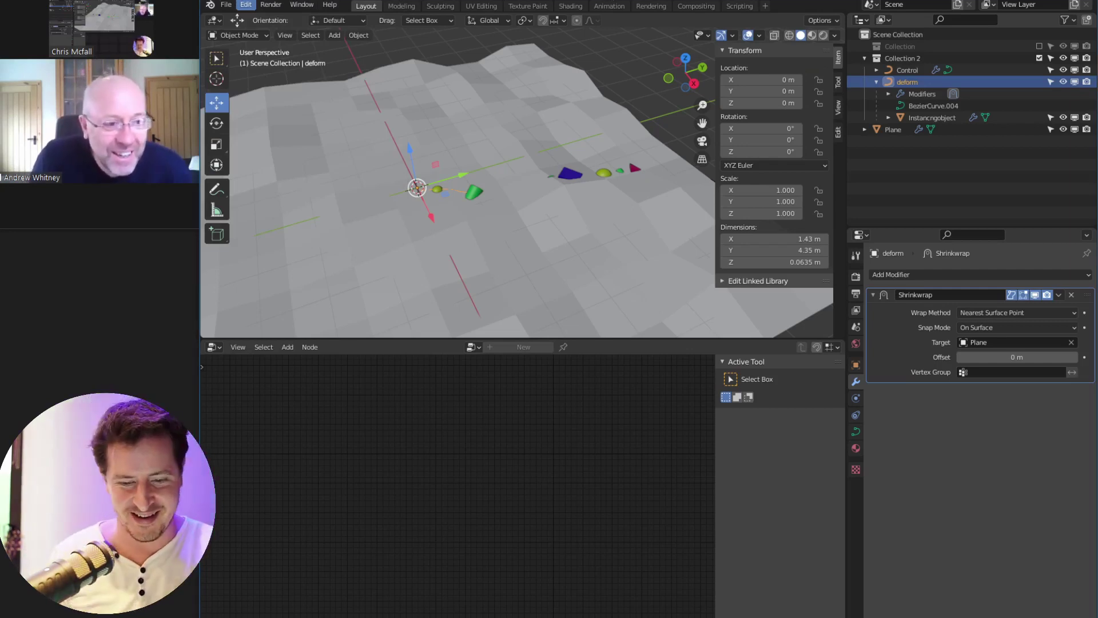
key("Tab")
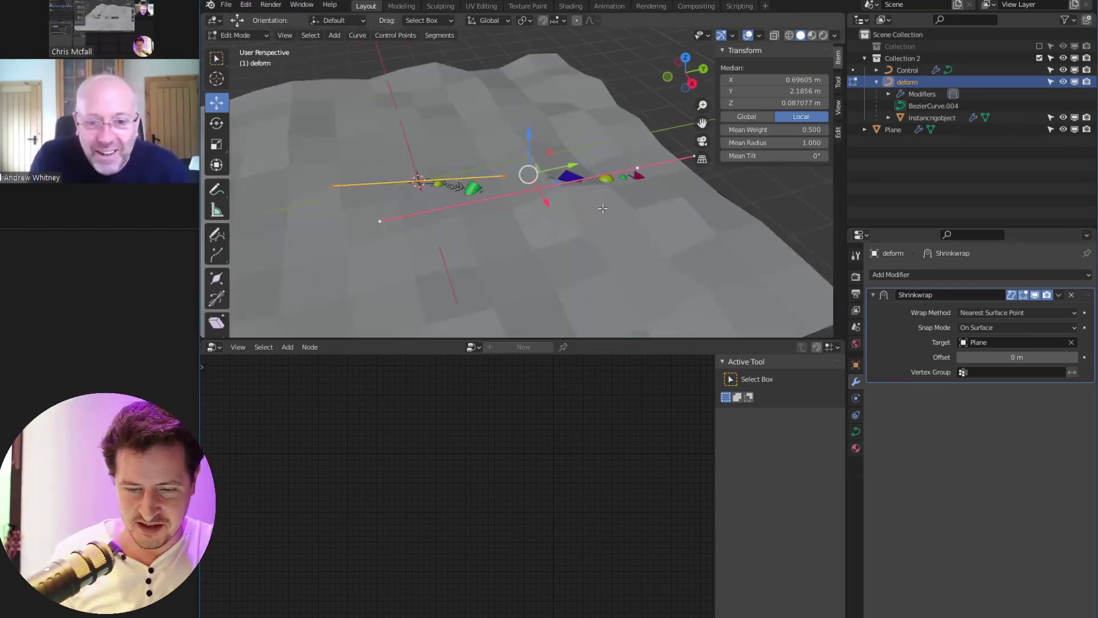
key("F3")
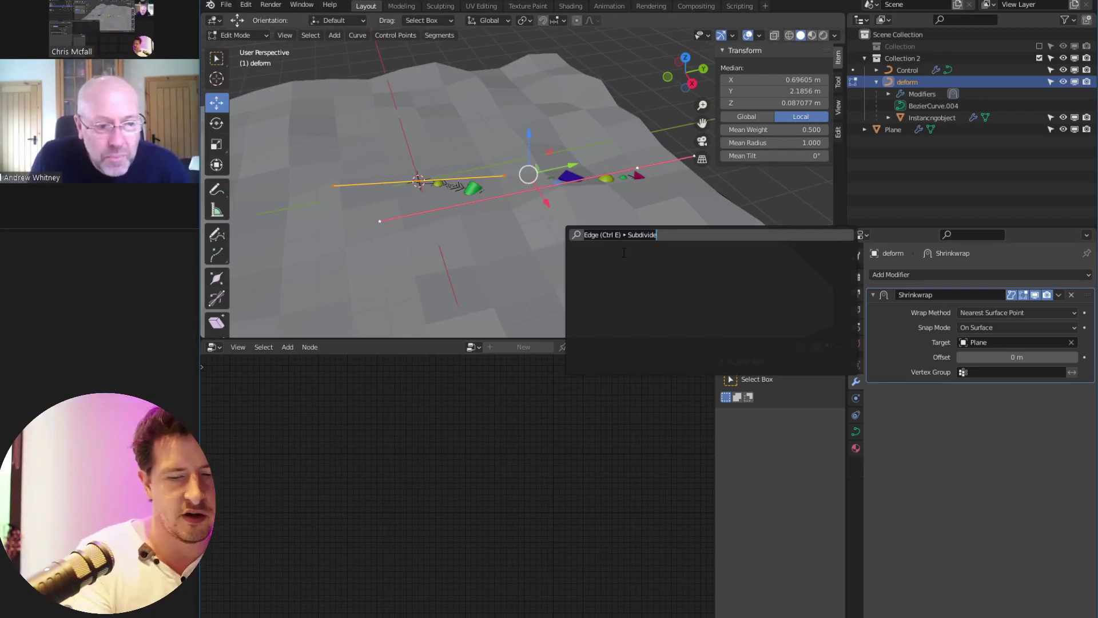
key("Escape")
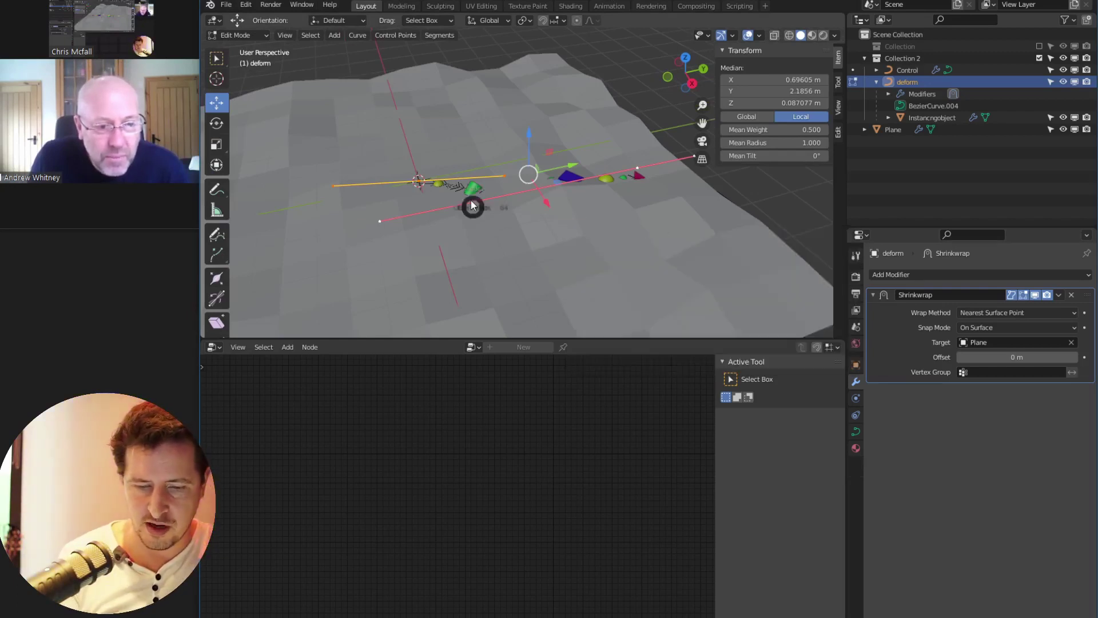
key("Tab")
Hide the Plane and parent the Control curve to the deform curve with Curve Deform
left_click(1064, 129)
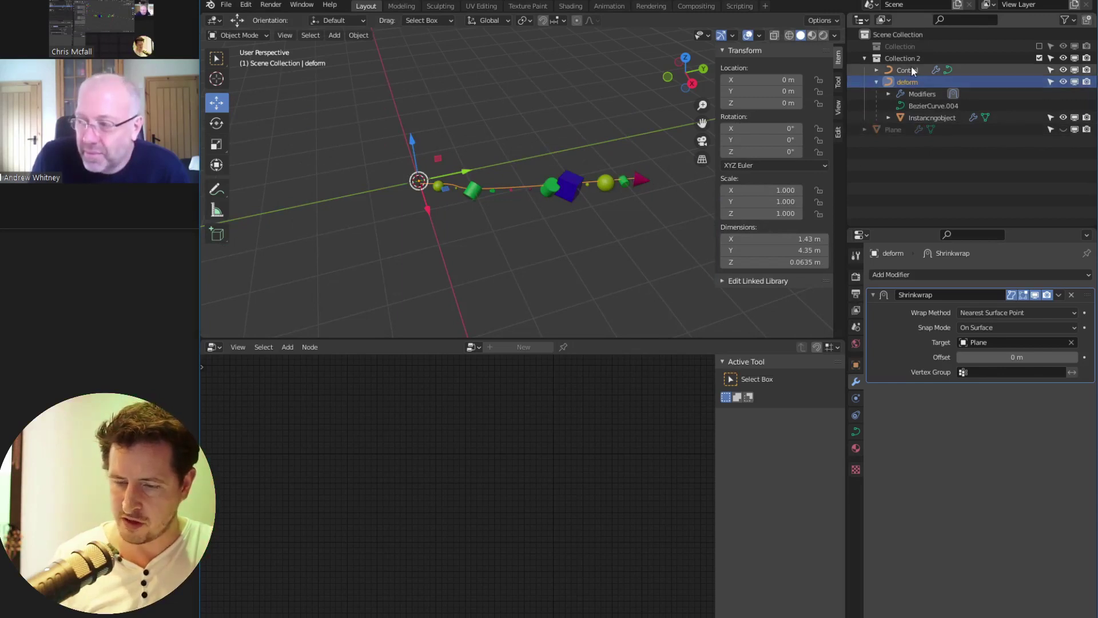
left_click(523, 186, "shift")
left_click(522, 187, "shift")
left_click(522, 186, "shift")
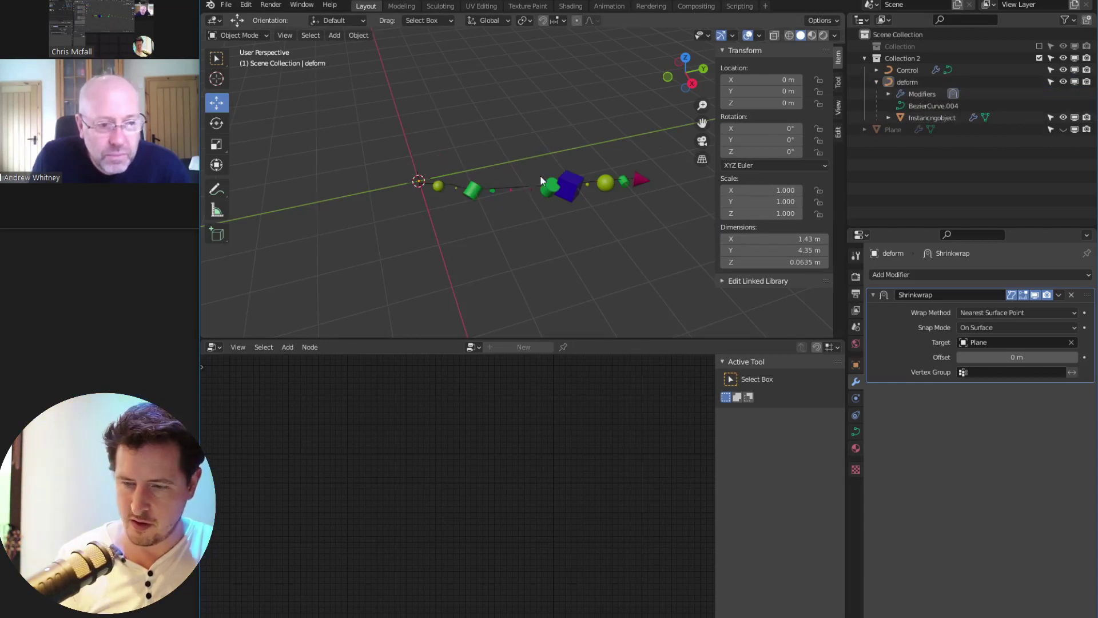
left_click(908, 81)
left_click(911, 70, "shift")
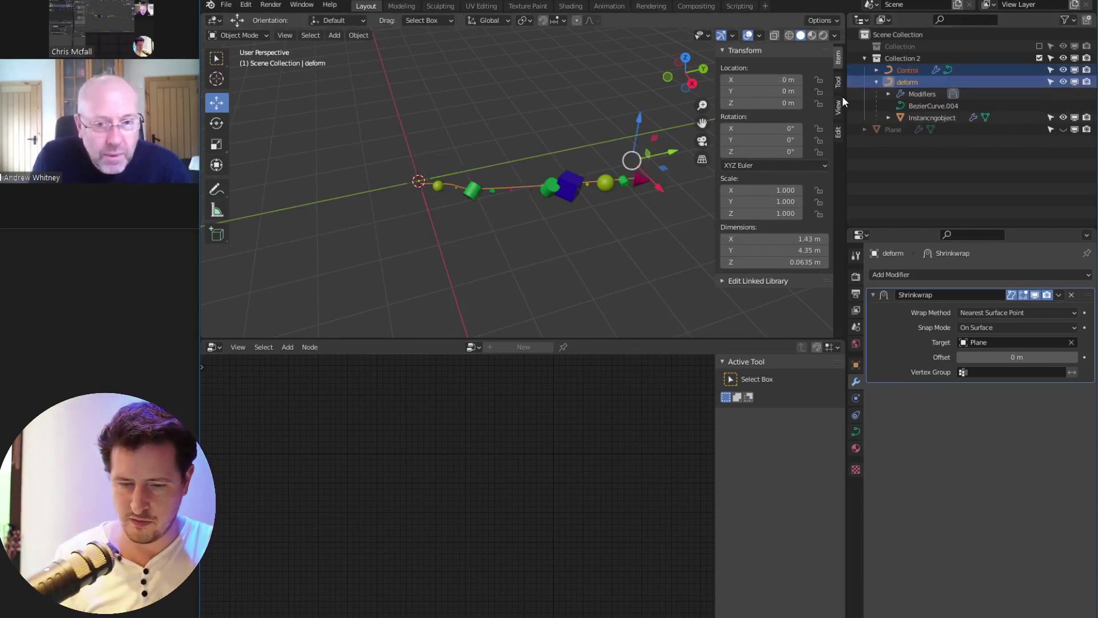
key("ctrl+p")
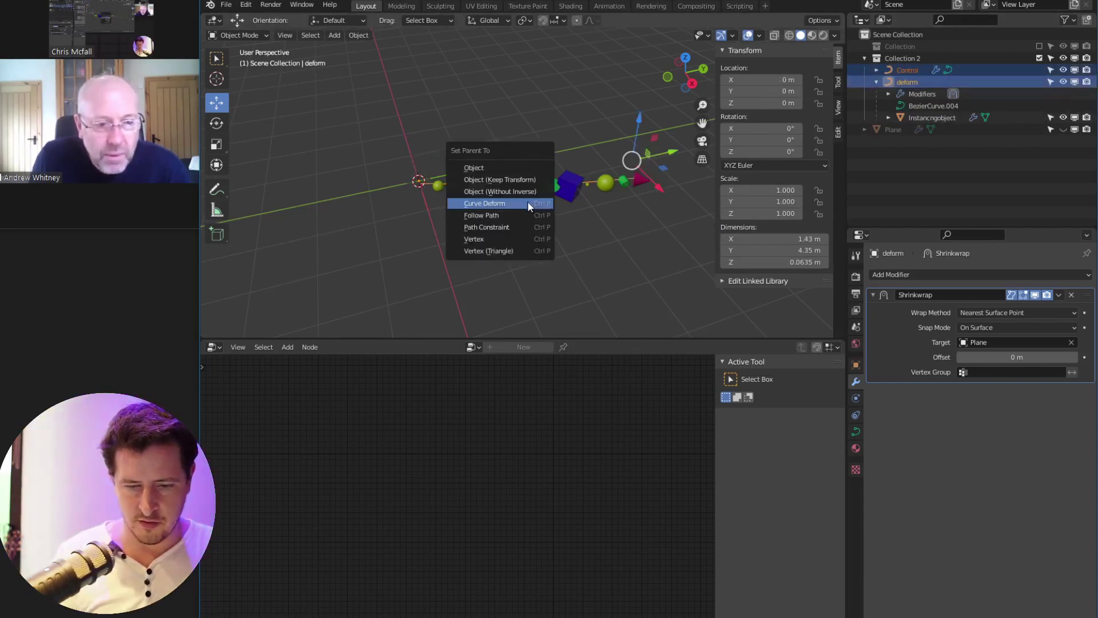
left_click(529, 202)
Select the Control curve and remove its Curve modifier, keeping the Shrinkwrap
middle_click_drag(534, 207, 498, 225)
left_click(300, 133)
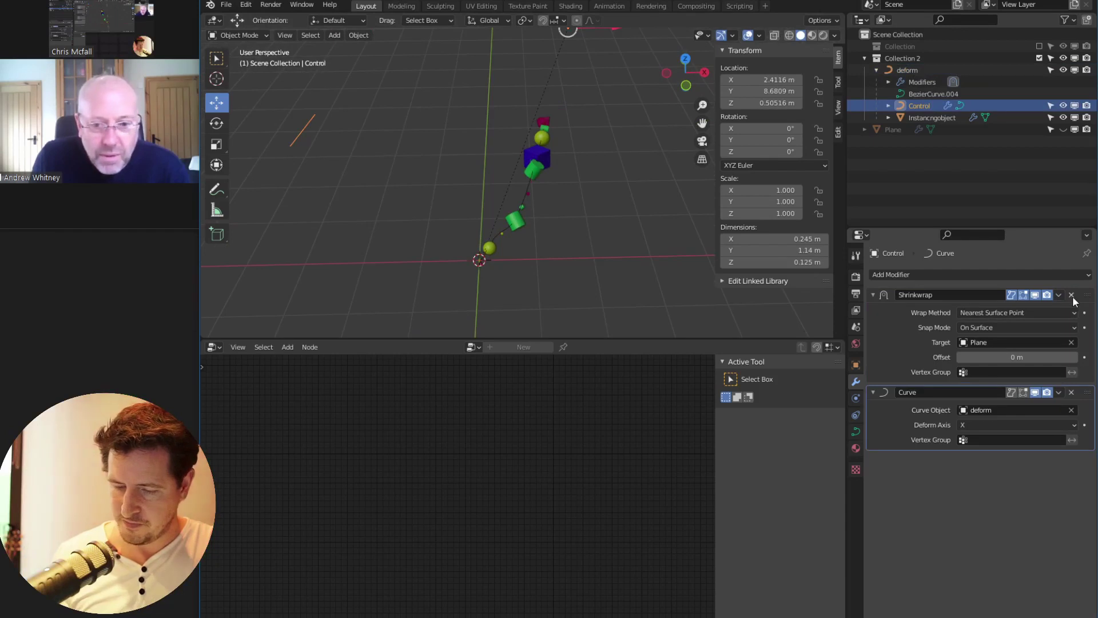
left_click(1072, 392)
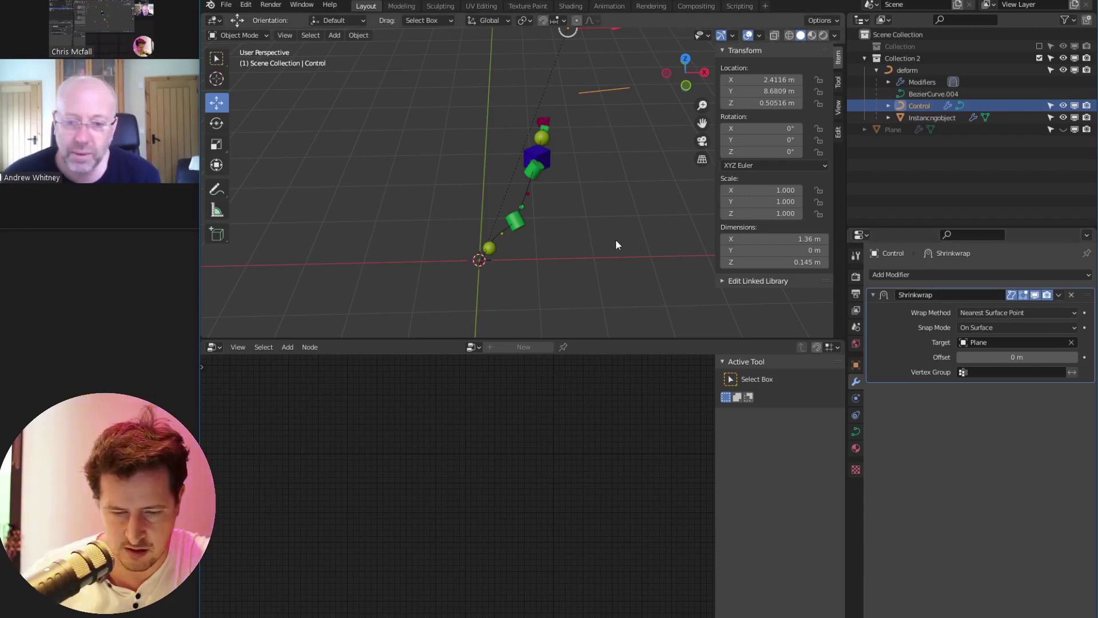
Delete the Control curve and show the Plane again
middle_click_drag(616, 240, 463, 219)
key("ctrl+Tab")
left_click(523, 182)
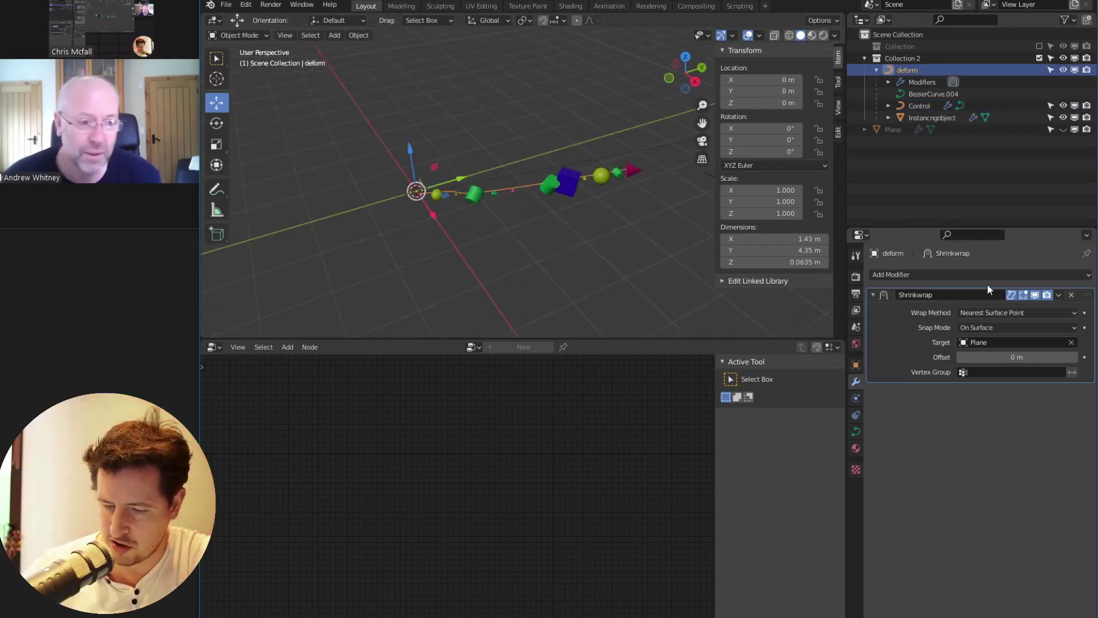
left_click(914, 107)
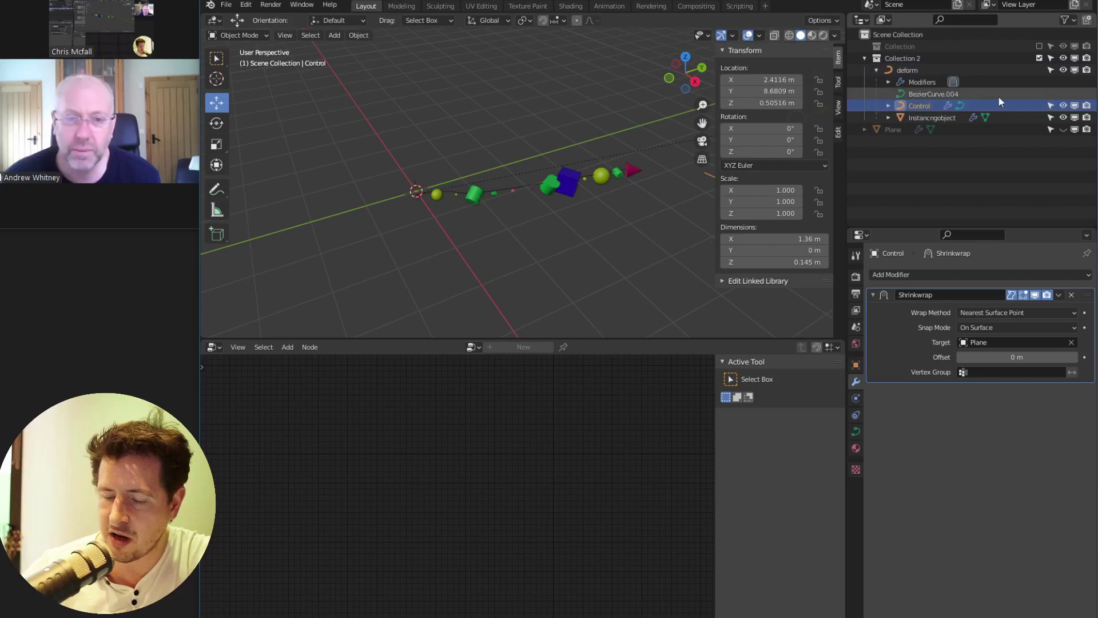
right_click(932, 105)
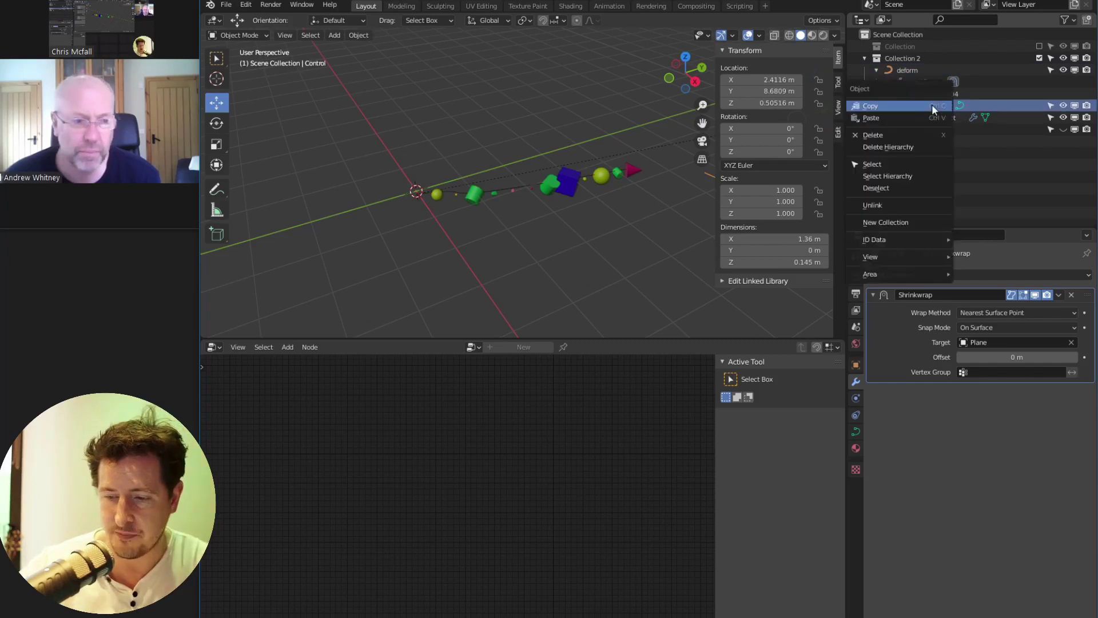
left_click(887, 137)
left_click(1064, 118)
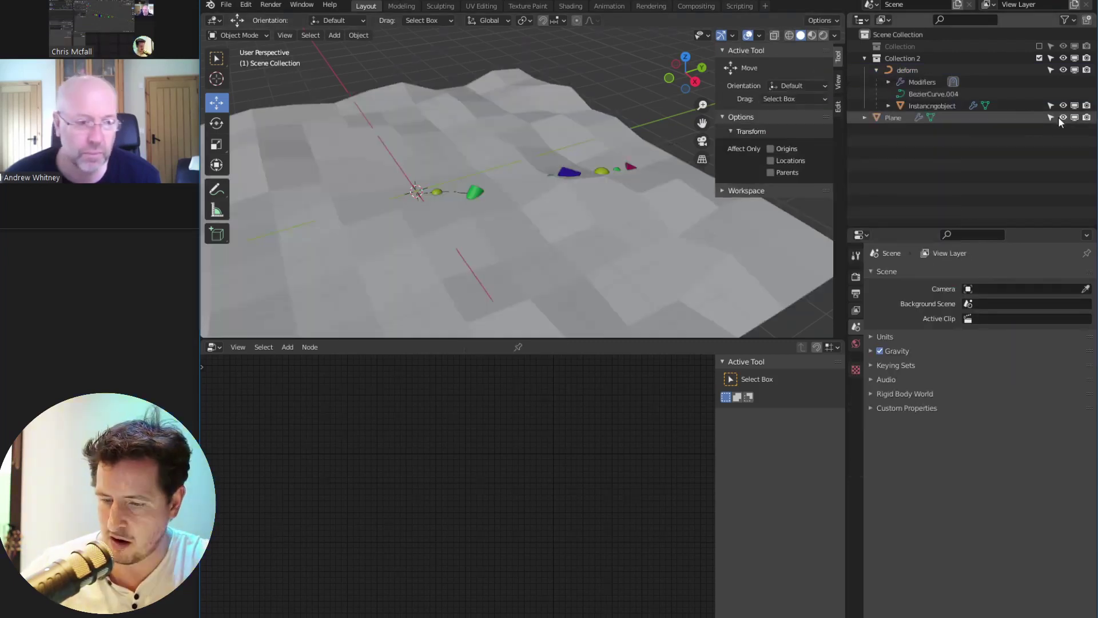
Add a Shrinkwrap modifier targeting Plane to Instancngobject and place it above GeometryNodes in the modifier stack
left_click(466, 194)
left_click(903, 70)
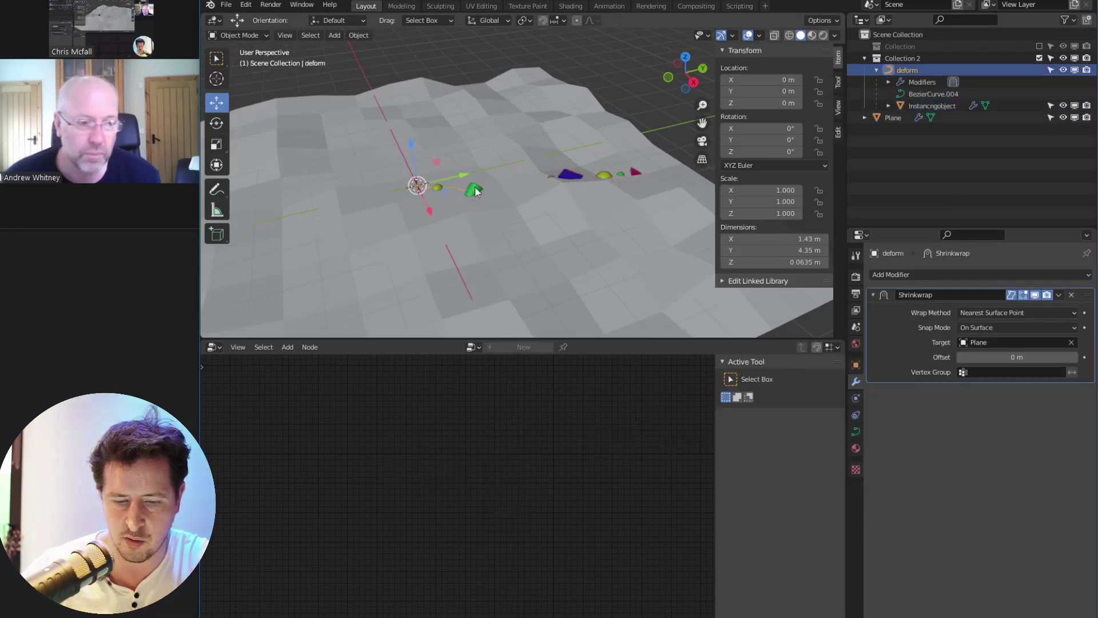
left_click(885, 117)
left_click(922, 105)
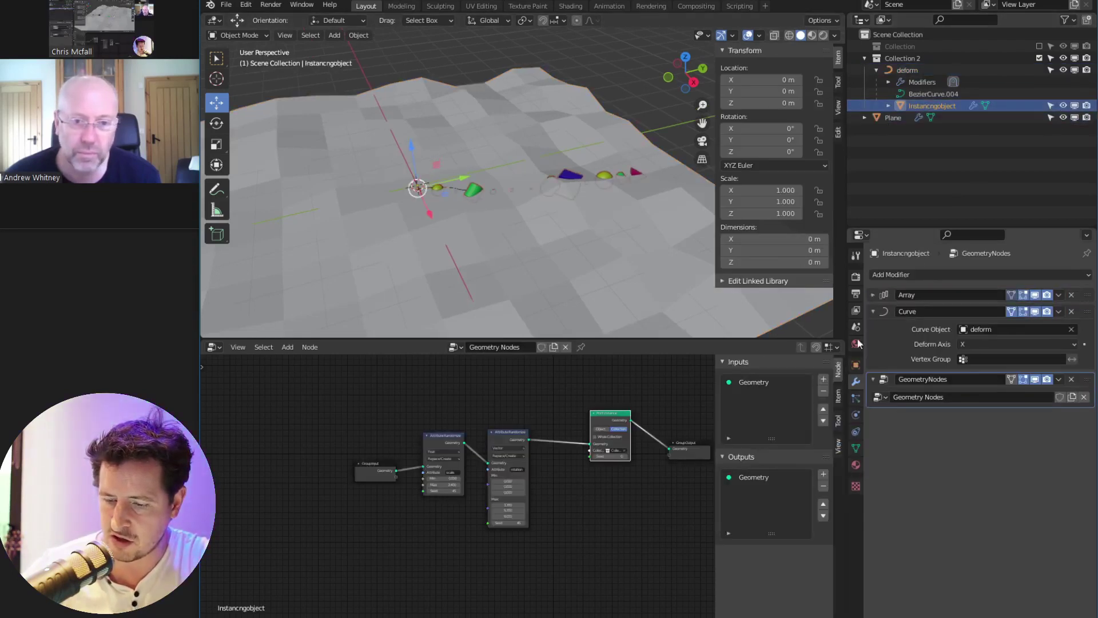
left_click(943, 273)
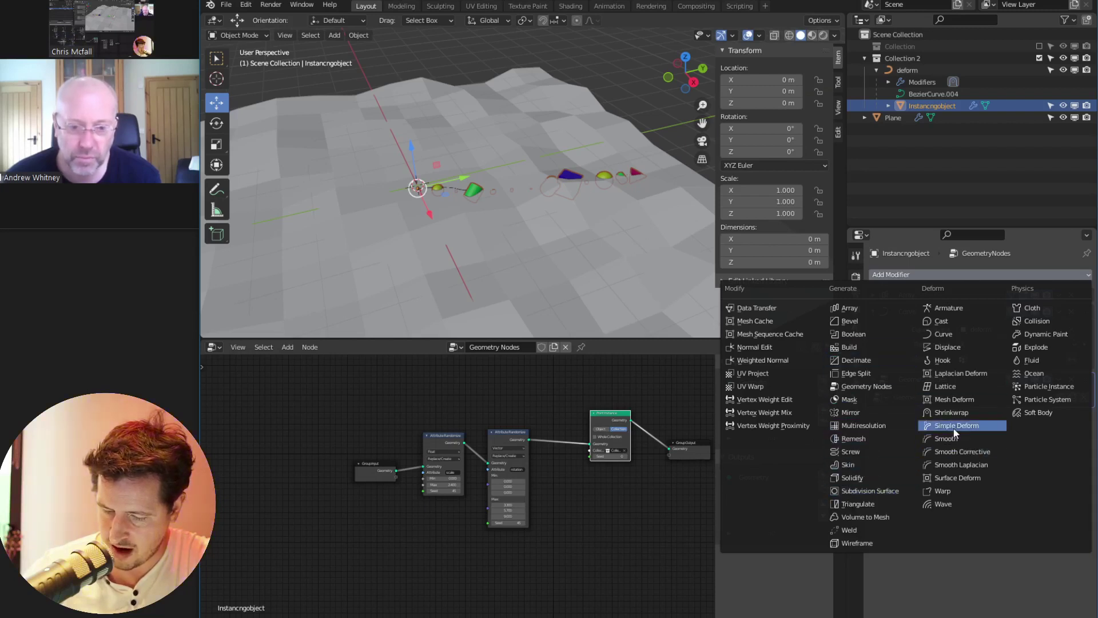
left_click(952, 412)
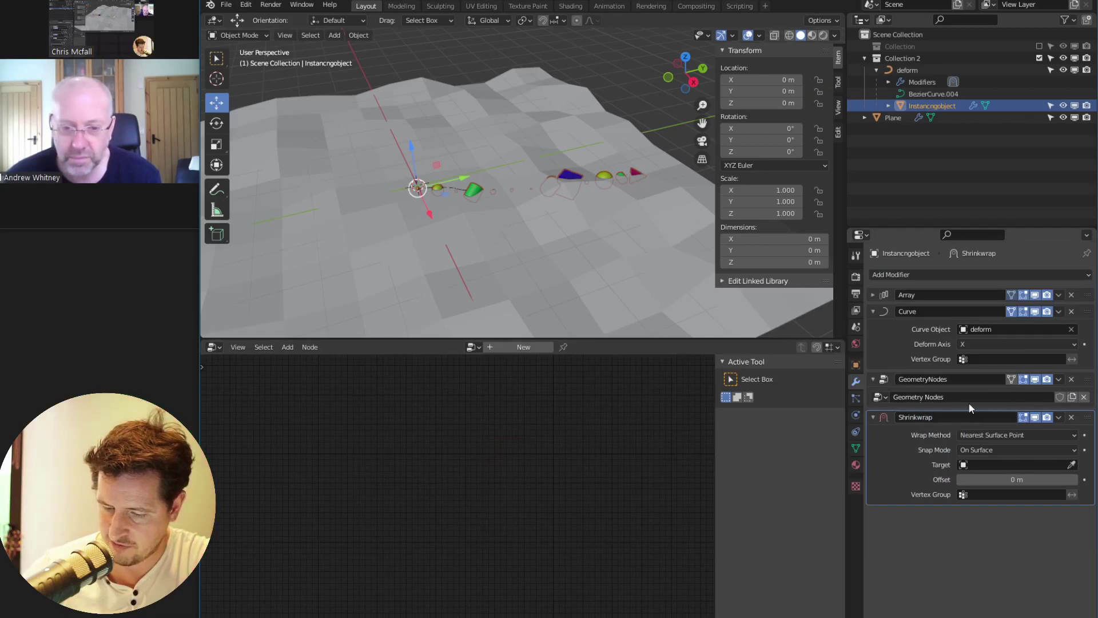
left_click(1072, 464)
left_click(580, 288)
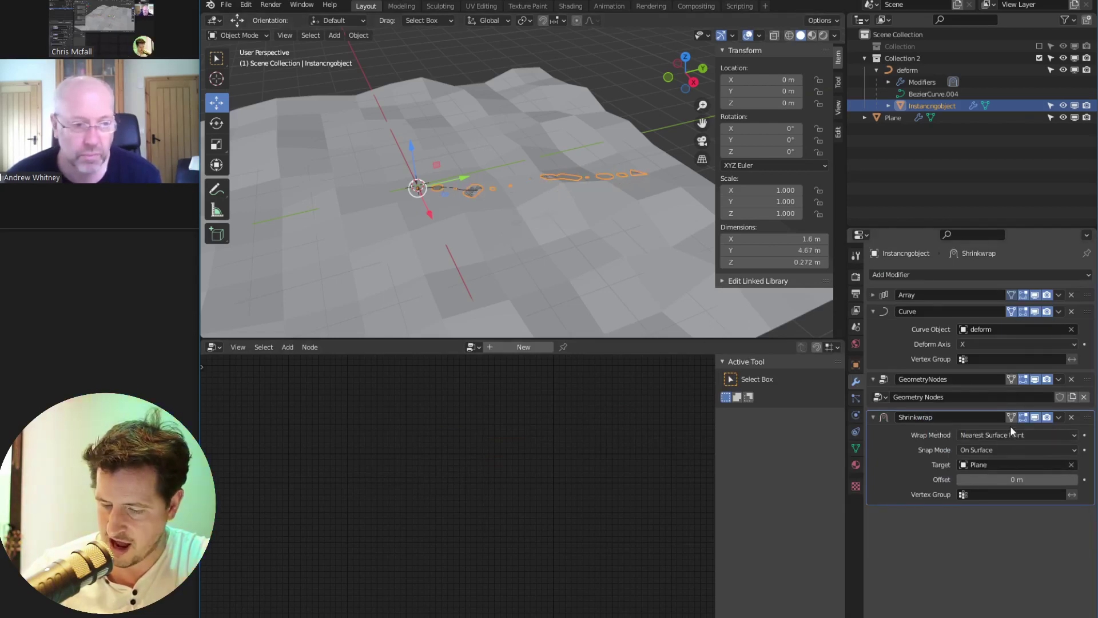
left_click_drag(1083, 418, 1083, 375)
In Edit Mode, move the deform curve's start control point to about X -0.32 m and rotate it about 5.3°
middle_click_drag(492, 196, 592, 240)
left_click(913, 67)
key("Tab")
left_click(548, 274)
left_click_drag(587, 261, 573, 304)
middle_click_drag(573, 304, 699, 197)
key("r")
left_click(726, 197)
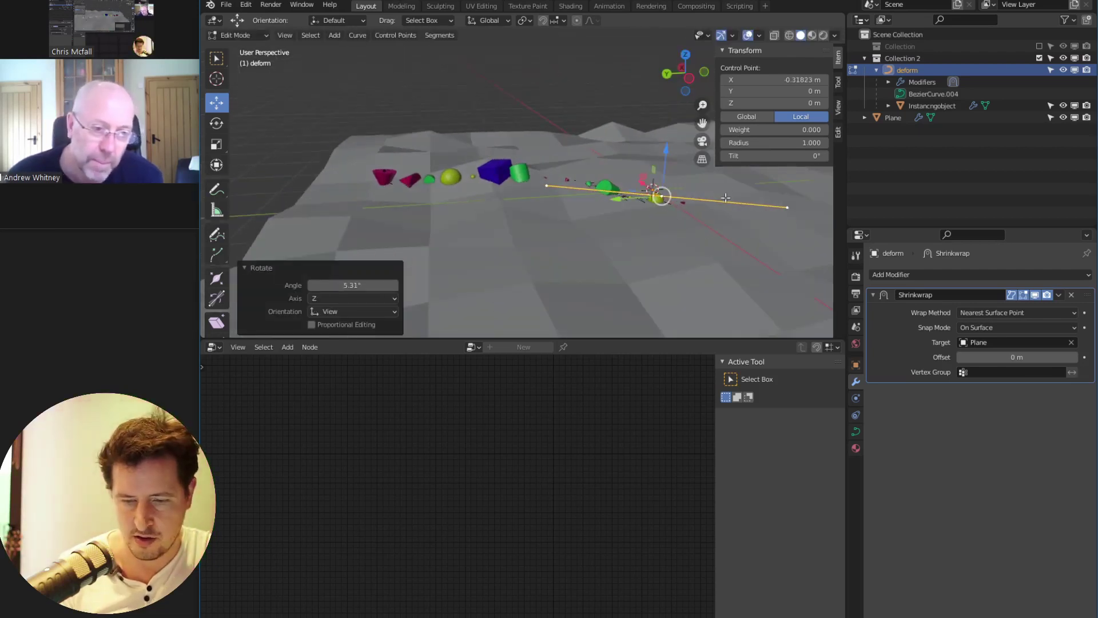
Move the deform curve's start control point about 2.46 m along X and shift it along global Y
middle_click_drag(664, 165, 586, 241)
left_click_drag(582, 224, 686, 130)
middle_click_drag(642, 226, 704, 224)
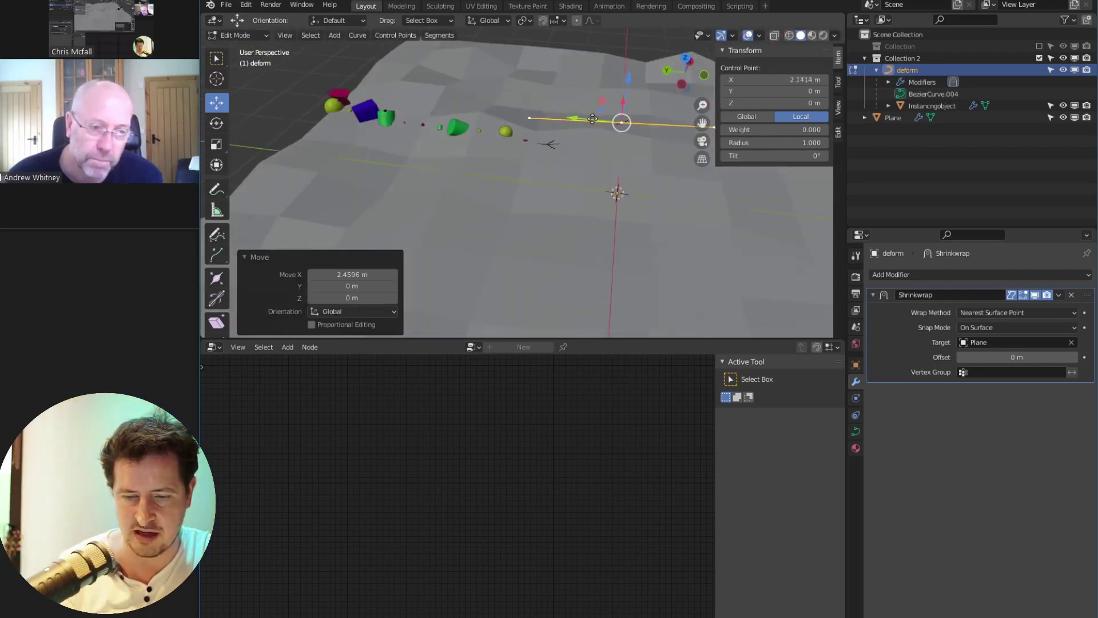
key("g")
key("y")
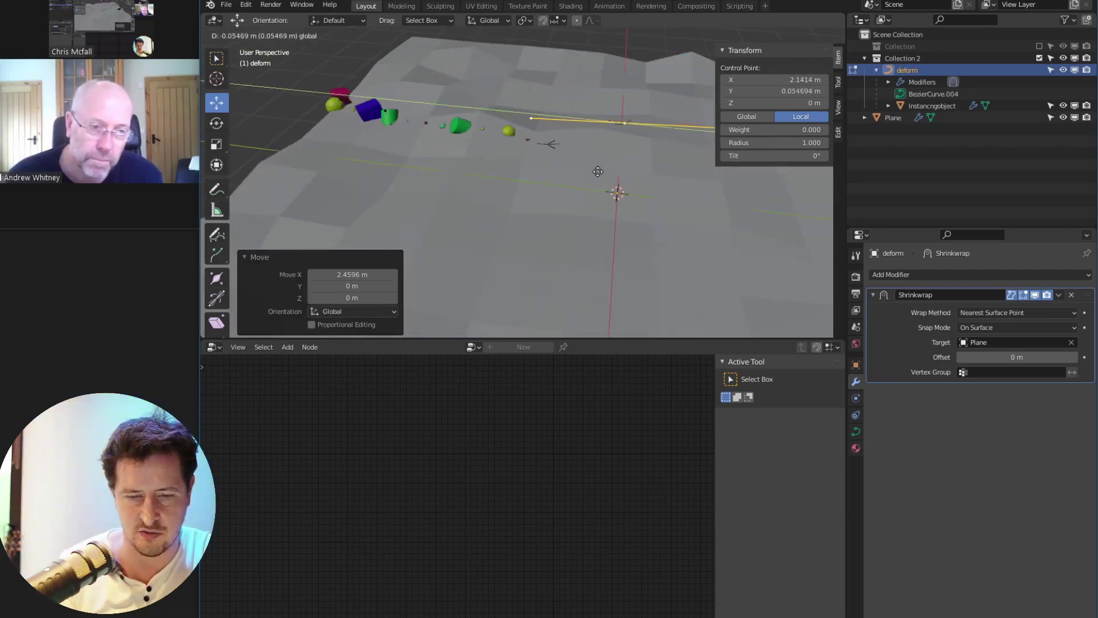
left_click(634, 186)
Select the deform curve's end control point and move it along global X across the terrain
middle_click_drag(634, 186, 627, 240)
key("a")
left_click(607, 203)
key("g")
key("x")
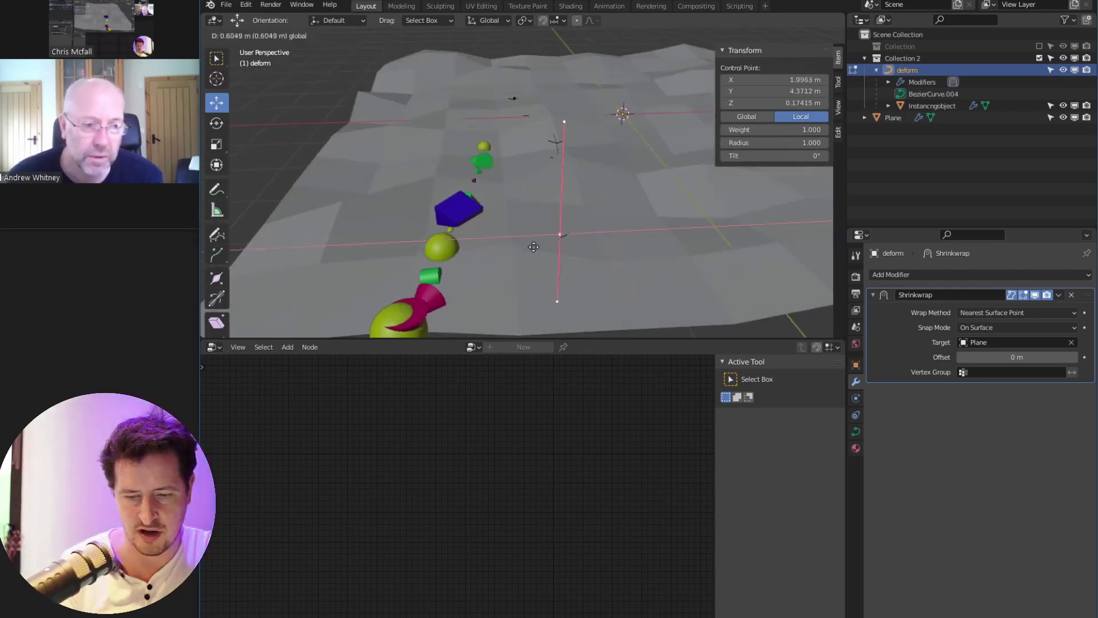
left_click(736, 210)
Reposition the inner handle of the deform curve's end control point to reshape the bend
middle_click_drag(736, 210, 523, 175)
left_click(529, 165)
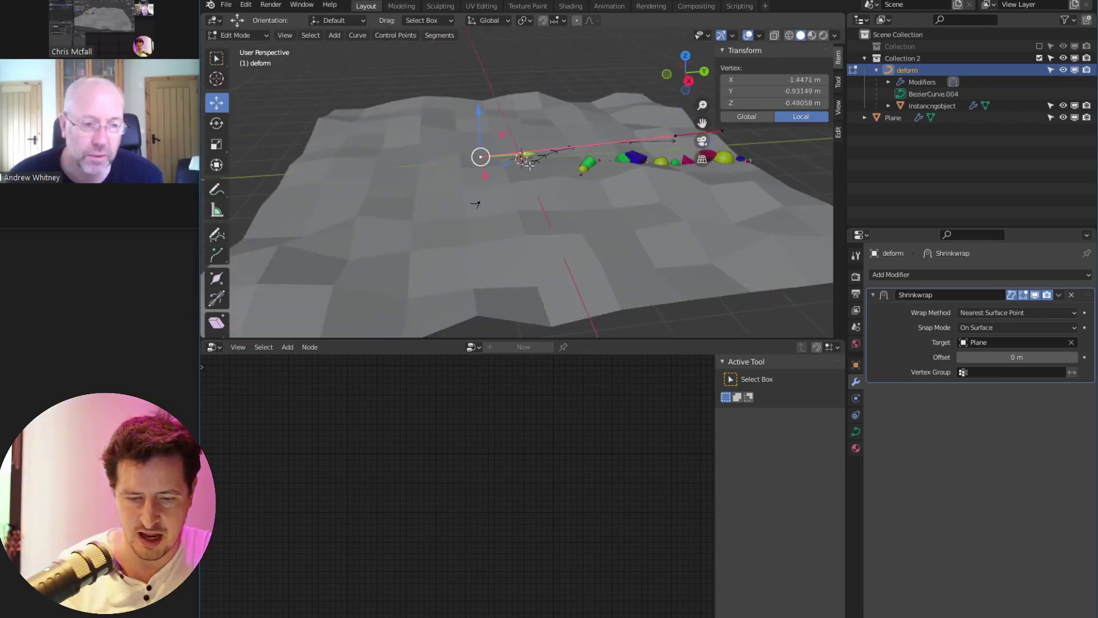
left_click_drag(479, 116, 594, 96)
Move the start control point's inner handle along X and about 0.60 m along Y
left_click(477, 202)
middle_click_drag(549, 222, 552, 263)
left_click(566, 195)
left_click_drag(574, 228, 592, 295)
left_click_drag(629, 260, 658, 259)
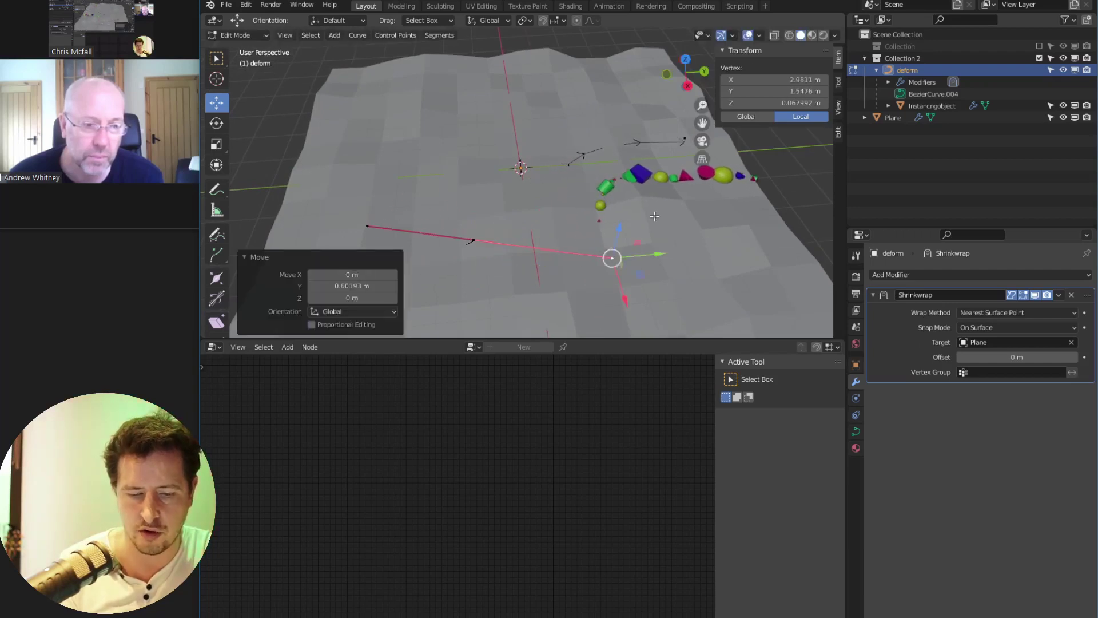
Move the start control point's outer handle about 1.61 m along X
left_click(374, 227)
middle_click_drag(372, 227, 495, 295)
left_click_drag(504, 304, 568, 326)
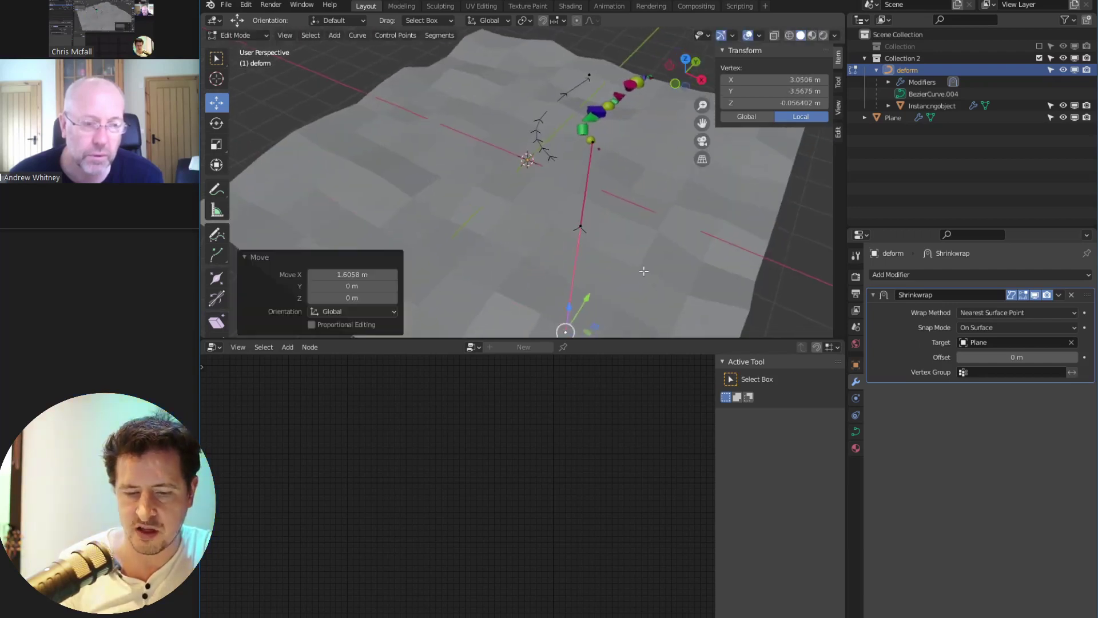
middle_click_drag(569, 326, 560, 227)
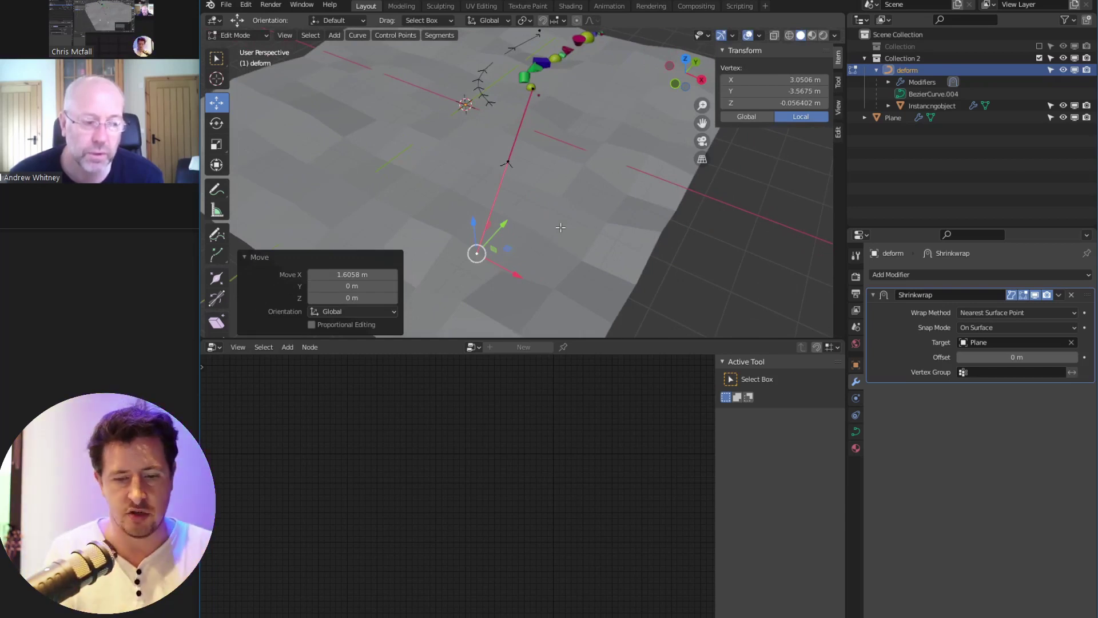
Return to Object Mode, select Instancngobject and examine how its instances follow the curve over the terrain
left_click(508, 161)
middle_click_drag(508, 161, 772, 156)
scroll(522, 153, "down", 3)
middle_click_drag(460, 178, 532, 149)
key("Tab")
left_click(521, 108)
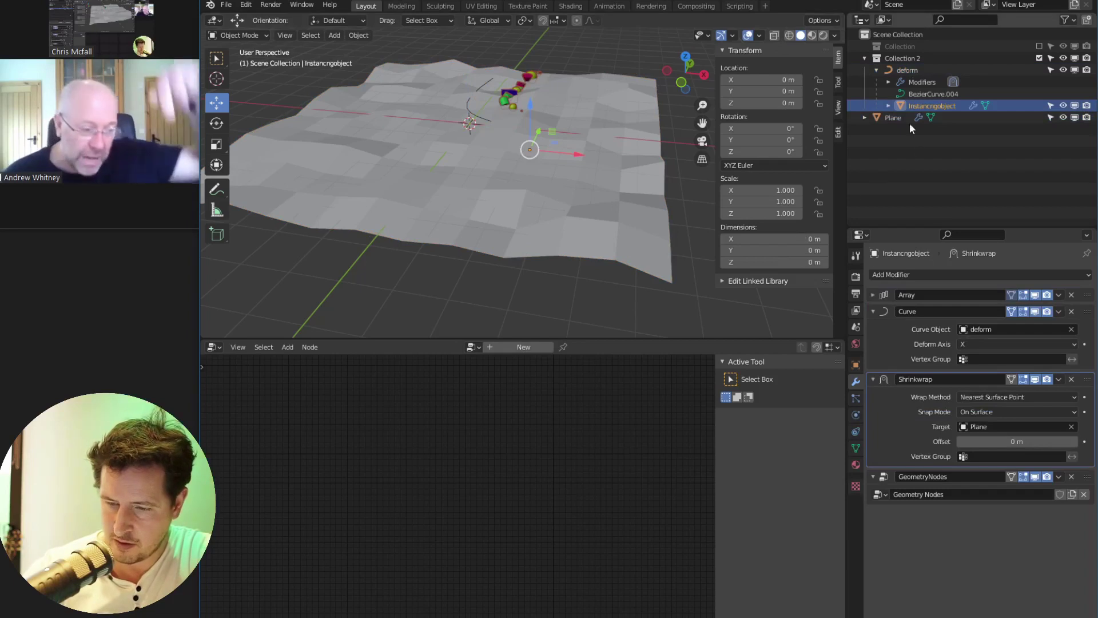
mouse_move(480, 132)
middle_mouse_down()
mouse_move(532, 127)
mouse_move(541, 141)
mouse_move(490, 196)
mouse_move(587, 144)
mouse_move(488, 148)
middle_mouse_up()
scroll(515, 157, "up", 2)
scroll(544, 160, "down", 2)
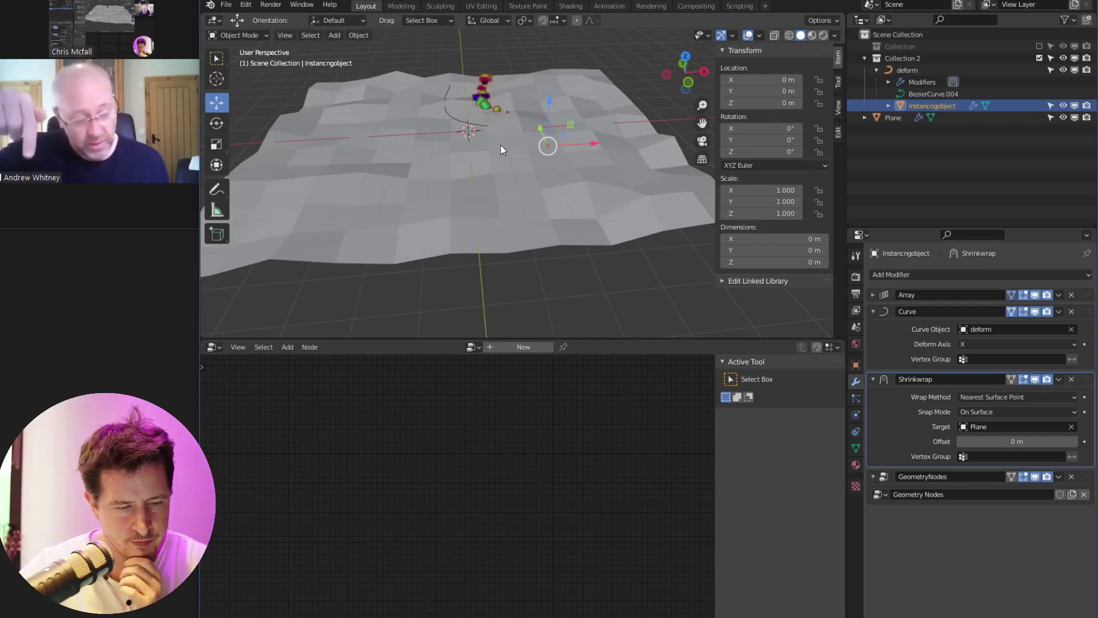
Set the deform curve's Shrinkwrap to the Project wrap method with On Surface snapping along the Z axis
left_click(483, 124)
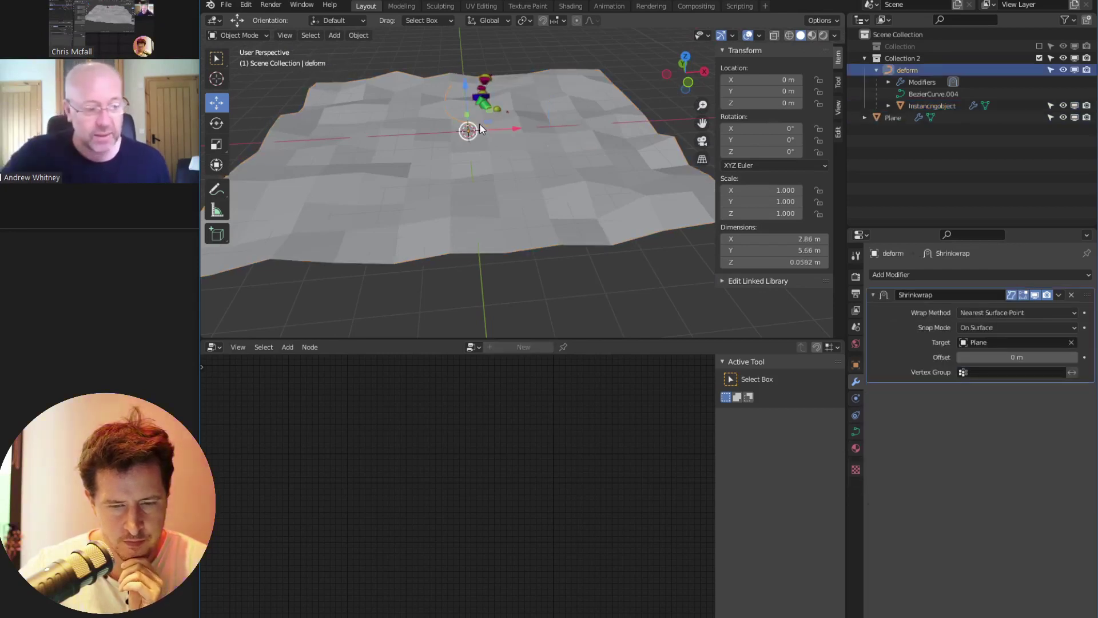
left_click(988, 327)
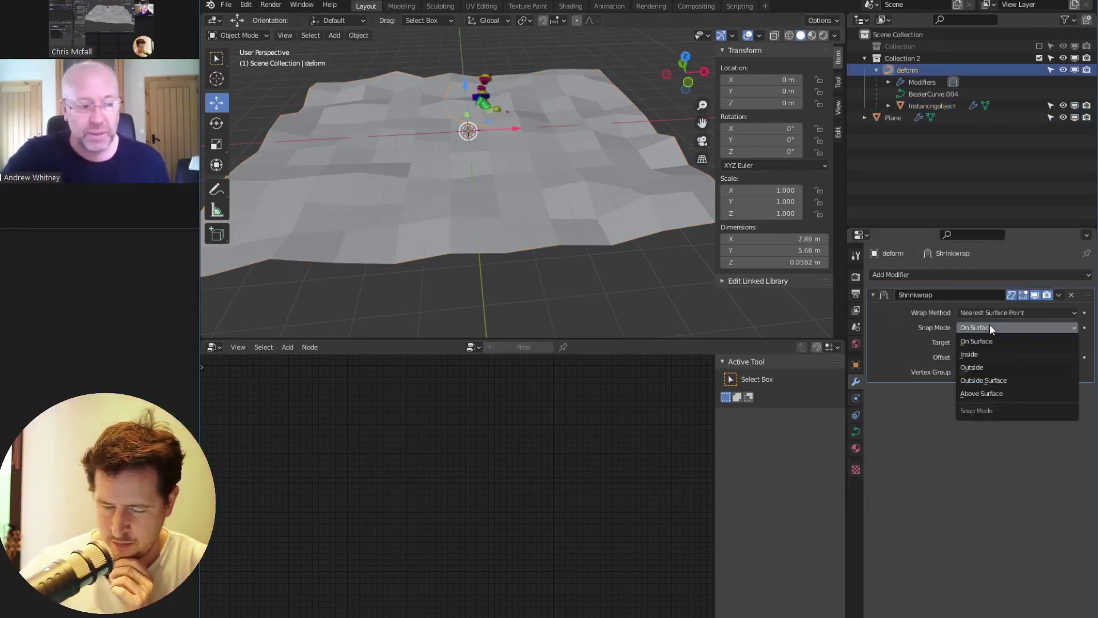
left_click(984, 312)
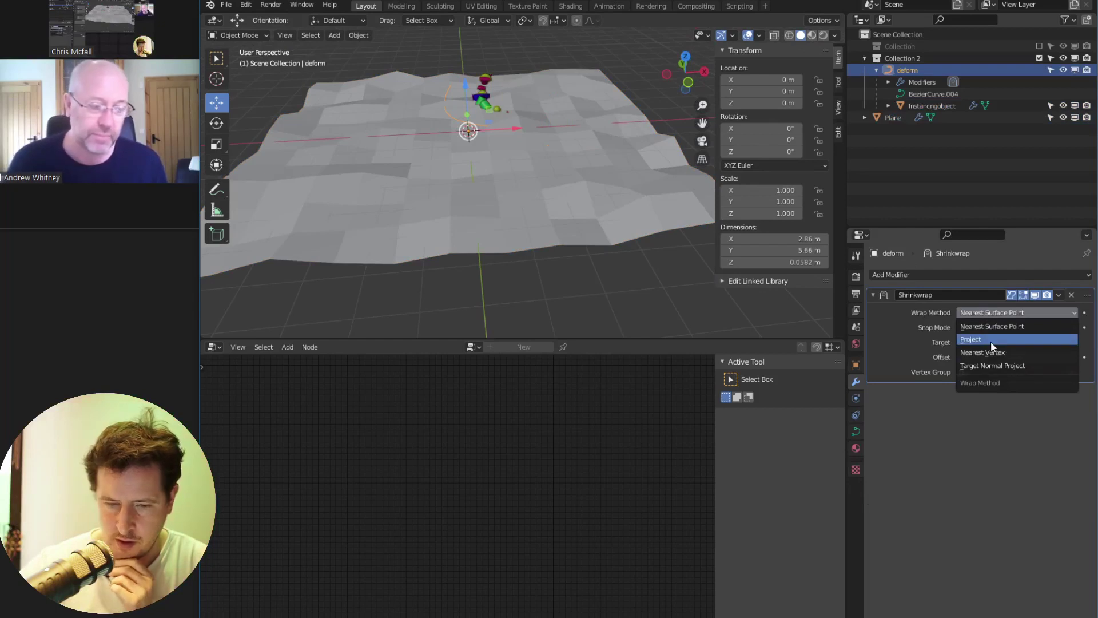
left_click(990, 341)
left_click(1001, 313)
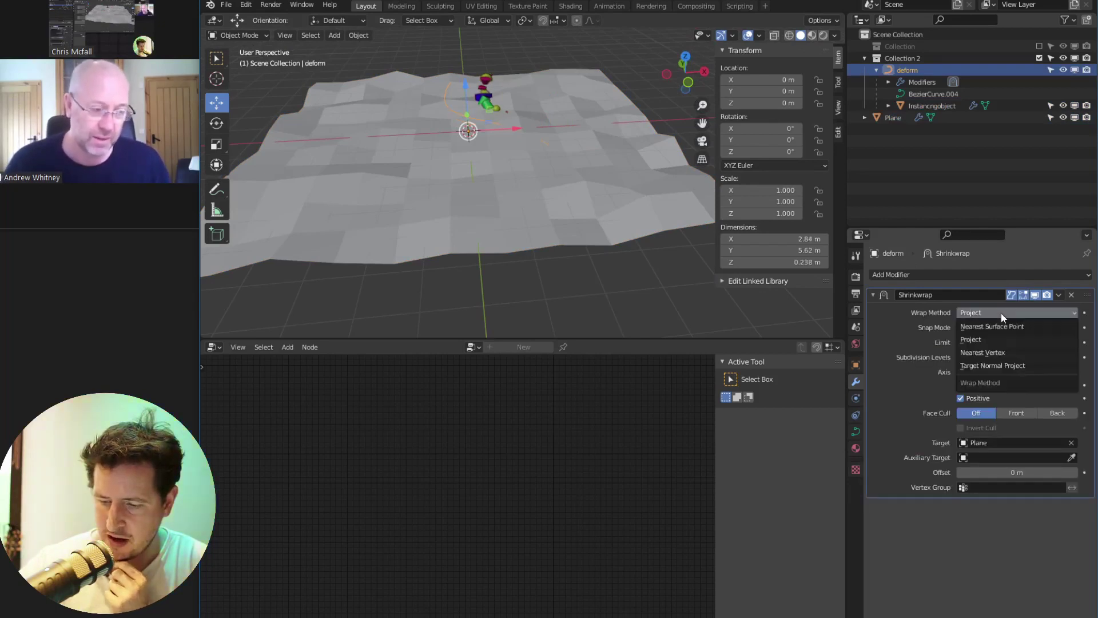
left_click(965, 314)
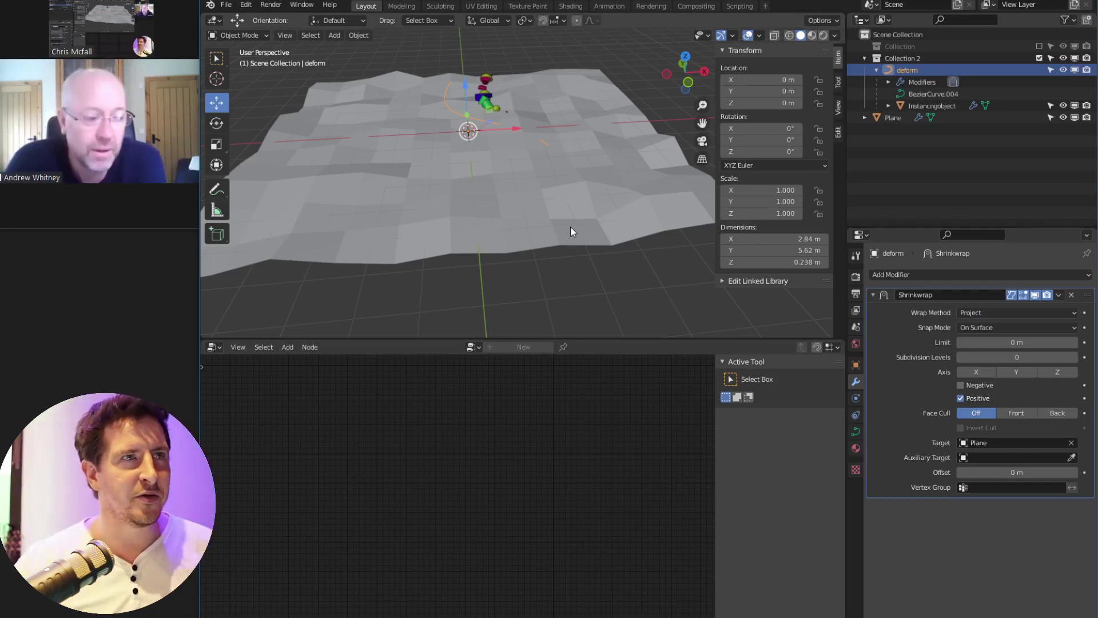
left_click(1018, 328)
left_click(975, 341)
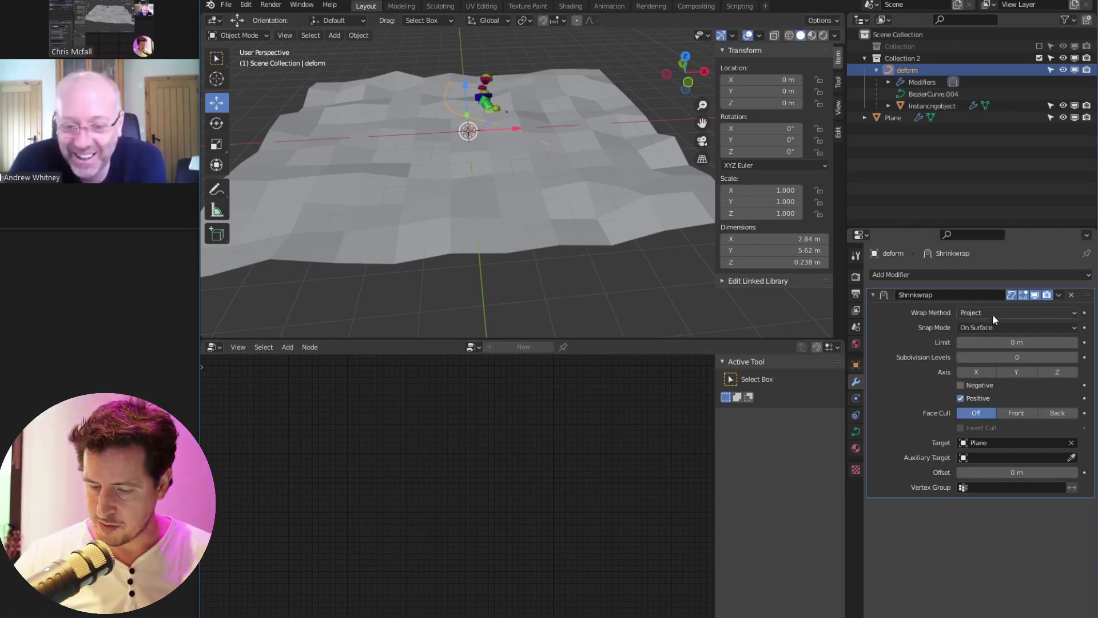
left_click(1057, 372)
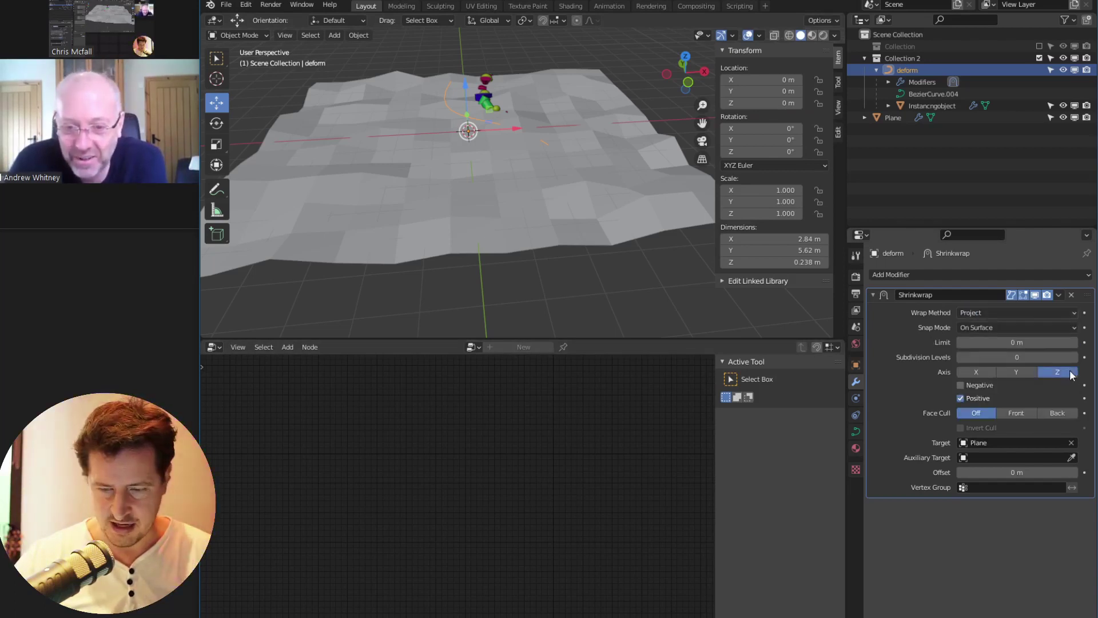
Set Instancngobject's Shrinkwrap to the Project wrap method with On Surface snapping along only the Z axis
left_click(483, 101)
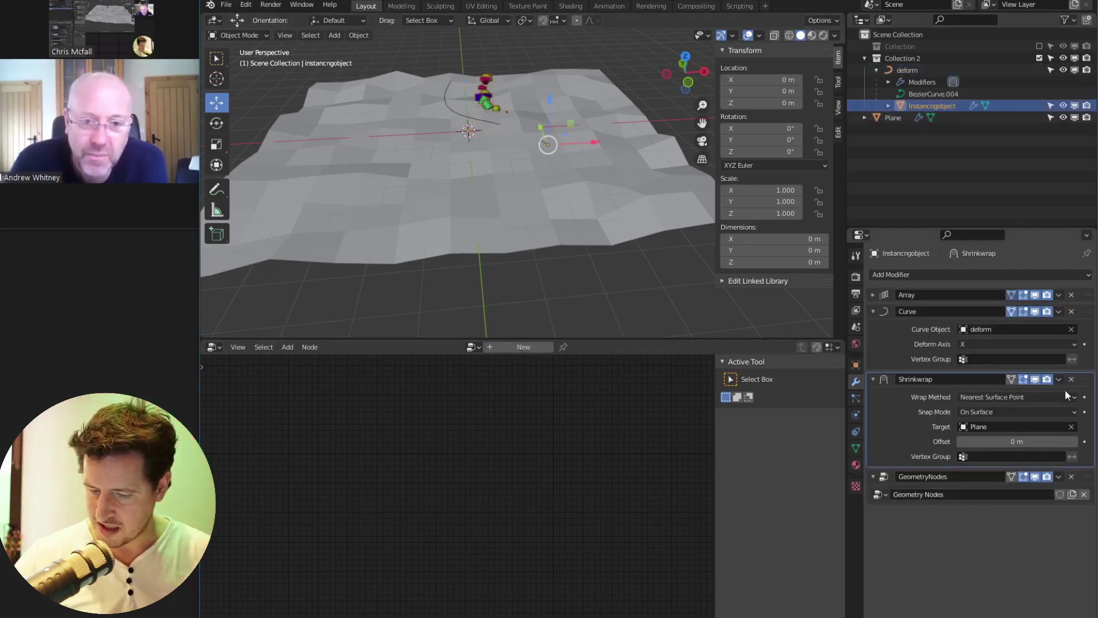
left_click(1023, 398)
left_click(995, 423)
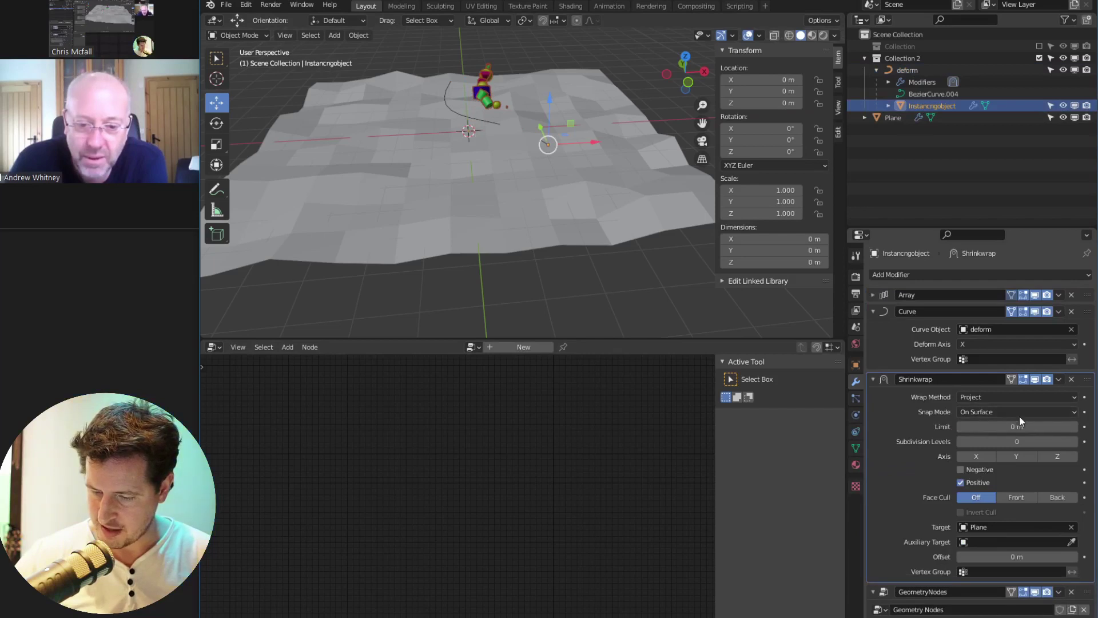
left_click(1020, 413)
left_click(1024, 425)
left_click(1064, 456)
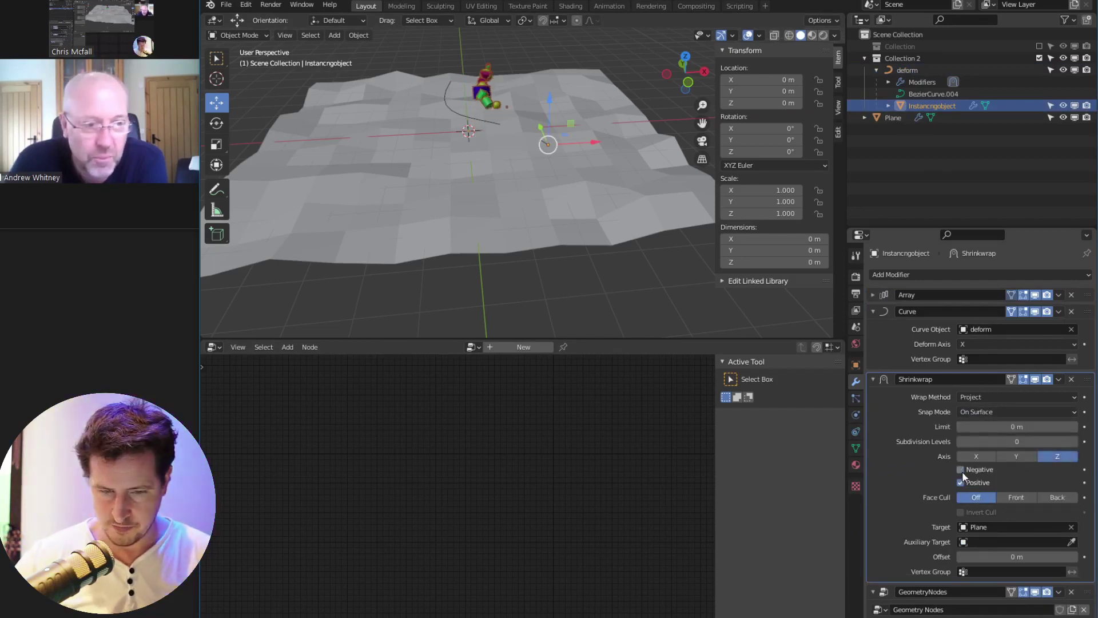
left_click(994, 456)
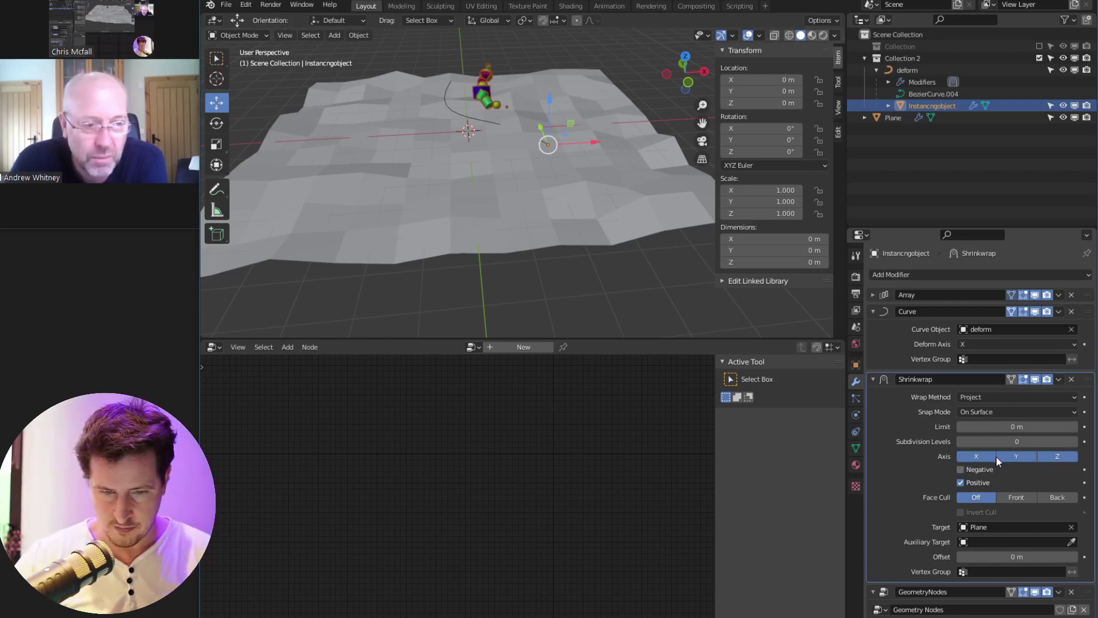
left_click_drag(994, 456, 1031, 456)
Move the deform curve about 0.18 m along X and turn off its Shrinkwrap modifier
middle_click_drag(649, 129, 606, 173)
left_click(521, 149)
key("ctrl+Tab")
left_click(688, 175)
key("ctrl+Tab")
left_click(549, 166)
mouse_move(633, 121)
left_mouse_down()
mouse_move(598, 120)
mouse_move(624, 121)
left_mouse_up()
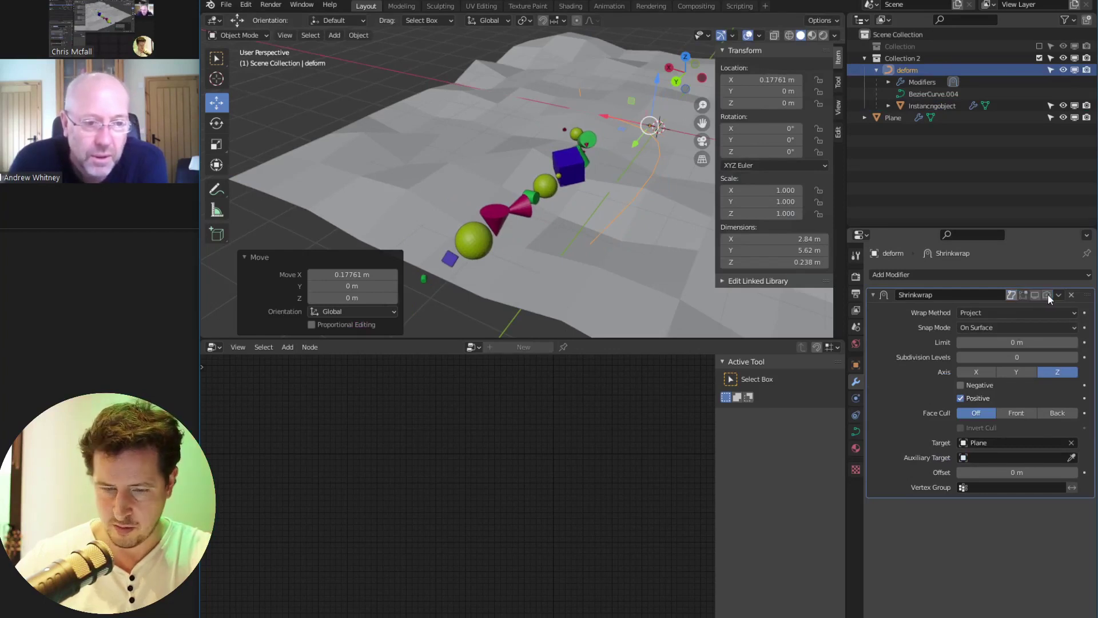
Reposition a control point of the deform curve in Edit Mode, raising it above the terrain, and return to Object Mode
middle_click_drag(578, 171, 553, 154)
key("ctrl+Tab")
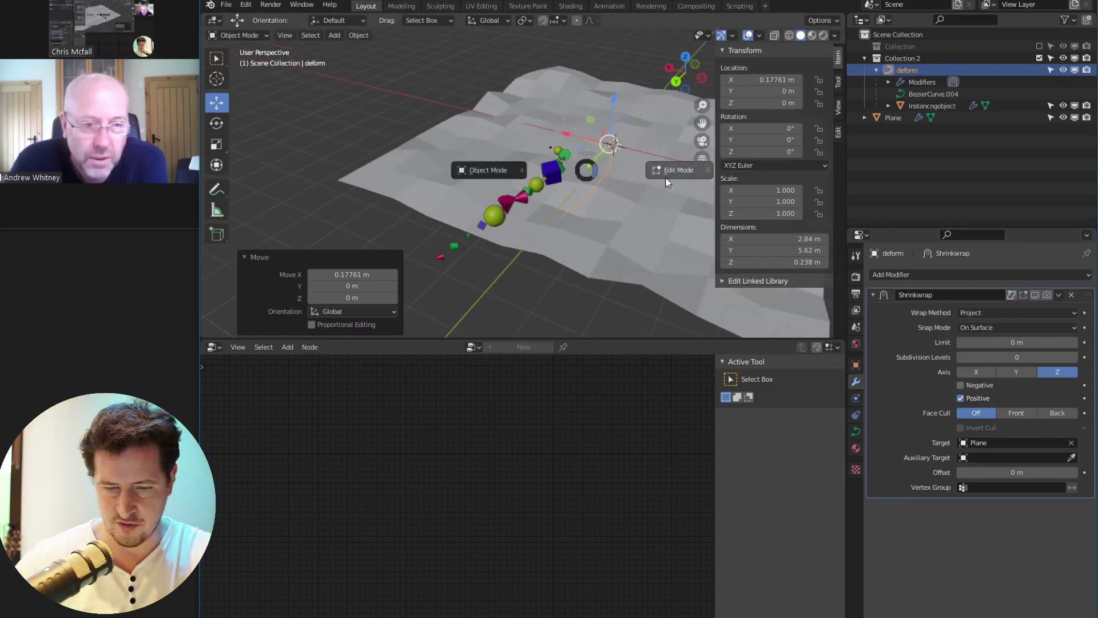
left_click(665, 178)
left_click(550, 217)
middle_click_drag(552, 215, 505, 179)
key("g")
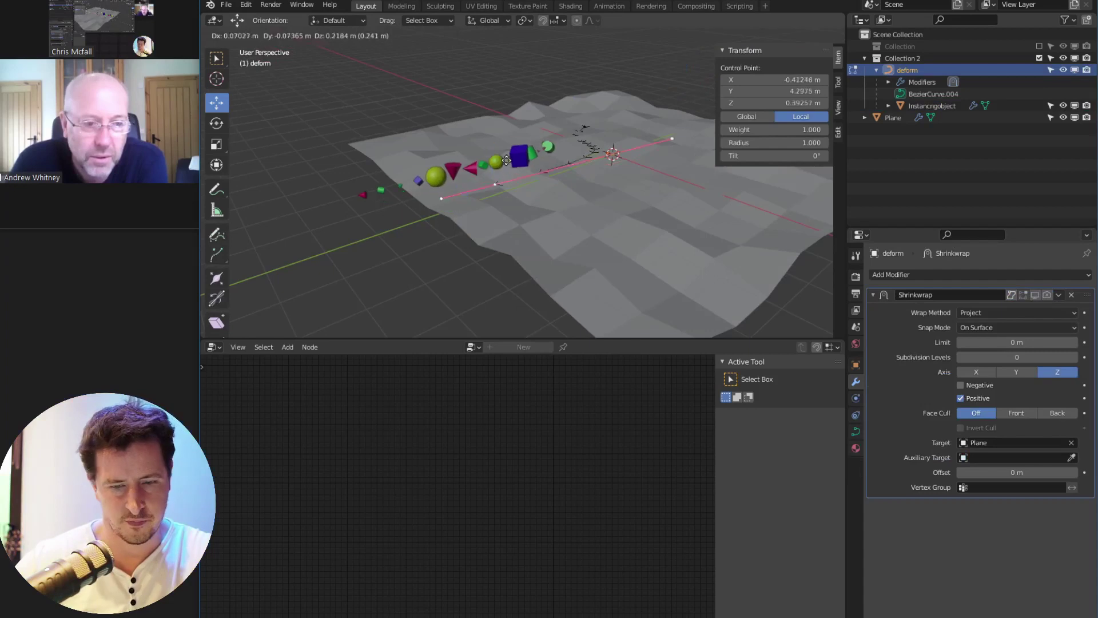
left_click(577, 182)
middle_click_drag(577, 182, 647, 192)
key("Tab")
Clear the location of the deform curve and of Instancngobject
left_click(587, 162)
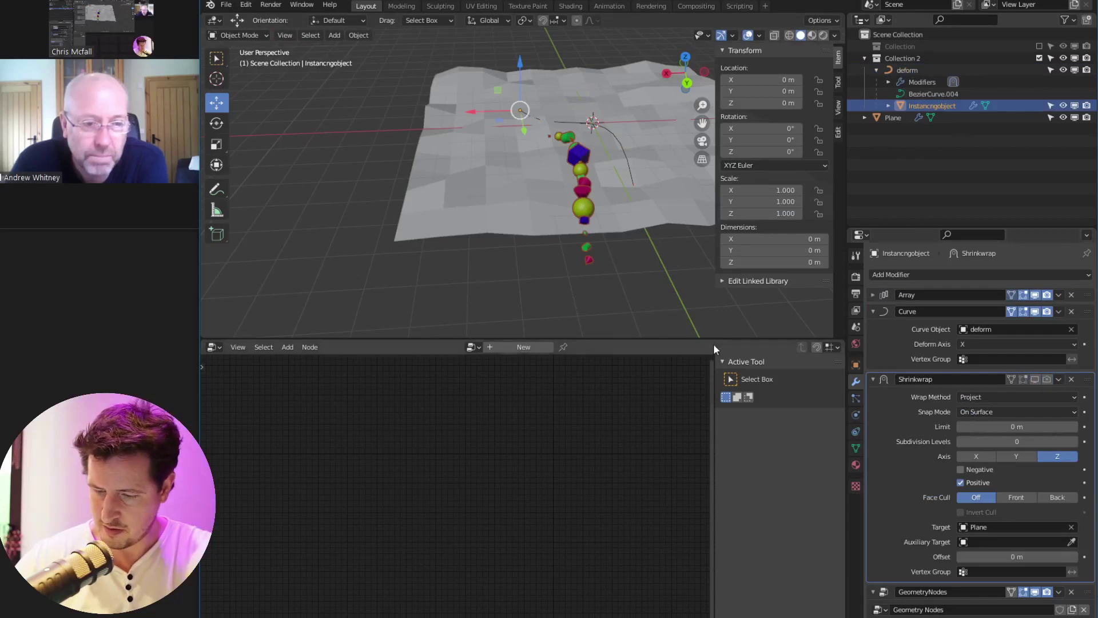
mouse_move(612, 173)
middle_mouse_down()
mouse_move(519, 217)
mouse_move(624, 176)
middle_mouse_up()
left_click(566, 186)
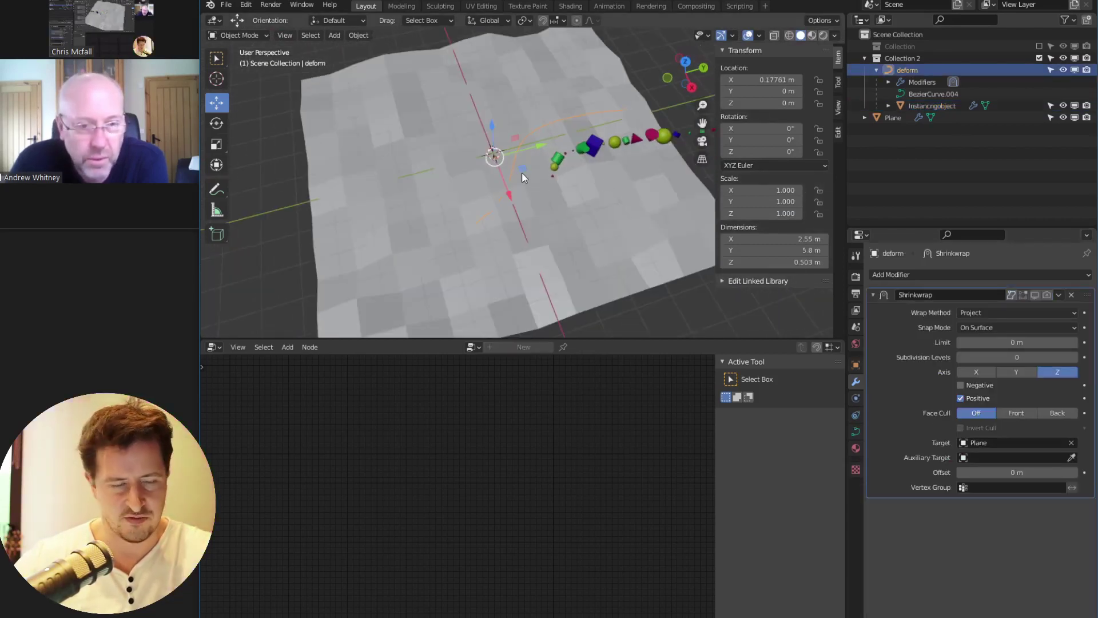
left_click(578, 168)
key("alt+g")
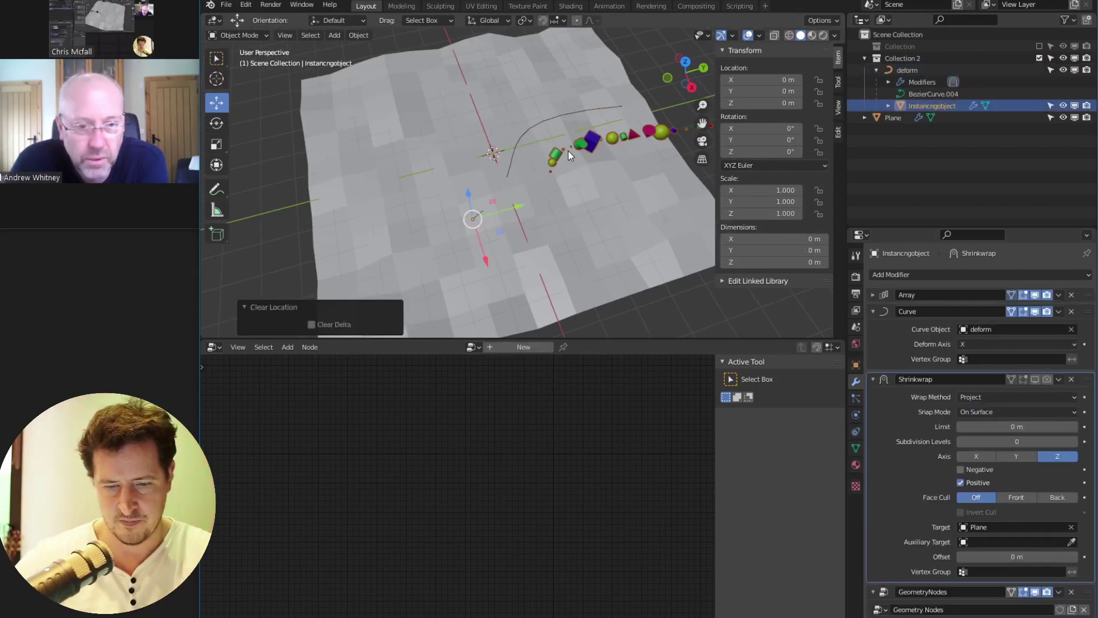
middle_click_drag(585, 181, 517, 176)
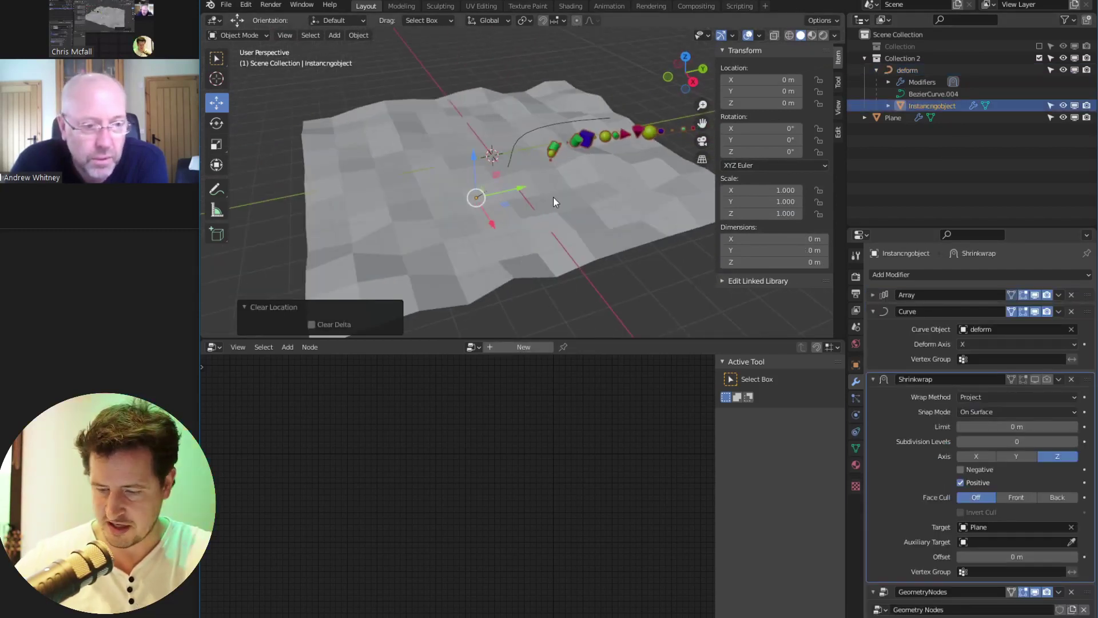
Temporarily toggle the GeometryNodes modifier on Instancngobject to check its effect on the instances
left_click(572, 123)
left_click(588, 144)
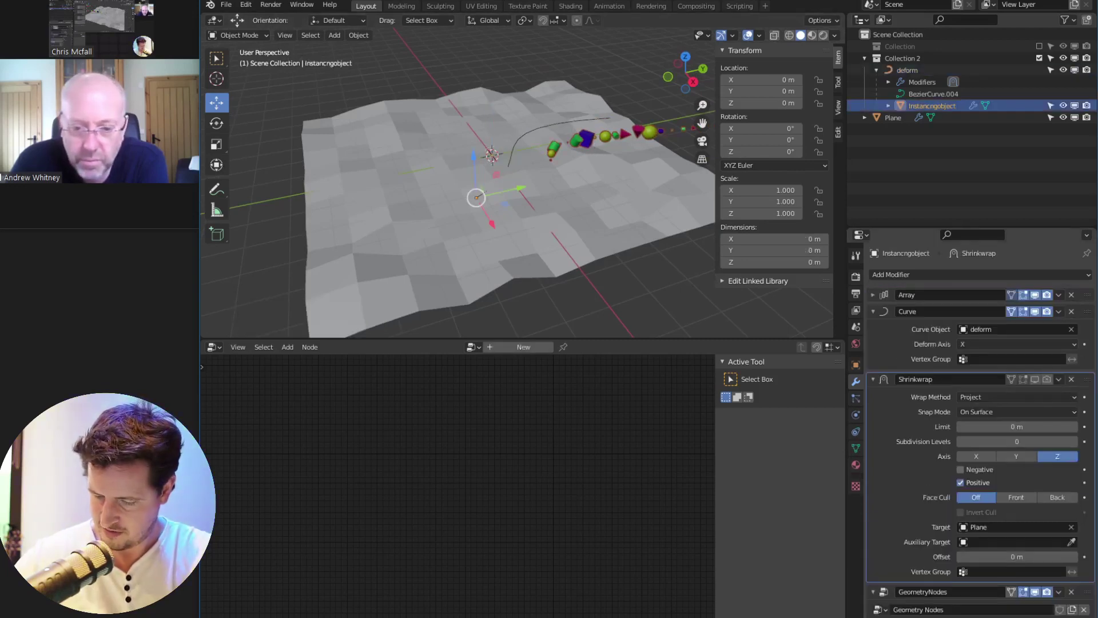
left_click(1033, 592)
left_click(1027, 593)
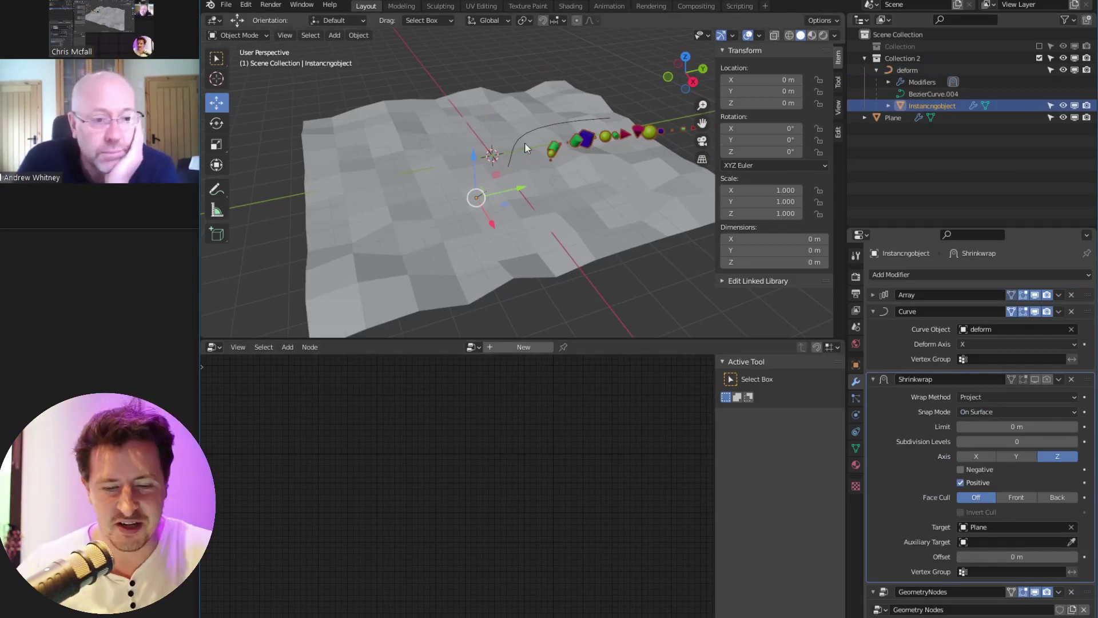
left_click(541, 129)
key("x")
left_click(541, 127)
key("ctrl+z")
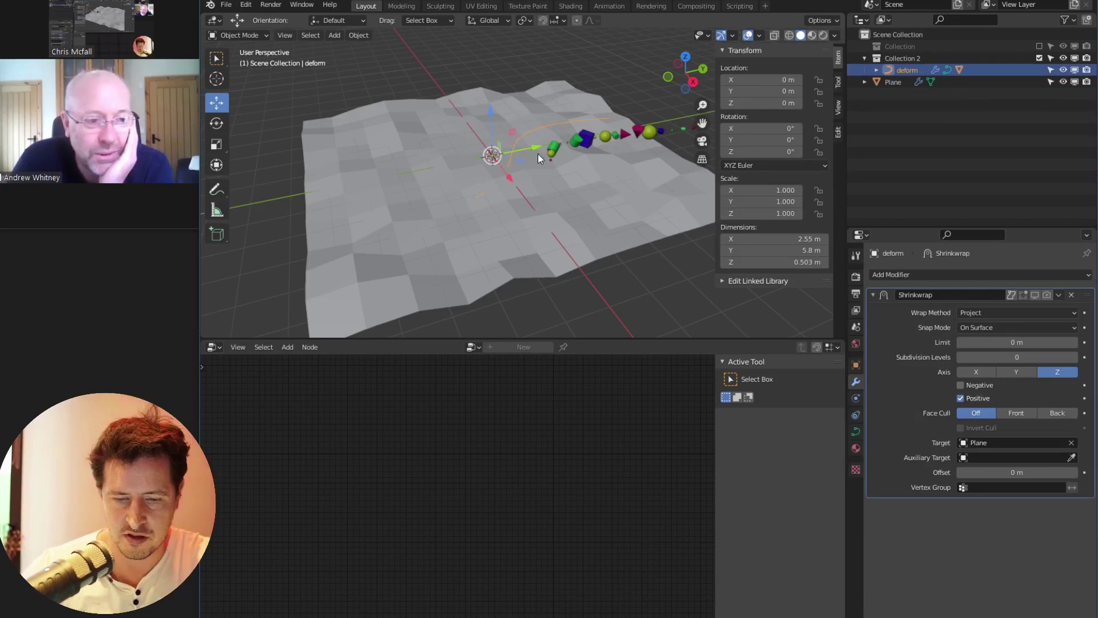
Expand the deform hierarchy in the Outliner and select Instancngobject
left_click(554, 150)
left_click(579, 143)
left_click(577, 142)
key("Tab")
key("Tab")
left_click(521, 133)
left_click(876, 69)
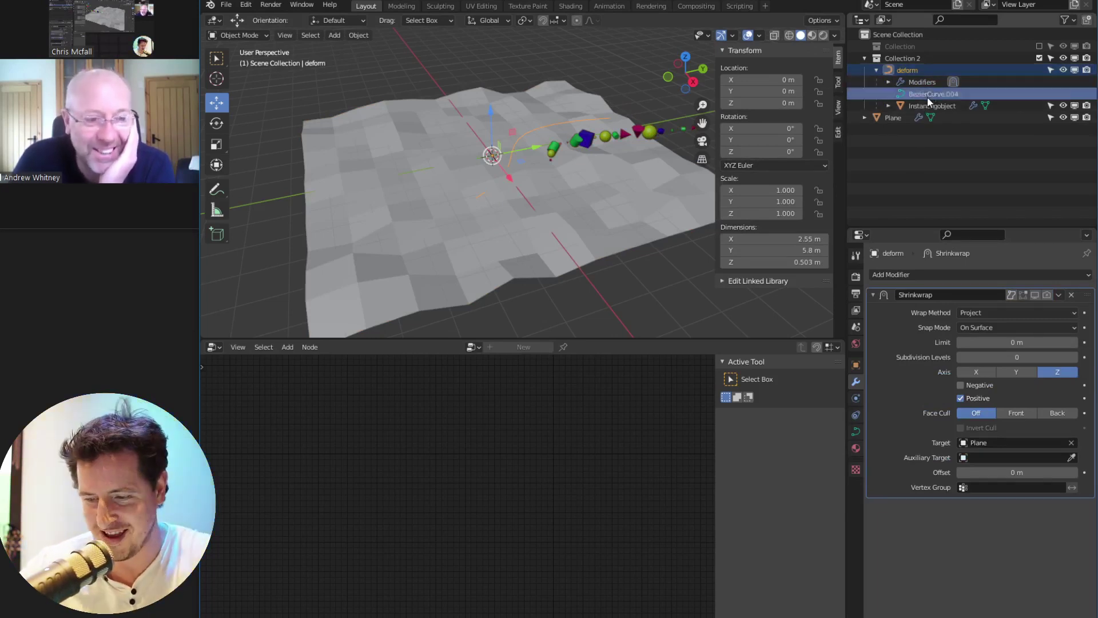
left_click(931, 106)
Examine how the instances are positioned relative to the deform curve and the terrain
middle_click_drag(564, 189, 649, 179)
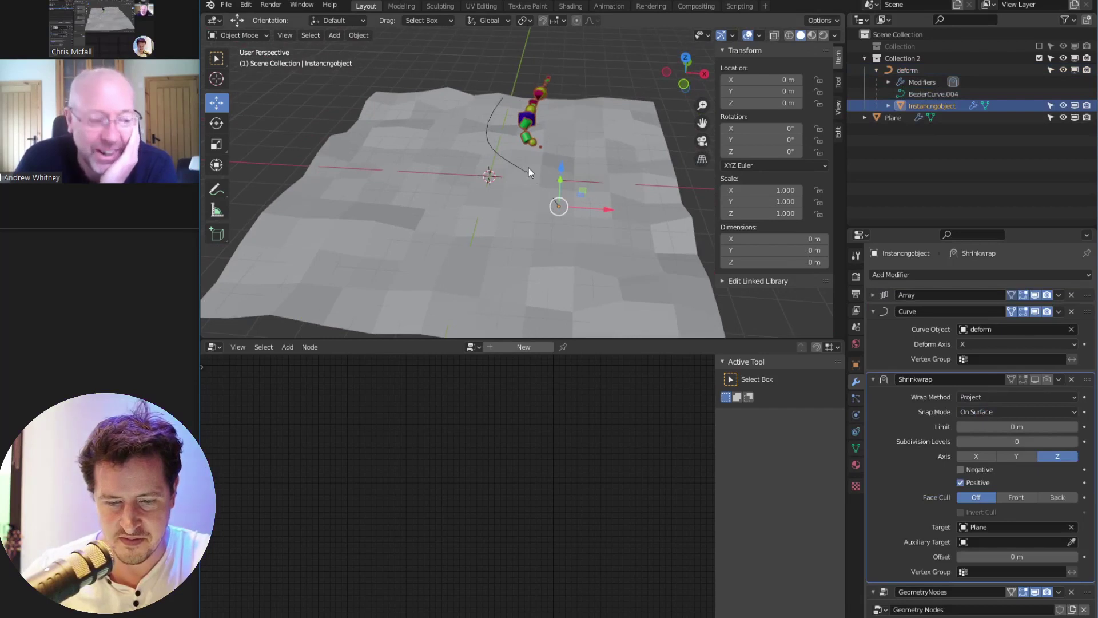
left_click(523, 167)
middle_click_drag(523, 167, 542, 174)
left_click_drag(544, 179, 517, 170)
middle_click_drag(516, 170, 513, 133)
left_click_drag(513, 133, 519, 157)
middle_click_drag(519, 156, 505, 143)
left_click(506, 131)
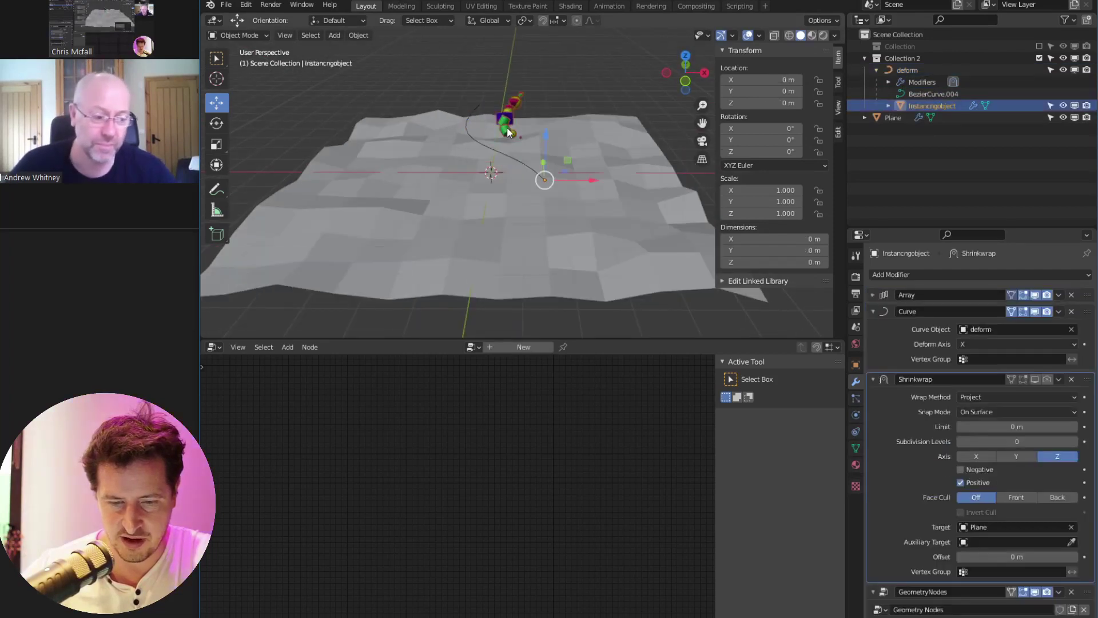
Remove the Shrinkwrap modifier from Instancngobject, keeping its Curve modifier enabled
left_click(1072, 378)
left_click_drag(1034, 311, 1046, 311)
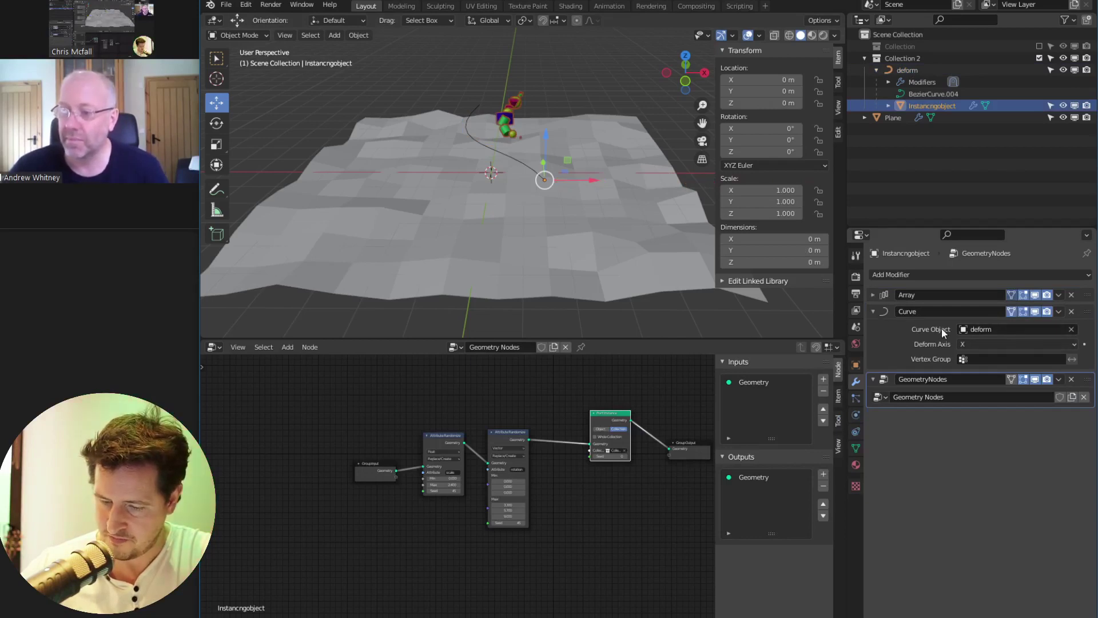
middle_click_drag(609, 209, 561, 211)
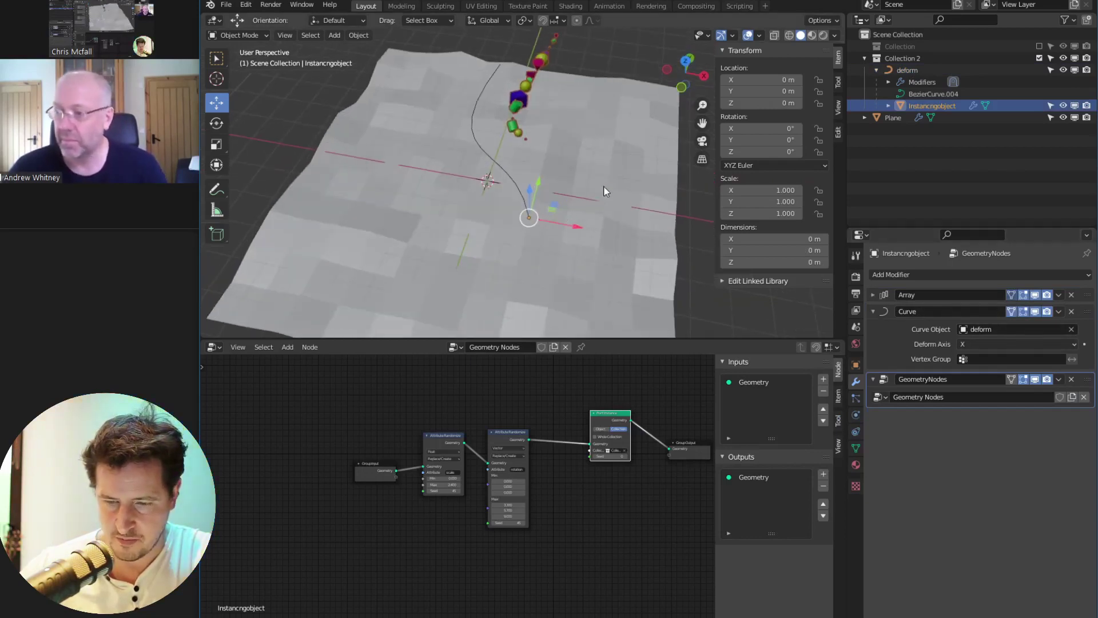
Enter Edit Mode on Instancngobject and inspect its base geometry relative to the curve
left_click(521, 126)
left_click(526, 139)
key("Tab")
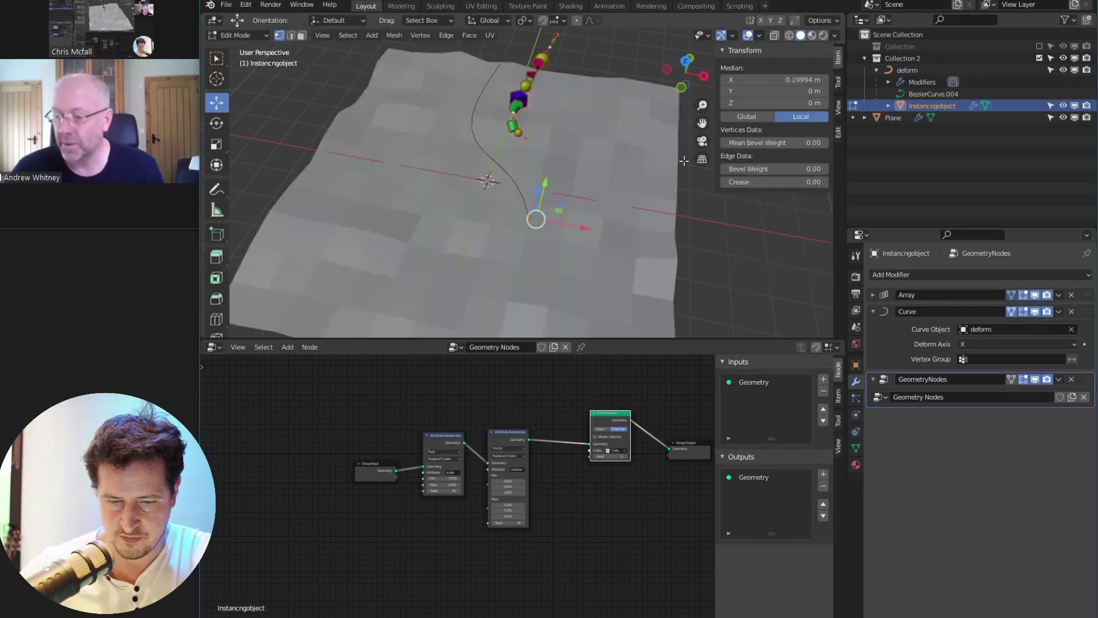
middle_click_drag(589, 167, 537, 176)
left_click_drag(507, 178, 553, 171)
right_click(553, 172)
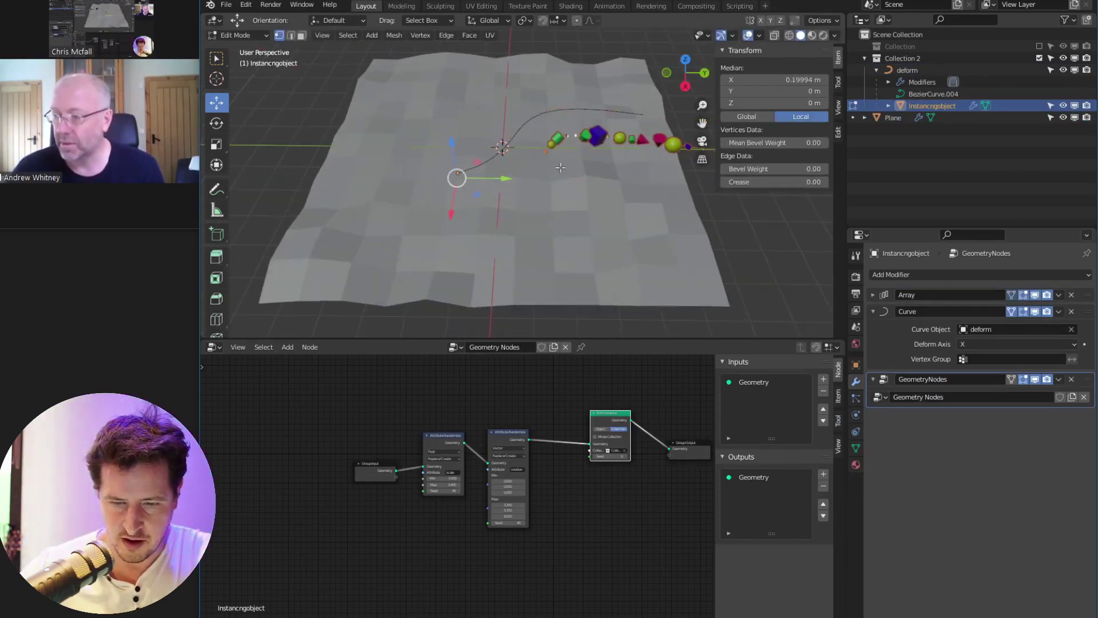
Disable the Array, Curve and GeometryNodes modifiers on Instancngobject and return to Object Mode
left_click(872, 295)
left_click(1013, 295)
middle_click_drag(615, 177, 566, 186)
key("ctrl+Tab")
mouse_move(499, 175)
middle_mouse_down()
mouse_move(555, 162)
mouse_move(570, 175)
mouse_move(489, 166)
middle_mouse_up()
key("Tab")
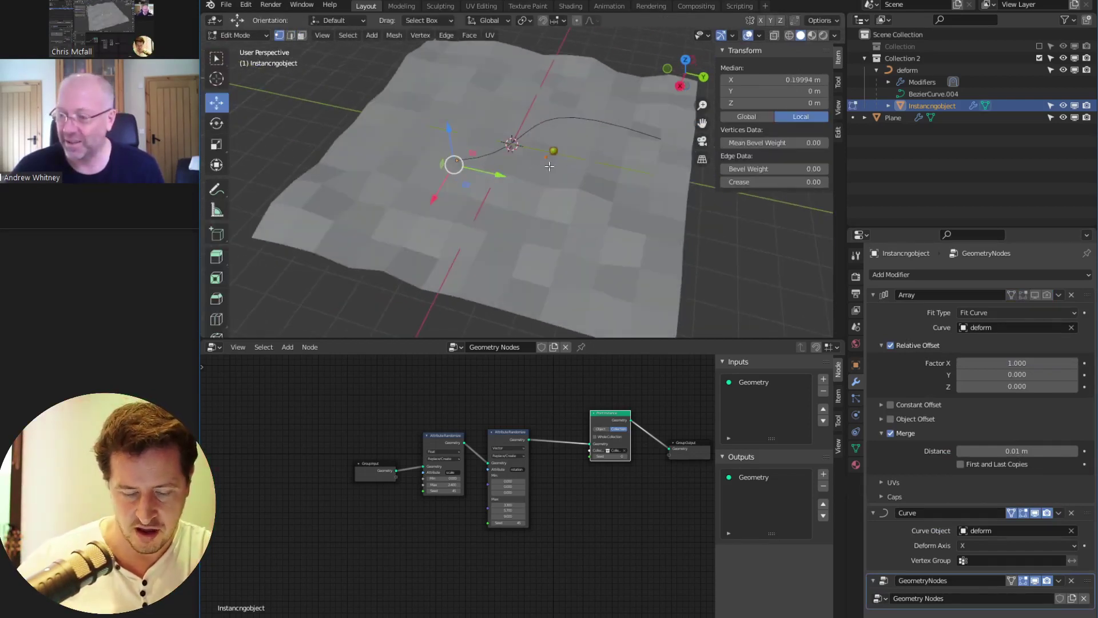
left_click(873, 295)
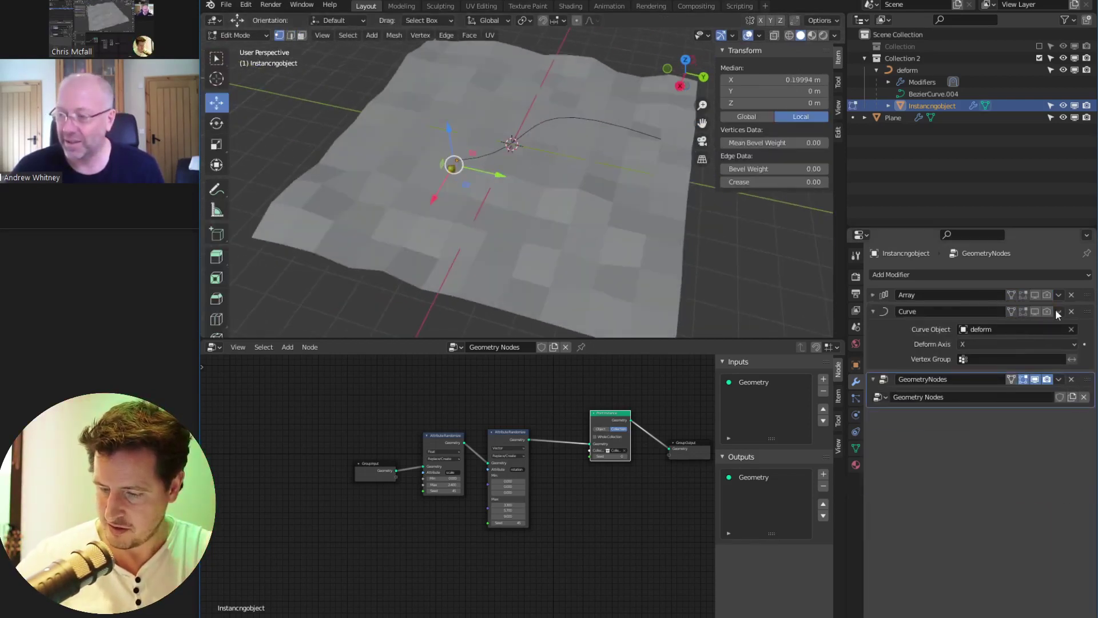
middle_click_drag(561, 206, 587, 216)
key("Tab")
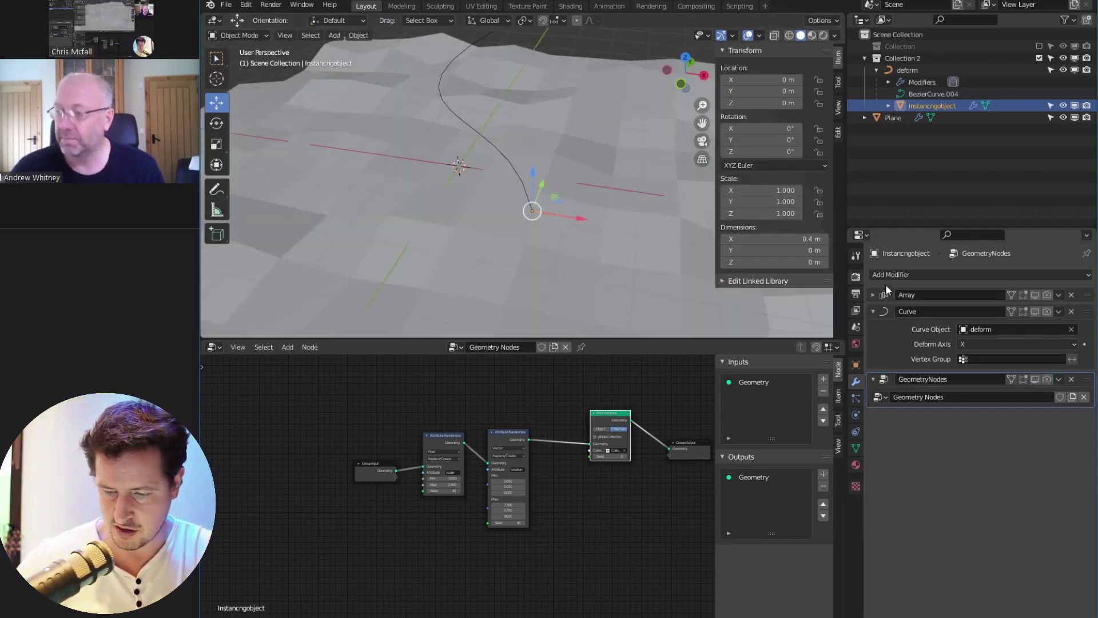
Re-enable the Array and Curve modifiers on Instancngobject in the viewport, render and Edit Mode
left_click_drag(1028, 295, 1047, 310)
left_click(1011, 295)
left_click(1012, 310)
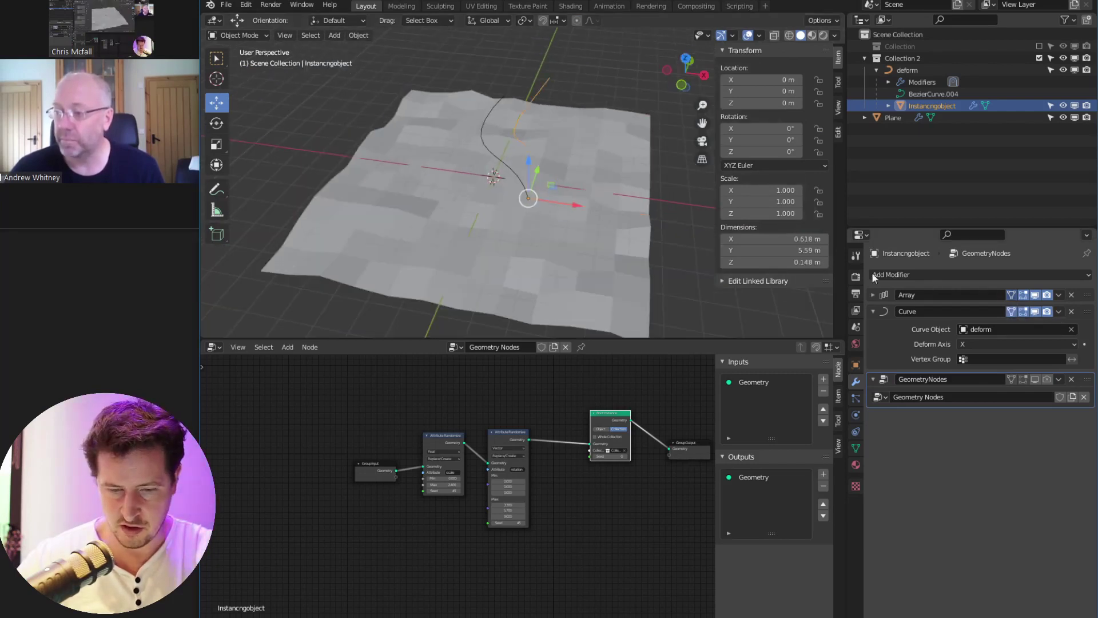
Move the deform curve to about X -0.576 m and Z 0.340 m, remove its Shrinkwrap modifier, and select Instancngobject
middle_click_drag(623, 204, 515, 166)
left_click(515, 166)
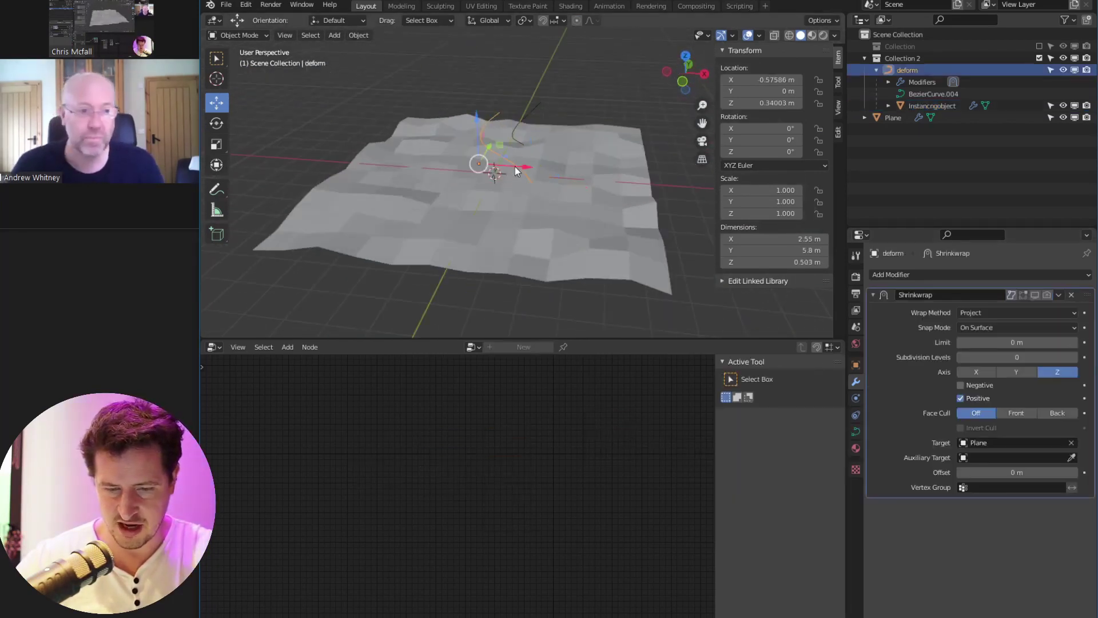
left_click(1071, 294)
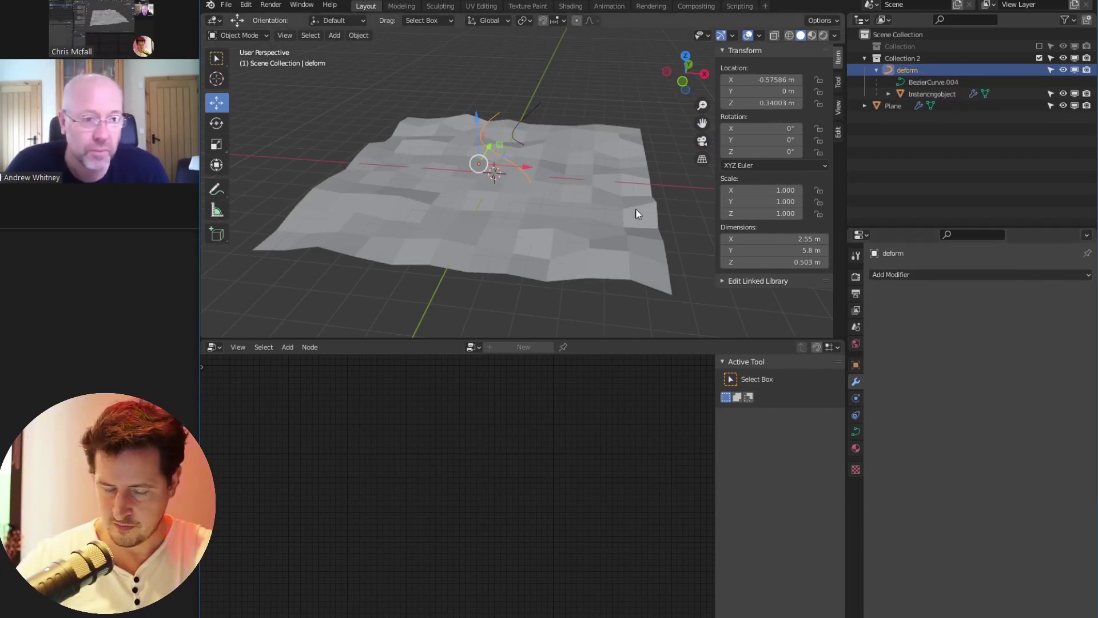
middle_click_drag(579, 187, 568, 167)
left_click(569, 167)
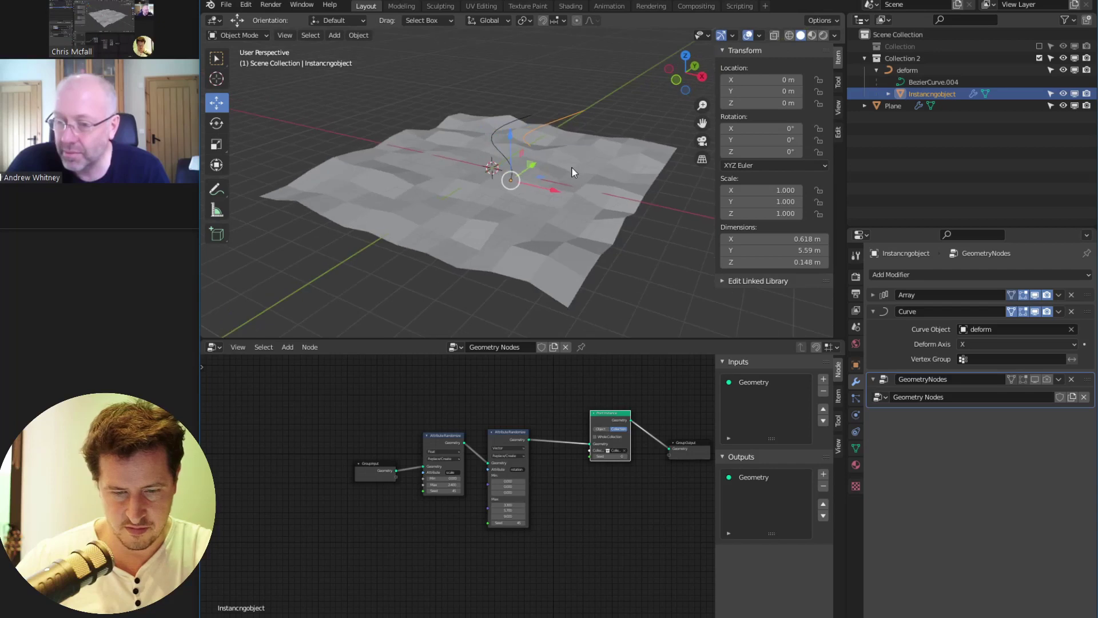
Snap the 3D cursor to Instancngobject's origin, and snap the deform curve to the cursor without an offset
key("shift+s")
left_click(538, 232)
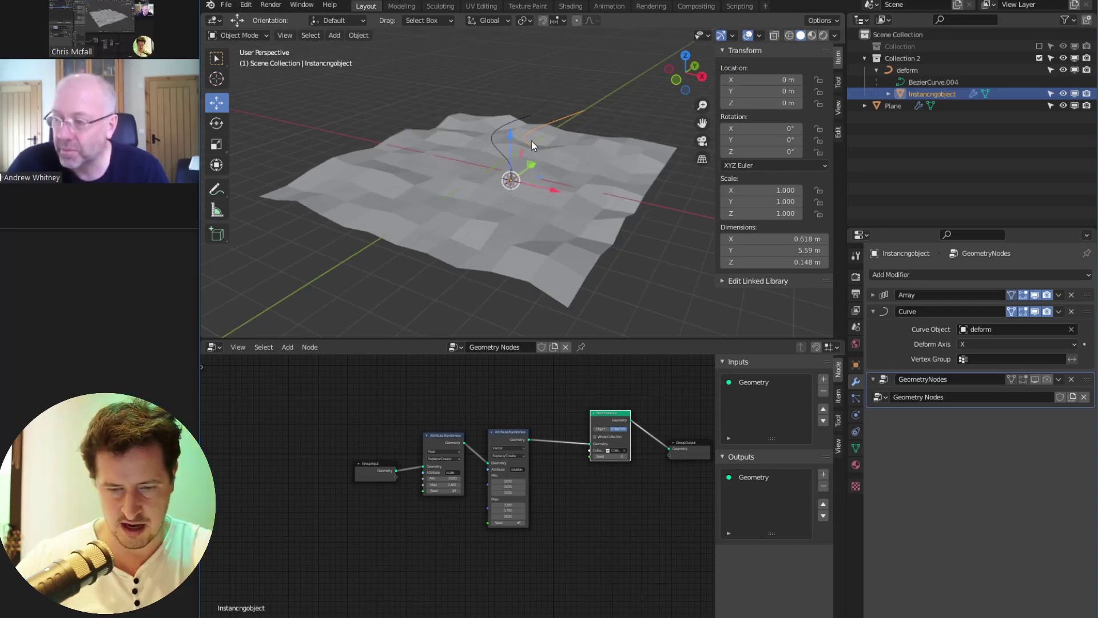
left_click(490, 146)
key("shift+s")
left_click(496, 81)
middle_click_drag(495, 80, 570, 167)
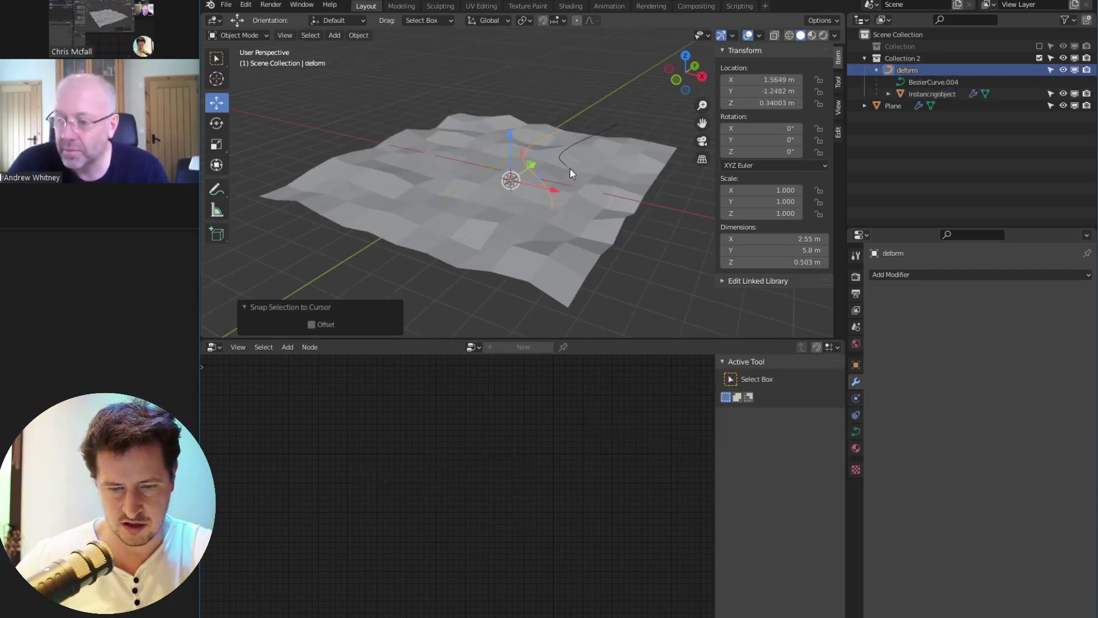
Undo the last two actions and select Instancngobject together with the deform curve, keeping the curve as the active object
key("ctrl+z")
key("ctrl+z")
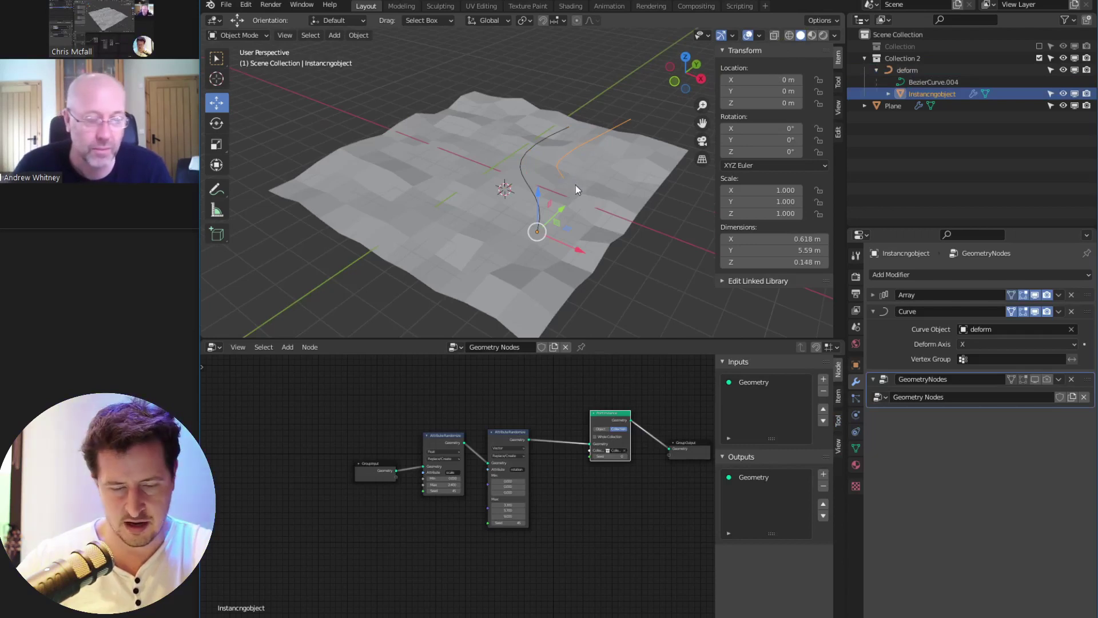
middle_click_drag(561, 211, 585, 208)
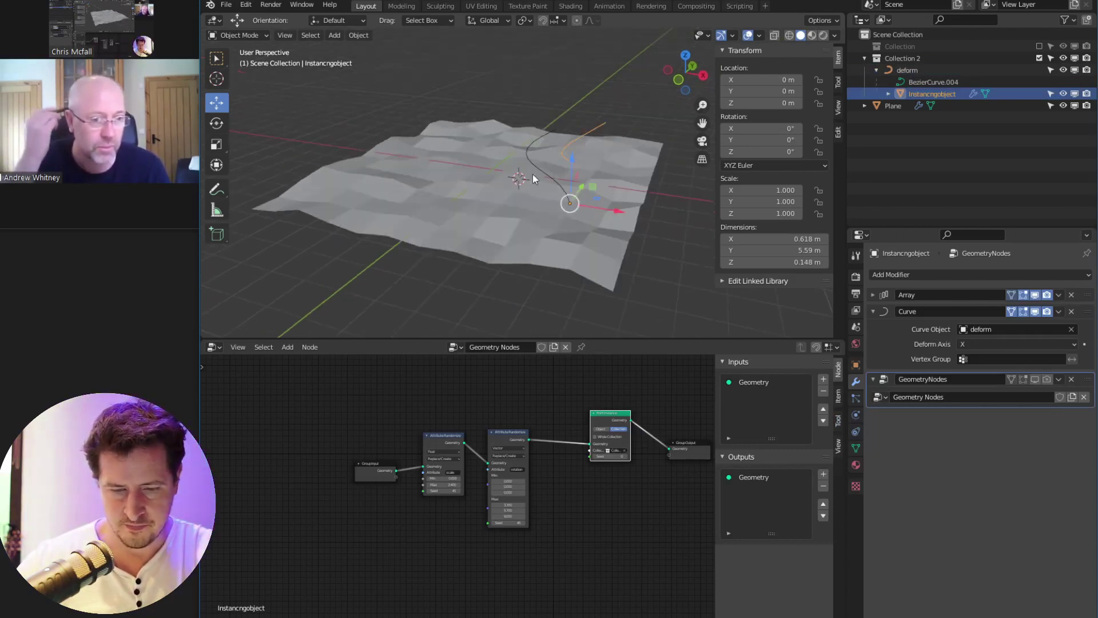
left_click(548, 177, "shift")
scroll(551, 183, "down", 2)
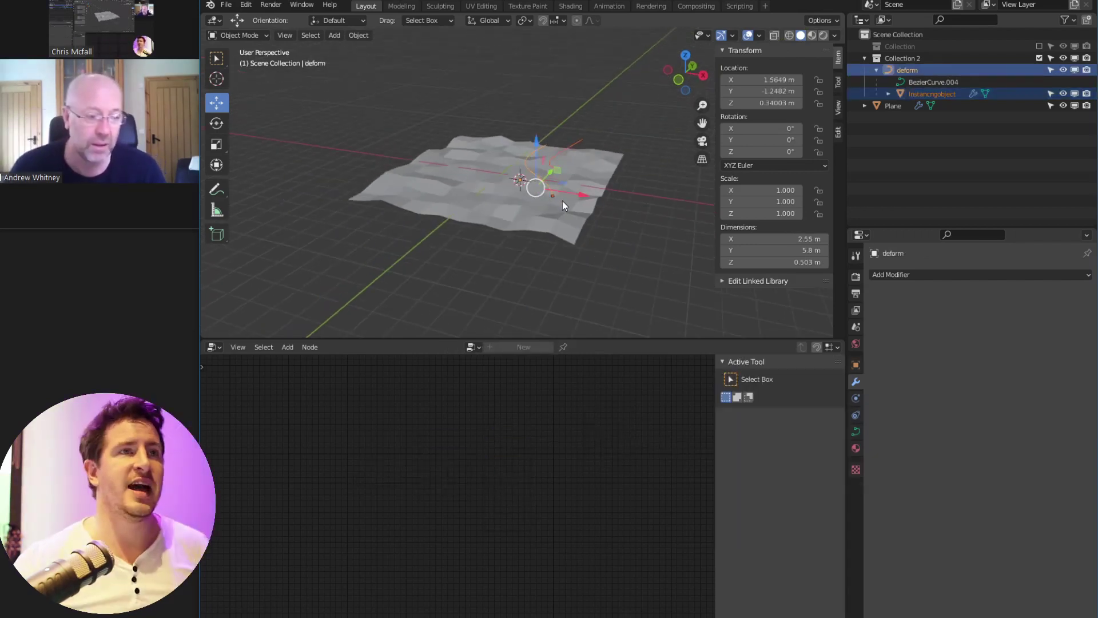
middle_click_drag(562, 201, 566, 232)
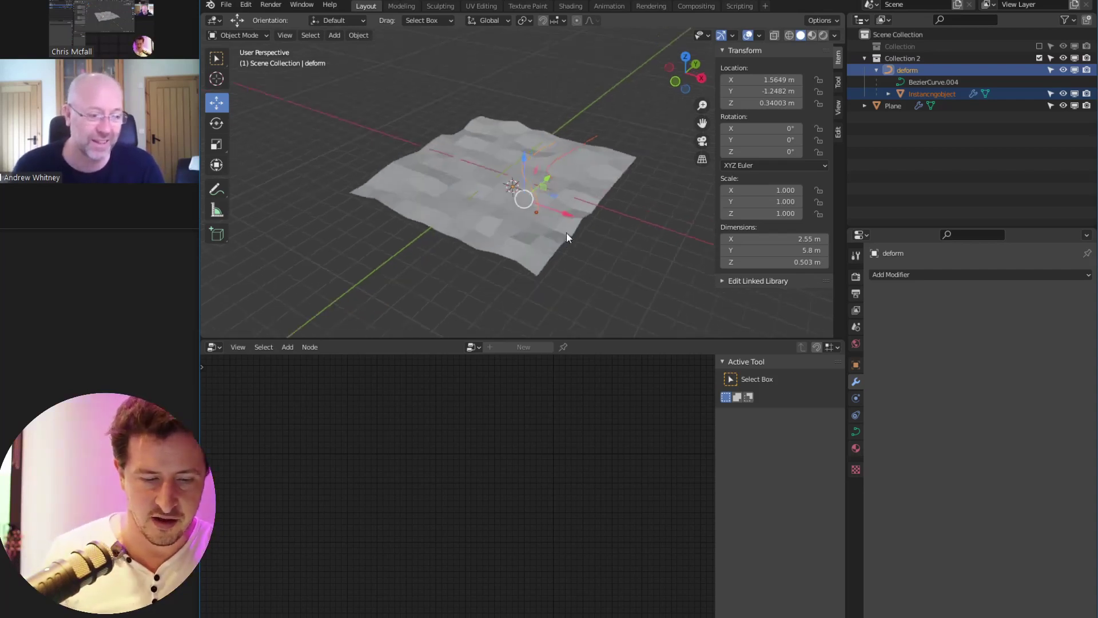
scroll(551, 225, "up", 5)
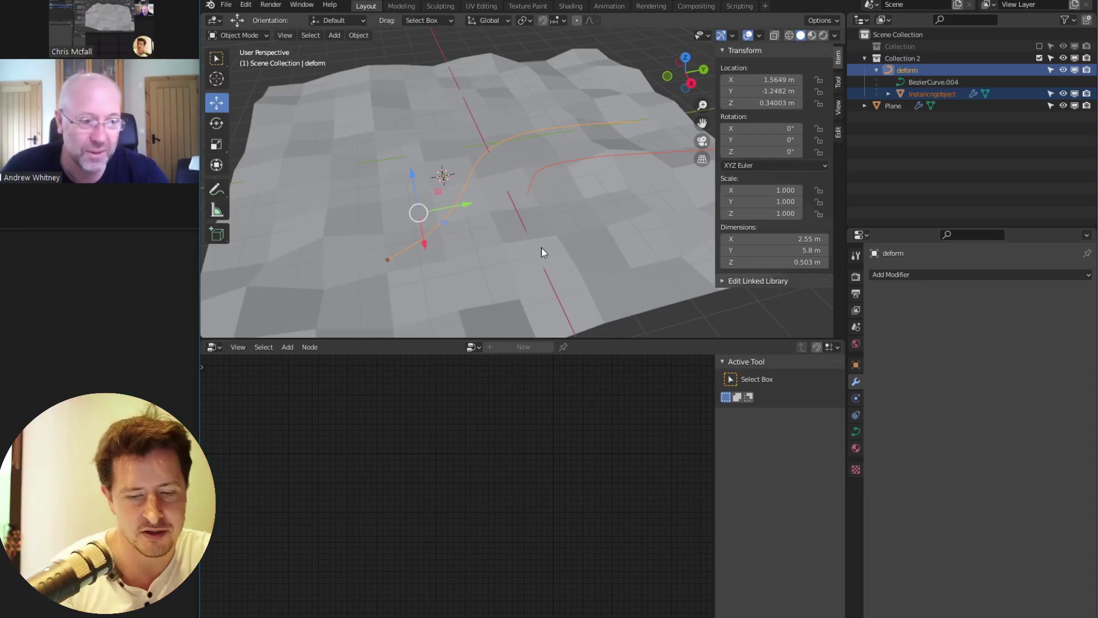
Hide the terrain plane in the viewport
middle_click_drag(598, 228, 589, 201)
left_click(516, 174)
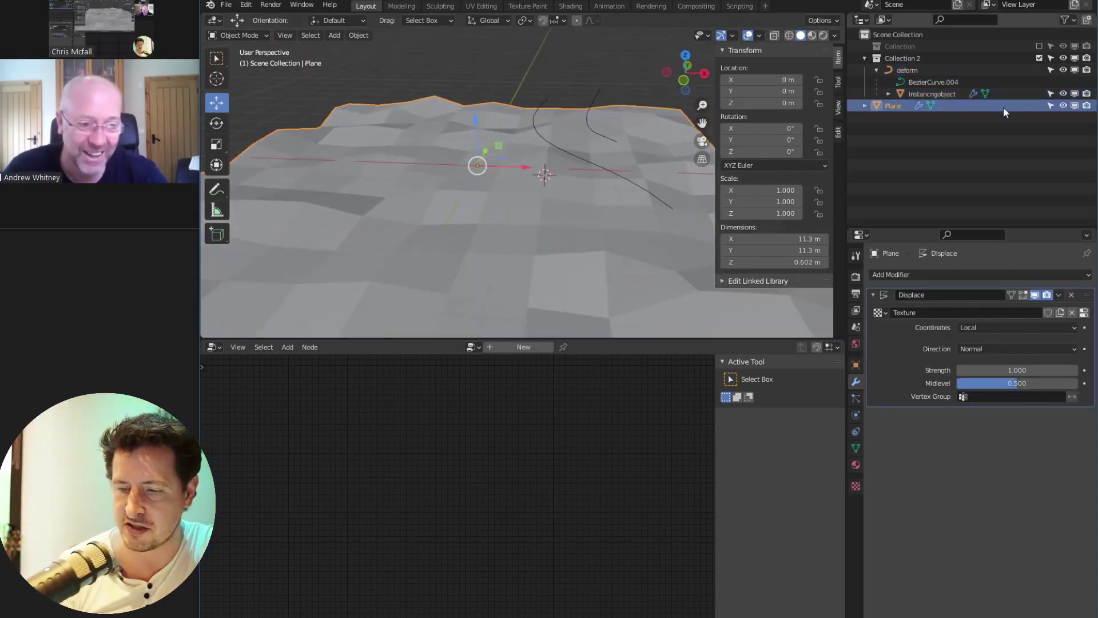
left_click(1064, 106)
Move the 3D cursor to the world origin and snap the deform curve to it
left_click(614, 173)
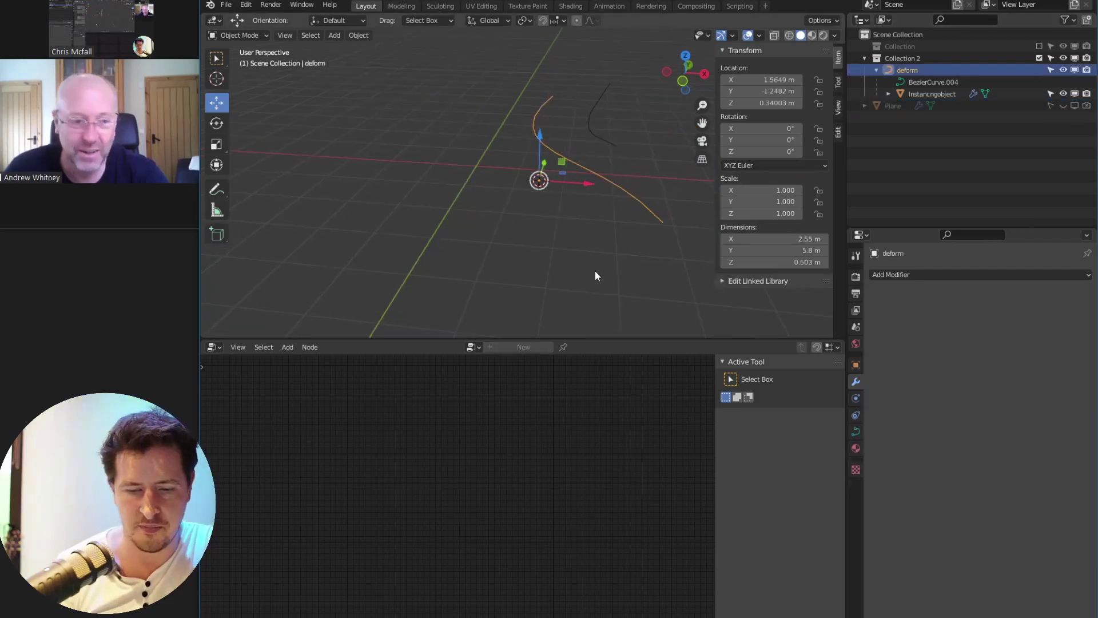
key("shift+s")
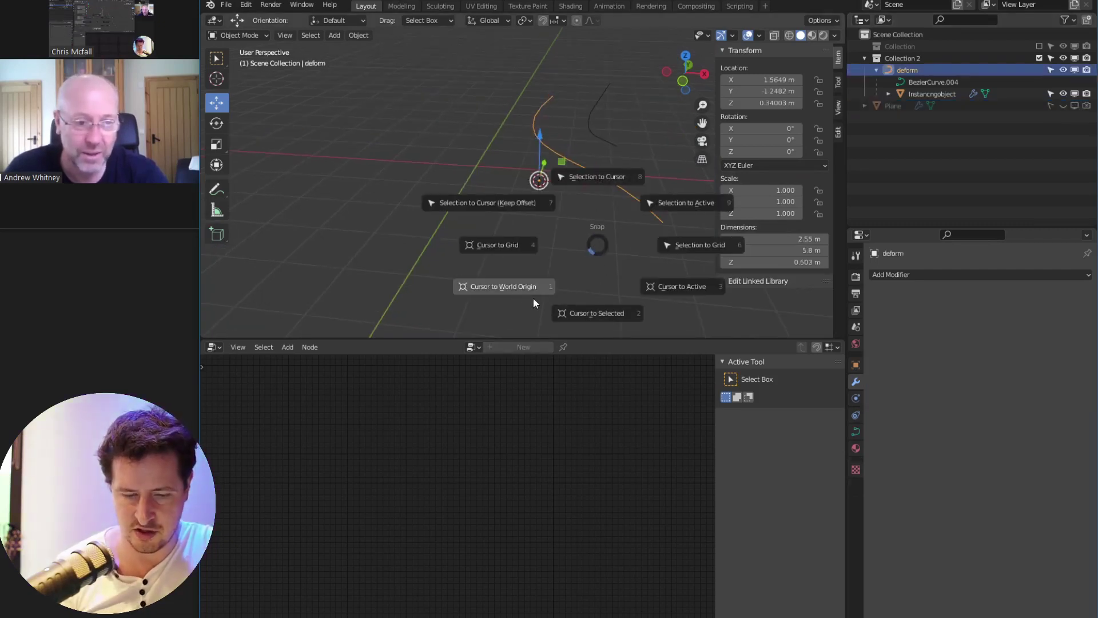
left_click(519, 287)
key("shift+s")
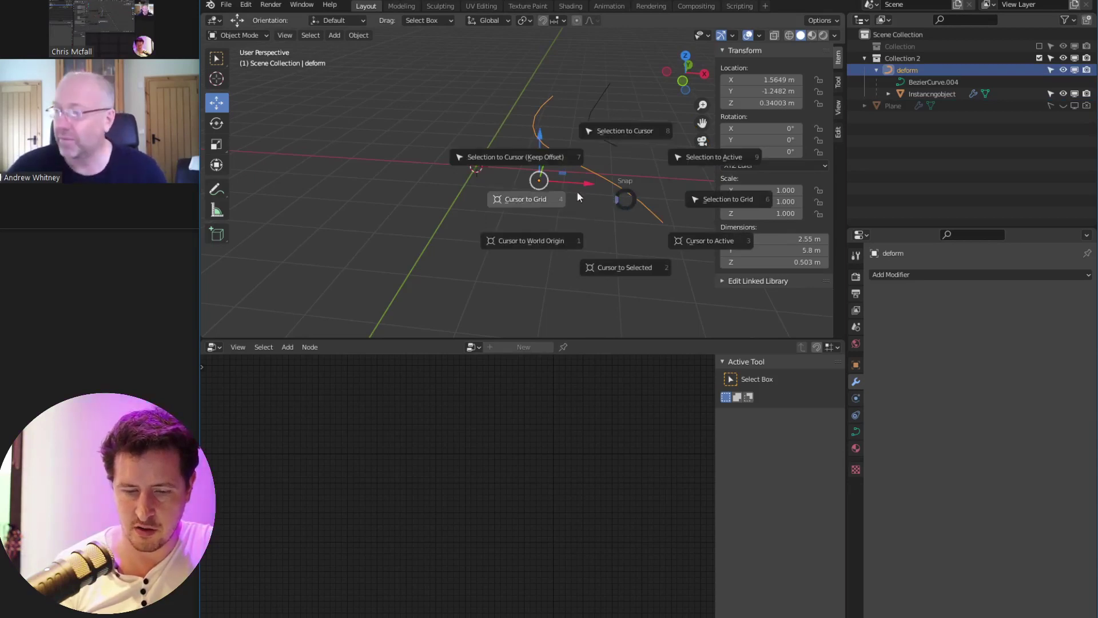
left_click(635, 128)
Select the Instancngobject and try snapping it to the 3D cursor's current position
left_click(541, 137)
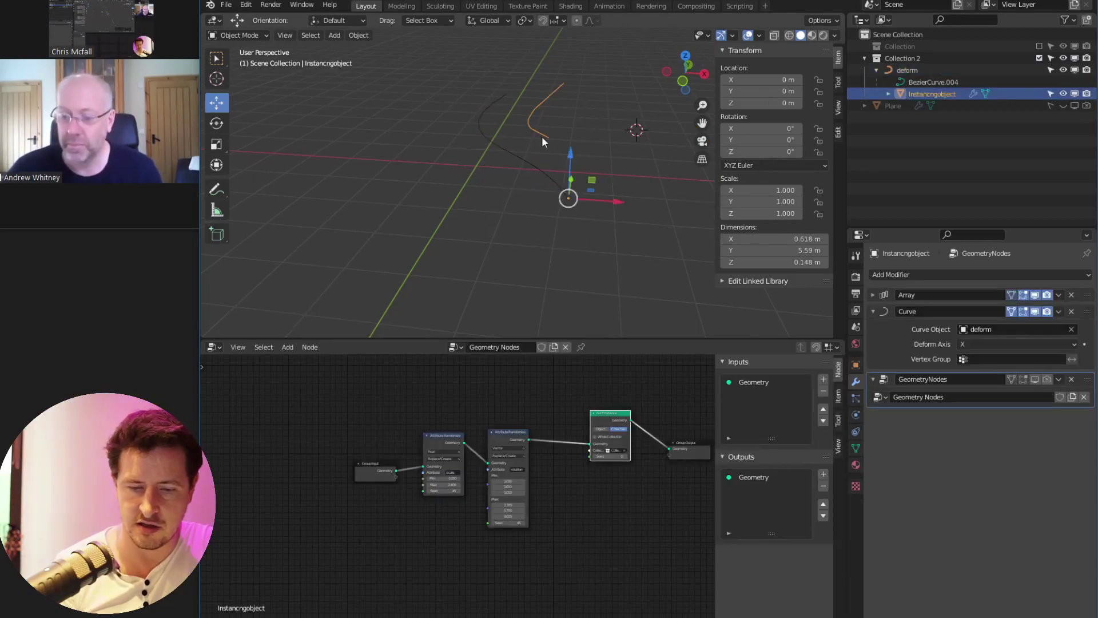
key("shift+s")
left_click(613, 102)
middle_click_drag(605, 127, 590, 228)
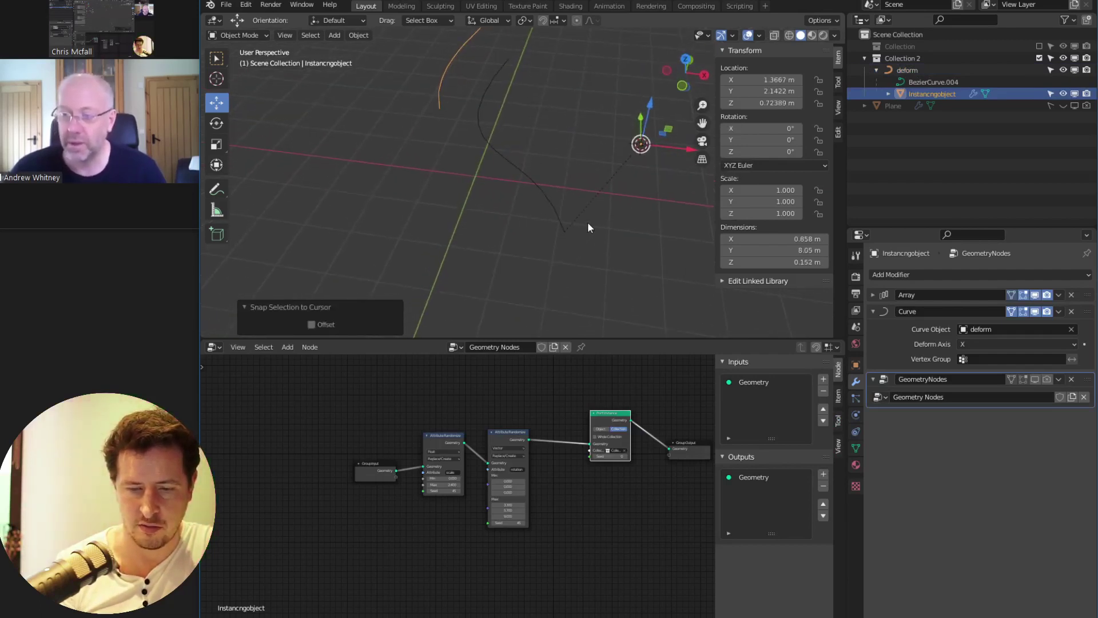
Return the 3D cursor to the world origin and snap the Instancngobject to it
key("shift+s")
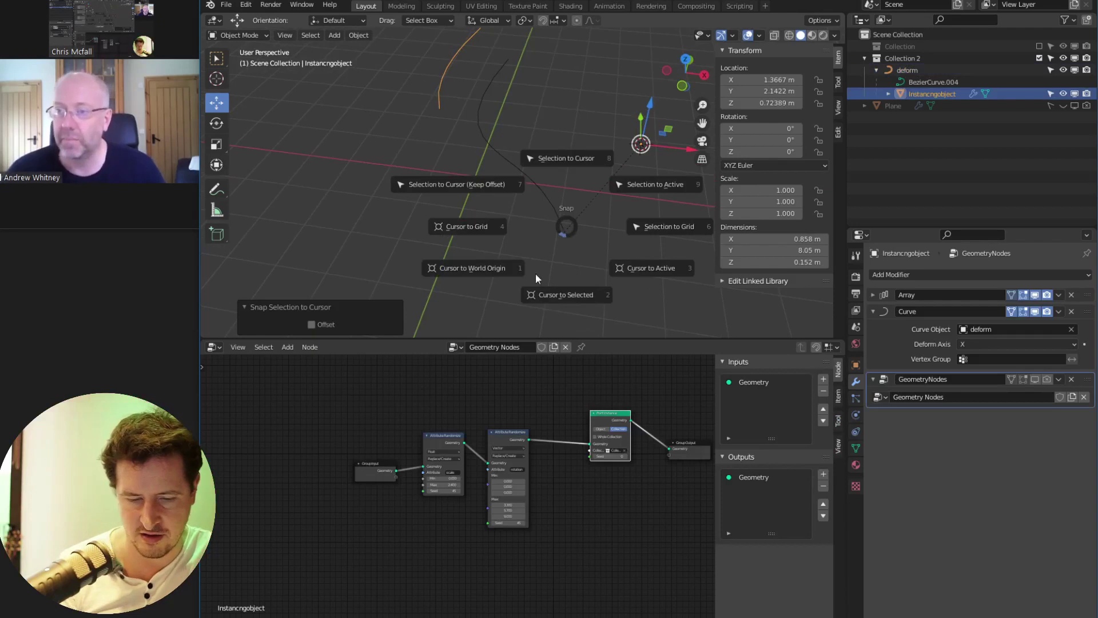
left_click(492, 269)
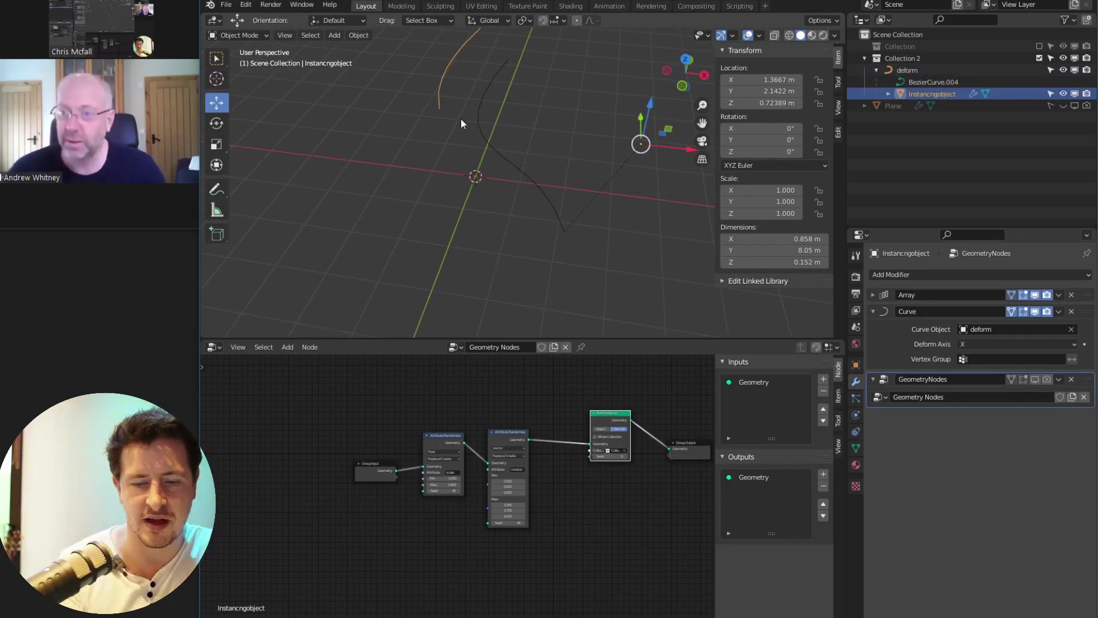
key("shift+s")
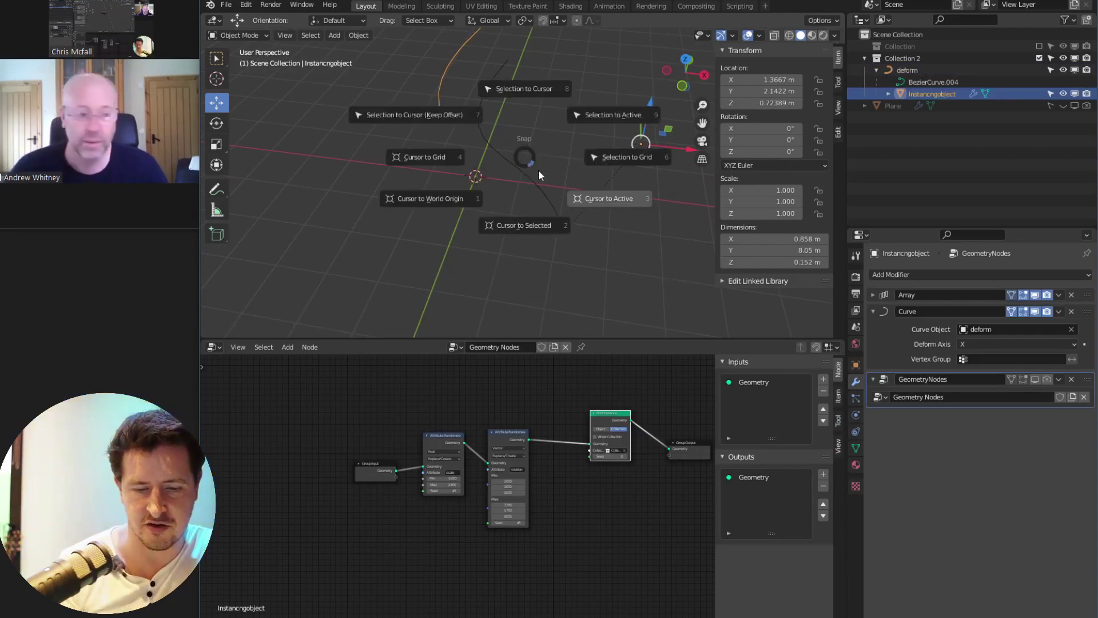
left_click(540, 87)
middle_click_drag(543, 90, 522, 245)
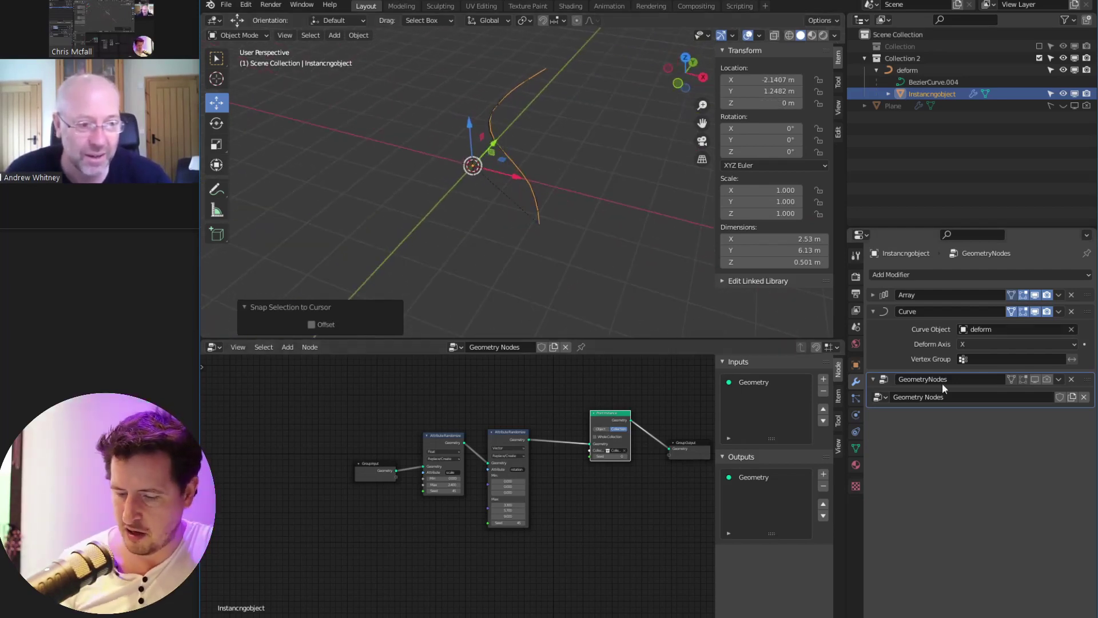
Enable all display modes of the Instancngobject's GeometryNodes modifier and unhide the terrain plane
left_click_drag(1011, 380, 1055, 380)
middle_click_drag(618, 239, 494, 279)
key("ctrl+Tab")
key("Escape")
scroll(512, 258, "up", 4)
middle_click_drag(589, 182, 541, 246)
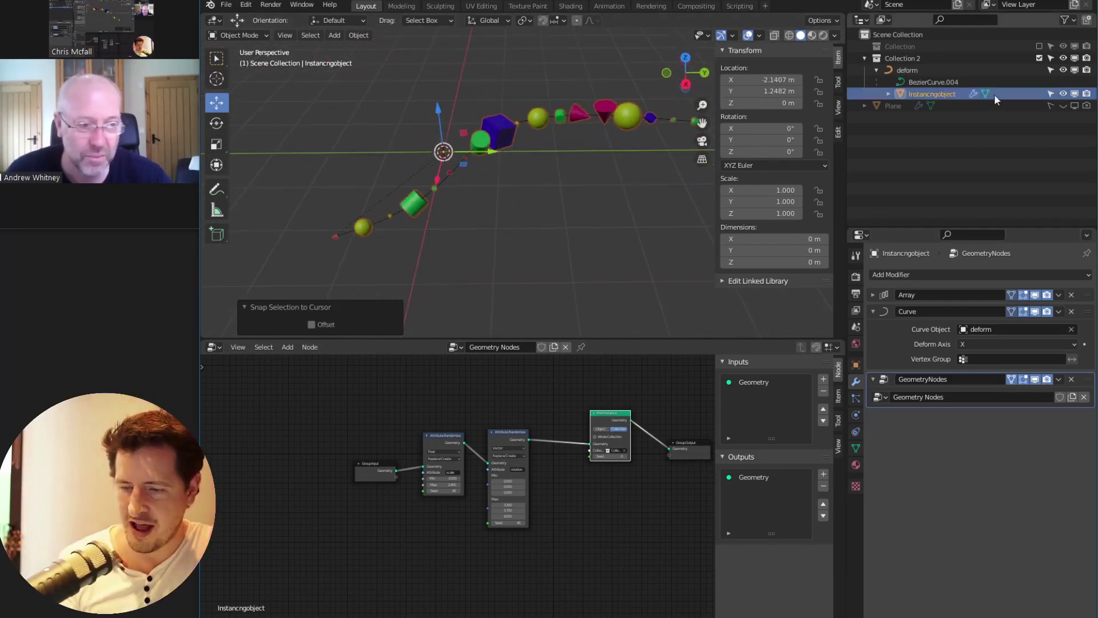
left_click(1063, 105)
middle_click_drag(658, 223, 467, 164)
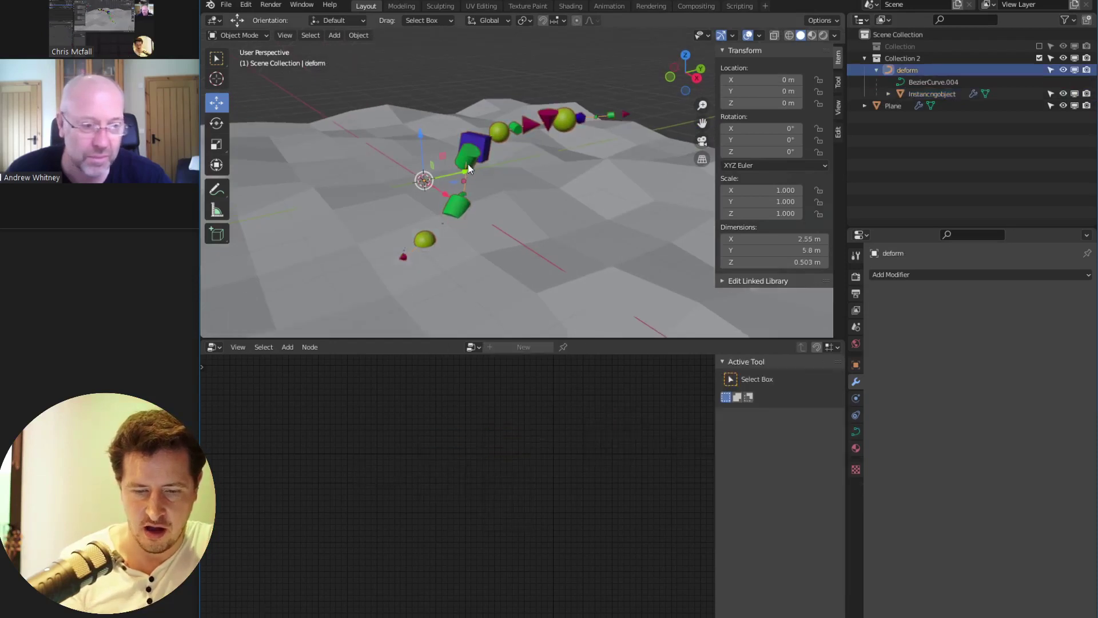
Add a Shrinkwrap modifier to the Instancngobject and place it between the Curve and GeometryNodes modifiers
left_click(475, 150)
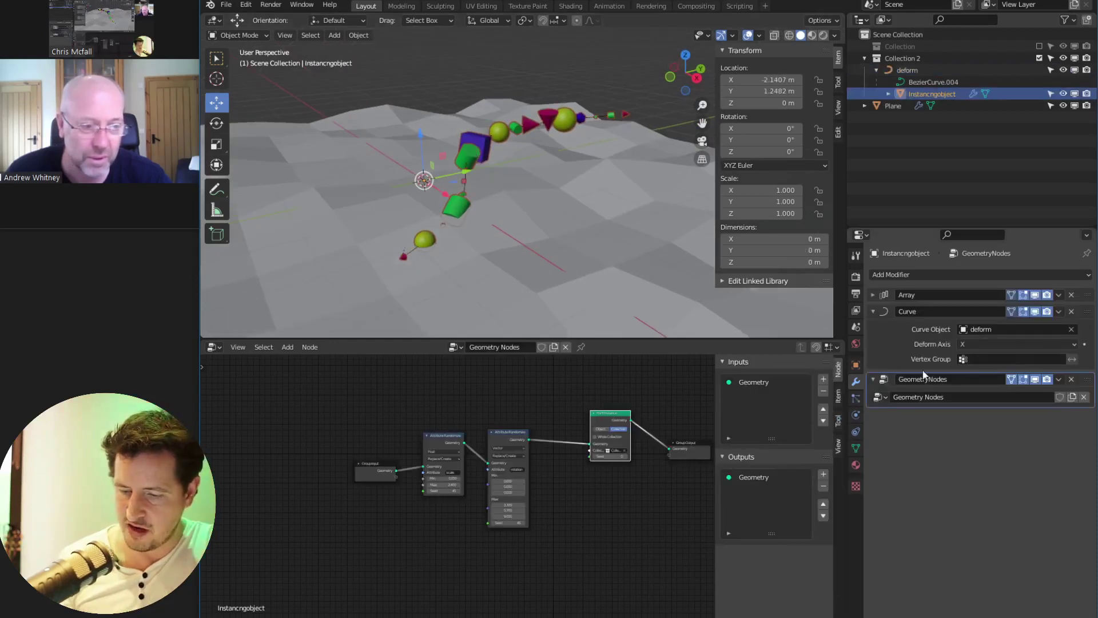
left_click(944, 275)
left_click(976, 411)
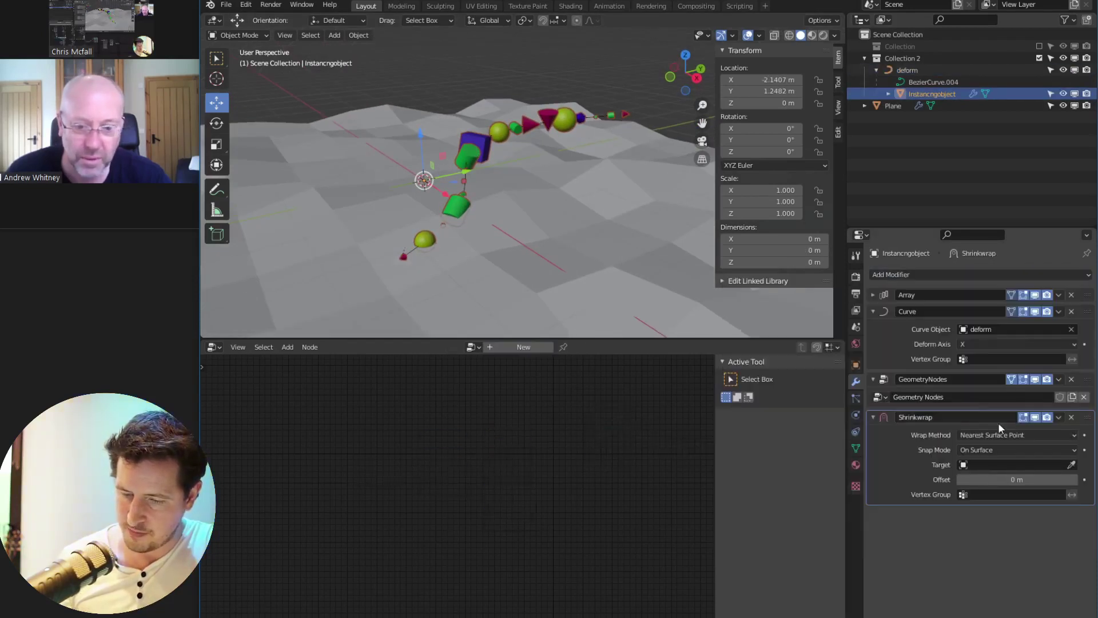
left_click_drag(1087, 417, 1086, 379)
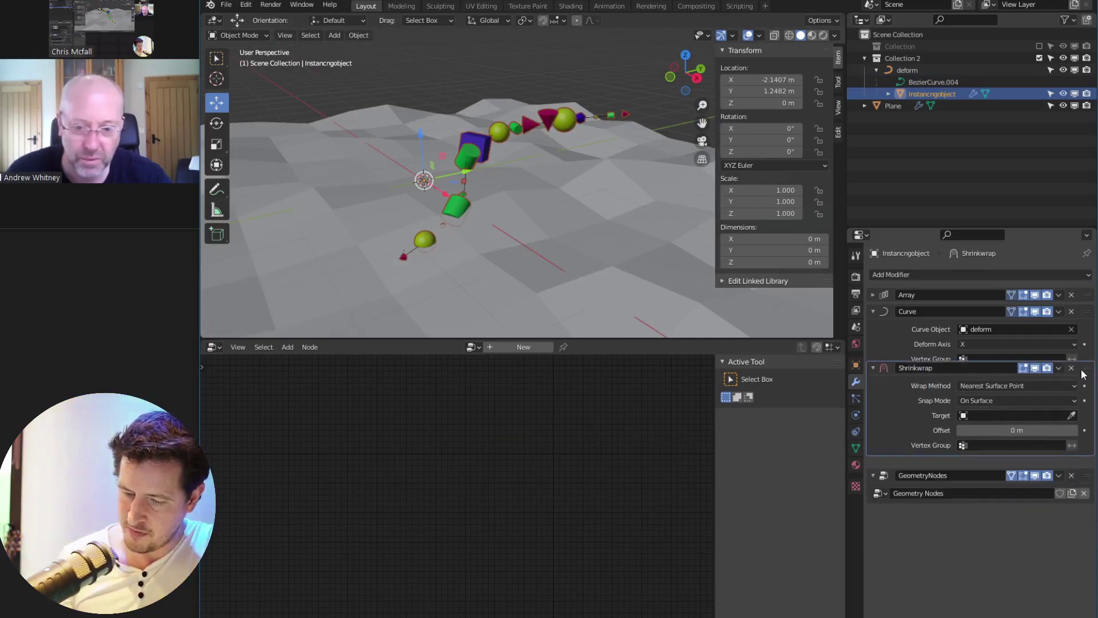
Set the Shrinkwrap wrap method to Project and choose the terrain plane as its target
left_click(1024, 399)
left_click(1015, 410)
left_click(1030, 398)
left_click(991, 420)
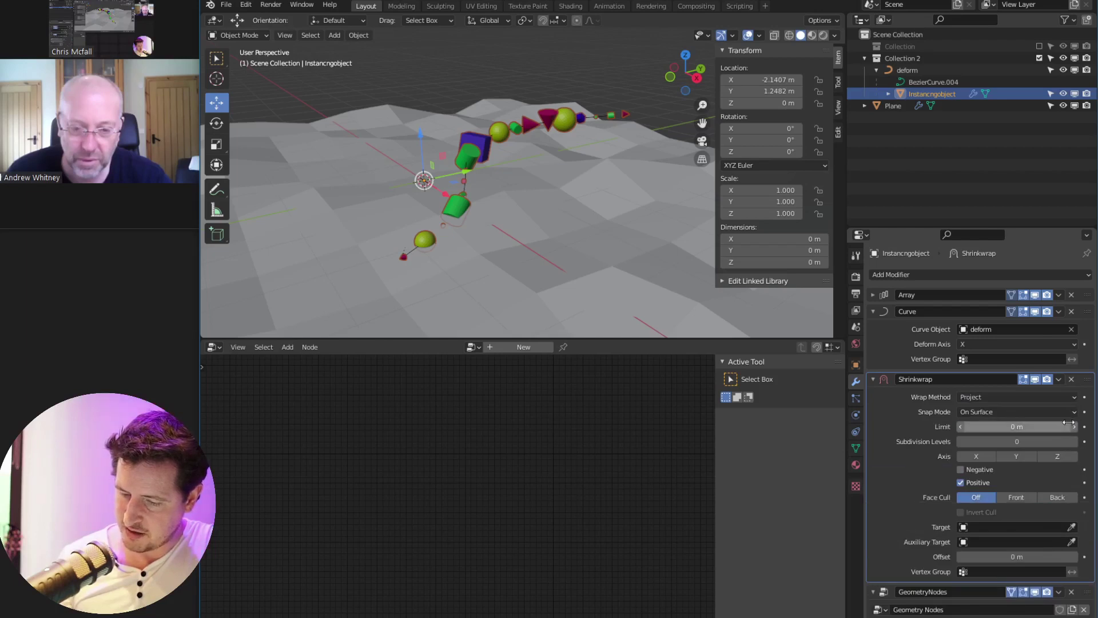
left_click(1071, 526)
left_click(553, 252)
middle_click_drag(553, 250, 637, 271)
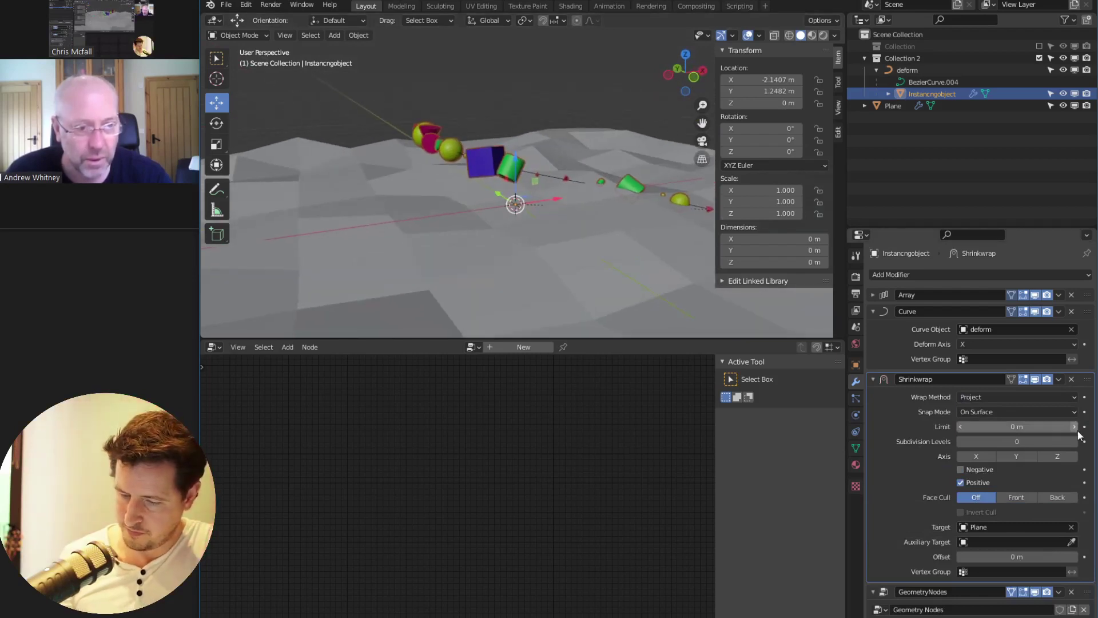
Set the Shrinkwrap to project along X, Y and Z in the negative direction too, with its on-cage display enabled
left_click(1056, 457)
left_click_drag(1021, 456, 983, 461)
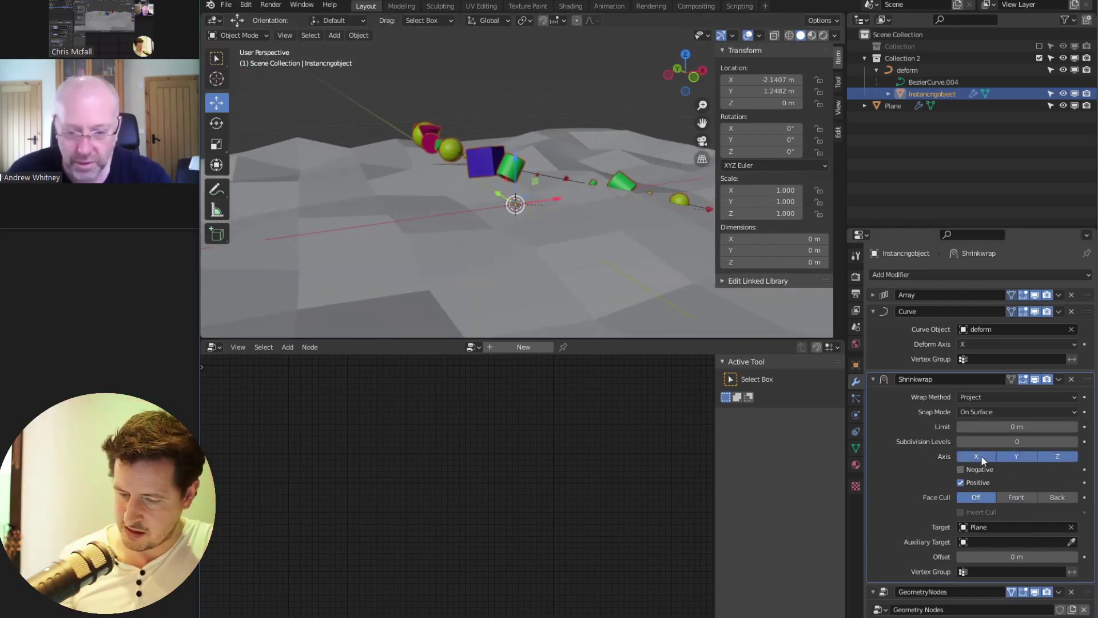
left_click(1022, 397)
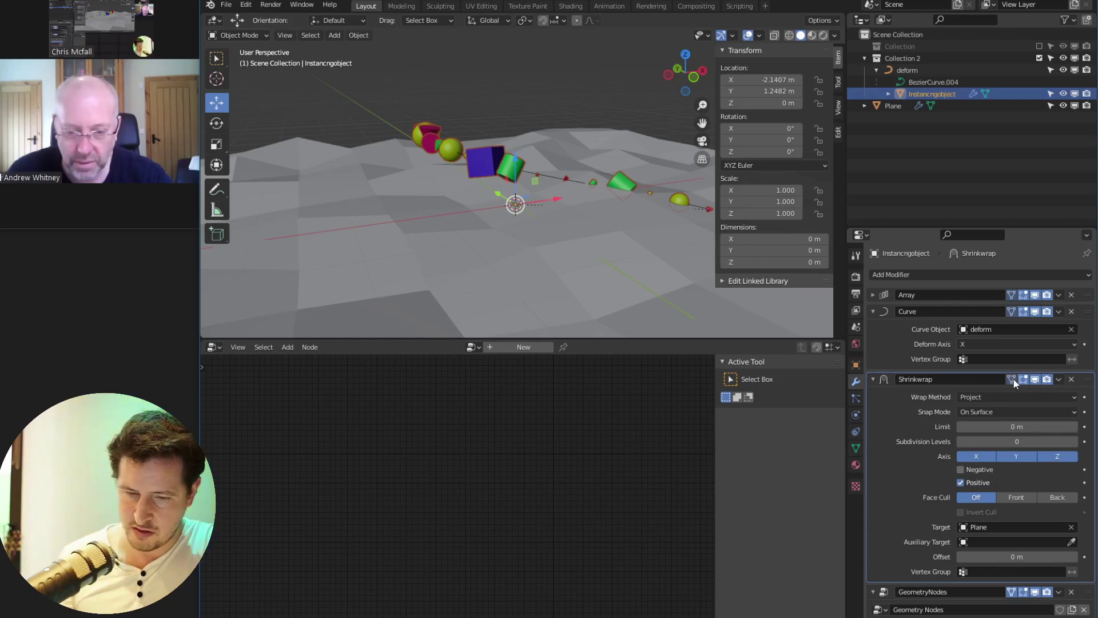
left_click(961, 470)
Edit the deform curve and move its far end control point along X to about 3.98 m
middle_click_drag(612, 269, 508, 329)
left_click(529, 204)
scroll(498, 313, "down", 3)
key("Tab")
middle_click_drag(549, 277, 585, 223)
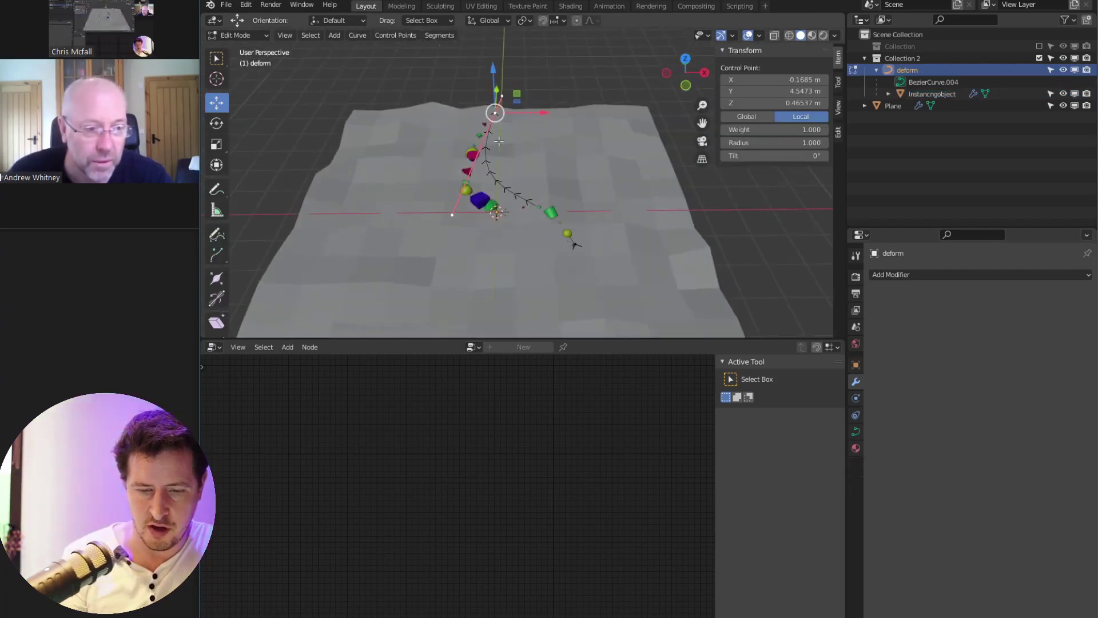
left_click_drag(525, 111, 472, 121)
left_click_drag(416, 132, 644, 135)
middle_click_drag(540, 171, 604, 192)
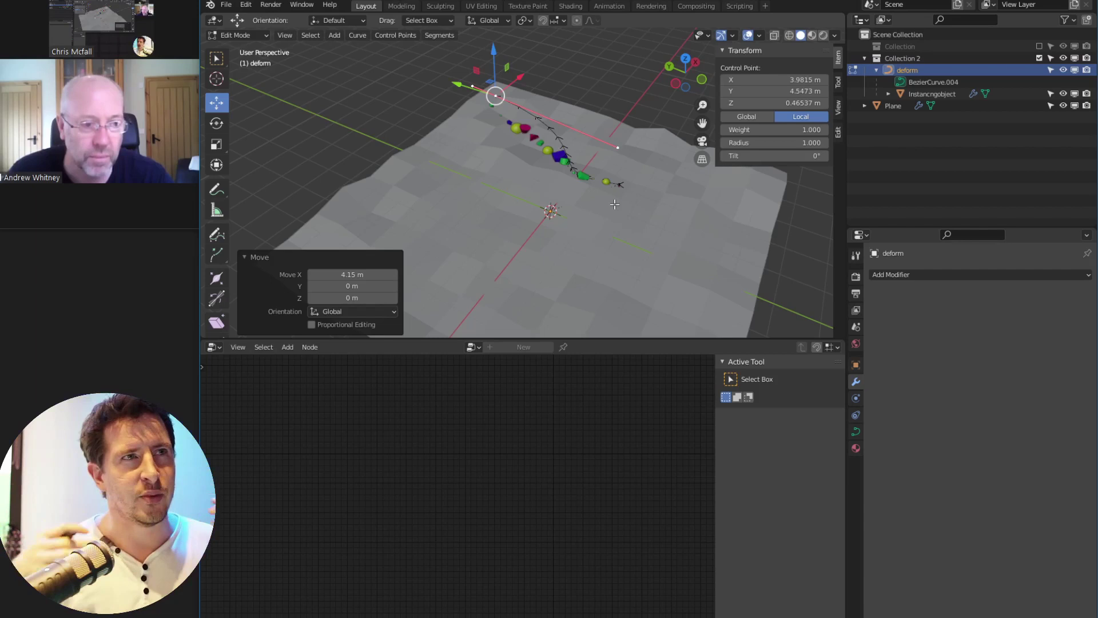
Try moving the deform curve's far end control point freely across the terrain
middle_click_drag(614, 204, 610, 172)
key("g")
left_click_drag(611, 168, 545, 85)
middle_click_drag(563, 109, 533, 74)
left_click_drag(620, 118, 504, 156)
Select the deform curve's near end control point and return to Object Mode
scroll(665, 194, "up", 3)
middle_click_drag(665, 195, 592, 146, "shift")
left_click(585, 235)
mouse_move(589, 229)
middle_mouse_down()
mouse_move(601, 228)
mouse_move(593, 240)
middle_mouse_up()
mouse_move(586, 228)
left_mouse_down()
mouse_move(592, 196)
mouse_move(588, 227)
left_mouse_up()
scroll(598, 221, "down", 2)
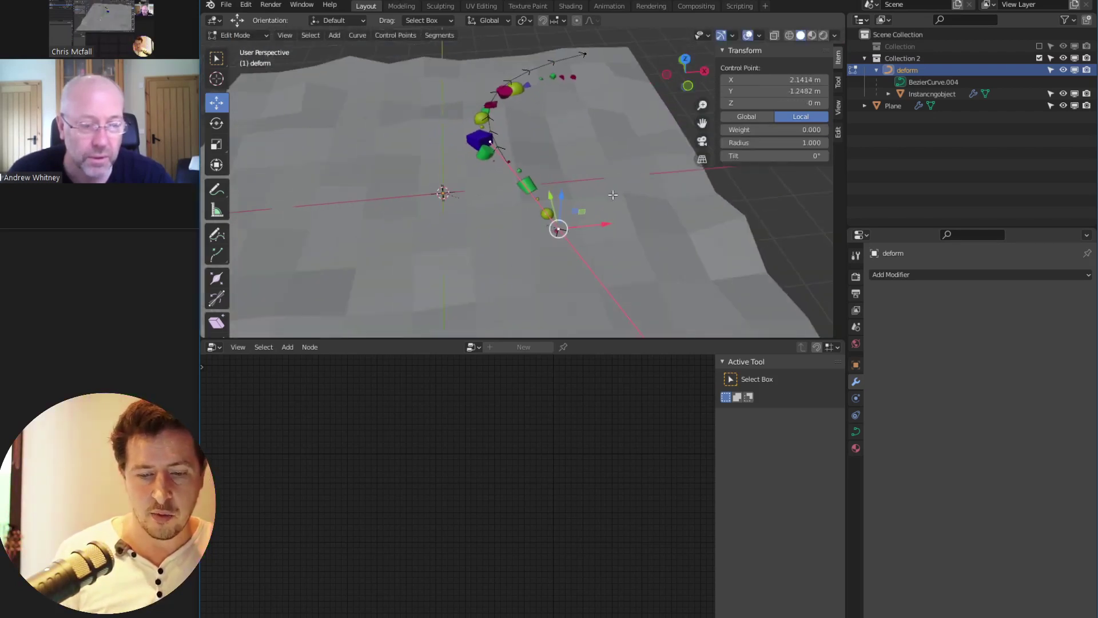
key("Tab")
Set the Instancngobject's Shrinkwrap offset to 0.23 m and turn off its positive projection direction
middle_click_drag(622, 240, 523, 193)
left_click(515, 191)
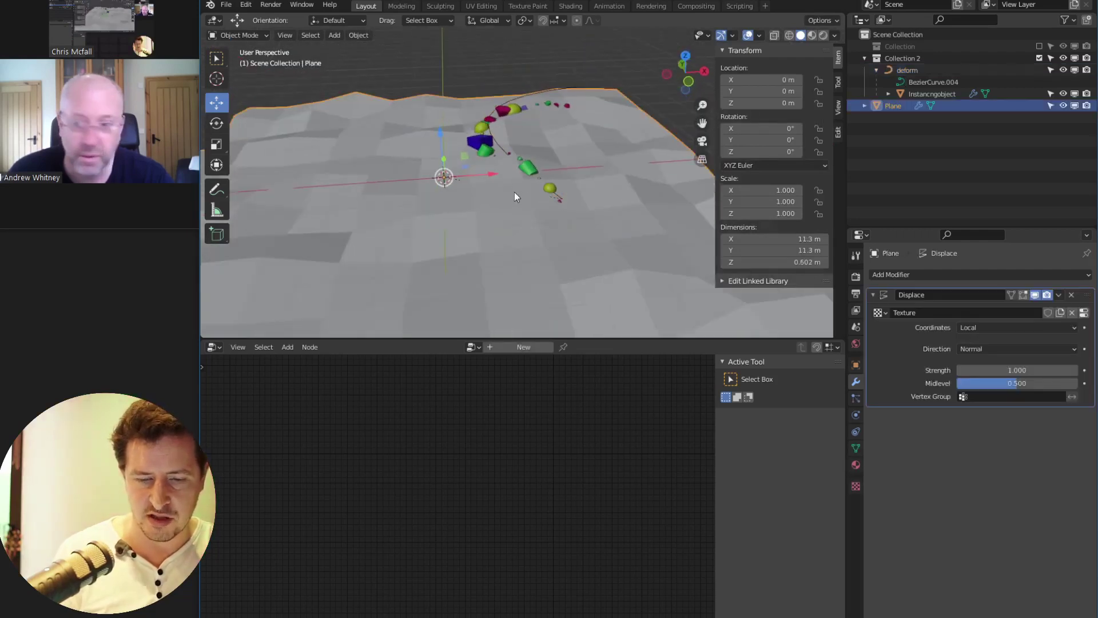
left_click(1009, 411)
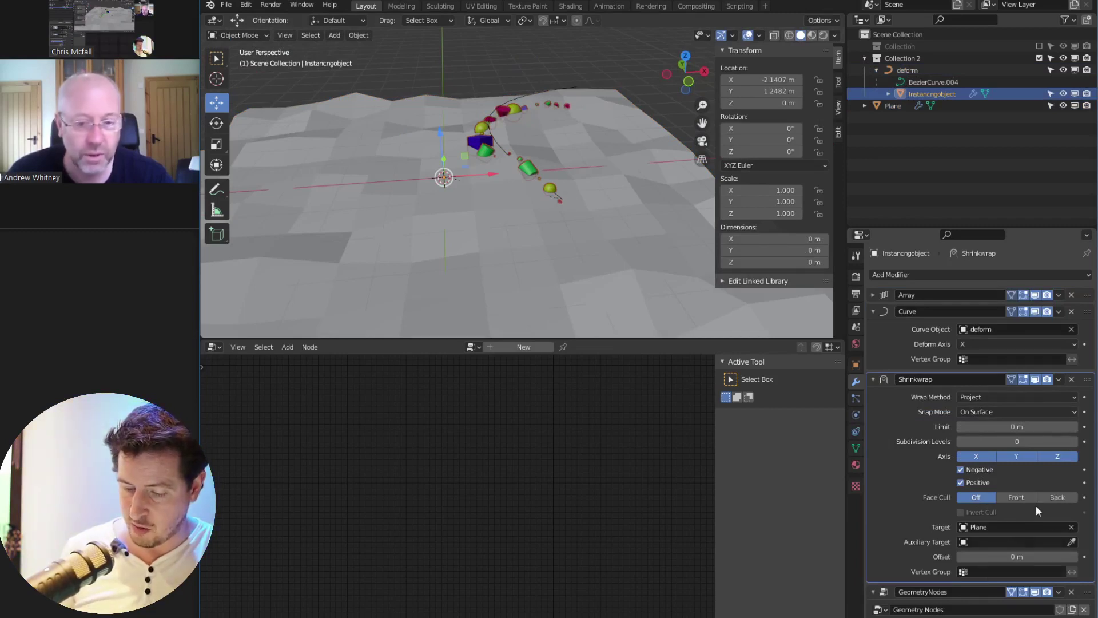
mouse_move(1024, 557)
left_mouse_down()
mouse_move(1009, 560)
mouse_move(1028, 560)
left_mouse_up()
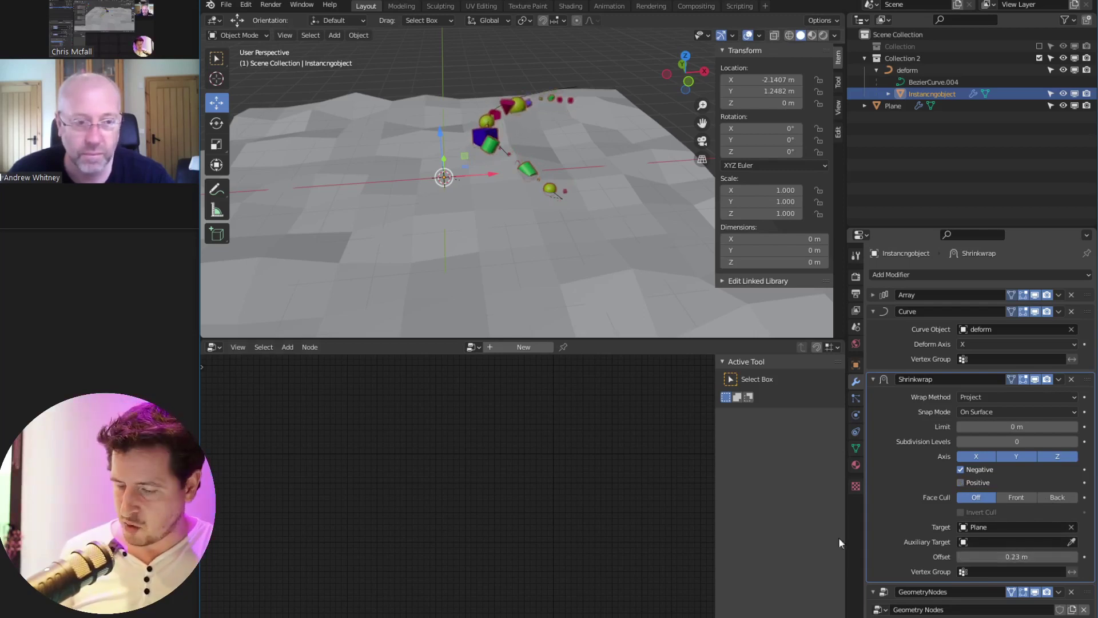
Examine from several angles how the instanced shapes sit on the terrain, in Edit and Object Mode
middle_click_drag(546, 168, 478, 194)
key("Tab")
middle_click_drag(548, 211, 527, 195)
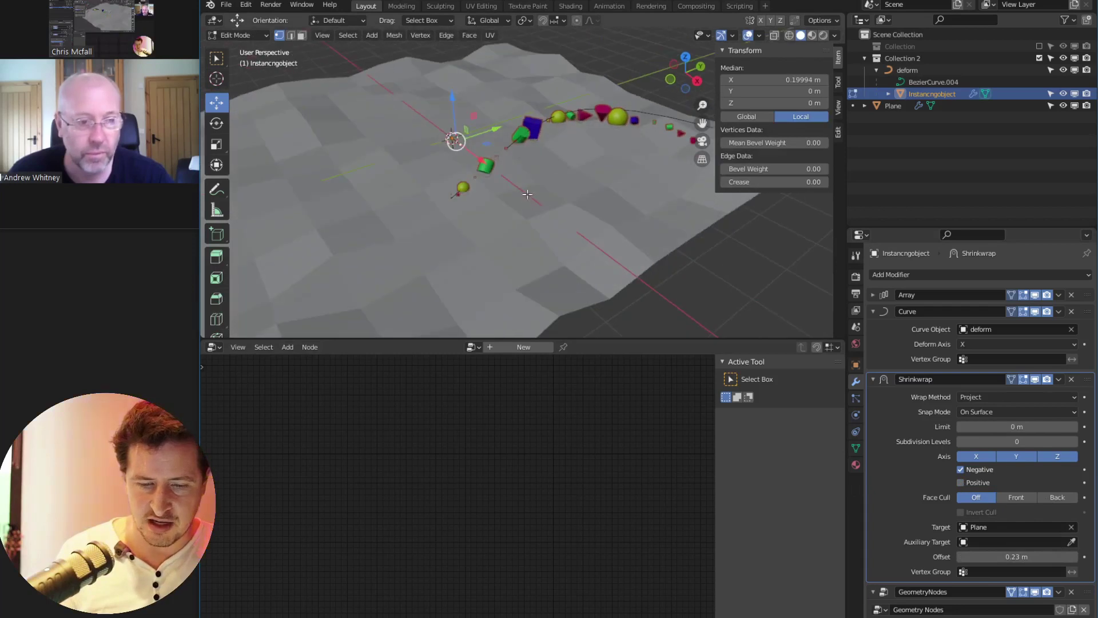
middle_click_drag(646, 270, 591, 213)
key("Tab")
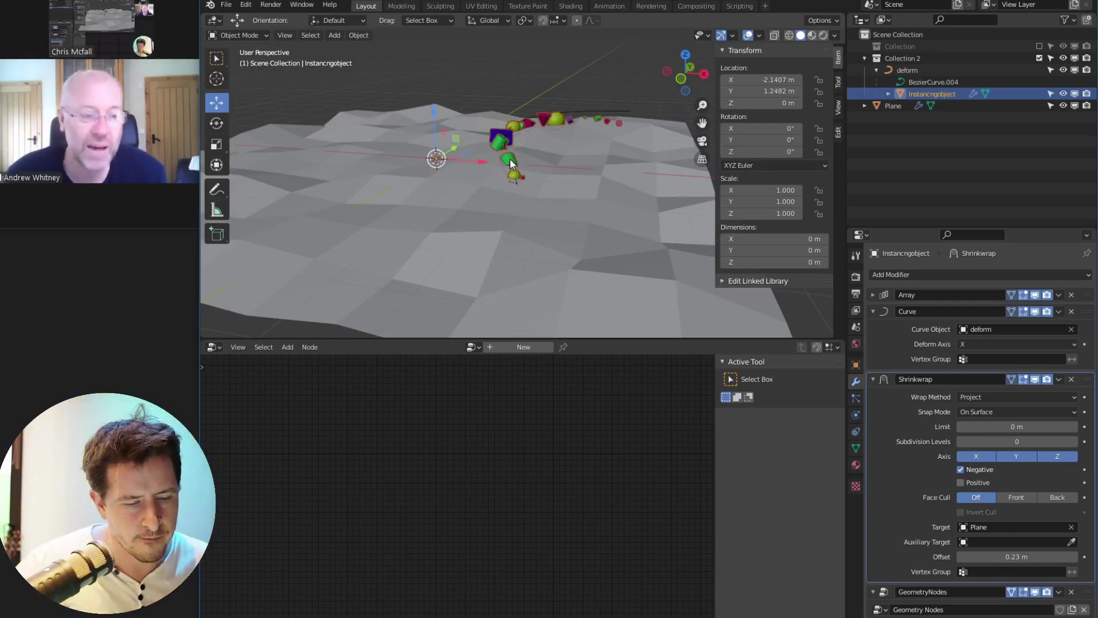
middle_click_drag(510, 163, 489, 261)
scroll(513, 214, "down", 3)
middle_click_drag(513, 214, 473, 198)
scroll(526, 154, "up", 3)
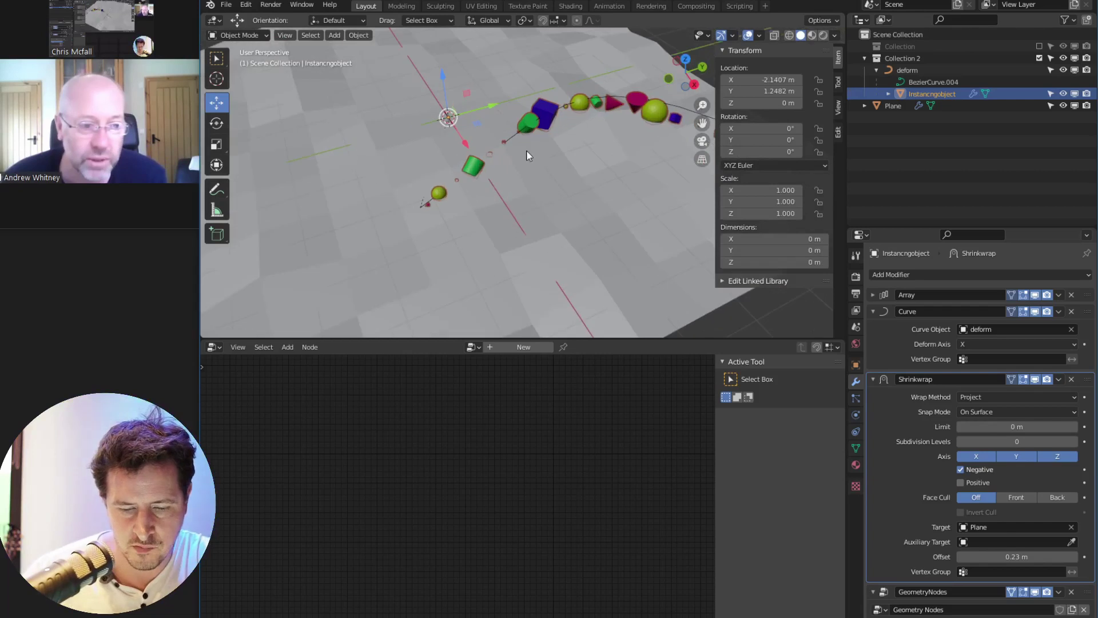
Select the deform curve and check its control points in Edit Mode
left_click(512, 136)
middle_click_drag(513, 135, 524, 193)
scroll(573, 170, "down", 2)
mouse_move(521, 189)
left_mouse_down()
mouse_move(506, 193)
mouse_move(516, 190)
left_mouse_up()
key("ctrl+z")
key("Tab")
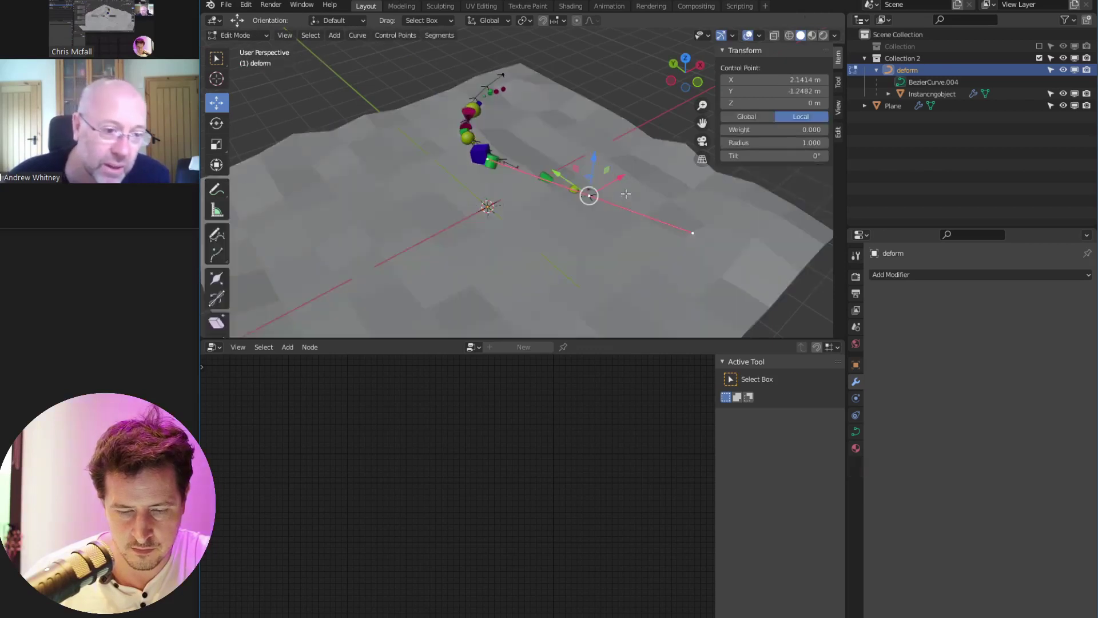
middle_click_drag(609, 196, 433, 198)
key("Tab")
Remove the Hook-Armature modifier from the deform curve and return to Object Mode
left_click(505, 122)
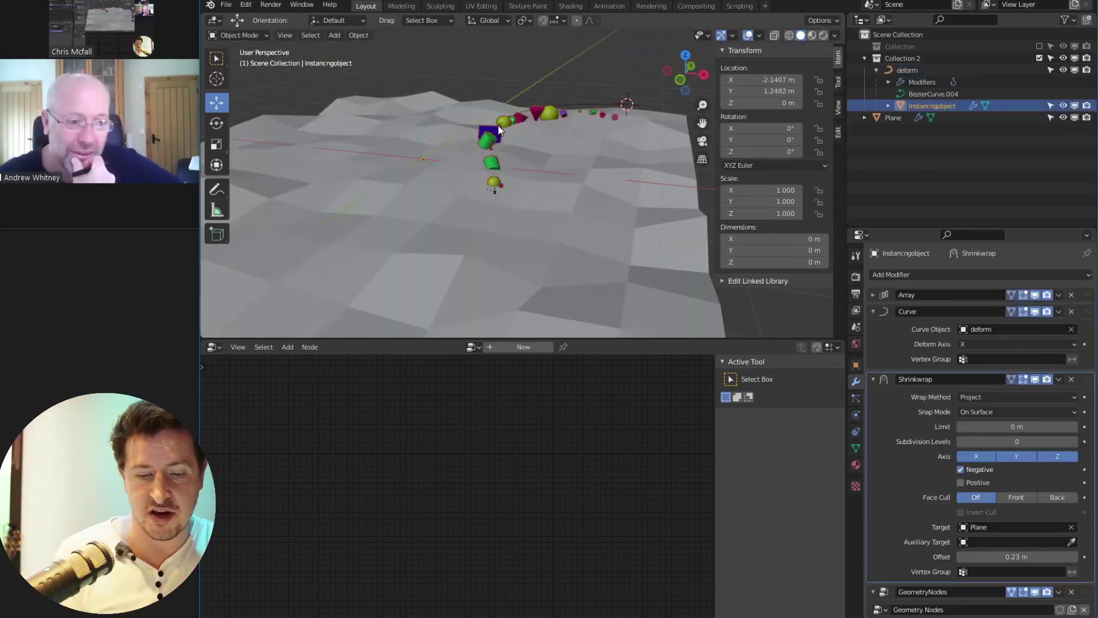
left_click(505, 121)
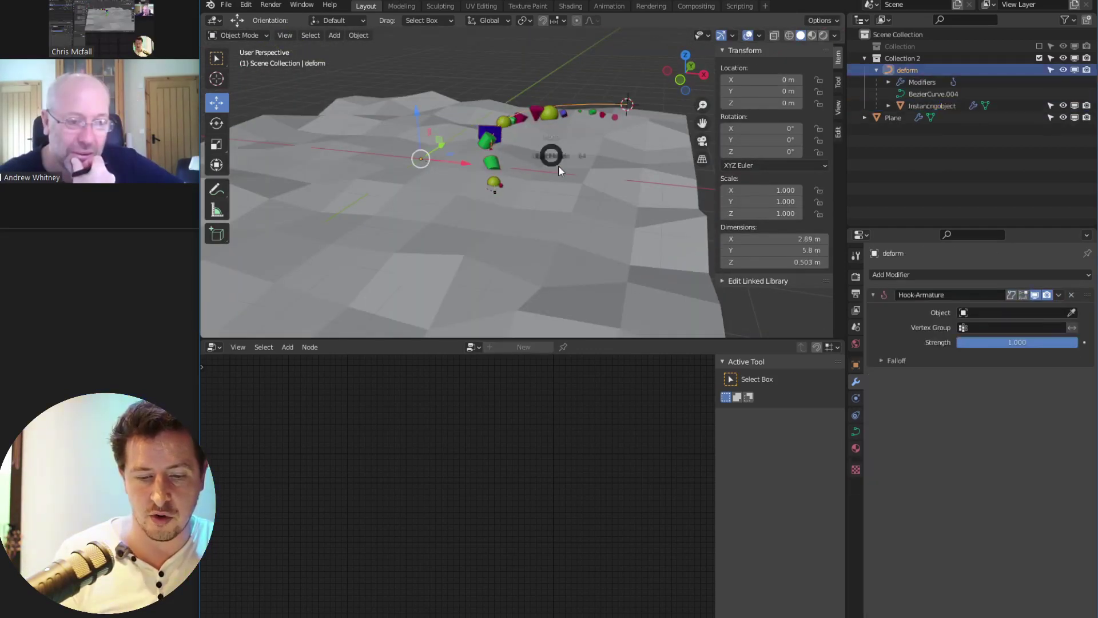
left_click(621, 165)
middle_click_drag(592, 217, 556, 236)
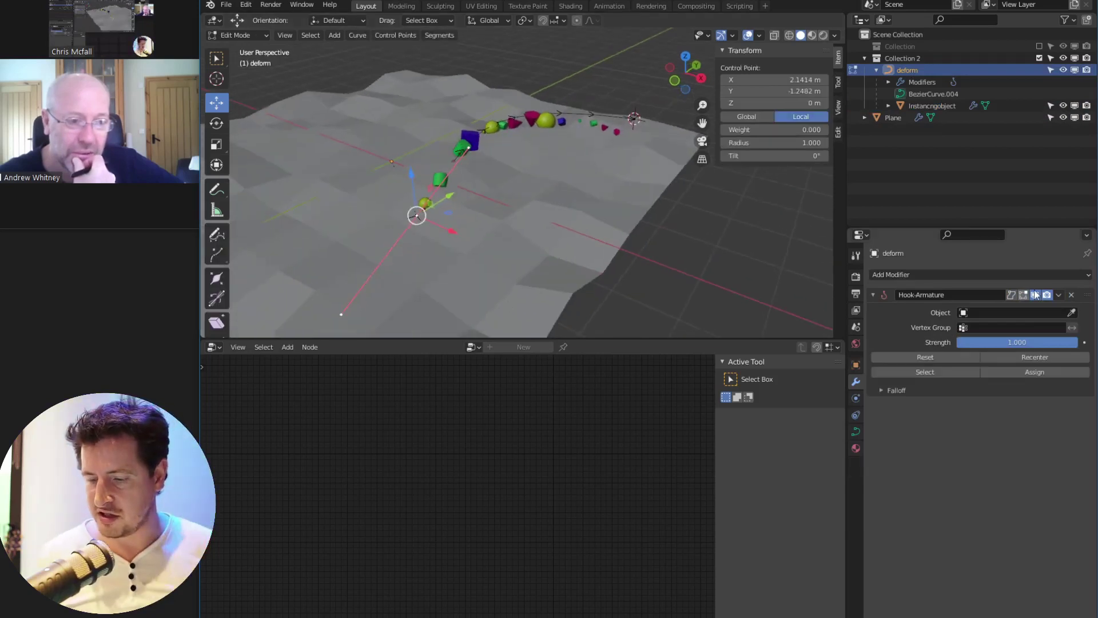
left_click(1072, 294)
key("Tab")
middle_click_drag(435, 229, 350, 252)
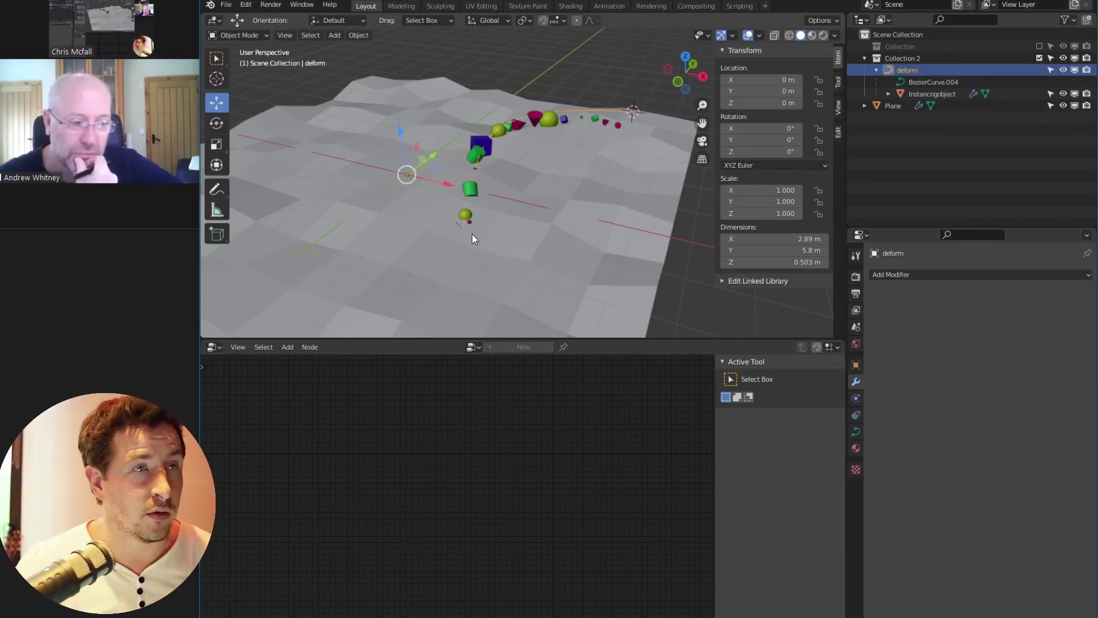
Move the deform curve's far end control point in Edit Mode to test the instances along the terrain, and return to Object Mode
middle_click_drag(498, 192, 530, 152)
key("Tab")
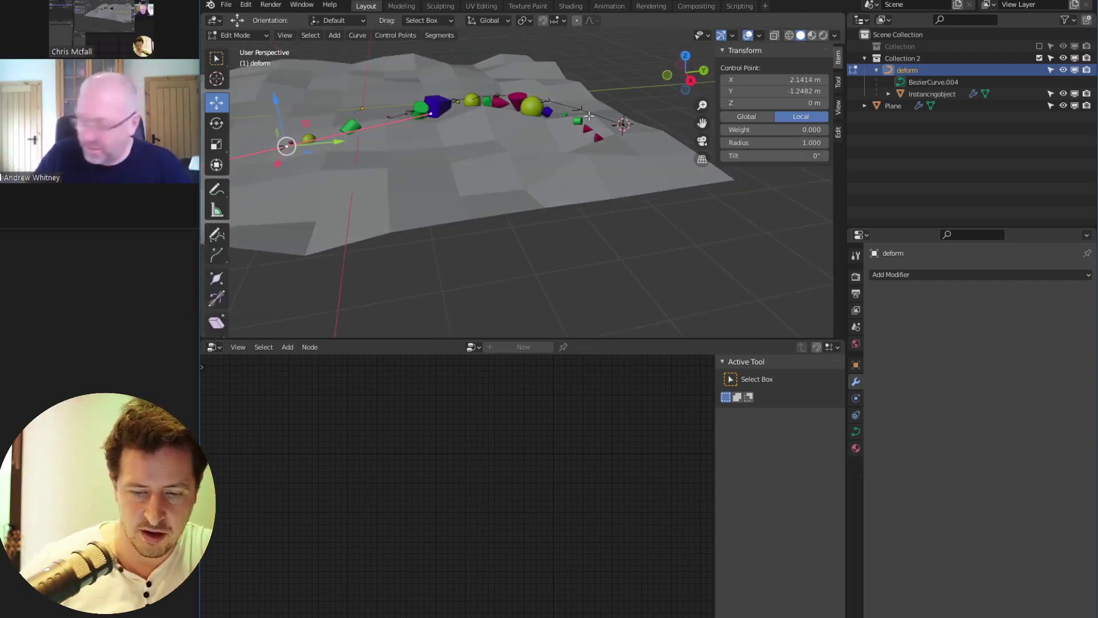
left_click(628, 119)
key("g")
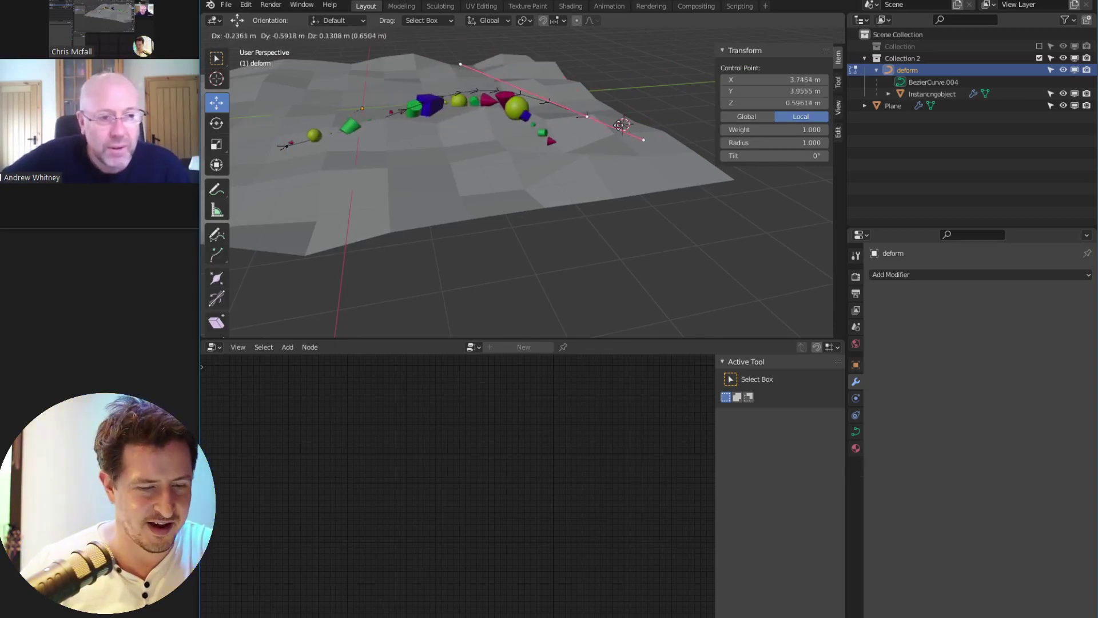
left_click(564, 109)
key("Tab")
Hide Collection 2, the deform curve, Instancngobject and Plane in the viewport
left_click(440, 128)
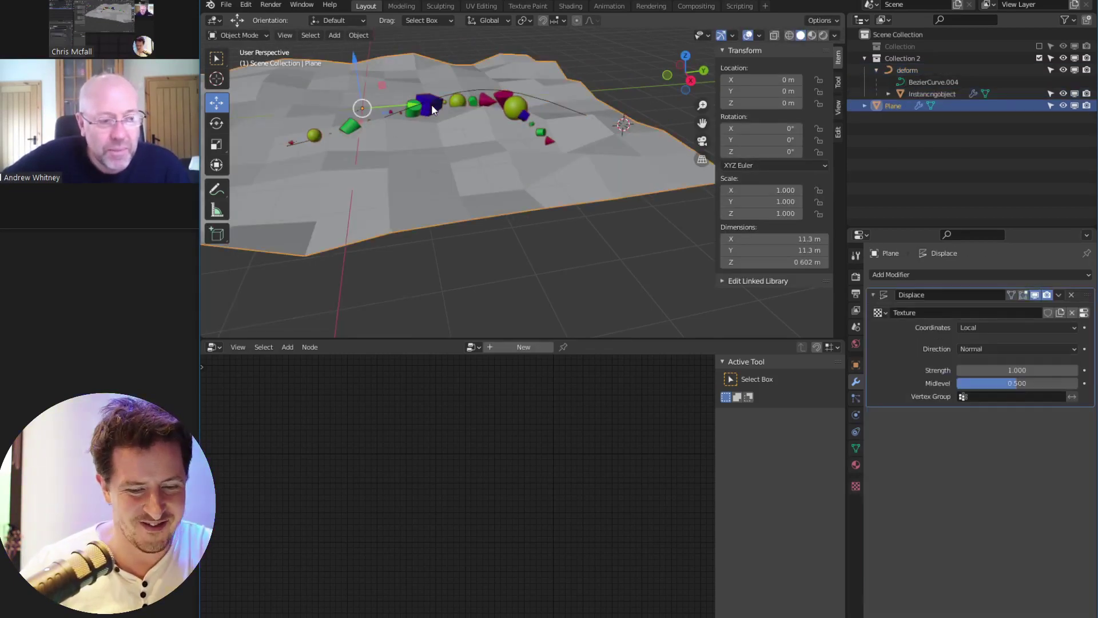
left_click(430, 109, "shift")
left_click(428, 106)
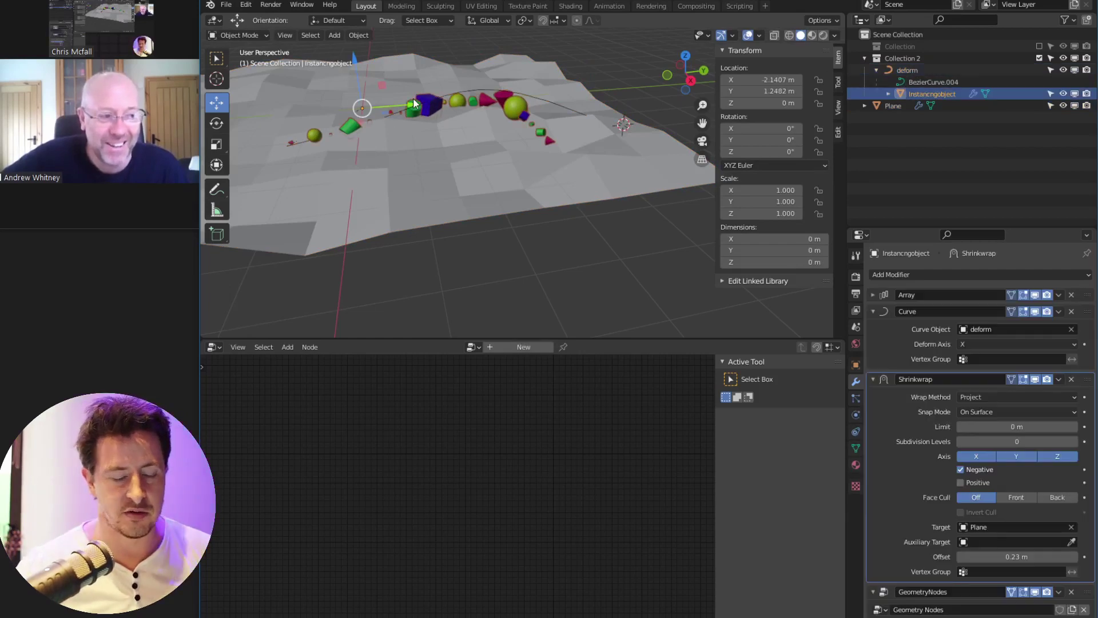
middle_click_drag(553, 192, 504, 239)
scroll(573, 240, "down", 8)
left_click_drag(1063, 59, 1063, 106)
middle_click_drag(509, 216, 629, 248)
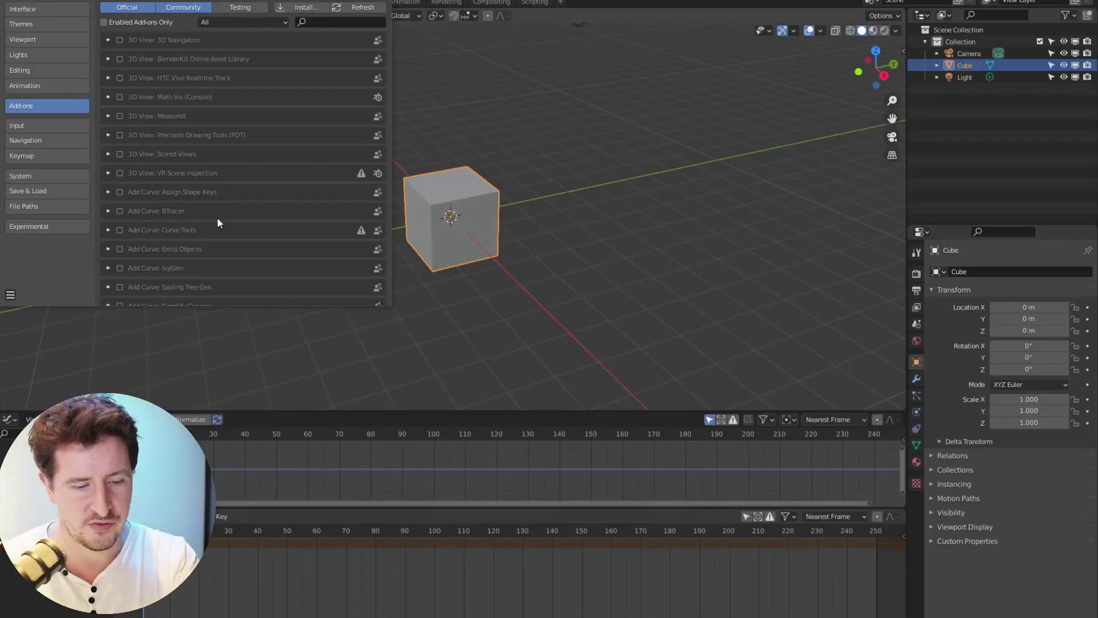
Enable the Add Curve: Curve Tools add-on, expand its details and show the 3D viewport's sidebar
left_click(119, 231)
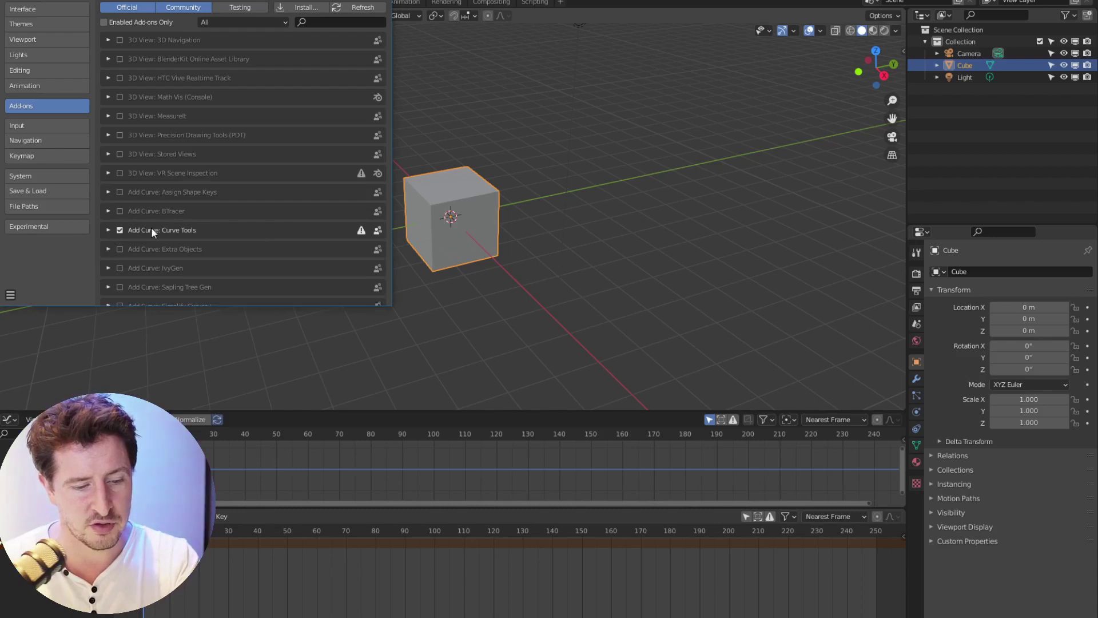
left_click(109, 231)
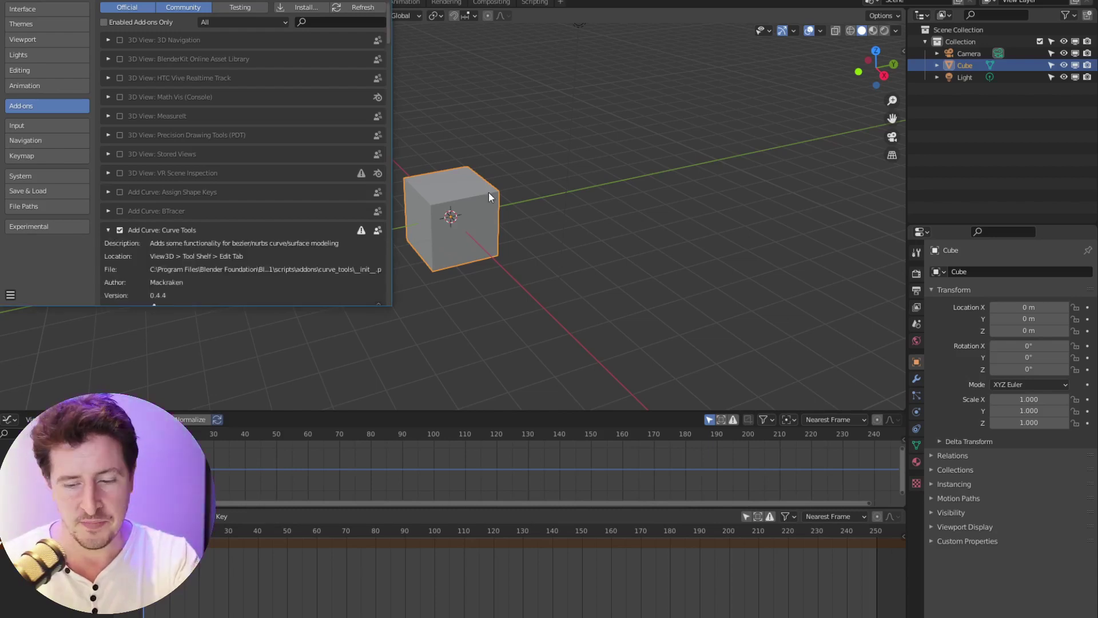
left_click(869, 93)
key("n")
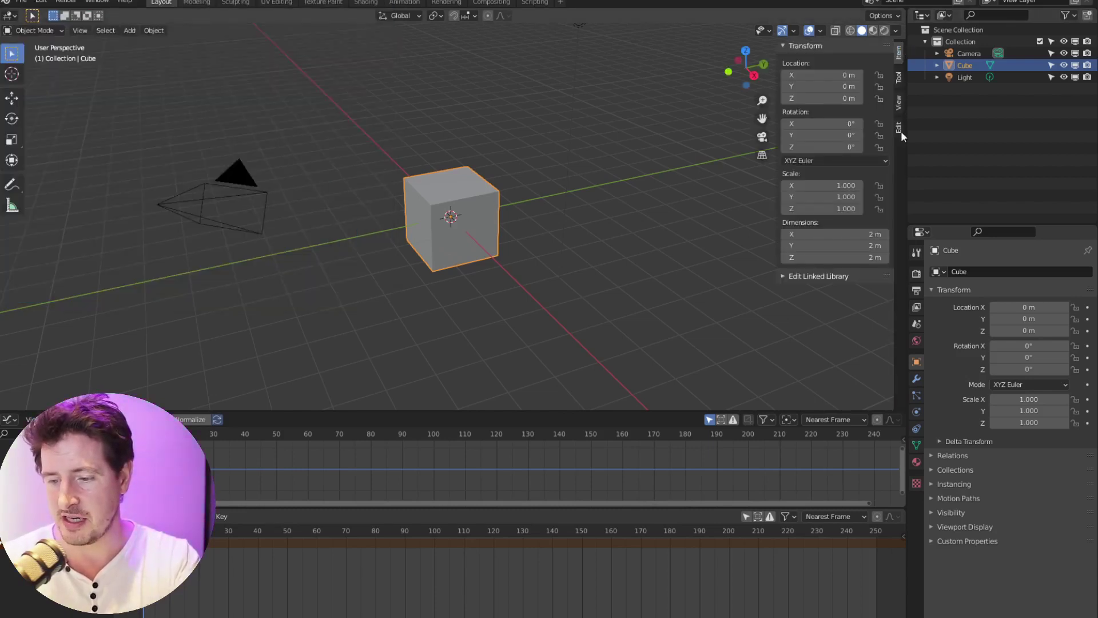
Delete the default cube and add a Bezier circle in its place
key("Delete")
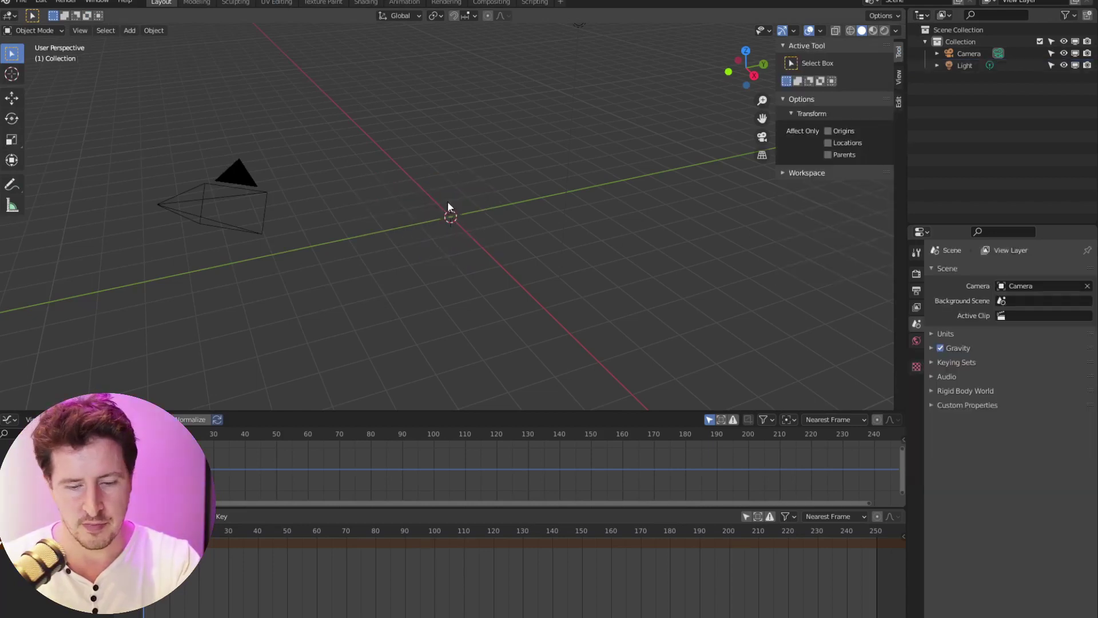
key("shift+a")
mouse_move(475, 211)
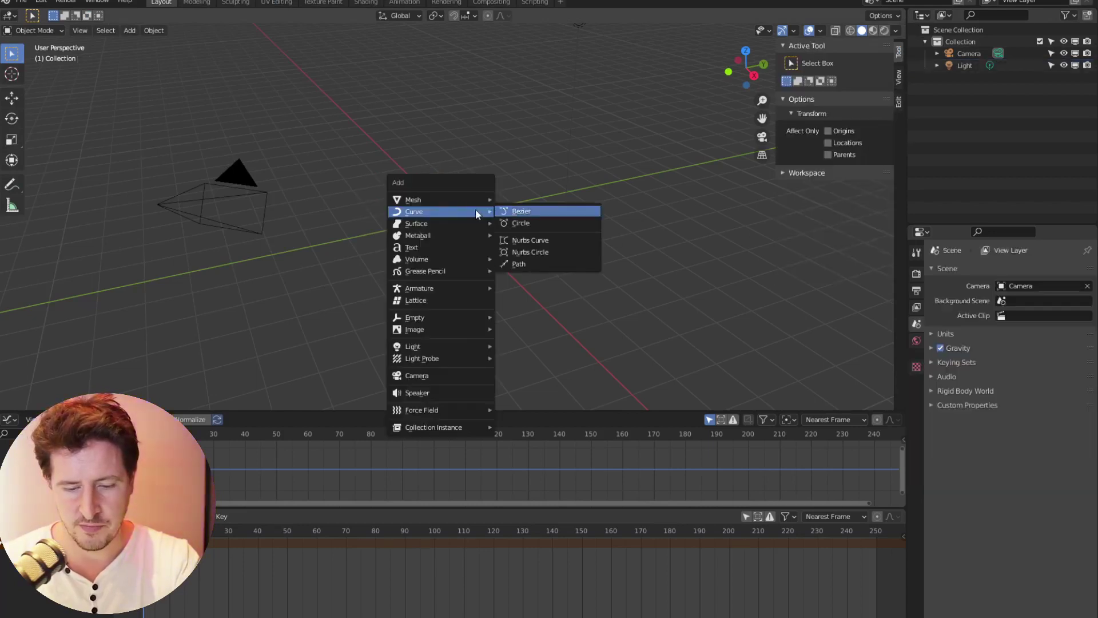
left_click(516, 223)
middle_click_drag(517, 222, 451, 220)
Duplicate the Bezier circle, shift the copy along Y so that it overlaps the original, and select both circles
key("shift+d")
right_click(459, 209)
left_click(22, 101)
left_click_drag(490, 206, 531, 191)
scroll(486, 247, "up", 4)
left_click(503, 261, "shift")
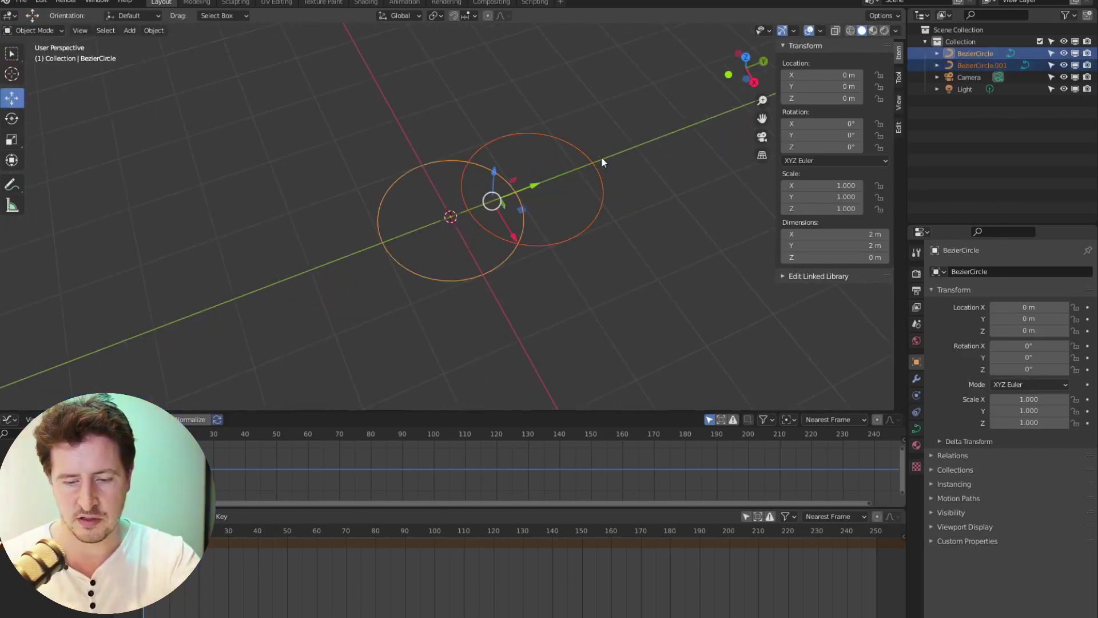
Unite the two overlapping circles with the add-on's 2D Curve Boolean and return to Object Mode
left_click(898, 129)
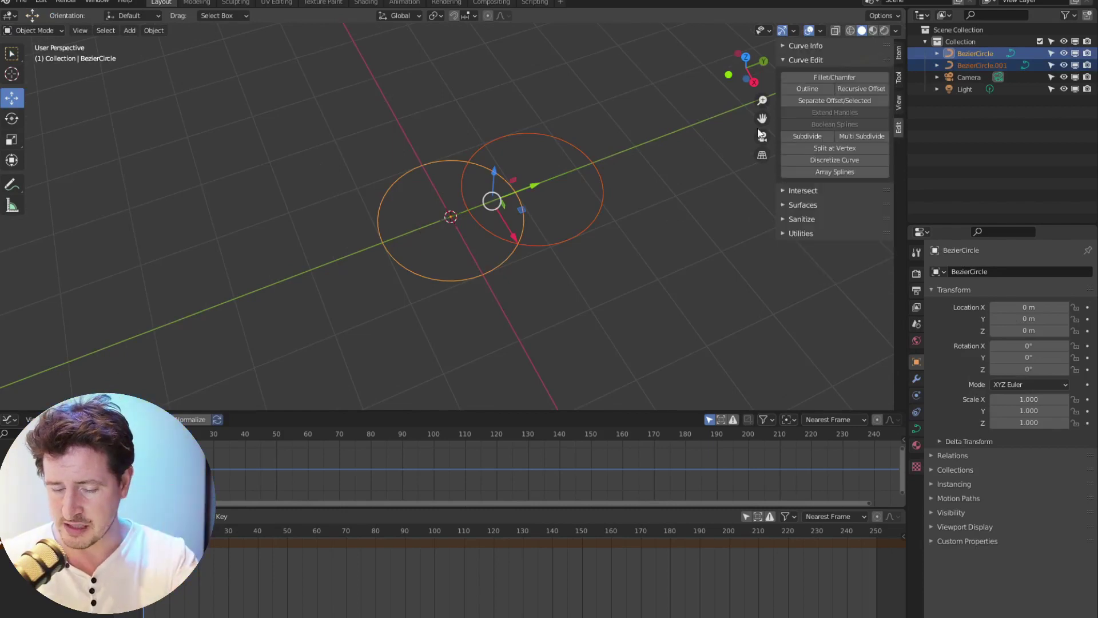
left_click(802, 190)
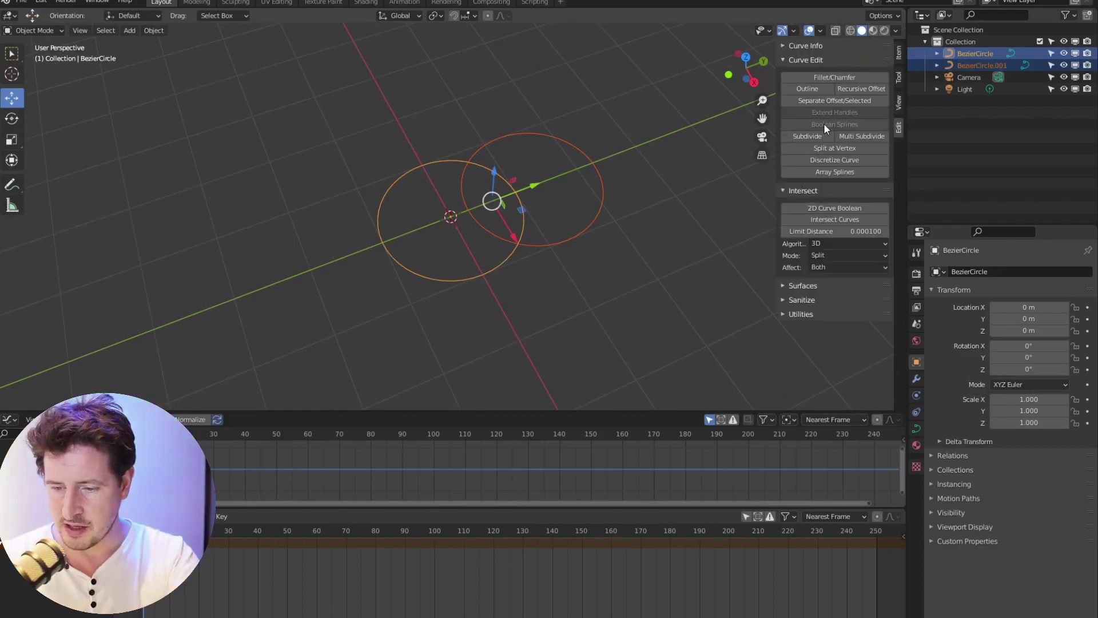
left_click(836, 209)
key("ctrl+Tab")
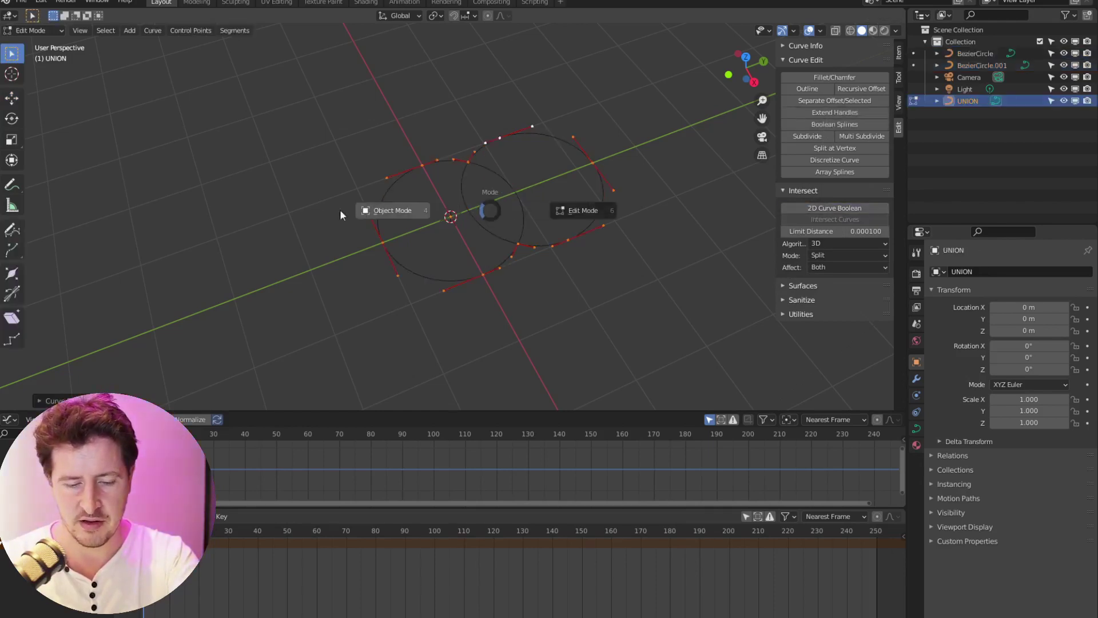
left_click(389, 212)
Move the united outline about 2.61 m along negative X, away from the two source circles
left_click_drag(459, 250, 384, 136)
middle_click_drag(528, 203, 425, 236)
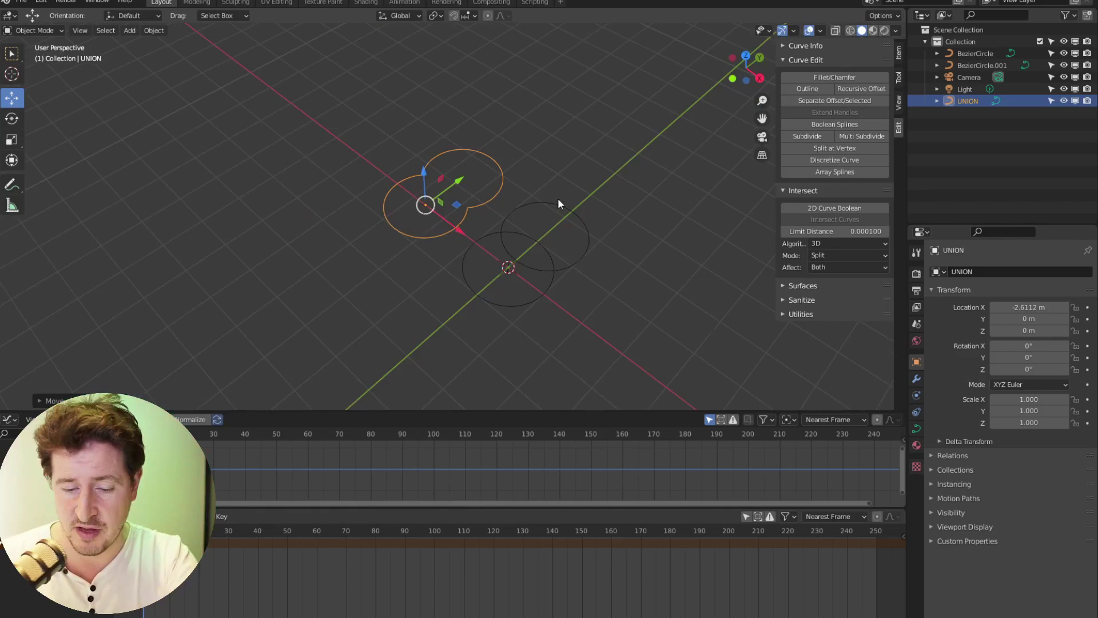
middle_click_drag(739, 226, 767, 256)
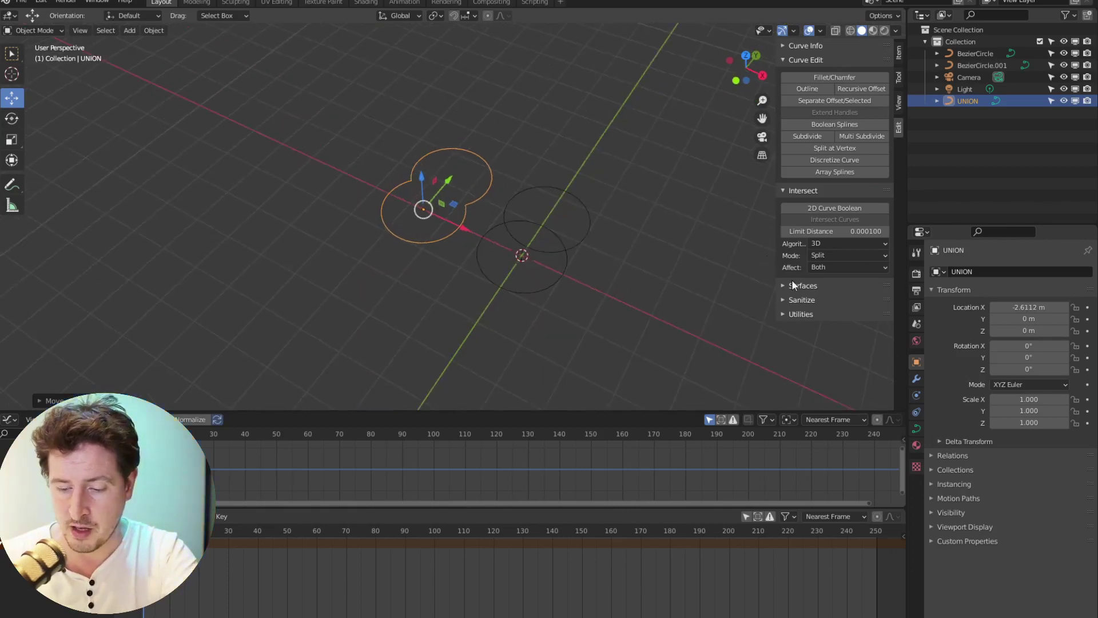
middle_click_drag(559, 262, 547, 231)
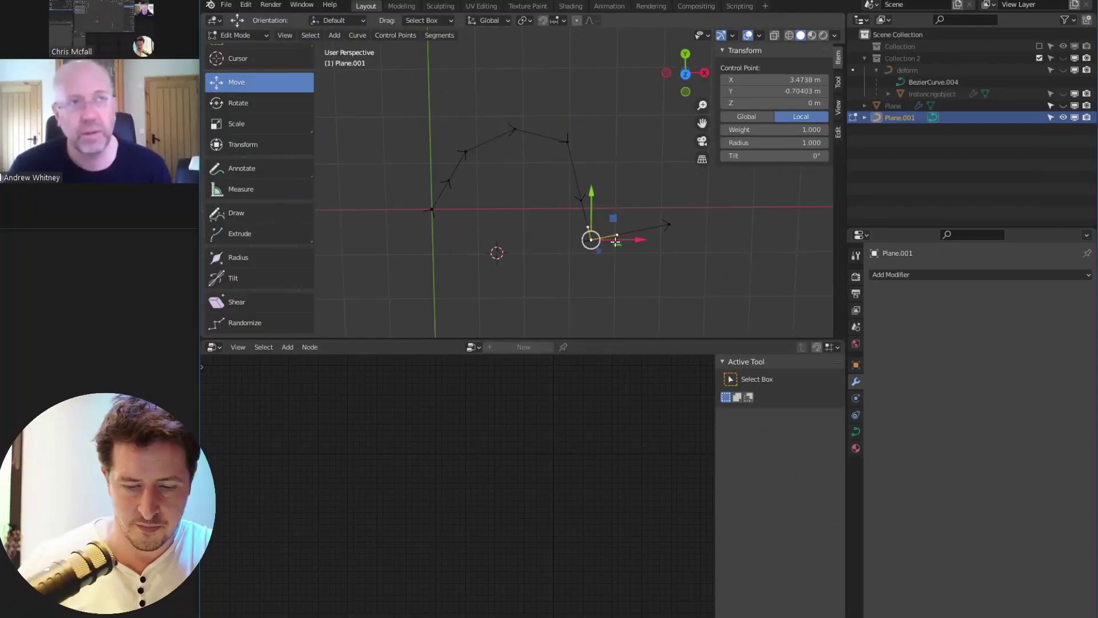
Move the Plane.001 curve's second-to-last control point to about X 3.9 m, Y -0.2 m and return to Object Mode
left_click(592, 241)
left_click_drag(594, 216, 640, 223)
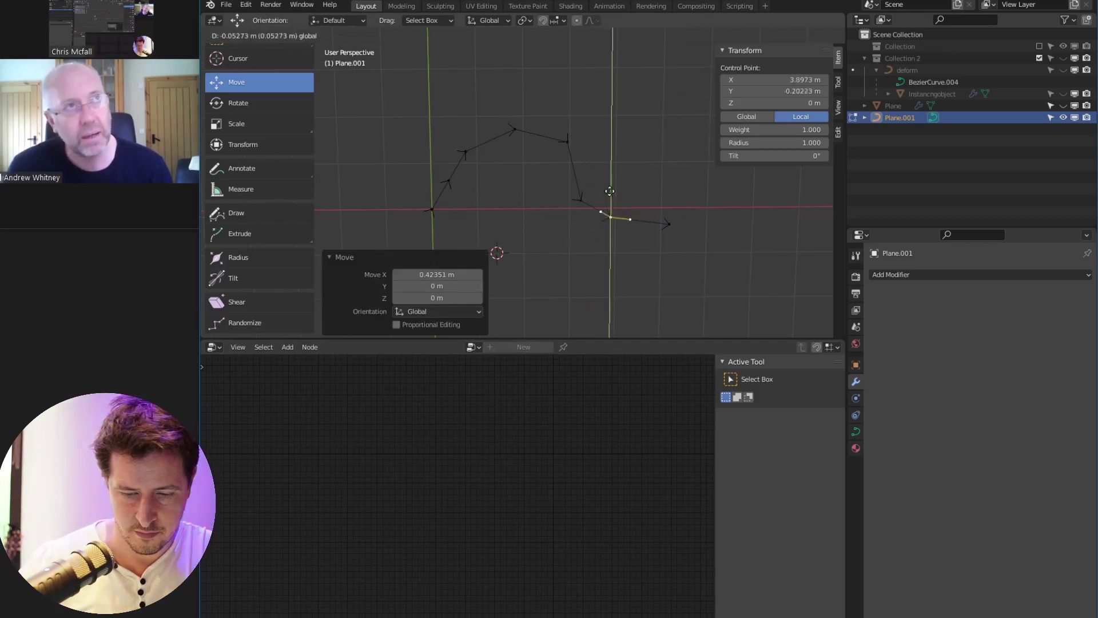
key("Tab")
middle_click_drag(565, 201, 553, 124)
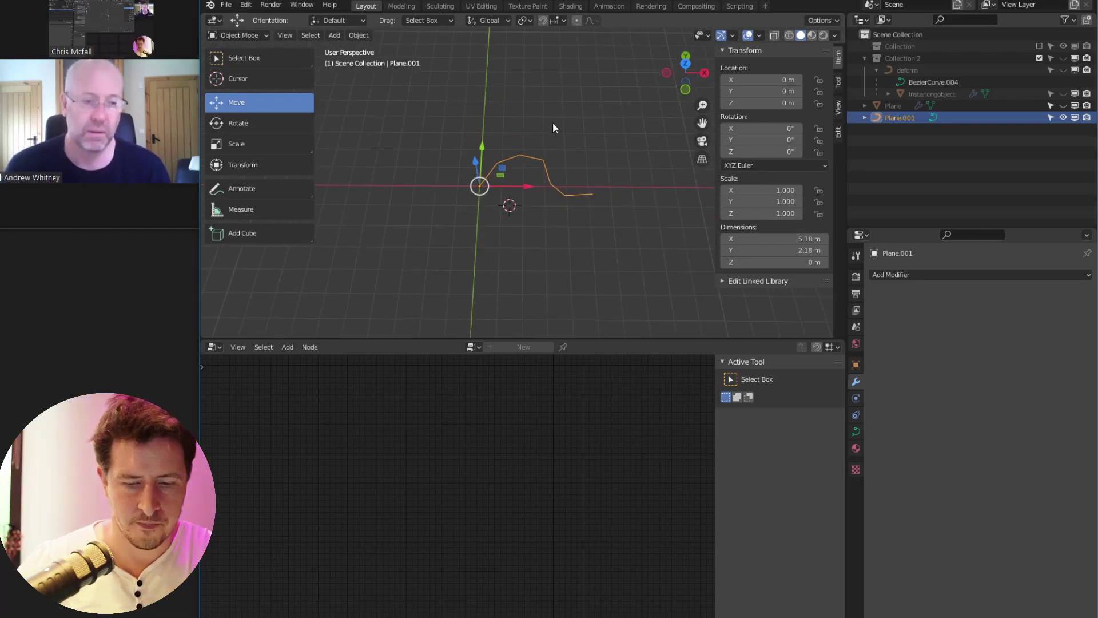
Add a 2 m mesh cube at the 3D cursor
key("shift+s")
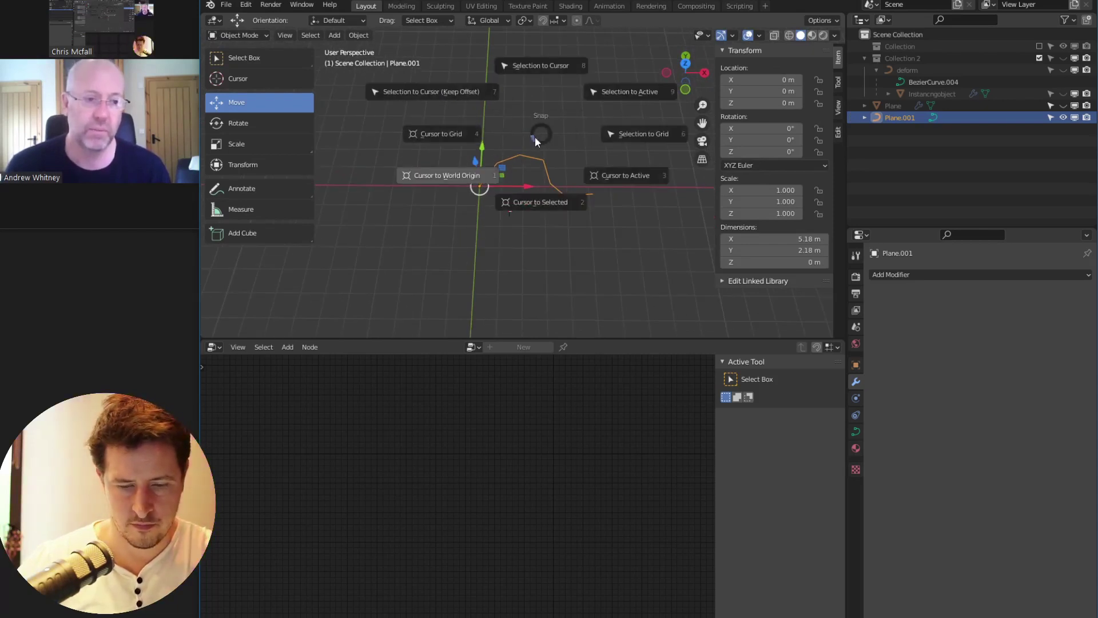
key("Escape")
key("shift+a")
mouse_move(513, 159)
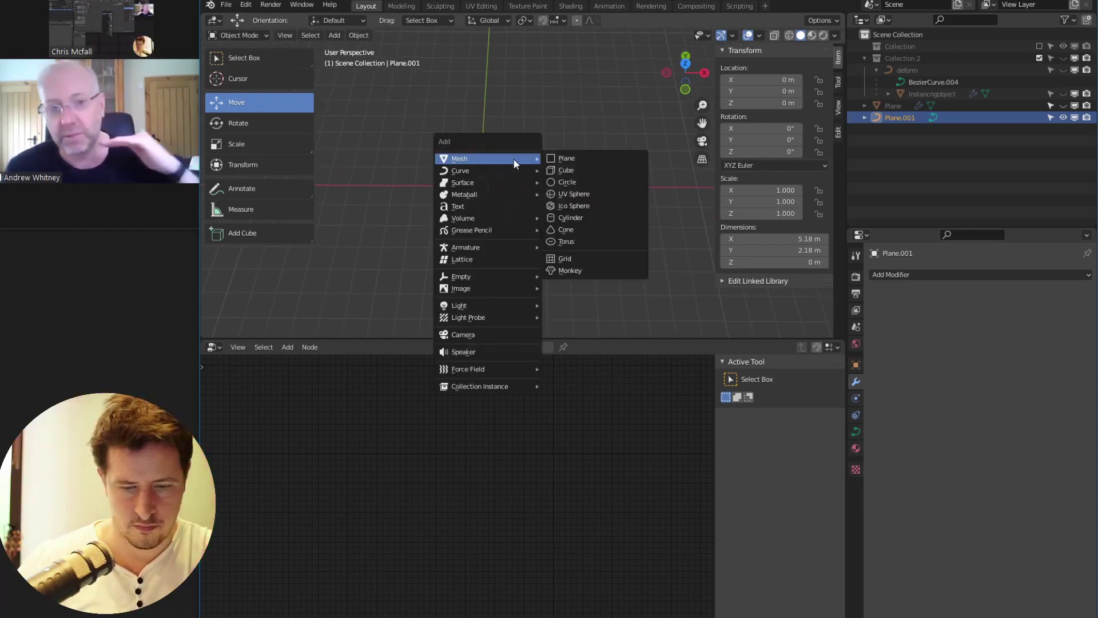
left_click(564, 170)
scroll(564, 190, "down", 3)
mouse_move(564, 191)
middle_mouse_down()
mouse_move(543, 183)
mouse_move(578, 175)
middle_mouse_up()
scroll(533, 182, "up", 3)
Add a UV sphere of 1 m radius and move it about 1.38 m along X so that it overlaps the cube
key("shift+a")
mouse_move(564, 176)
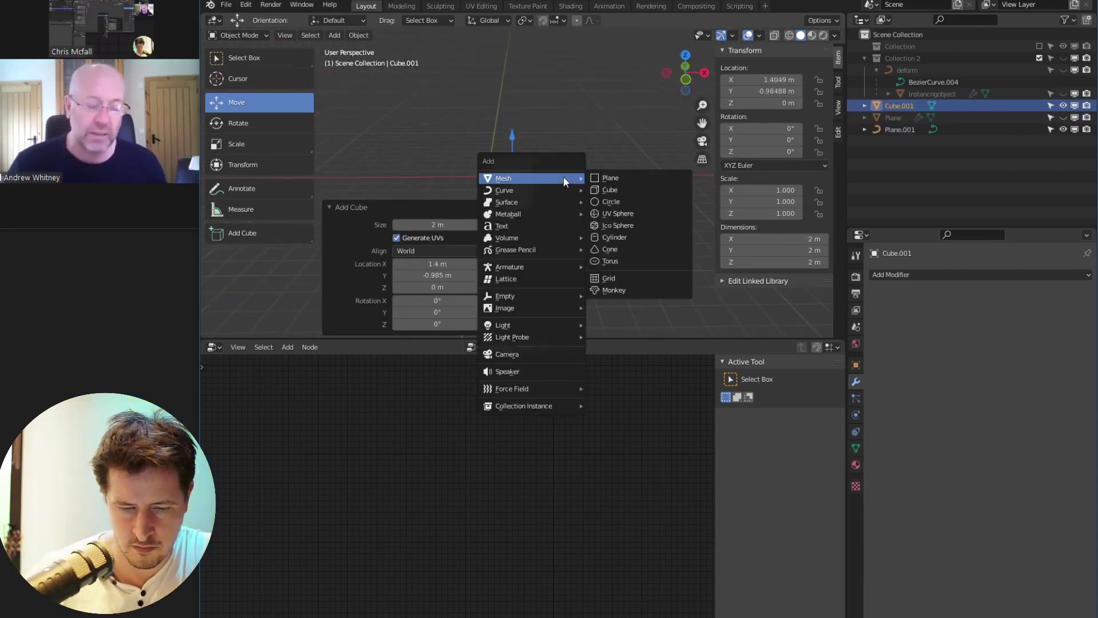
left_click(618, 213)
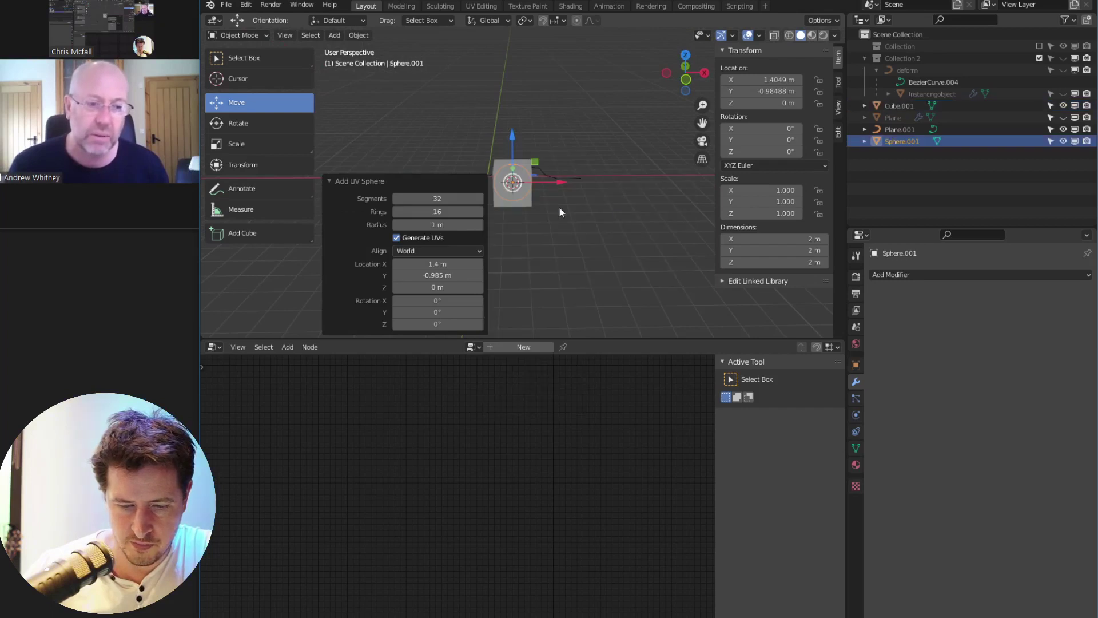
left_click_drag(537, 181, 547, 176)
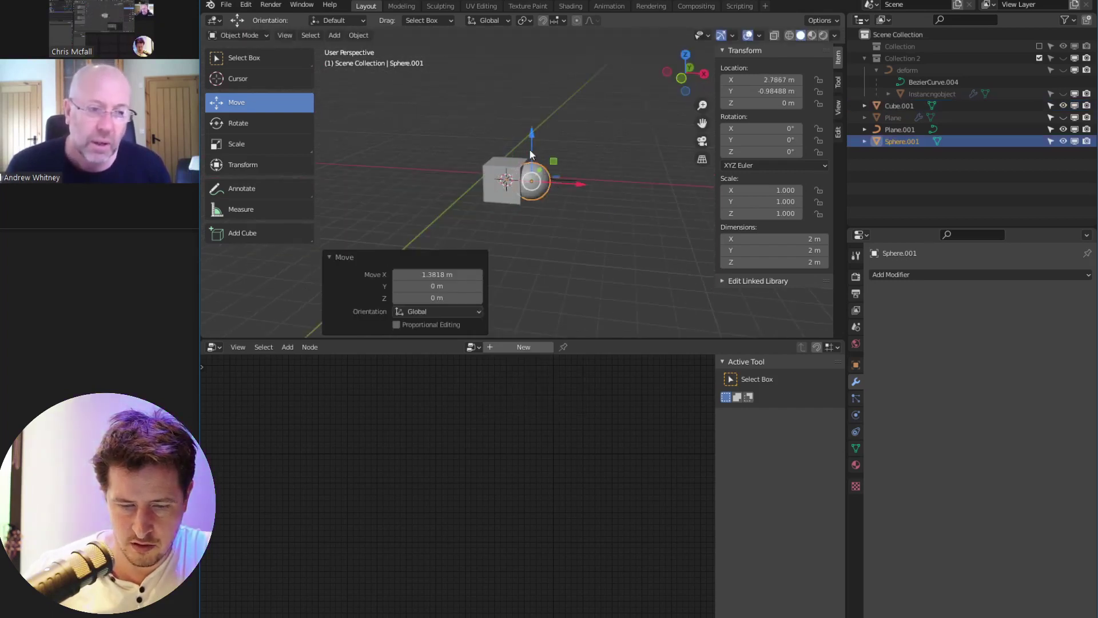
Enlarge the sphere to a scale of about 1.667 and apply its scale
key("s")
left_click(609, 173)
key("ctrl+a")
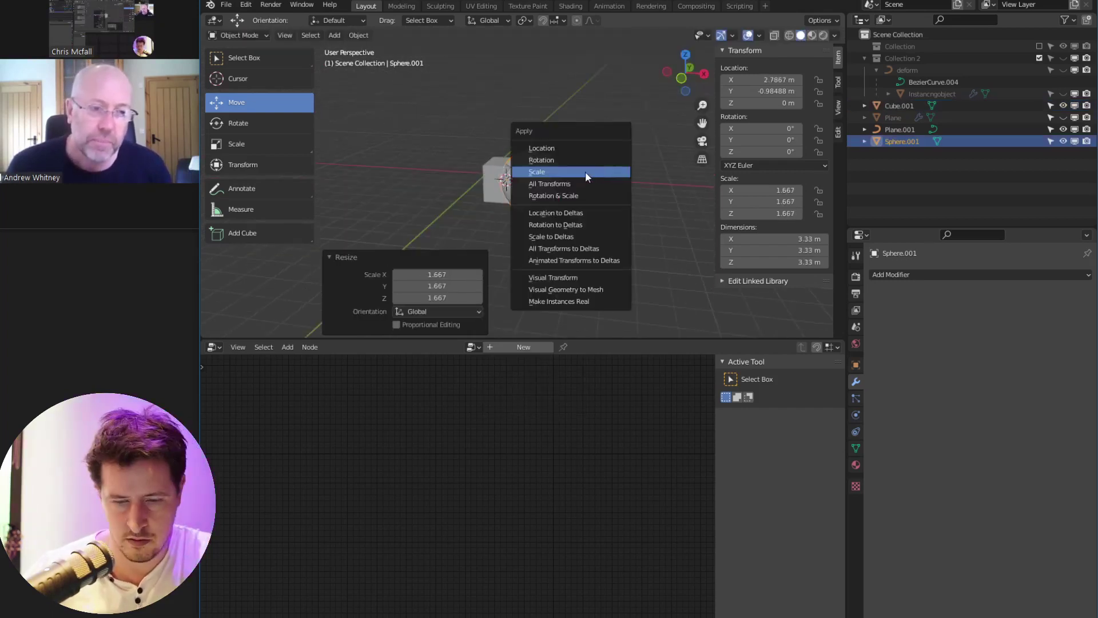
left_click(566, 171)
Give the cube a Boolean modifier in Difference mode with the sphere as its cutting object
scroll(565, 171, "up", 4)
left_click(470, 172, "shift")
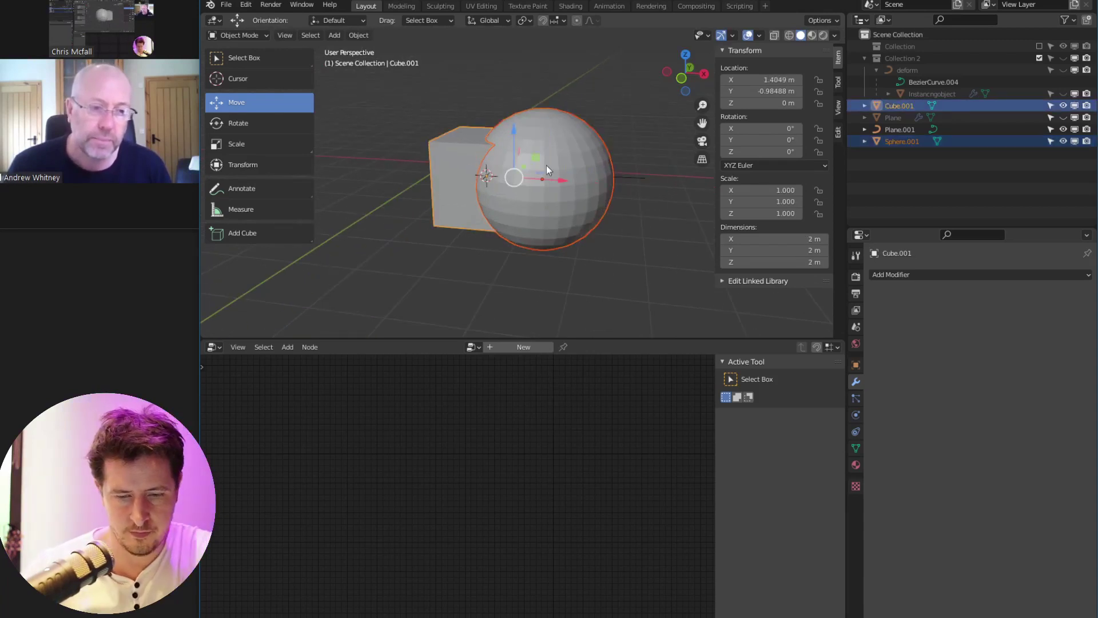
left_click(908, 275)
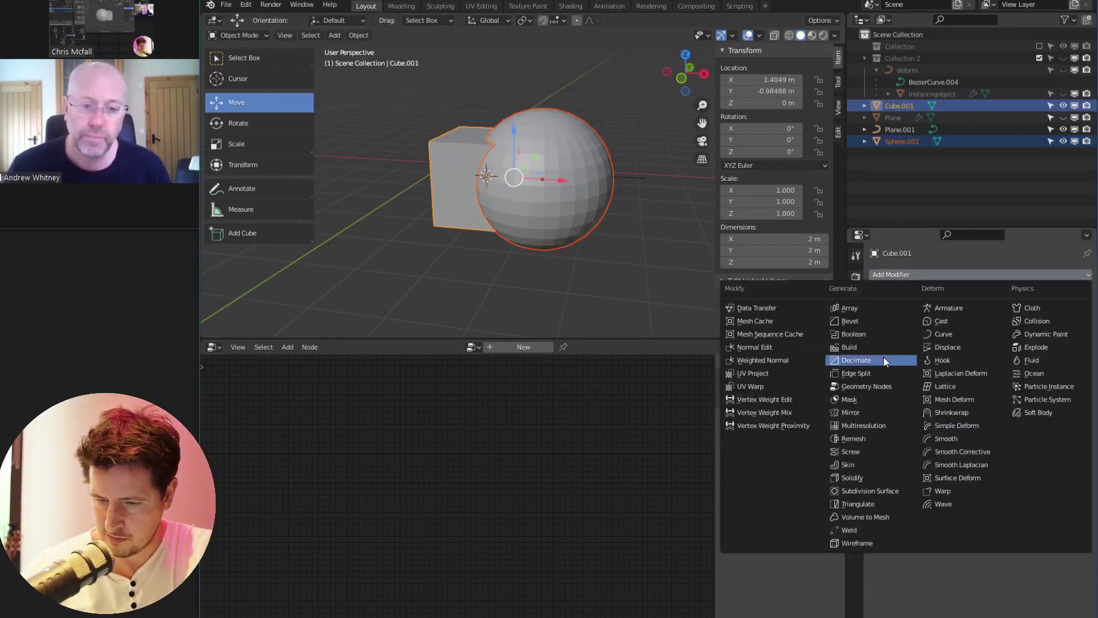
left_click(874, 334)
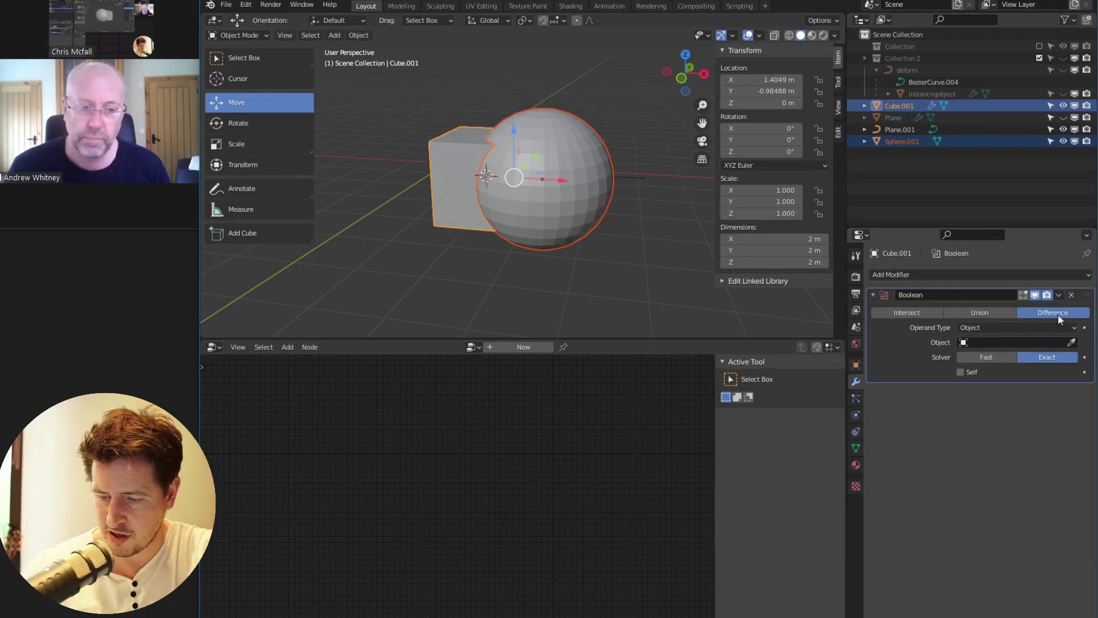
left_click(444, 153)
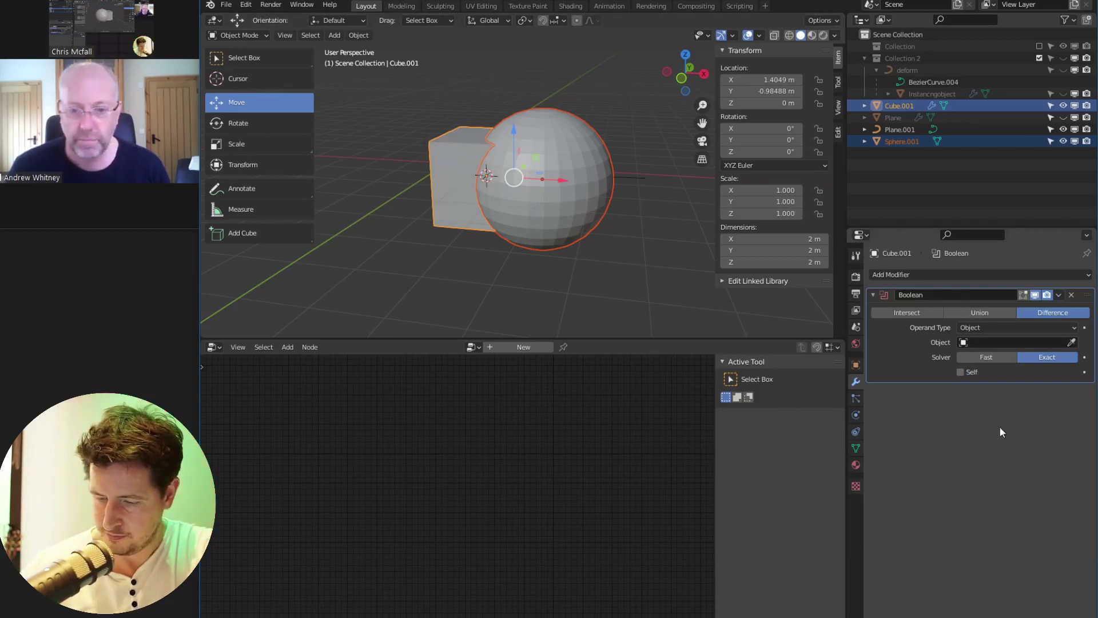
left_click(568, 187)
left_click(456, 181)
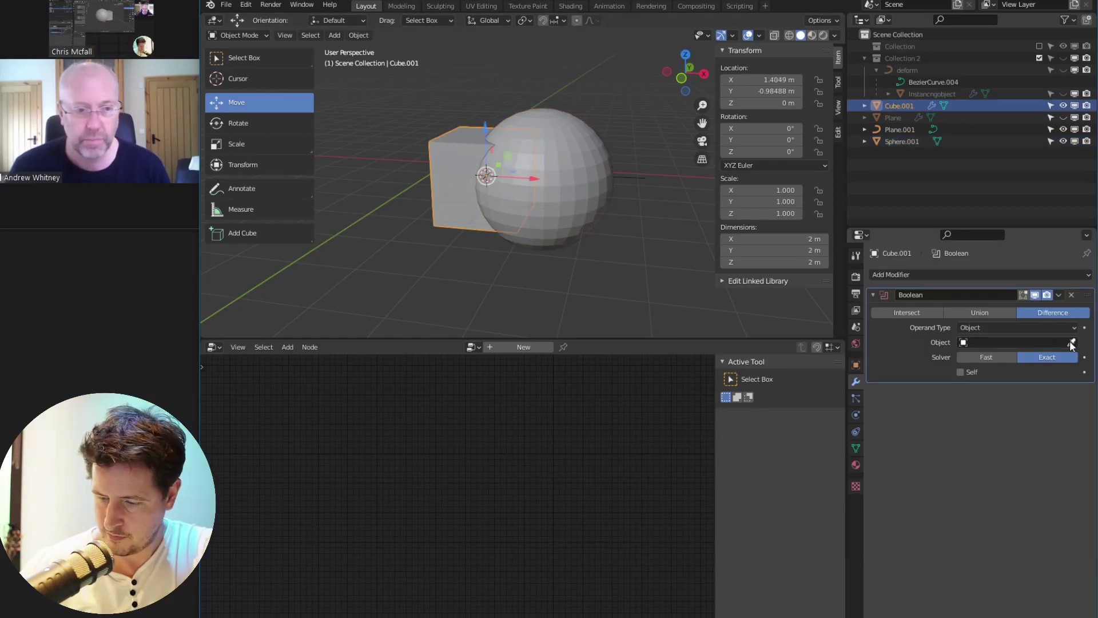
left_click(562, 141)
middle_click_drag(458, 180, 439, 173)
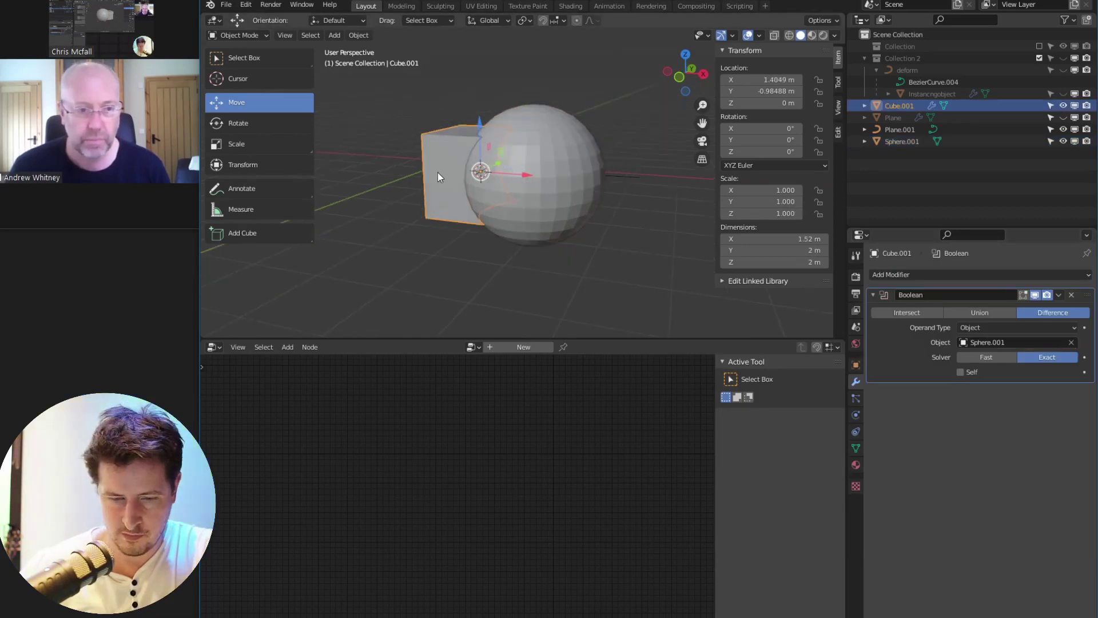
Set the sphere's viewport display to Bounds so that the cut in the cube can be seen
left_click(561, 184)
left_click(856, 448)
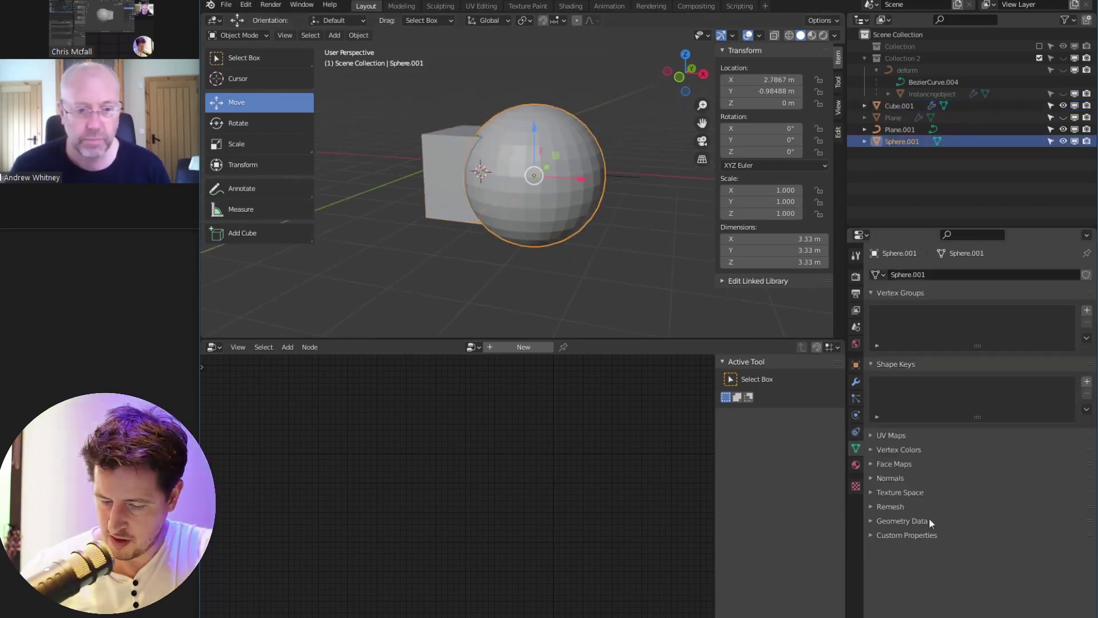
left_click(856, 365)
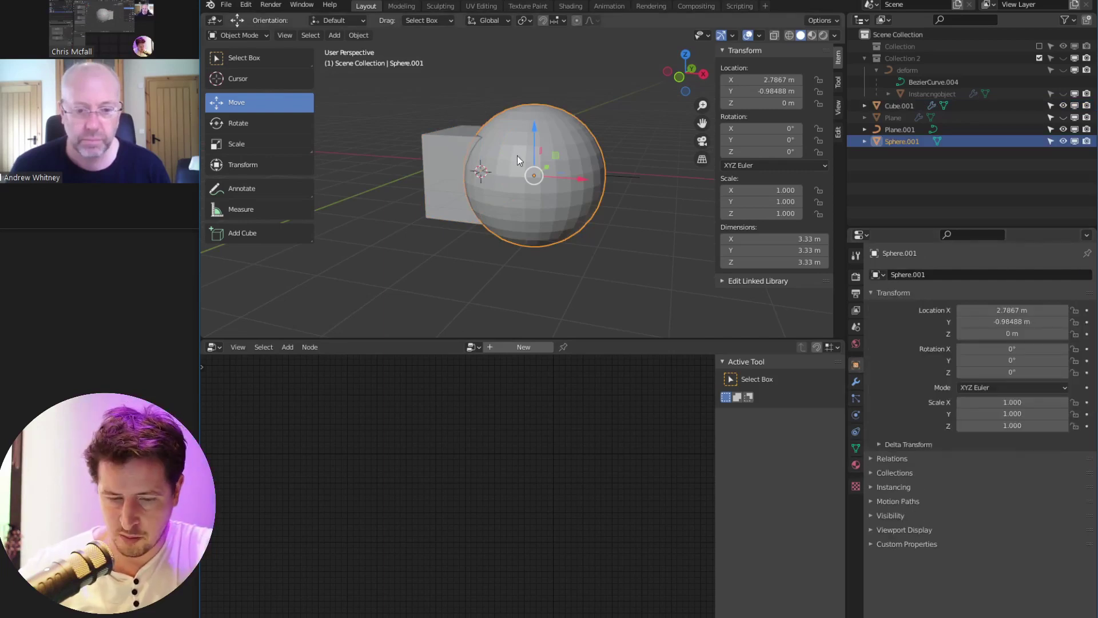
left_click(896, 527)
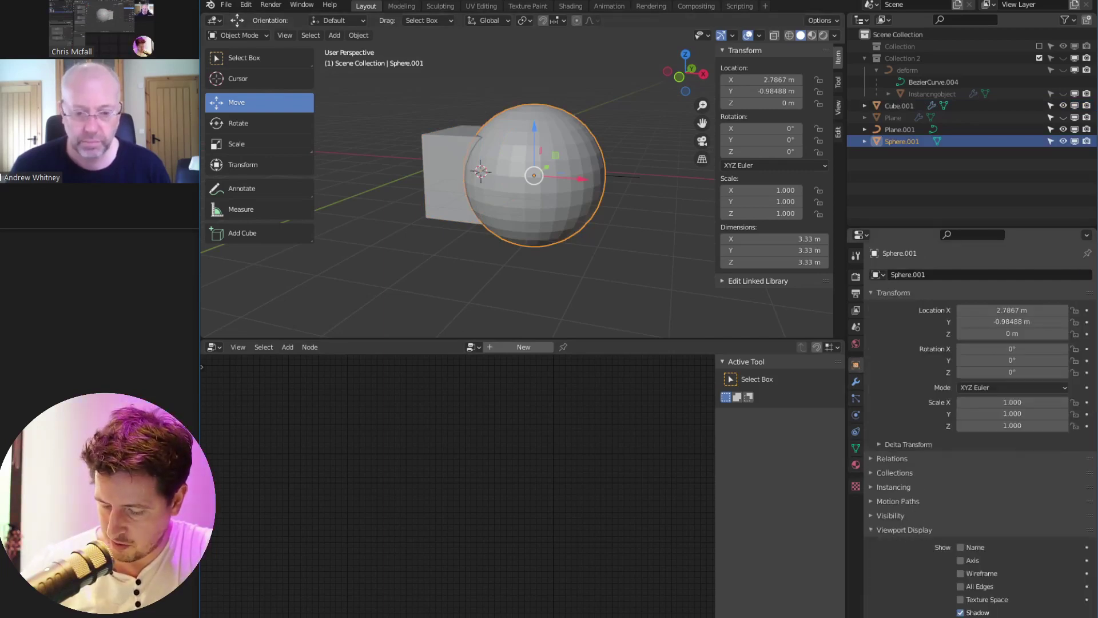
left_click(1012, 617)
left_click(973, 617)
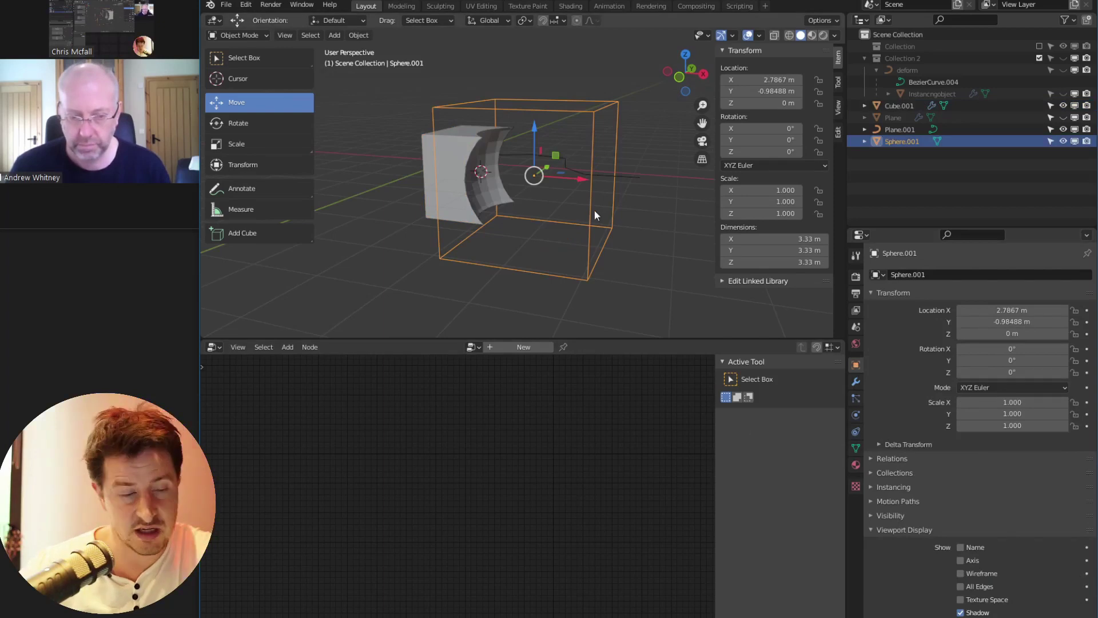
Switch the cube's Boolean modifier from Difference to Union with the sphere
key("g")
left_click(631, 270)
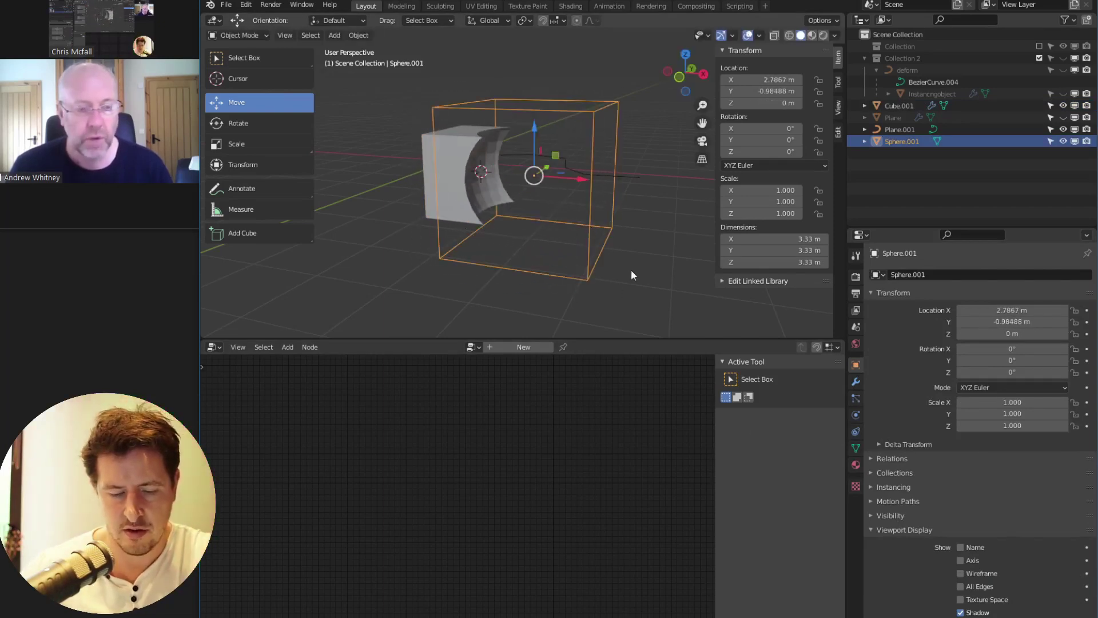
scroll(558, 214, "up", 4)
middle_click_drag(582, 228, 515, 156)
left_click(492, 180)
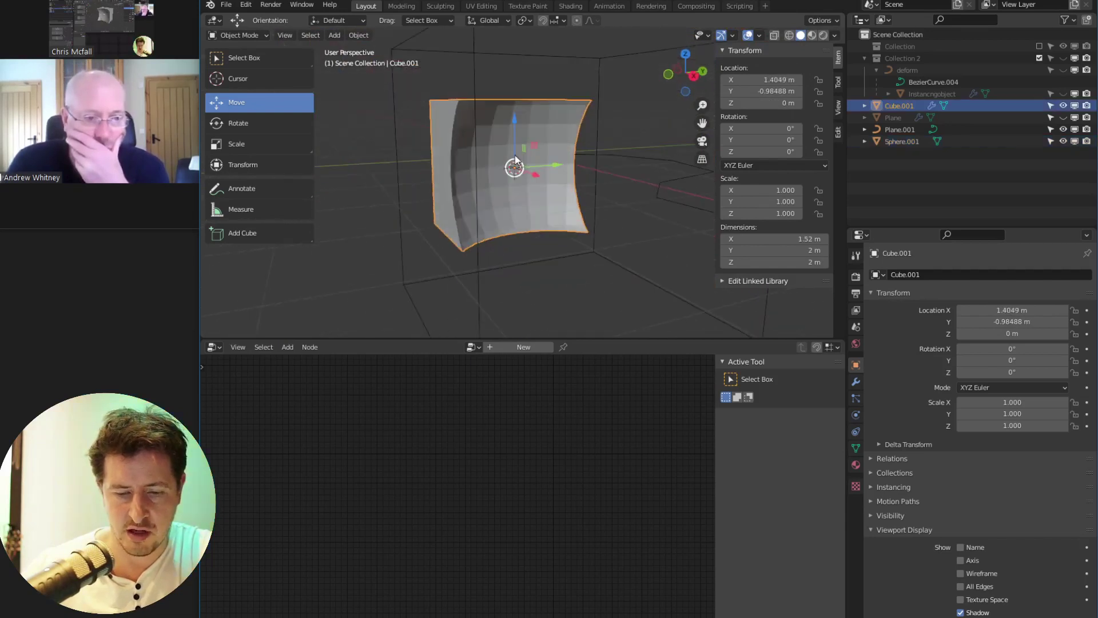
middle_click_drag(463, 183, 589, 260)
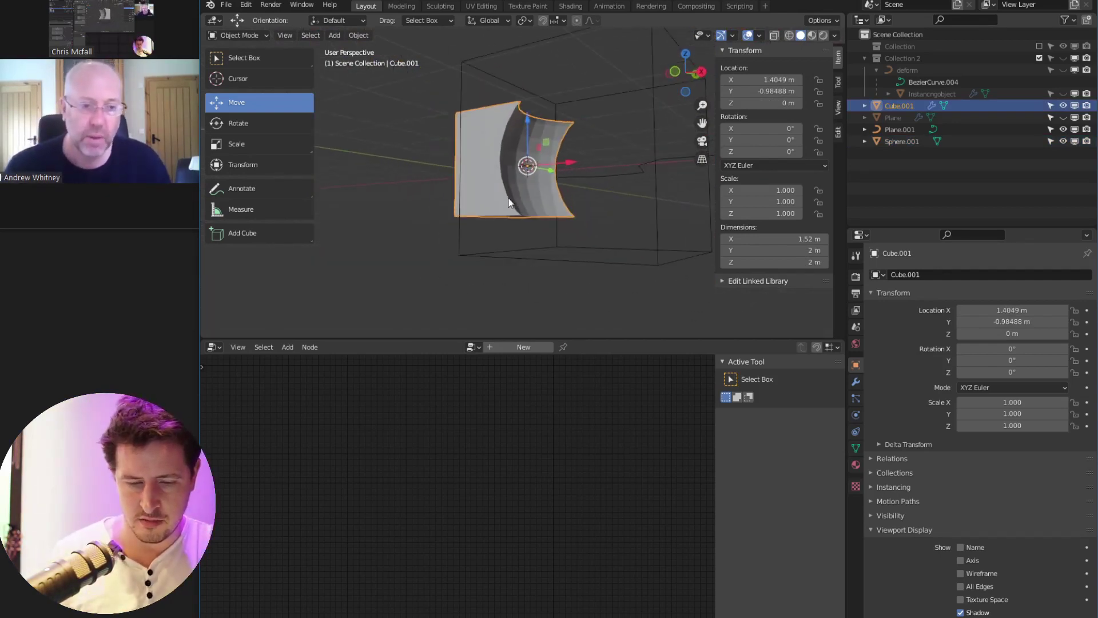
left_click(856, 381)
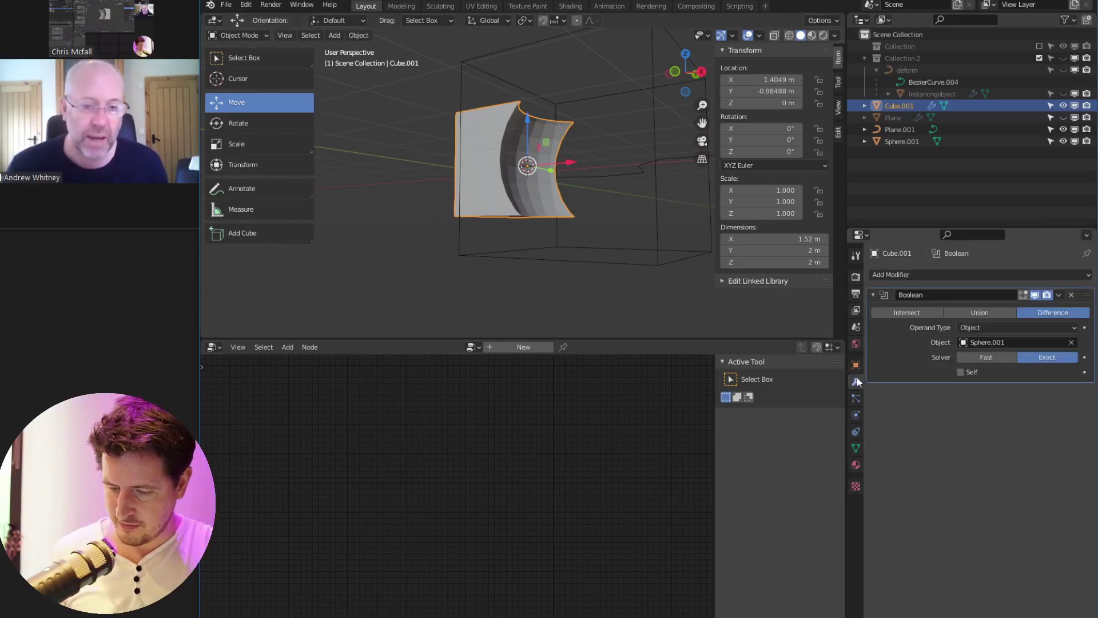
left_click(985, 310)
Examine from several sides how the cube and sphere are merged by the Union
middle_click_drag(590, 252, 636, 299)
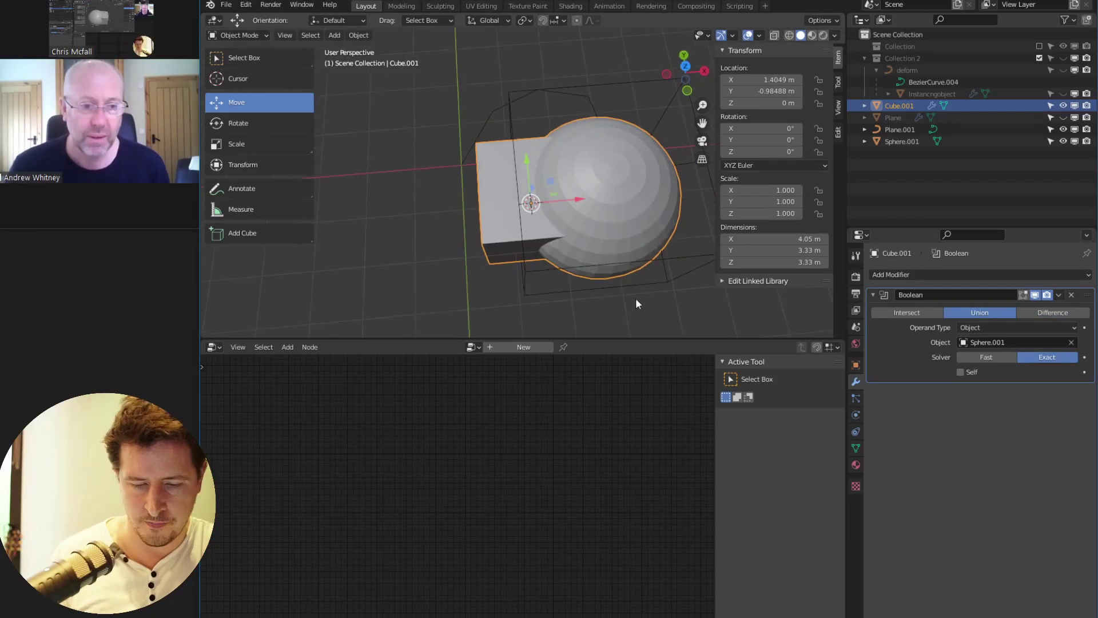
middle_click_drag(640, 253, 437, 118)
middle_click_drag(564, 219, 636, 160)
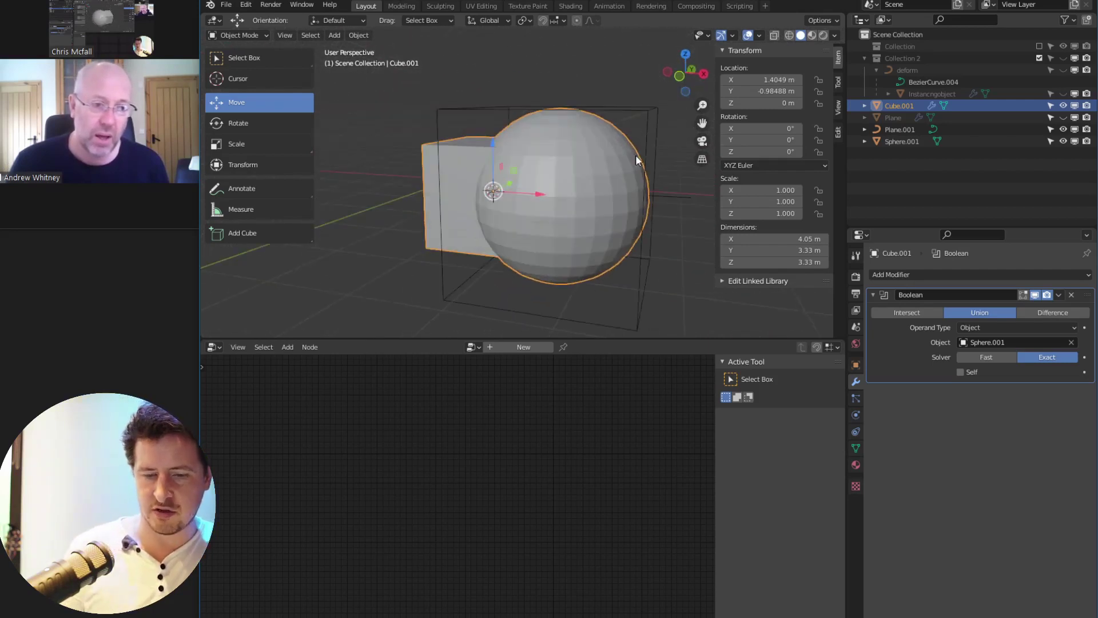
middle_click_drag(473, 275, 629, 233)
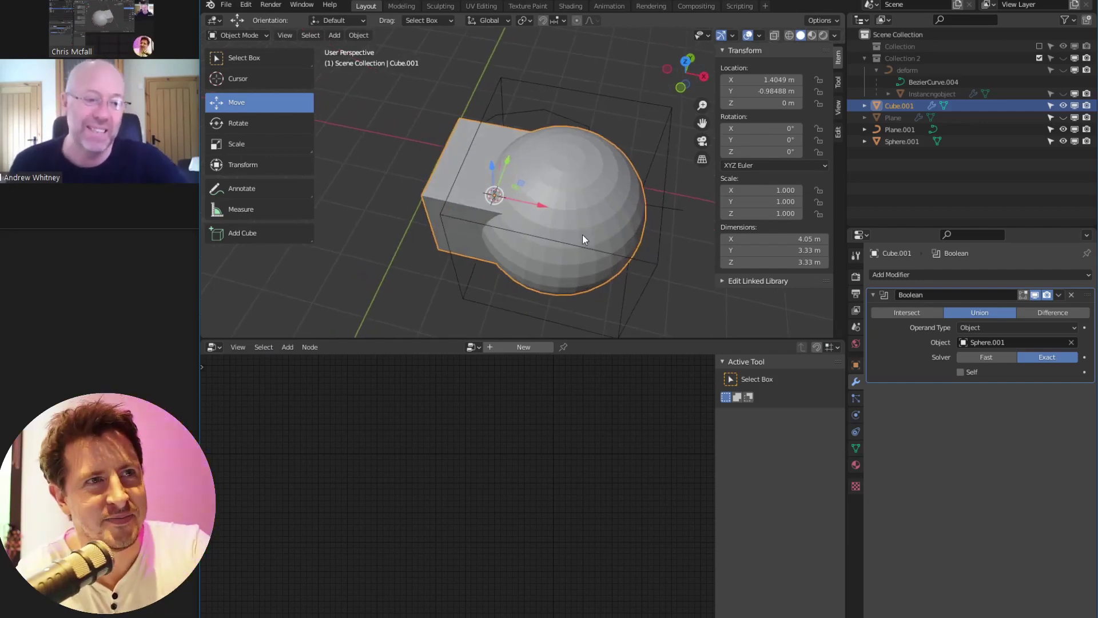
middle_click_drag(583, 235, 573, 213)
middle_click_drag(665, 191, 626, 217)
left_click(242, 189)
middle_click_drag(498, 223, 456, 220)
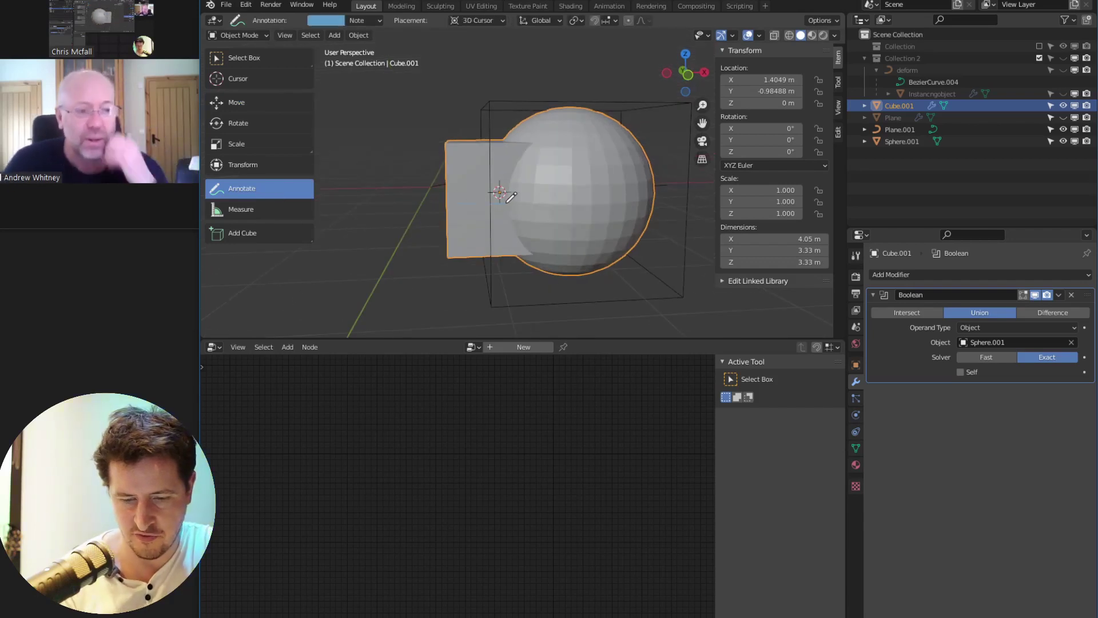
mouse_move(519, 238)
middle_mouse_down()
mouse_move(618, 266)
mouse_move(614, 255)
middle_mouse_up()
key("ctrl+z")
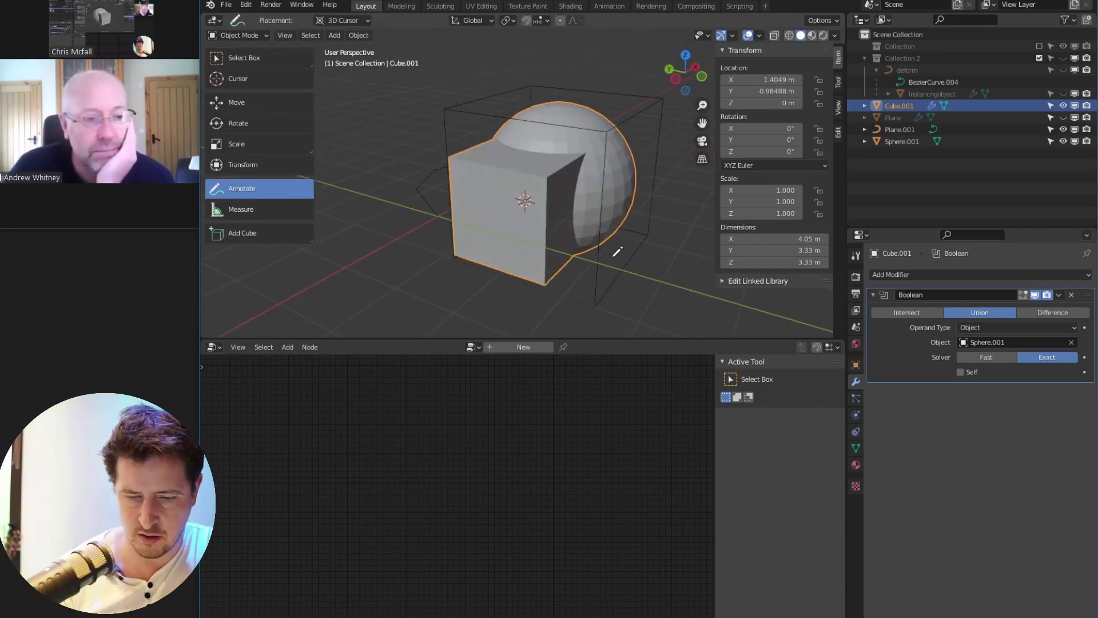
middle_click_drag(625, 219, 566, 229)
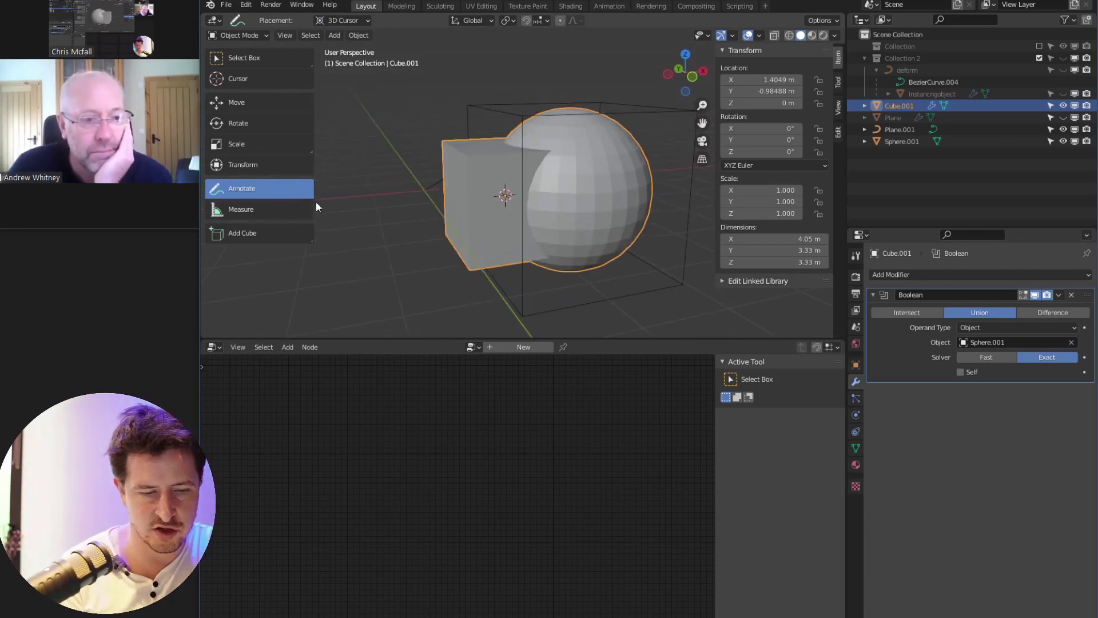
left_click(257, 103)
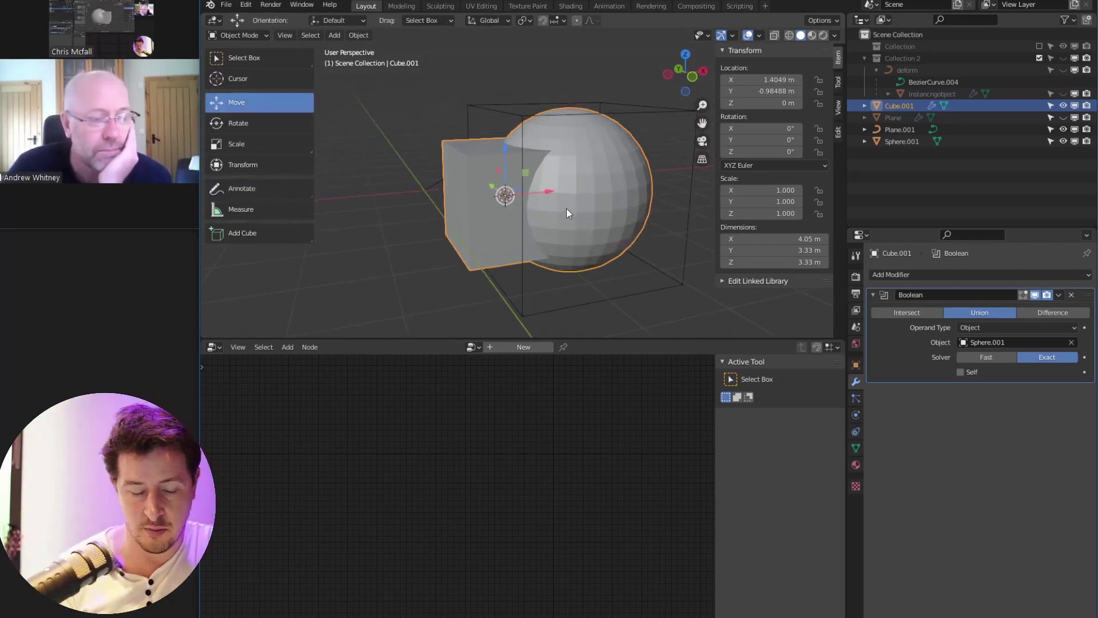
left_click(435, 189)
key("Tab")
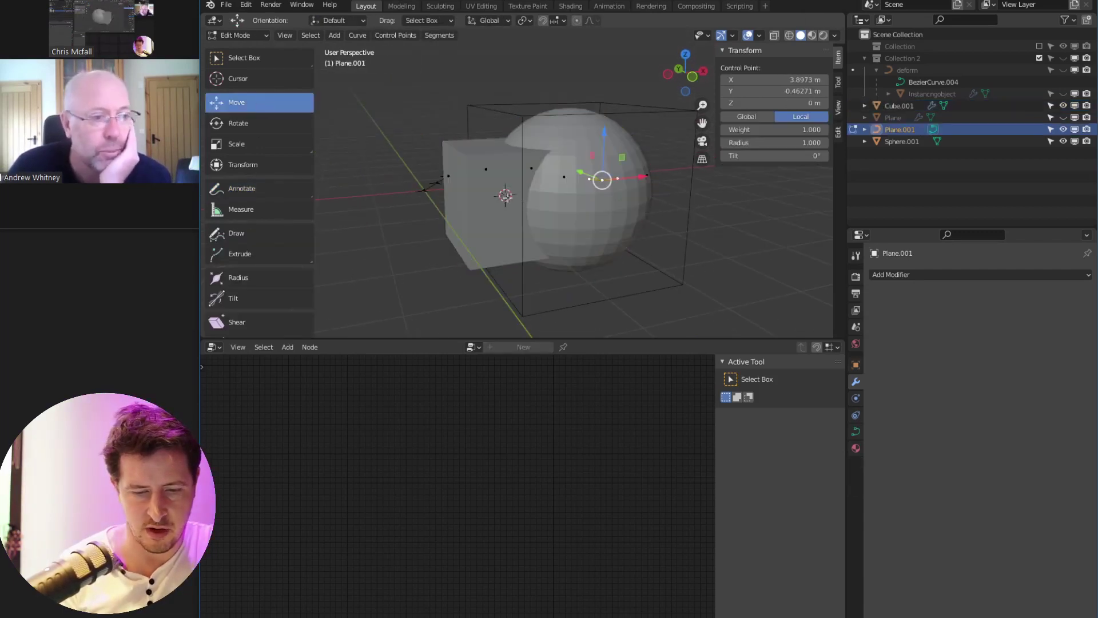
middle_click_drag(307, 260, 475, 30)
left_click(310, 233)
left_click(532, 22)
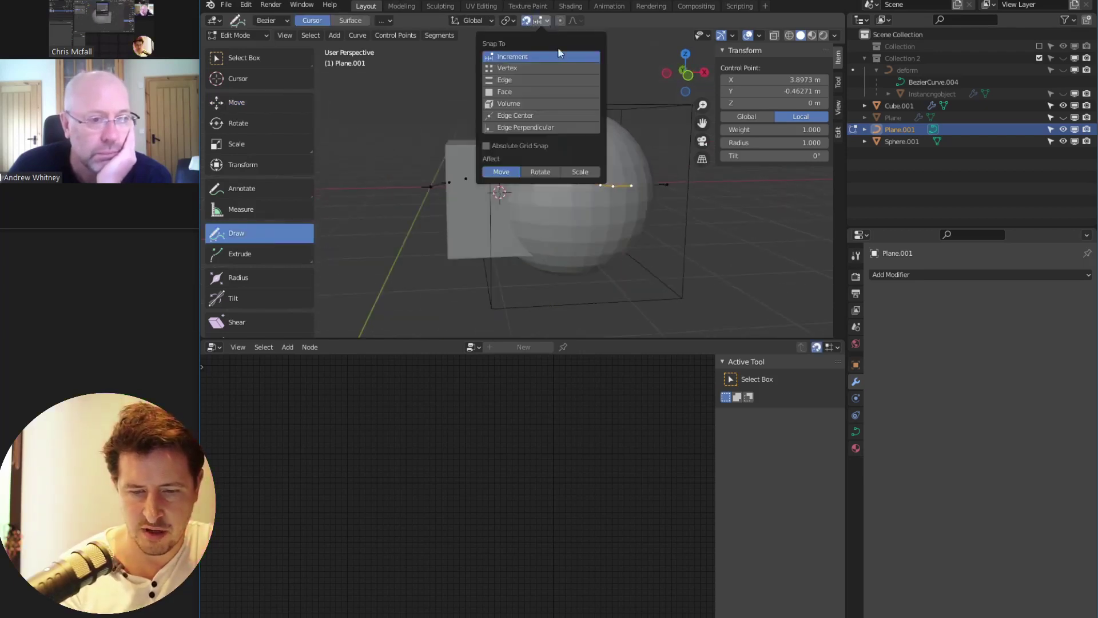
left_click(510, 22)
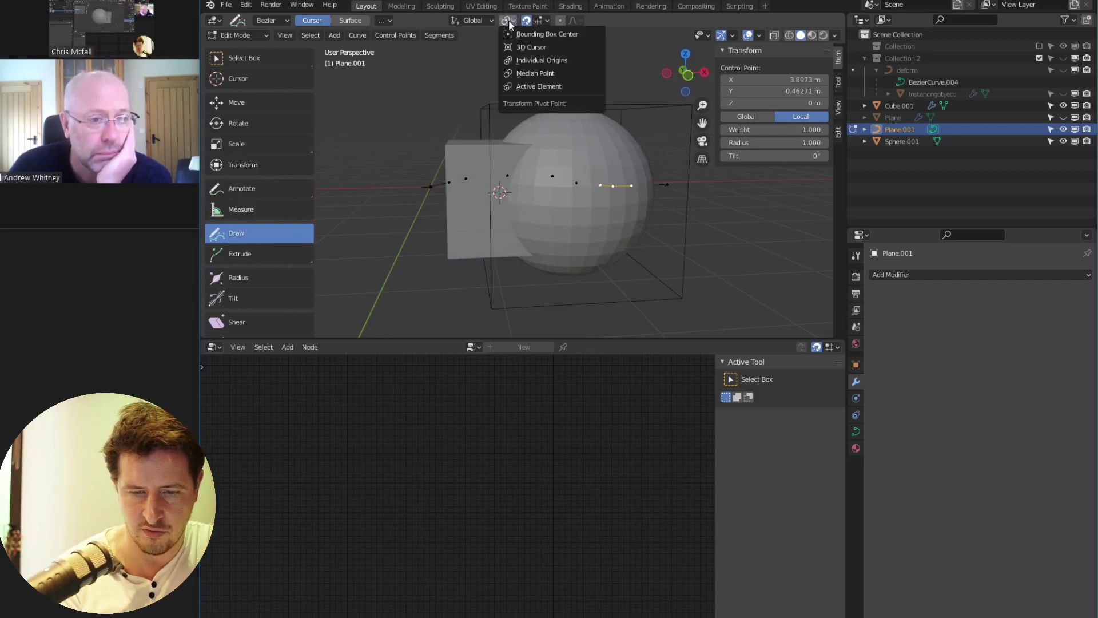
left_click(533, 23)
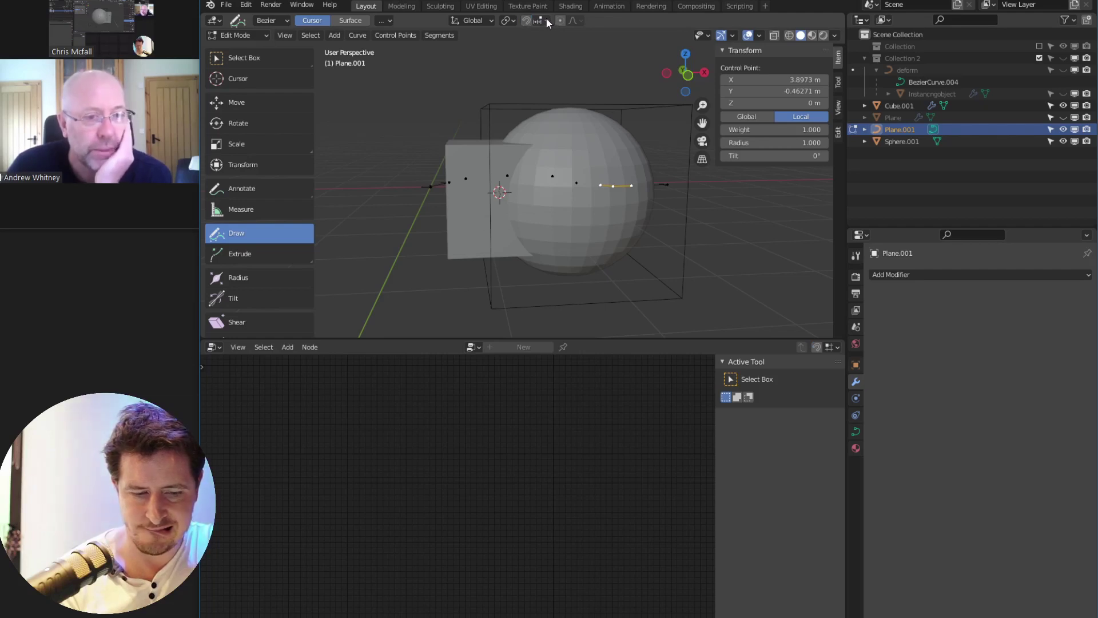
middle_click_drag(518, 71, 575, 147)
key("ctrl+Tab")
left_click(446, 167)
left_click(543, 228)
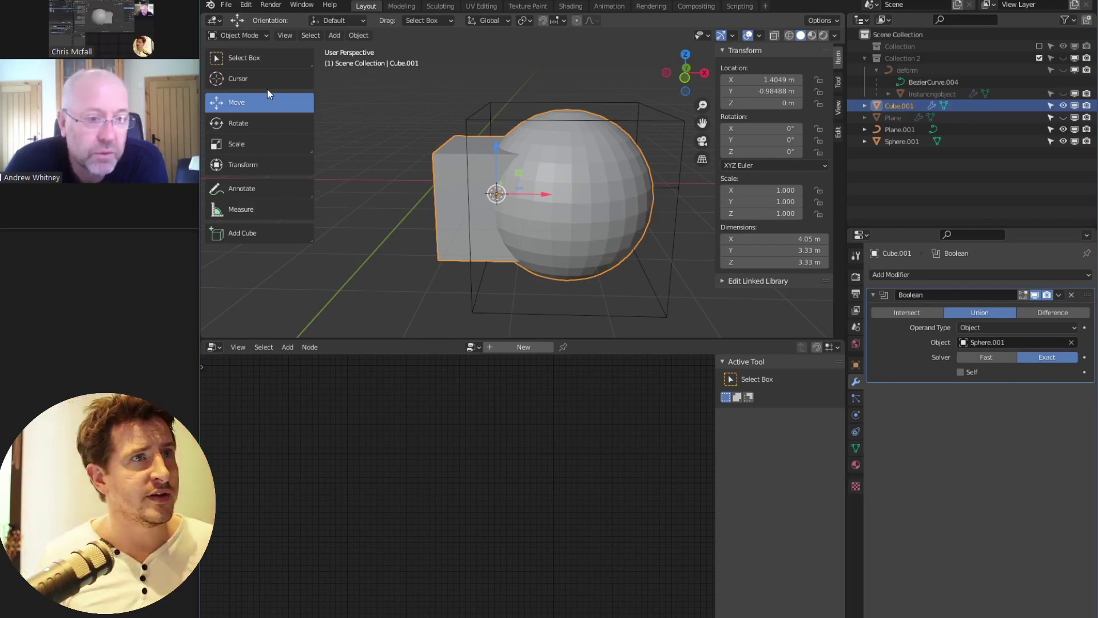
Apply the Boolean modifier to the merged cube and sphere
middle_click_drag(535, 221, 539, 217)
key("ctrl+Tab")
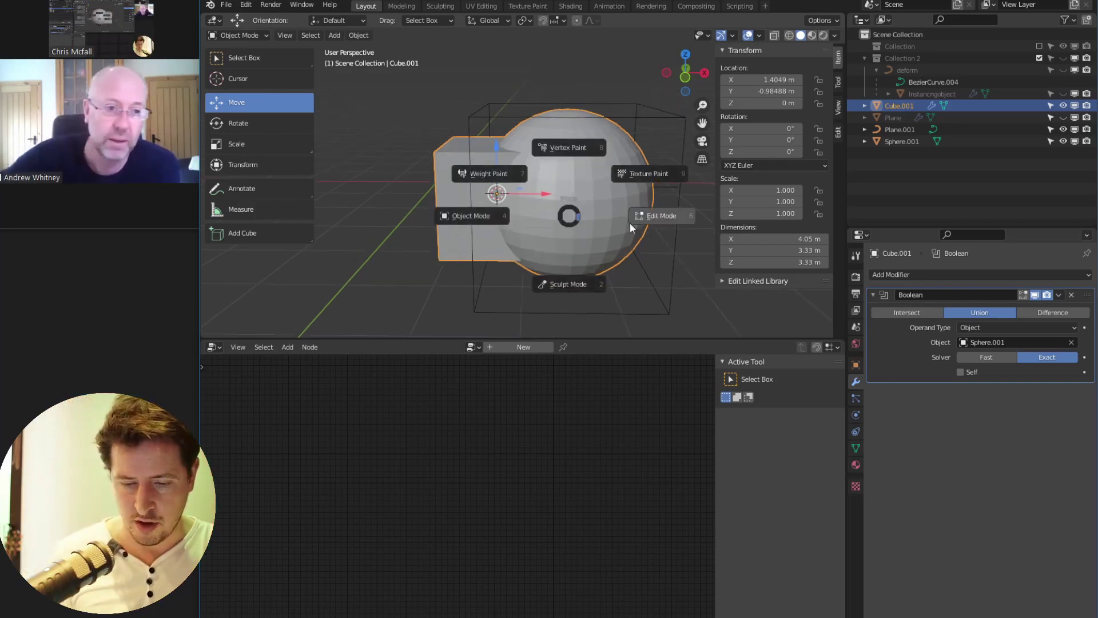
left_click(1059, 295)
left_click(1017, 309)
In Edit Mode, connect vertices across the cube's sides at mid-height to continue the sphere's equator, and return to Object Mode
middle_click_drag(550, 235, 560, 208)
key("ctrl+Tab")
left_click(578, 226)
left_click(549, 206)
left_click(527, 198, "shift")
middle_click_drag(628, 213, 603, 231)
key("j")
middle_click_drag(513, 210, 552, 240)
key("ctrl+z")
key("ctrl+z")
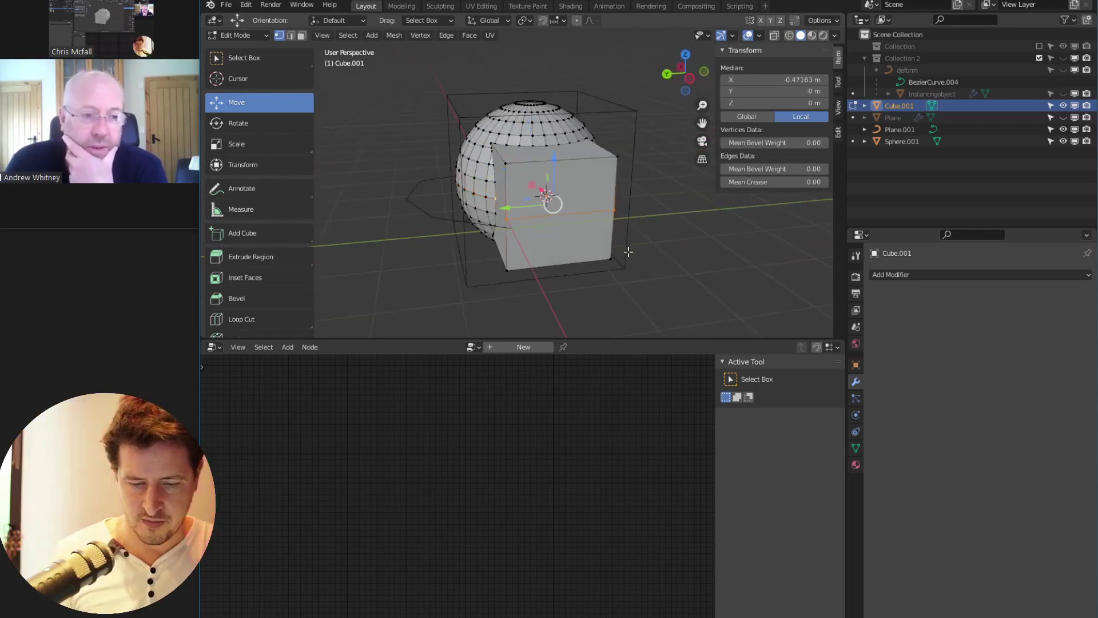
middle_click_drag(632, 245, 581, 235)
key("Tab")
In Edit Mode, select the complete mid-height edge loop running around both the cube part and the sphere part
scroll(601, 189, "up", 6)
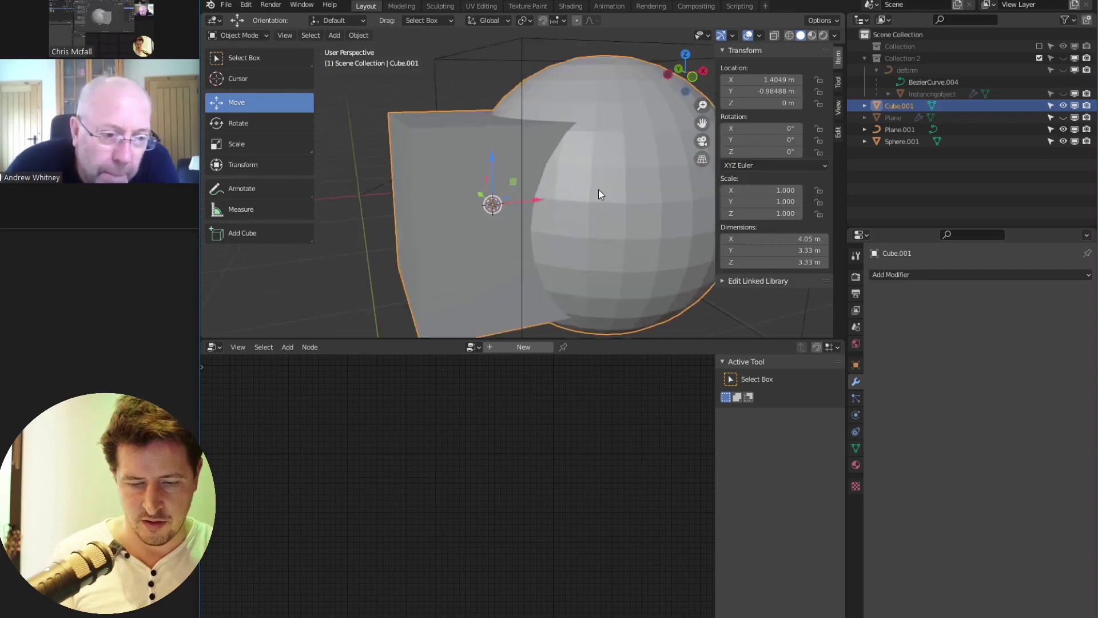
scroll(601, 245, "down", 6)
middle_click_drag(576, 269, 611, 207)
left_click(455, 236)
left_click(460, 239)
key("Tab")
left_click(552, 232)
key("ctrl+z")
left_click(572, 244, "alt")
middle_click_drag(428, 231, 576, 228)
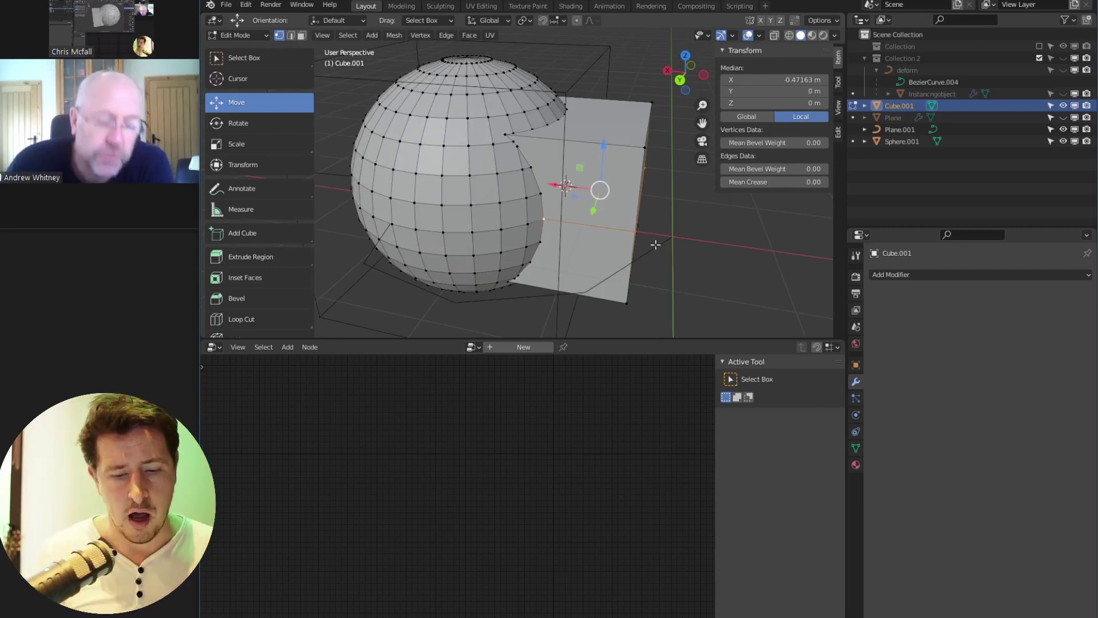
middle_click_drag(655, 245, 671, 245)
left_click(529, 224, "alt+shift")
middle_click_drag(596, 274, 590, 243)
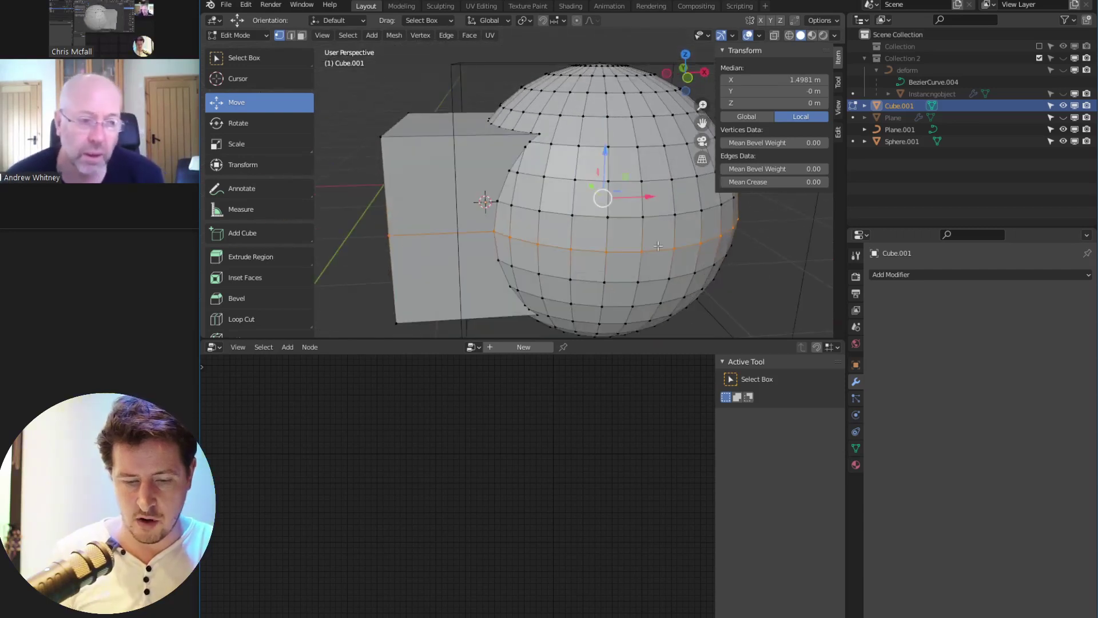
Duplicate the selected edge loop in place and separate it into its own object
key("shift+d")
right_click(592, 229)
key("p")
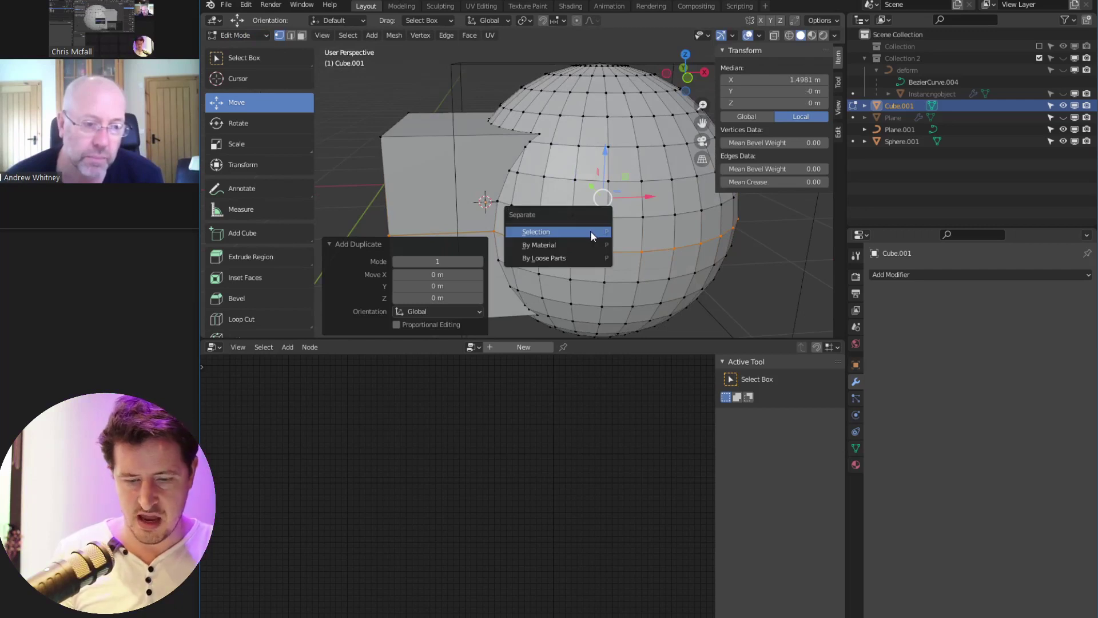
left_click(591, 231)
key("Tab")
Merge the vertices of the separated outline by distance, with a merge distance of 0.0001 m
left_click(484, 211)
key("Tab")
middle_click_drag(572, 265, 592, 245)
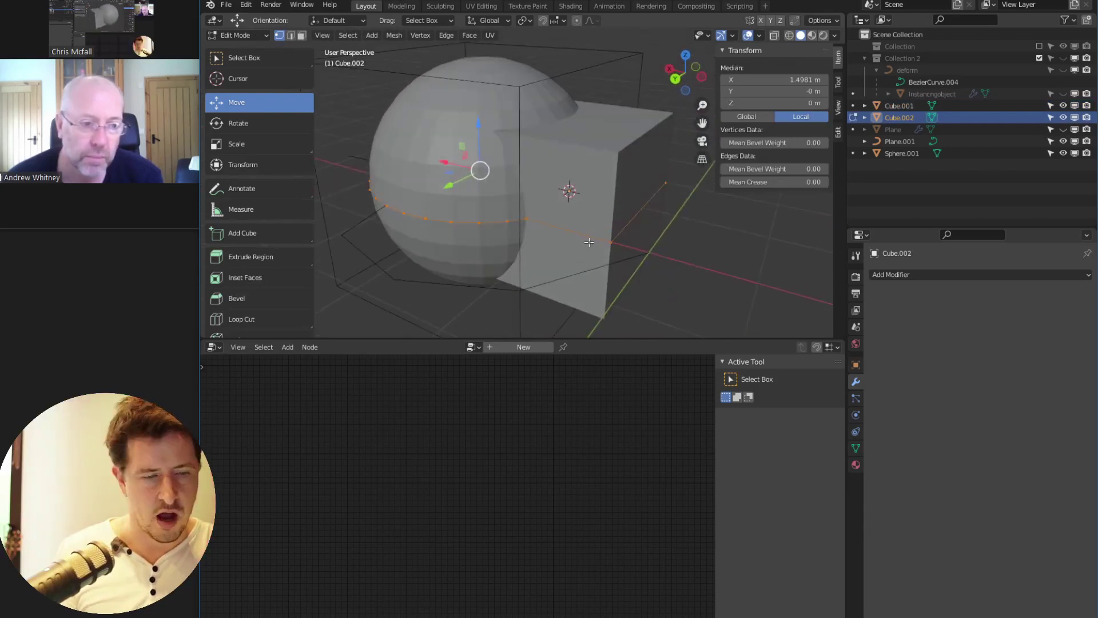
key("m")
left_click(572, 285)
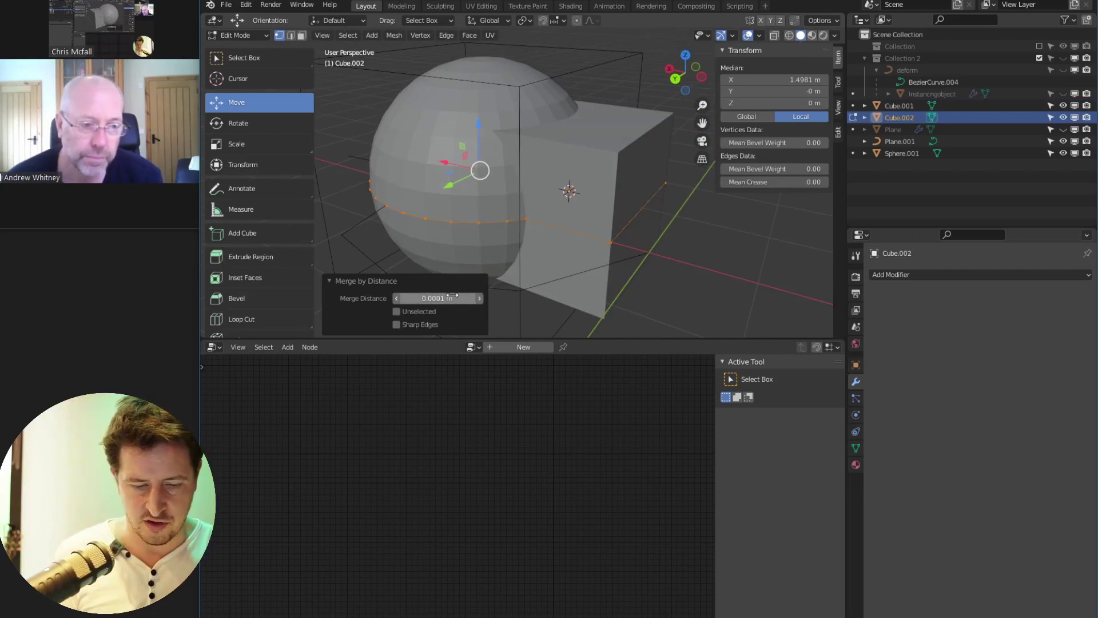
left_click_drag(446, 298, 453, 298)
middle_click_drag(473, 238, 580, 214)
key("Tab")
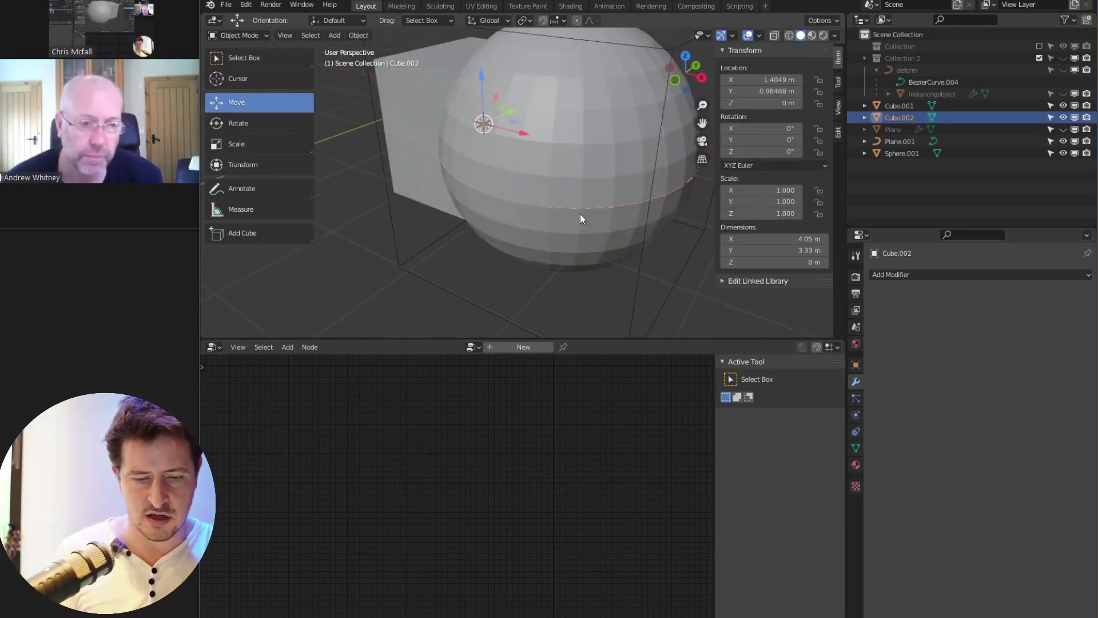
Isolate the separated outline object in local view
middle_click_drag(346, 55, 617, 190)
left_click(628, 180)
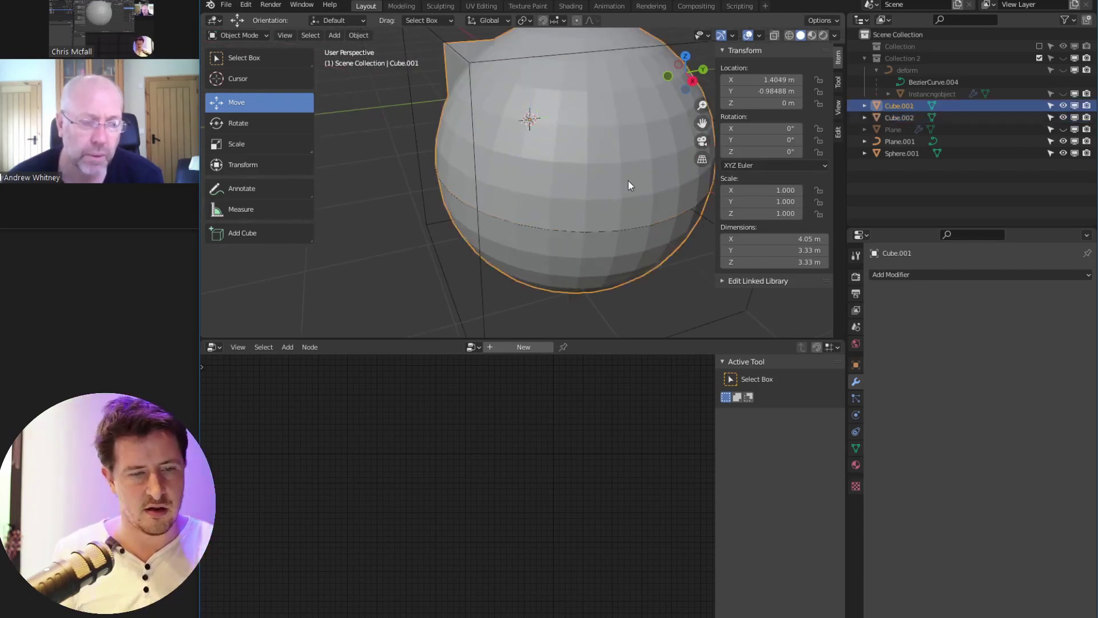
key("KP_Divide")
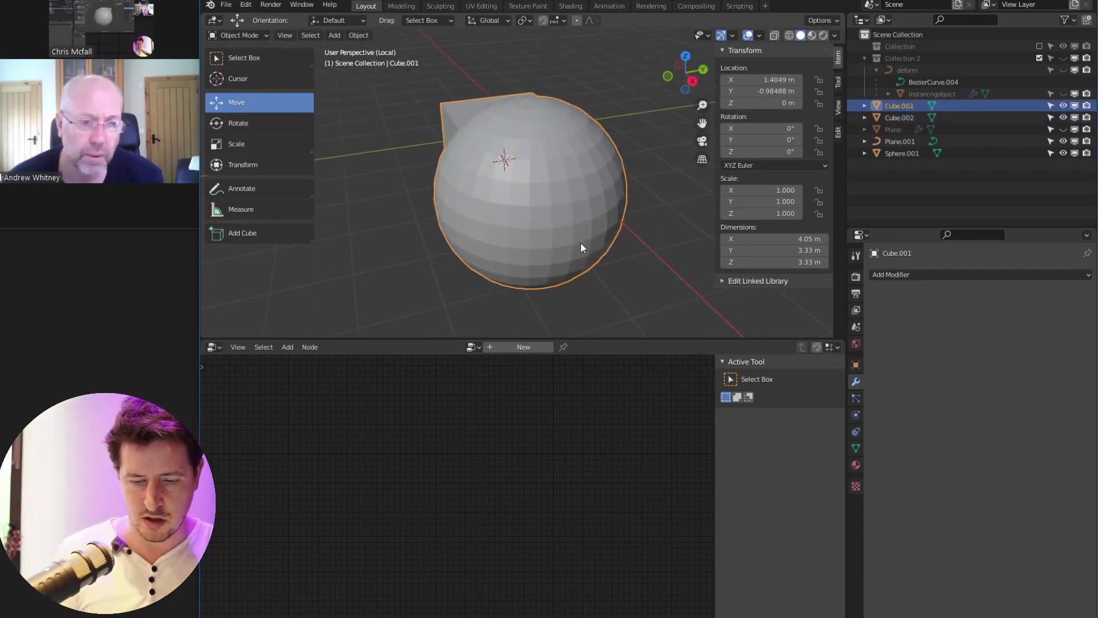
key("KP_Divide")
left_click(598, 232)
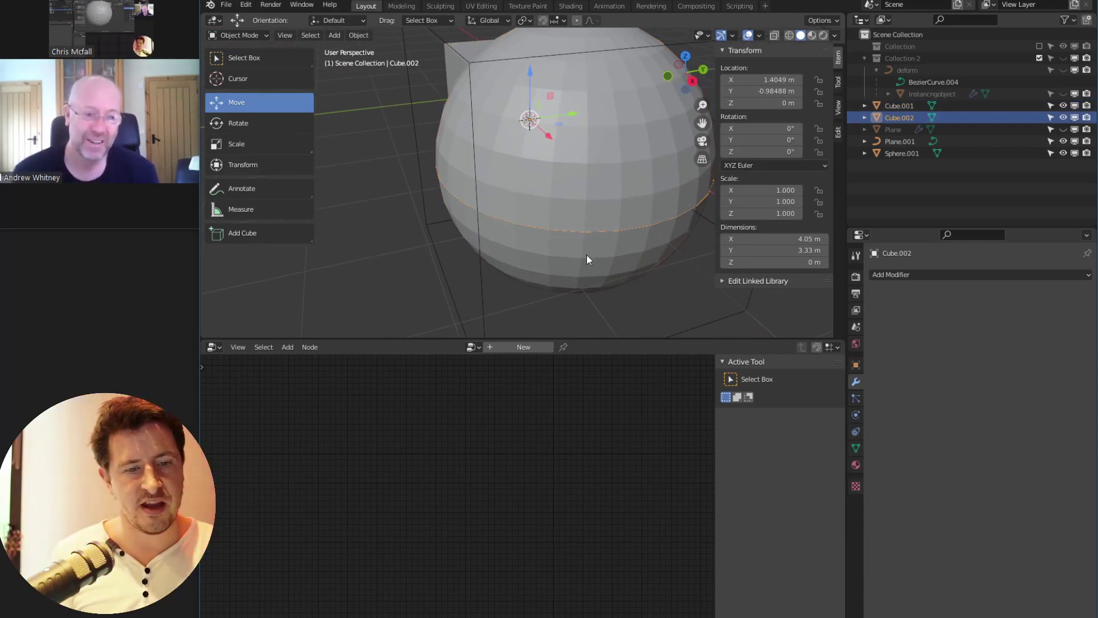
key("KP_Divide")
middle_click_drag(490, 257, 549, 205)
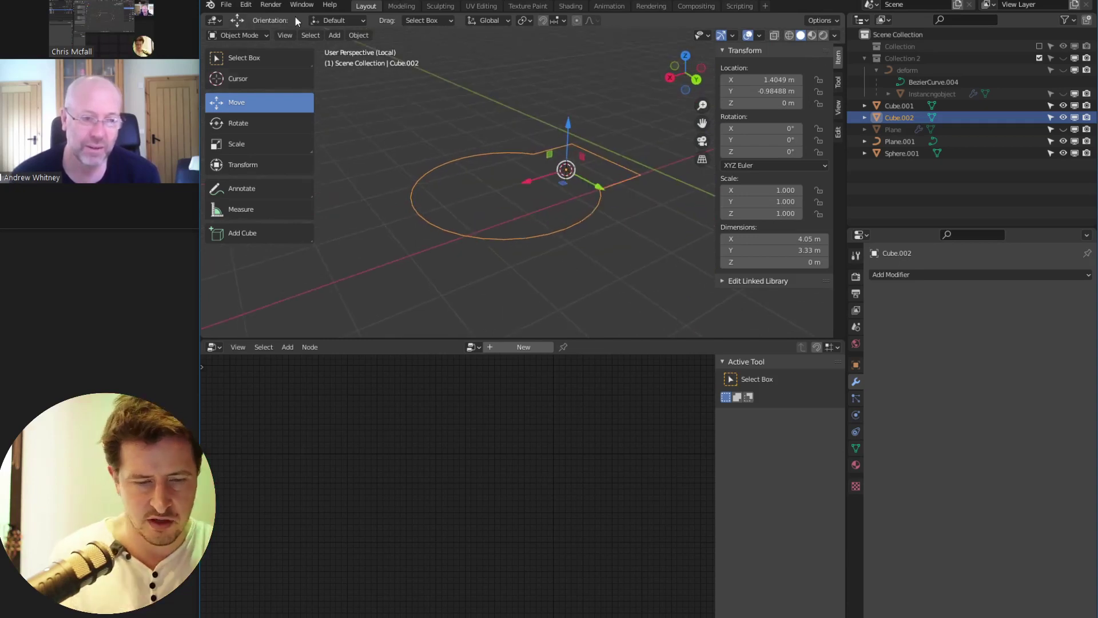
Enlarge the 3D viewport and convert the outline mesh to a curve
left_click(359, 35)
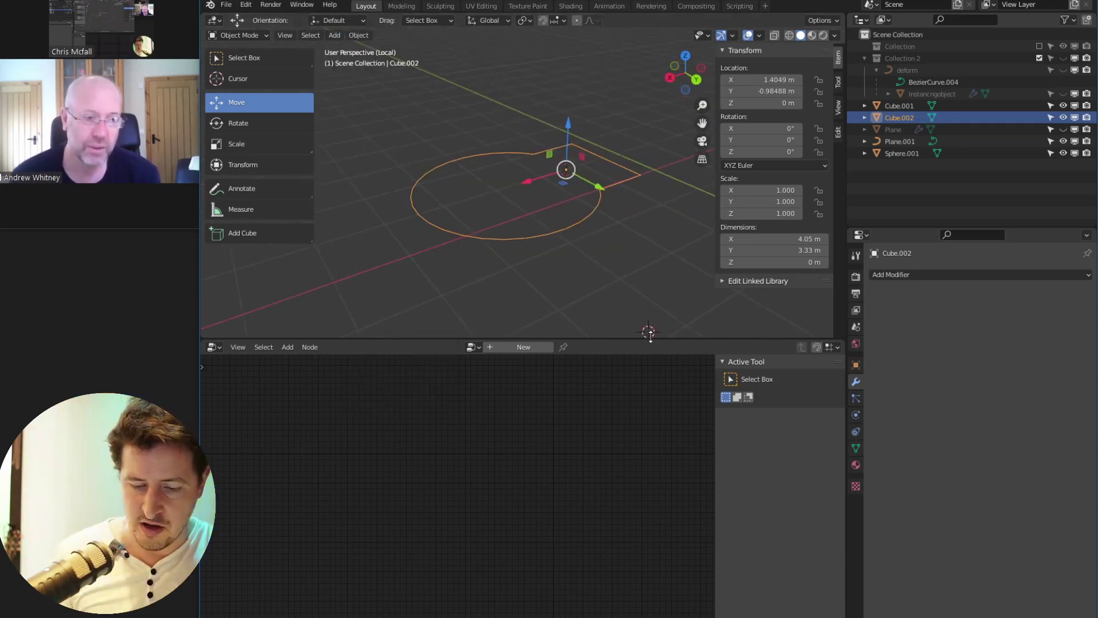
left_click_drag(652, 337, 652, 608)
middle_click_drag(698, 379, 633, 370, "ctrl")
left_click(358, 35)
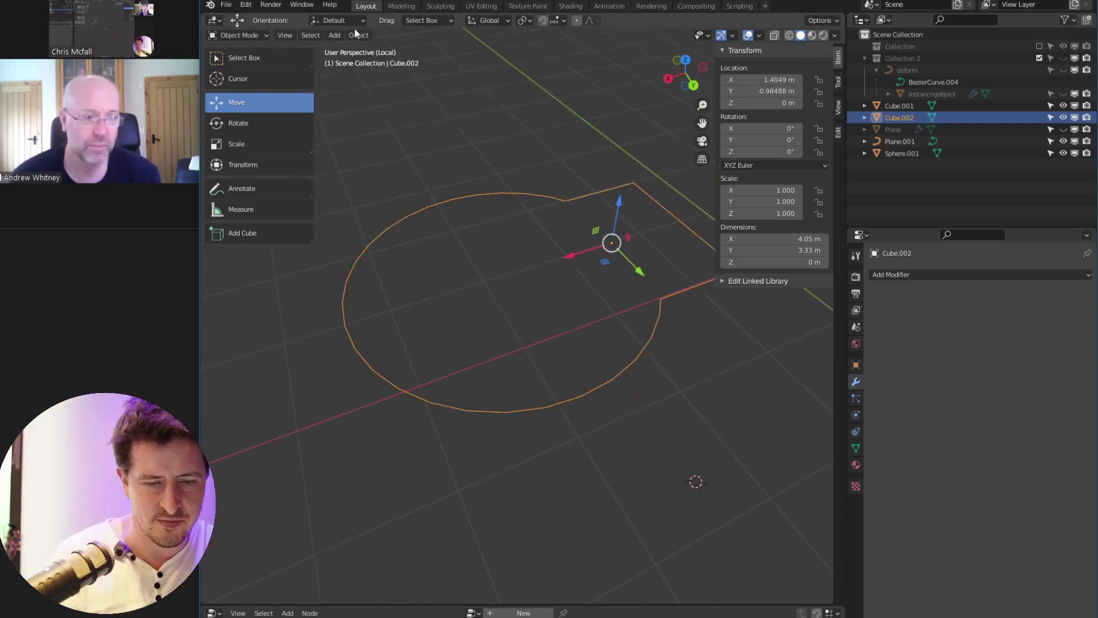
left_click(359, 35)
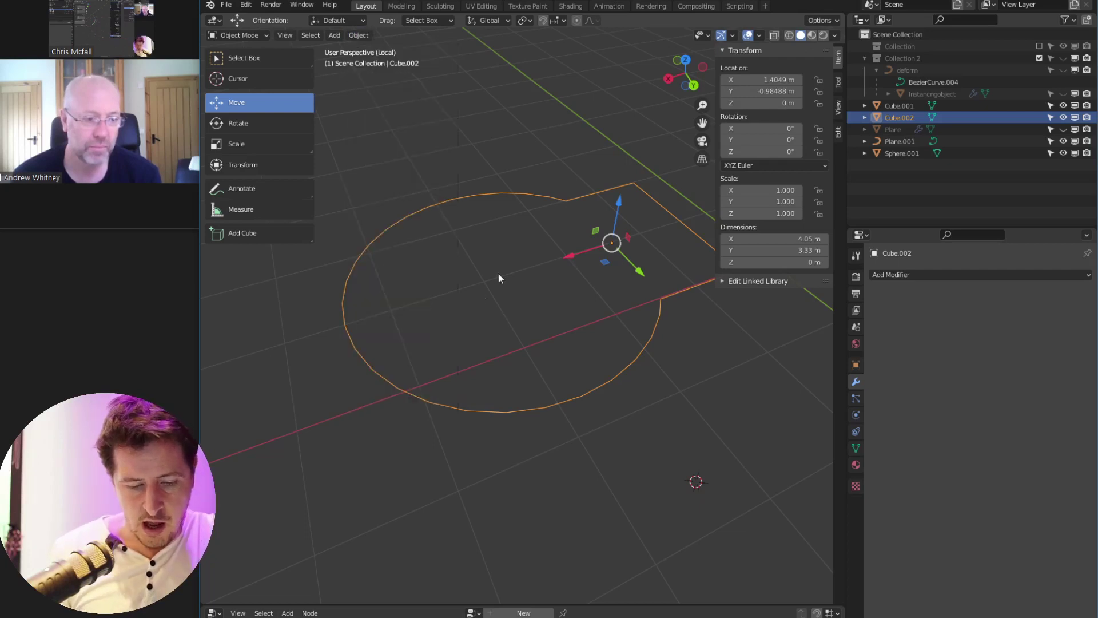
left_click(359, 35)
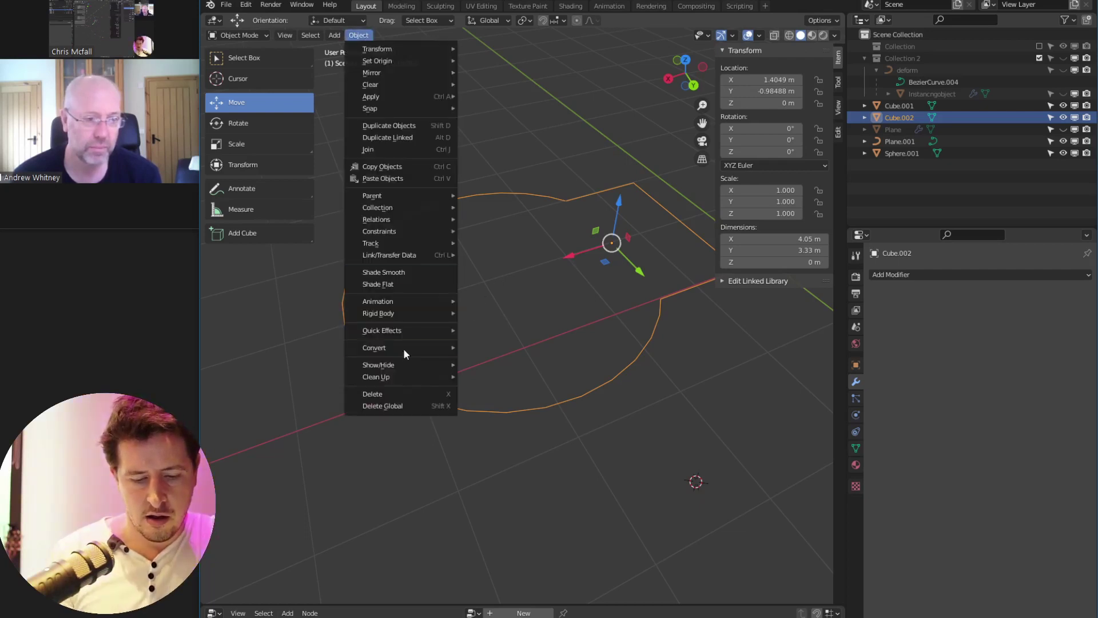
mouse_move(403, 349)
left_click(514, 349)
mouse_move(602, 349)
middle_mouse_down()
mouse_move(576, 326)
mouse_move(713, 348)
middle_mouse_up()
key("Tab")
middle_click_drag(513, 324, 585, 295)
key("ctrl+Tab")
left_click(445, 304)
key("ctrl+Tab")
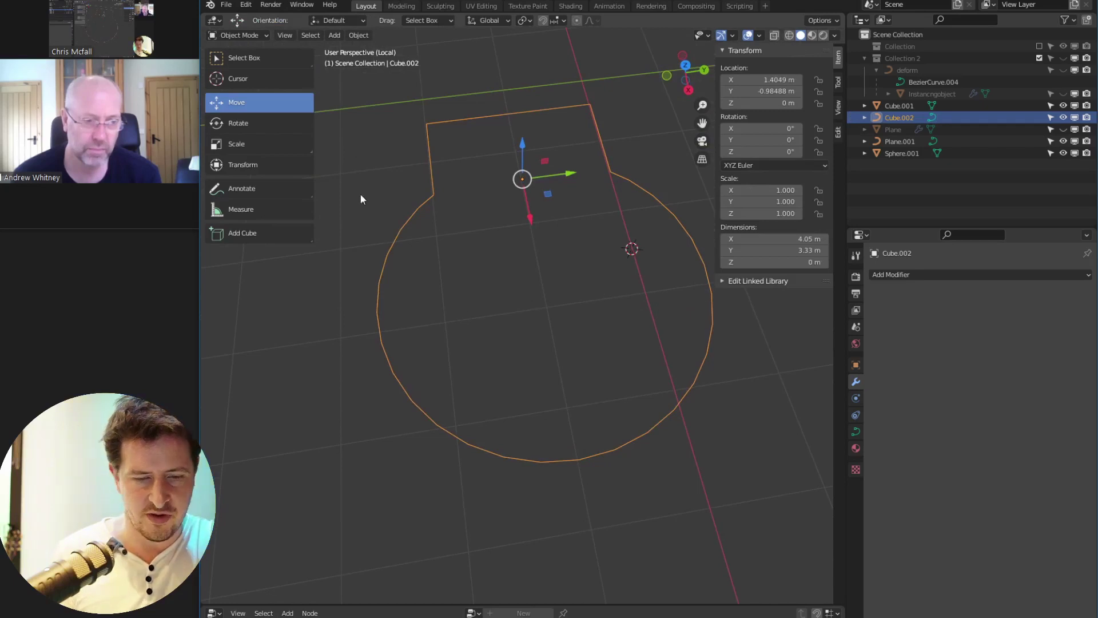
left_click(316, 37)
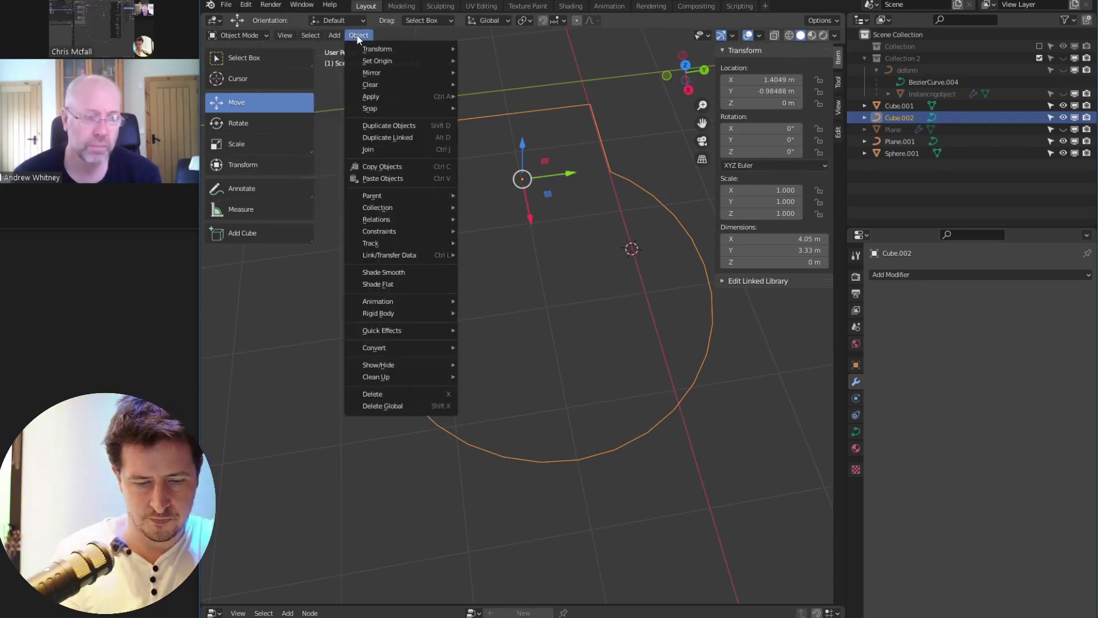
Enter Edit Mode on the outline curve and set its spline type to Bezier
key("ctrl+Tab")
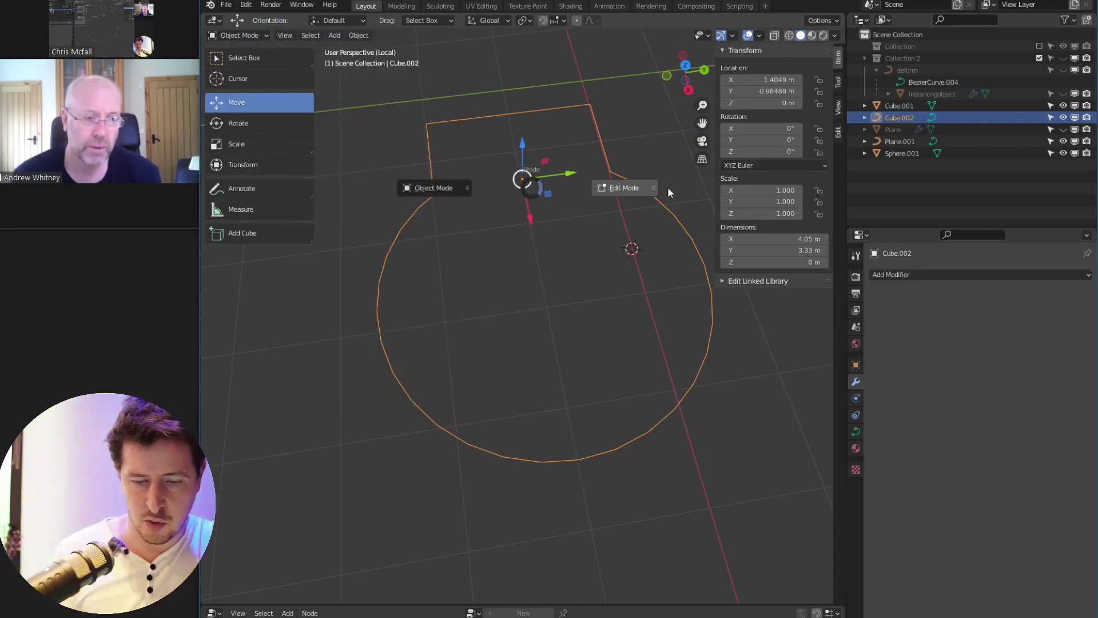
left_click(668, 187)
left_click(355, 34)
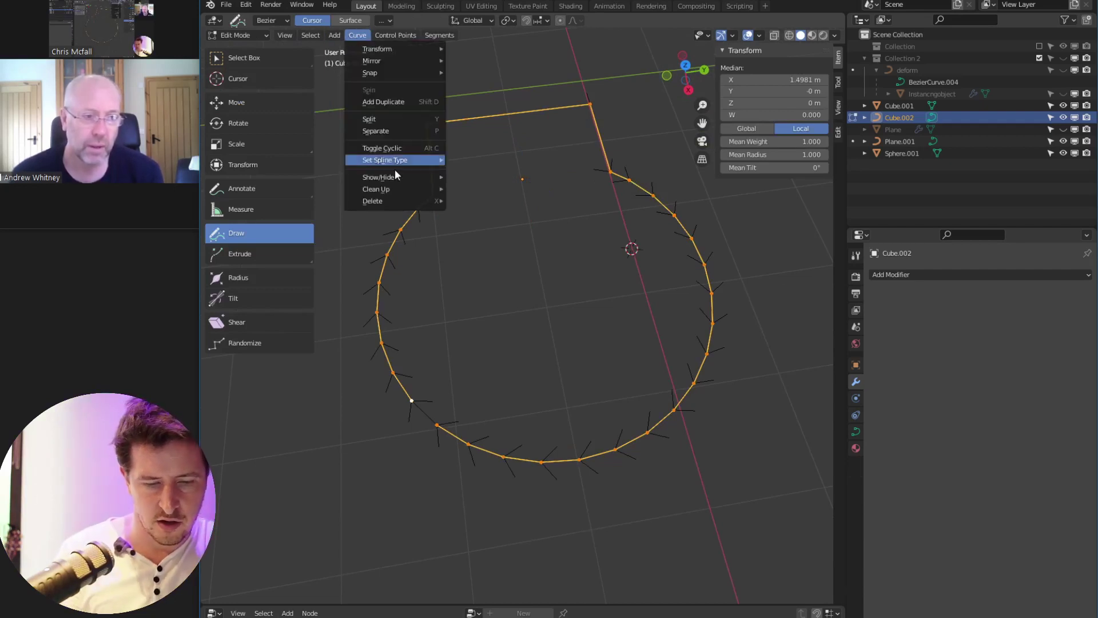
mouse_move(409, 160)
left_click(497, 161)
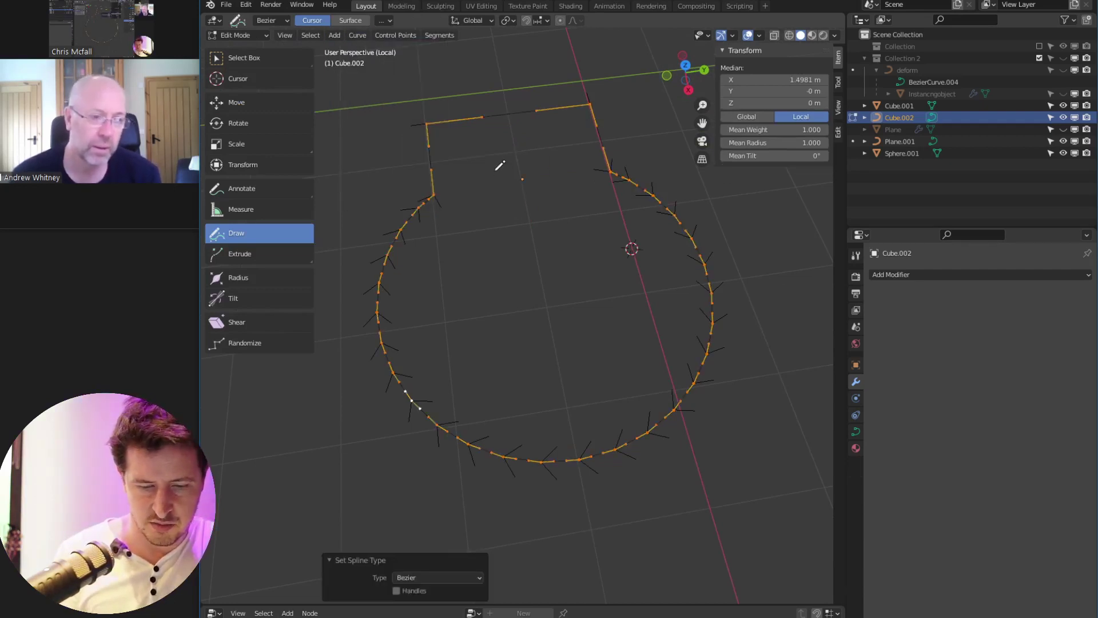
middle_click_drag(515, 172, 632, 310)
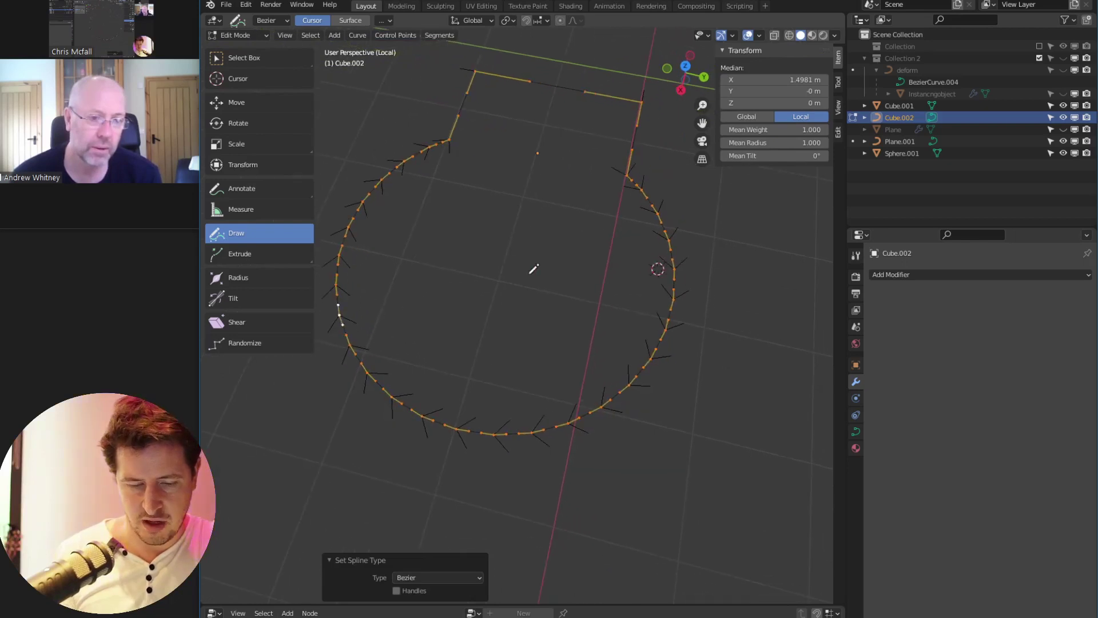
Expand the outline curve's Active Spline settings and switch from the Draw tool to the Move tool
left_click(856, 432)
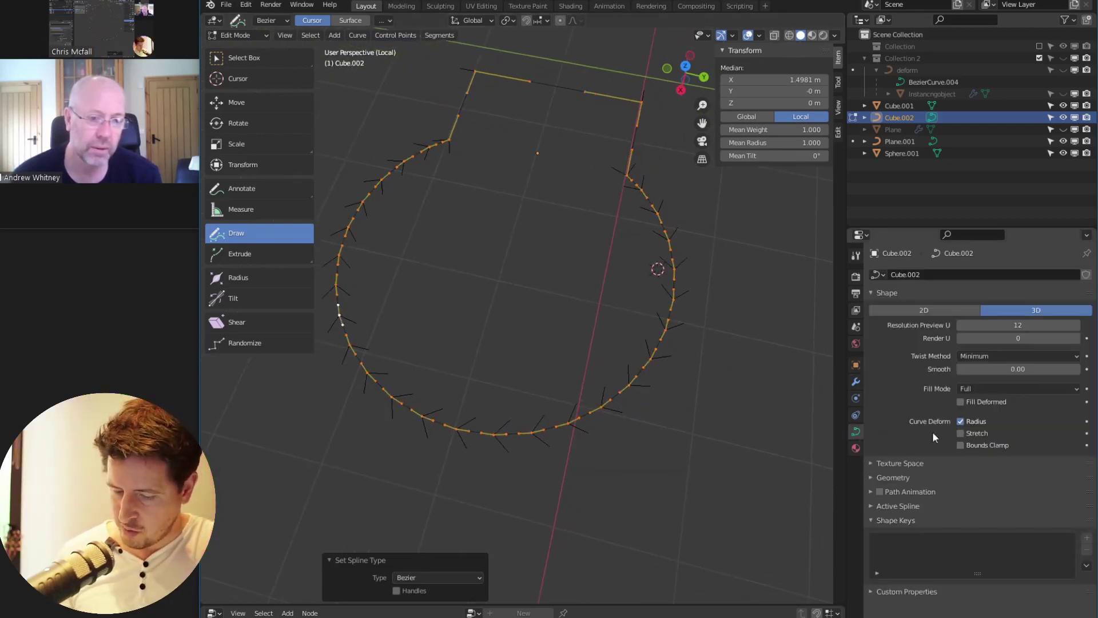
left_click(872, 506)
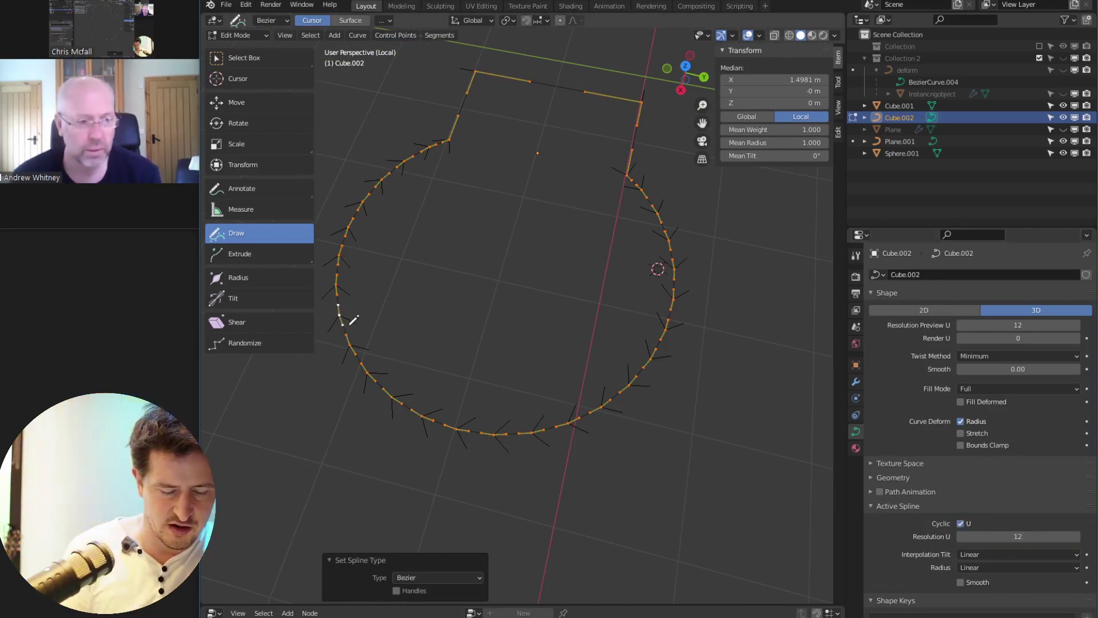
left_click_drag(332, 297, 333, 294)
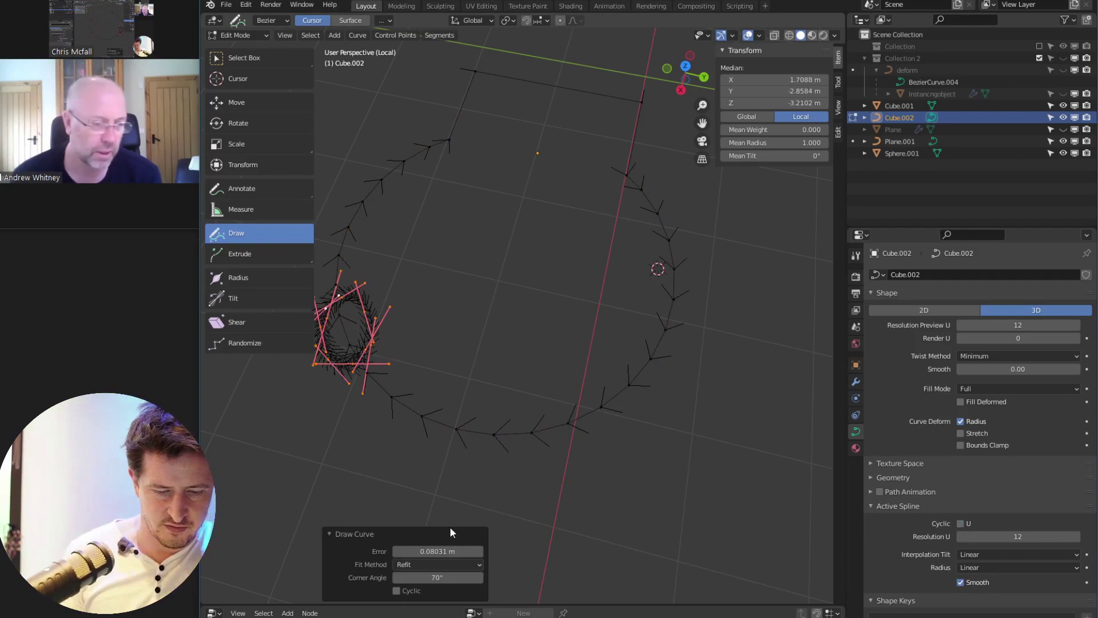
key("ctrl+z")
middle_click_drag(365, 299, 421, 288, "shift")
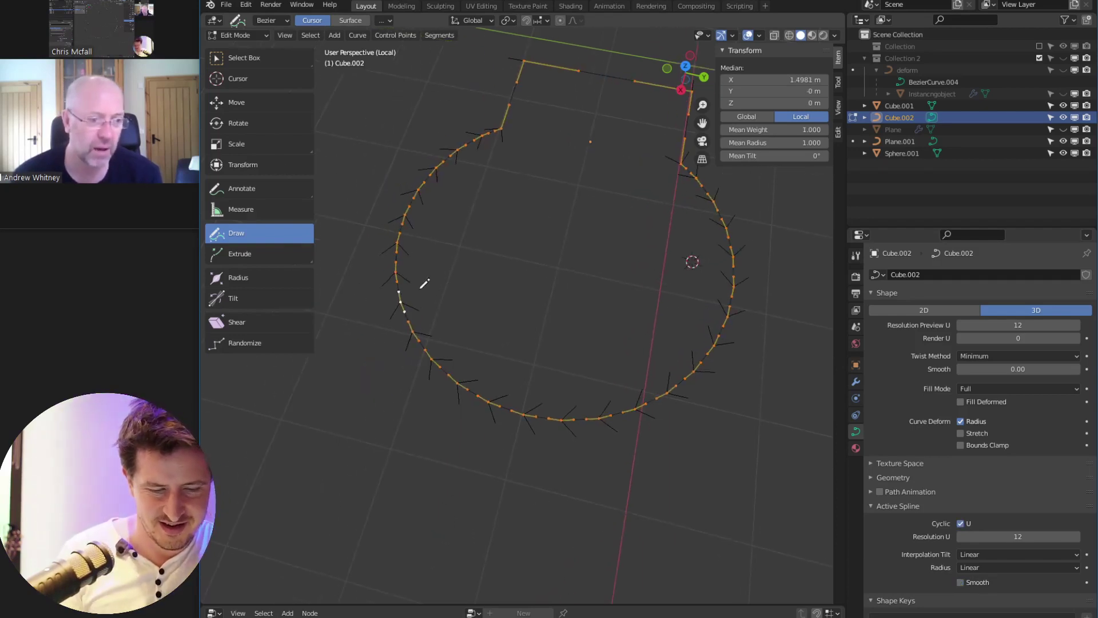
left_click(271, 106)
Toggle the spline's Cyclic U option off and on to compare the open and closed outline, ending with it enabled
left_click(961, 523)
middle_click_drag(594, 394, 610, 386)
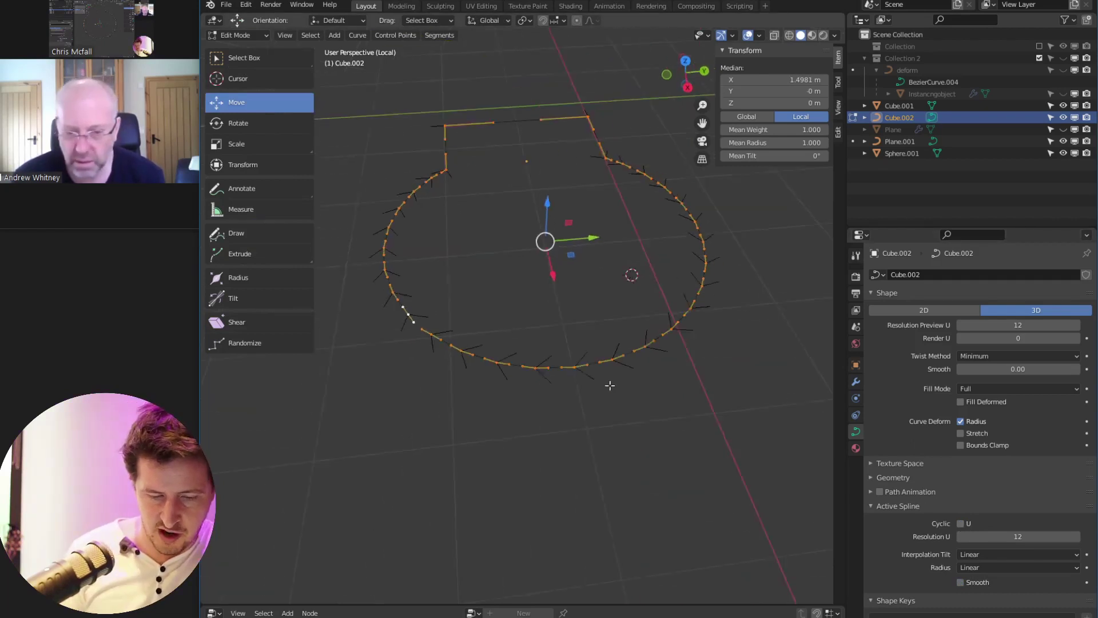
scroll(610, 385, "up", 2)
middle_click_drag(509, 324, 569, 326, "shift")
scroll(567, 305, "up", 1)
left_click(961, 523)
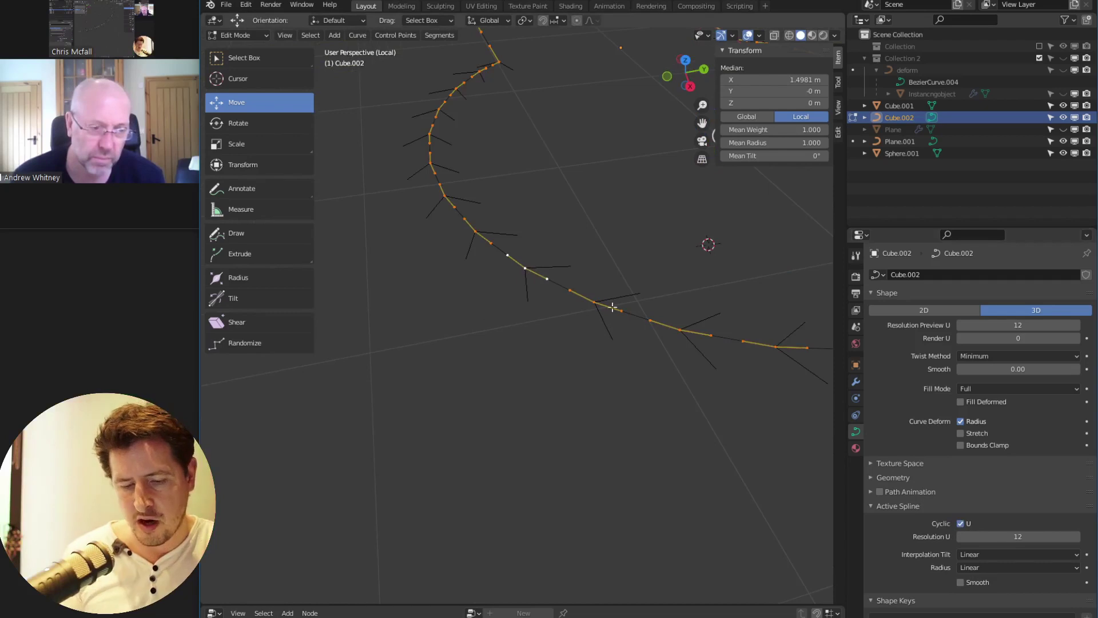
left_click(961, 523)
scroll(696, 370, "down", 2)
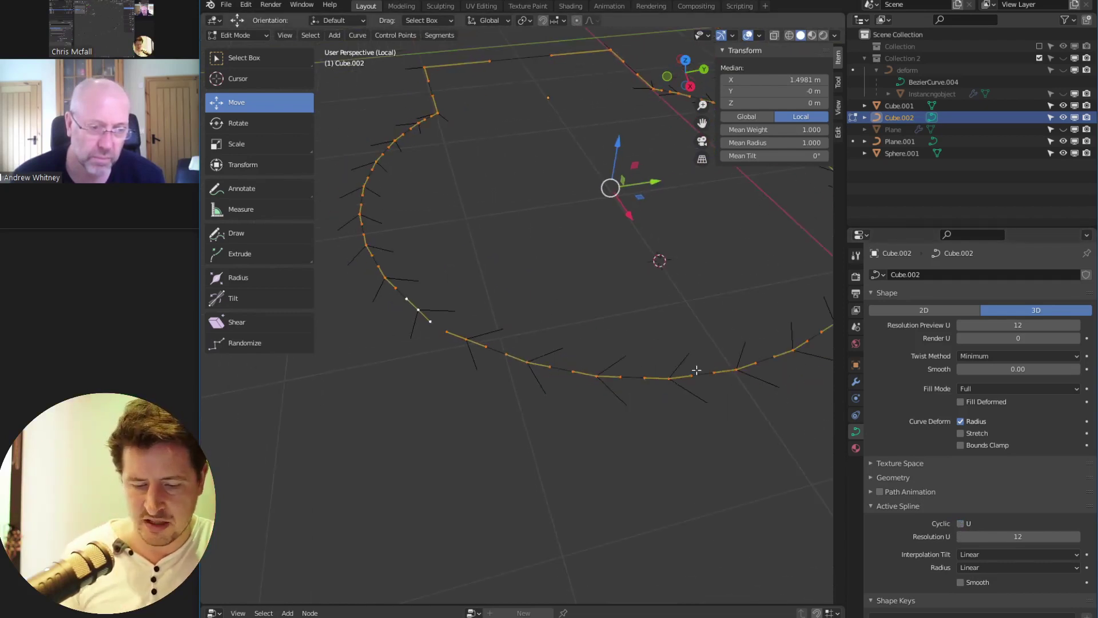
left_click(961, 524)
middle_click_drag(675, 437, 714, 458)
scroll(486, 566, "down", 4)
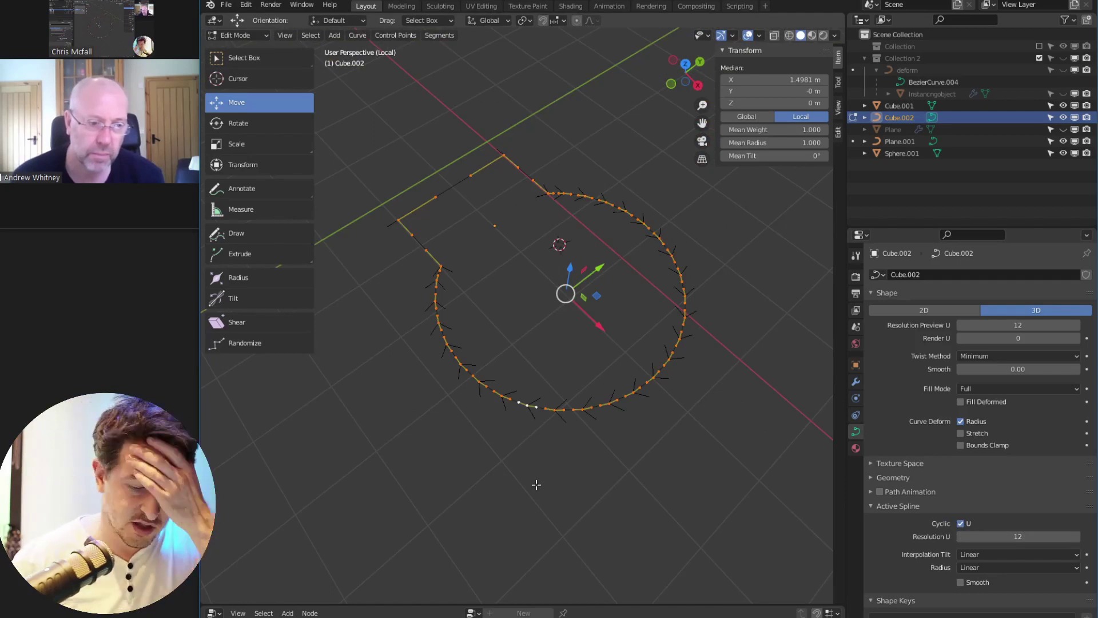
scroll(550, 366, "down", 2)
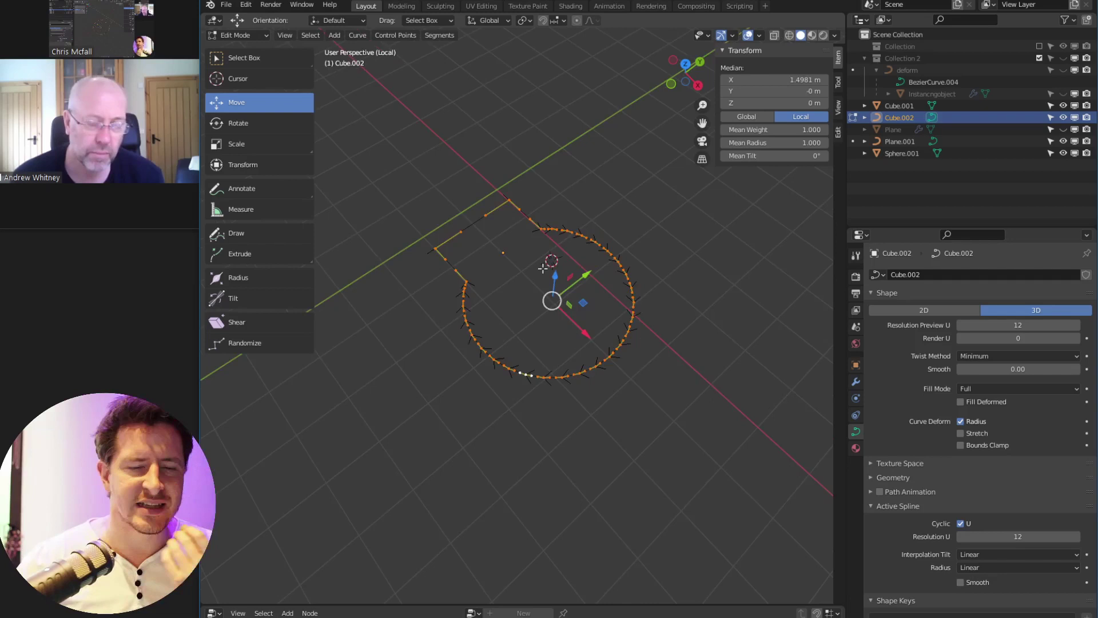
Deselect and reselect all control points of the outline curve, and open the list of control point commands
middle_click_drag(535, 237, 578, 263)
key("alt+a")
middle_click_drag(424, 217, 439, 243)
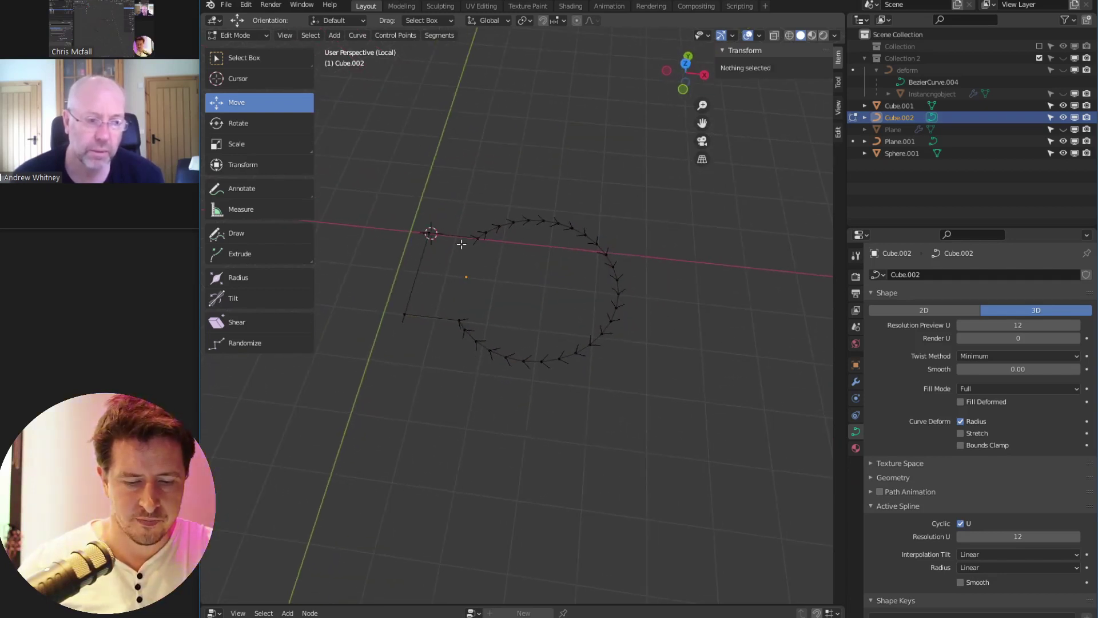
key("a")
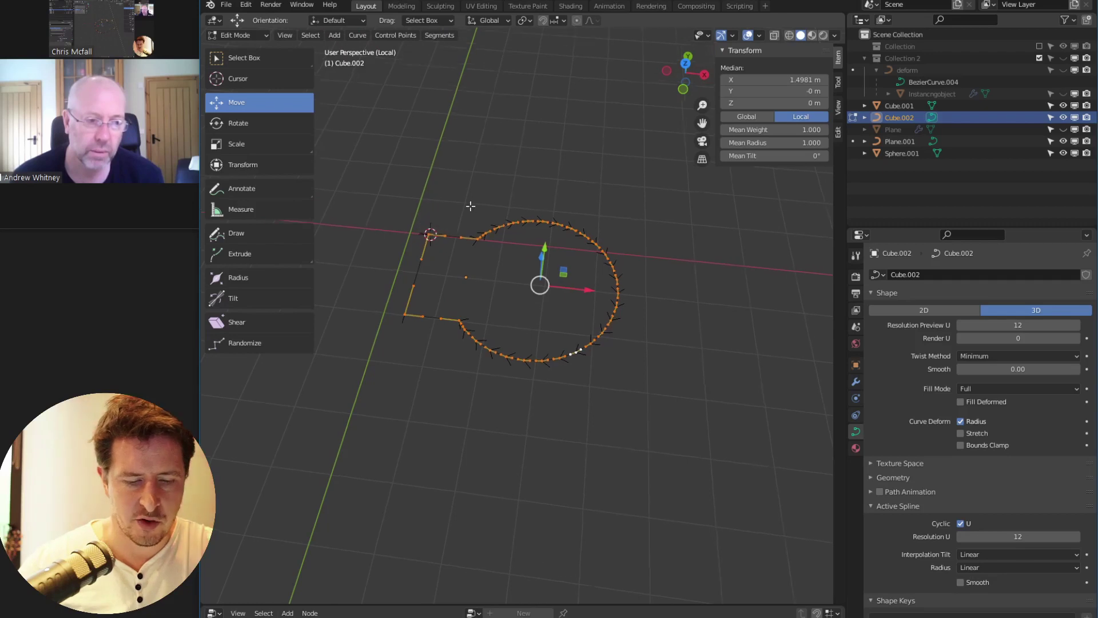
middle_click_drag(471, 205, 456, 184)
left_click(400, 35)
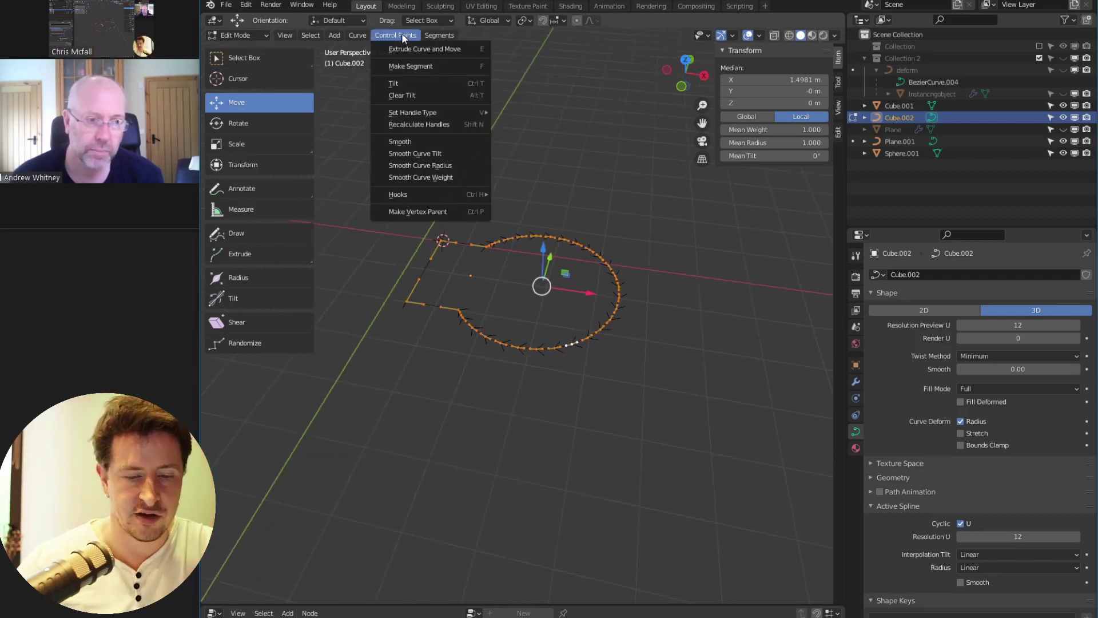
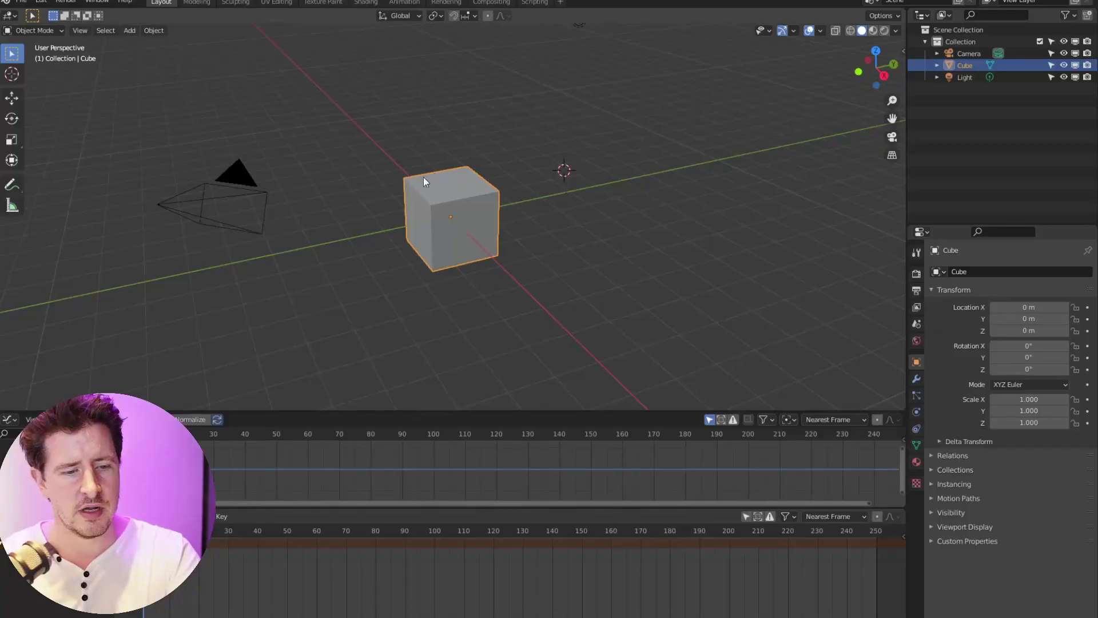
Open the Preferences, look through the Interface and Experimental settings, and minimise the preferences window
left_click(41, 1)
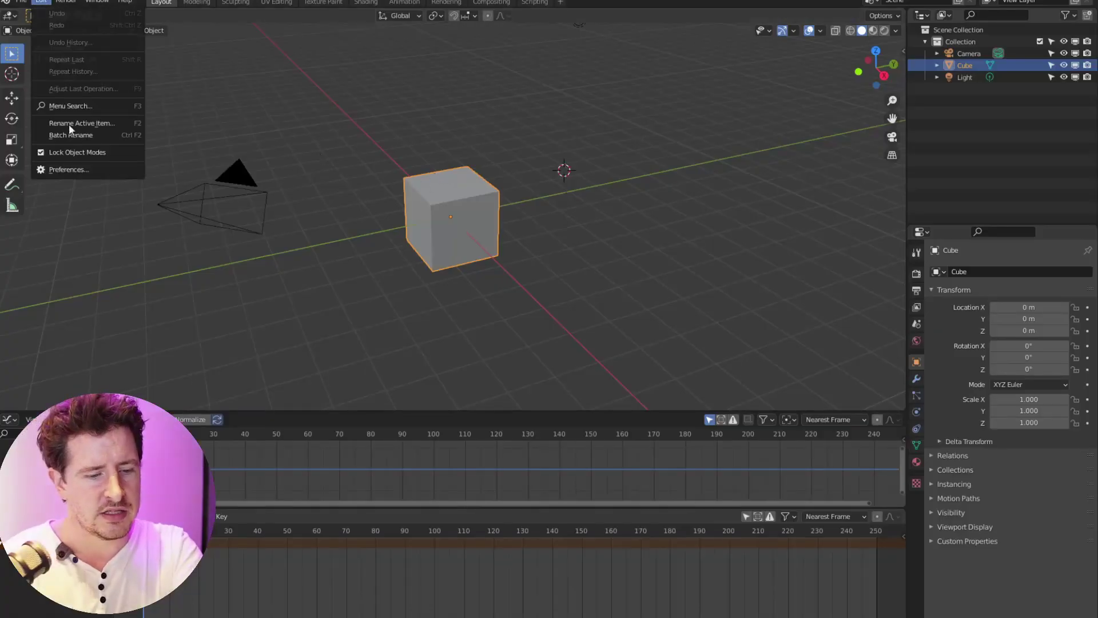
left_click(77, 169)
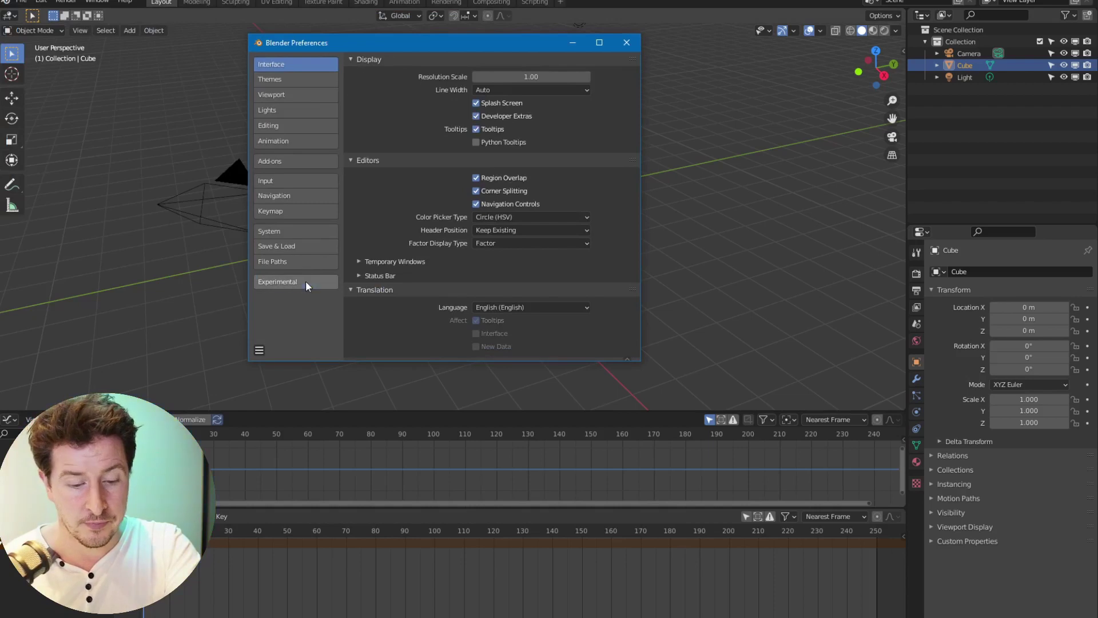
left_click(306, 281)
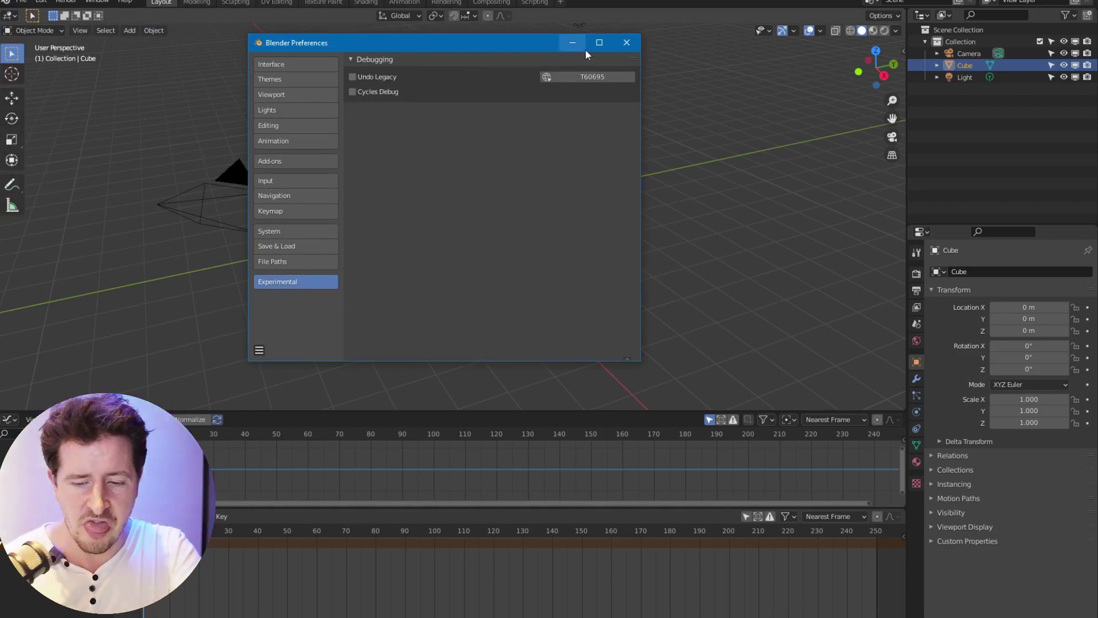
left_click(571, 43)
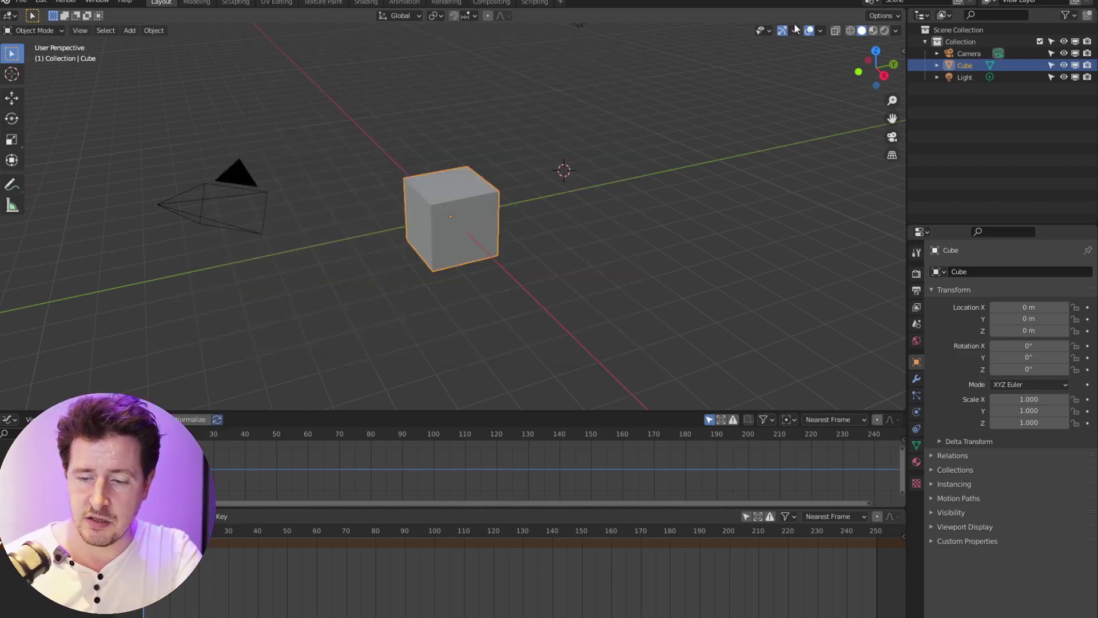
Enter Edit Mode on the default cube and enable the Indices option in the viewport overlays
key("ctrl+Tab")
left_click(572, 221)
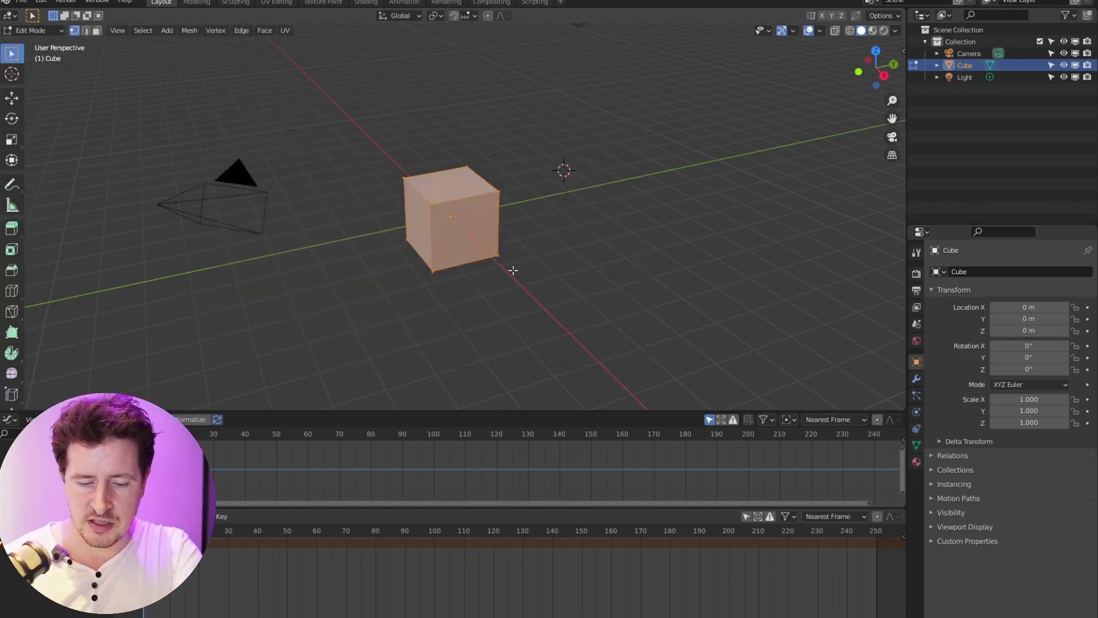
scroll(513, 271, "up", 6)
middle_click_drag(597, 234, 575, 223)
left_click(795, 31)
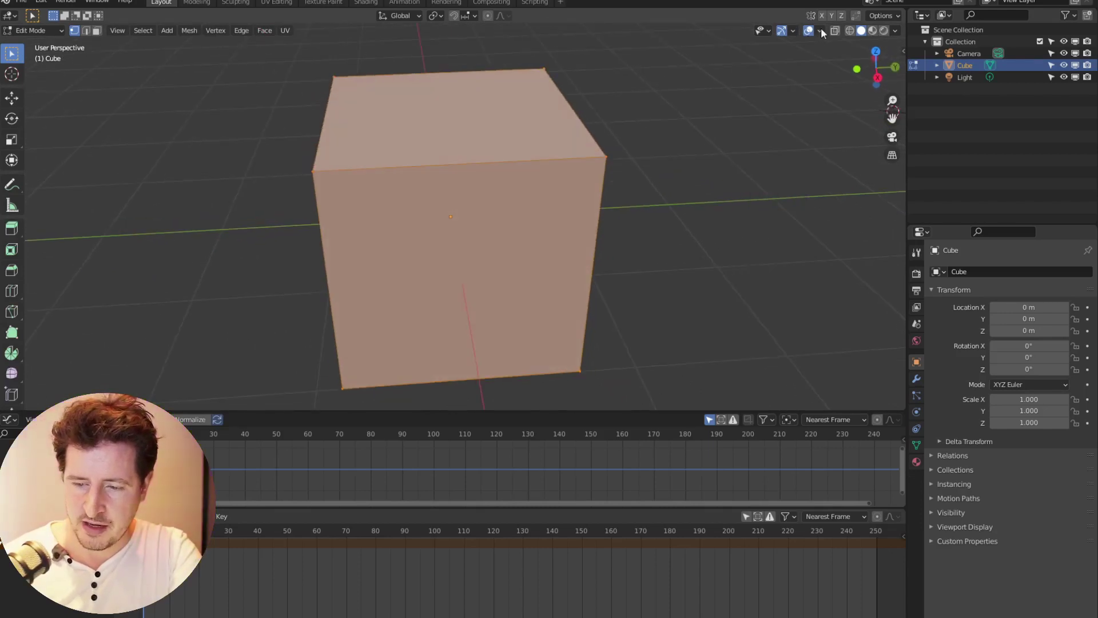
left_click(820, 30)
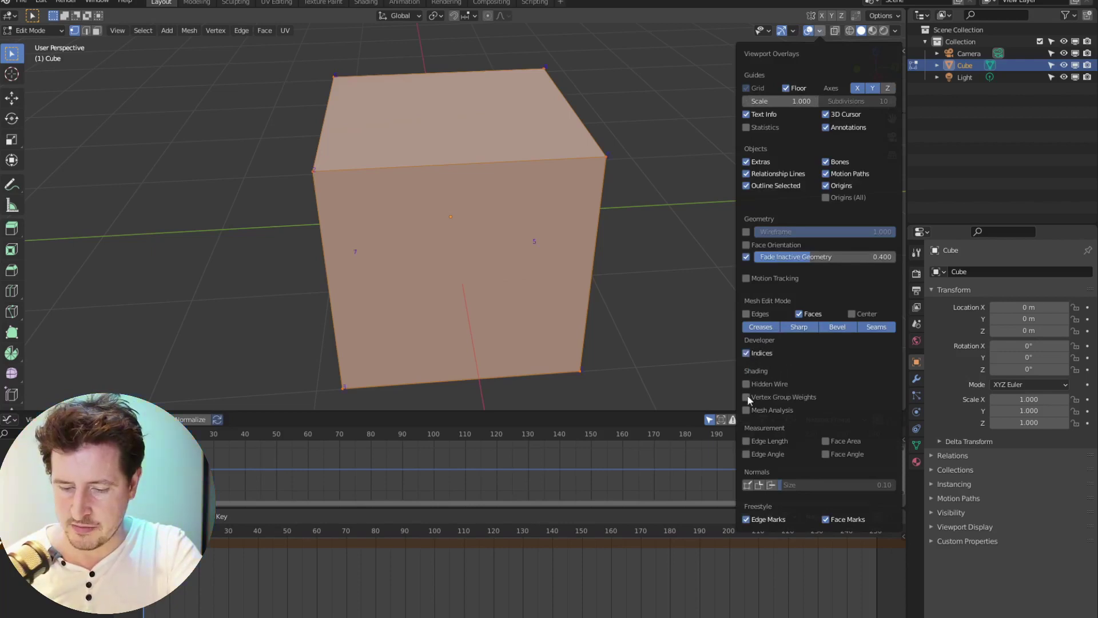
middle_click_drag(545, 254, 499, 328)
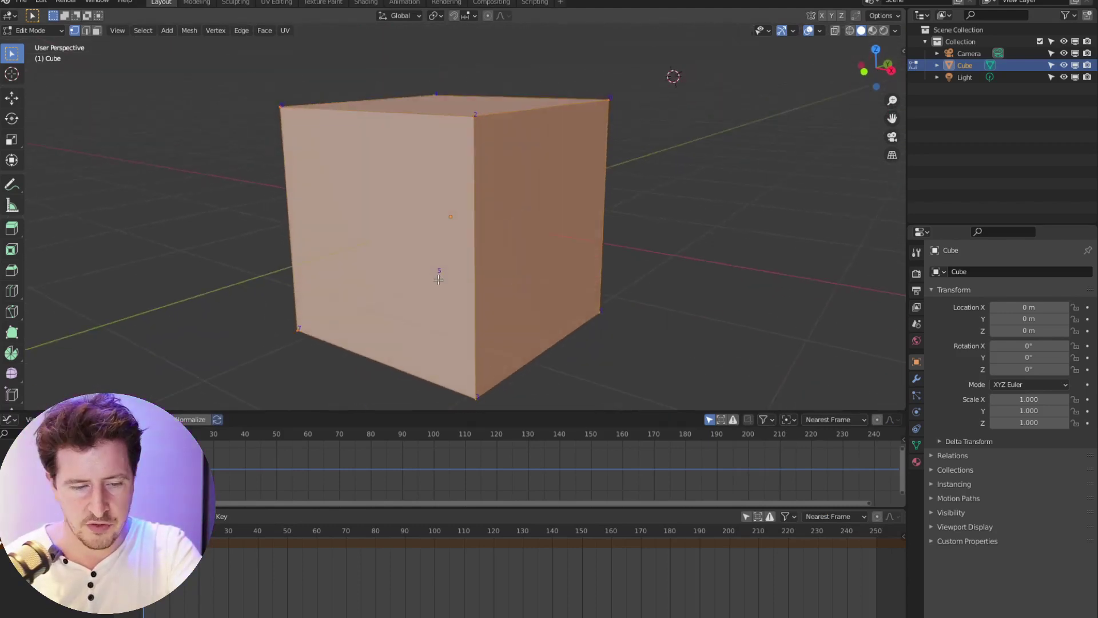
Switch to face selection mode and examine the index numbers on the cube's faces
left_click(97, 31)
middle_click_drag(595, 279, 594, 205)
scroll(474, 264, "down", 3)
scroll(529, 217, "up", 5)
scroll(679, 235, "down", 3)
middle_click_drag(578, 298, 629, 287)
Add a Build modifier to the cube and return to Object Mode
left_click(916, 379)
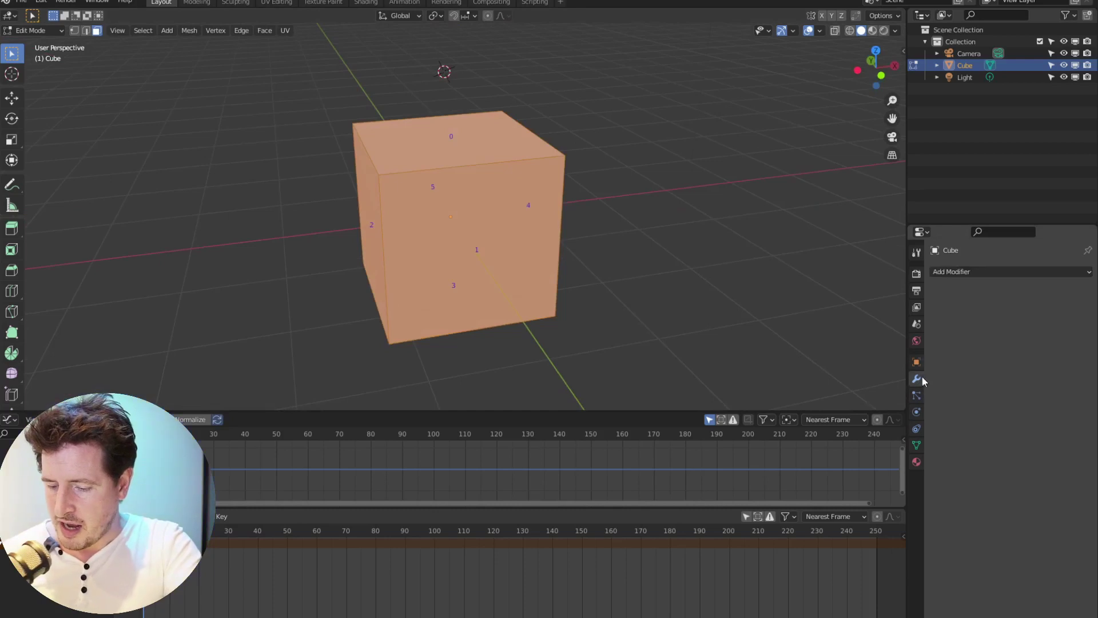
left_click(1009, 272)
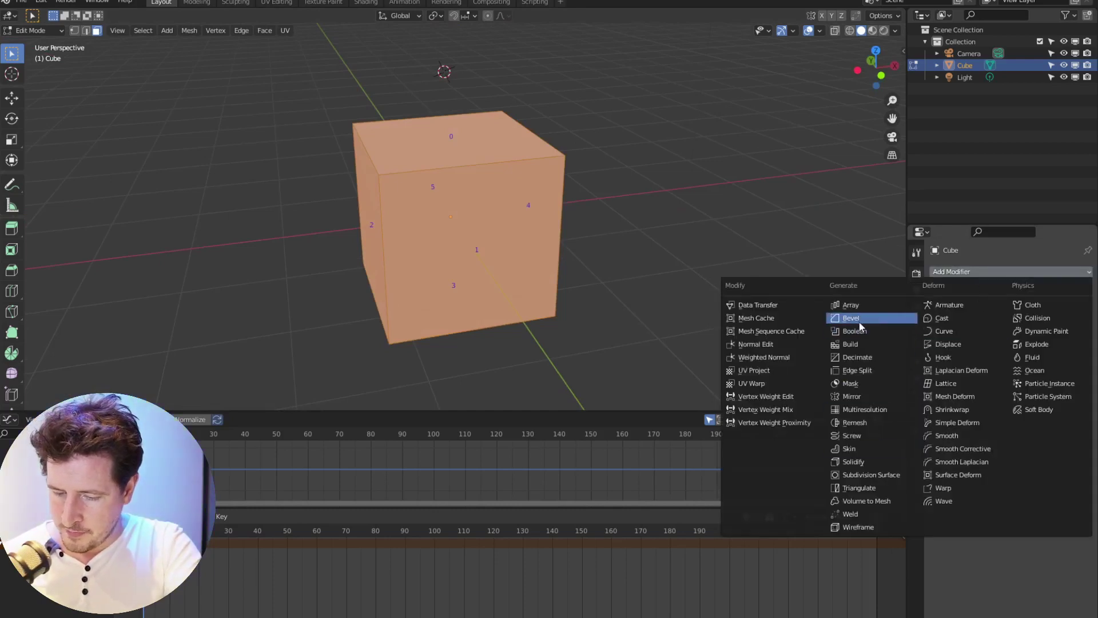
left_click(854, 345)
key("ctrl+Tab")
left_click(493, 250)
middle_click_drag(636, 283, 559, 309)
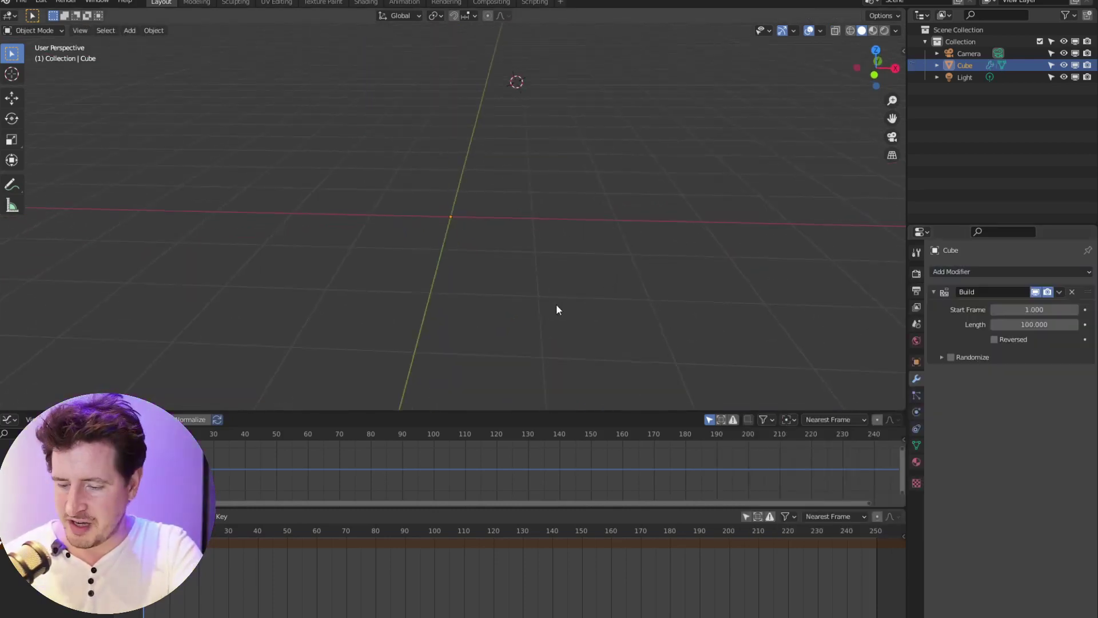
Set the Build modifier's length to 25 frames and play the animation to check the cube's build-up
left_click(1032, 325)
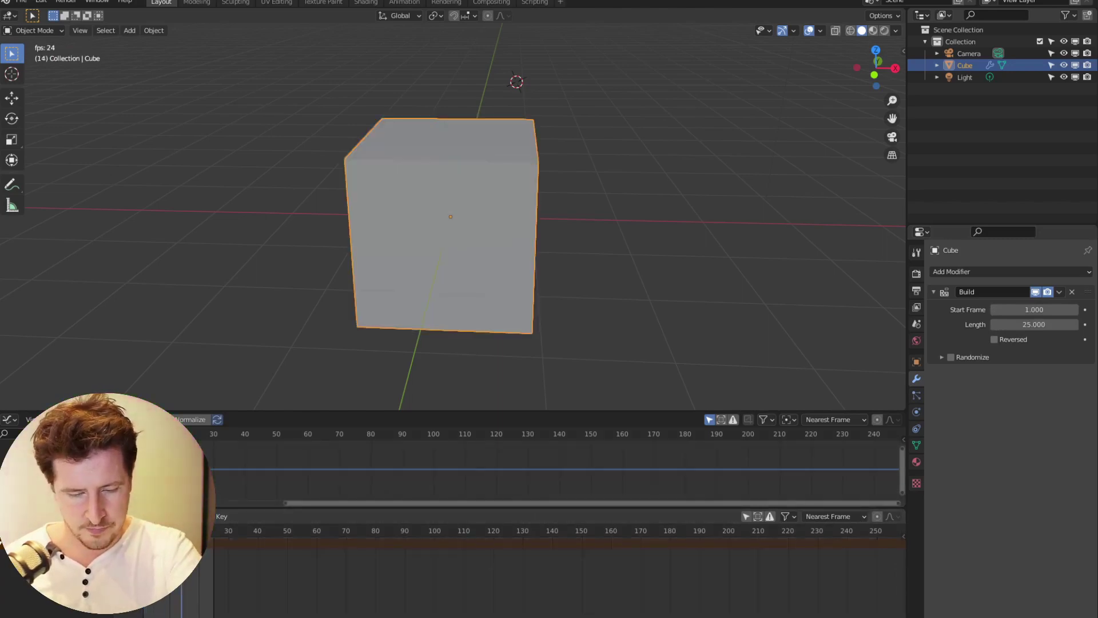
middle_click_drag(595, 289, 504, 245)
key("Escape")
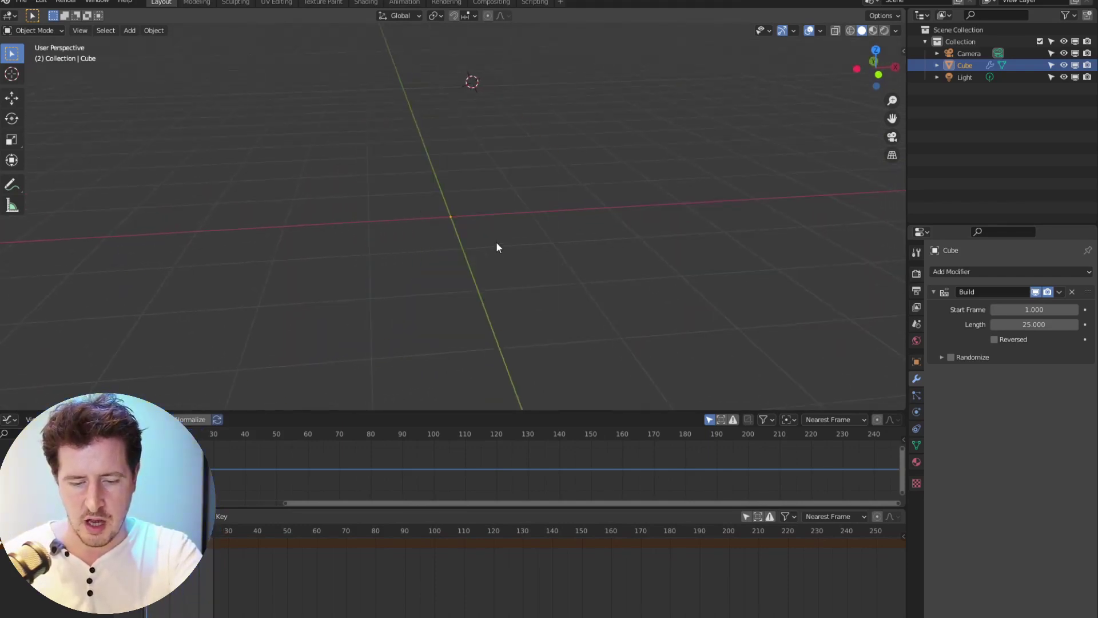
Enter Edit Mode on the cube and subdivide all of its faces twice
key("Tab")
right_click(516, 245)
left_click(614, 261)
key("F3")
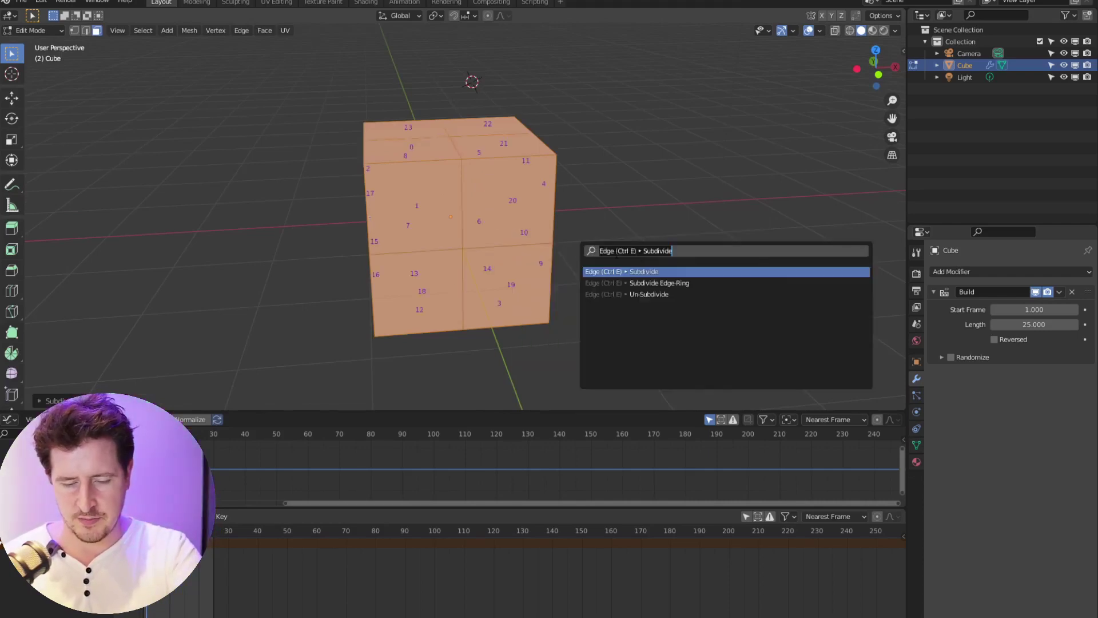
key("Return")
Return to Object Mode and play the Build animation on the subdivided cube, viewing it from several angles
middle_click_drag(673, 271, 508, 295)
key("ctrl+Tab")
left_click(469, 278)
key("space")
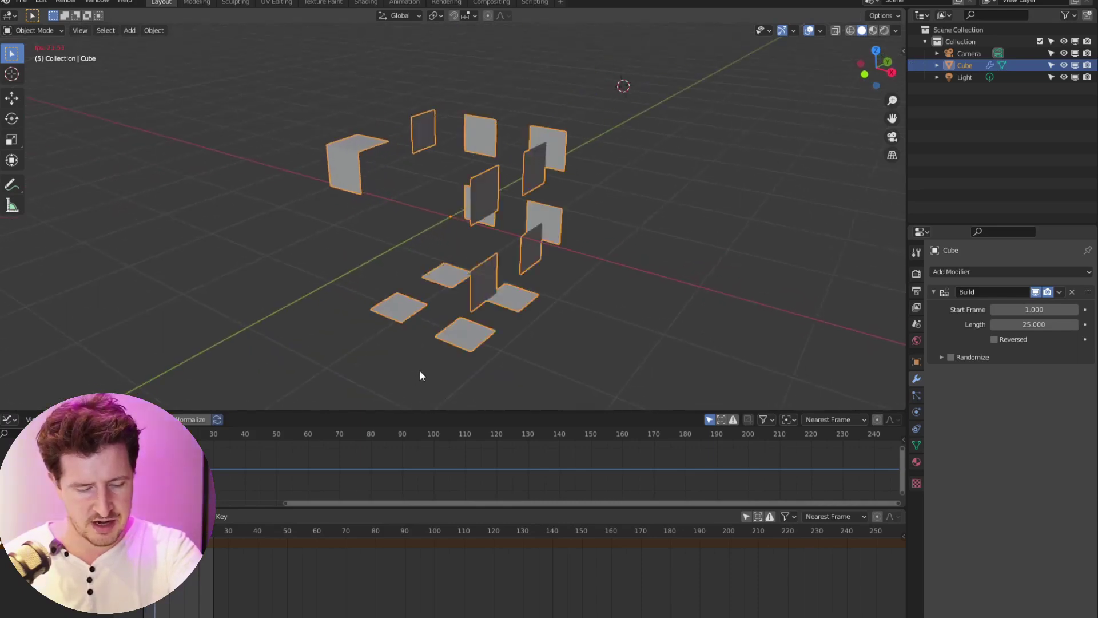
middle_click_drag(440, 352, 531, 305)
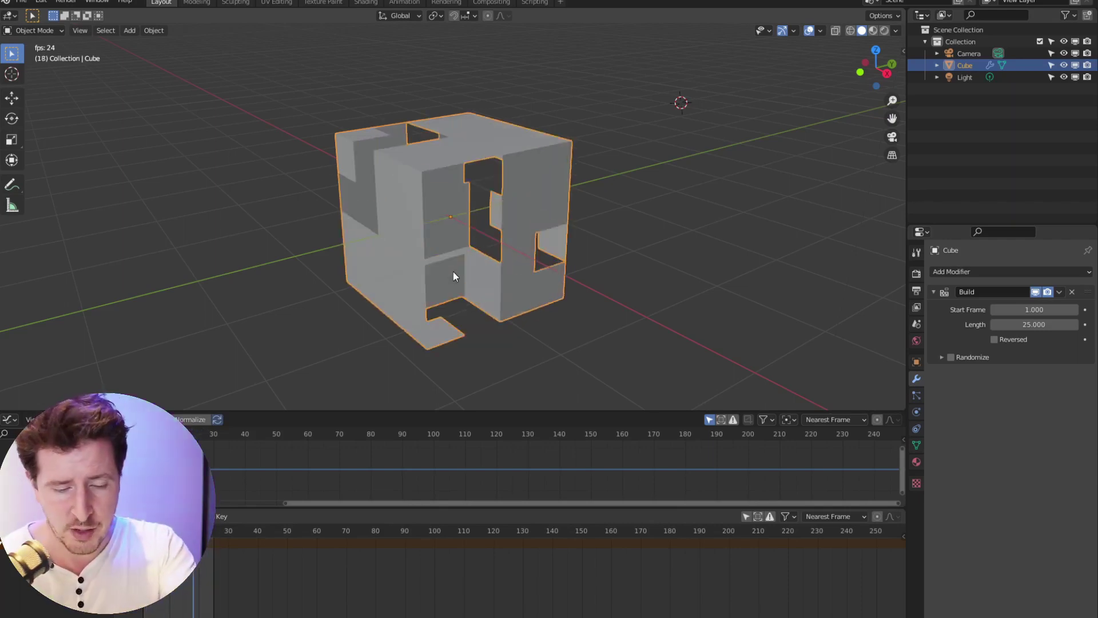
Enter Edit Mode on the cube and snap the 3D cursor to an upper corner vertex
middle_click_drag(550, 253, 517, 224)
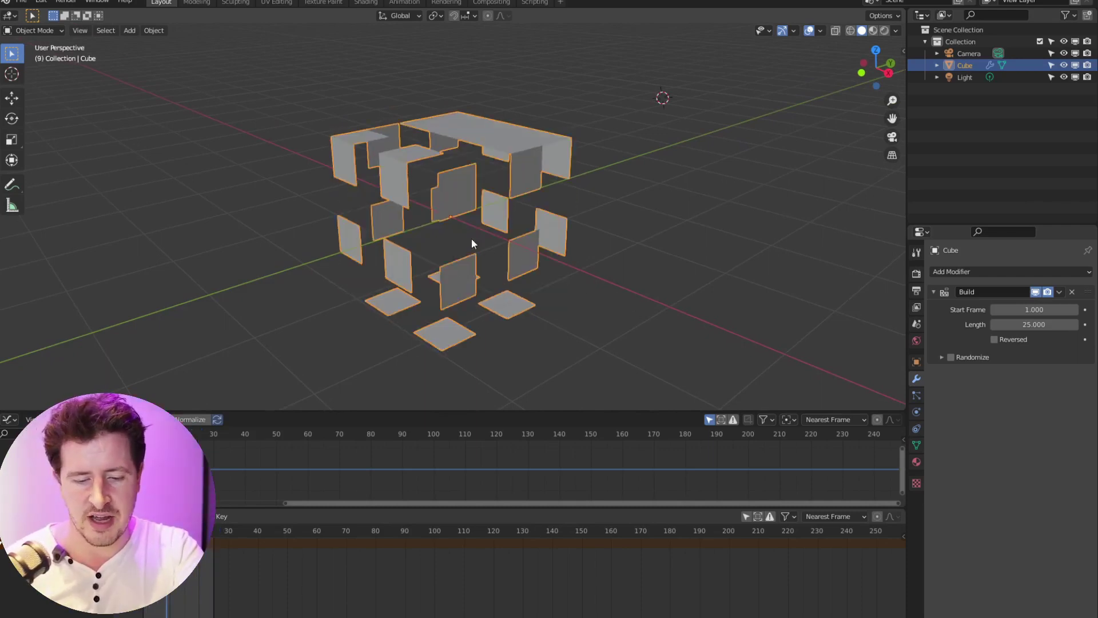
key("Tab")
key("alt+a")
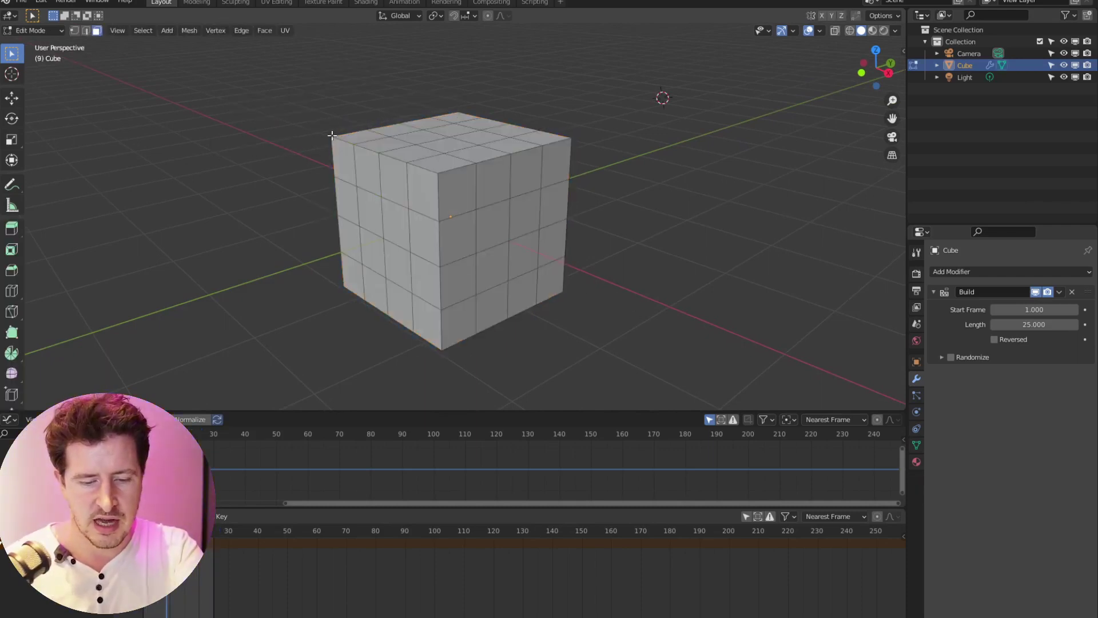
left_click(74, 32)
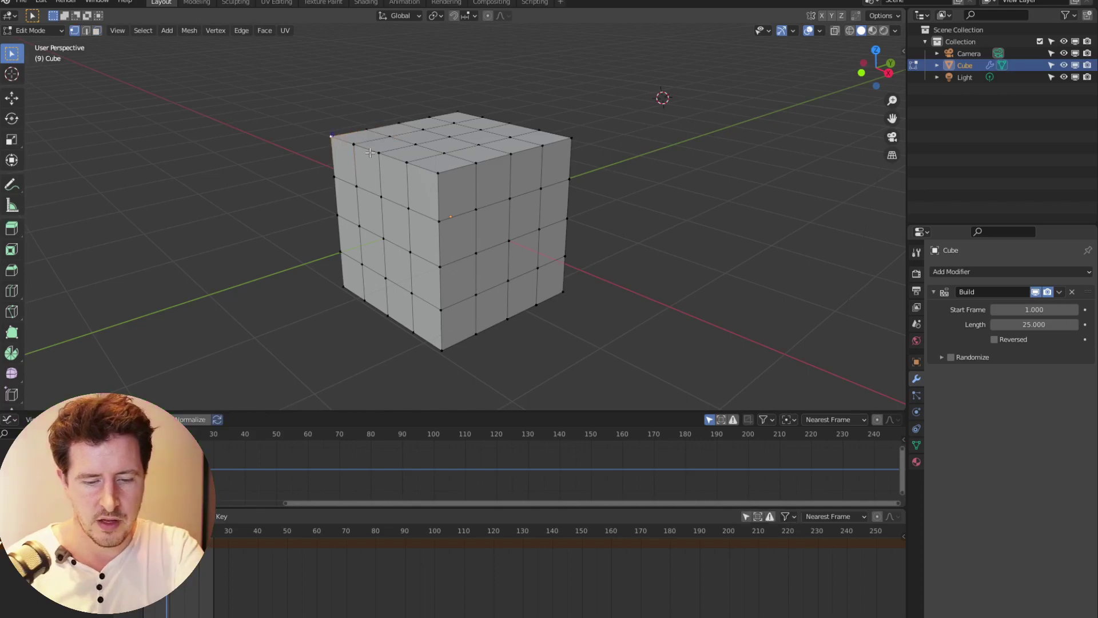
key("shift+s")
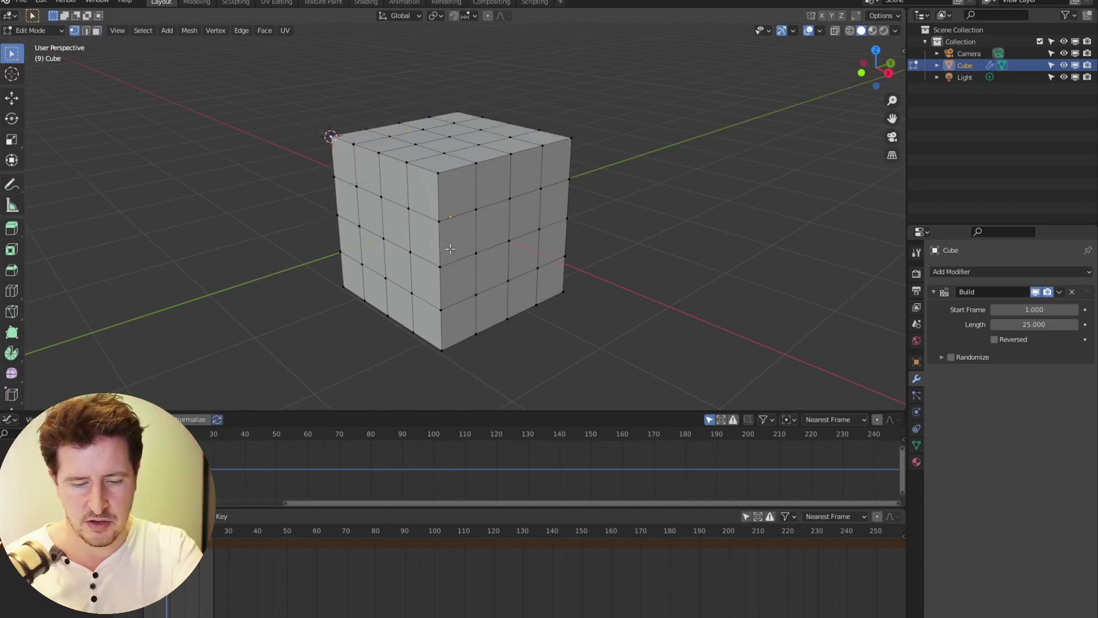
Select the whole cube mesh and switch to face selection to show the index of every face
key("ctrl+Tab")
left_click(540, 220)
key("a")
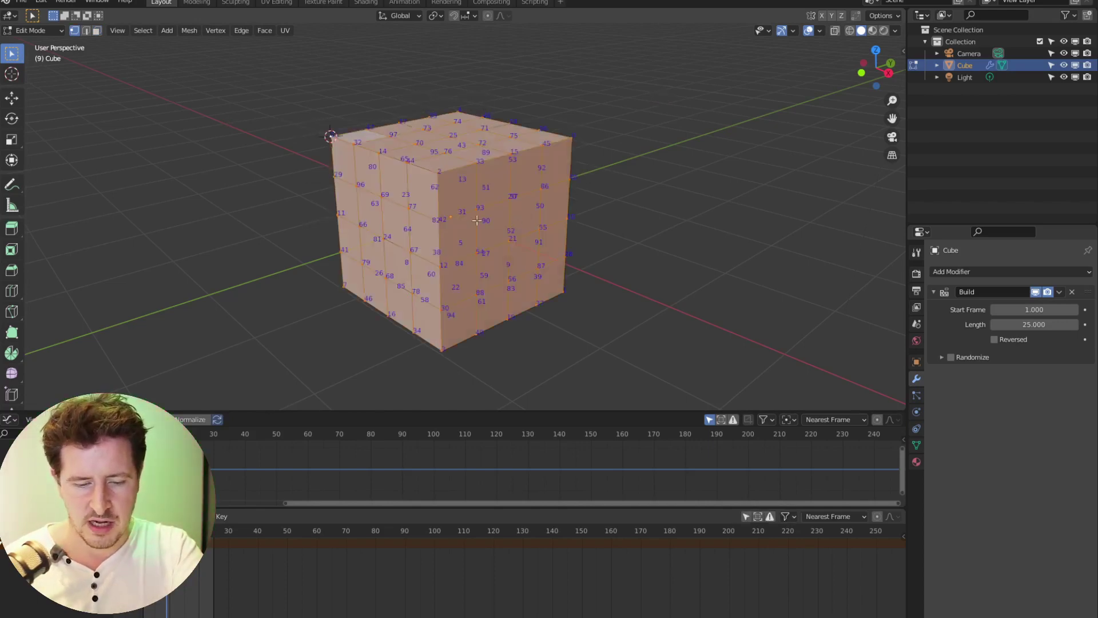
key("3")
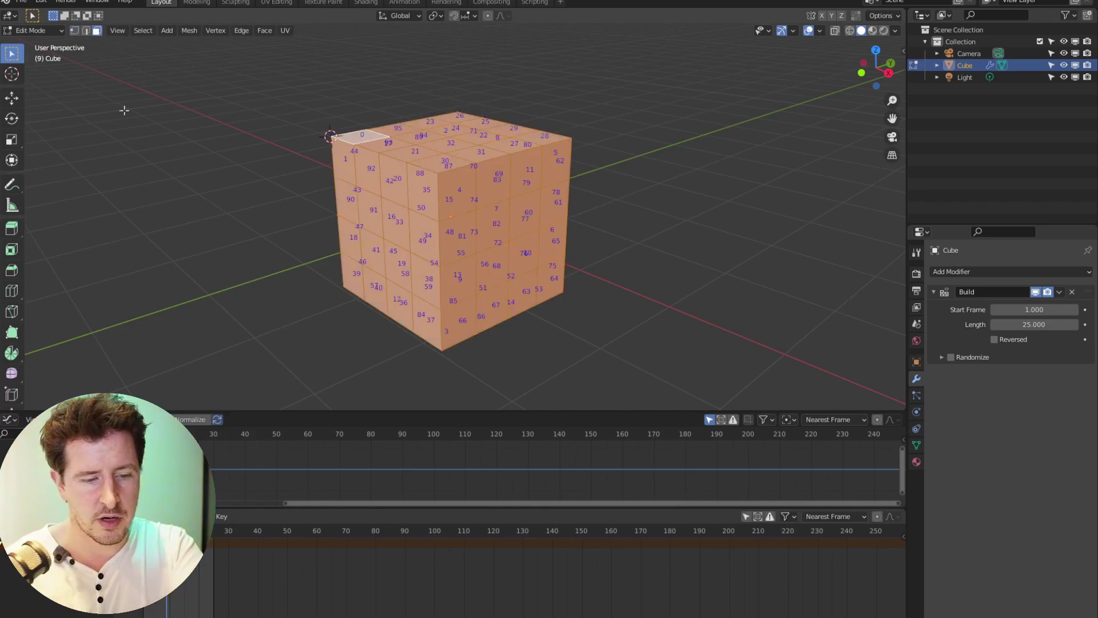
Sort the cube's mesh elements by Cursor Distance
left_click(191, 33)
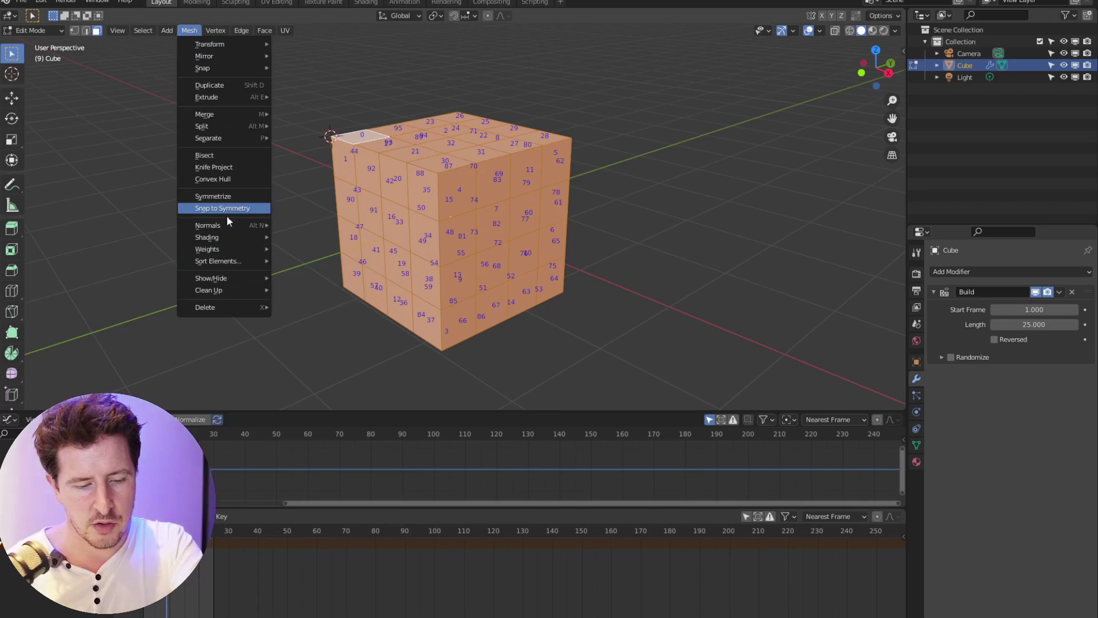
mouse_move(231, 261)
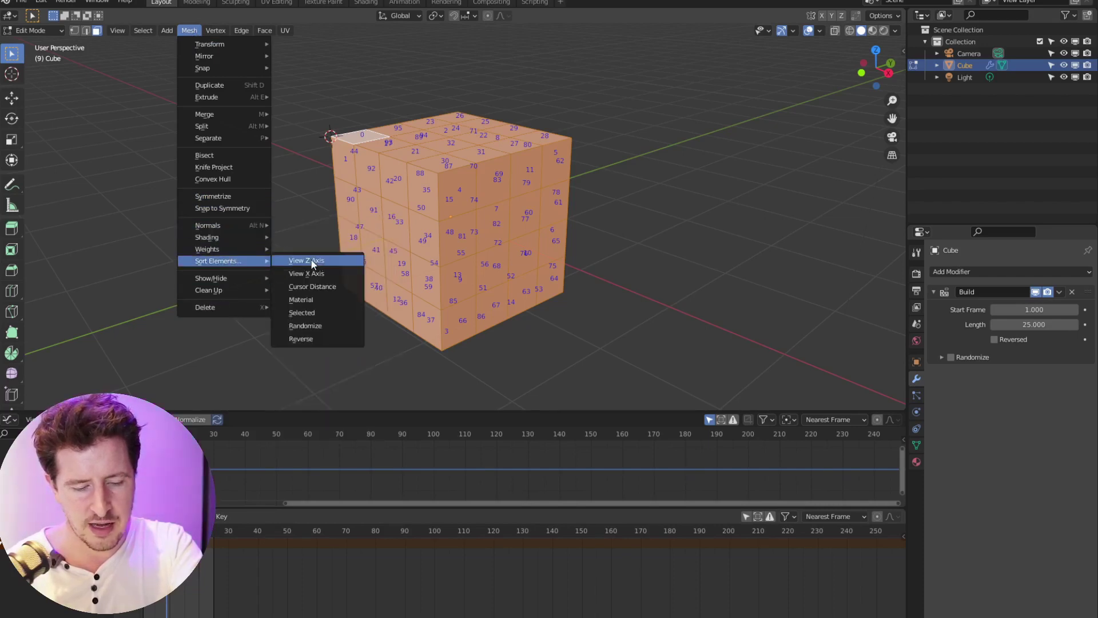
left_click(311, 260)
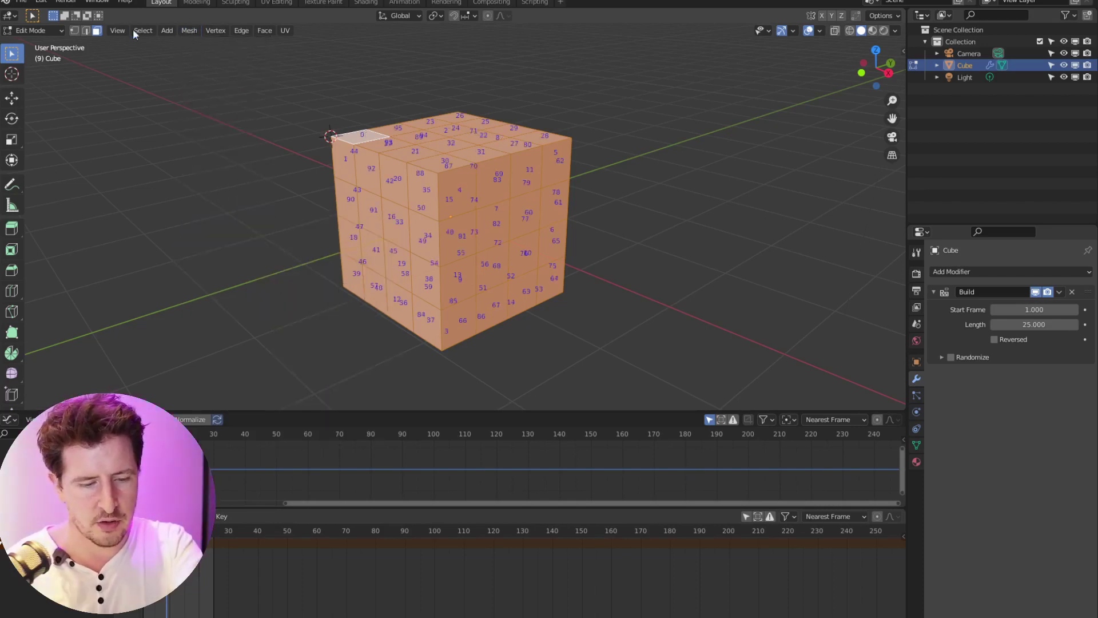
left_click(191, 32)
mouse_move(232, 261)
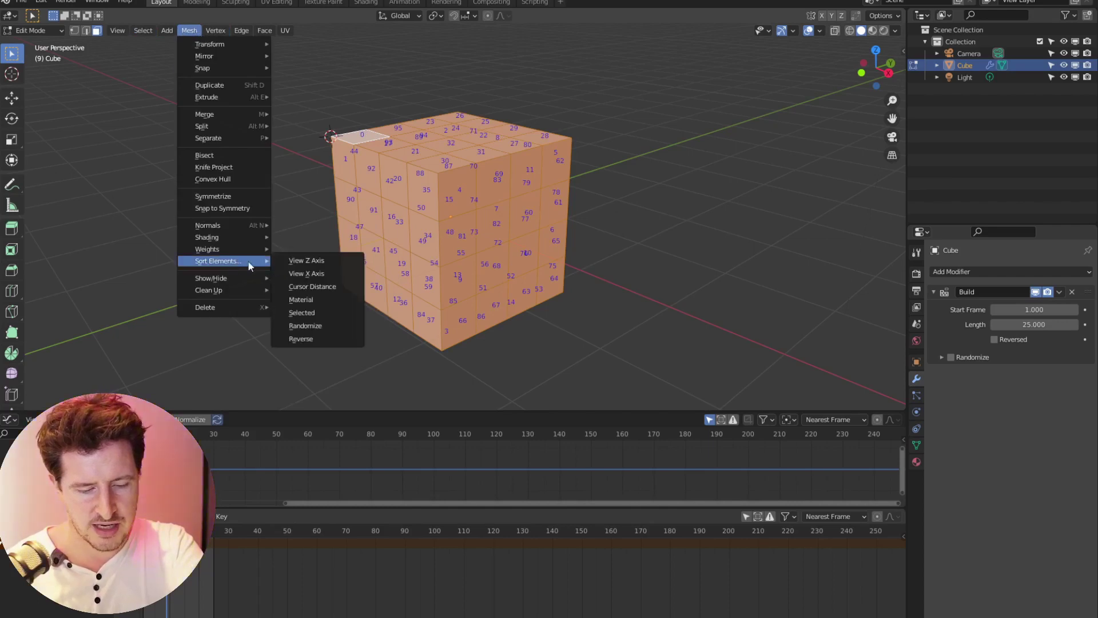
left_click(323, 286)
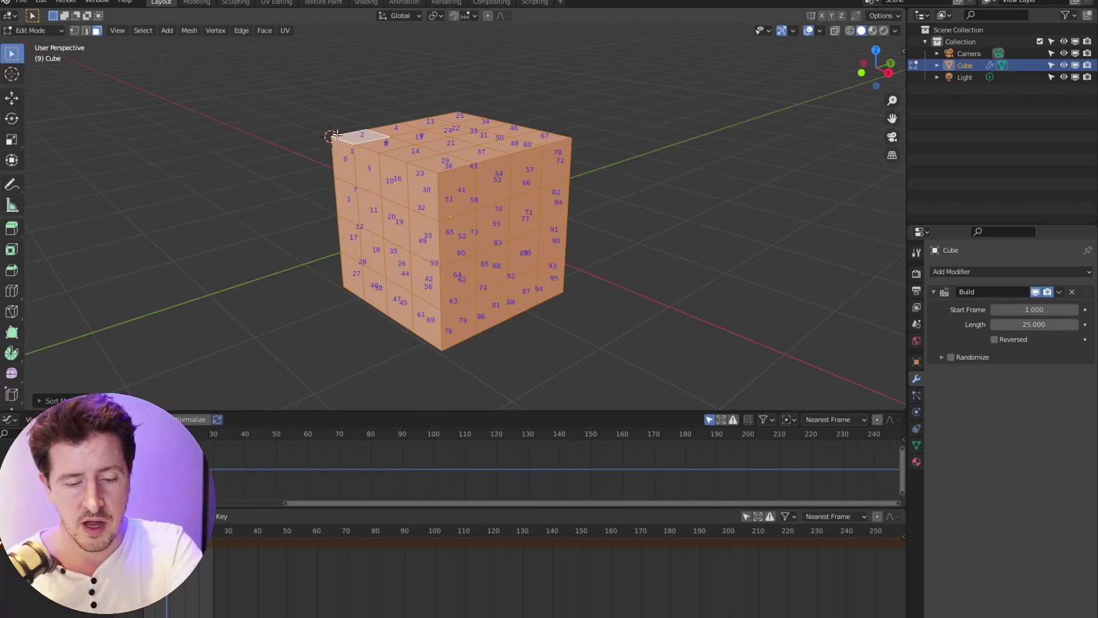
Return to Object Mode and play the Build animation to check how the cube grows from the 3D cursor's corner
middle_click_drag(548, 263, 575, 207)
key("Tab")
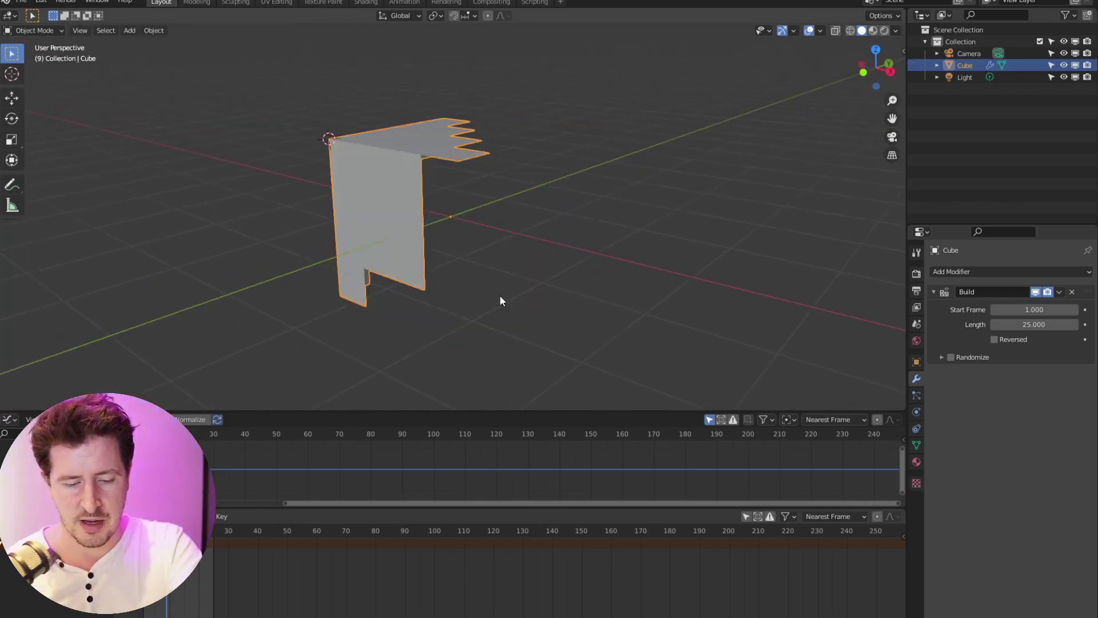
key("space")
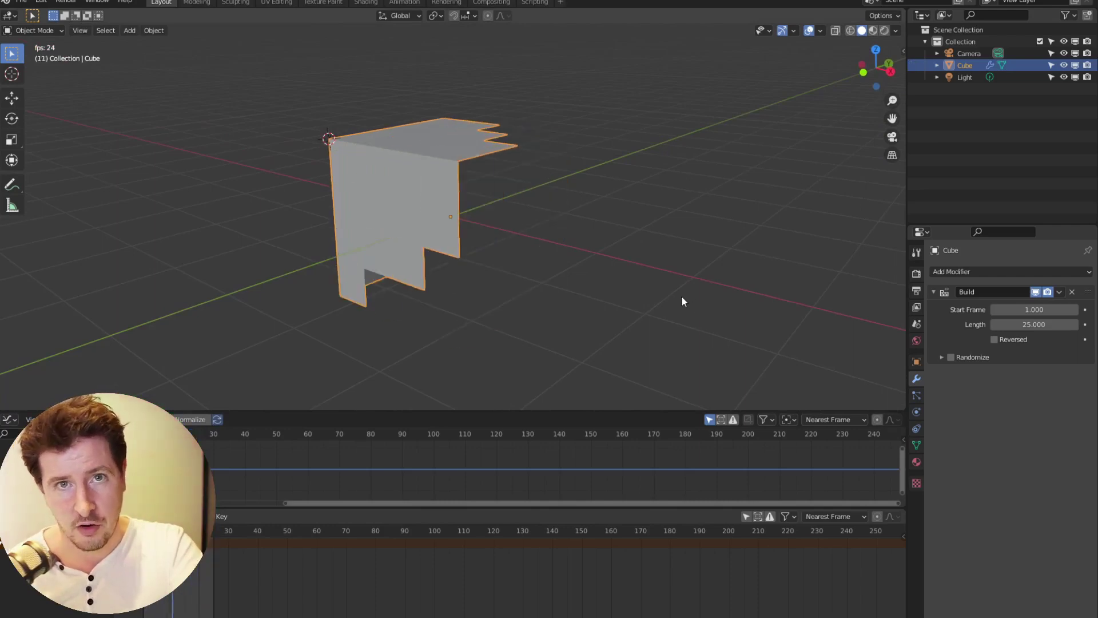
key("space")
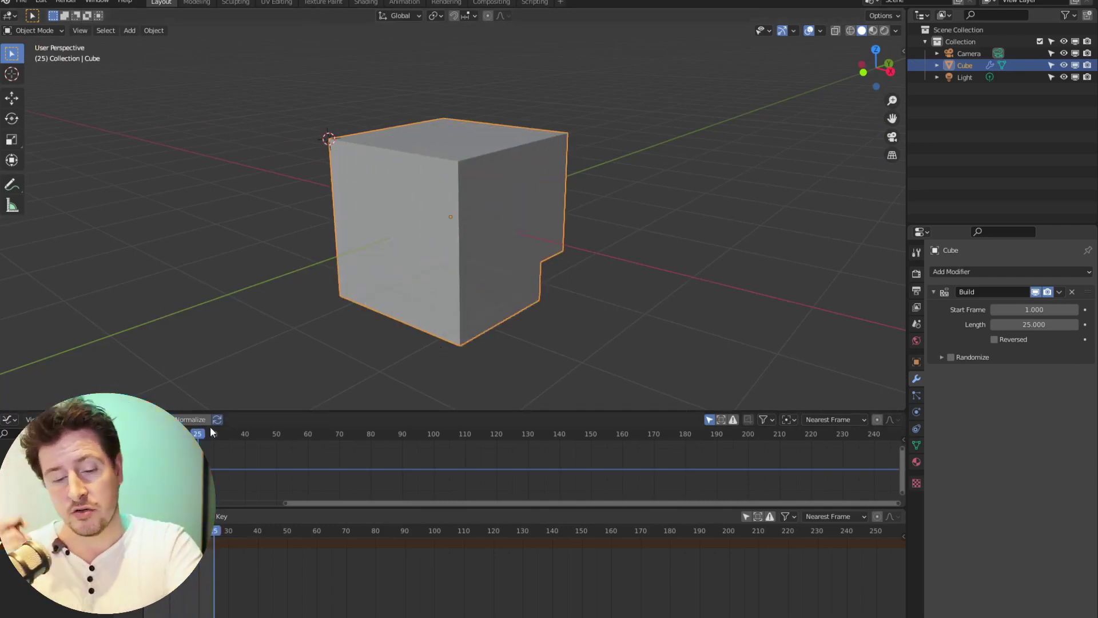
Examine the cube's sorted face indices in Edit Mode and return to Object Mode
key("Tab")
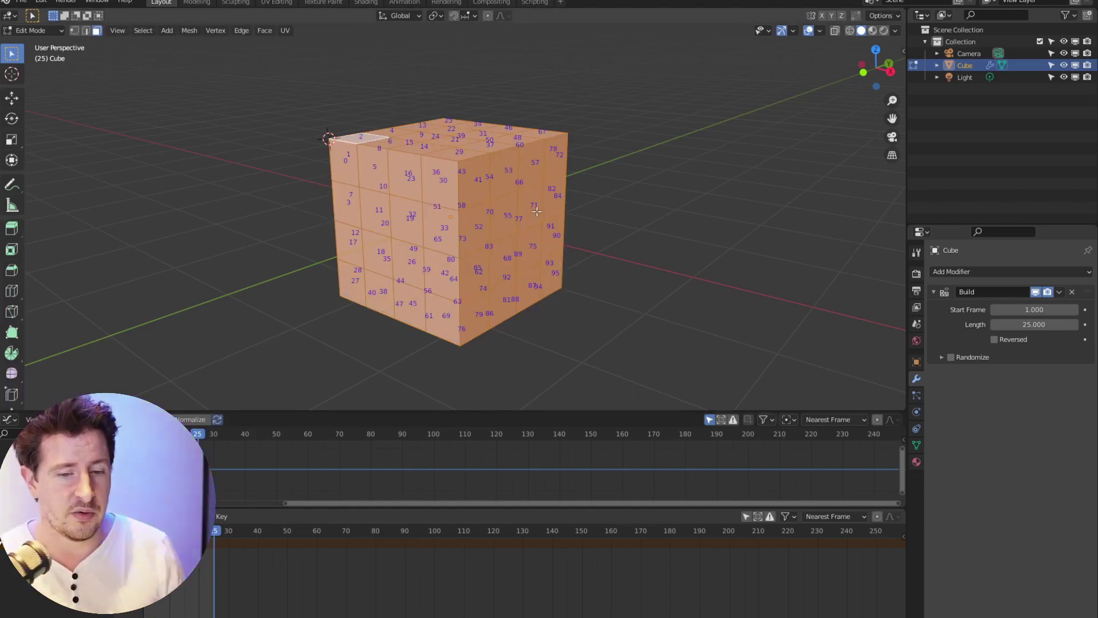
mouse_move(293, 172)
middle_mouse_down()
mouse_move(329, 200)
mouse_move(305, 162)
middle_mouse_up()
key("Tab")
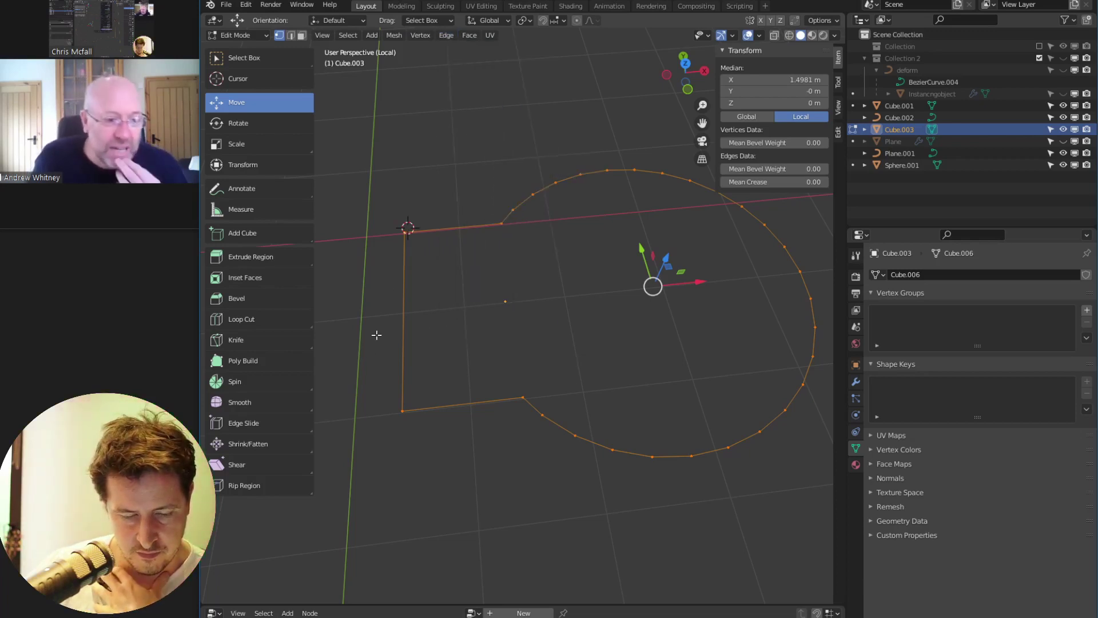
Select the two corner vertices at the square end of the Cube.003 outline in Edit Mode
middle_click_drag(606, 257, 571, 270)
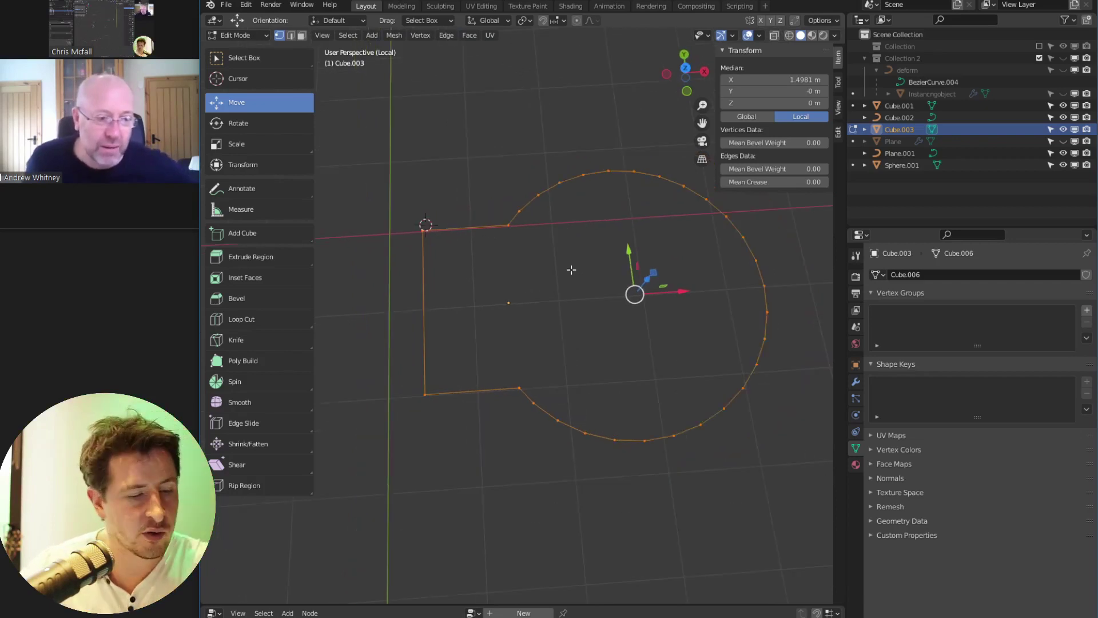
middle_click_drag(544, 191, 488, 343)
key("Tab")
key("ctrl+Tab")
left_click(677, 386)
left_click(583, 393)
left_click(384, 336, "shift")
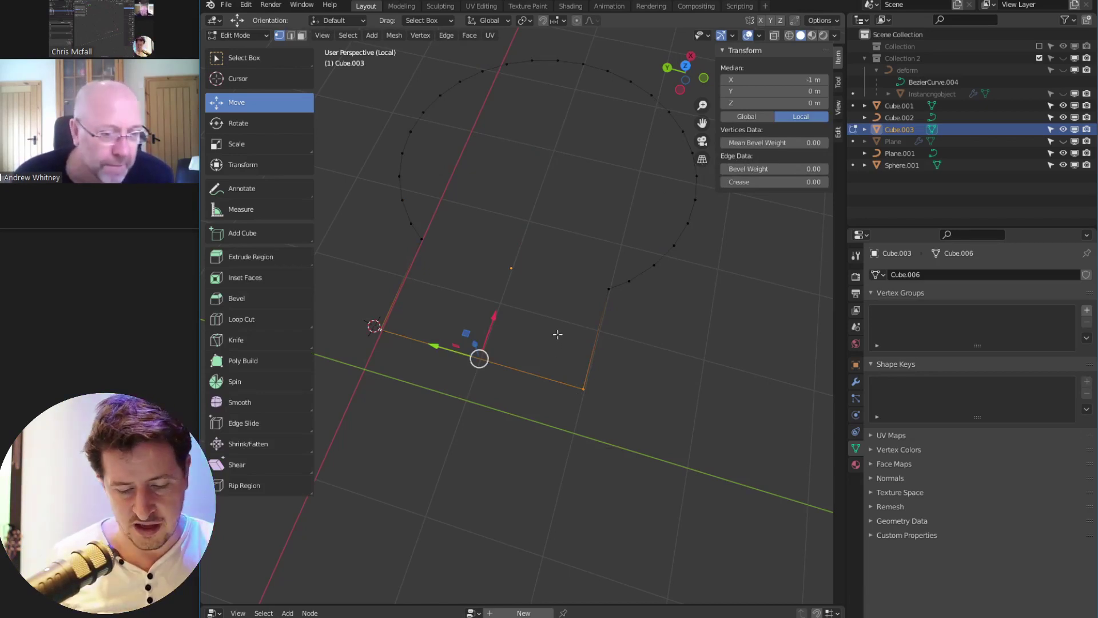
left_click(586, 386)
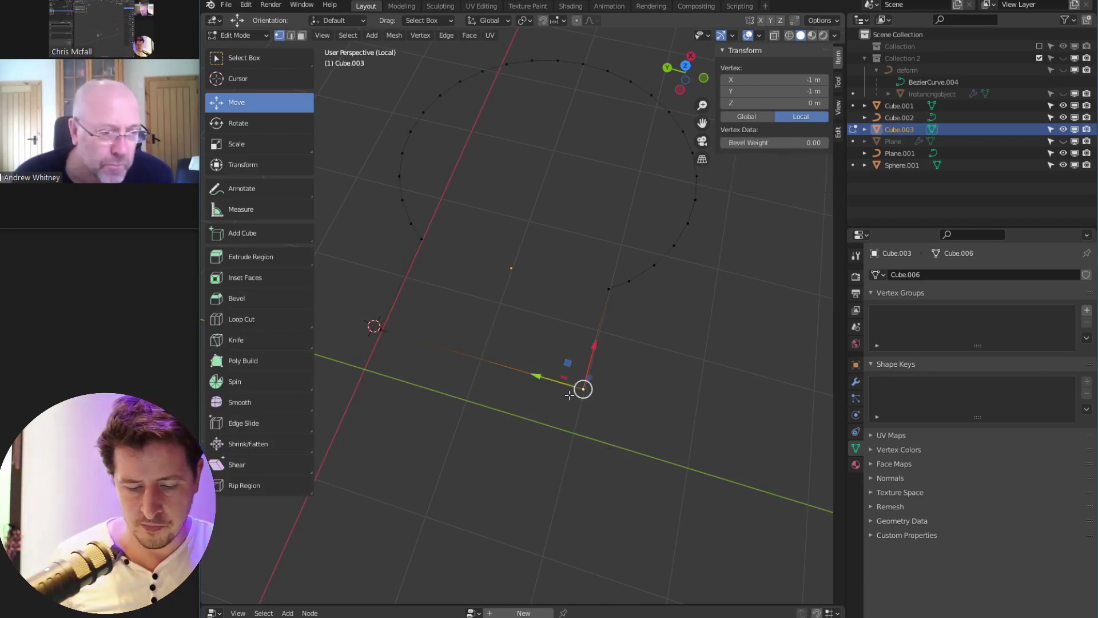
middle_click_drag(623, 388, 495, 351)
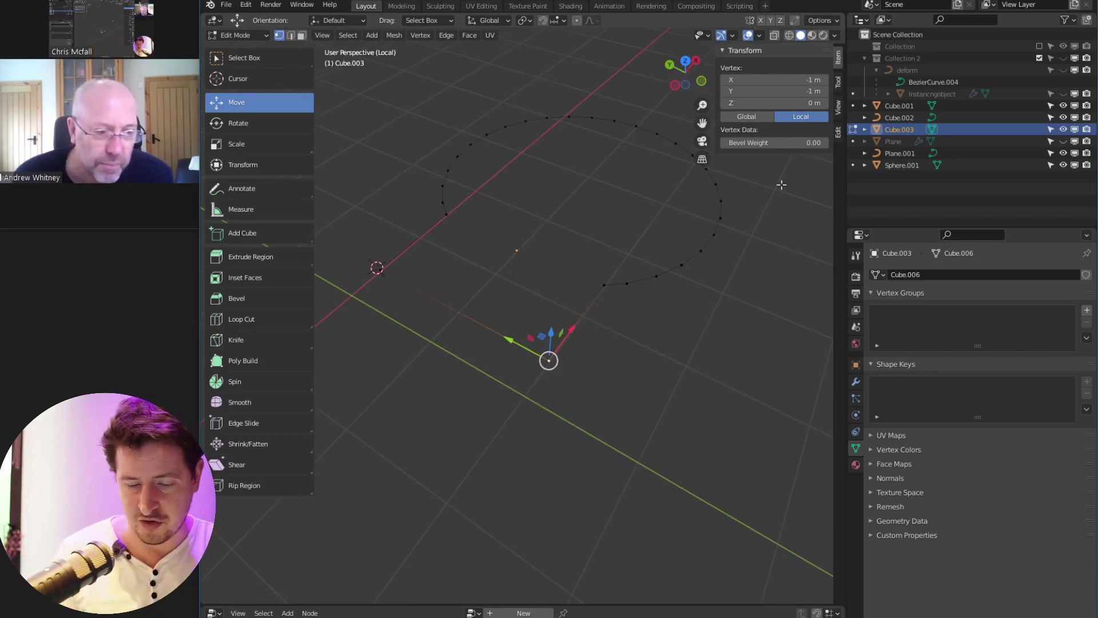
middle_click_drag(635, 216, 577, 270)
left_click(434, 360, "shift")
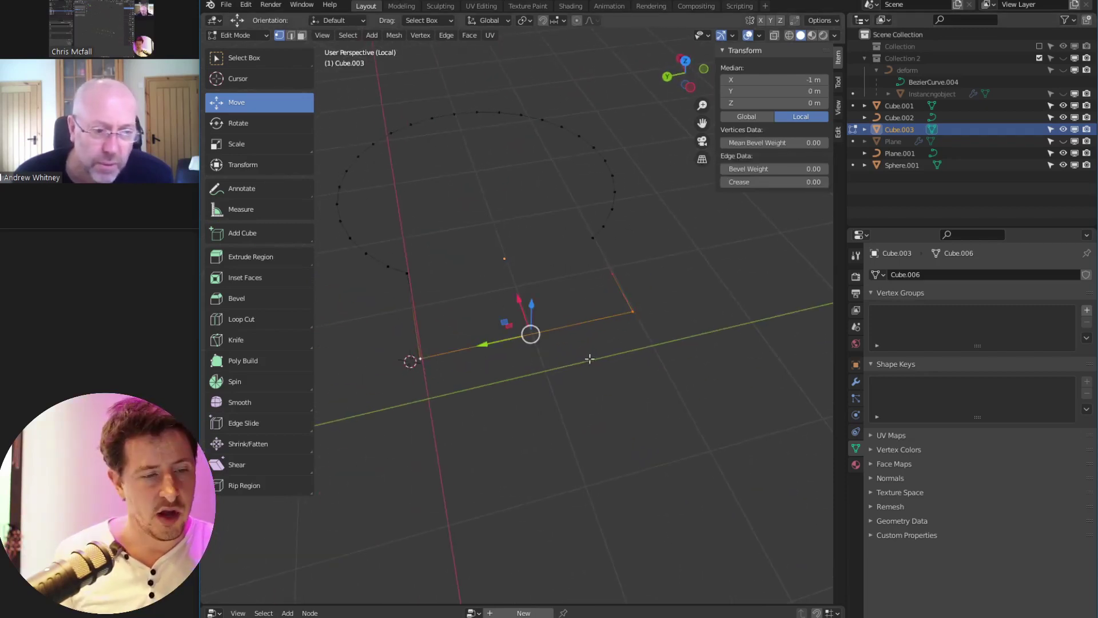
Bevel the two selected vertices about 0.164 m wide with 6 segments, and return to Object Mode
key("g")
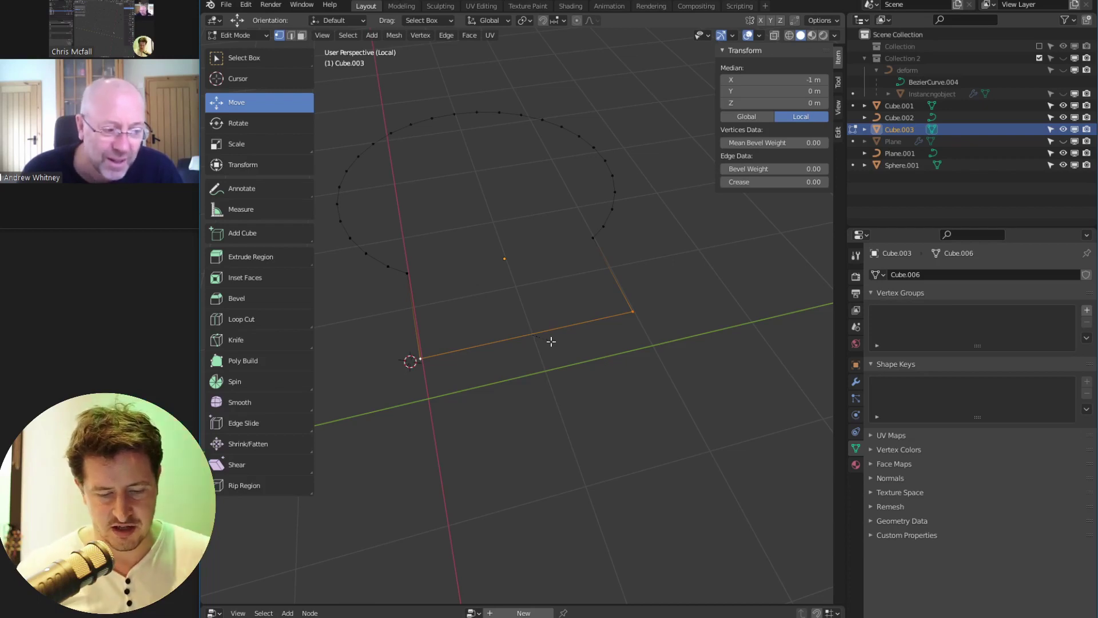
key("ctrl+grave")
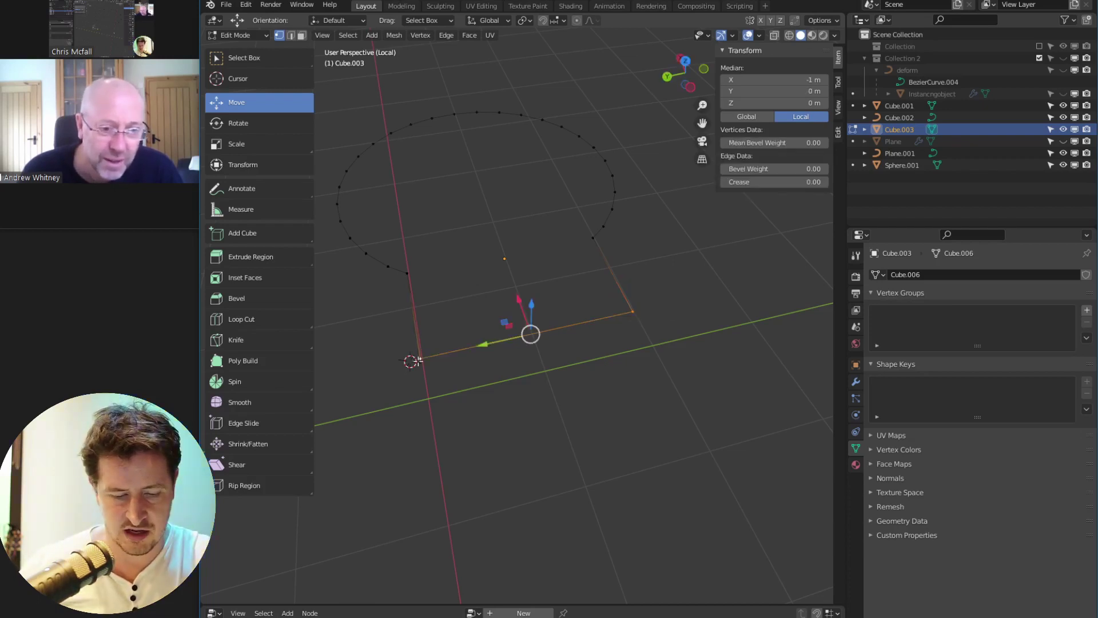
key("ctrl+grave")
left_click(552, 340)
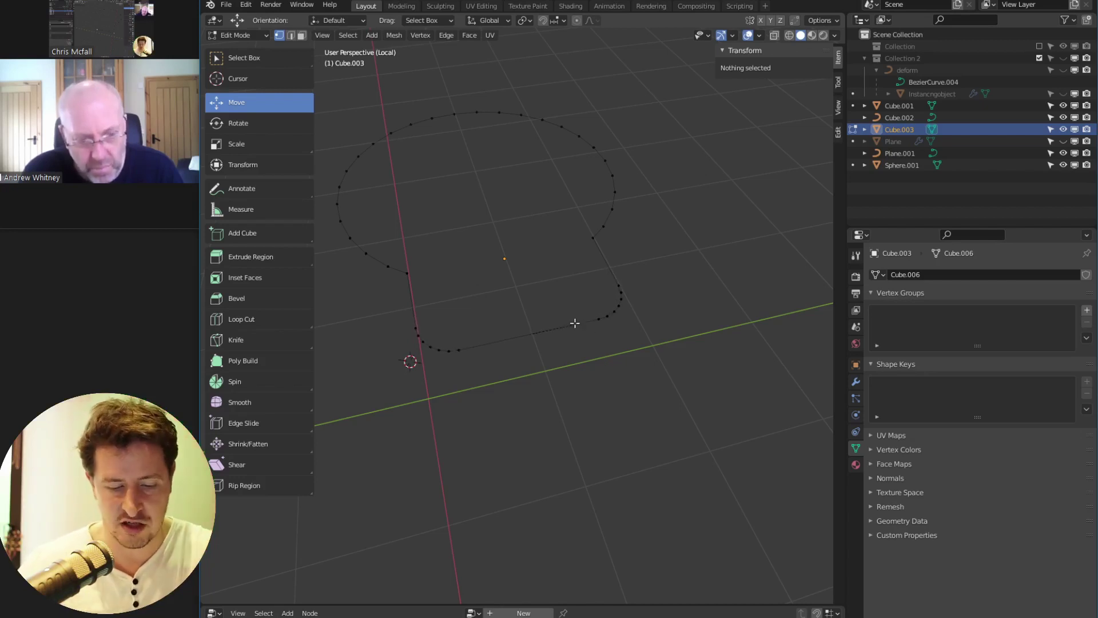
left_click(554, 321)
middle_click_drag(554, 321, 507, 353)
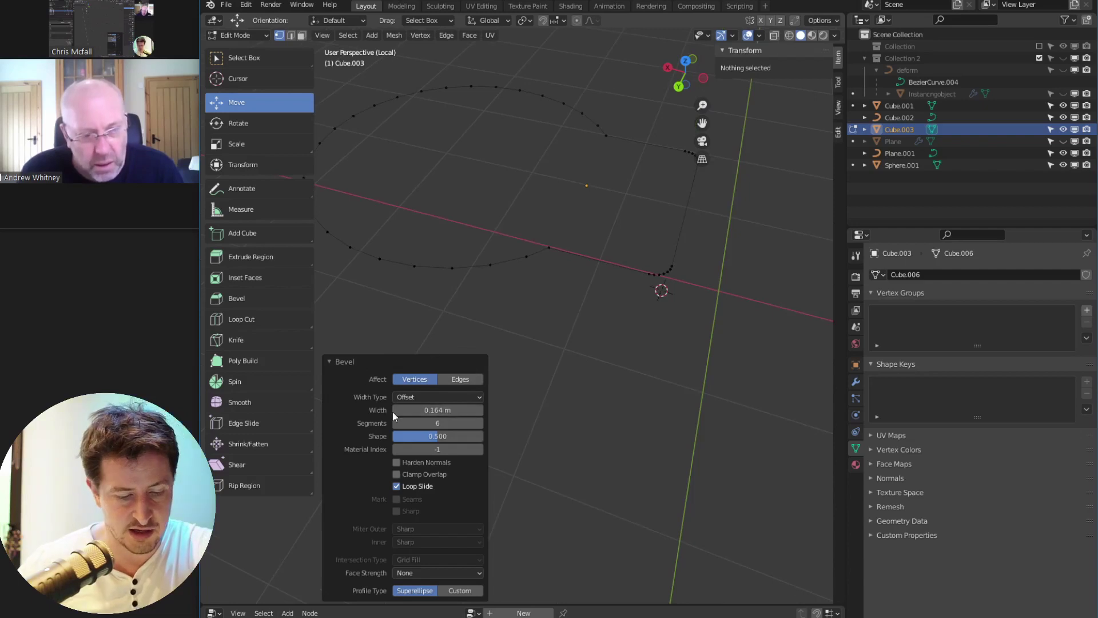
middle_click_drag(566, 252, 550, 273)
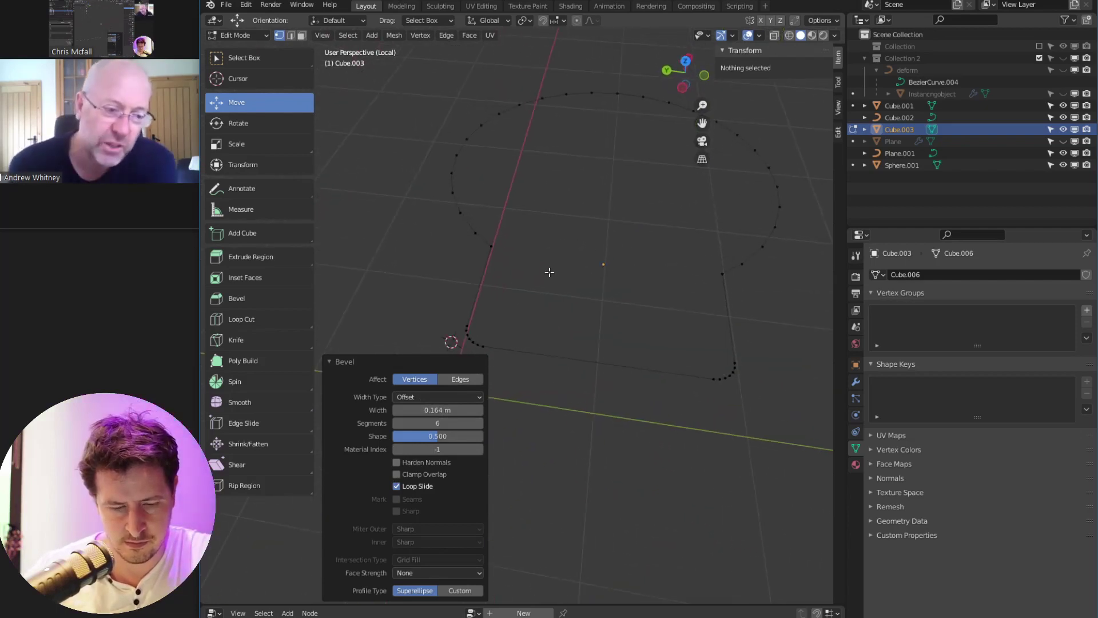
key("Tab")
middle_click_drag(482, 289, 520, 269)
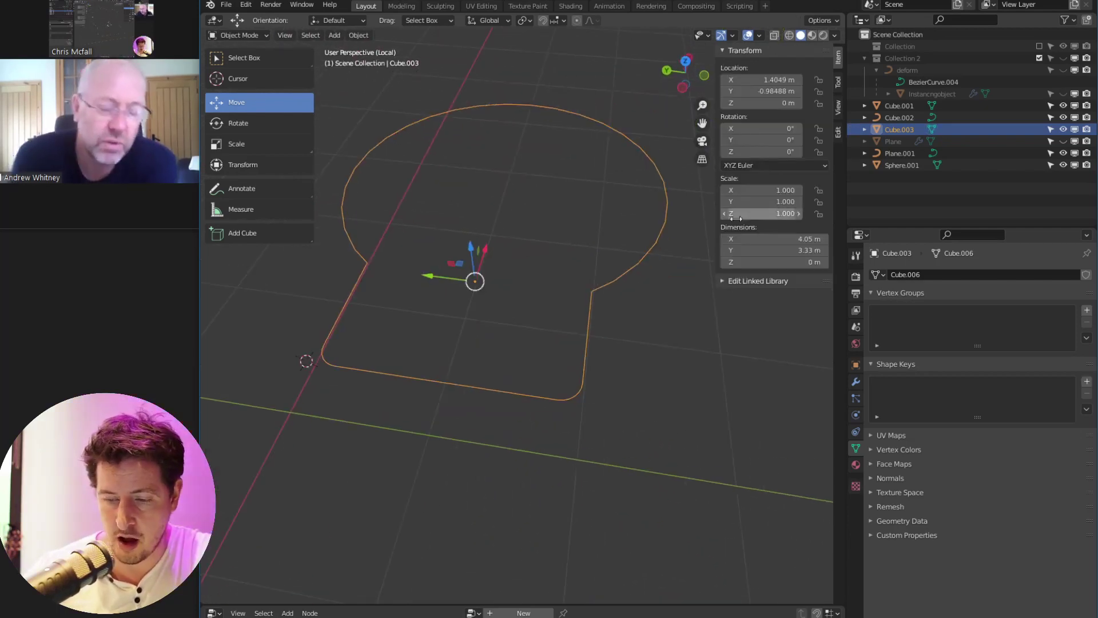
Select the Cube.002 curve and isolate it in Local View
left_click(893, 117)
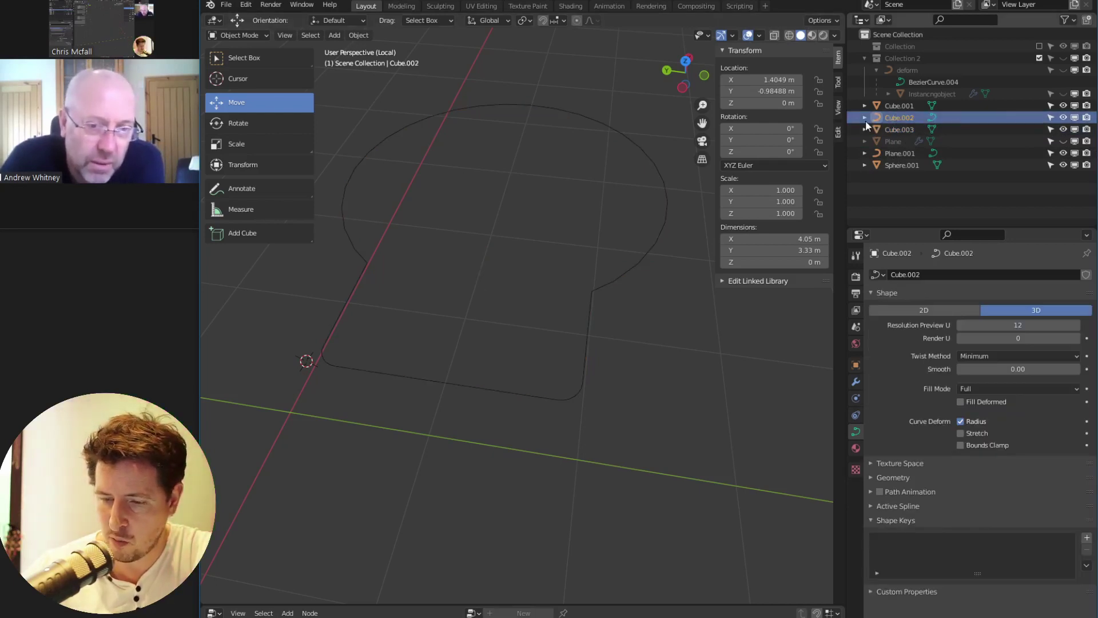
key("KP_Divide")
key("KP_Divide")
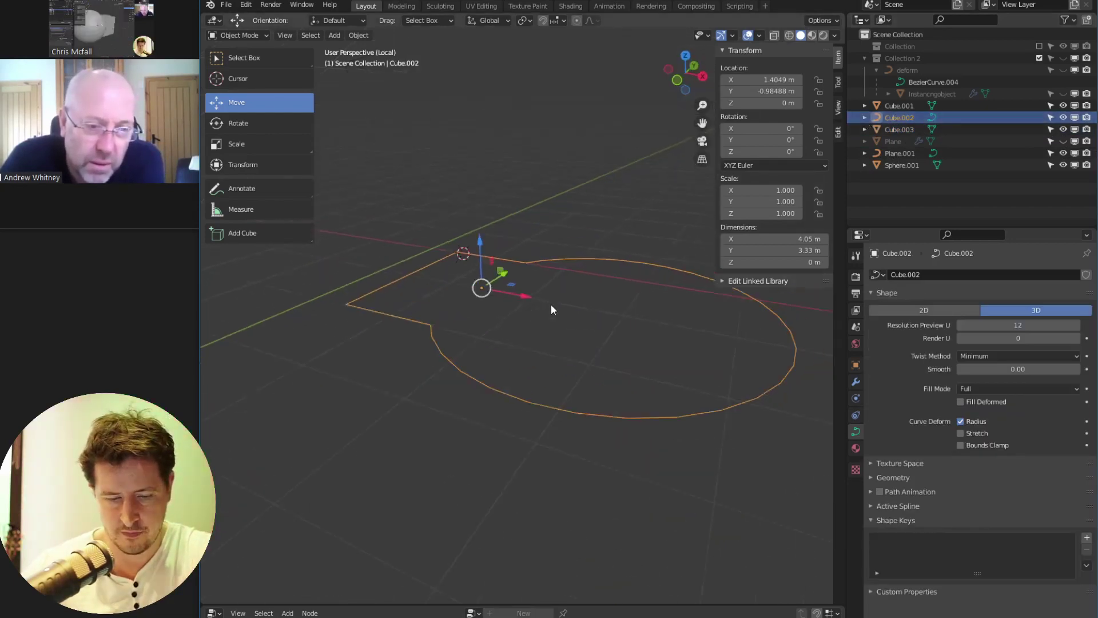
key("KP_Divide")
left_click(899, 106)
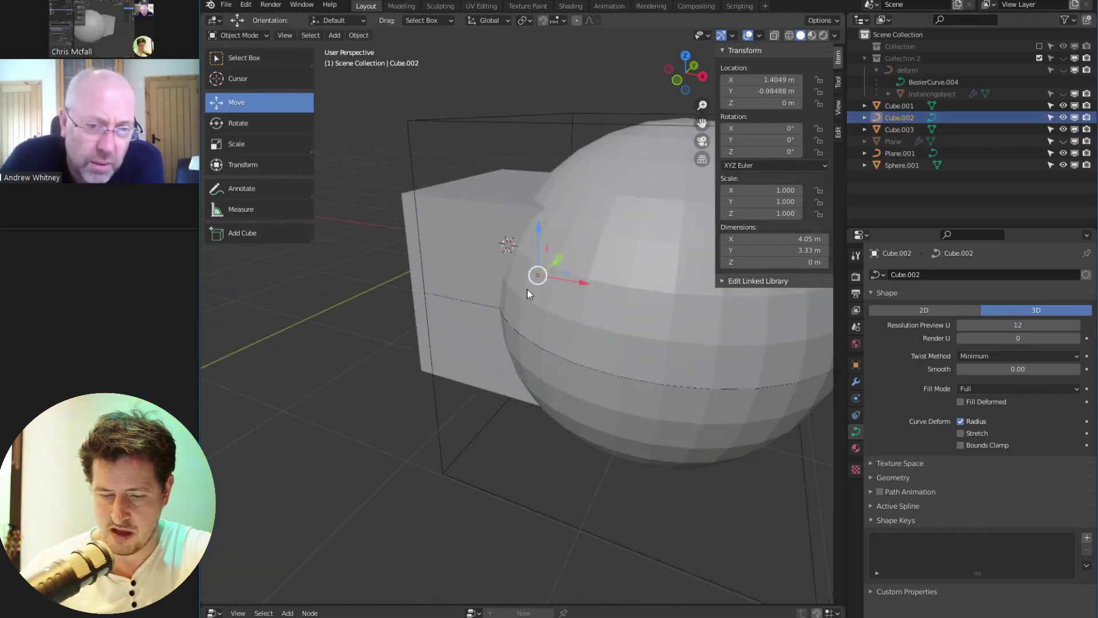
left_click(546, 317)
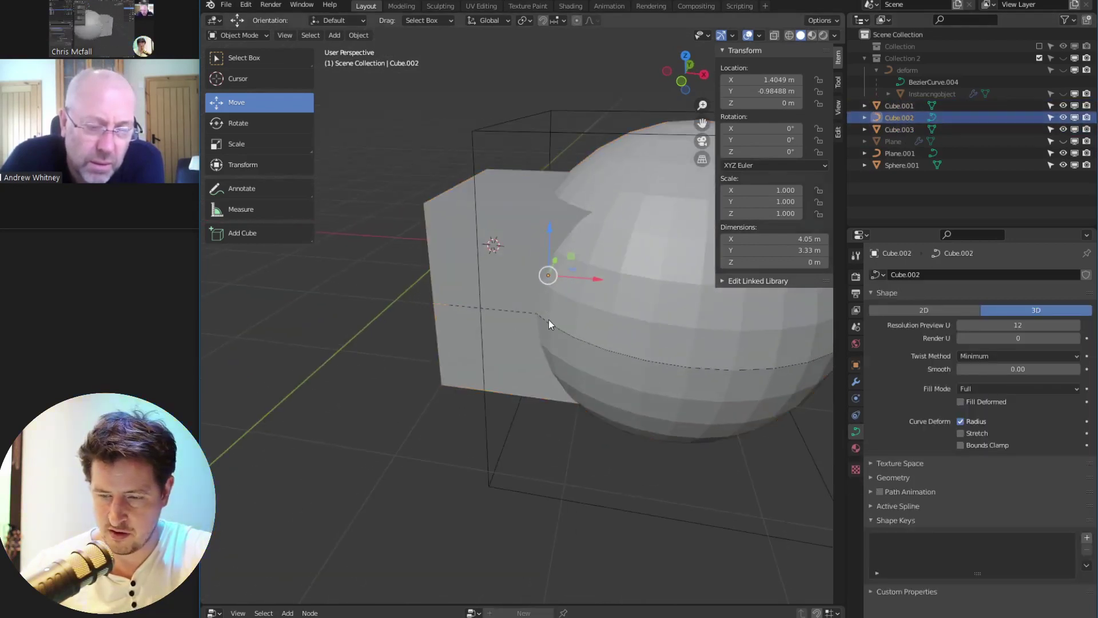
key("KP_Divide")
middle_click_drag(530, 372, 575, 370)
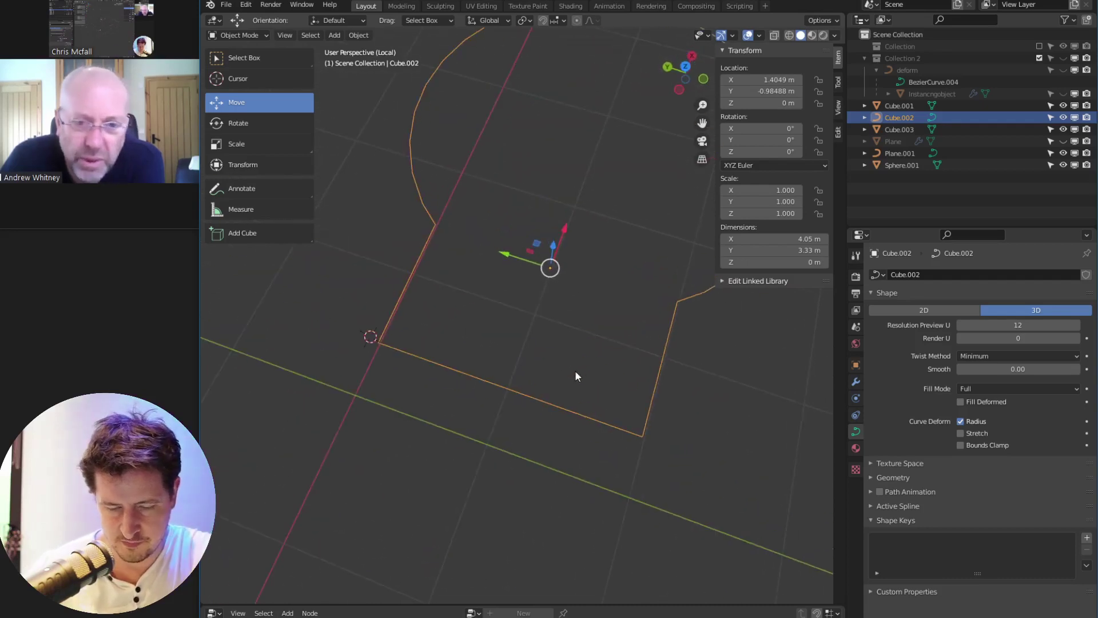
scroll(575, 369, "up", 3)
Enter Edit Mode on the Cube.002 curve and select the two control points at its square end
key("Tab")
left_click(382, 347)
left_click(643, 436, "shift")
key("b")
key("Escape")
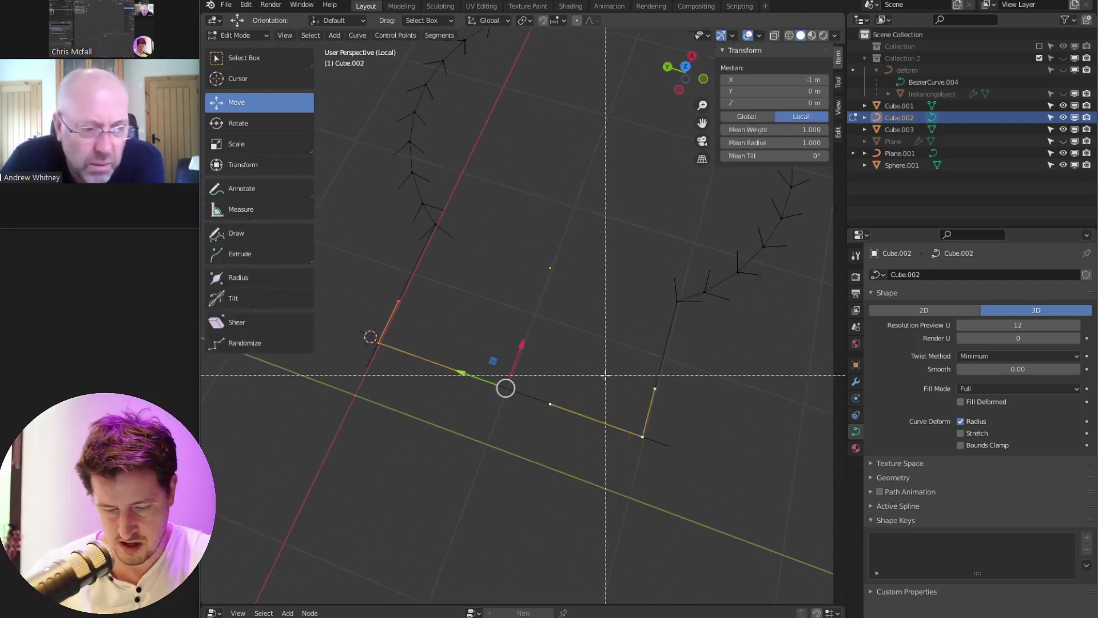
Select the curve's square corner control point on its own, followed by other control points around it
middle_click_drag(469, 403, 434, 386)
left_click(418, 391)
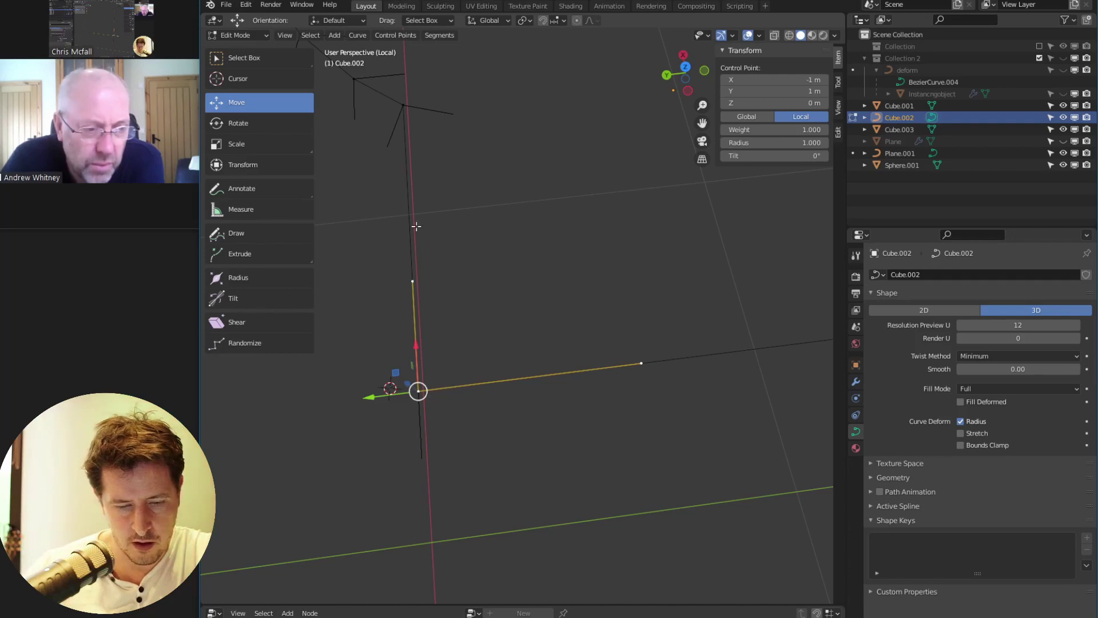
scroll(416, 227, "down", 3)
left_click(476, 234)
left_click(705, 314, "shift")
left_click(486, 337, "shift")
left_click(487, 338)
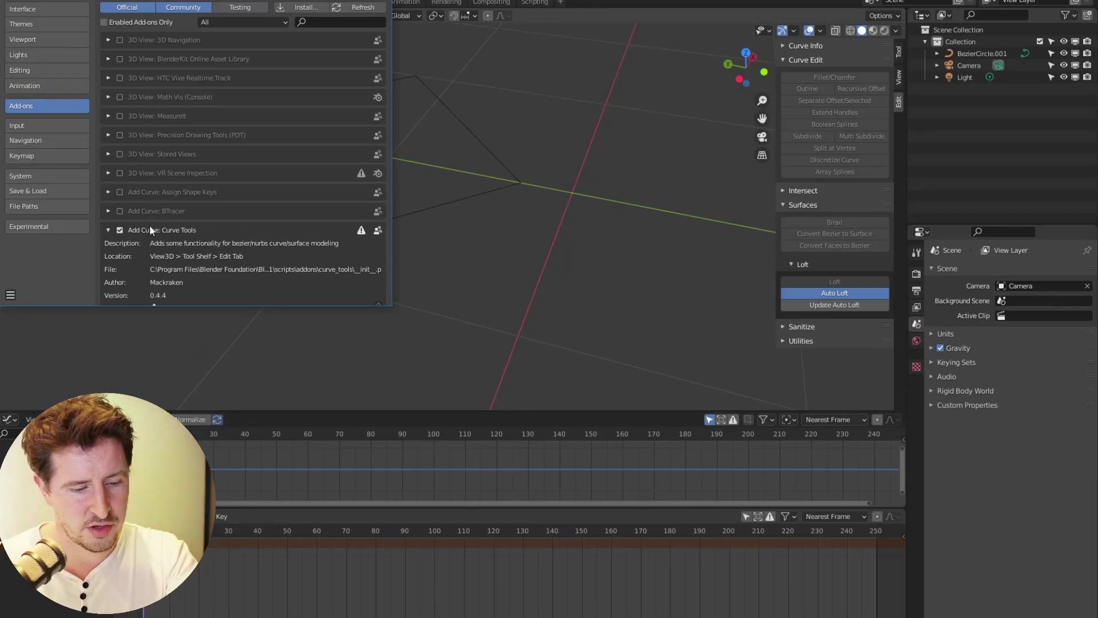
Close the preferences, enter Edit Mode on BezierCircle.001 and select its two adjacent corner control points
left_click(378, 0)
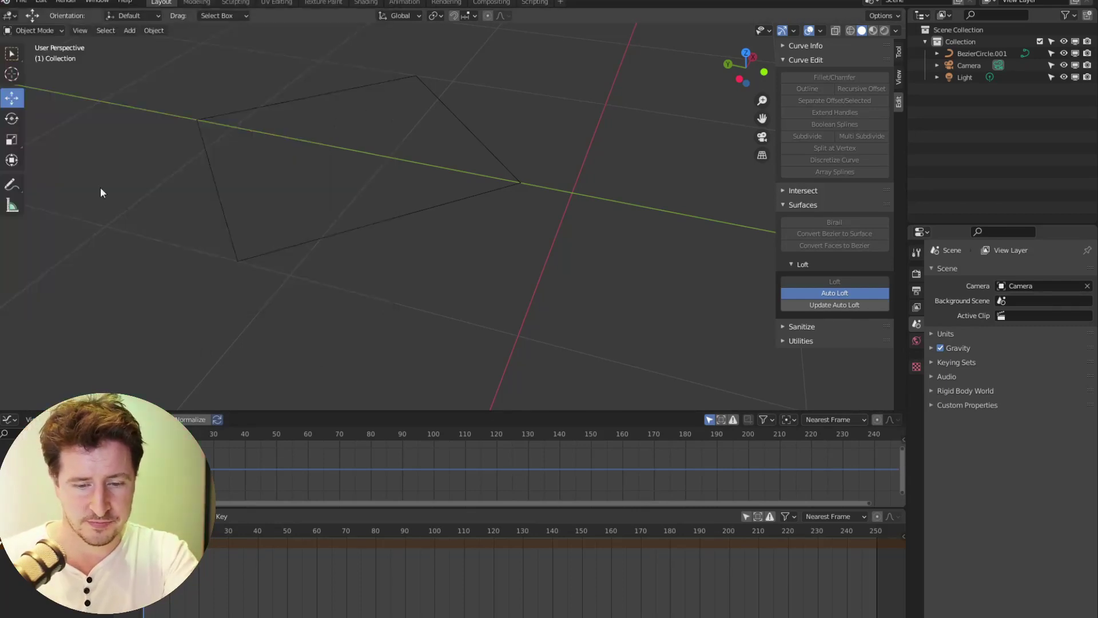
left_click(522, 188)
key("ctrl+Tab")
left_click(253, 180)
left_click(520, 183)
left_click(417, 77, "shift")
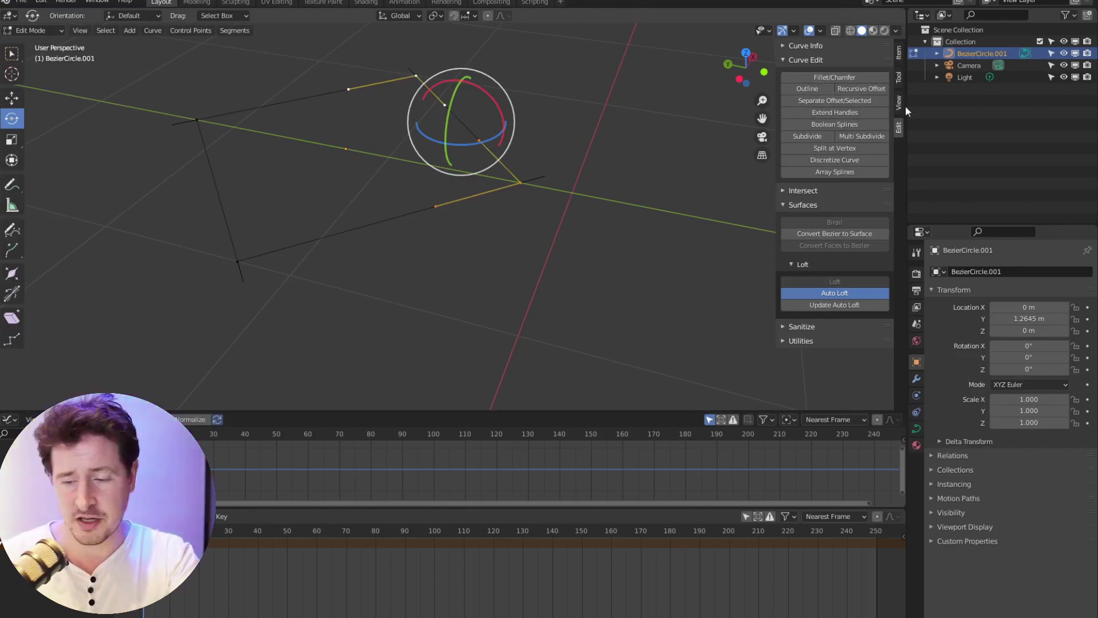
Round the two selected corner points with Fillet/Chamfer at a 0.42 m radius, and return to Object Mode
left_click(835, 78)
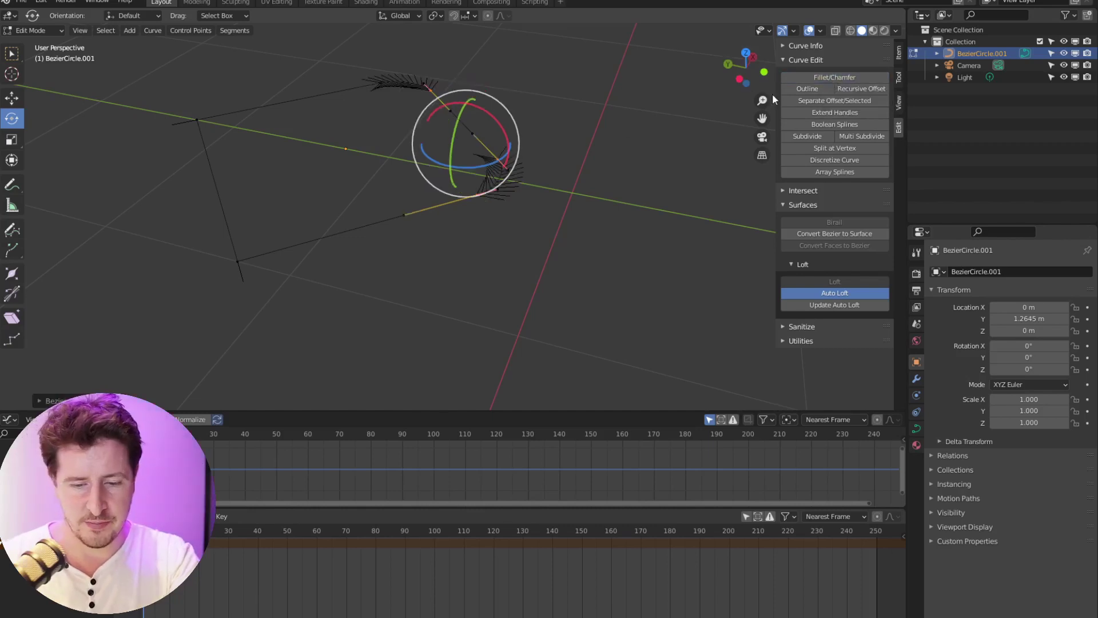
left_click(40, 401)
left_click_drag(114, 372, 139, 371)
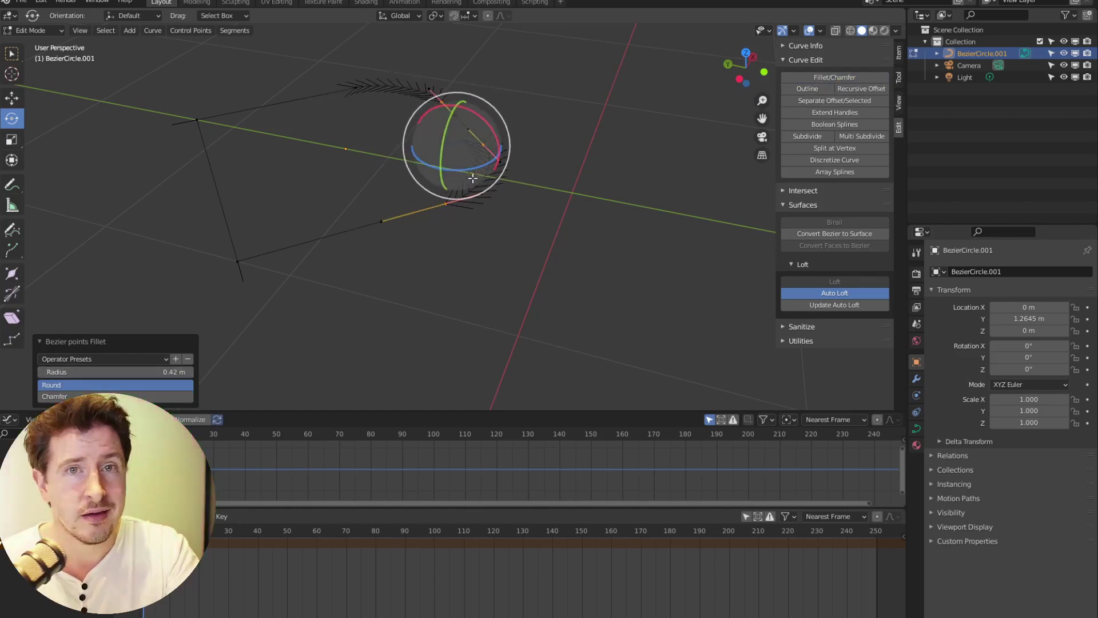
key("ctrl+Tab")
left_click(366, 155)
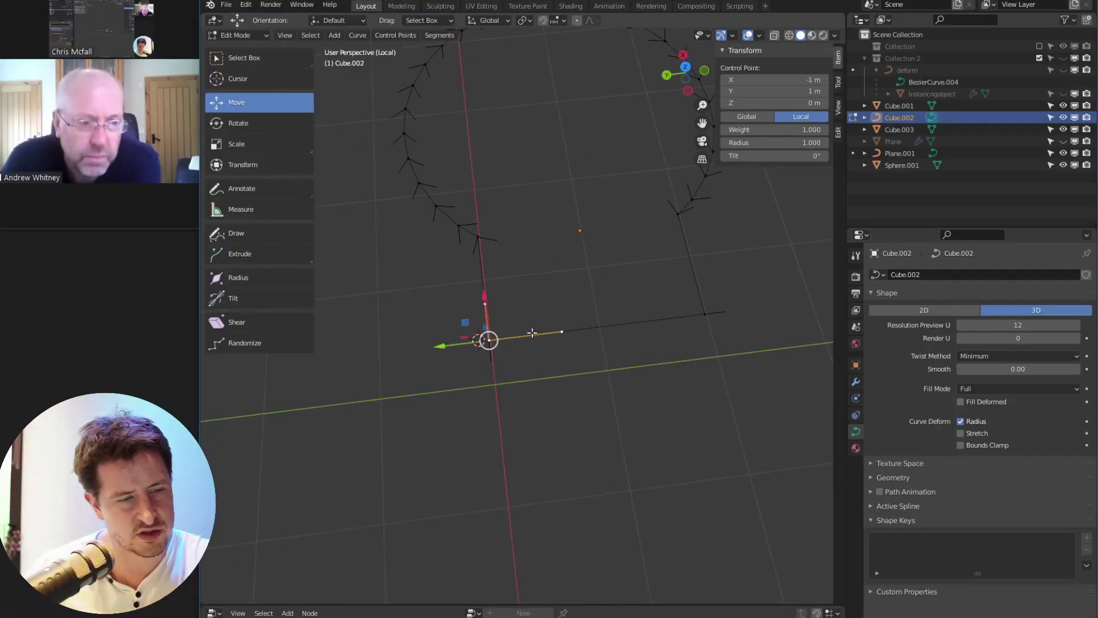
Select the three neighbouring control points around the square end of Cube.002 and subdivide the segments between them
left_click(474, 235)
left_click(705, 314, "shift")
left_click(489, 341, "shift")
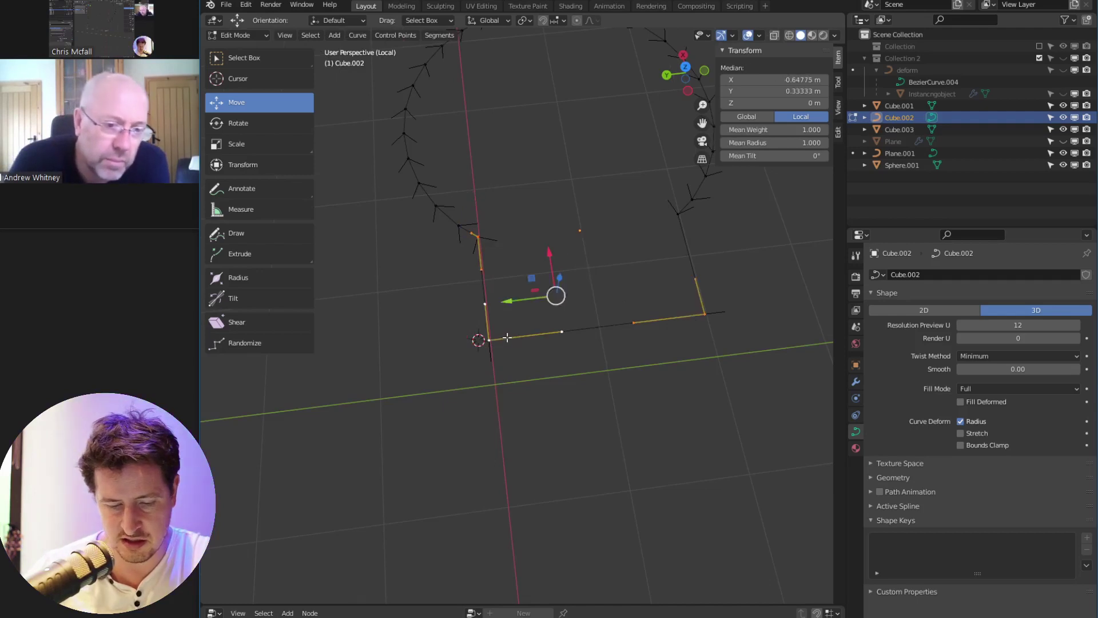
key("F3")
left_click(601, 354)
Move the new control points on both sides of the square corner close to that corner
left_click(482, 273)
left_click(484, 289)
middle_click_drag(492, 309, 557, 337)
left_click_drag(500, 294, 549, 319)
left_click(607, 253)
middle_click_drag(549, 319, 540, 378)
scroll(540, 378, "down", 3)
Select the corner control point between the two moved points and set its handle type to Automatic
left_click(577, 396)
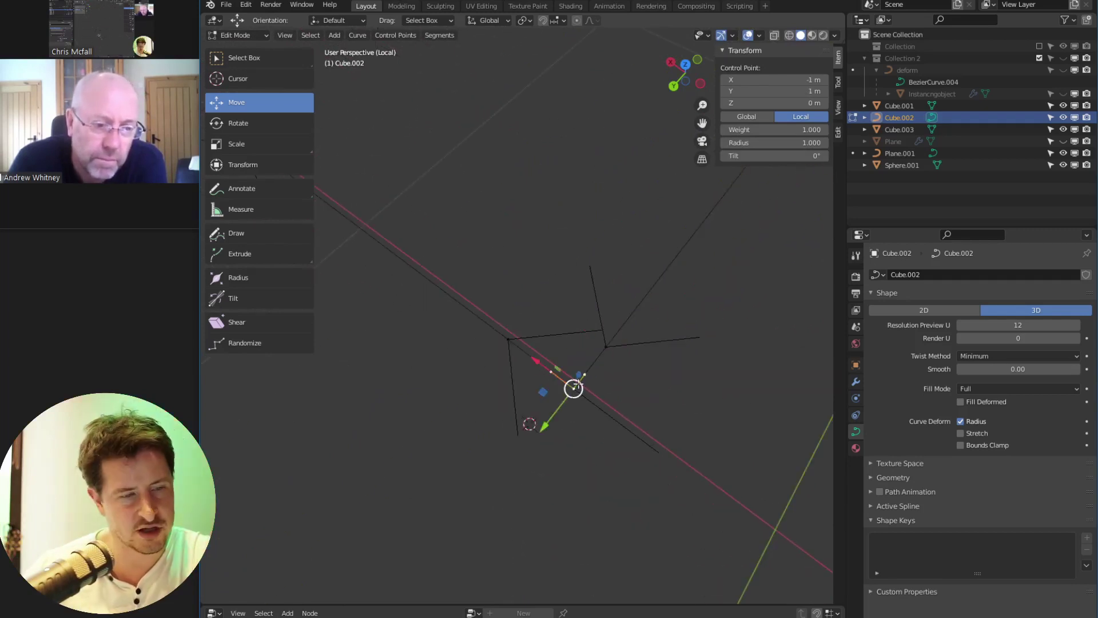
key("v")
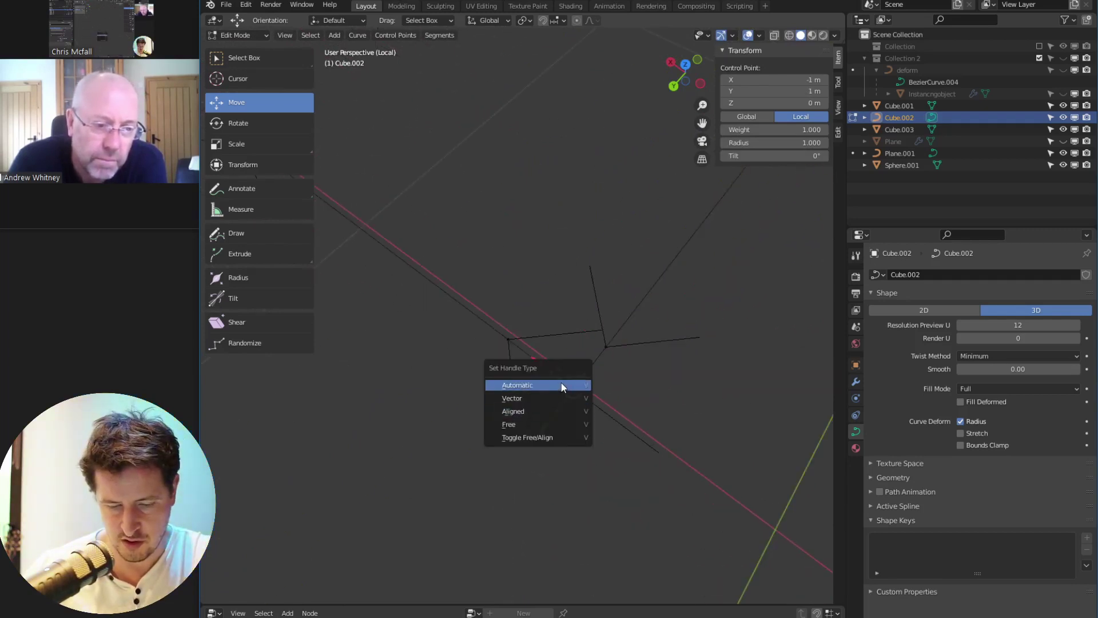
left_click(561, 385)
middle_click_drag(561, 383, 580, 368)
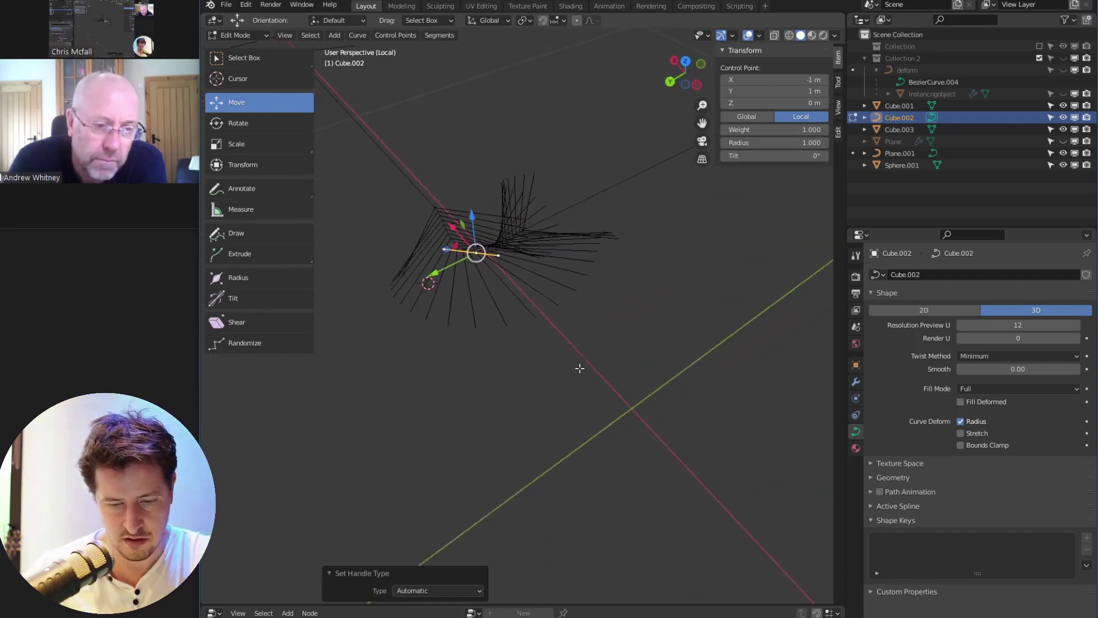
Adjust the positions of the corner's control point handles to refine the rounding, and return to Object Mode
middle_click_drag(491, 262, 505, 329)
left_click_drag(531, 464, 521, 438)
left_click_drag(521, 488, 535, 486)
left_click_drag(527, 436, 572, 440)
left_click(575, 447)
scroll(572, 426, "down", 3)
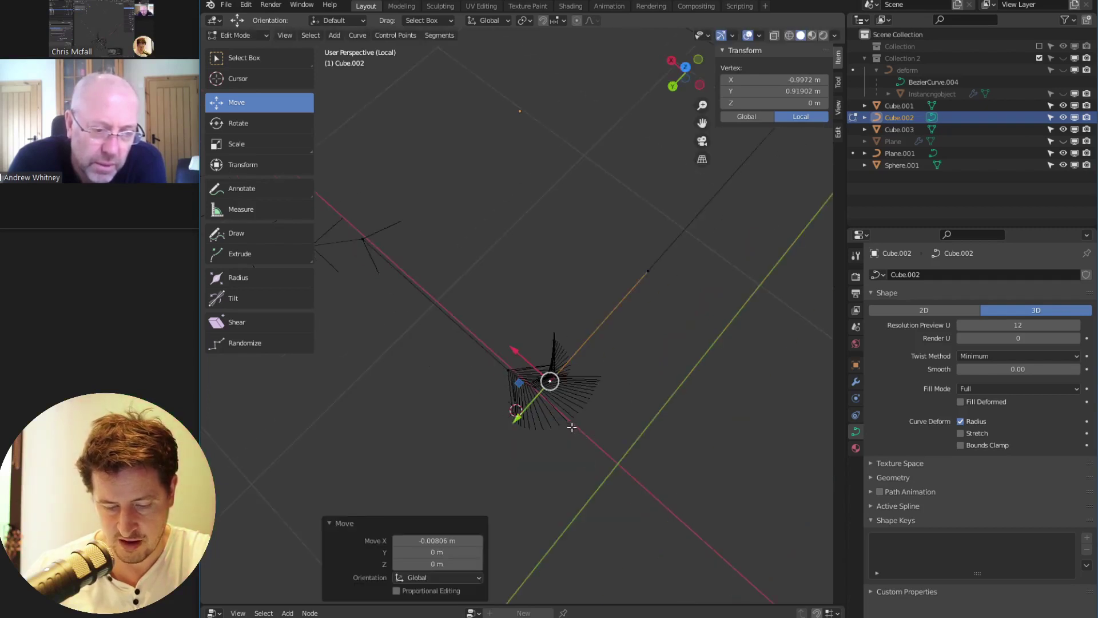
key("Tab")
scroll(572, 427, "up", 3)
middle_click_drag(585, 393, 553, 365)
key("Tab")
left_click(692, 321)
left_click(669, 315)
middle_click_drag(695, 327, 593, 352)
key("Tab")
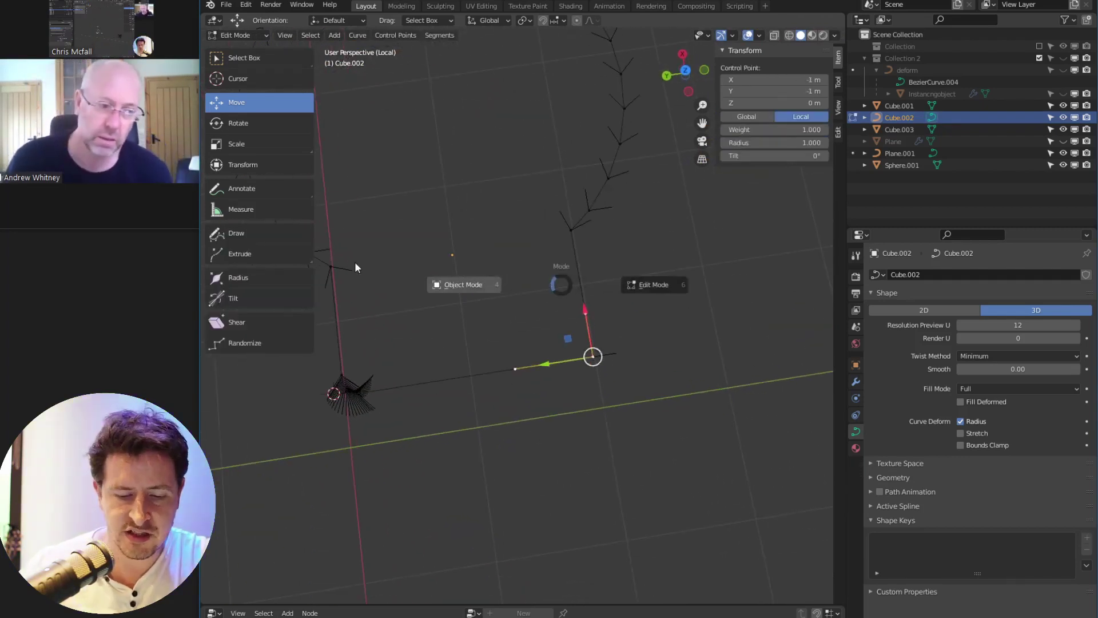
left_click(355, 264)
middle_click_drag(454, 267, 582, 304, "shift")
scroll(578, 302, "down", 3)
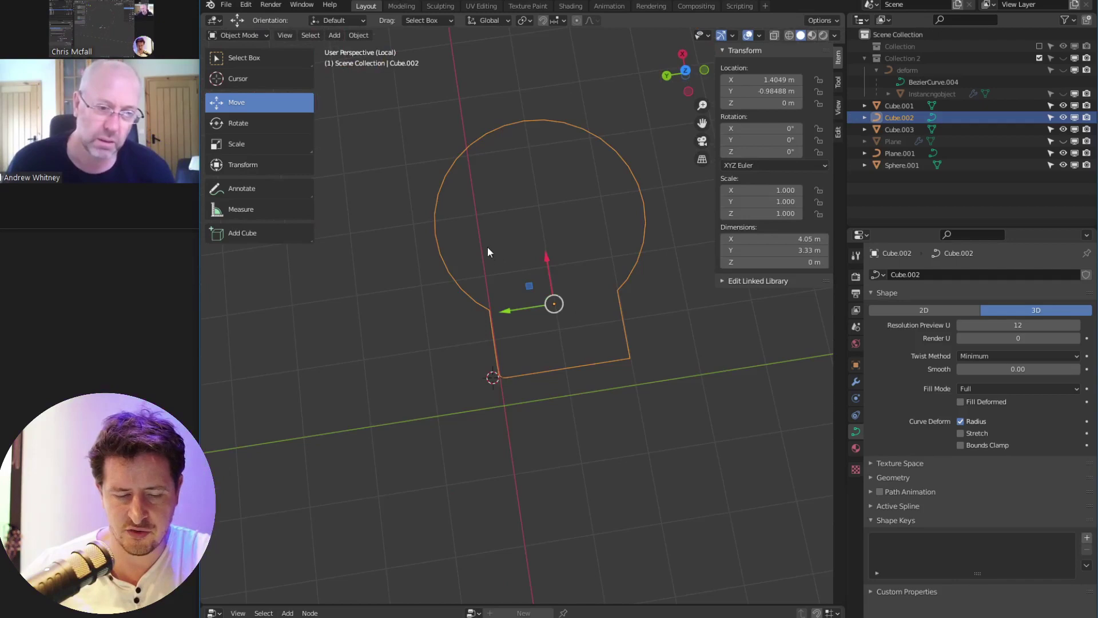
Convert the Cube.002 curve to a mesh
left_click(341, 34)
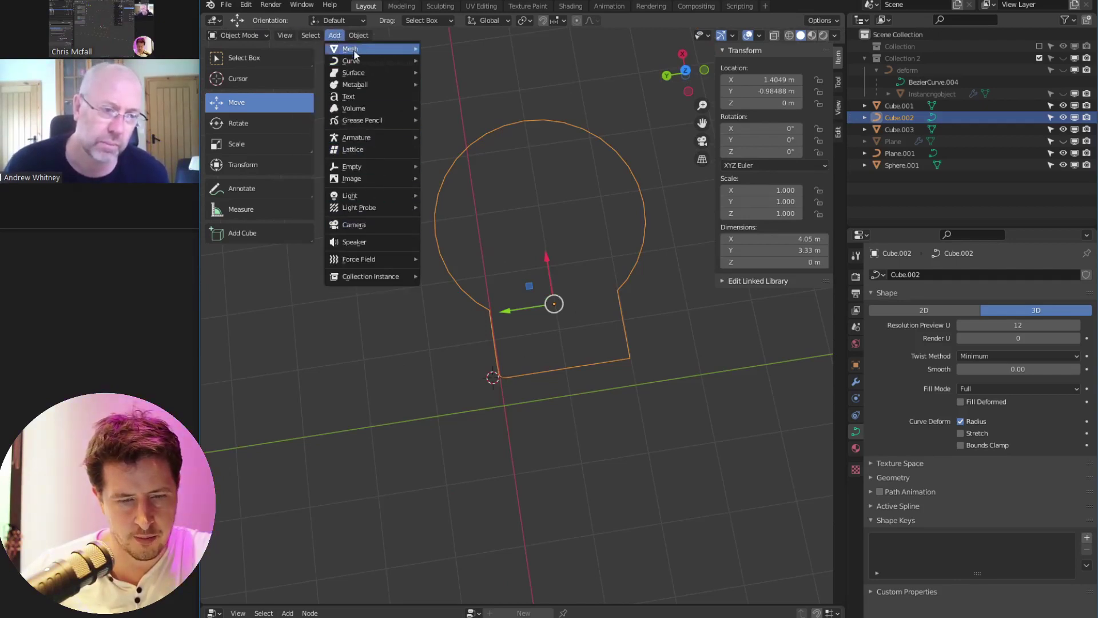
mouse_move(360, 36)
mouse_move(389, 350)
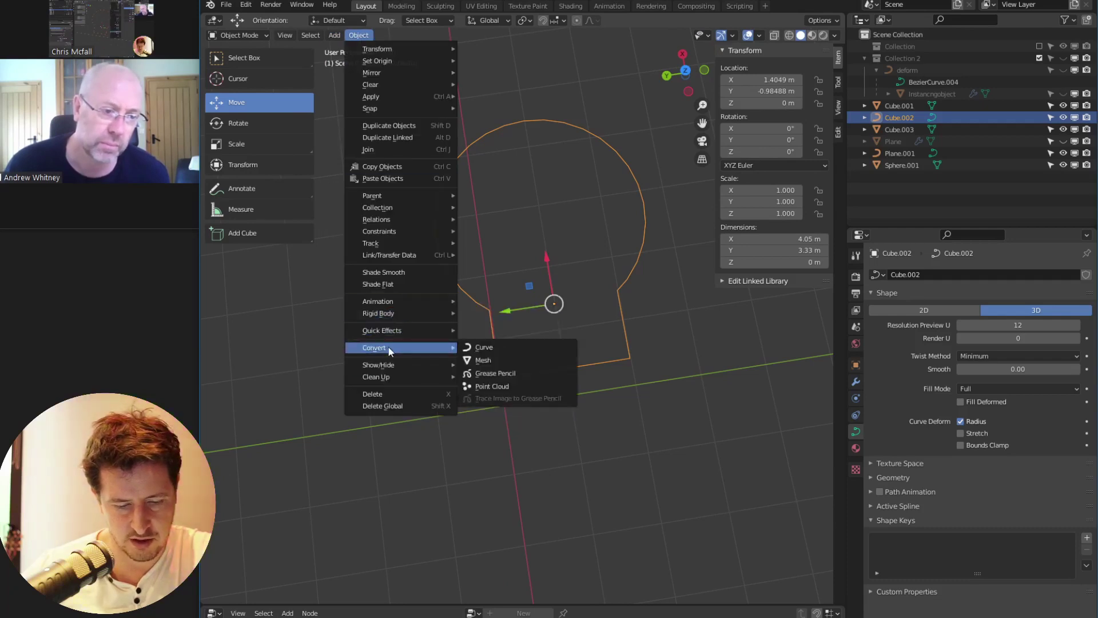
left_click(500, 361)
Bevel the remaining square corner vertex of the mesh 0.202 m wide with 9 segments, and return to Object Mode
key("ctrl+Tab")
left_click(568, 369)
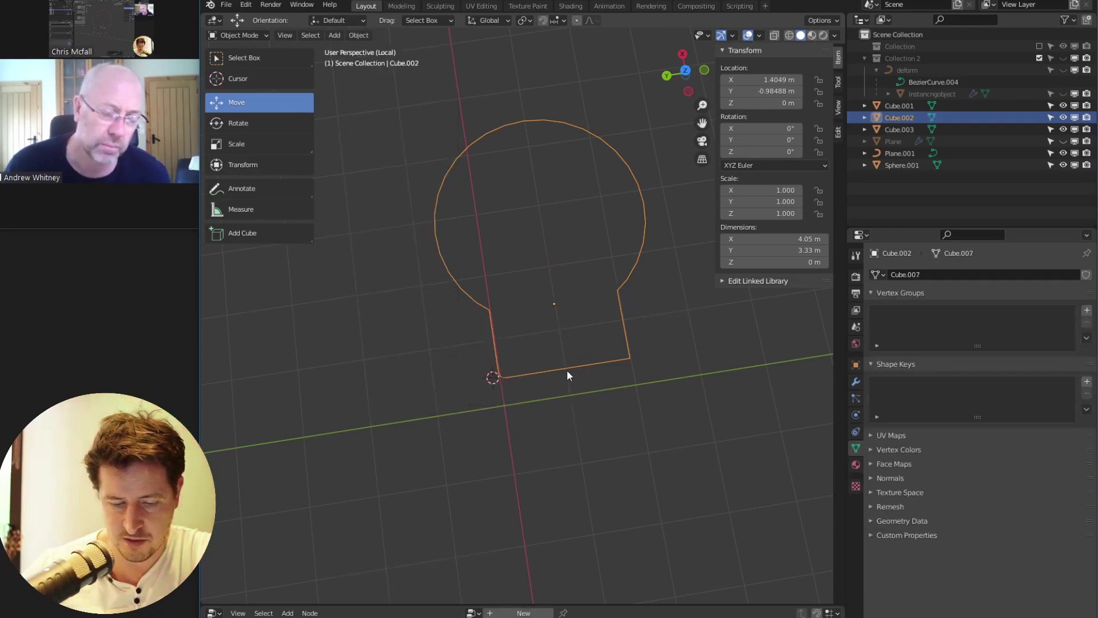
key("Tab")
left_click(630, 358)
middle_click_drag(632, 362, 625, 363)
key("ctrl+shift+b")
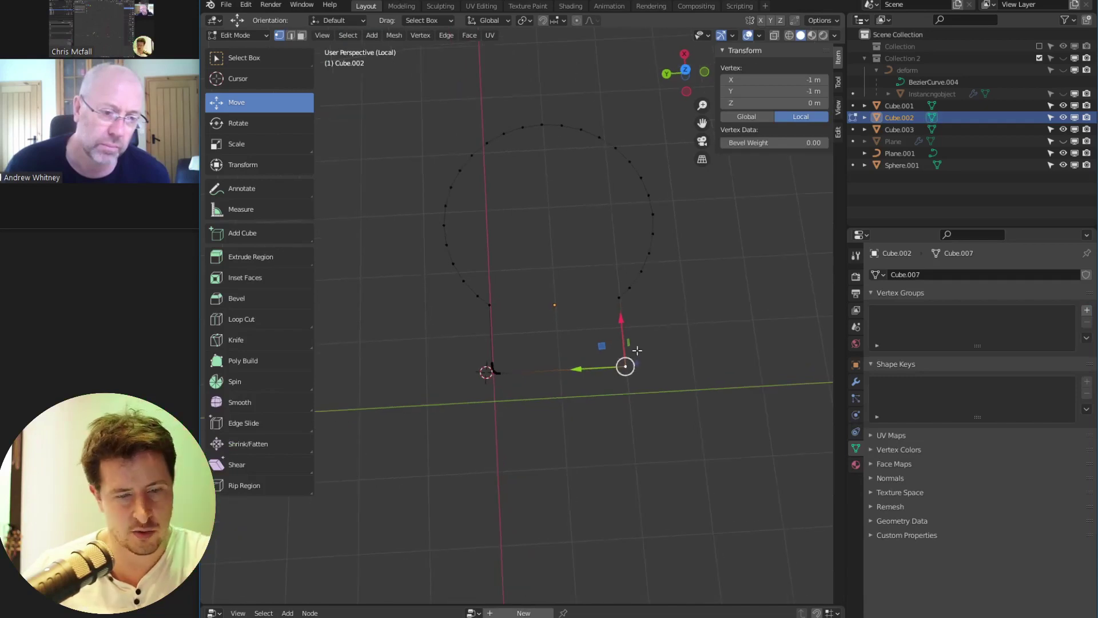
left_click(658, 350)
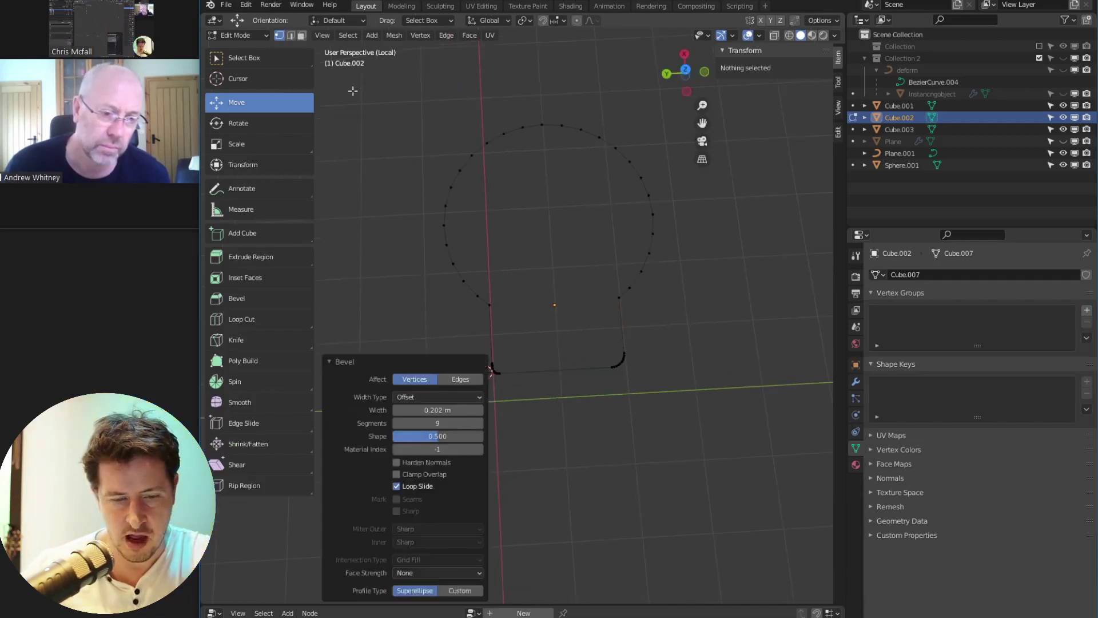
key("Tab")
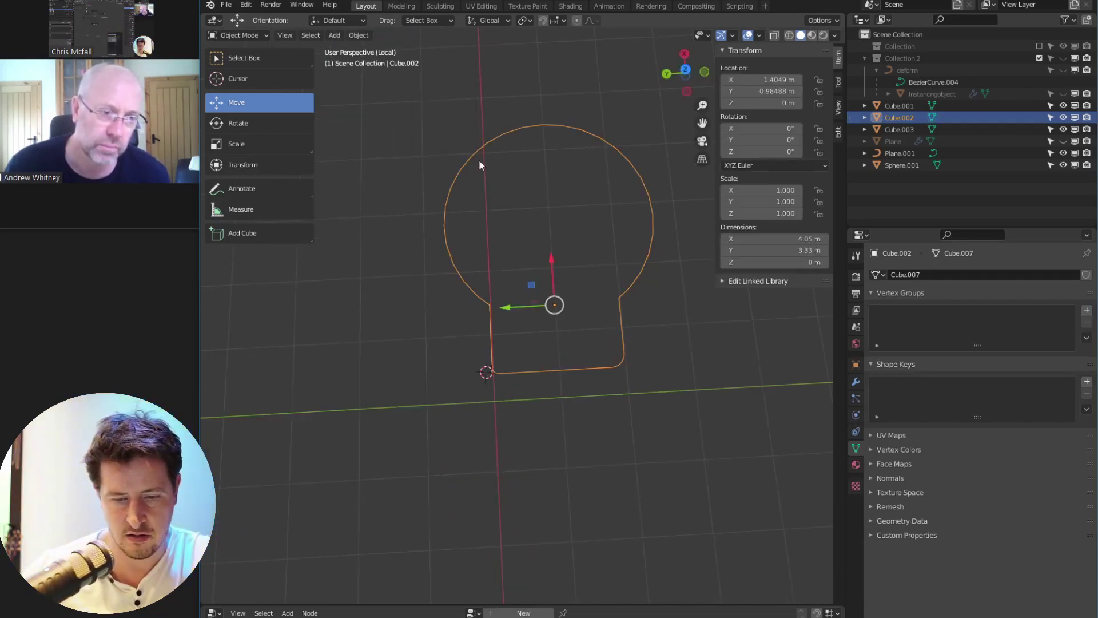
Convert the Cube.002 mesh back to a curve and enter Edit Mode on it
left_click(360, 33)
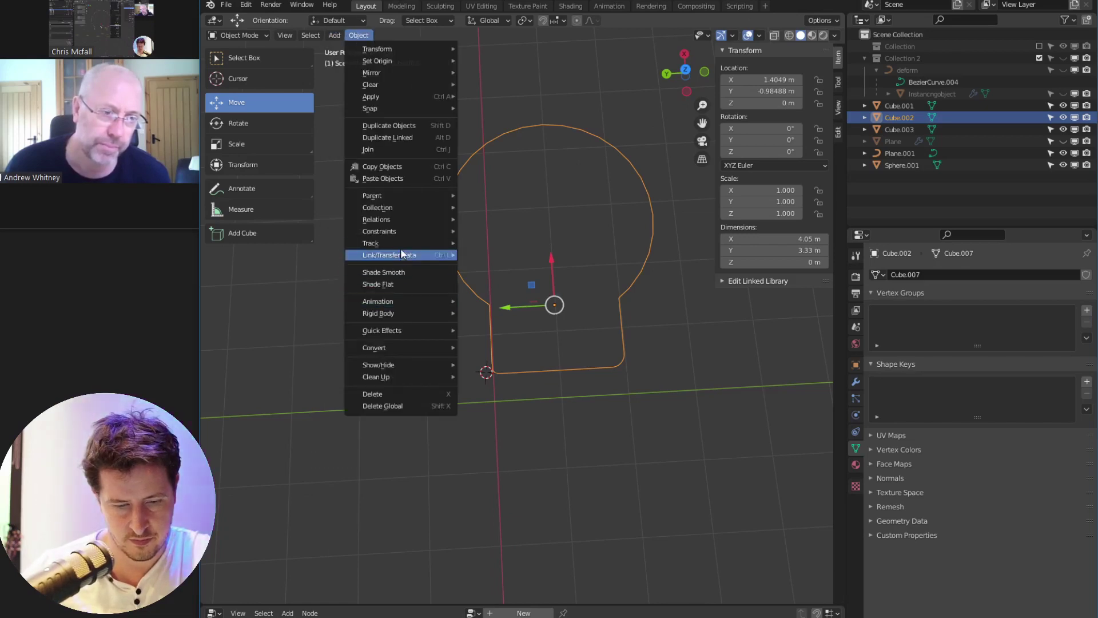
mouse_move(396, 349)
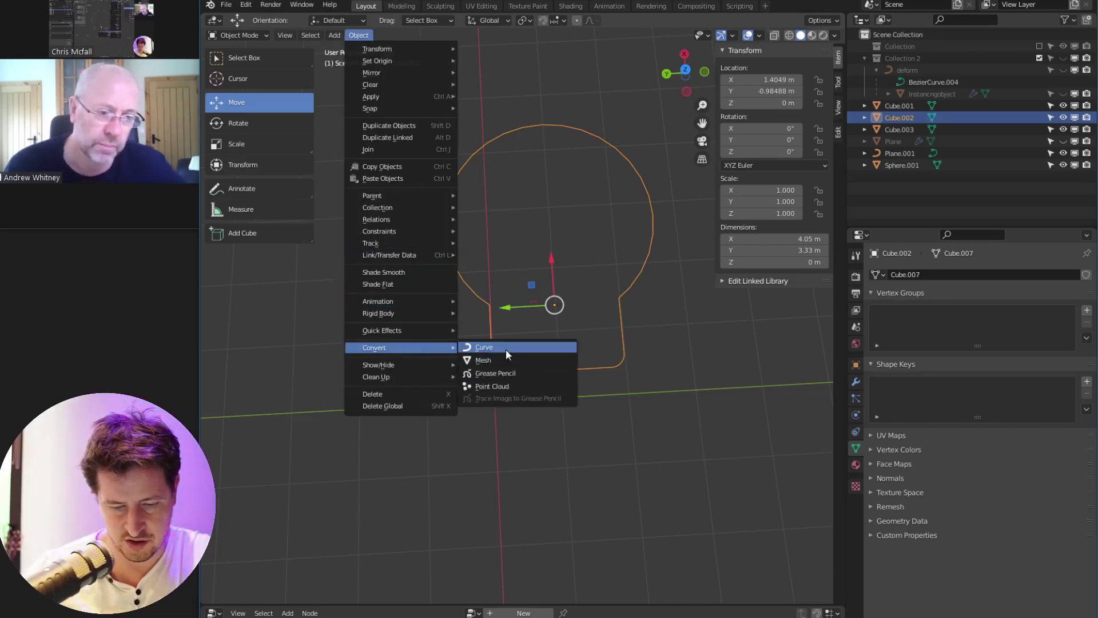
left_click(509, 348)
key("Tab")
scroll(654, 331, "up", 4)
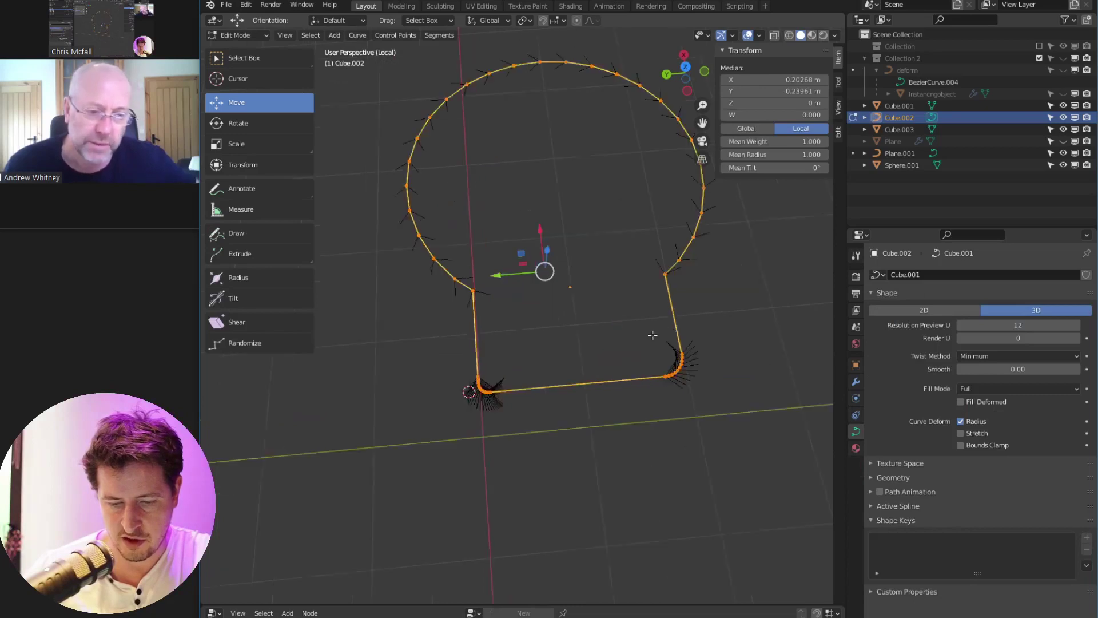
Set the spline type of the whole Cube.002 curve to Bezier, and return to Object Mode
left_click(359, 35)
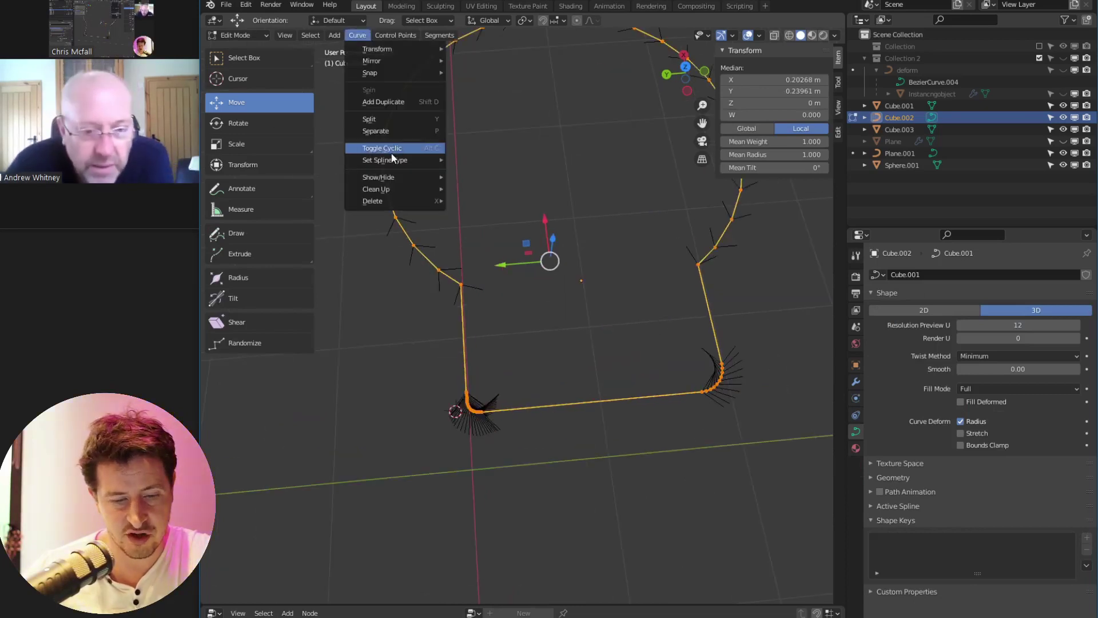
mouse_move(400, 160)
left_click(516, 172)
scroll(652, 331, "down", 3)
key("Tab")
middle_click_drag(647, 342, 538, 272)
scroll(537, 271, "down", 2)
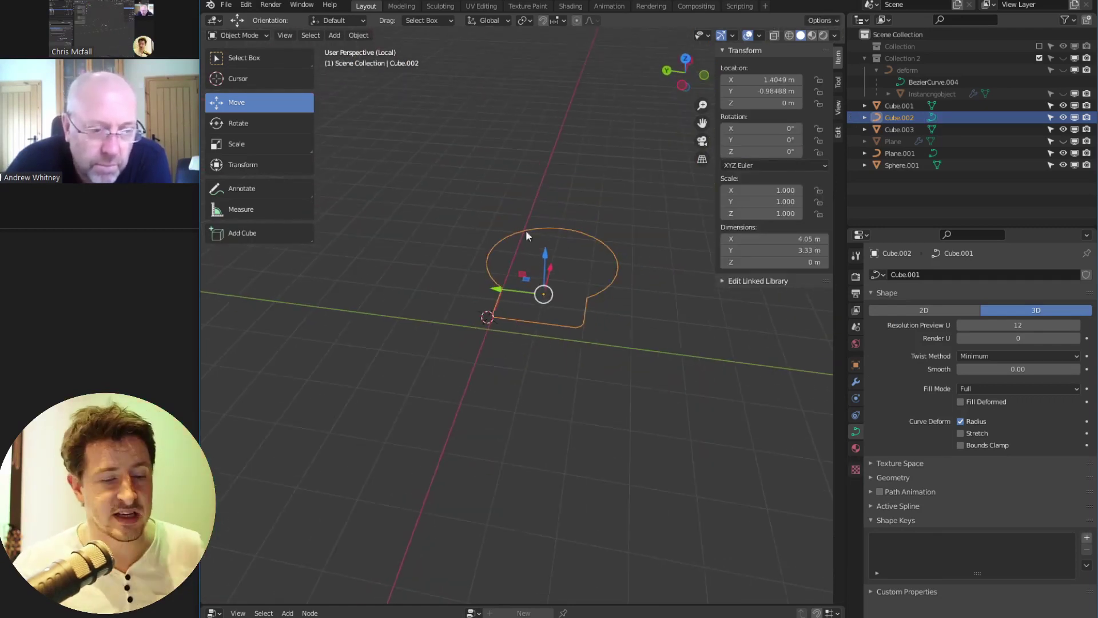
left_click(335, 36)
mouse_move(359, 35)
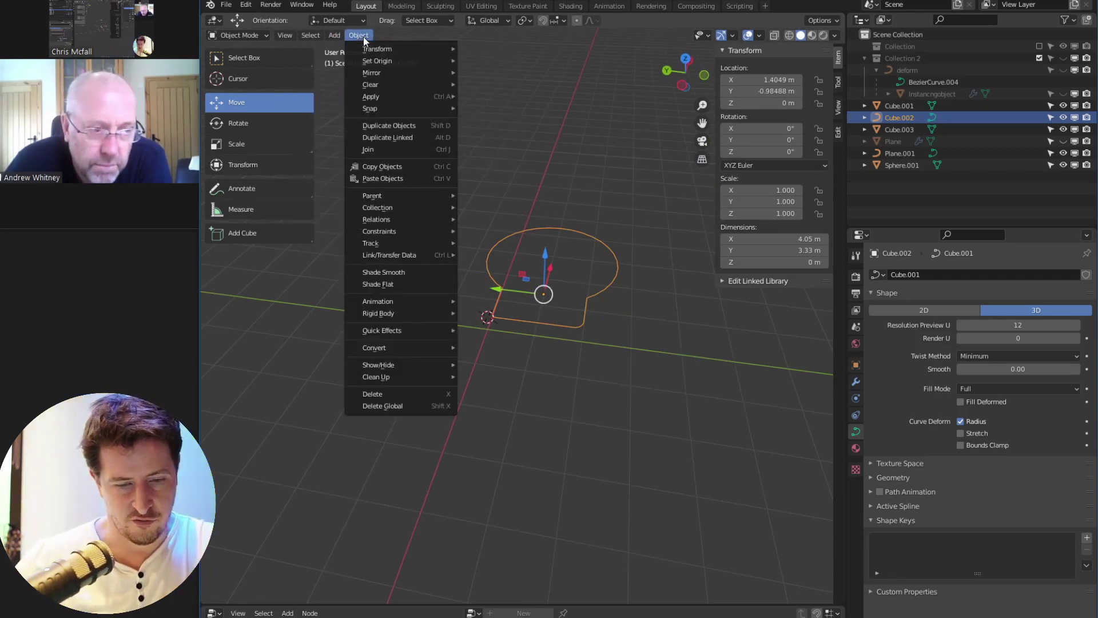
mouse_move(399, 347)
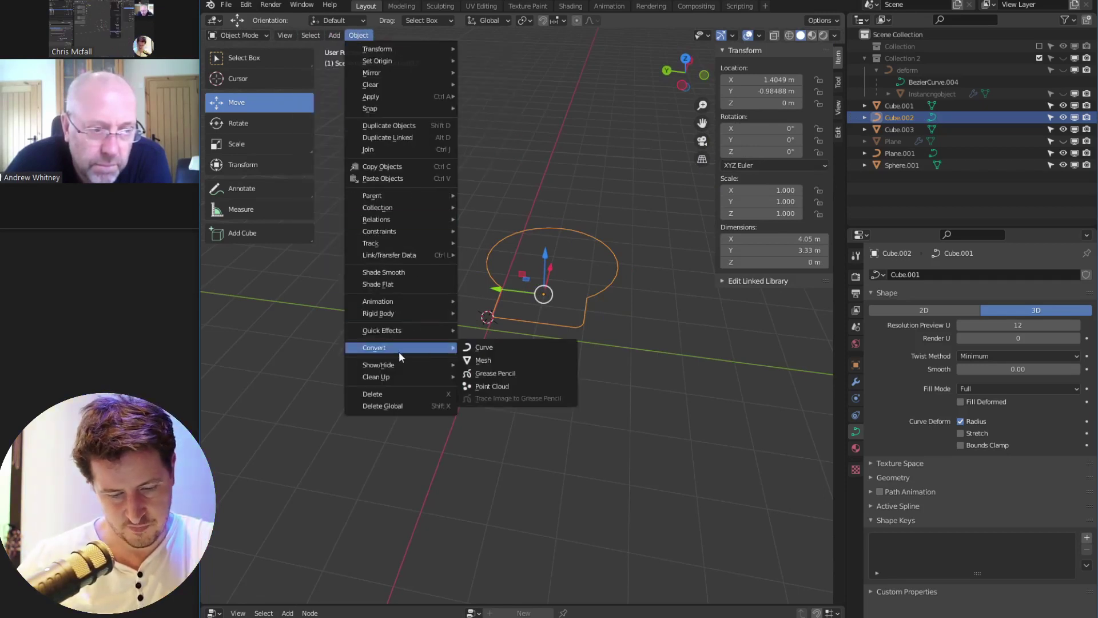
right_click(498, 375)
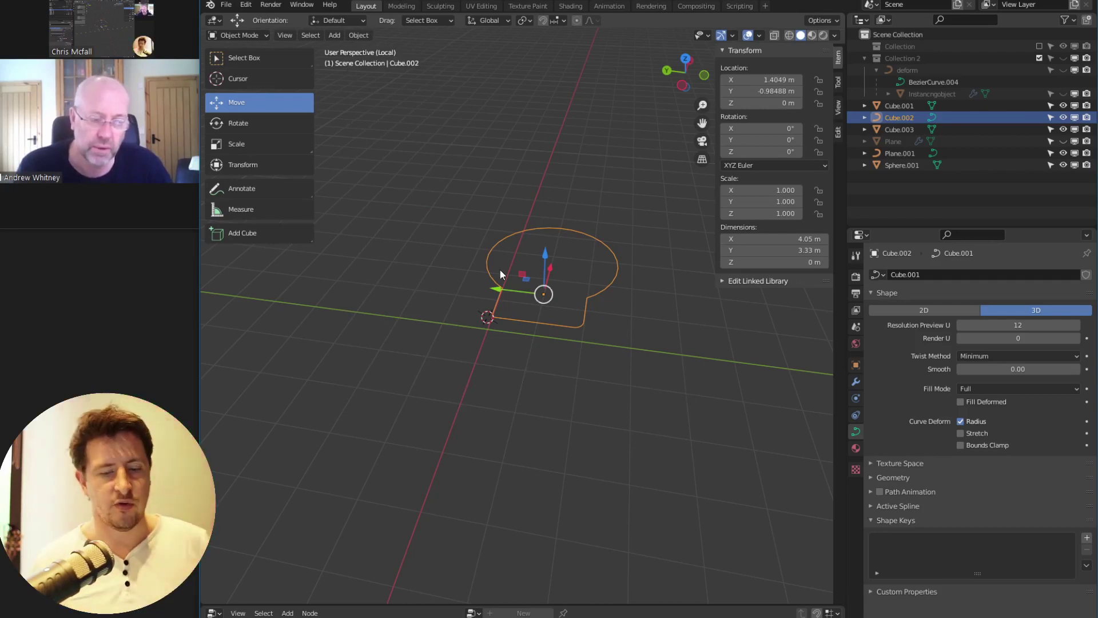
scroll(549, 201, "down", 1)
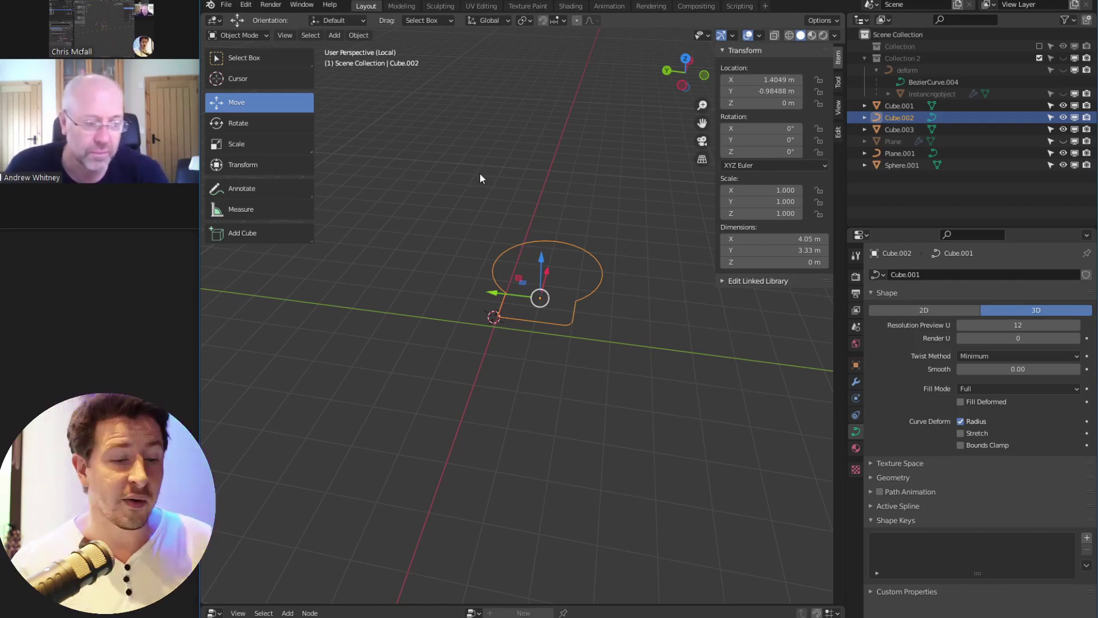
Move the Cube.002 curve about 0.988 m along the global Y axis to centre it on the X axis
mouse_move(550, 300)
middle_mouse_down()
mouse_move(662, 373)
mouse_move(612, 363)
mouse_move(628, 319)
mouse_move(472, 359)
mouse_move(562, 336)
mouse_move(505, 322)
mouse_move(554, 354)
mouse_move(584, 337)
mouse_move(555, 281)
middle_mouse_up()
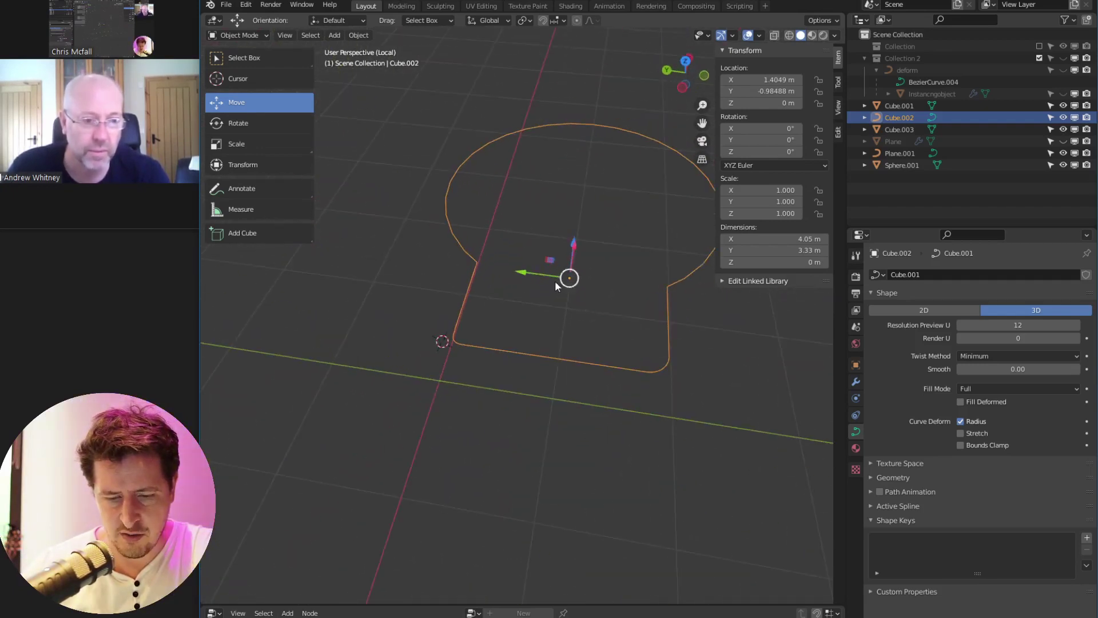
key("g")
key("y")
left_click(450, 270)
middle_click_drag(450, 271, 598, 301)
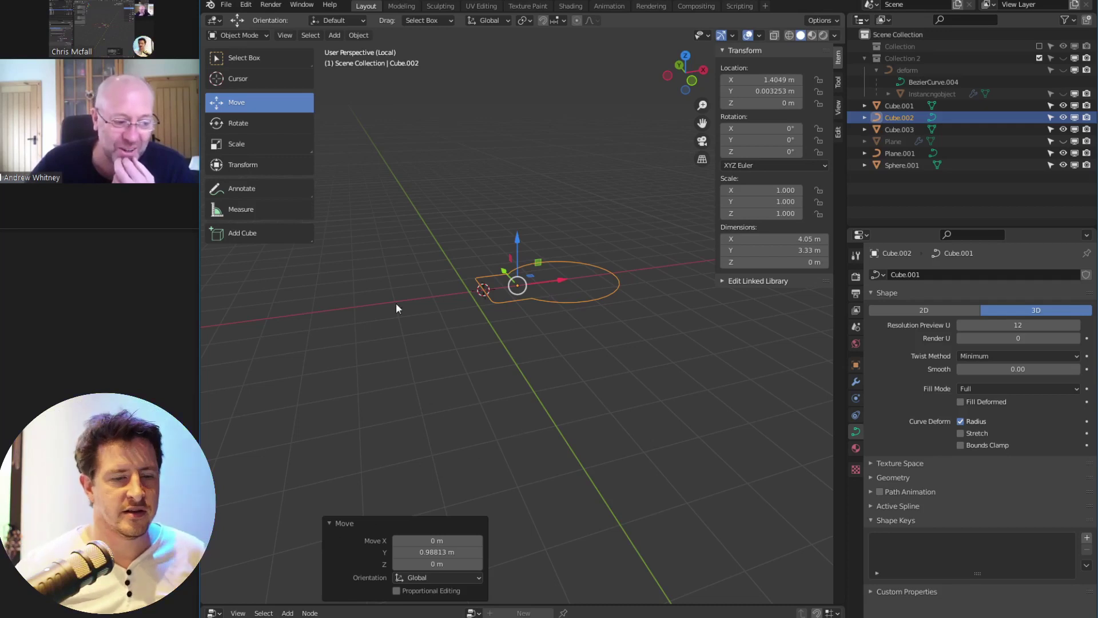
Switch to the Zoom Meeting window, enlarge it and place it over the 3D viewport
left_click(135, 201)
left_click(354, 234)
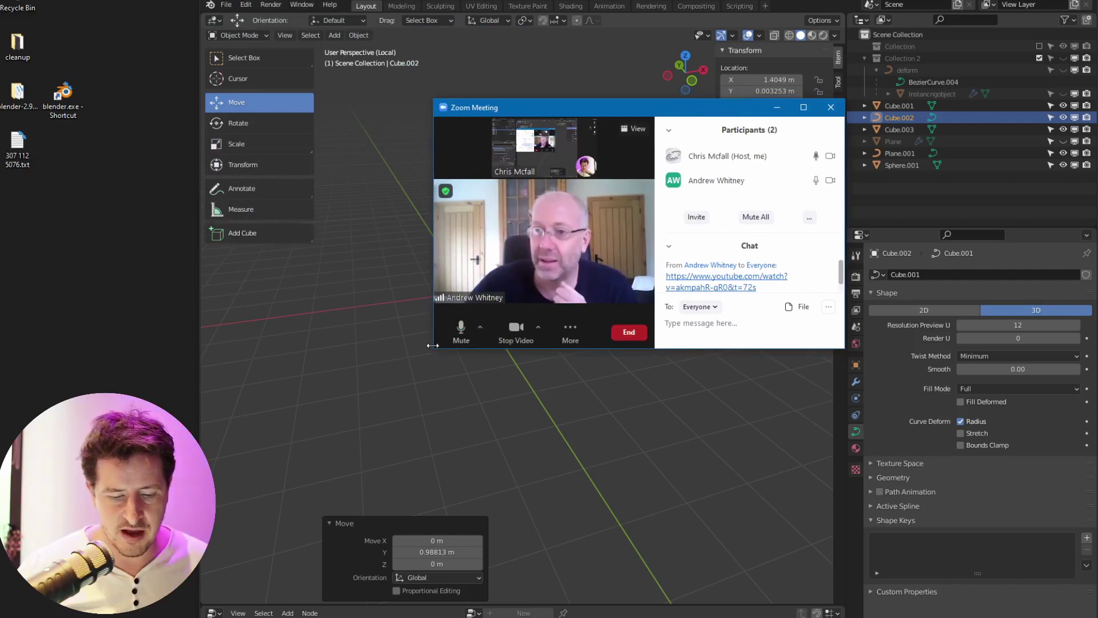
left_click_drag(433, 342, 35, 605)
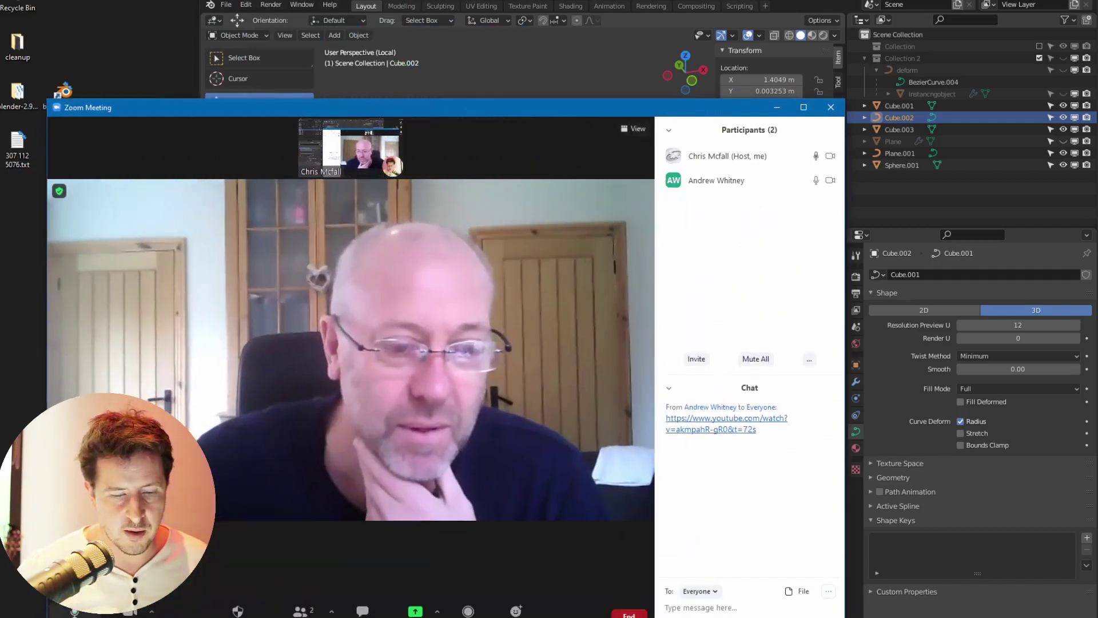
left_click_drag(371, 115, 600, 60)
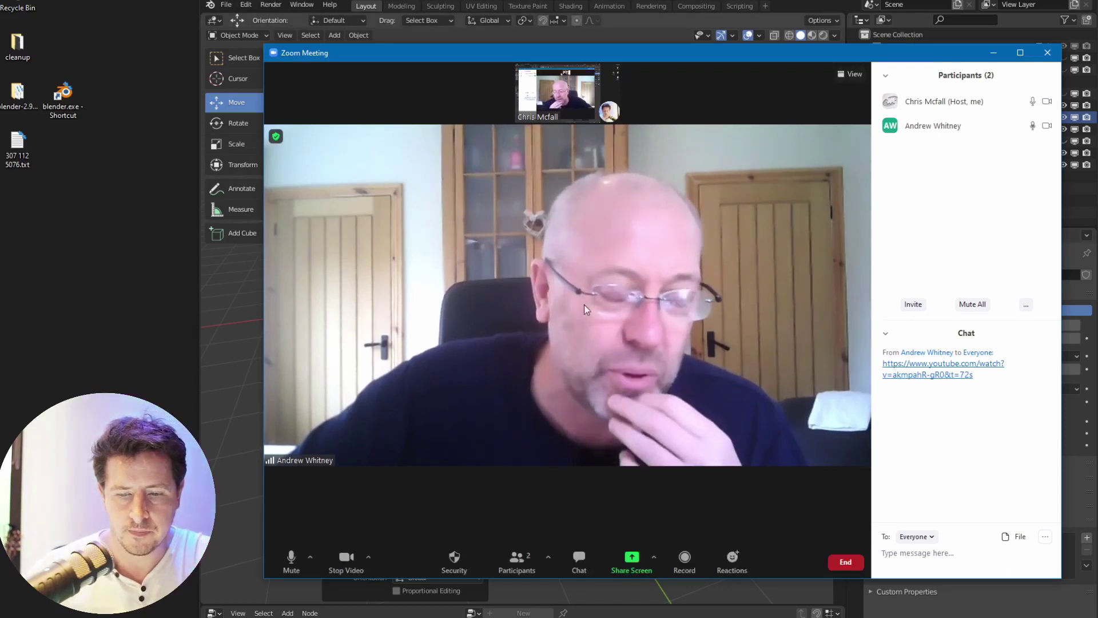
Shrink the Zoom Meeting window, move it clear of the 3D viewport, and switch back to Blender
left_click_drag(656, 55, 272, 0)
left_click_drag(678, 500, 312, 329)
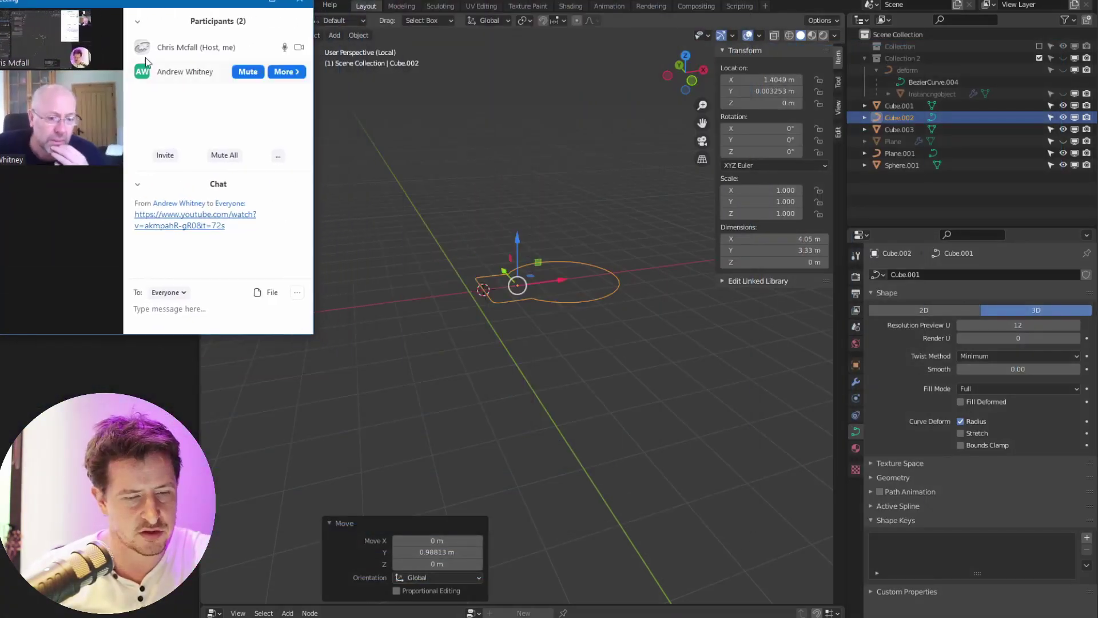
left_click_drag(117, 3, 172, 7)
left_click(513, 290)
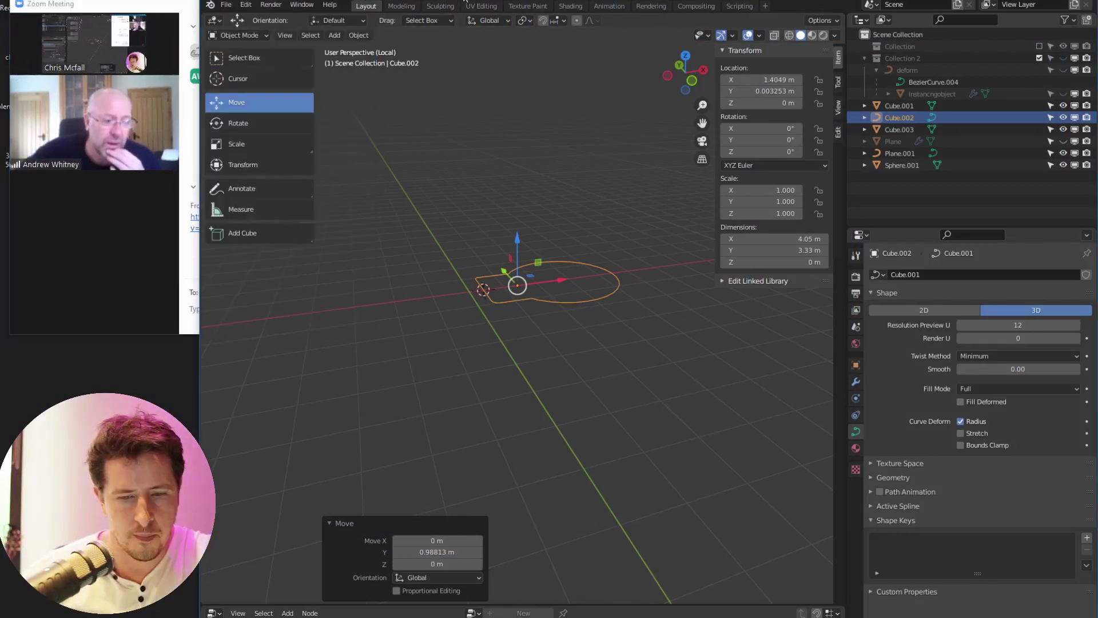
middle_click_drag(511, 297, 530, 315)
scroll(482, 296, "up", 3)
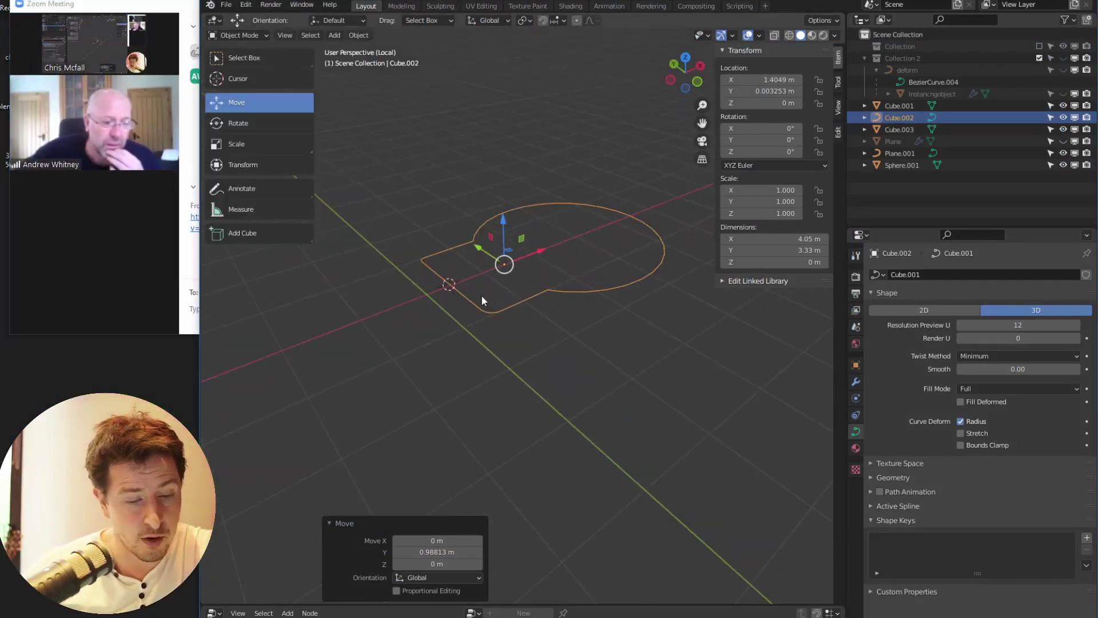
Enlarge the node editor below the 3D viewport to about half the window's height
left_click_drag(534, 605, 521, 322)
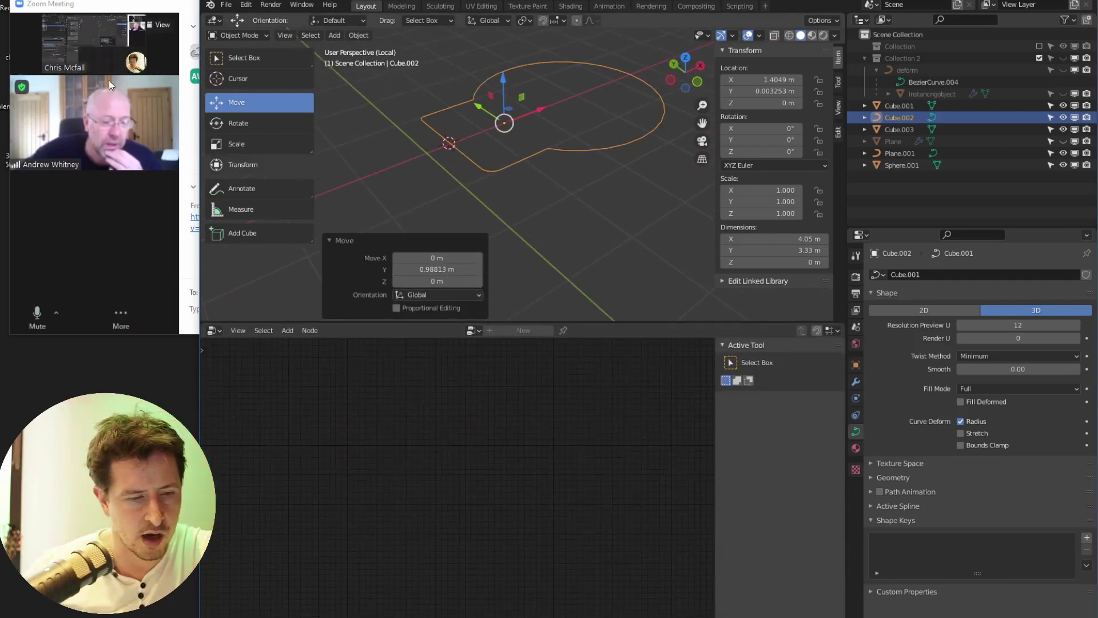
left_click(129, 194)
left_click(401, 7)
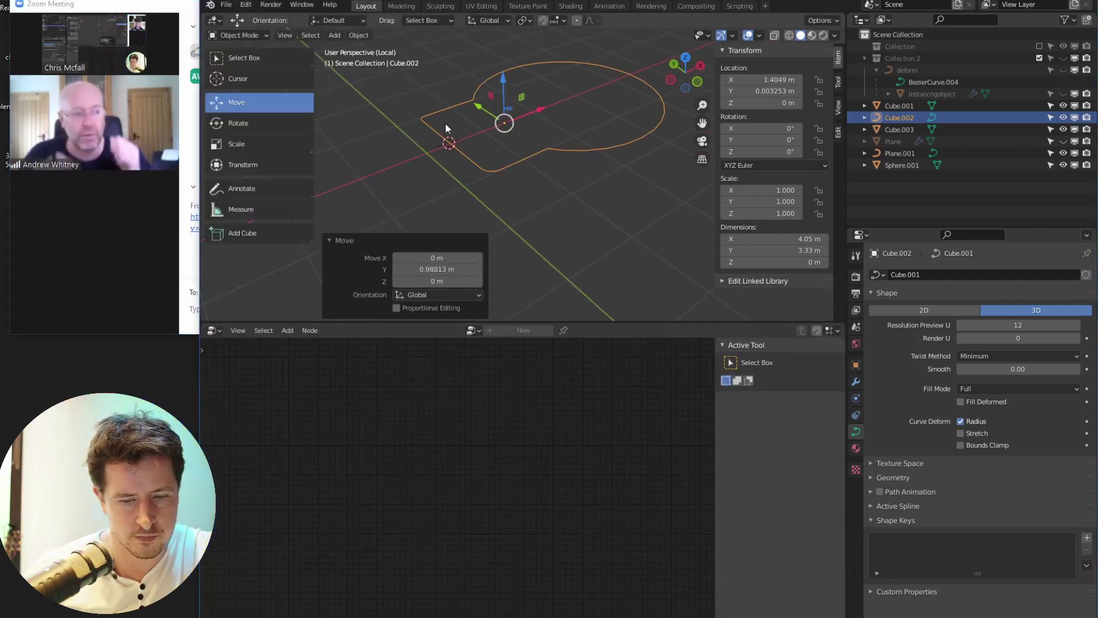
Add a cube mesh at the 3D cursor, resize it to 2.1 m, and delete it
key("shift+a")
mouse_move(498, 118)
left_click(546, 131)
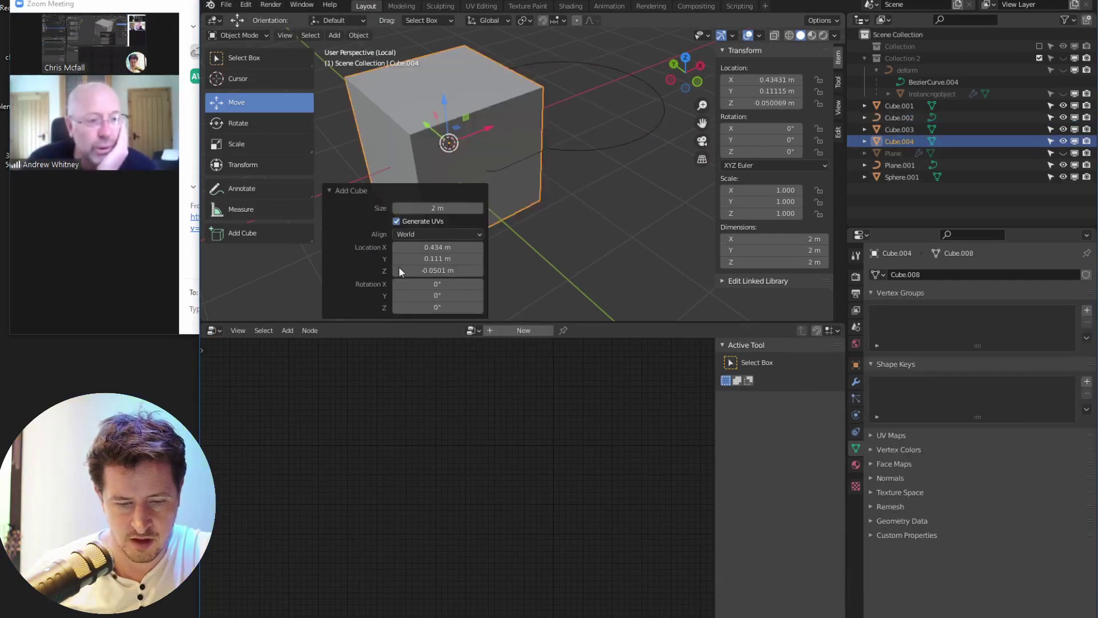
left_click_drag(437, 208, 418, 271)
key("Escape")
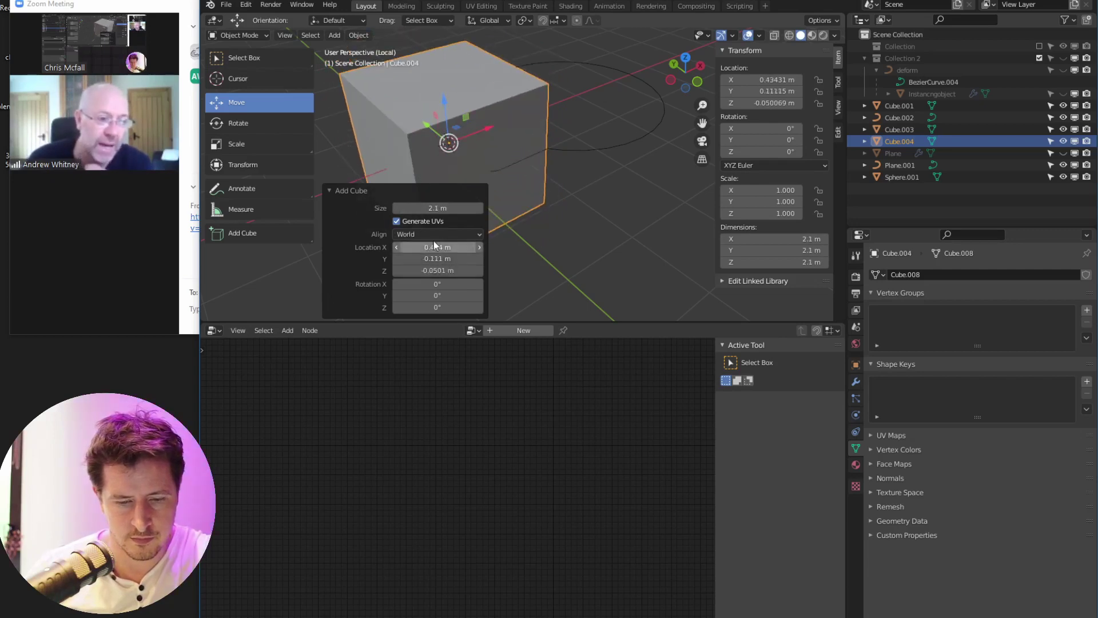
key("shift+a")
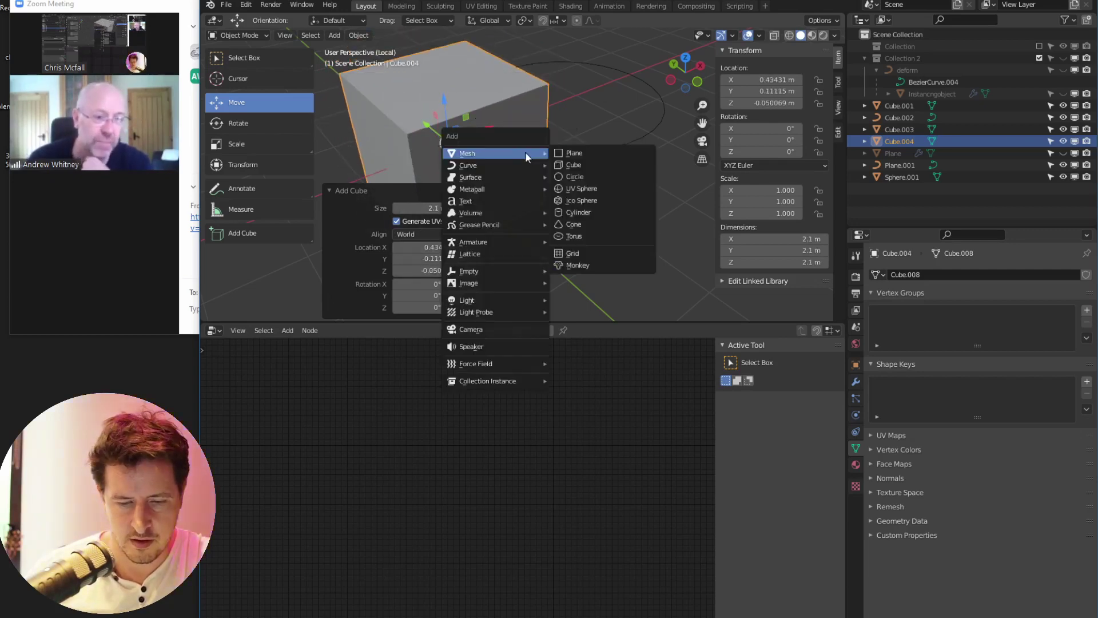
key("Escape")
key("Delete")
Add a UV sphere at the 3D cursor, and delete it
key("shift+a")
mouse_move(423, 111)
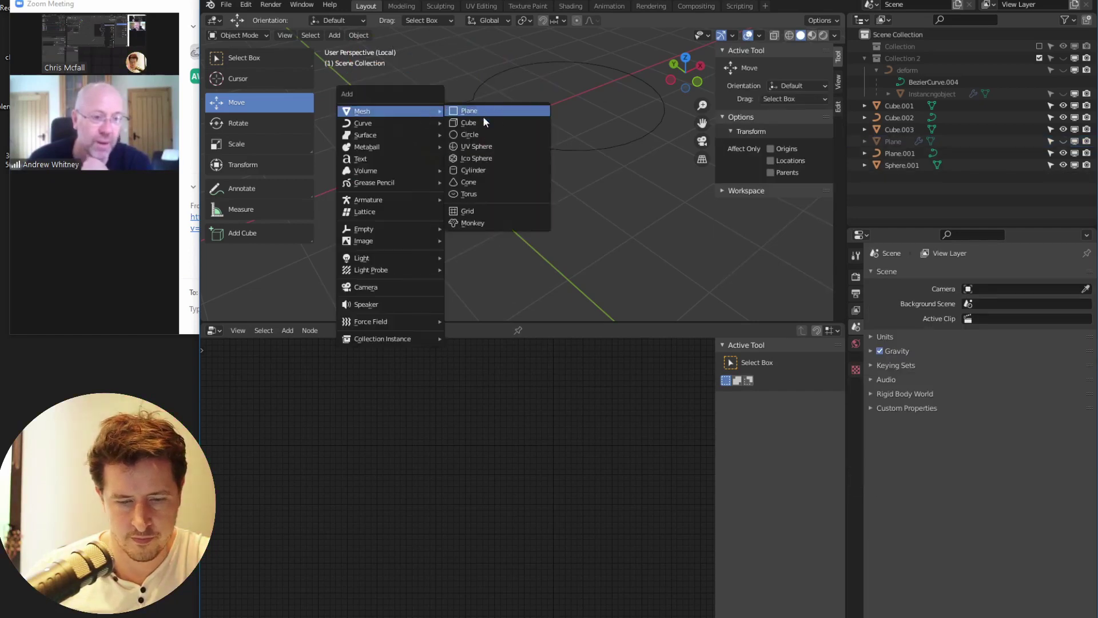
left_click(479, 147)
scroll(509, 159, "down", 1)
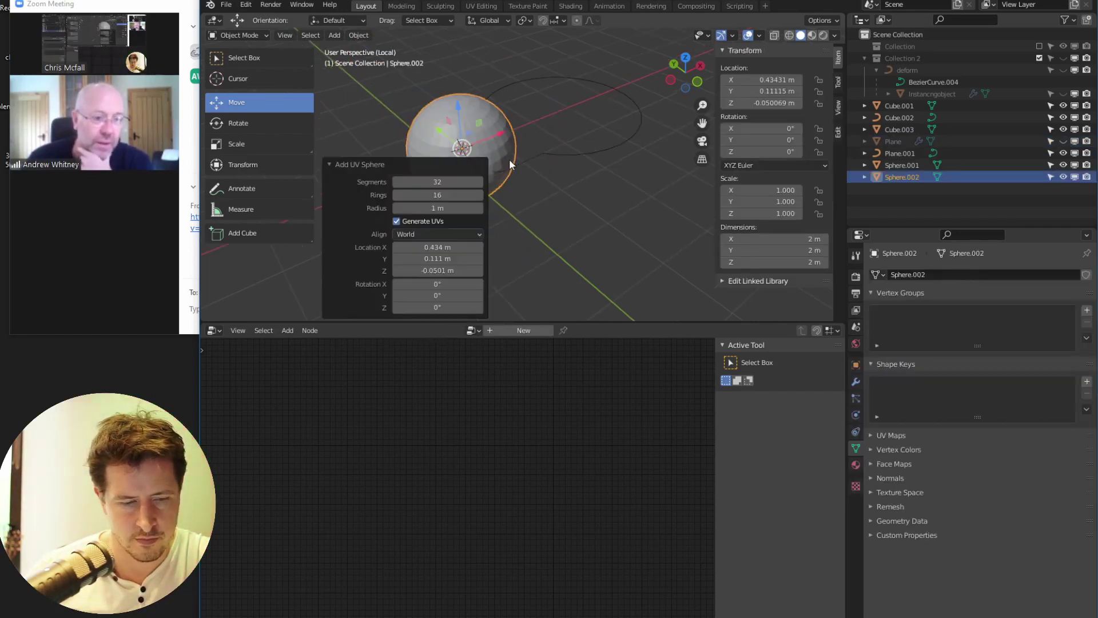
middle_click_drag(497, 162, 602, 191, "shift")
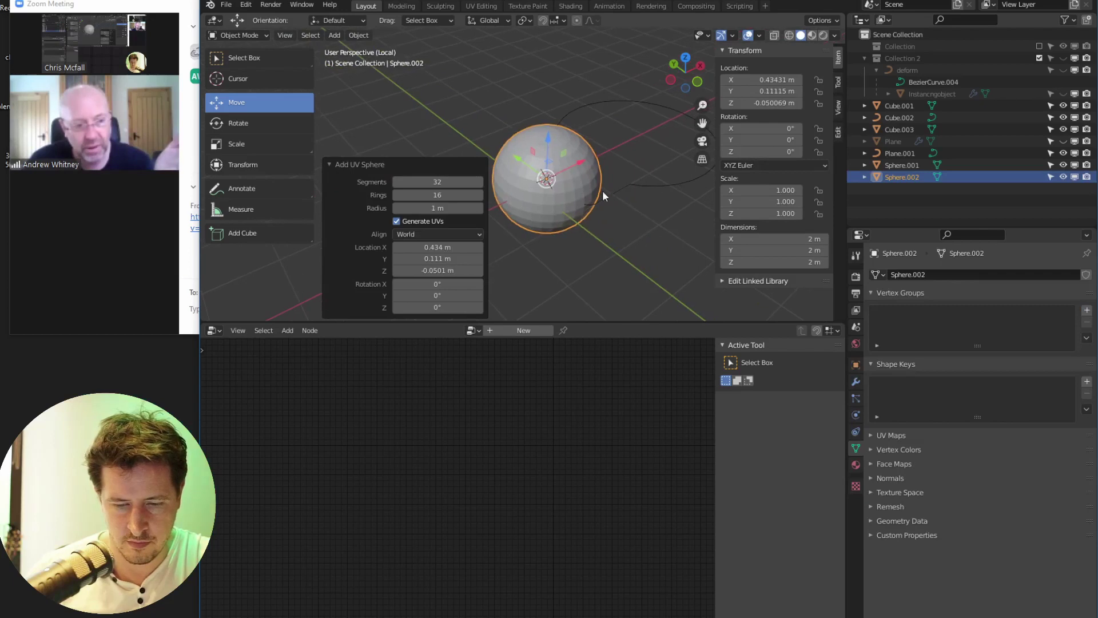
left_click(625, 219)
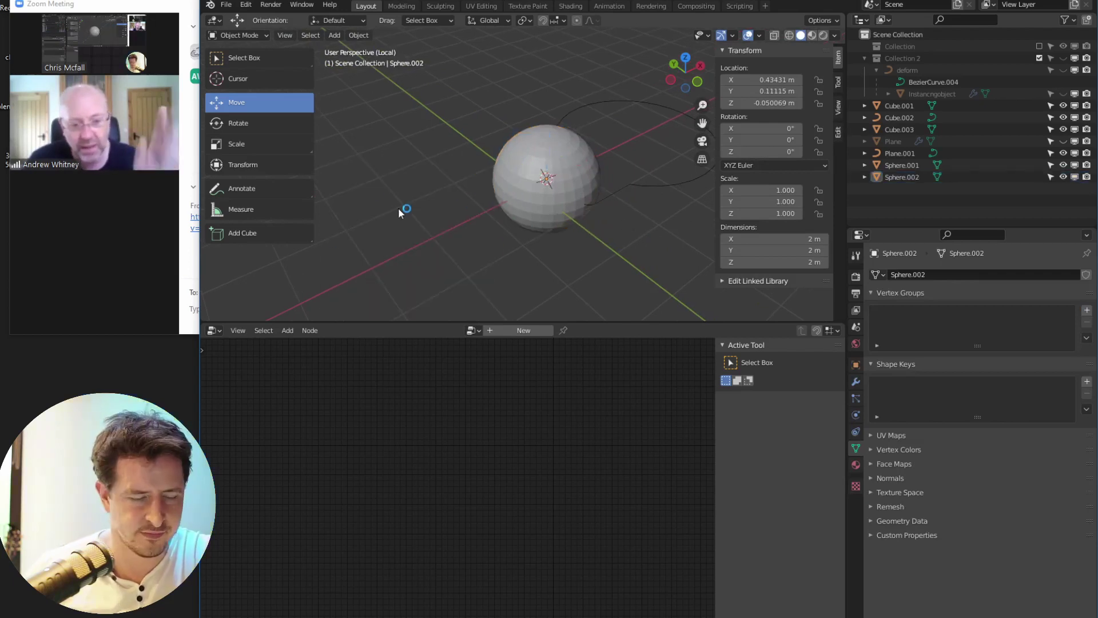
left_click(523, 184)
middle_click_drag(595, 226, 553, 216, "shift")
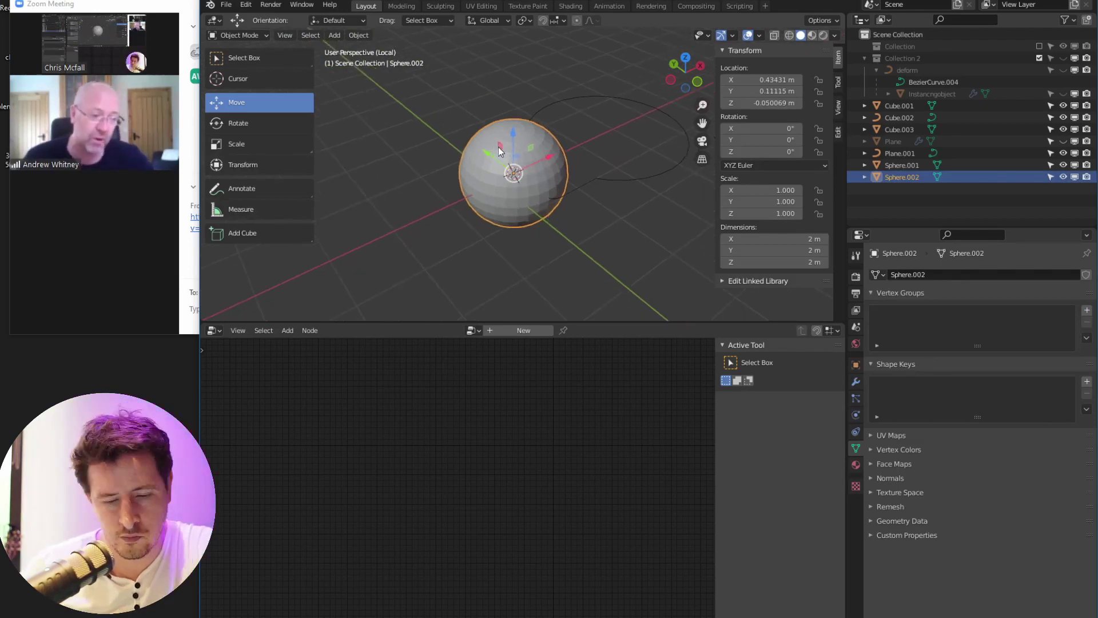
key("x")
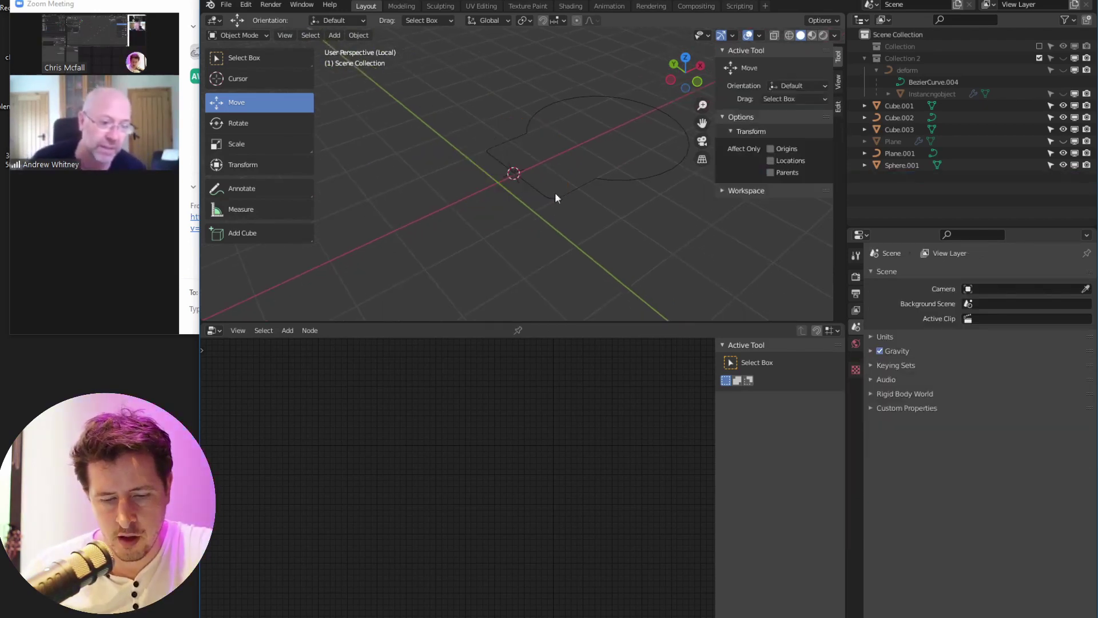
key("shift+a")
mouse_move(512, 176)
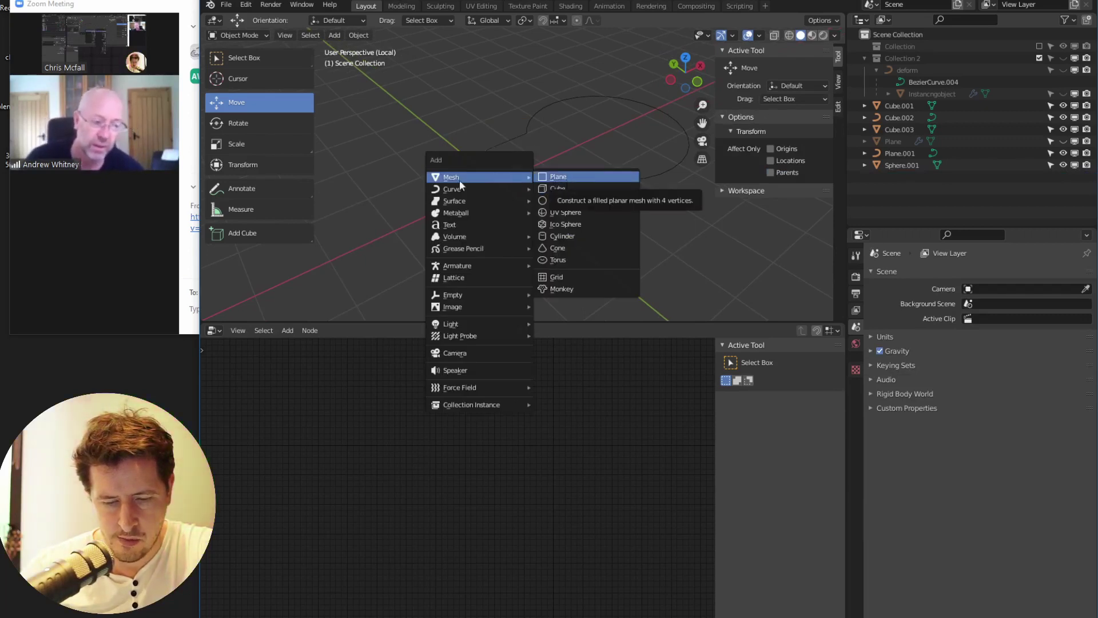
key("Escape")
scroll(520, 188, "up", 2)
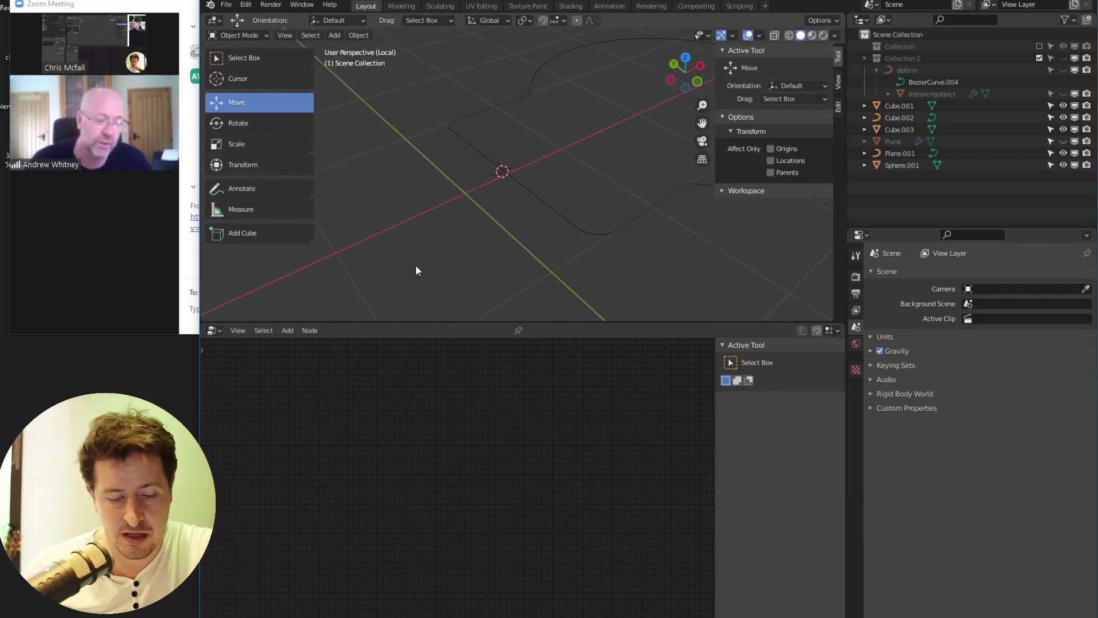
key("shift+a")
mouse_move(476, 195)
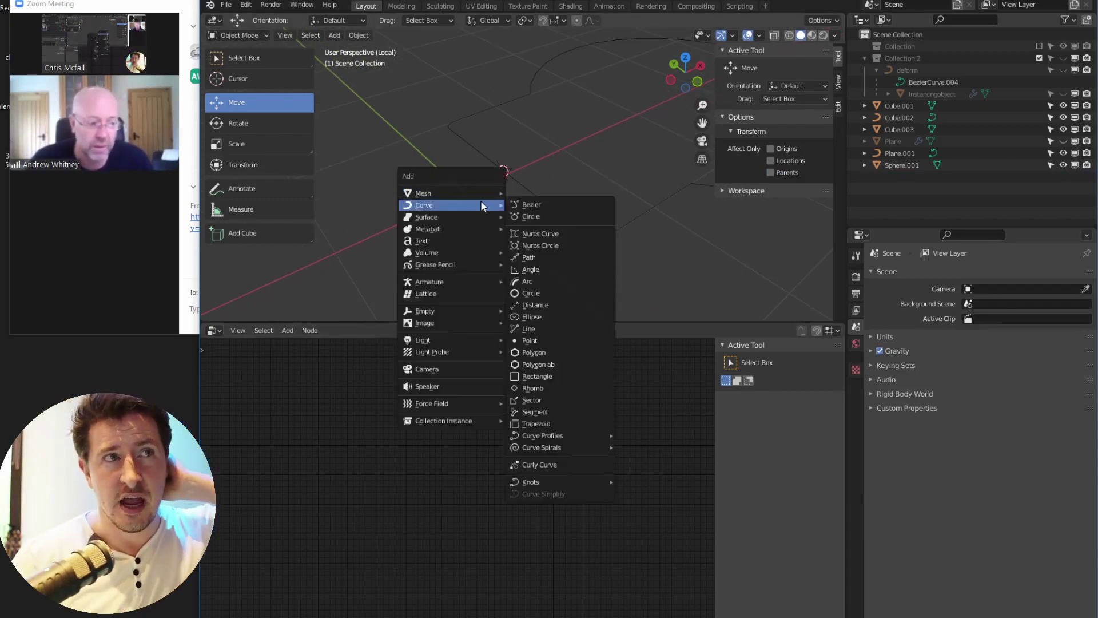
key("Escape")
scroll(448, 222, "up", 1)
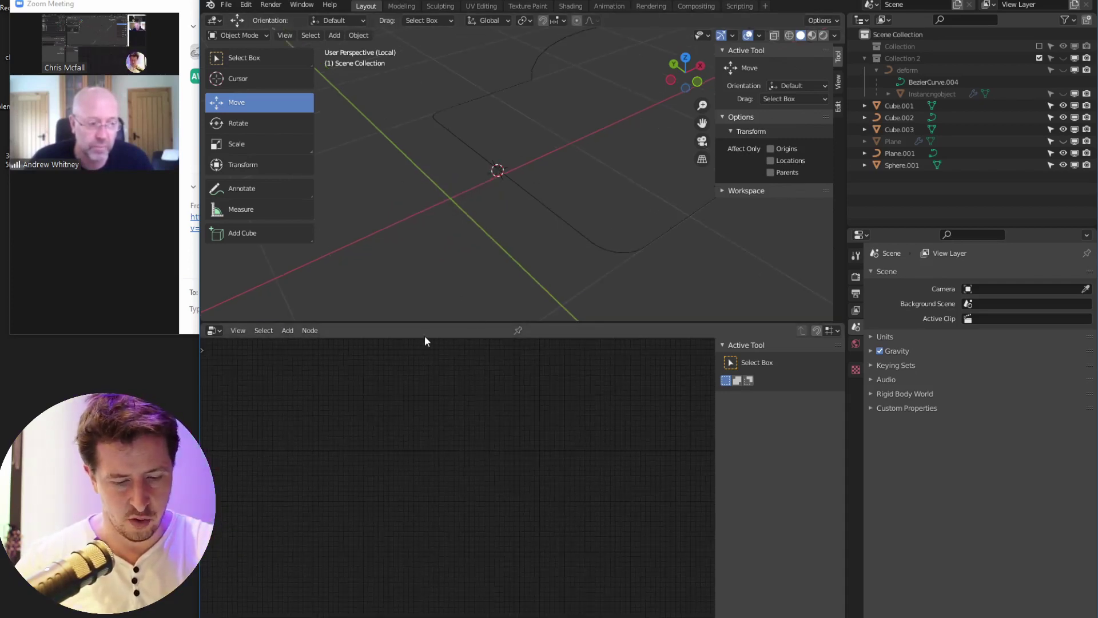
Add a plane at the 3D cursor with a new Geometry Nodes tree, and delete the plane
key("shift+a")
left_click(550, 189)
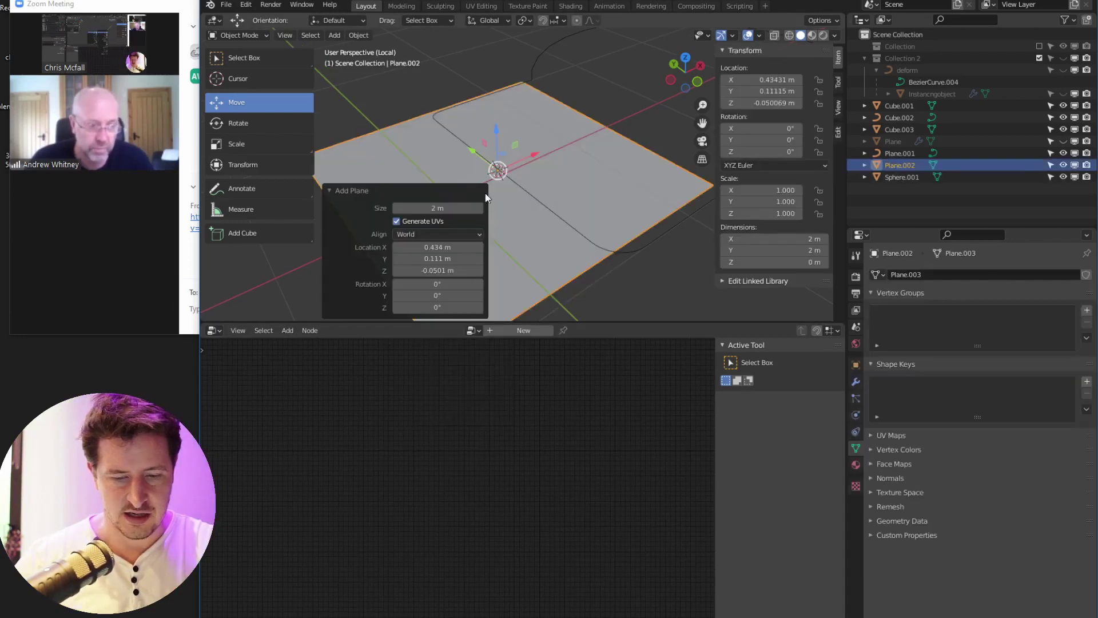
left_click(509, 330)
middle_click_drag(389, 439, 476, 430)
scroll(488, 395, "up", 5)
key("shift+a")
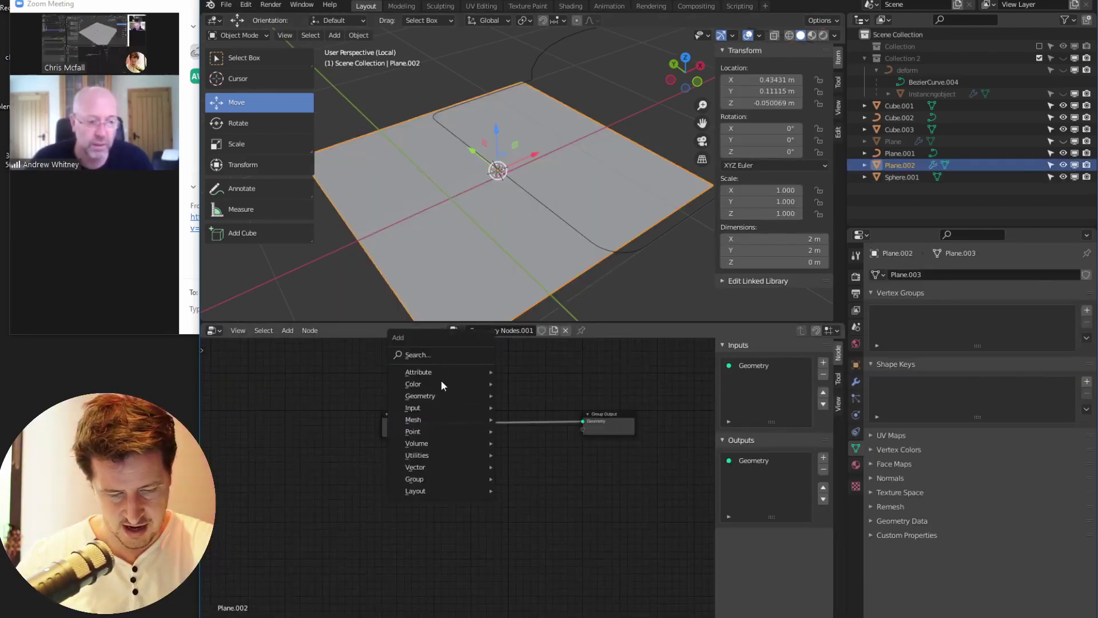
mouse_move(459, 395)
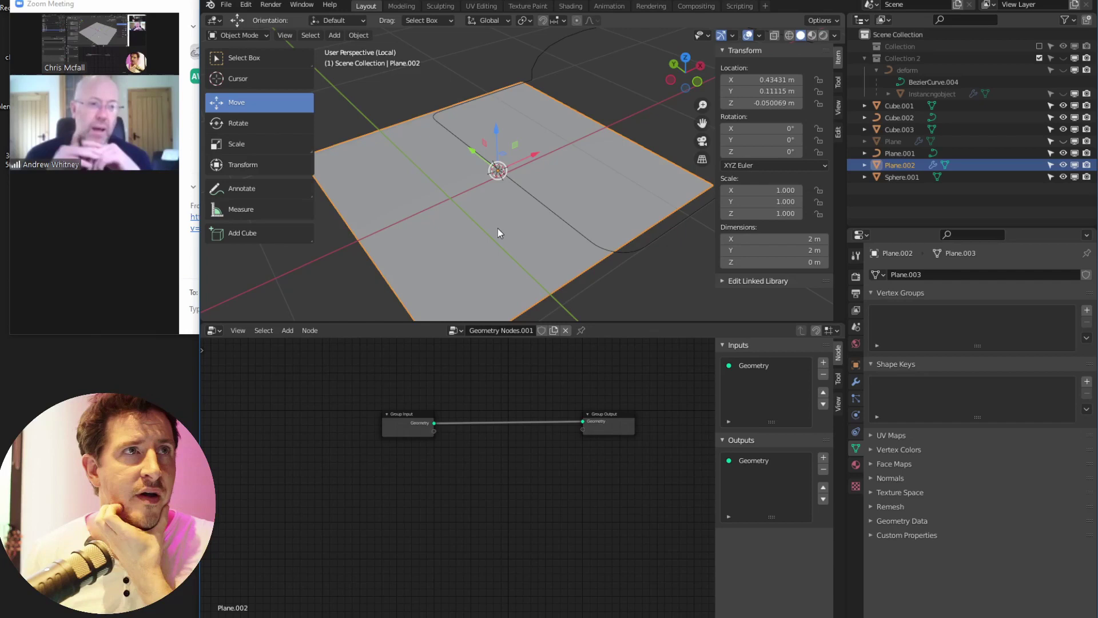
key("x")
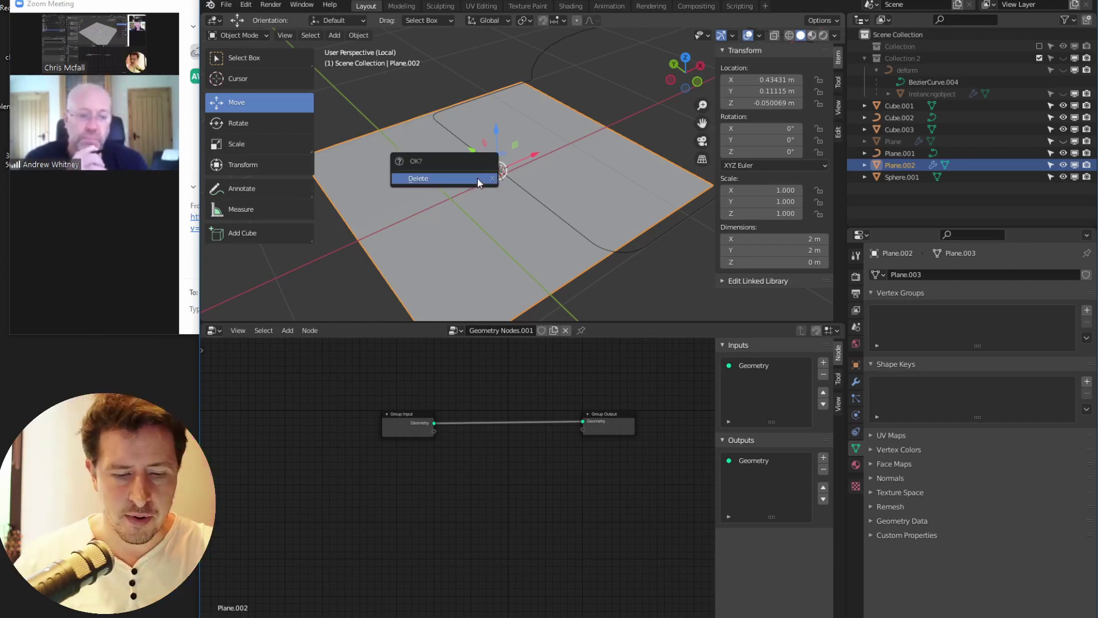
left_click(477, 177)
Snap the 3D cursor to the world origin
mouse_move(483, 200)
middle_mouse_down()
mouse_move(451, 197)
mouse_move(514, 182)
mouse_move(522, 191)
mouse_move(527, 177)
mouse_move(473, 206)
mouse_move(534, 198)
mouse_move(522, 210)
middle_mouse_up()
key("shift+s")
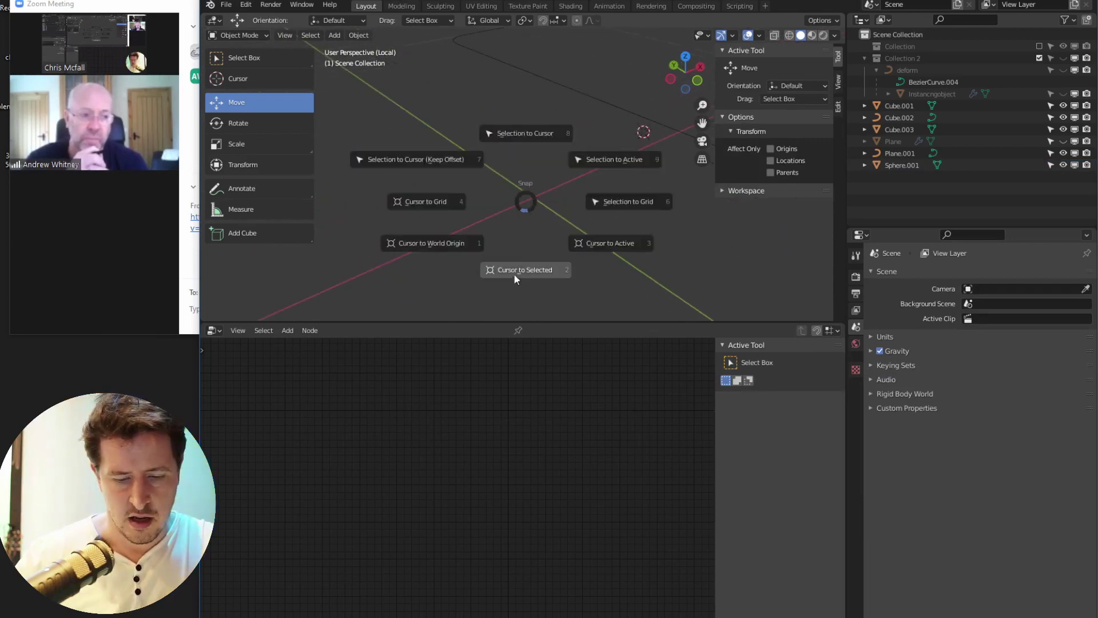
key("Escape")
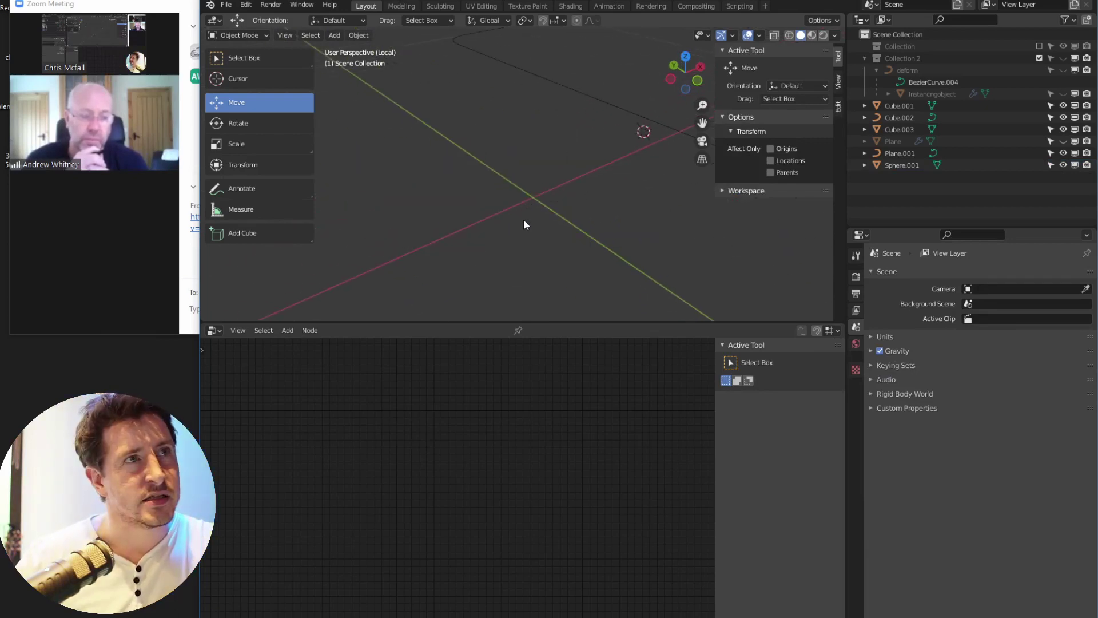
key("shift+a")
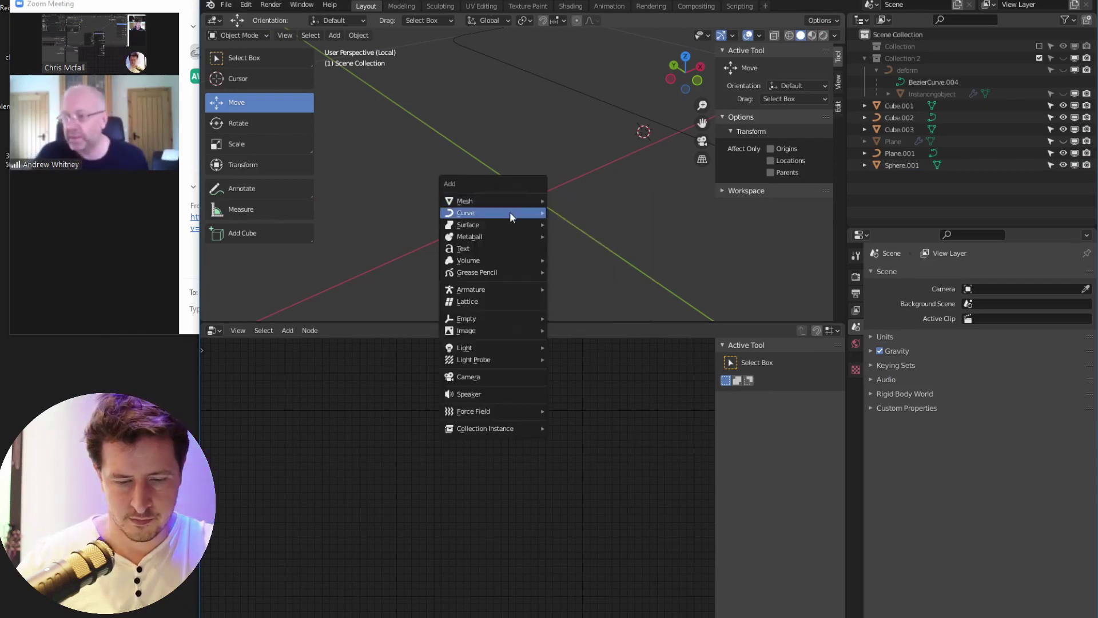
key("shift+s")
left_click(555, 196)
middle_click_drag(574, 201, 532, 211)
key("shift+s")
left_click(409, 246)
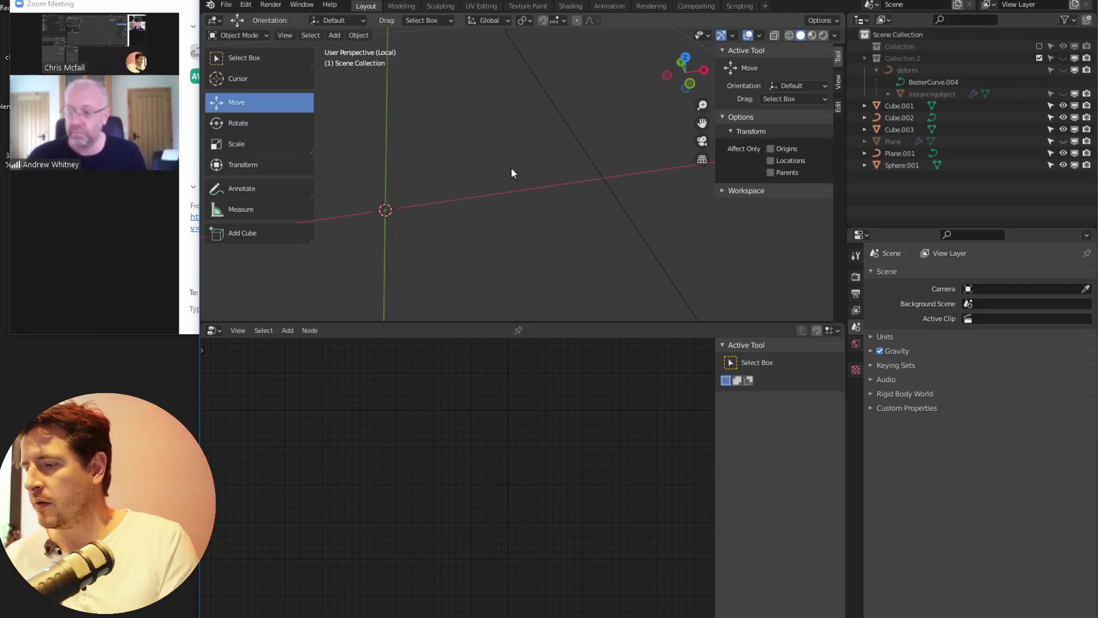
Switch to the Zoom Meeting window, maximize it and check the screen sharing options
left_click(102, 251)
left_click_drag(160, 11, 186, 23)
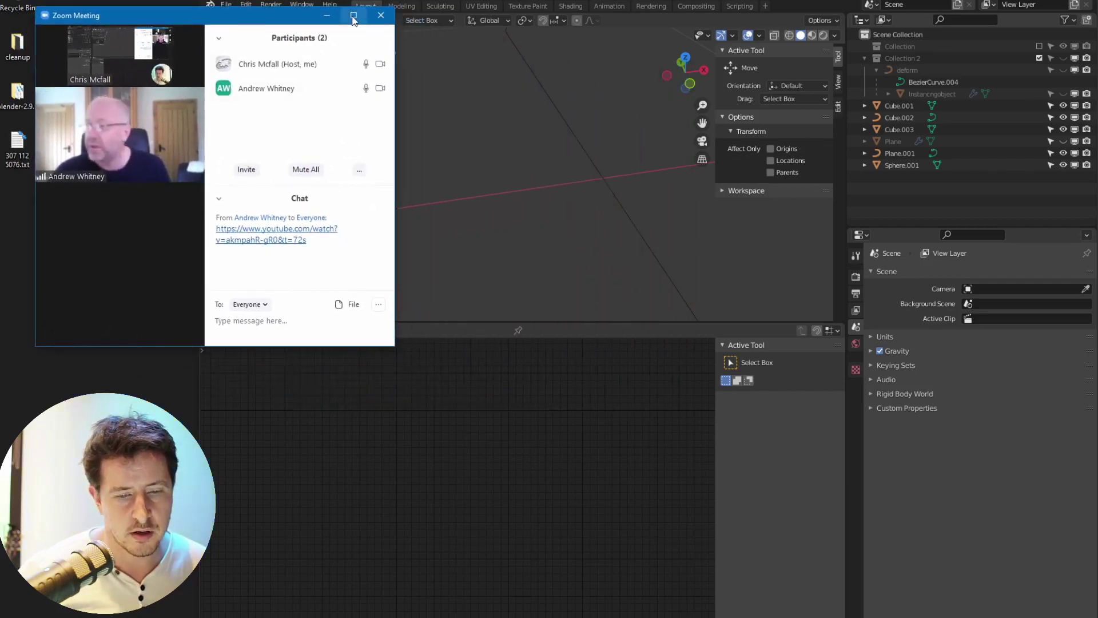
left_click(353, 15)
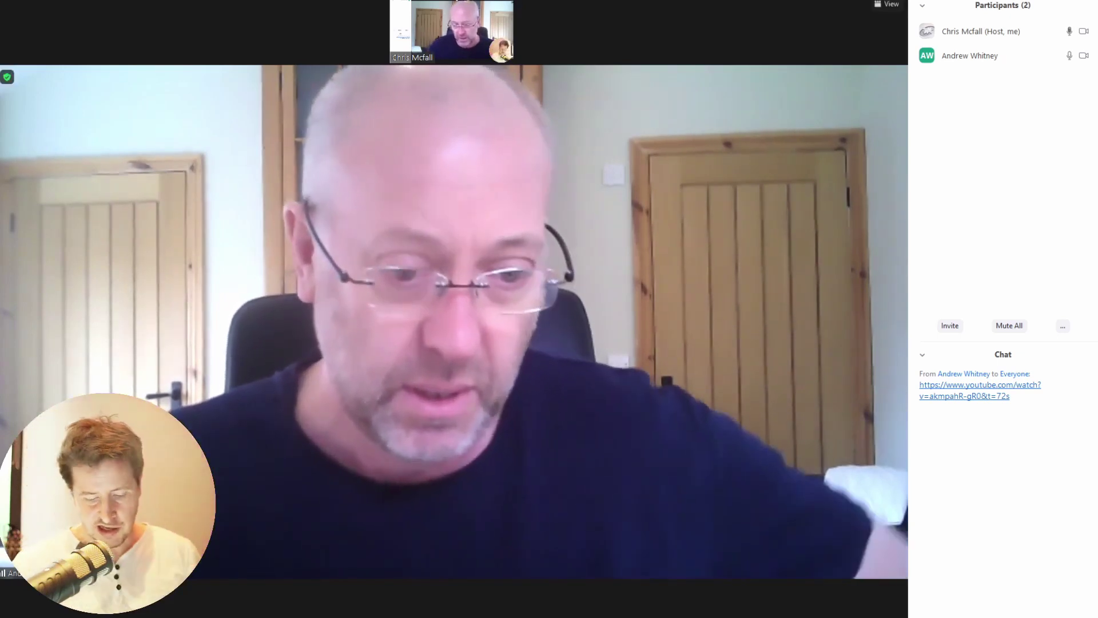
left_click(625, 617)
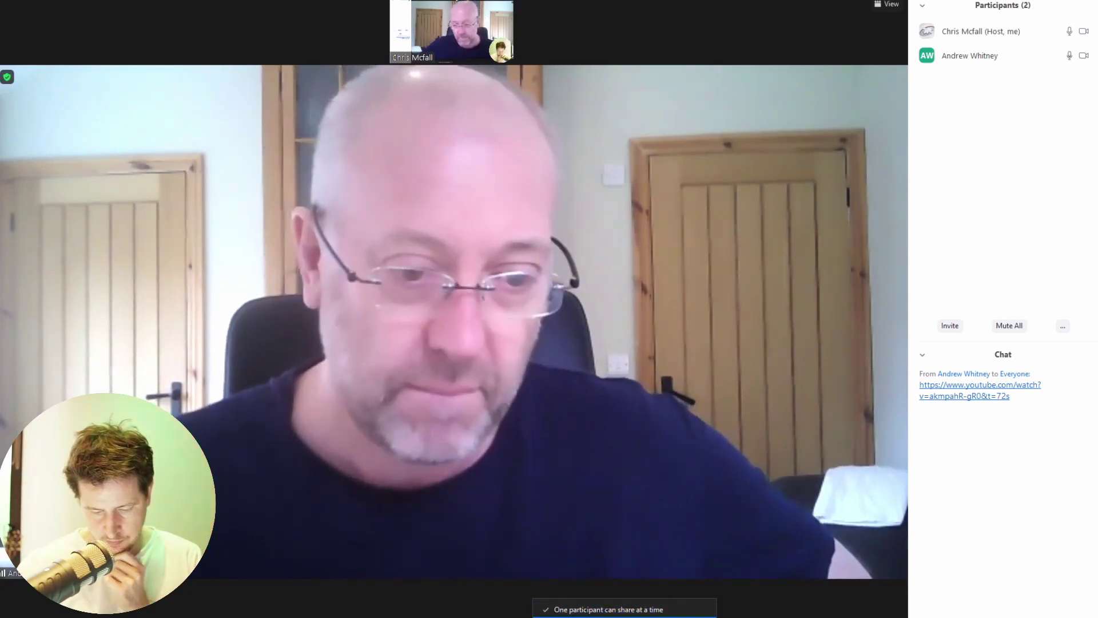
left_click(625, 617)
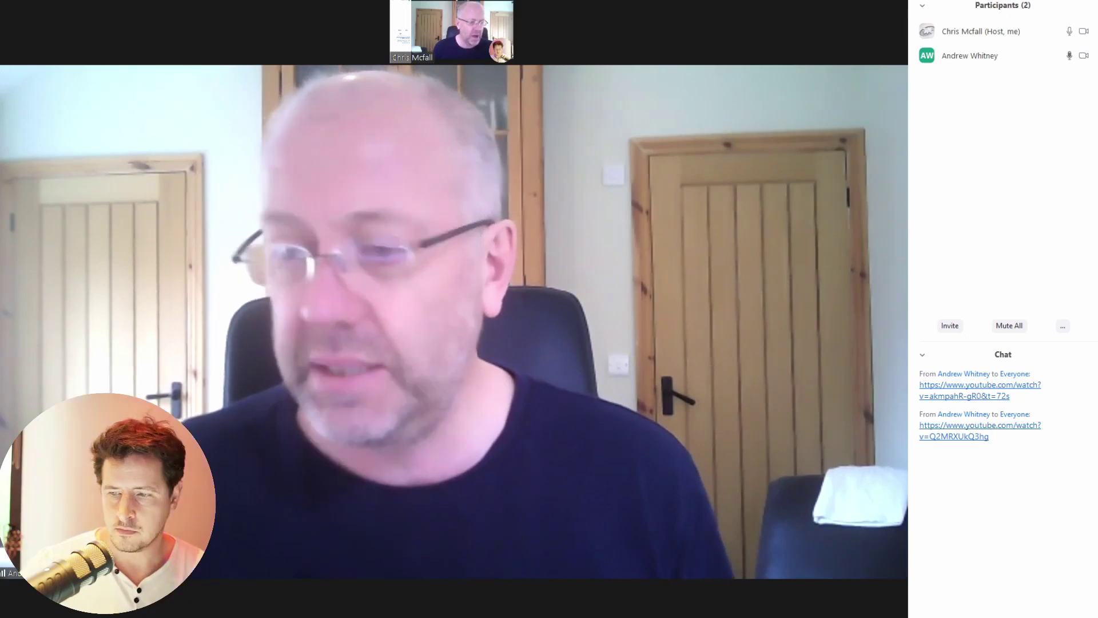
Restore the Zoom Meeting window to its small size beside the viewport, and open the second YouTube link from the chat
key("Escape")
left_click_drag(827, 87, 218, 2)
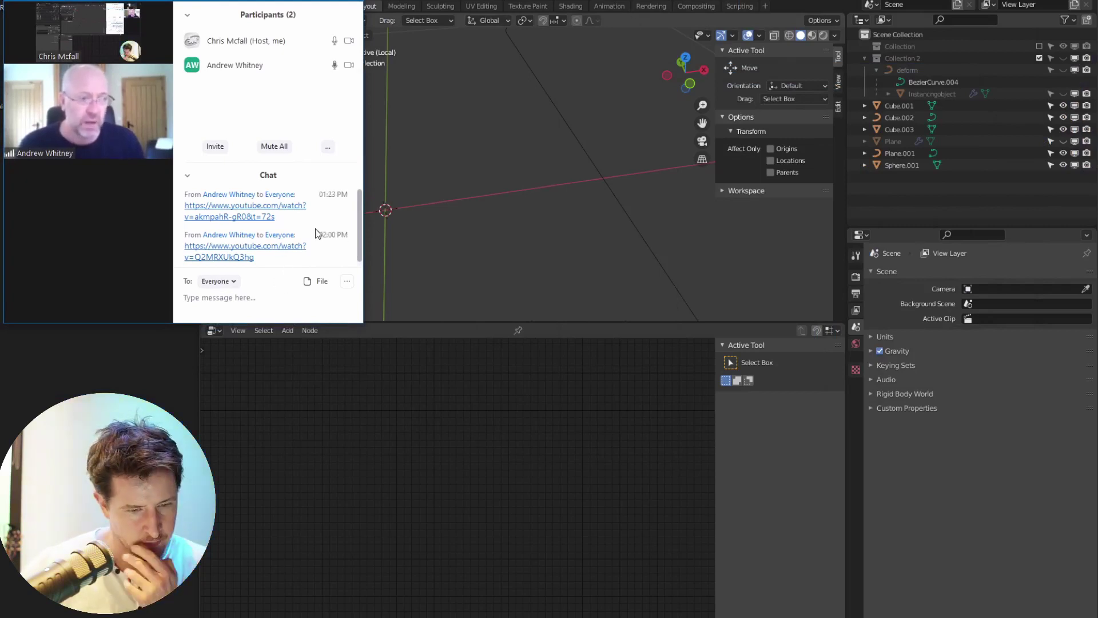
left_click_drag(259, 255, 277, 249)
left_click(268, 249)
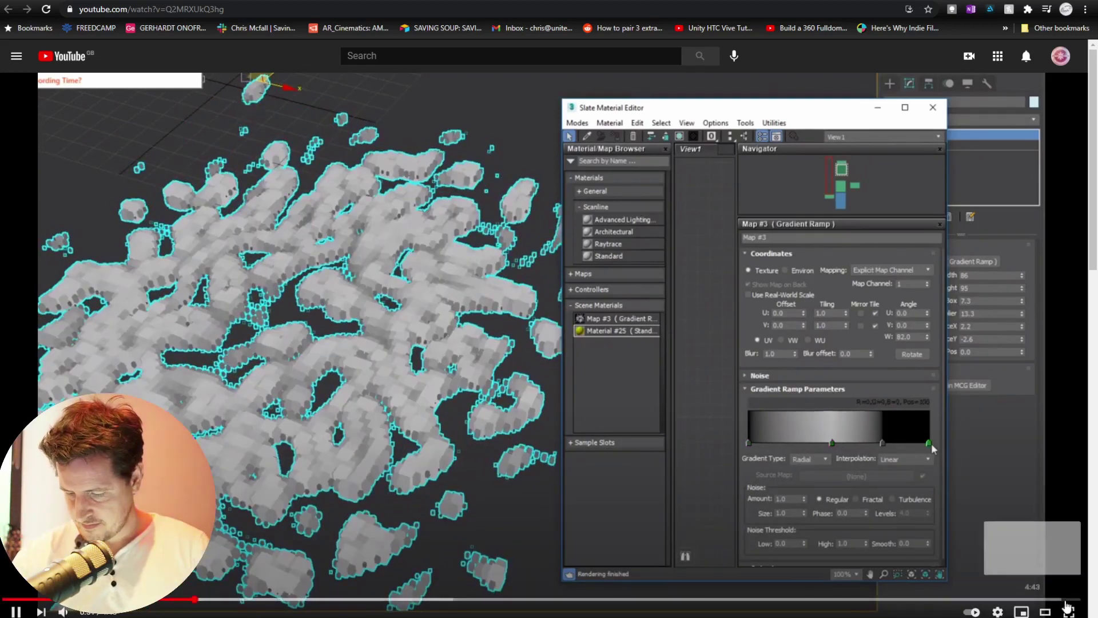
Watch the MCG Bitmap Voxels video in full screen, and move the browser window clear of Blender
left_click(1069, 612)
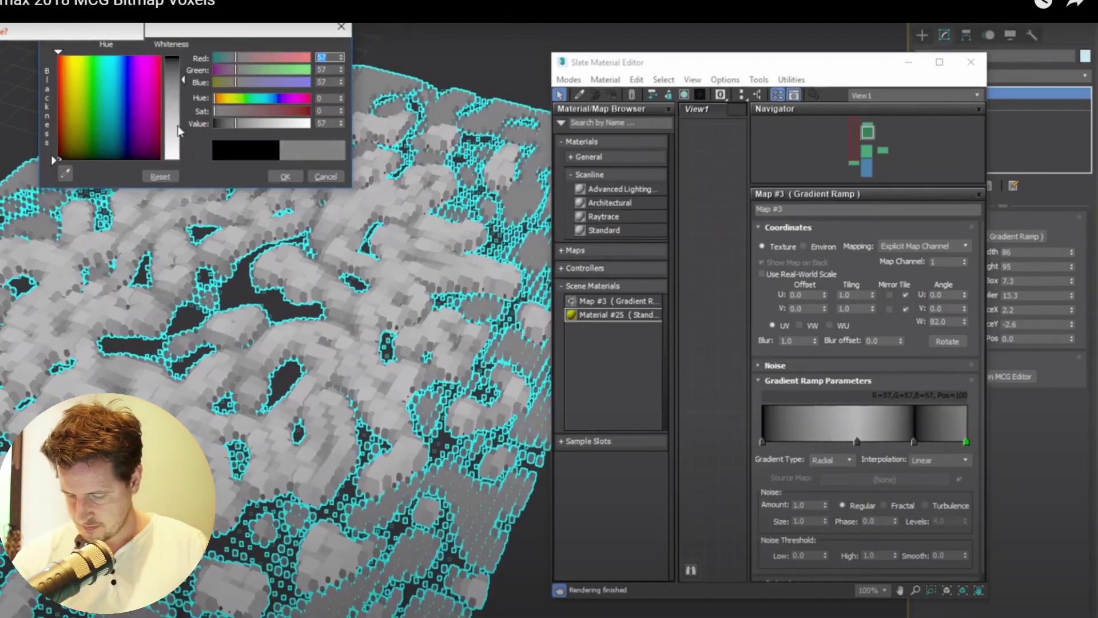
key("Escape")
left_click_drag(768, 2, 1097, 0)
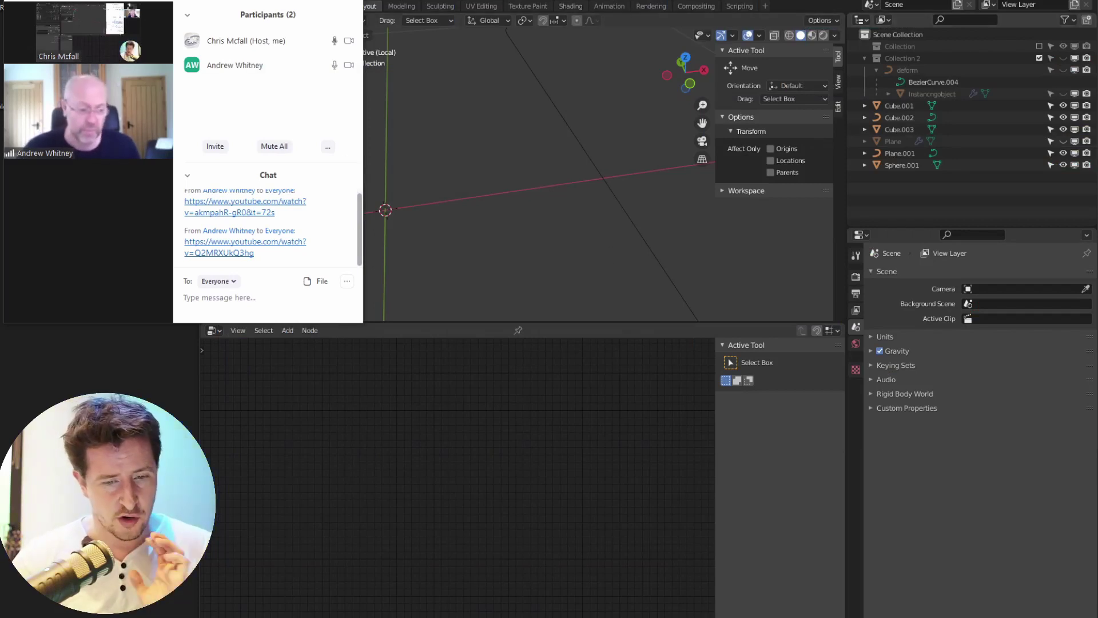
Switch back to Blender and widen its window over the Zoom Meeting window
left_click(369, 40)
left_click_drag(137, 1, 146, 2)
left_click(384, 27)
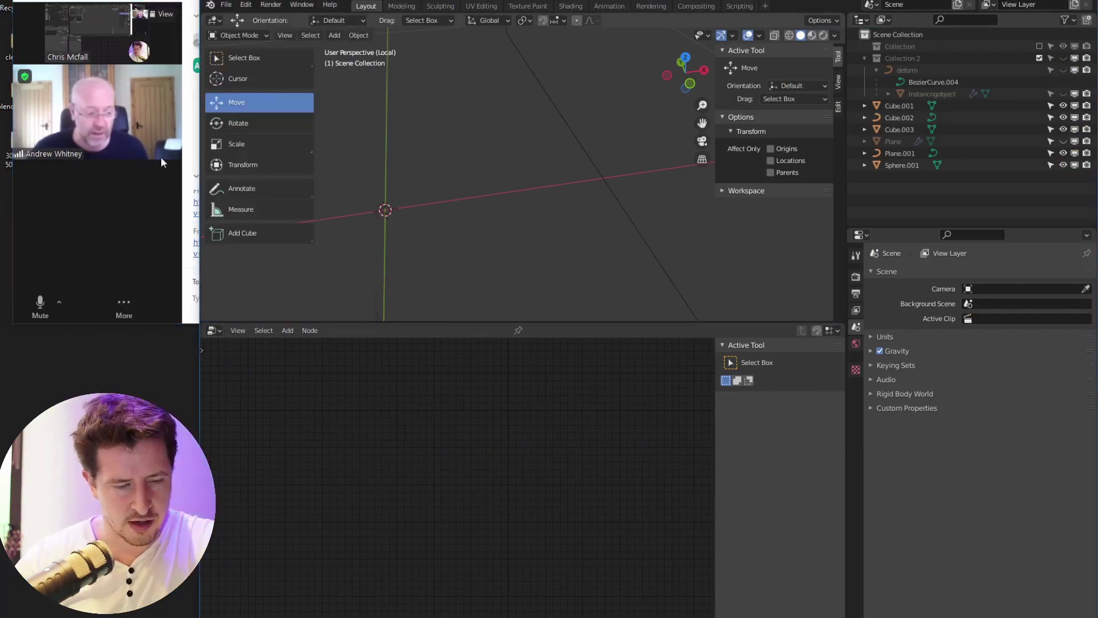
left_click_drag(198, 199, 172, 202)
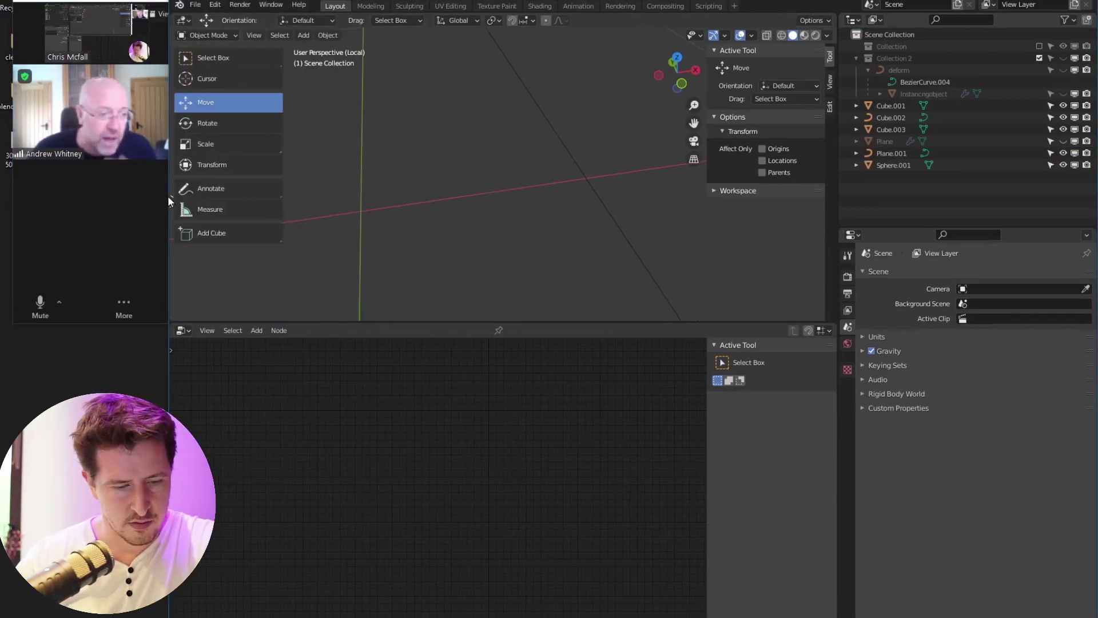
Select the Cube.002 curve in the 3D viewport
scroll(575, 225, "down", 3)
scroll(588, 200, "down", 2)
left_click(564, 200)
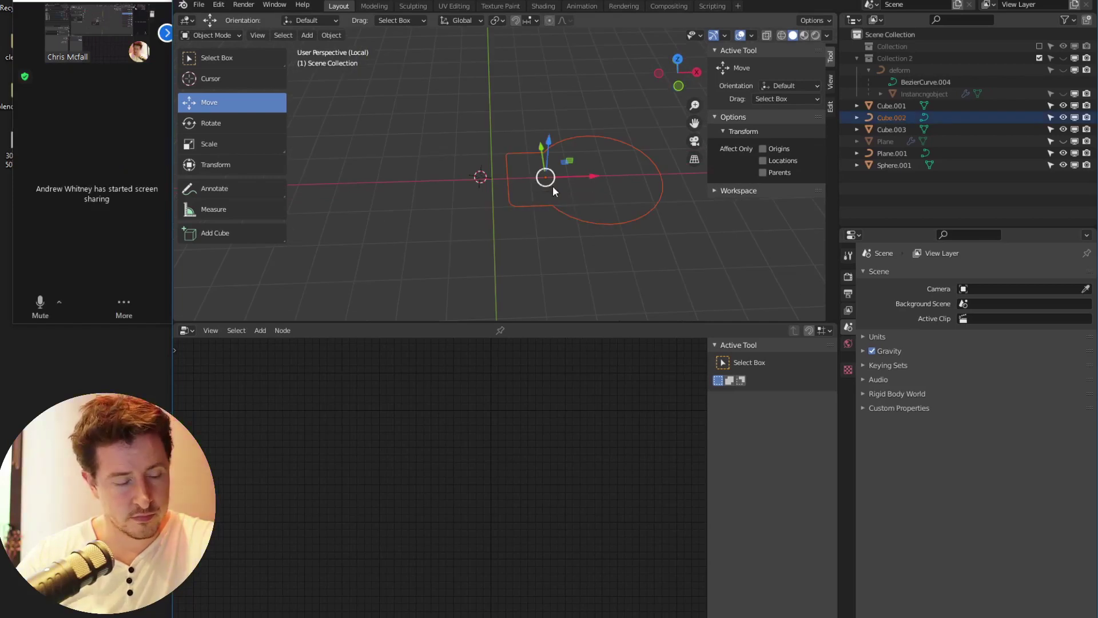
Switch to the Zoom Meeting window and enlarge it to show the participant's shared Blender screen
left_click(131, 93)
double_click(126, 32)
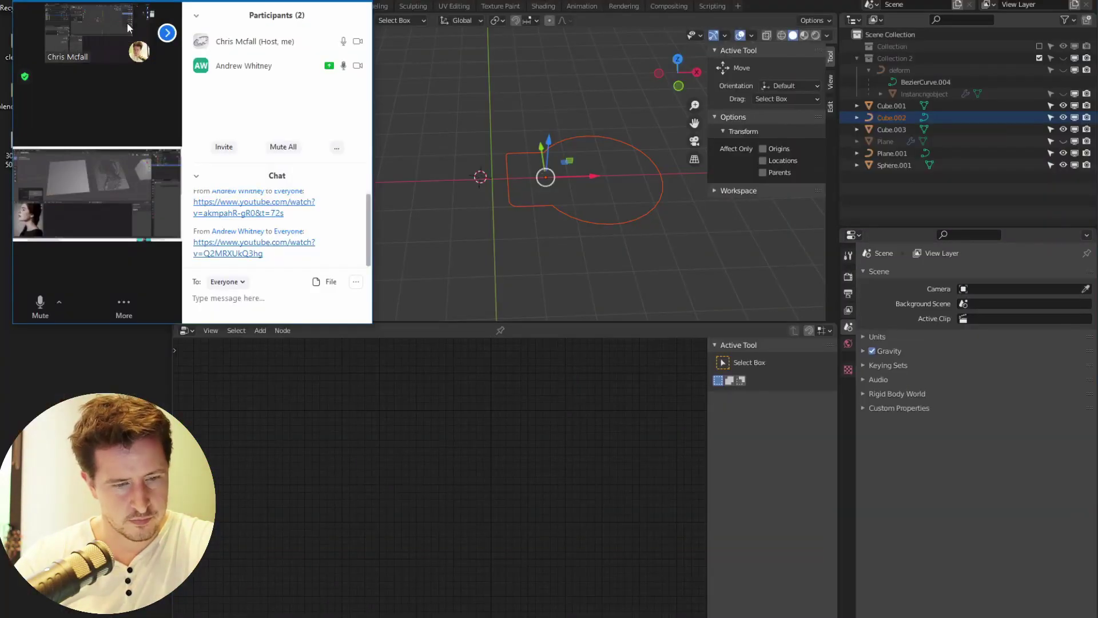
double_click(203, 0)
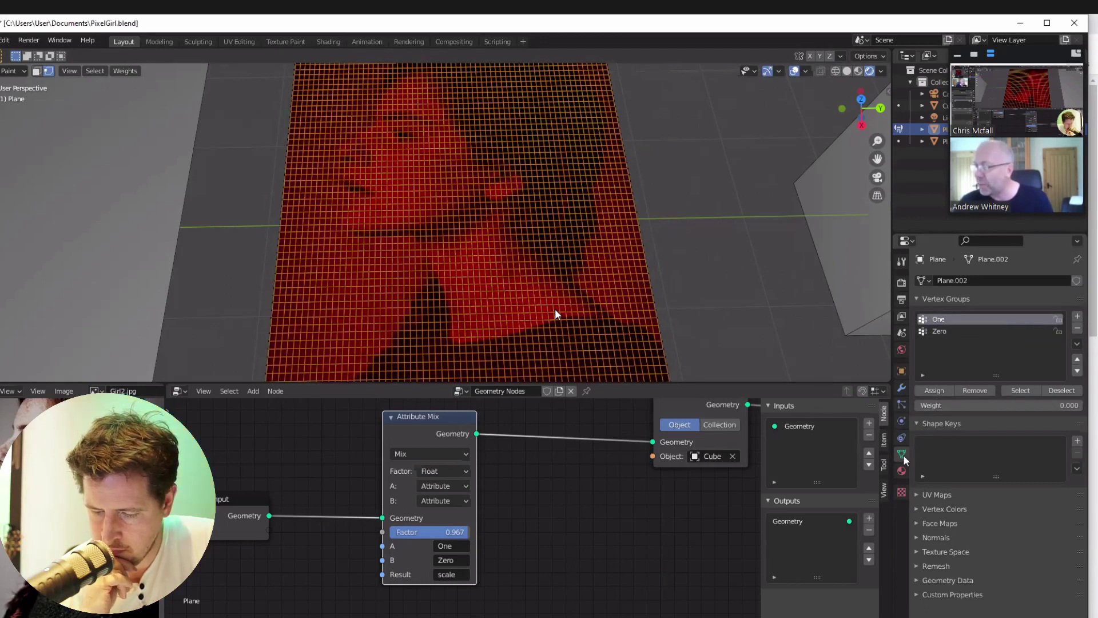
Show the plane's VertexWeightMix modifier in the viewport, try the Intensity mask texture channel, and set the channel to Value
left_click(902, 388)
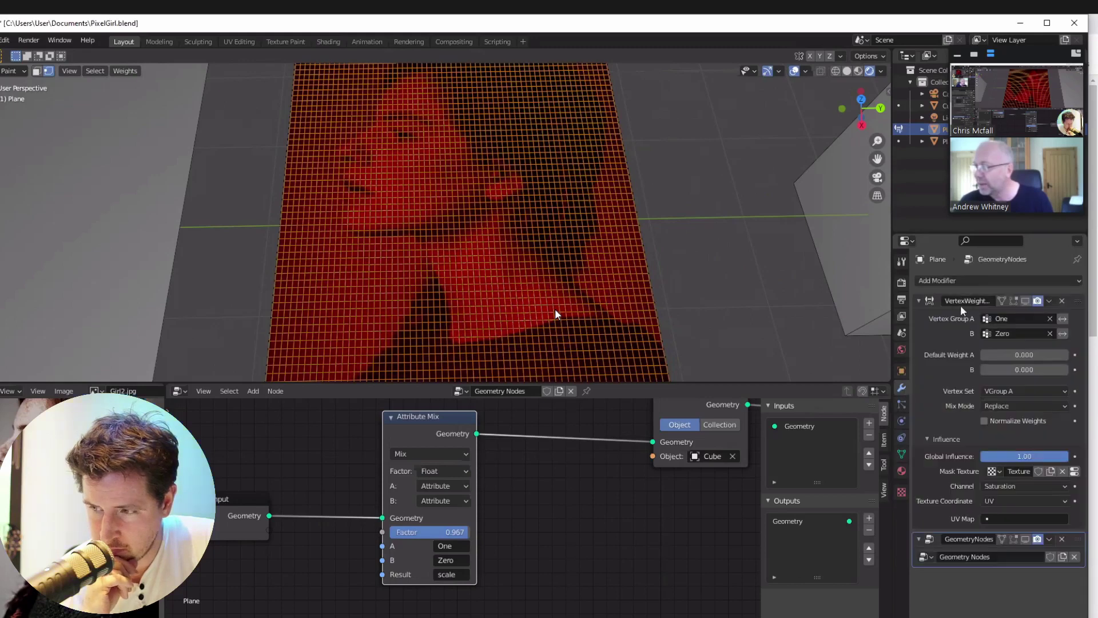
left_click_drag(909, 320, 894, 321)
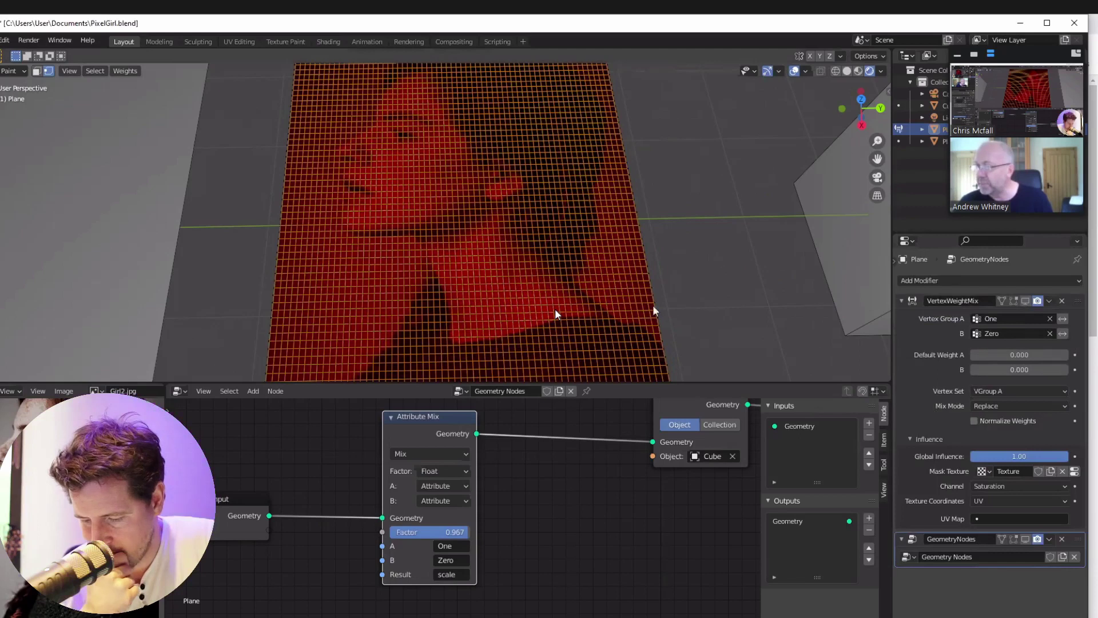
left_click(1025, 302)
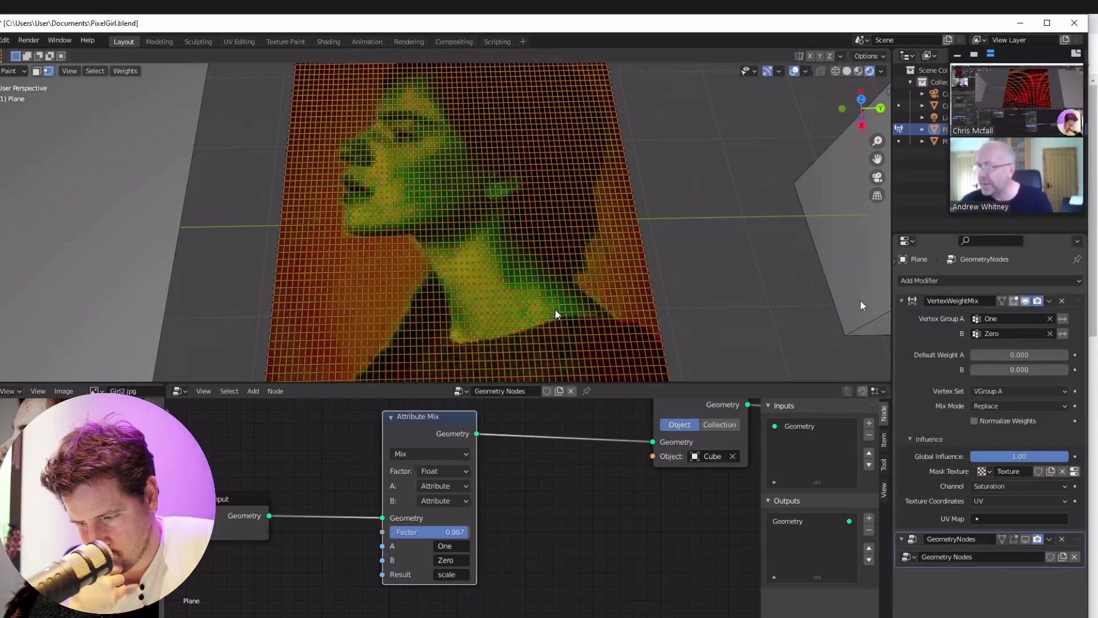
left_click(1015, 488)
left_click(1007, 504)
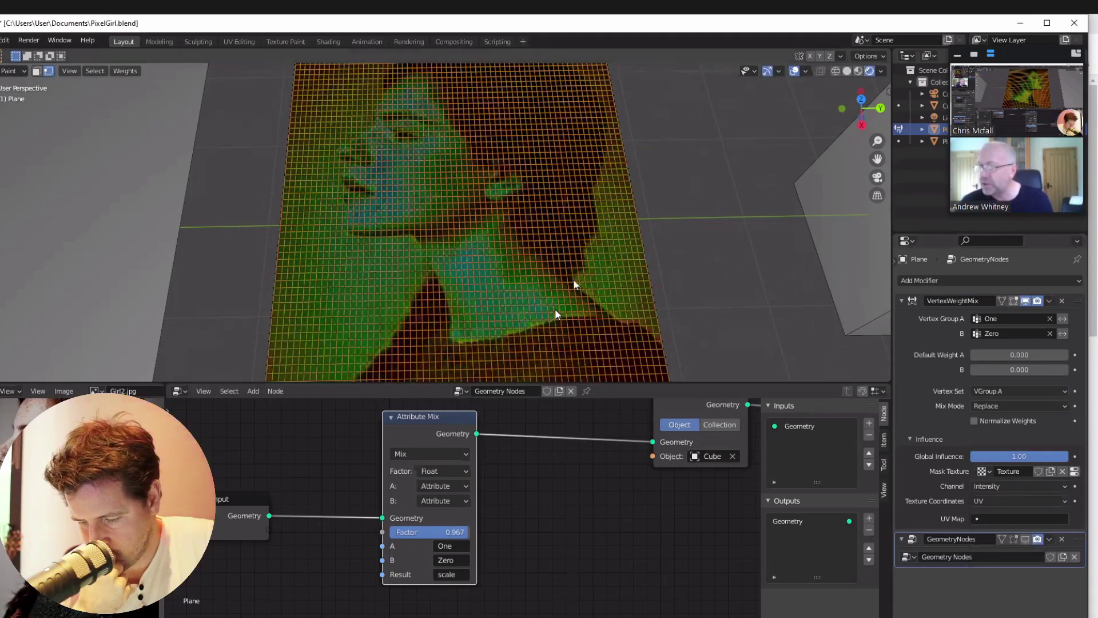
left_click(1016, 486)
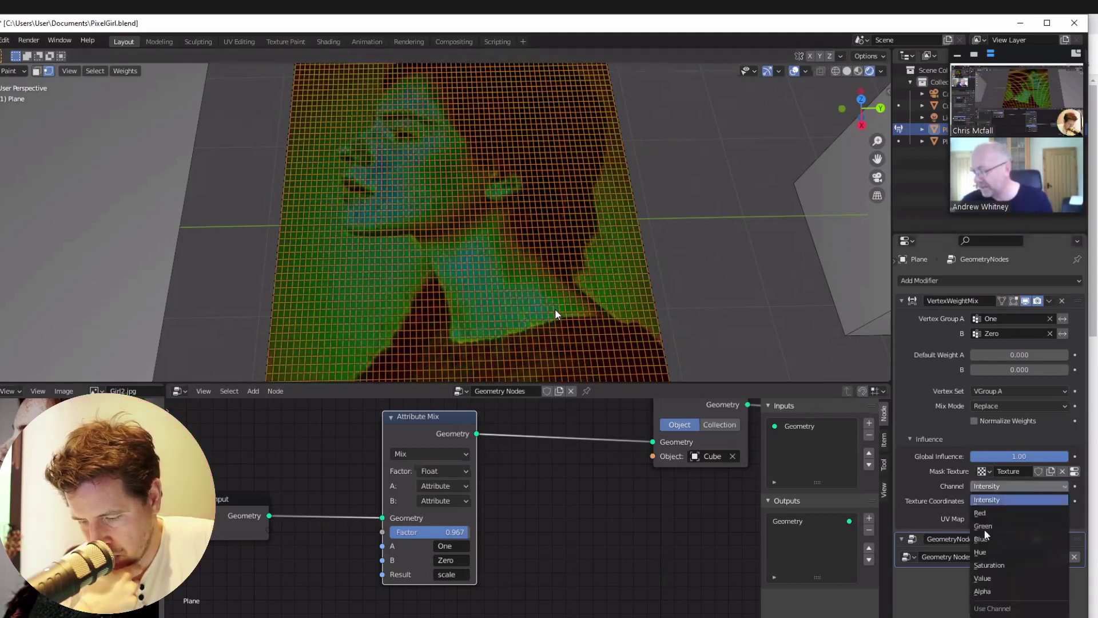
left_click(990, 578)
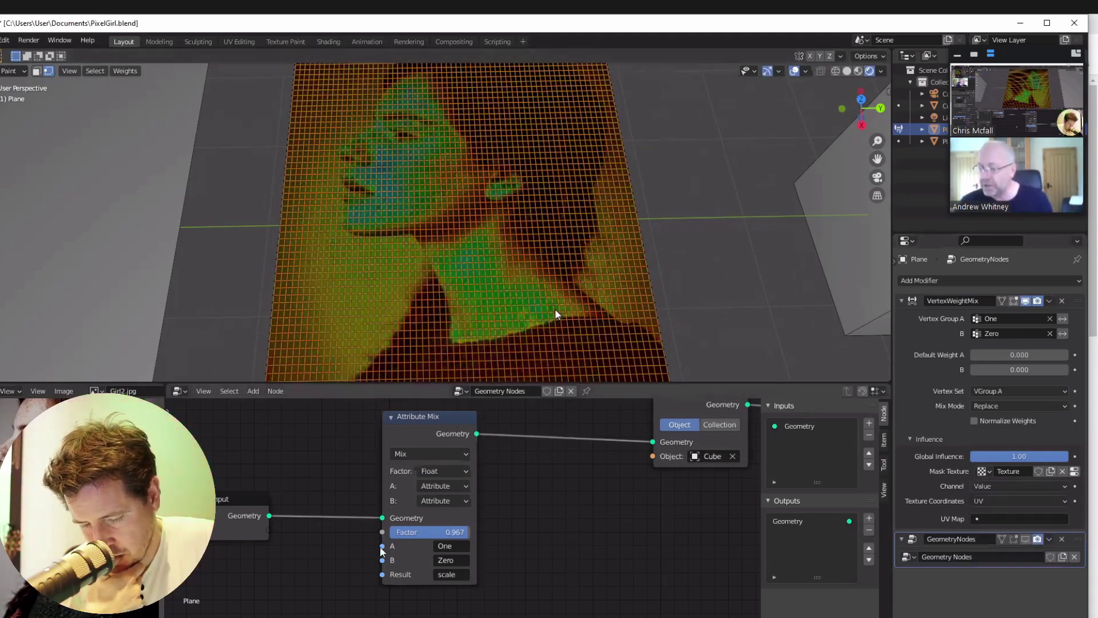
Check the Result and A attribute names on the Attribute Mix node without changing them
left_click_drag(465, 572, 355, 615)
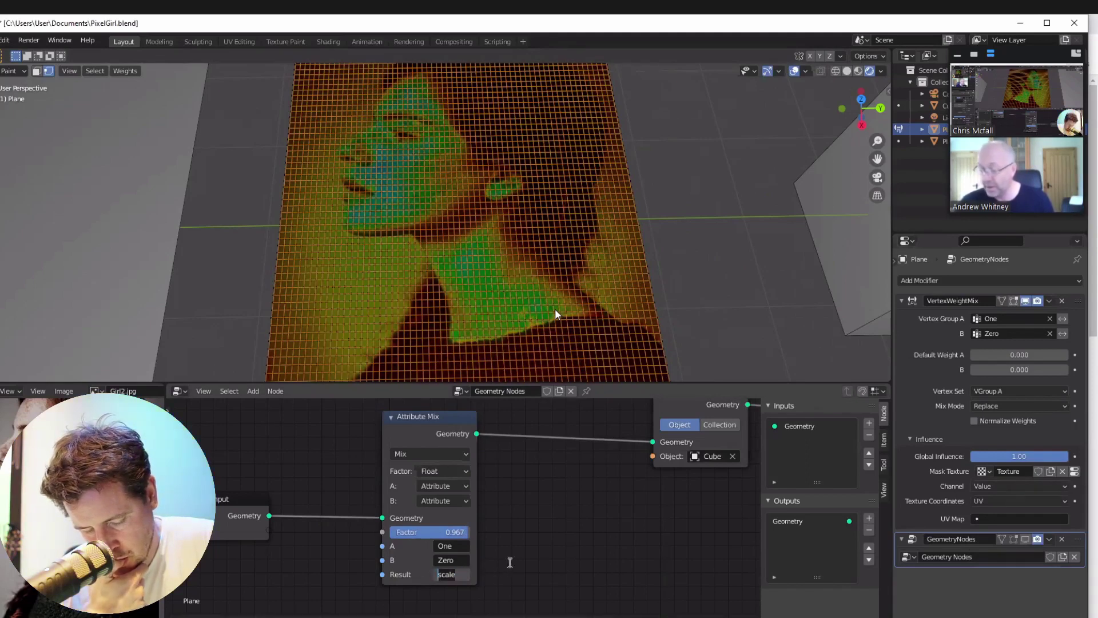
key("Escape")
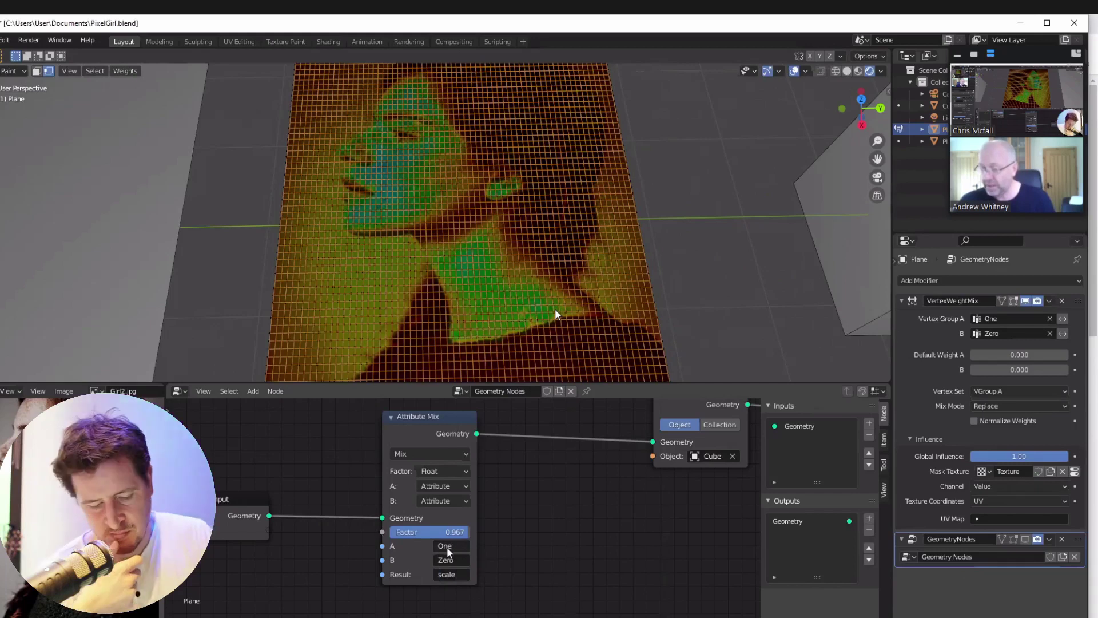
left_click(456, 548)
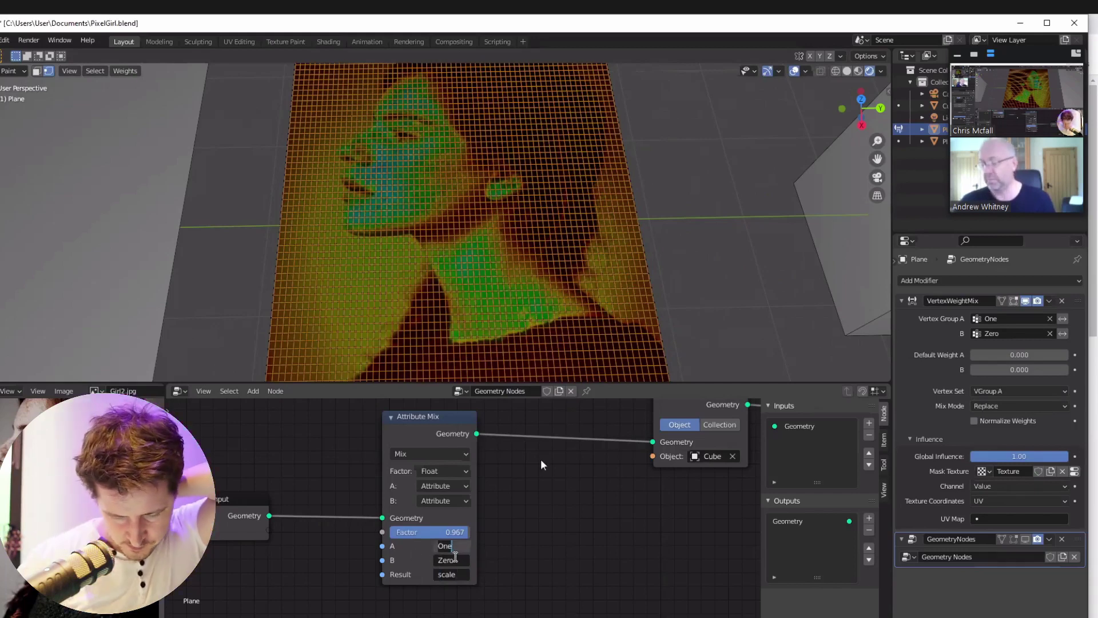
key("Escape")
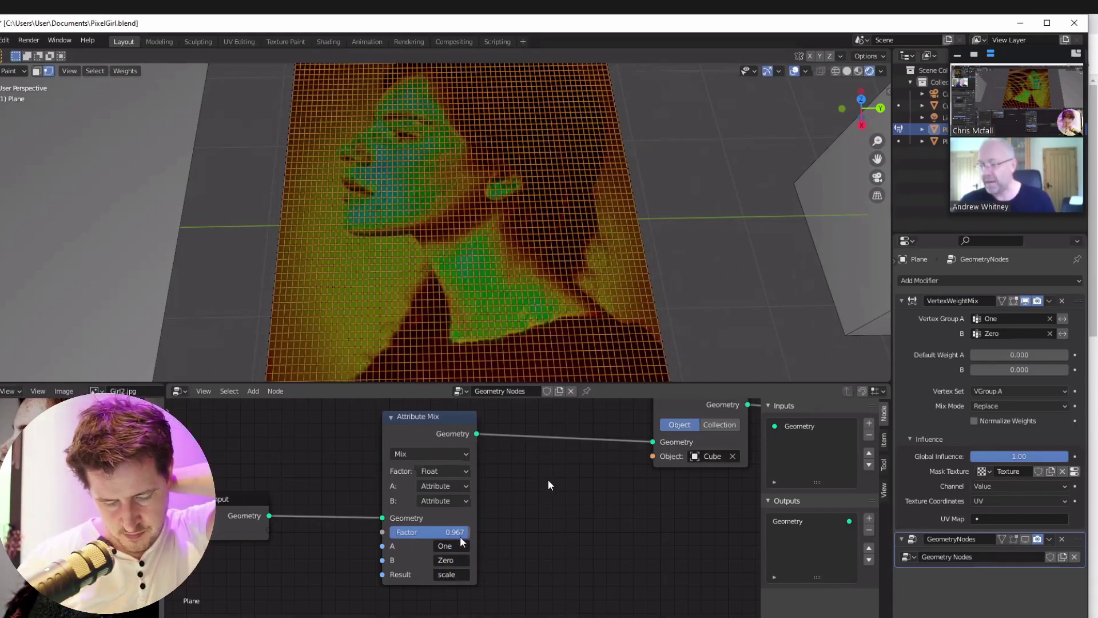
Collapse the VertexWeightMix modifier and shift the Attribute Mix node slightly within the geometry node tree
left_click(902, 301)
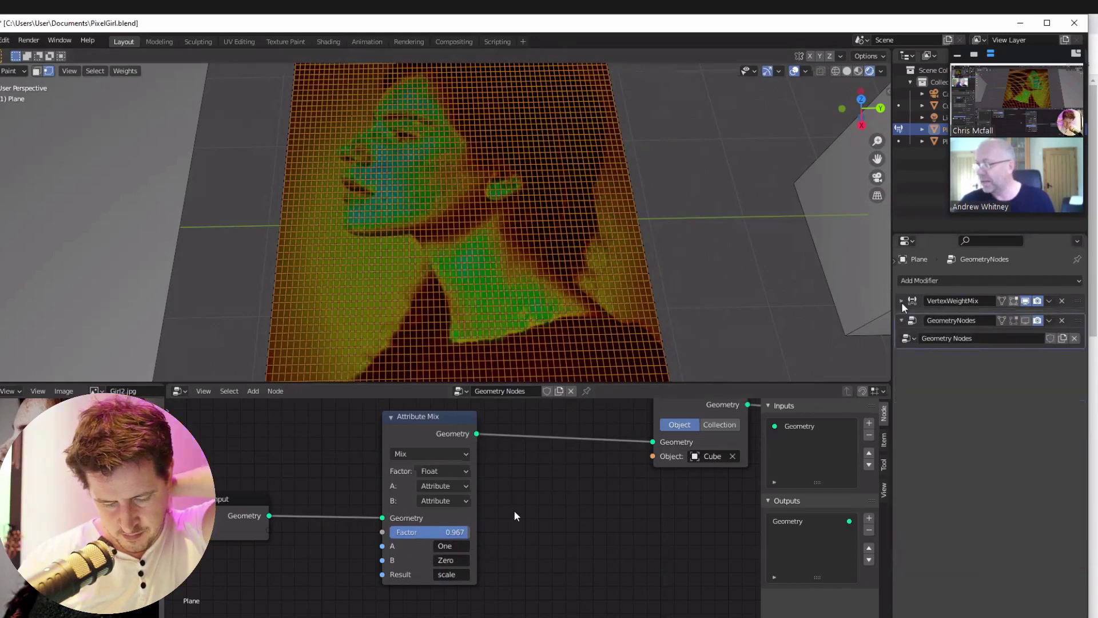
middle_click_drag(522, 509, 453, 527)
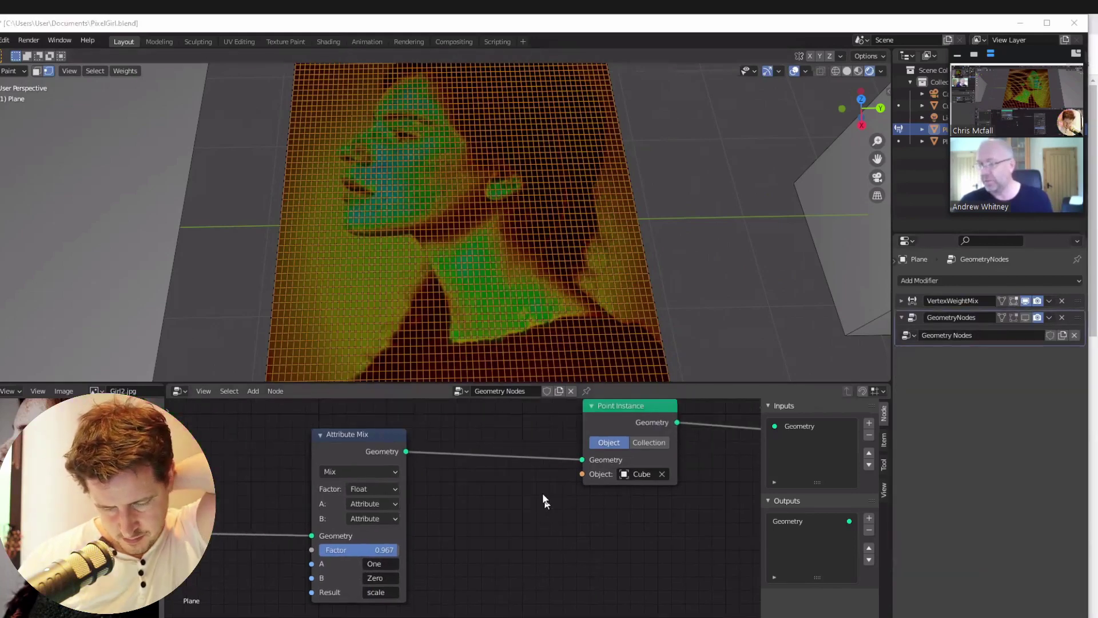
middle_click_drag(527, 501, 507, 529, "ctrl")
left_click_drag(405, 463, 417, 468)
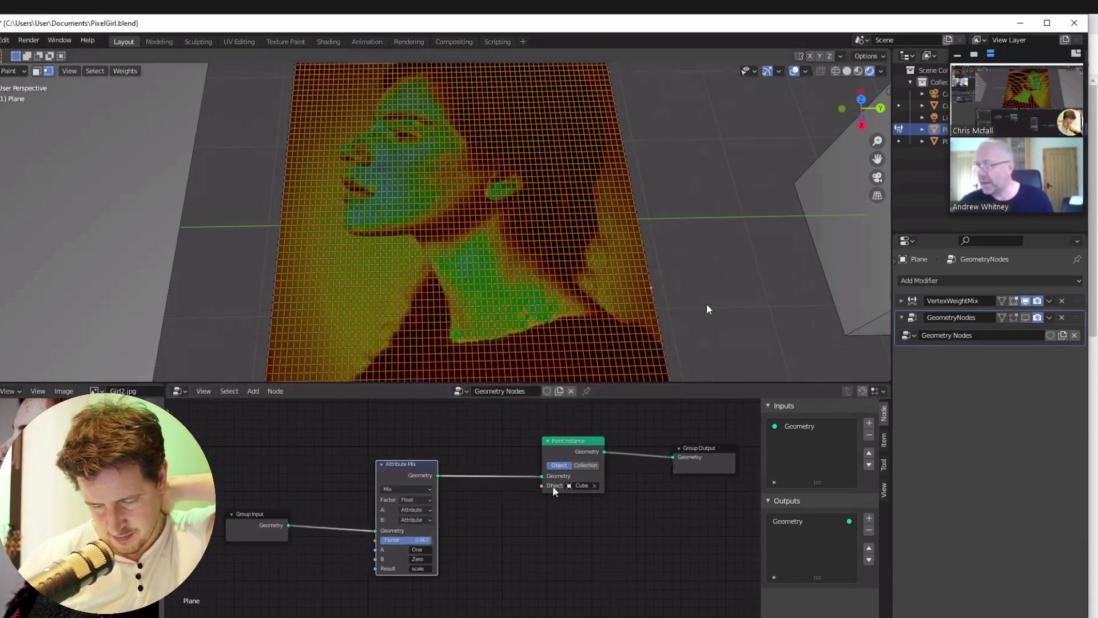
Show the GeometryNodes modifier in the viewport and inspect the instanced cubes together with the Attribute Mix node's Result attribute
left_click(896, 261)
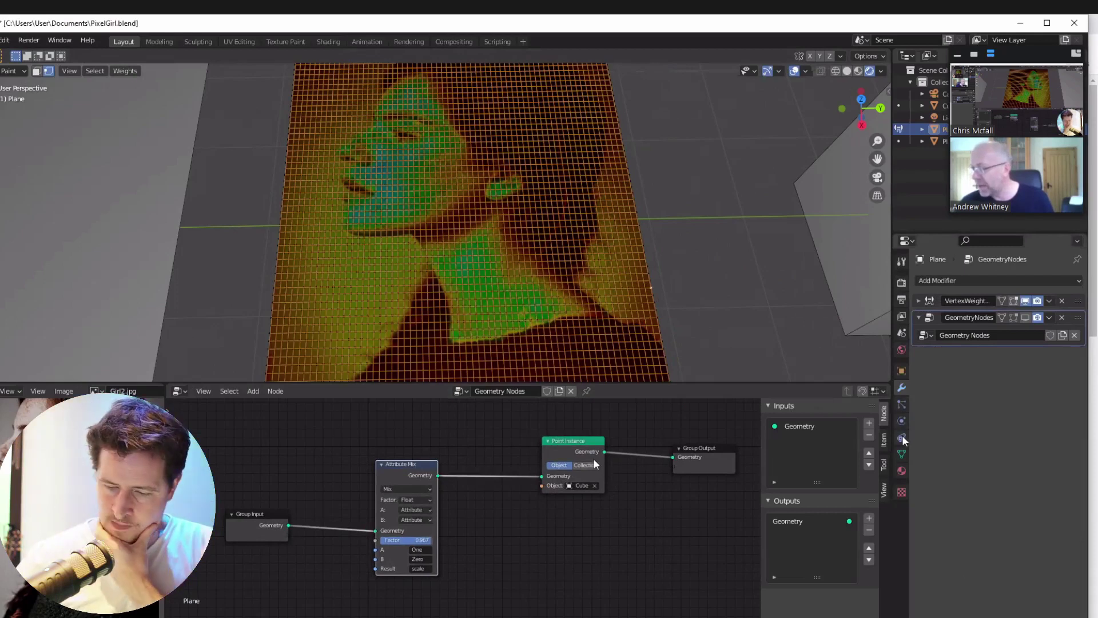
middle_click_drag(517, 273, 453, 580)
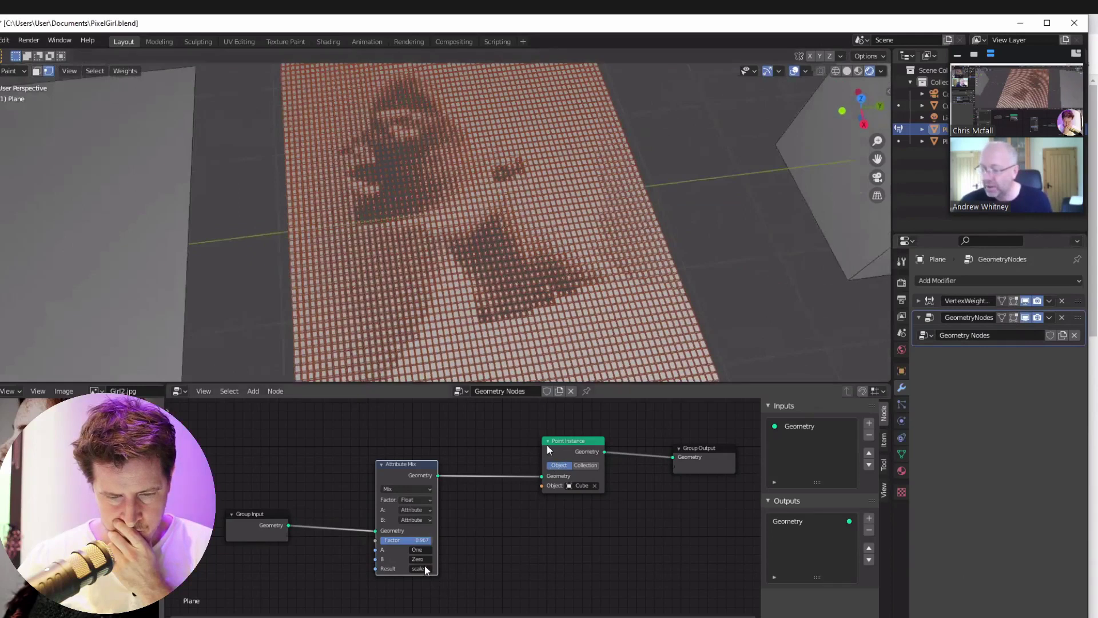
scroll(526, 511, "up", 2)
middle_click_drag(449, 512, 497, 529)
scroll(485, 479, "up", 2)
left_click(486, 532)
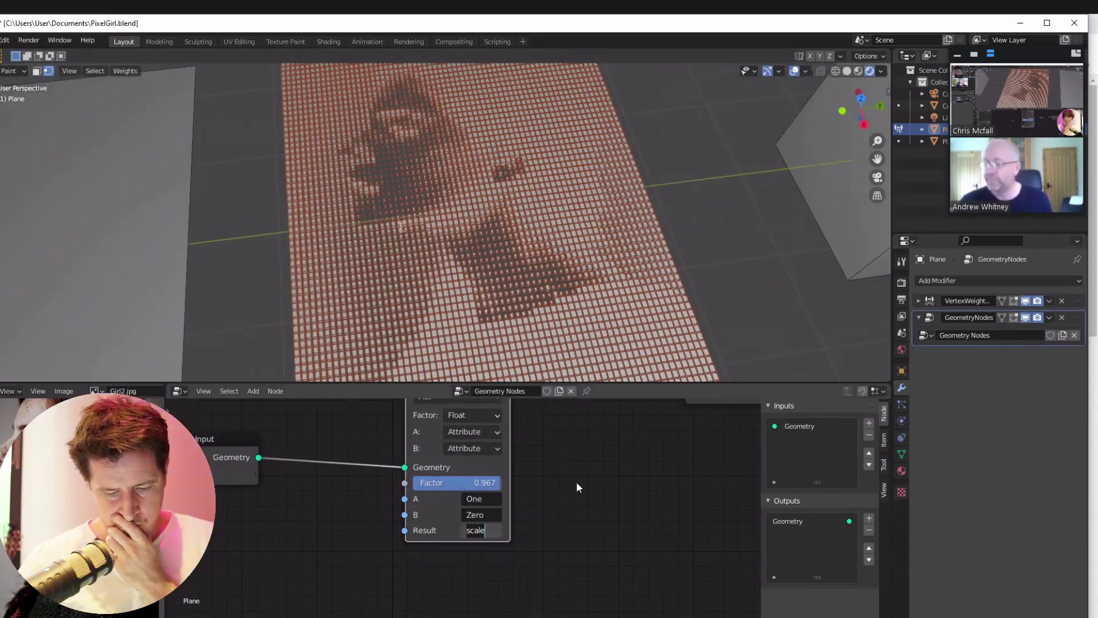
key("Return")
middle_click_drag(681, 247, 664, 263)
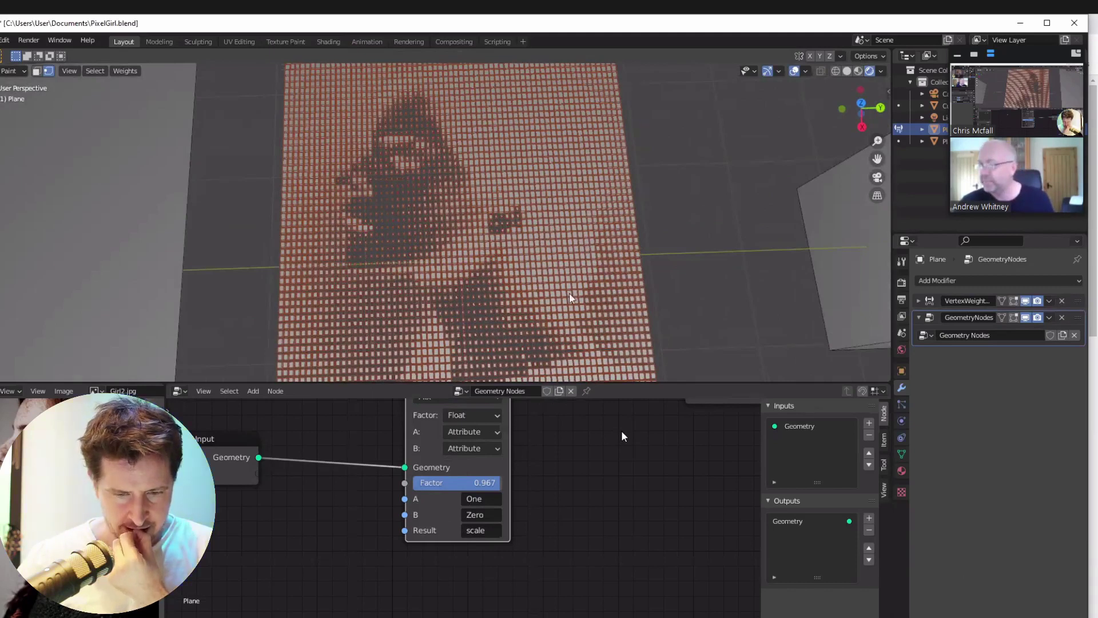
middle_click_drag(572, 299, 624, 298)
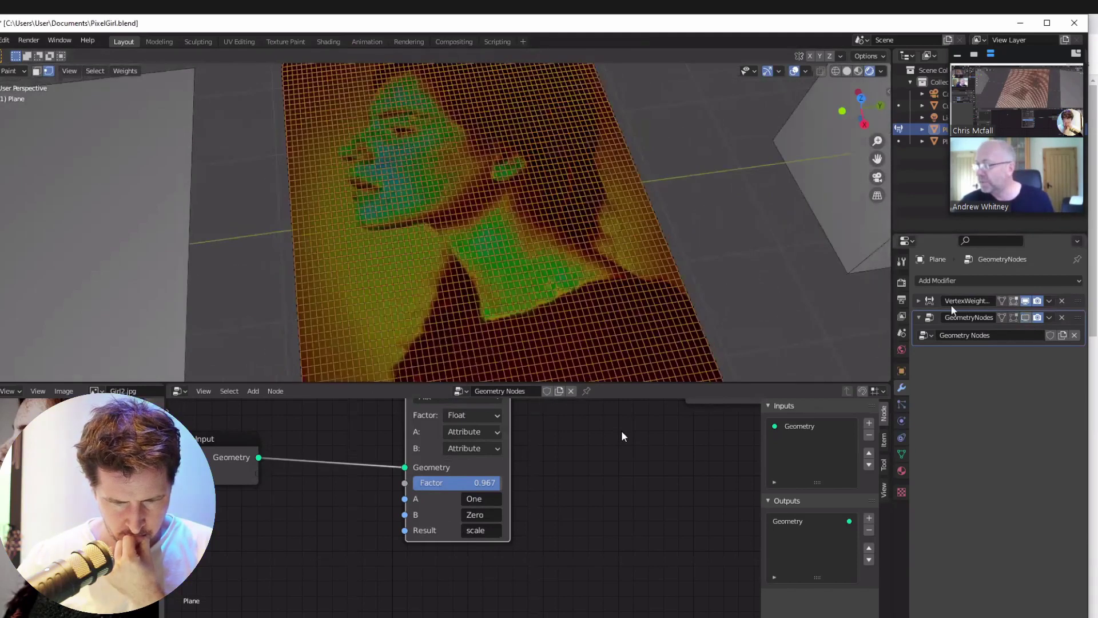
Turn off viewport display for the GeometryNodes and VertexWeightMix modifiers, and check the plane's vertex groups
left_click(1026, 318)
left_click(1026, 302)
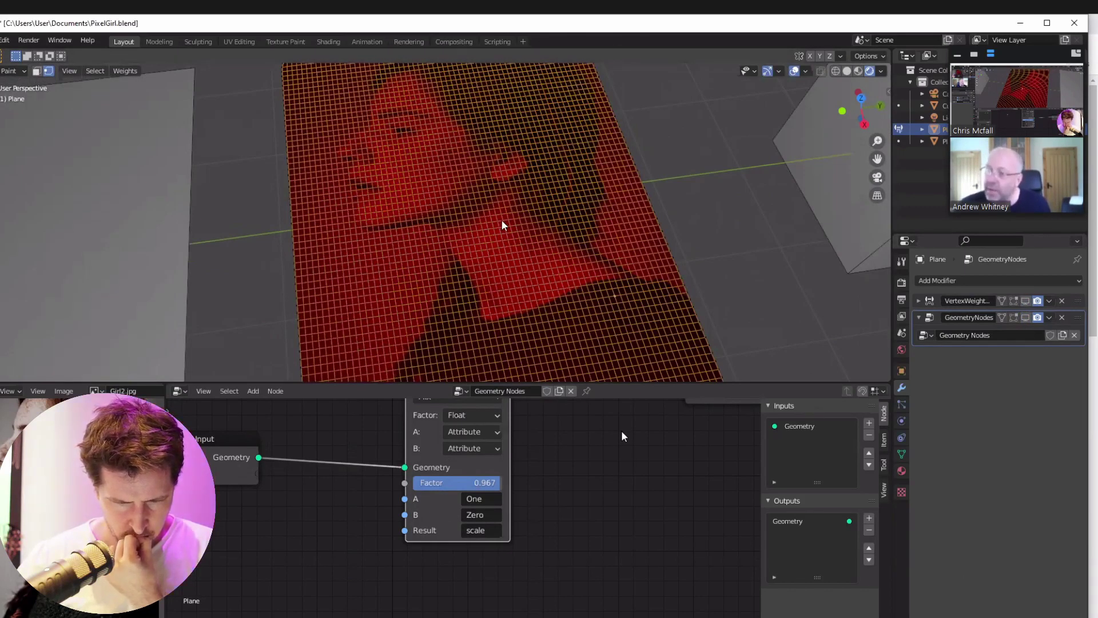
left_click(902, 454)
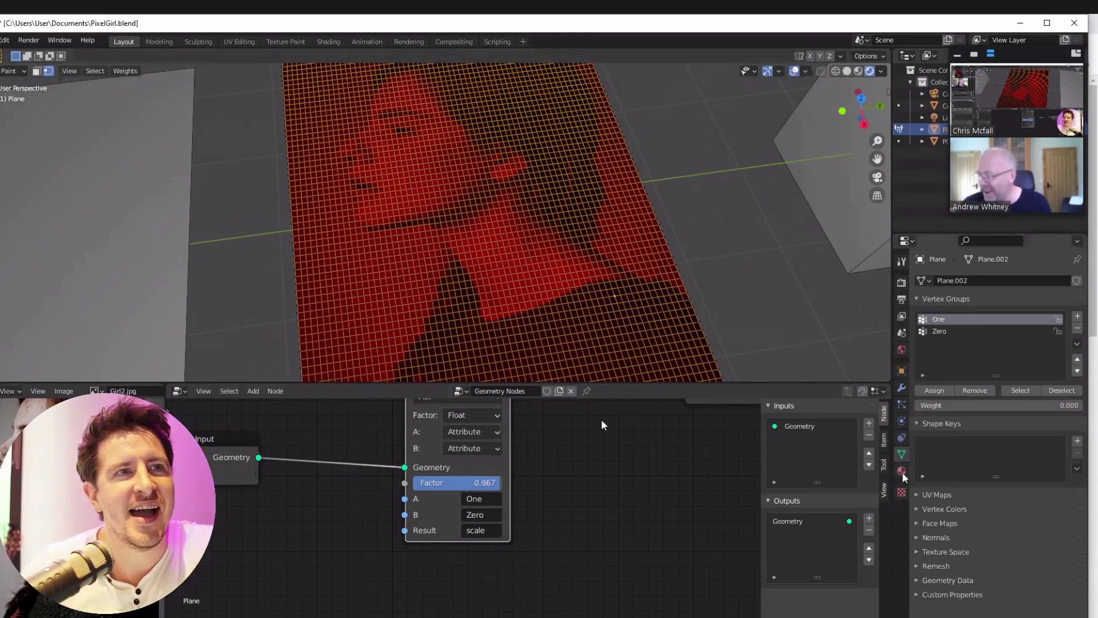
left_click(901, 390)
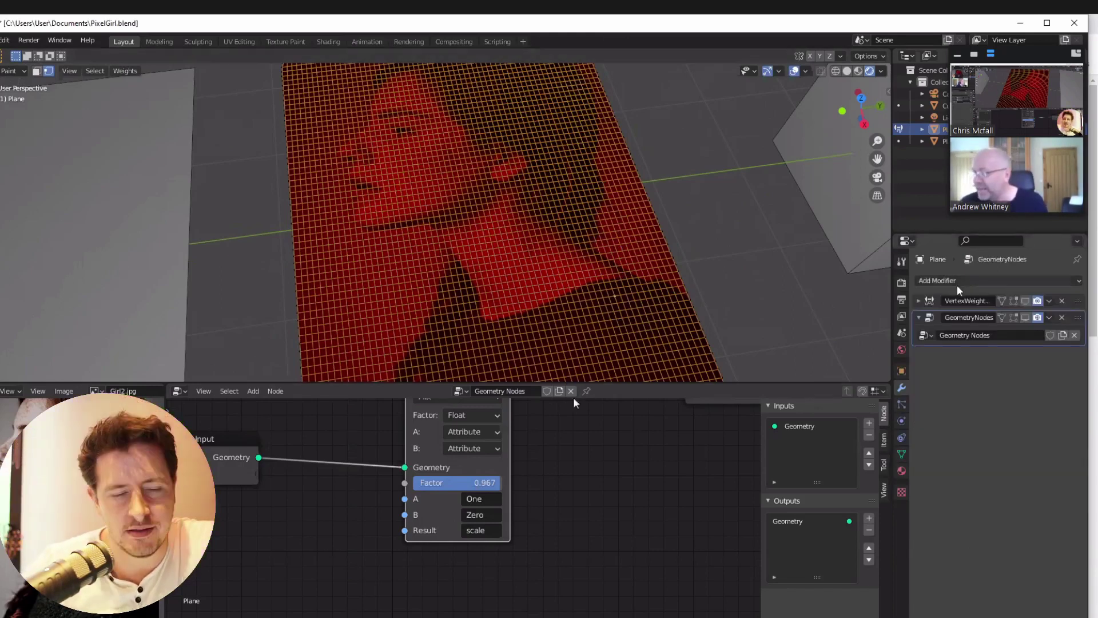
Replace the plane's two modifiers with a Vertex Weight Edit modifier that uses vertex group One
left_click(1062, 301)
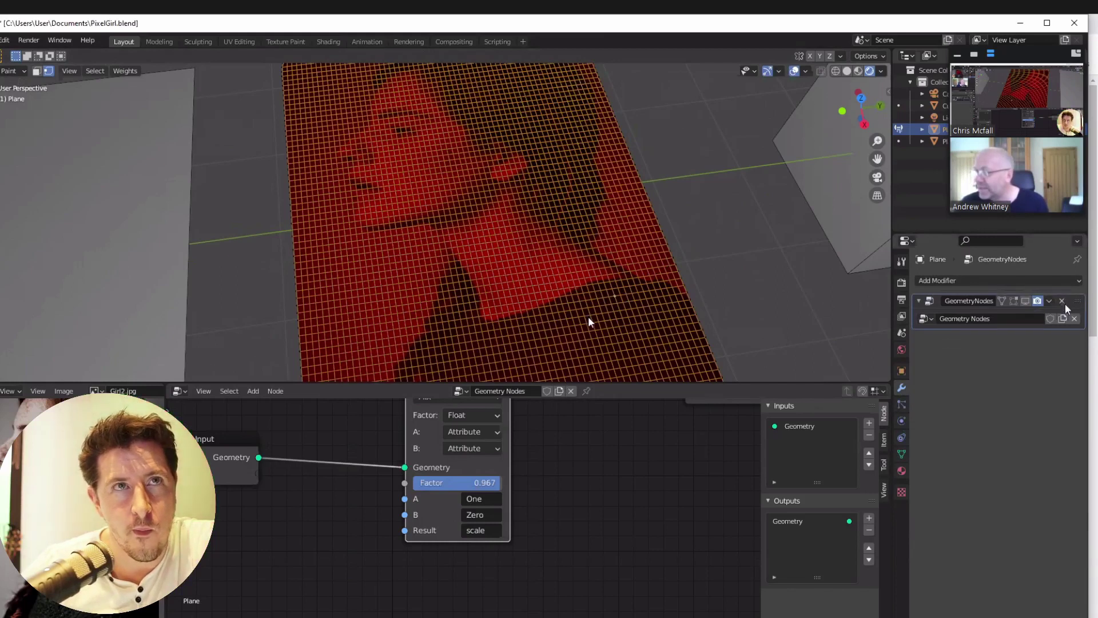
left_click(1062, 301)
left_click(950, 281)
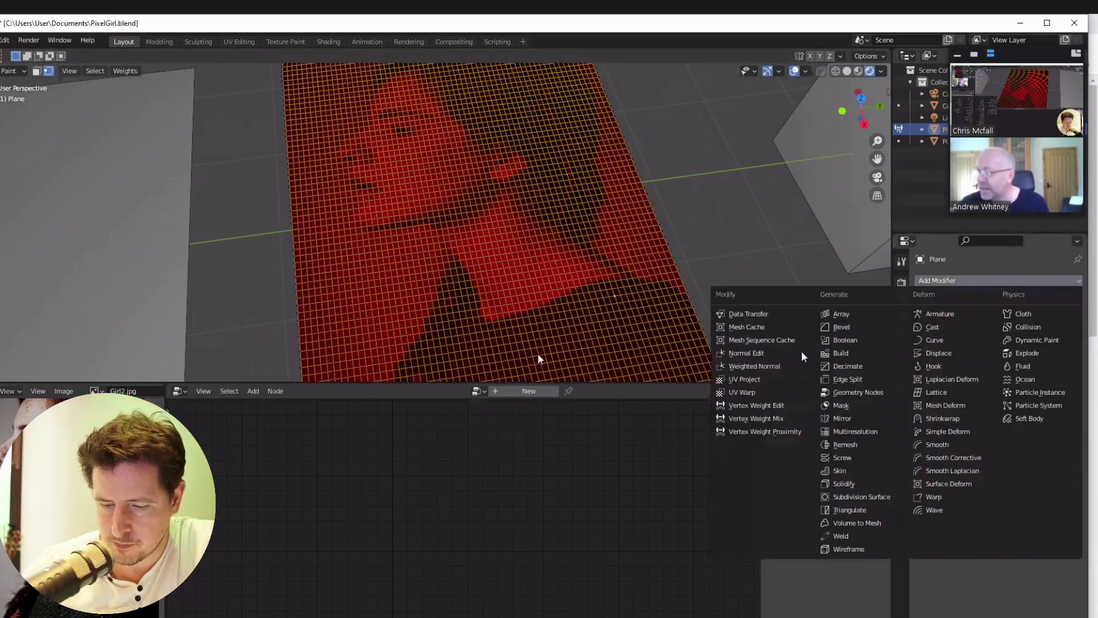
left_click(769, 405)
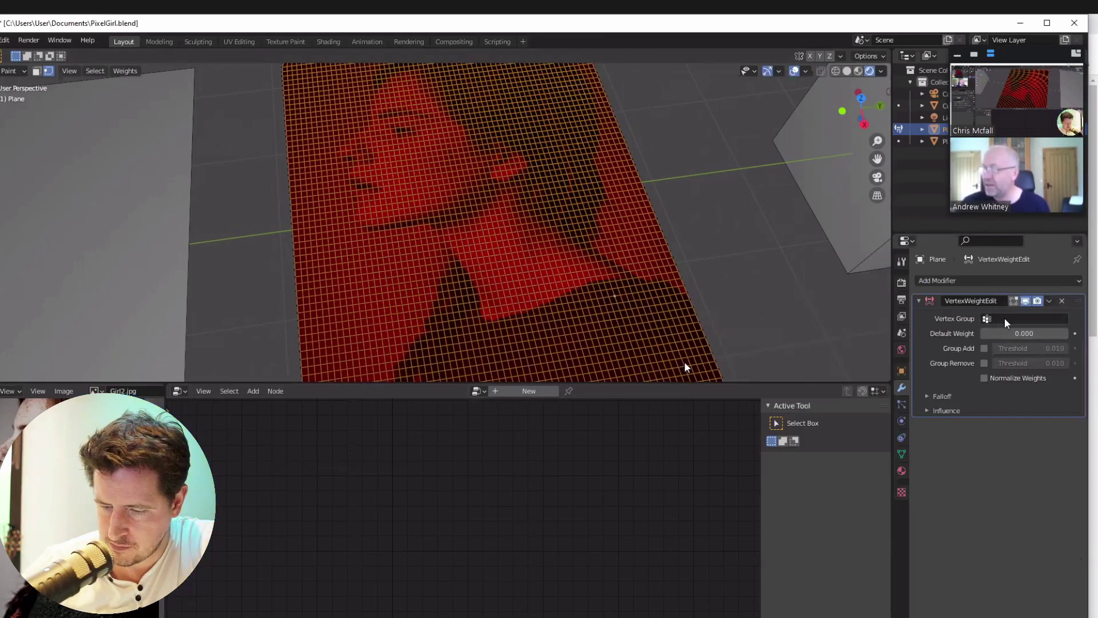
left_click(1007, 319)
left_click(1004, 337)
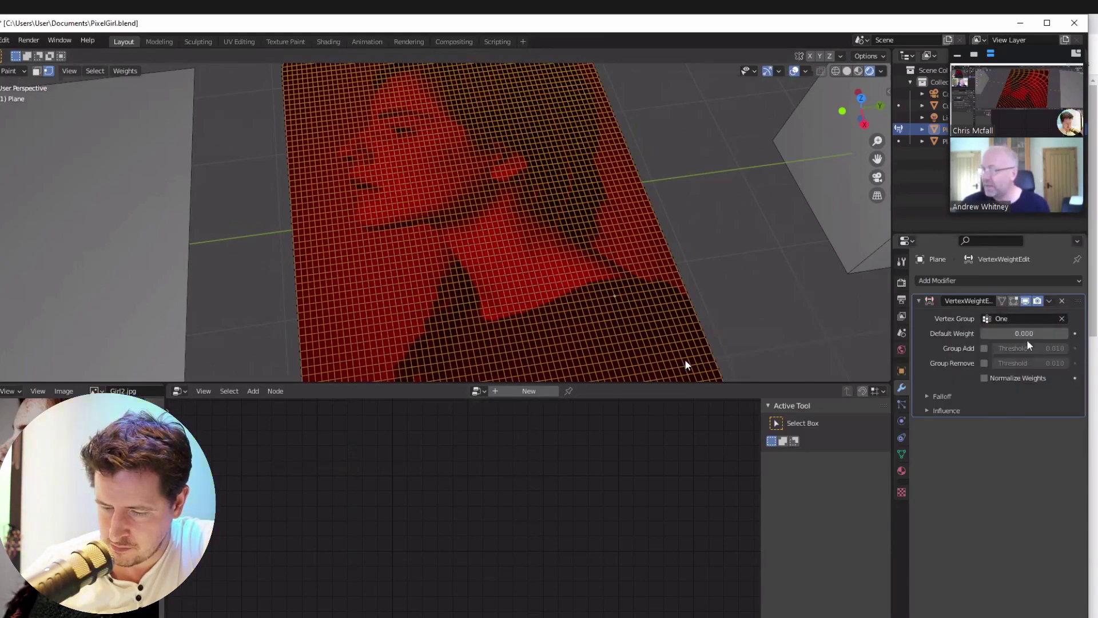
Mask the Vertex Weight Edit influence with Texture using UV coordinates, and set the default weight to 1.000
left_click(948, 413)
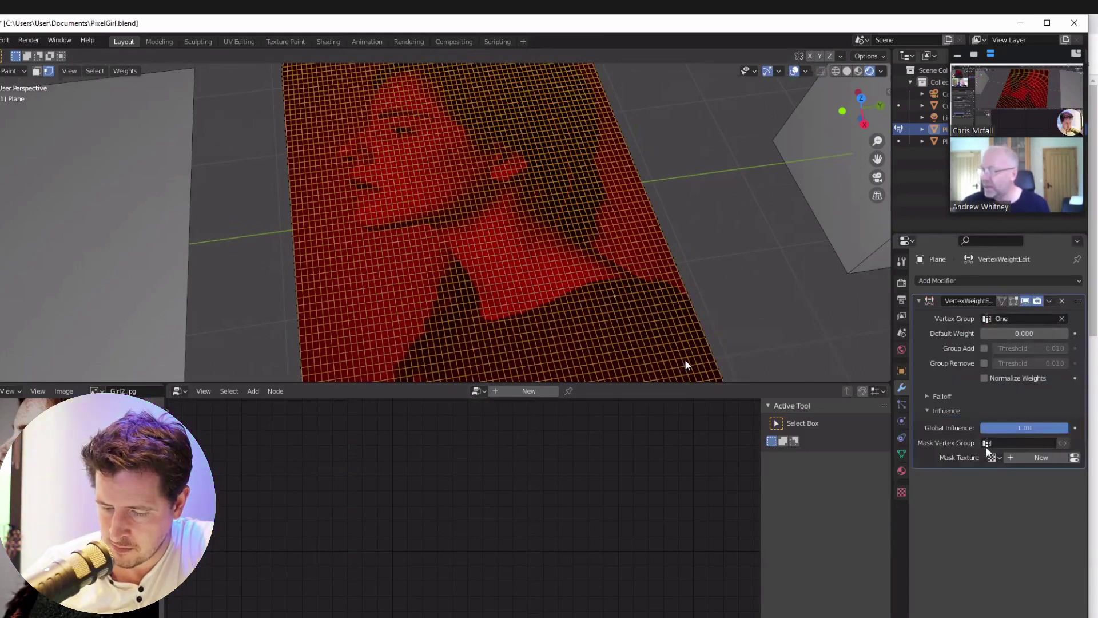
left_click(998, 458)
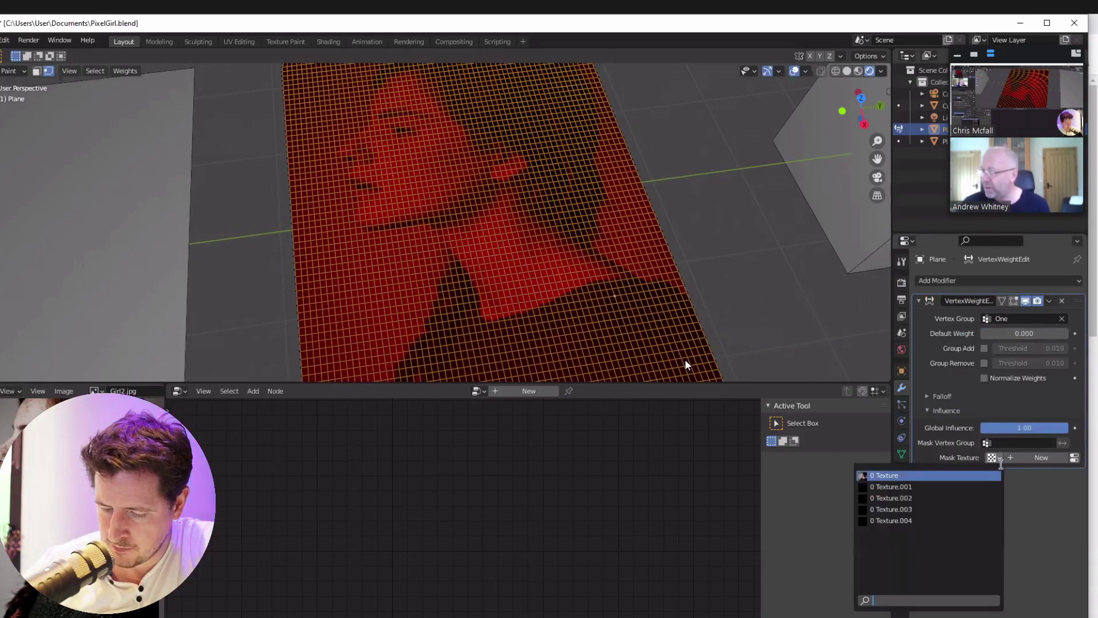
left_click(982, 475)
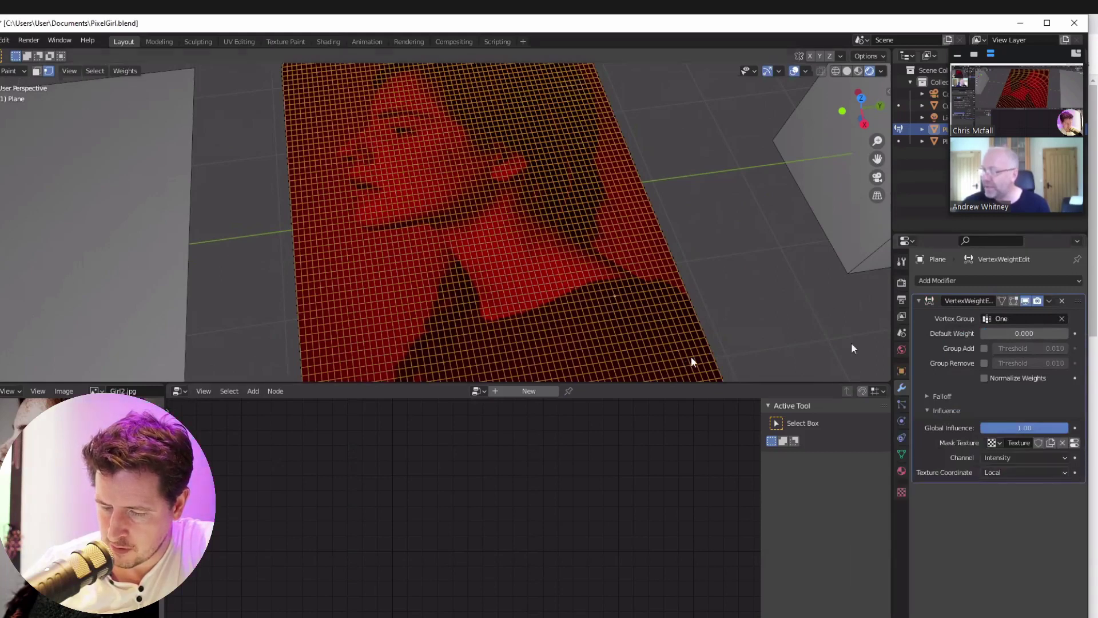
left_click(1000, 475)
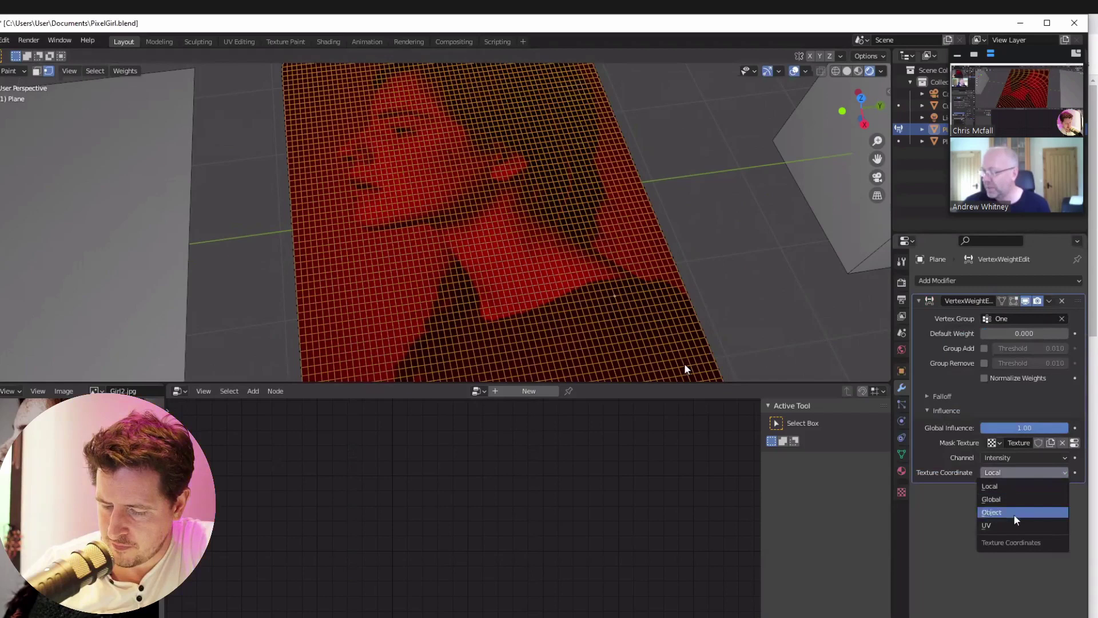
left_click(1014, 522)
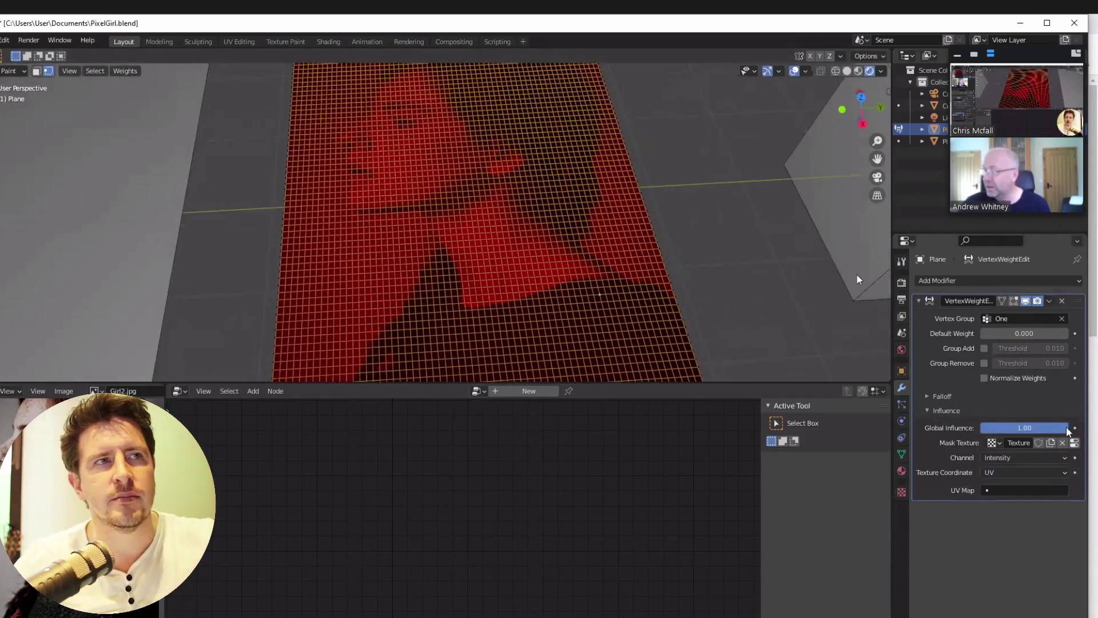
left_click_drag(1002, 333, 1071, 333)
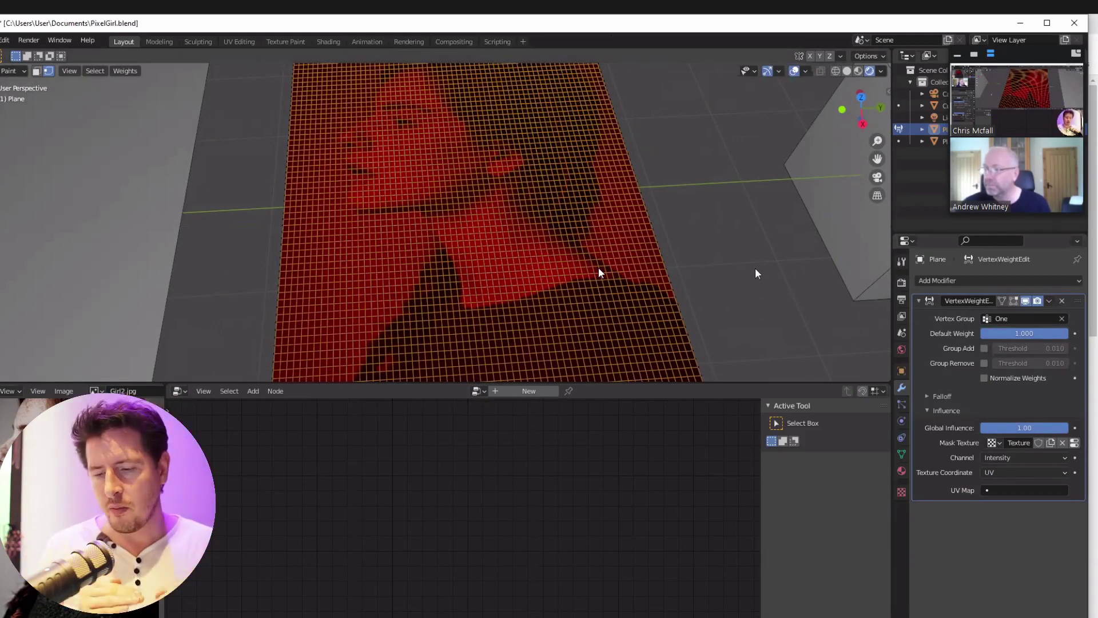
Undo the Vertex Weight Edit setup and the deletion of the VertexWeightMix and GeometryNodes modifiers
key("ctrl+z")
key("ctrl+z")
key("ctrl+z")
key("ctrl+z")
key("ctrl+z")
key("ctrl+z")
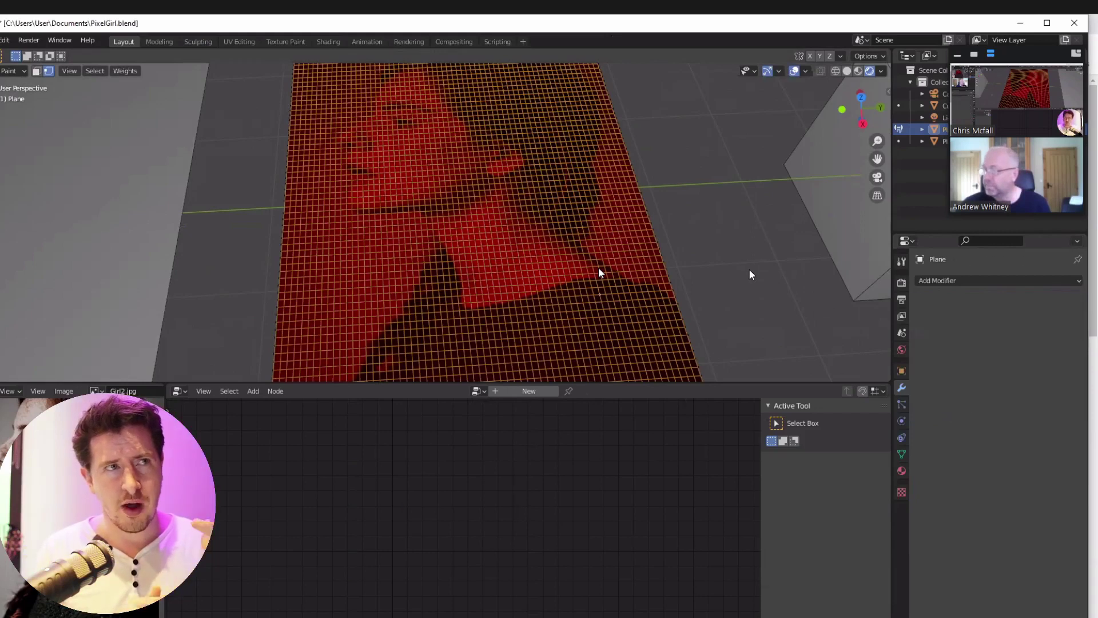
key("ctrl+shift+z")
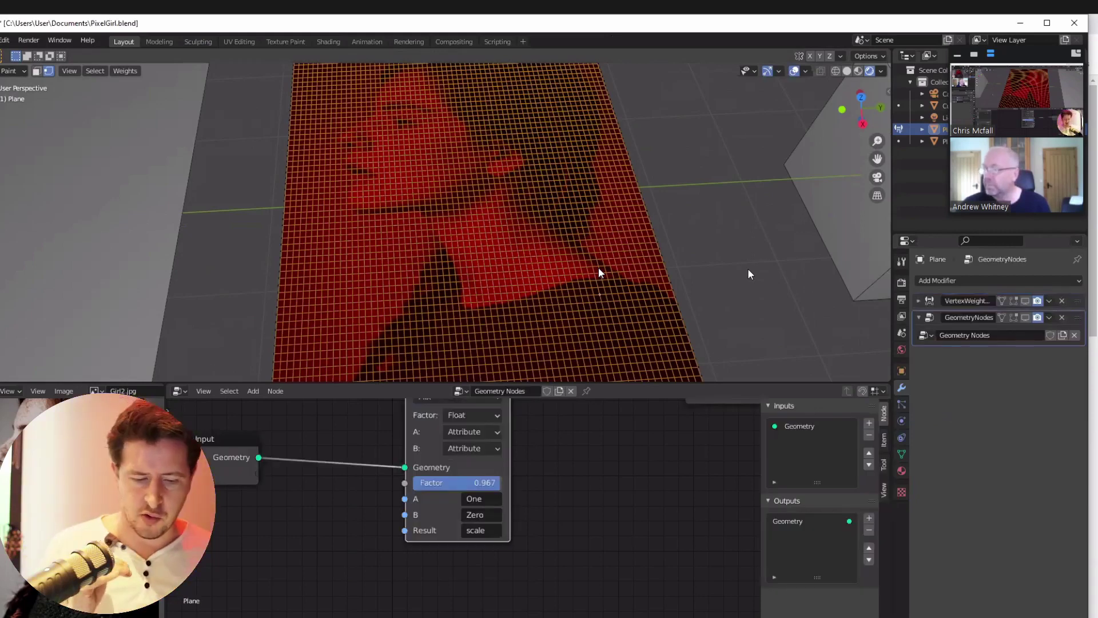
Restore the viewport display of the plane's VertexWeightMix and GeometryNodes modifiers
key("ctrl+shift+z")
middle_click_drag(448, 205, 703, 220)
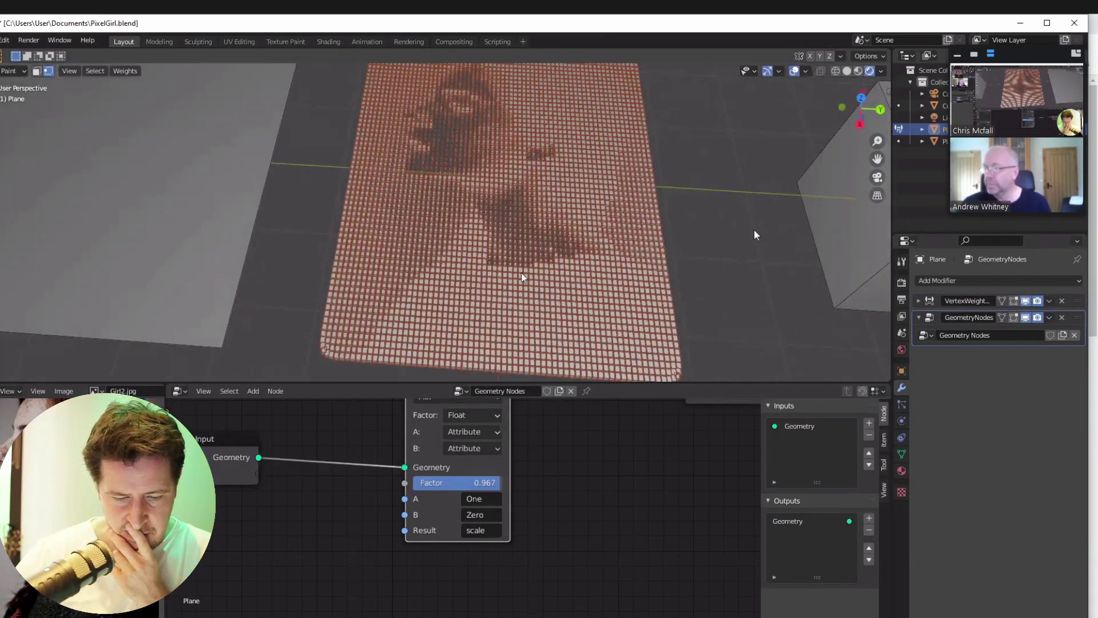
middle_click_drag(694, 177, 577, 43)
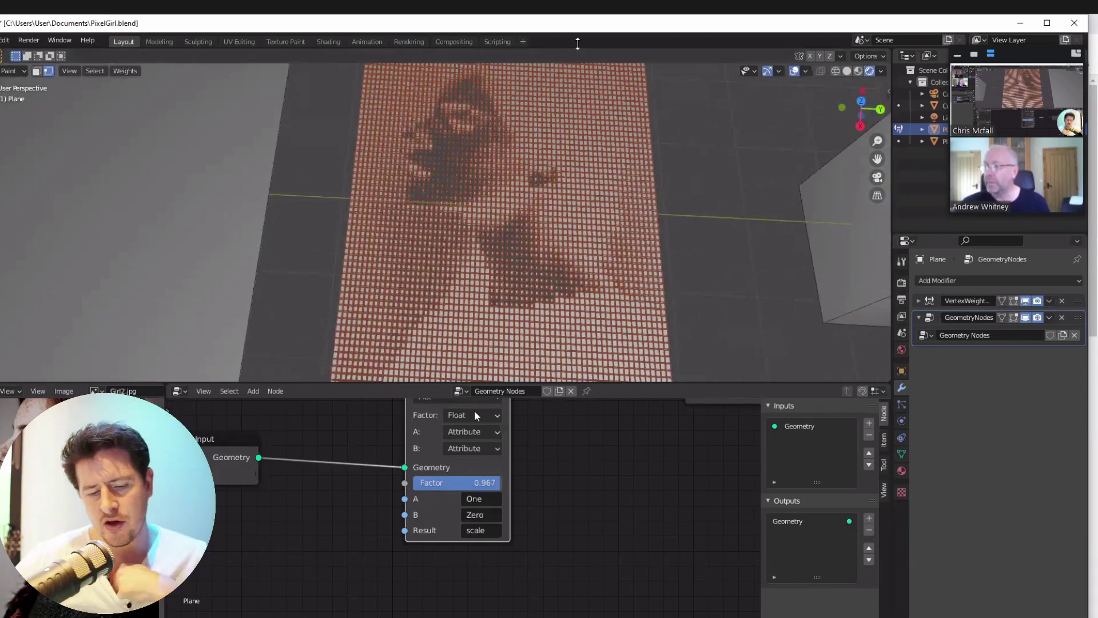
Examine the connections between the Attribute Mix and Point Instance nodes in the plane's geometry node tree
scroll(540, 417, "down", 4)
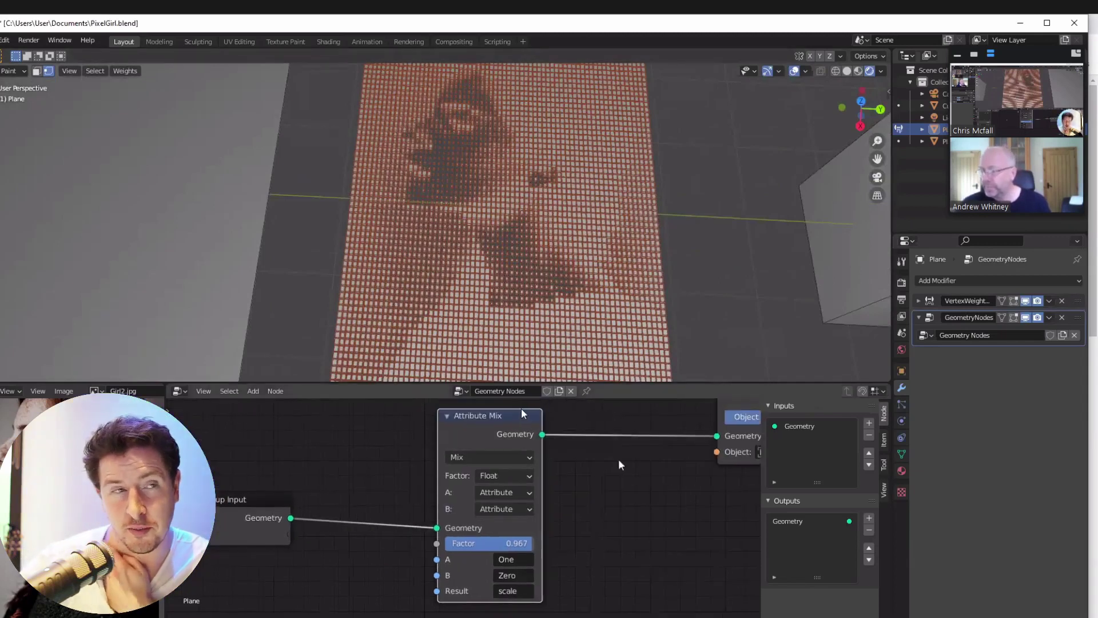
middle_click_drag(628, 510, 565, 510)
left_click(575, 527)
left_click_drag(437, 450, 489, 454)
left_click(347, 447)
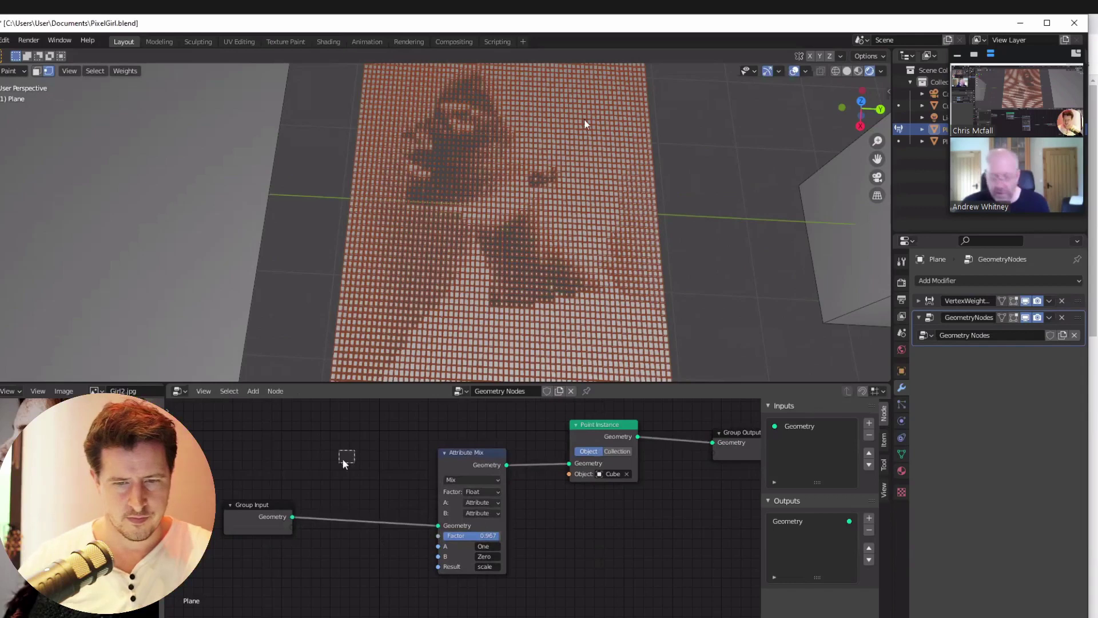
key("shift+a")
mouse_move(344, 460)
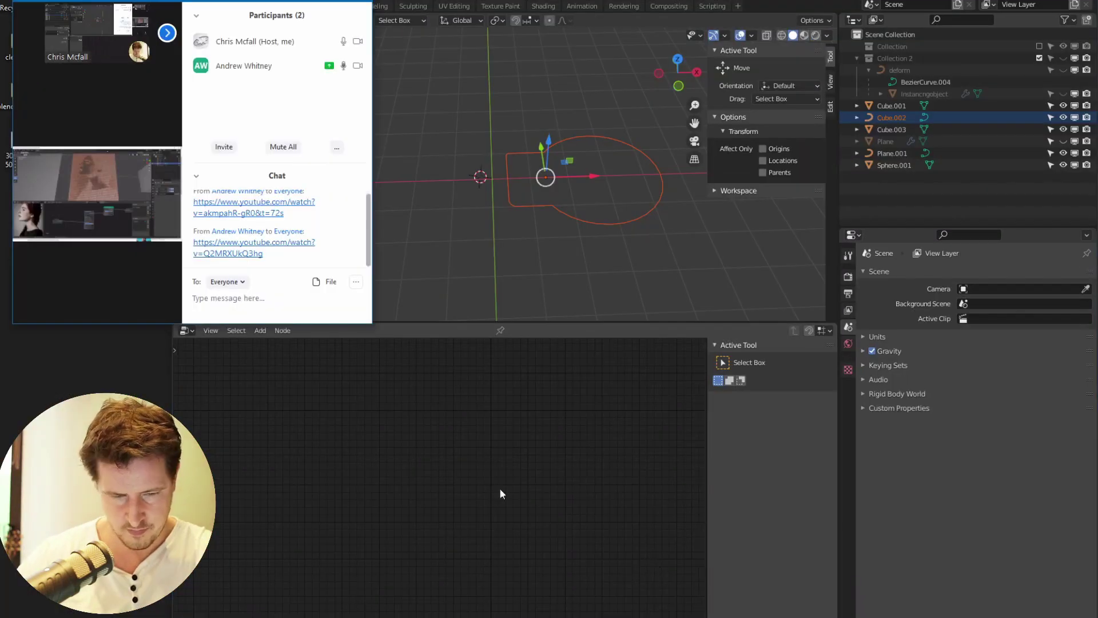
Switch from the shared screen to the local Blender scene and delete all of its objects and collections
left_click(560, 355)
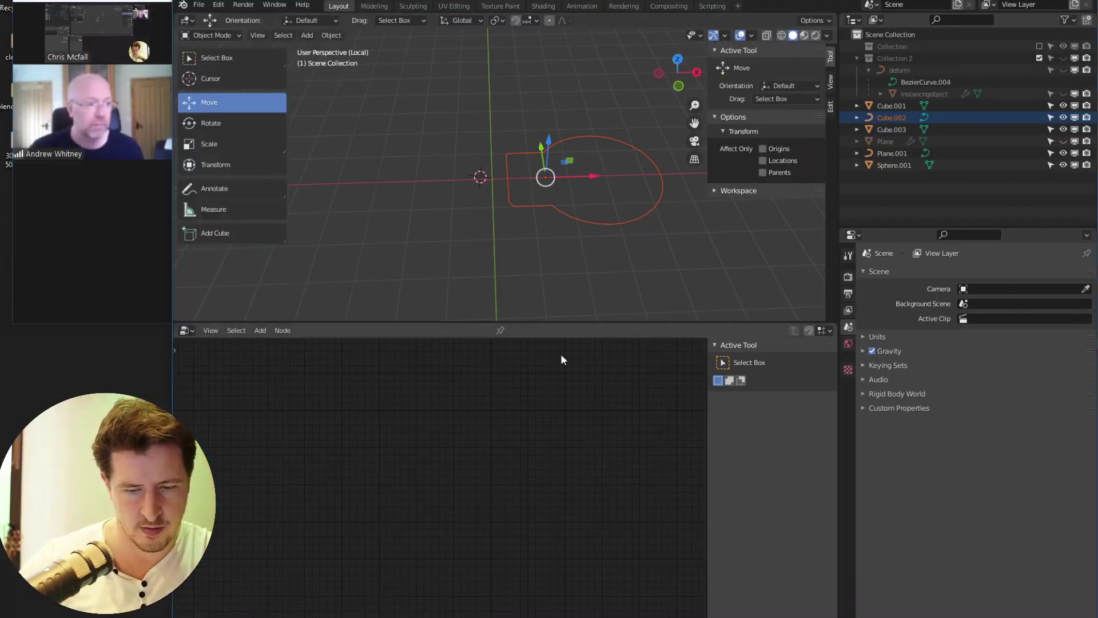
middle_click_drag(453, 209, 532, 211)
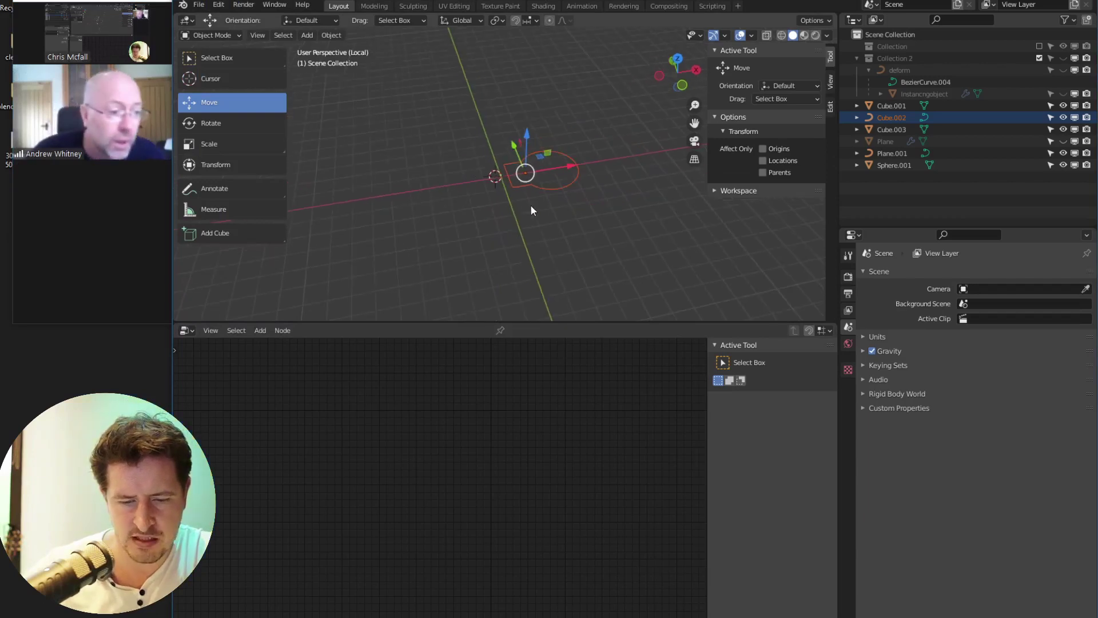
key("a")
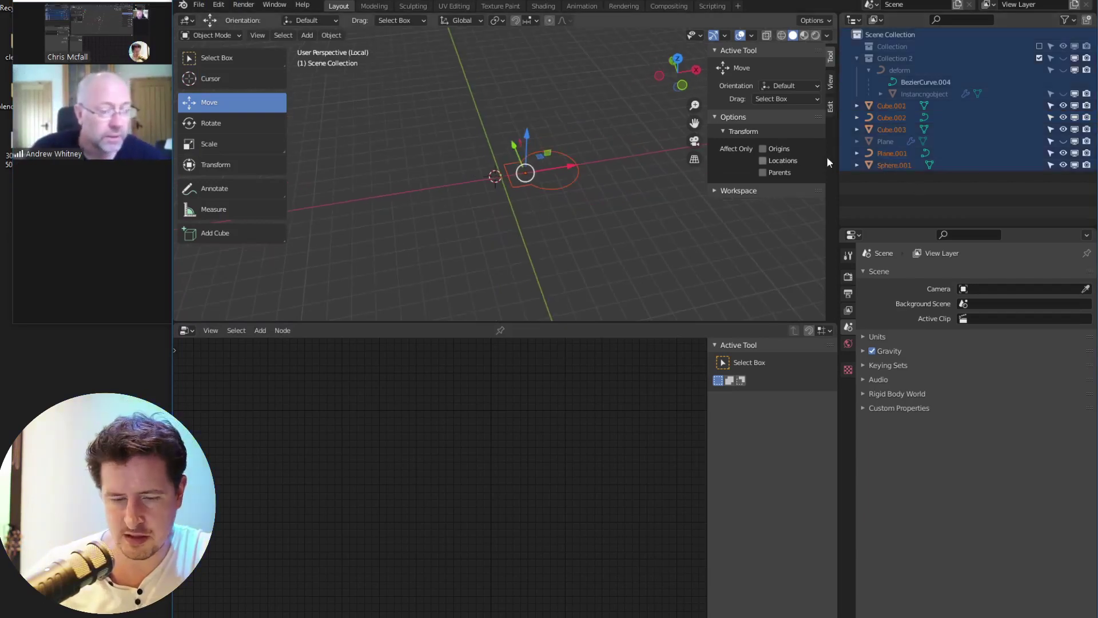
key("Delete")
key("a")
key("Delete")
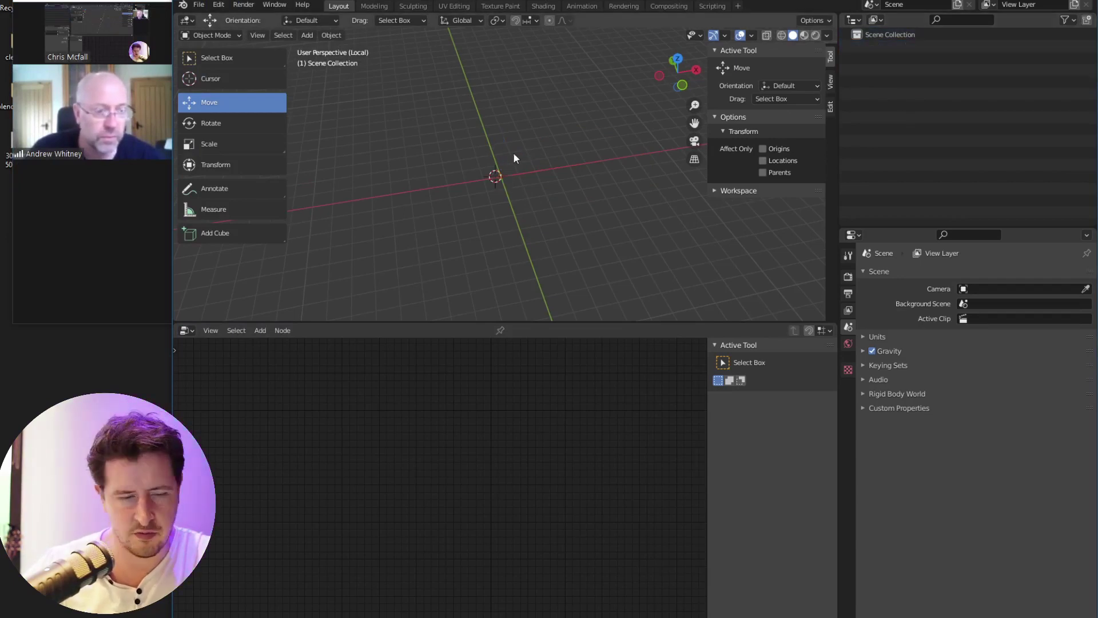
Move the 3D cursor to the world origin, add a 2 m plane there and view it from above
key("shift+s")
left_click(434, 196)
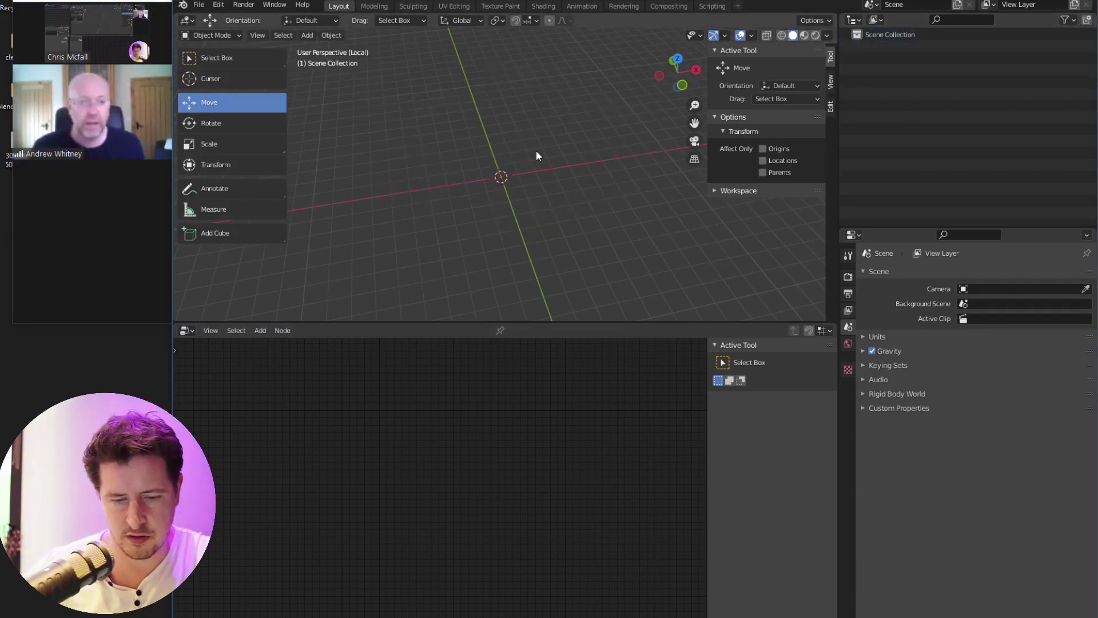
key("shift+a")
left_click(582, 151)
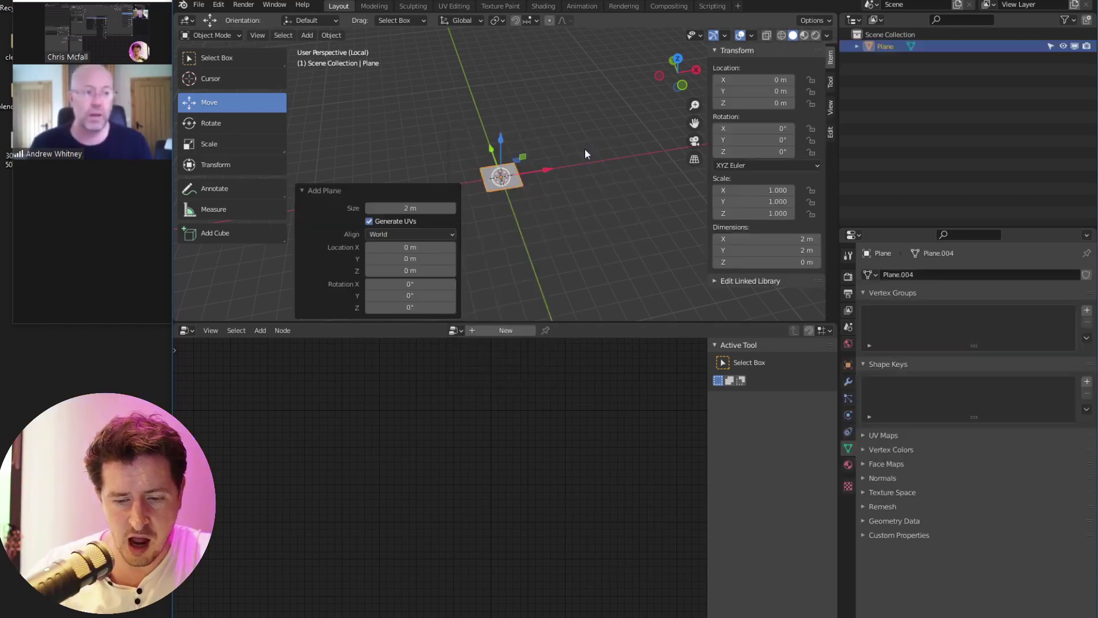
middle_click_drag(520, 192, 665, 200, "alt")
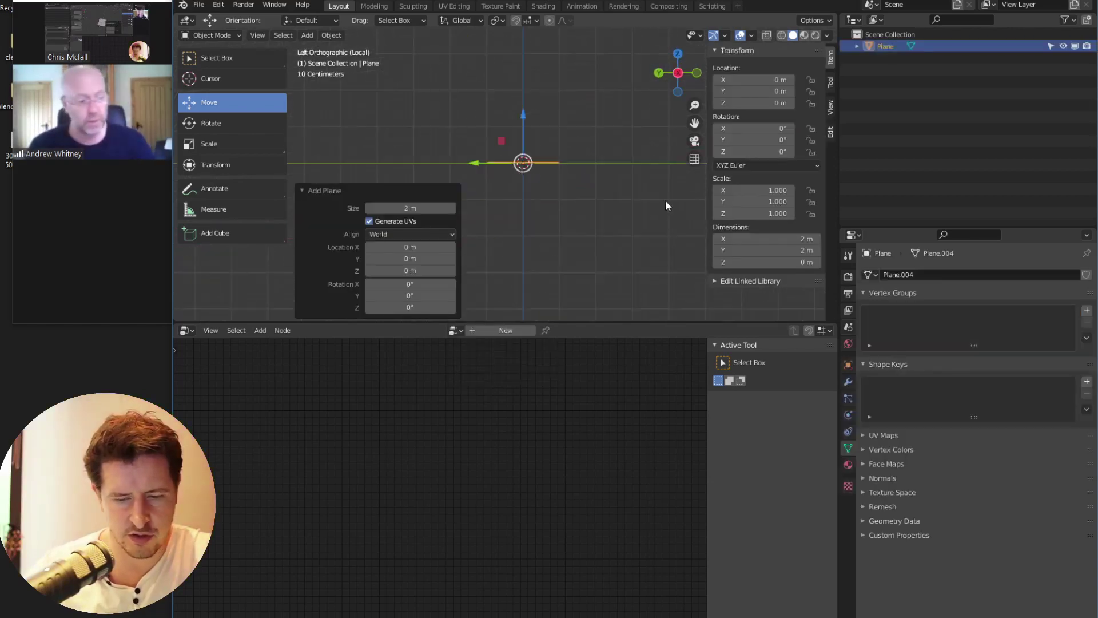
middle_click_drag(524, 183, 582, 203, "alt")
scroll(538, 244, "up", 4)
scroll(593, 208, "up", 3)
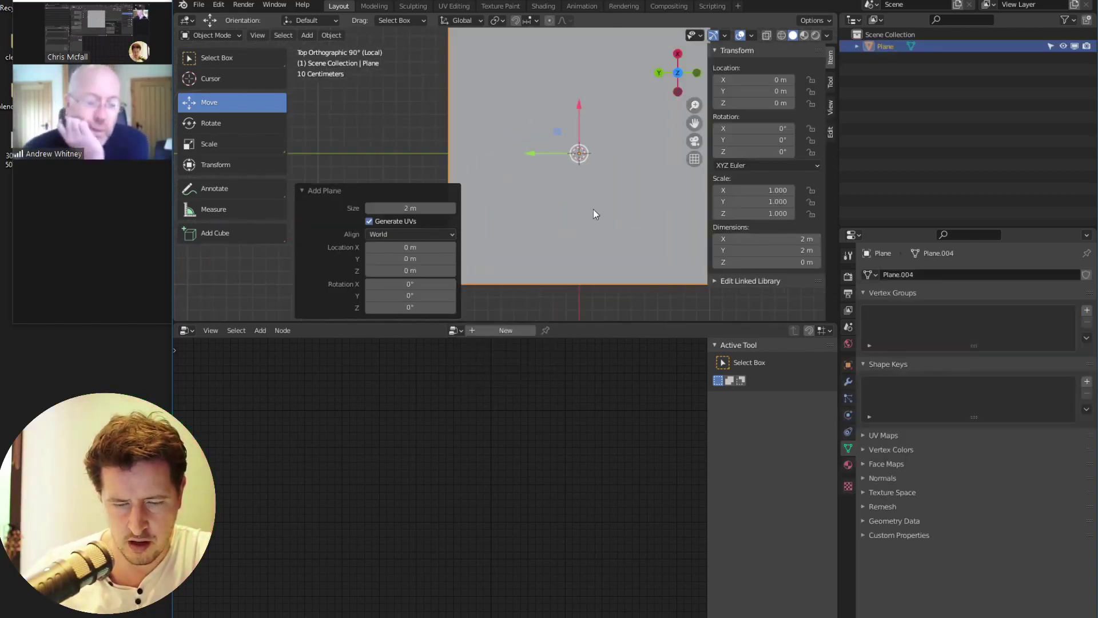
scroll(564, 190, "down", 3)
left_click(342, 191)
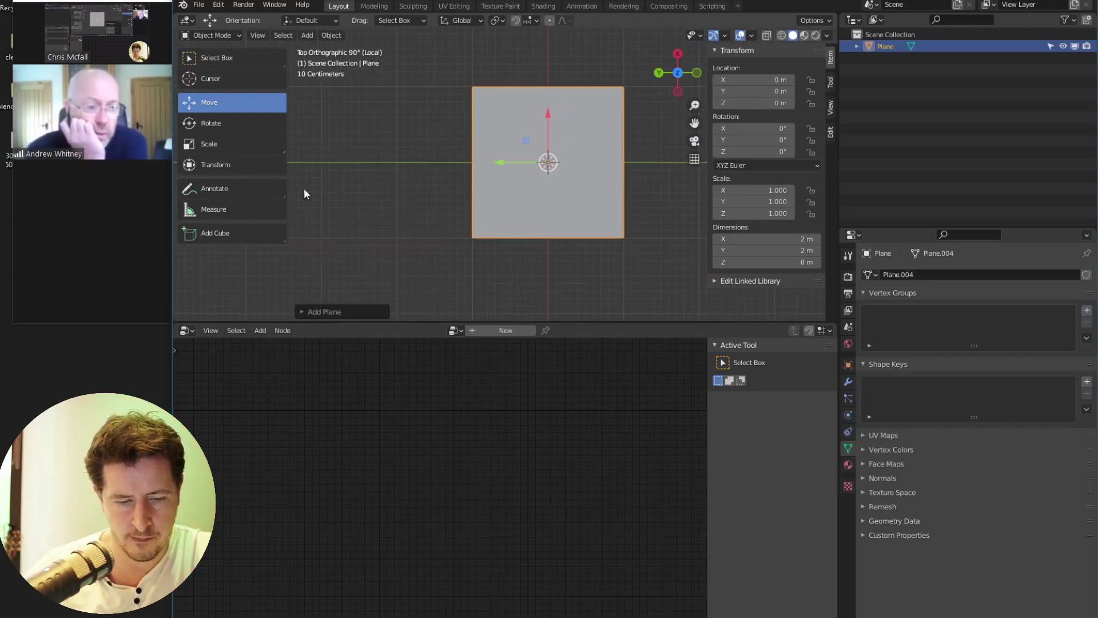
left_click(198, 5)
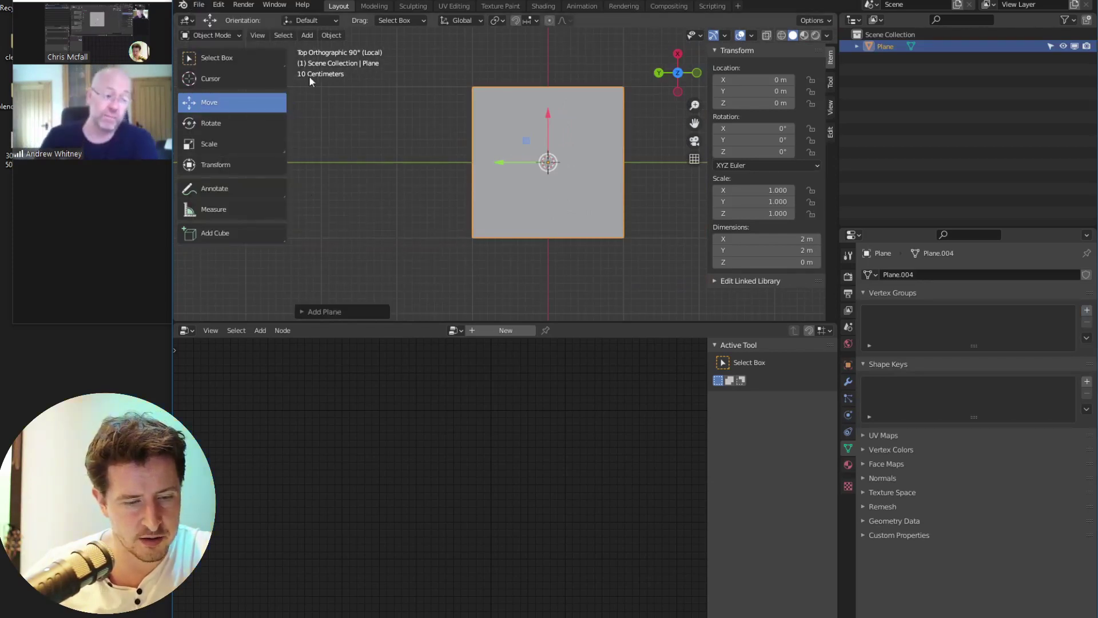
left_click(554, 141)
middle_click_drag(603, 156, 572, 161, "shift")
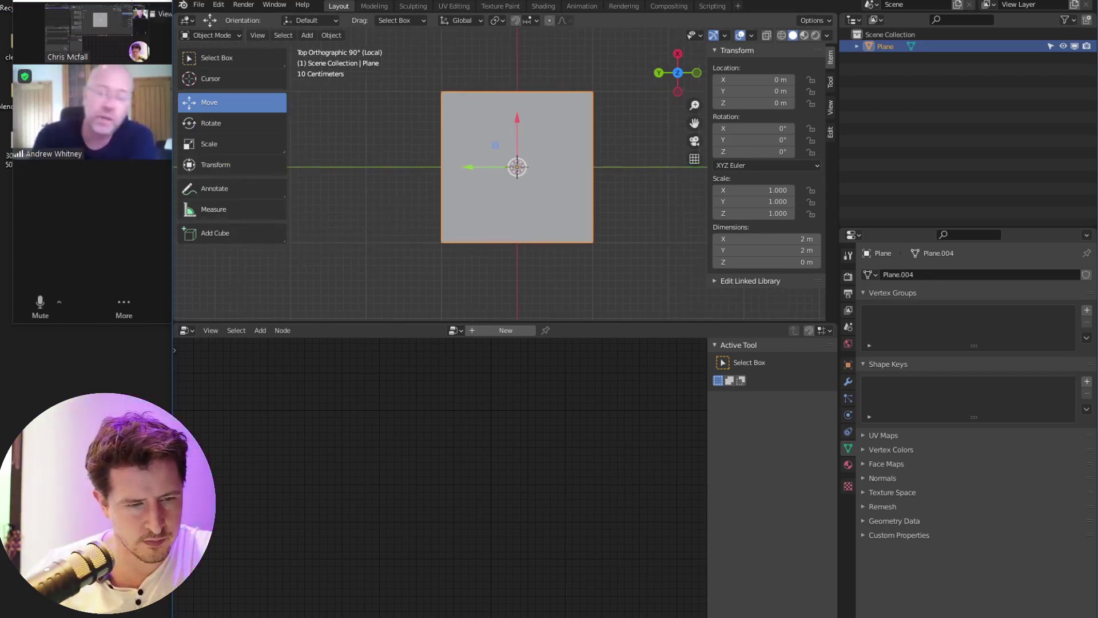
Switch to File Explorer and open the logo folder inside Dropbox's BLENDERCLINIC folder
key("alt+Tab")
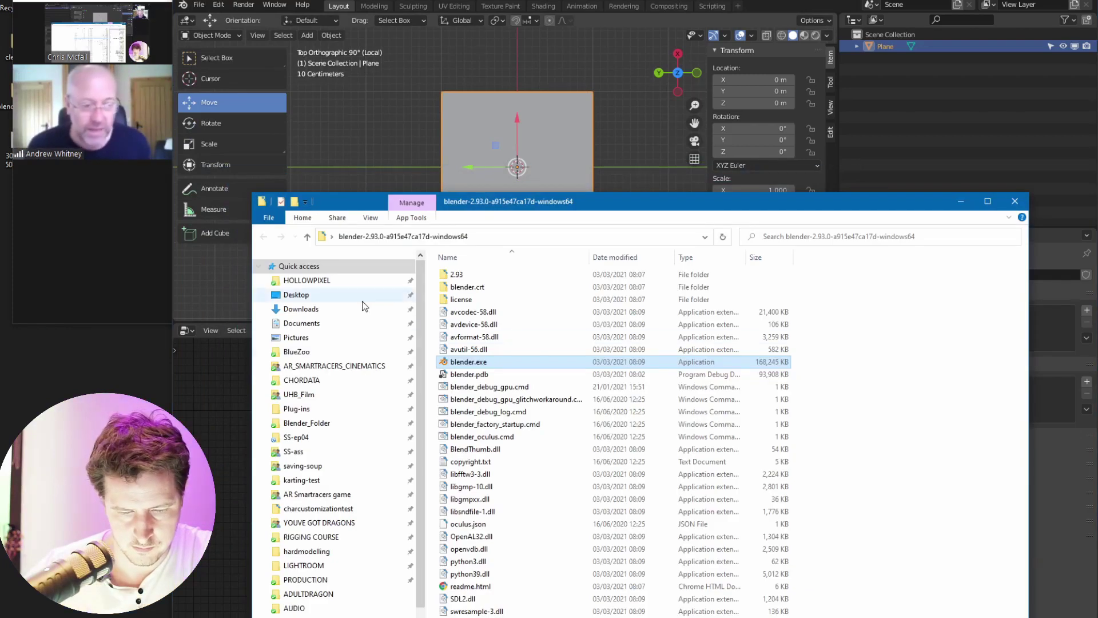
scroll(426, 479, "down", 1)
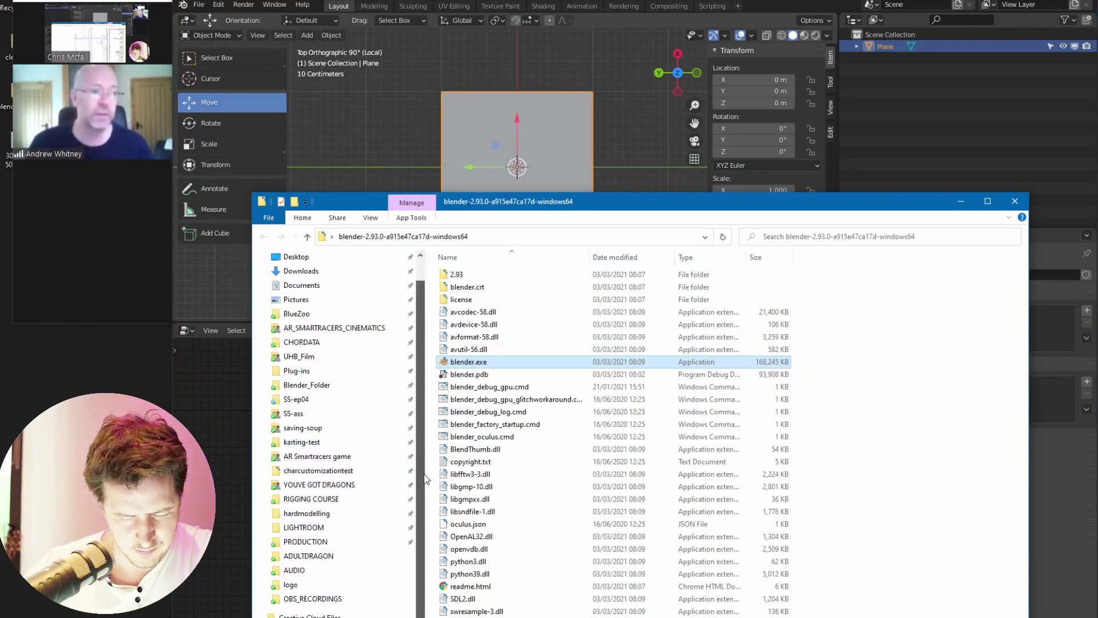
scroll(382, 415, "up", 1)
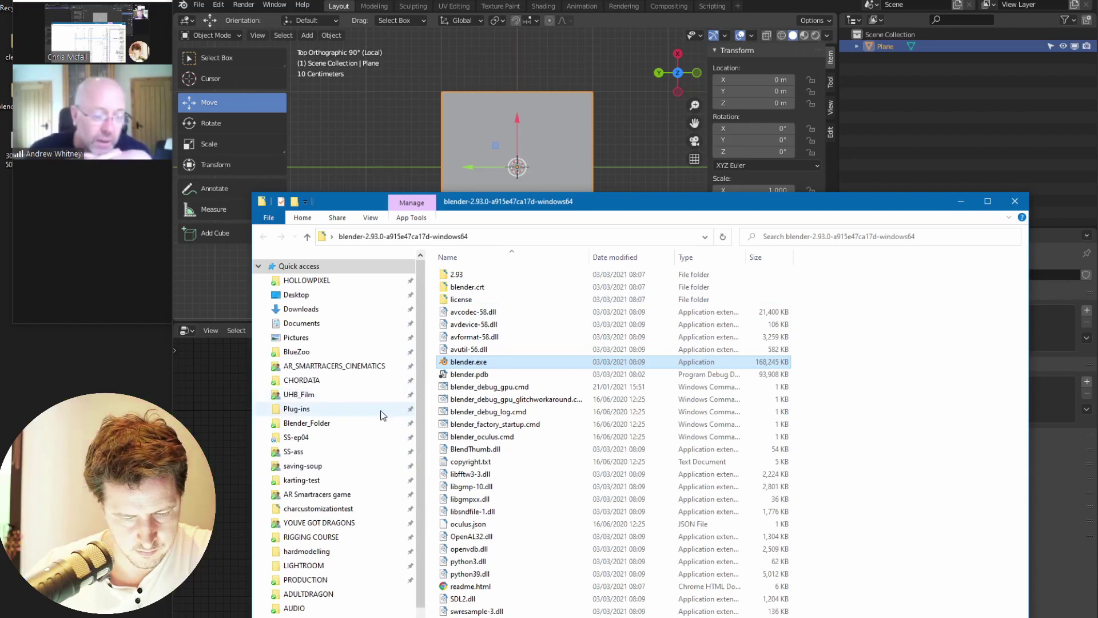
left_click(276, 280)
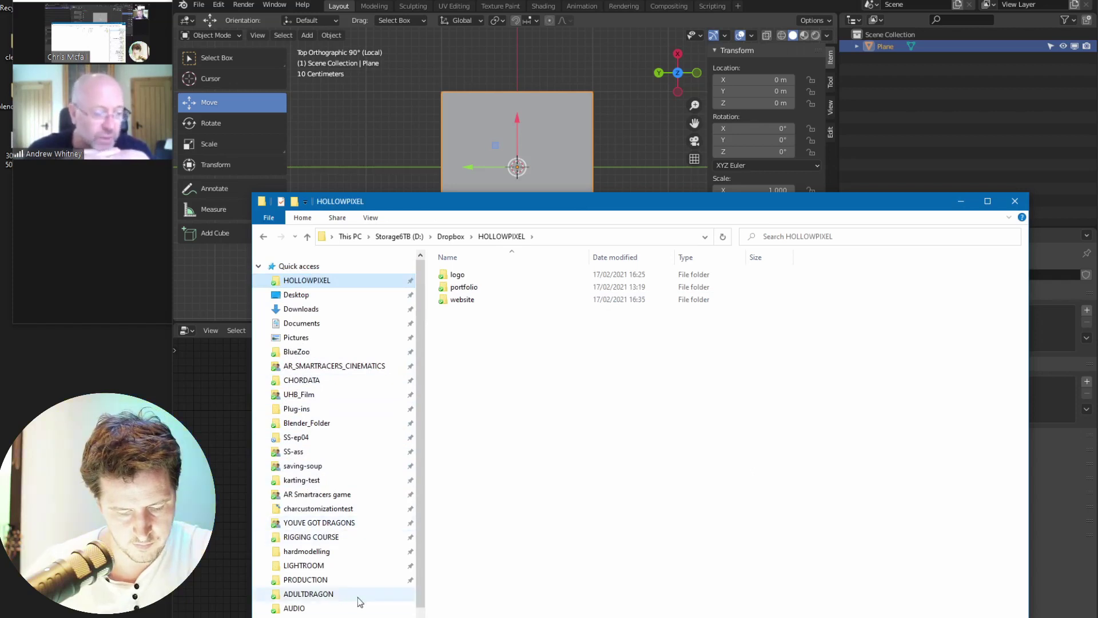
scroll(312, 561, "down", 3)
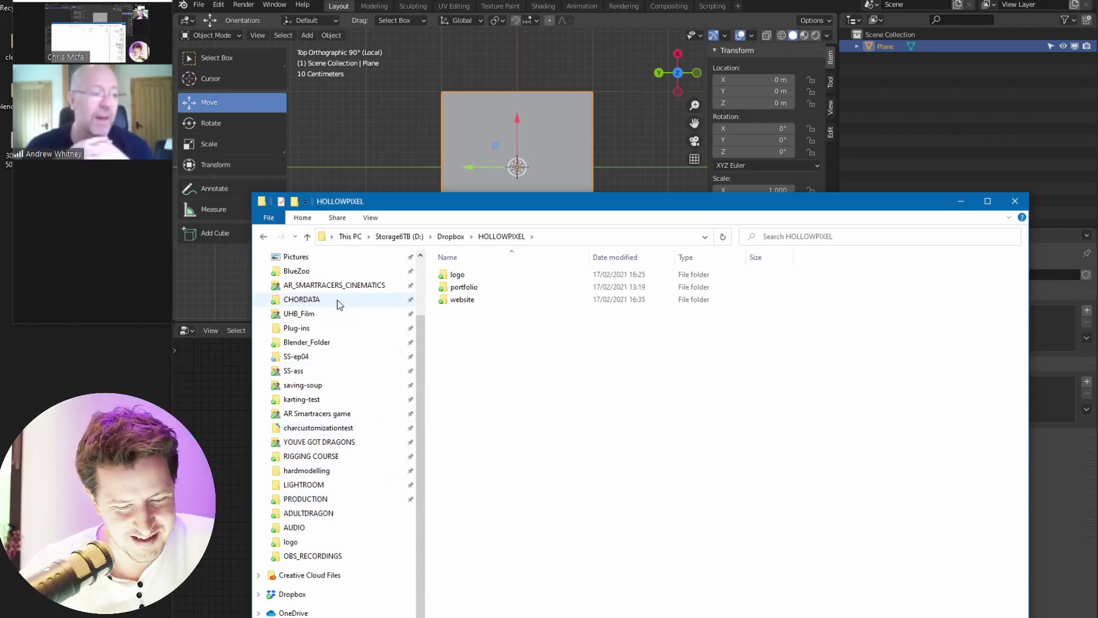
scroll(349, 481, "up", 3)
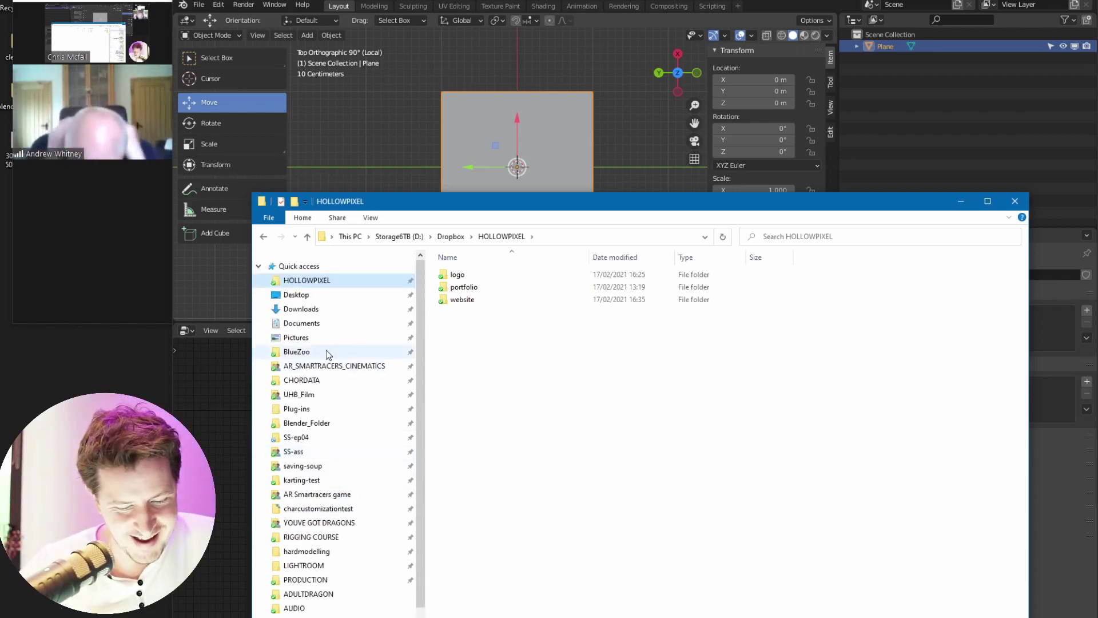
left_click(260, 266)
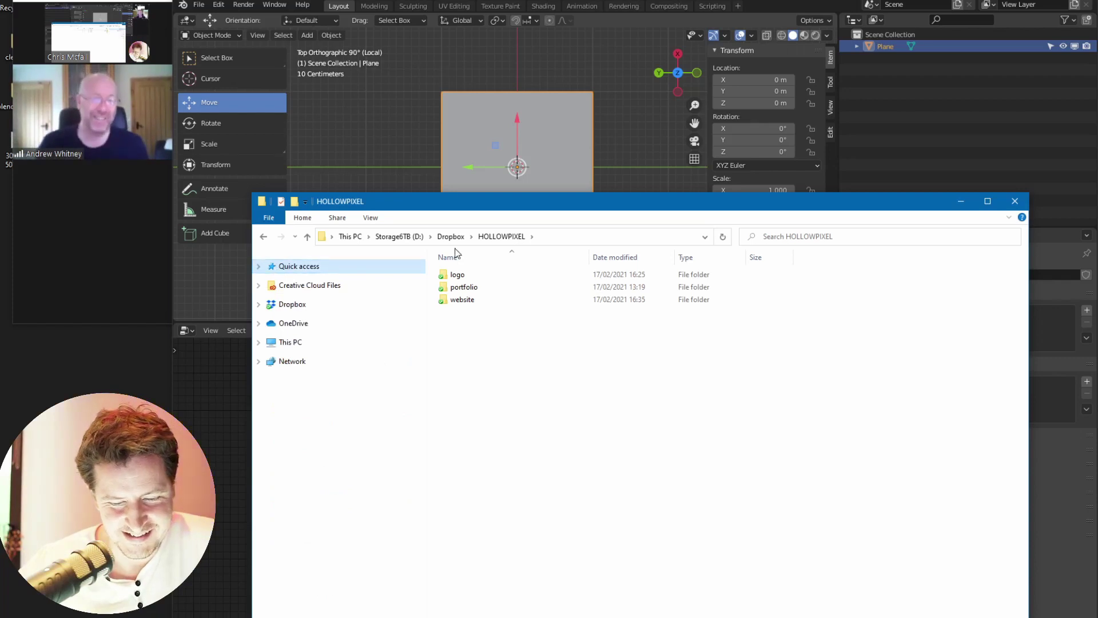
key("alt+Up")
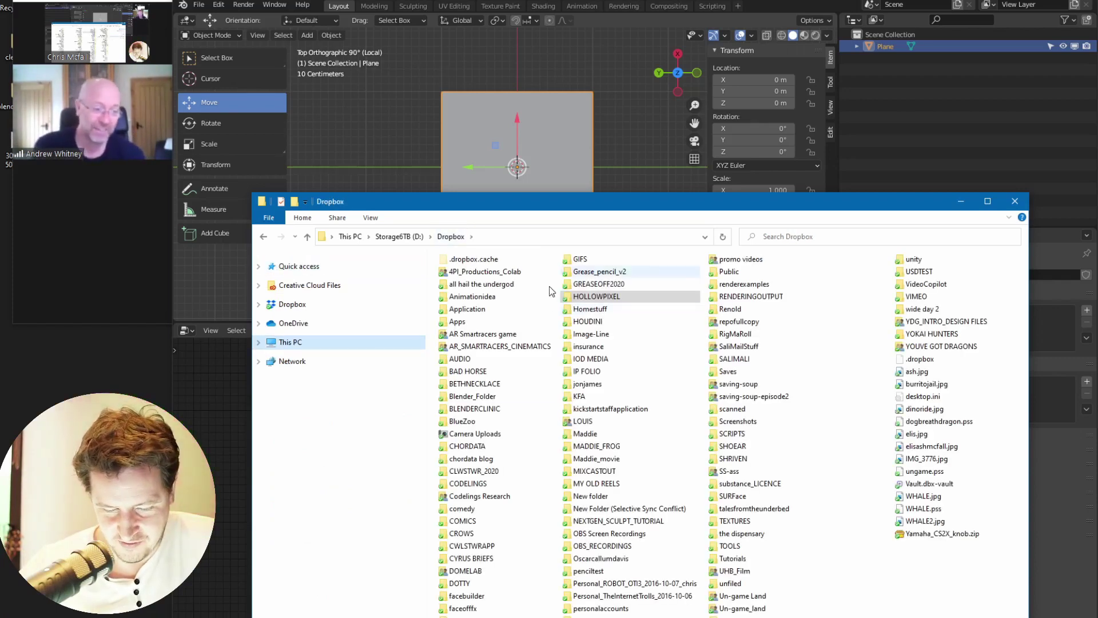
double_click(486, 407)
left_click(488, 276)
double_click(489, 275)
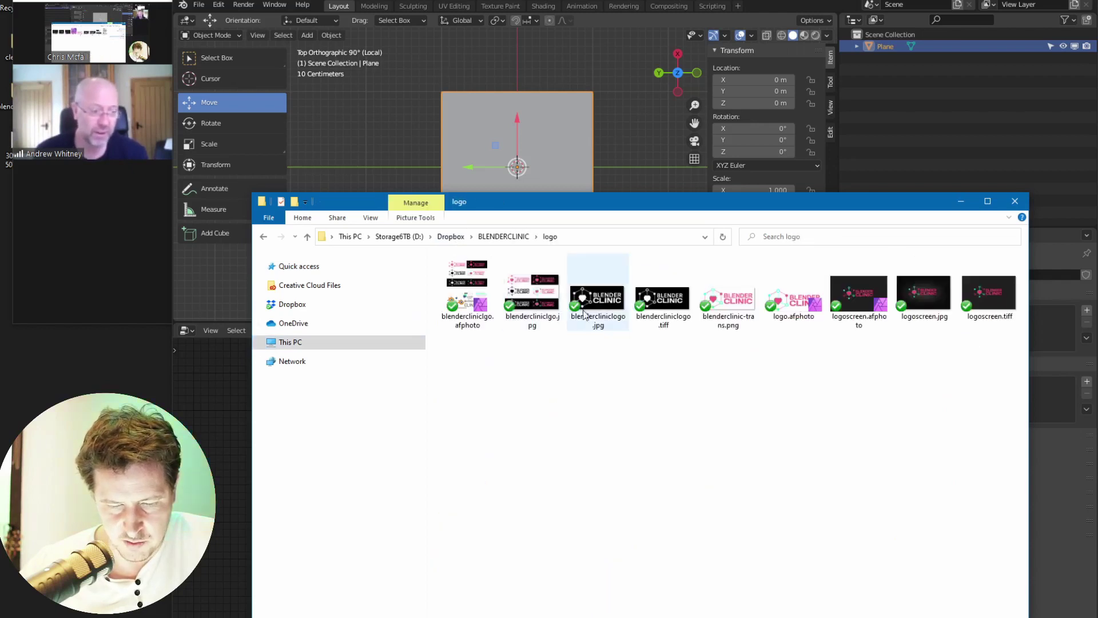
Copy logoscreen.tiff to the desktop and bring it into Blender's viewport as an image empty
left_click_drag(1005, 295, 39, 426)
left_click(1014, 200)
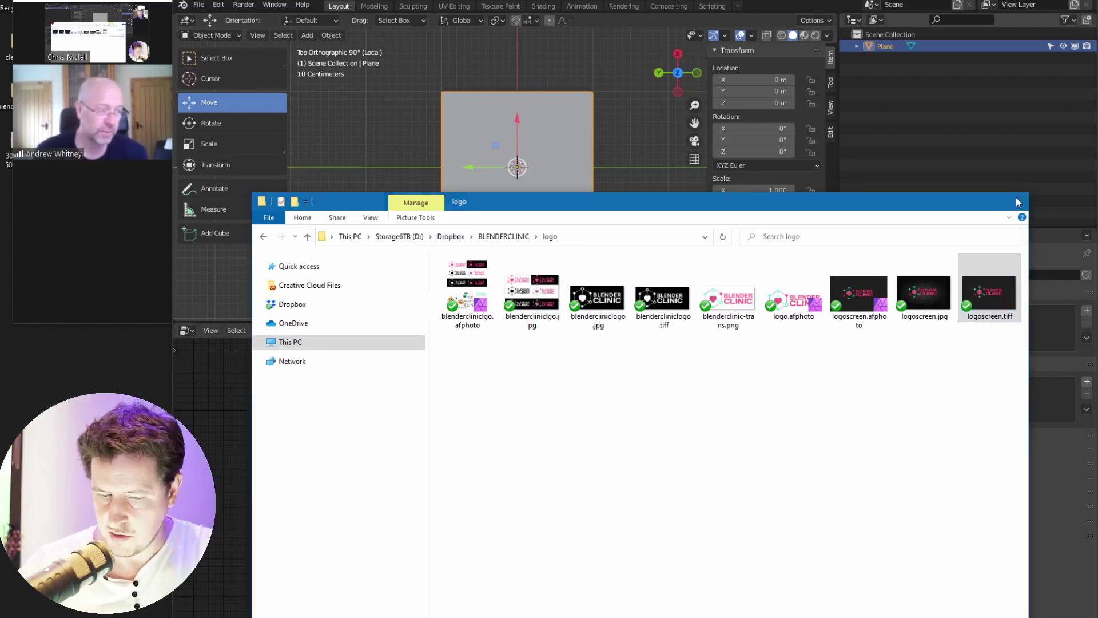
left_click(198, 4)
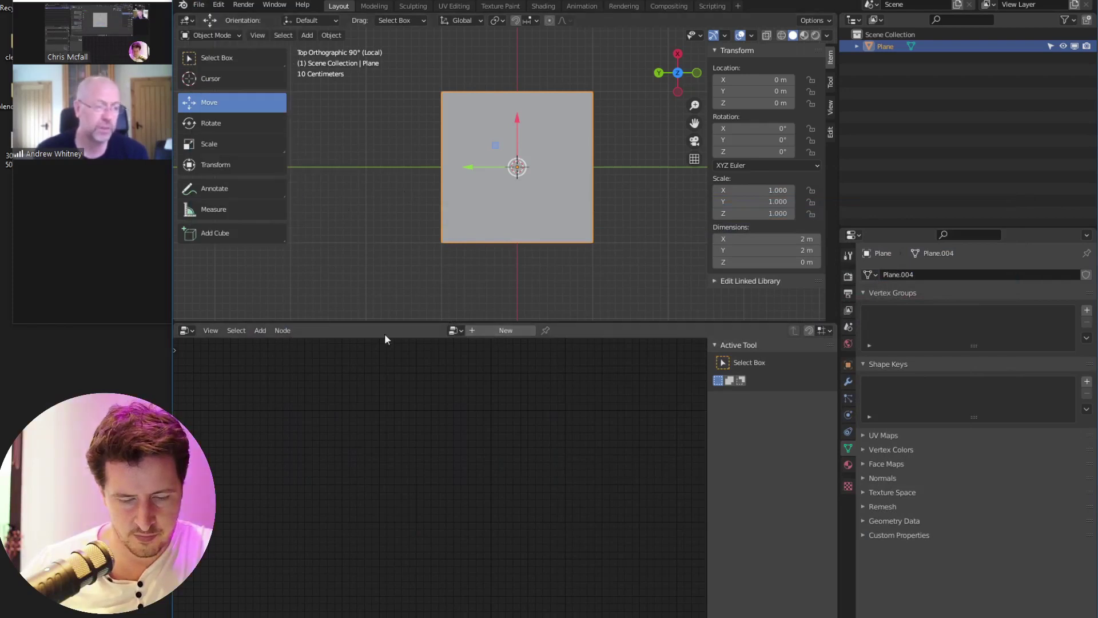
left_click_drag(39, 426, 407, 210)
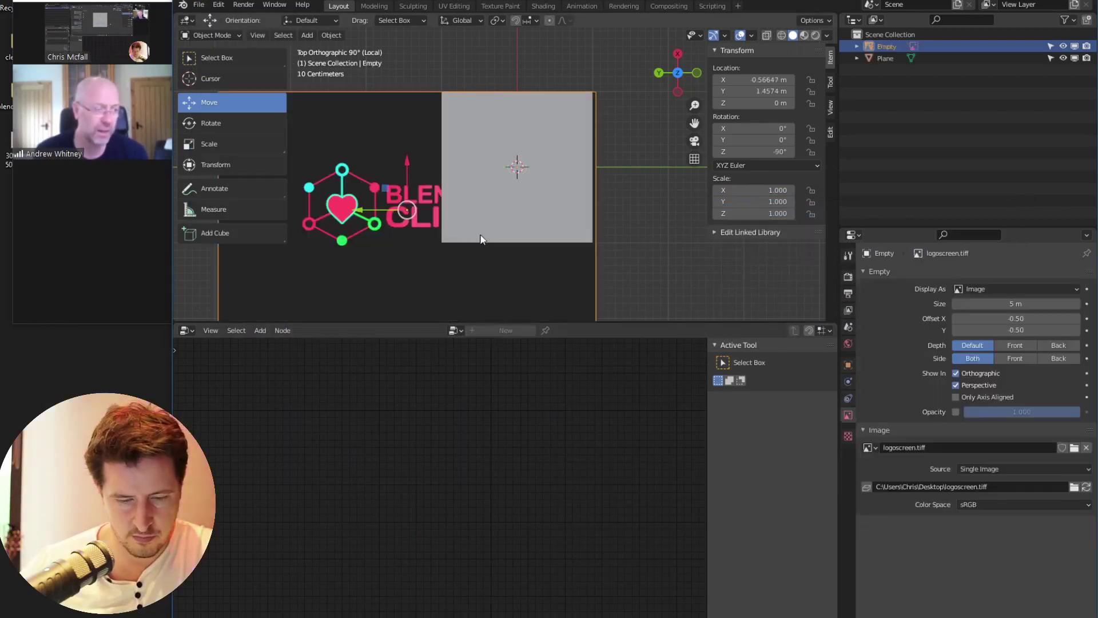
Delete the plane that covers the logo image
left_click(497, 184)
key("x")
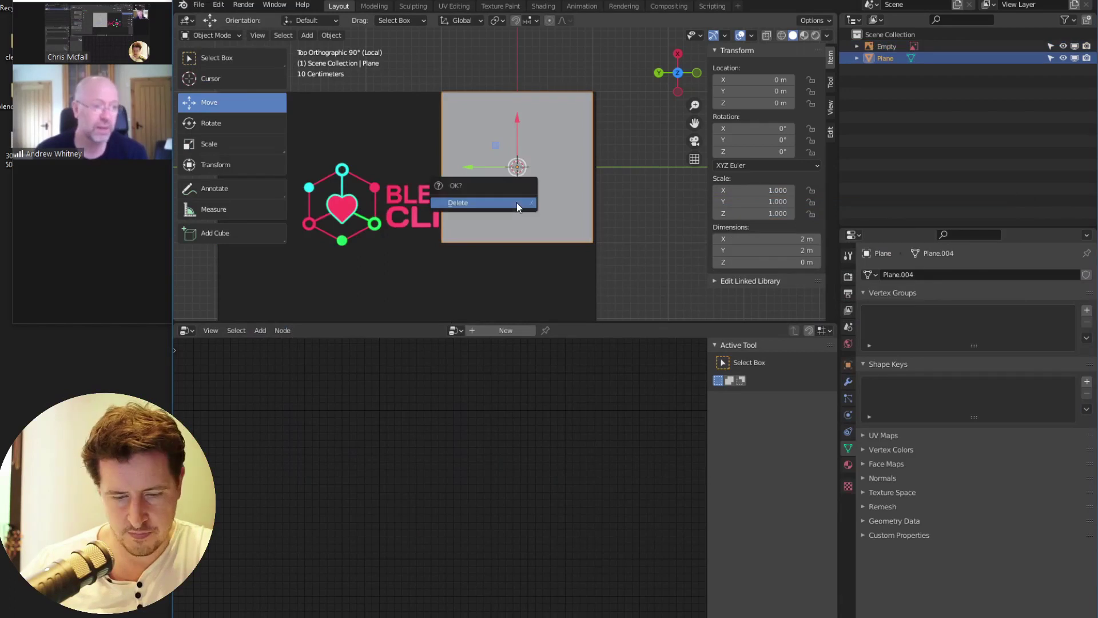
left_click(516, 203)
Snap the logo image empty to the 3D cursor at the world origin
left_click(403, 214)
scroll(455, 219, "down", 5)
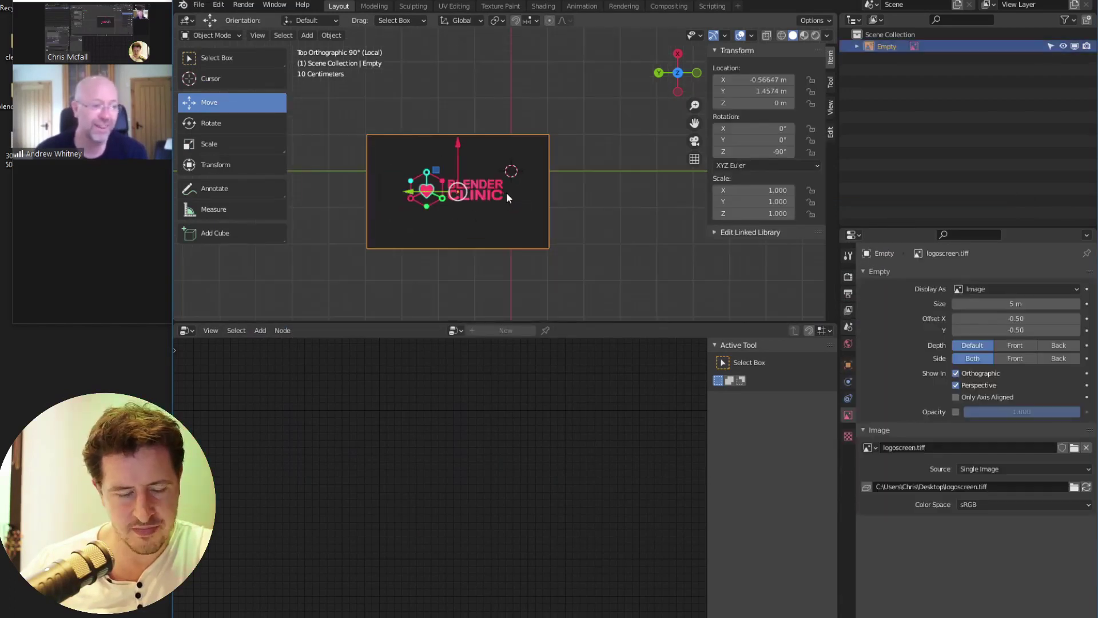
key("shift+s")
left_click(509, 127)
scroll(529, 214, "up", 3)
middle_click_drag(530, 214, 532, 189)
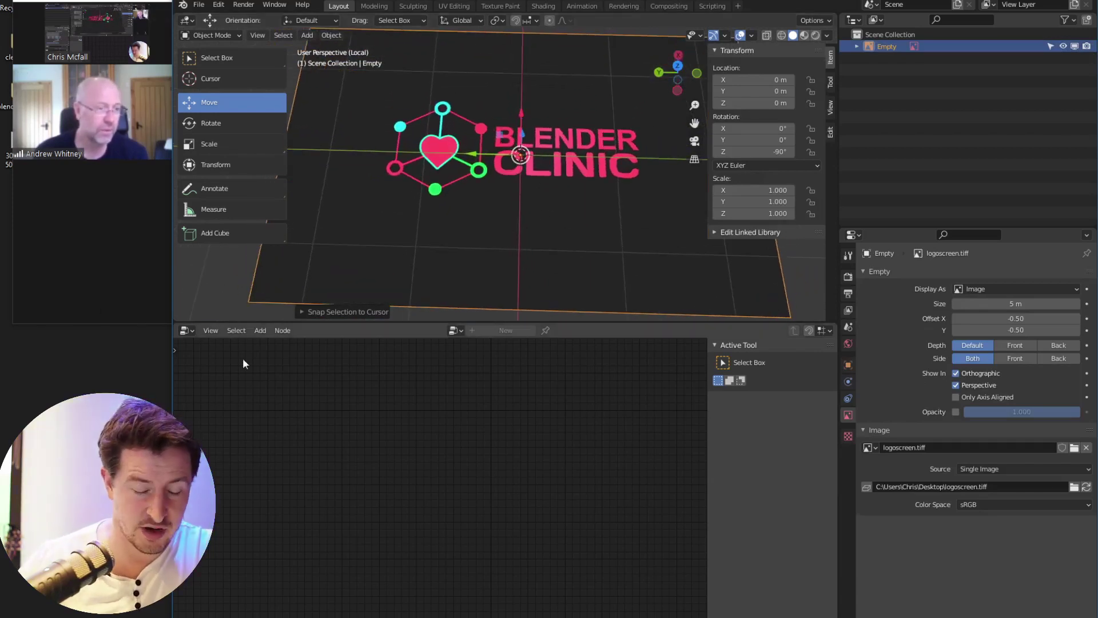
middle_click_drag(509, 226, 480, 215)
middle_click_drag(473, 97, 472, 207)
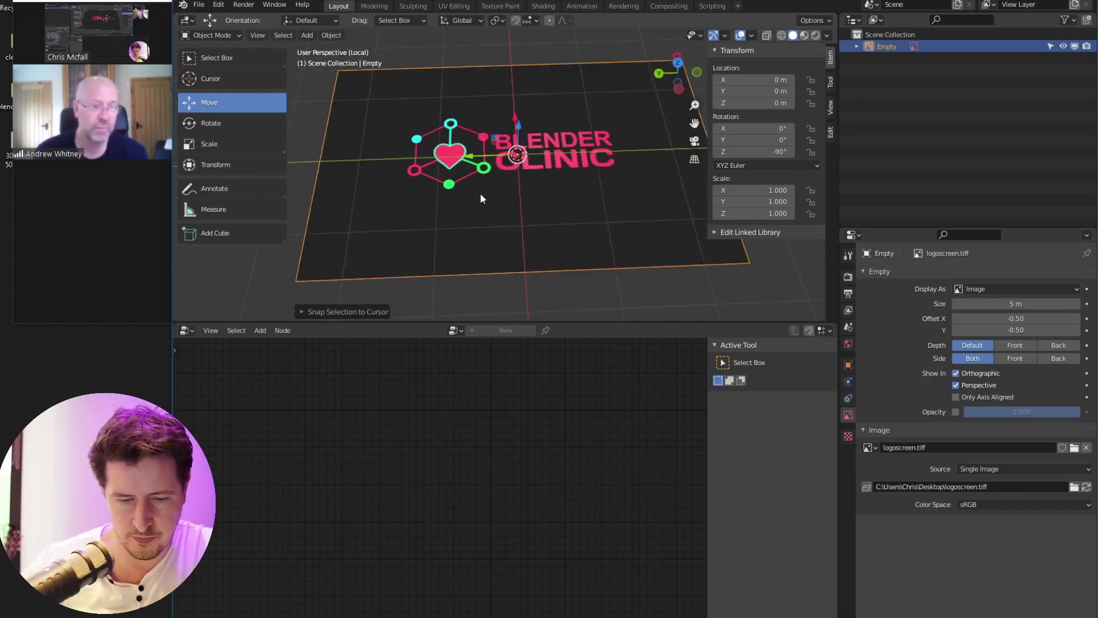
Delete the logo image empty from the scene and check the file properties of logoscreen.tiff
key("x")
left_click(417, 203)
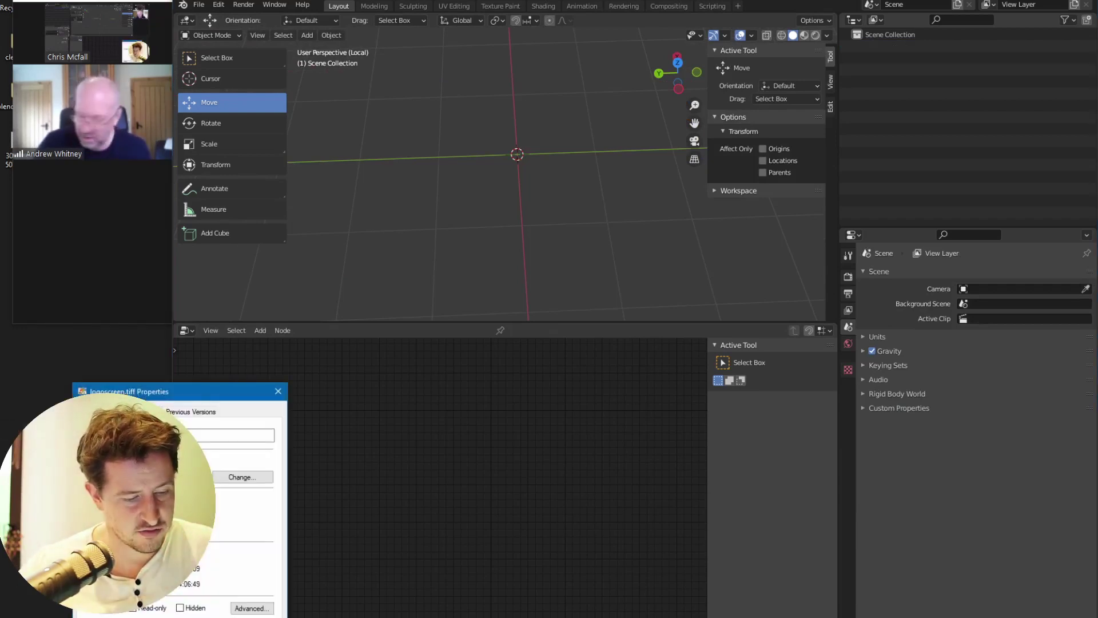
left_click(278, 391)
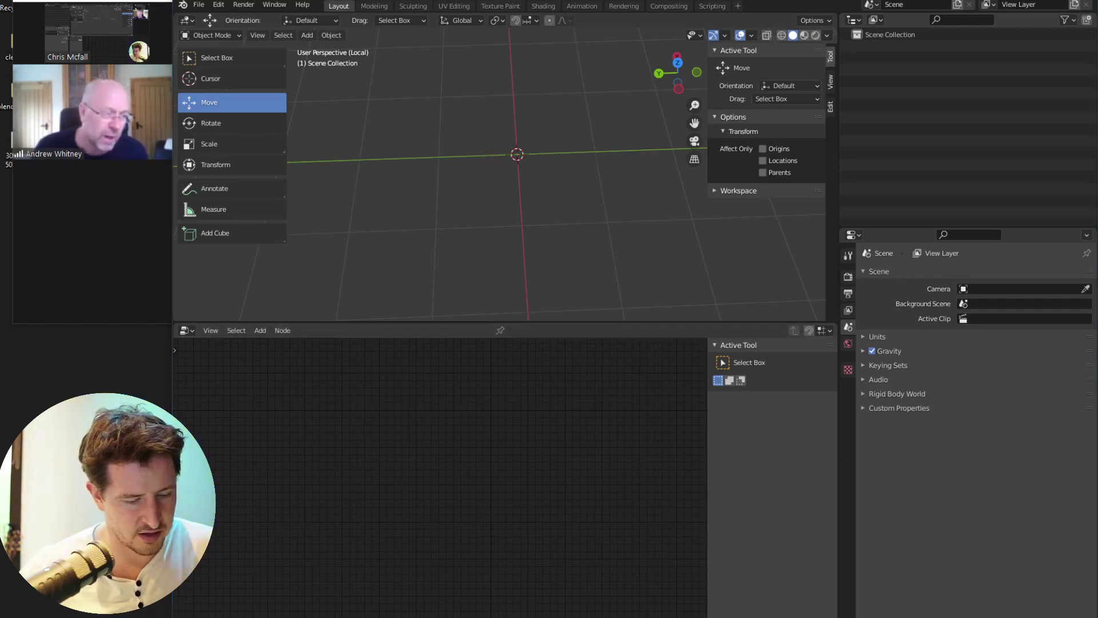
Bring logoscreen.tiff from the desktop into the perspective view again, placing it near the world origin
left_click_drag(526, 155, 525, 156)
middle_click_drag(510, 203, 468, 198)
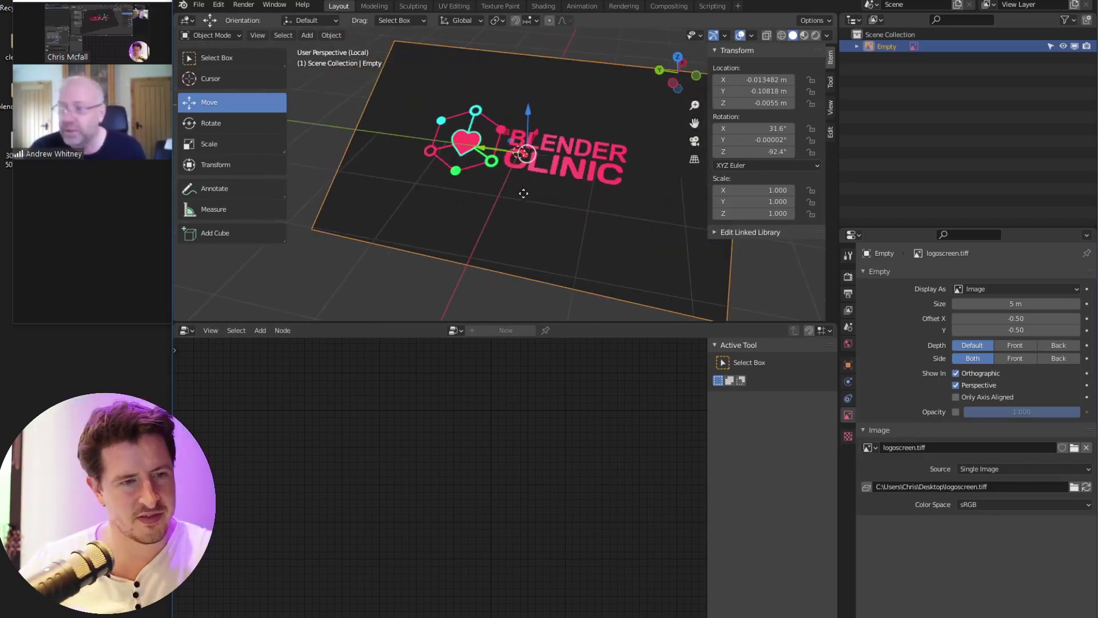
Clear the logo image empty's rotation, view it from the top and expand its entry in the scene hierarchy
key("alt+r")
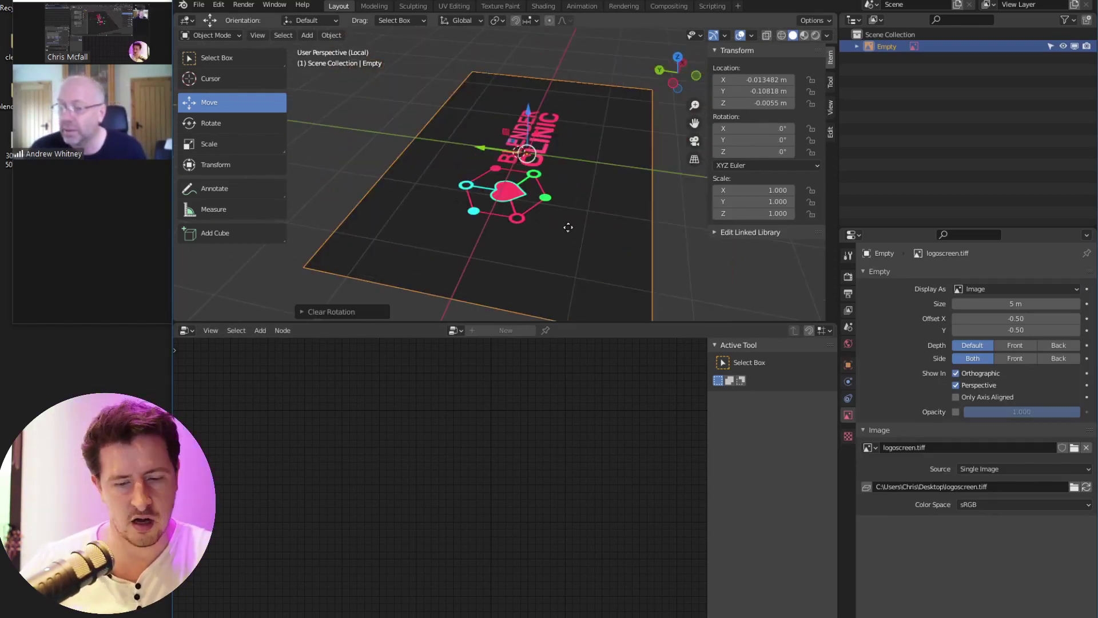
key("KP_7")
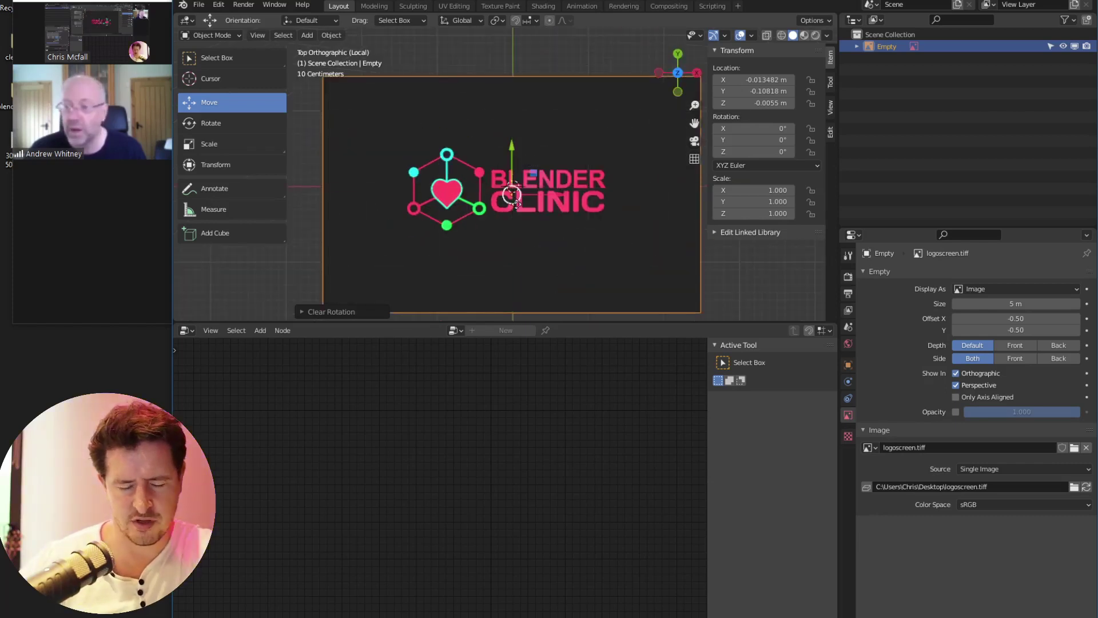
middle_click_drag(551, 200, 514, 172, "shift")
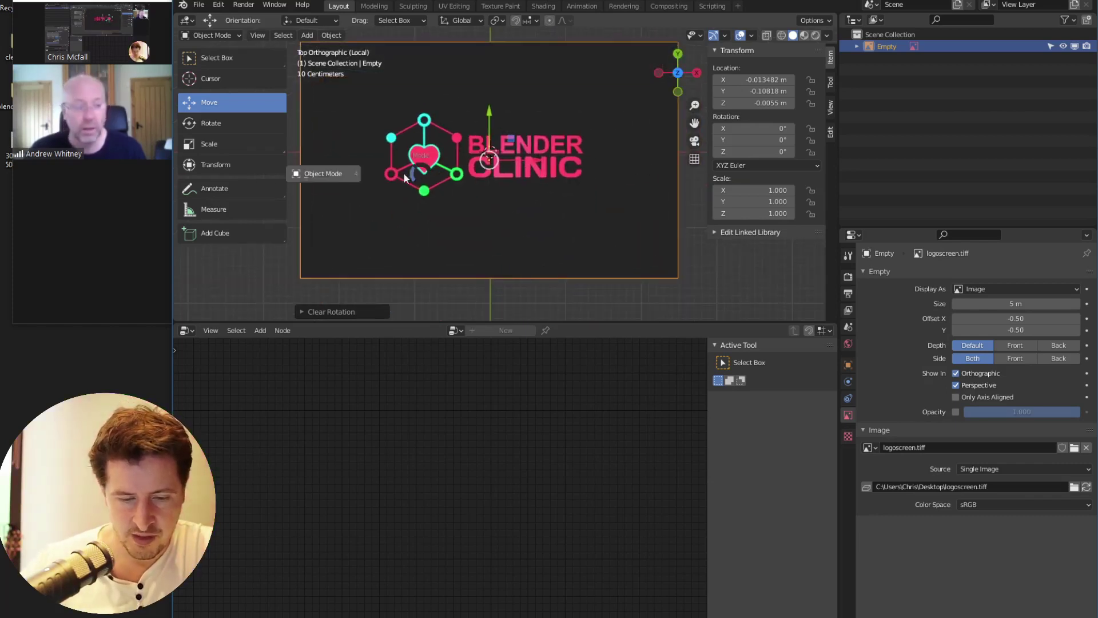
left_click(547, 200)
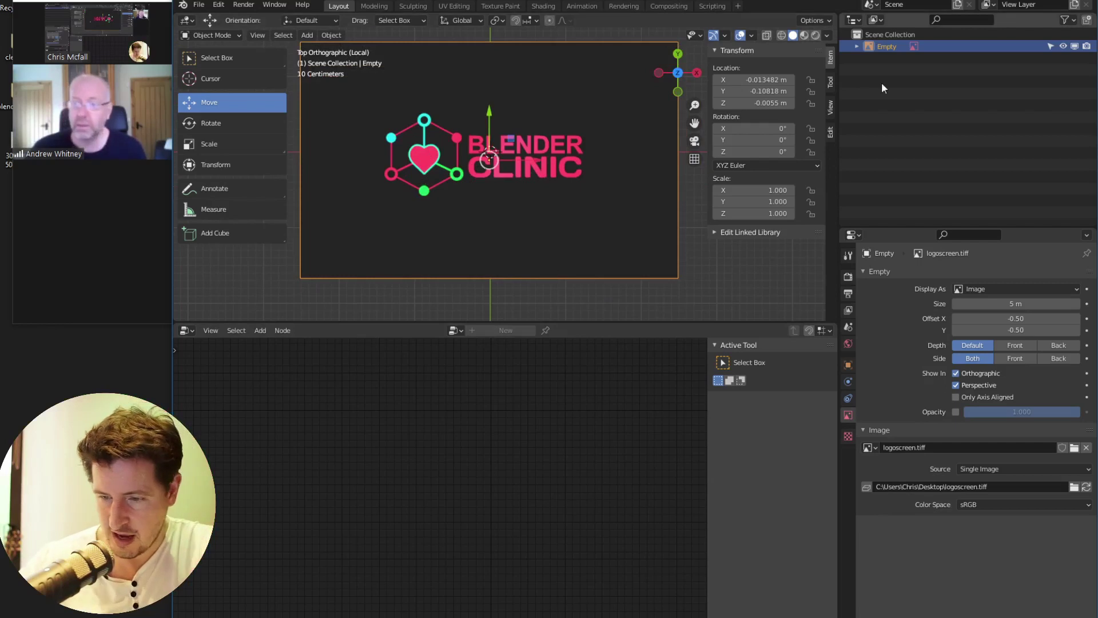
left_click(857, 45)
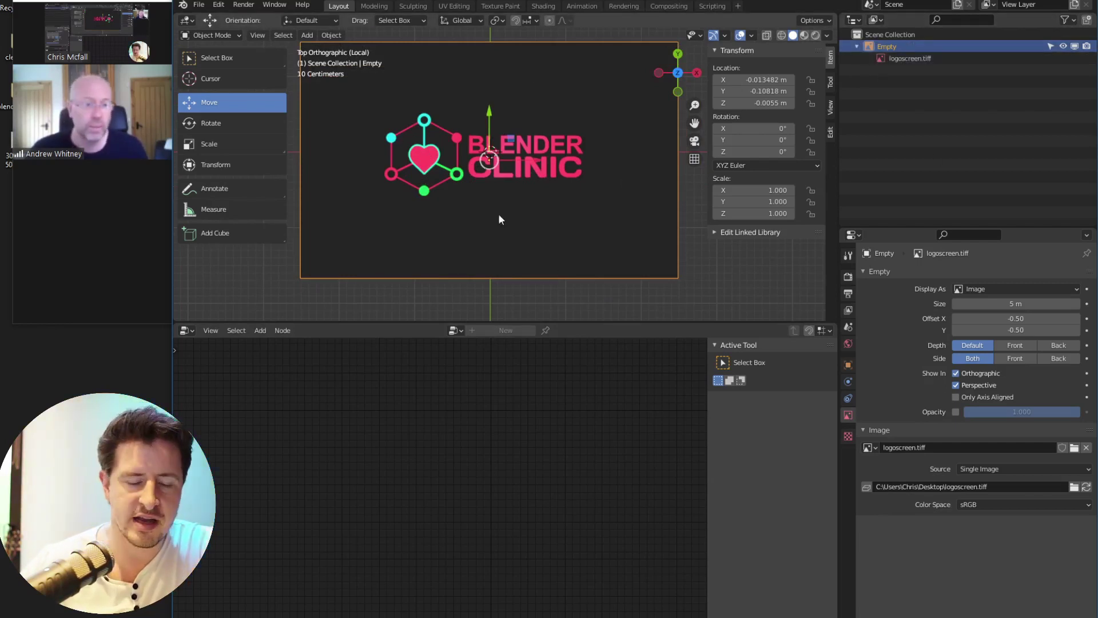
Try to convert the logo image empty to a mesh and orbit around it to check the result
middle_click_drag(445, 209, 482, 186)
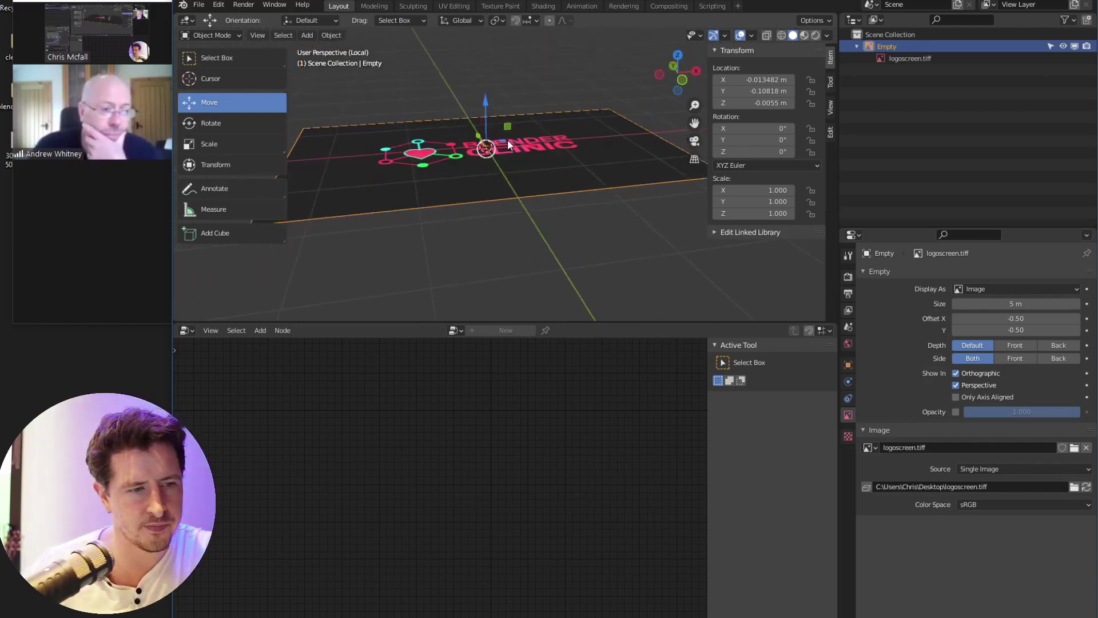
middle_click_drag(509, 144, 495, 160)
left_click(339, 35)
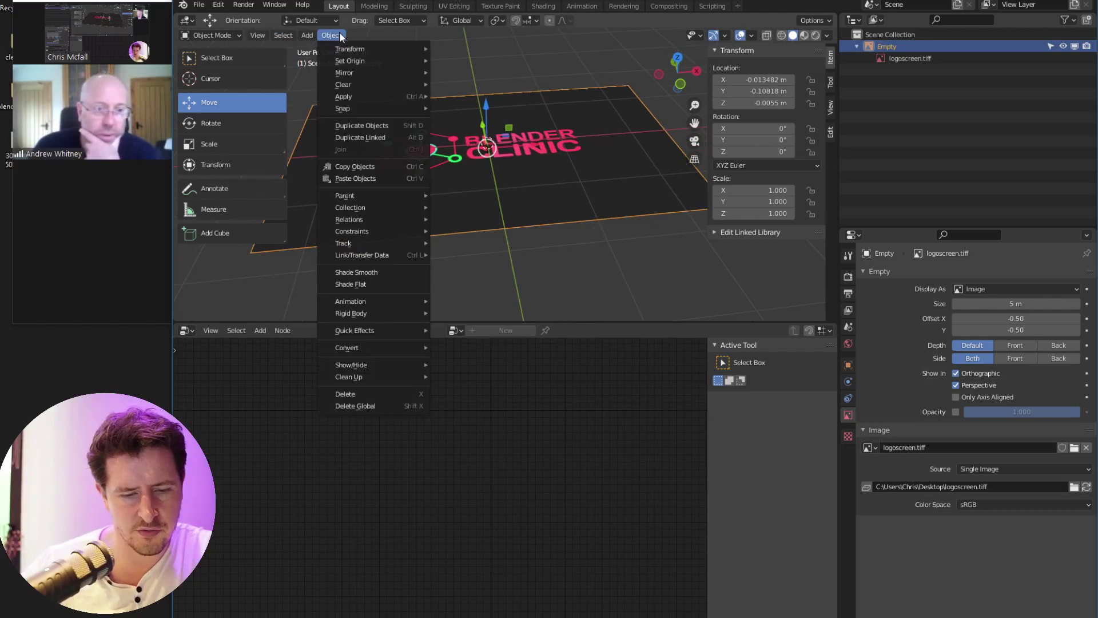
mouse_move(363, 348)
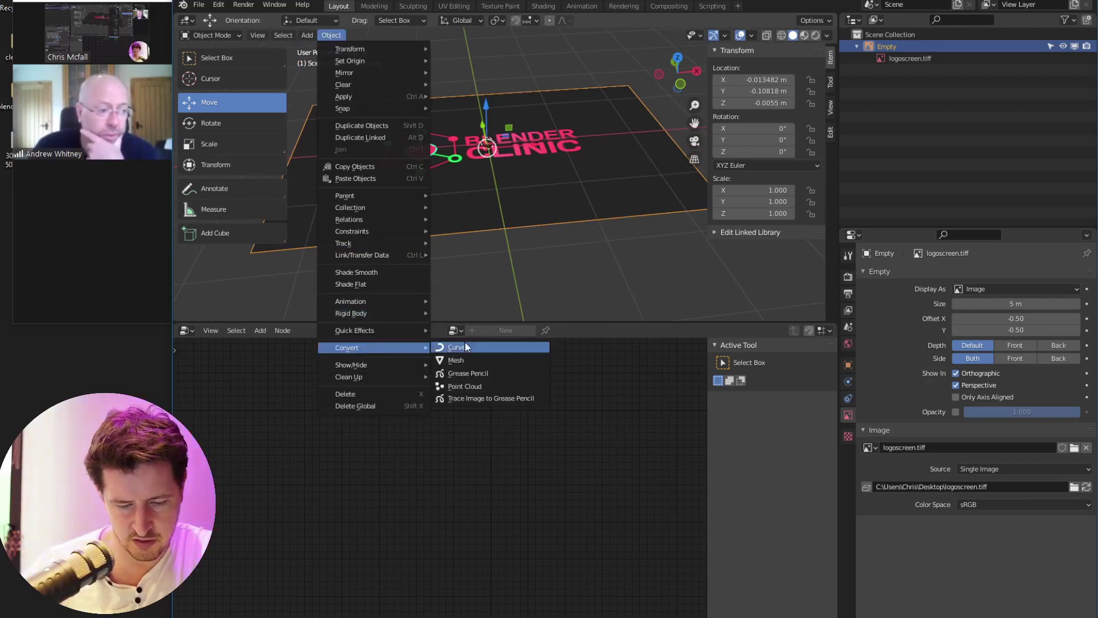
left_click(468, 361)
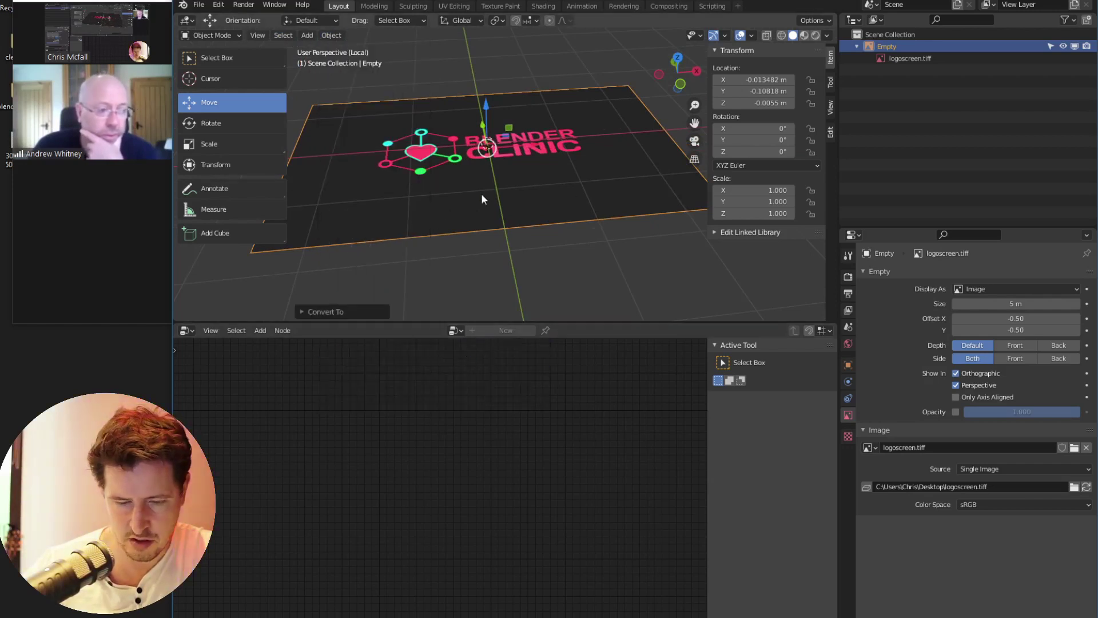
scroll(553, 196, "down", 3)
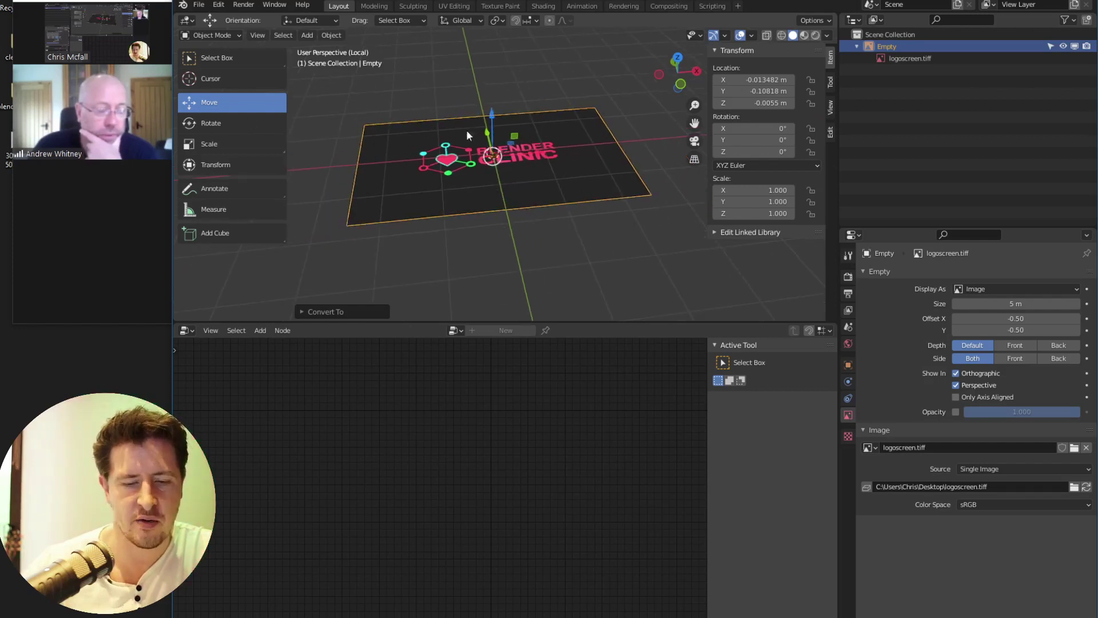
key("ctrl+KP_3")
middle_click_drag(382, 262, 453, 157)
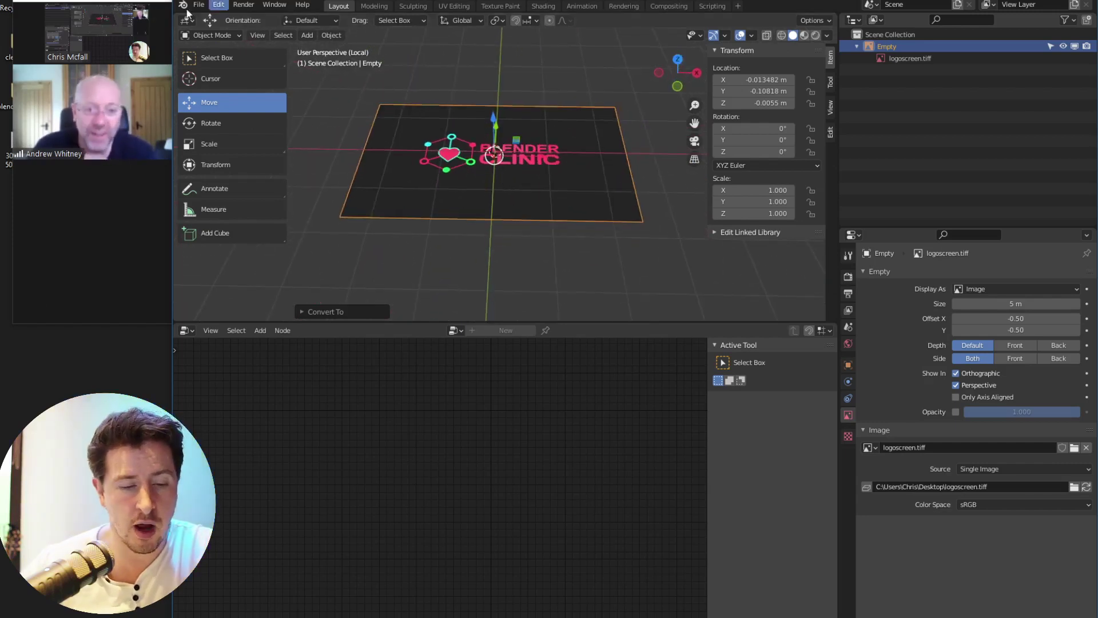
Find the Import-Export: Import Images as Planes add-on by searching for "image" in the preferences, enable it and show its details
left_click(219, 4)
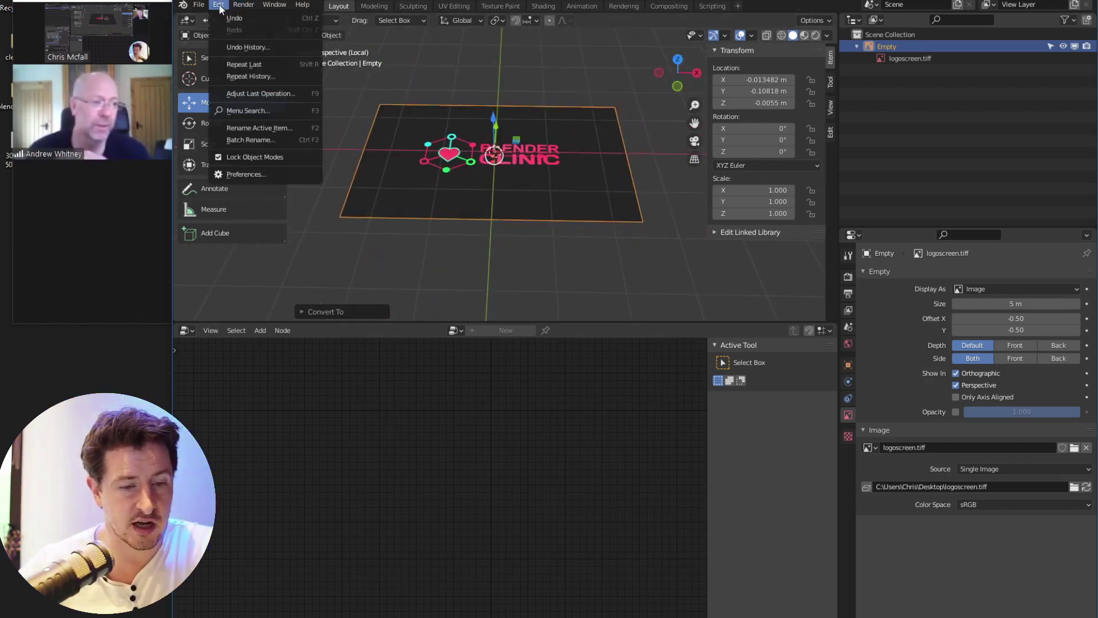
left_click(240, 173)
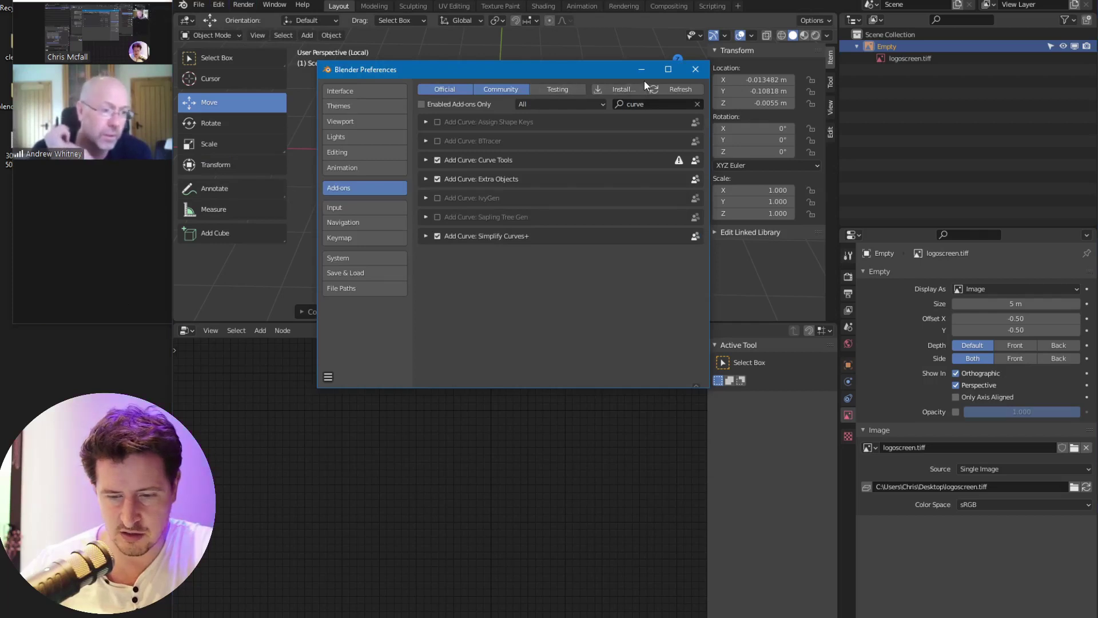
left_click(694, 104)
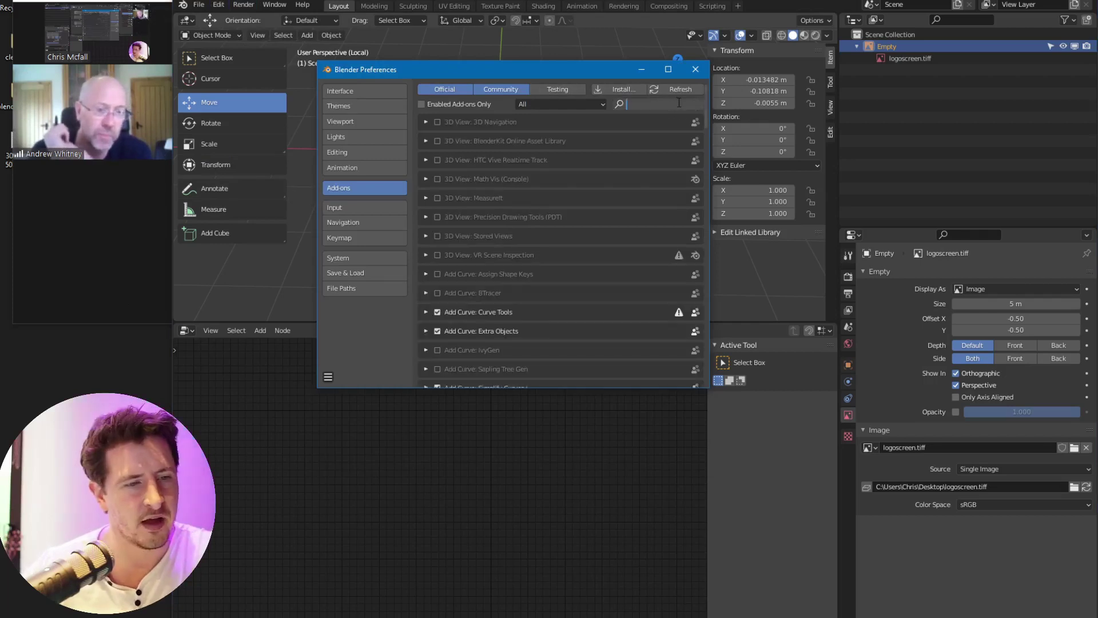
type("image")
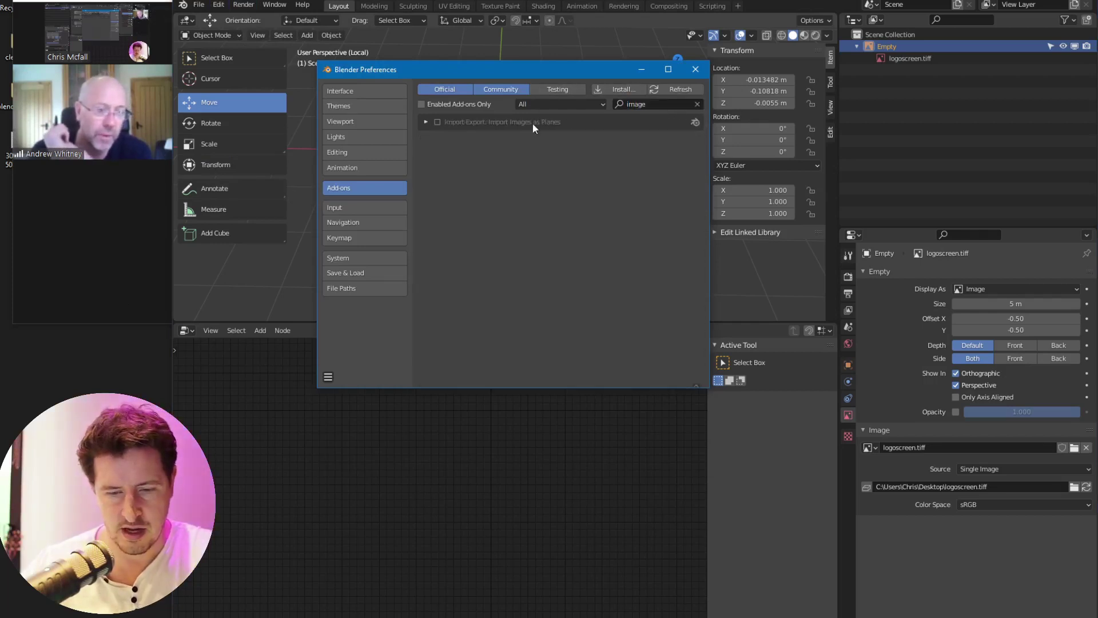
left_click(438, 121)
left_click(425, 121)
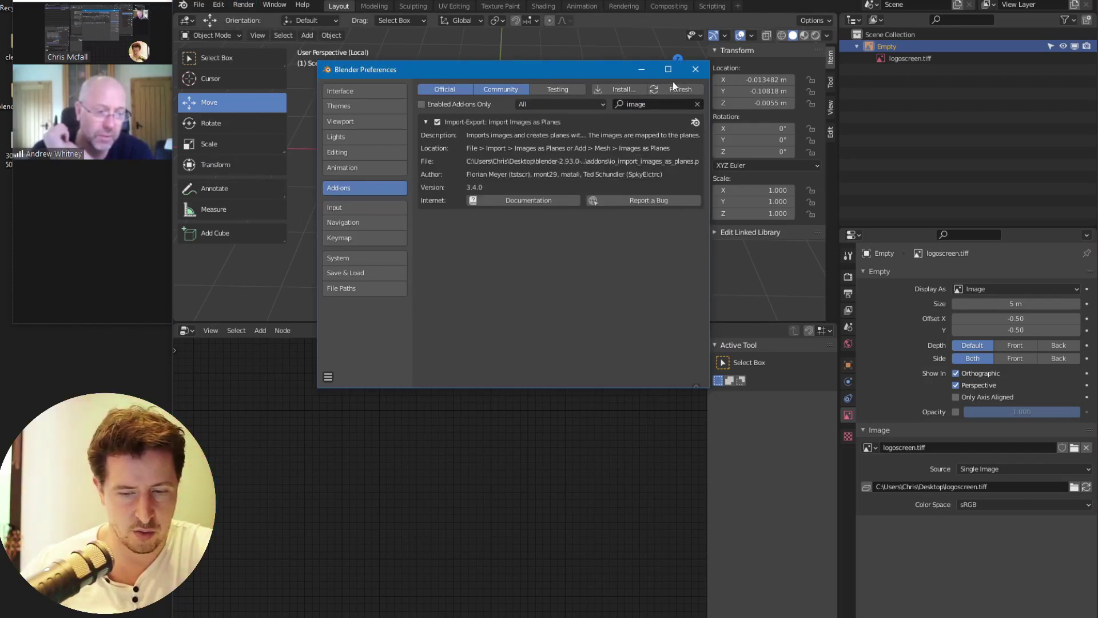
left_click(696, 69)
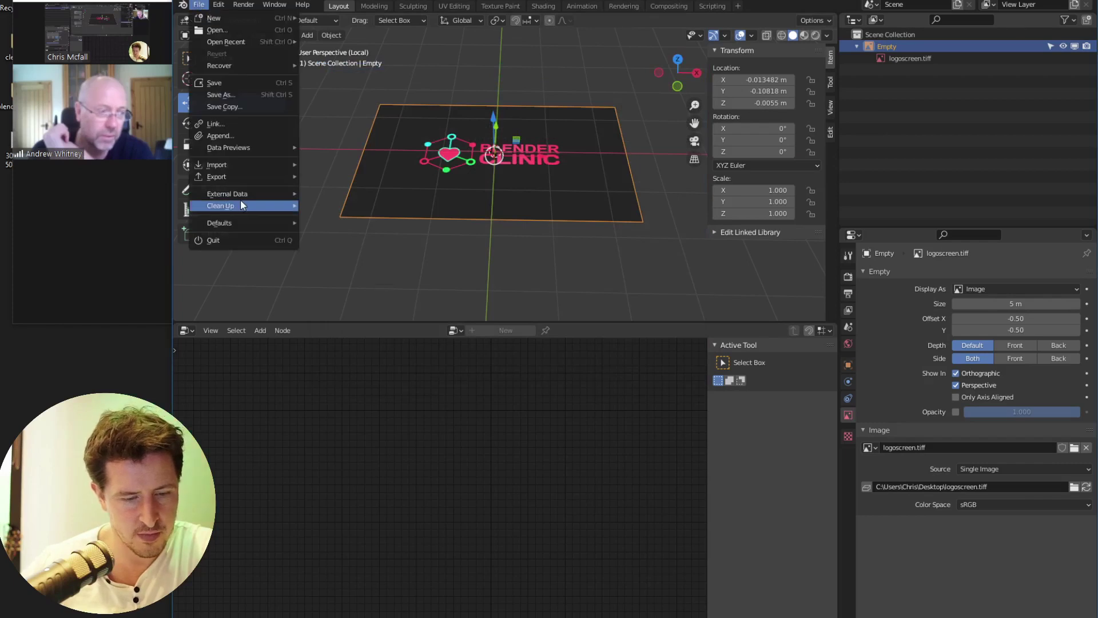
Import logoscreen.tiff from the desktop as an image plane
mouse_move(240, 164)
left_click(355, 285)
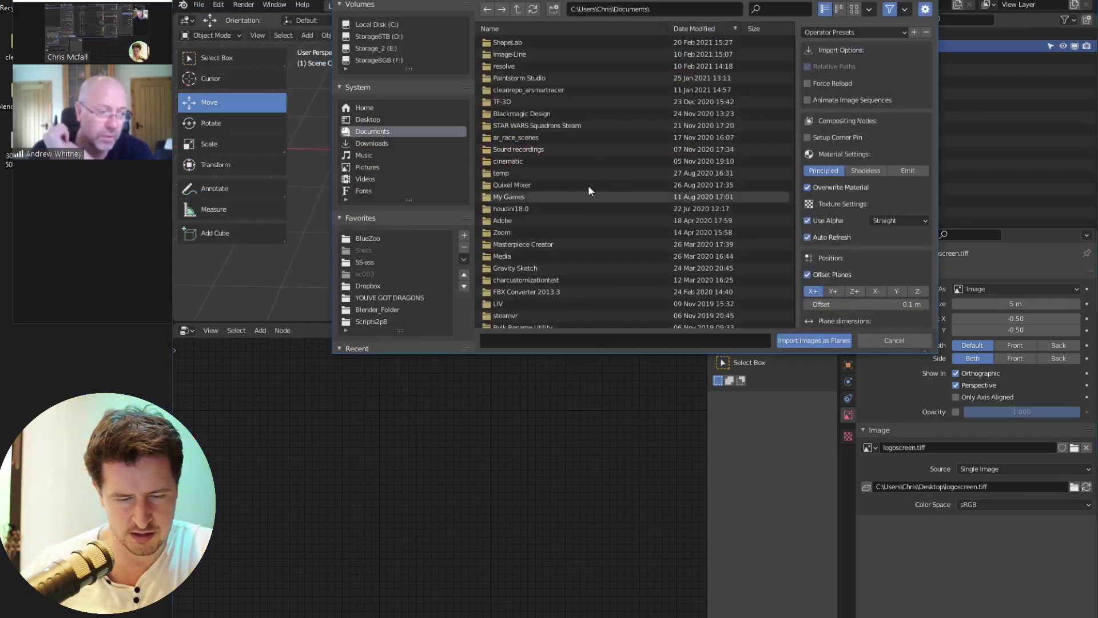
left_click(368, 119)
left_click(515, 66)
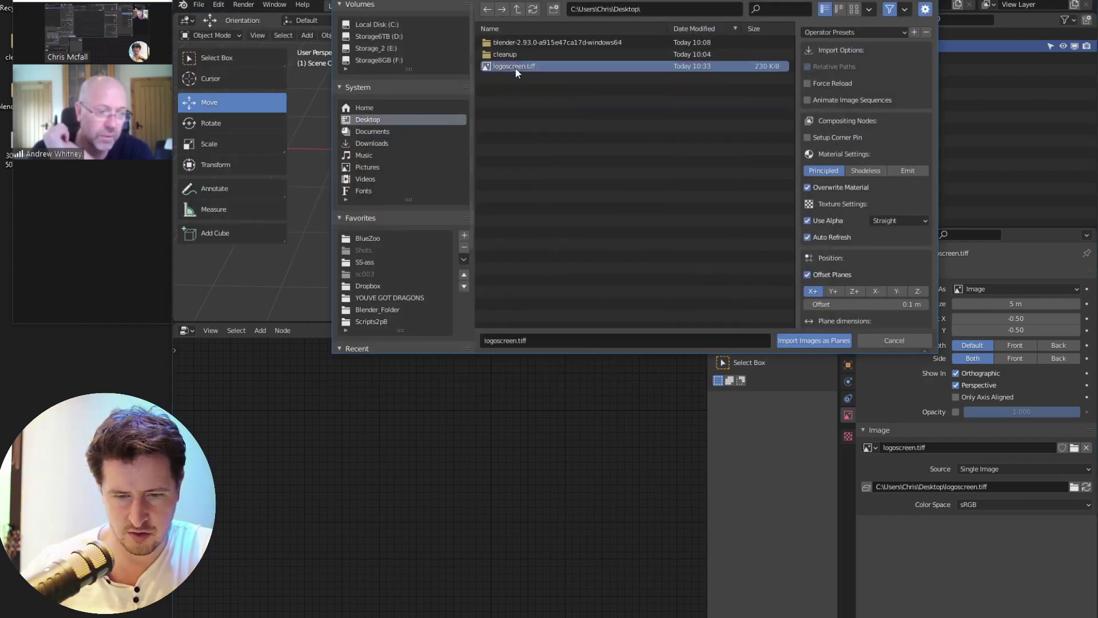
left_click(804, 341)
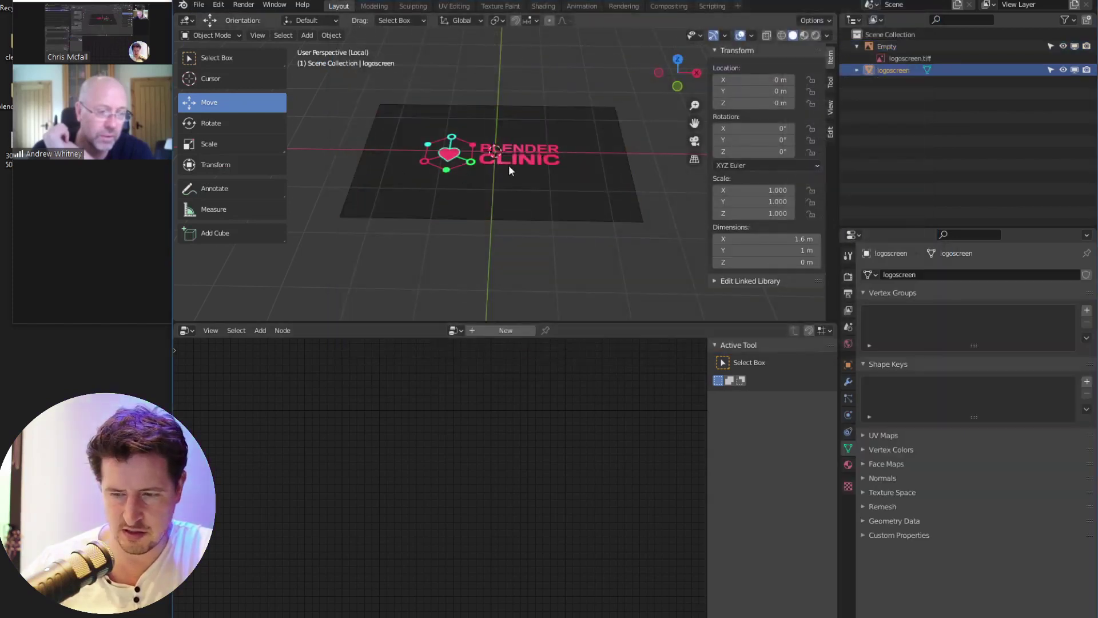
Hide the logo image empty, look for the imported plane around the world origin and expand its hierarchy entry
middle_click_drag(509, 166, 638, 150)
left_click(1063, 47)
middle_click_drag(442, 174, 456, 140)
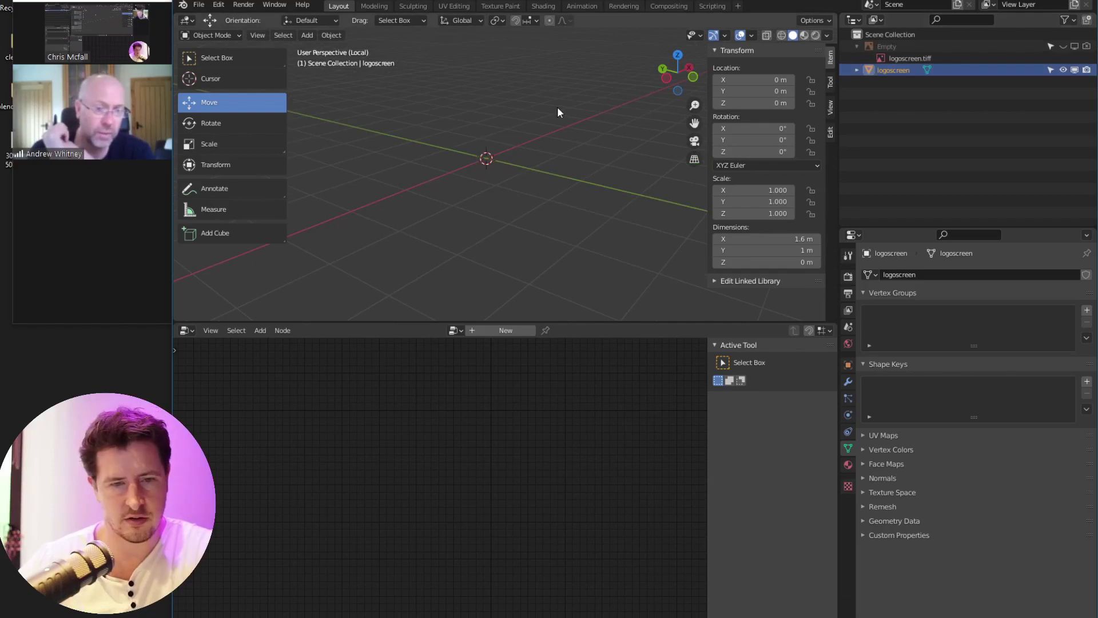
middle_click_drag(568, 107, 513, 173, "shift")
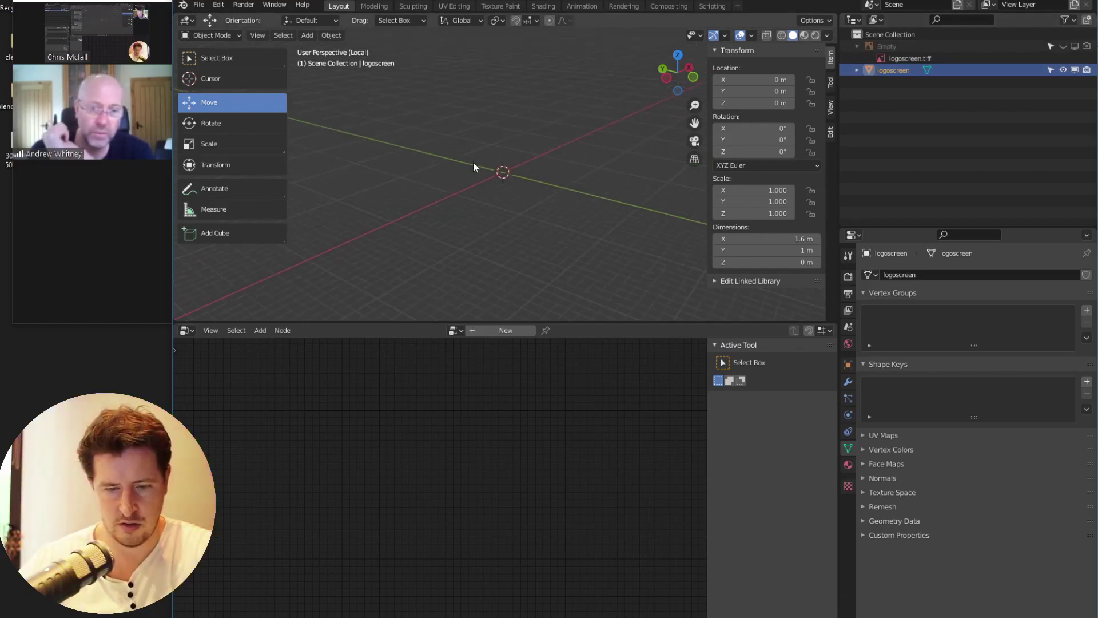
left_click(857, 70)
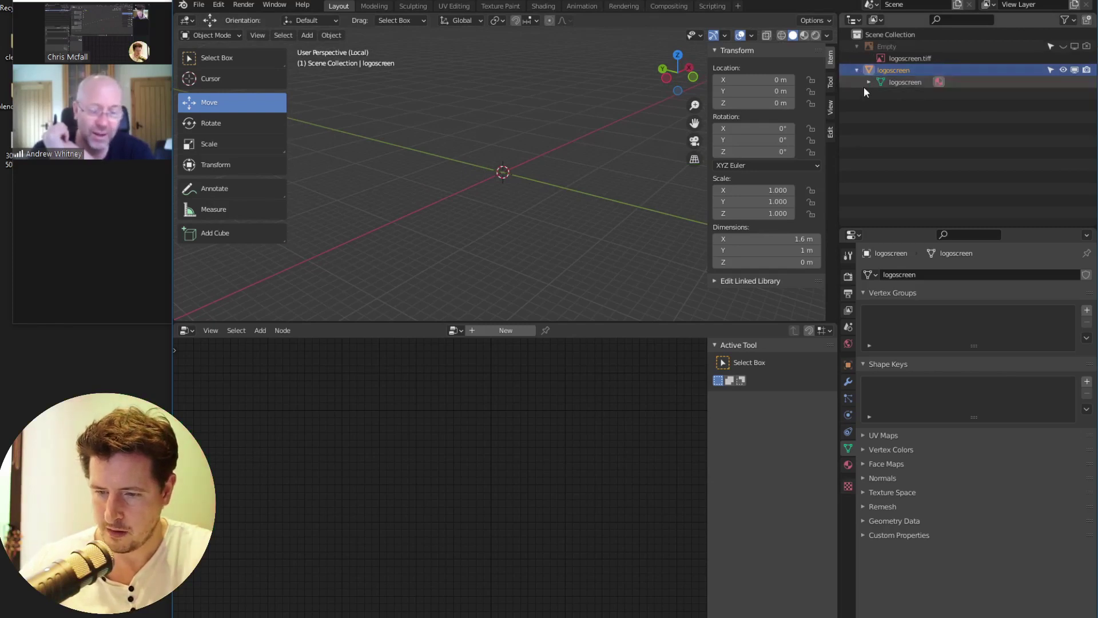
middle_click_drag(578, 161, 682, 170)
Delete both the logo image empty and the imported logoscreen plane from the scene
left_click(888, 45)
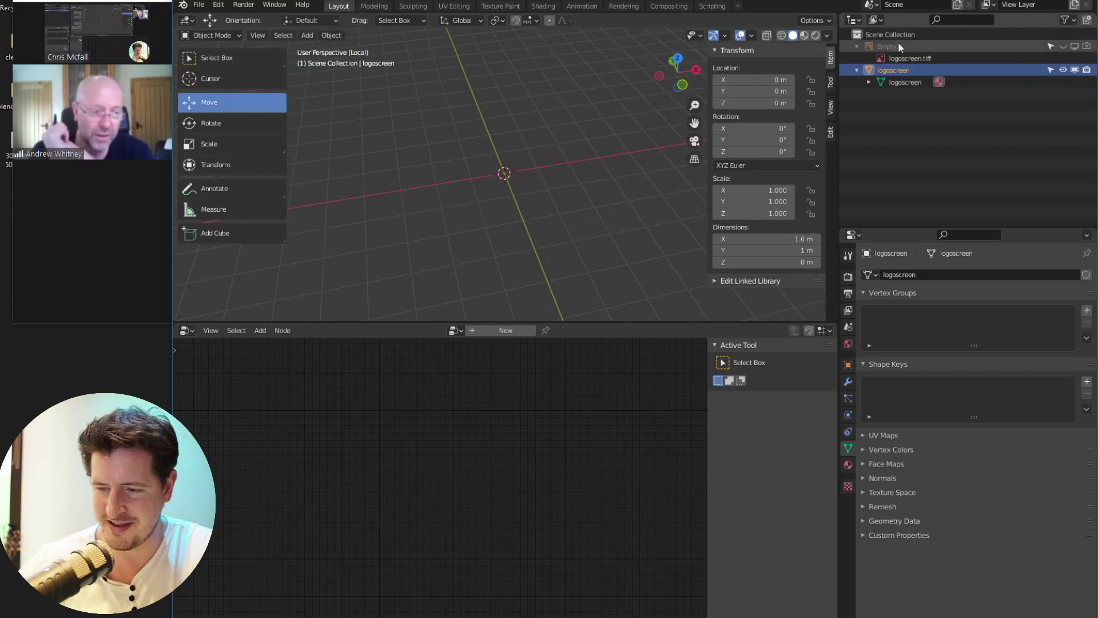
right_click(909, 70)
left_click(894, 71)
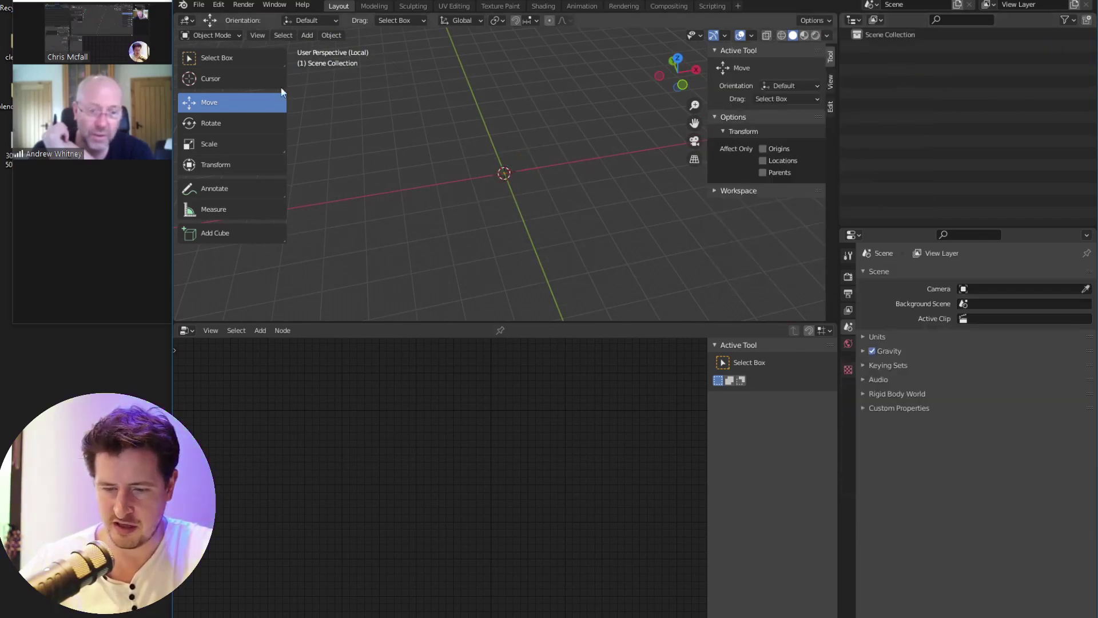
Import logoscreen.tiff from the desktop as an image plane into the emptied scene, reviewing the import options but keeping the defaults
left_click(219, 4)
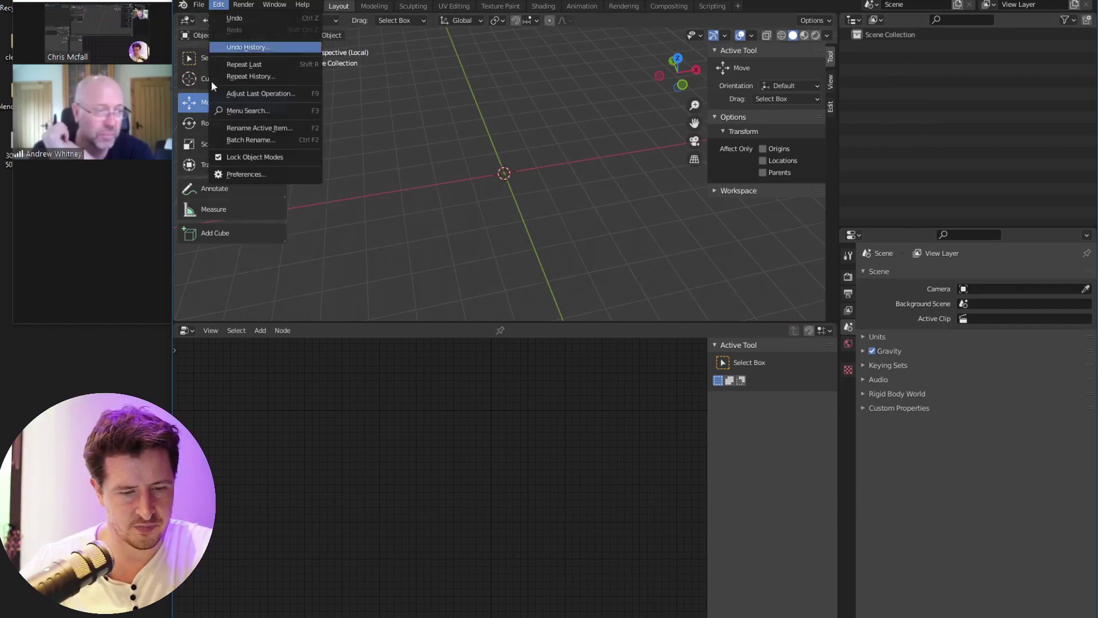
left_click(199, 5)
mouse_move(217, 165)
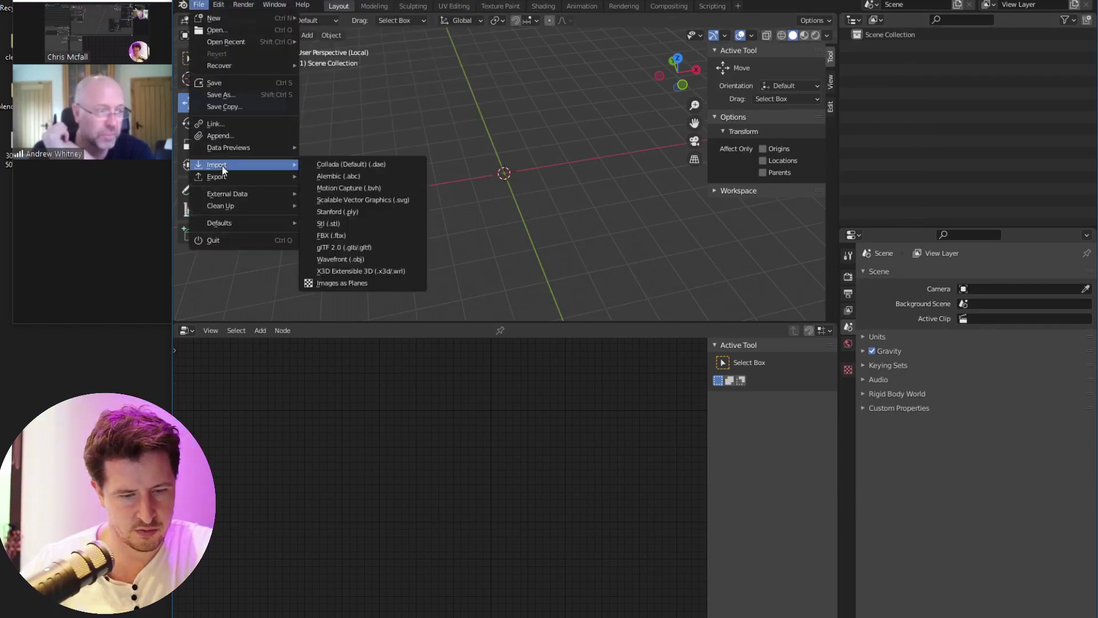
left_click(341, 287)
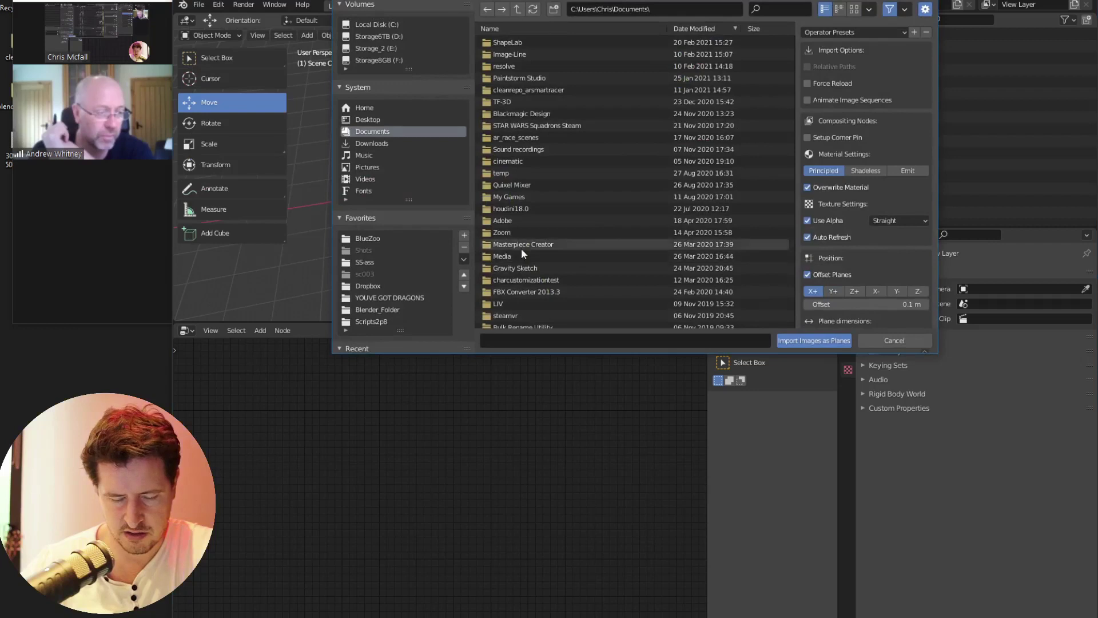
left_click(366, 119)
left_click(527, 66)
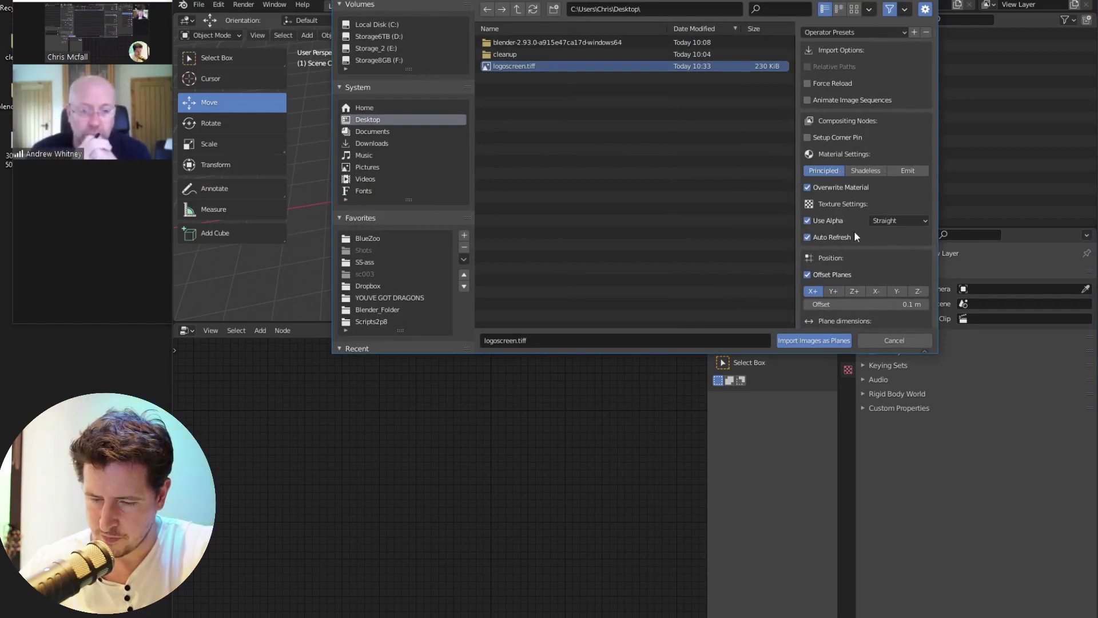
scroll(853, 224, "down", 2)
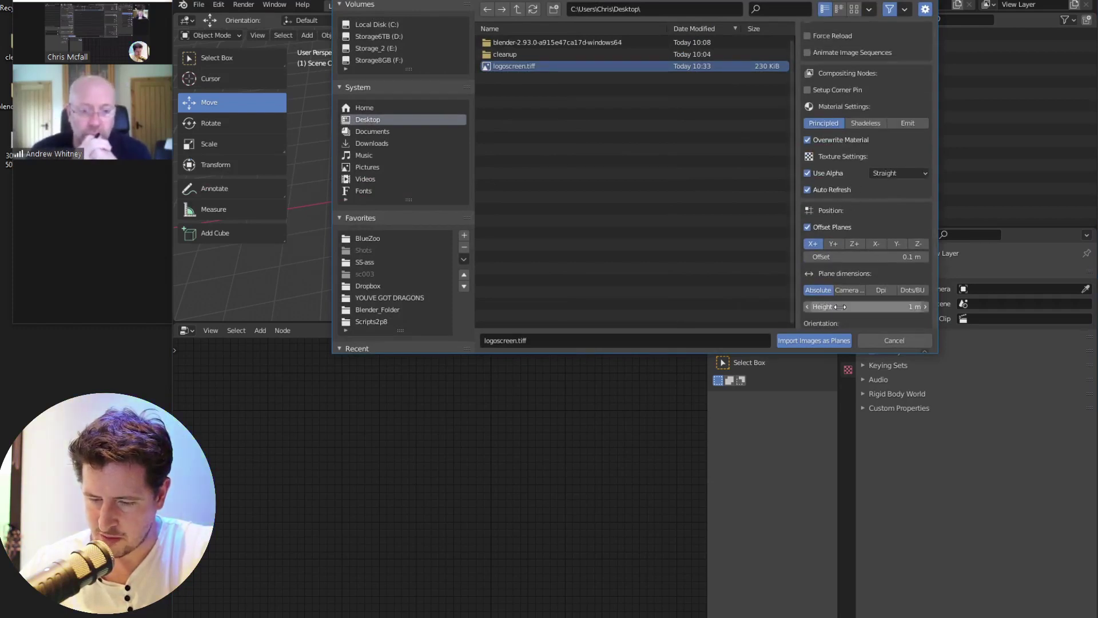
left_click(828, 339)
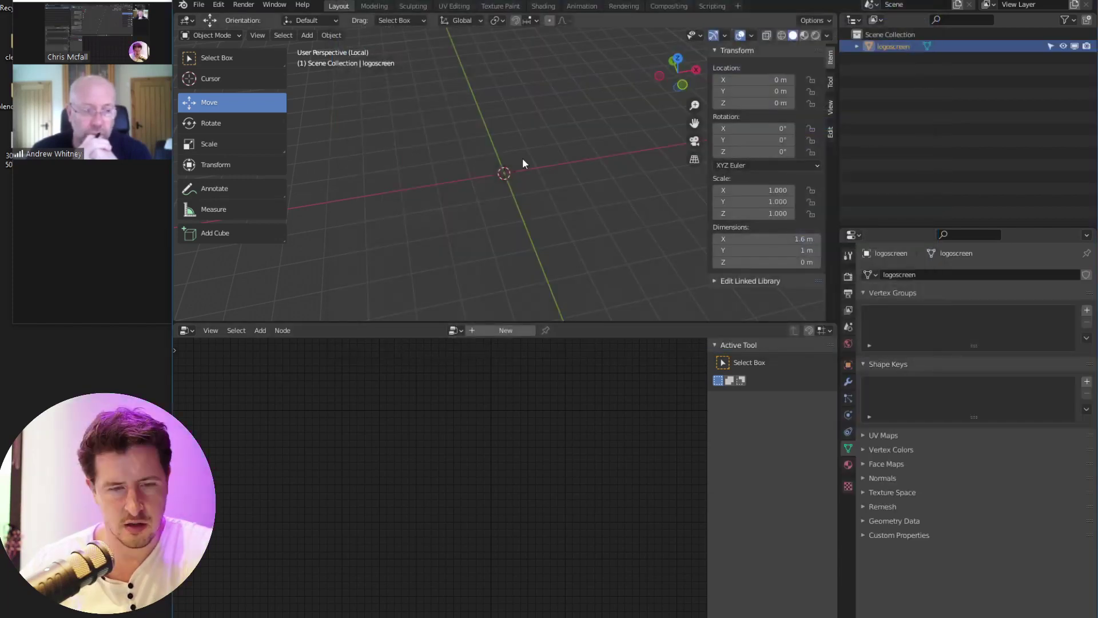
Exit local view and frame the logoscreen plane in the top orthographic view
middle_click_drag(537, 184, 543, 152)
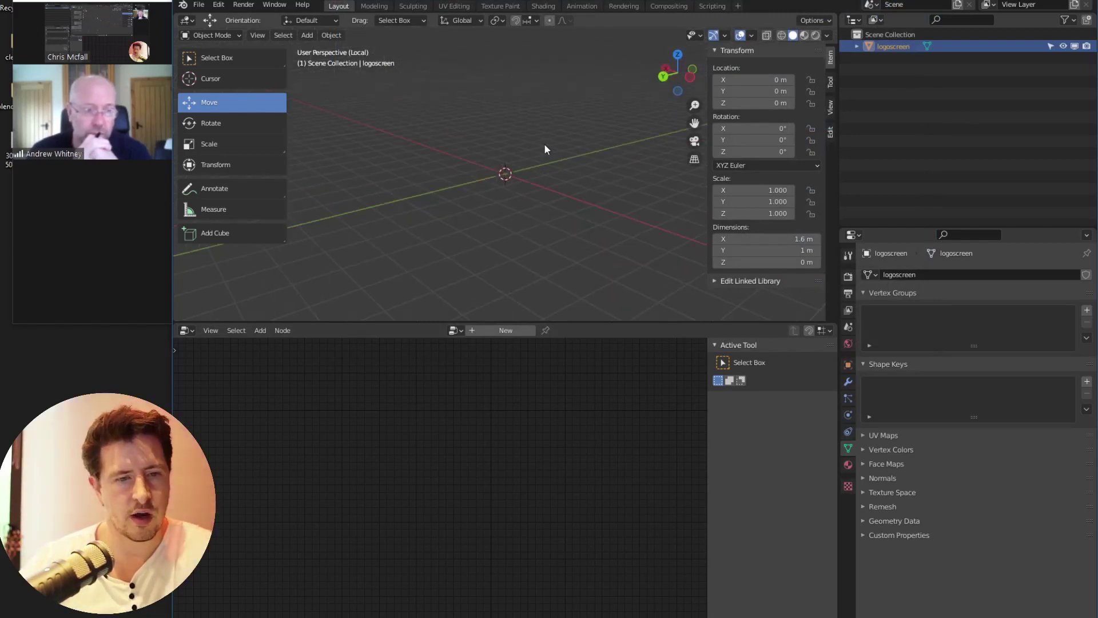
key("KP_Divide")
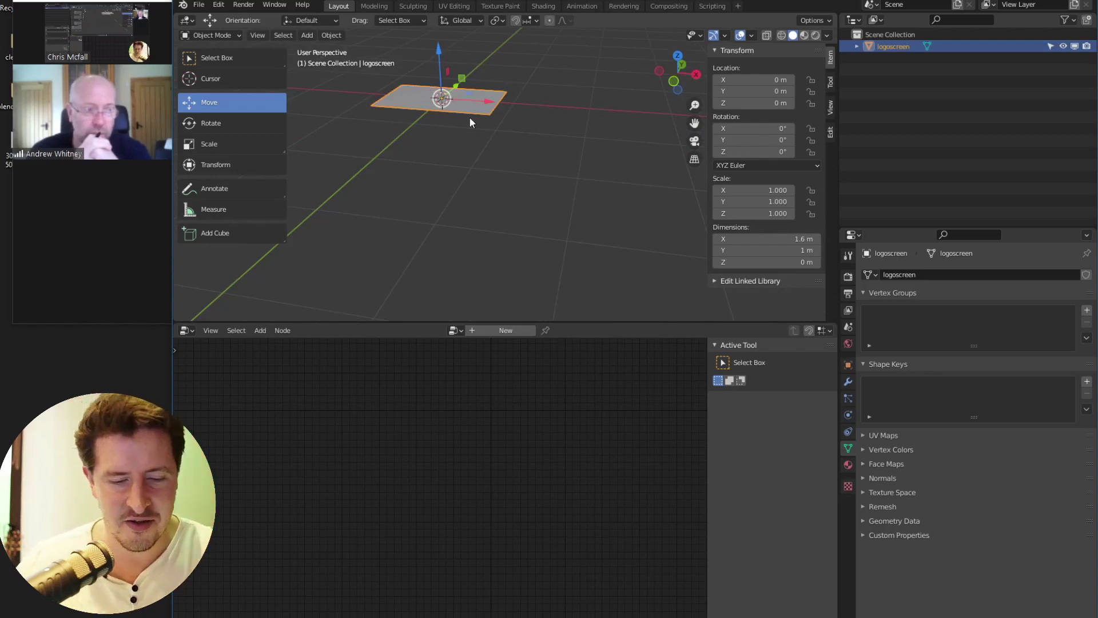
middle_click_drag(469, 118, 354, 115)
key("KP_7")
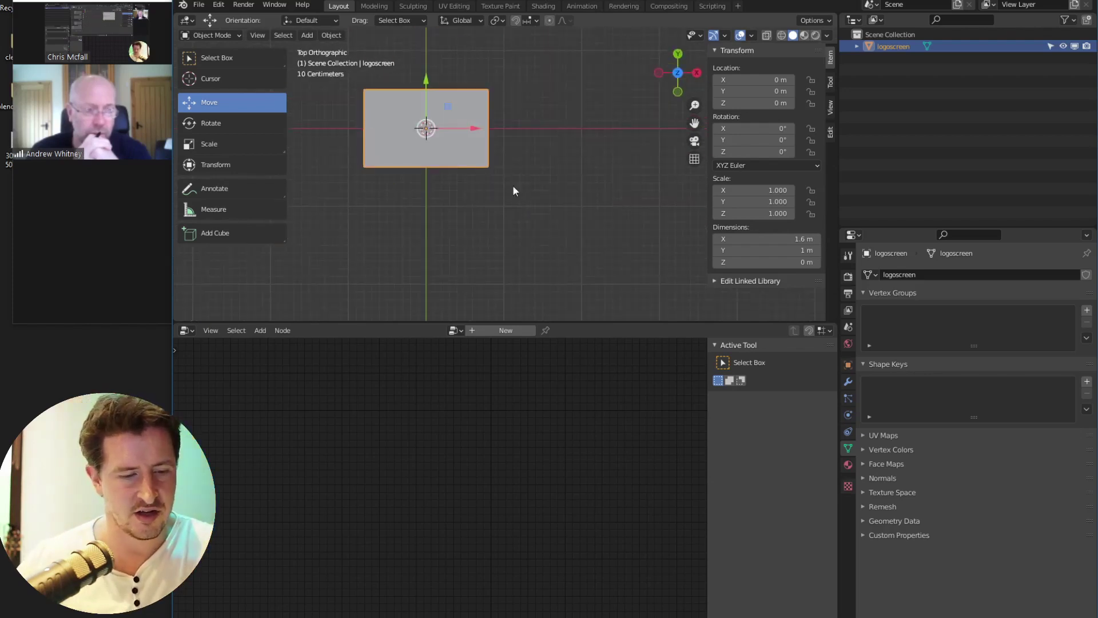
key("KP_Decimal")
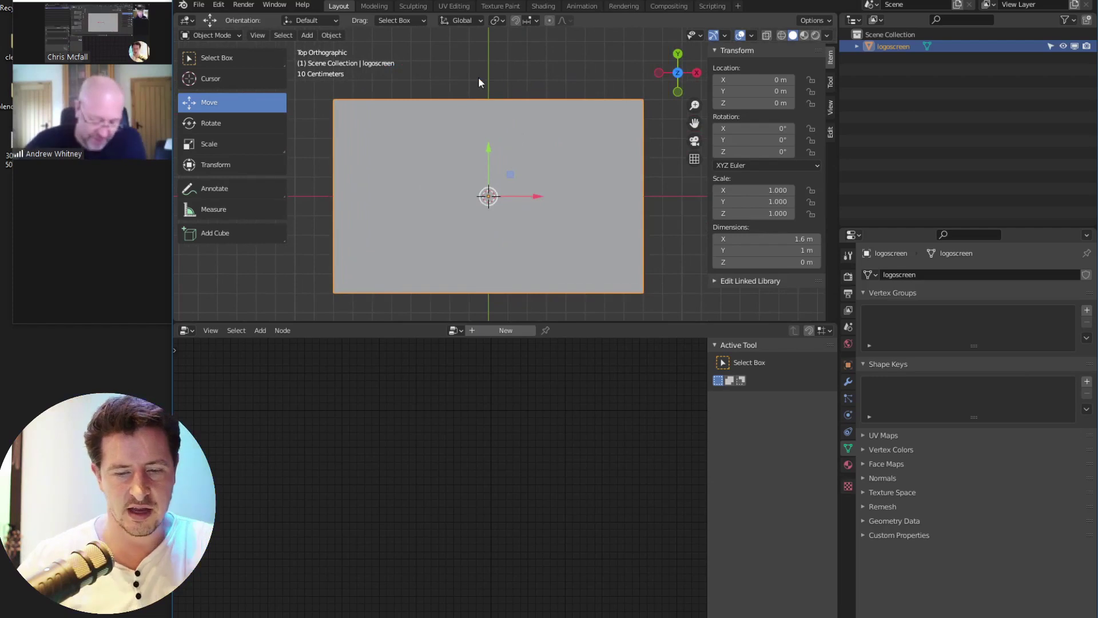
Try to display the logo on the logoscreen plane with Material Preview shading, and return to Solid shading
left_click(804, 35)
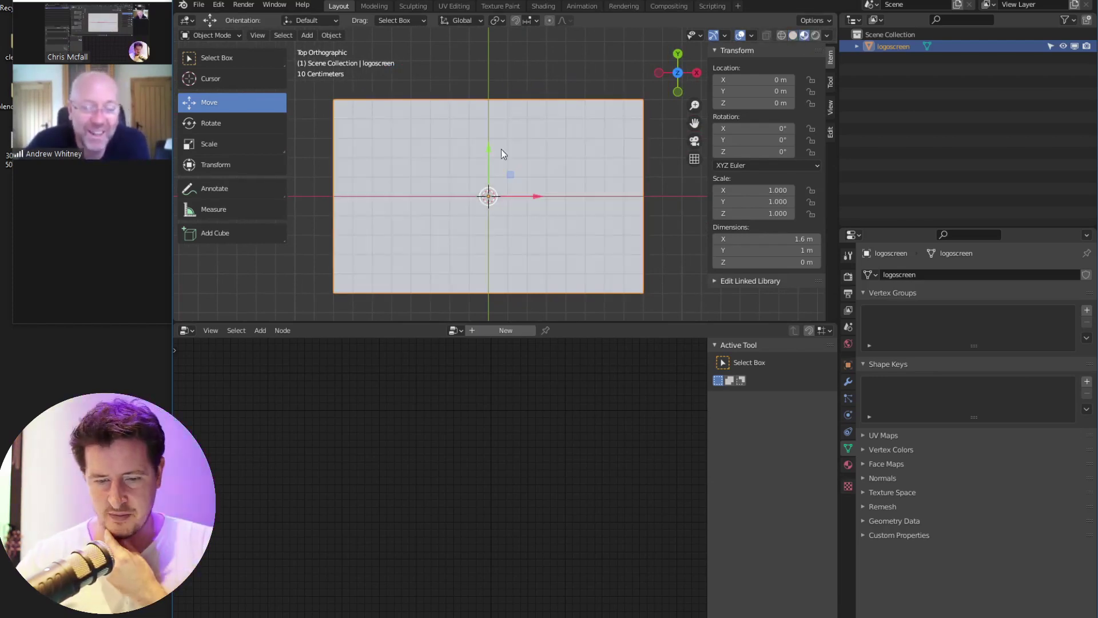
middle_click_drag(520, 141, 523, 167)
scroll(527, 136, "down", 3)
scroll(554, 139, "up", 1)
scroll(521, 166, "down", 4)
left_click(795, 36)
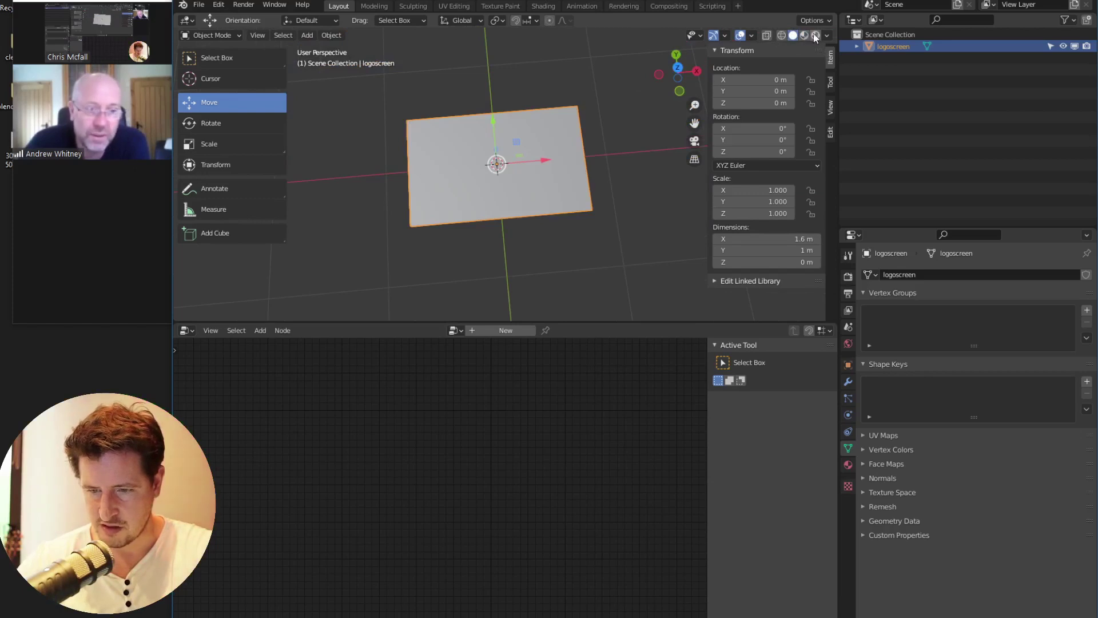
Set the solid viewport shading color to Texture and view the logoscreen plane from the top
left_click(828, 35)
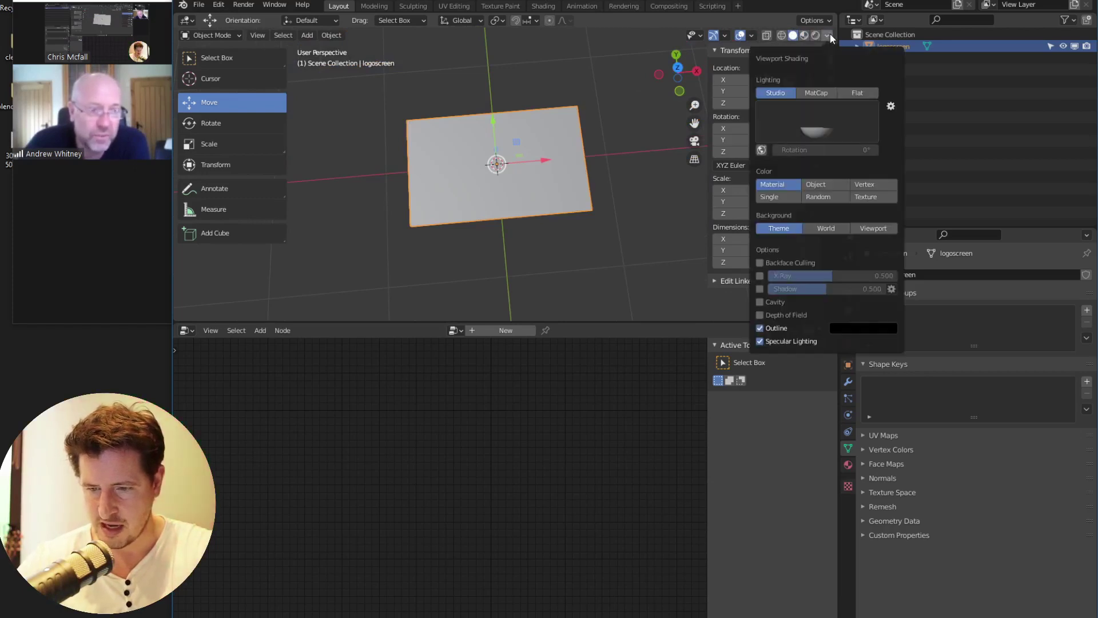
left_click(876, 196)
key("KP_7")
scroll(519, 191, "up", 5)
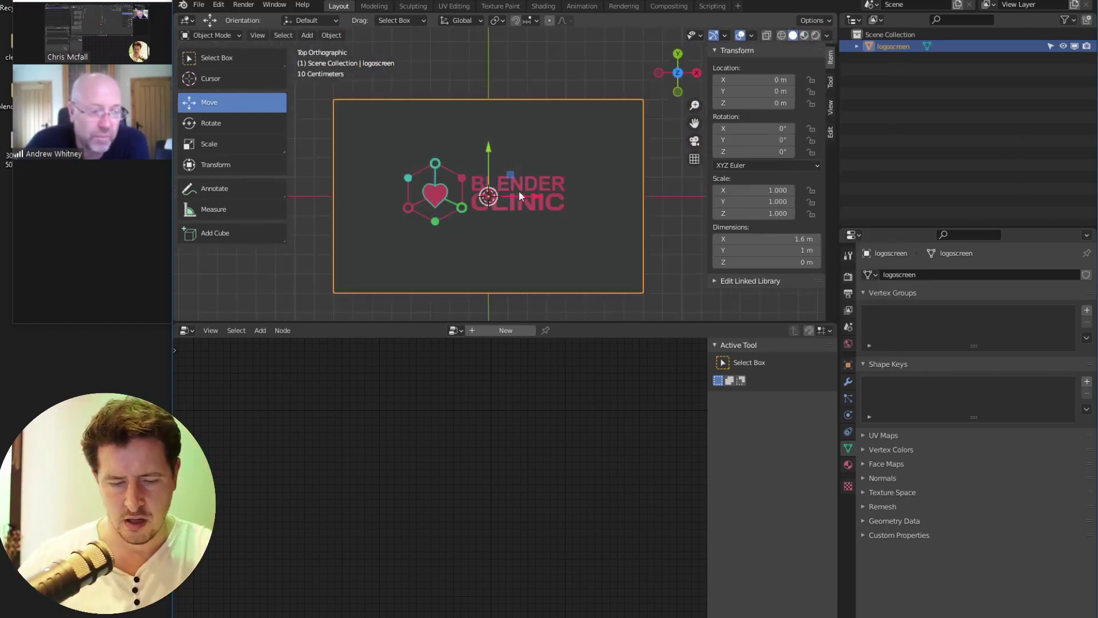
Subdivide the logoscreen plane's mesh in Edit Mode with 10 cuts
scroll(502, 263, "down", 2)
middle_click_drag(502, 262, 512, 170)
scroll(512, 170, "down", 3)
key("Tab")
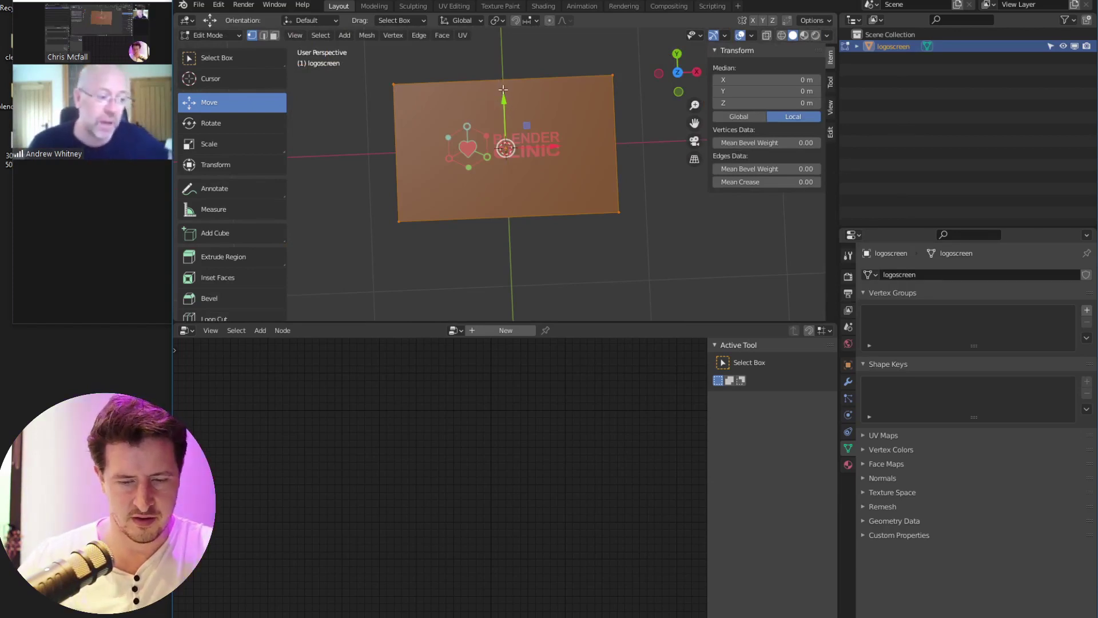
key("F3")
type("s")
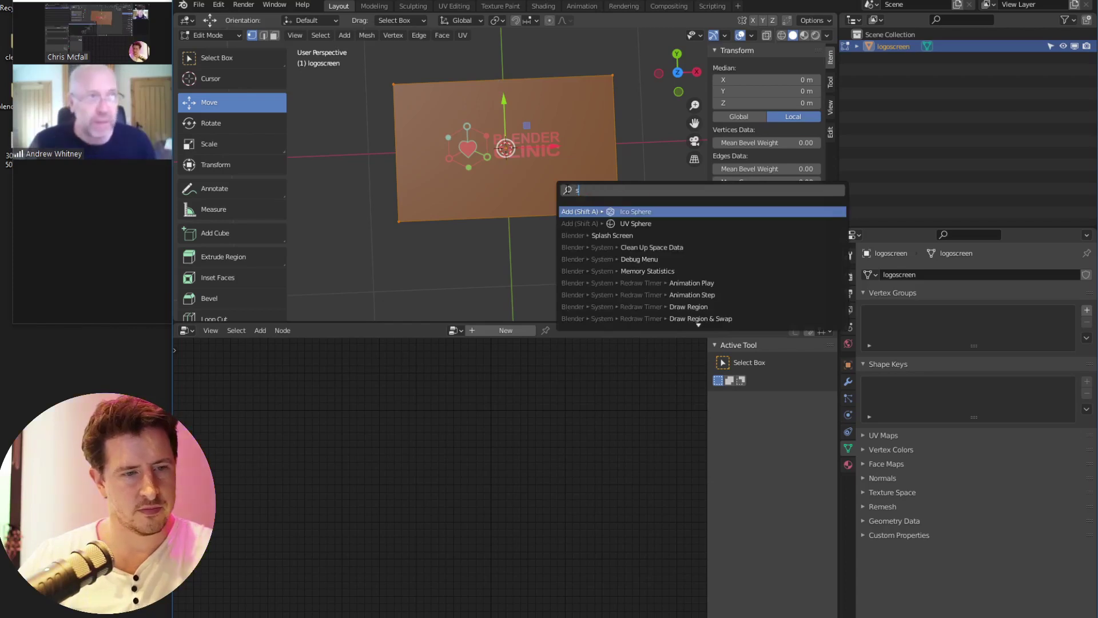
type("ub")
left_click(635, 212)
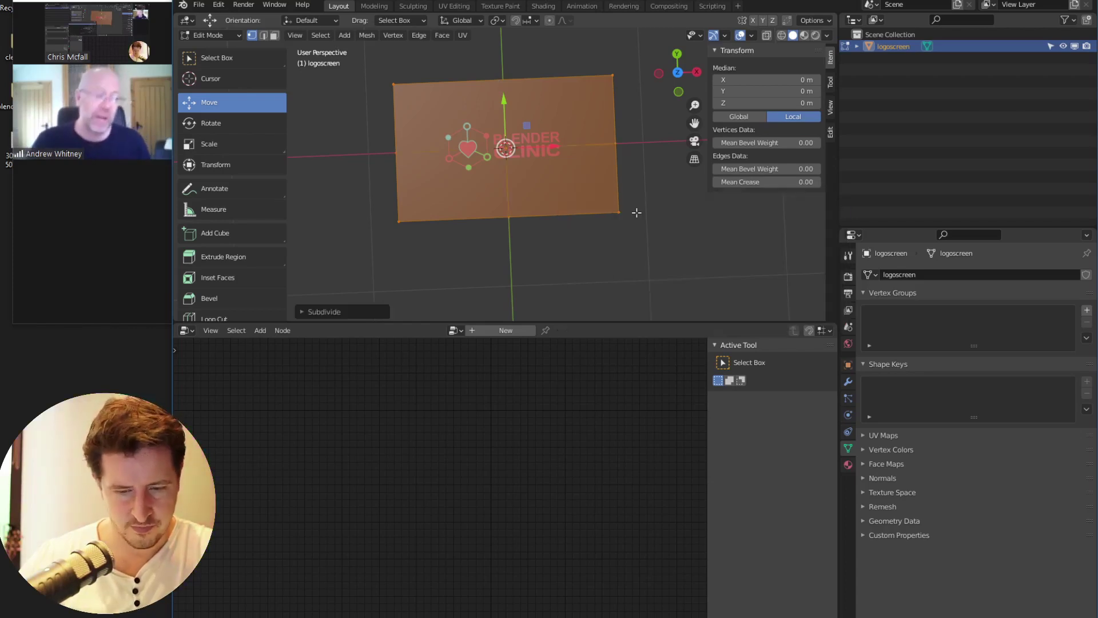
left_click_drag(413, 230, 472, 234)
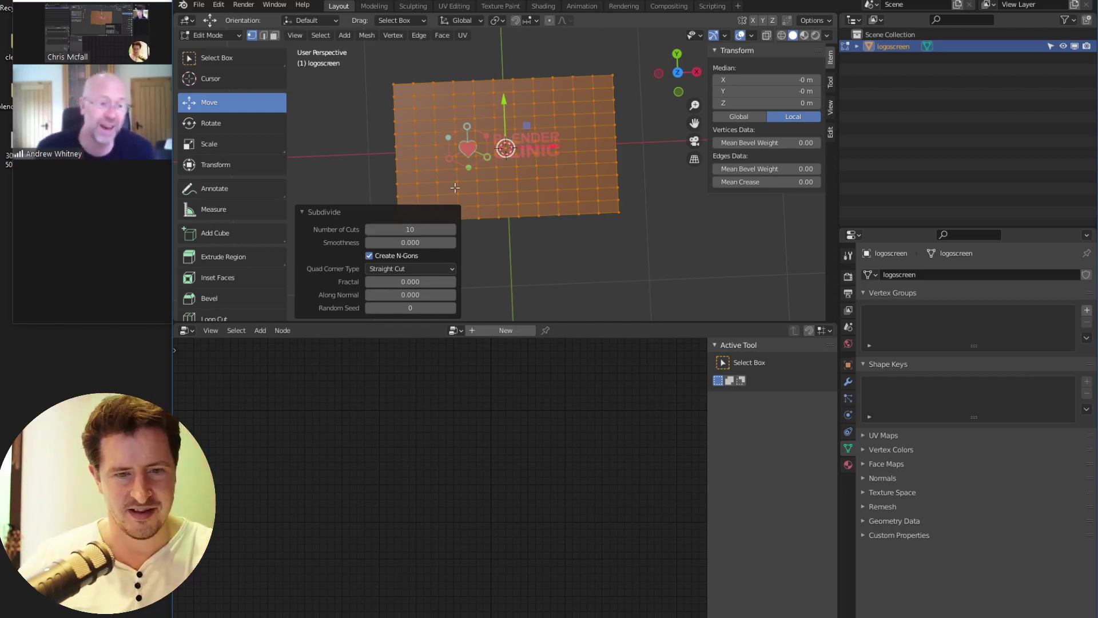
Subdivide the whole logoscreen mesh three more times with one cut each
key("F3")
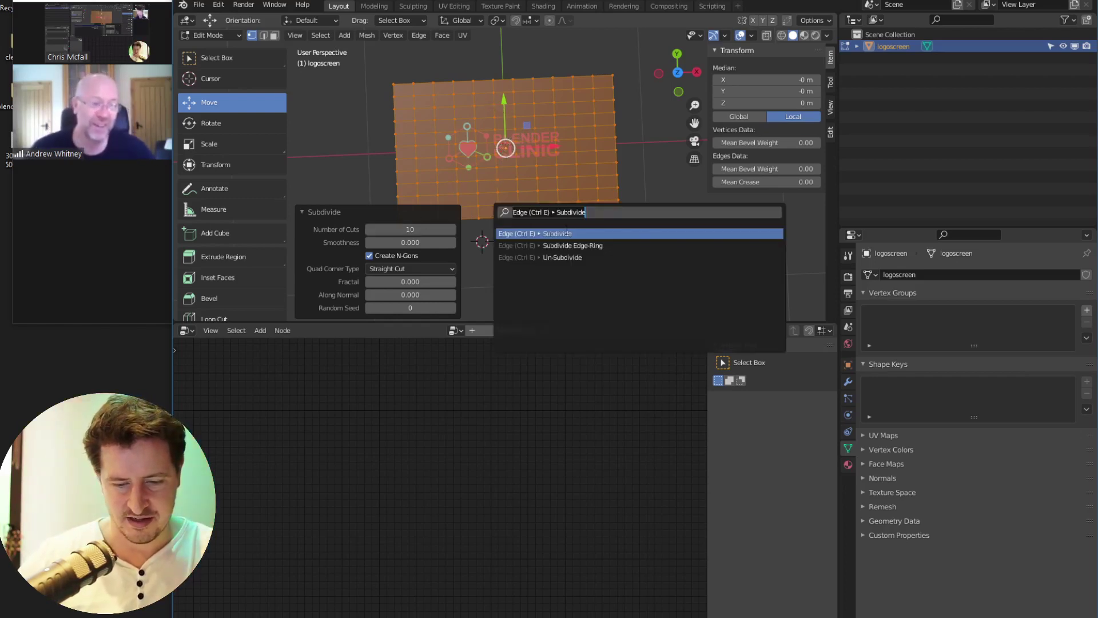
left_click(551, 234)
key("F3")
left_click(619, 255)
key("F3")
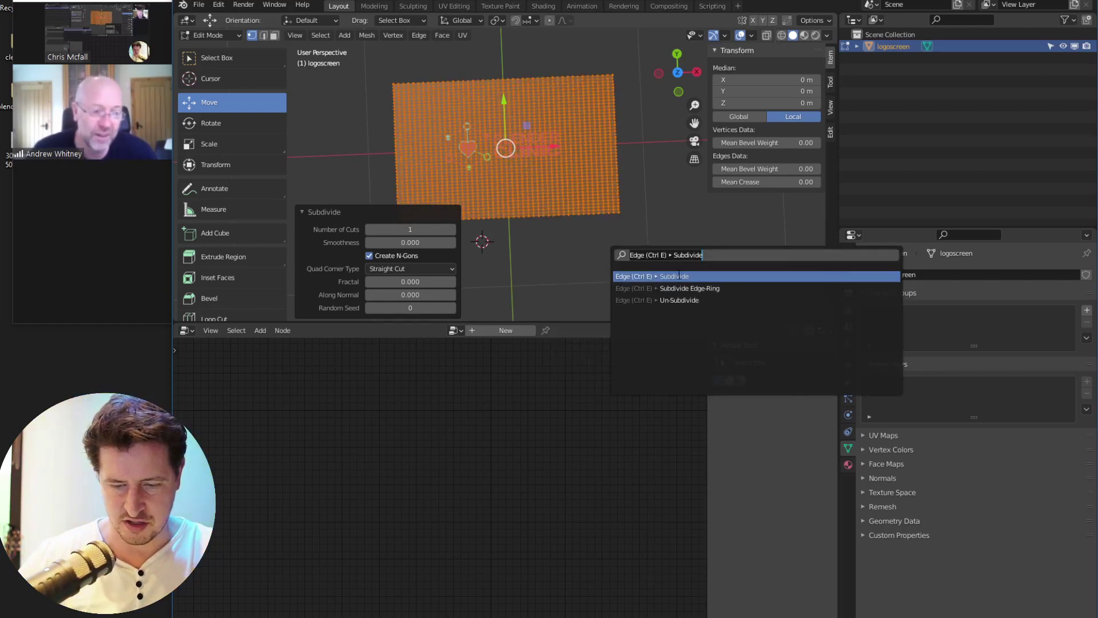
left_click(680, 275)
key("F3")
Return to Object Mode in the top view and create a new geometry node tree on the logoscreen plane
key("ctrl+Tab")
left_click(497, 204)
scroll(506, 200, "up", 2)
key("Tab")
scroll(492, 195, "up", 3)
scroll(486, 188, "down", 1)
scroll(485, 188, "down", 2)
scroll(498, 190, "up", 2)
scroll(502, 185, "down", 2)
scroll(502, 185, "up", 2)
key("Tab")
key("KP_7")
scroll(473, 252, "down", 4)
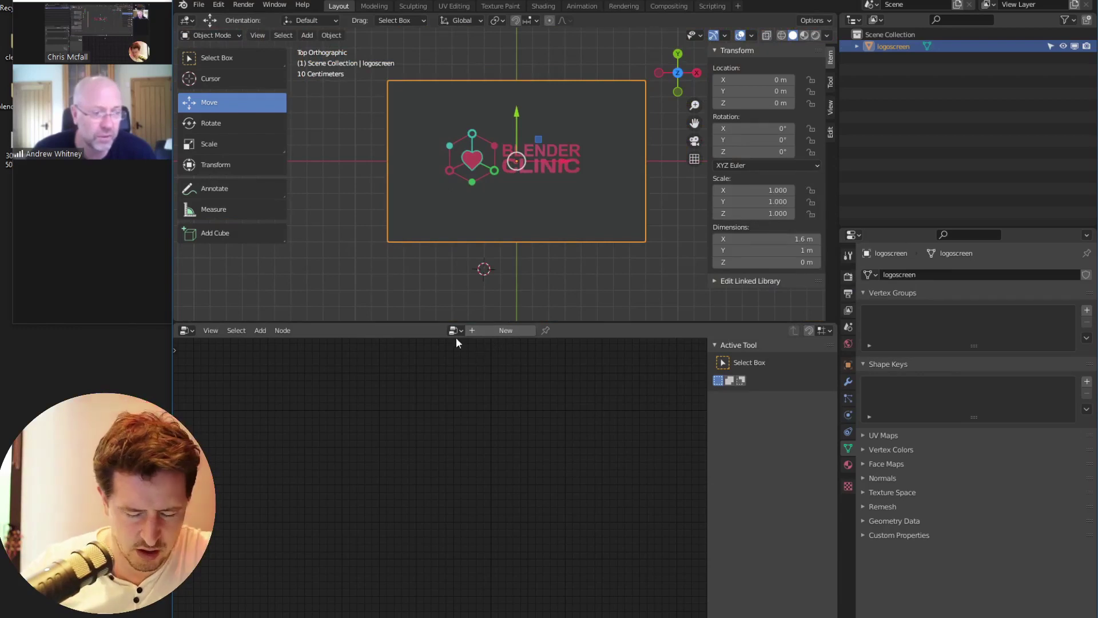
left_click(496, 331)
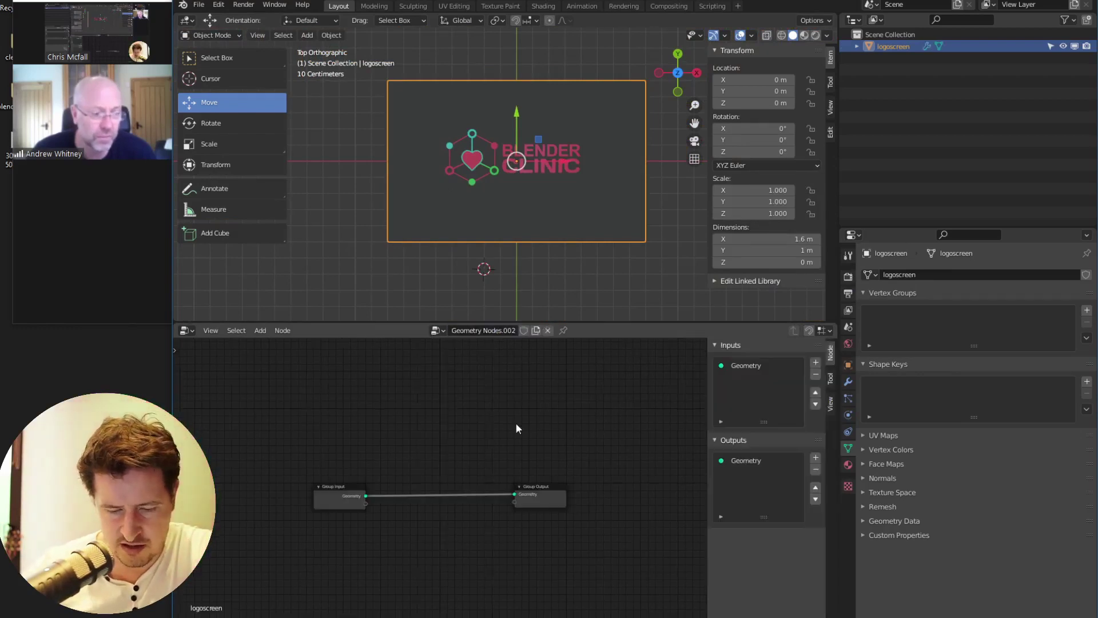
scroll(466, 464, "down", 1)
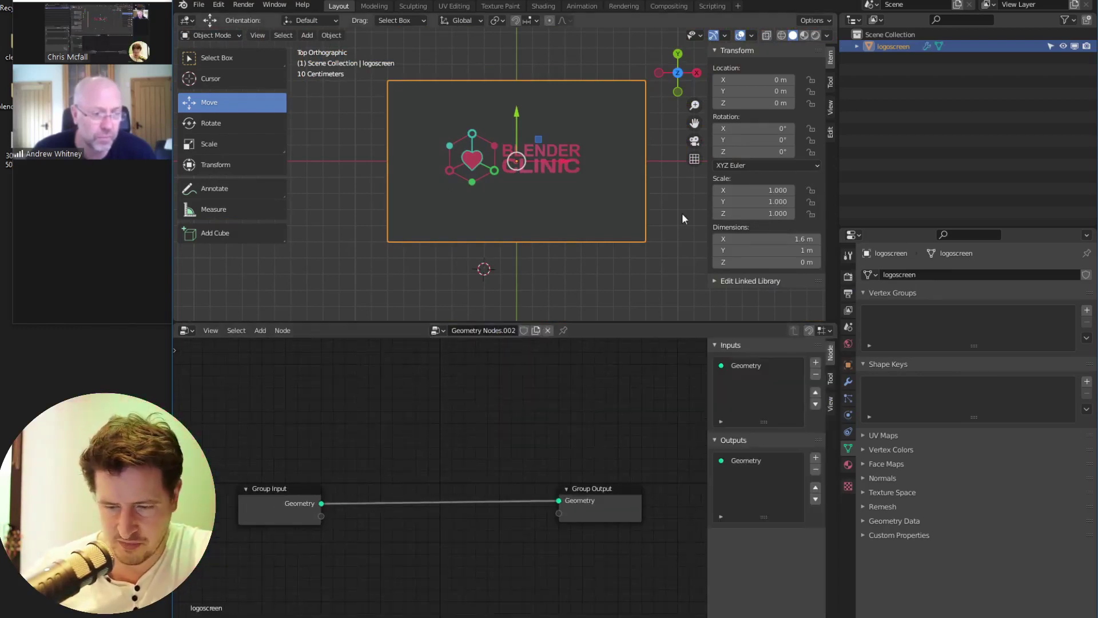
Add a mesh cube beside the logo plane and scale its mesh in Edit Mode to about 0.063
key("shift+a")
mouse_move(658, 143)
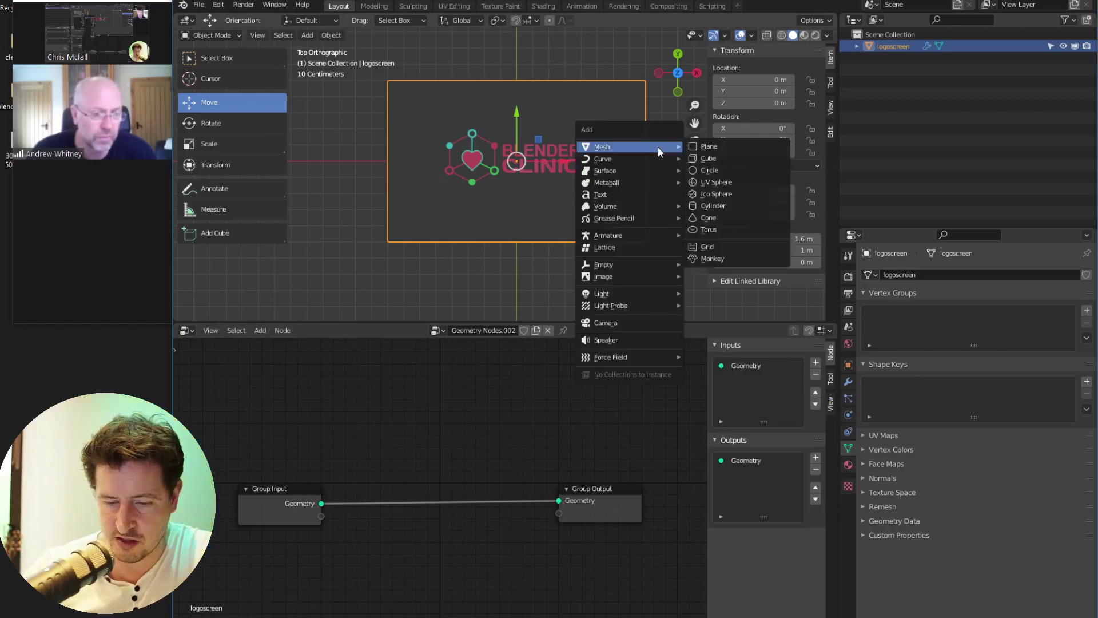
left_click(696, 157)
key("Tab")
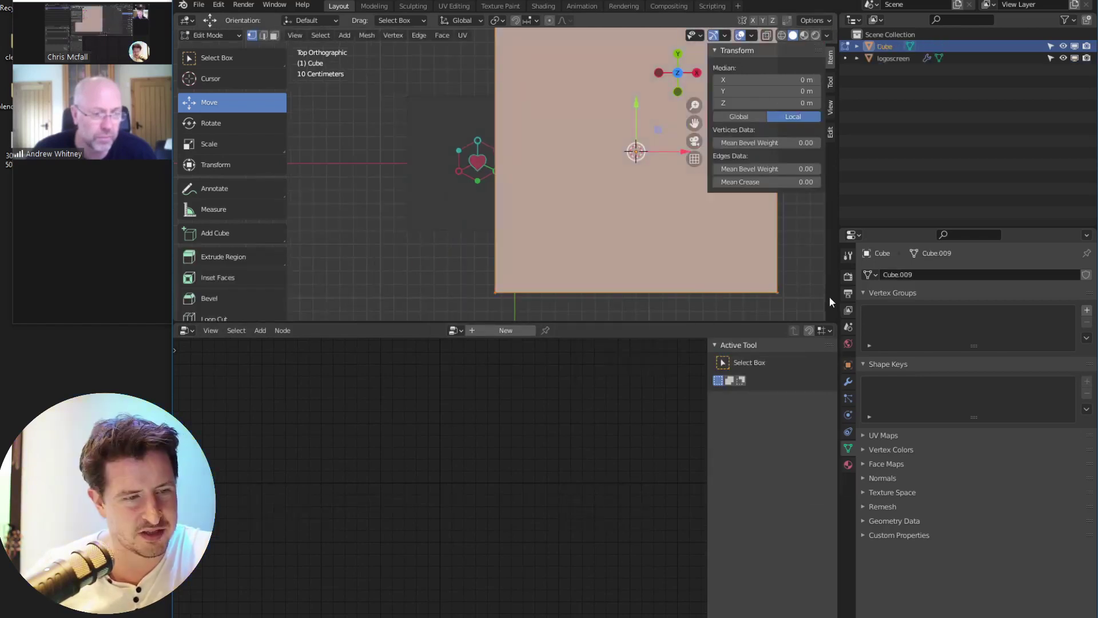
key("s")
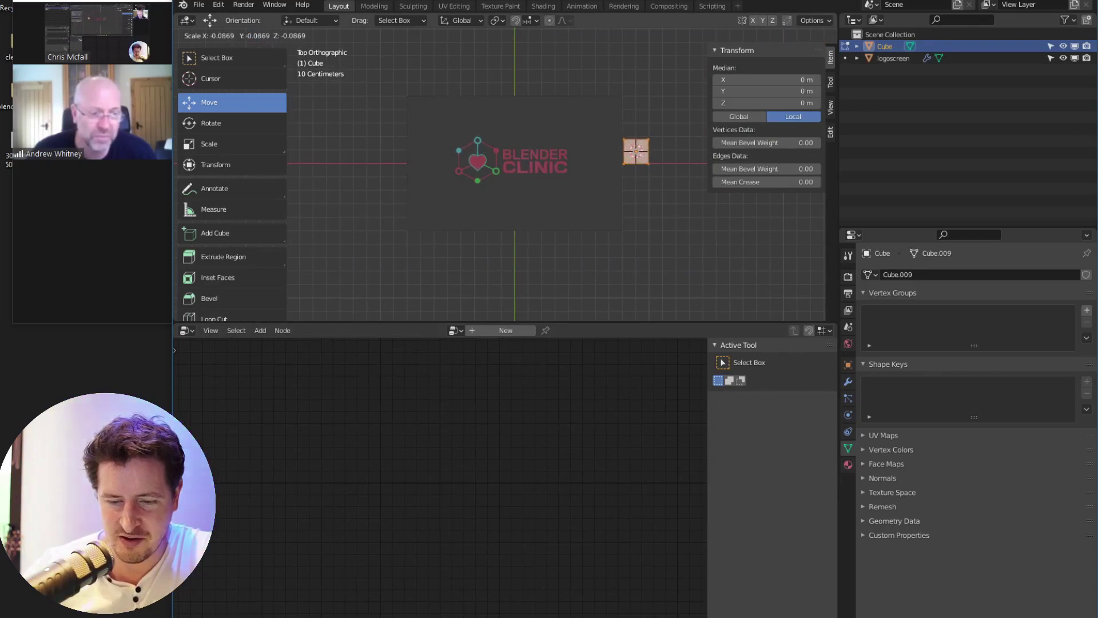
left_click(631, 156)
Shrink the cube's mesh further to a tiny size and return to Object Mode
scroll(632, 156, "up", 3)
scroll(634, 168, "down", 3)
scroll(539, 170, "up", 2)
middle_click_drag(645, 173, 588, 244, "shift")
key("s")
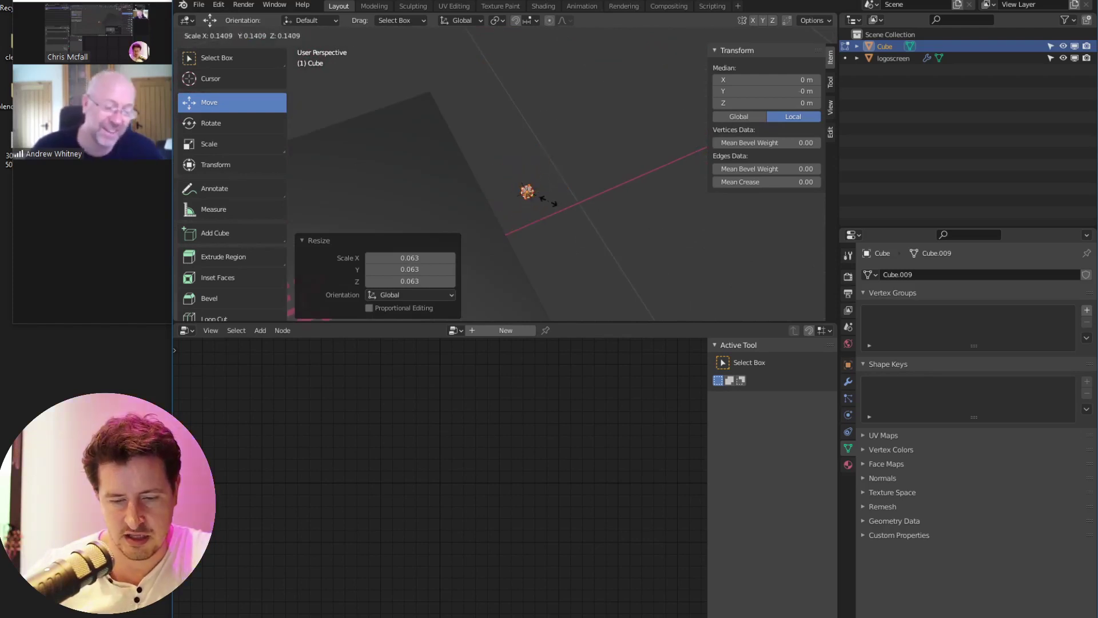
left_click(536, 225)
key("Tab")
scroll(535, 225, "down", 6)
Select the logoscreen plane and insert an Attribute Sample Texture node between Group Input and Group Output
left_click(490, 215)
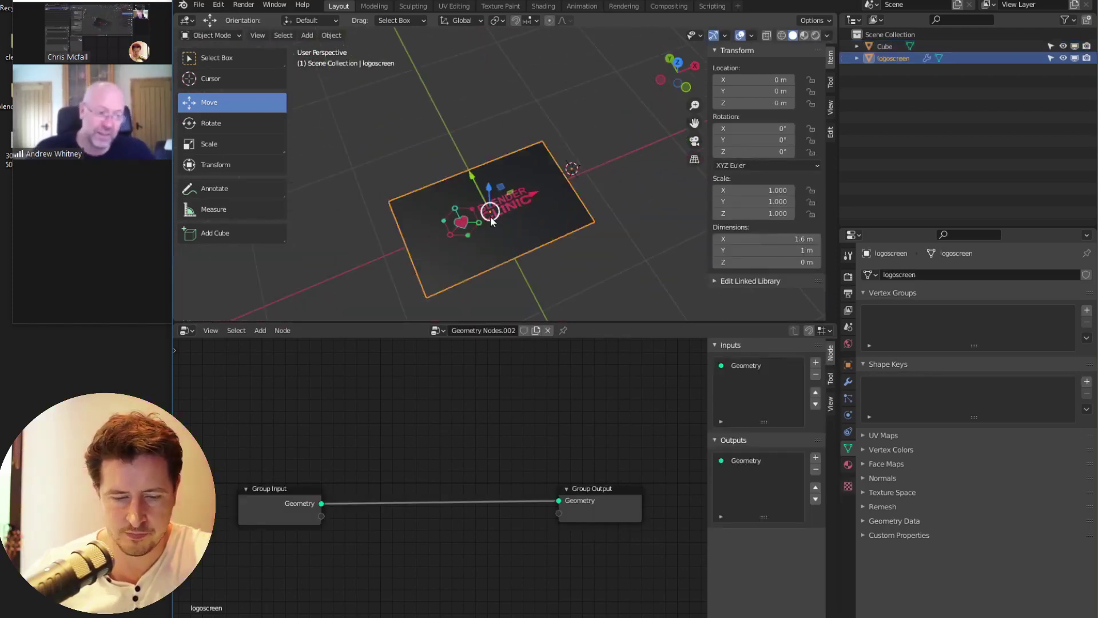
key("KP_7")
key("shift+a")
mouse_move(383, 460)
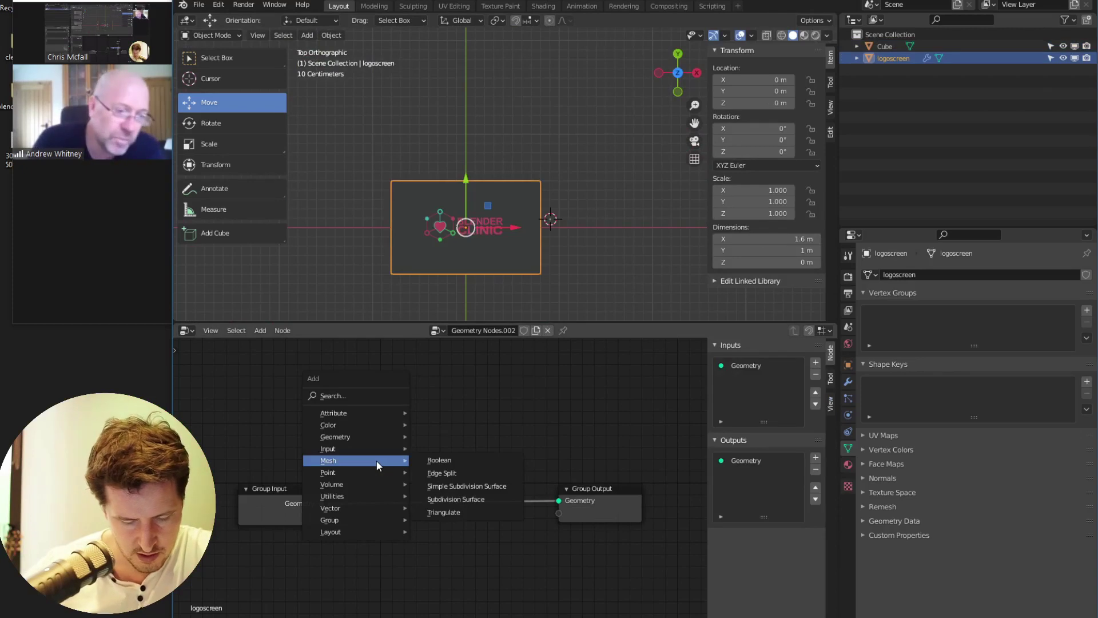
left_click(368, 394)
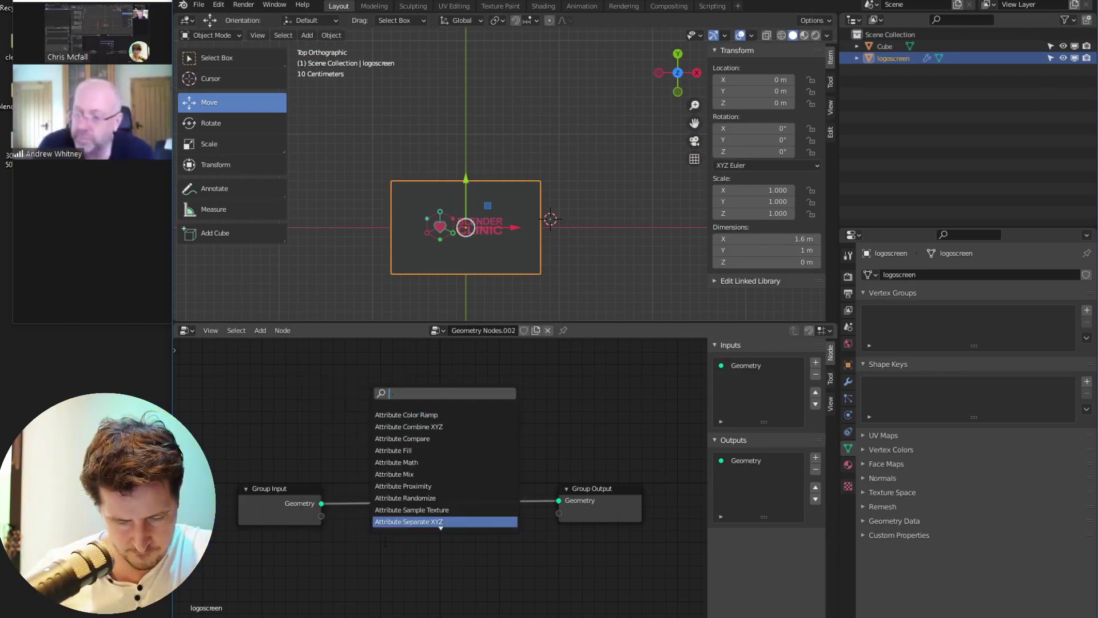
key("Escape")
key("shift+a")
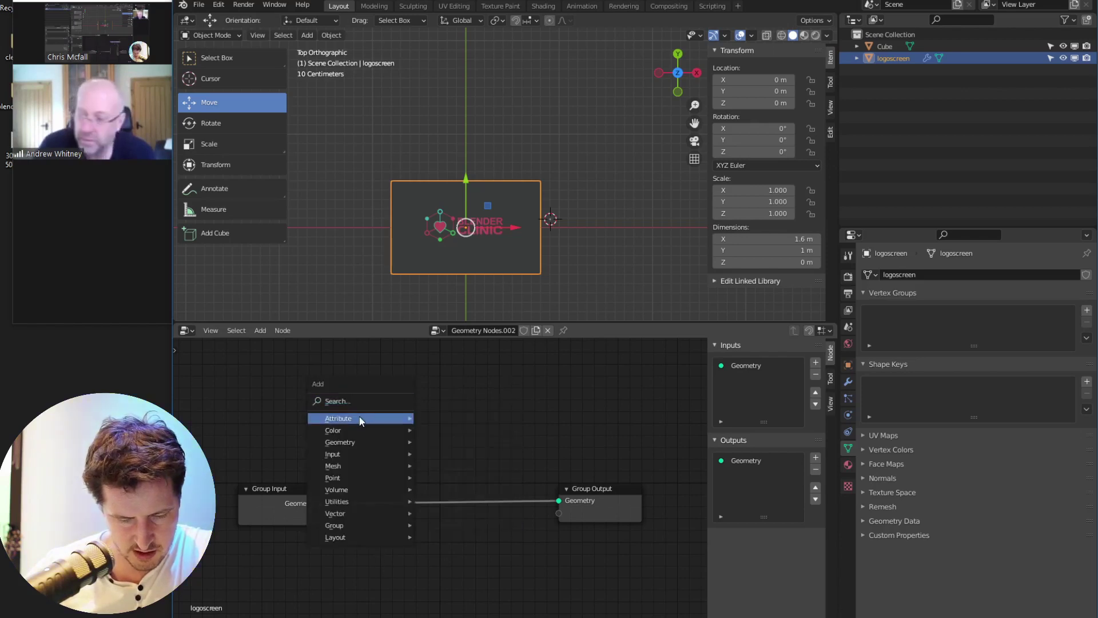
mouse_move(359, 417)
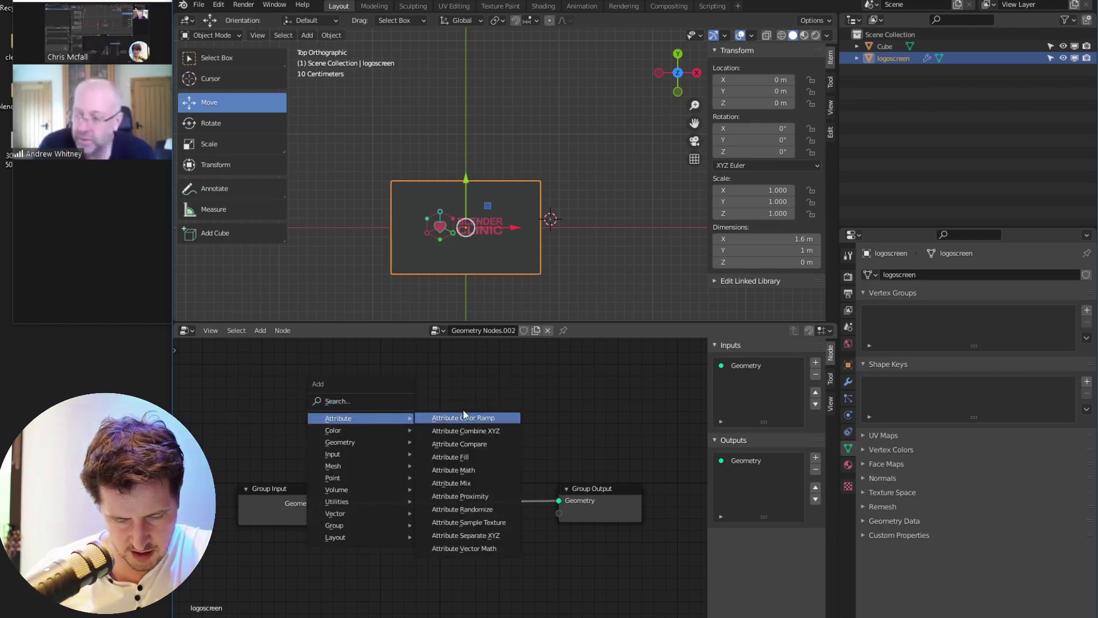
left_click(479, 522)
left_click(382, 490)
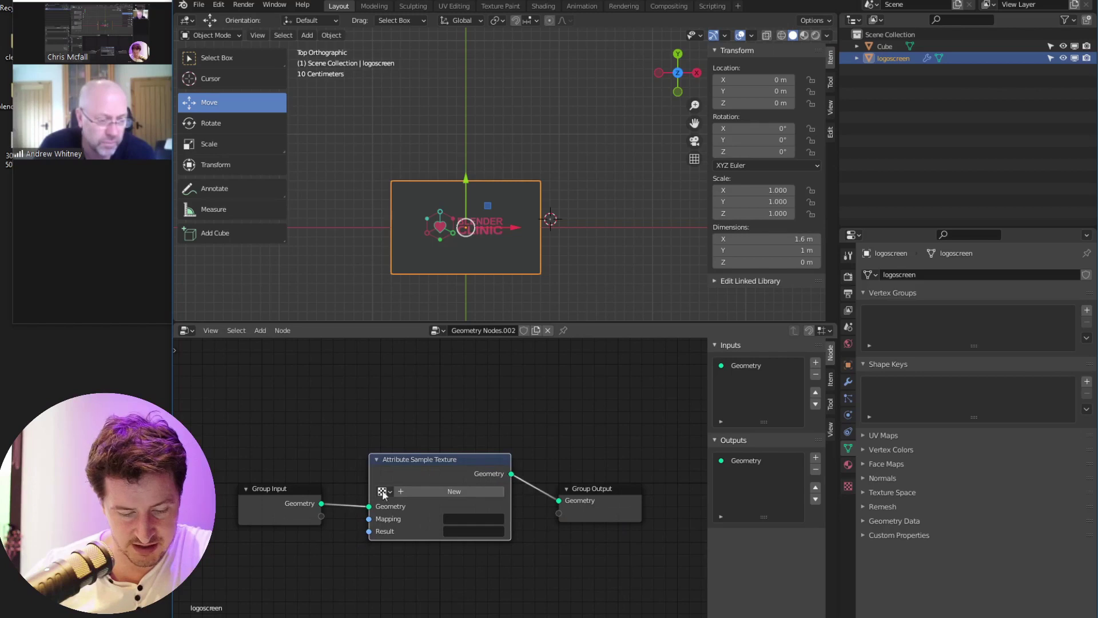
Assign the existing texture named Texture to the Attribute Sample Texture node
left_click(383, 491)
left_click(413, 510)
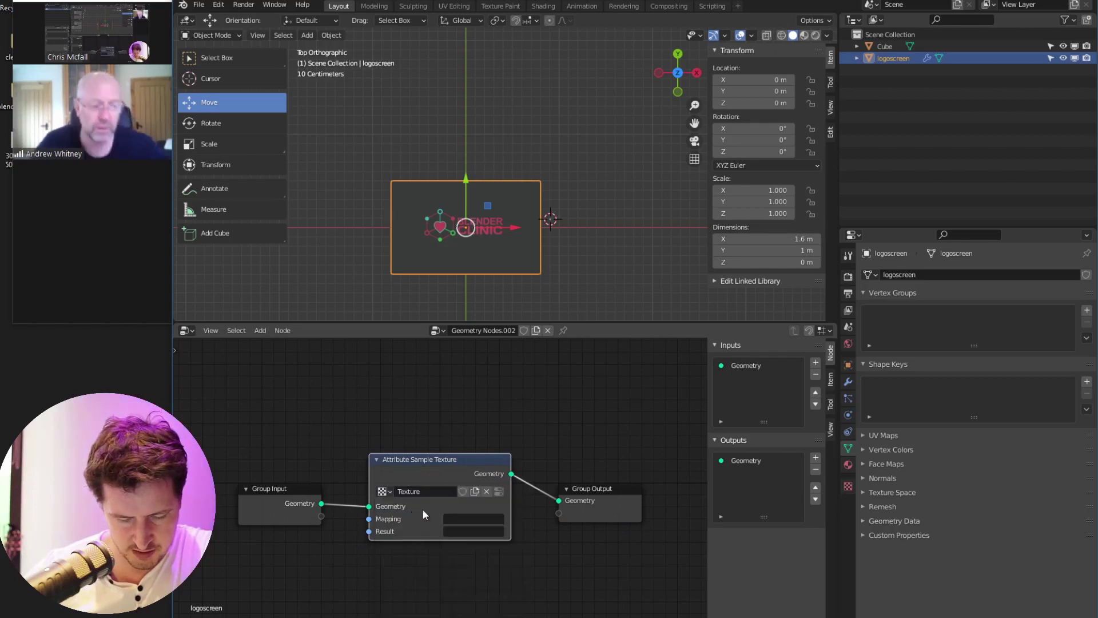
left_click(386, 492)
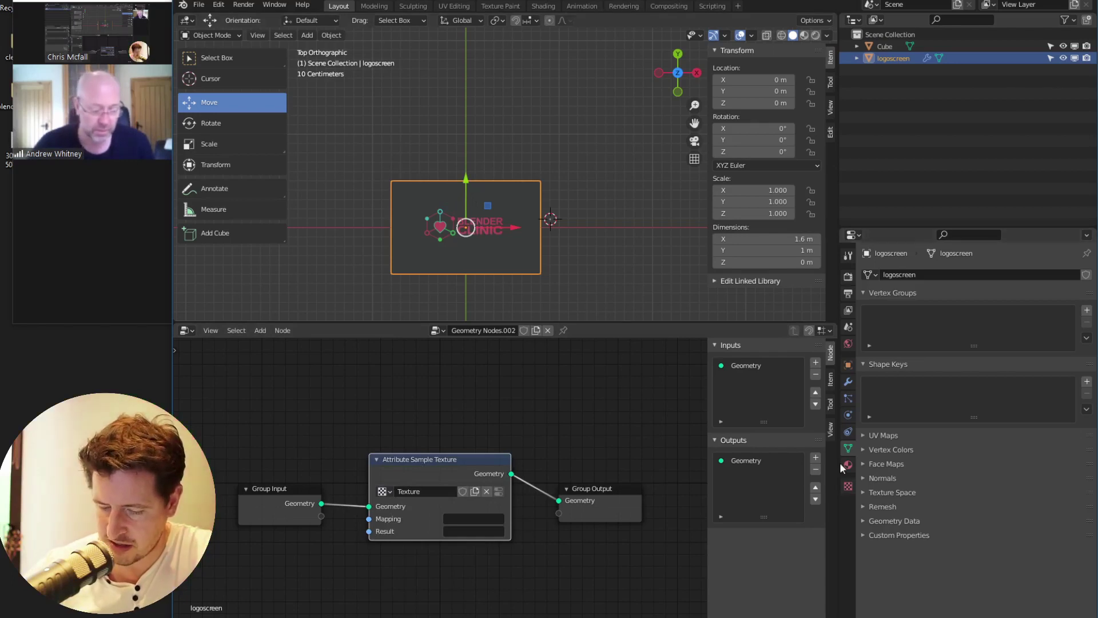
Make a new copy of the node's texture in the texture properties and rename it IMAGETEX
left_click(849, 486)
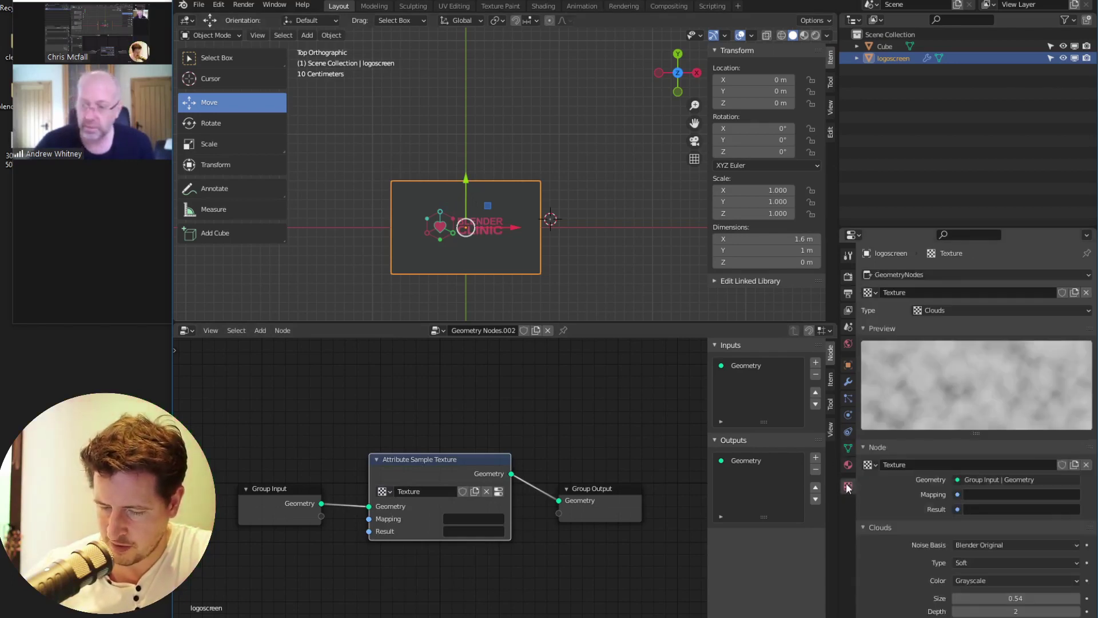
left_click(1073, 293)
left_click(941, 293)
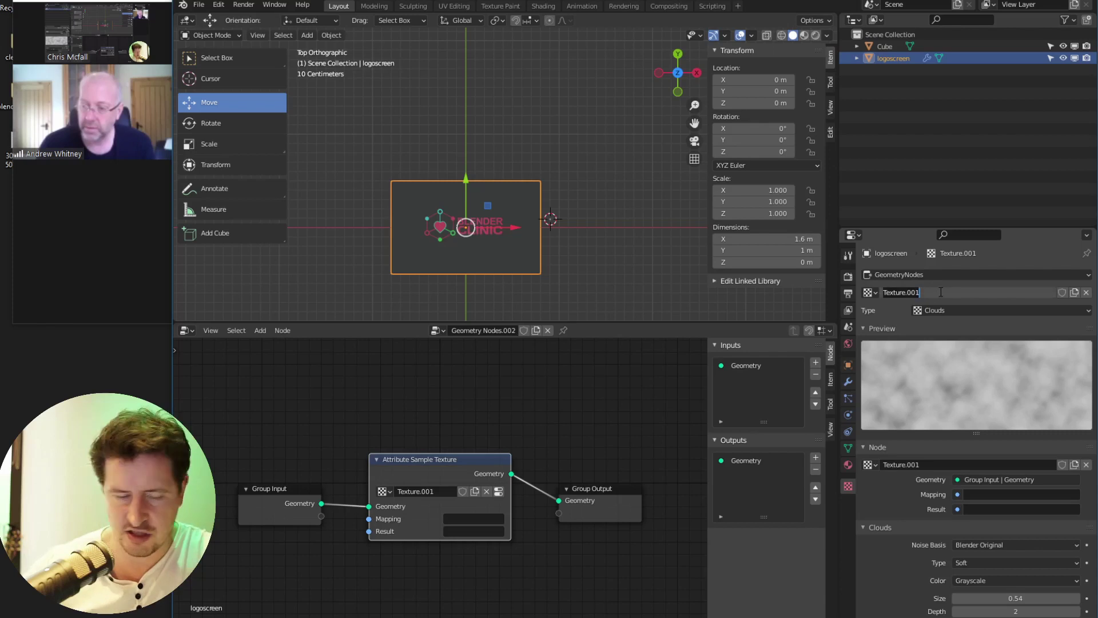
key("BackSpace")
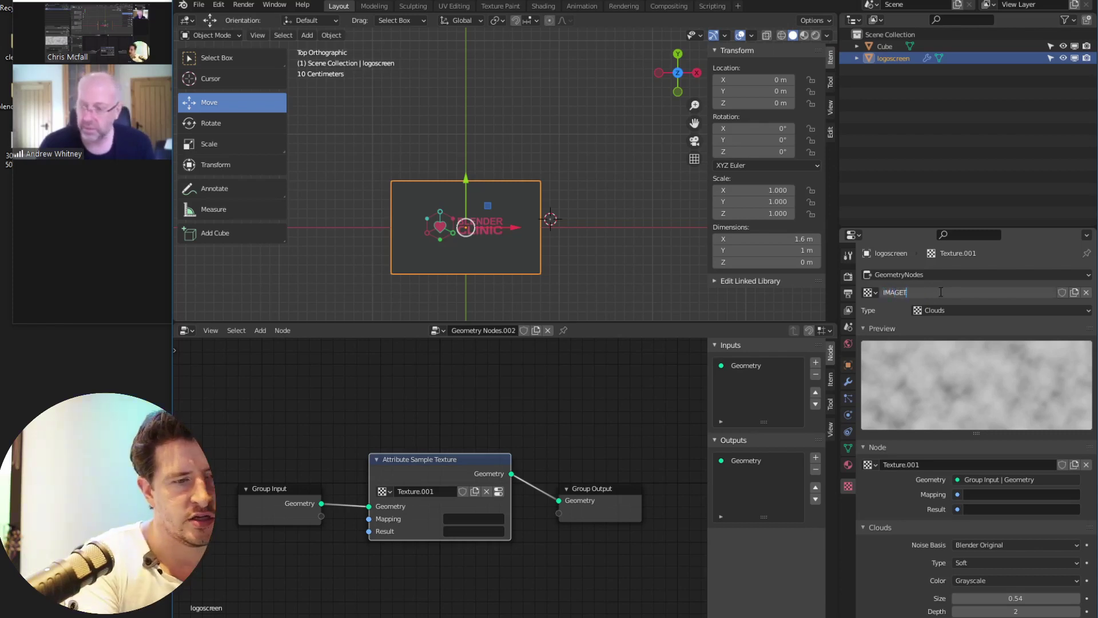
type("IMAGETEX")
key("Return")
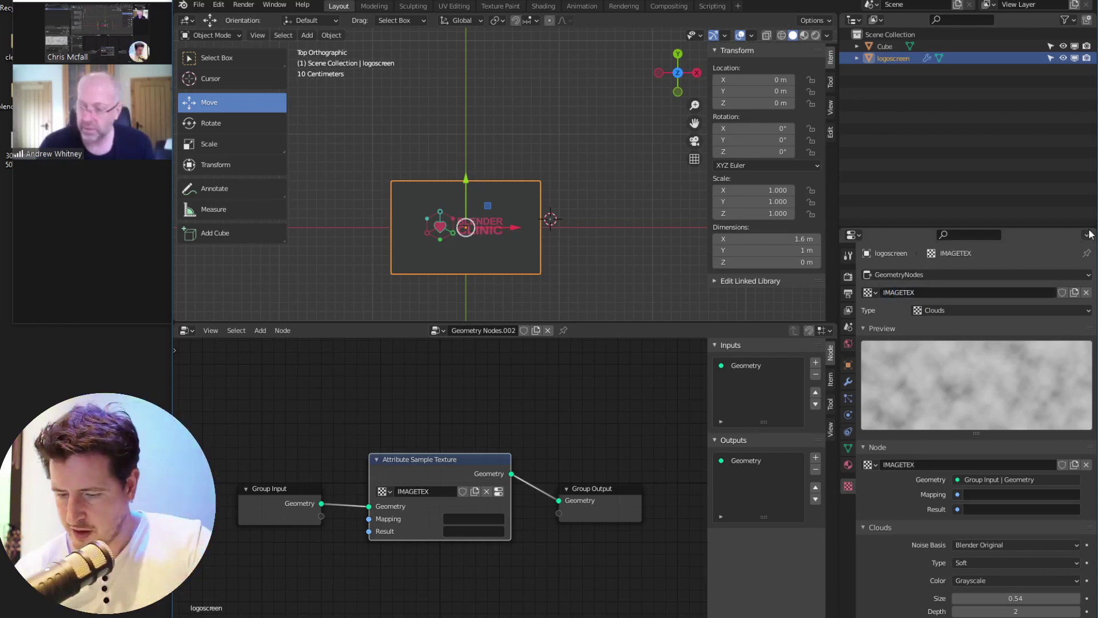
Change the IMAGETEX texture type to Image or Movie and assign logoscreen.tiff as its image
left_click(945, 310)
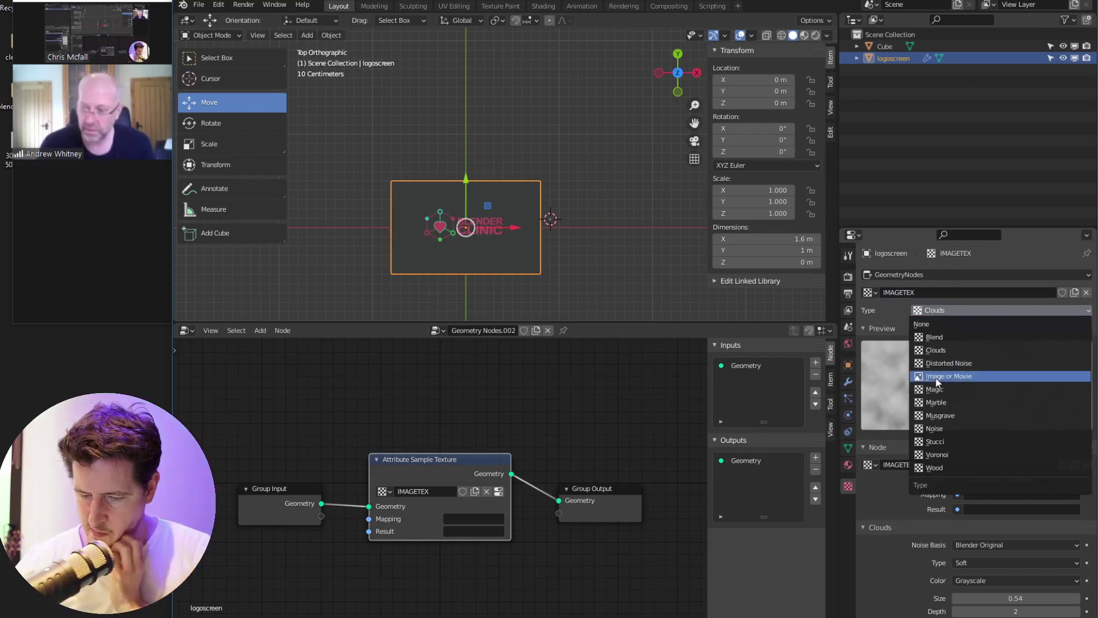
left_click(961, 376)
left_click(868, 465)
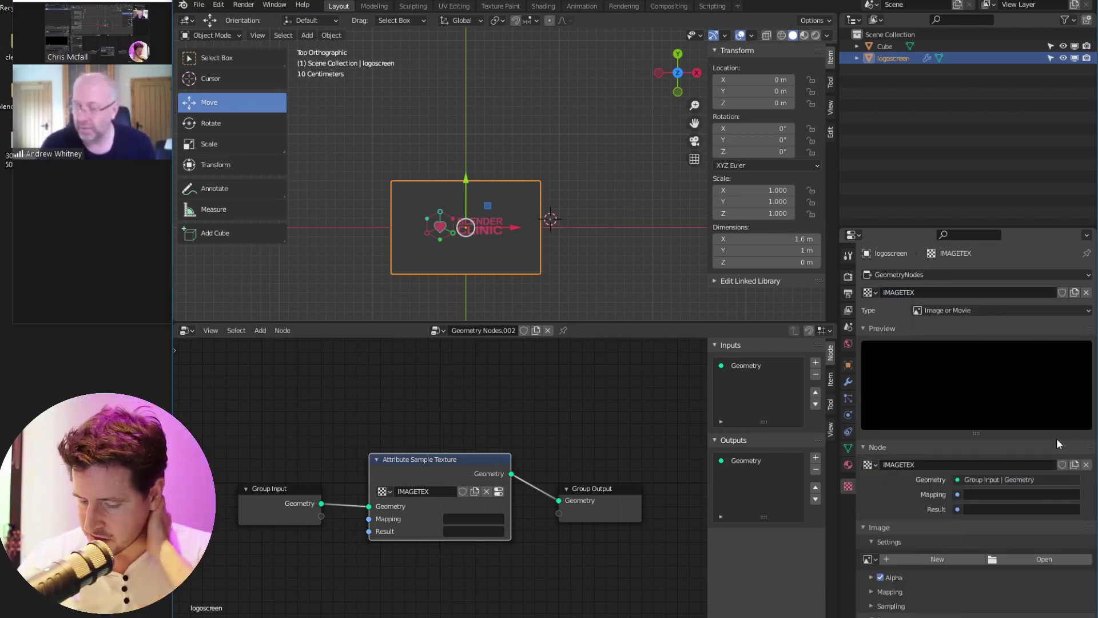
left_click(870, 558)
left_click(911, 437)
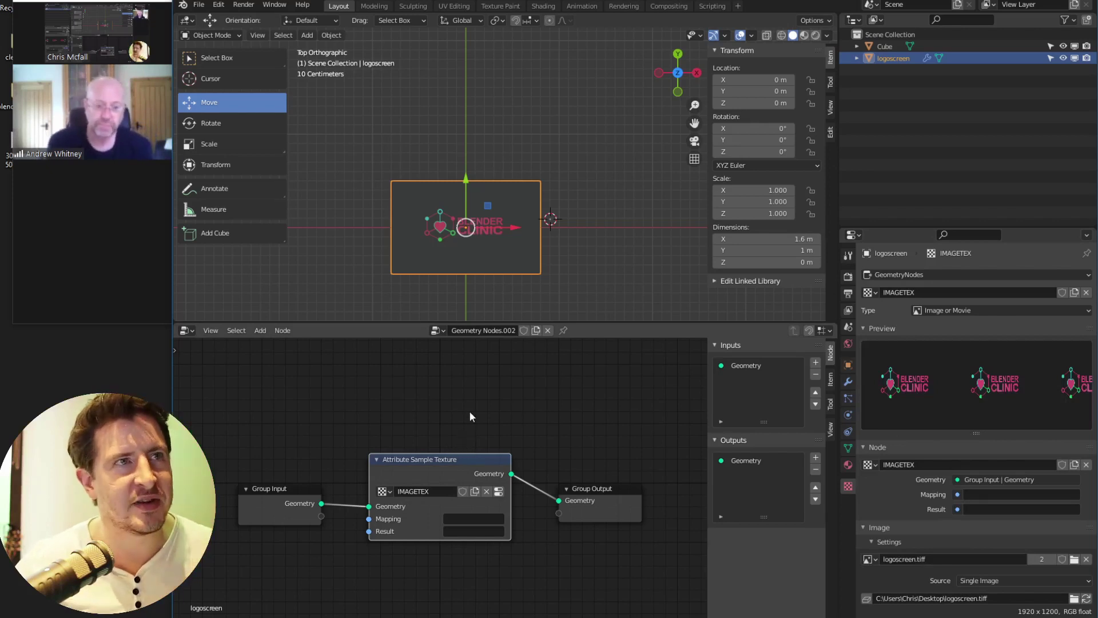
Move the Group Input and Attribute Sample Texture nodes away from Group Output and open the texture node's Mapping attribute choices
middle_click_drag(454, 458, 464, 413)
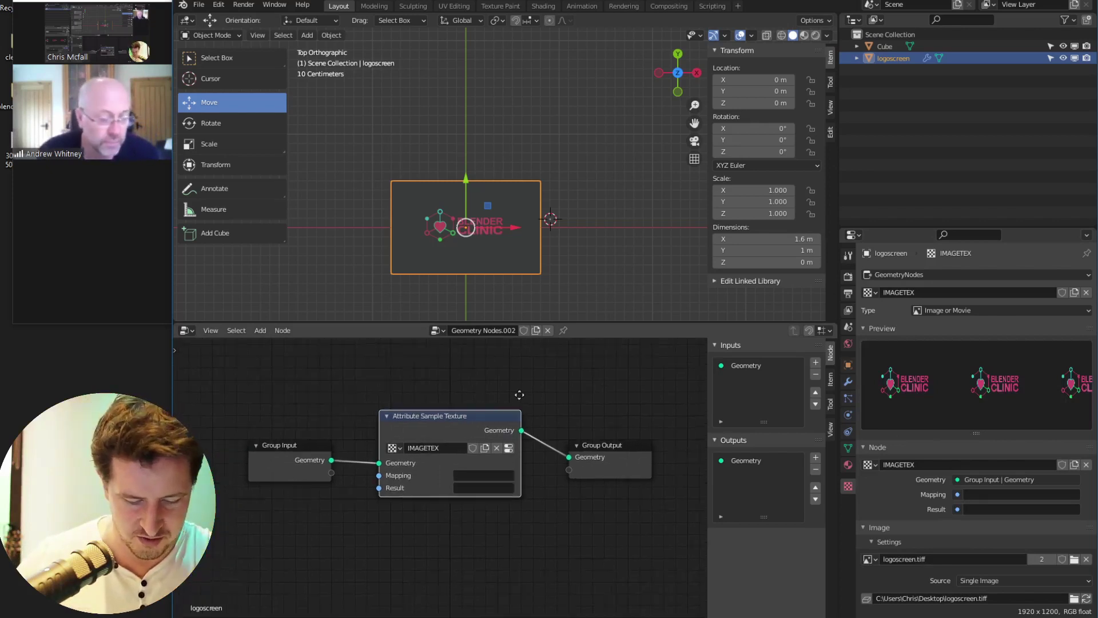
left_click_drag(286, 452, 242, 416)
left_click_drag(459, 440, 425, 409)
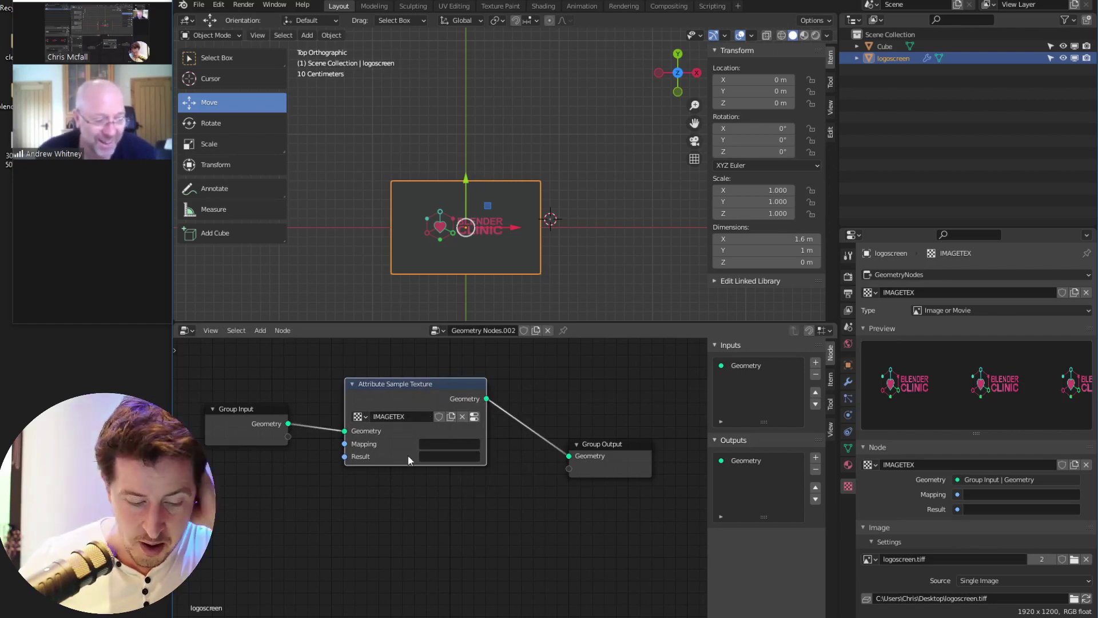
left_click(449, 443)
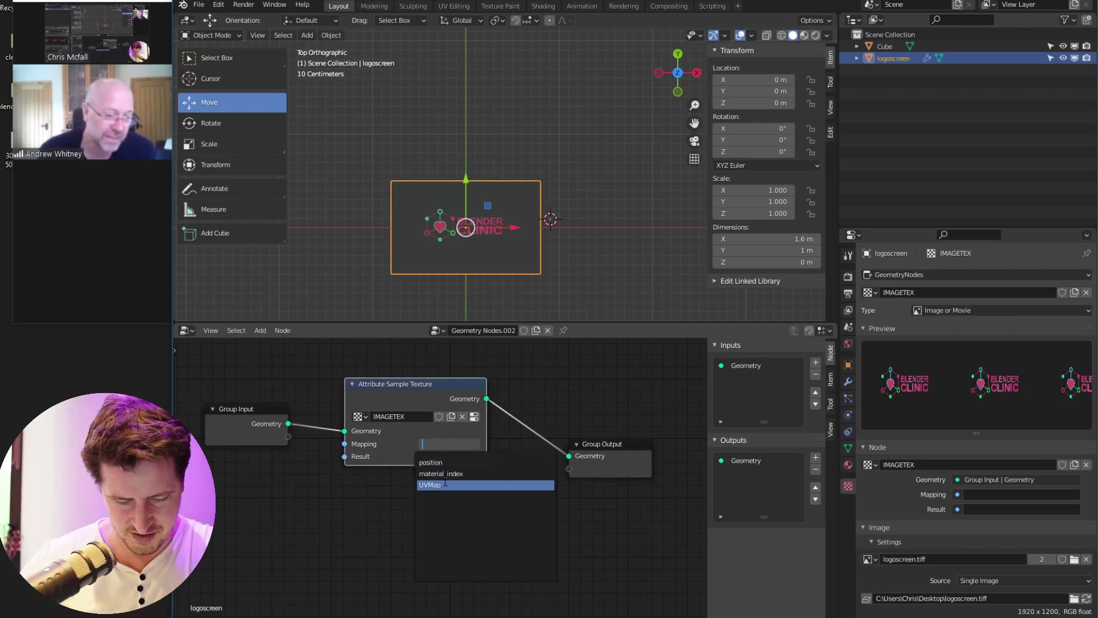
Set the Attribute Sample Texture node's mapping to UVMap and its result attribute to material_index
left_click(445, 483)
left_click(433, 456)
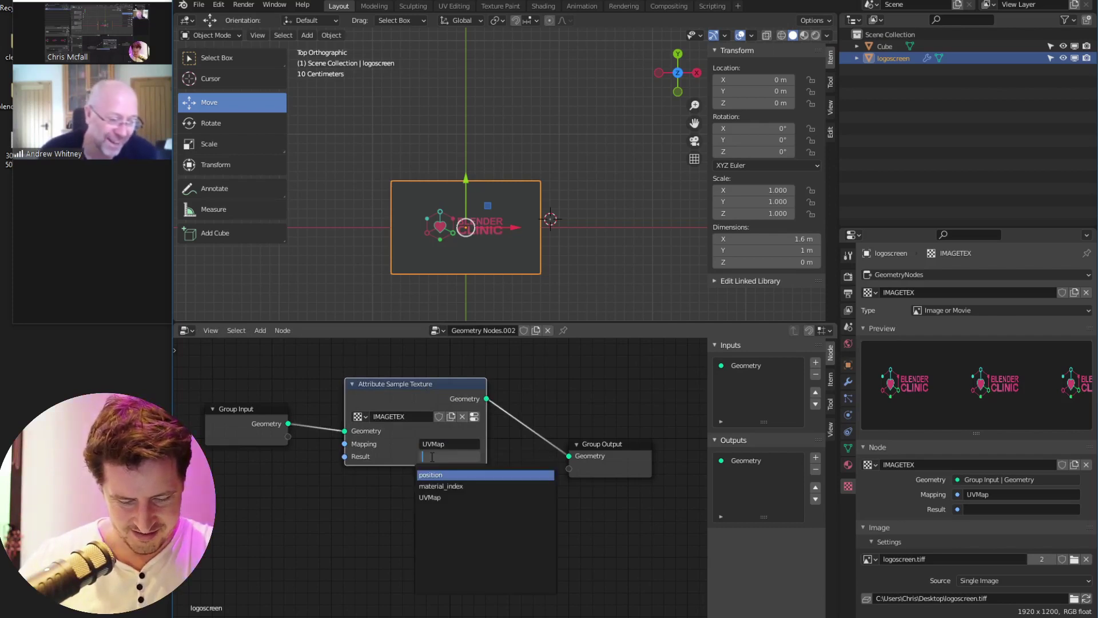
left_click(440, 499)
left_click(444, 457)
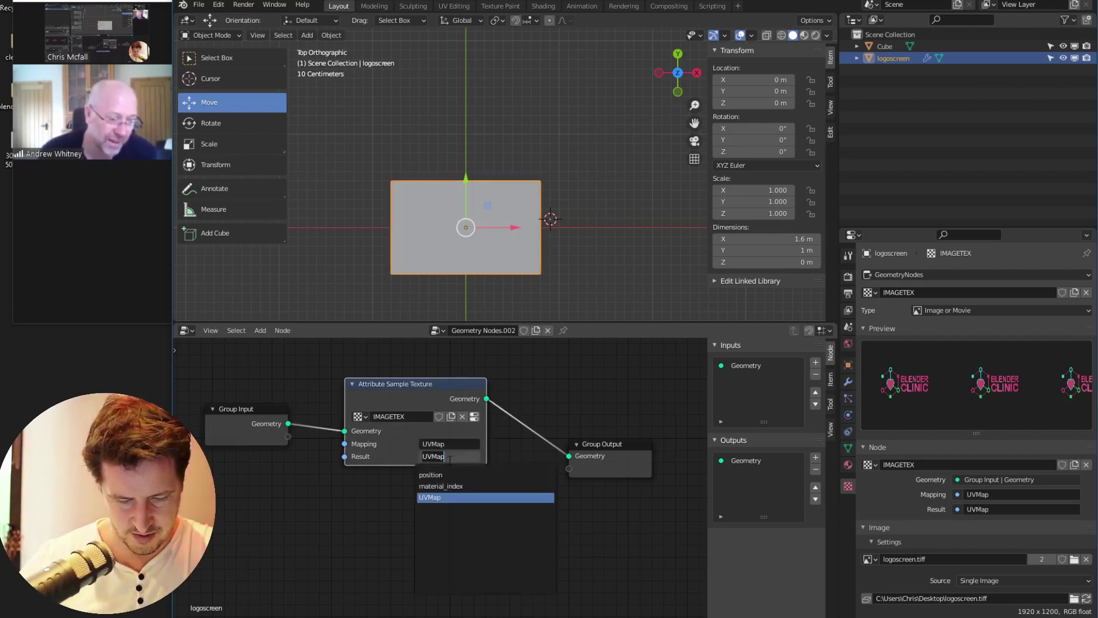
left_click(453, 486)
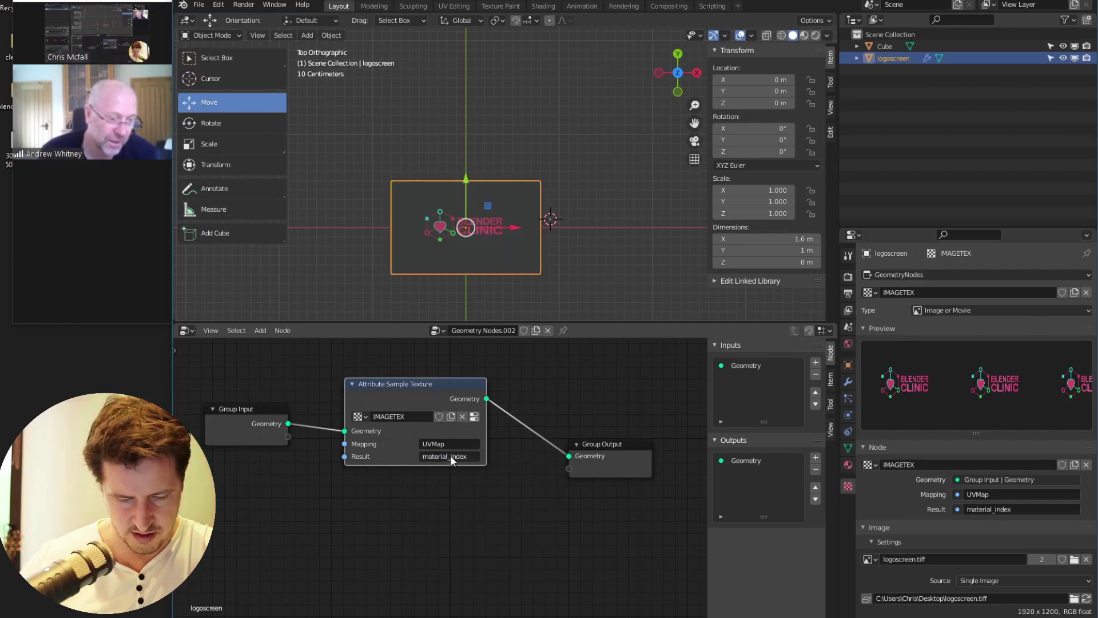
Move the Group Output node farther from the Attribute Sample Texture node to make room between them
middle_click_drag(509, 480, 492, 490)
left_click_drag(591, 461, 691, 422)
middle_click_drag(532, 400, 516, 431)
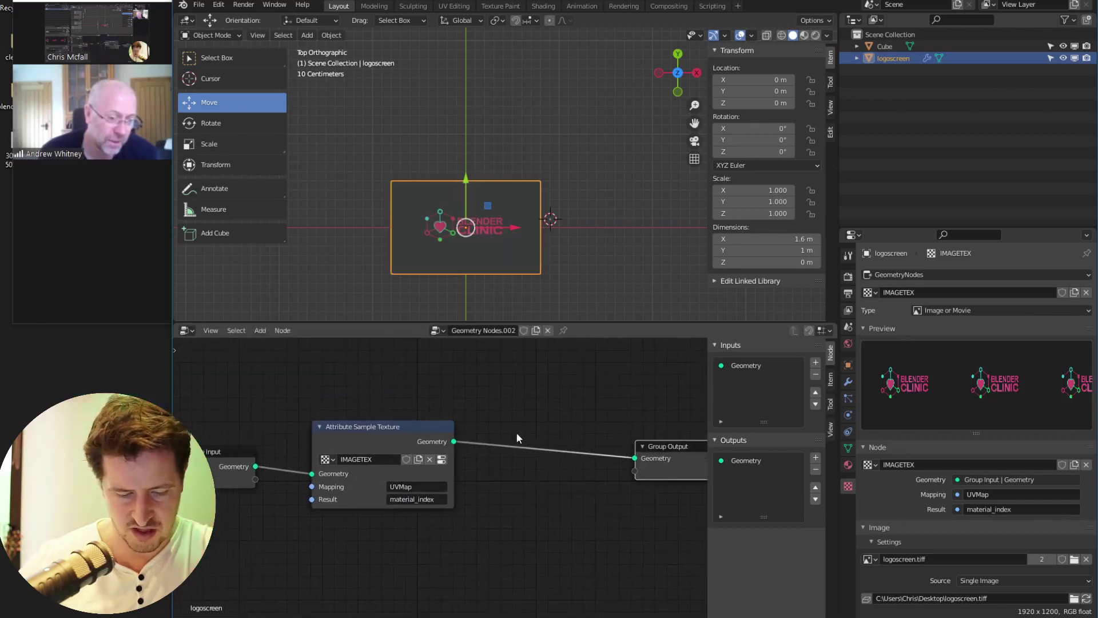
scroll(518, 429, "down", 3)
key("shift+a")
mouse_move(530, 411)
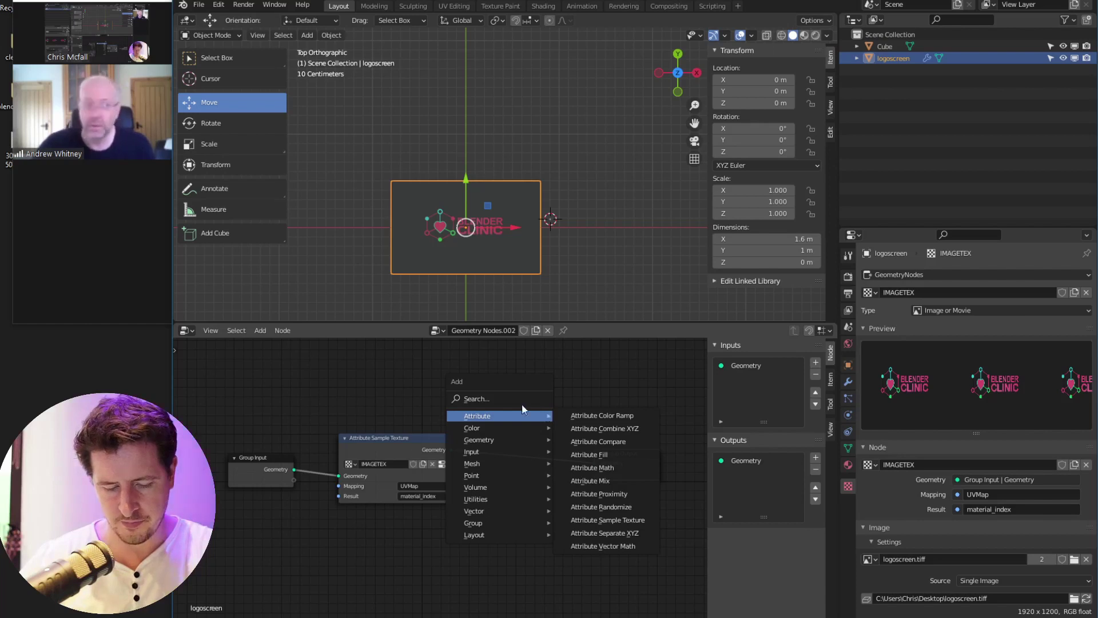
left_click(521, 400)
type("in")
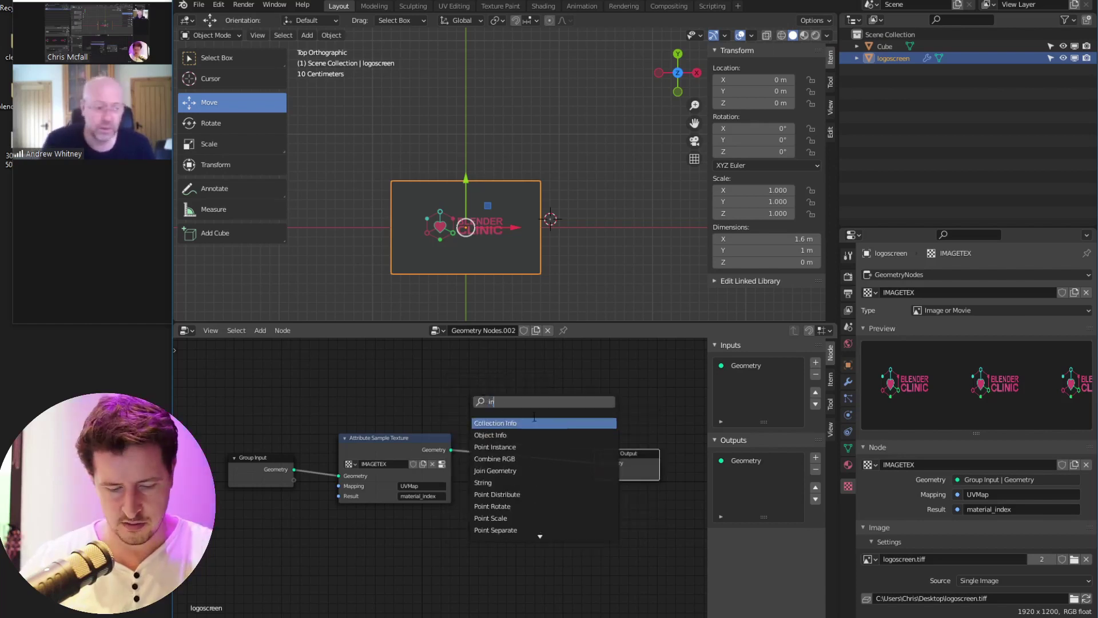
left_click(510, 459)
left_click(509, 452)
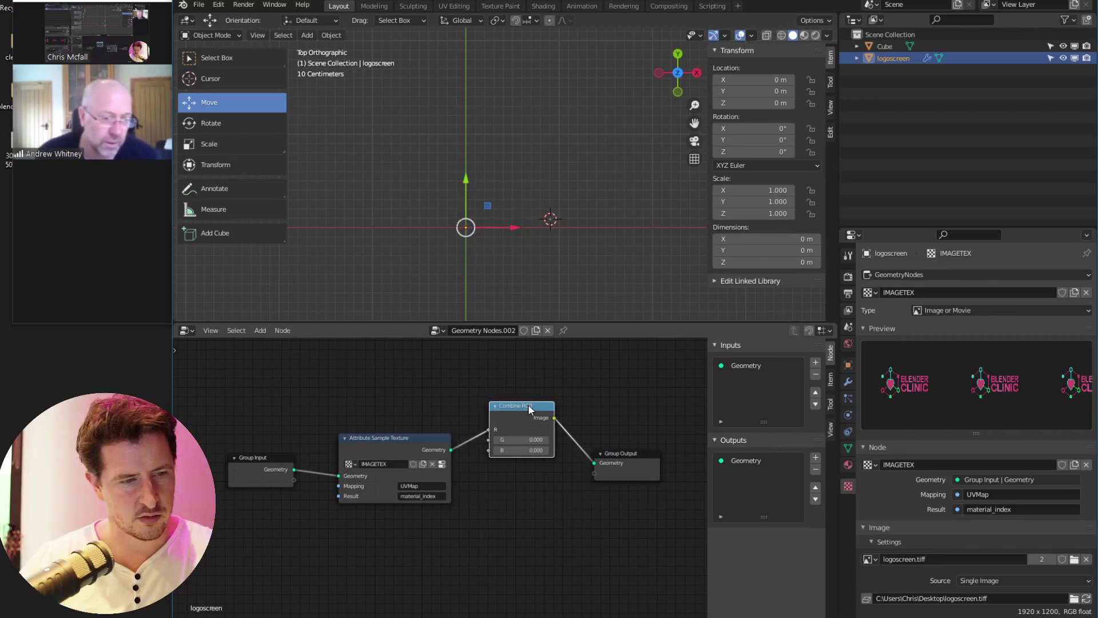
key("x")
Add a Point Instance node between Attribute Sample Texture and Group Output, with Cube as the instanced object
key("shift+a")
left_click(527, 403)
type("insta")
left_click(549, 426)
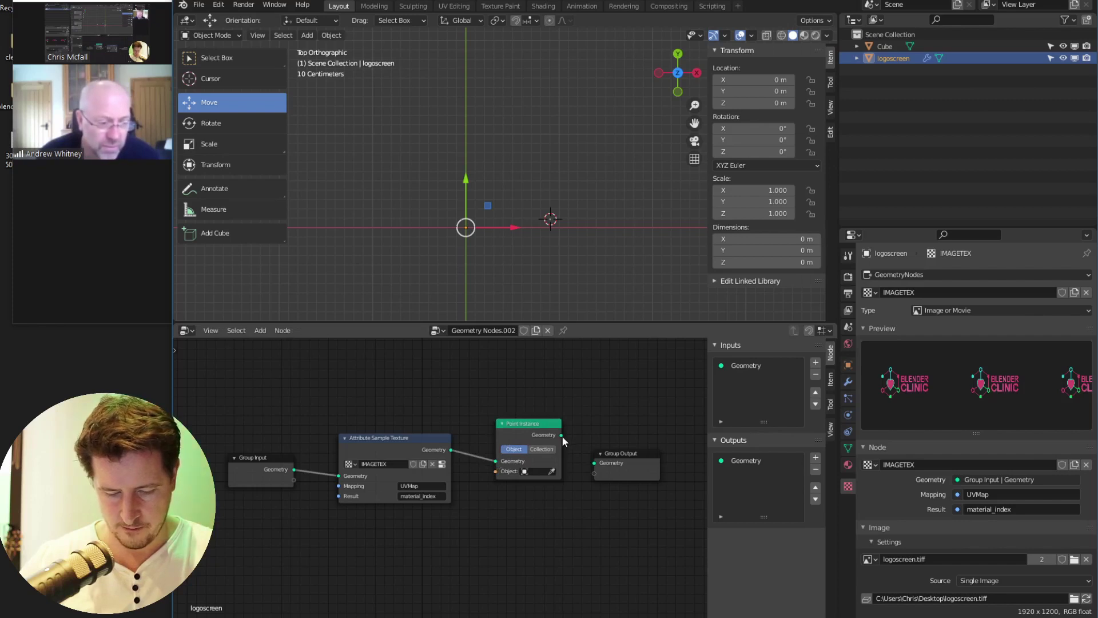
left_click(543, 472)
left_click(541, 485)
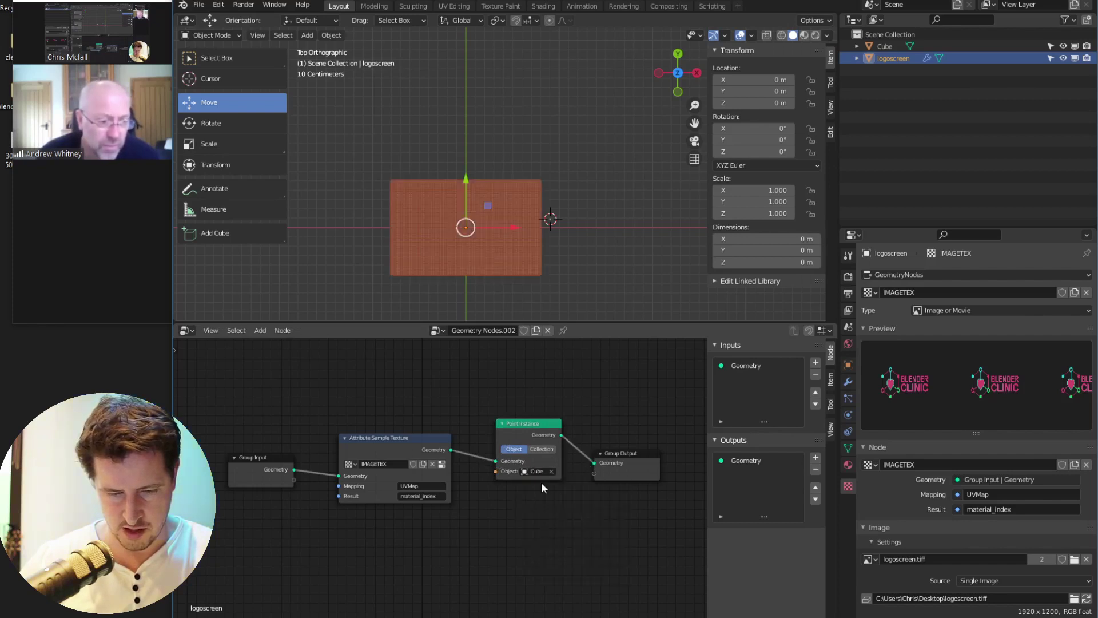
Set the result attribute of the Attribute Sample Texture node to scale
mouse_move(482, 260)
middle_mouse_down()
mouse_move(527, 209)
mouse_move(502, 192)
mouse_move(499, 251)
middle_mouse_up()
scroll(502, 193, "up", 4)
scroll(499, 251, "down", 4)
scroll(438, 490, "down", 1)
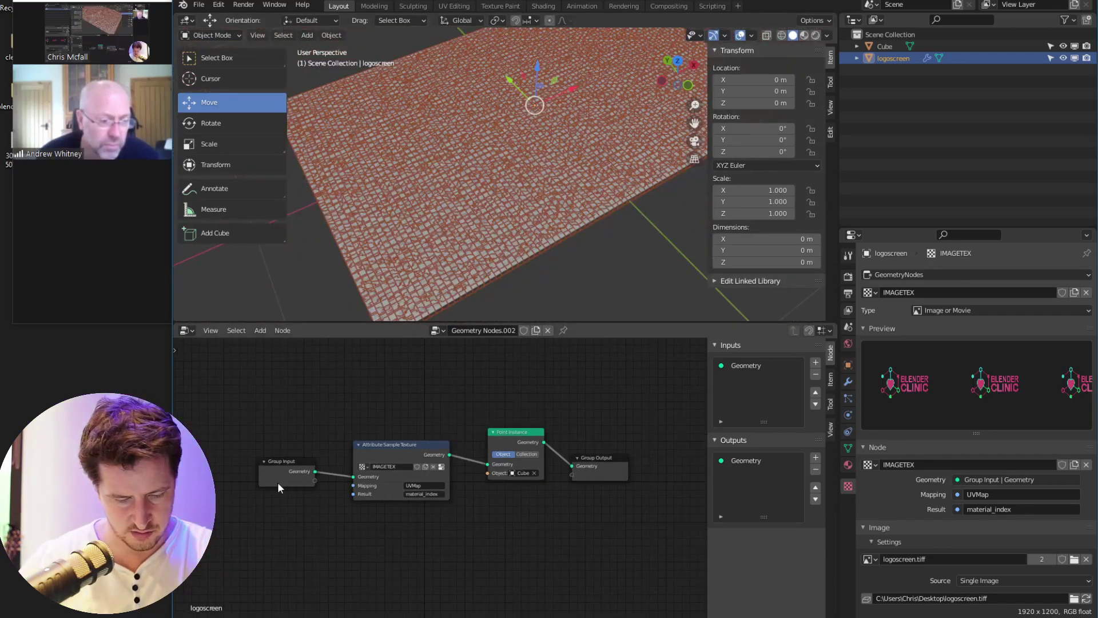
left_click(424, 494)
type("scale")
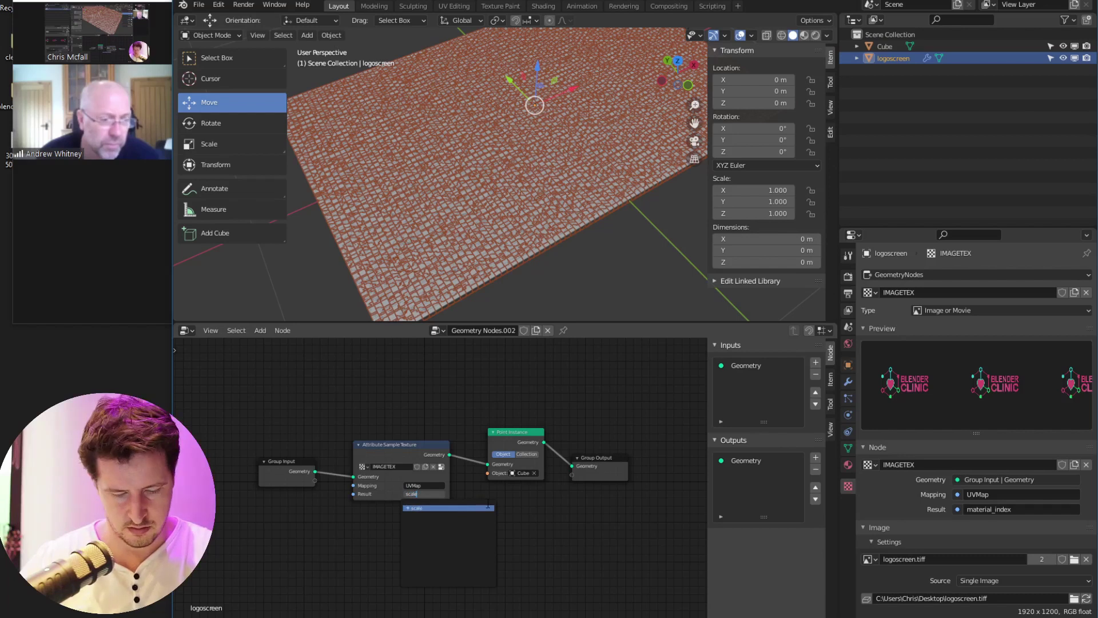
left_click(479, 507)
middle_click_drag(509, 189, 475, 241)
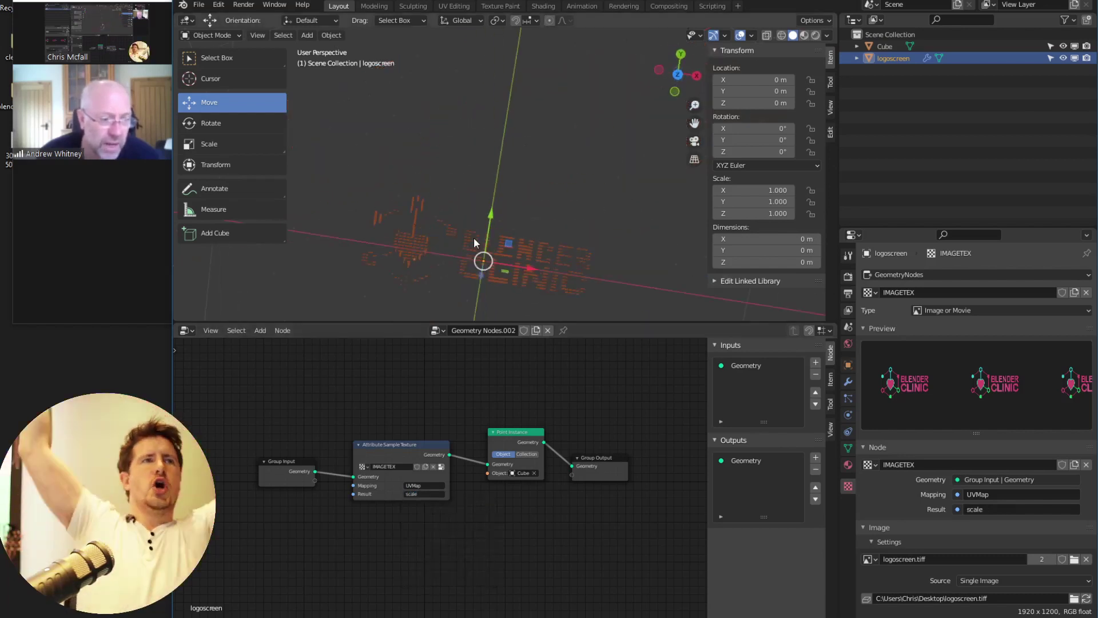
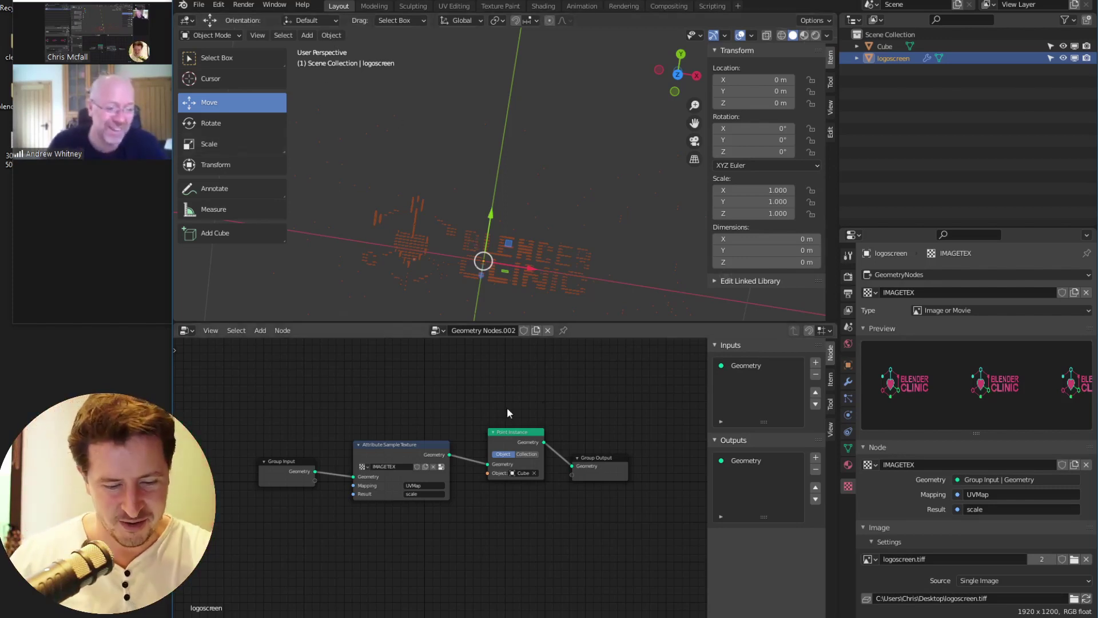
Select the Cube object and give it a new material
scroll(492, 518, "up", 1)
middle_click_drag(544, 291, 670, 156)
left_click(914, 46)
middle_click_drag(533, 235, 509, 190)
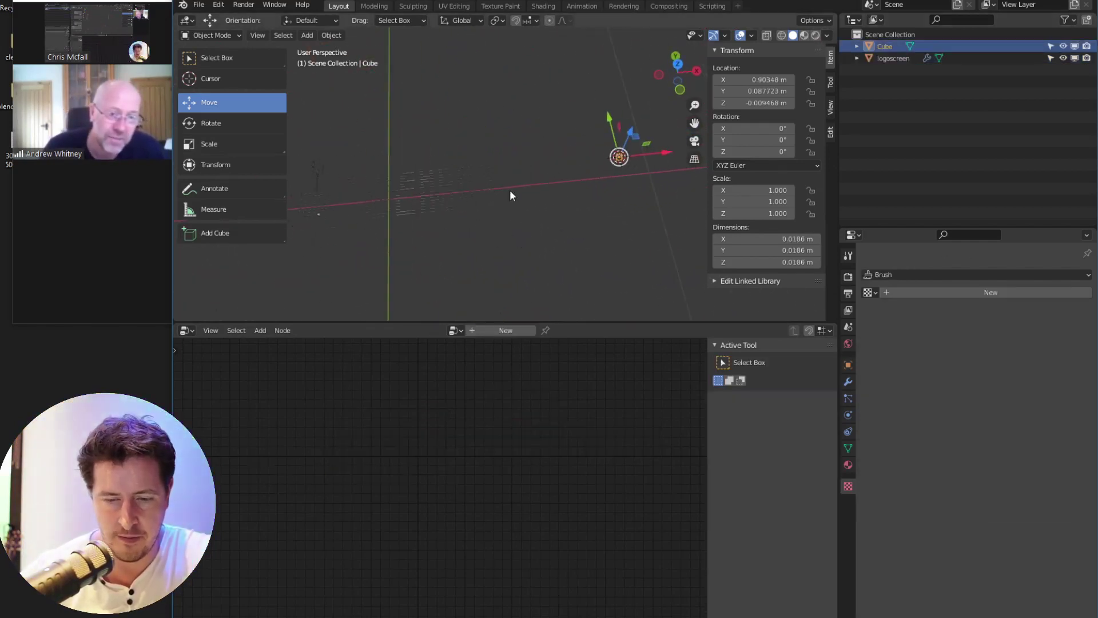
left_click(911, 294)
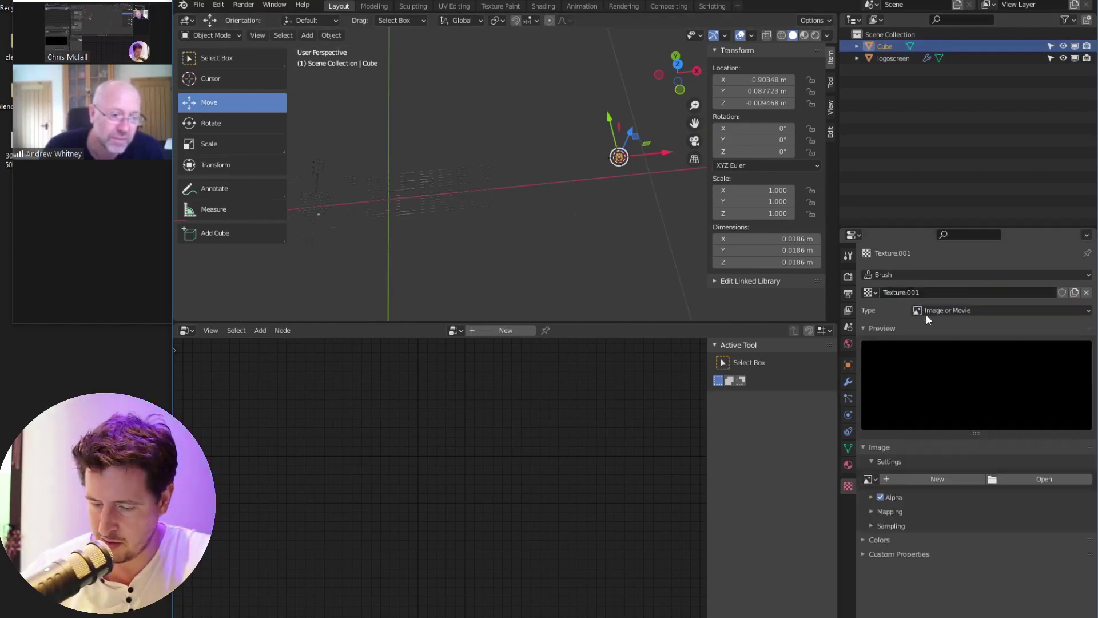
left_click(848, 465)
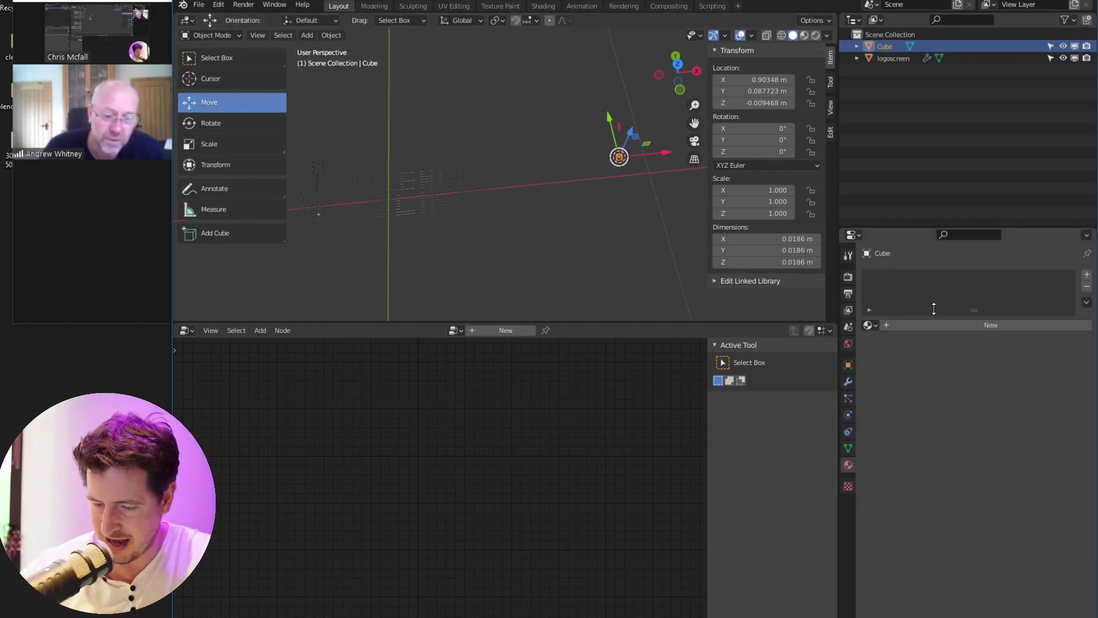
left_click(990, 324)
Set the cube material's viewport display colour to magenta with hue 0.809, saturation 1.000 and value 1.000
scroll(973, 429, "down", 10)
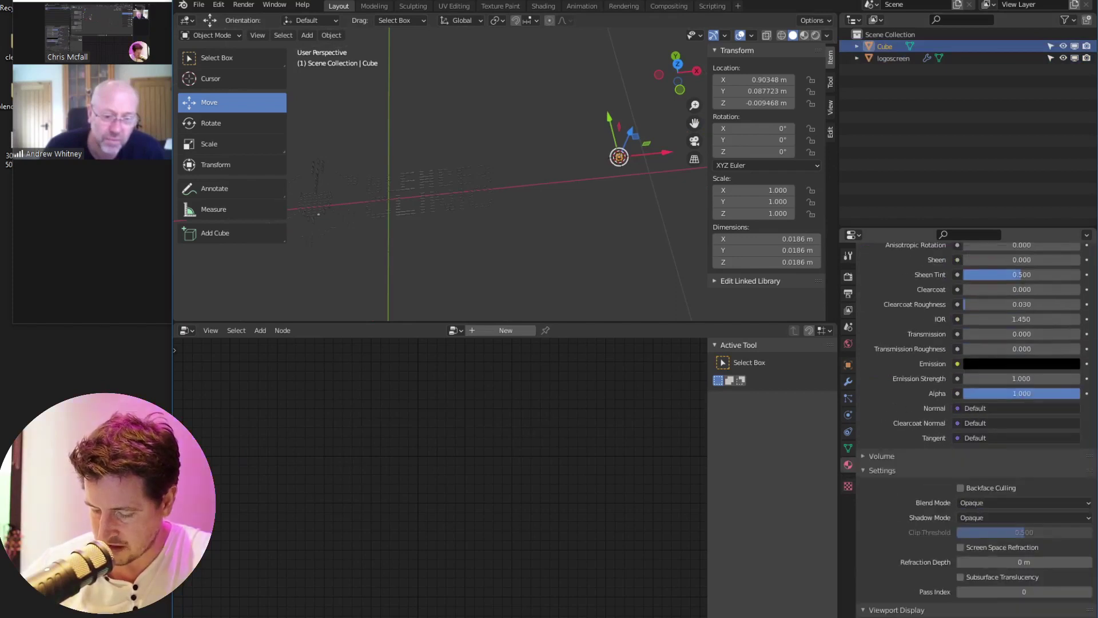
left_click(1024, 617)
left_click_drag(1039, 535, 1042, 539)
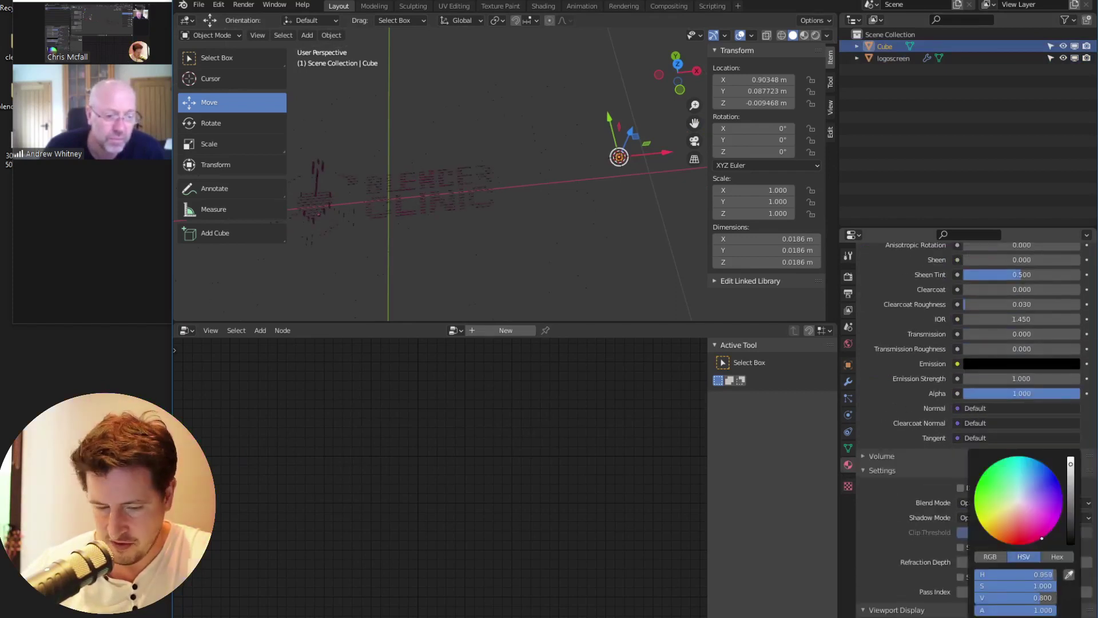
left_click_drag(1071, 464, 1072, 456)
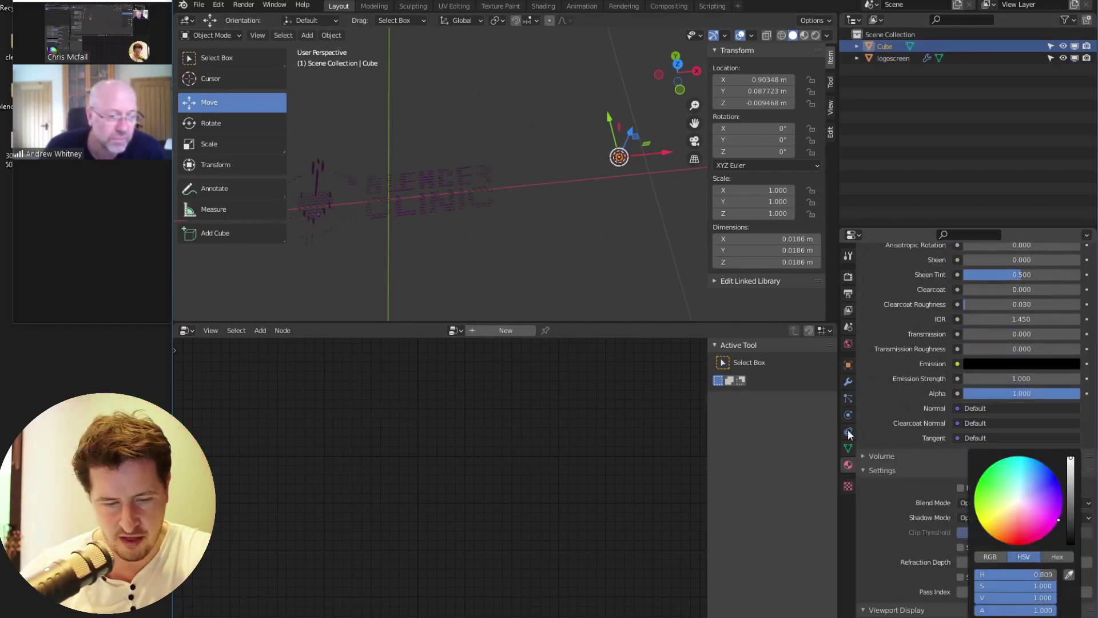
Enlarge the cube, scaling its mesh in Edit Mode uniformly by a factor of about 4.645
middle_click_drag(423, 264, 478, 257)
key("s")
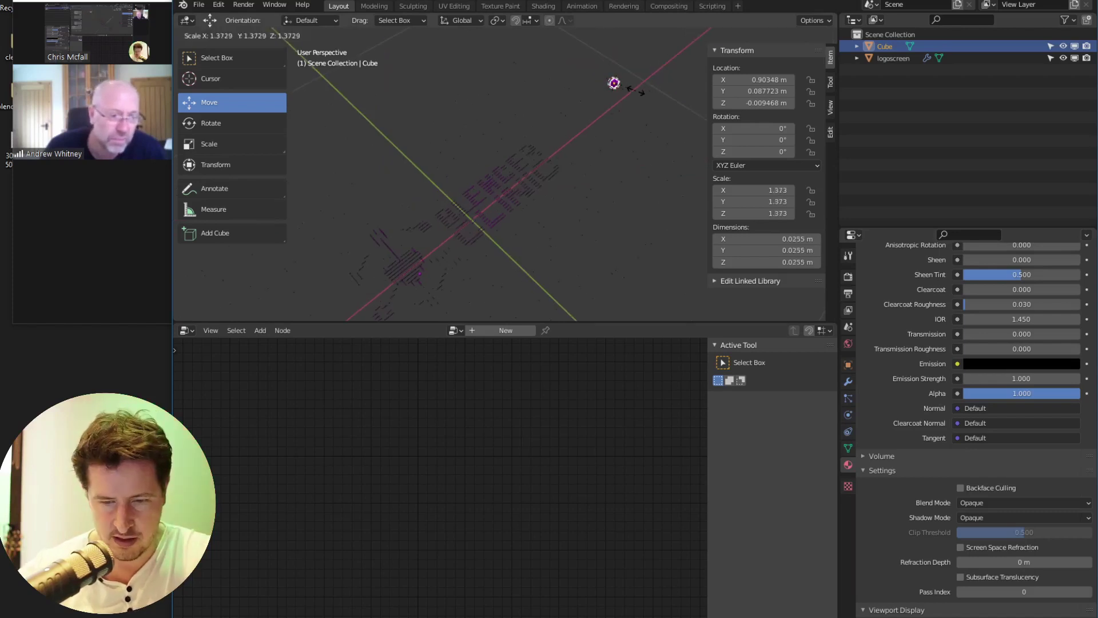
left_click(641, 92)
key("Tab")
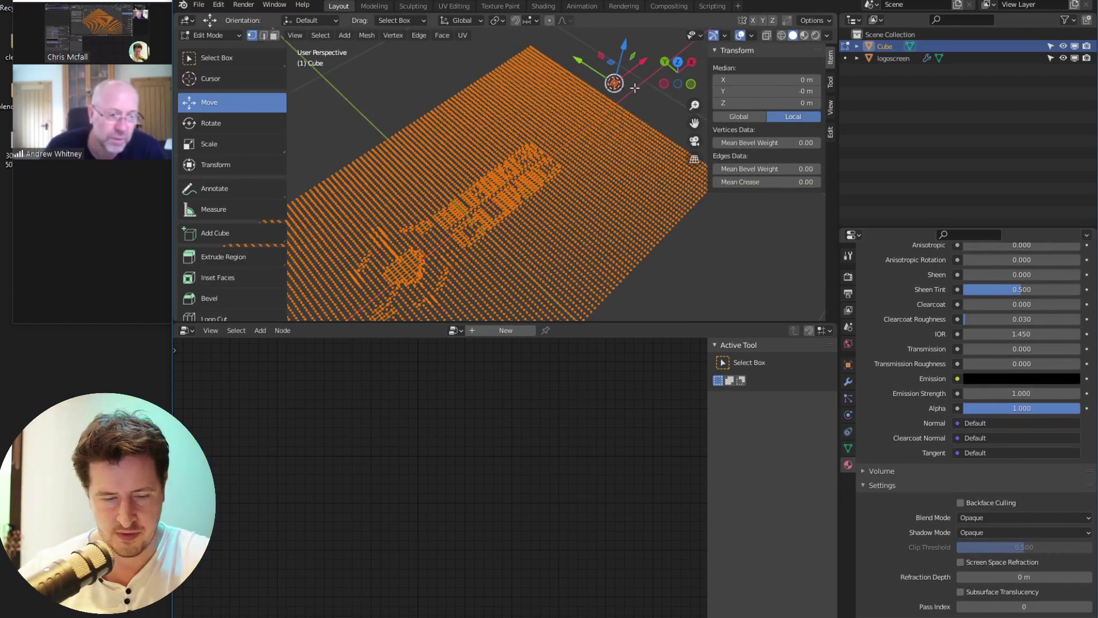
key("s")
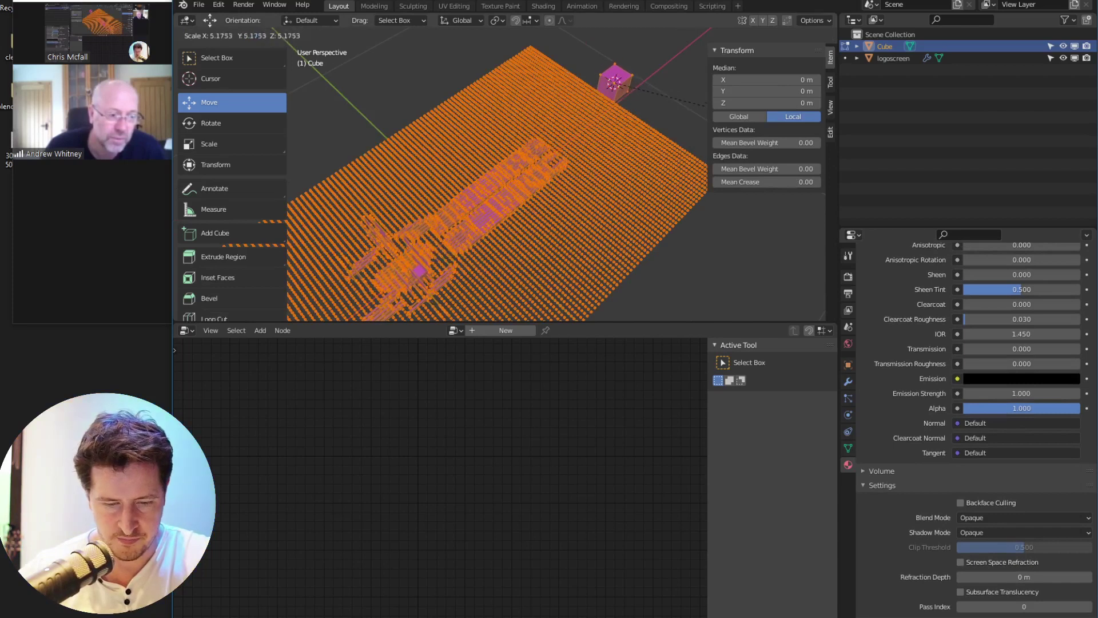
left_click(736, 113)
Narrow the cube's mesh along the global X axis and return to Object Mode
middle_click_drag(686, 160, 651, 162)
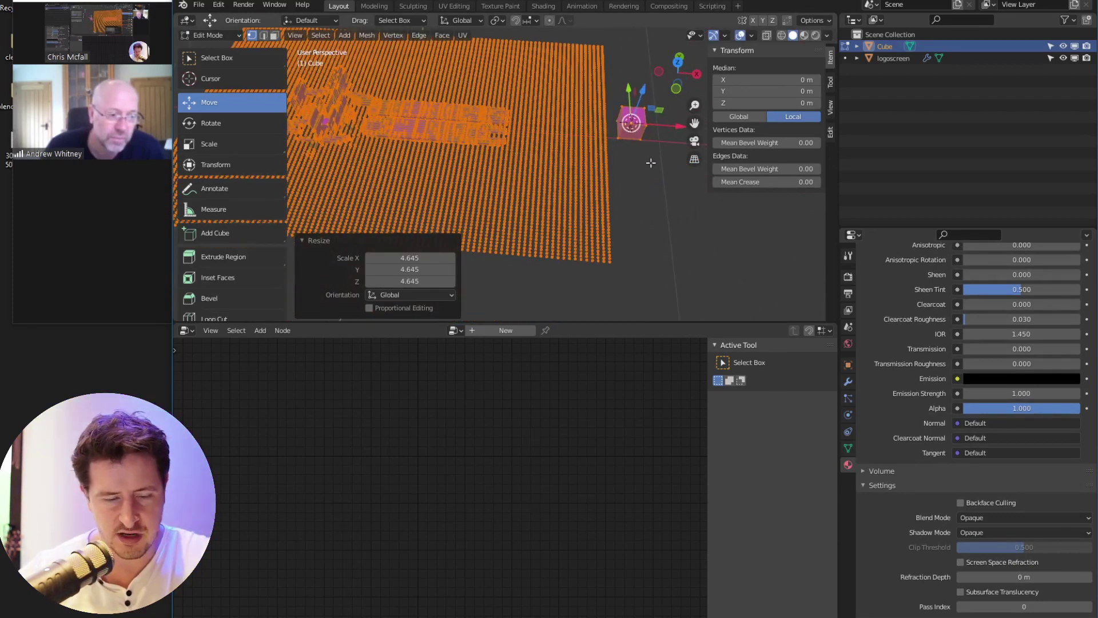
key("s")
key("x")
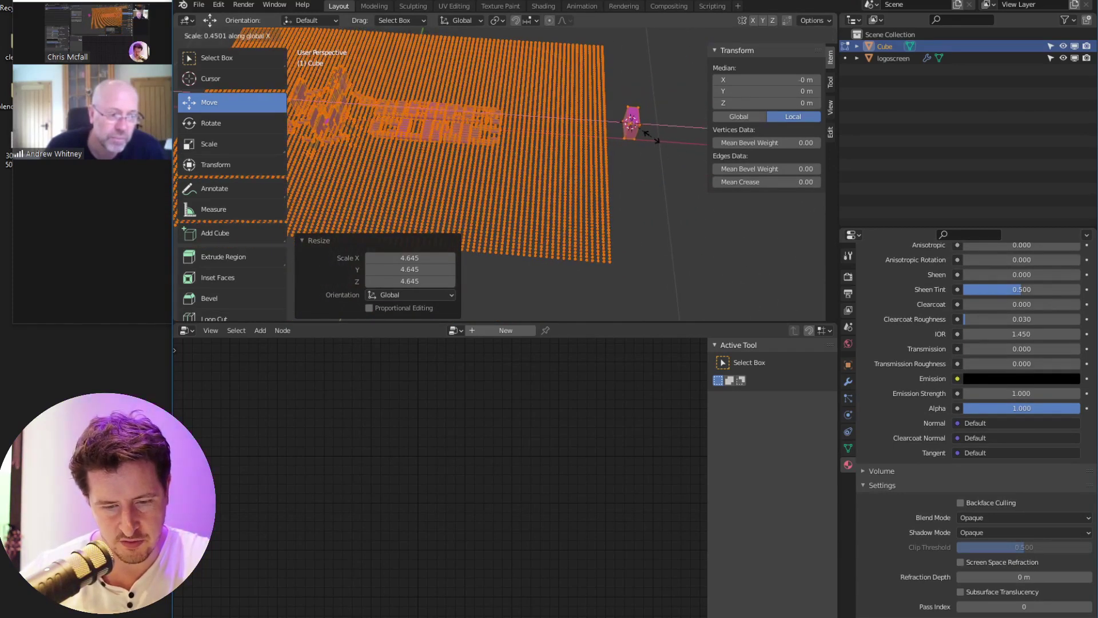
left_click(633, 135)
middle_click_drag(633, 135, 658, 160)
key("Tab")
Select the logoscreen plane and spread its Group Input and Attribute Sample Texture nodes away from the Point Instance node
scroll(431, 186, "up", 3)
middle_click_drag(510, 186, 537, 208)
left_click(538, 208)
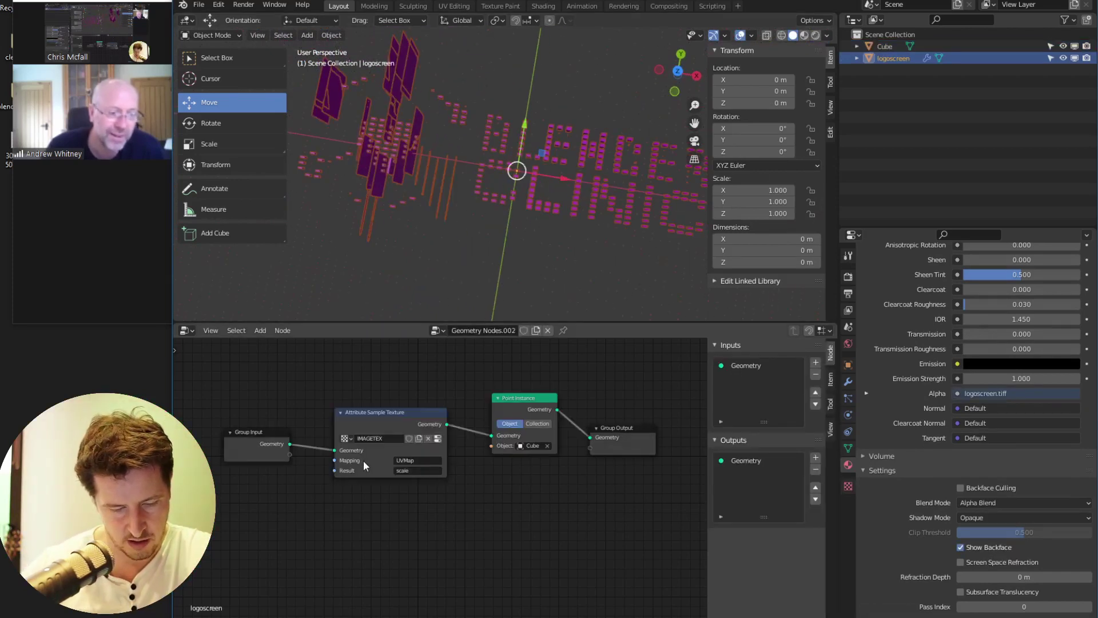
left_click_drag(260, 454, 230, 425)
left_click_drag(376, 416, 336, 415)
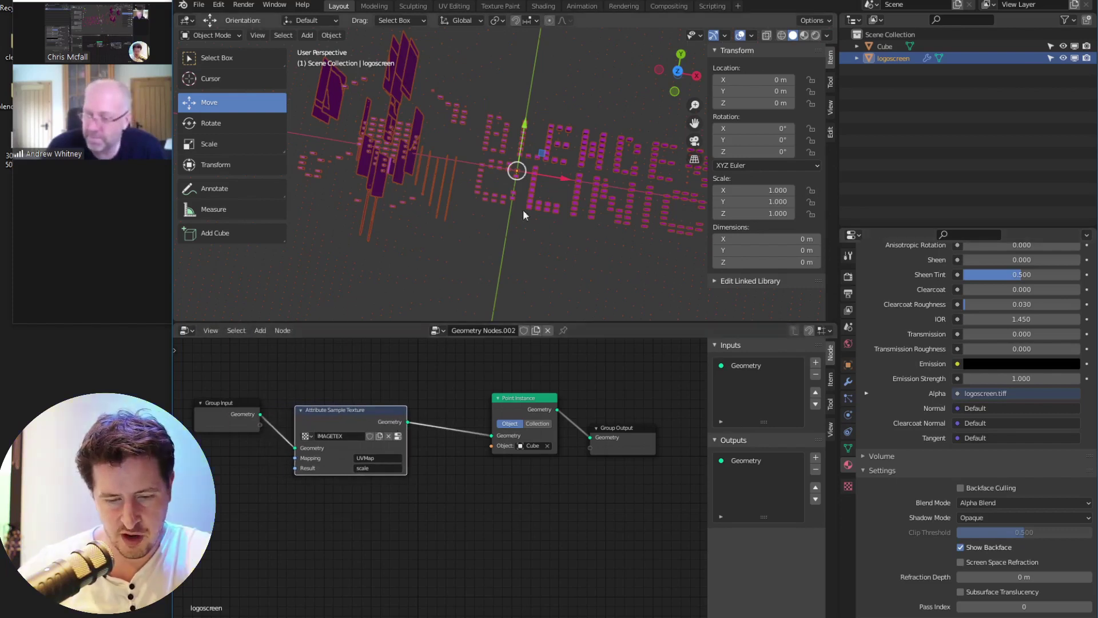
Raise the brightness of the IMAGETEX texture to 1.570 in its colour settings
left_click(848, 486)
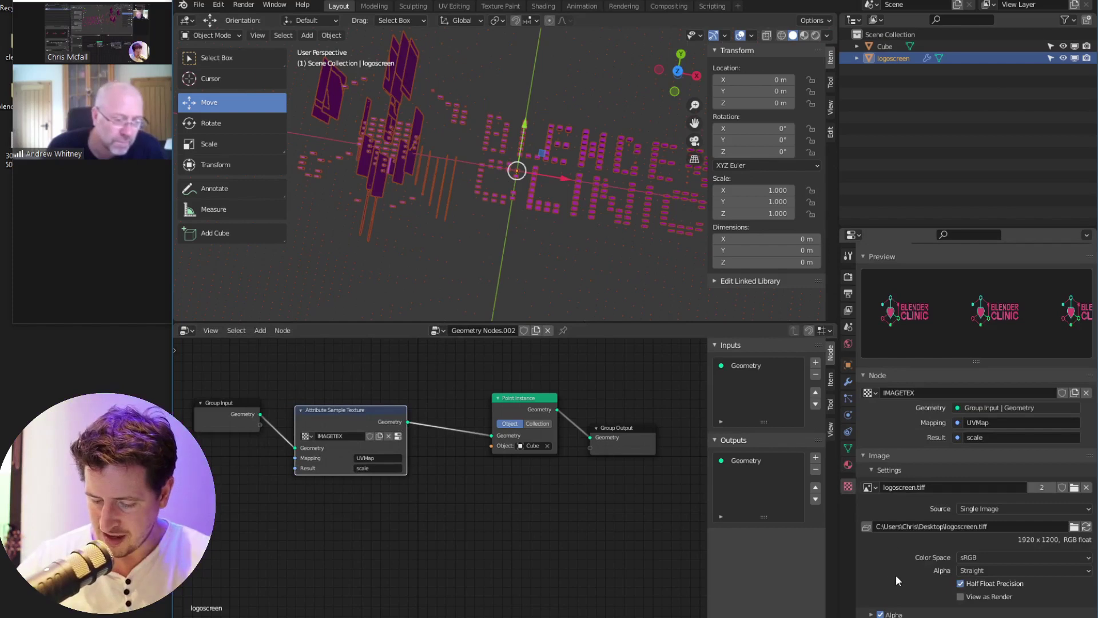
left_click(871, 470)
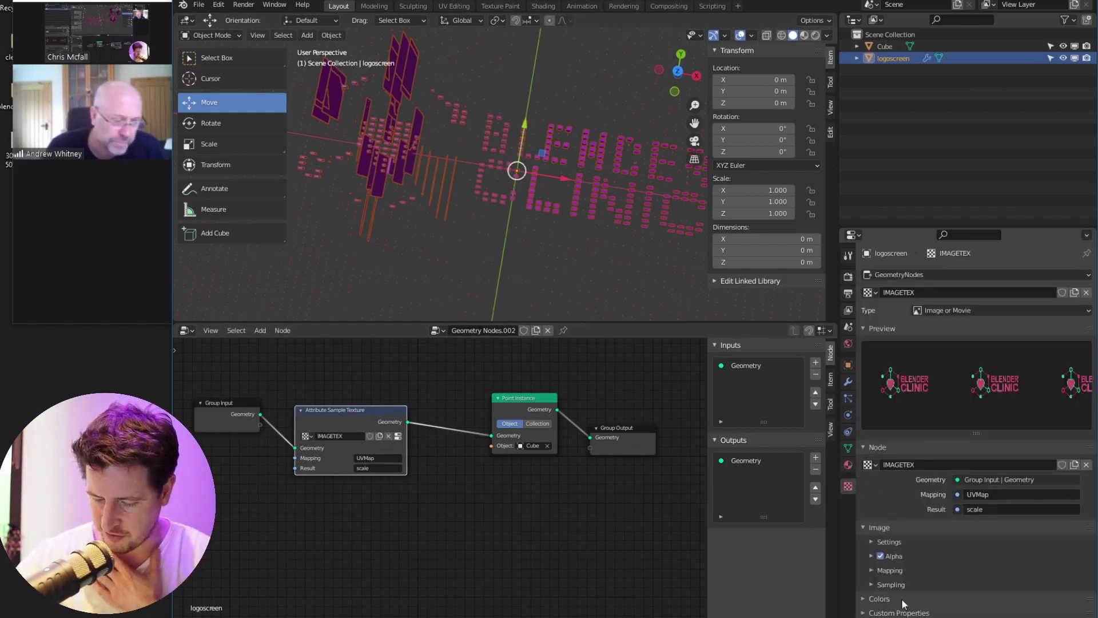
left_click(879, 597)
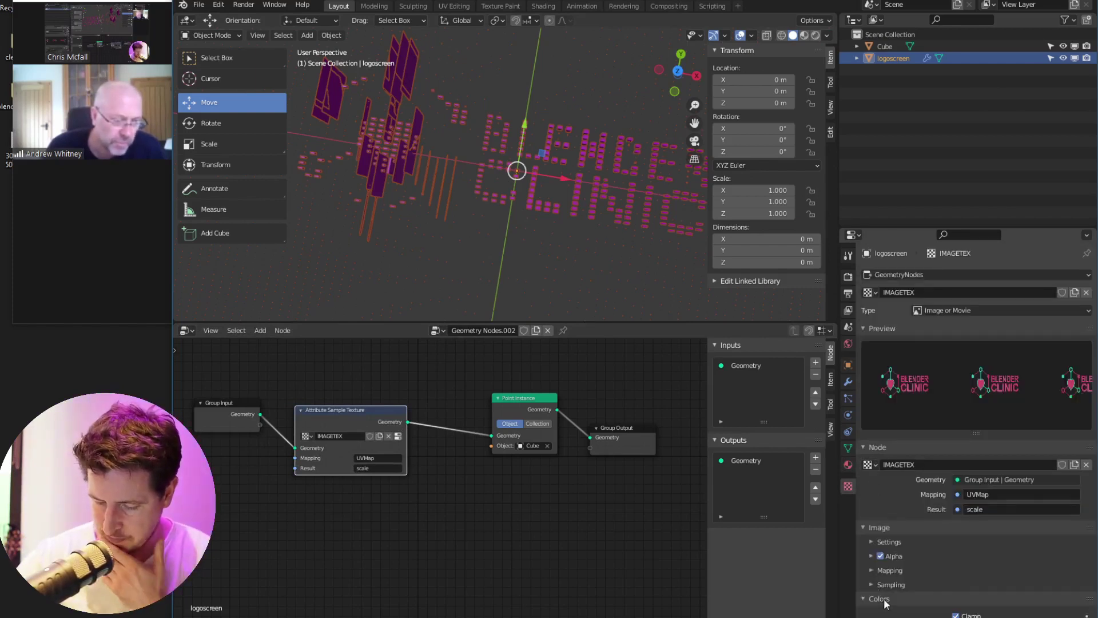
scroll(943, 588, "down", 2)
left_click_drag(972, 613, 1019, 613)
scroll(559, 217, "down", 4)
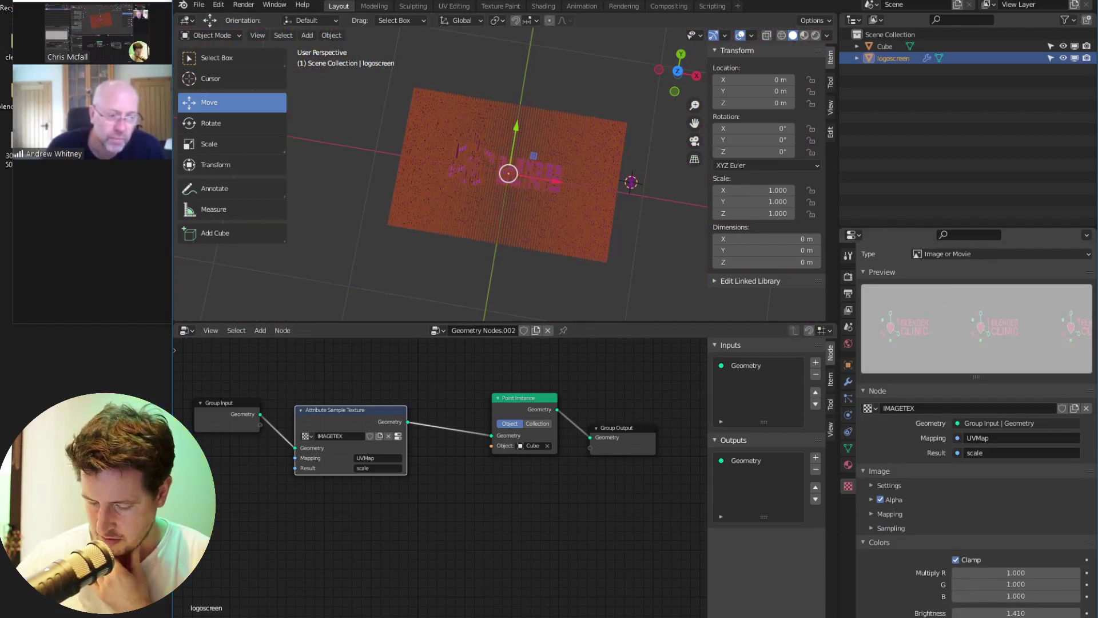
mouse_move(1020, 613)
left_mouse_down()
mouse_move(978, 612)
mouse_move(1026, 613)
mouse_move(995, 612)
mouse_move(1015, 613)
left_mouse_up()
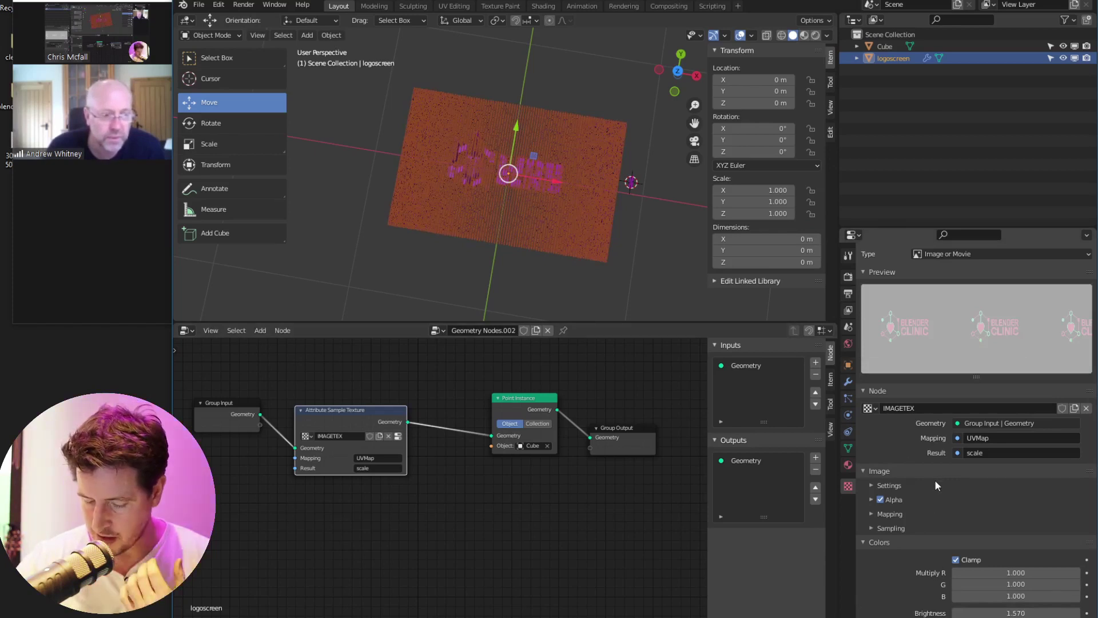
Expand the Mapping and Settings options of the IMAGETEX texture's image
left_click(879, 513)
left_click(869, 497)
left_click(871, 500)
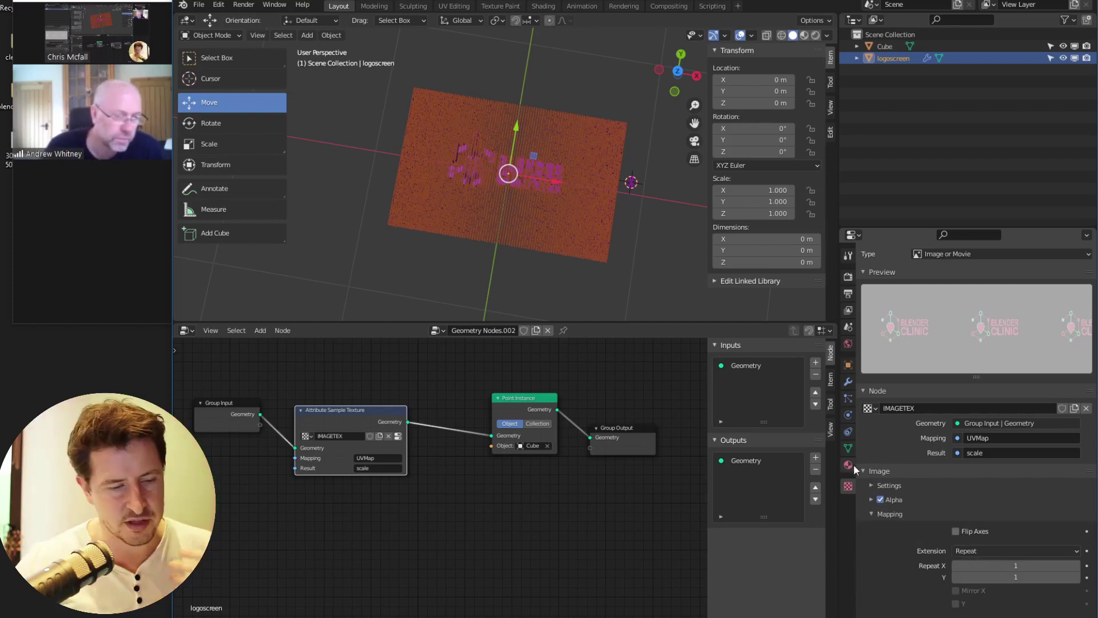
left_click(877, 484)
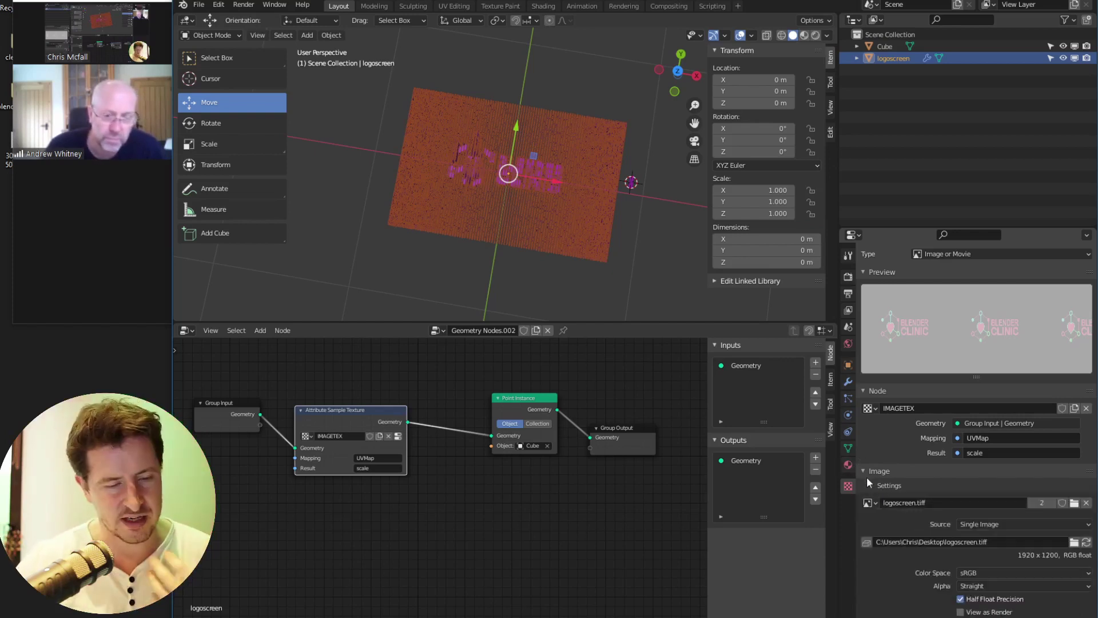
Examine the instanced cubes forming the logo from several angles and distances
scroll(521, 210, "up", 8)
middle_click_drag(566, 212, 495, 218)
scroll(500, 266, "down", 6)
scroll(479, 260, "up", 4)
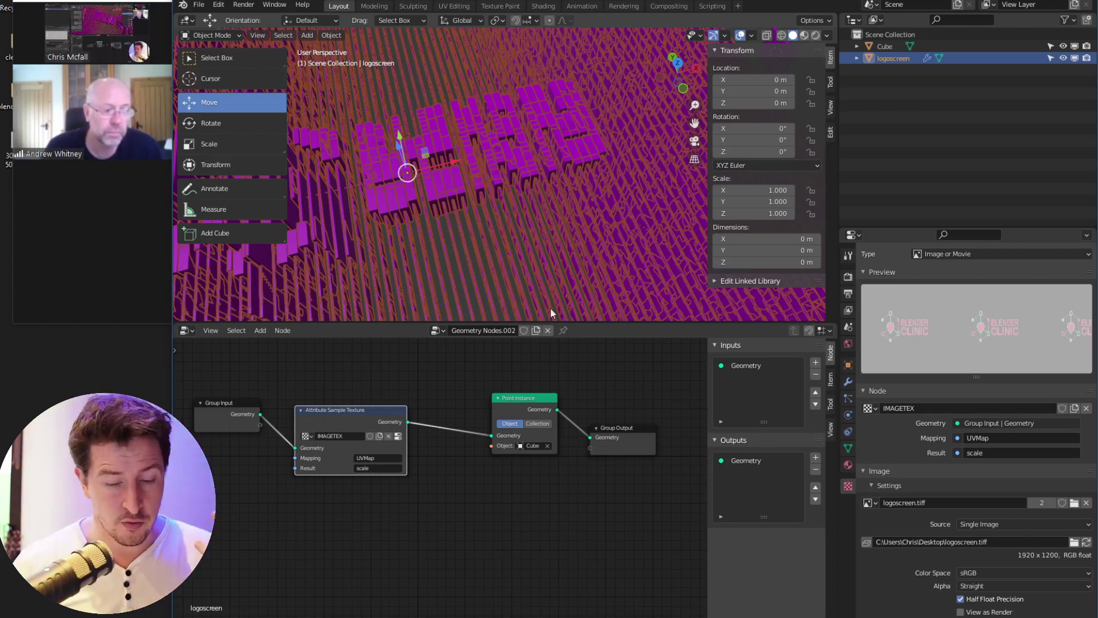
scroll(552, 254, "down", 4)
scroll(539, 248, "up", 2)
middle_click_drag(506, 209, 468, 241)
scroll(503, 211, "up", 3)
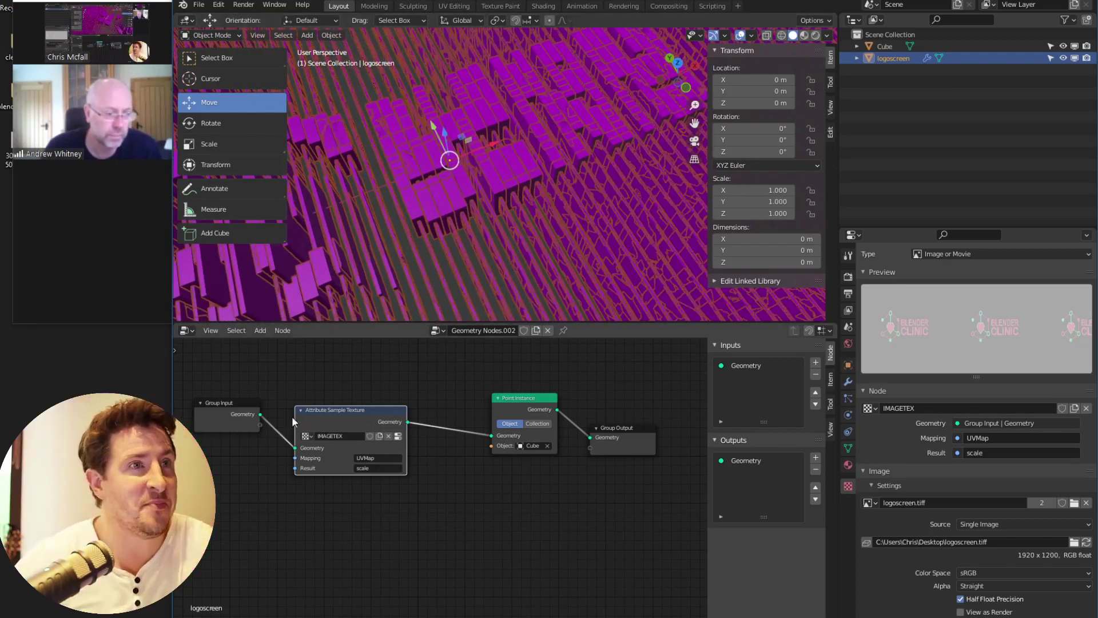
Nudge the Point Instance node slightly upward and examine the whole grid of instanced cubes from above
left_click_drag(537, 409, 535, 404)
scroll(457, 266, "down", 4)
middle_click_drag(517, 229, 461, 299)
key("shift+a")
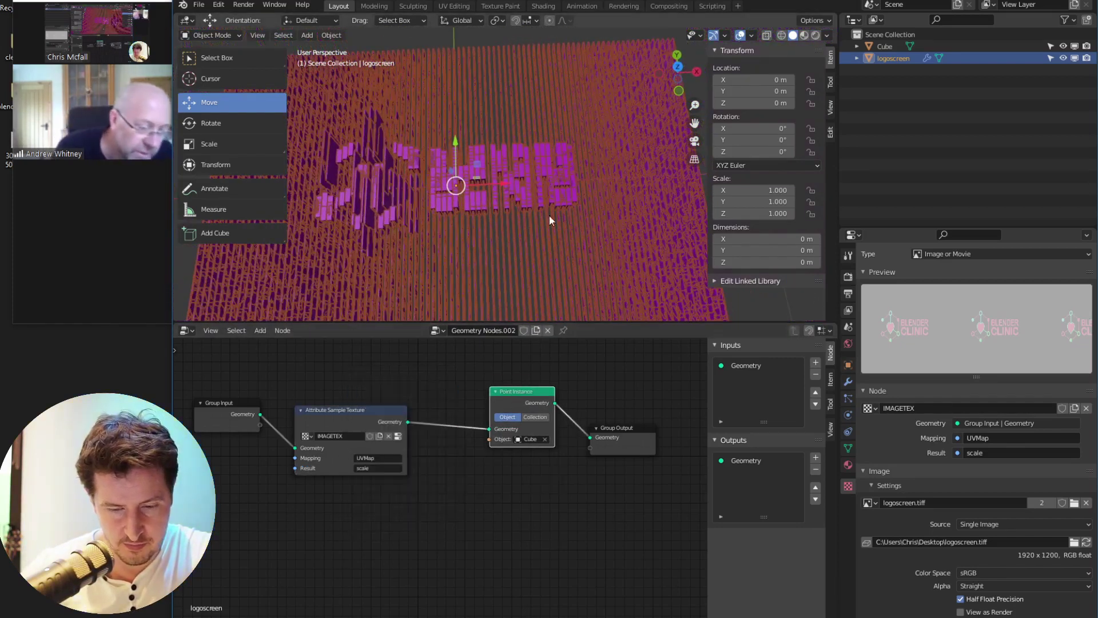
scroll(472, 231, "down", 3)
middle_click_drag(472, 231, 426, 248)
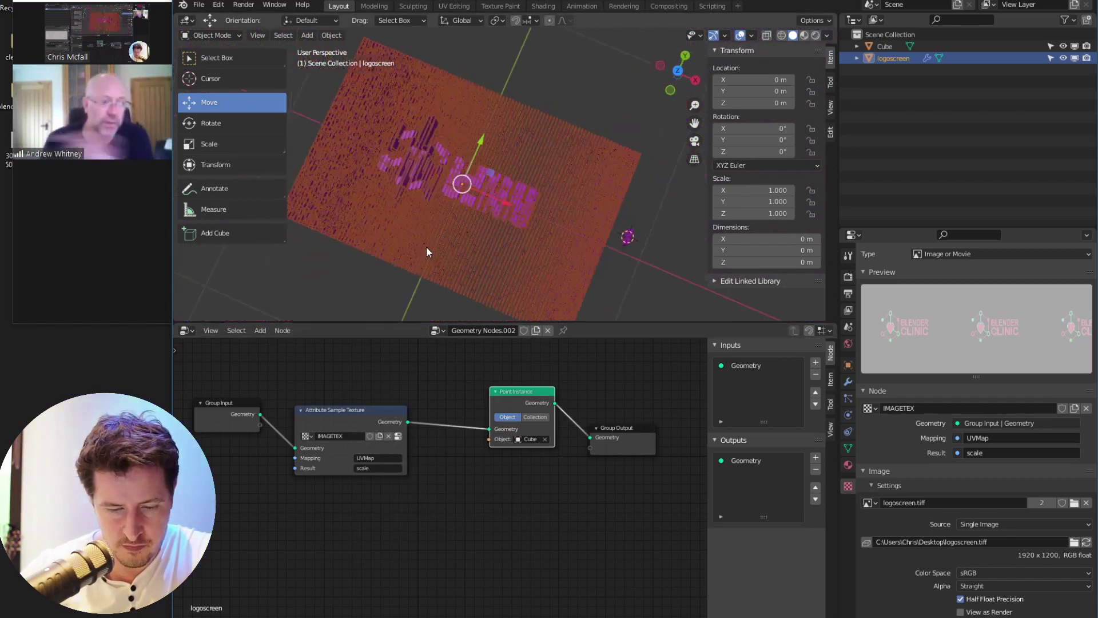
scroll(435, 246, "up", 4)
key("ctrl+Tab")
left_click(535, 246)
middle_click_drag(524, 247, 543, 238)
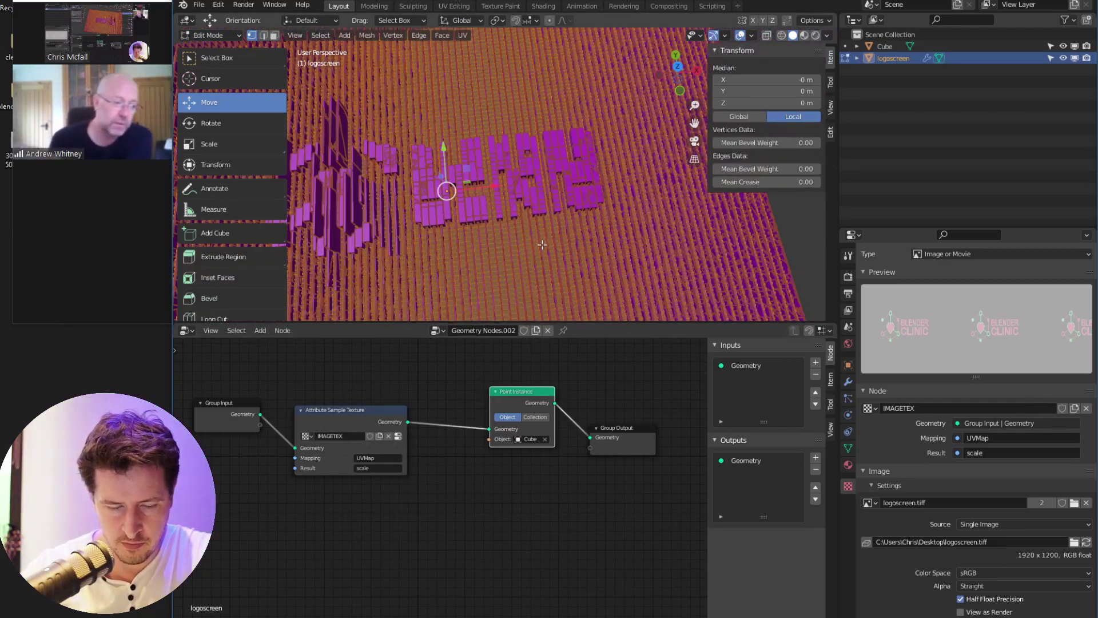
key("ctrl+Tab")
left_click(380, 233)
Check the logoscreen material settings and the list of textures available in place of IMAGETEX
left_click(849, 466)
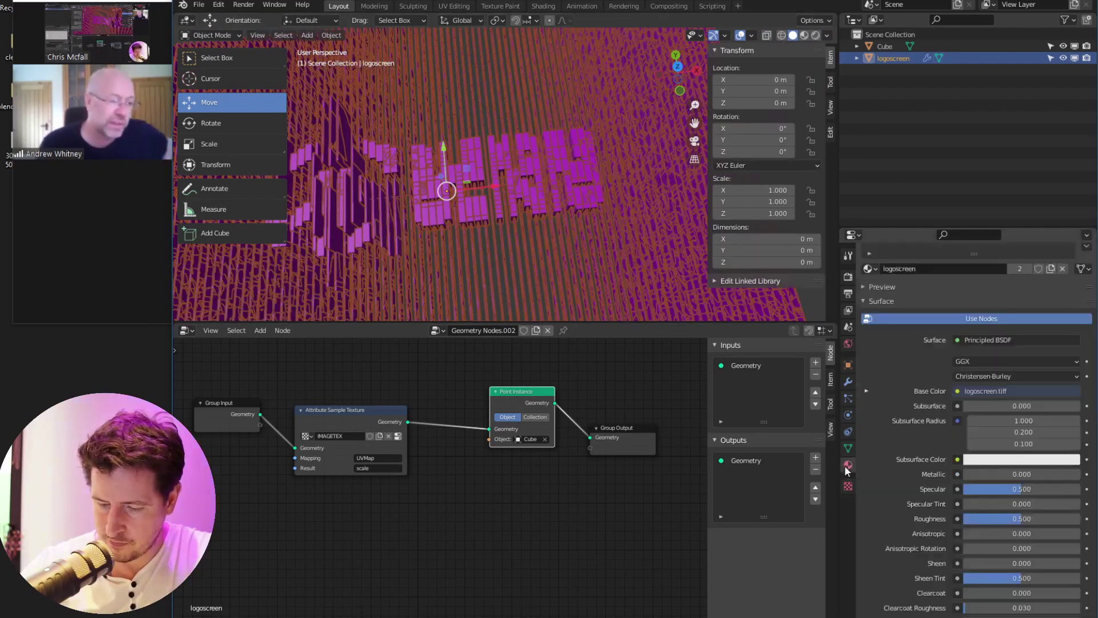
left_click(847, 487)
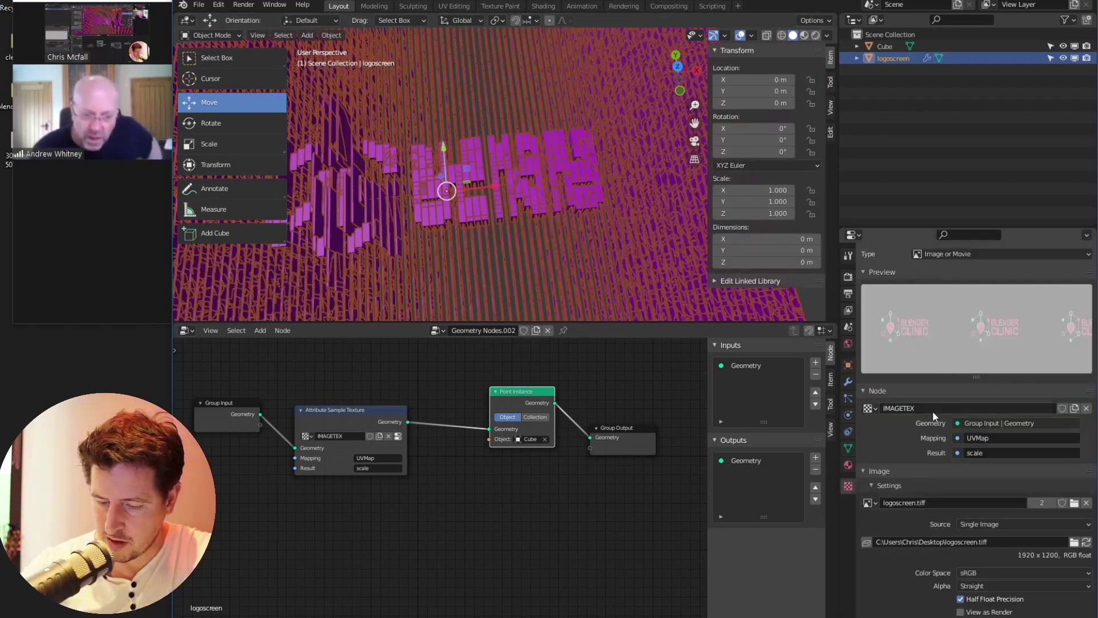
left_click(870, 408)
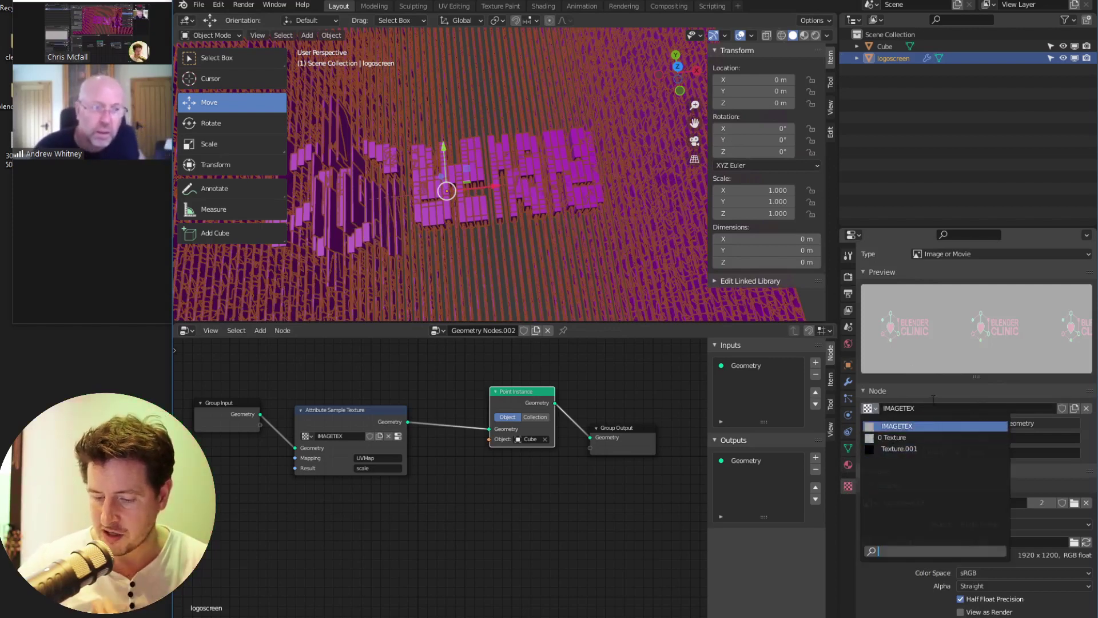
left_click(878, 411)
left_click(878, 411)
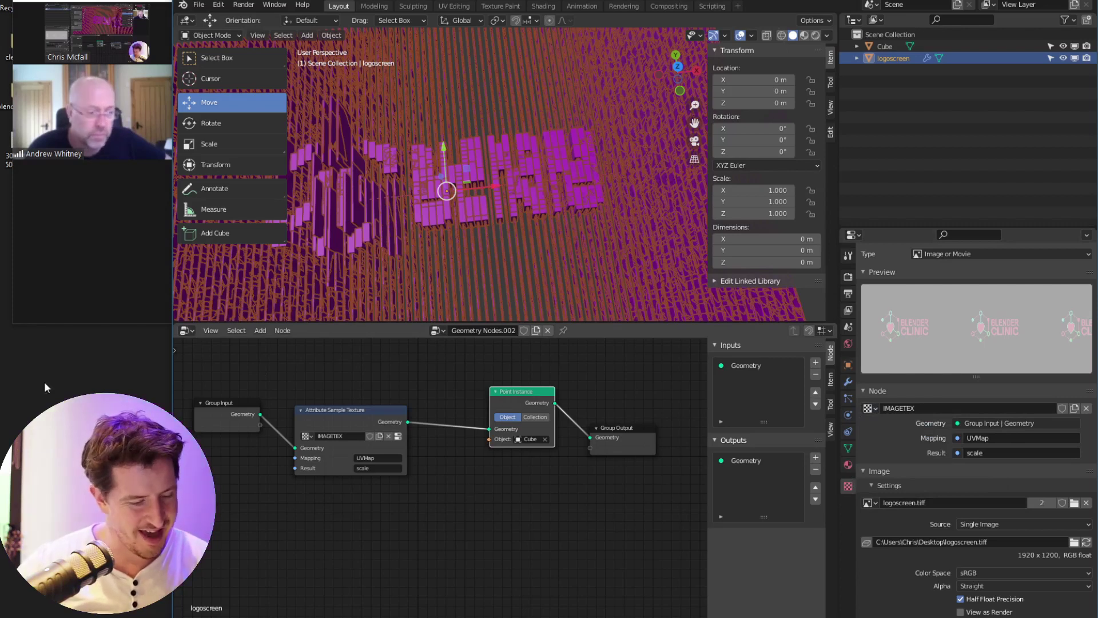
Switch to File Explorer and open the logo folder inside HOLLOWPIXEL in Dropbox
key("super+e")
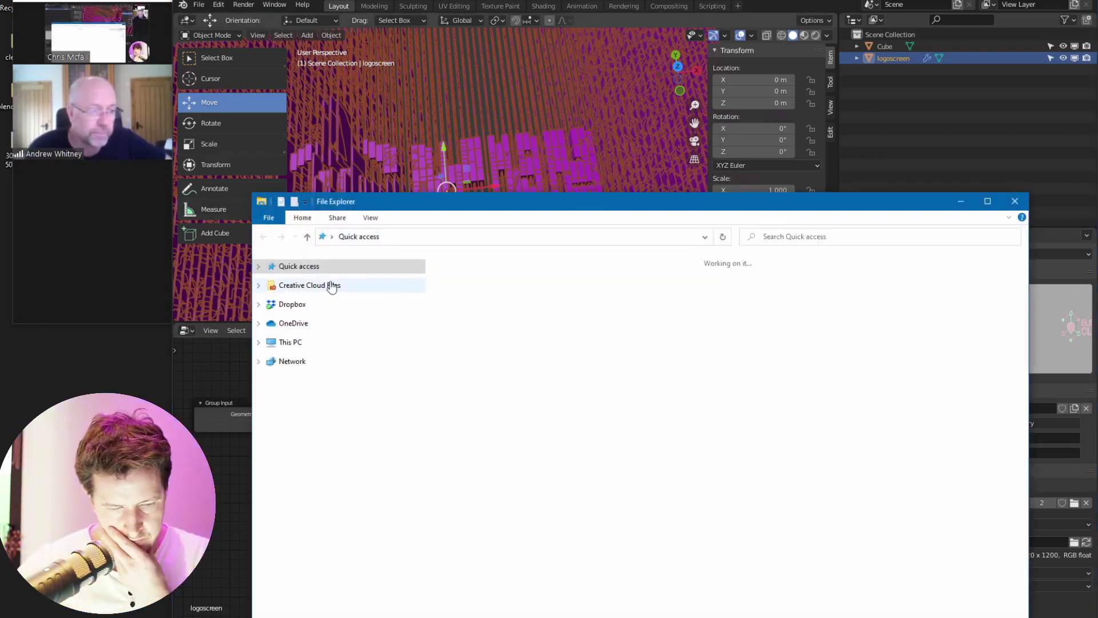
left_click(298, 305)
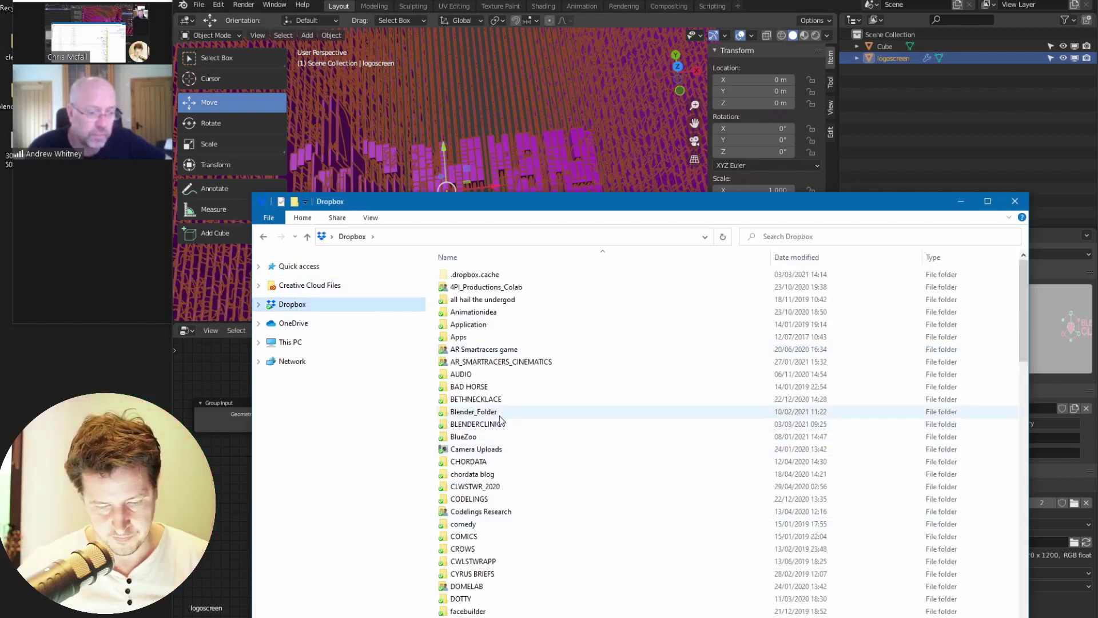
scroll(493, 457, "down", 3)
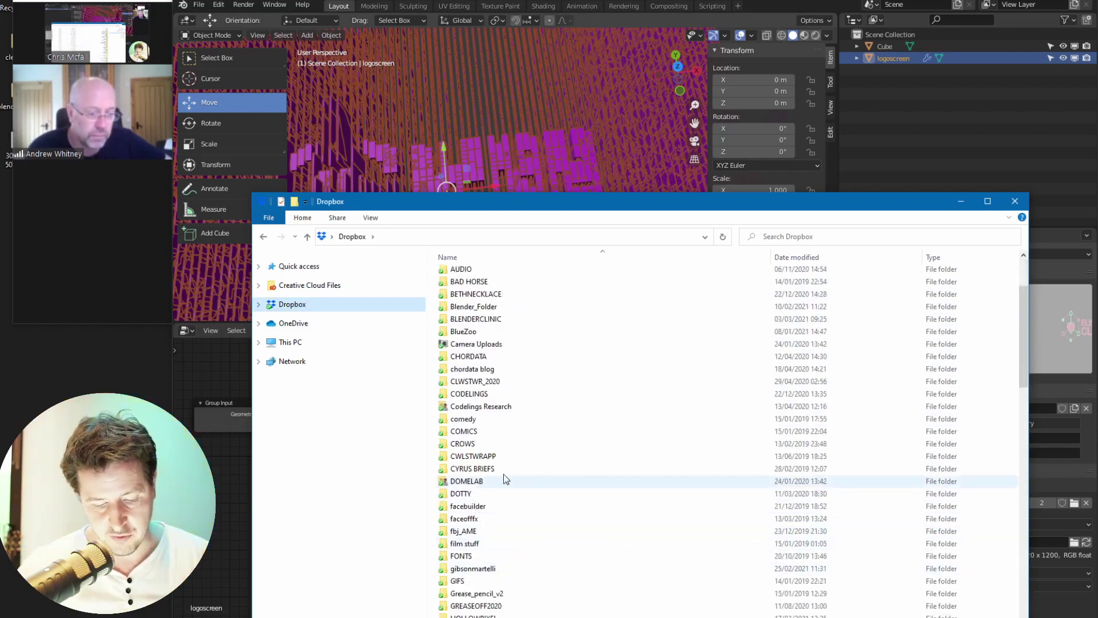
scroll(500, 458, "up", 3)
scroll(504, 458, "down", 10)
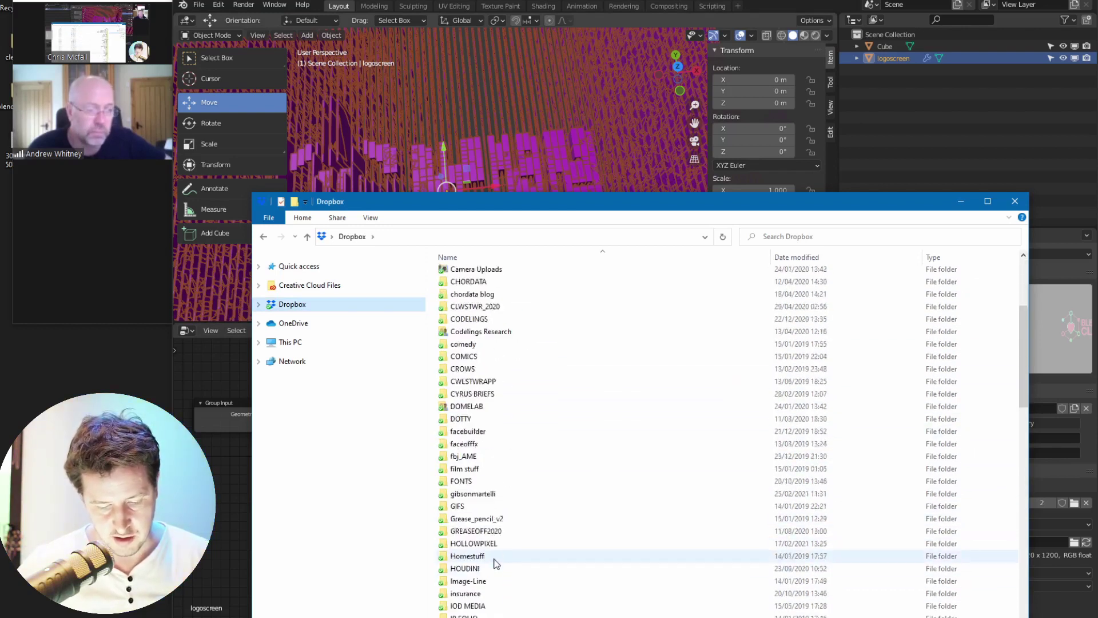
scroll(499, 569, "down", 13)
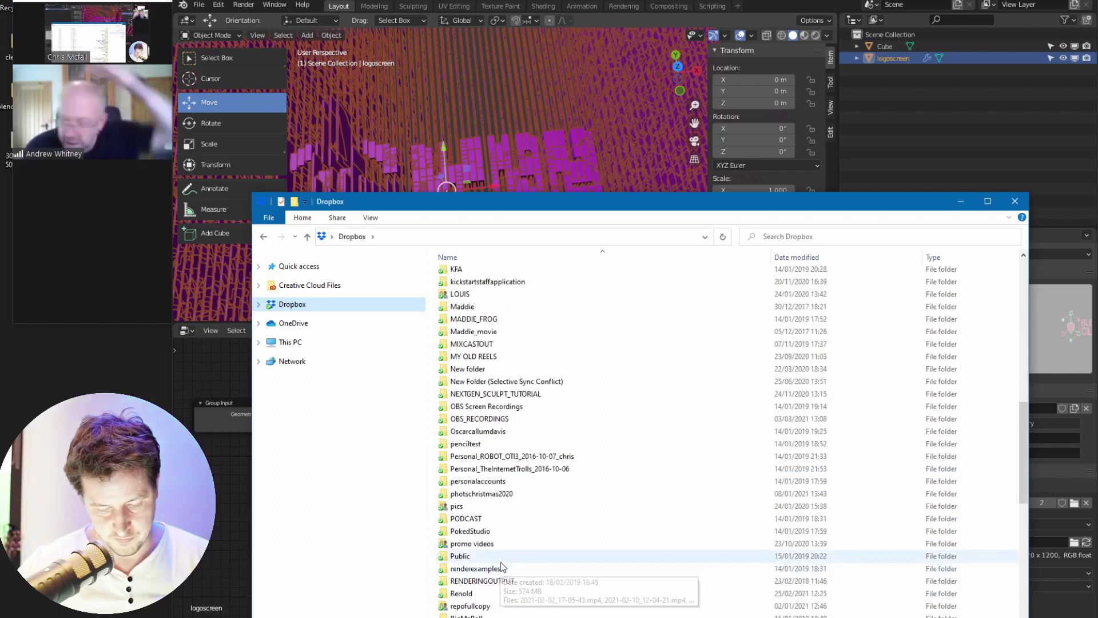
scroll(511, 610, "down", 4)
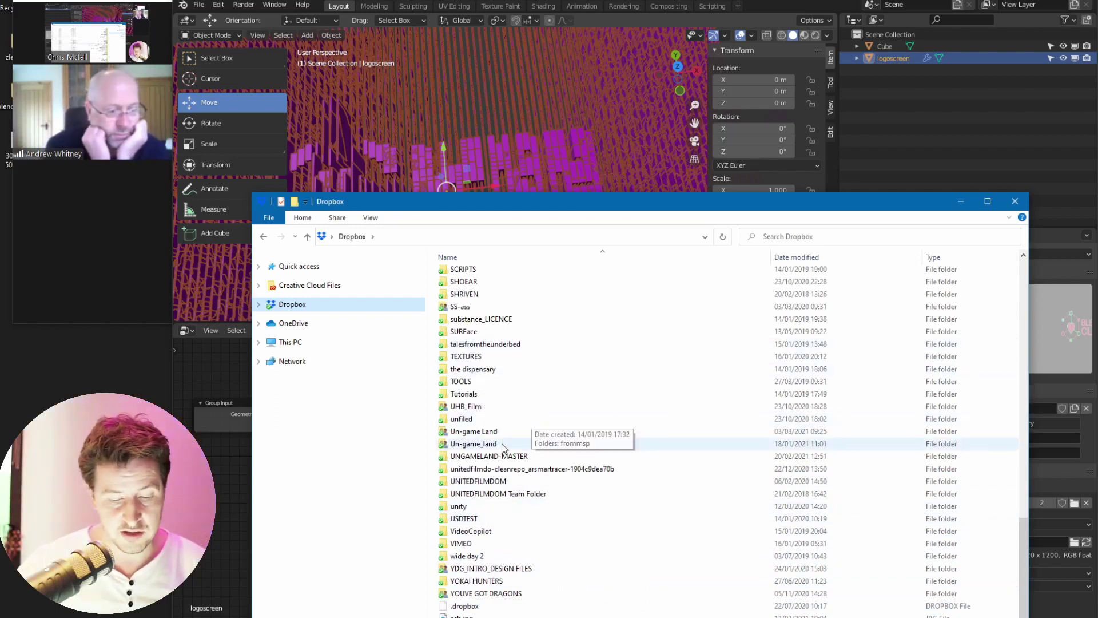
scroll(503, 412, "up", 7)
scroll(502, 387, "up", 20)
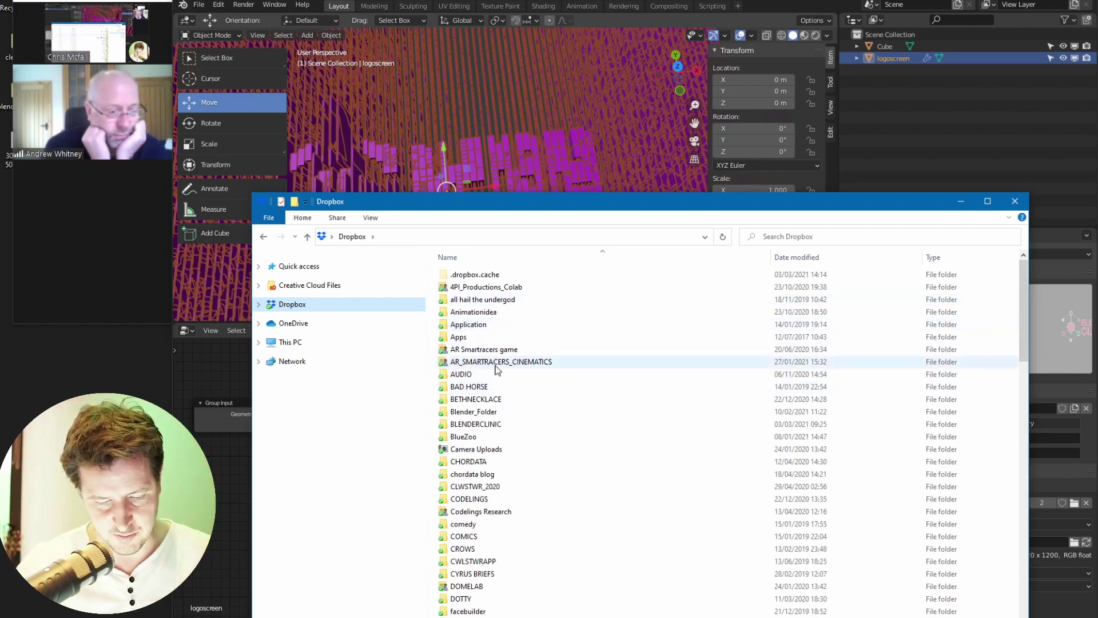
scroll(500, 449, "down", 6)
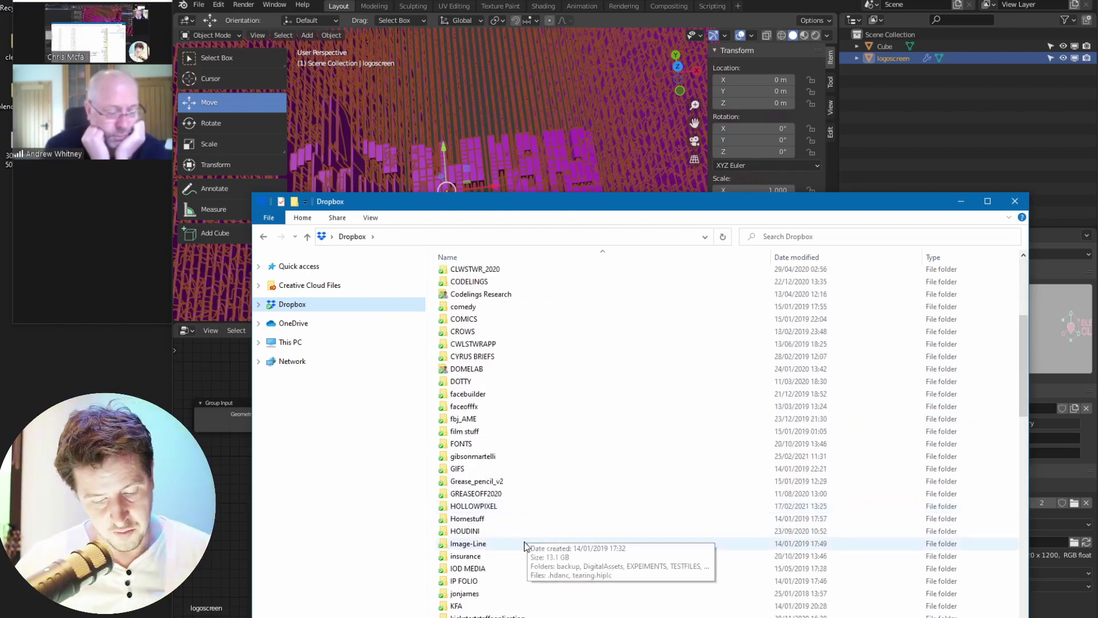
double_click(498, 506)
double_click(478, 276)
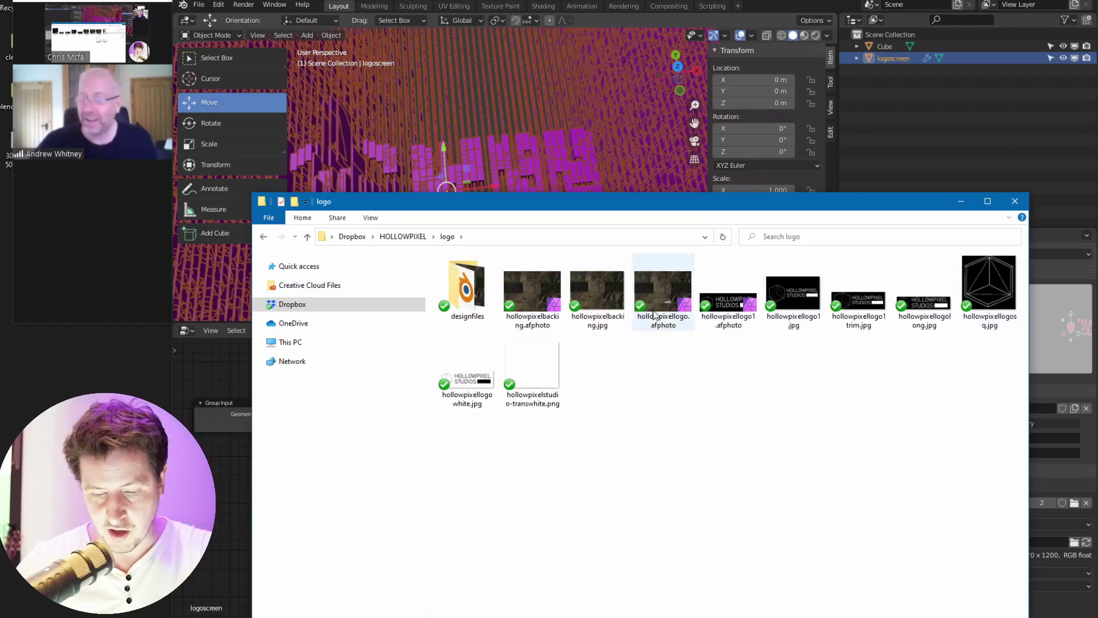
Copy hollowpixelbacking.jpg from the logo folder to the desktop and minimise the File Explorer window
mouse_move(650, 320)
left_mouse_down()
mouse_move(624, 616)
mouse_move(650, 316)
left_mouse_up()
left_click_drag(601, 320, 274, 617)
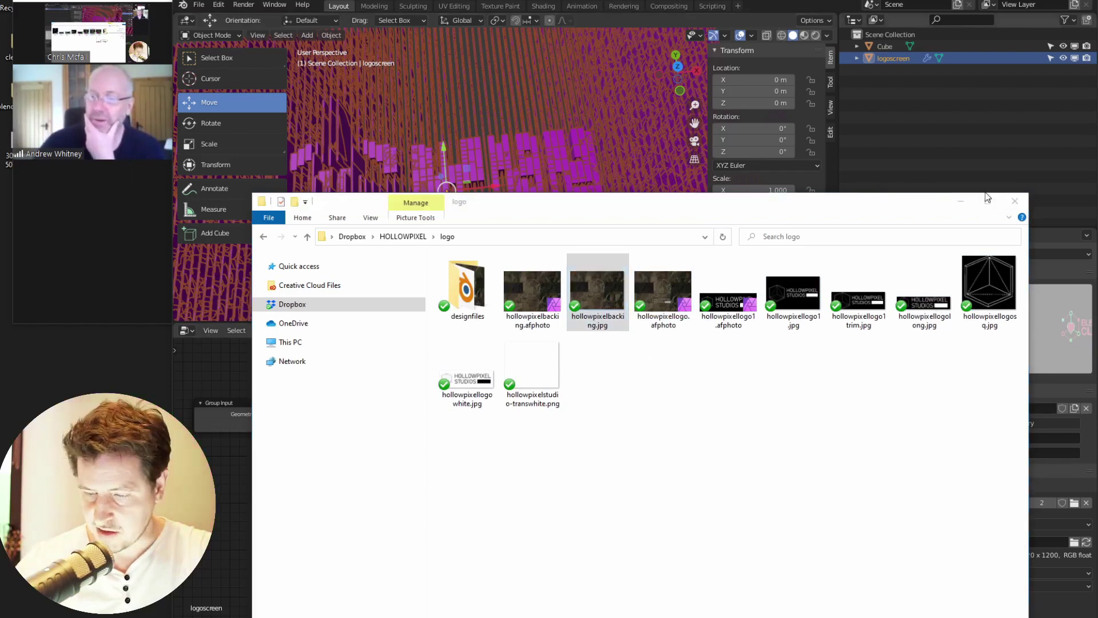
left_click(961, 201)
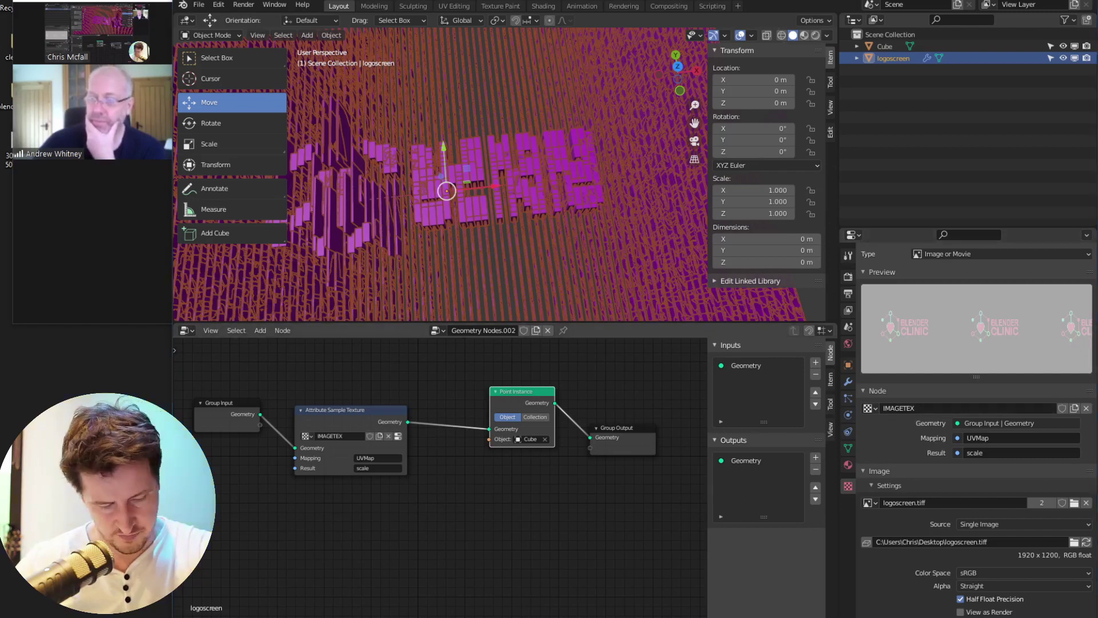
Bring hollowpixelbacking.jpg into the Blender scene as an image empty and delete that empty, keeping the image loaded
left_click(870, 502)
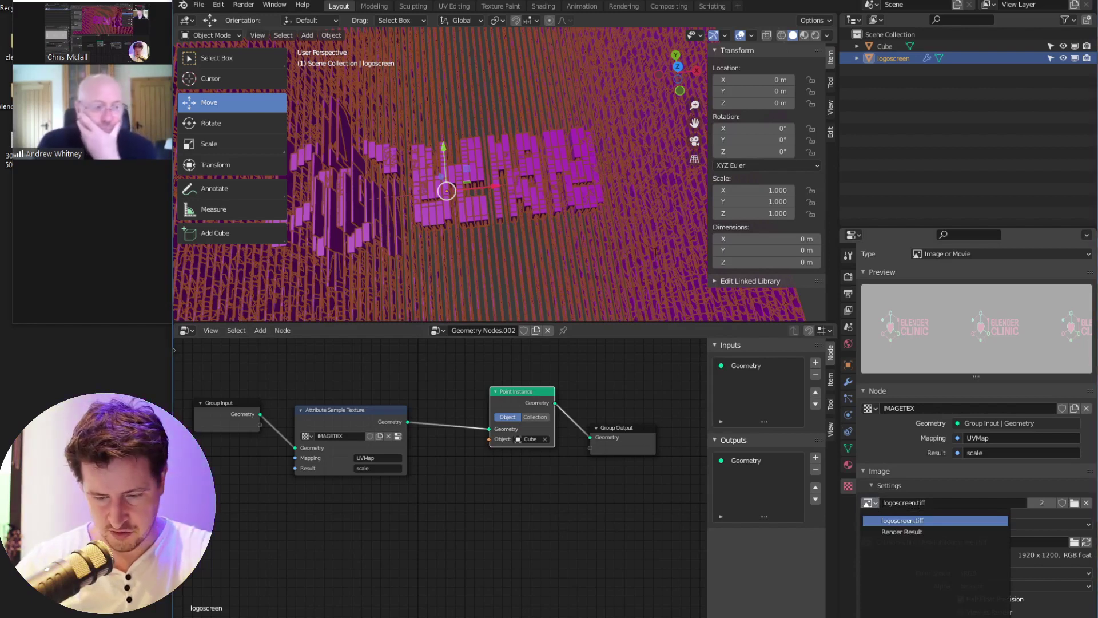
left_click(936, 521)
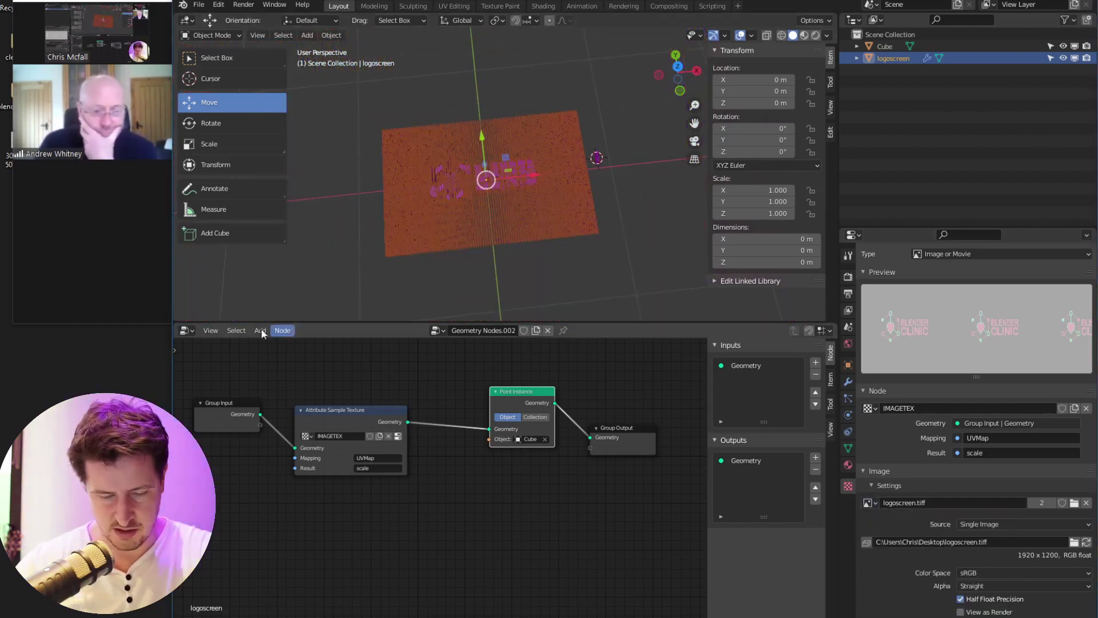
left_click_drag(627, 270, 640, 230)
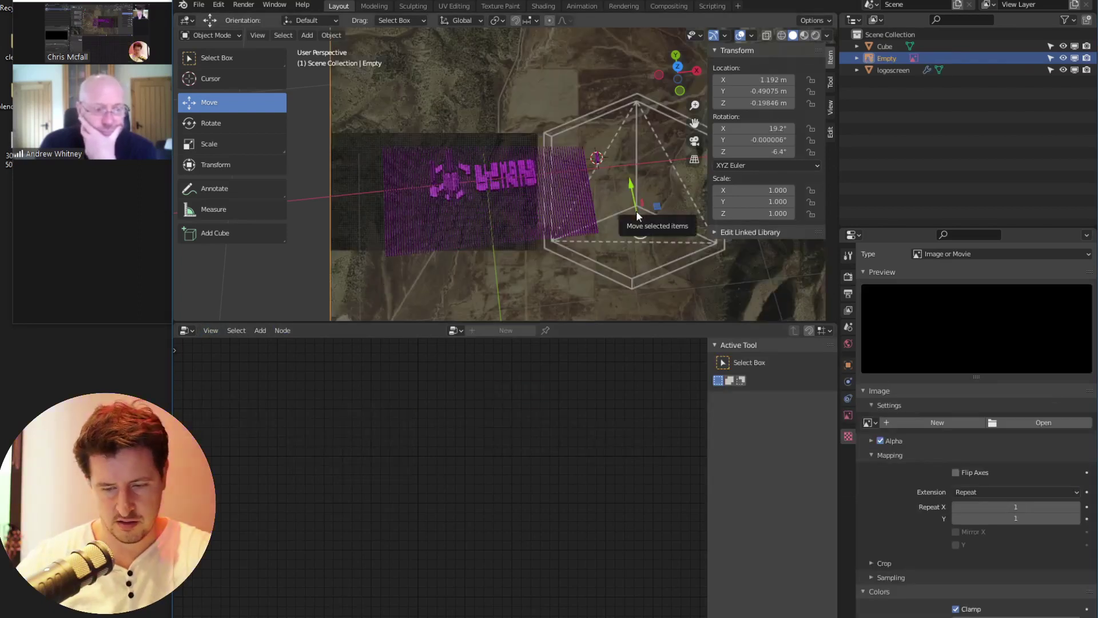
key("x")
left_click(643, 250)
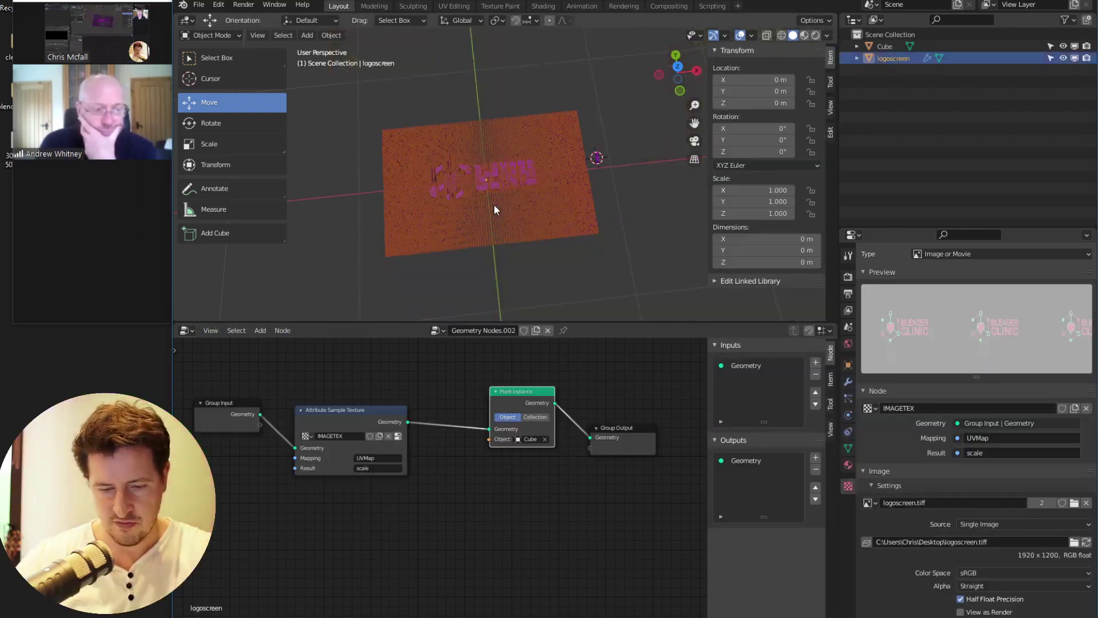
Assign hollowpixelbacking.jpg as the image of the IMAGETEX texture and inspect the instanced cubes
left_click(871, 503)
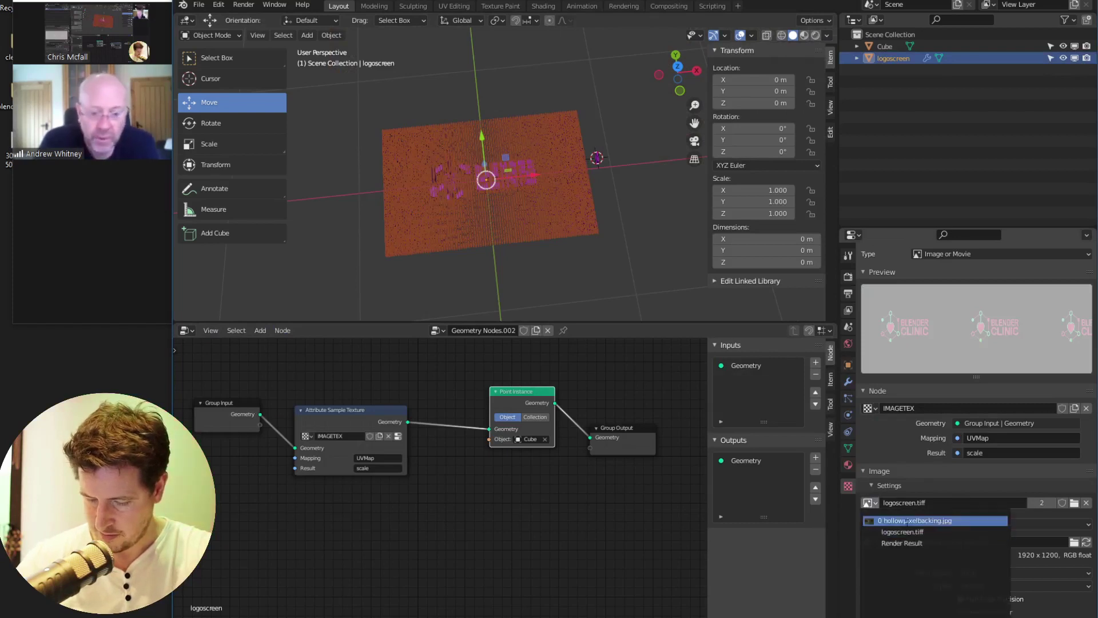
left_click(870, 520)
scroll(525, 215, "up", 5)
mouse_move(525, 214)
middle_mouse_down()
mouse_move(517, 260)
mouse_move(560, 163)
mouse_move(595, 191)
mouse_move(564, 234)
mouse_move(604, 240)
mouse_move(514, 215)
middle_mouse_up()
scroll(533, 227, "down", 3)
scroll(535, 213, "up", 3)
Widen the Cube's mesh in Edit Mode by scaling it about 8.07 along X, and return to Object Mode
left_click(605, 182)
key("ctrl+Tab")
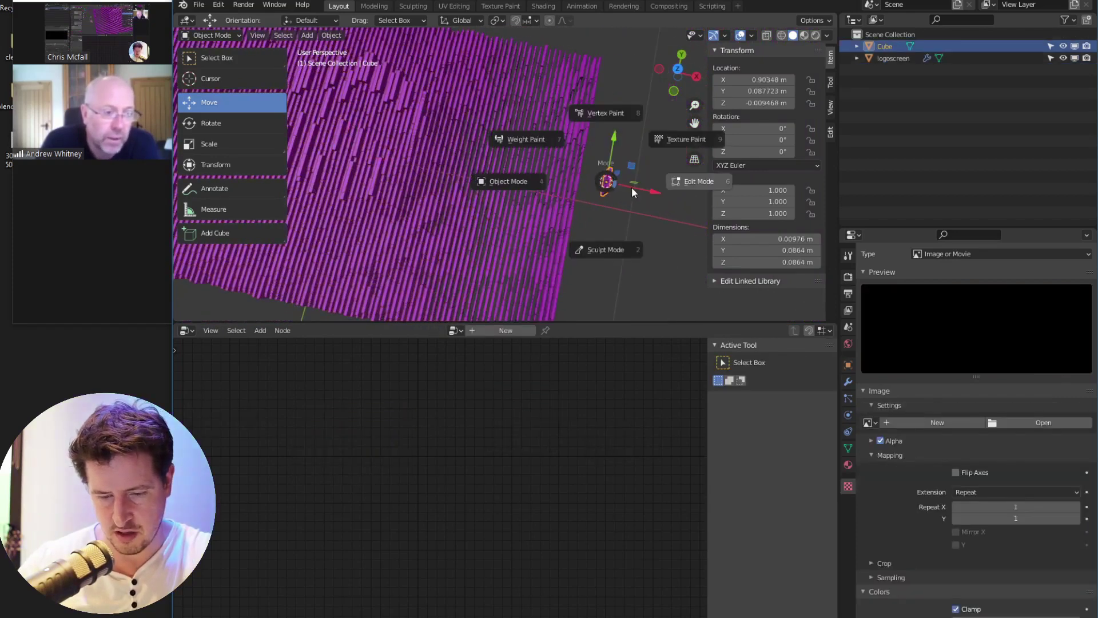
left_click(662, 193)
key("s")
key("x")
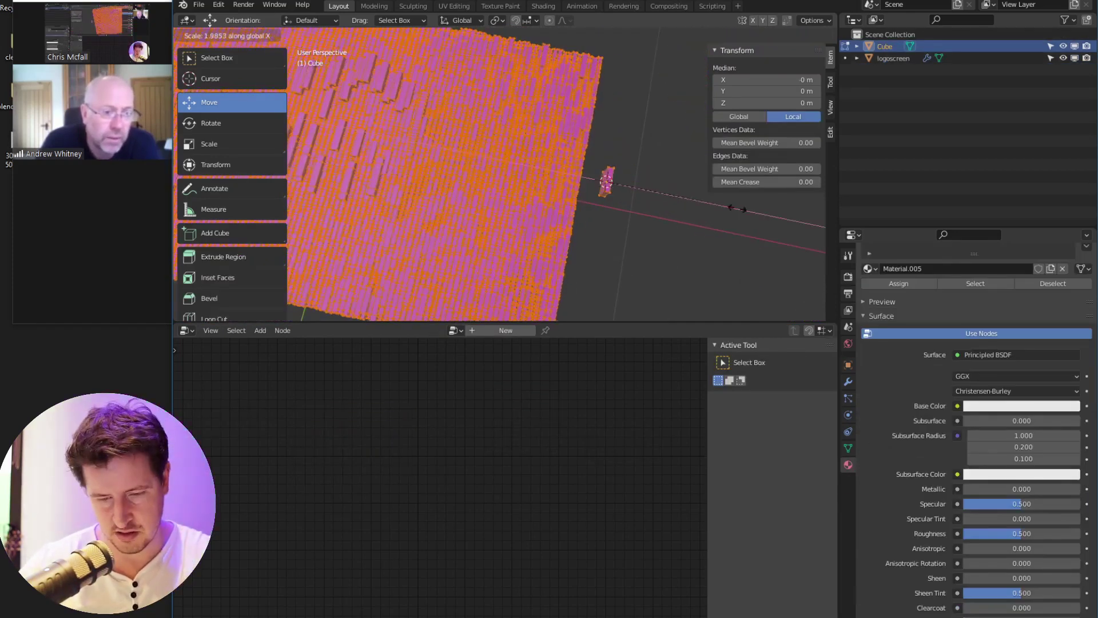
left_click(340, 246)
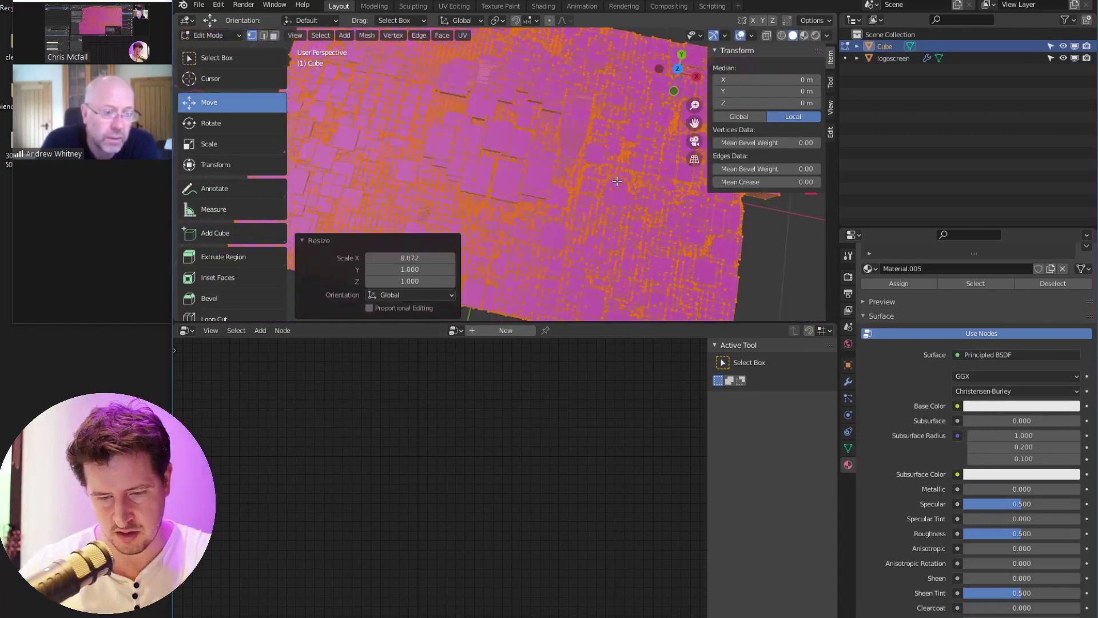
key("ctrl+Tab")
left_click(518, 183)
scroll(572, 189, "down", 3)
scroll(571, 186, "up", 8)
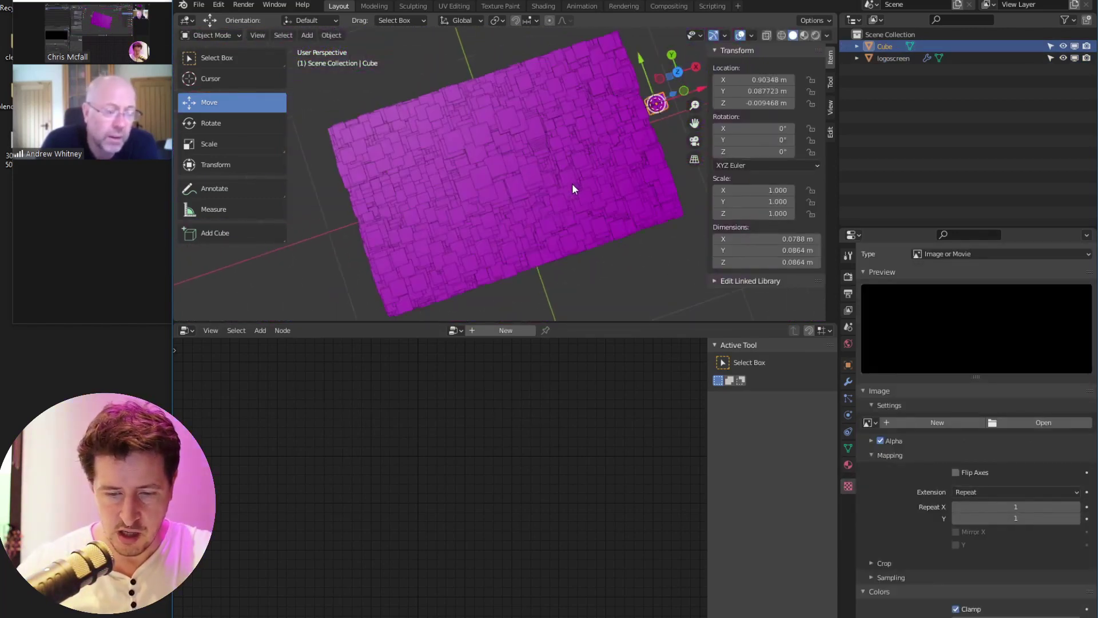
middle_click_drag(551, 170, 536, 163)
Scale the Cube's mesh down uniformly in Edit Mode to about 0.015 × 0.016 × 0.016 m
key("Tab")
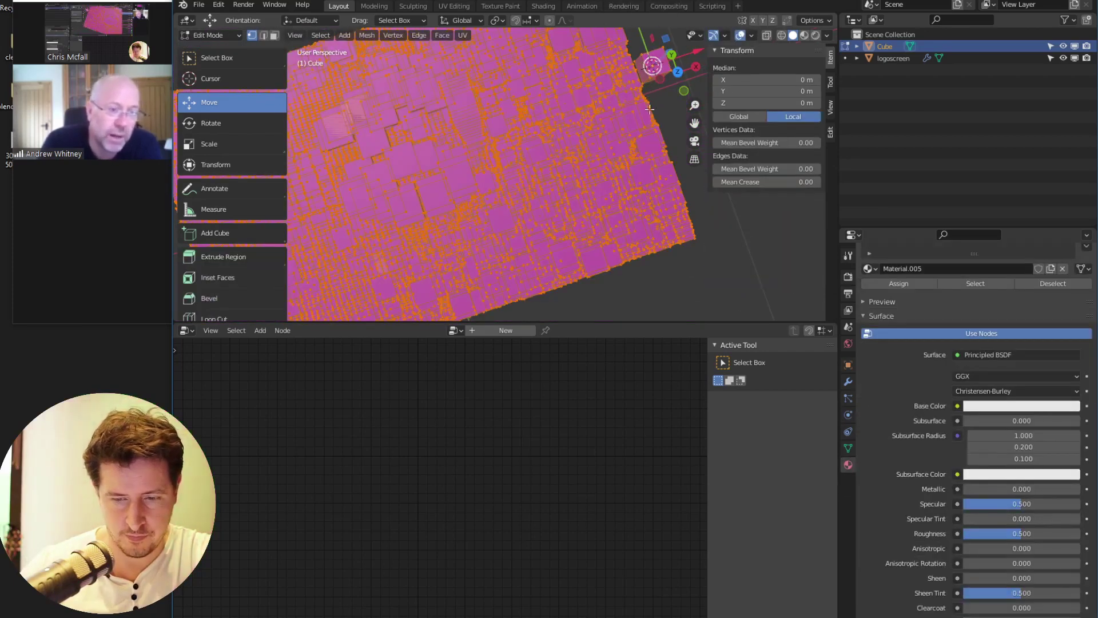
key("s")
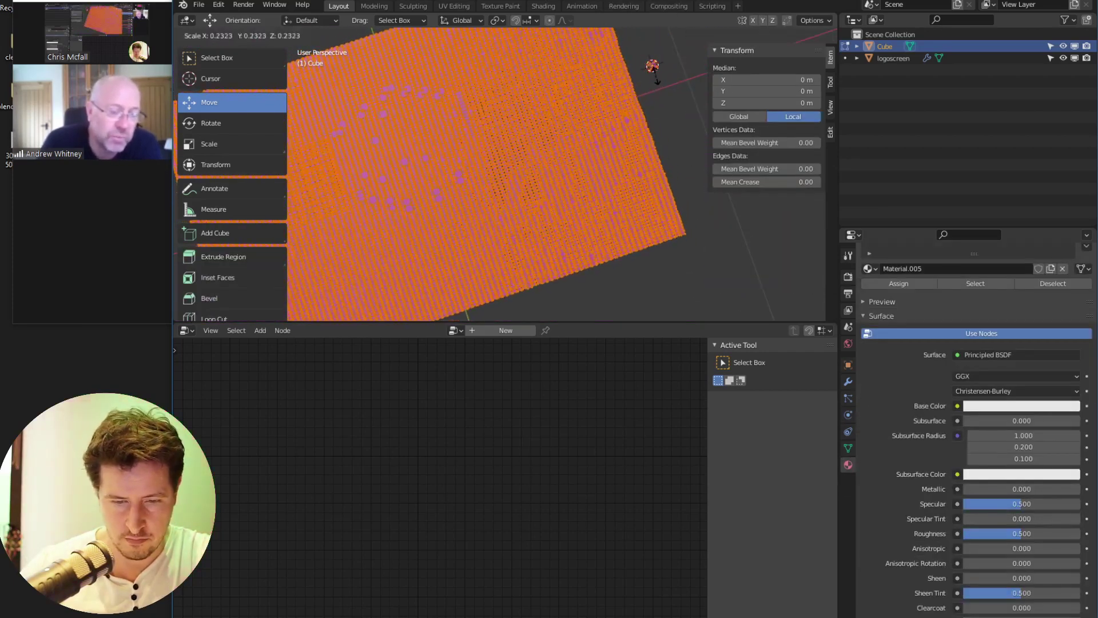
left_click(648, 76)
key("Tab")
middle_click_drag(434, 188, 454, 228)
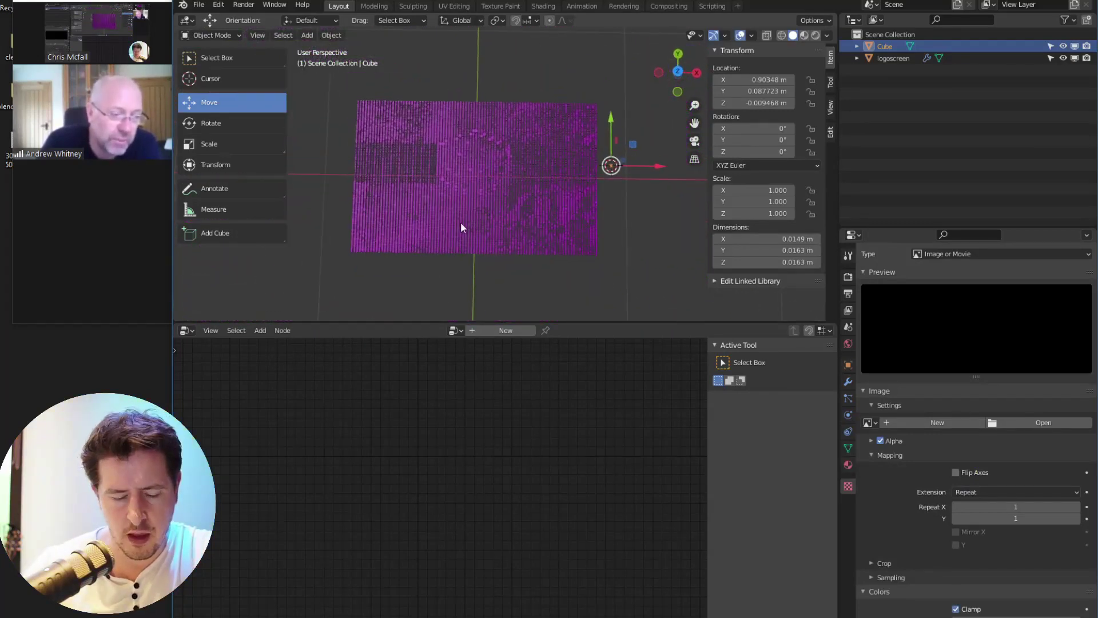
Select the logoscreen plane, set its IMAGETEX texture image to logoscreen.tiff, and inspect the logo cubes
scroll(461, 221, "up", 2)
left_click(472, 195)
scroll(574, 225, "up", 4)
scroll(640, 195, "down", 4)
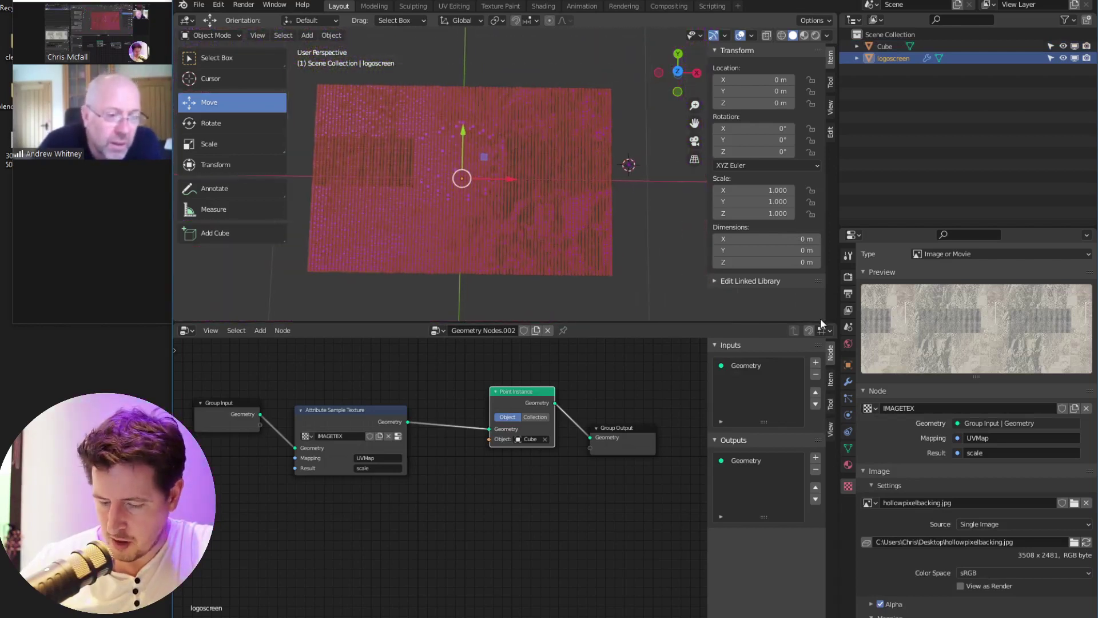
left_click(869, 503)
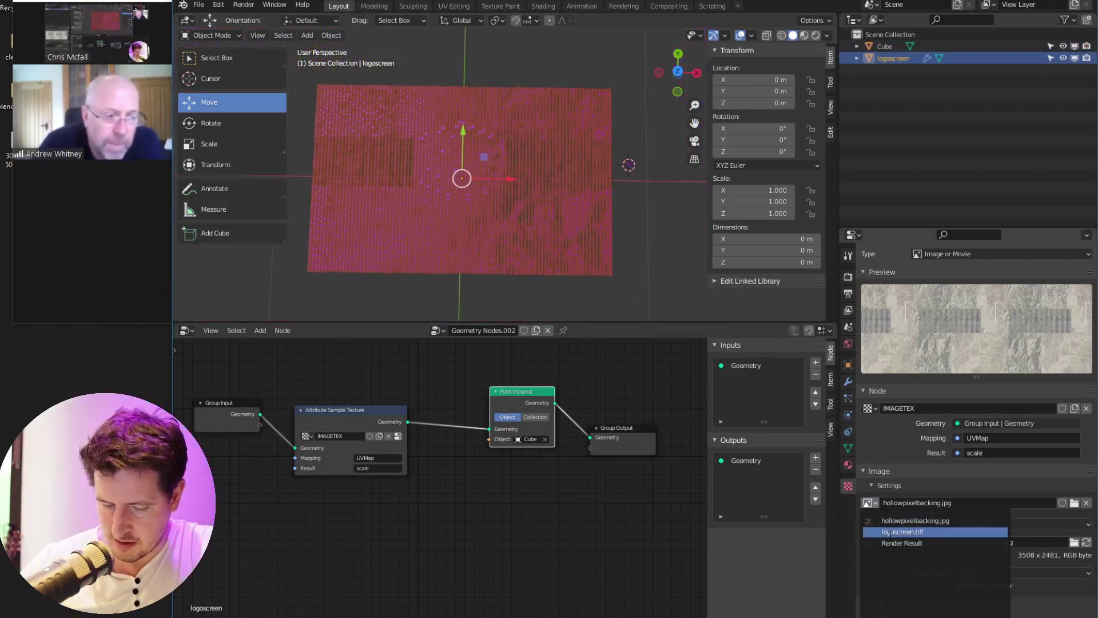
left_click(890, 532)
scroll(555, 243, "up", 4)
middle_click_drag(555, 243, 499, 211)
scroll(499, 211, "up", 4)
scroll(466, 226, "down", 6)
Add a Subdivision modifier to the logoscreen plane and place it above the GeometryNodes modifier
left_click(849, 383)
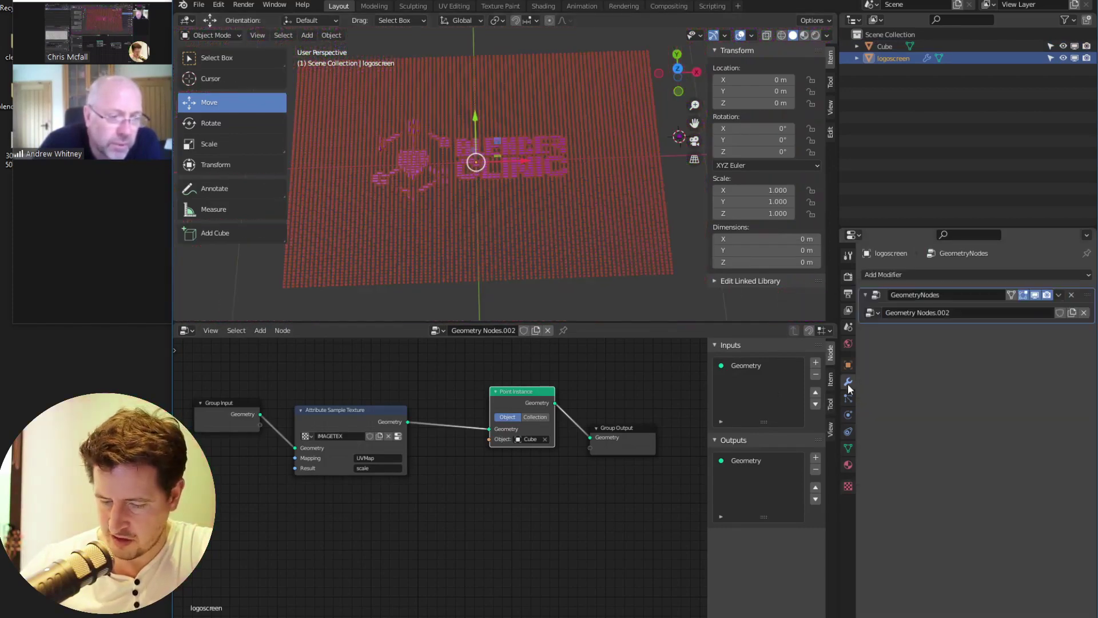
left_click(927, 276)
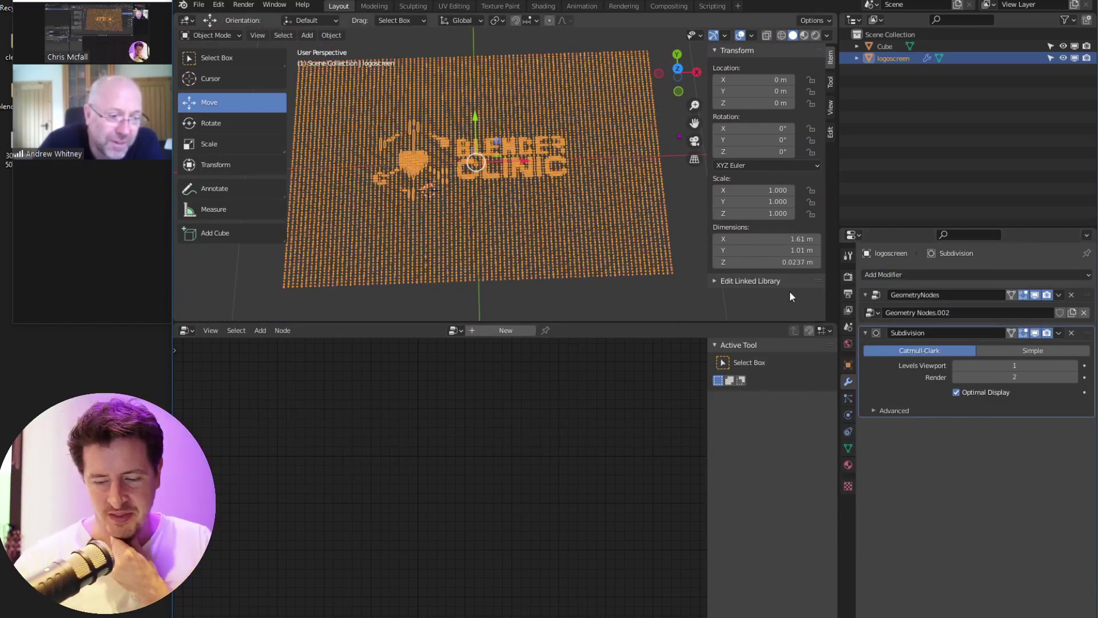
left_click_drag(1087, 333, 1087, 296)
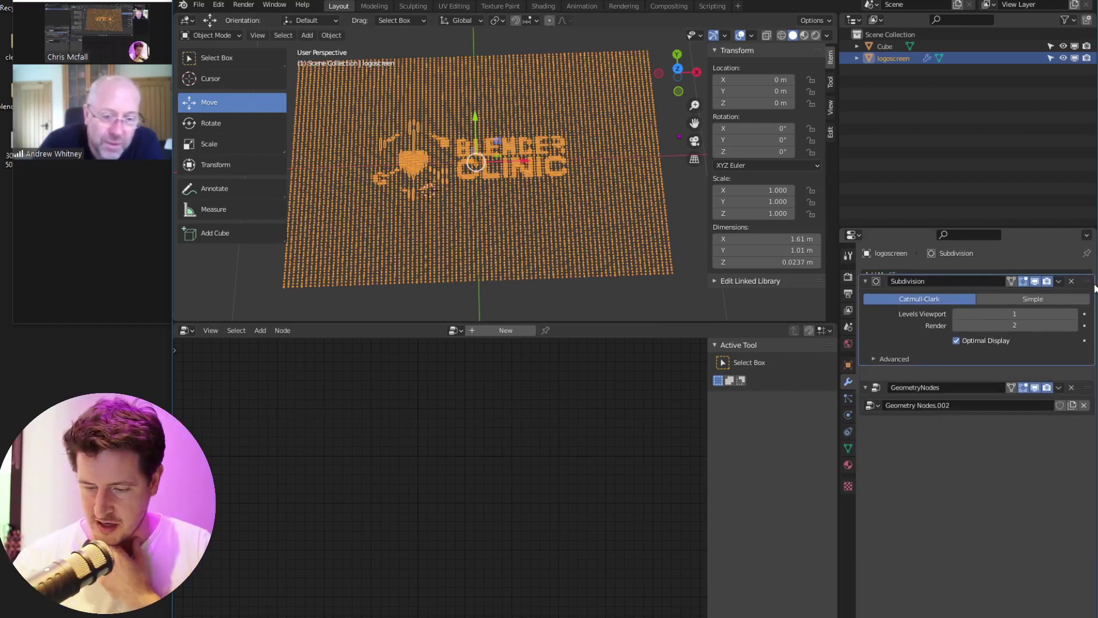
Set the logoscreen plane's Subdivision modifier to Simple with 2 viewport levels, and apply it
left_click(1076, 329)
left_click(1045, 312)
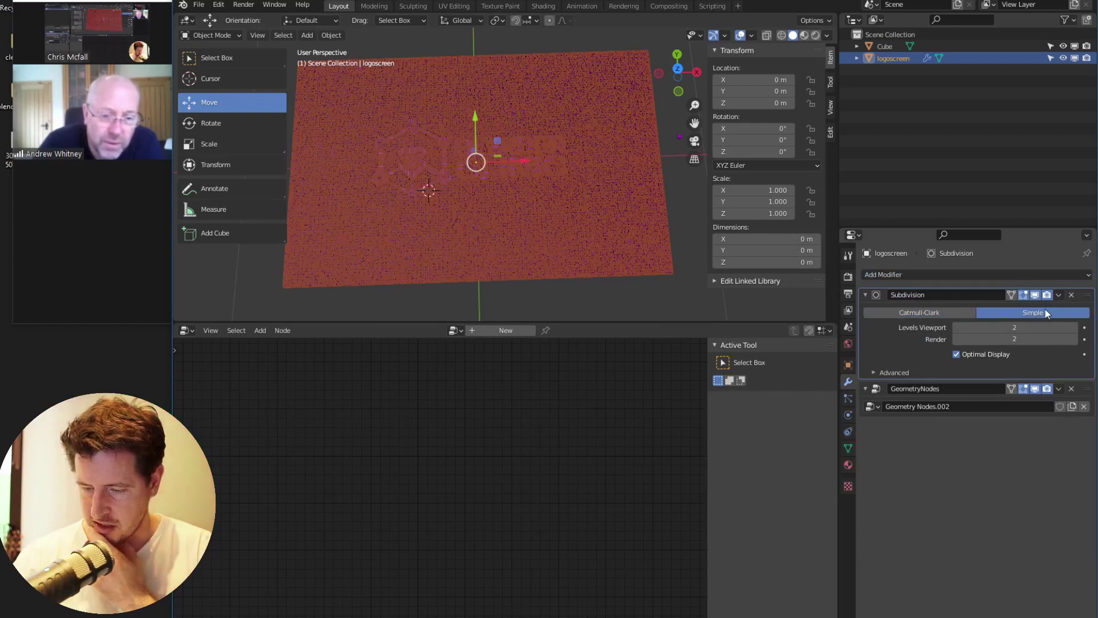
left_click(1059, 295)
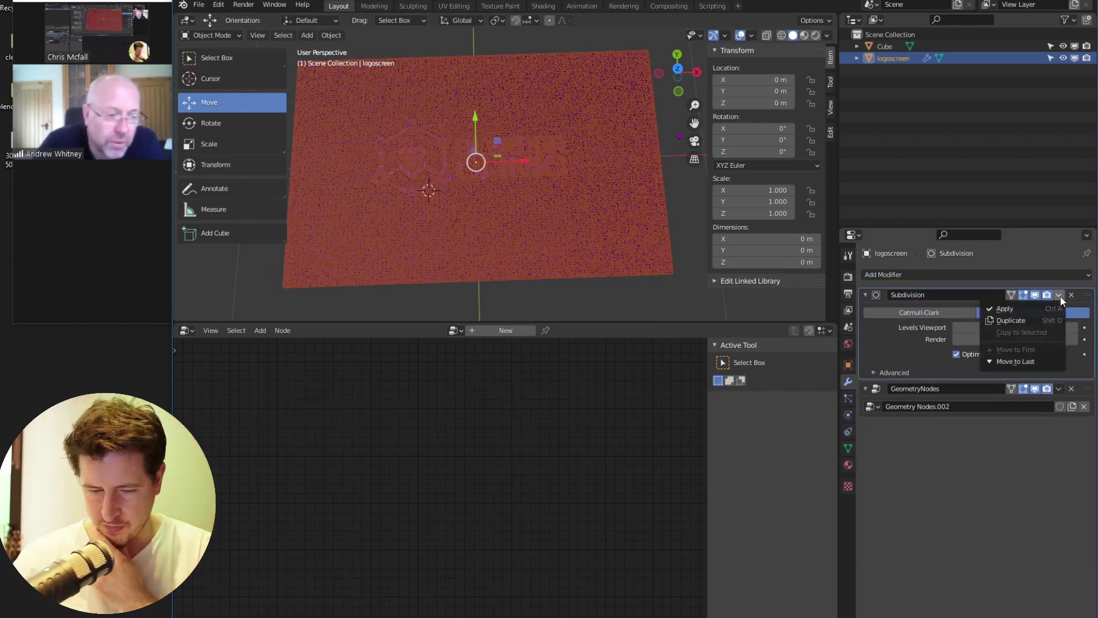
Examine the cube instances across the subdivided logoscreen plane, up close and from a distance
scroll(515, 215, "up", 5)
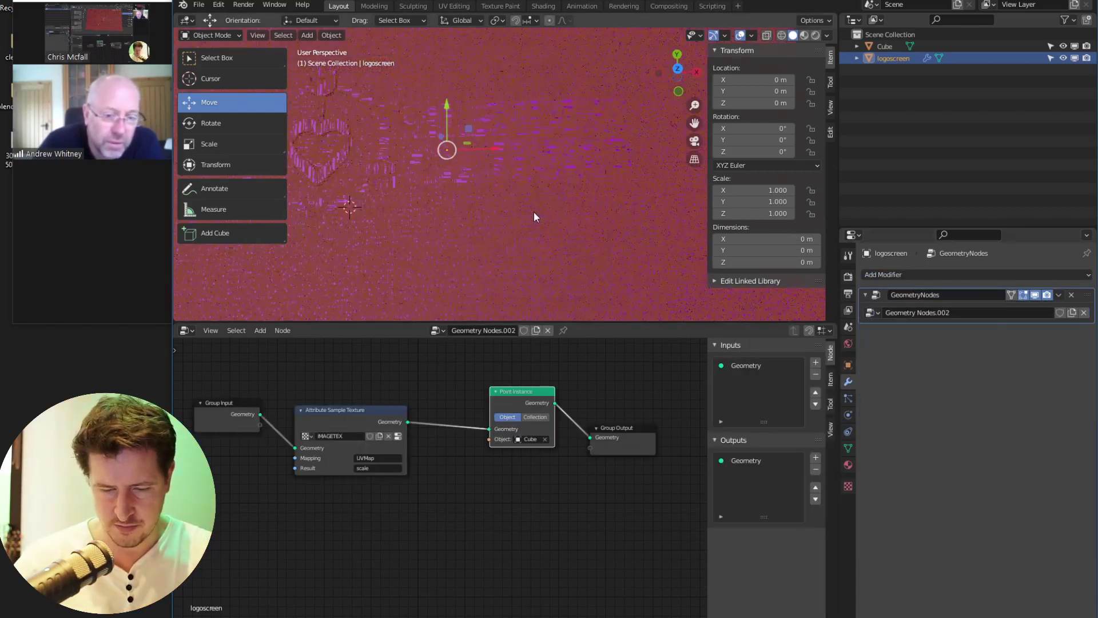
middle_click_drag(516, 232, 484, 174)
scroll(508, 208, "up", 2)
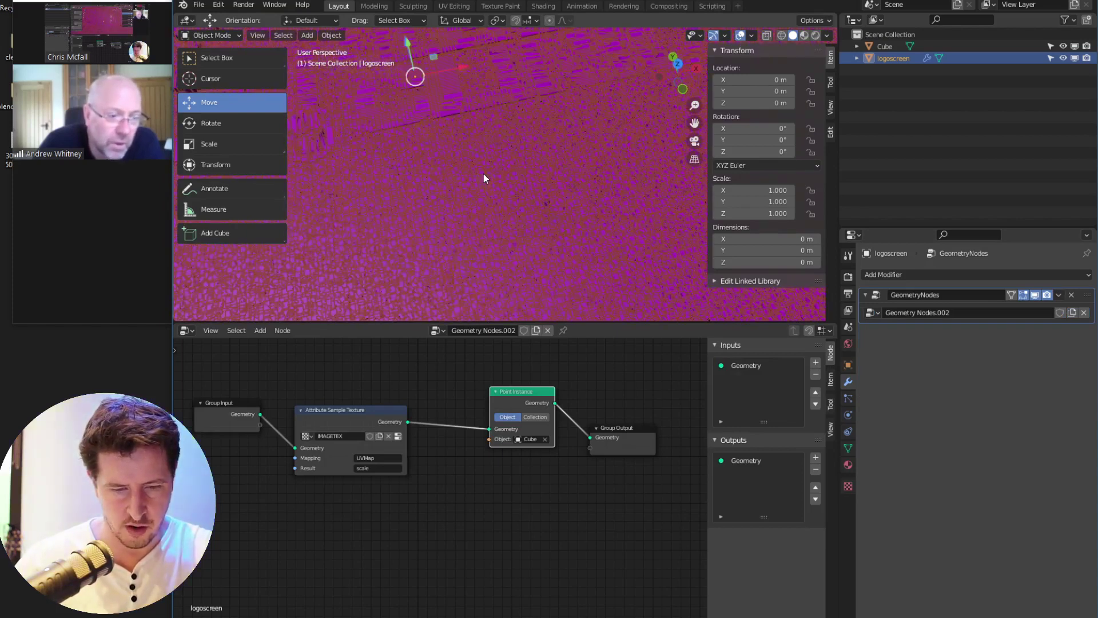
scroll(484, 178, "down", 4)
middle_click_drag(533, 223, 604, 236)
scroll(610, 220, "down", 2)
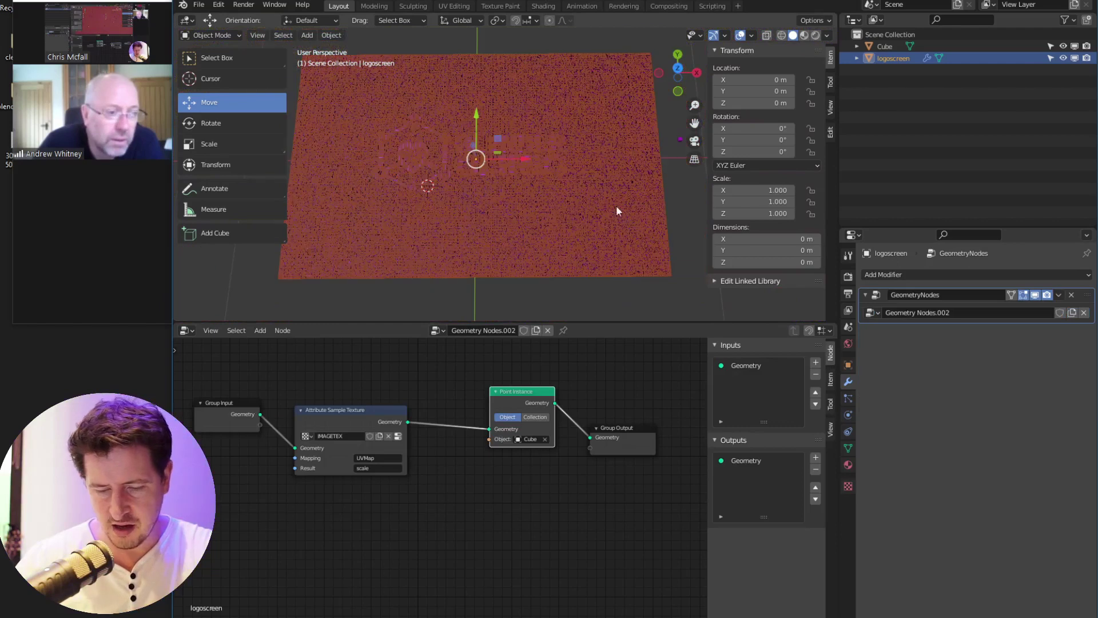
scroll(513, 181, "down", 3)
scroll(512, 181, "up", 4)
scroll(512, 129, "up", 1)
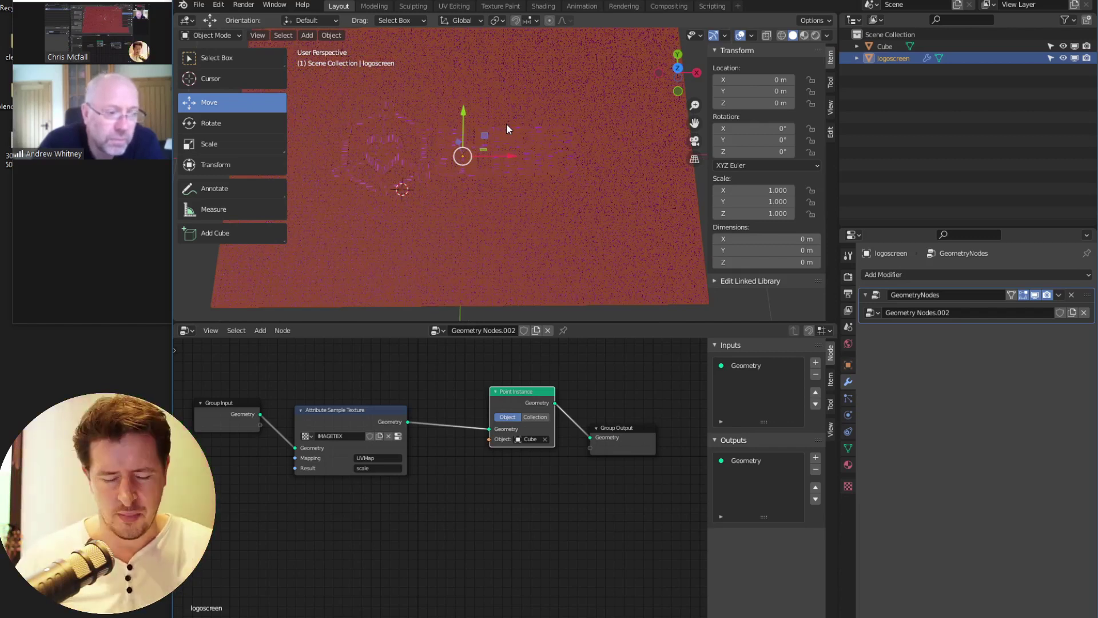
scroll(441, 181, "down", 3)
Delete the logoscreen plane and reset the 3D cursor to the world origin
key("grave")
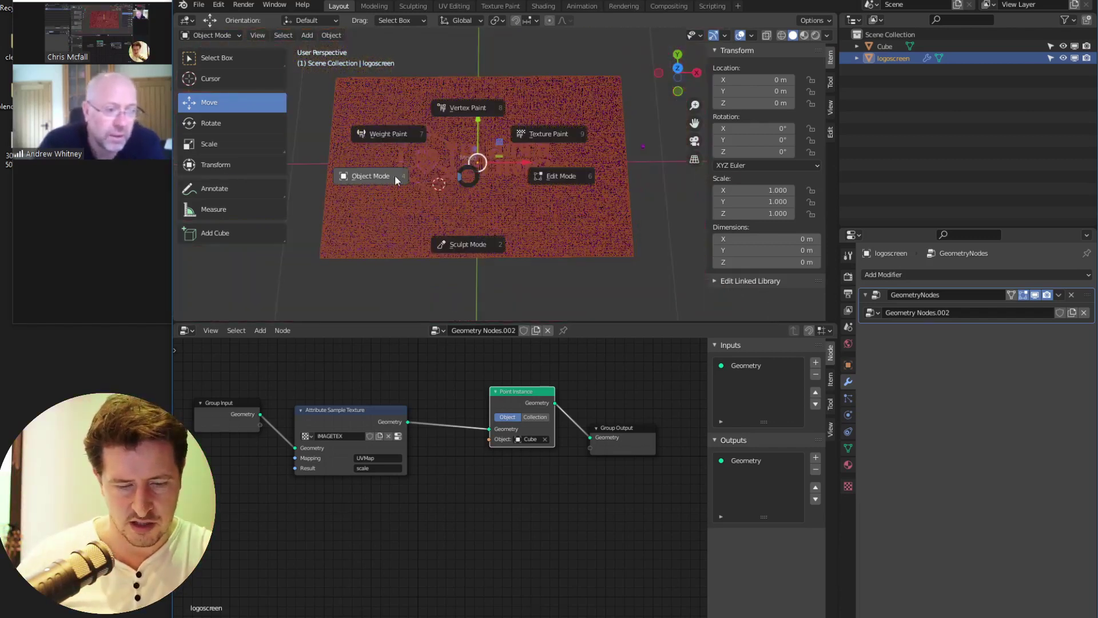
key("Delete")
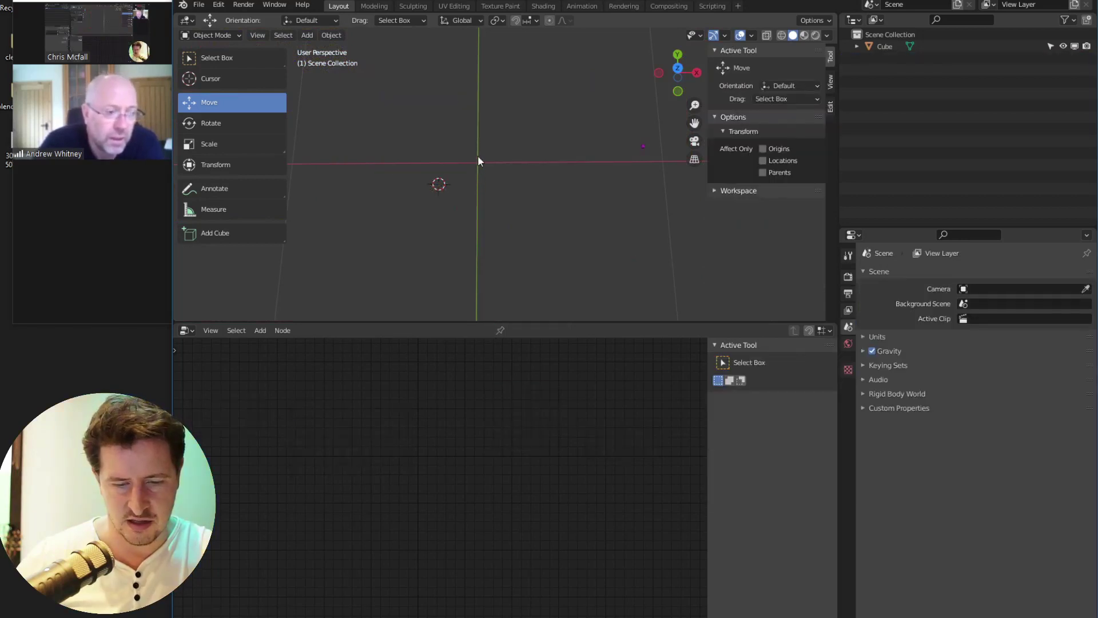
key("shift+c")
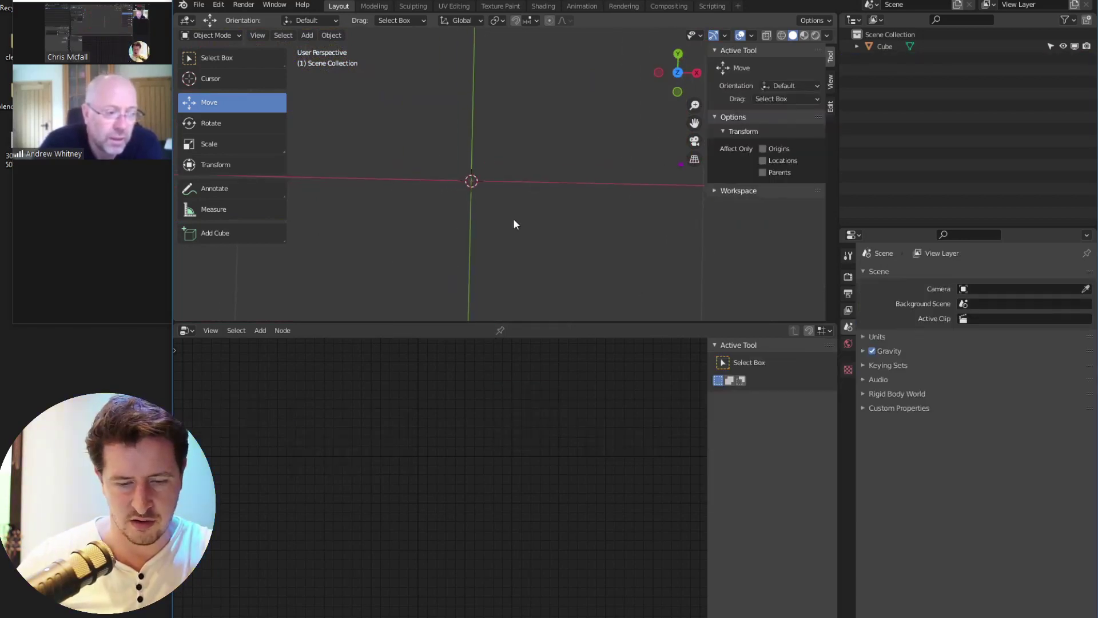
Add a 2 m mesh plane at the world origin, viewed in Top Orthographic
key("ctrl+KP_1")
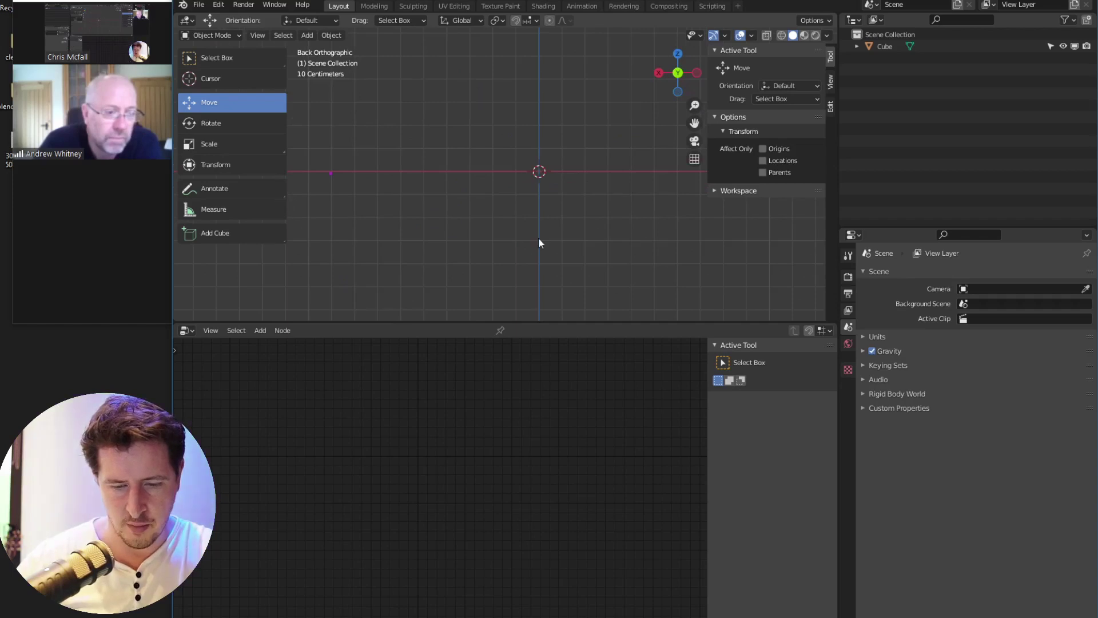
middle_click_drag(537, 111, 536, 234)
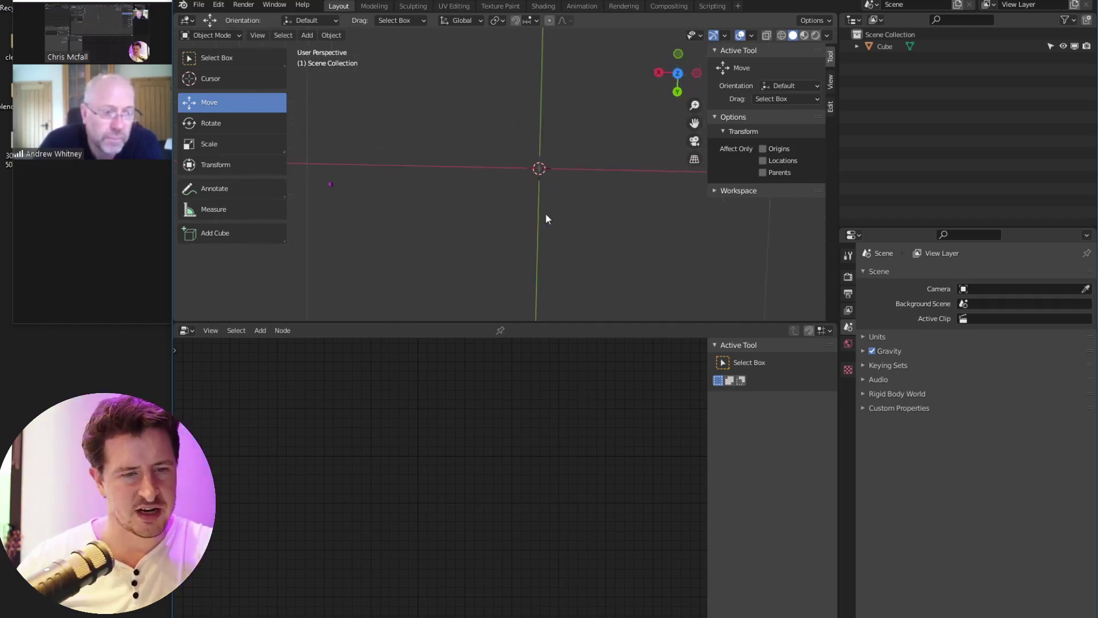
key("KP_7")
key("shift+a")
mouse_move(486, 184)
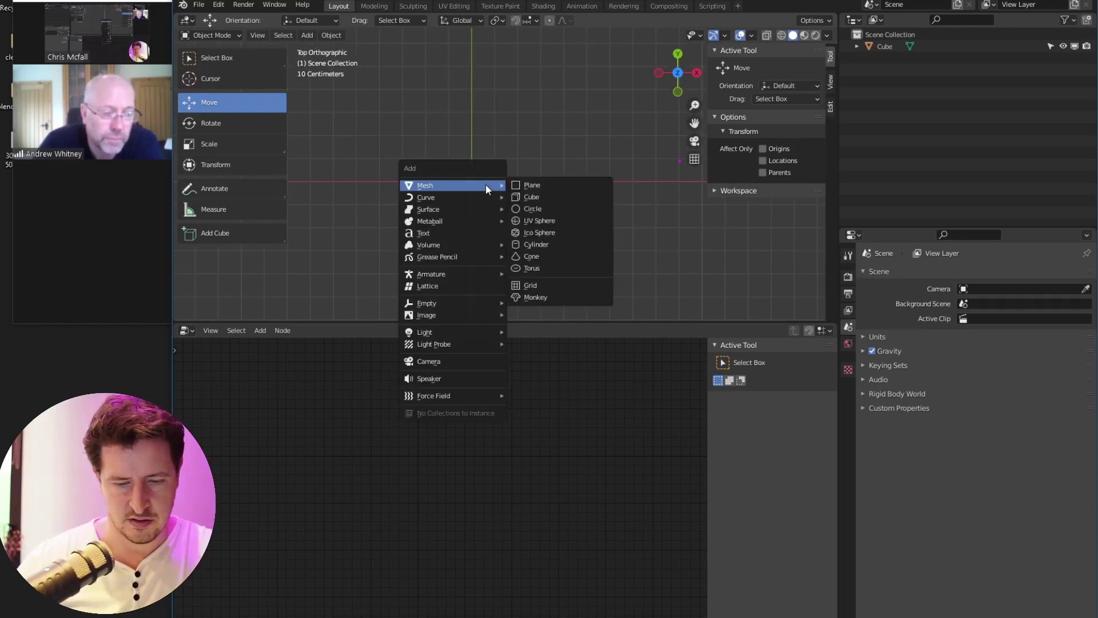
left_click(546, 188)
scroll(543, 193, "down", 5)
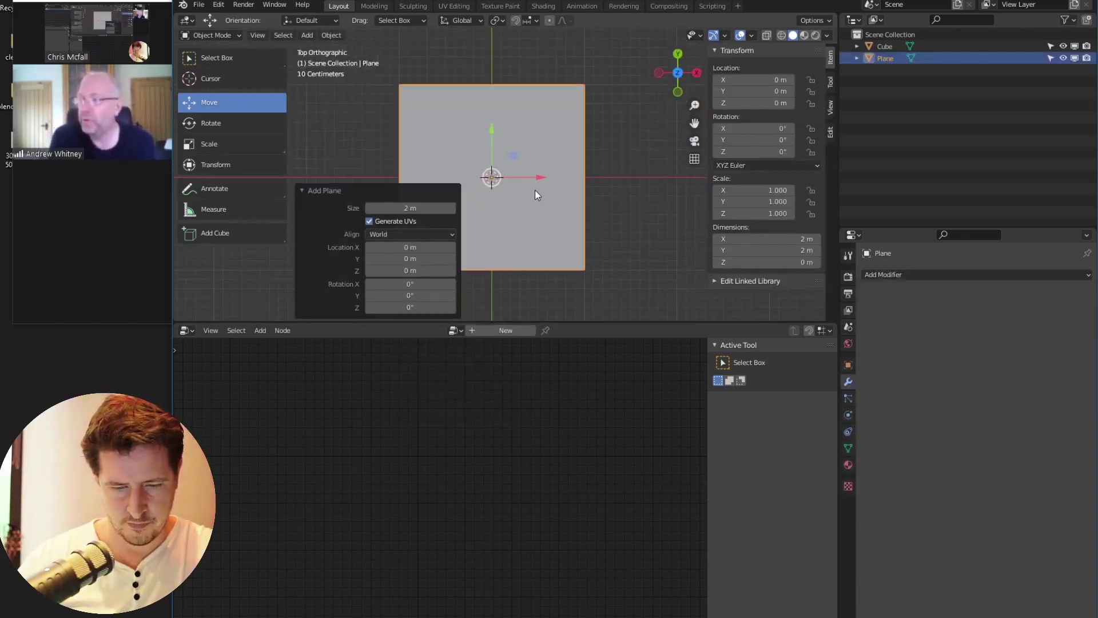
scroll(536, 185, "up", 3)
scroll(502, 188, "down", 3)
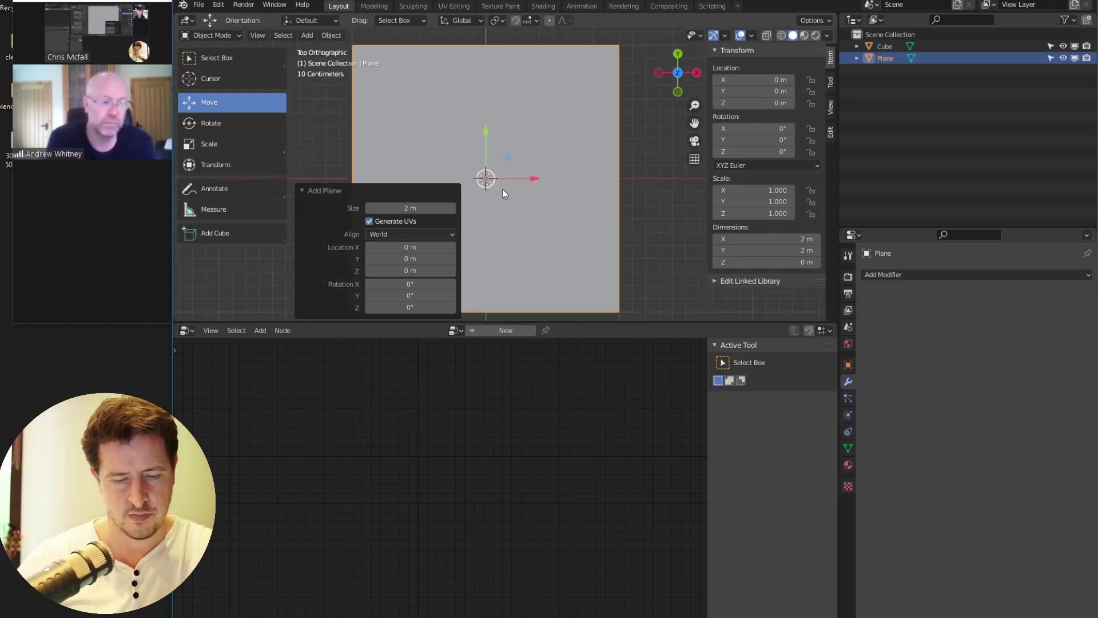
Enter Edit Mode on the new plane and unwrap its UVs with Project from View
key("ctrl+Tab")
left_click(661, 191)
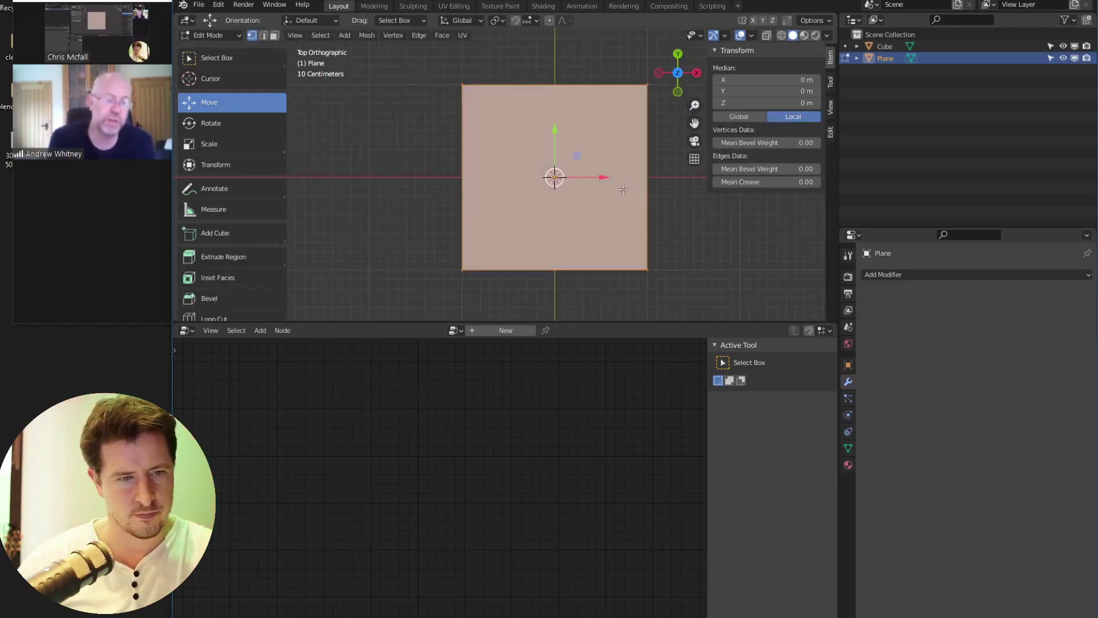
key("u")
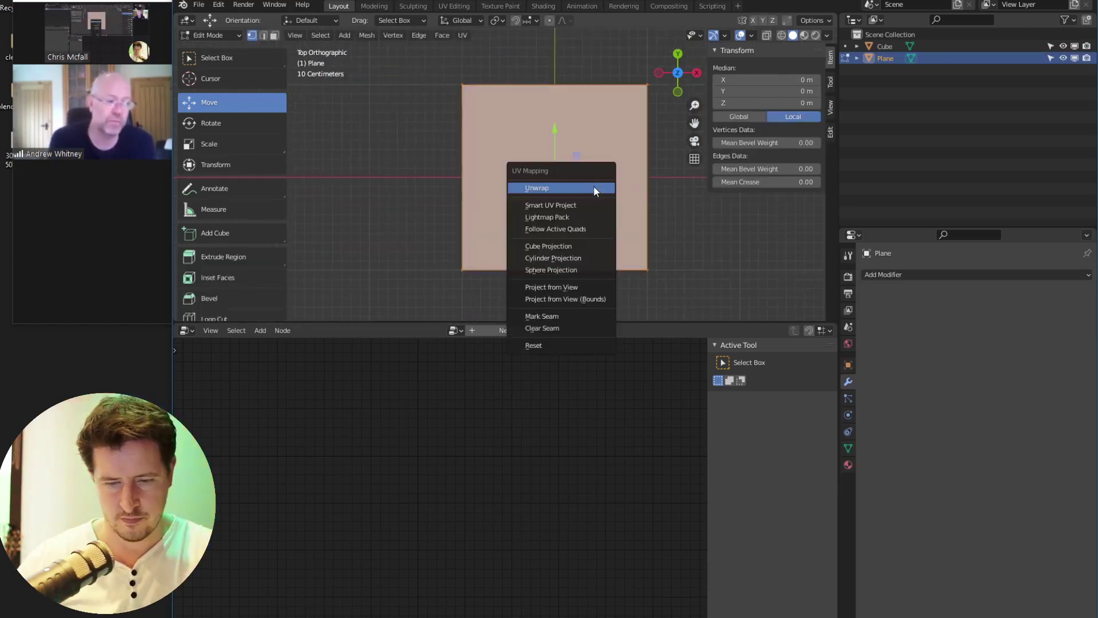
left_click(580, 286)
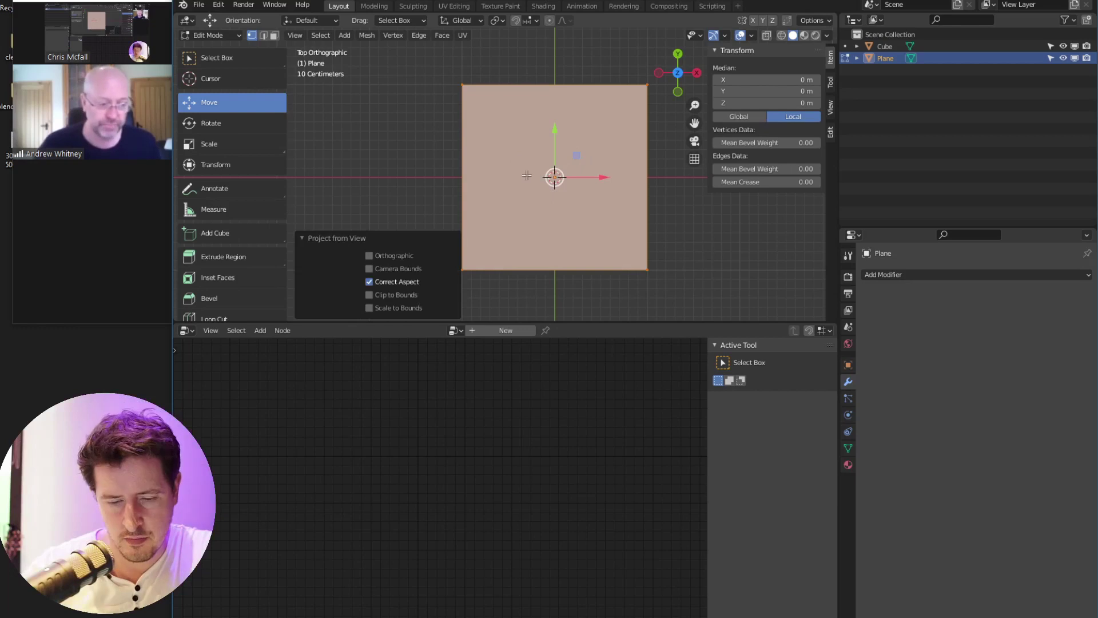
key("Tab")
key("Tab")
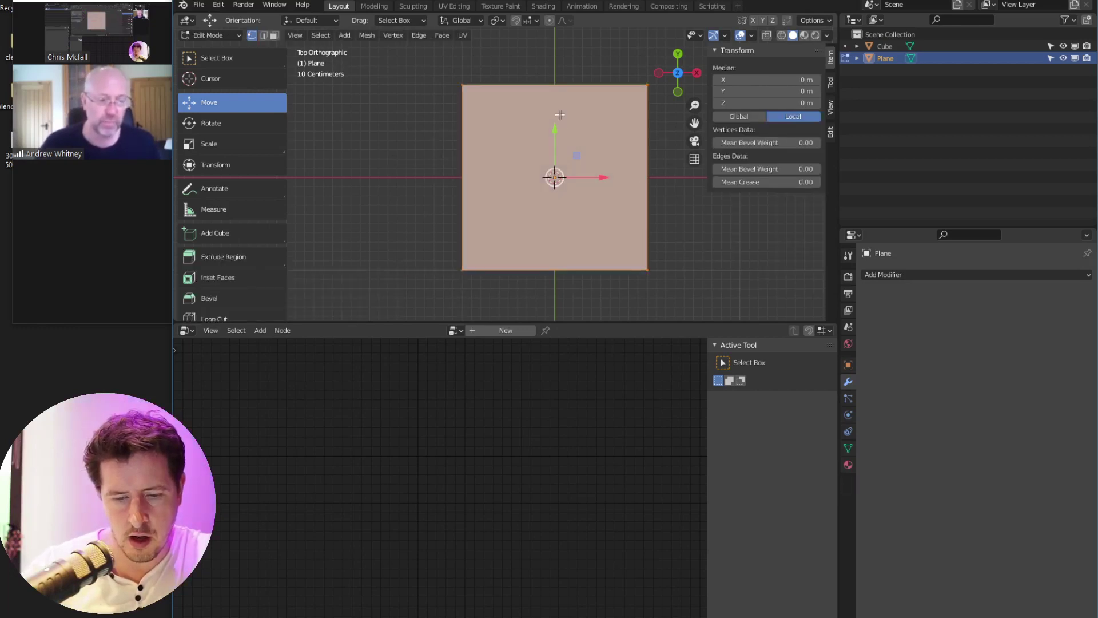
Subdivide the whole plane mesh with 10 cuts
left_click(561, 75)
right_click(561, 78)
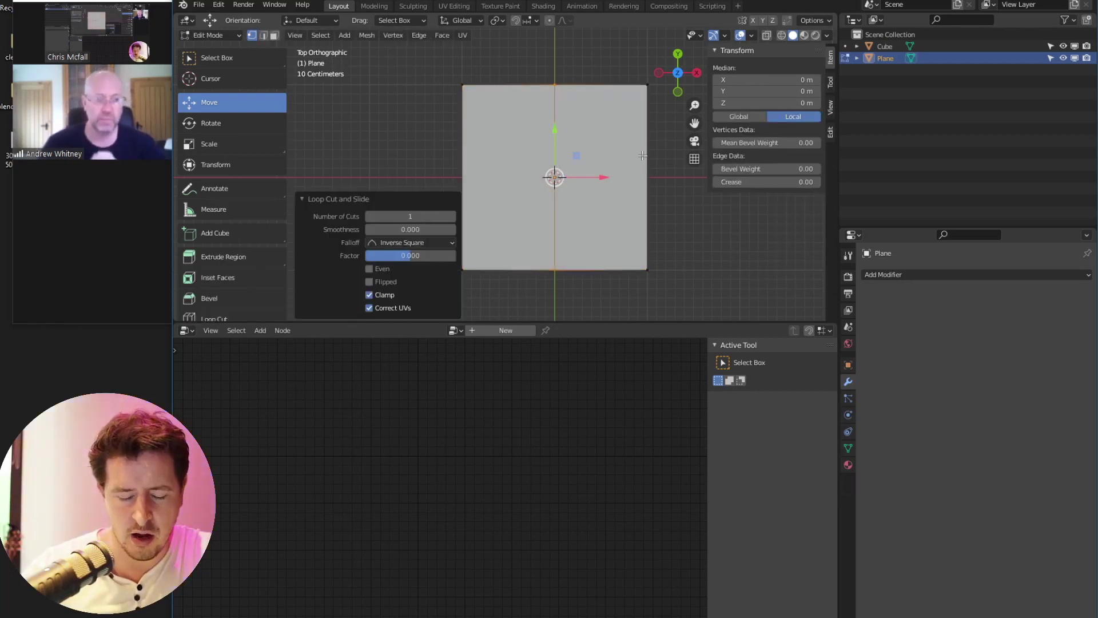
key("a")
key("F3")
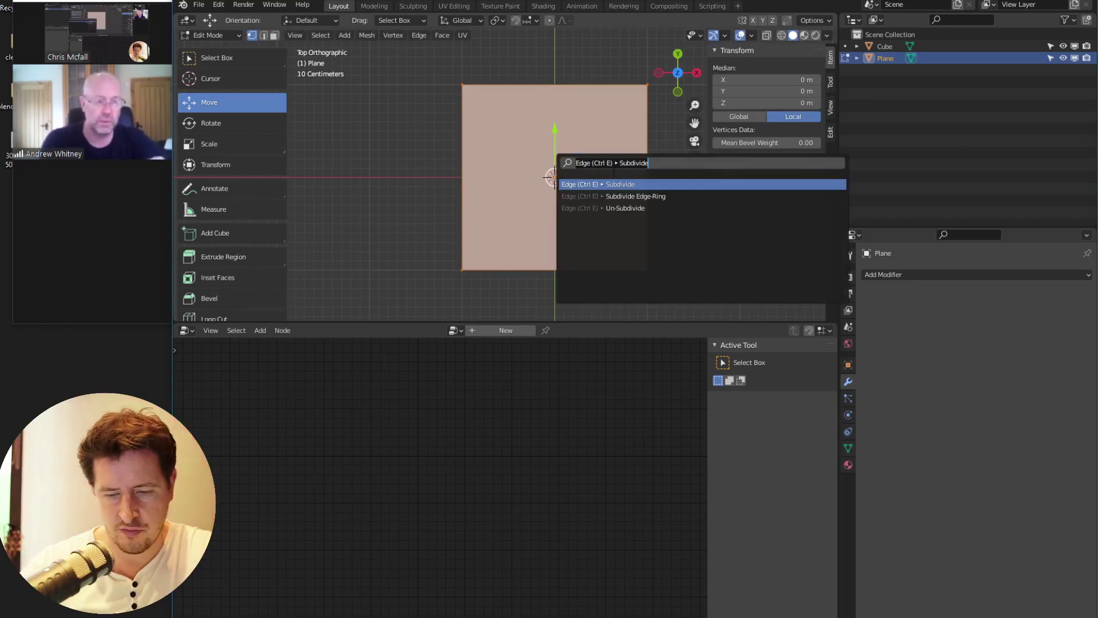
left_click(621, 183)
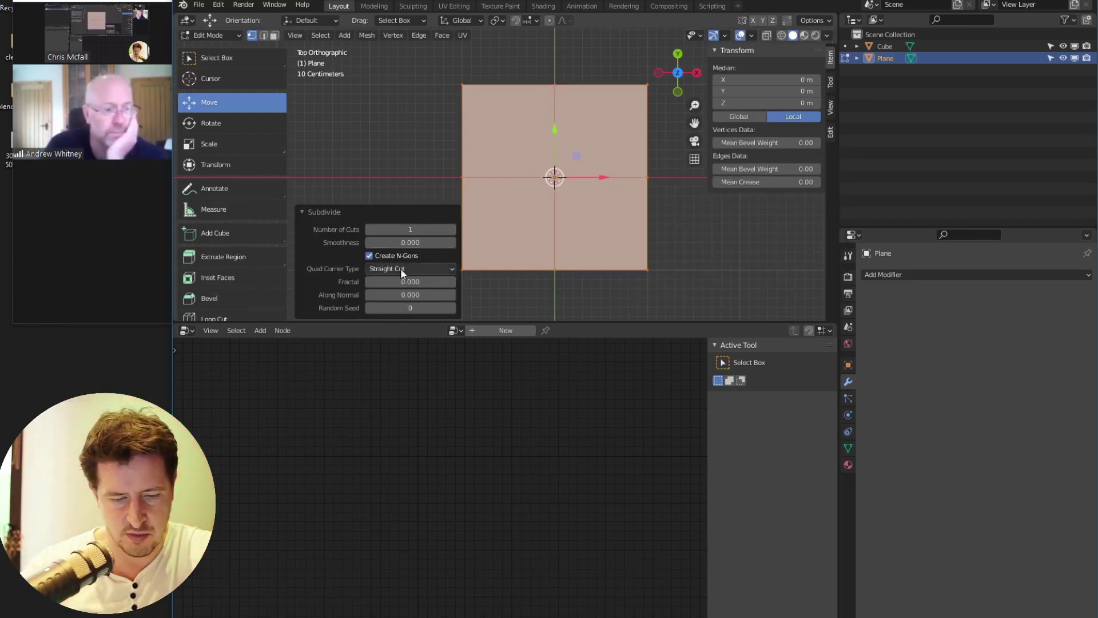
left_click_drag(410, 229, 452, 229)
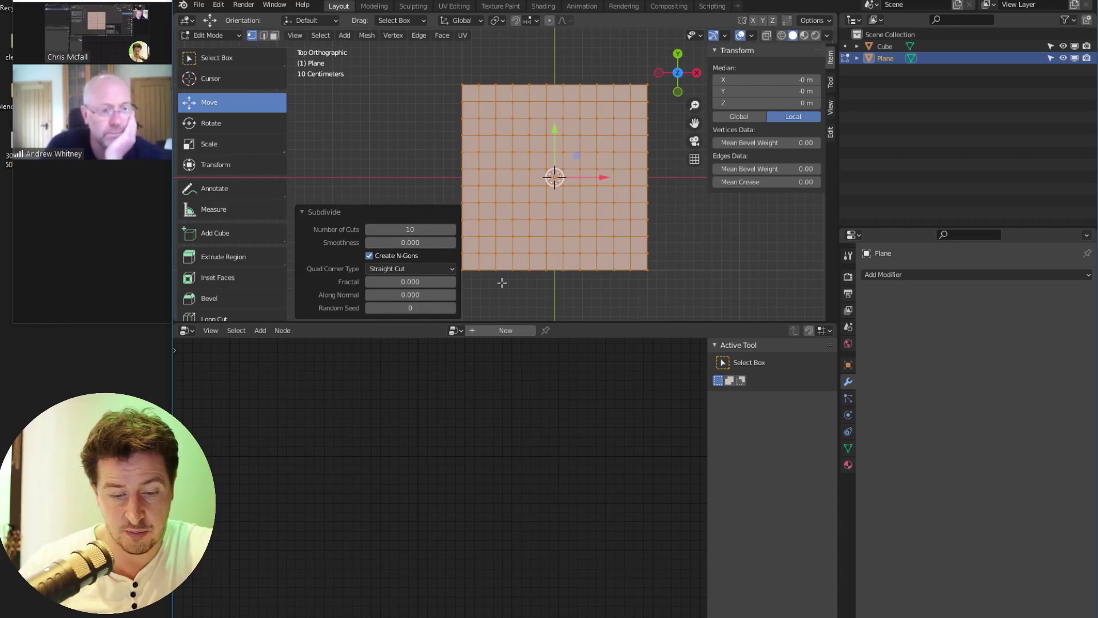
Subdivide the plane mesh three more times with 1 cut each, and check the resulting grid density
key("F3")
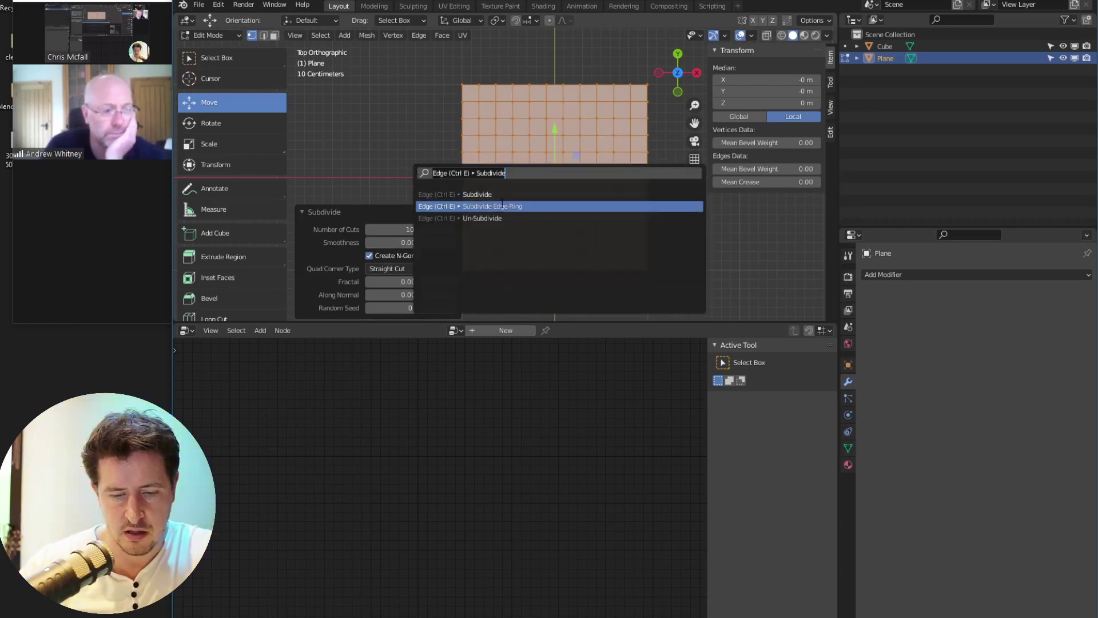
key("Return")
key("F3")
key("Return")
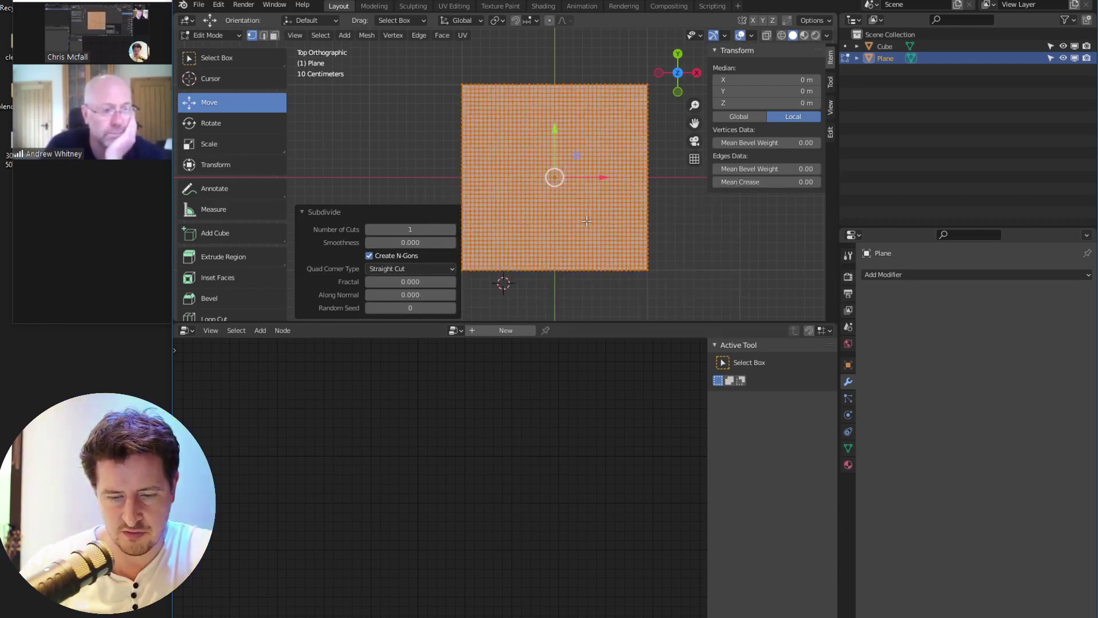
key("F3")
key("Return")
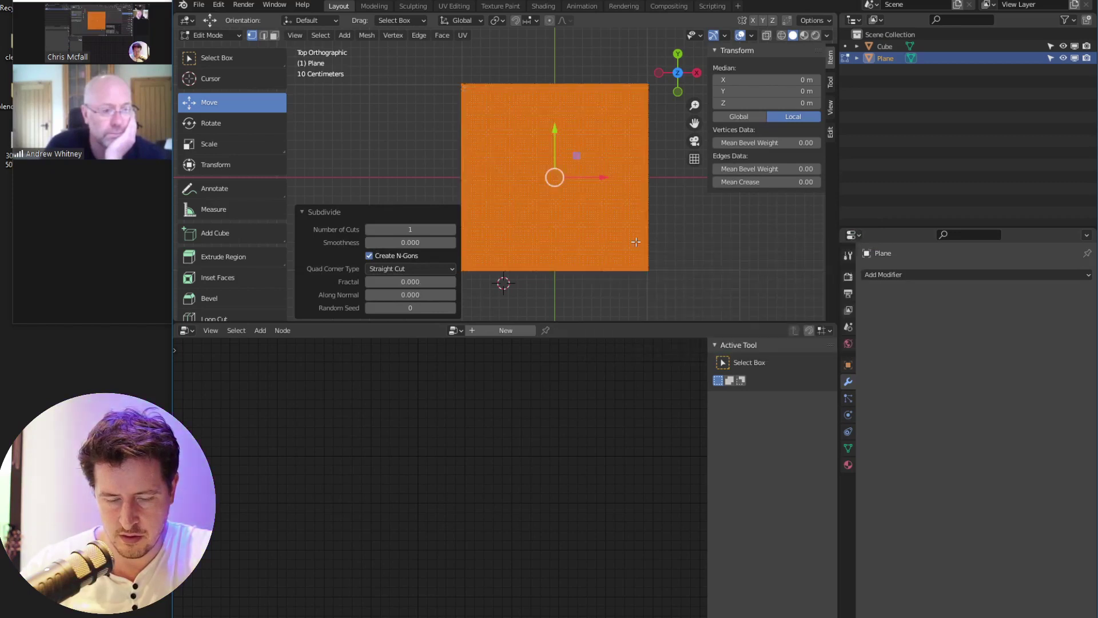
key("Tab")
scroll(643, 221, "up", 4)
key("Tab")
middle_click_drag(650, 241, 578, 222, "shift")
scroll(579, 222, "up", 2)
scroll(578, 222, "down", 6)
key("Tab")
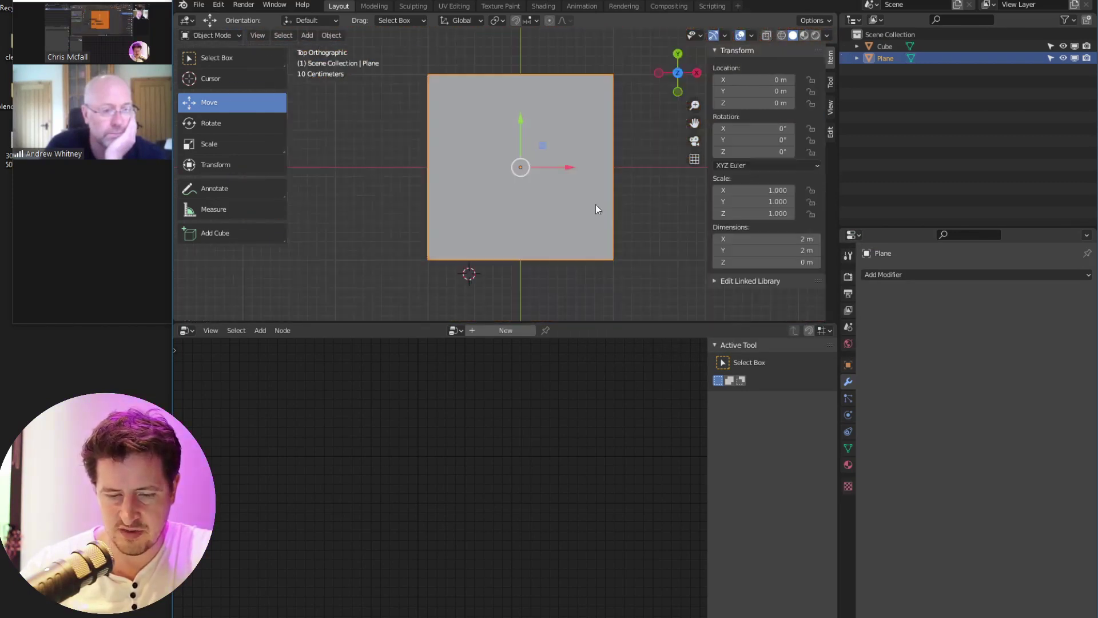
Unwrap the densely subdivided plane in Edit Mode with Project from View from the top
key("Tab")
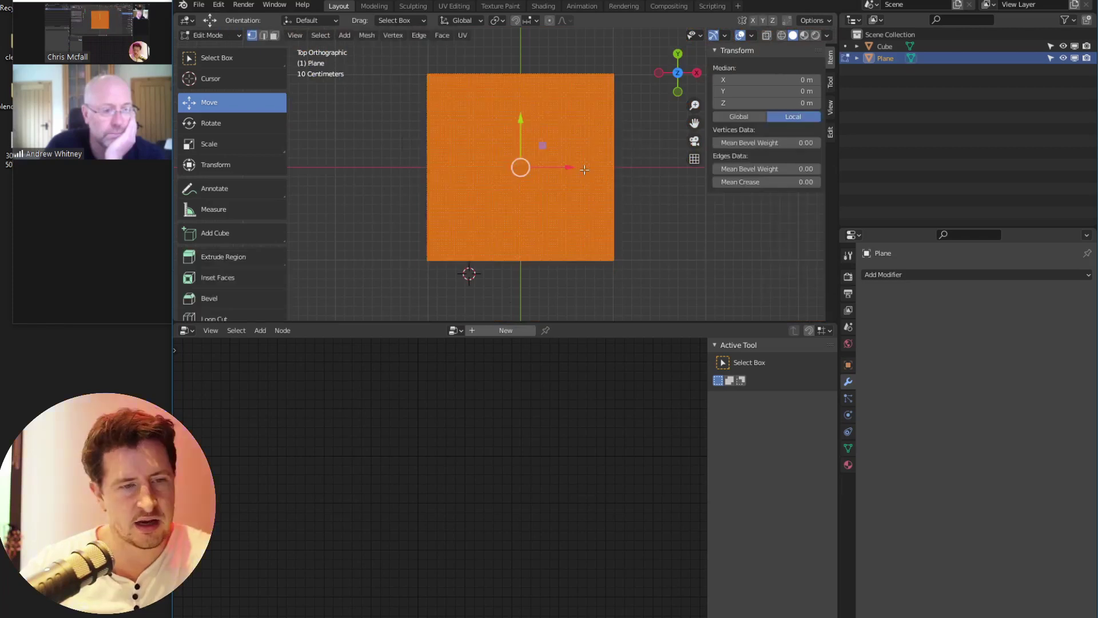
key("u")
left_click(578, 172)
Split the geometry node editor area in two and turn one half into a UV Editor
left_click(455, 330)
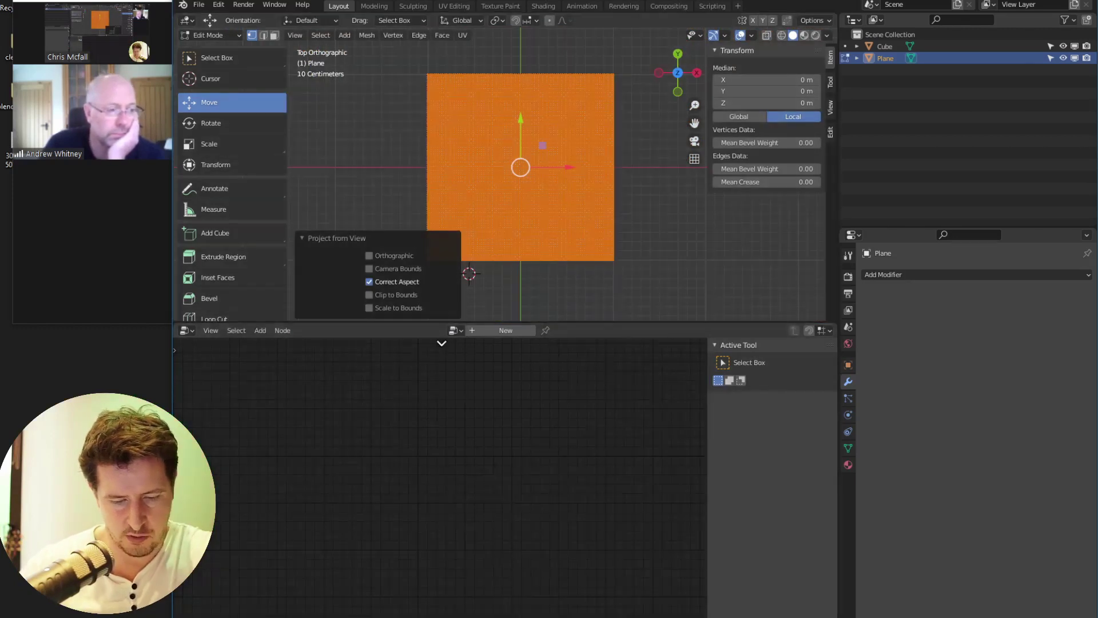
left_click_drag(176, 325, 508, 344)
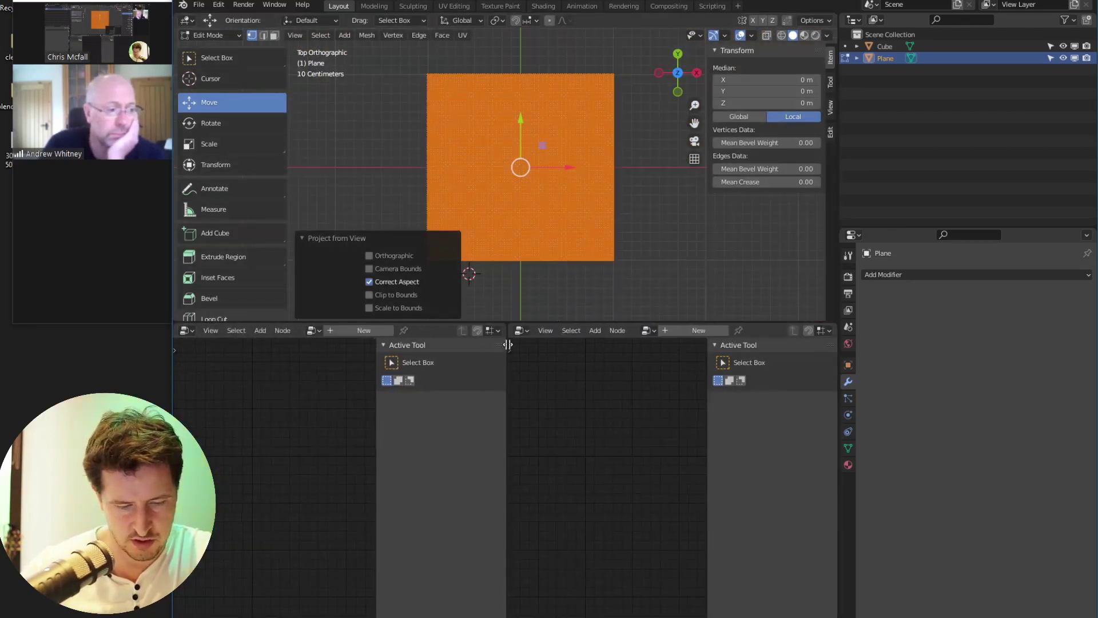
left_click(186, 331)
left_click(242, 391)
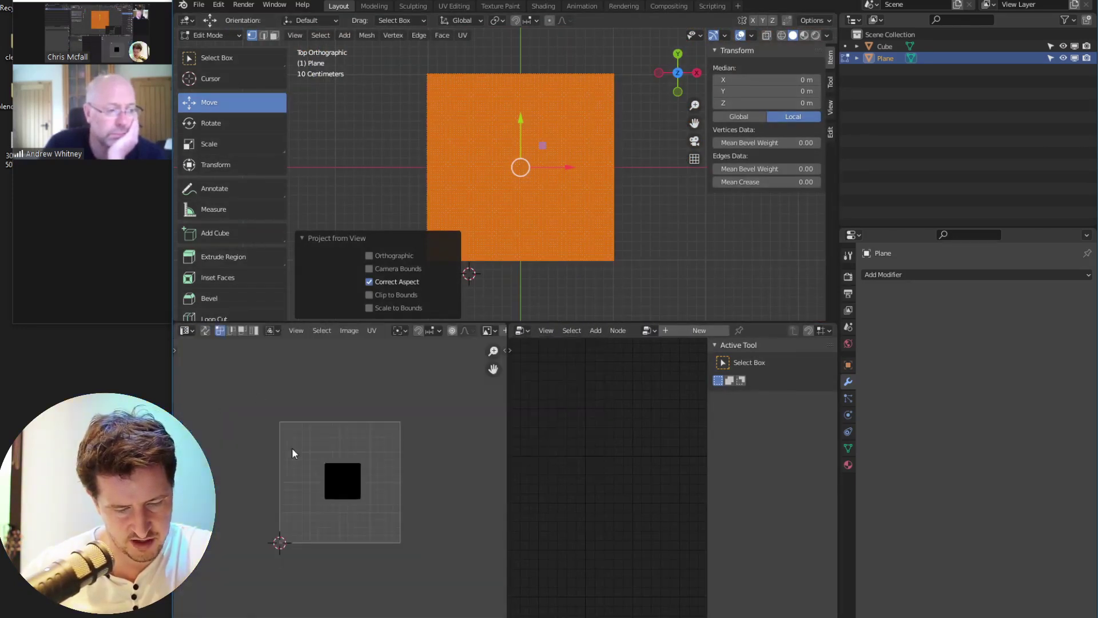
scroll(401, 356, "down", 3)
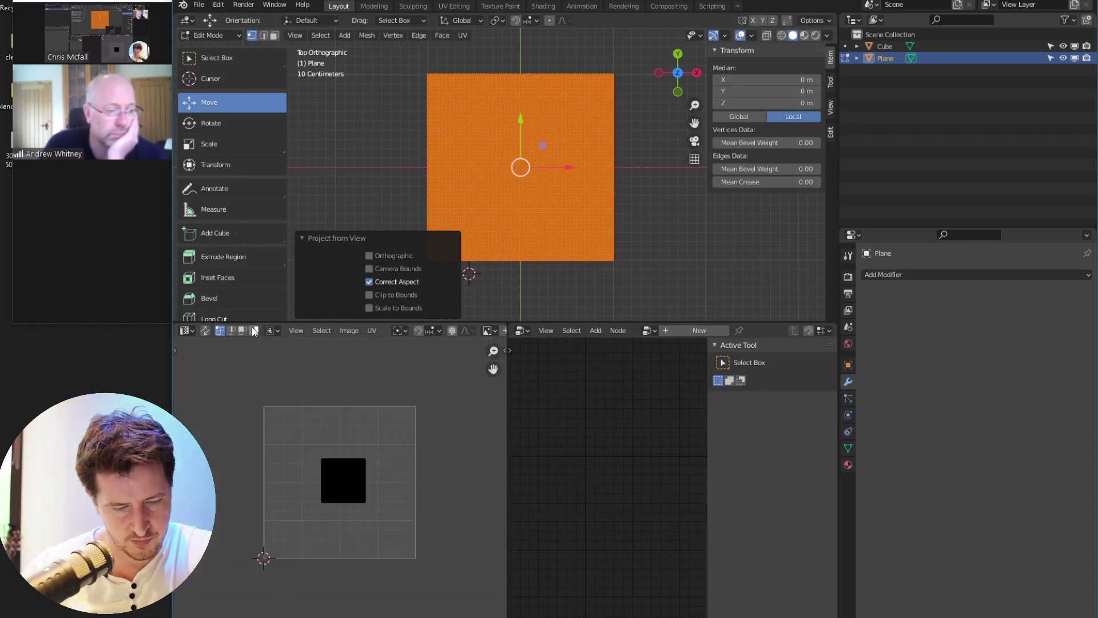
left_click(188, 330)
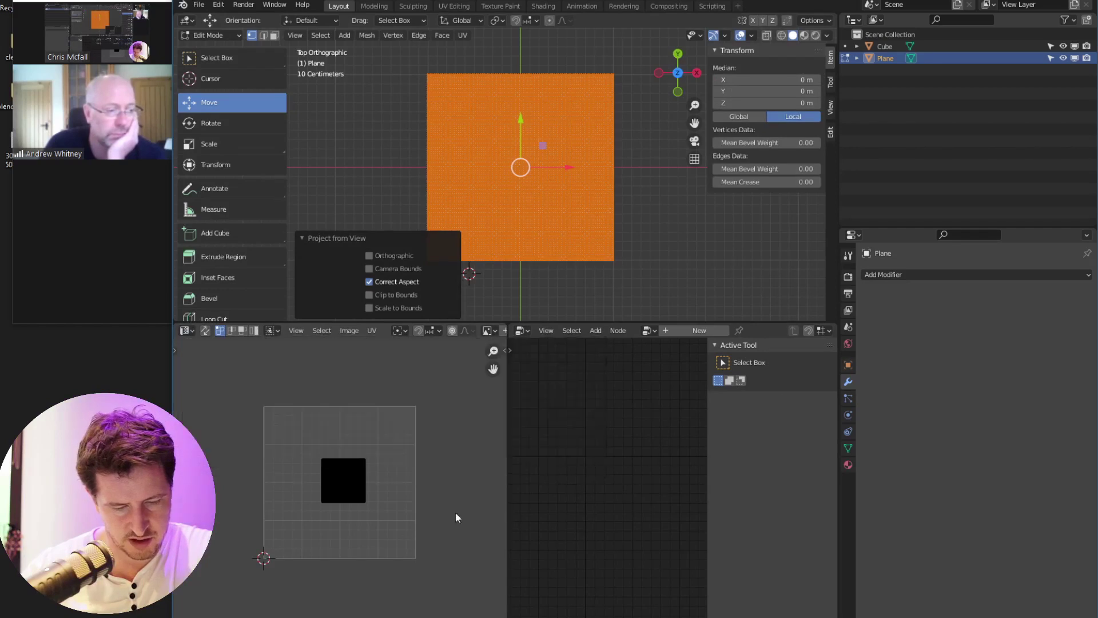
Display logoscreen.tiff behind the plane's UVs in the UV Editor, and project the UVs from view again
left_click(487, 331)
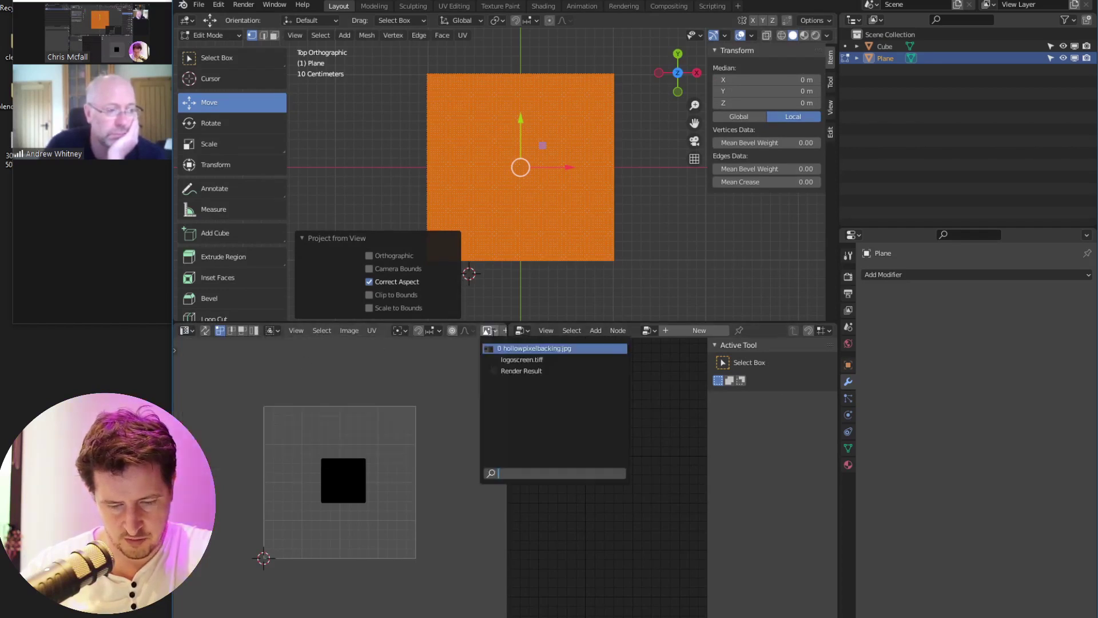
left_click(511, 359)
scroll(441, 438, "down", 5)
scroll(434, 440, "up", 3)
scroll(430, 444, "down", 4)
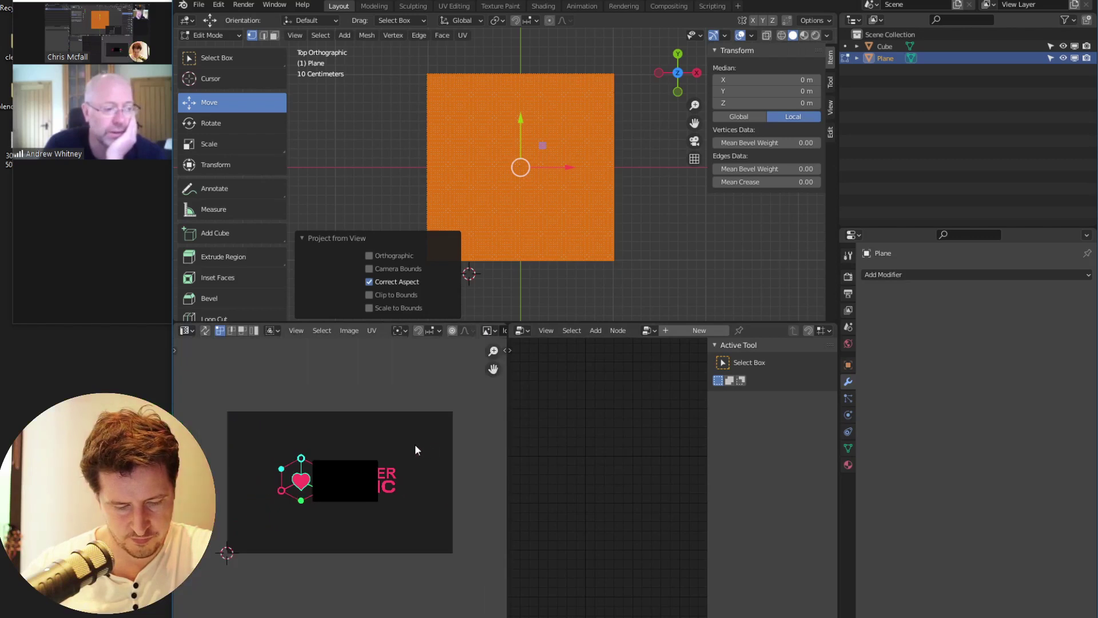
key("u")
left_click(536, 209)
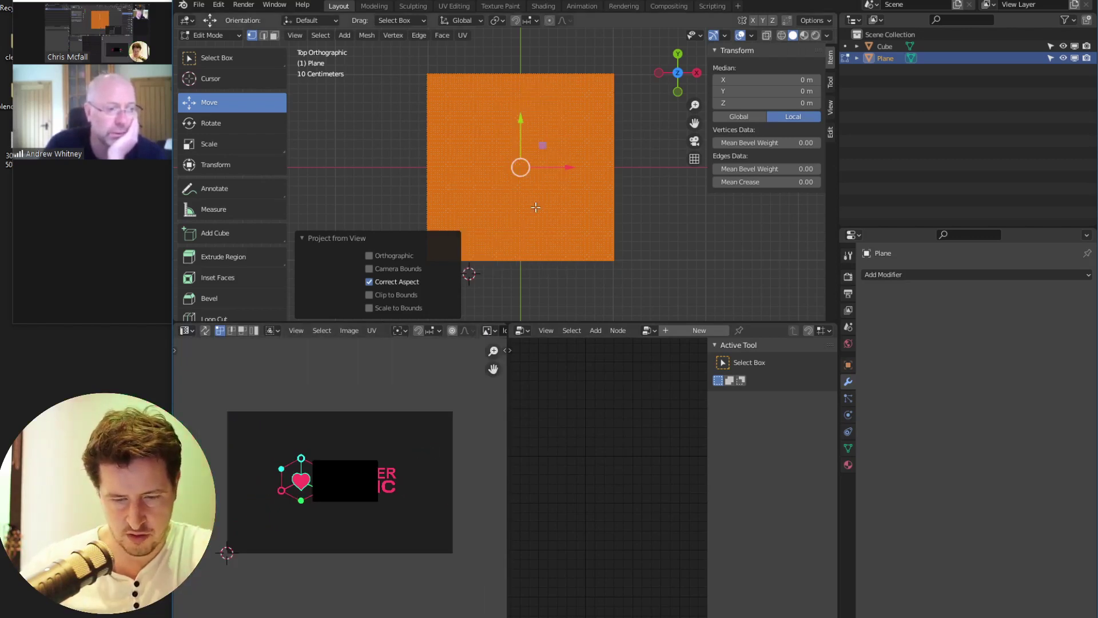
Select all of the plane's UVs and place the 2D cursor at the centre of the UV island
scroll(535, 208, "down", 2)
middle_click_drag(336, 466, 333, 436)
key("a")
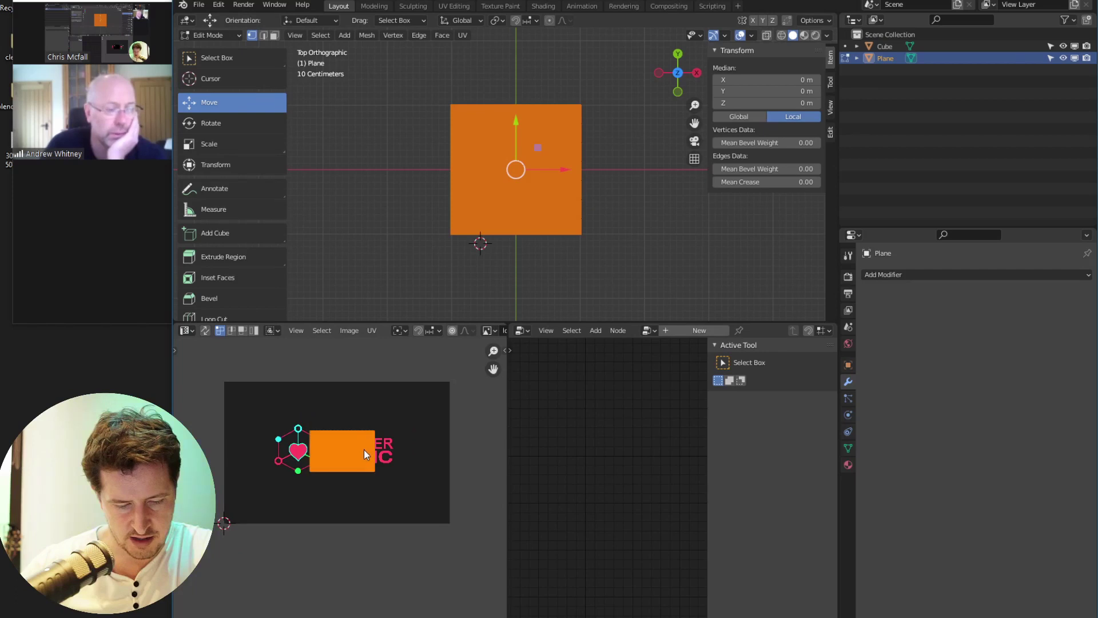
scroll(364, 450, "up", 4)
scroll(370, 433, "down", 2)
right_click(338, 427, "shift")
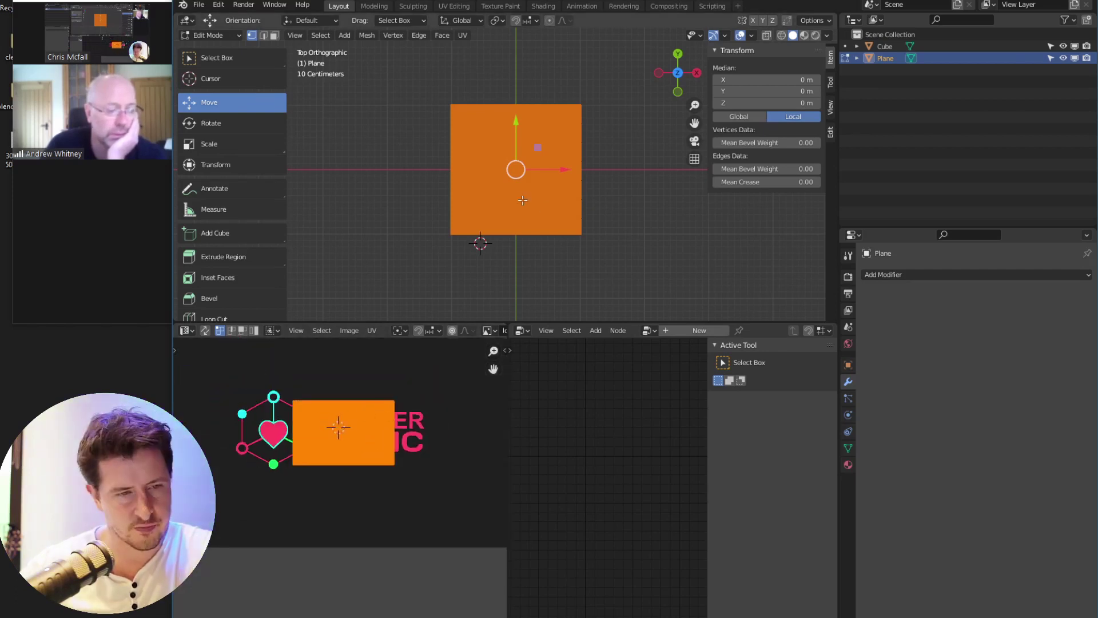
Unwrap the plane's mesh with the standard Angle Based method and return to Object Mode
key("u")
left_click(500, 98)
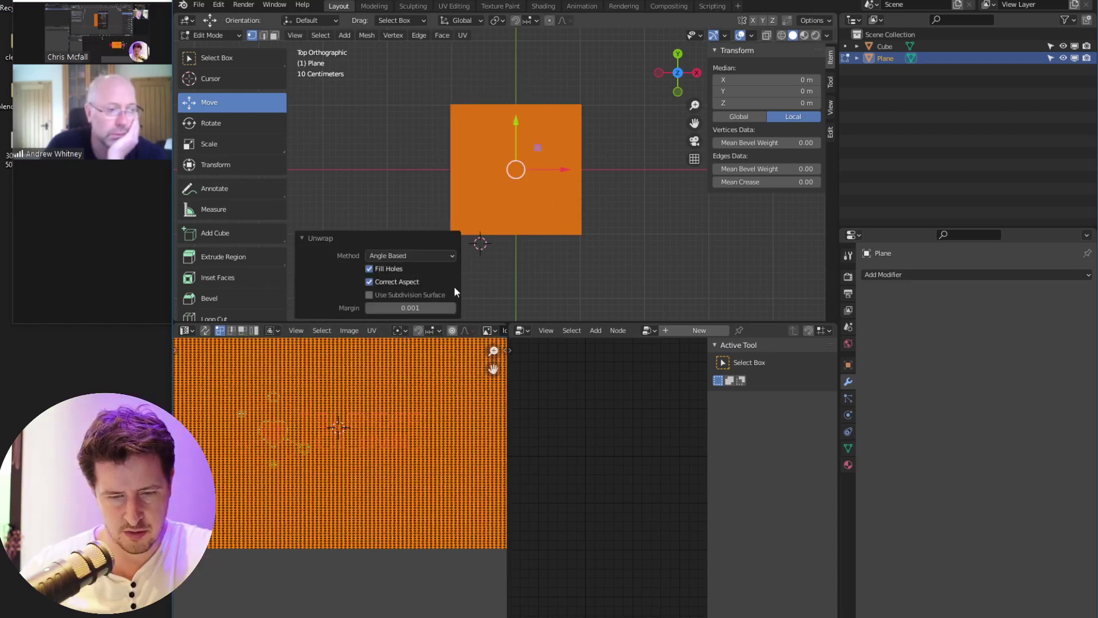
scroll(389, 437, "up", 4)
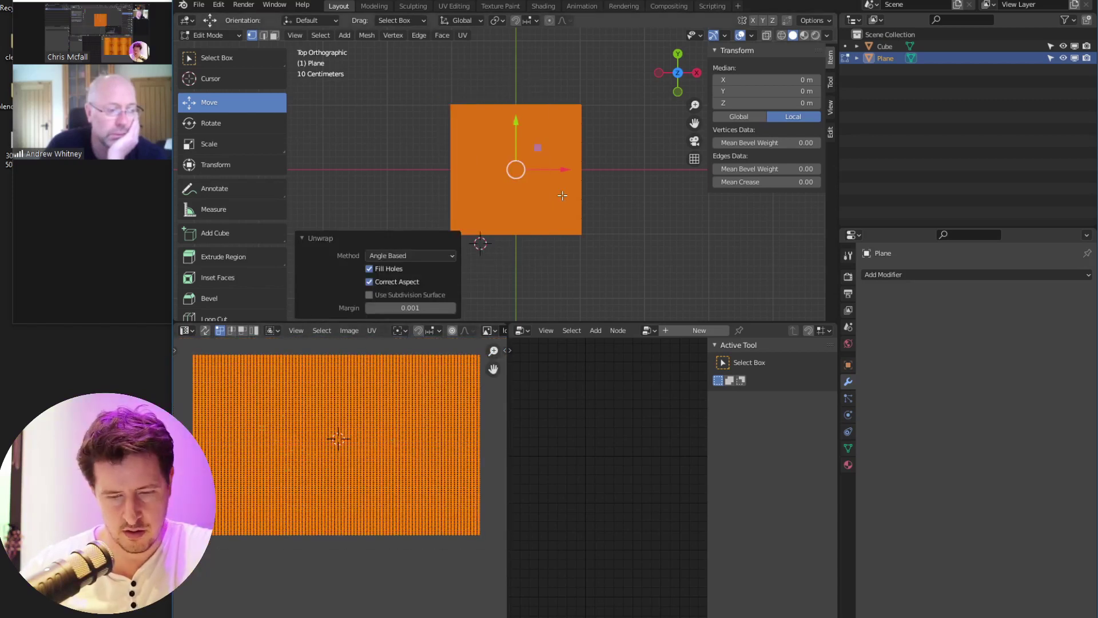
key("Tab")
scroll(521, 201, "up", 4)
scroll(522, 200, "down", 2)
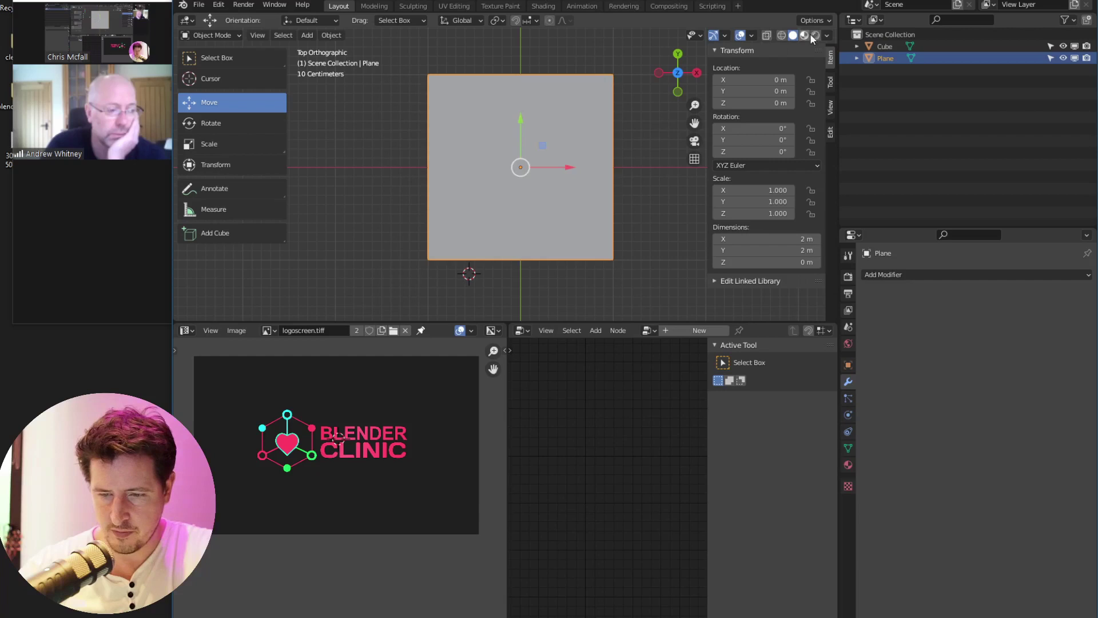
Create a new material for the plane and change the empty geometry node area to a Shader Editor
left_click(848, 464)
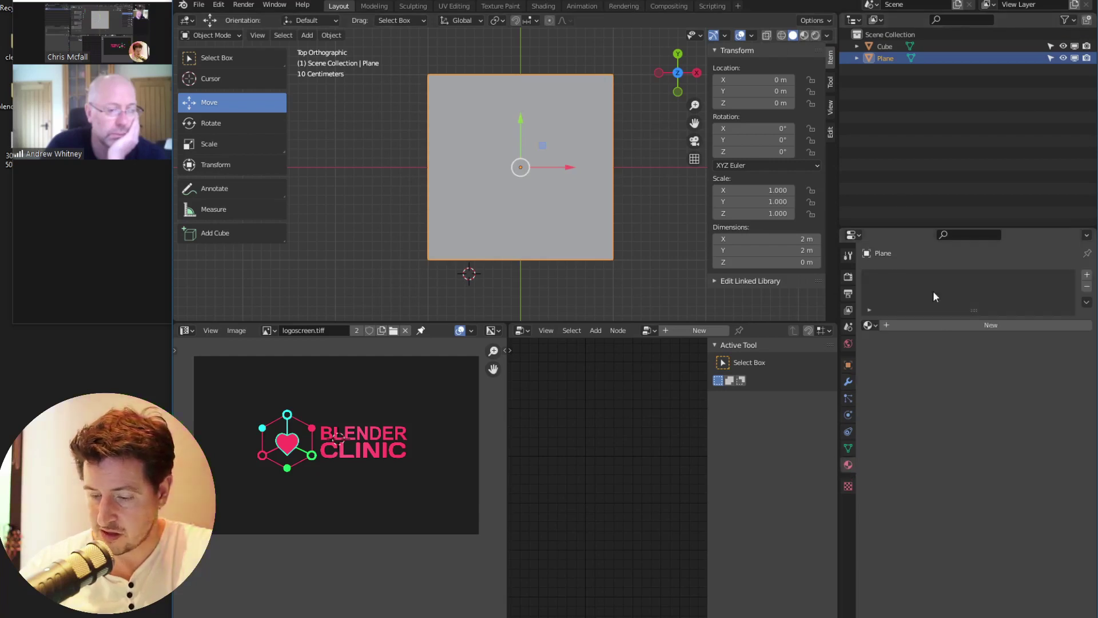
left_click(927, 324)
scroll(966, 400, "down", 1)
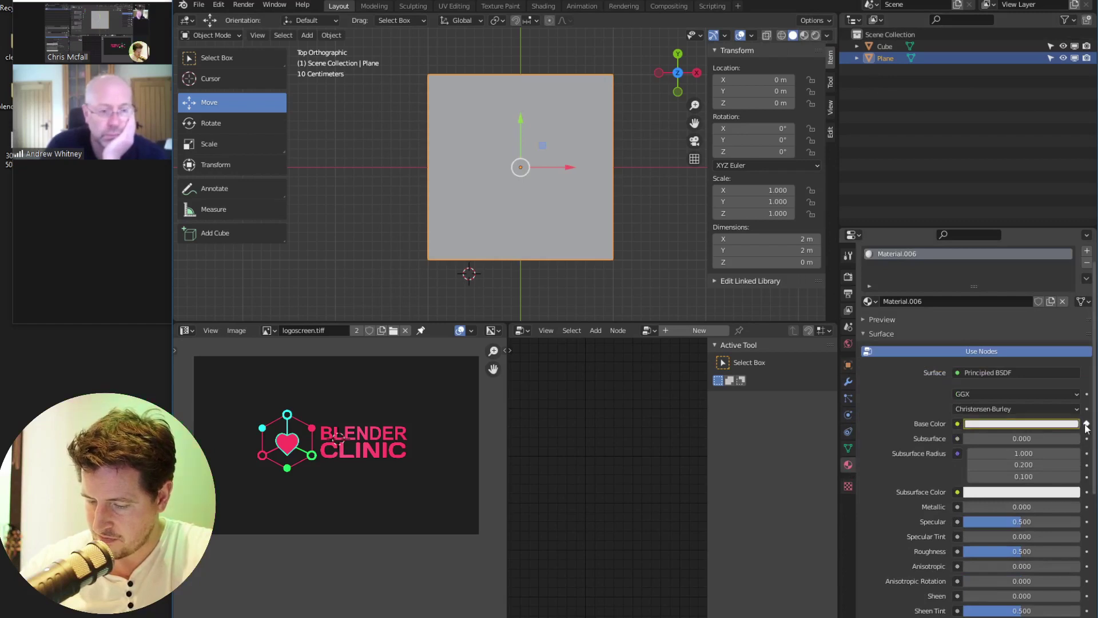
left_click(1050, 424)
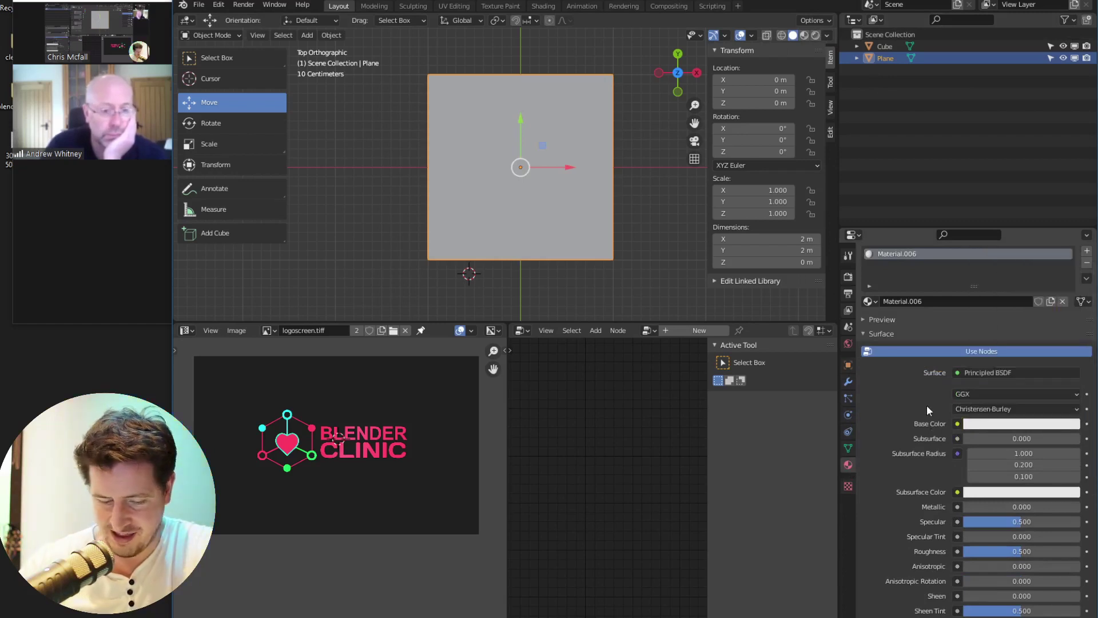
left_click(523, 330)
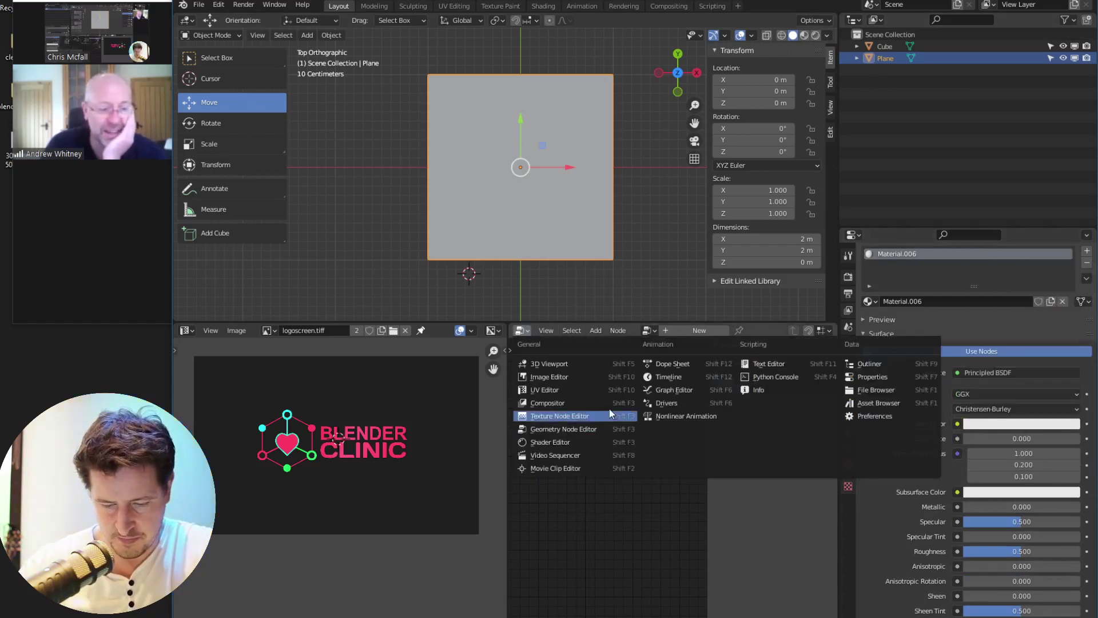
left_click(570, 442)
left_click(577, 378)
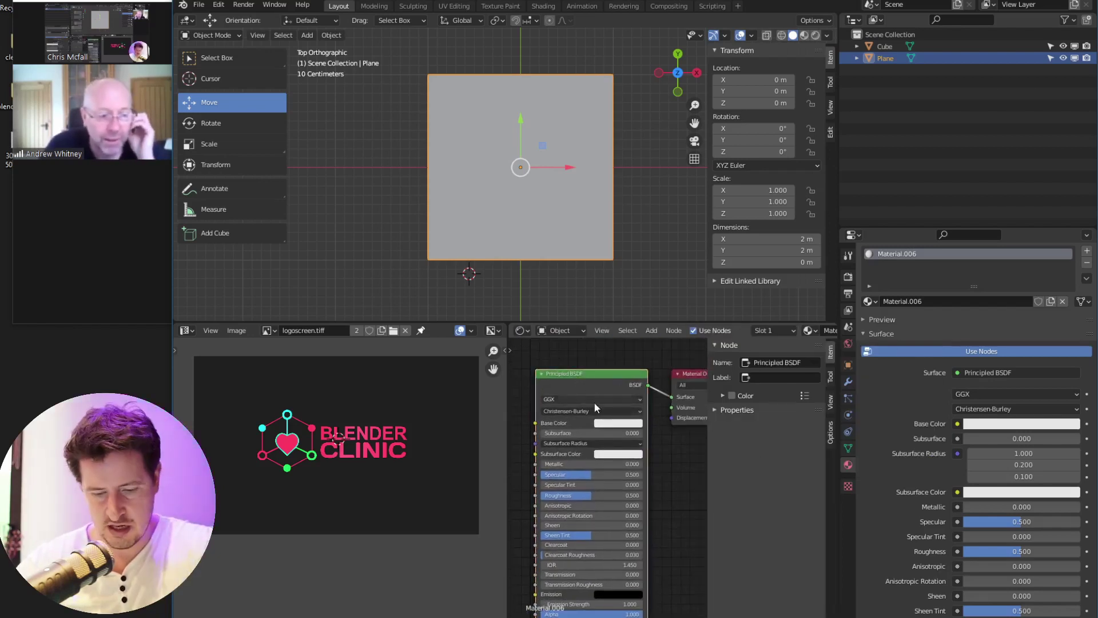
middle_click_drag(595, 403, 665, 401)
key("shift+a")
left_click(536, 390)
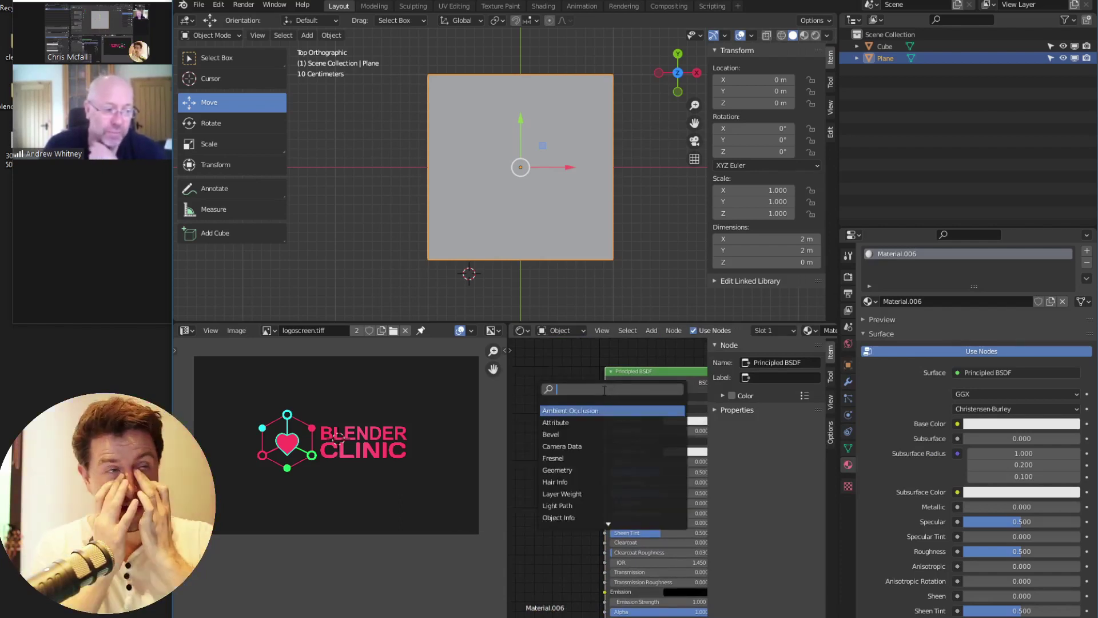
type("texture")
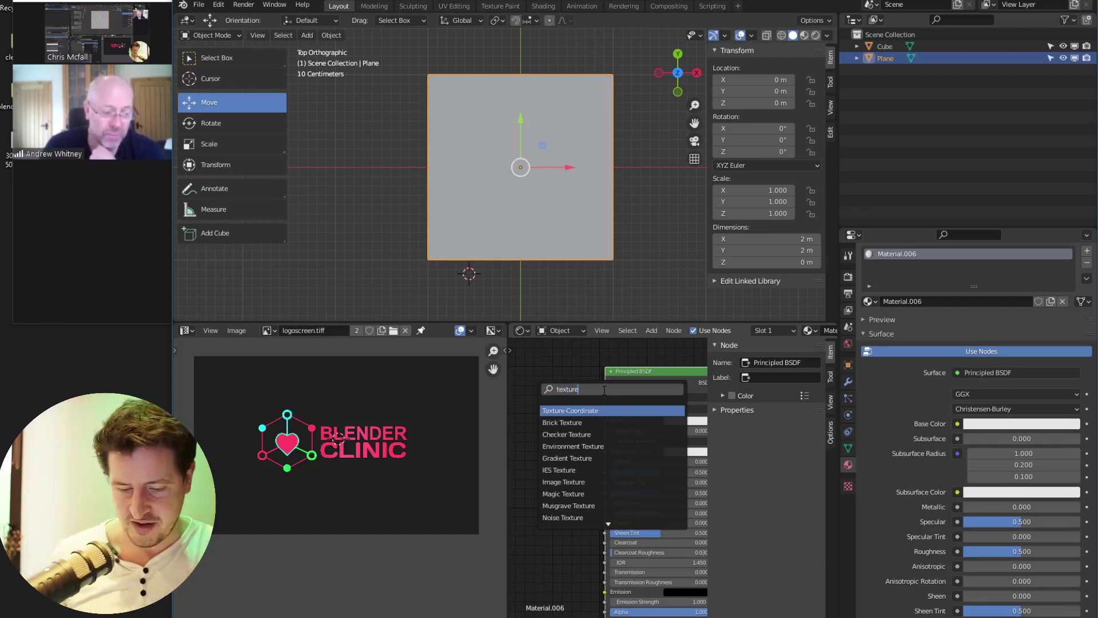
key("Return")
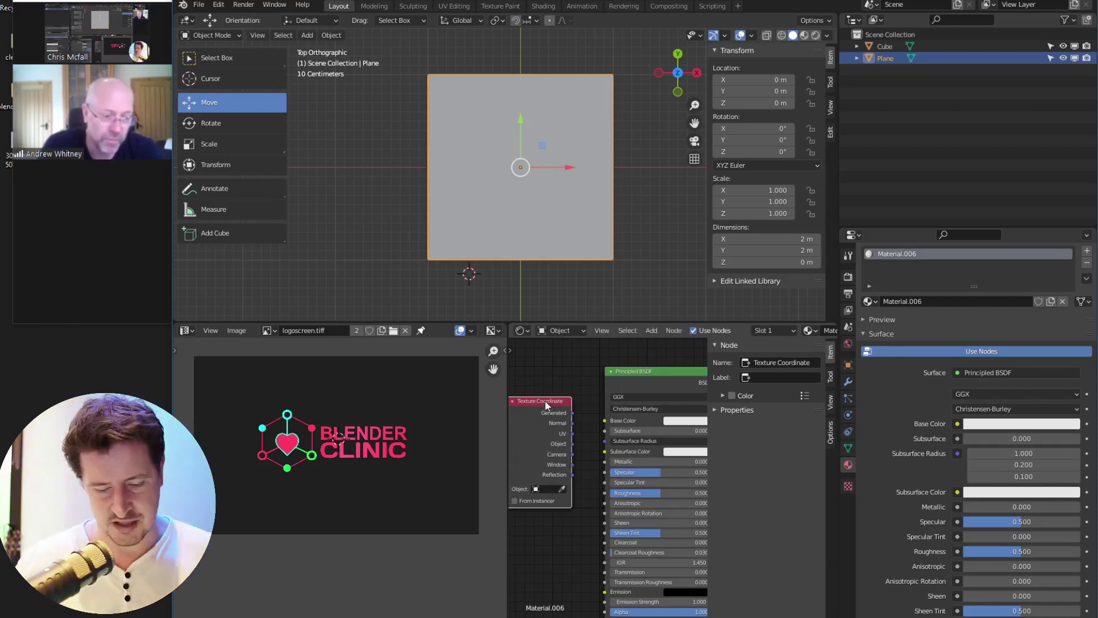
key("x")
Add an Image Texture node feeding the Principled BSDF's Base Color and assign logoscreen.tiff to it
key("shift+a")
left_click(546, 403)
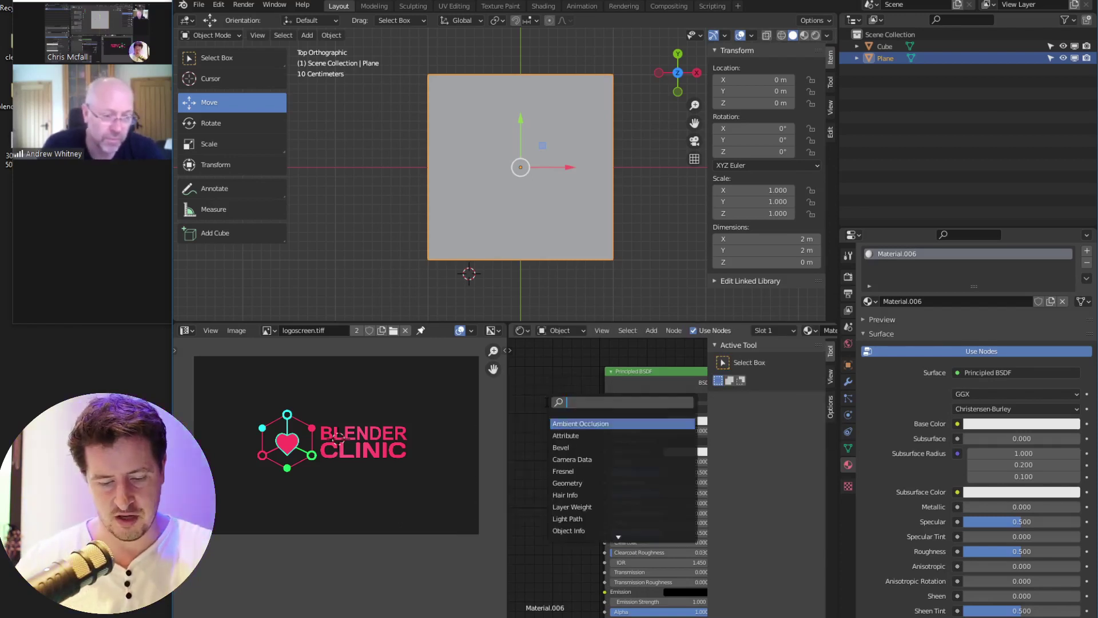
type("imag")
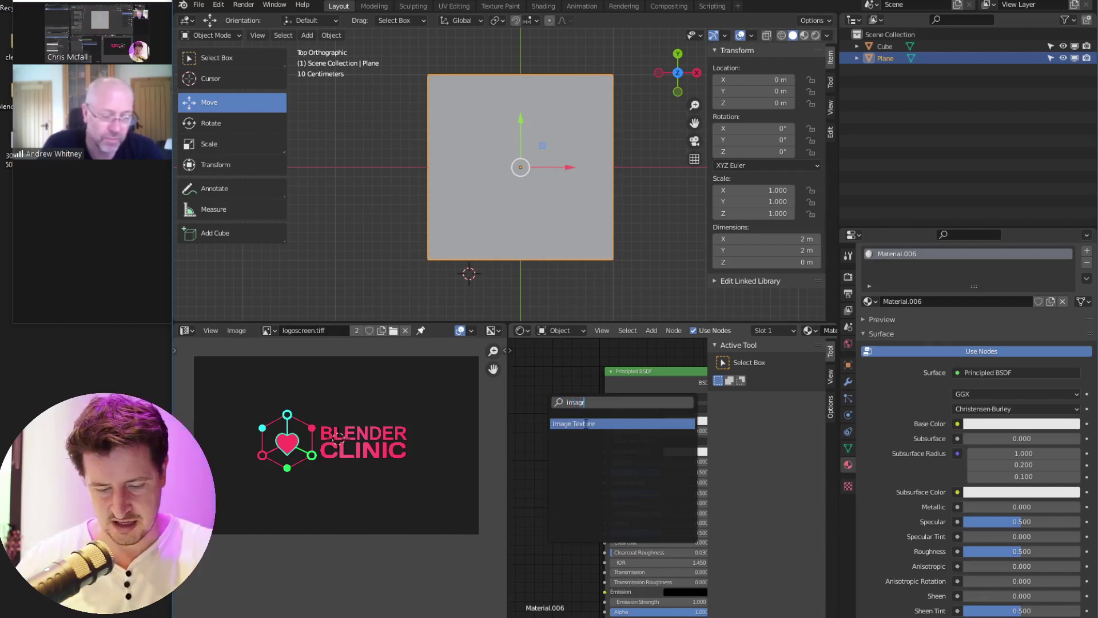
left_click(586, 424)
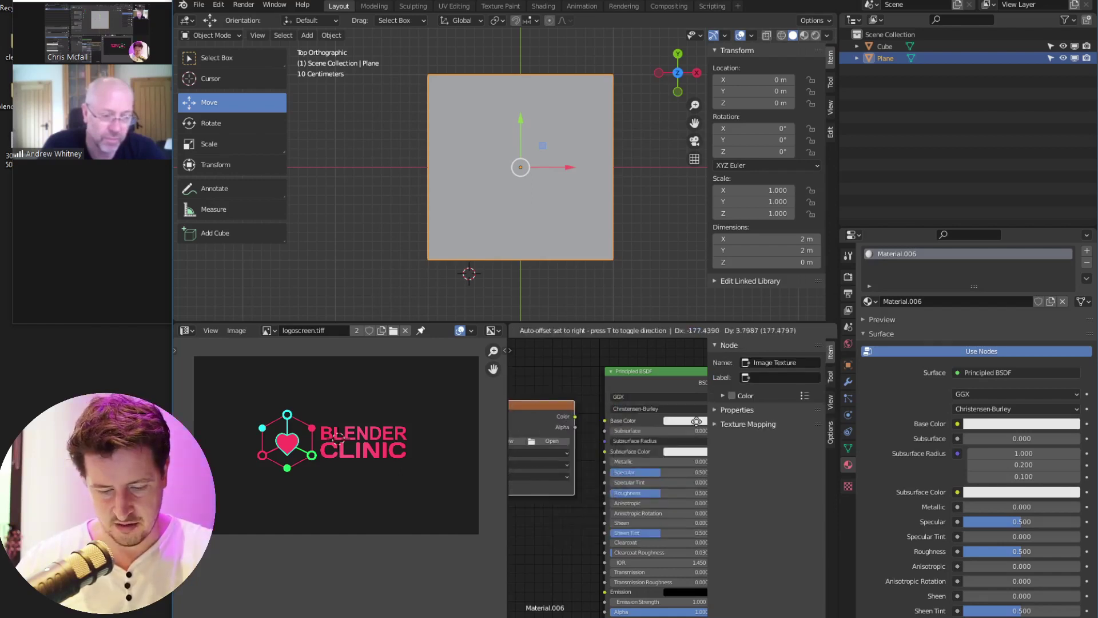
left_click_drag(660, 404, 668, 398)
left_click(535, 418)
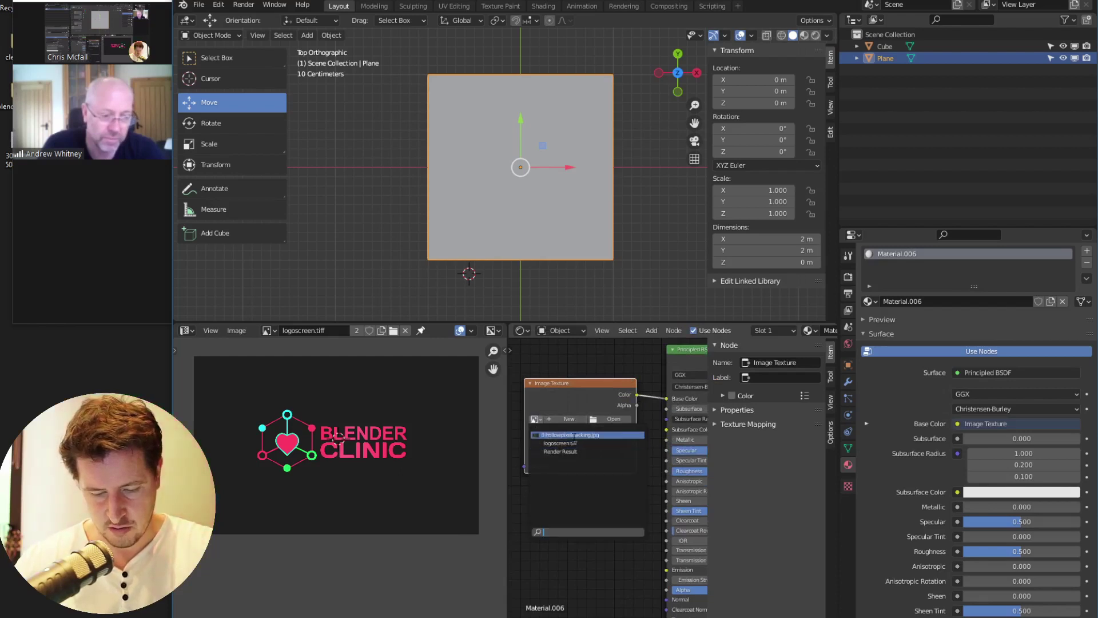
left_click(592, 443)
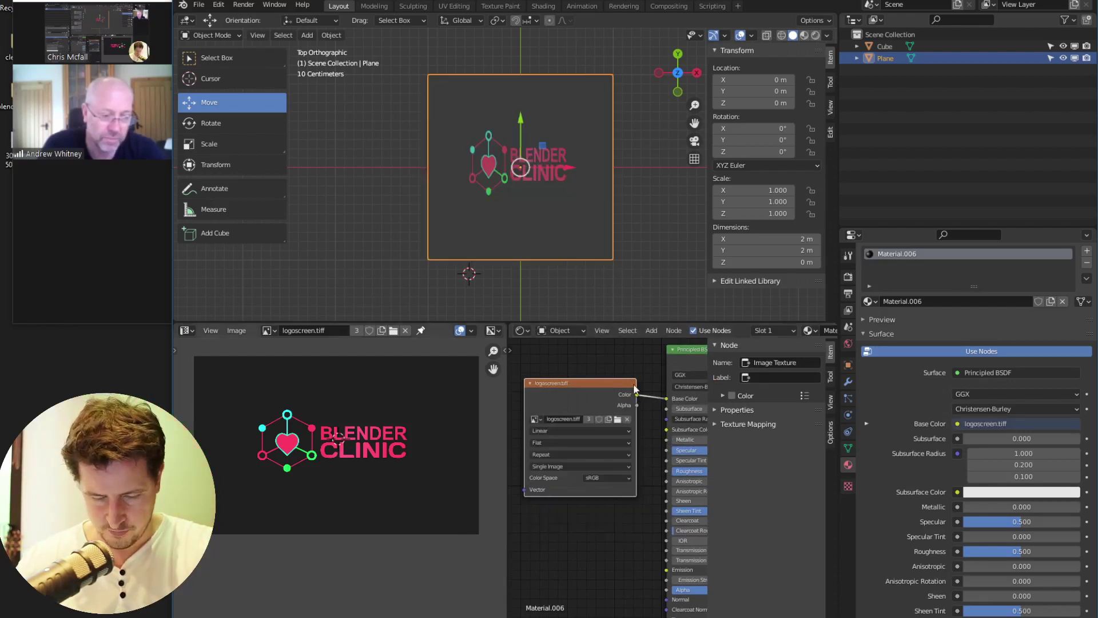
Project the plane's UVs from the top view and scale them up about four times around the 2D cursor
key("Tab")
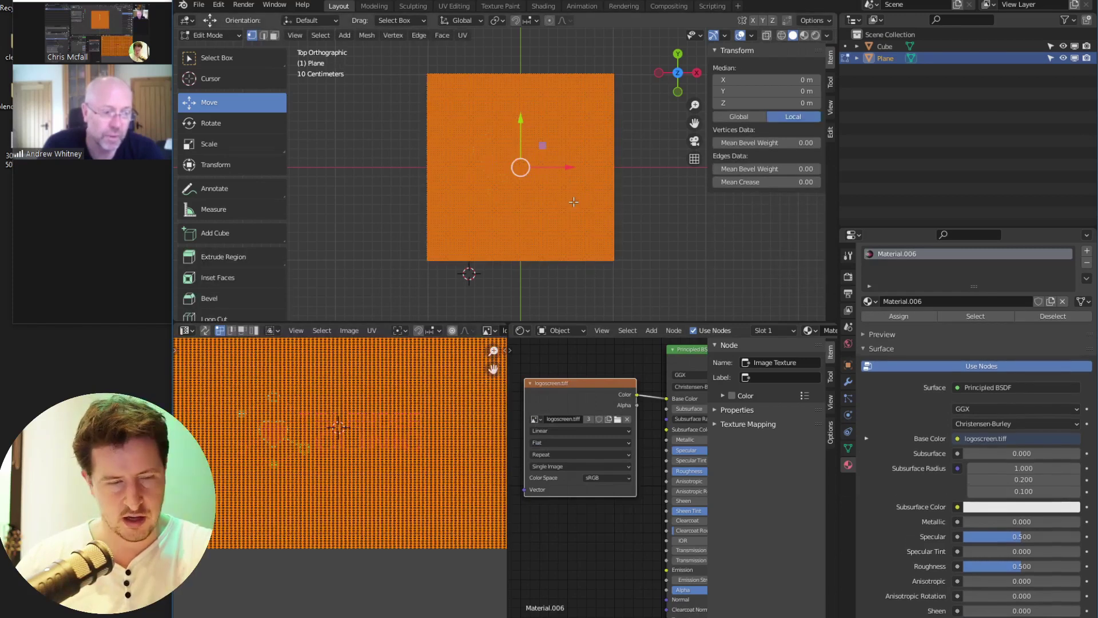
key("u")
left_click(526, 297)
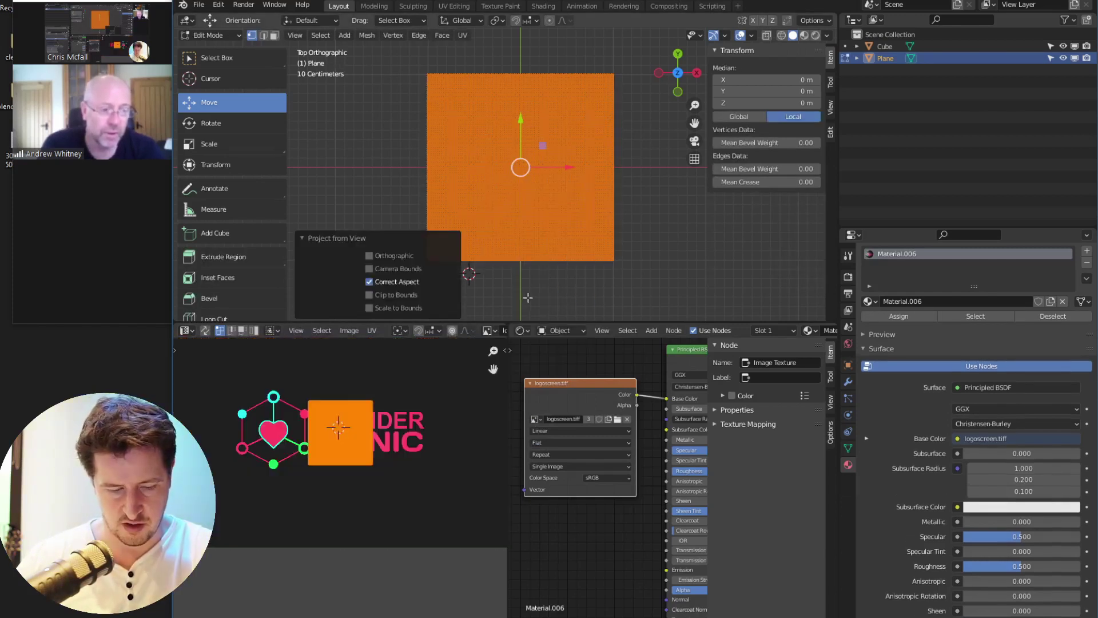
key("s")
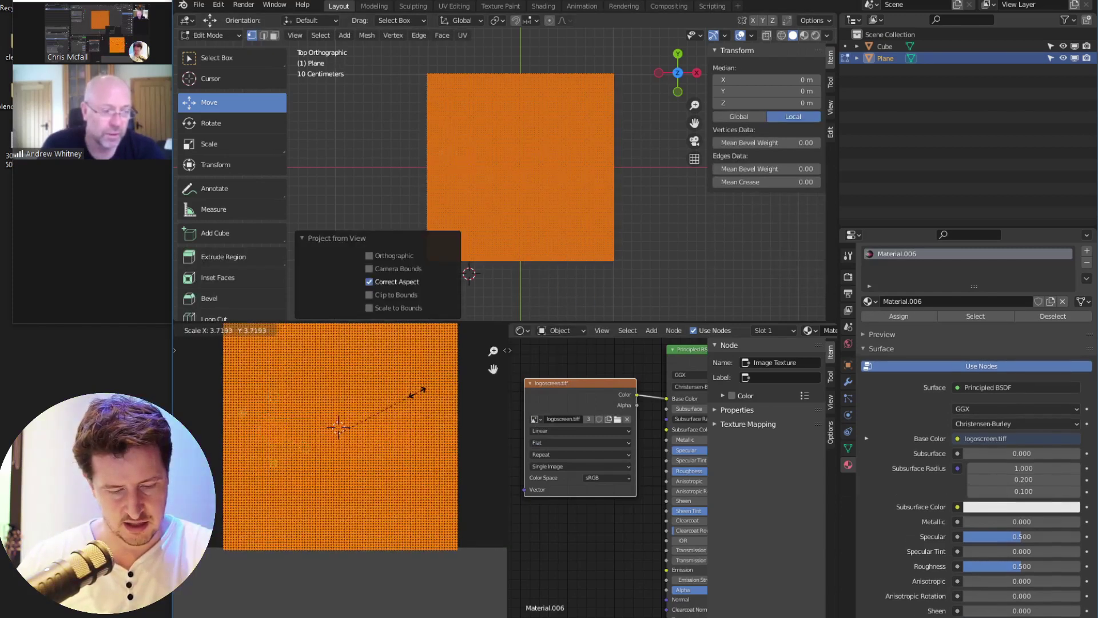
left_click(428, 387)
key("Tab")
scroll(514, 204, "up", 2)
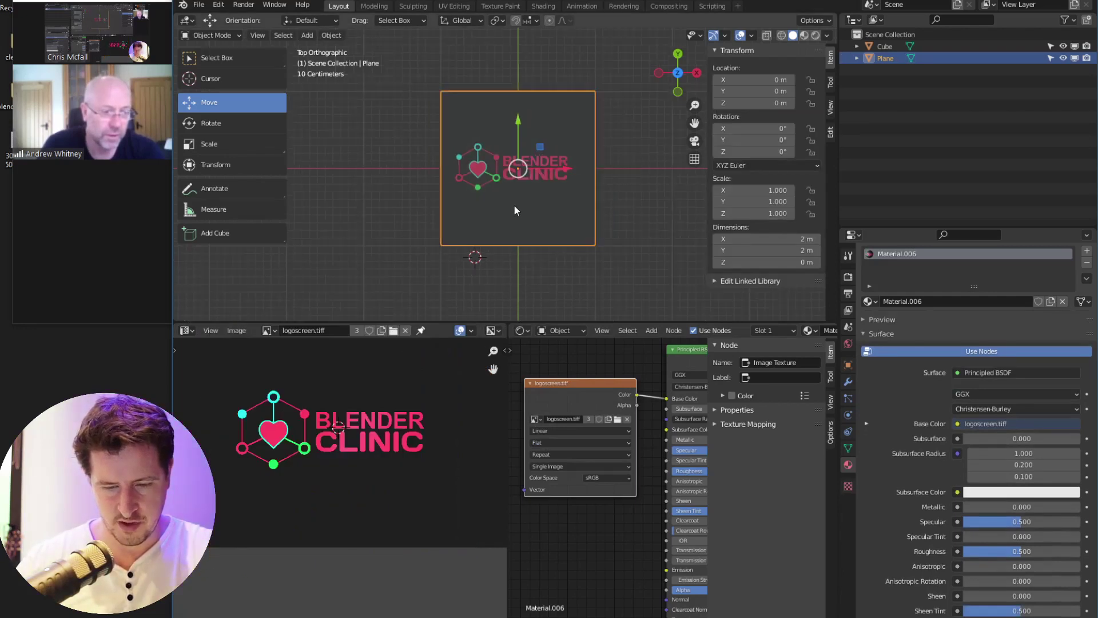
Scale the plane's UVs down to about 0.83 and shift them slightly to centre the logo, finishing in Object Mode's top view
middle_click_drag(507, 213, 544, 265)
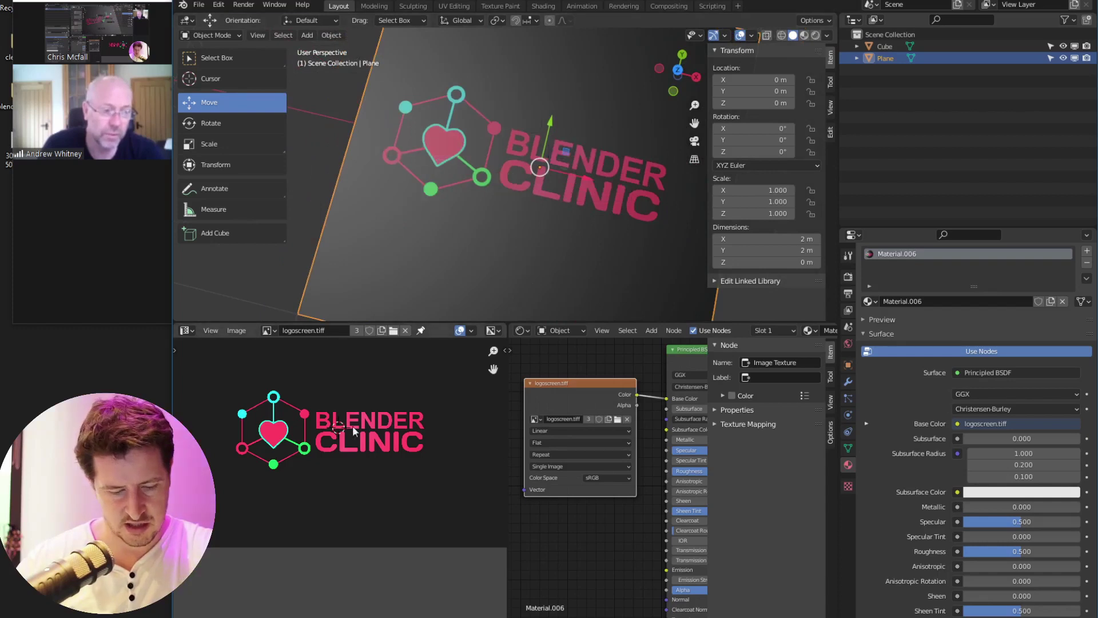
key("Tab")
key("s")
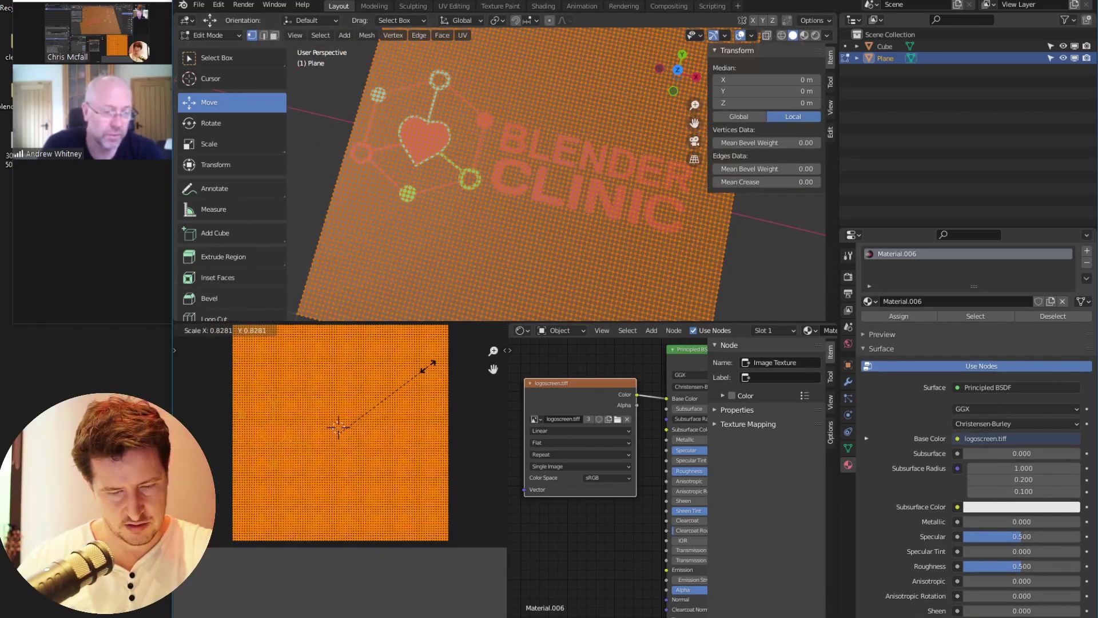
left_click(429, 367)
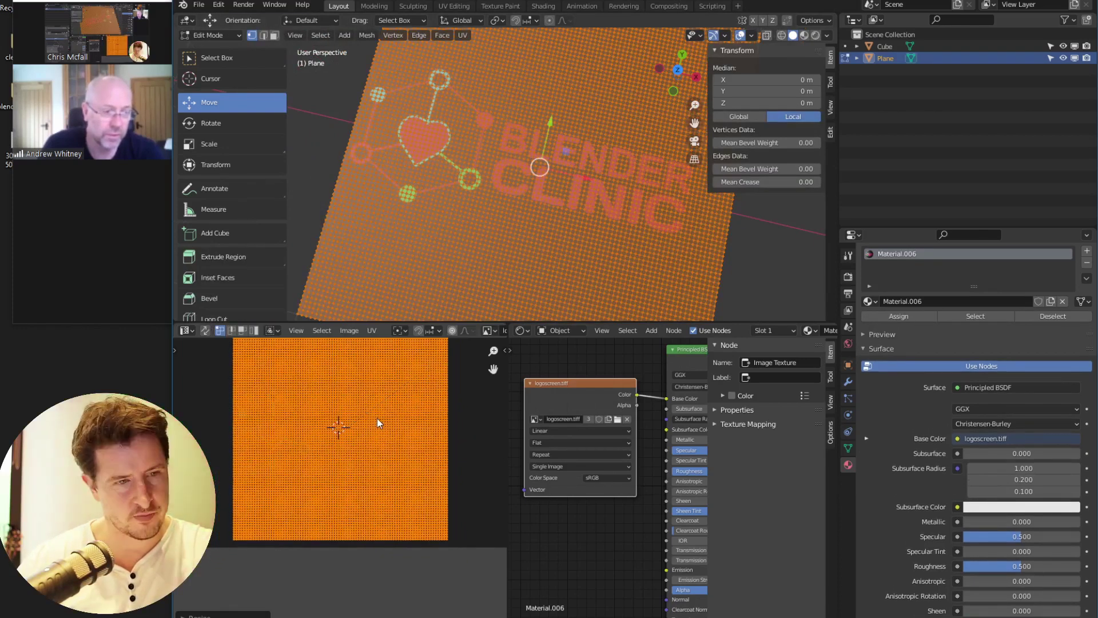
key("g")
left_click(560, 195)
key("Tab")
mouse_move(520, 195)
middle_mouse_down()
mouse_move(480, 245)
mouse_move(539, 235)
mouse_move(576, 196)
mouse_move(514, 234)
mouse_move(526, 191)
middle_mouse_up()
key("KP_7")
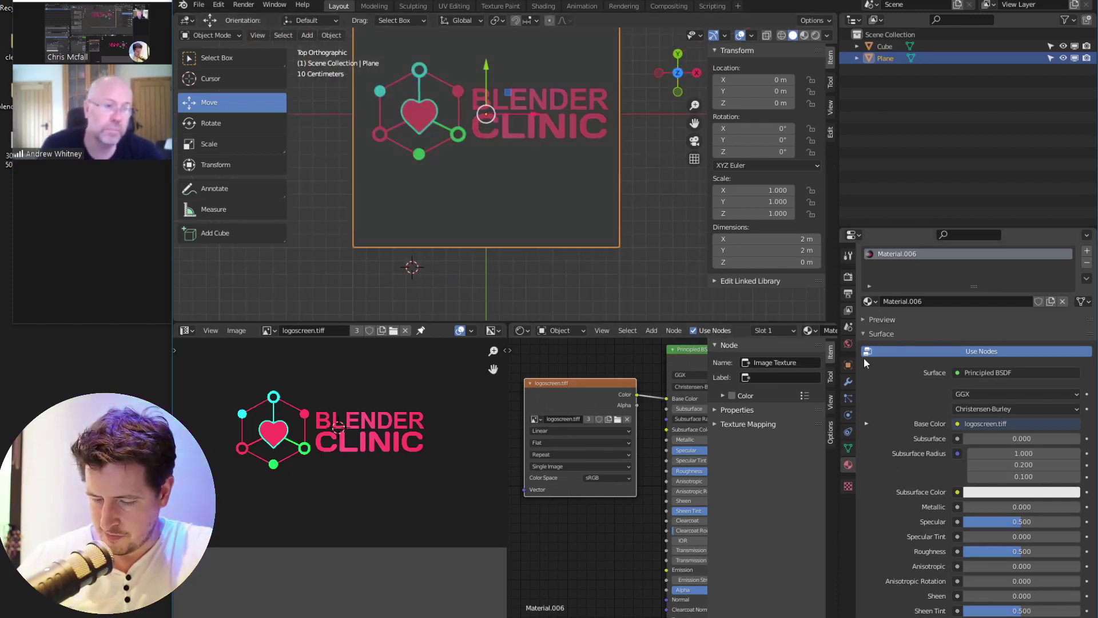
Change the shader area to a Geometry Node Editor, widen it, and create a new node tree for the plane
left_click(848, 485)
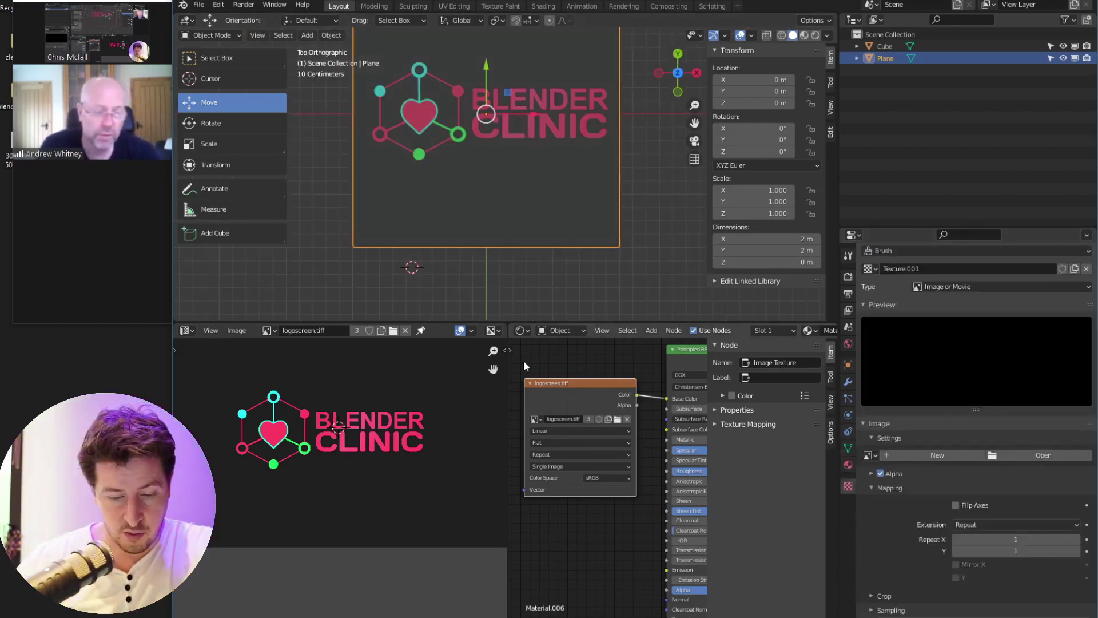
left_click(520, 331)
left_click(570, 428)
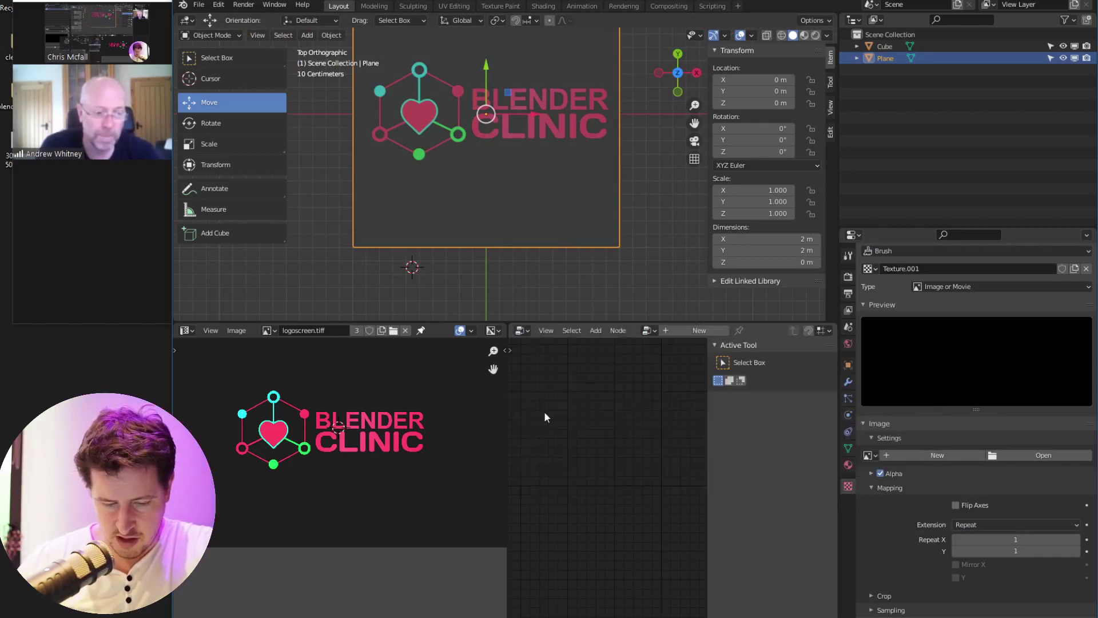
left_click_drag(507, 369, 275, 352)
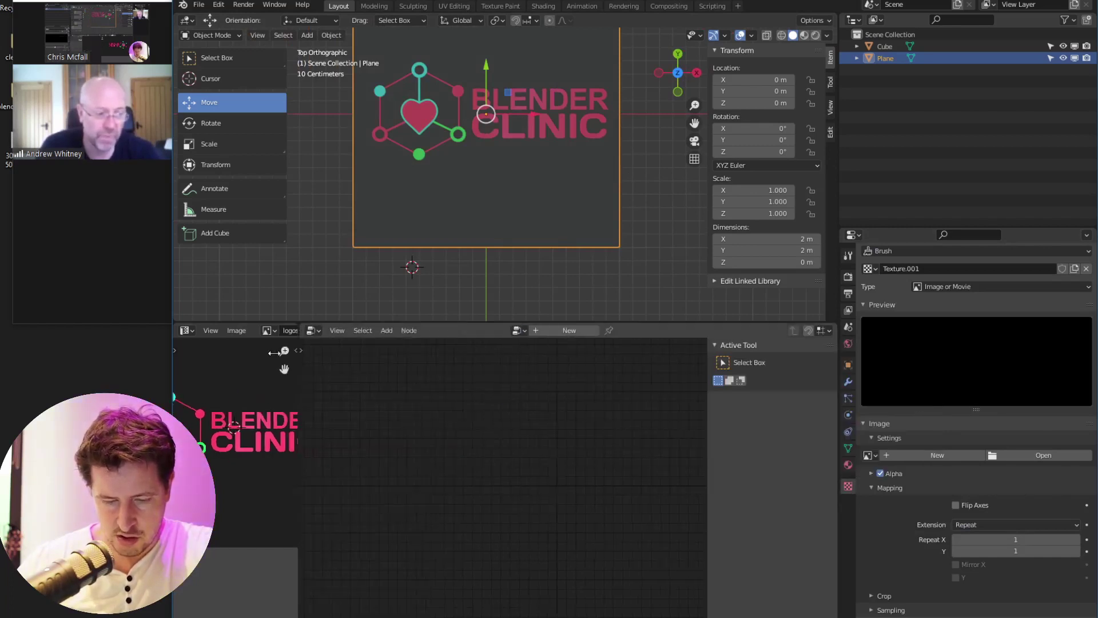
left_click(535, 331)
Insert an Attribute Sample Texture node between Group Input and Group Output, using the IMAGETEX texture
key("shift+a")
left_click(445, 480)
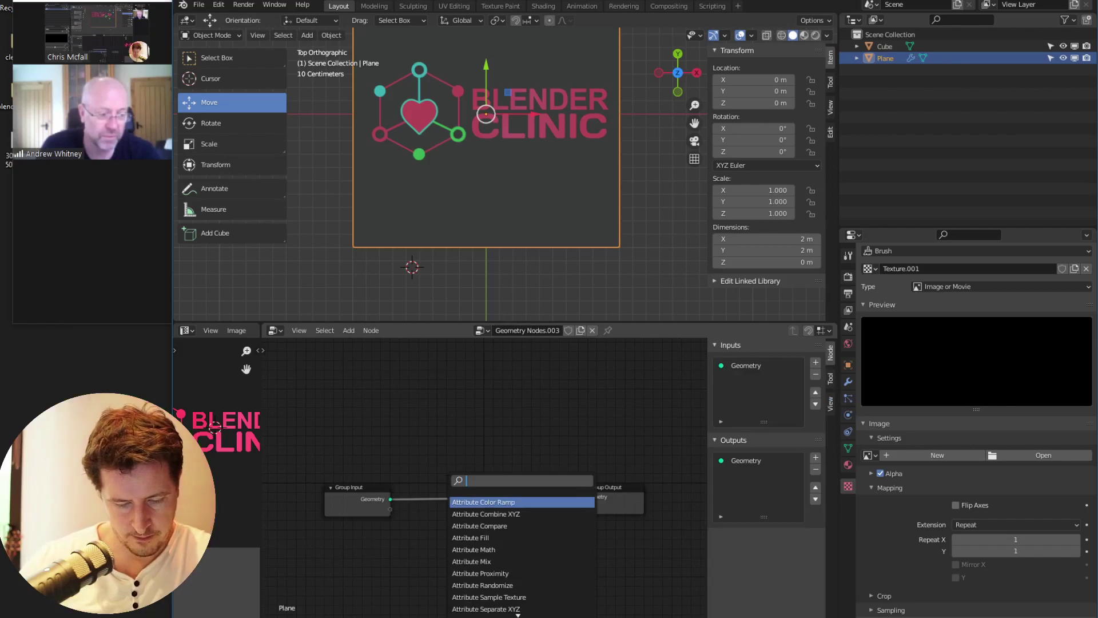
left_click(503, 585)
left_click(468, 510)
left_click(440, 476)
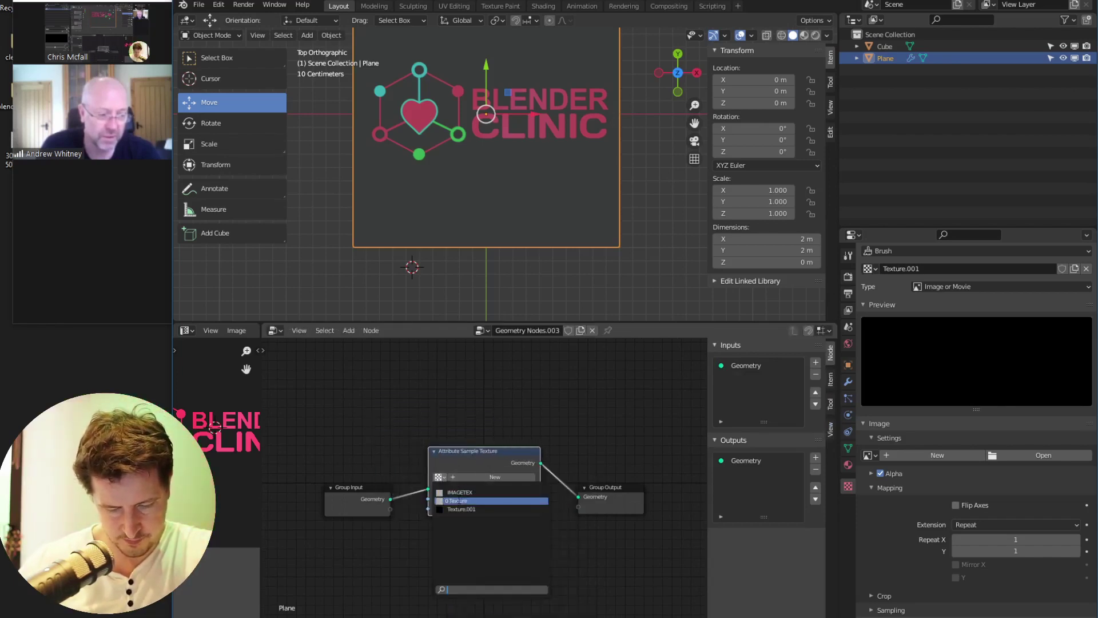
left_click(475, 492)
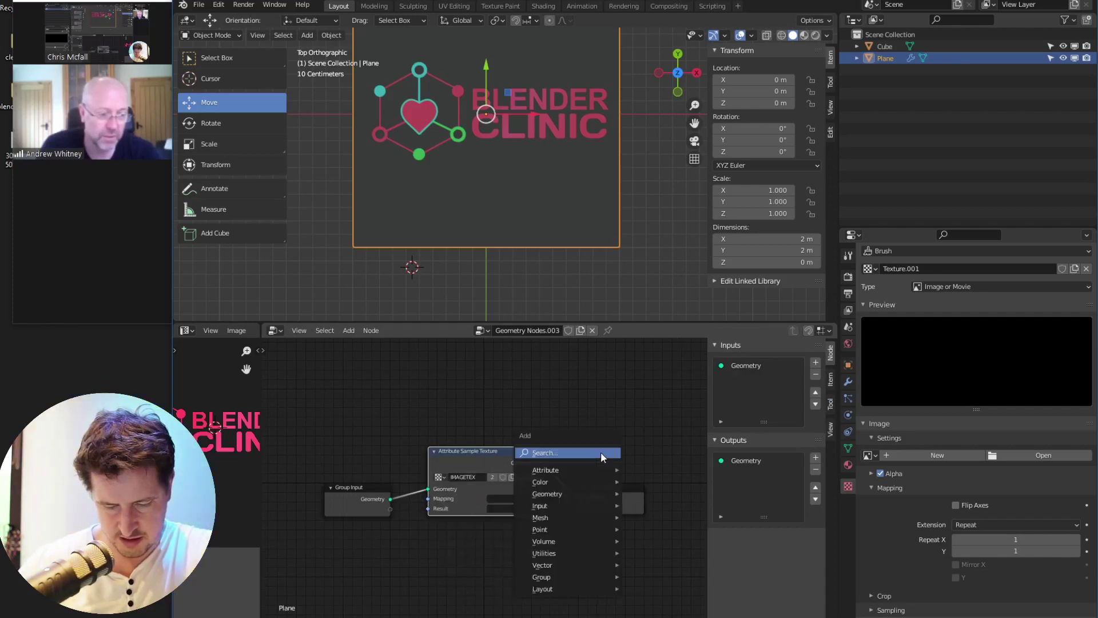
Insert a Point Instance node between Attribute Sample Texture and Group Output, with Cube as the instanced object
key("shift+a")
key("s")
type("poi")
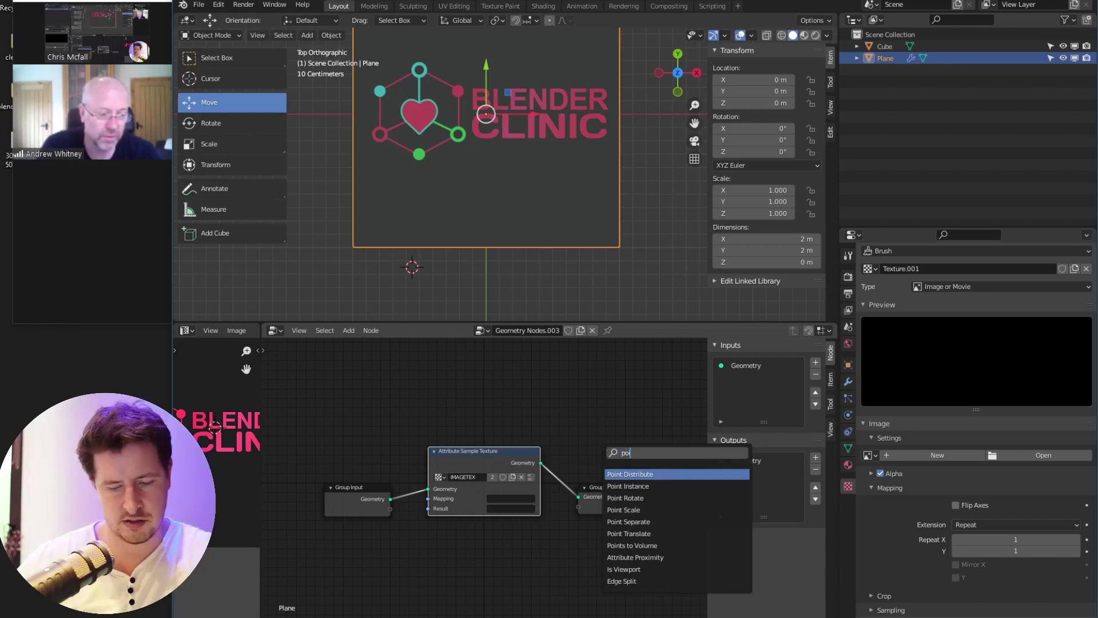
left_click(639, 486)
left_click(629, 422)
left_click_drag(629, 422, 635, 475)
middle_click_drag(595, 547, 566, 542)
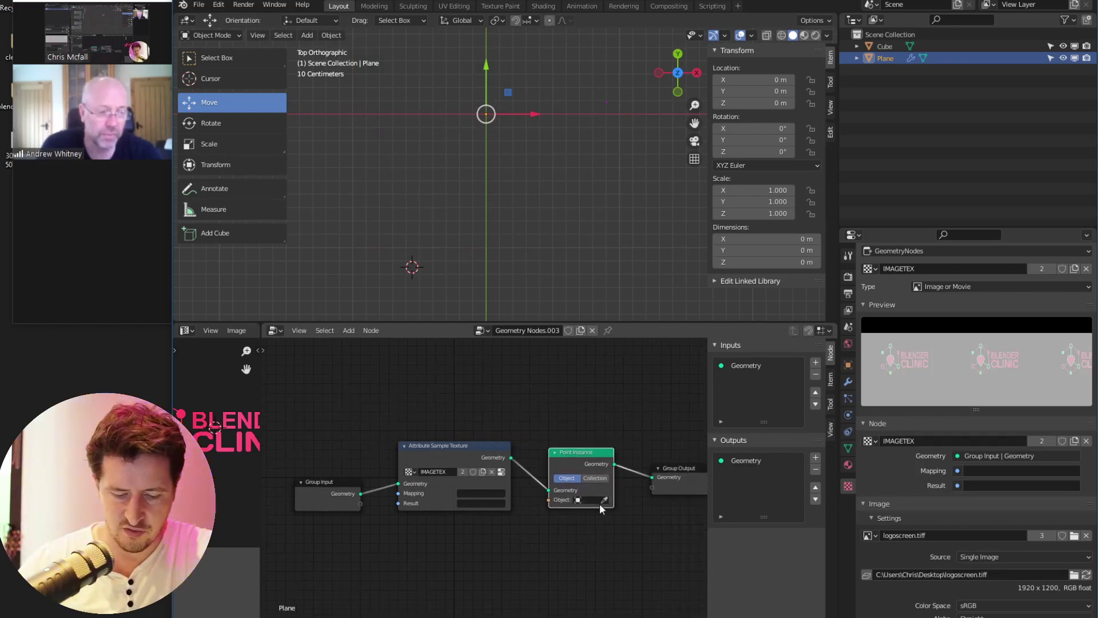
left_click(582, 515)
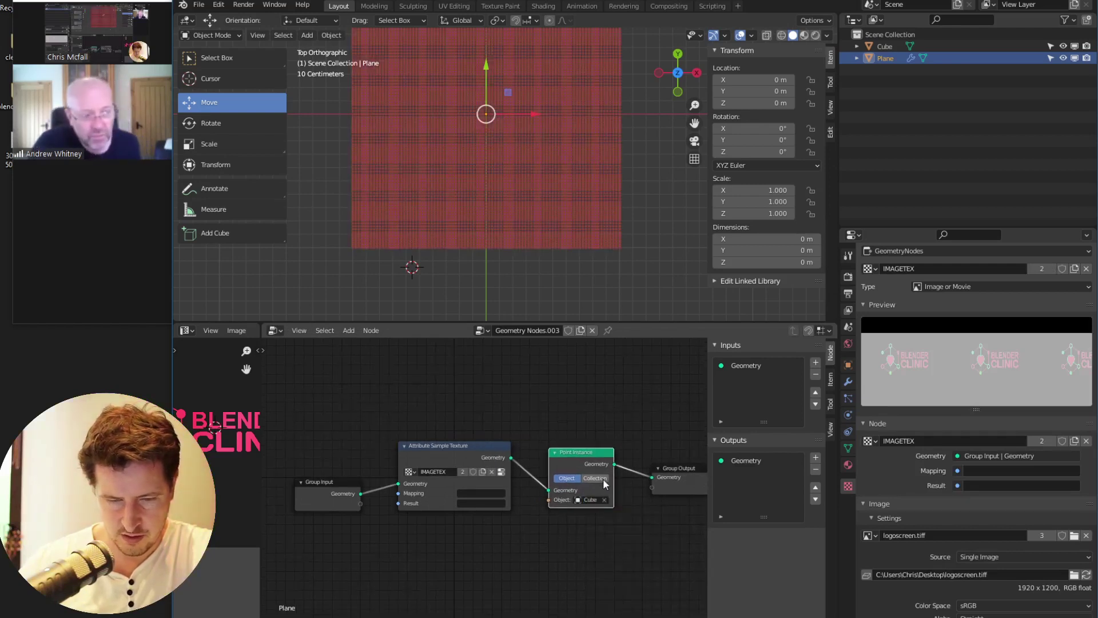
Map the Attribute Sample Texture node with UVMap and write its result to the scale attribute
middle_click_drag(544, 244, 540, 220)
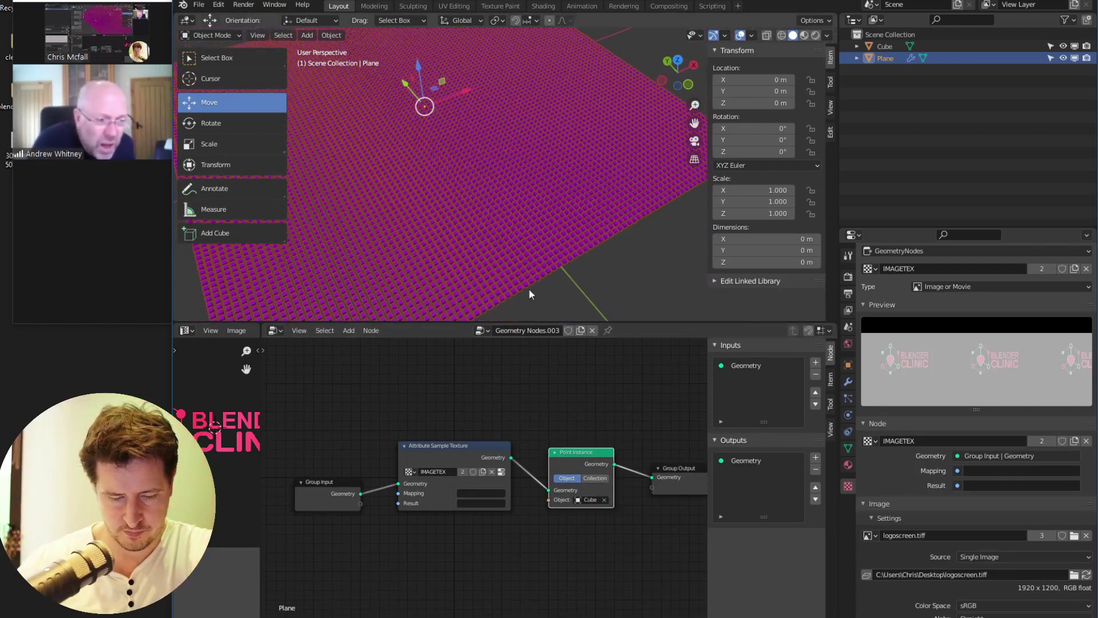
left_click(468, 492)
left_click(466, 526)
left_click(481, 503)
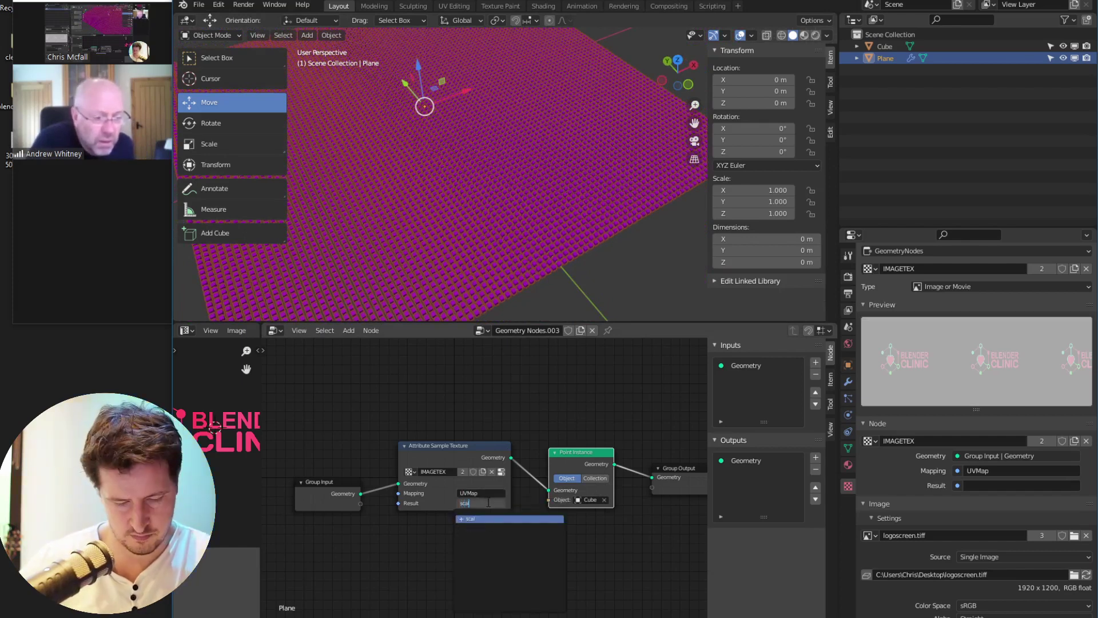
key("BackSpace")
key("BackSpace")
key("BackSpace")
key("BackSpace")
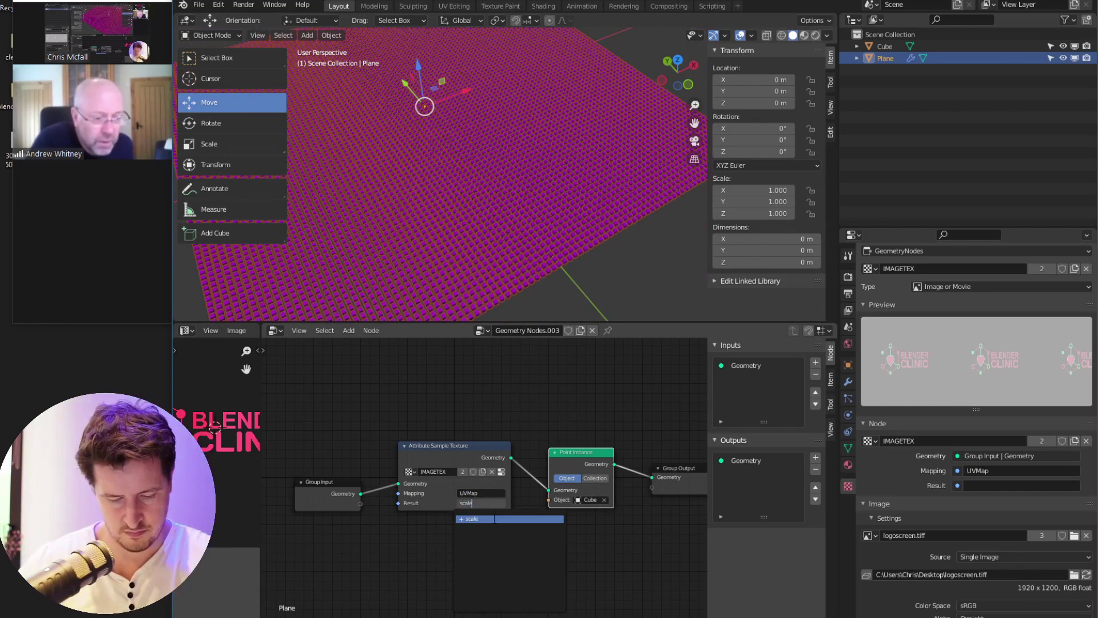
left_click(494, 519)
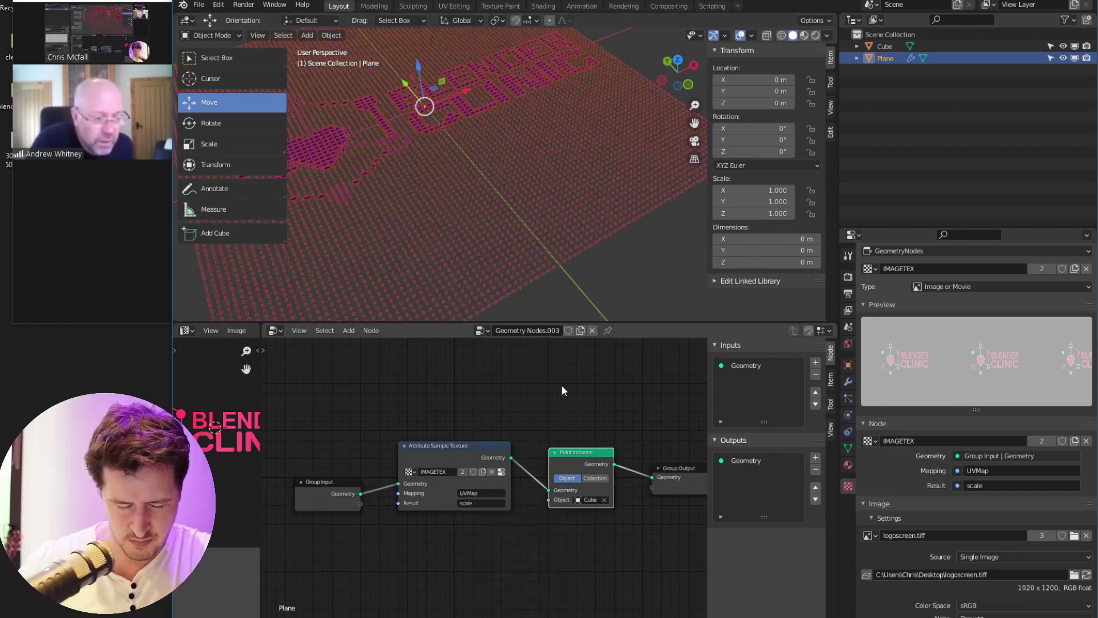
Examine the texture-scaled cube instances on the plane from several angles, close up and from a distance
middle_click_drag(499, 229, 469, 268)
middle_click_drag(478, 217, 509, 218)
left_click(494, 503)
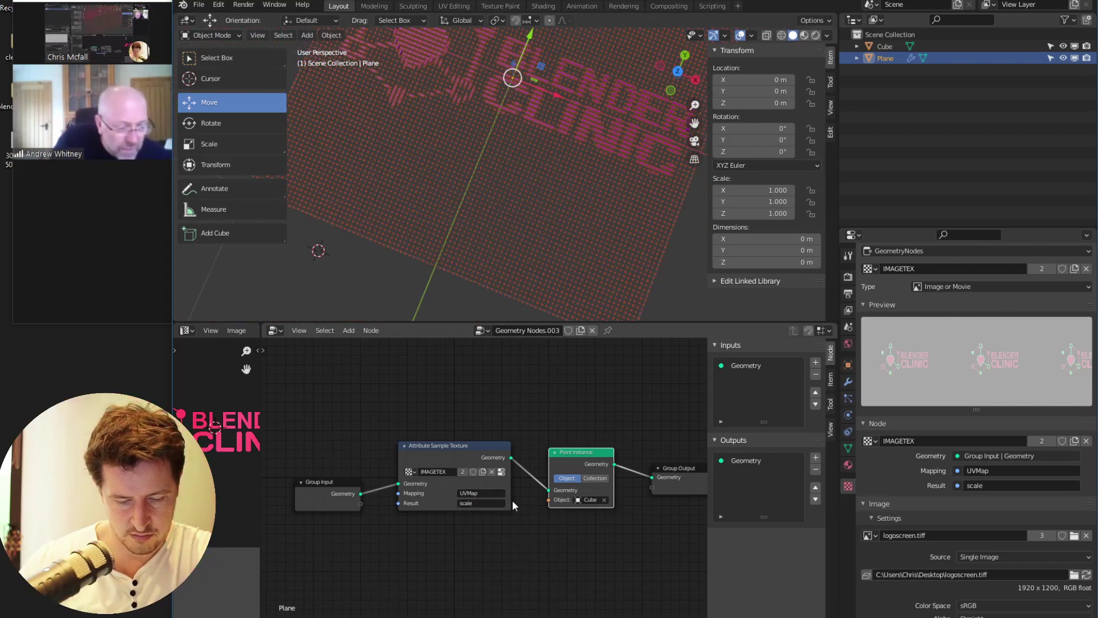
left_click(479, 503)
middle_click_drag(456, 138, 481, 199)
scroll(460, 197, "up", 3)
scroll(454, 201, "up", 4)
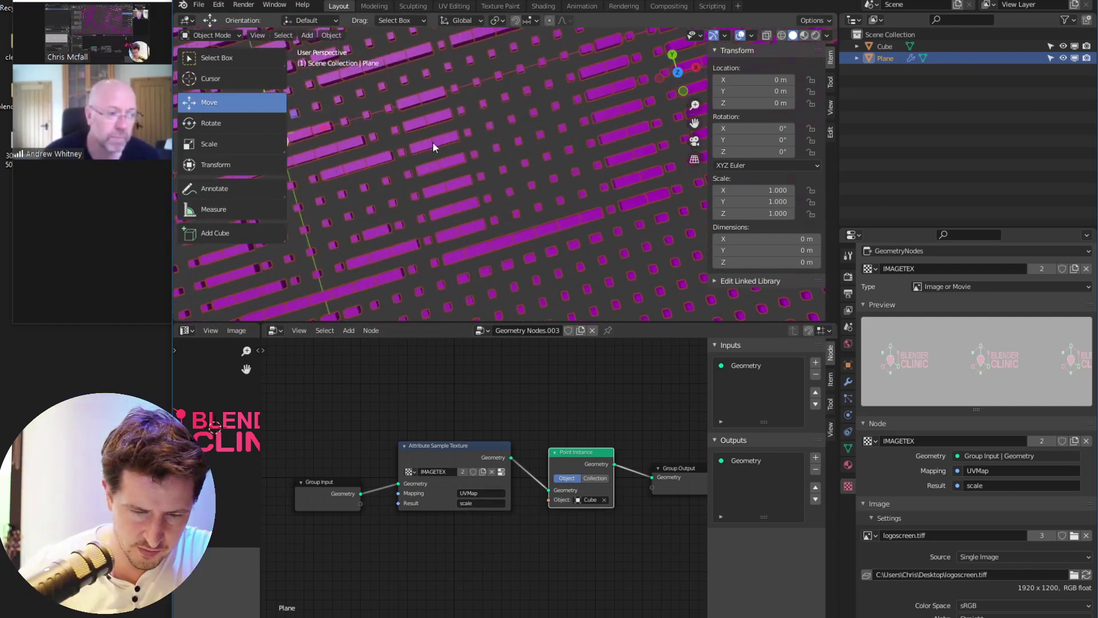
scroll(431, 140, "down", 10)
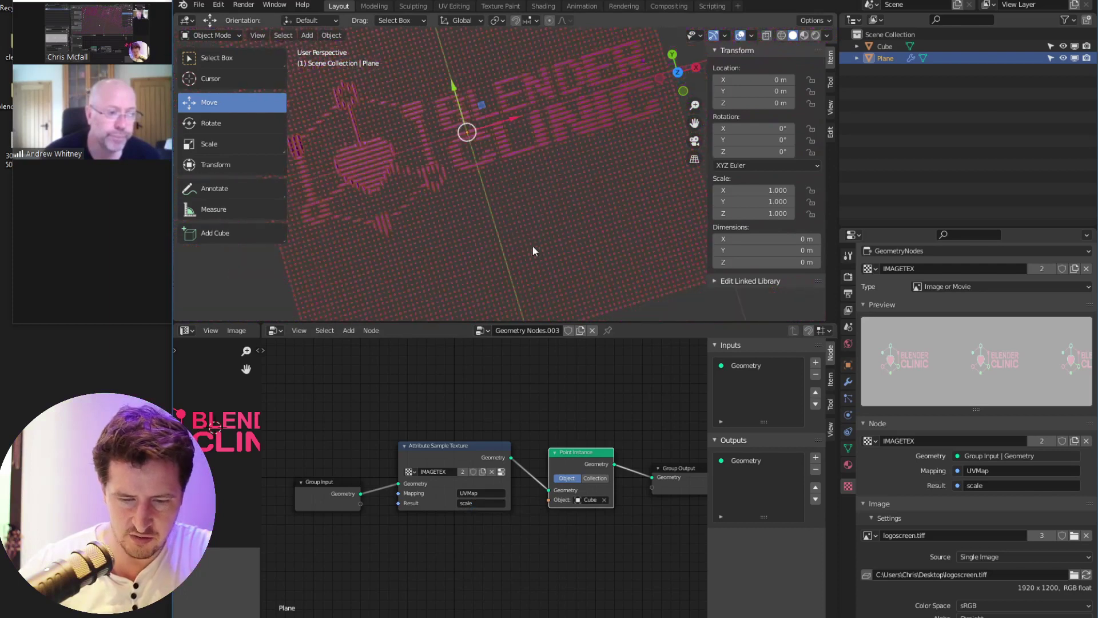
middle_click_drag(524, 239, 513, 253)
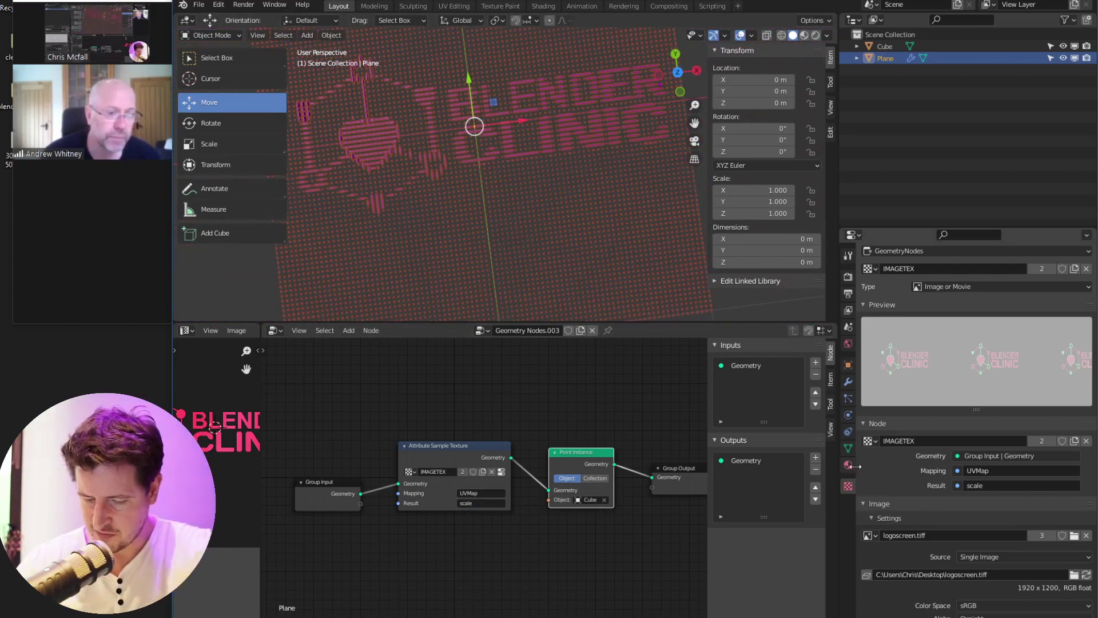
Reset the IMAGETEX texture's brightness to 1 and raise it to 1.530
left_click(871, 505)
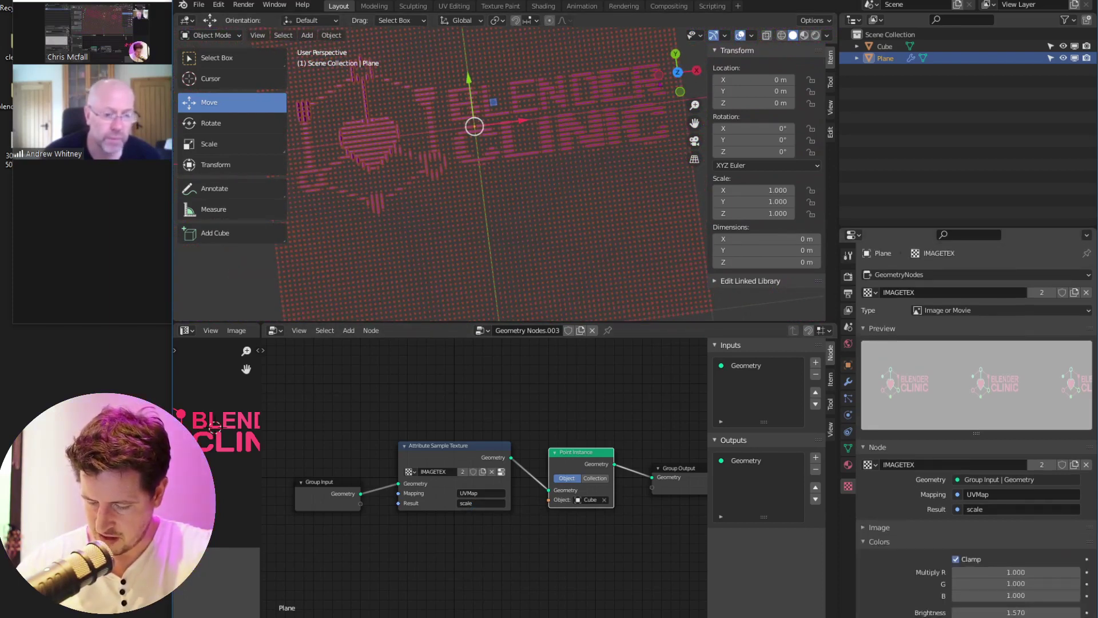
left_click(1015, 612)
type("1")
key("Return")
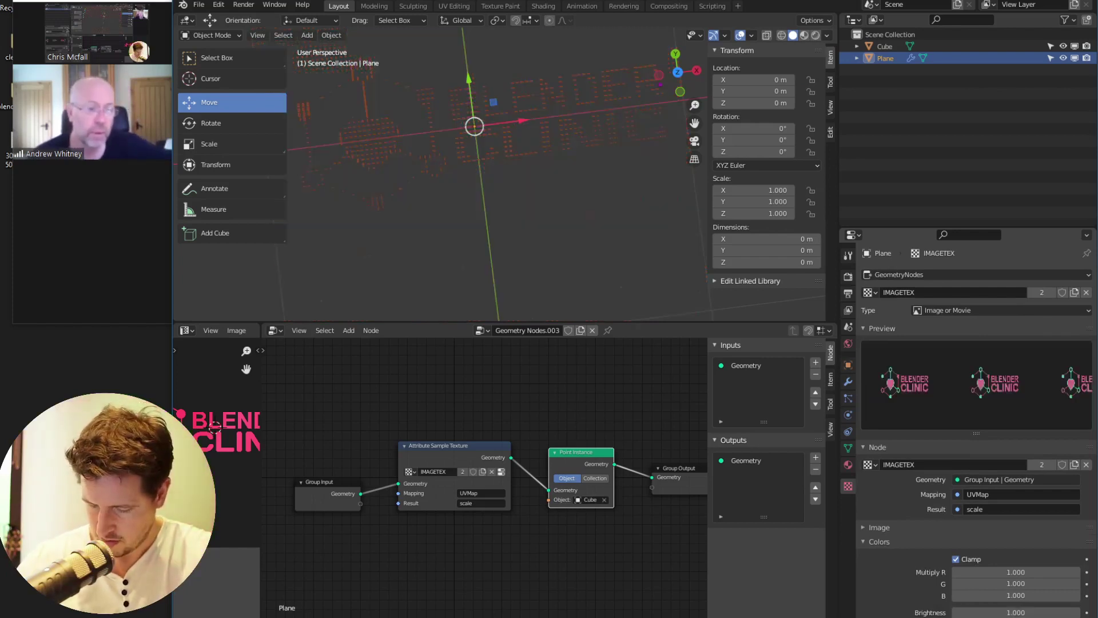
left_click_drag(1016, 612, 1046, 612)
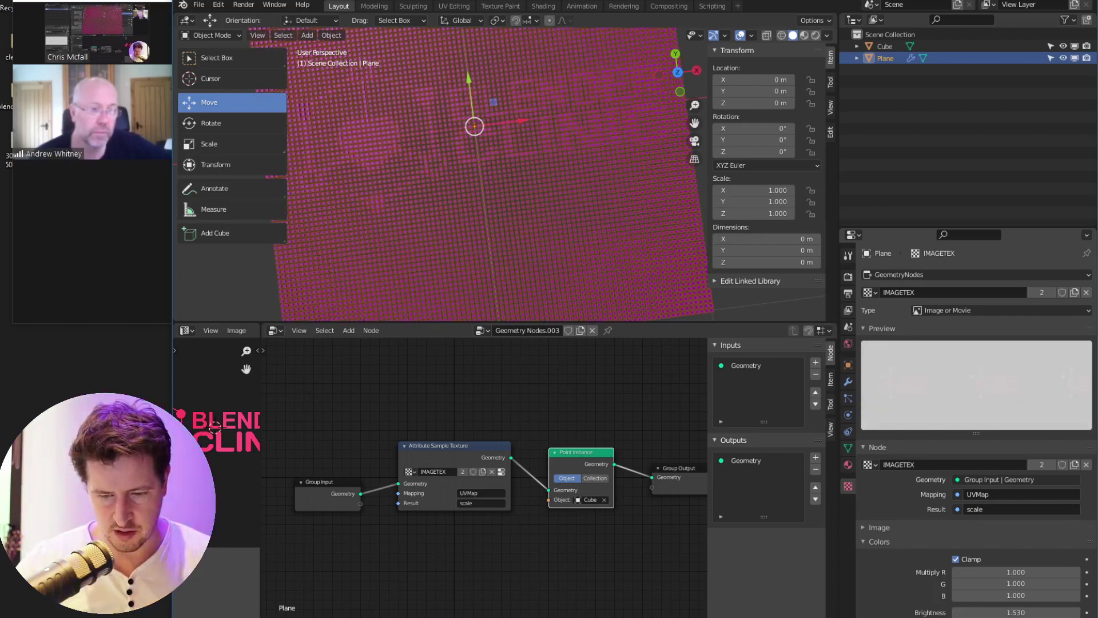
middle_click_drag(428, 106, 553, 205)
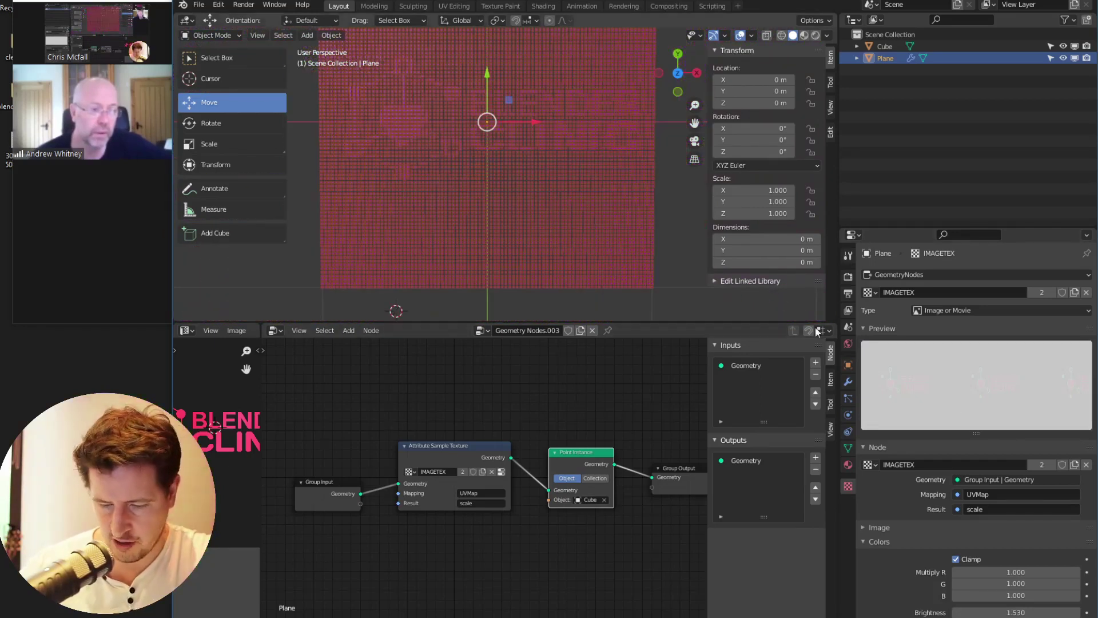
Try an Attribute Color Ramp node in the plane's geometry node tree and delete it again
left_click(849, 381)
left_click(918, 278)
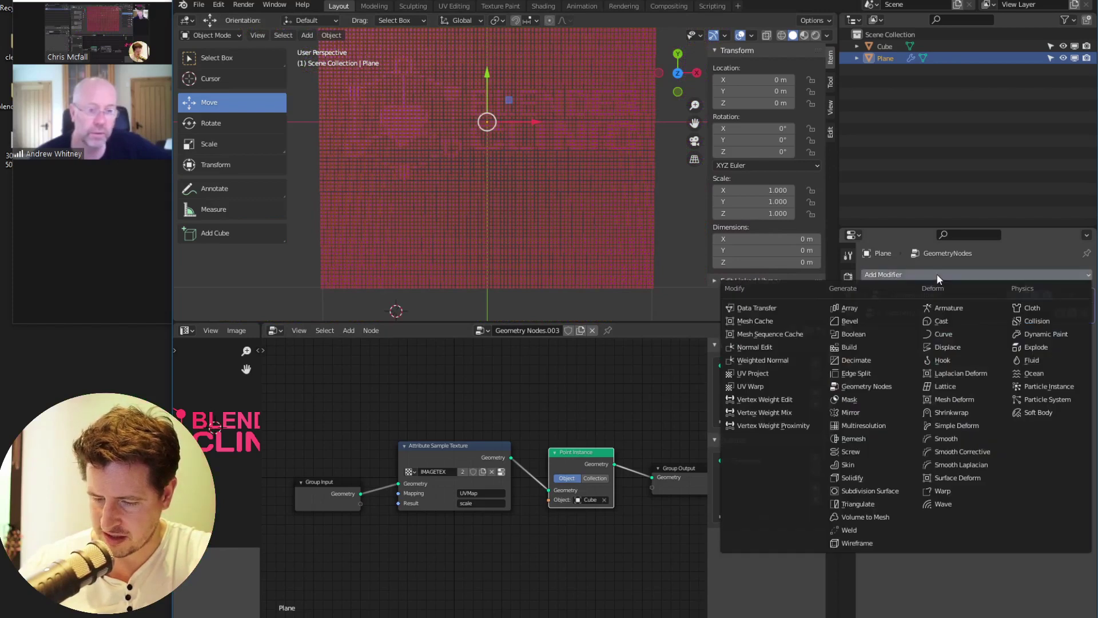
middle_click_drag(529, 460, 492, 429)
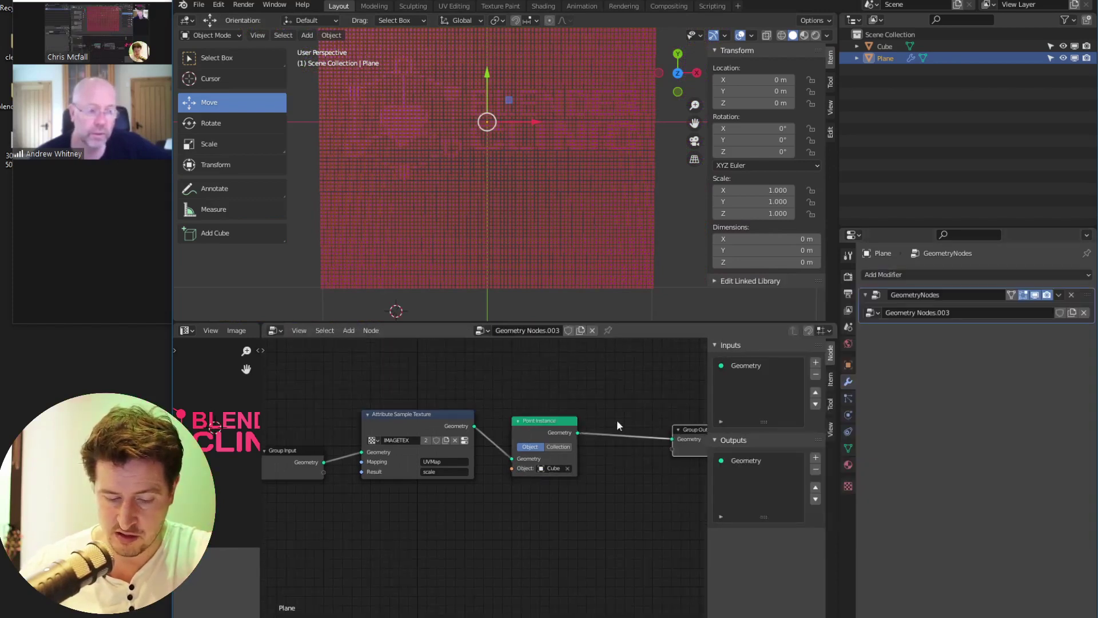
key("shift+a")
mouse_move(606, 423)
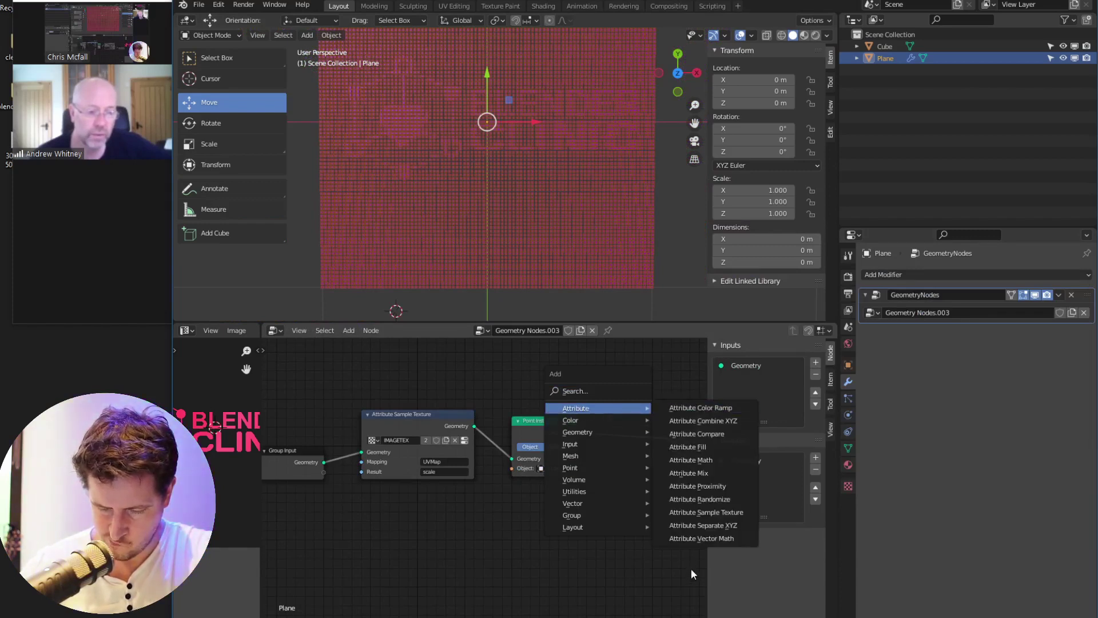
left_click(712, 408)
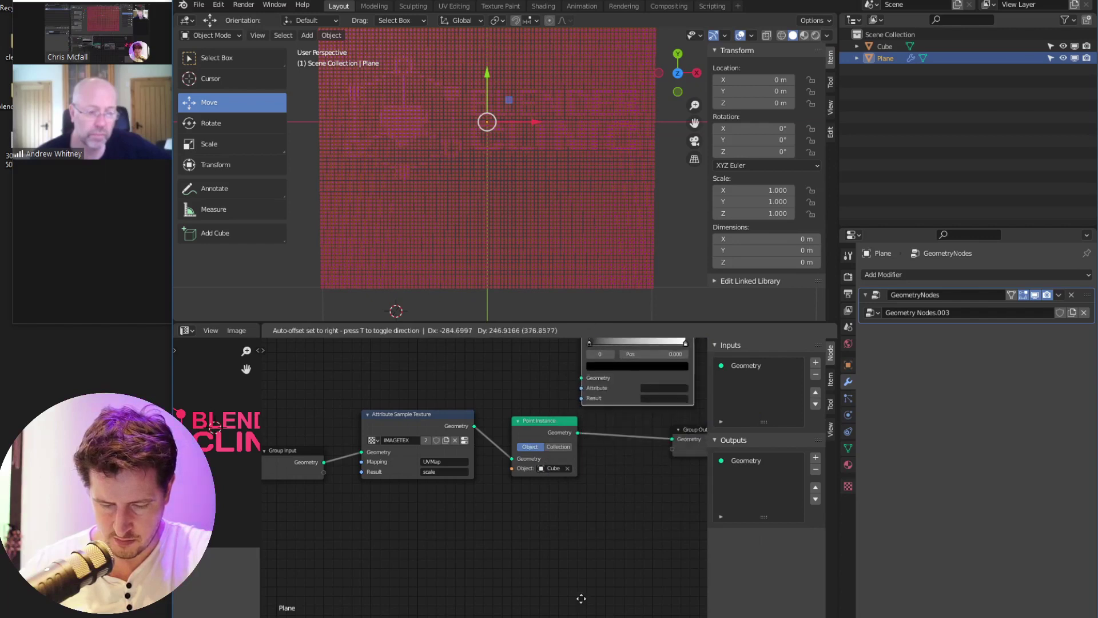
left_click(577, 336)
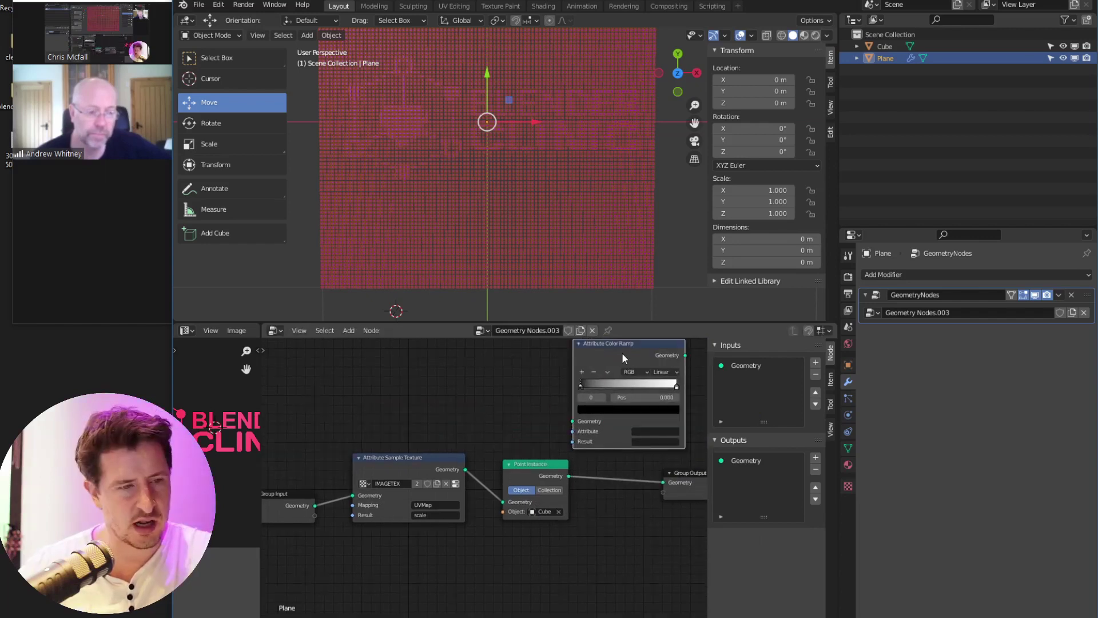
key("Delete")
Add a UV Project modifier to the plane and set its UV map to UVMap
left_click(943, 273)
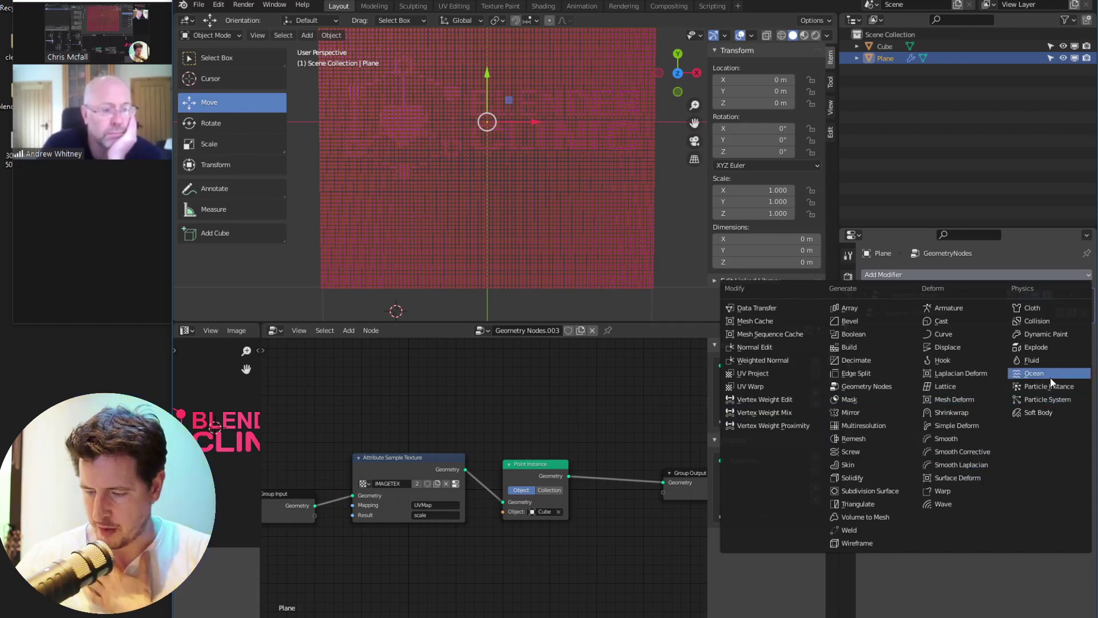
left_click(801, 373)
left_click(997, 356)
left_click(969, 440)
Add a Plain Axes empty to the scene at the 3D cursor
middle_click_drag(572, 200, 478, 165)
key("shift+a")
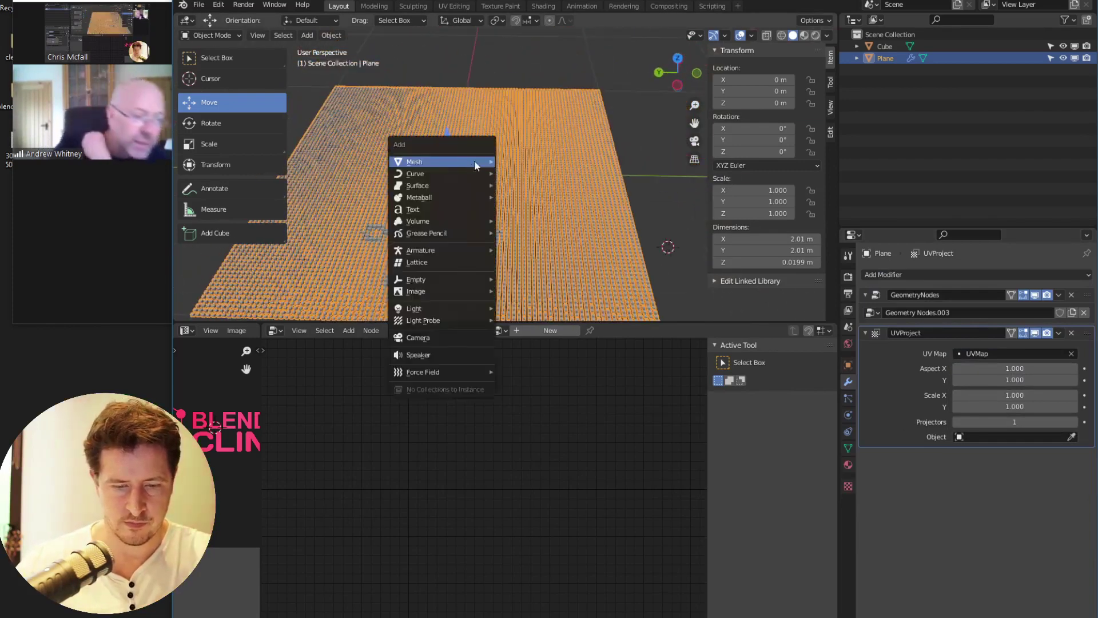
mouse_move(438, 279)
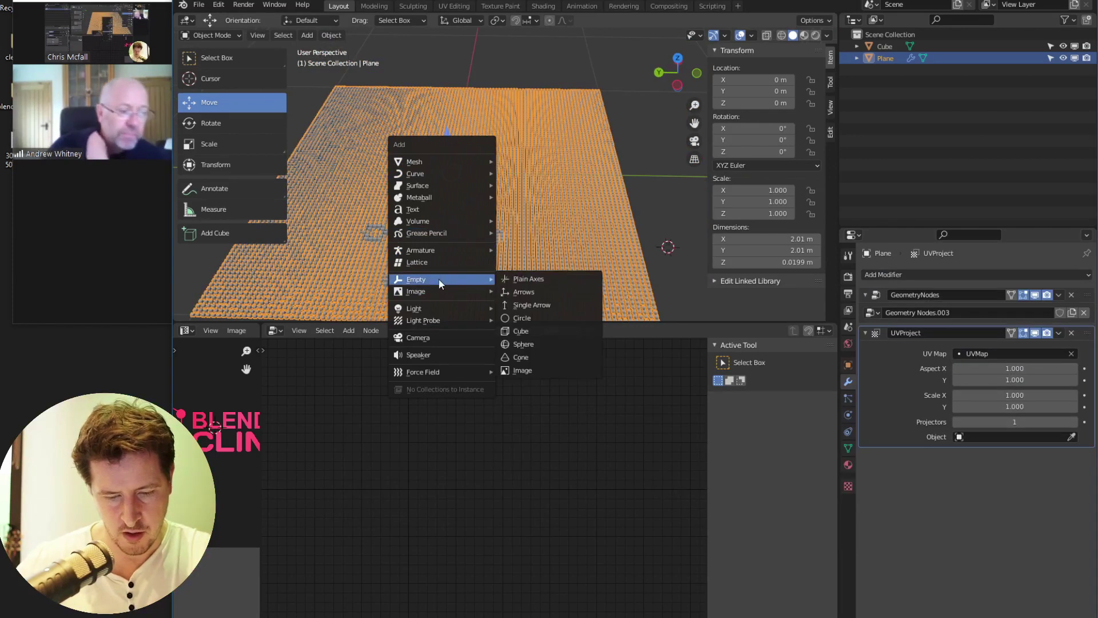
left_click(537, 279)
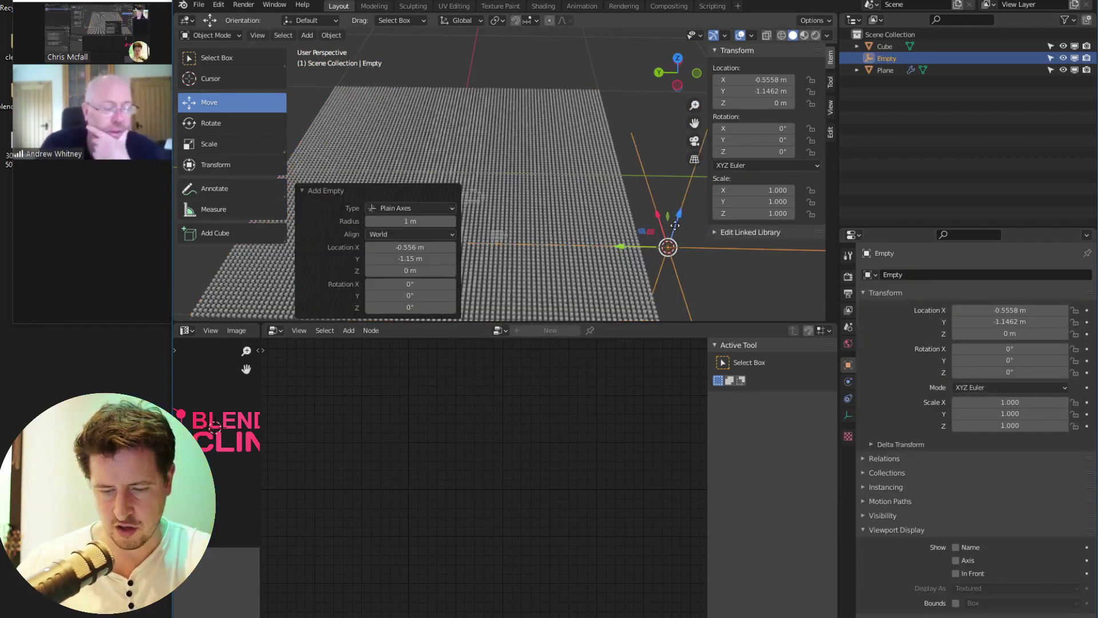
Raise the empty about 0.8 m and move it about 1.11 m along Y over the plane
left_click_drag(677, 227, 712, 99)
scroll(635, 146, "down", 4)
left_click_drag(562, 152, 457, 154)
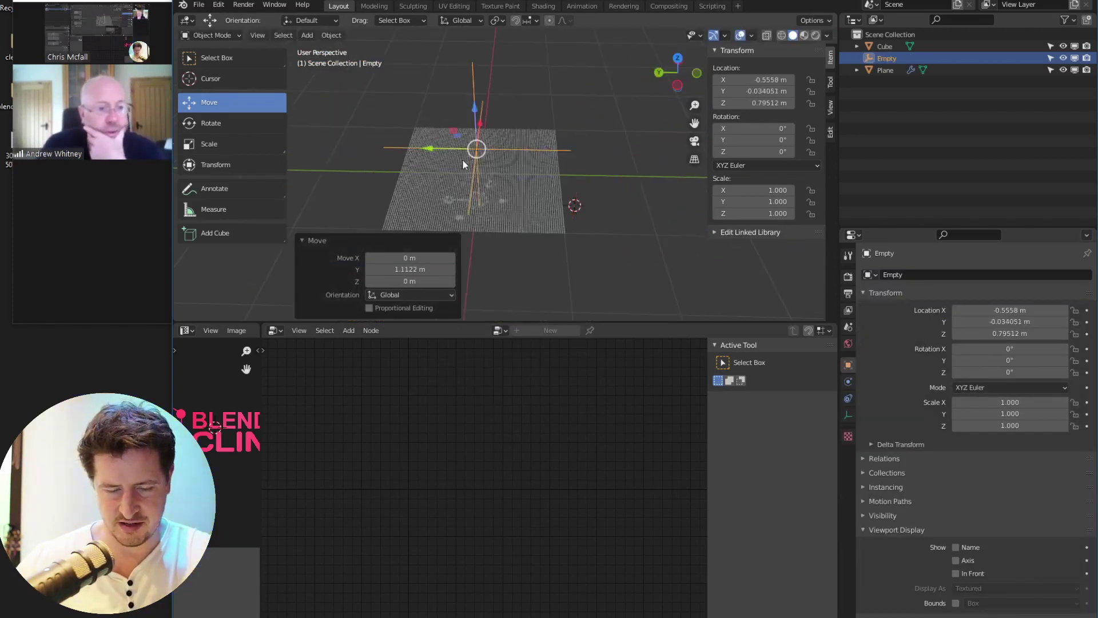
Snap the 3D cursor to the world origin and snap the empty to the cursor
middle_click_drag(457, 154, 398, 155)
left_click(500, 173)
key("shift+s")
left_click(514, 237)
left_click(457, 93)
left_click(457, 93)
key("shift+s")
left_click(451, 36)
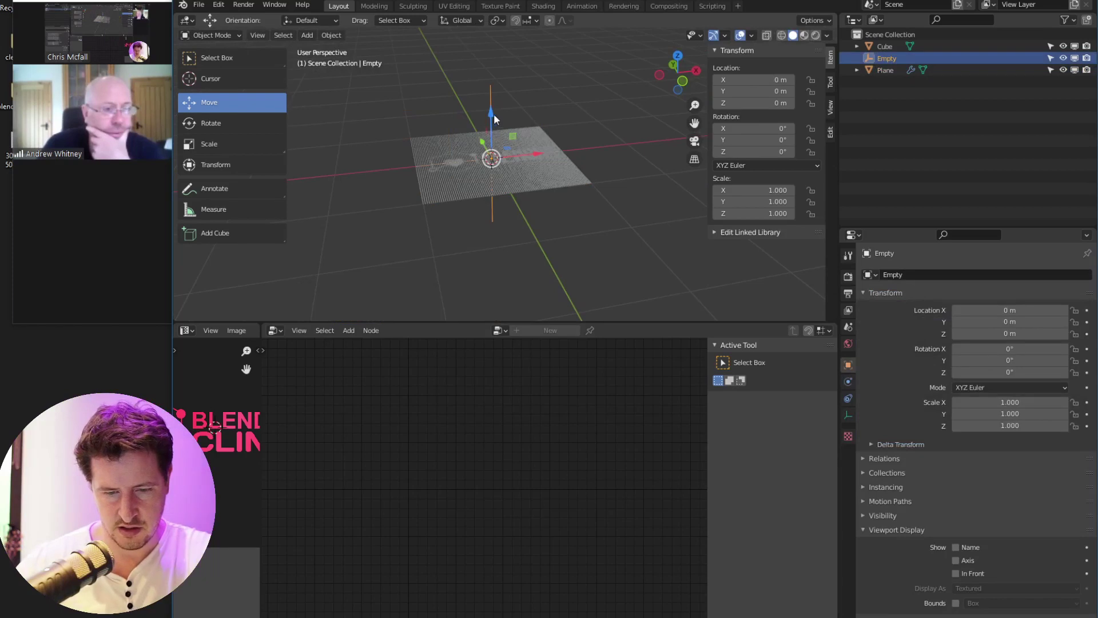
Assign Empty as the UV Project modifier's projector object and raise the empty along Z above the plane
left_click(521, 152)
left_click(973, 436)
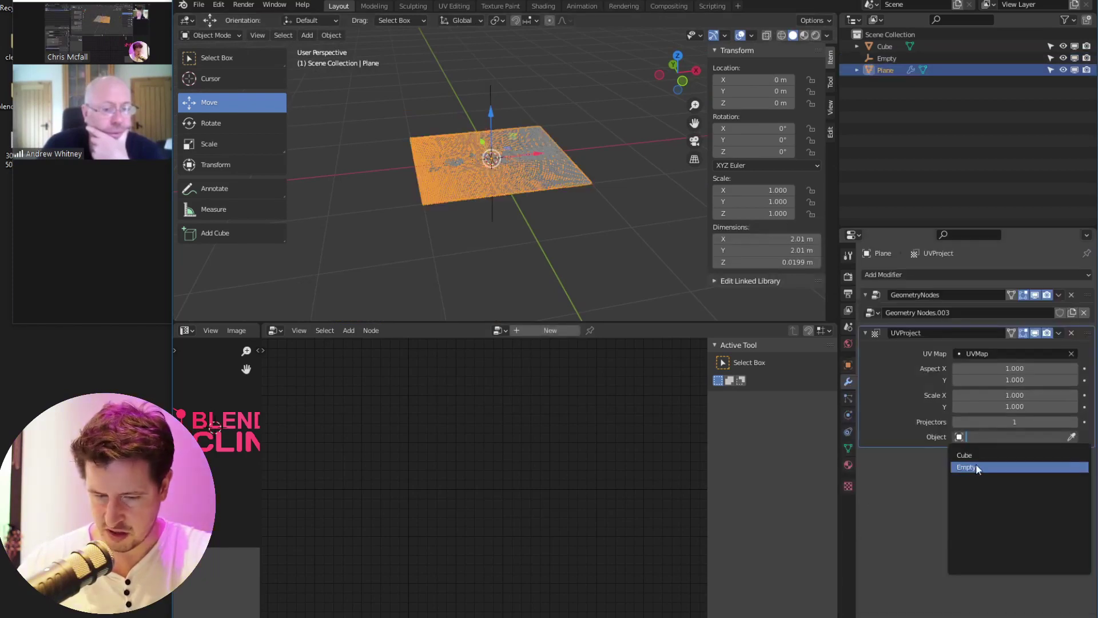
left_click(967, 467)
scroll(478, 109, "up", 2)
left_click(475, 74)
left_click_drag(476, 106, 476, 40)
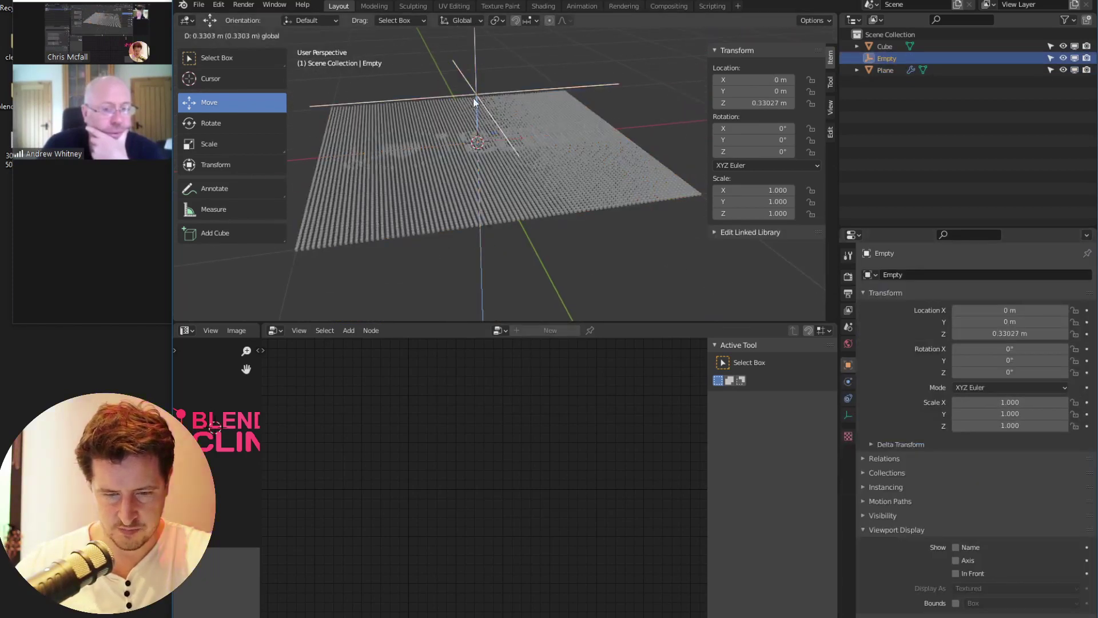
Inspect the plane's logo pattern in top view with the viewport overlays hidden
left_click(492, 175)
middle_click_drag(493, 177, 502, 229)
key("KP_7")
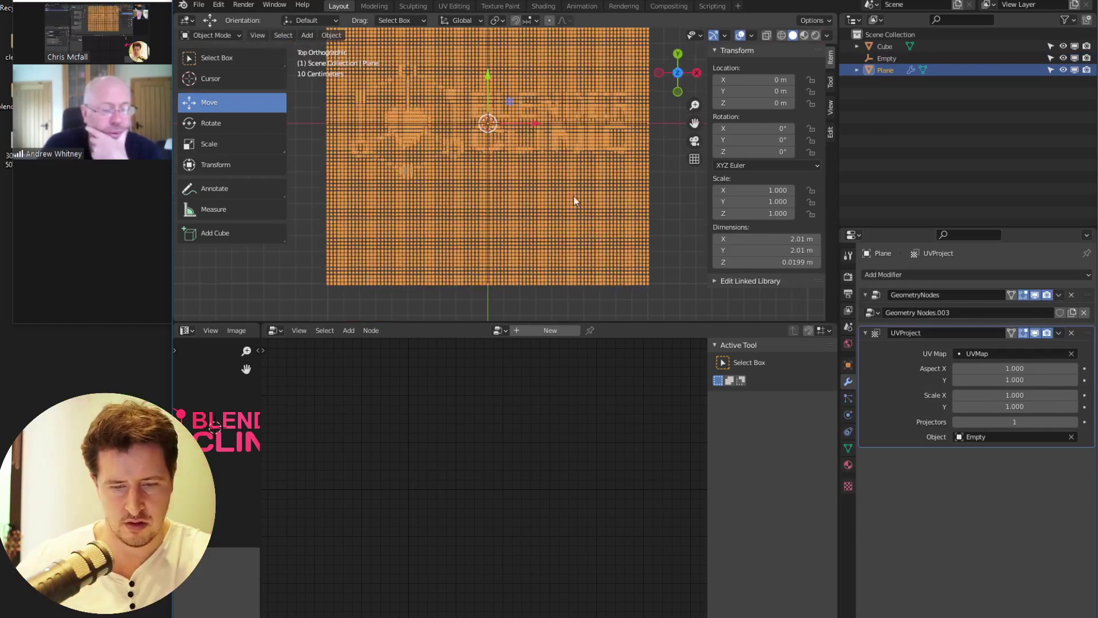
scroll(574, 201, "up", 5)
left_click(740, 35)
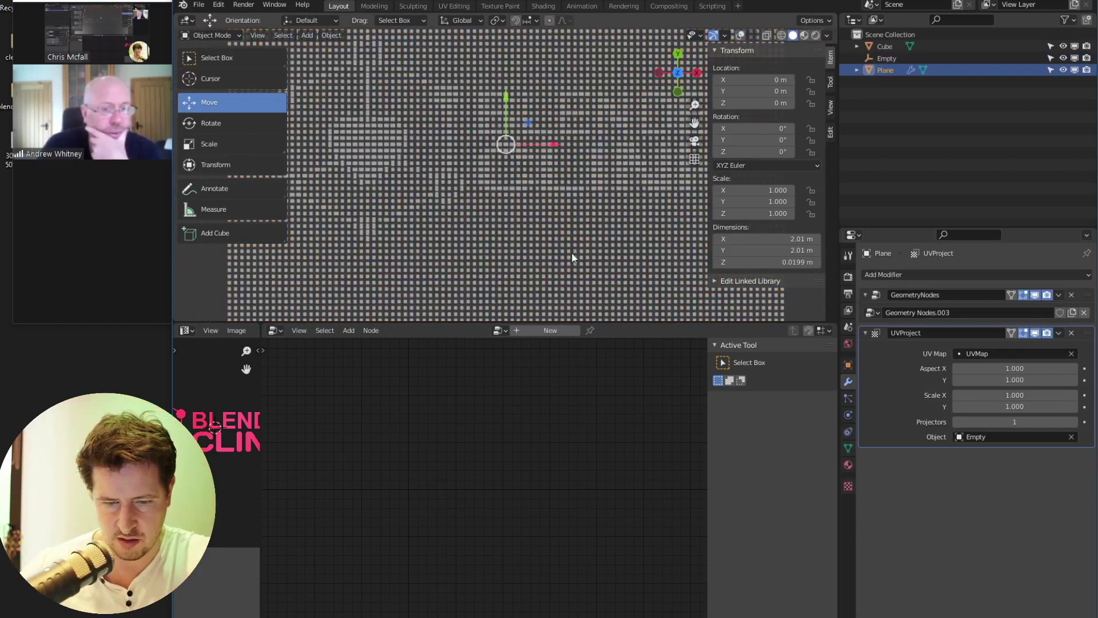
scroll(532, 195, "down", 4)
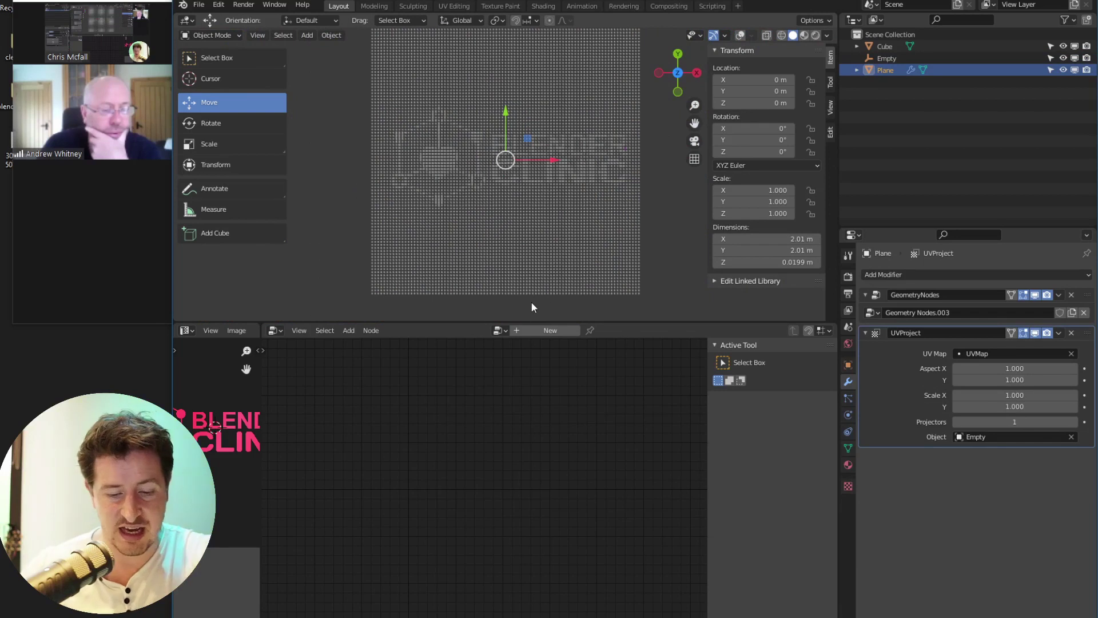
middle_click_drag(491, 187, 523, 204)
Widen the image editor to show the whole logo, restore the viewport overlays, and keep the plane selected
left_click_drag(260, 405, 405, 405)
left_click(741, 35)
key("g")
left_click(475, 229)
left_click(509, 170)
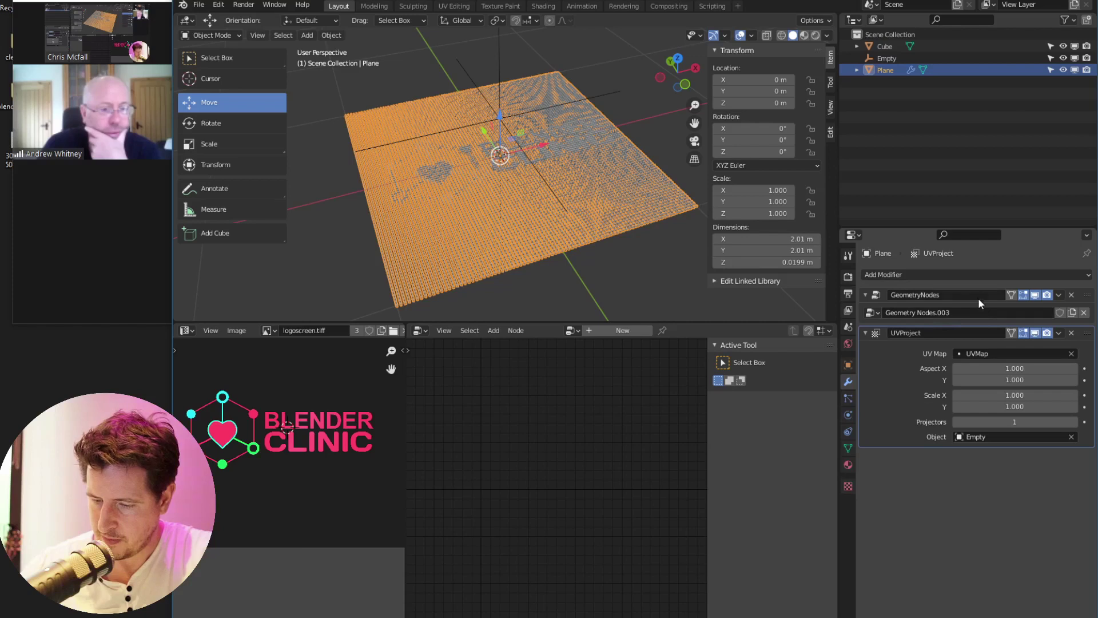
Make the plane's GeometryNodes modifier active so that its node tree is displayed
left_click(1073, 295)
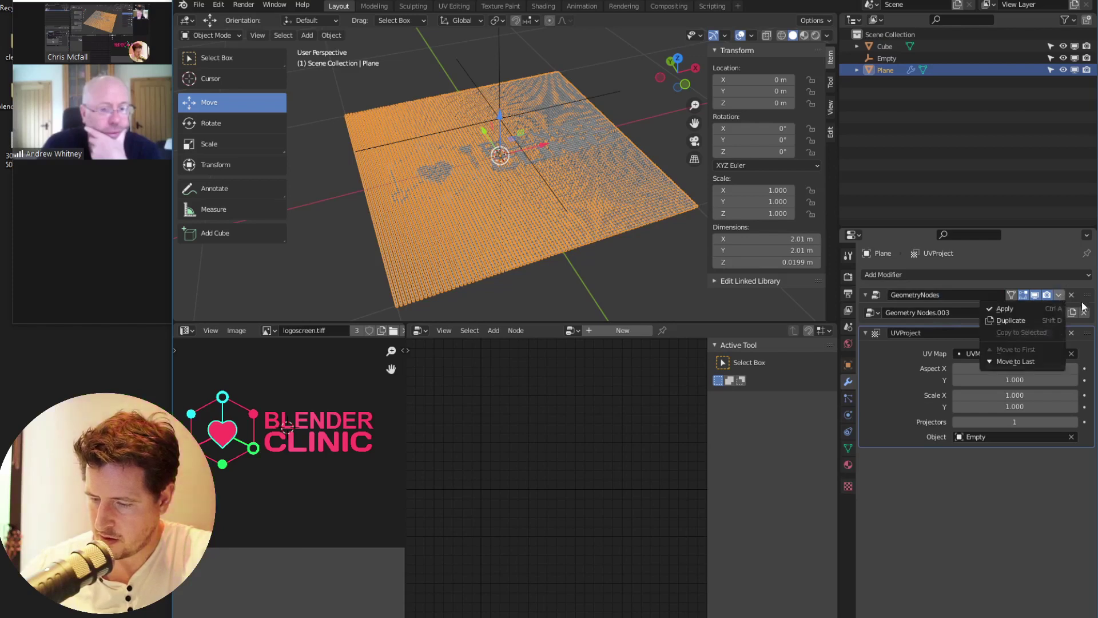
left_click(1081, 309)
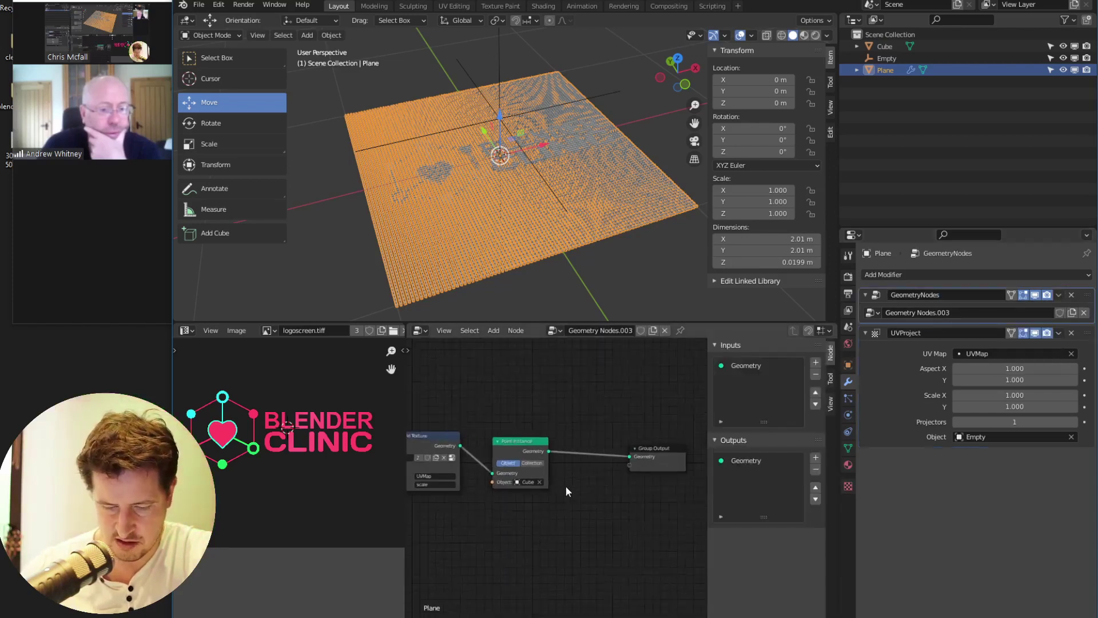
scroll(566, 488, "down", 1)
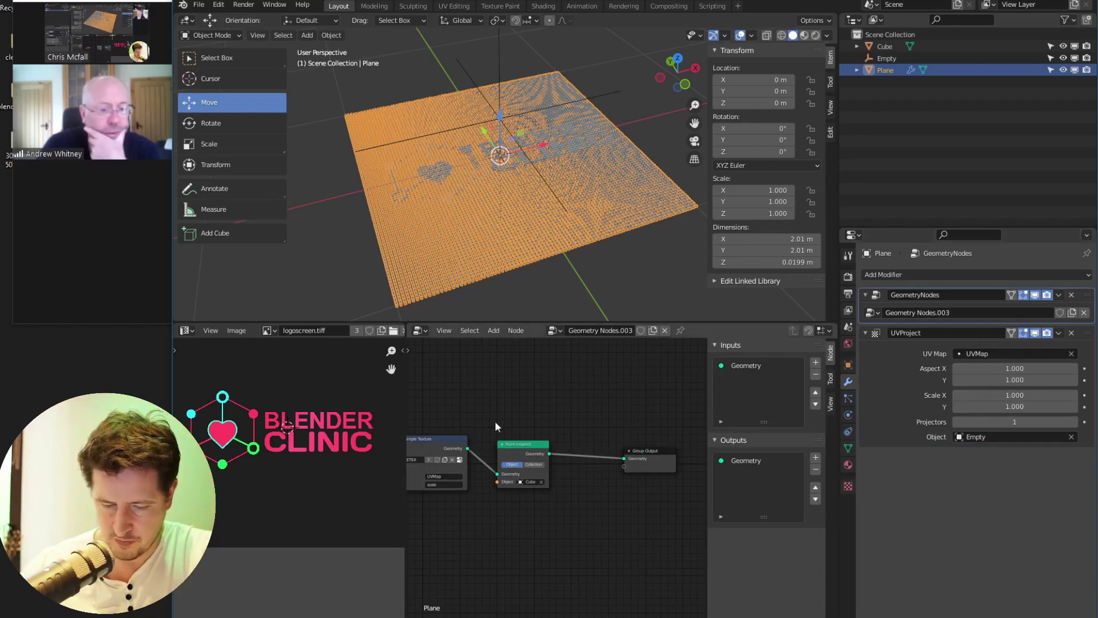
Change the image editor area to a Shader Editor for the plane's Material.006 and widen it
left_click(849, 465)
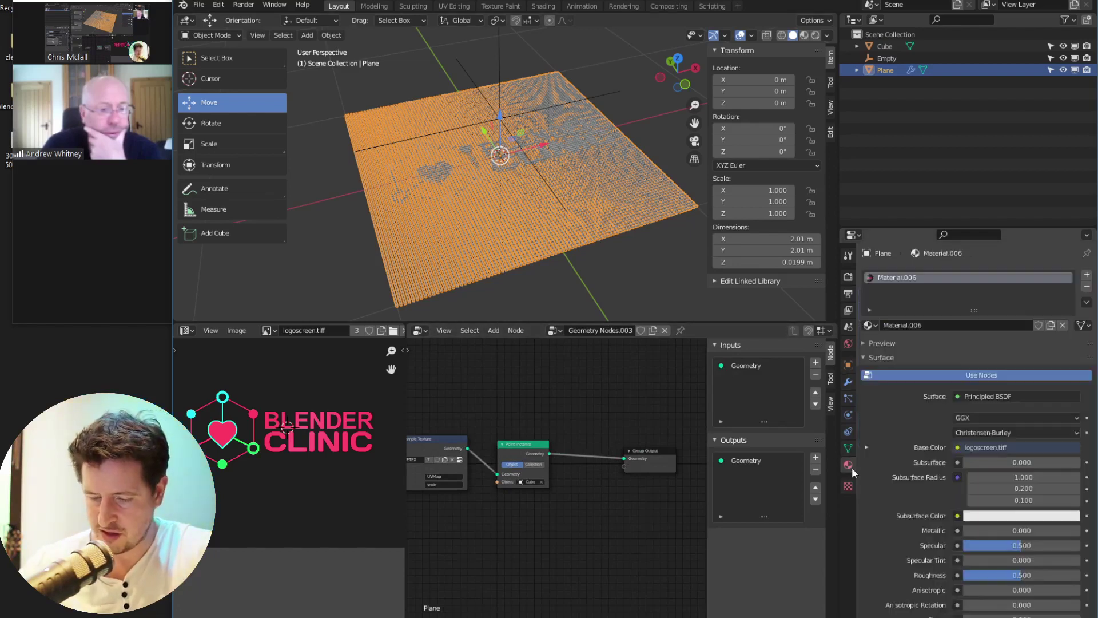
left_click(188, 330)
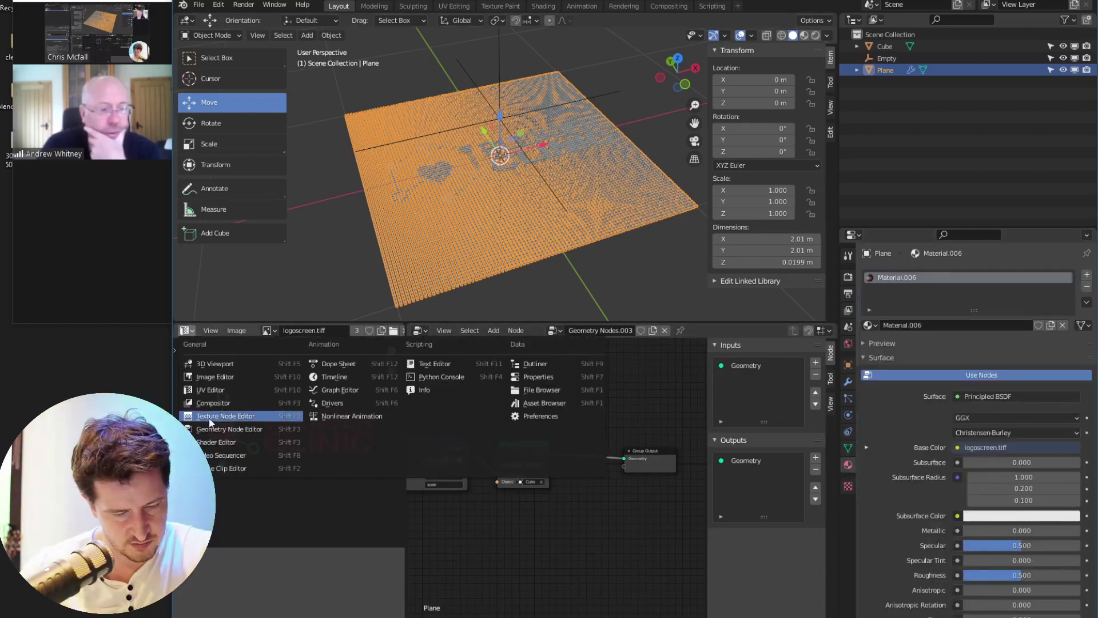
left_click(217, 441)
left_click_drag(405, 426, 700, 426)
Move the Image Texture node farther away from the Principled BSDF node
scroll(429, 453, "down", 5)
middle_click_drag(429, 453, 579, 474)
left_click_drag(447, 417, 347, 390)
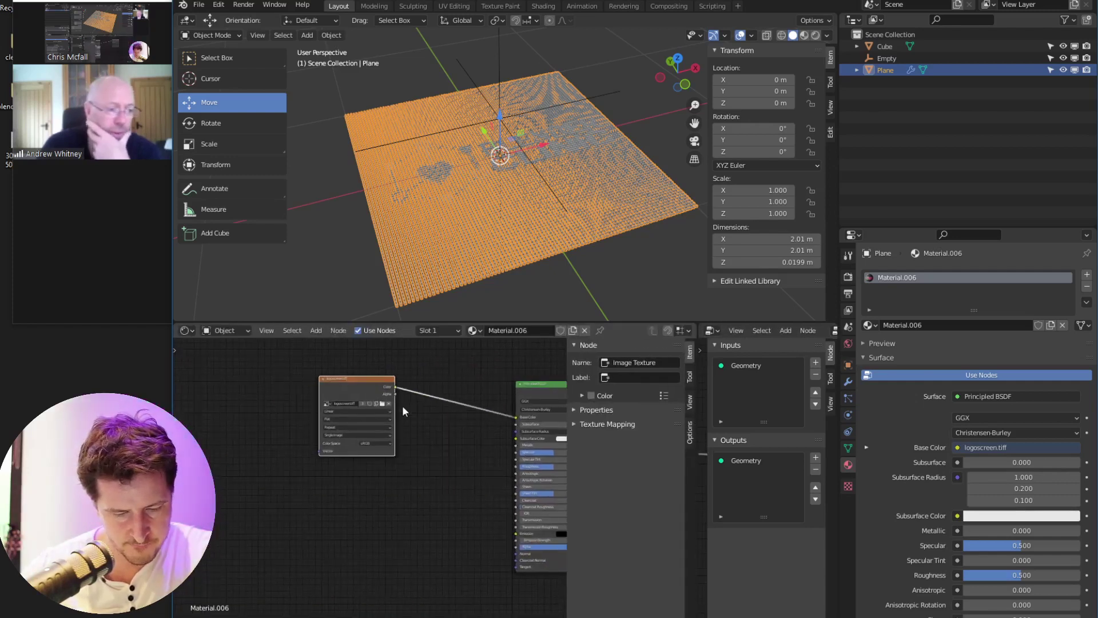
Select the Cube object to display its Material.005 settings and nodes, and switch the viewport to the top view
scroll(426, 400, "up", 2)
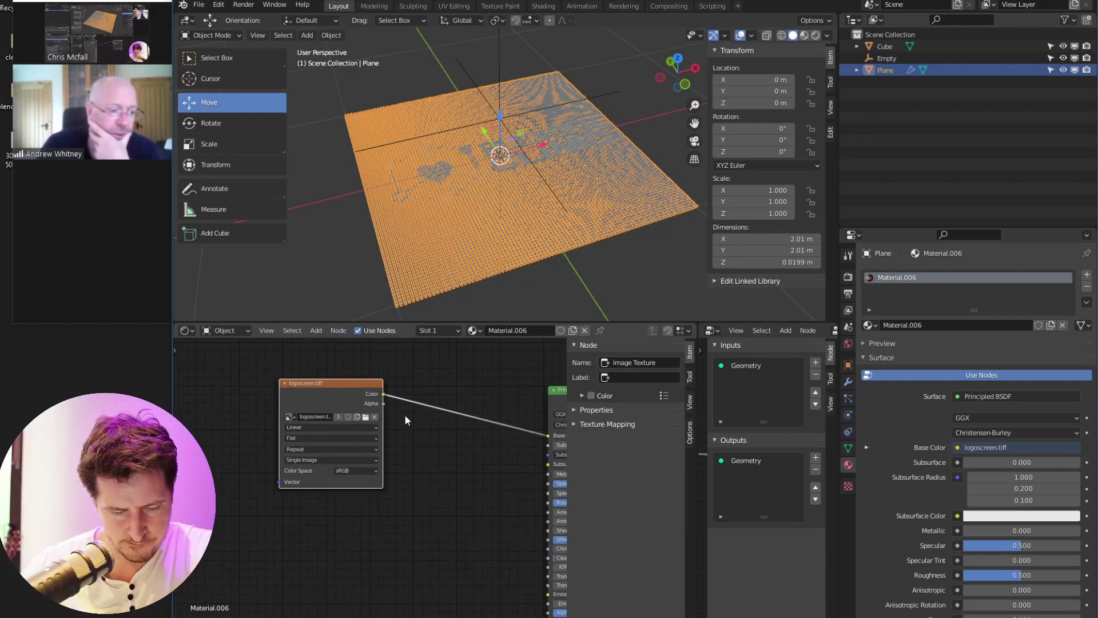
scroll(477, 385, "down", 1)
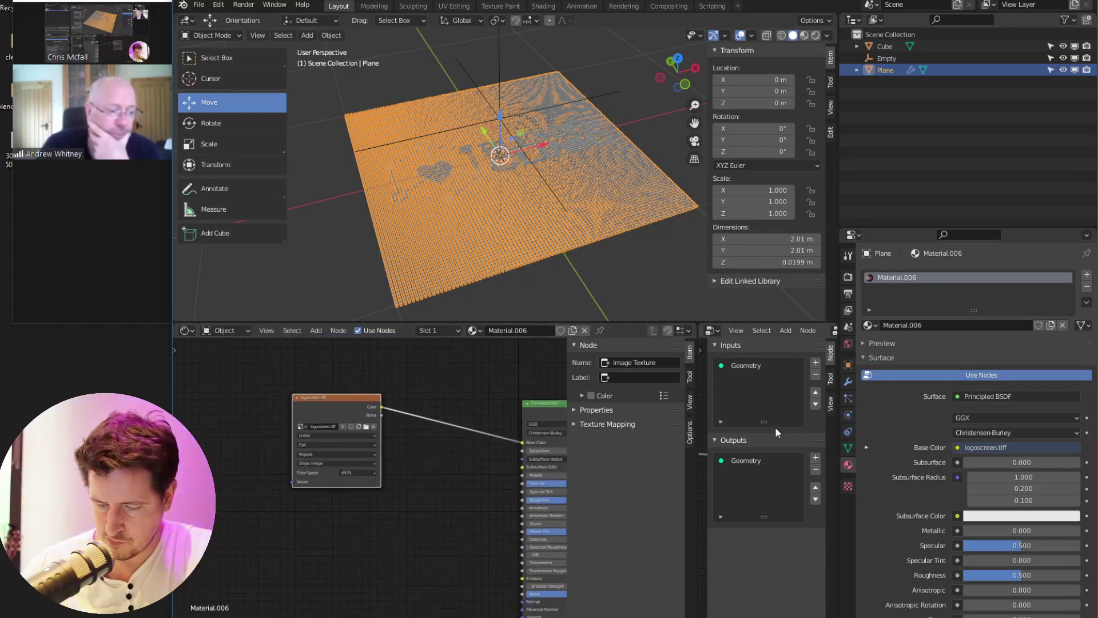
left_click(907, 46)
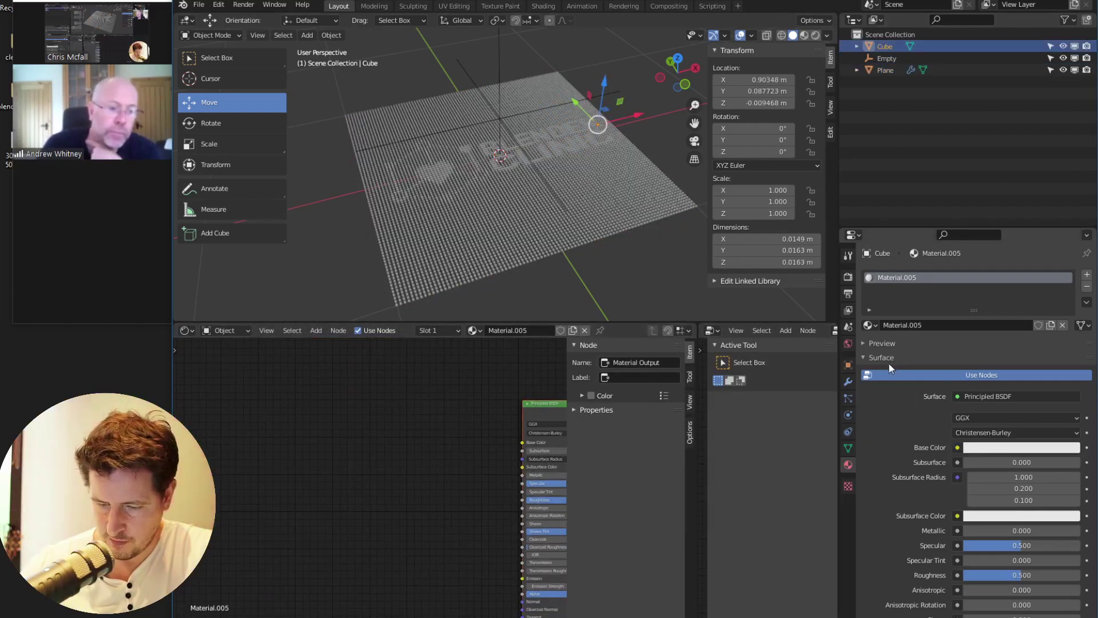
left_click(849, 381)
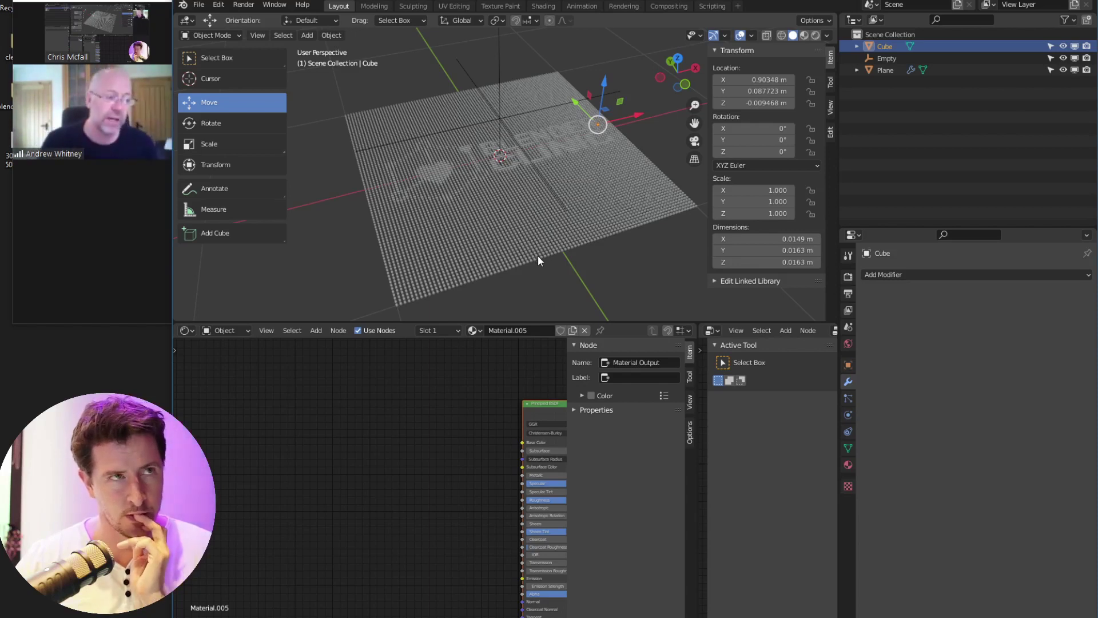
middle_click_drag(427, 447, 319, 438)
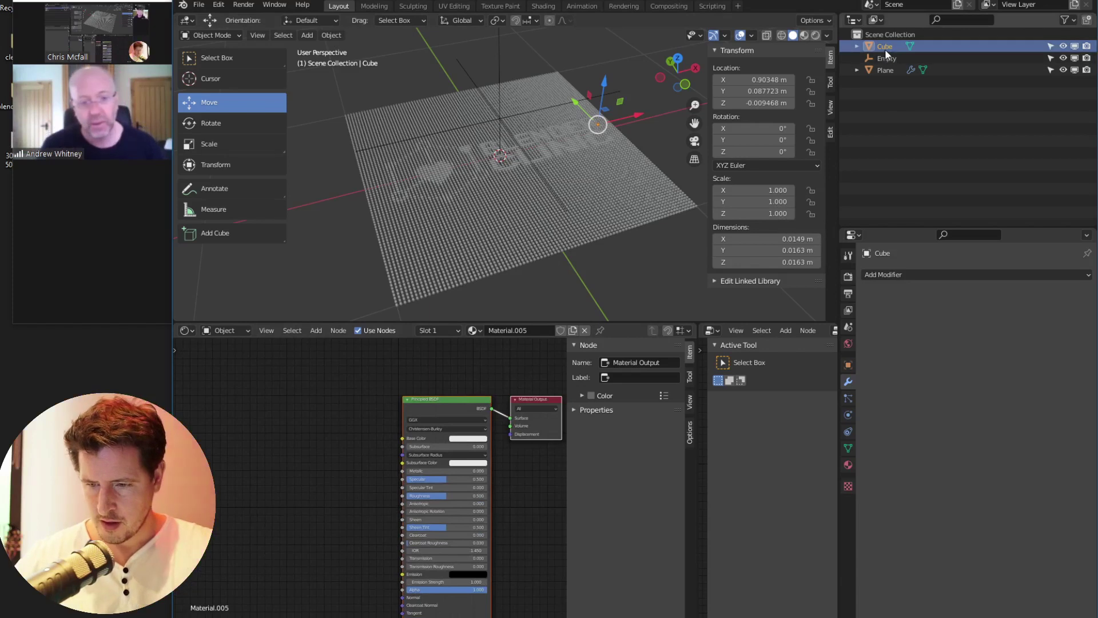
left_click(846, 465)
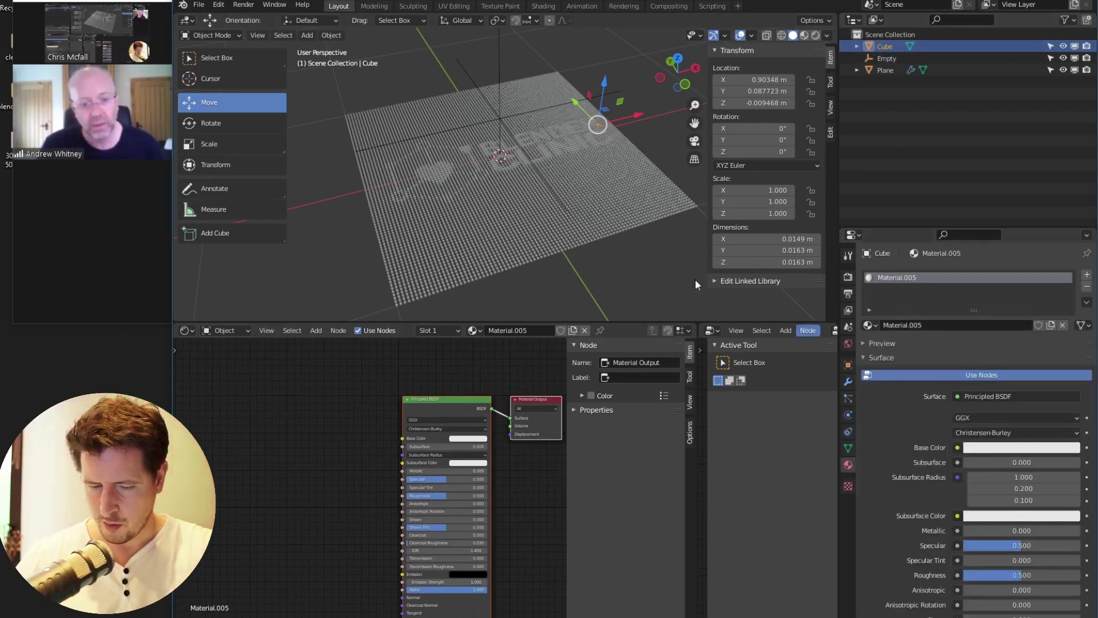
key("KP_7")
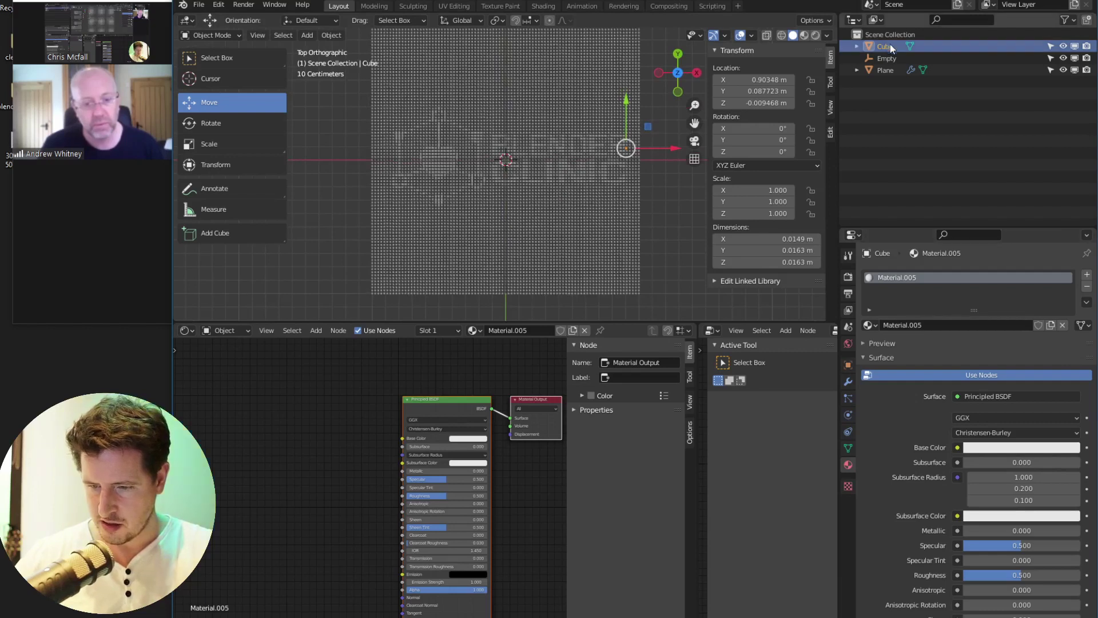
Add a Texture Coordinate node to the cube's Material.005
key("shift+a")
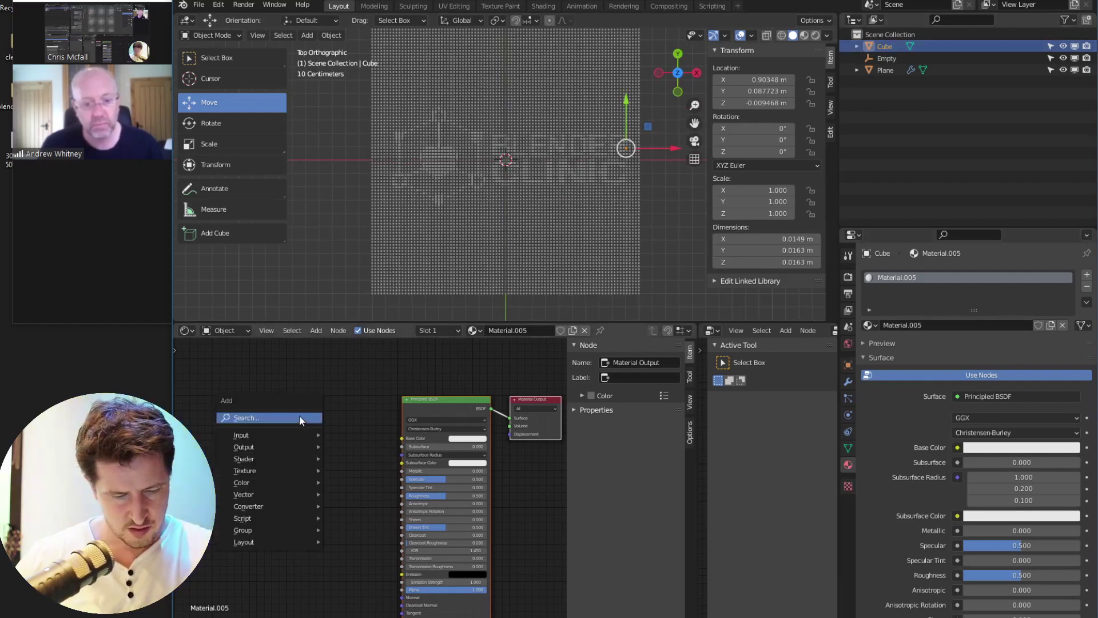
mouse_move(300, 415)
type("tex")
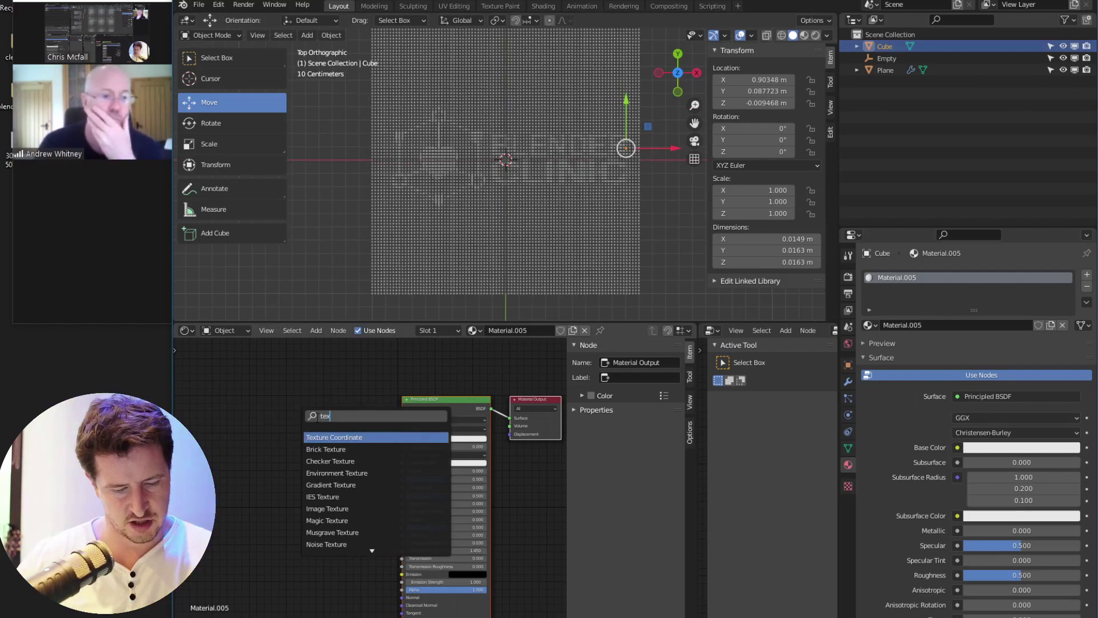
left_click(347, 437)
scroll(265, 434, "up", 1)
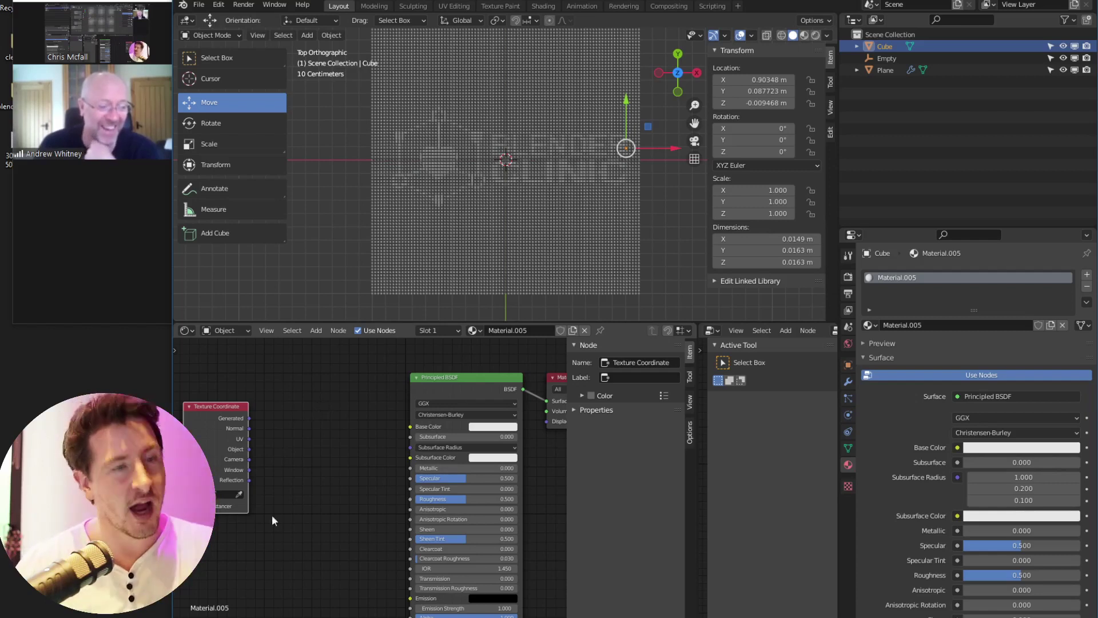
Add an Image Texture node using logoscreen.tiff and connect the Texture Coordinate node's Generated output to its Vector input
key("shift+a")
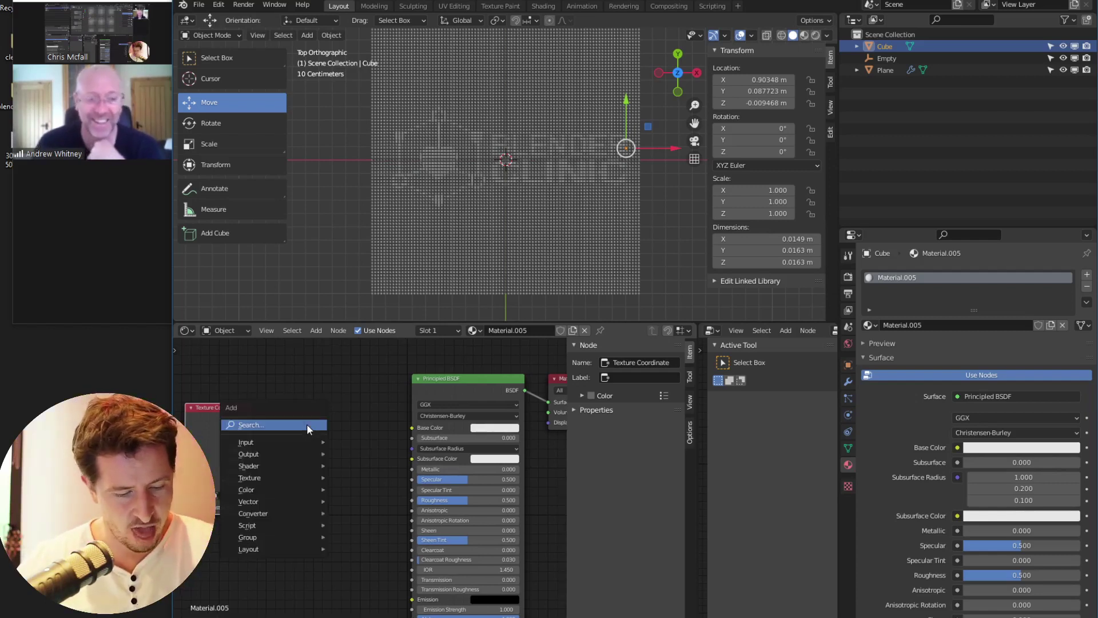
left_click(307, 423)
type("image")
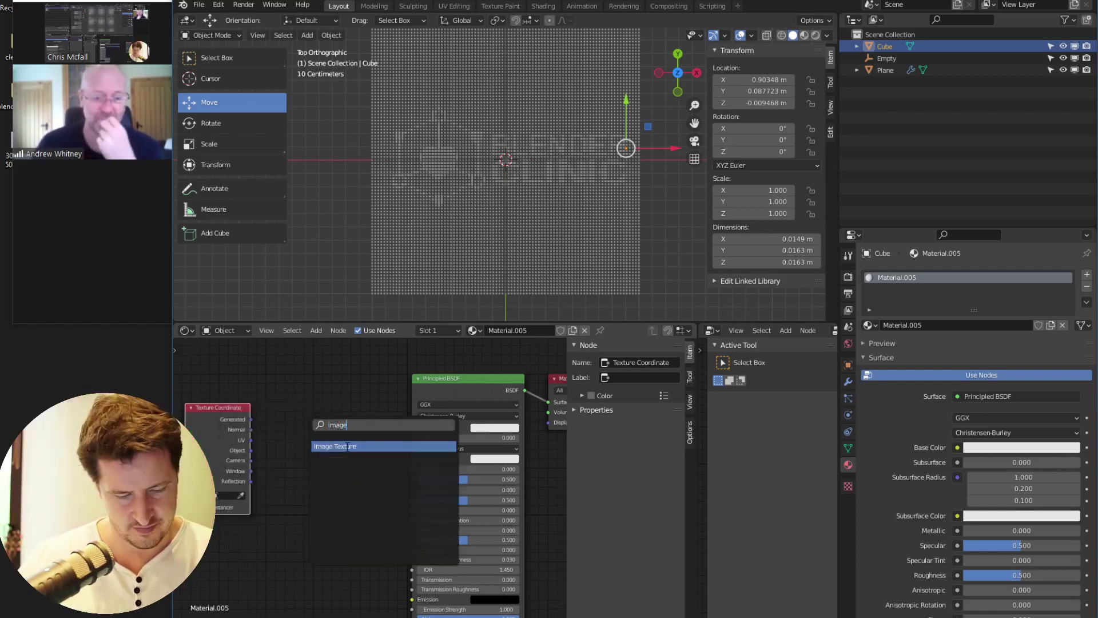
key("Return")
left_click(328, 416)
left_click(302, 434)
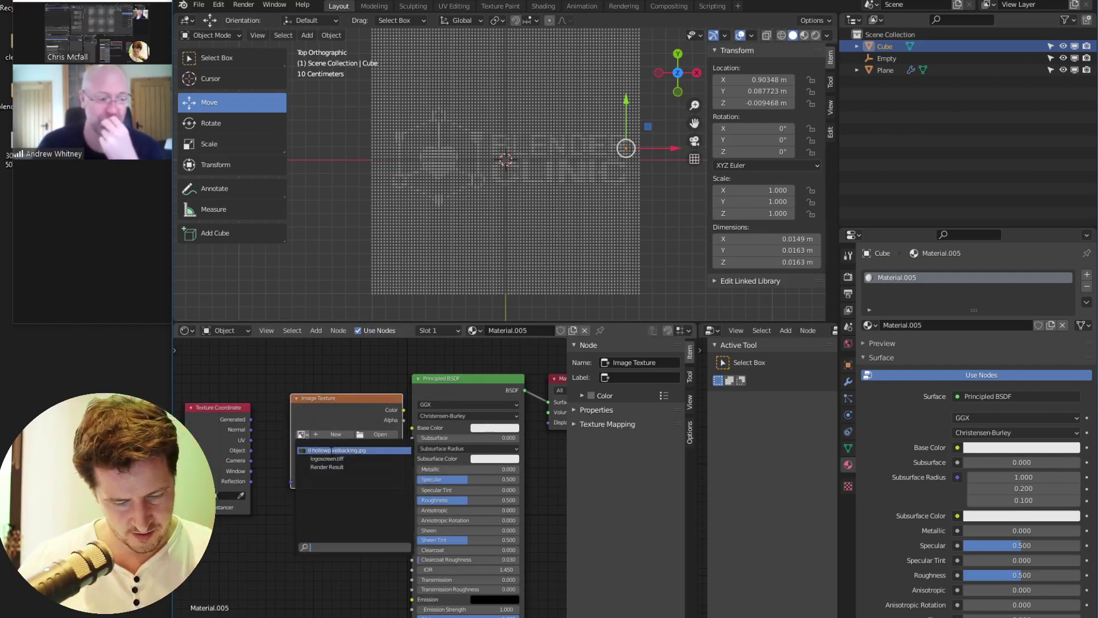
left_click(338, 455)
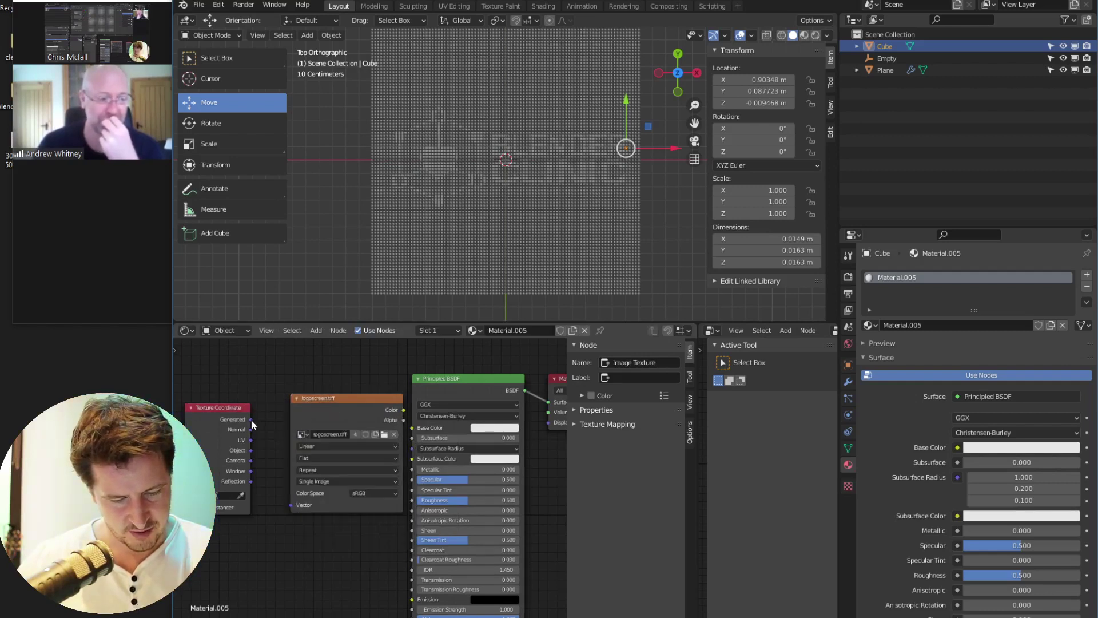
left_click_drag(406, 410, 414, 431)
Look at the grid of cubes in Material Preview shading
middle_click_drag(448, 237, 778, 4)
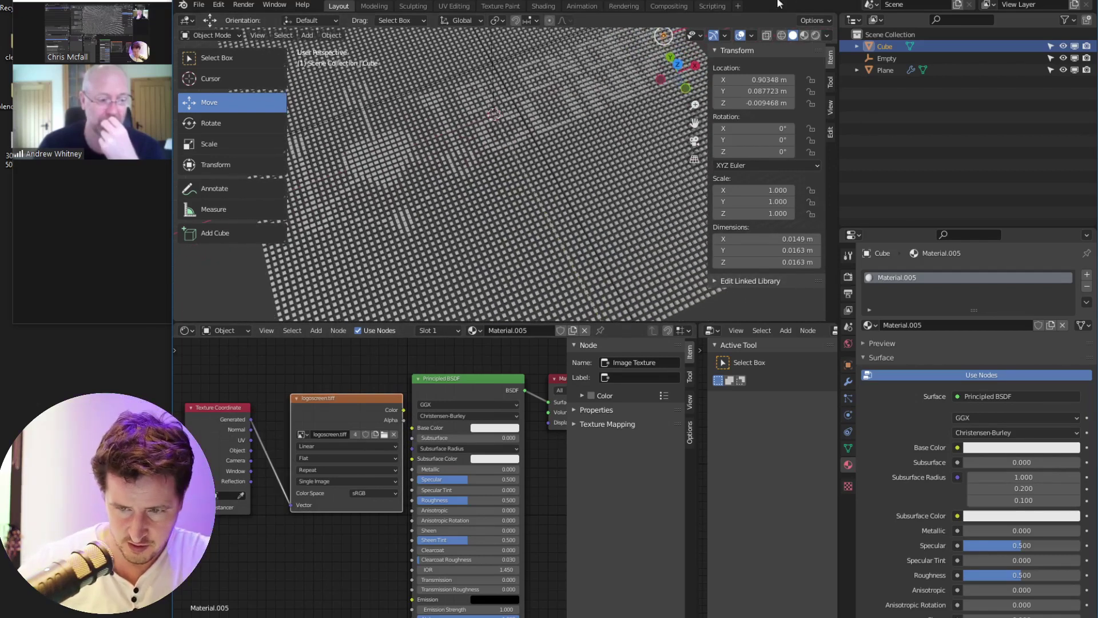
left_click(804, 35)
middle_click_drag(647, 133, 600, 168)
scroll(537, 196, "down", 3)
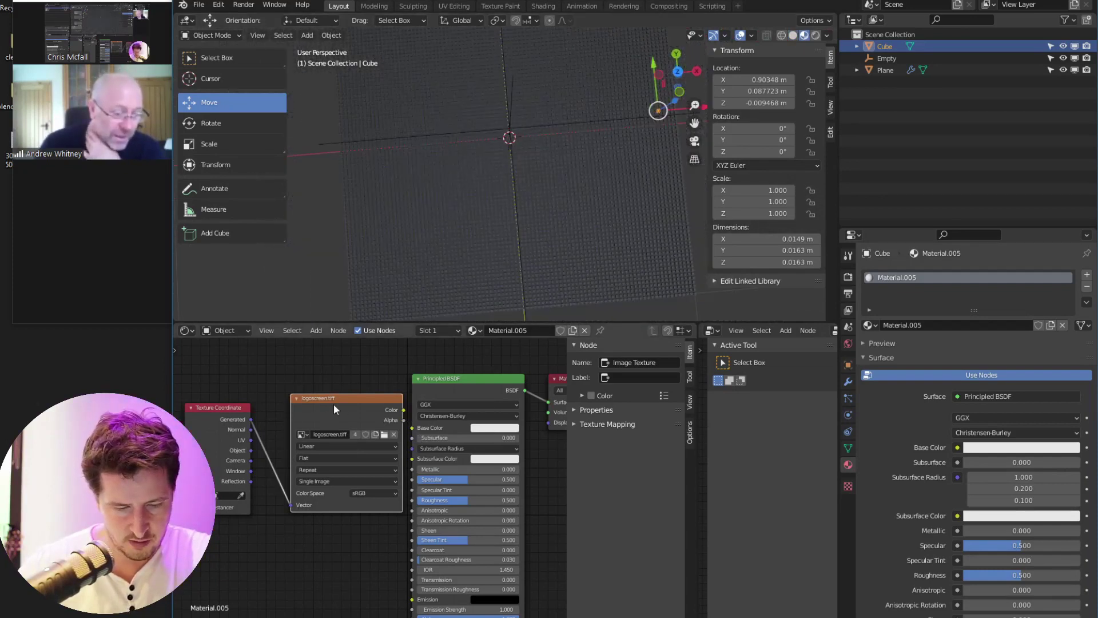
Connect the Image Texture's Color to the Principled BSDF's Base Color and space out the texture nodes
left_click_drag(334, 403, 295, 399)
left_click_drag(364, 405, 412, 431)
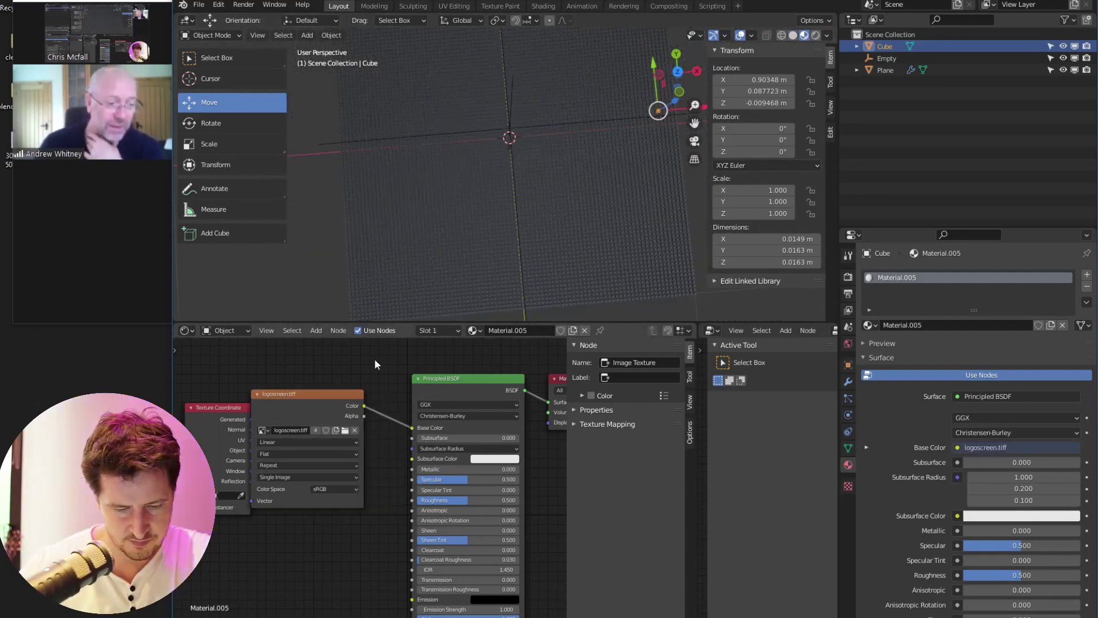
middle_click_drag(377, 366, 444, 378)
left_click_drag(287, 422, 221, 409)
middle_click_drag(347, 391, 359, 360)
Select the plane in the viewport and return to Solid shading
left_click(380, 388)
middle_click_drag(503, 179, 516, 204)
left_click(504, 193)
scroll(503, 194, "up", 3)
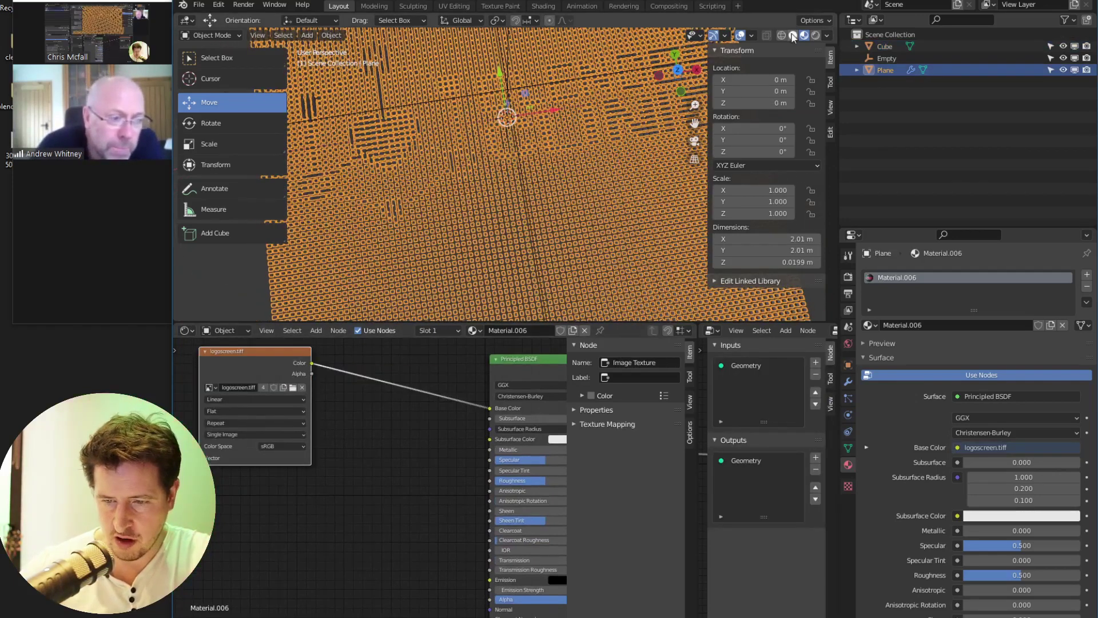
left_click(794, 36)
Set the viewport lighting to Flat without outline and specular lighting, and hide the viewport overlays
left_click(826, 35)
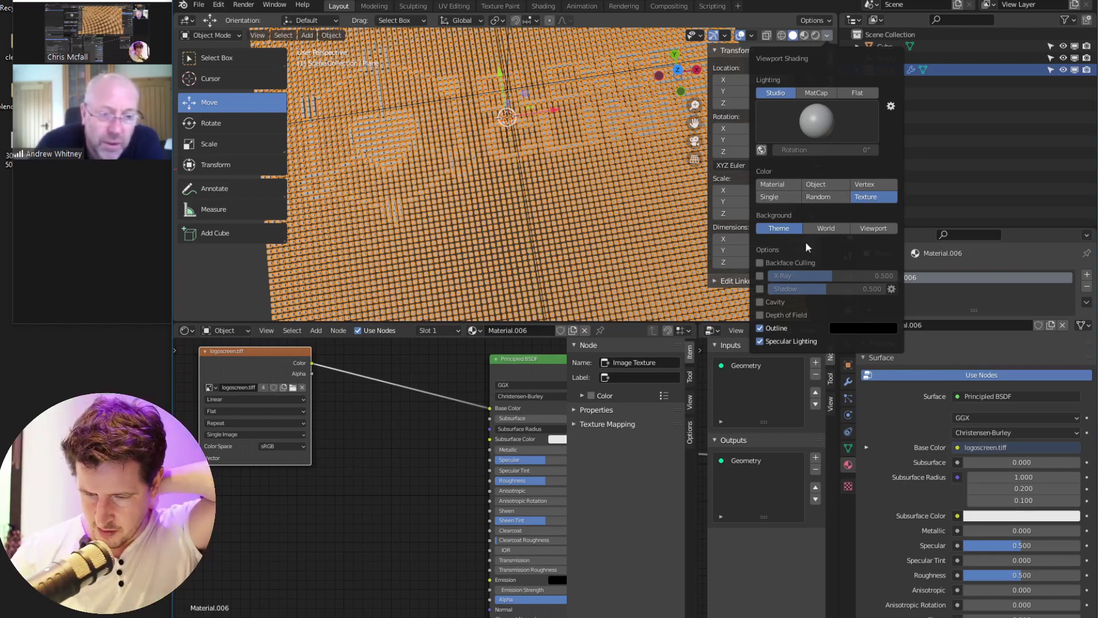
left_click(760, 328)
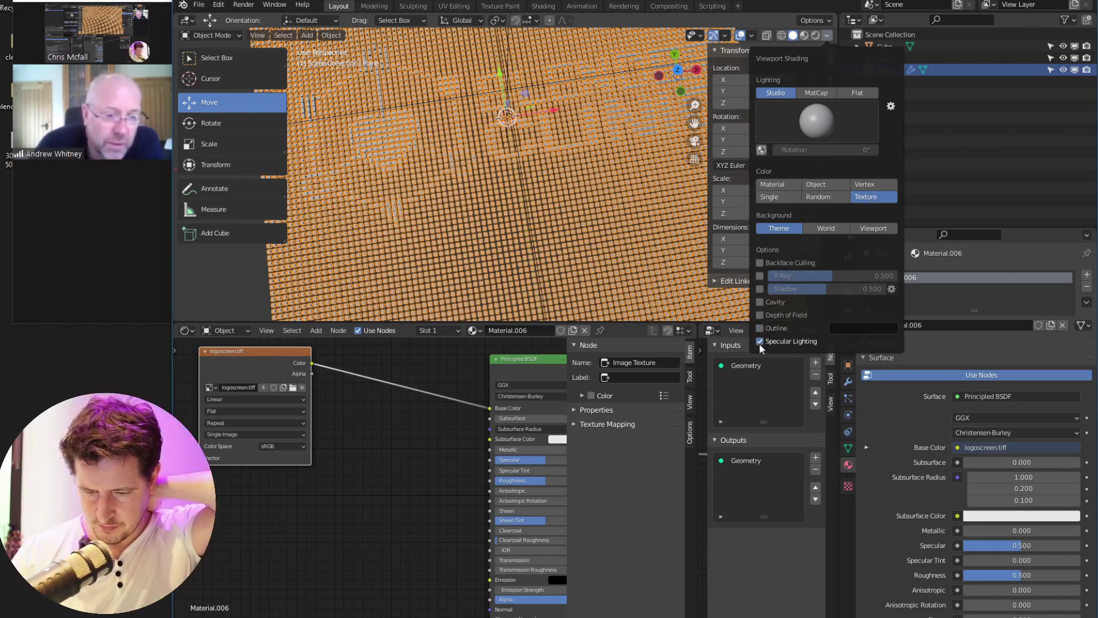
left_click(760, 342)
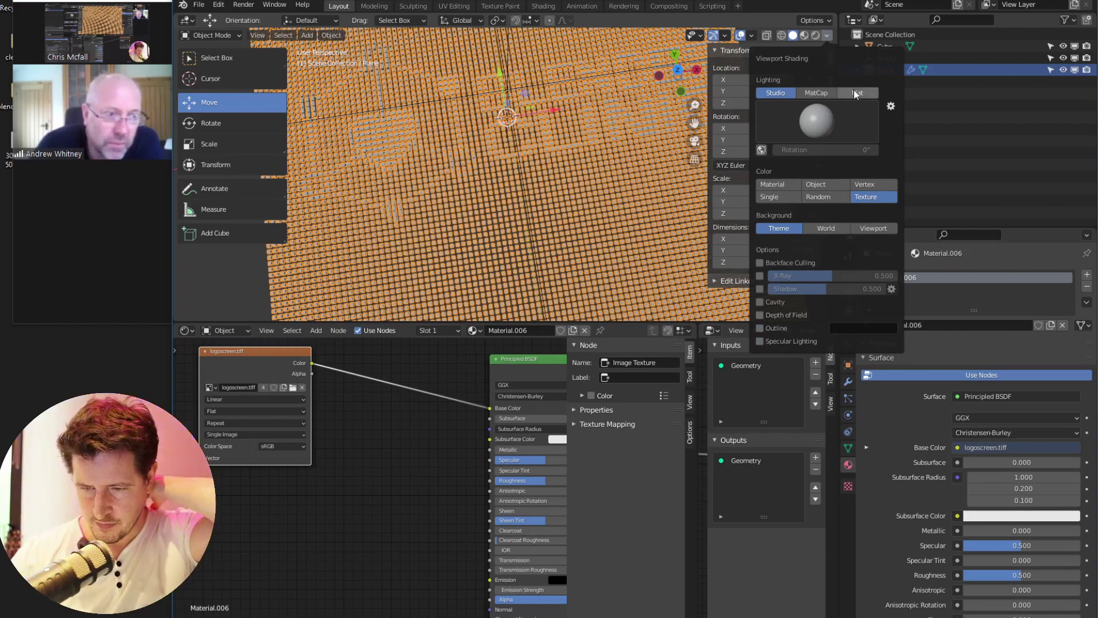
scroll(569, 203, "down", 1)
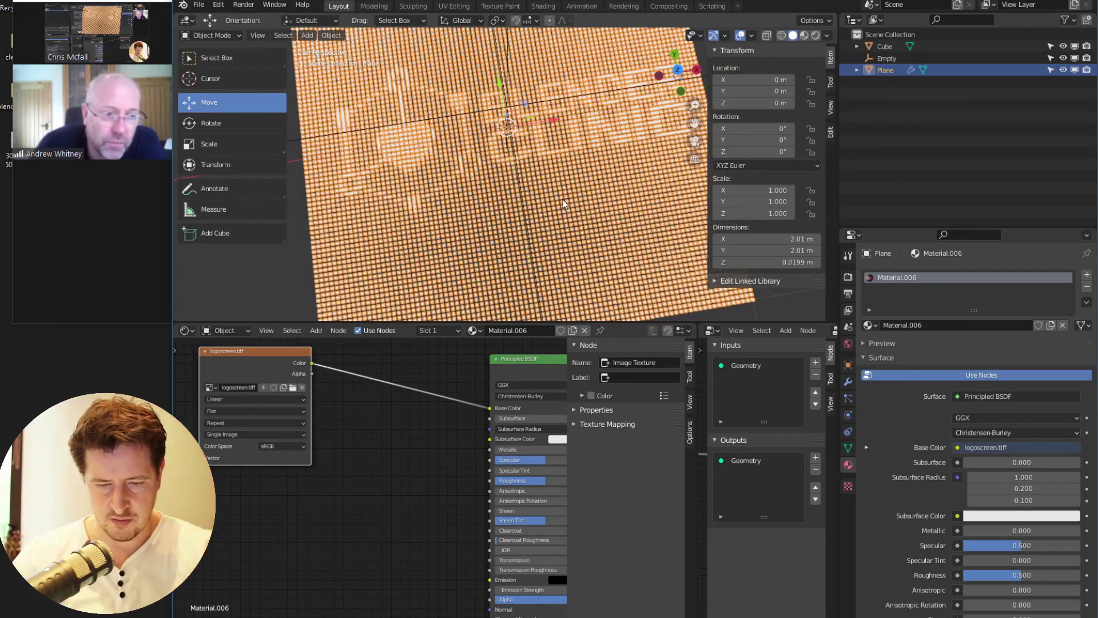
left_click(742, 36)
middle_click_drag(452, 251, 462, 222)
Test a magenta Base Color on the plane's Material.006 with the logo texture unlinked, and reconnect the texture
middle_click_drag(348, 408, 322, 430)
scroll(366, 415, "down", 3)
middle_click_drag(419, 414, 445, 390)
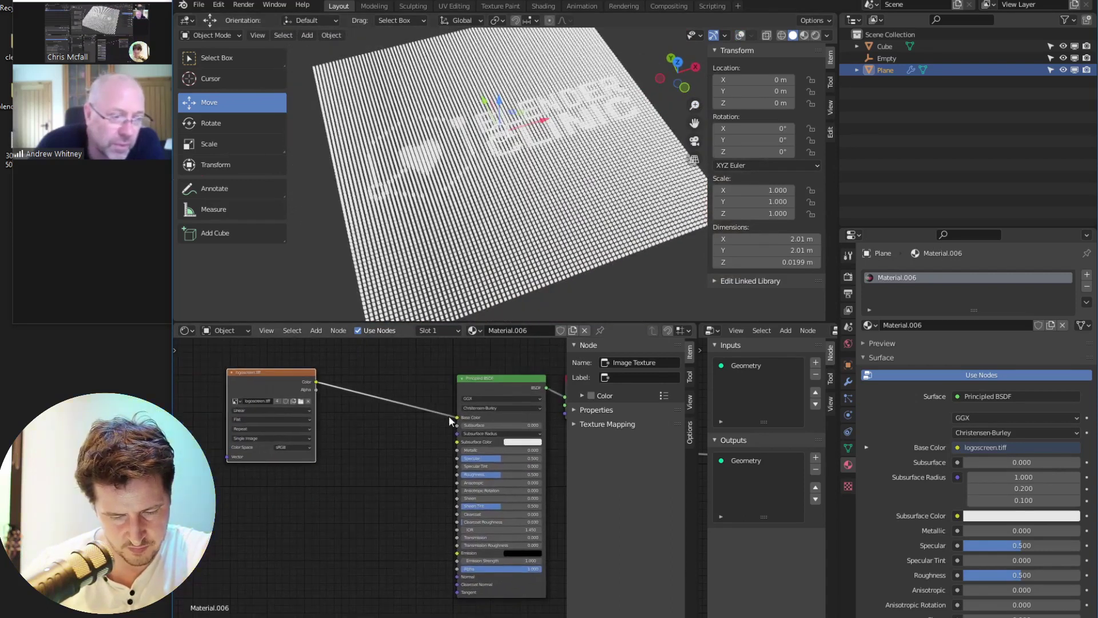
left_click_drag(457, 417, 484, 420)
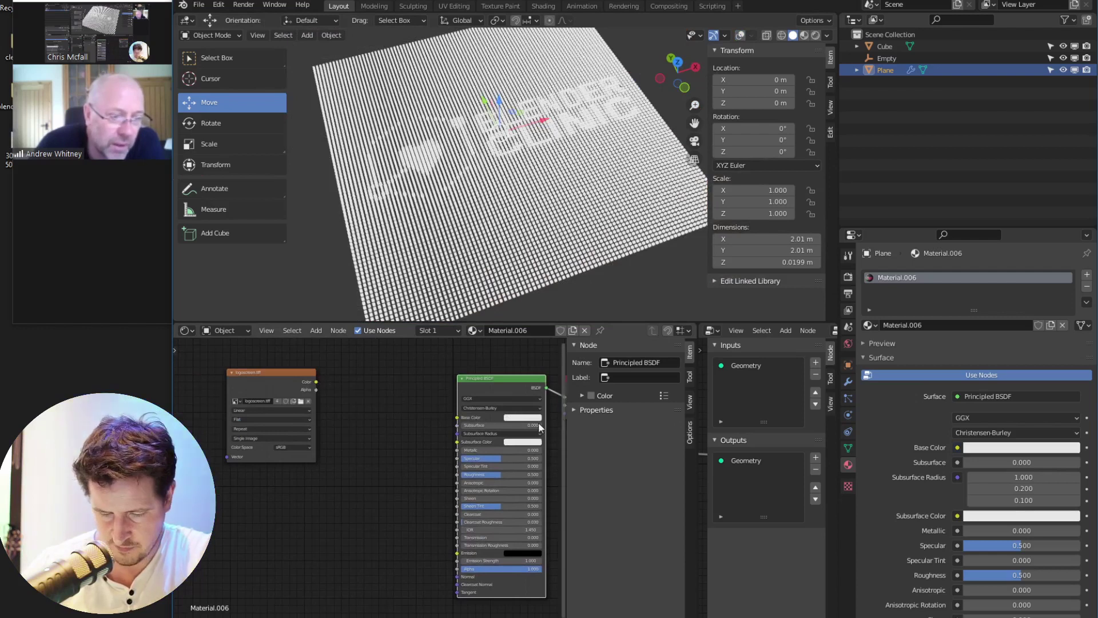
left_click(522, 417)
left_click_drag(535, 339, 567, 358)
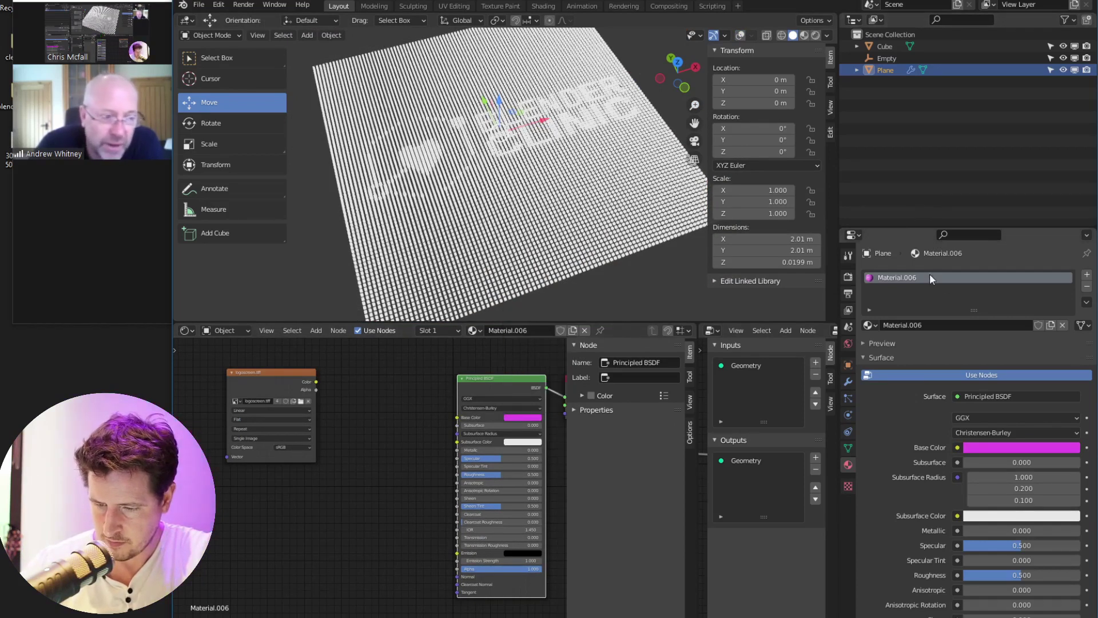
middle_click_drag(392, 350, 361, 346)
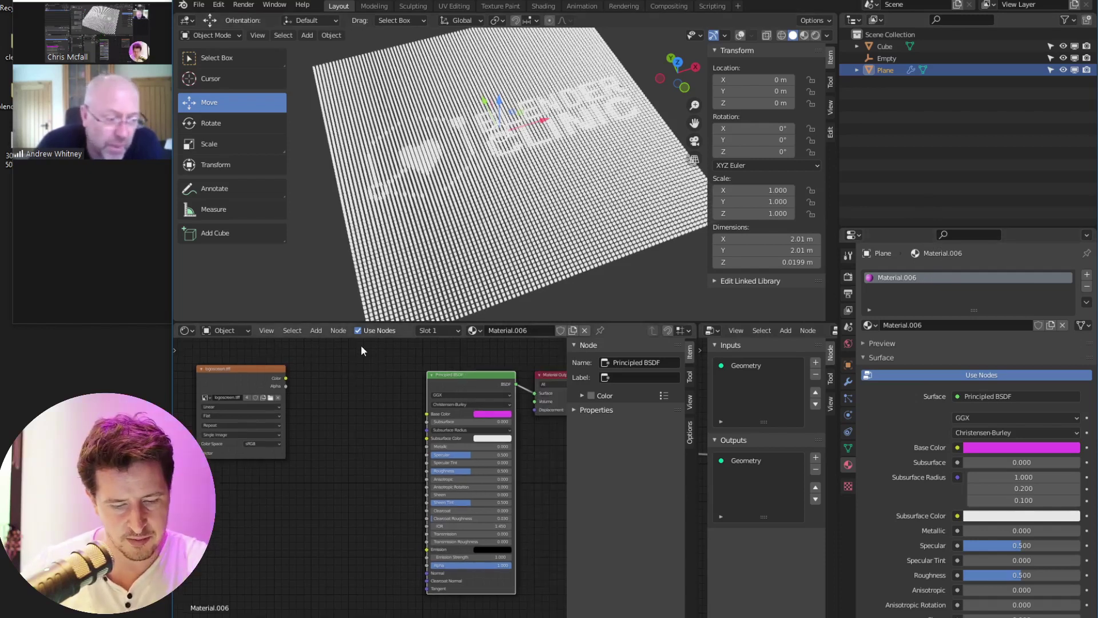
left_click_drag(286, 378, 427, 413)
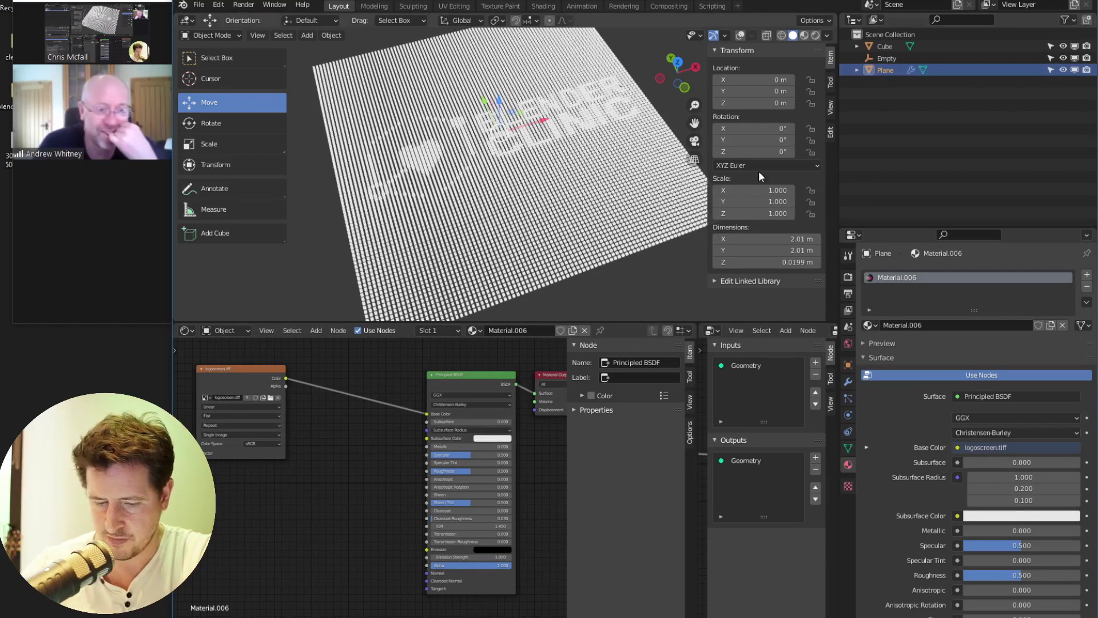
Select the Cube object and rename its material as cube
left_click(883, 46)
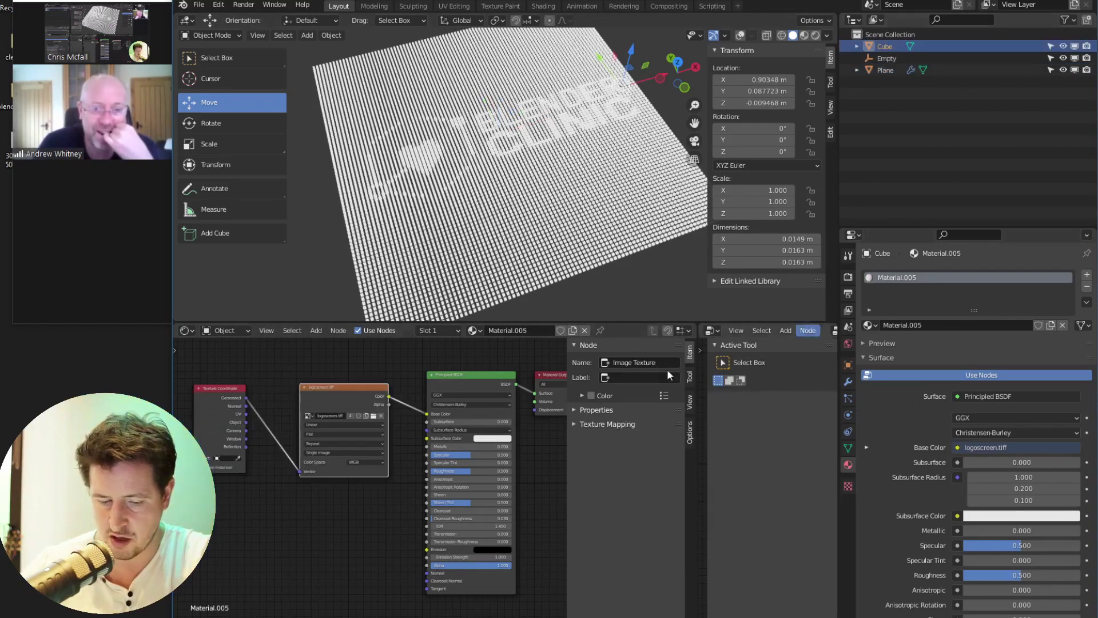
middle_click_drag(296, 462, 354, 466)
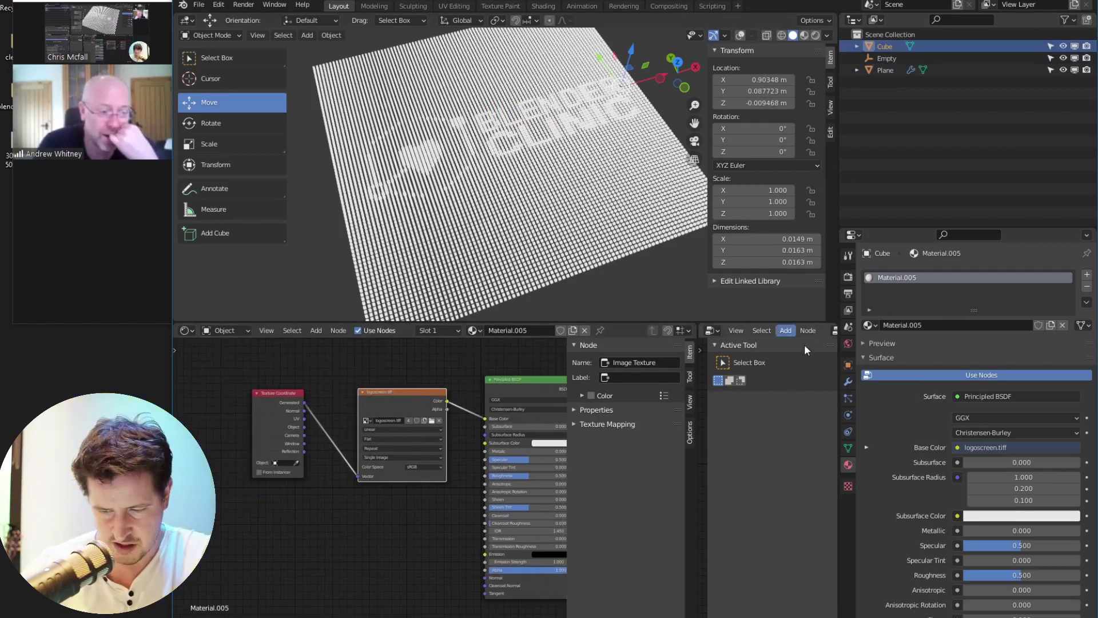
scroll(323, 444, "up", 2)
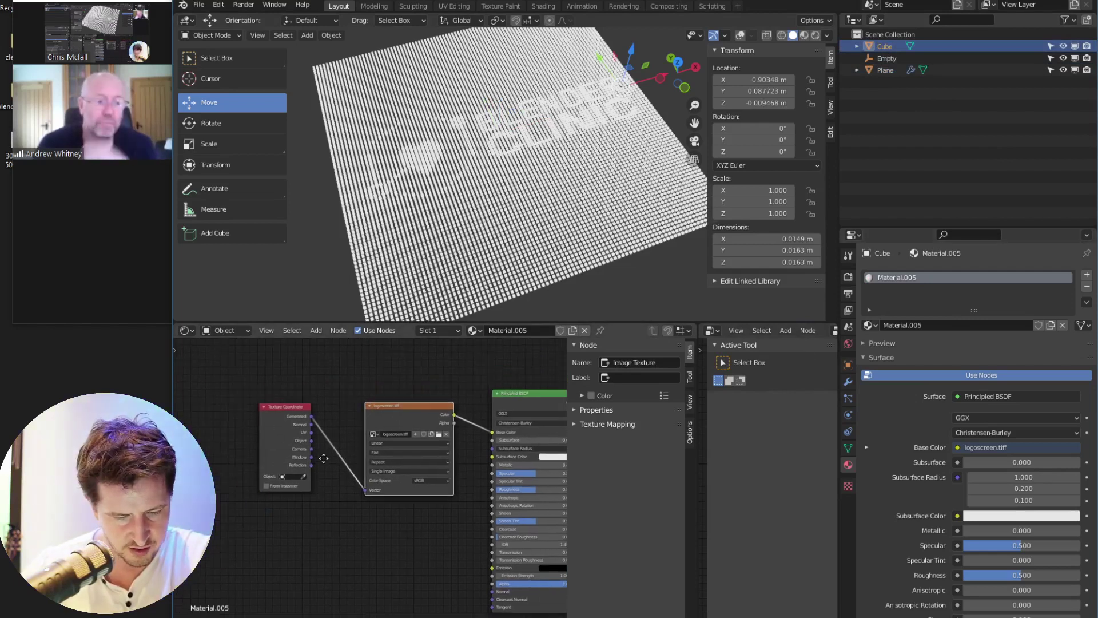
scroll(326, 406, "right", 3)
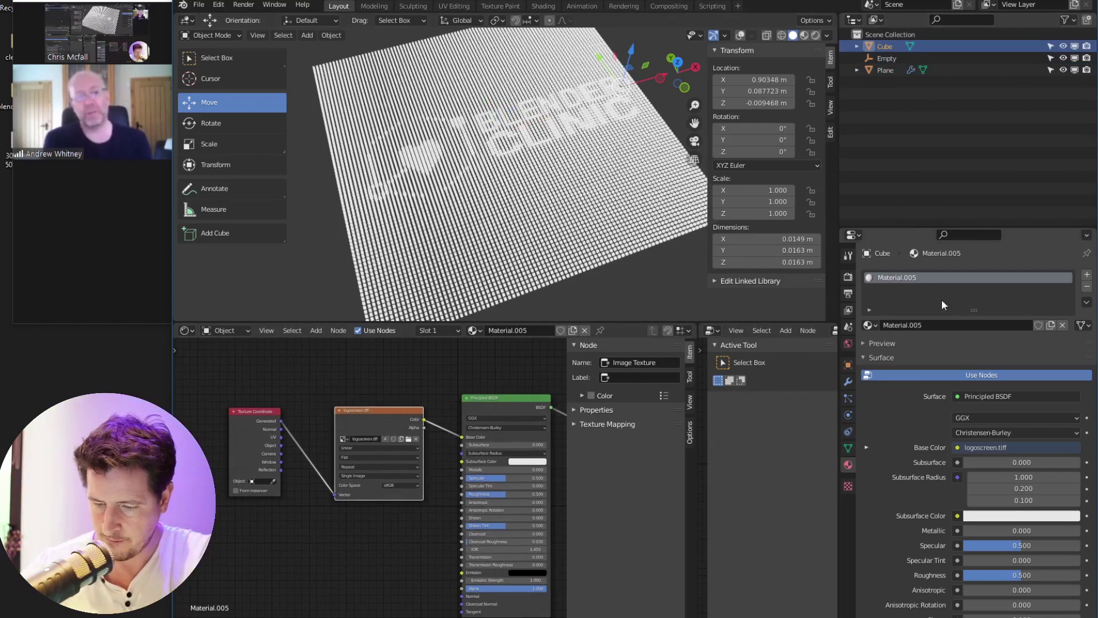
left_click(915, 324)
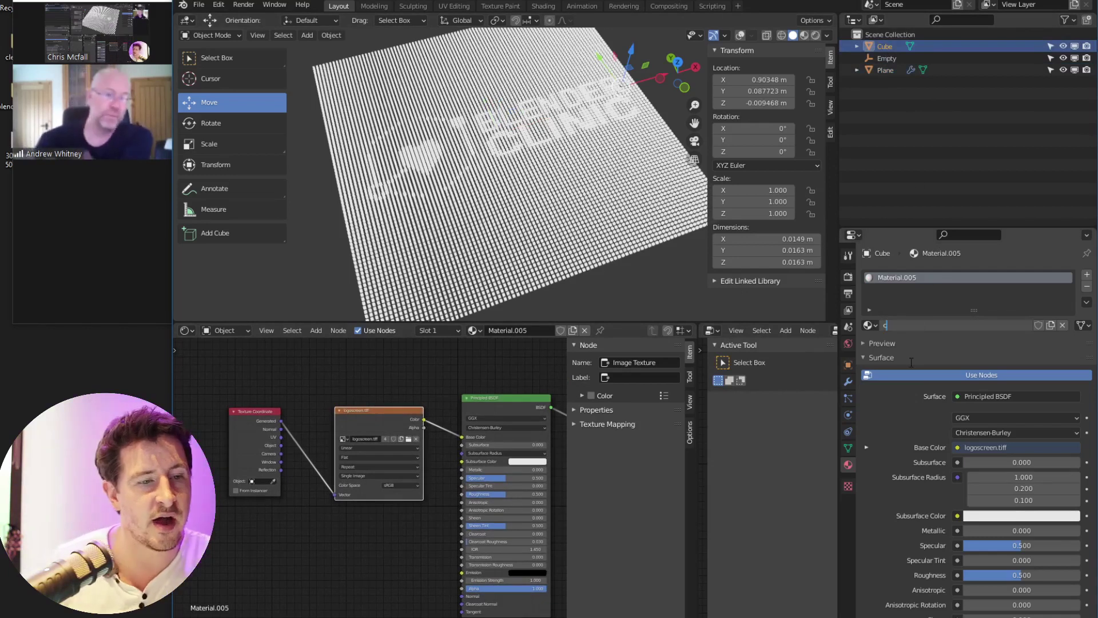
type("cube")
key("Return")
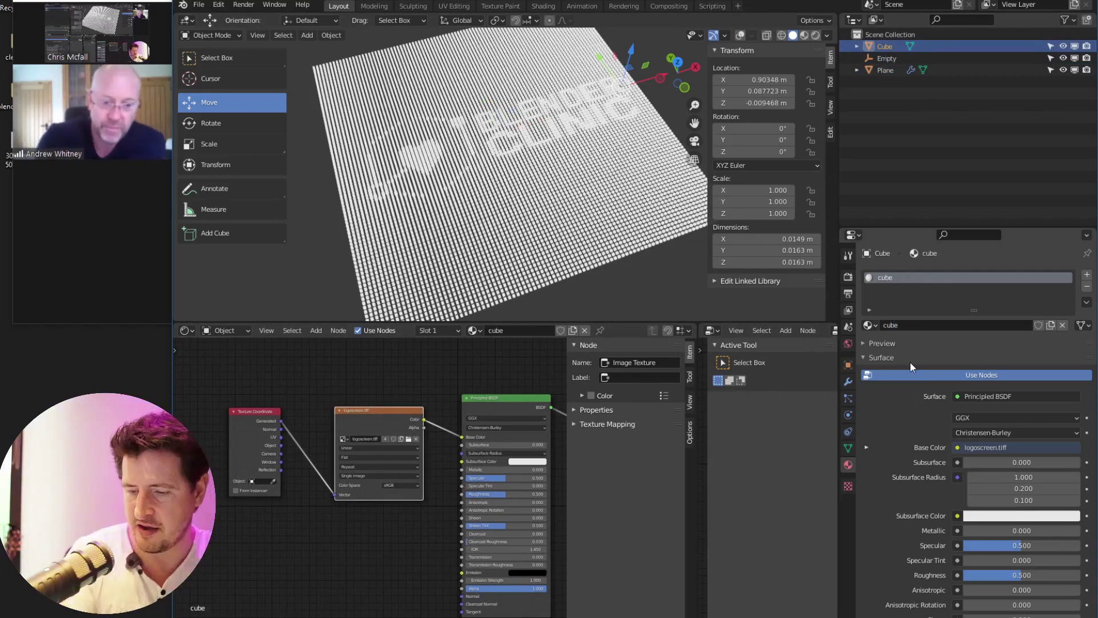
Rearrange the Texture Coordinate and Image Texture nodes, leaving more space before the Principled BSDF node
middle_click_drag(340, 392, 383, 379)
left_click_drag(299, 428, 375, 482)
scroll(312, 466, "up", 1)
left_click_drag(271, 399, 375, 482)
scroll(358, 400, "down", 2)
left_click_drag(419, 445, 369, 404)
Connect the Texture Coordinate's Object output to the Image Texture's Vector input and choose the Empty as its reference object
left_click_drag(303, 476, 339, 477)
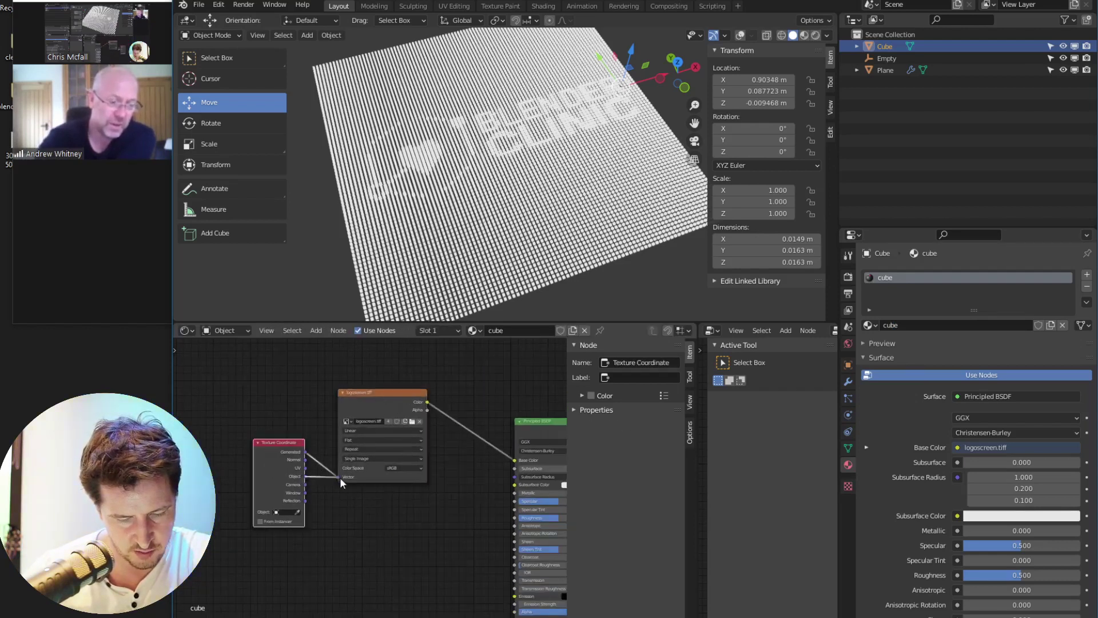
left_click(289, 512)
left_click(290, 531)
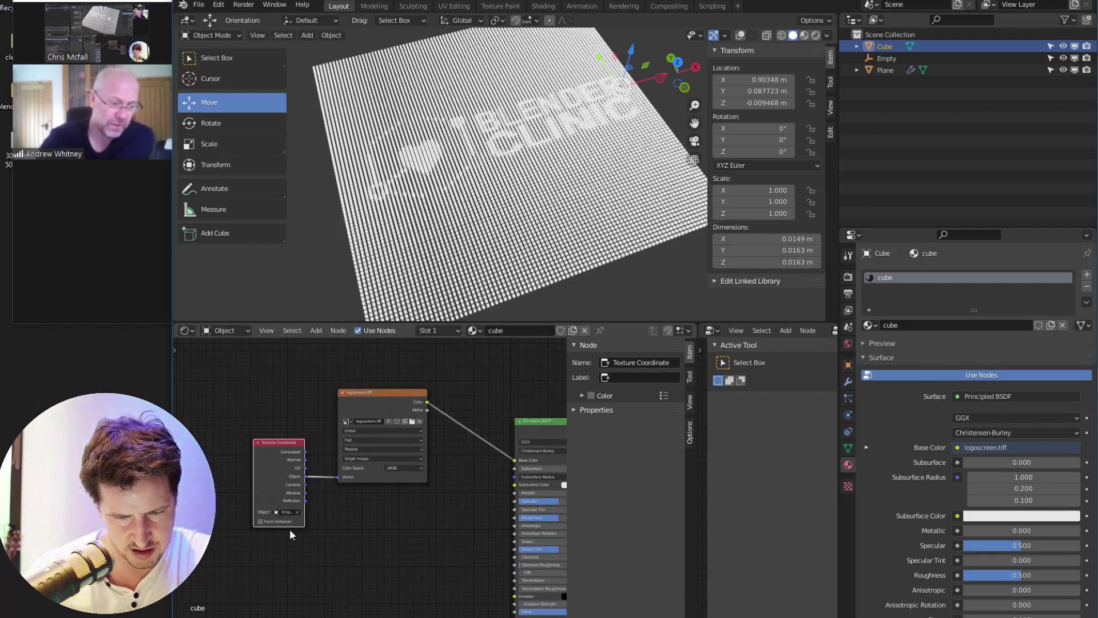
Add a UV Project modifier to the Cube, with UVMap as its UV map and the Empty as its projector object
left_click(378, 395)
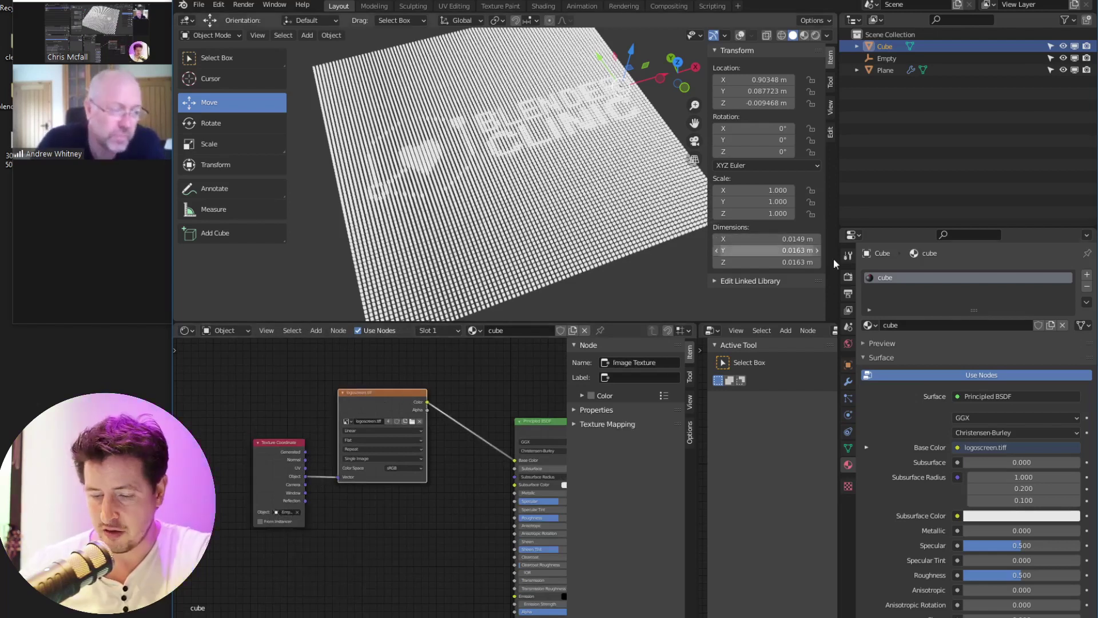
left_click(849, 382)
left_click(897, 275)
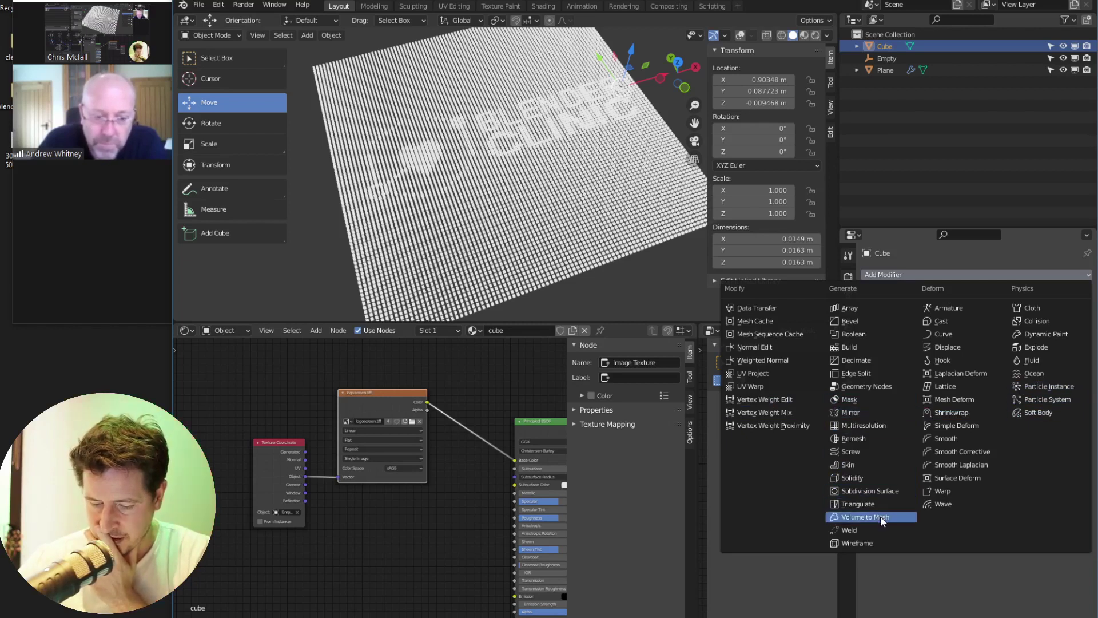
left_click(769, 376)
left_click(966, 315)
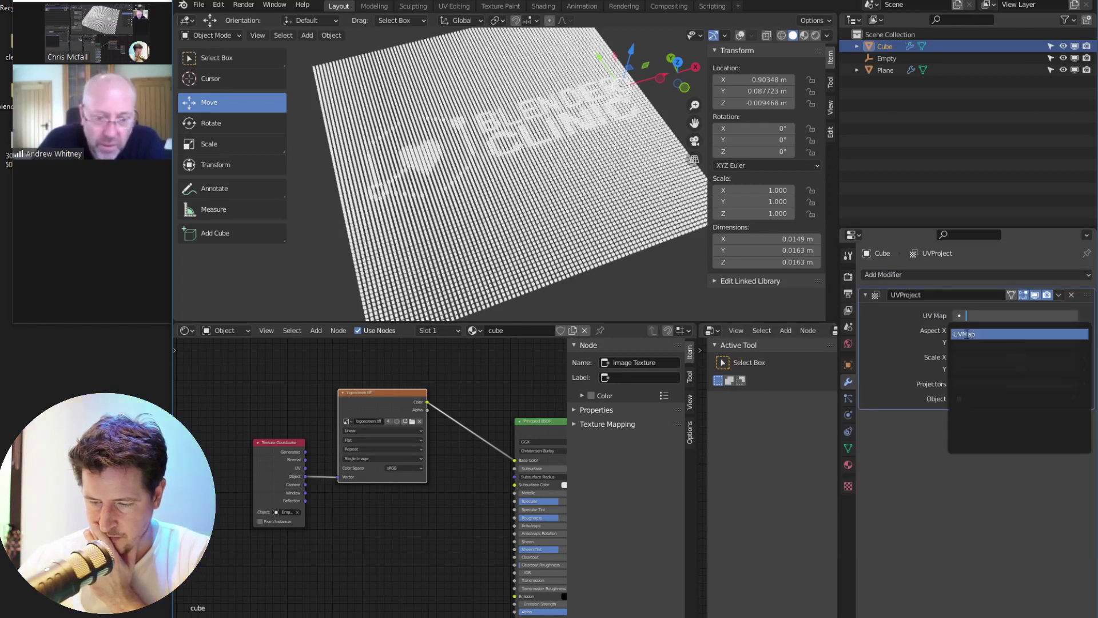
left_click(967, 335)
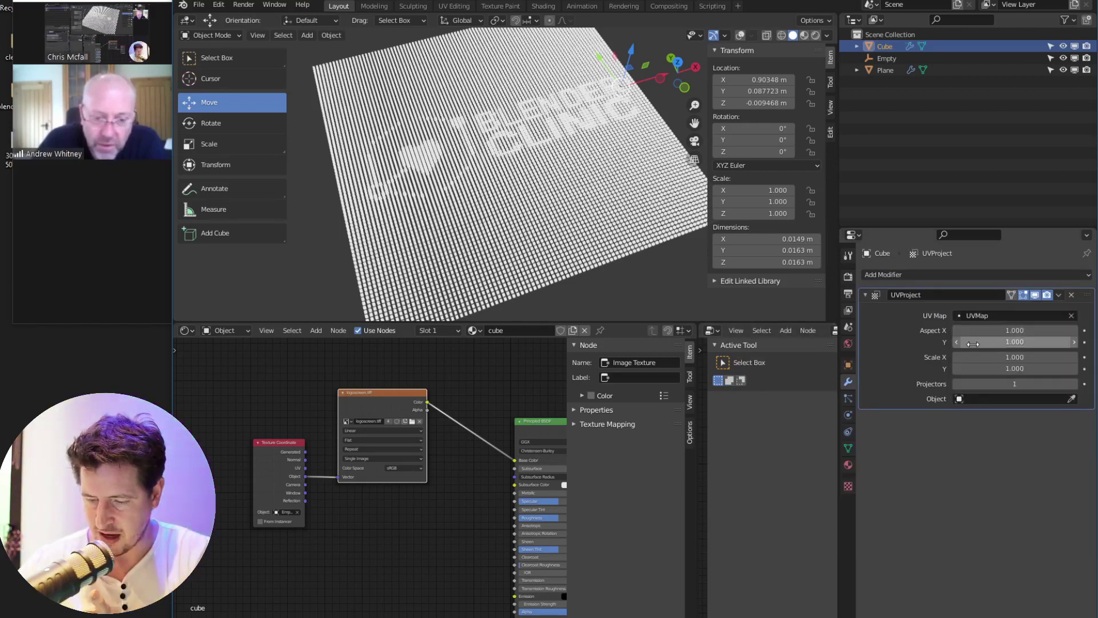
left_click(980, 398)
left_click(979, 418)
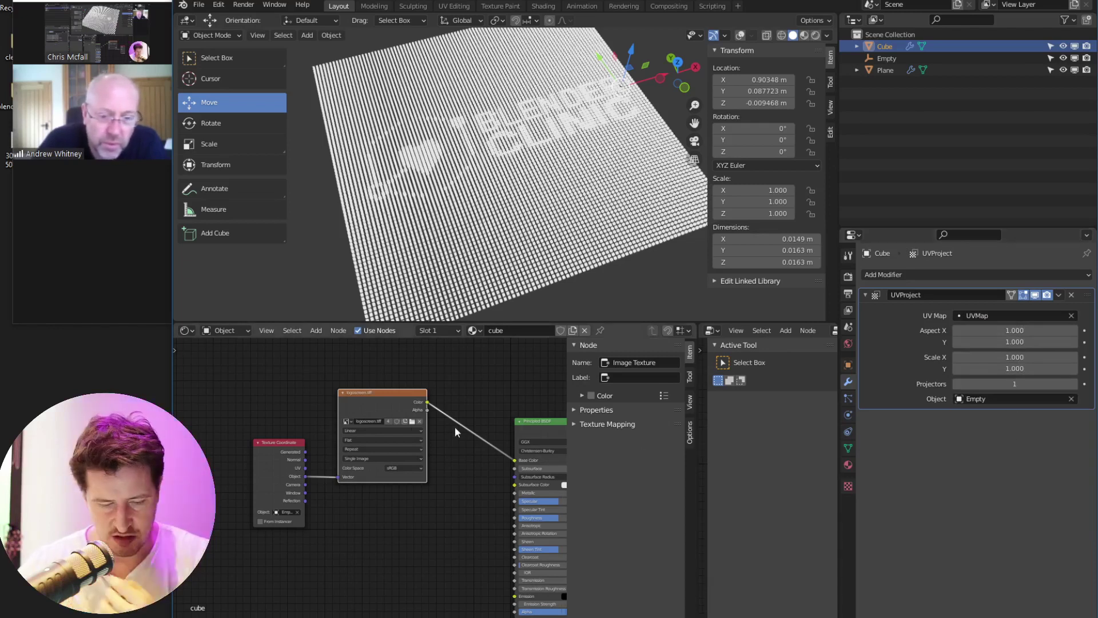
Select the Plane with the instanced cubes and enlarge the geometry node editor to show its node tree
middle_click_drag(474, 214, 531, 152)
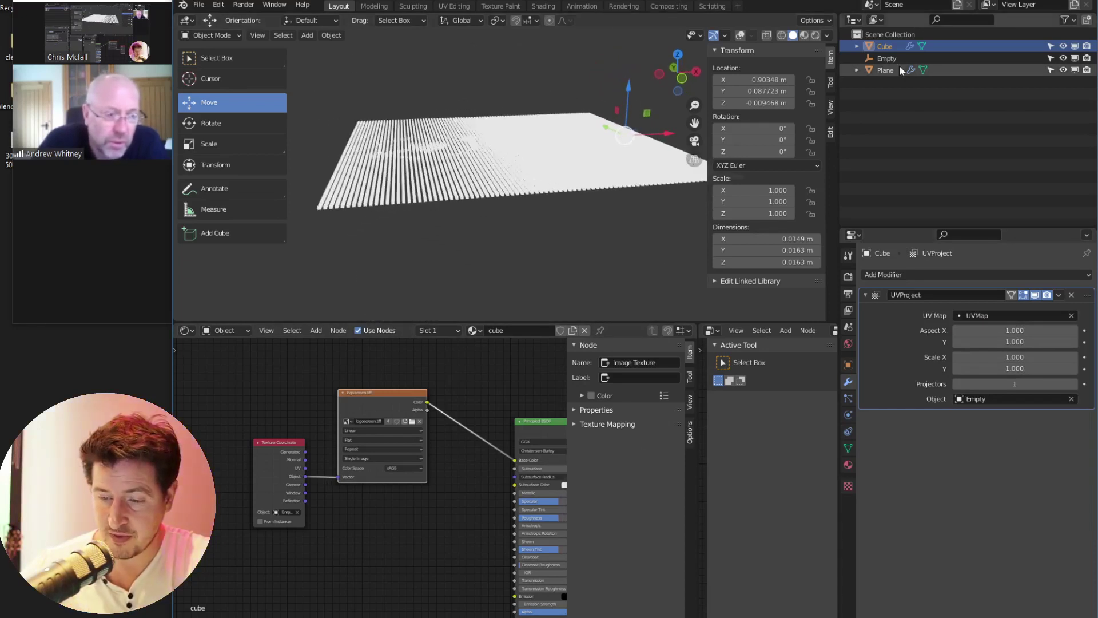
left_click(887, 59)
left_click_drag(502, 63, 509, 158)
middle_click_drag(508, 158, 507, 210)
left_click(507, 211)
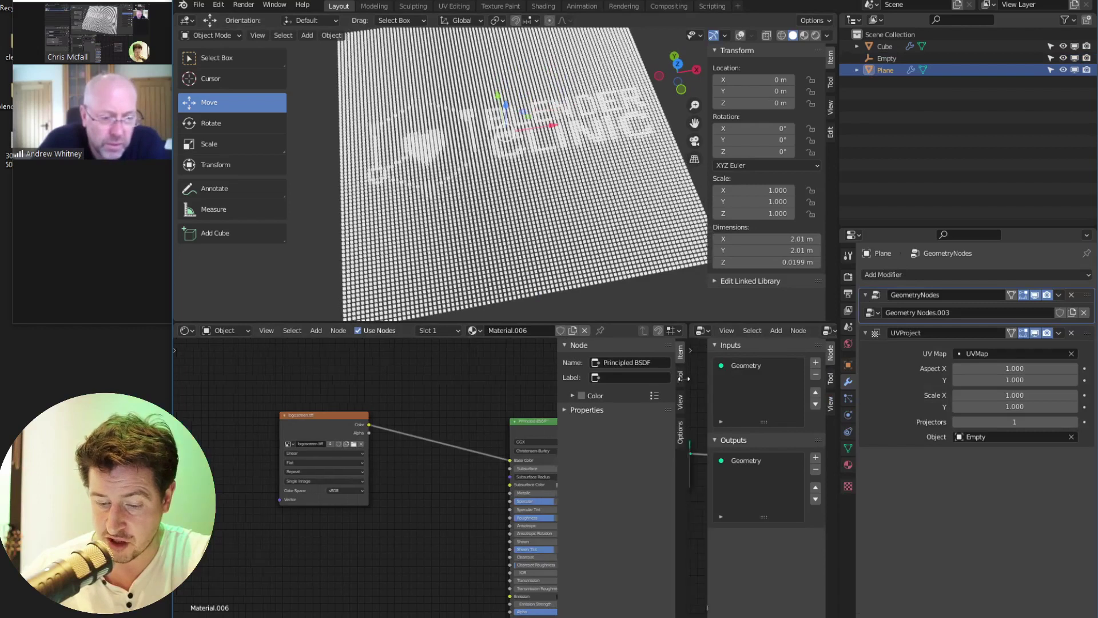
left_click_drag(696, 381, 326, 378)
middle_click_drag(480, 475, 567, 461)
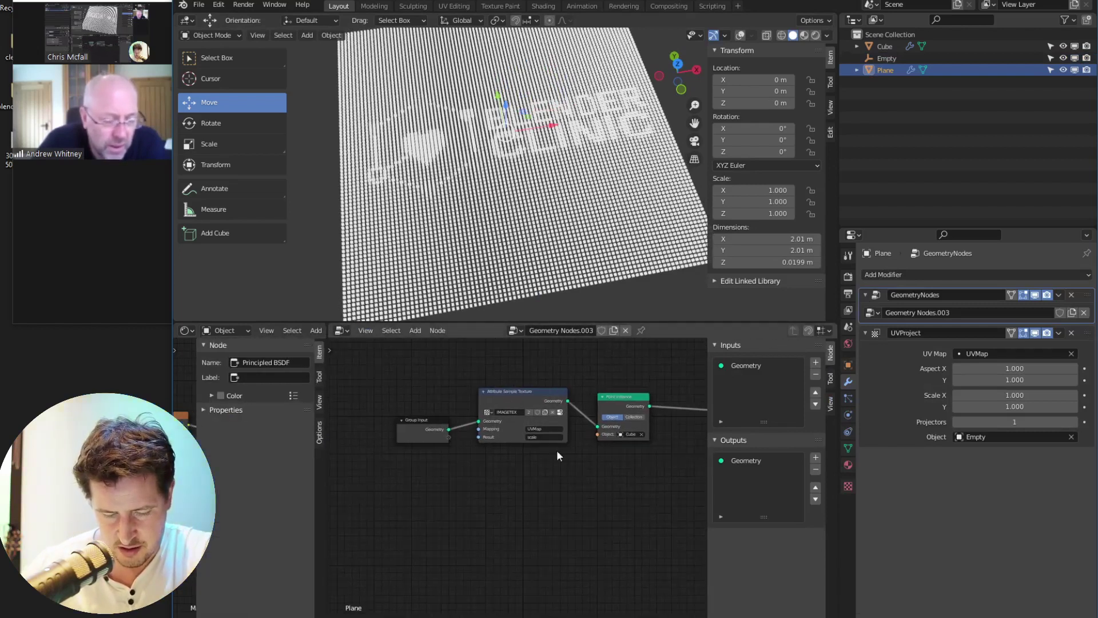
Duplicate the Attribute Sample Texture node, insert the copy right after Group Input and set its Result attribute to color
left_click_drag(402, 417, 336, 411)
left_click_drag(515, 392, 496, 390)
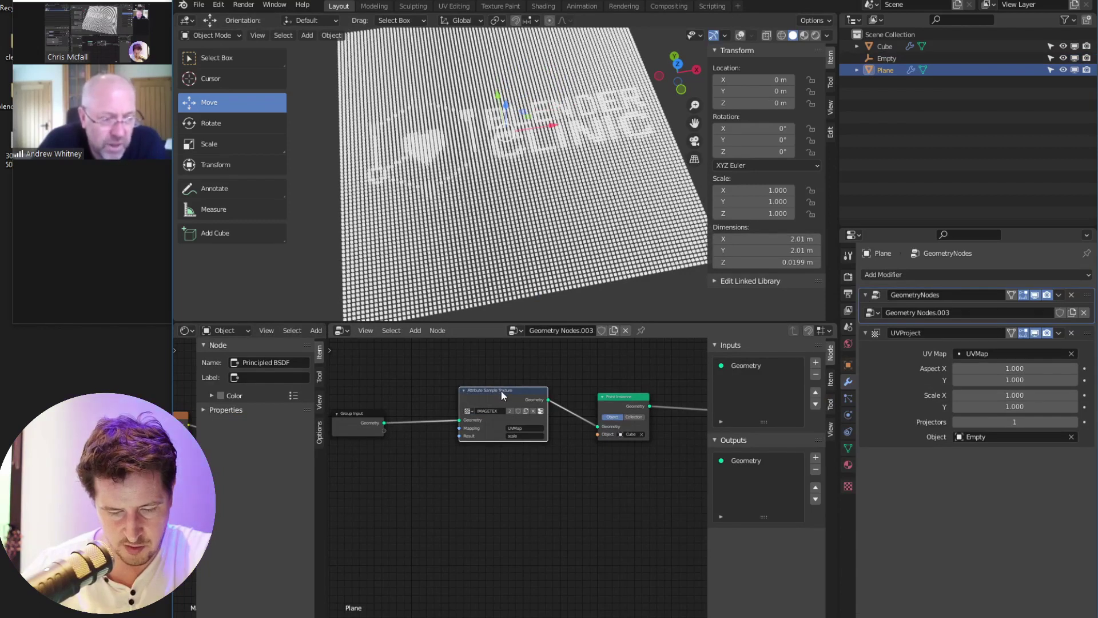
key("shift+d")
left_click(462, 417)
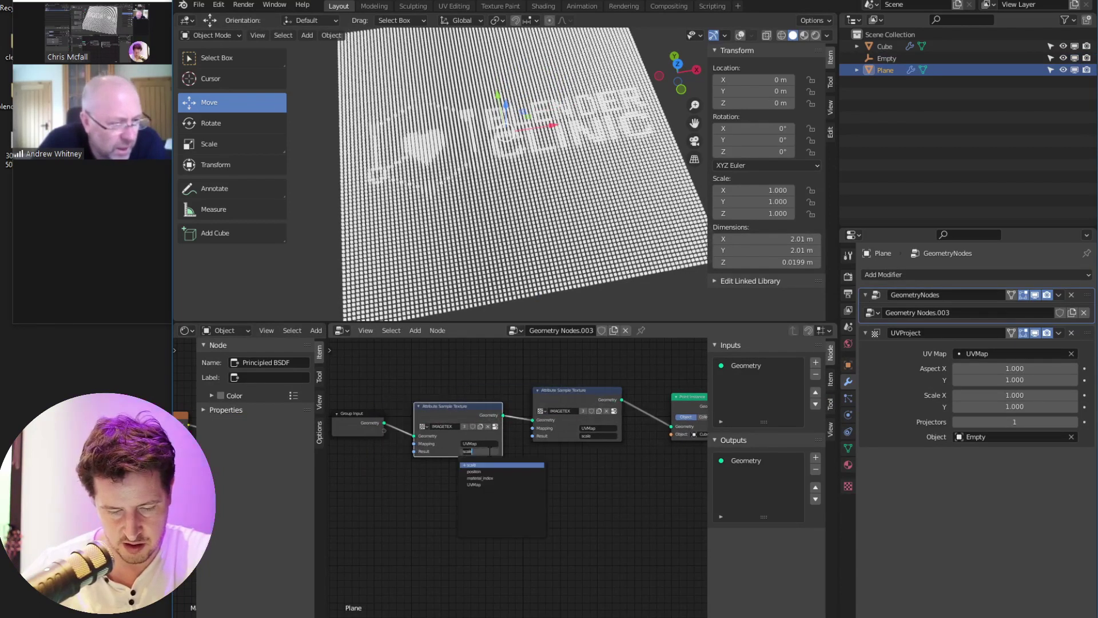
type("color")
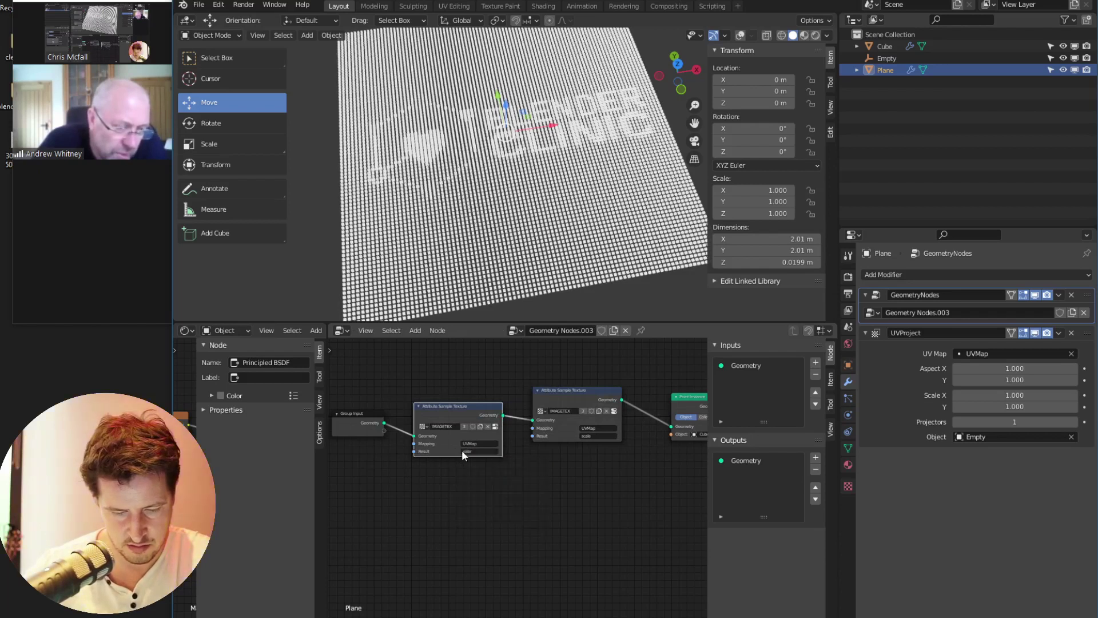
left_click(477, 451)
left_click(430, 478)
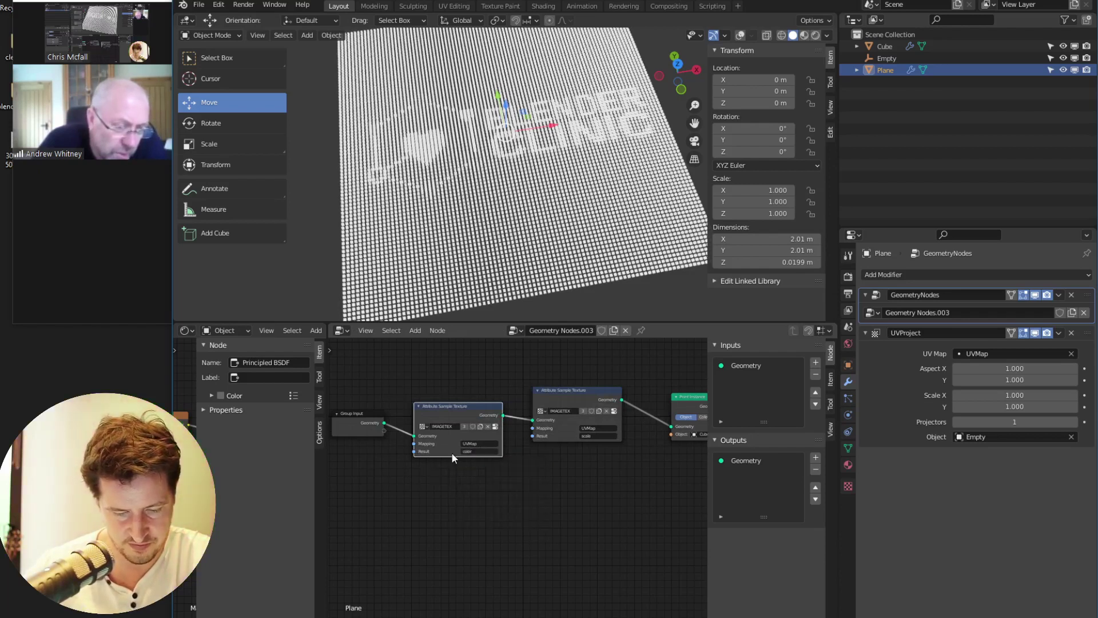
scroll(451, 463, "up", 2)
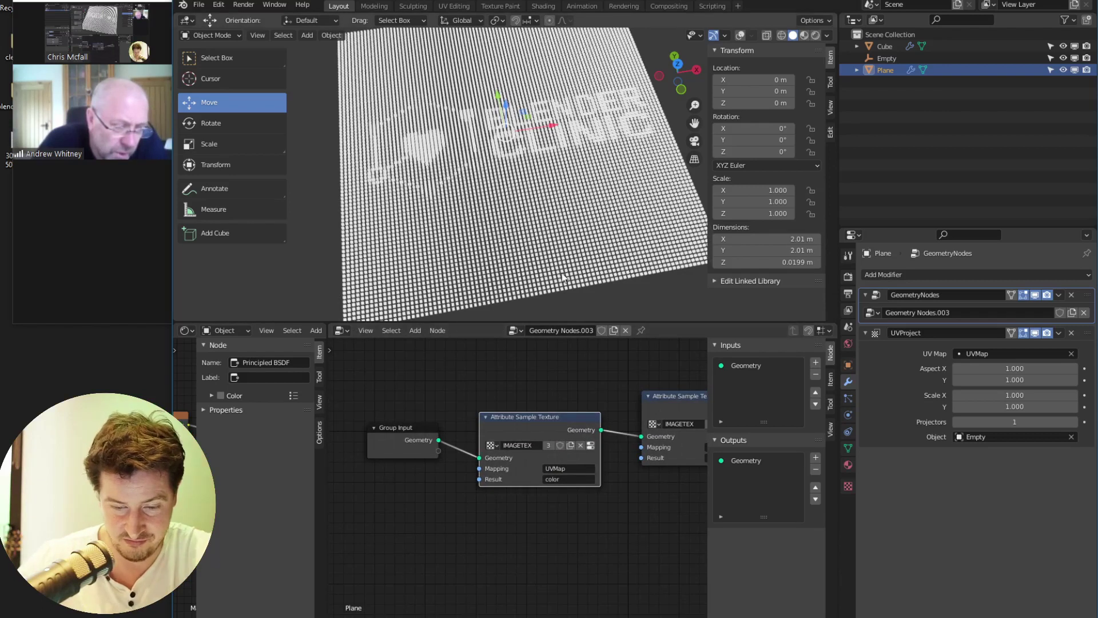
Examine the Plane's material properties down to the blend mode and viewport display settings
left_click(849, 465)
scroll(901, 598, "down", 15)
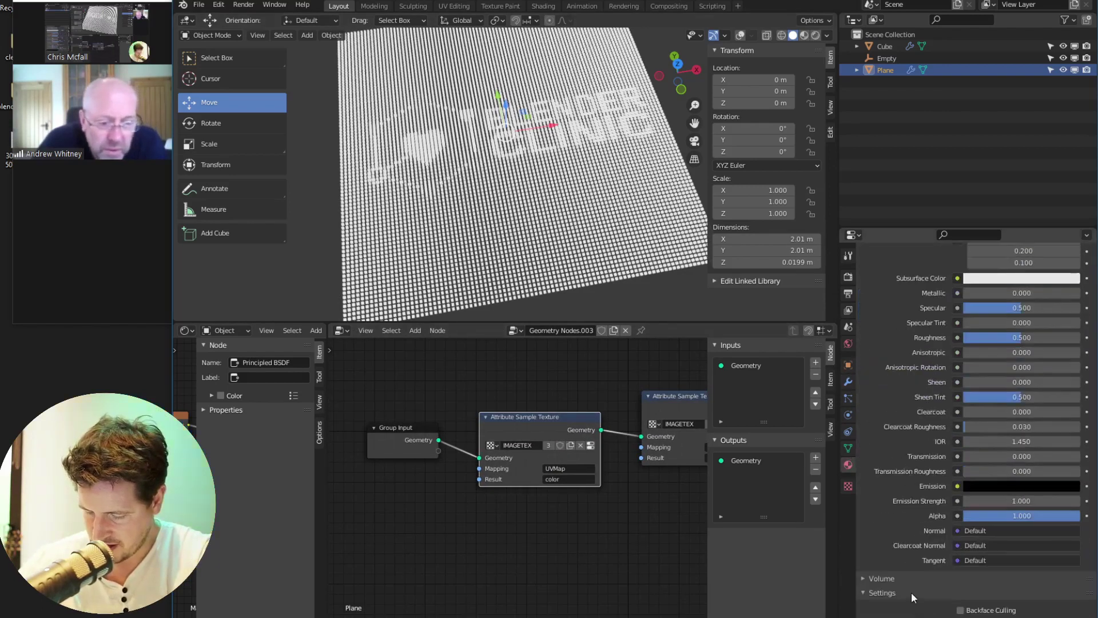
right_click(909, 611)
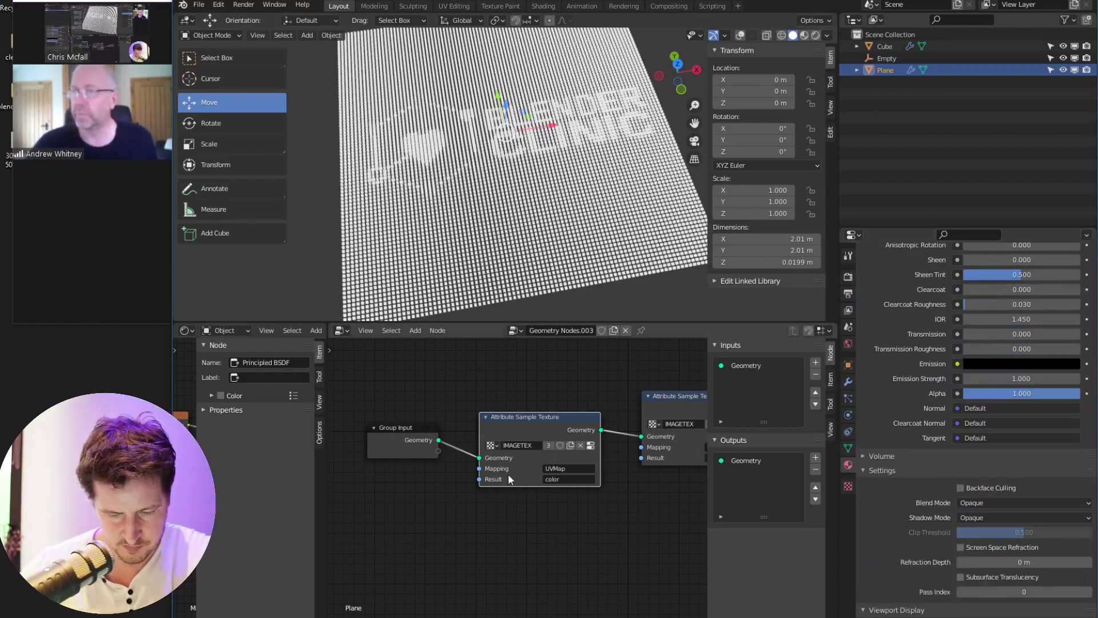
Try Diffuse color, then material_index, as the Result attribute of the duplicated Attribute Sample Texture node
middle_click_drag(419, 491, 446, 494)
left_click(596, 483)
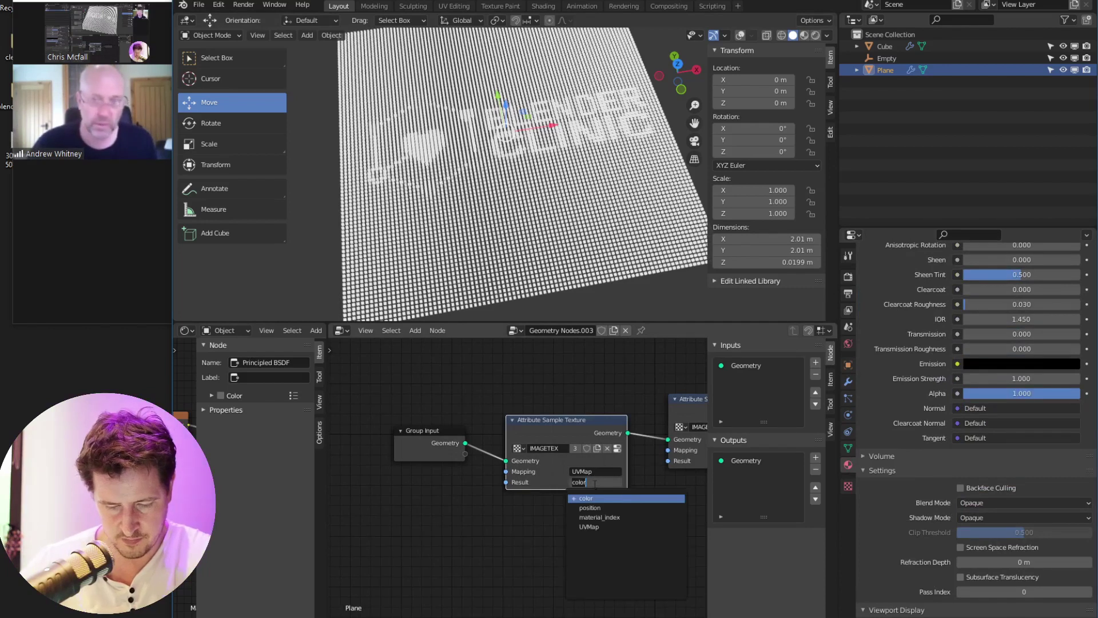
type("Diffuse")
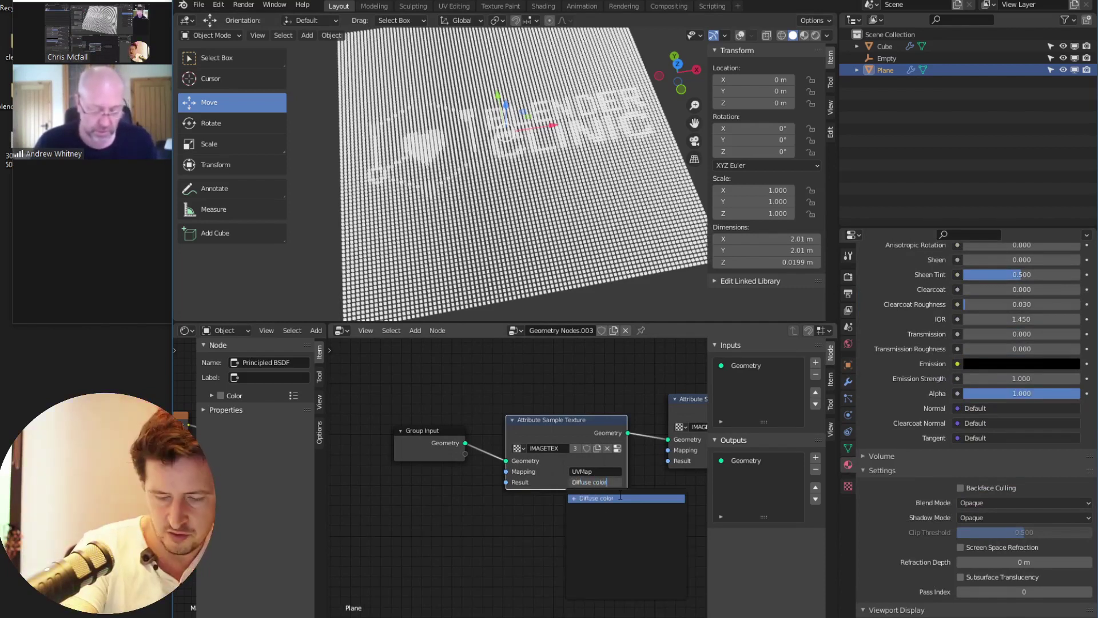
left_click(621, 498)
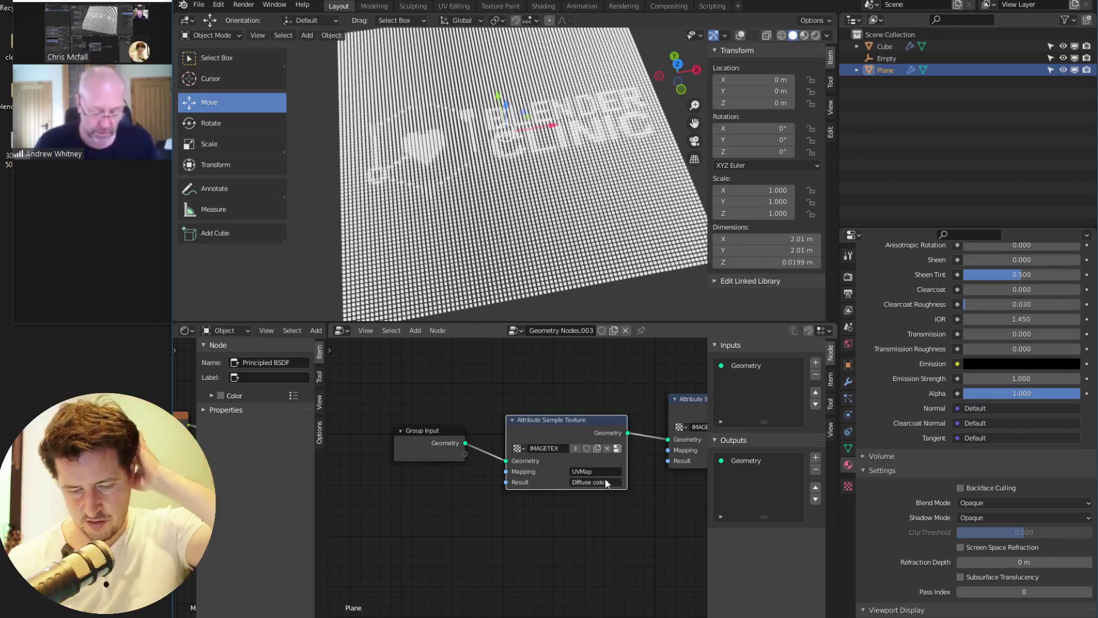
left_click(612, 483)
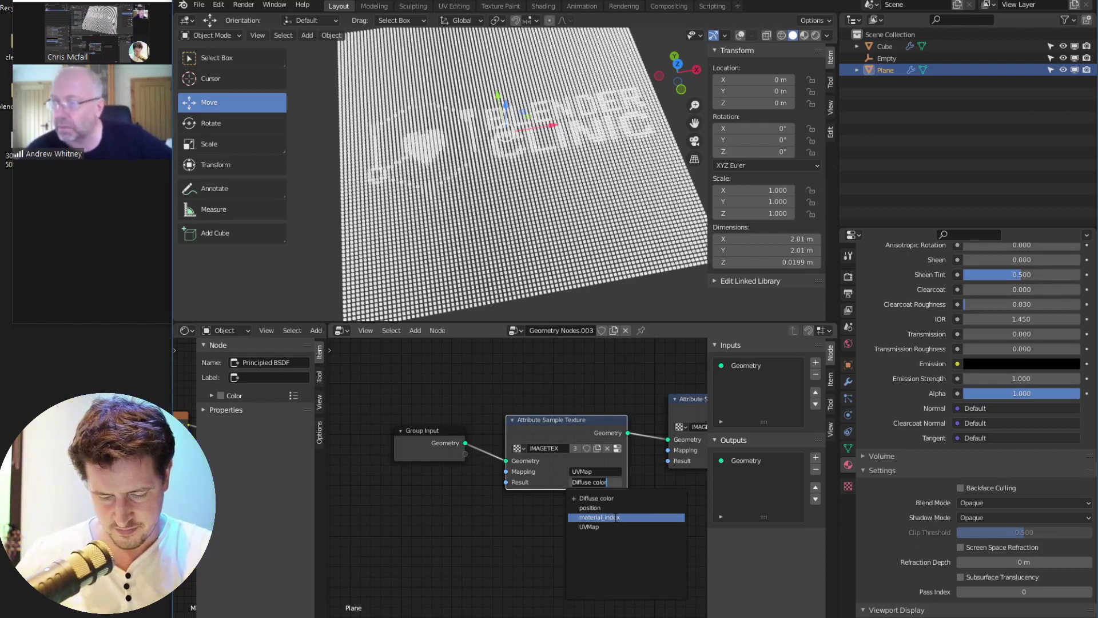
left_click(612, 518)
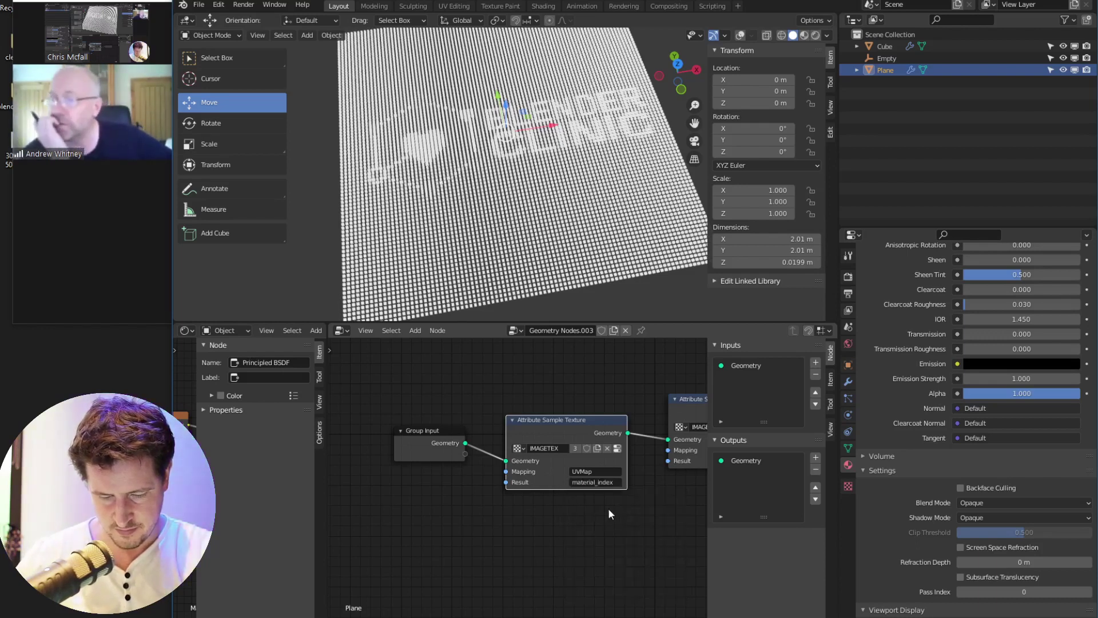
Move the duplicated Attribute Sample Texture node onto the link between Point Instance and Group Output
middle_click_drag(739, 530, 700, 473)
left_click_drag(427, 447, 566, 429)
left_click_drag(499, 412, 643, 483)
middle_click_drag(643, 482, 415, 480)
left_click_drag(415, 480, 632, 430)
middle_click_drag(633, 433, 529, 428)
scroll(495, 513, "down", 1)
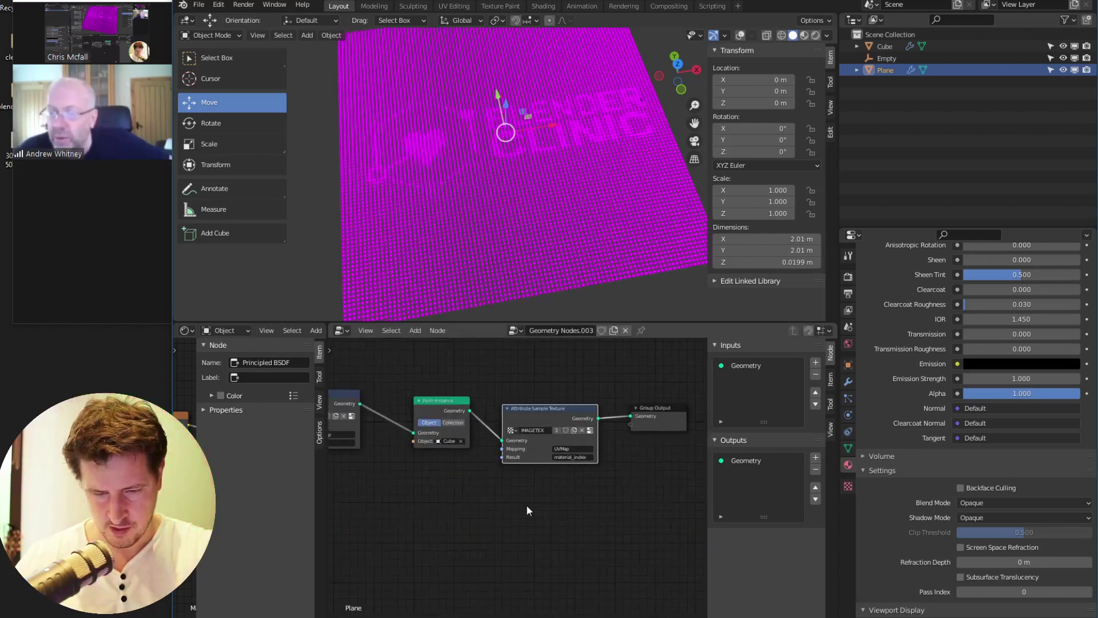
Try color as the Result attribute of the Attribute Sample Texture node following Point Instance
type("col")
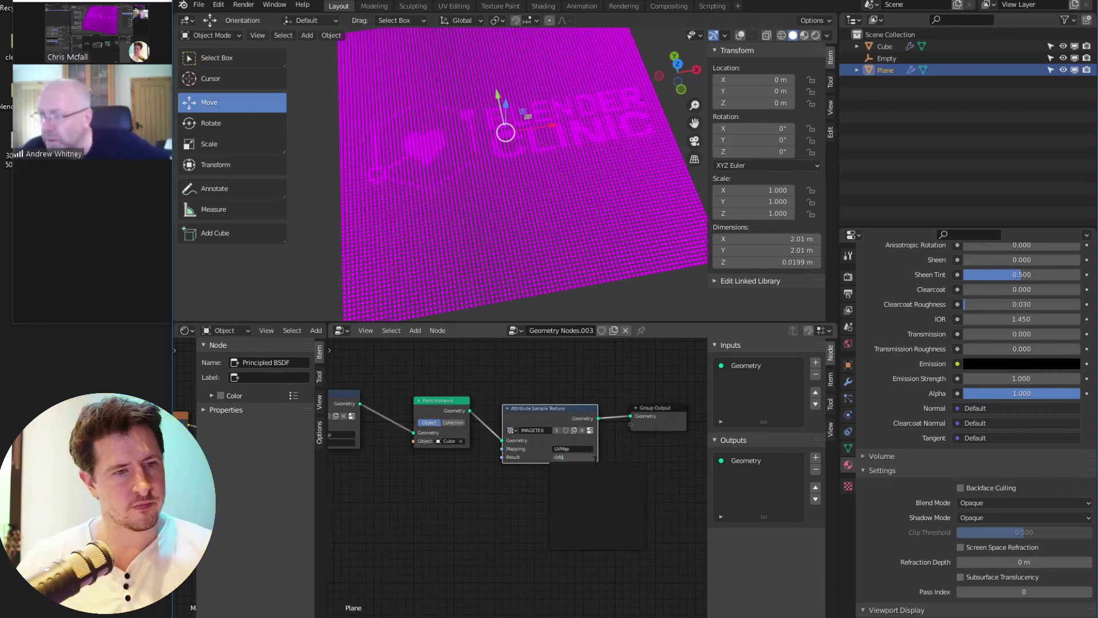
type("or")
key("Return")
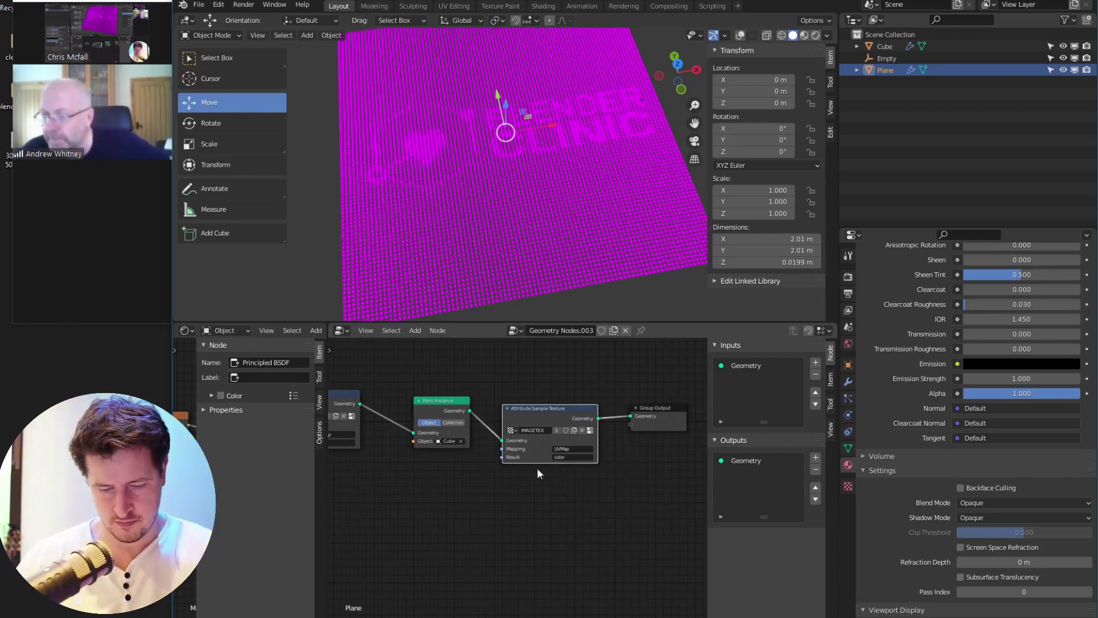
middle_click_drag(527, 474, 549, 472)
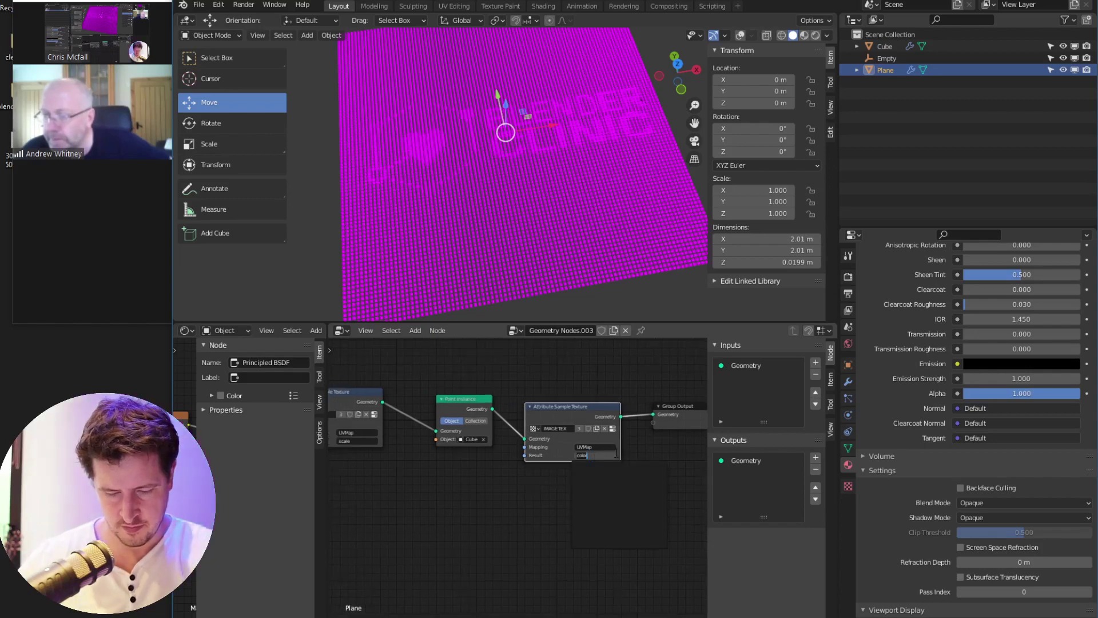
key("BackSpace")
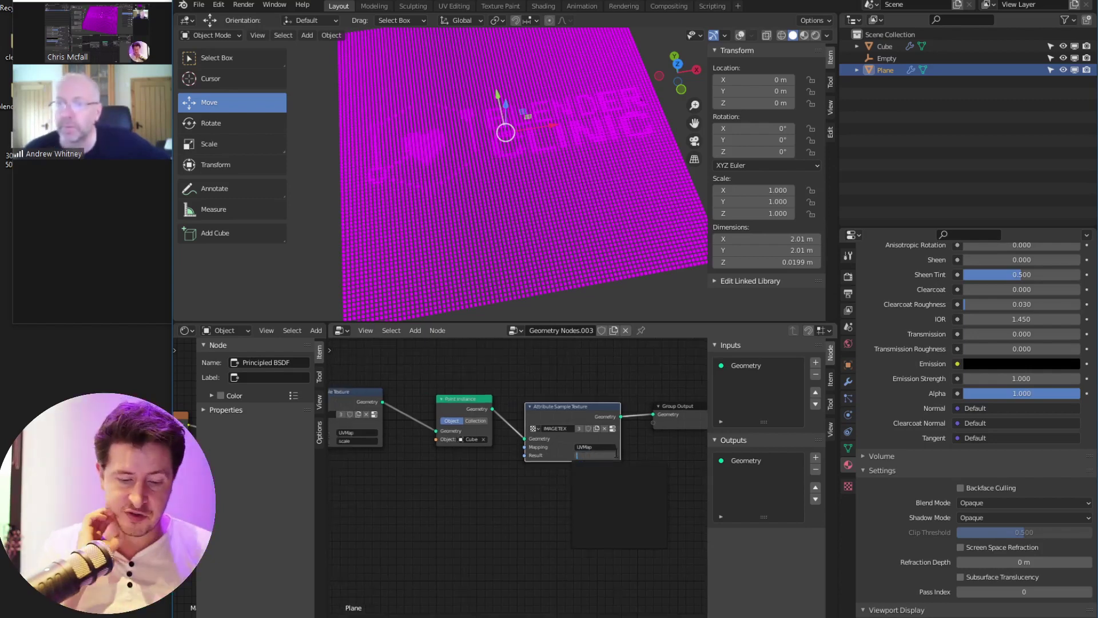
key("Escape")
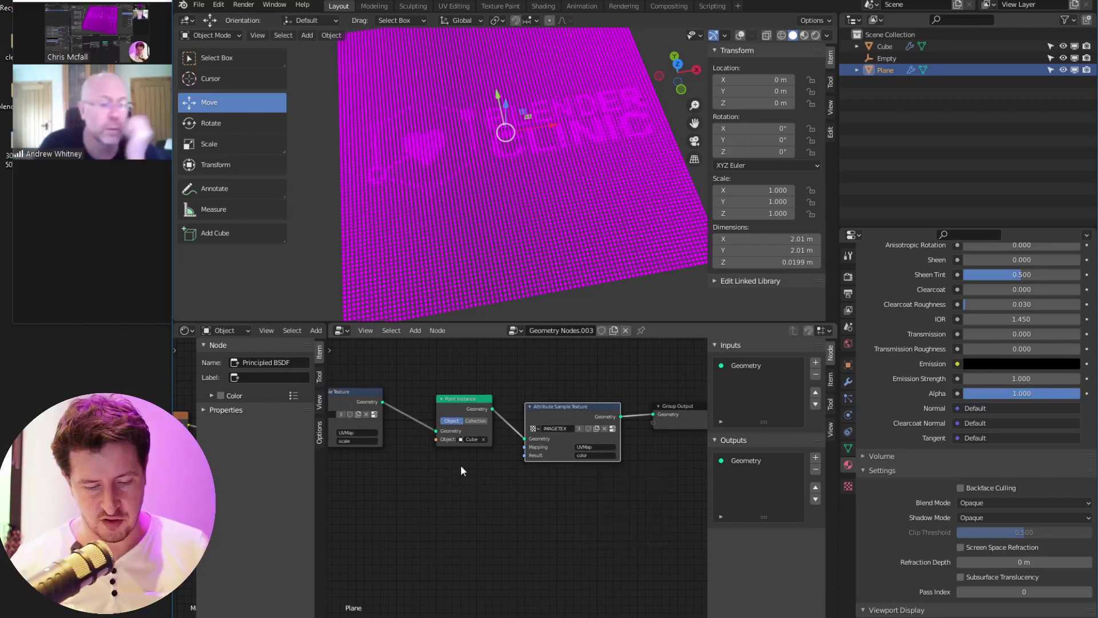
middle_click_drag(551, 460, 634, 473)
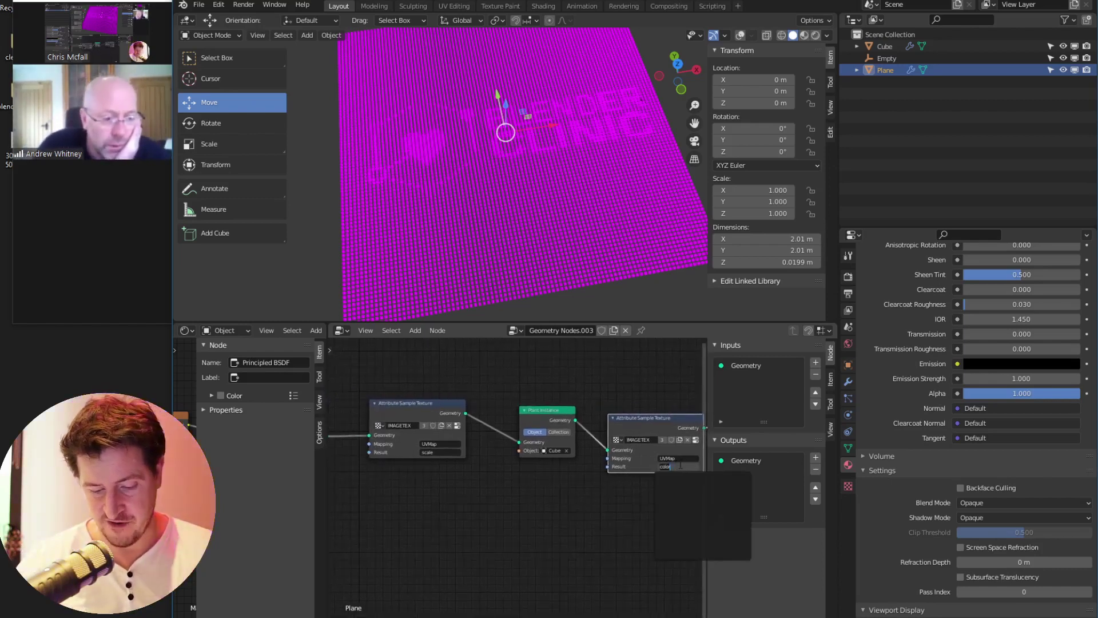
left_click(675, 466)
type("color")
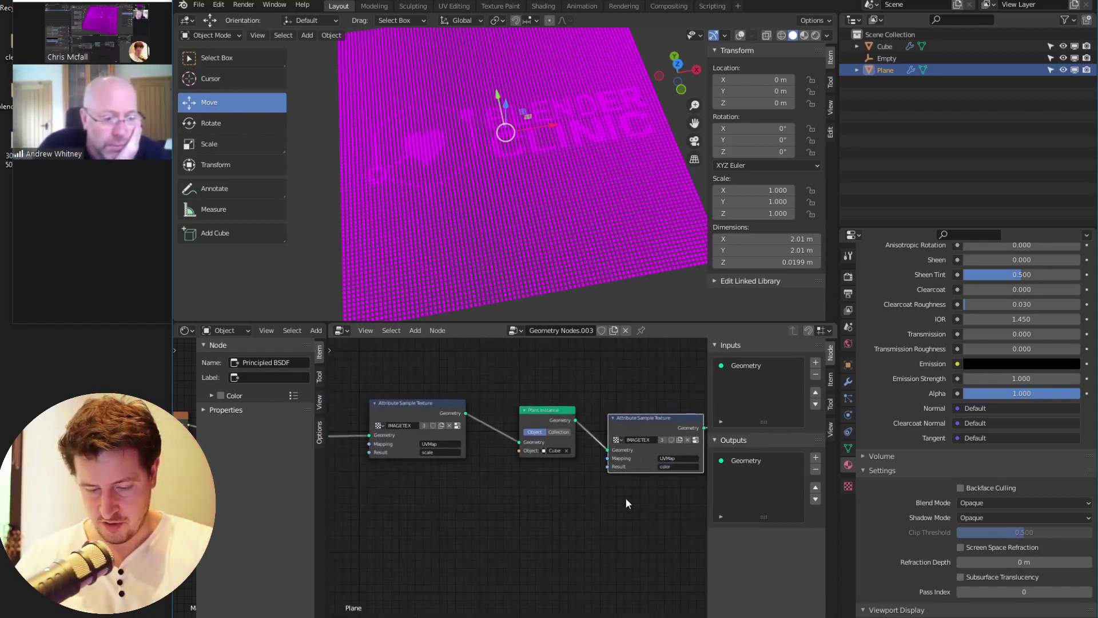
key("ctrl+BackSpace")
type("color")
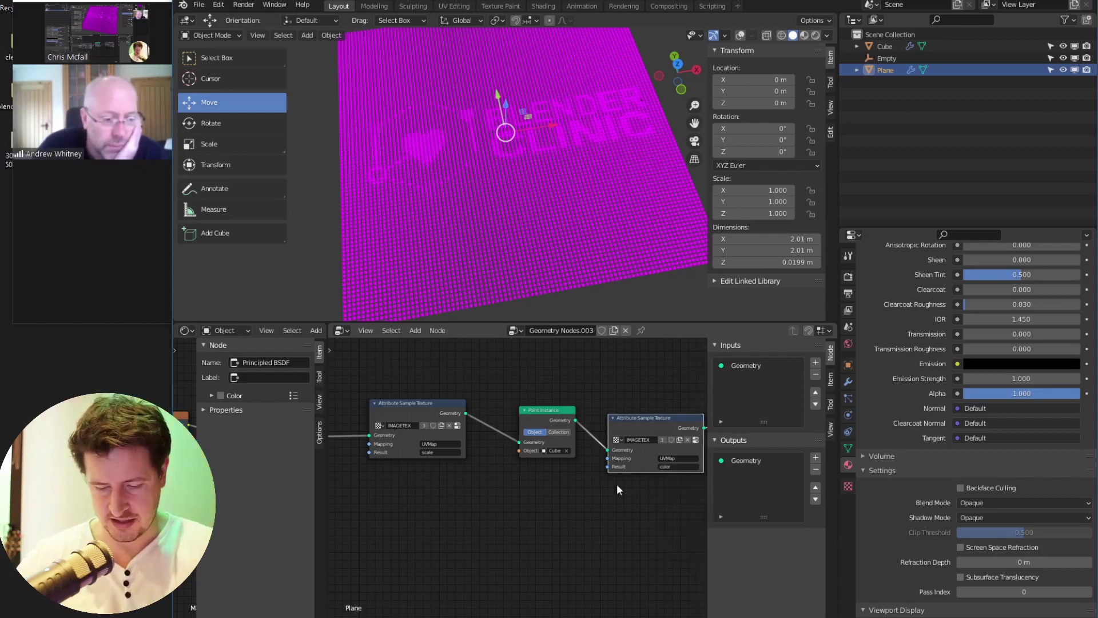
Set the Result attribute of the Attribute Sample Texture node before Group Output to Diffuse color
key("ctrl+BackSpace")
type("Di")
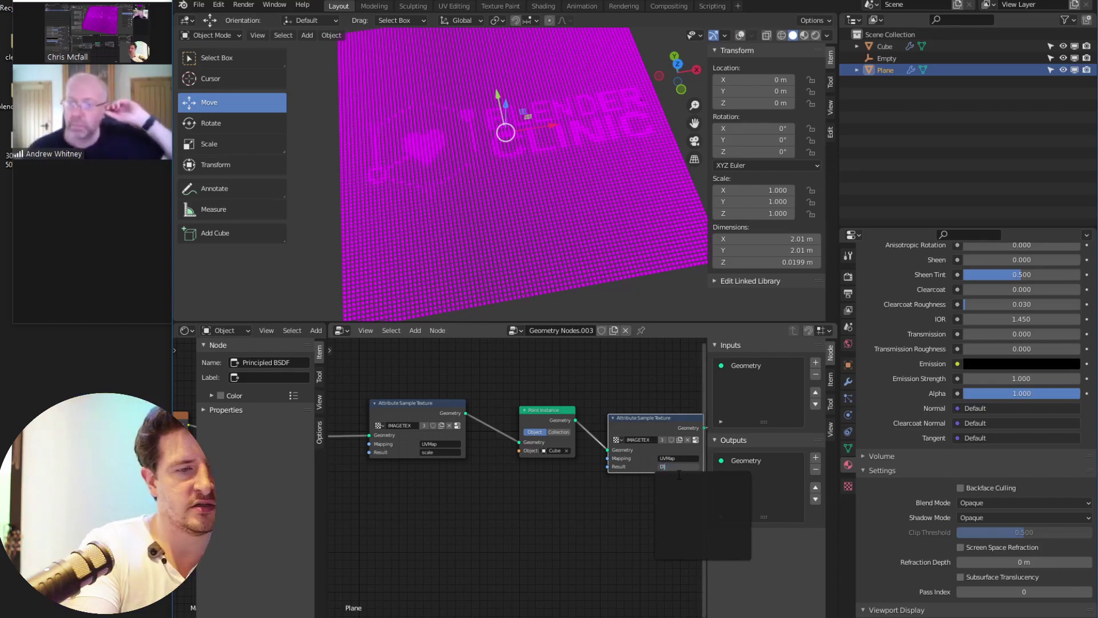
type("ffuse color")
key("Return")
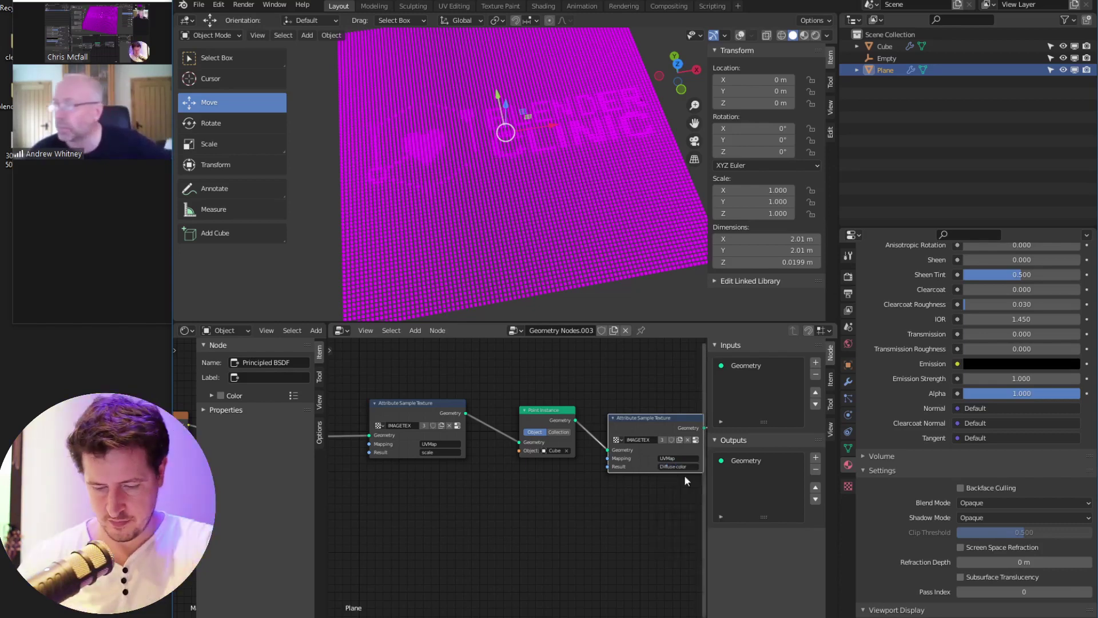
left_click(666, 467)
Rearrange the Point Instance node and the Attribute Sample Texture node after it so the chain is evenly spaced
left_click(658, 423)
left_click_drag(658, 424, 642, 403)
middle_click_drag(634, 497, 505, 497)
scroll(504, 496, "down", 1)
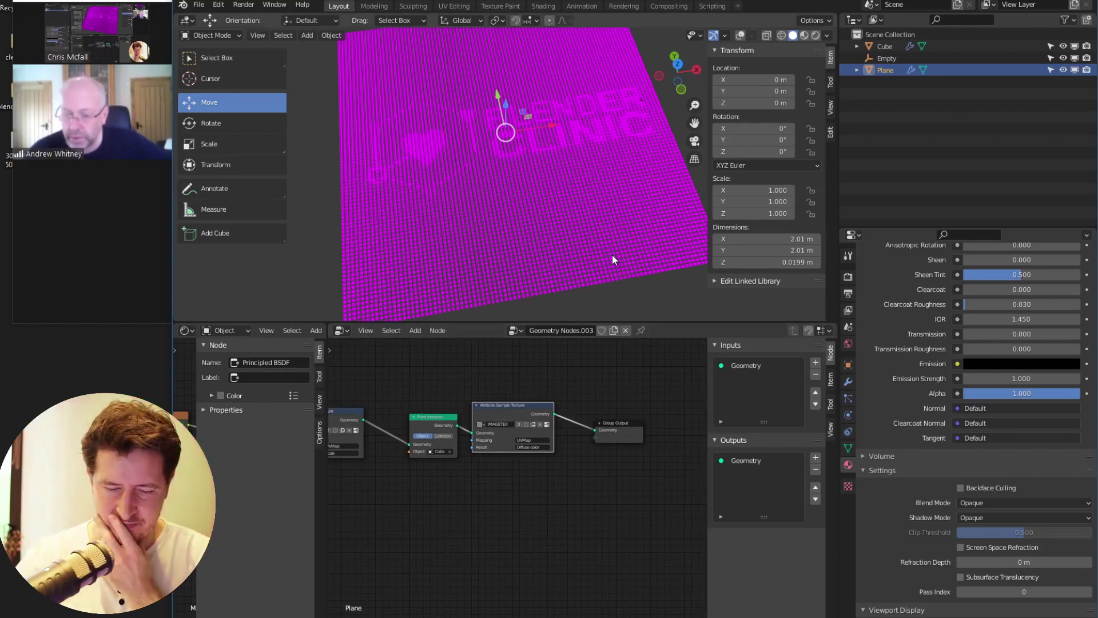
middle_click_drag(434, 425, 499, 384)
left_click_drag(500, 384, 468, 408)
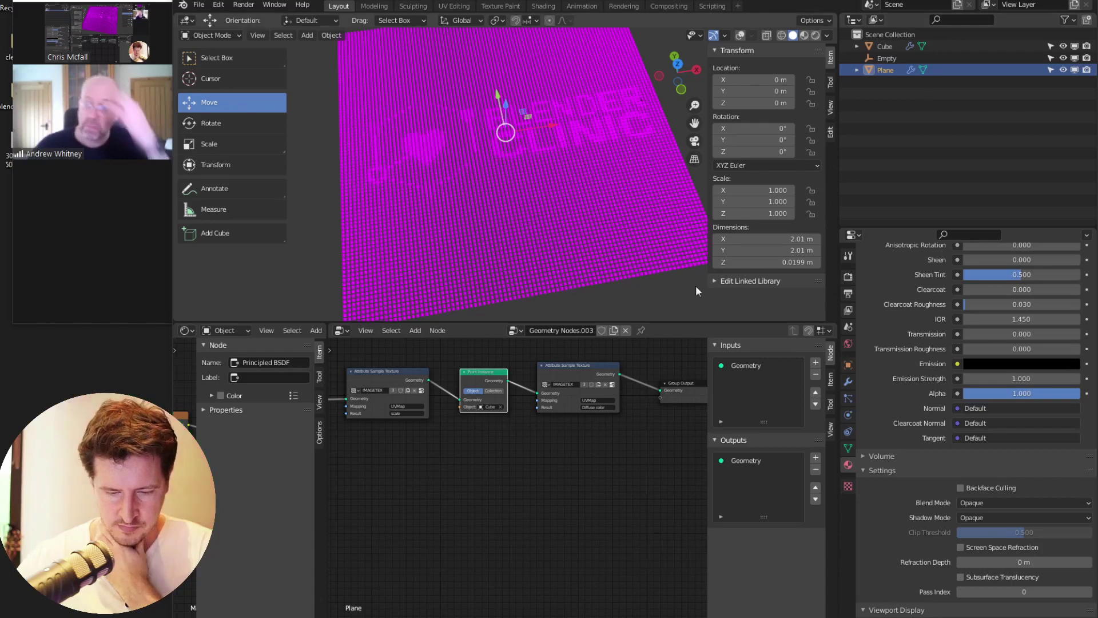
scroll(595, 229, "up", 1)
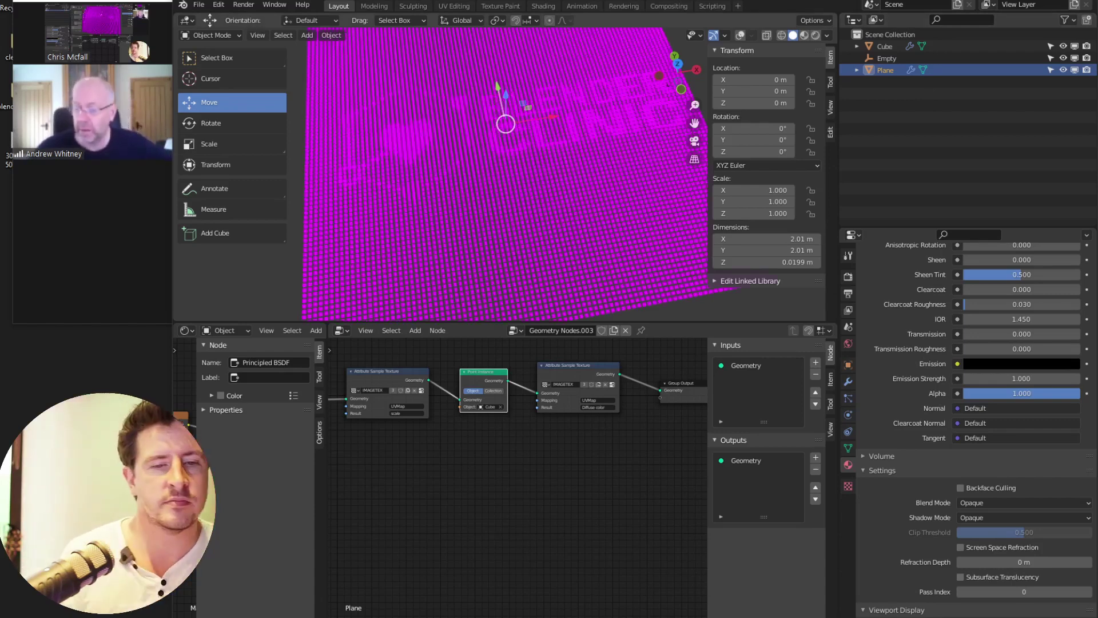
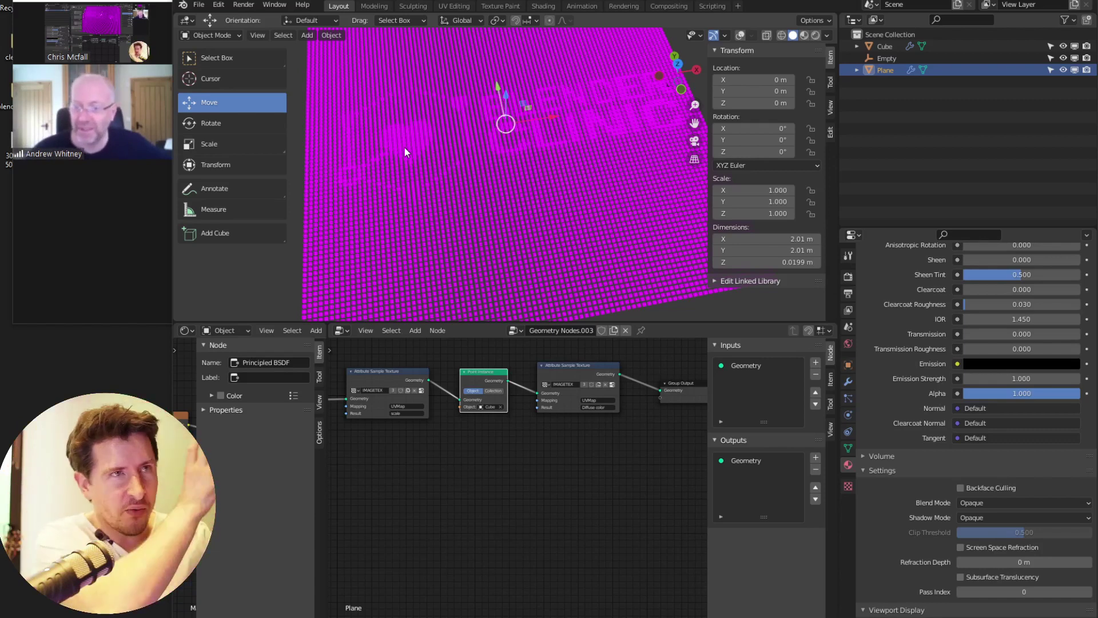
Examine the instanced cubes on the plane from straight above, in both Object Mode and Edit Mode
middle_click_drag(489, 139, 480, 250)
key("KP_7")
key("KP_7")
key("ctrl+Tab")
left_click(596, 199)
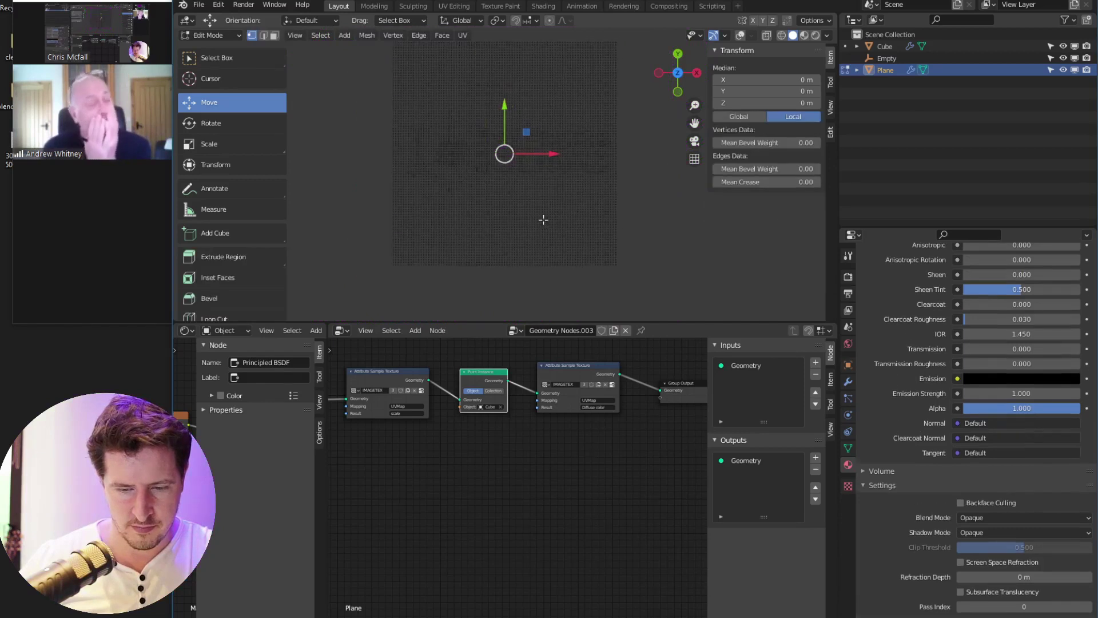
key("ctrl+Tab")
left_click(469, 213)
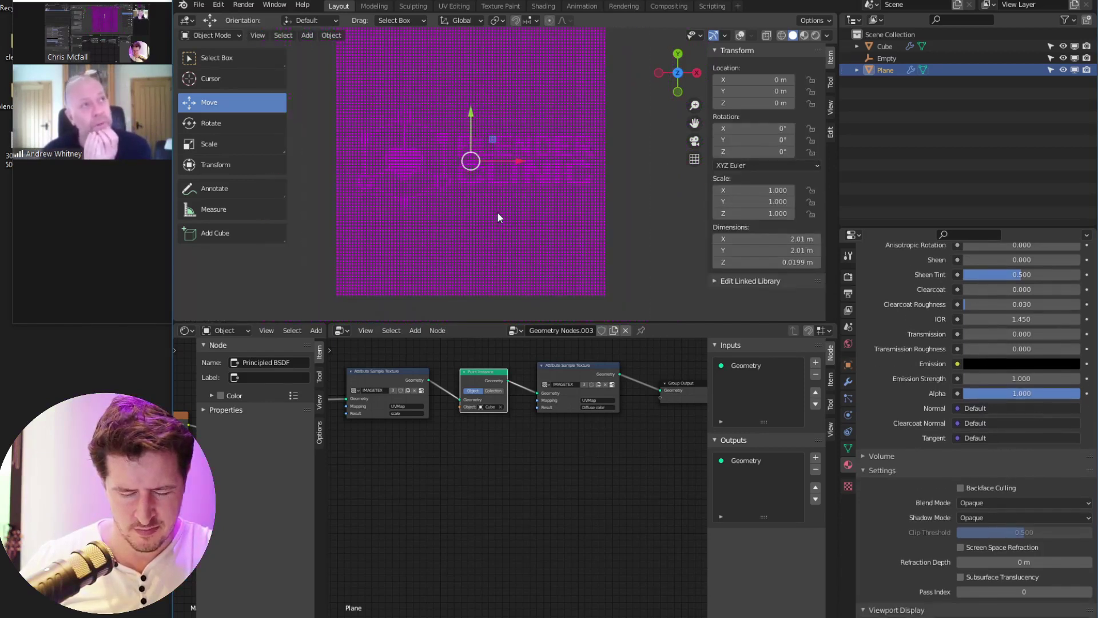
middle_click_drag(640, 236, 613, 235, "shift")
Spread out the scale Attribute Sample Texture node and the Point Instance node to open up space in the geometry nodes chain
middle_click_drag(445, 380, 517, 409)
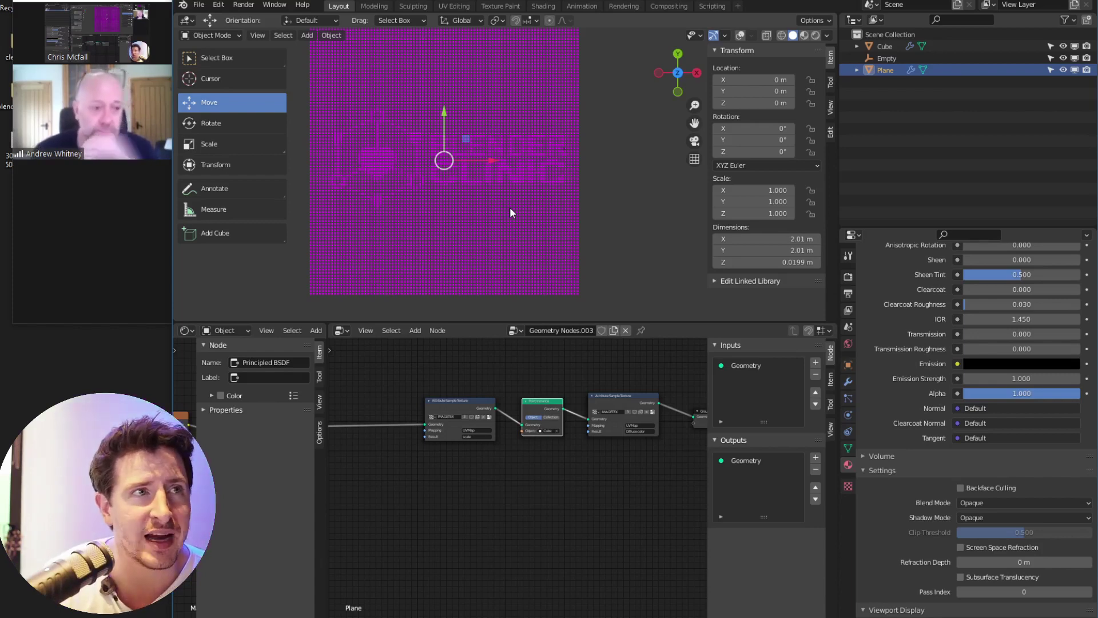
middle_click_drag(459, 446, 527, 429)
scroll(534, 445, "up", 2)
left_click_drag(542, 378, 457, 378)
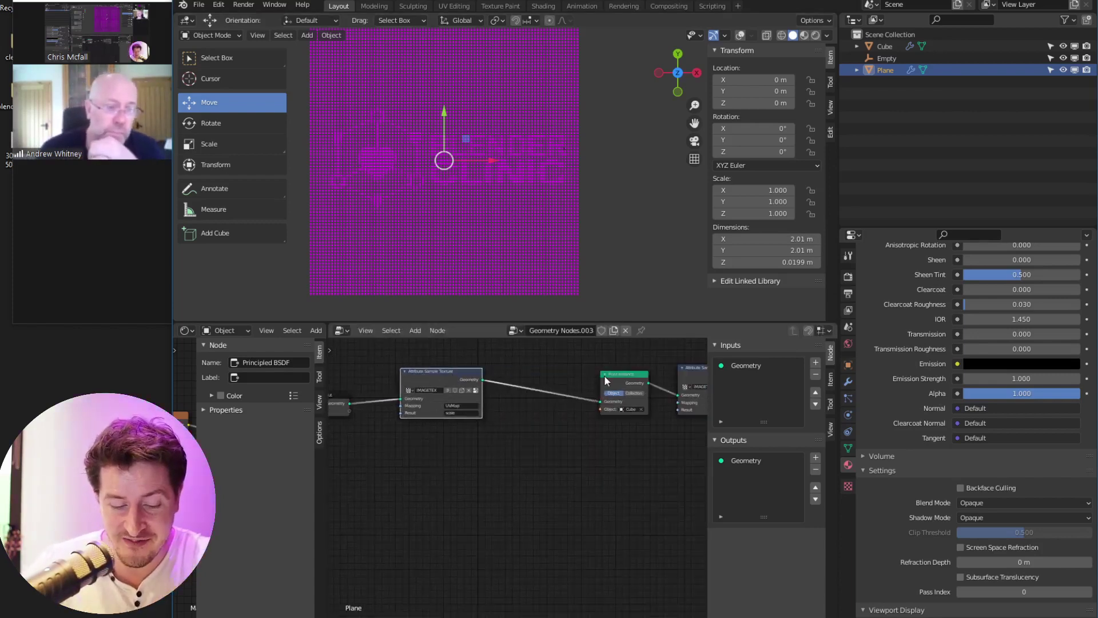
left_click_drag(623, 377, 567, 378)
middle_click_drag(642, 421, 589, 424)
key("shift+a")
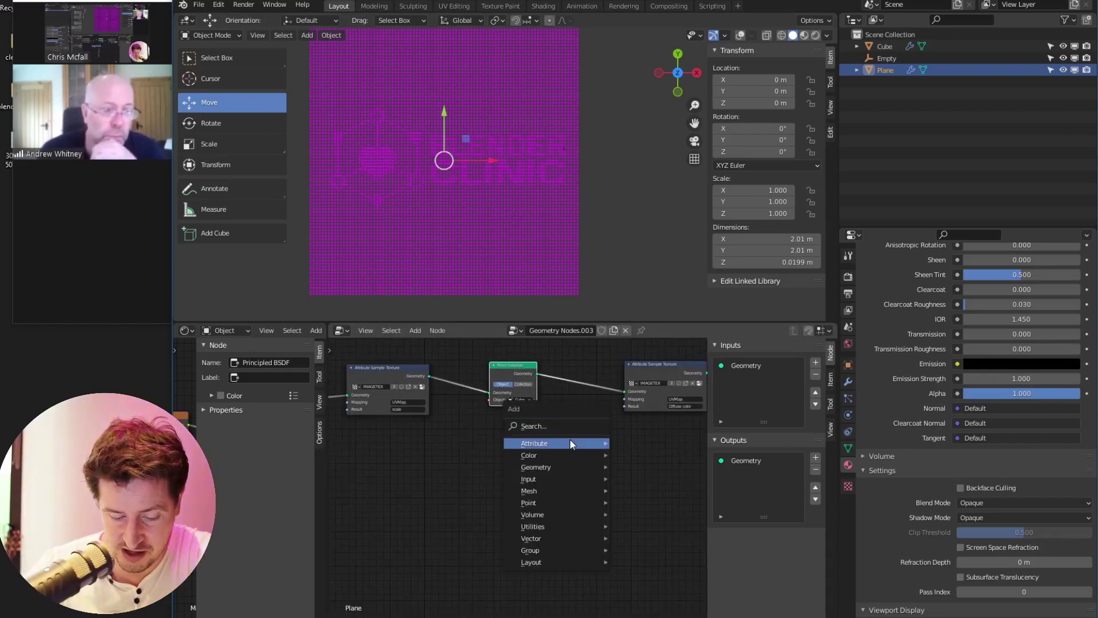
mouse_move(556, 503)
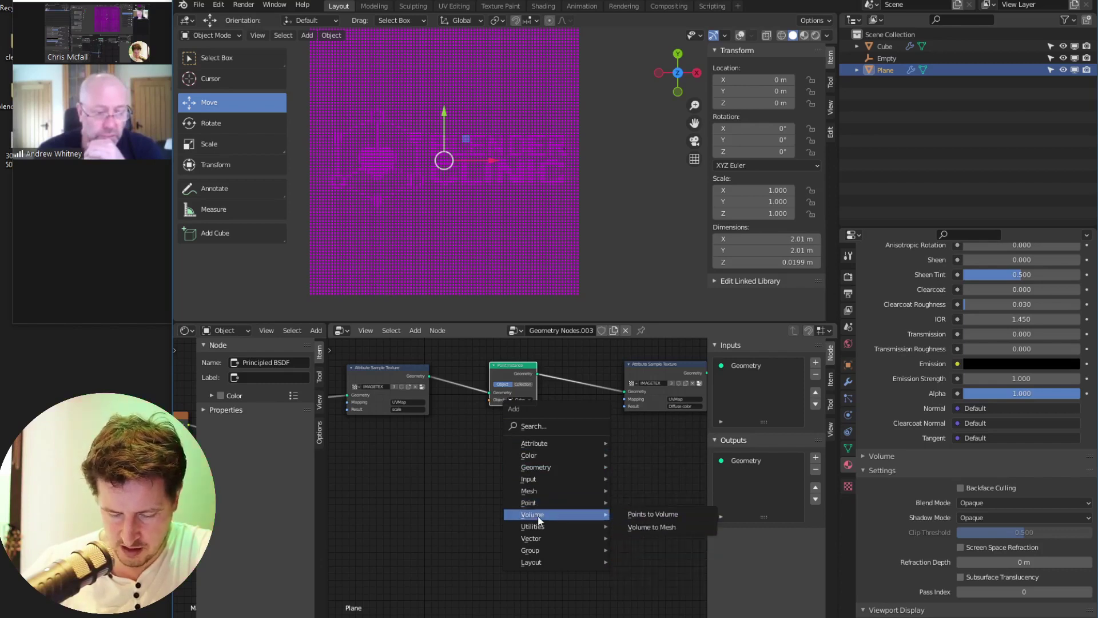
mouse_move(543, 527)
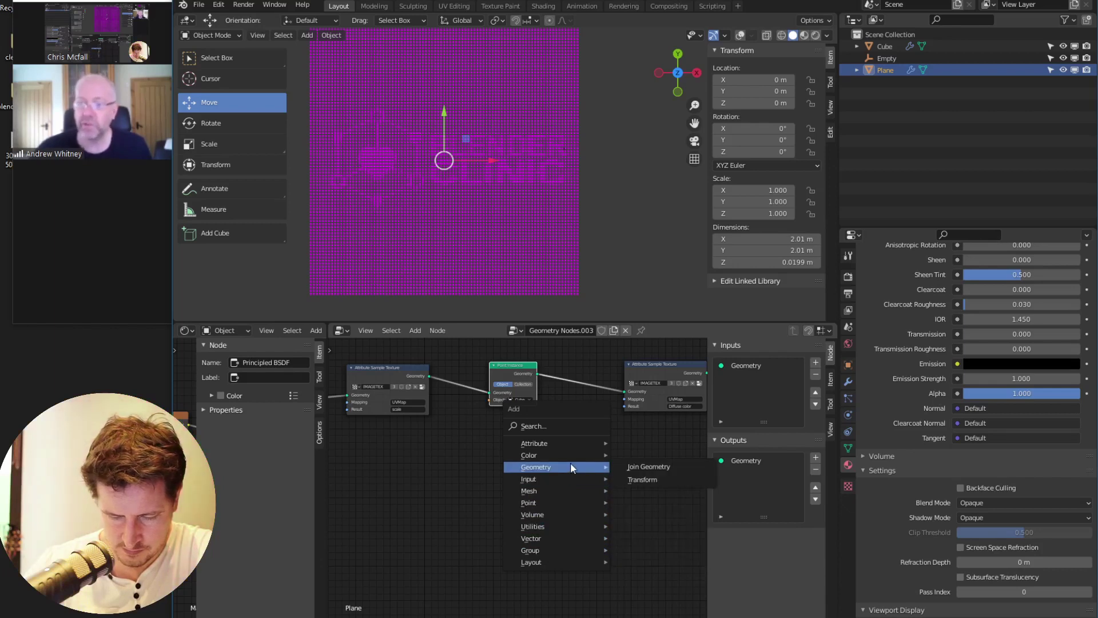
mouse_move(573, 454)
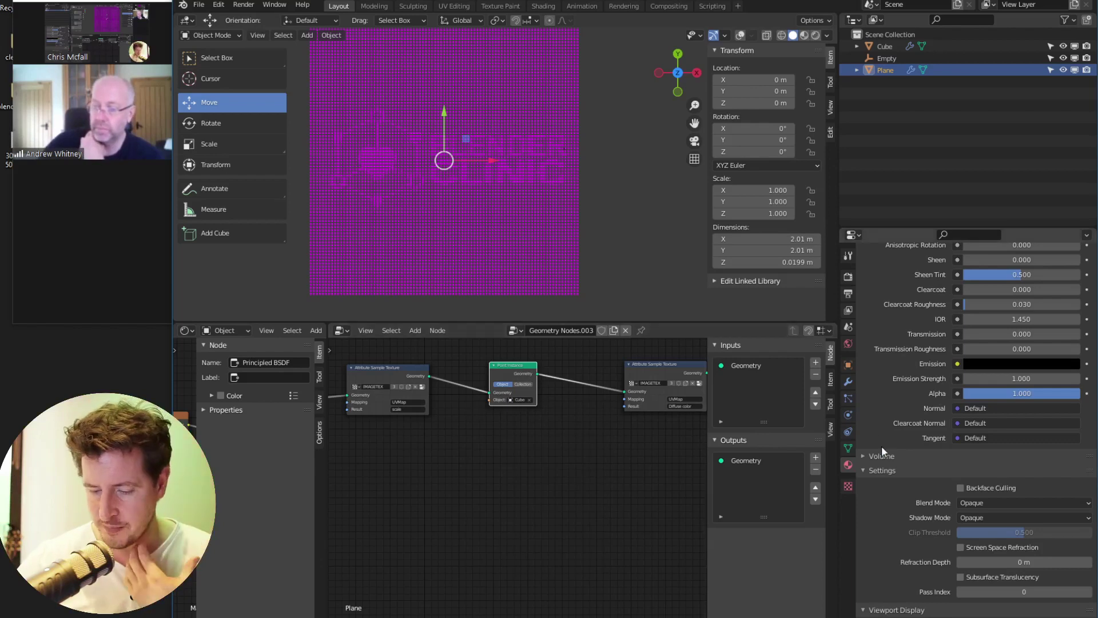
Copy the data path of the Emission input in Material.006 and review the material's Base Color assignment
right_click(965, 358)
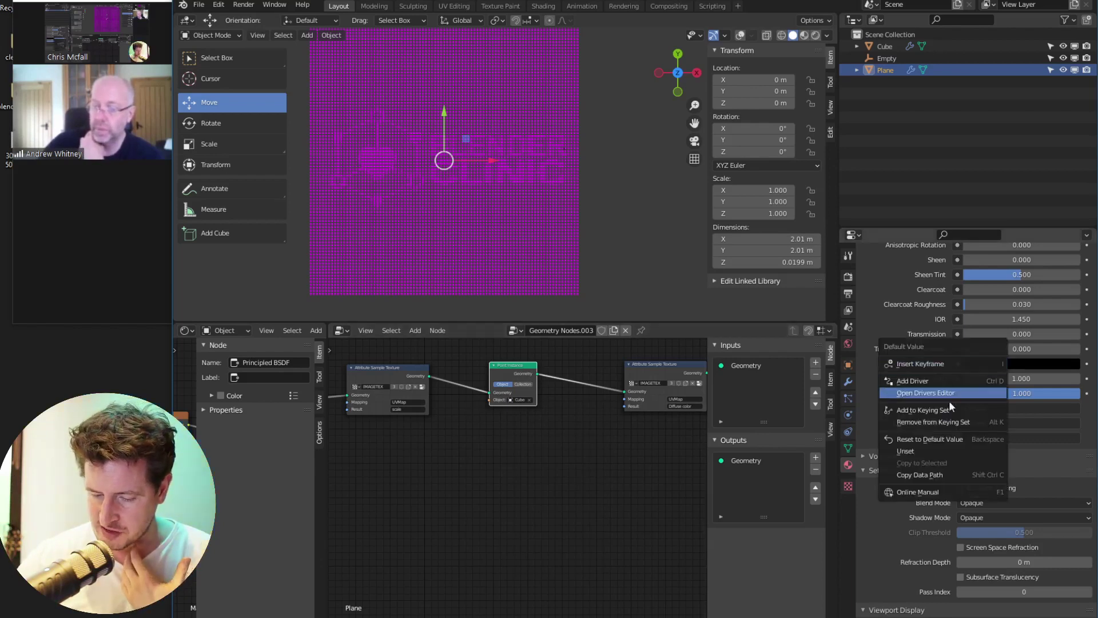
left_click(945, 475)
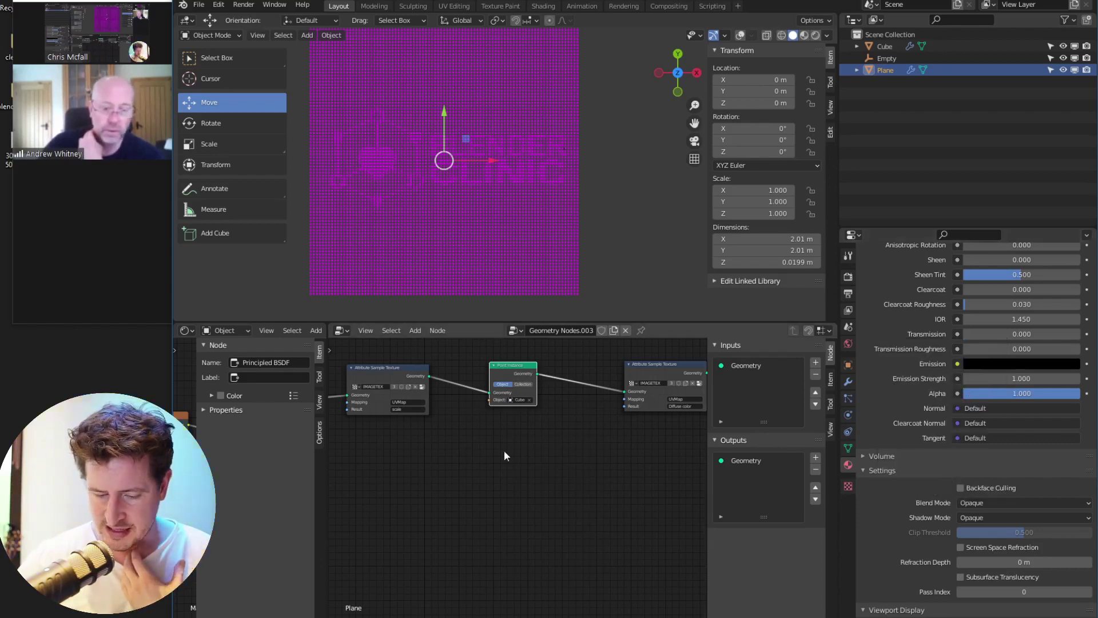
scroll(928, 338, "up", 12)
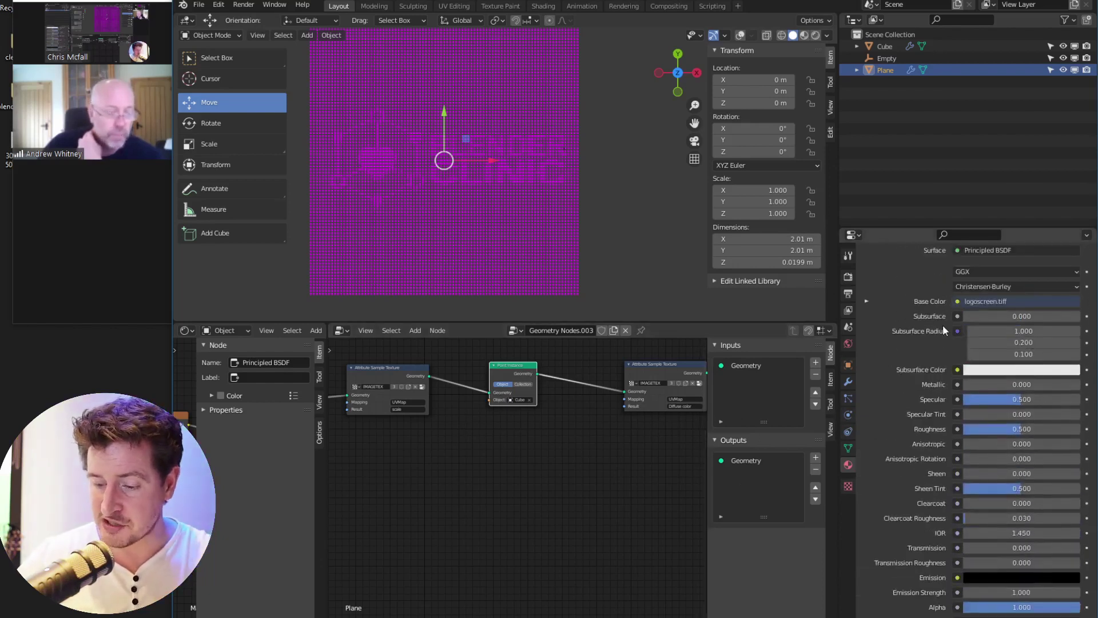
scroll(939, 364, "up", 2)
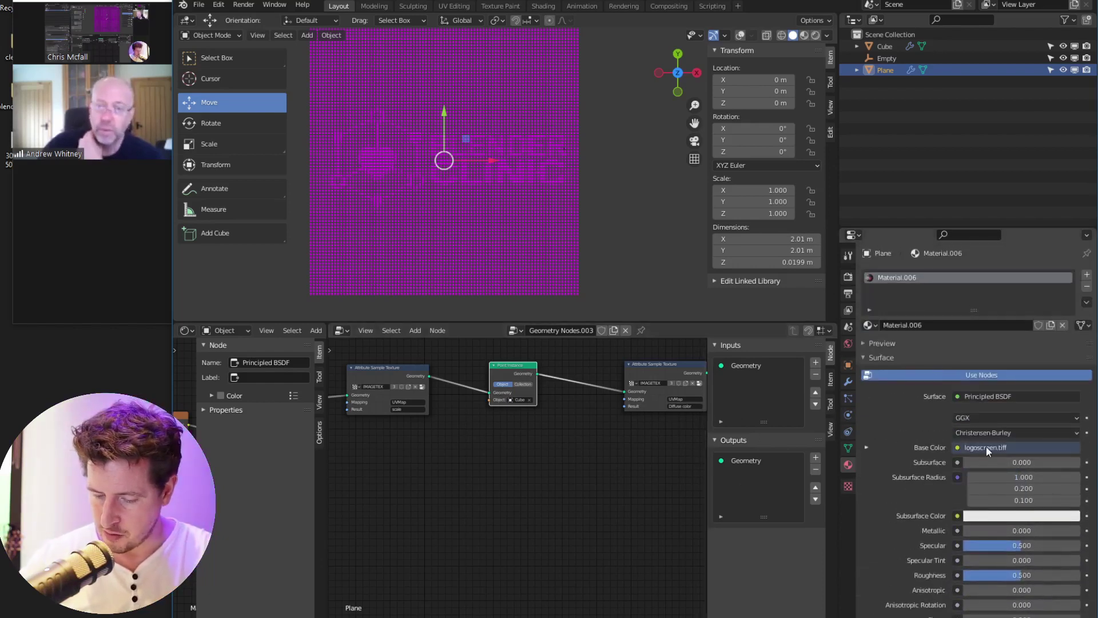
scroll(931, 446, "down", 1)
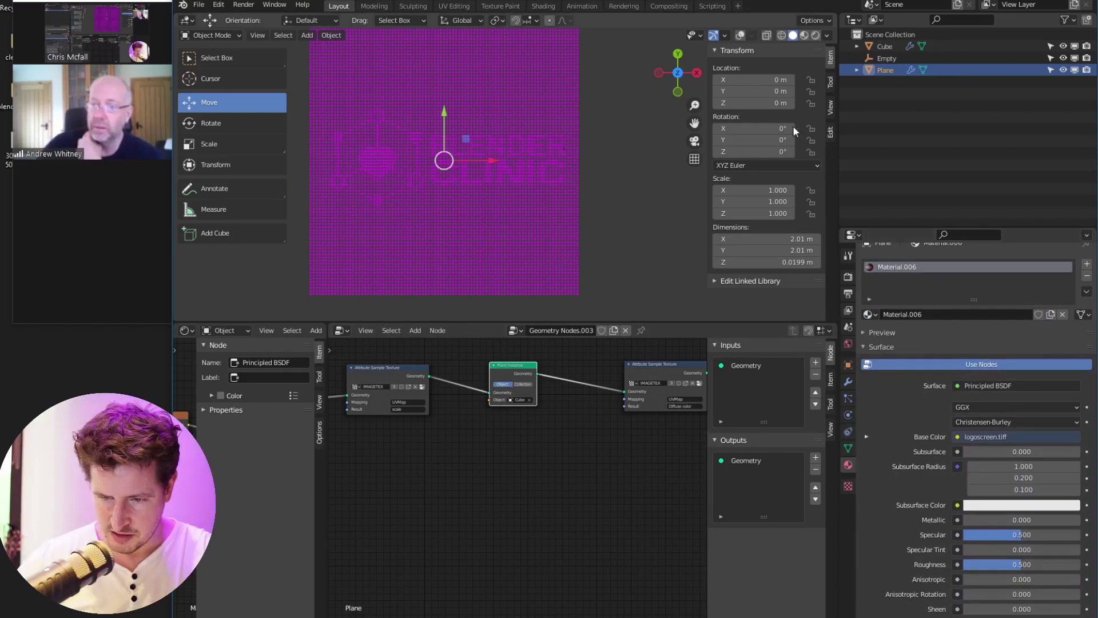
Show the viewport in Material Preview and move the Diffuse color Attribute Sample Texture node closer to Point Instance
left_click(804, 37)
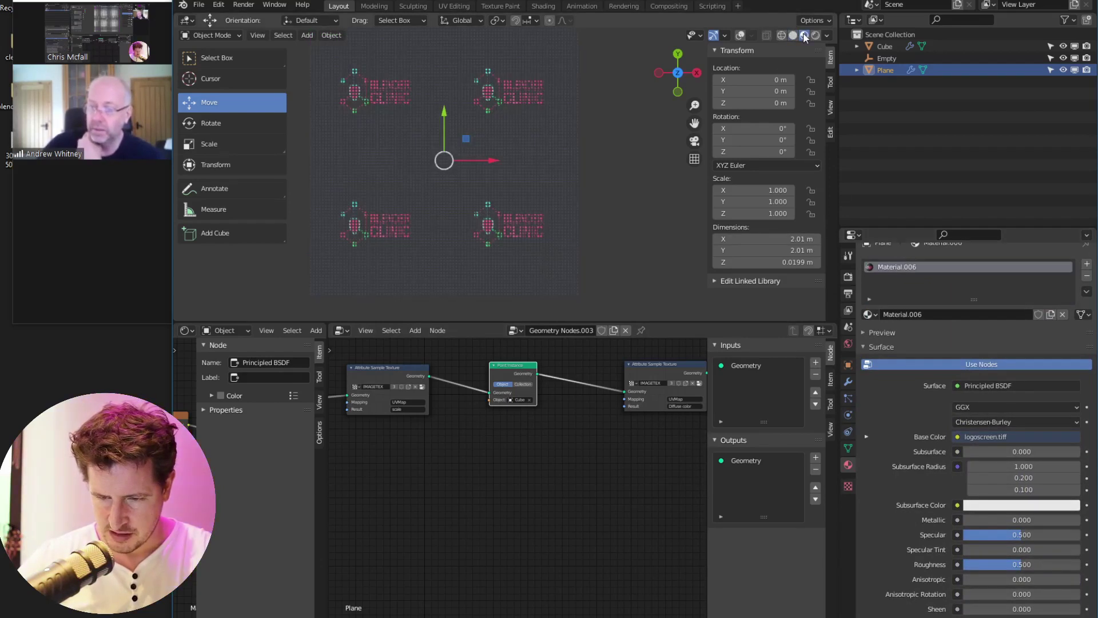
mouse_move(595, 241)
middle_mouse_down()
mouse_move(623, 214)
mouse_move(630, 156)
mouse_move(608, 150)
mouse_move(623, 136)
middle_mouse_up()
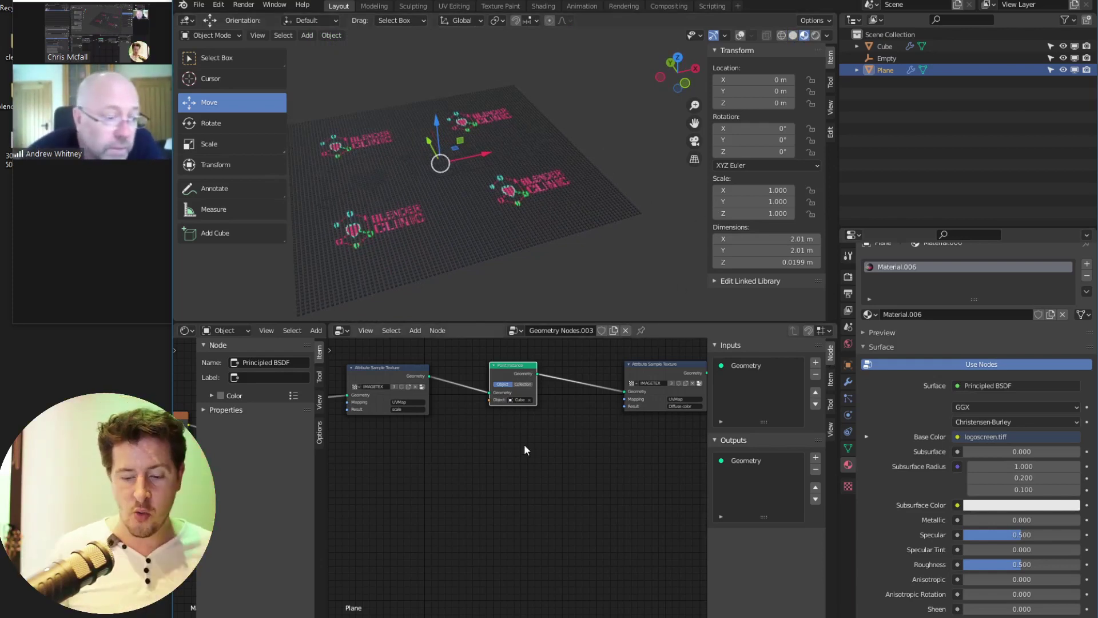
middle_click_drag(481, 224, 453, 244)
left_click_drag(636, 389, 586, 389)
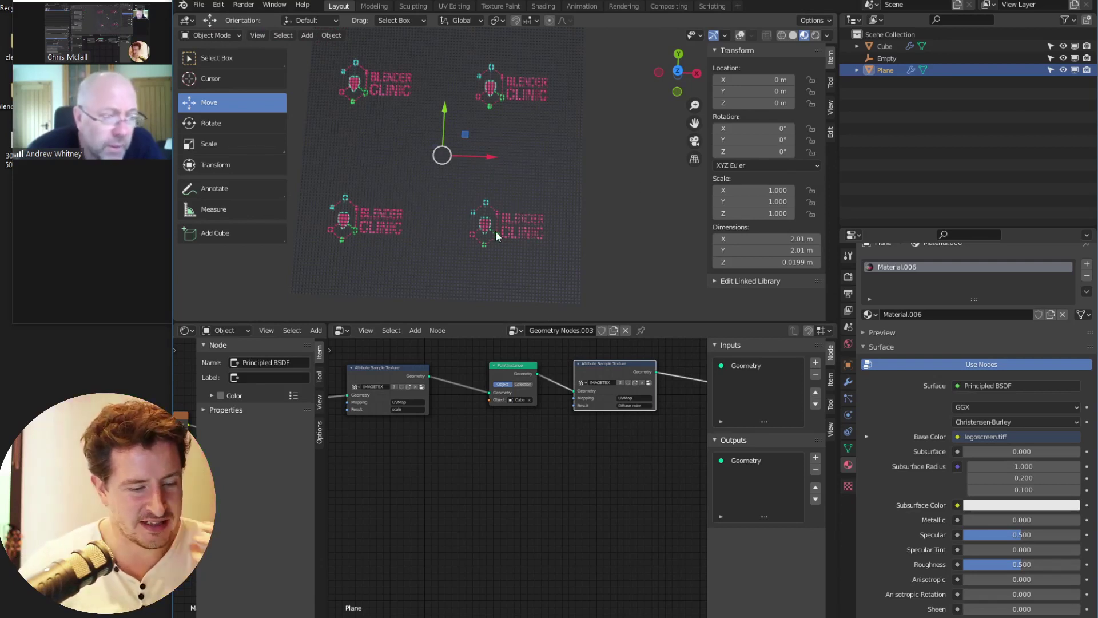
middle_click_drag(581, 431, 609, 418)
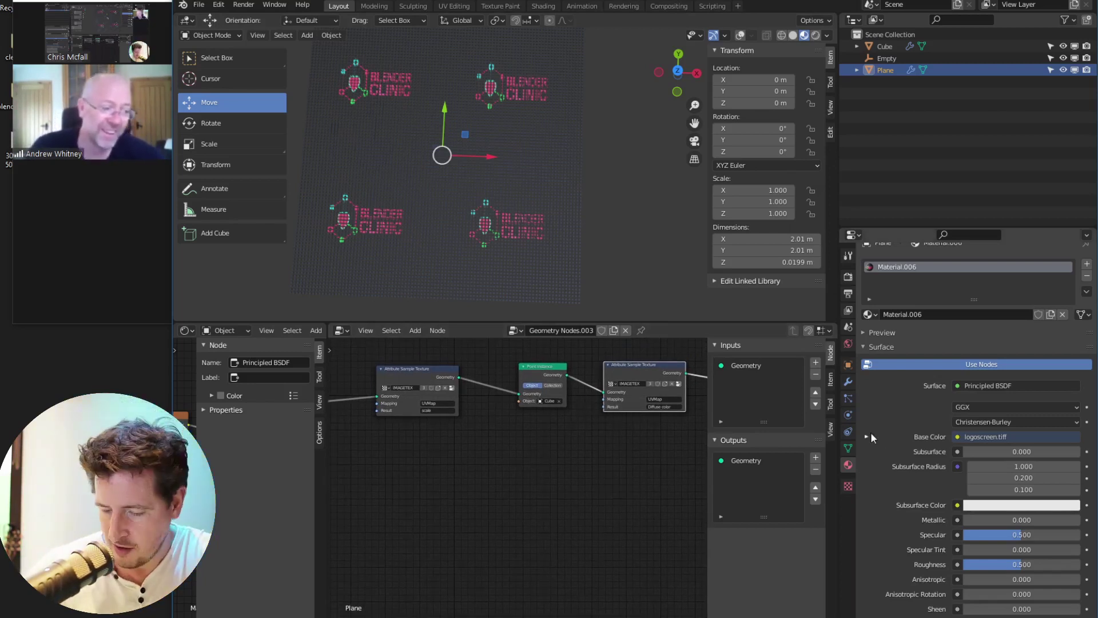
Check the plane's UV Maps and make the IMAGETEX texture of the Diffuse color Attribute Sample Texture node a single-user copy
left_click(848, 448)
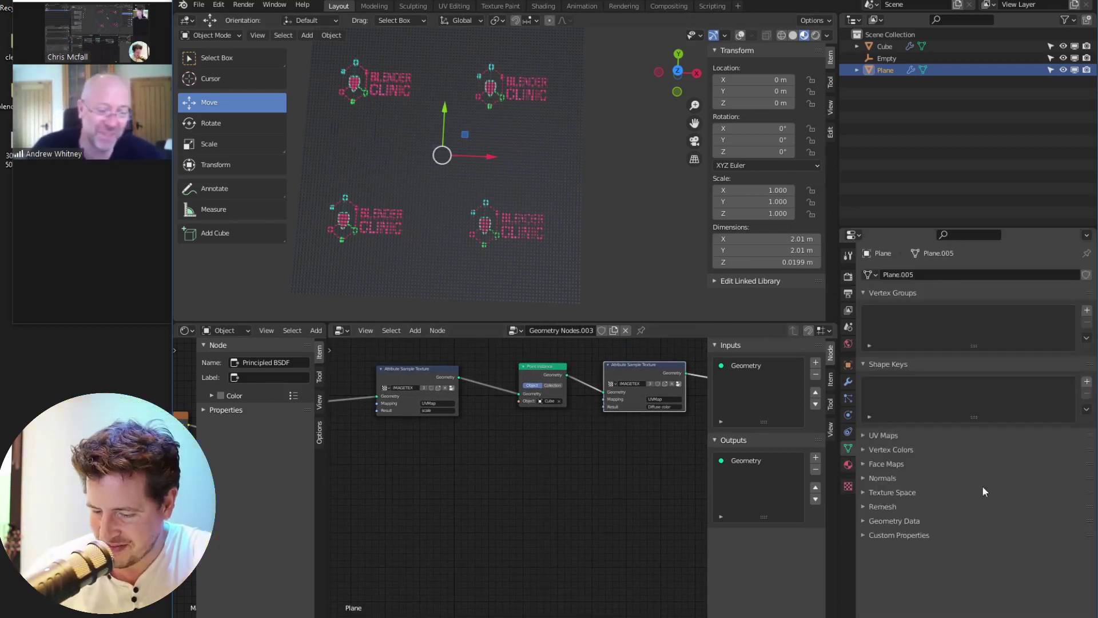
left_click(881, 437)
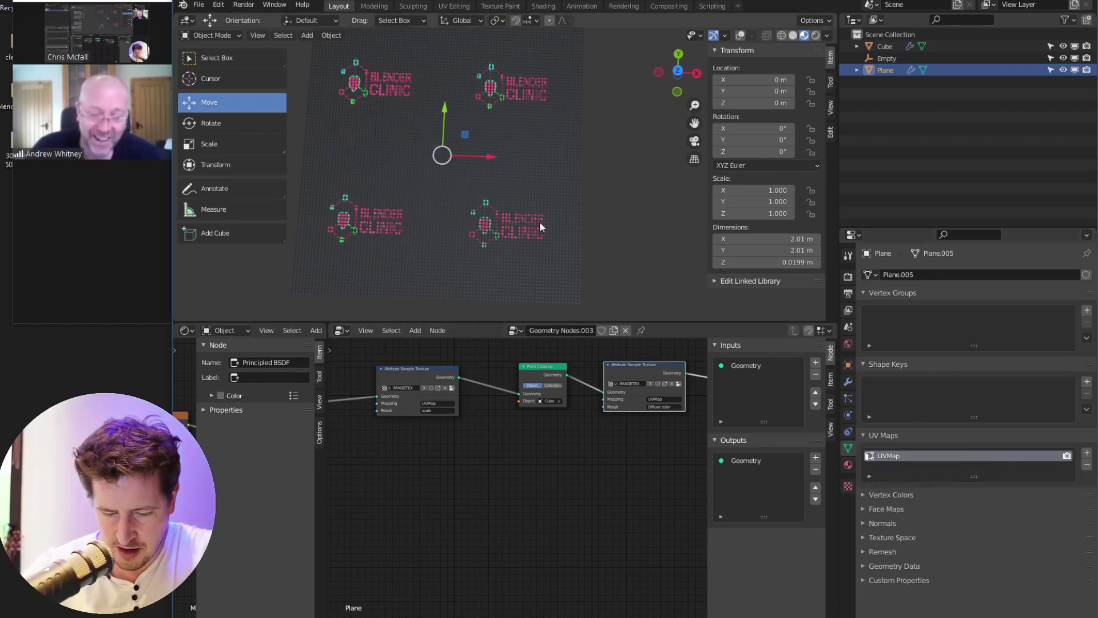
middle_click_drag(626, 370, 636, 382)
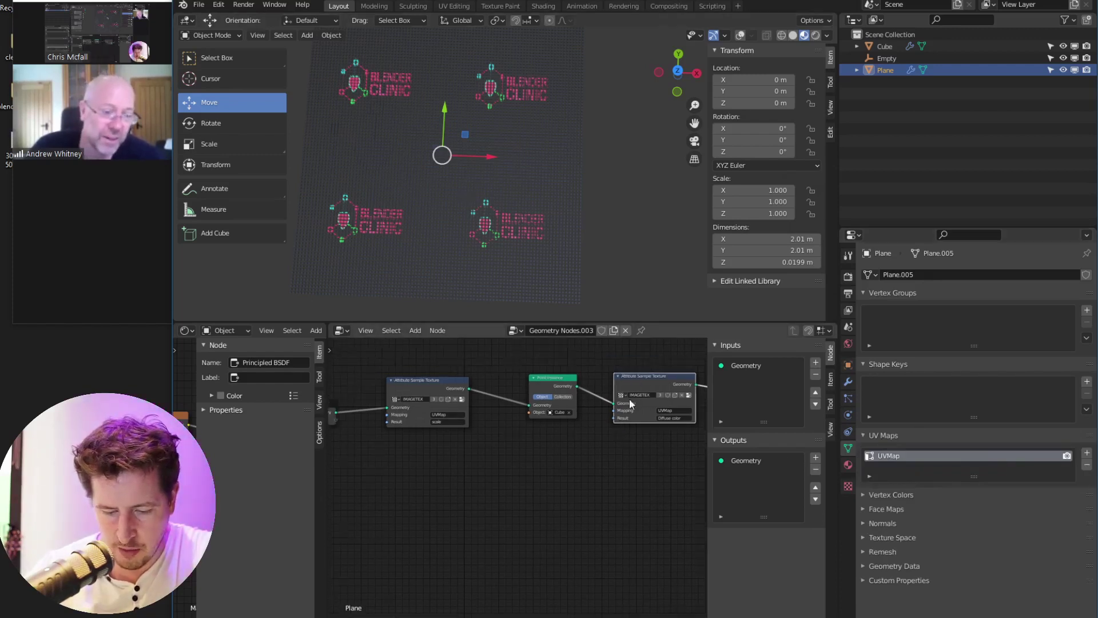
left_click(689, 394)
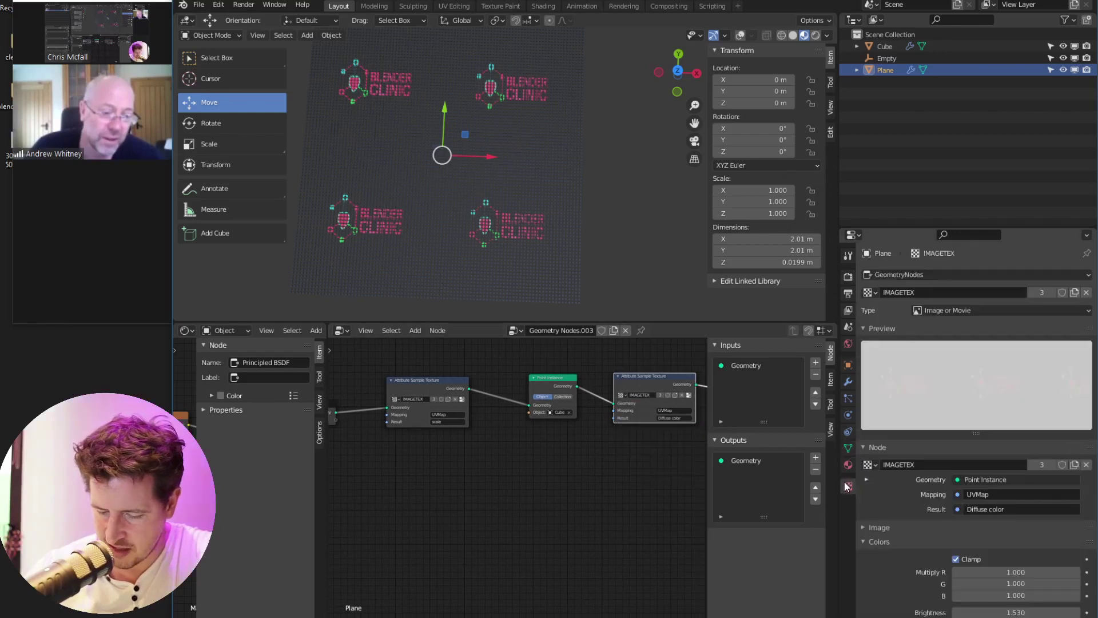
left_click(1041, 293)
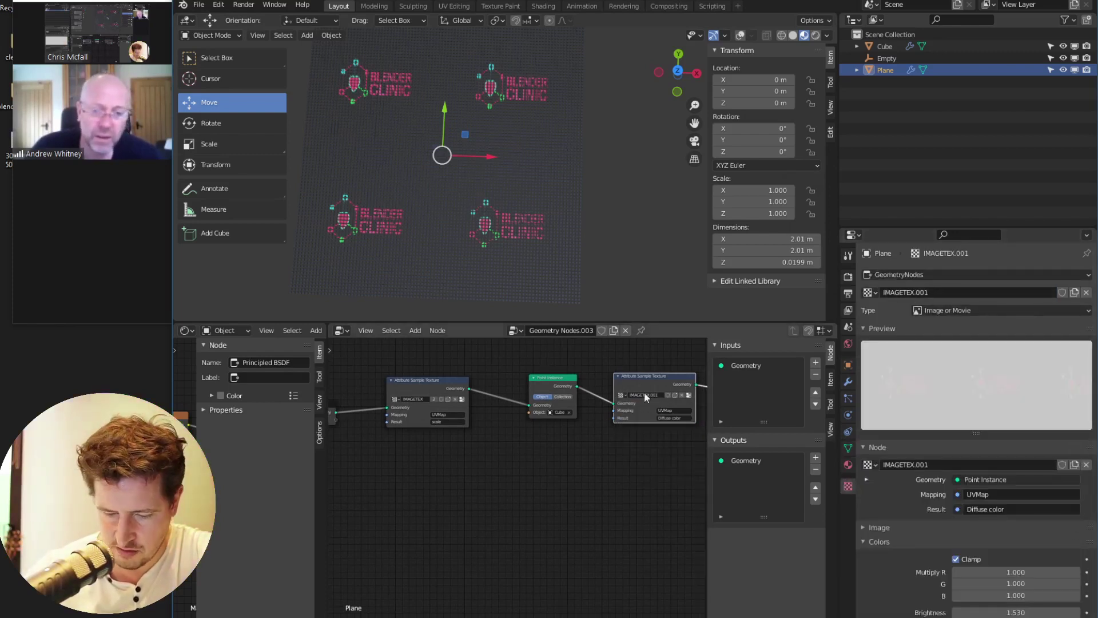
Compare the textures of the two Attribute Sample Texture nodes and review the color and image settings of IMAGETEX.001
middle_click_drag(493, 434, 591, 429)
left_click(517, 379)
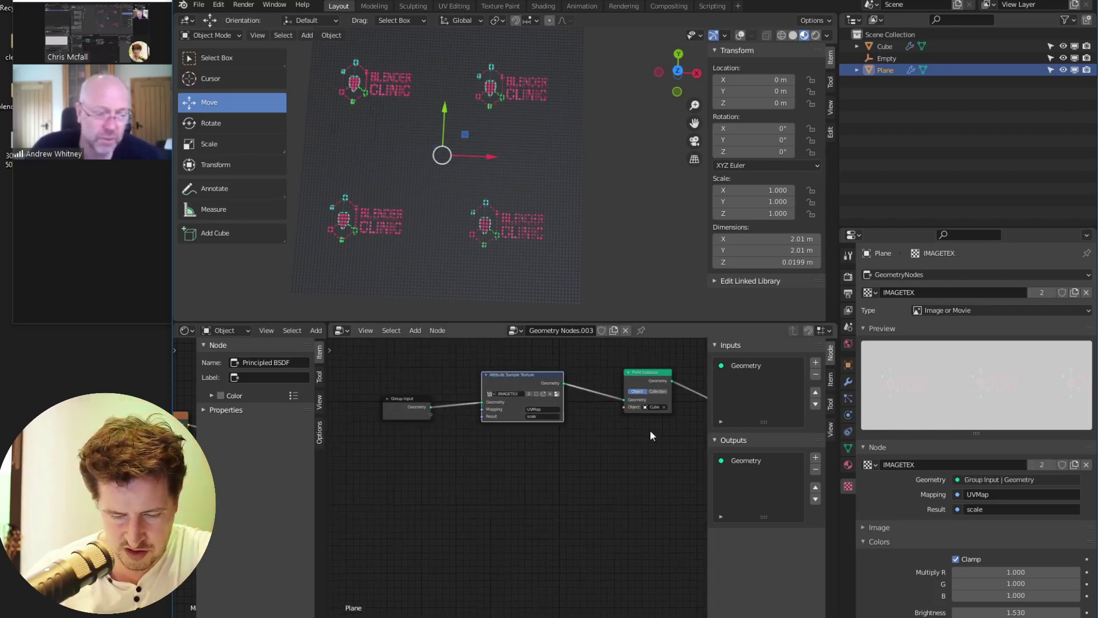
middle_click_drag(681, 407, 474, 386)
left_click(541, 365)
scroll(930, 522, "down", 1)
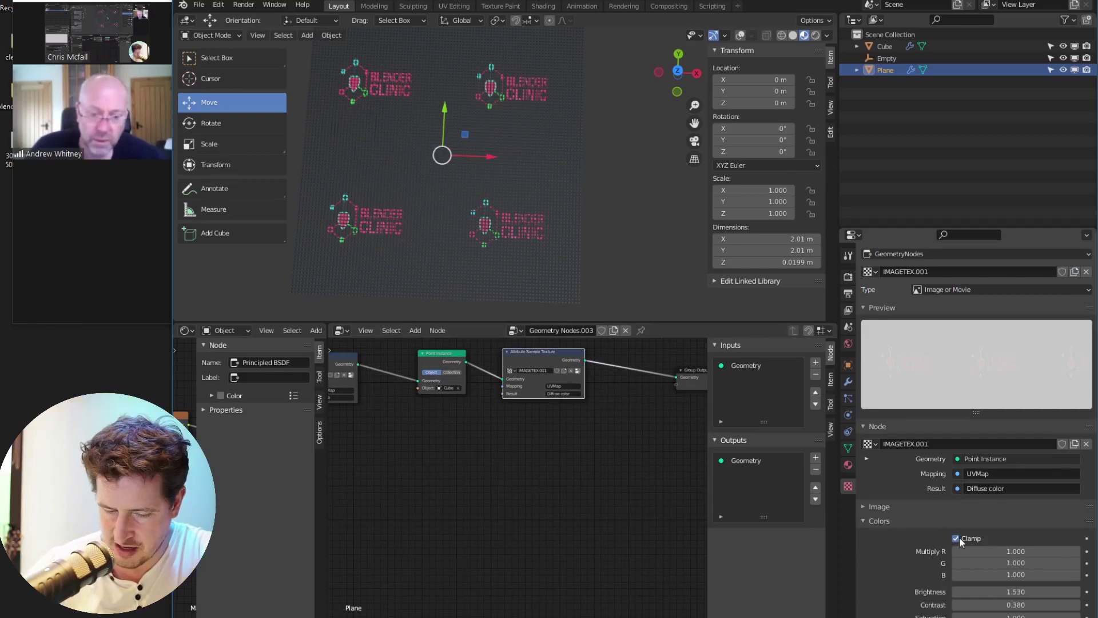
left_click(955, 538)
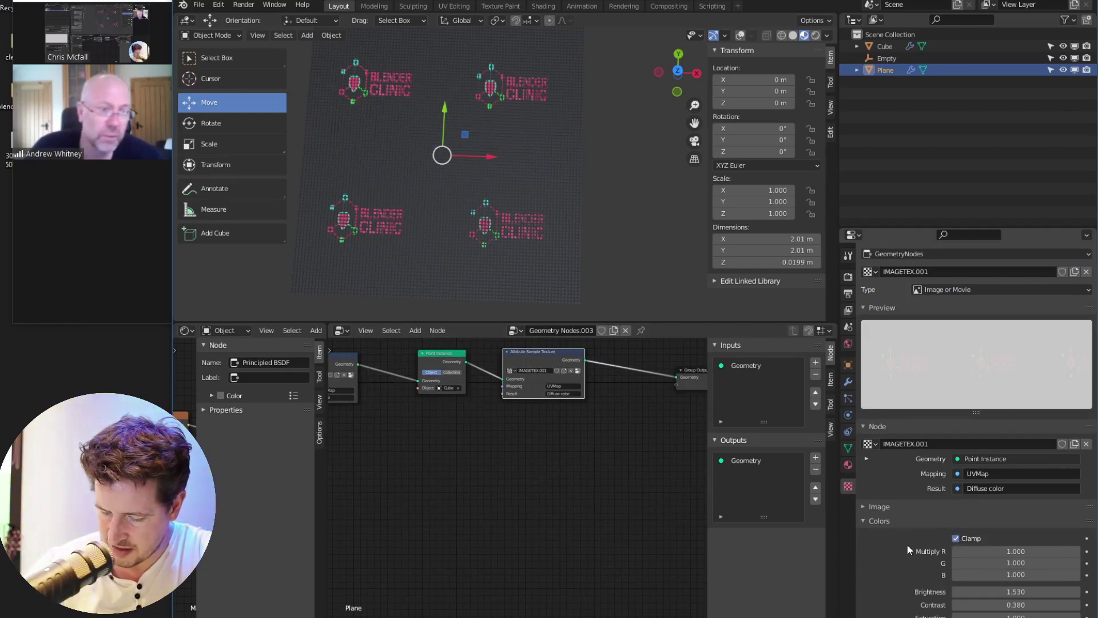
left_click(868, 520)
left_click(880, 528)
scroll(915, 541, "down", 4)
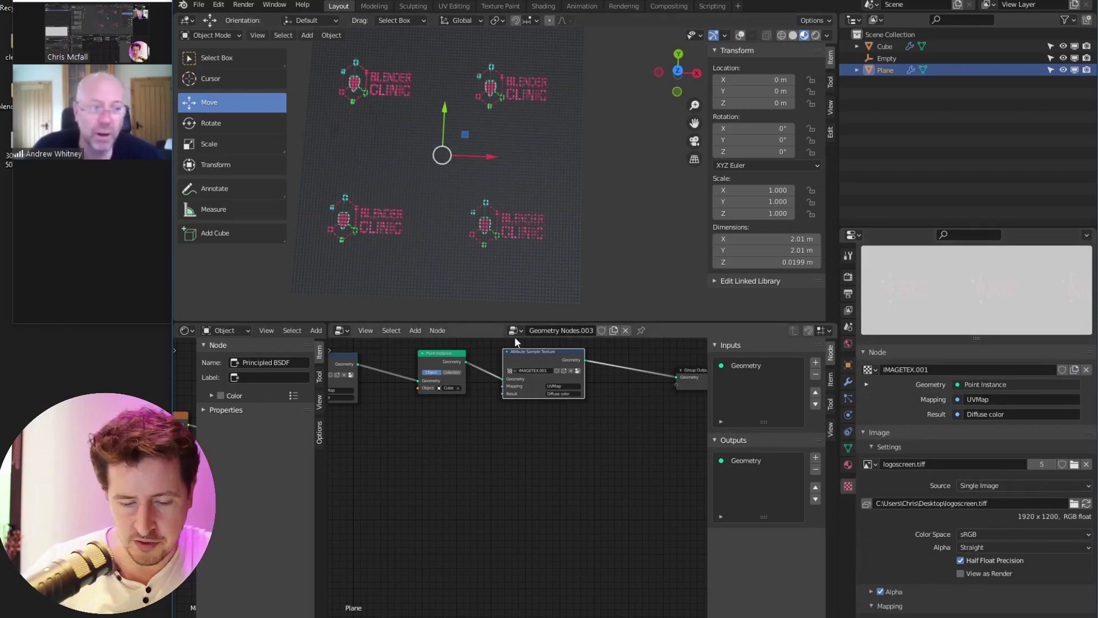
Toggle the viewport display of the plane's UVProject modifier and check the UVProject modifier on the Cube
left_click(850, 383)
left_click(1035, 333)
middle_click_drag(635, 239, 675, 218)
left_click(894, 46)
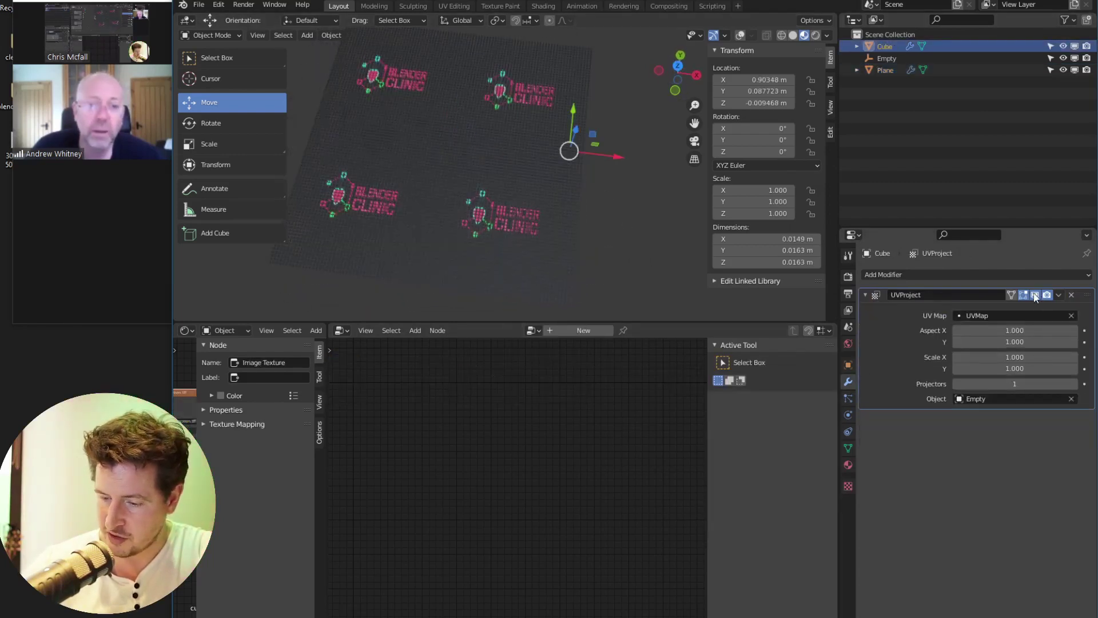
middle_click_drag(623, 229, 539, 217)
left_click(538, 216)
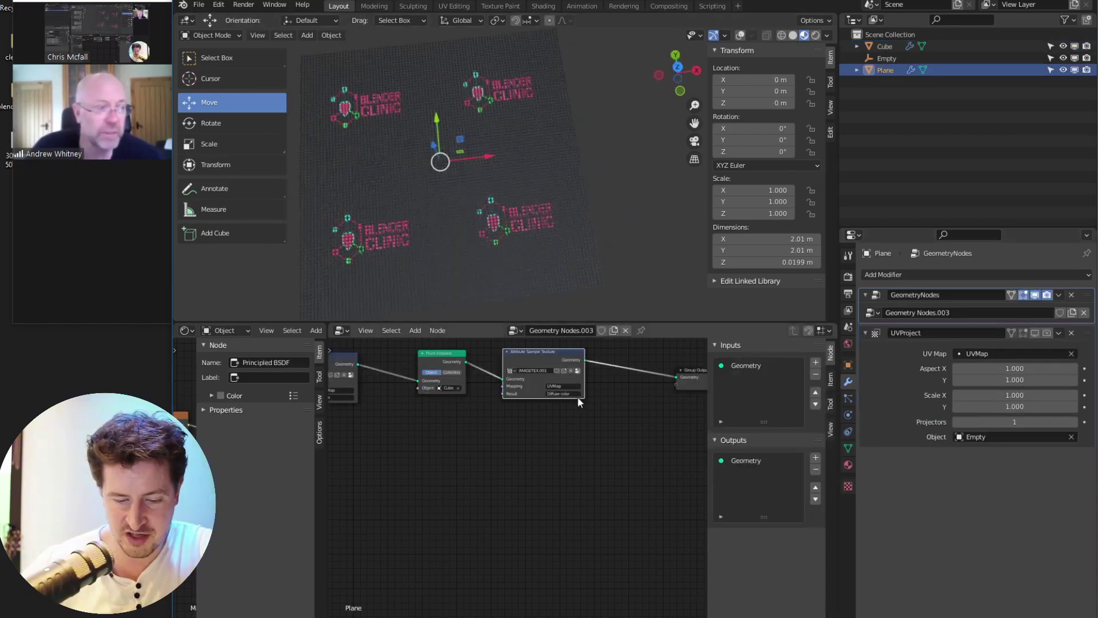
Connect Point Instance directly to Group Output and move the bypassed Diffuse color Attribute Sample Texture node below the chain
left_click_drag(498, 376, 675, 377)
left_click_drag(575, 353, 571, 423)
middle_click_drag(443, 375, 531, 377)
left_click_drag(532, 379, 577, 383)
middle_click_drag(451, 393, 603, 370)
middle_click_drag(545, 398, 478, 437)
middle_click_drag(617, 445, 508, 449)
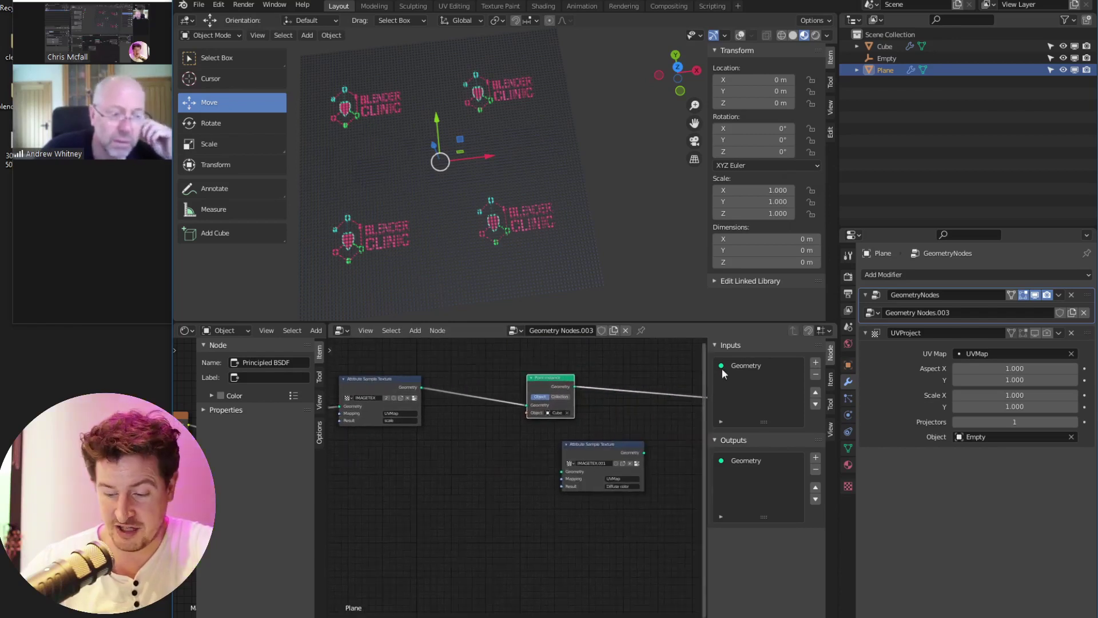
Toggle the display options of the plane's GeometryNodes modifier and enable its On Cage display
left_click_drag(1034, 295, 1048, 296)
left_click(1022, 299)
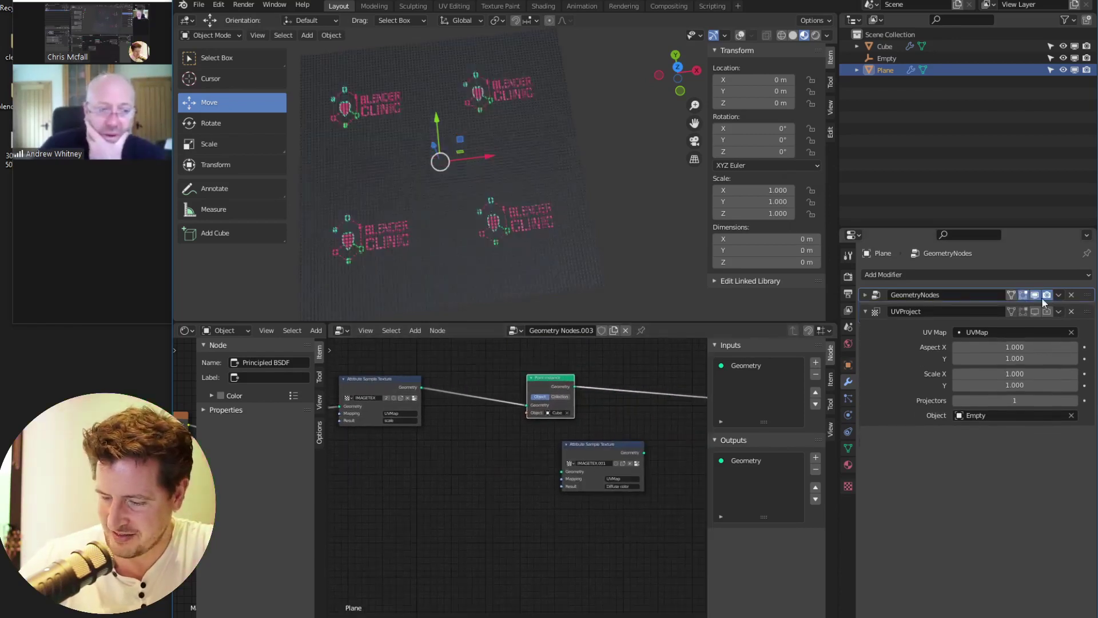
left_click(1012, 295)
middle_click_drag(485, 210, 493, 203)
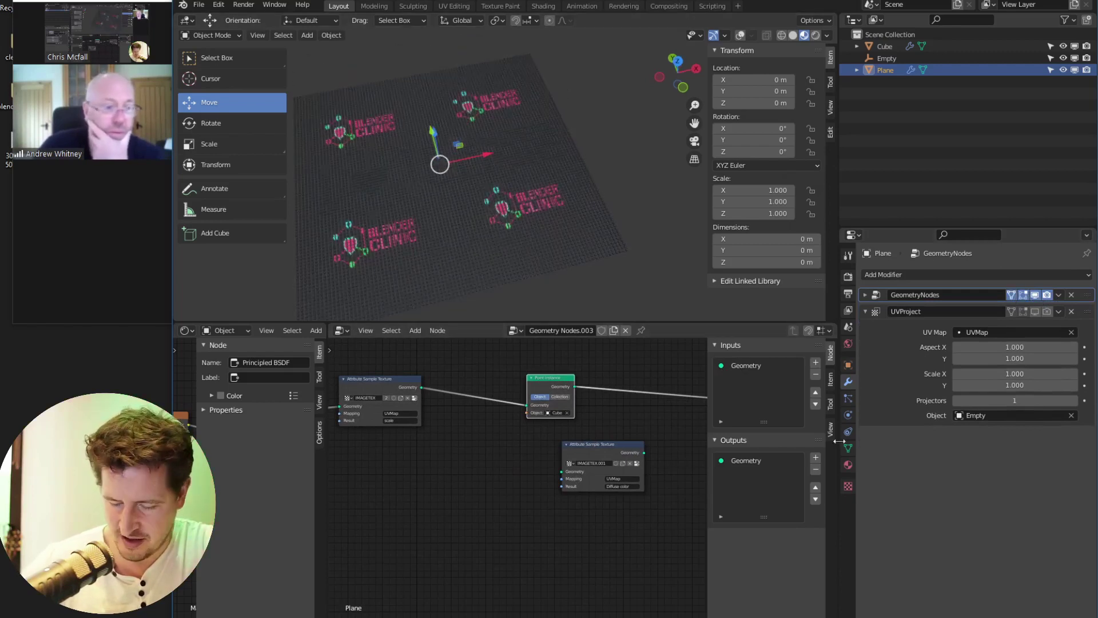
Widen the Shader Editor over the geometry node area and display the Cube's material nodes
left_click(849, 464)
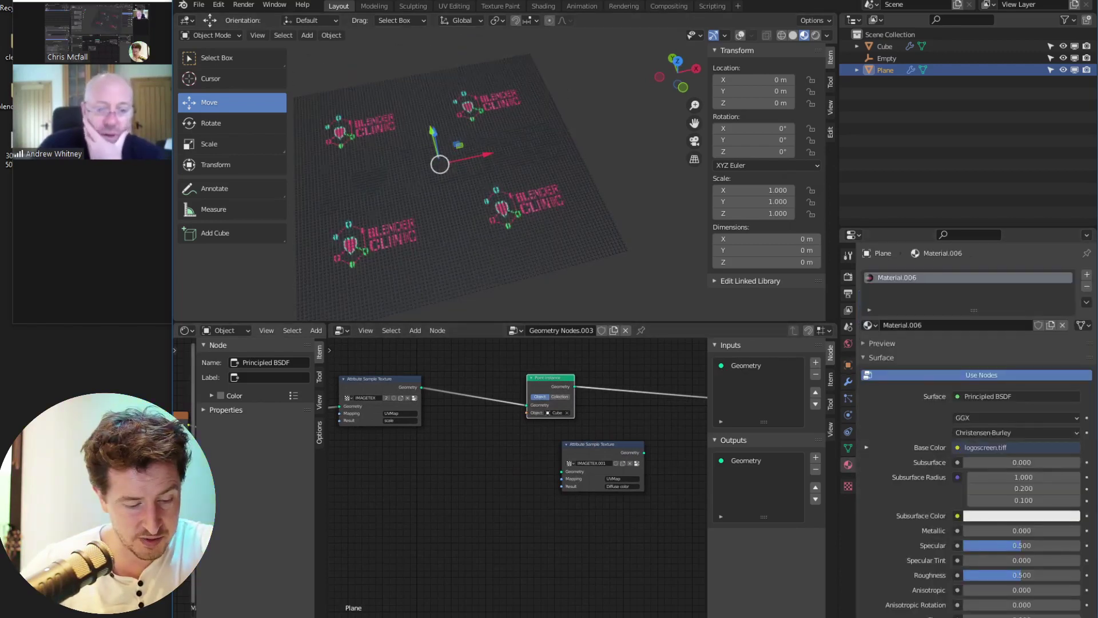
left_click_drag(198, 440, 705, 438)
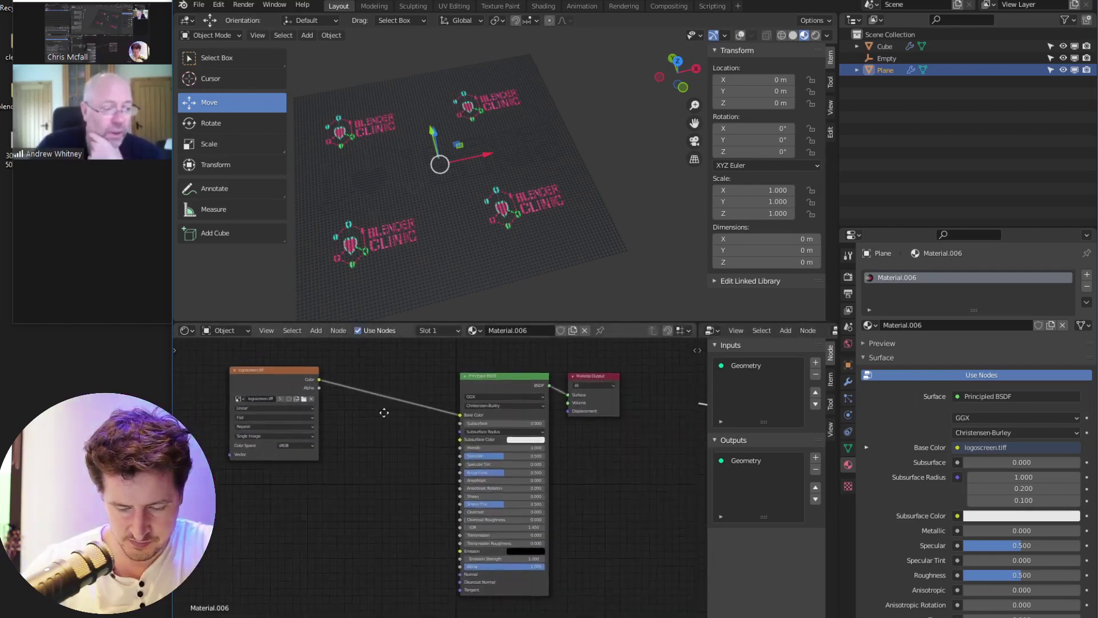
left_click(885, 46)
Rearrange the cube material's nodes, leaving free space between the Texture Coordinate node and the logoscreen.tiff Image Texture node
middle_click_drag(432, 453, 538, 436)
left_click_drag(535, 432, 475, 423)
left_click_drag(447, 374, 533, 431)
middle_click_drag(402, 468, 459, 458)
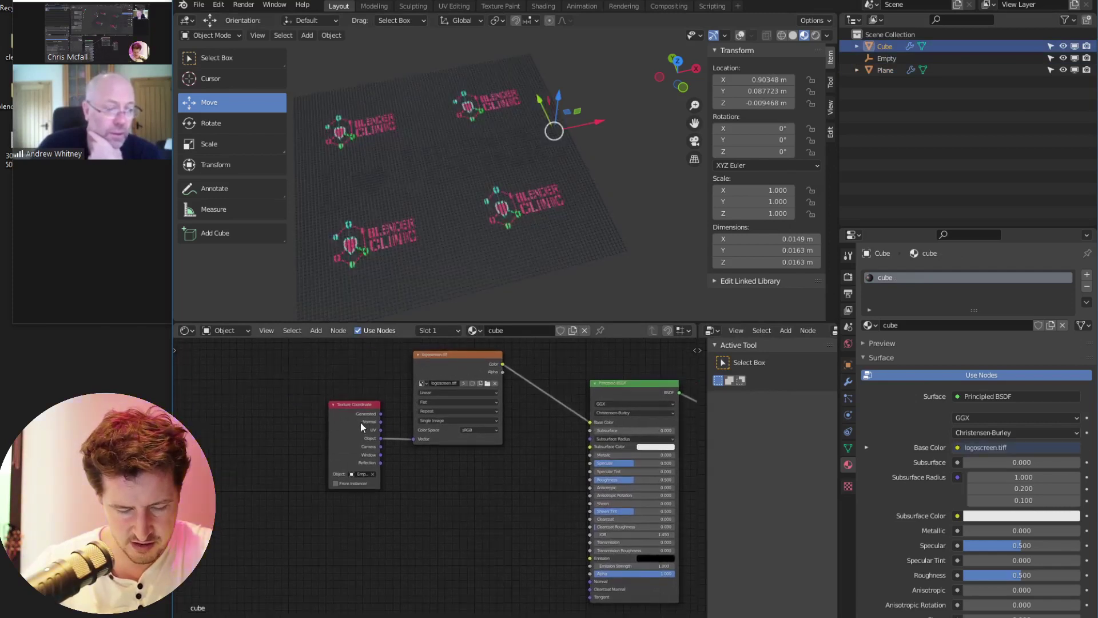
left_click_drag(362, 424, 245, 433)
key("shift+a")
left_click(344, 409)
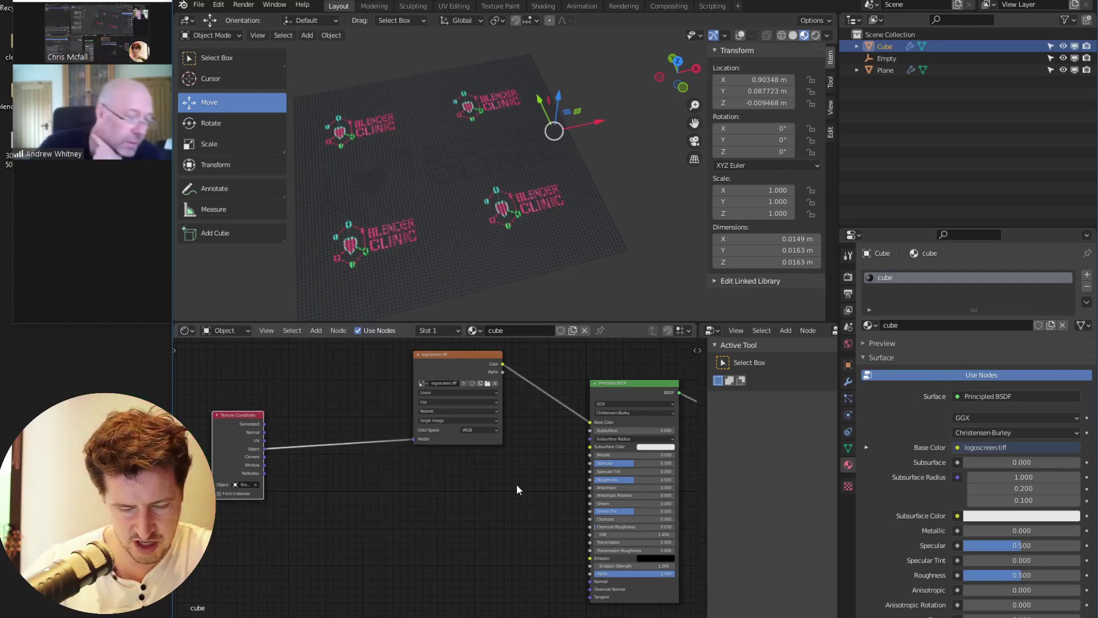
Try the Extend extension on the logoscreen.tiff Image Texture node, set it to Clip, and shift the node slightly lower
left_click(449, 411)
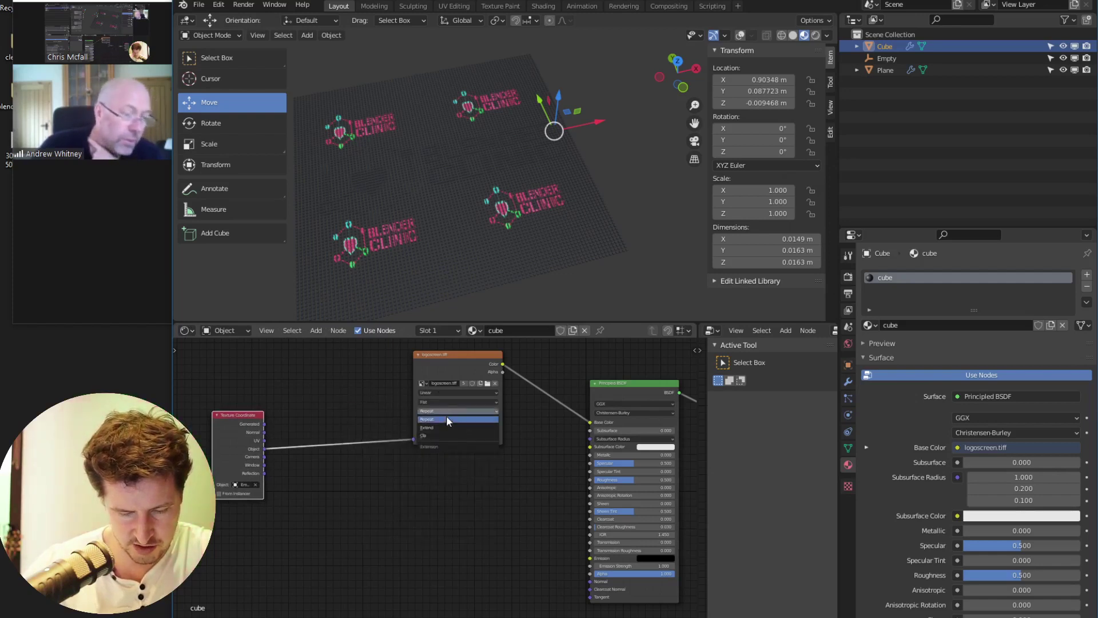
left_click(444, 427)
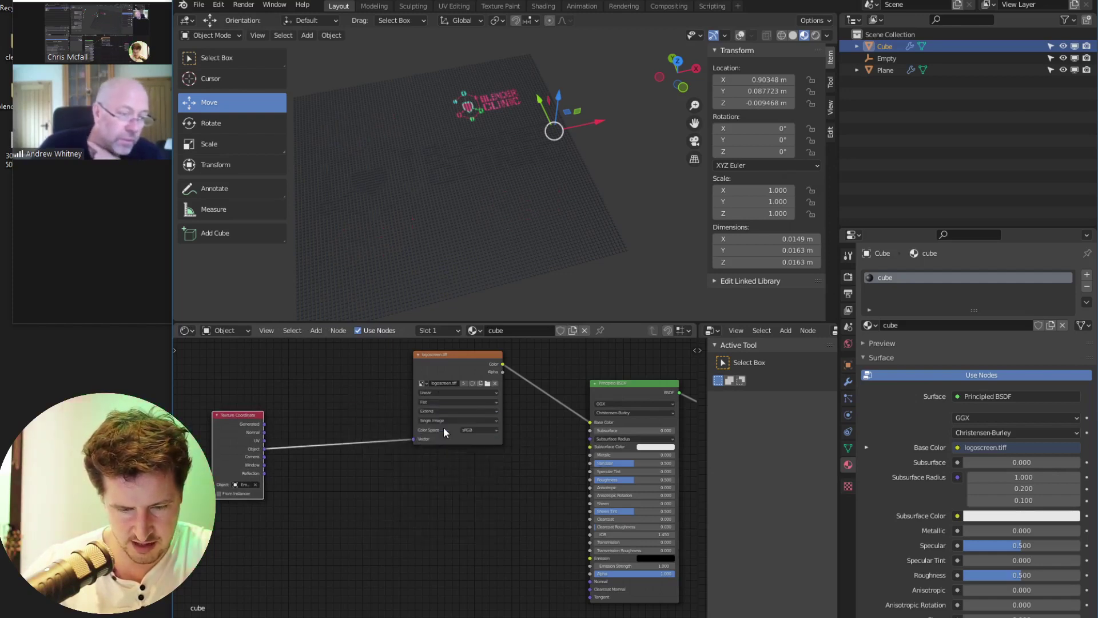
left_click(458, 411)
left_click(452, 436)
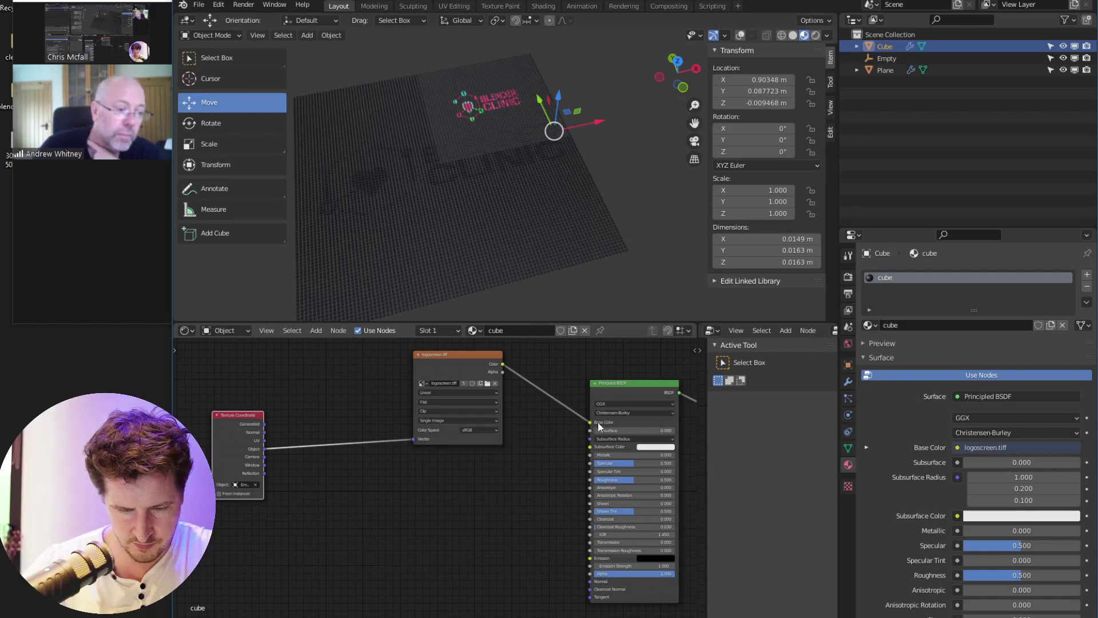
scroll(492, 183, "down", 2)
left_click_drag(450, 364, 441, 386)
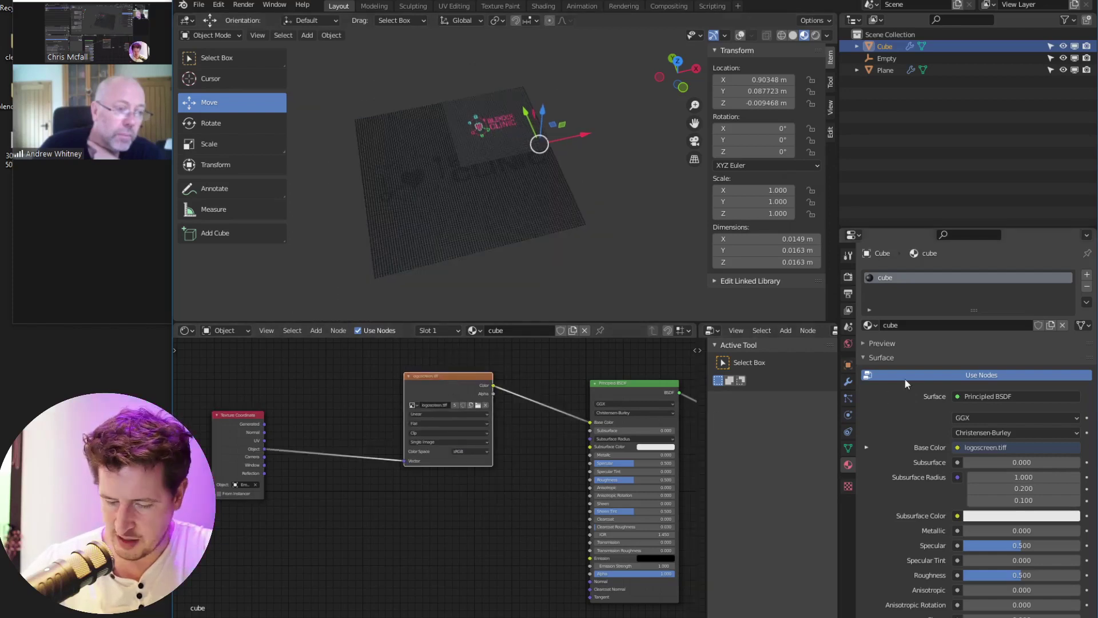
Try moving the Empty about 0.43 m along the Y axis and undo the move
left_click(848, 382)
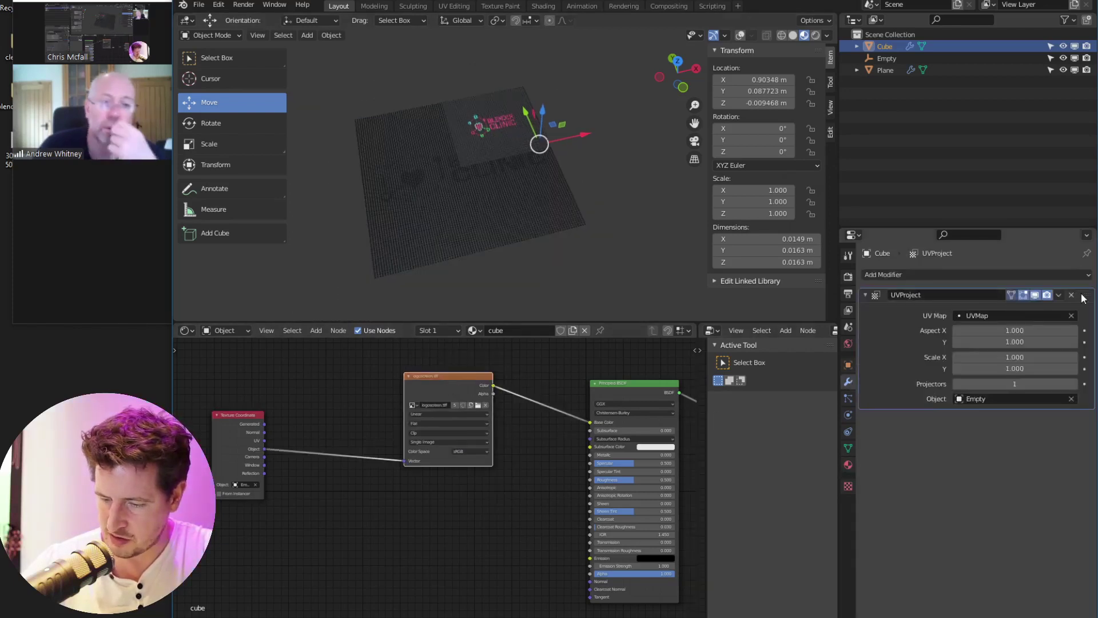
left_click(886, 59)
middle_click_drag(664, 153, 630, 166)
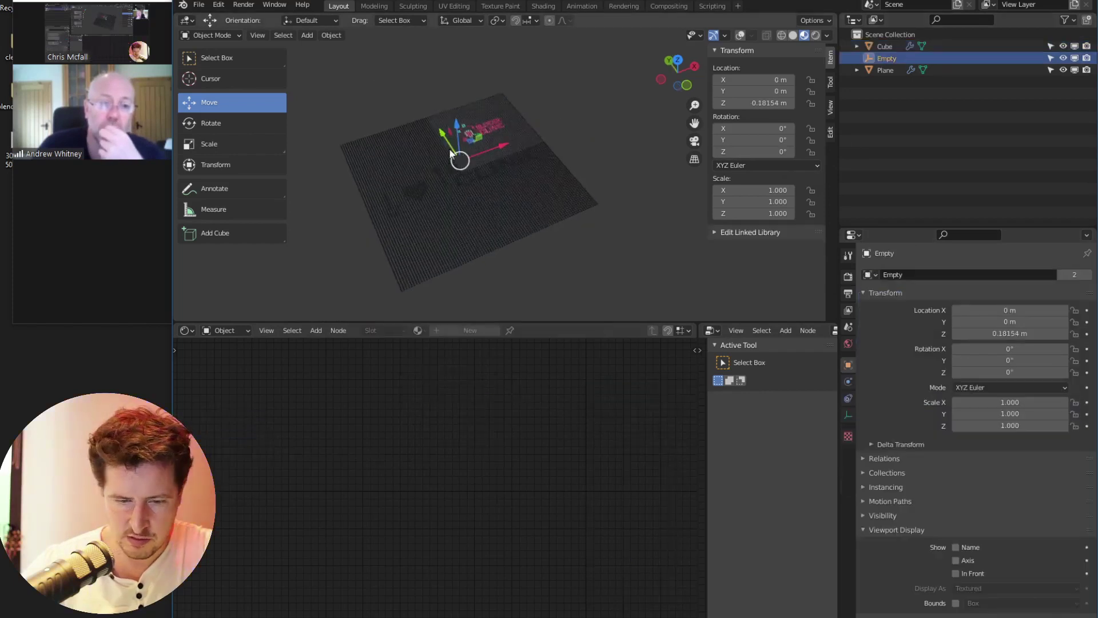
key("g")
key("y")
left_click(466, 171)
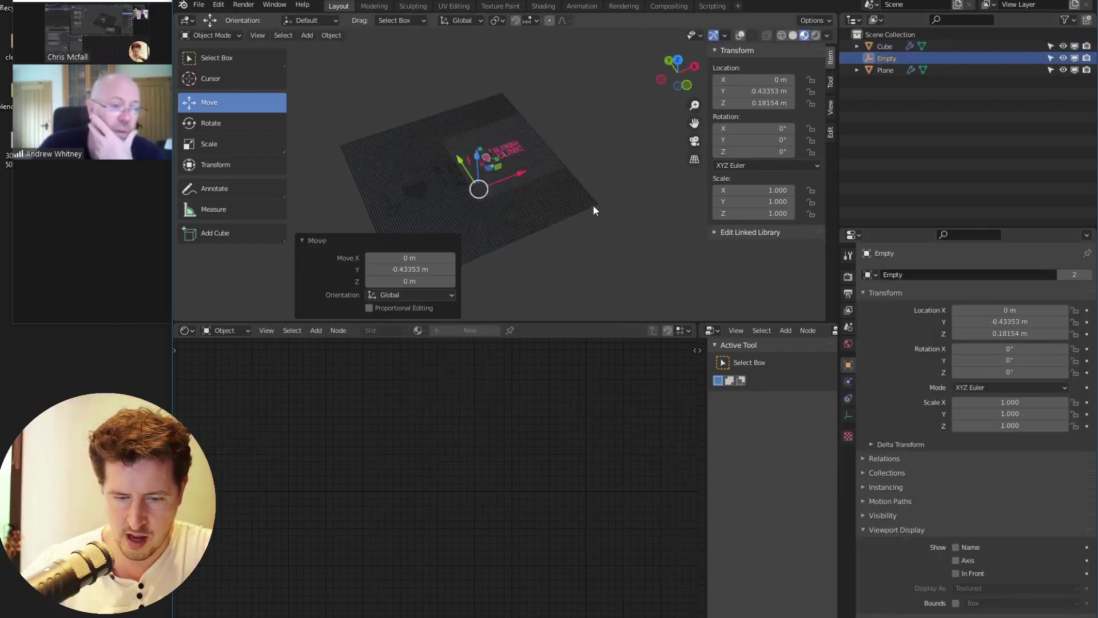
key("ctrl+z")
key("s")
key("Escape")
Move the Empty along the X axis to about -0.49 m
key("g")
key("x")
left_click(479, 185)
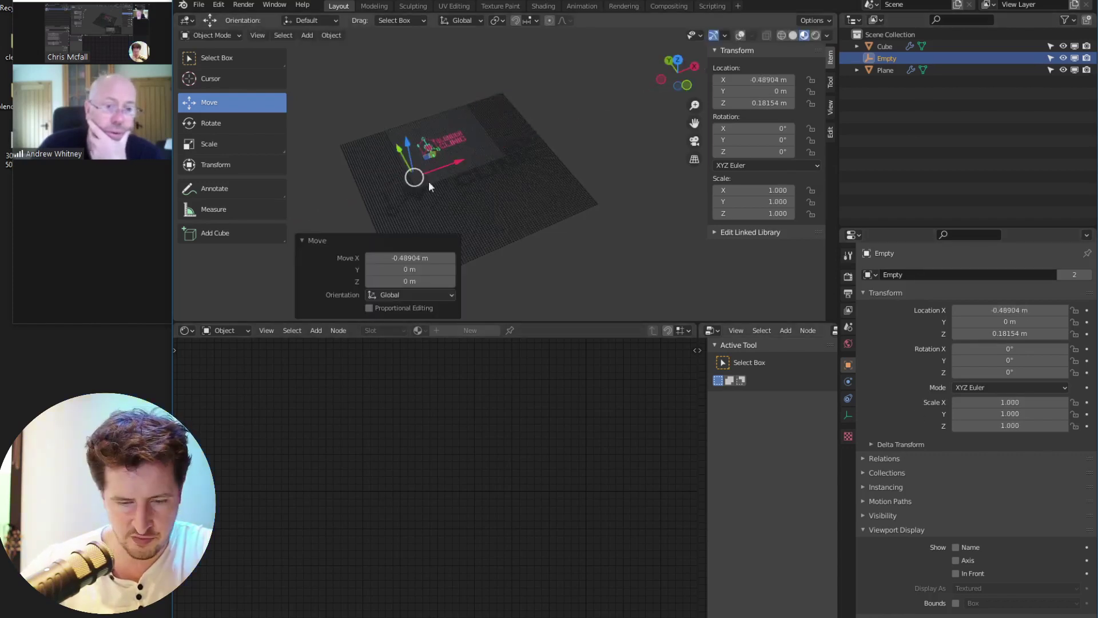
Check the plane's material nodes, return to the Cube's material, and widen its Texture Coordinate node to reveal the object name
left_click(486, 164)
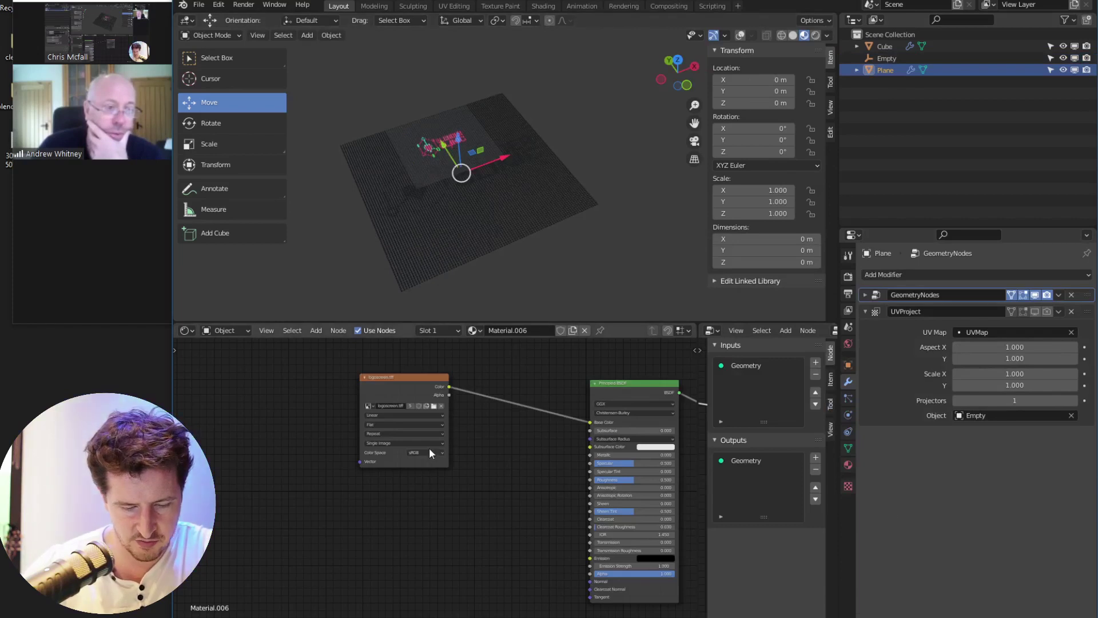
middle_click_drag(369, 455, 480, 463)
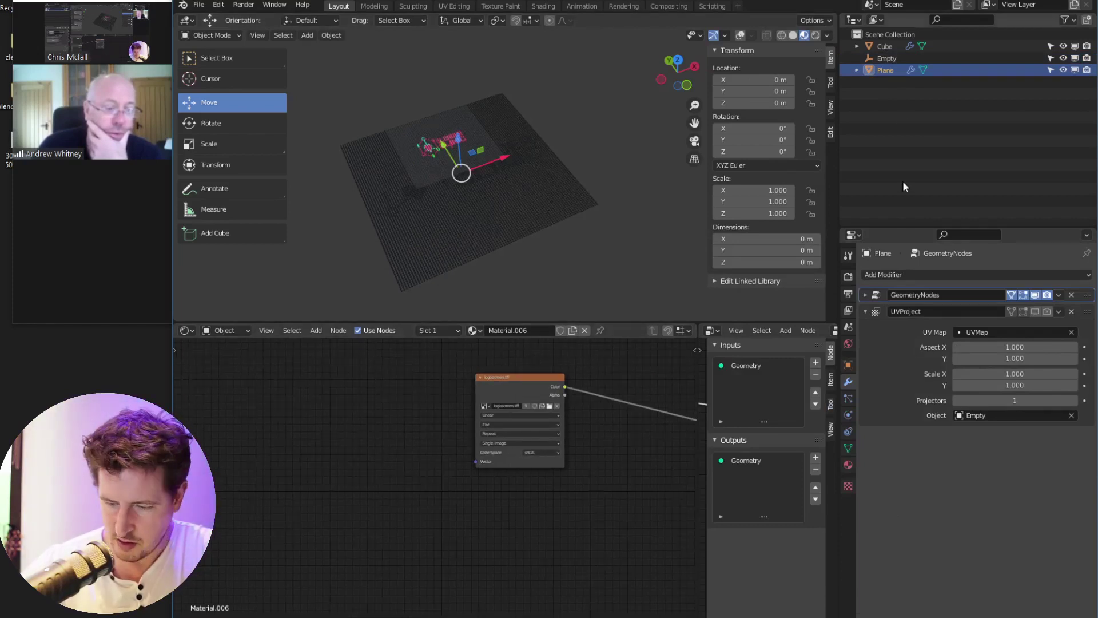
left_click(885, 47)
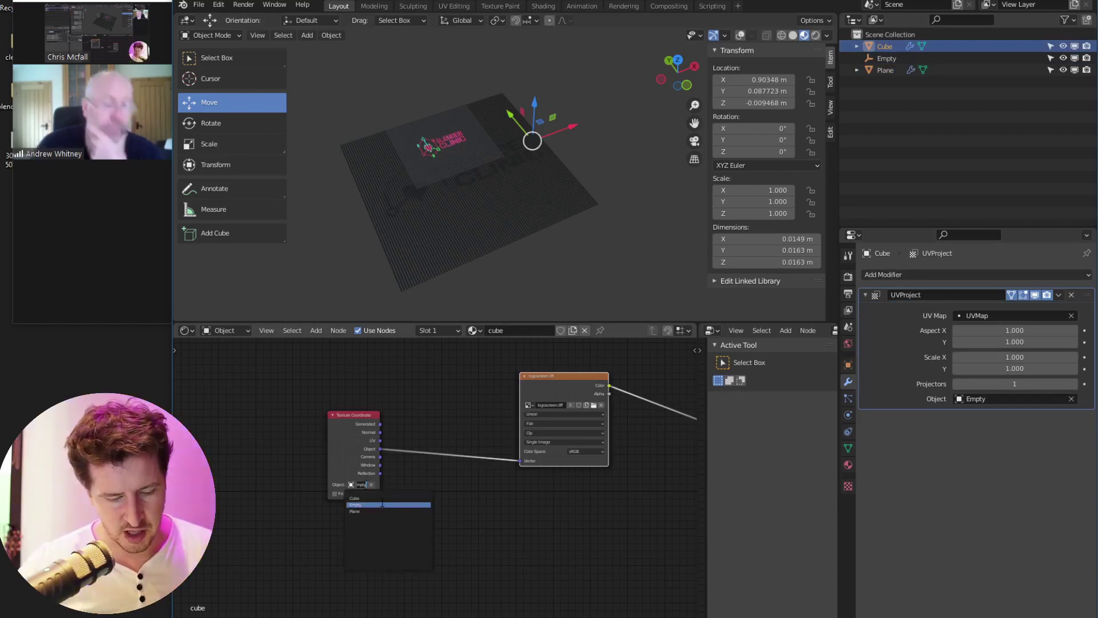
left_click_drag(327, 464, 234, 463)
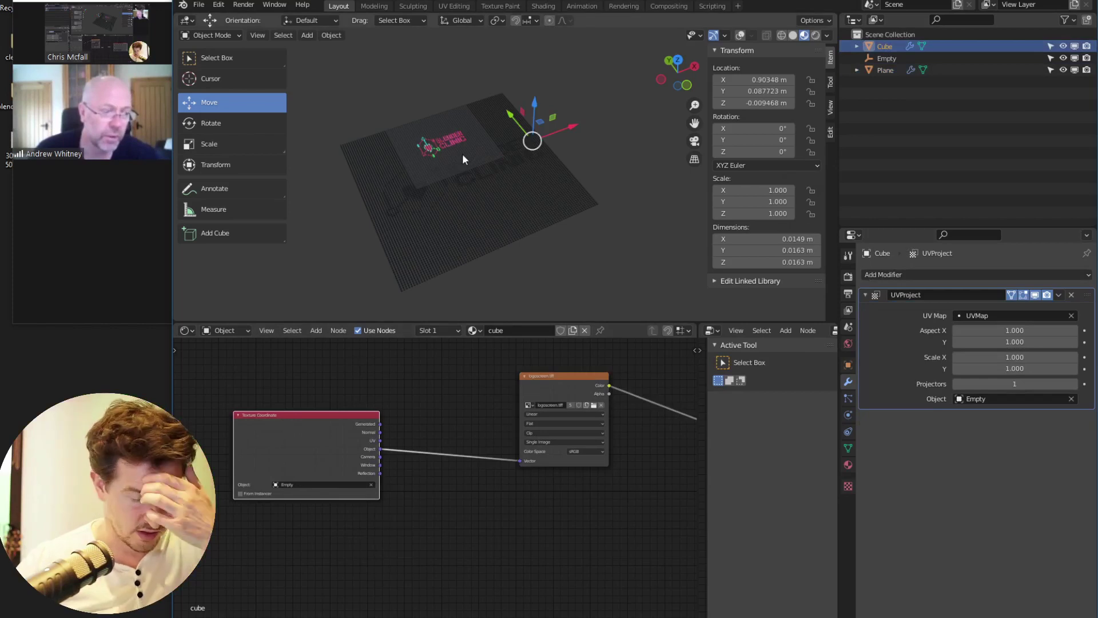
Remove the Cube's UVProject modifier and set the Texture Coordinate node's object to Plane
left_click(1071, 294)
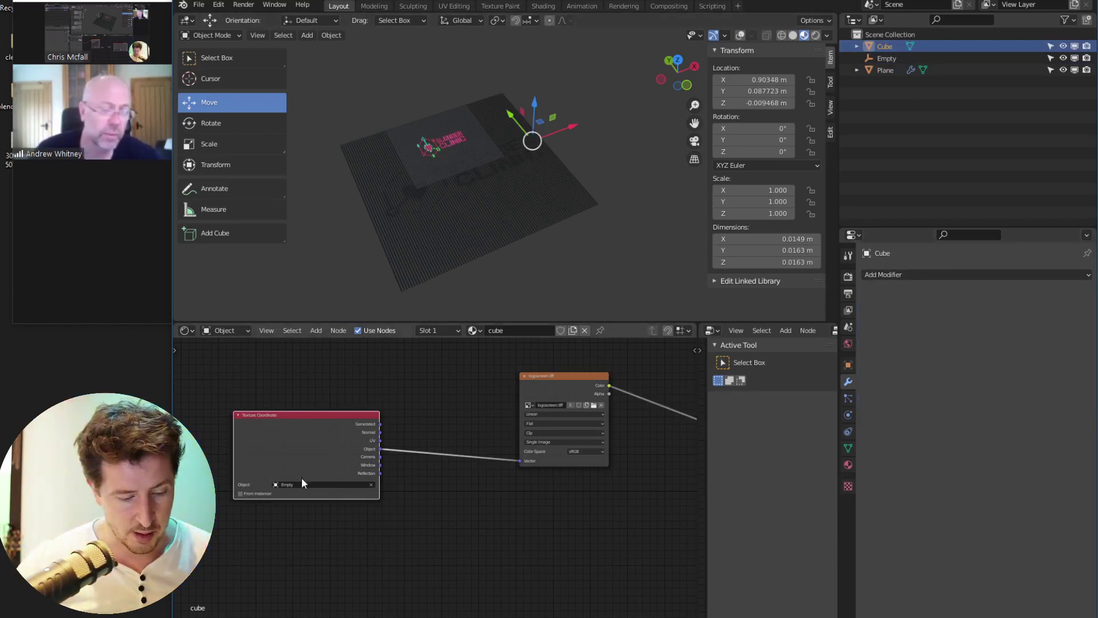
left_click(283, 485)
key("Down")
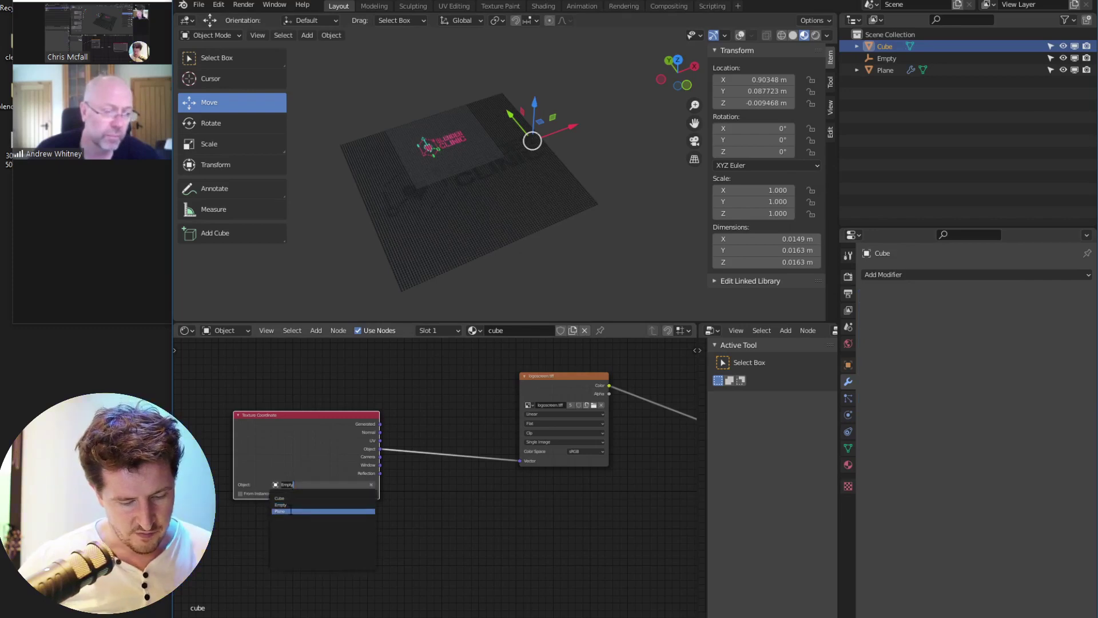
left_click(291, 511)
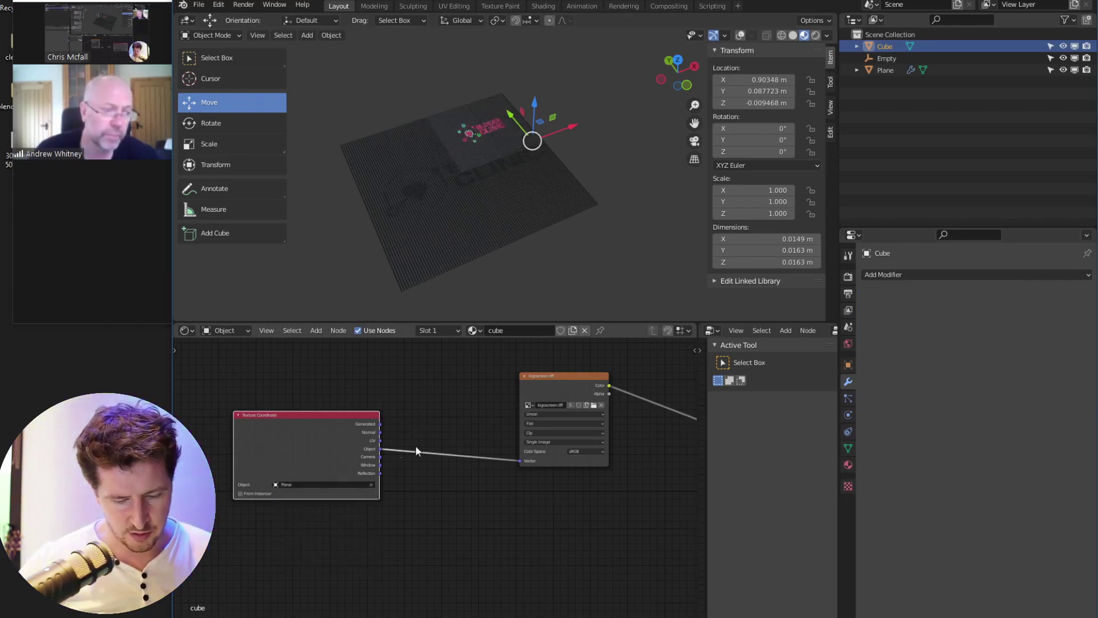
Try the Extend extension on the logoscreen.tiff Image Texture node and restore Clip
middle_click_drag(555, 473, 519, 481)
left_click(527, 441)
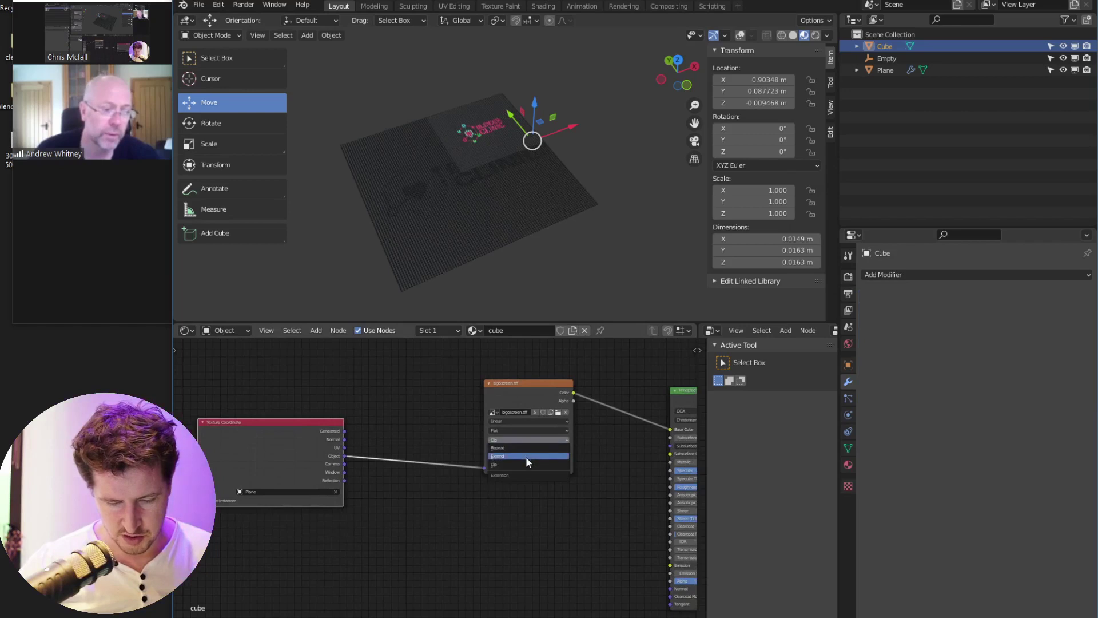
left_click(526, 457)
left_click(531, 441)
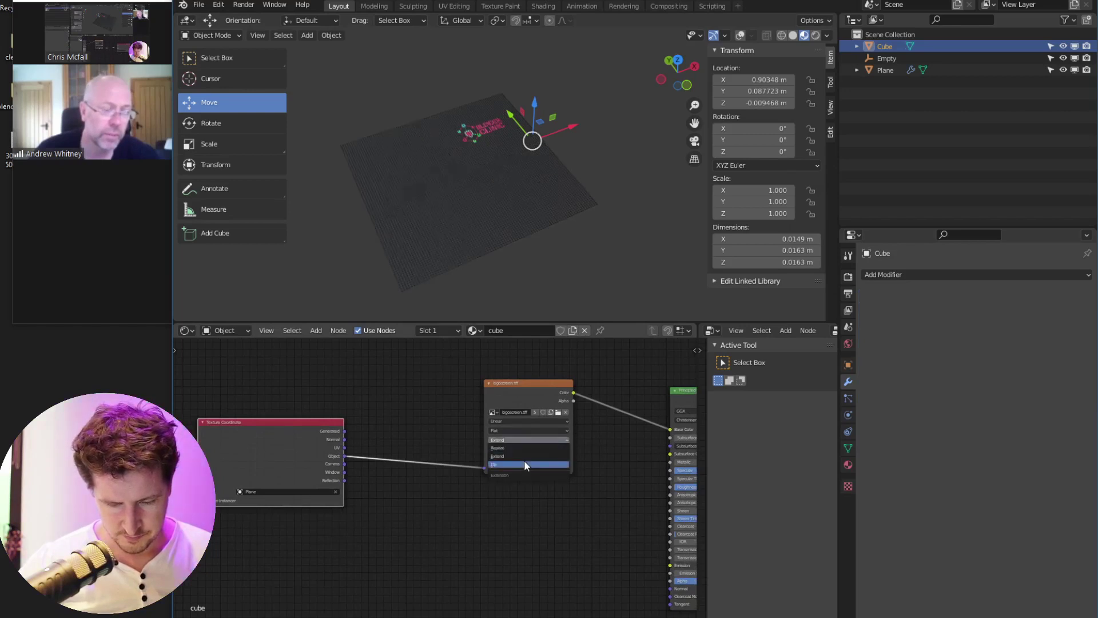
left_click(524, 465)
Try the UV and Generated coordinates as the Image Texture node's vector and reconnect the Object output
middle_click_drag(275, 477, 449, 452)
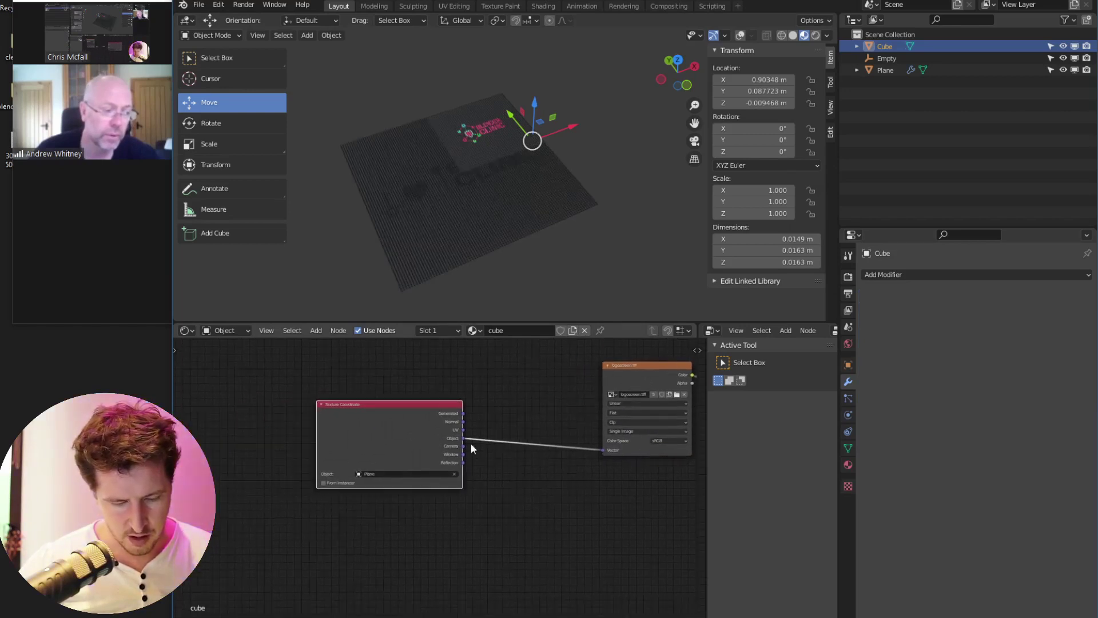
left_click_drag(464, 430, 603, 450)
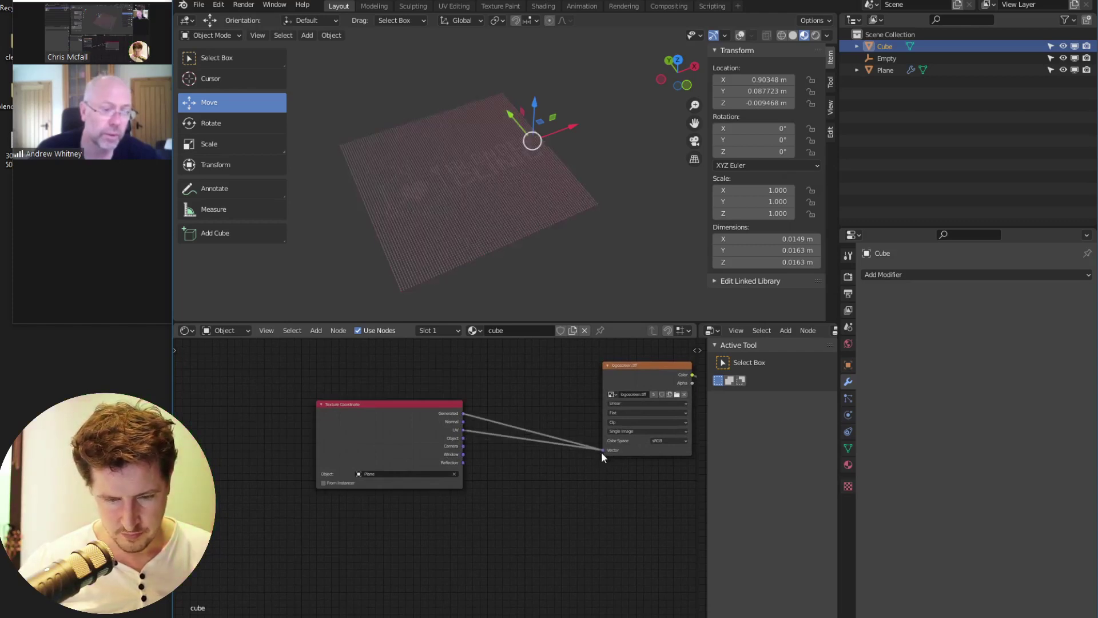
left_click(461, 461)
left_click_drag(464, 438, 604, 450)
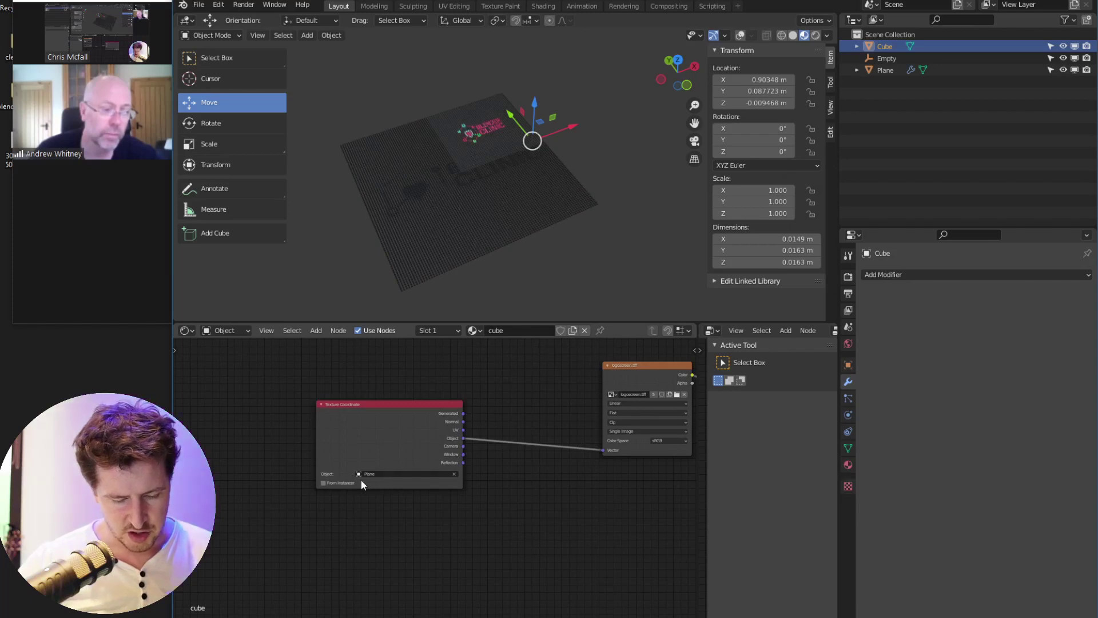
Reposition the Empty along the X axis near the plane's centre
left_click(884, 59)
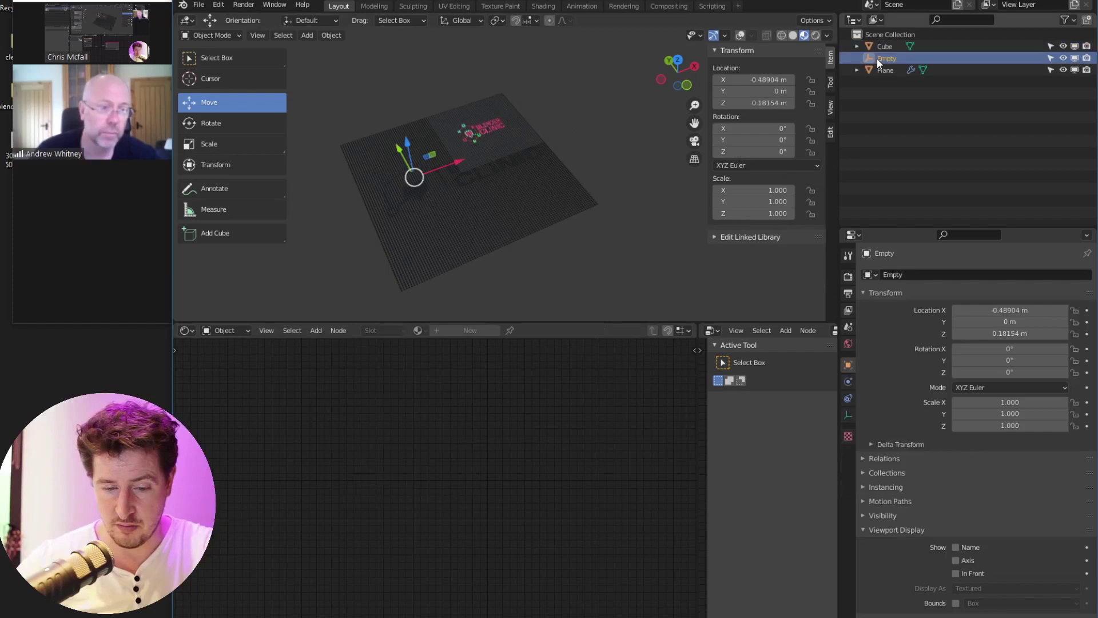
key("g")
key("x")
left_click(463, 164)
key("g")
key("x")
left_click(495, 158)
left_click(490, 124)
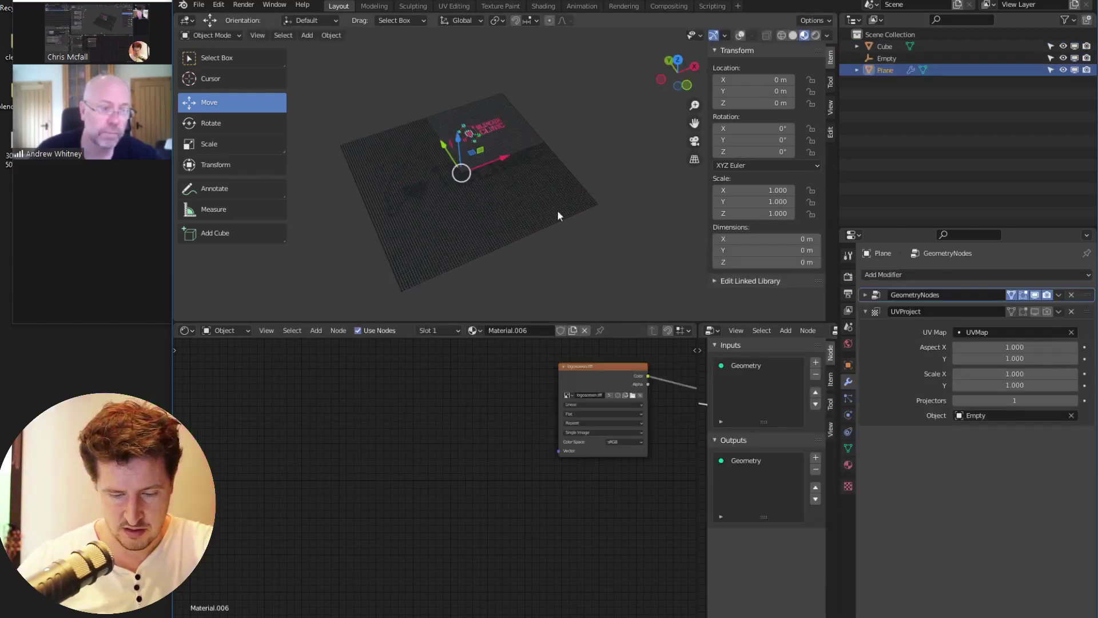
Add a UV Project modifier to the Cube with UVMap as its UV map and Empty as its projector object
left_click(885, 46)
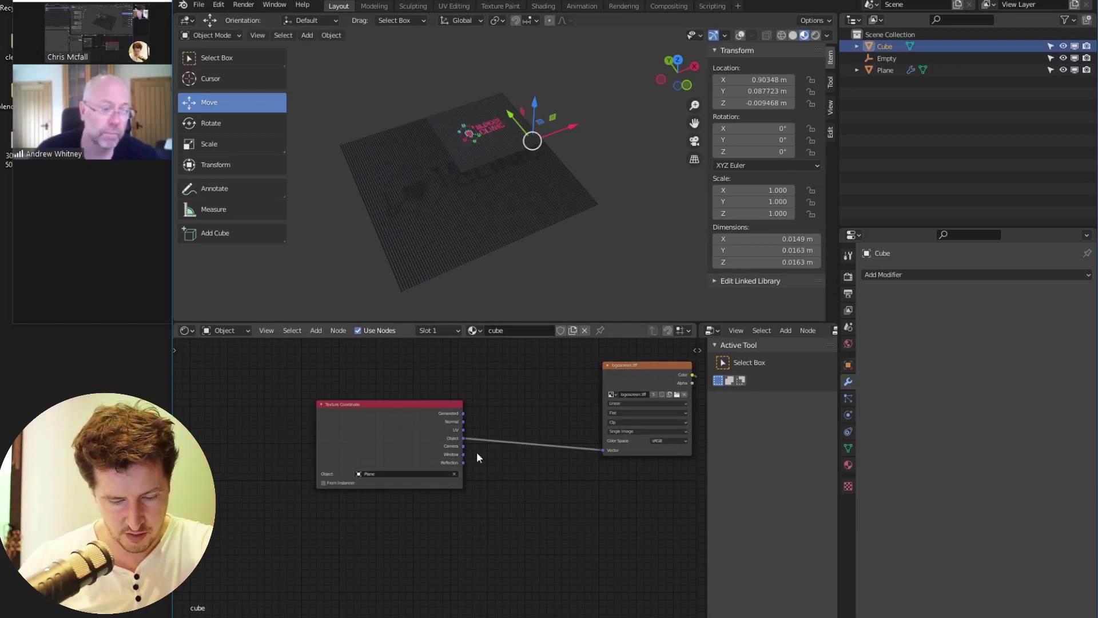
middle_click_drag(448, 457, 428, 457)
left_click_drag(386, 468, 393, 467)
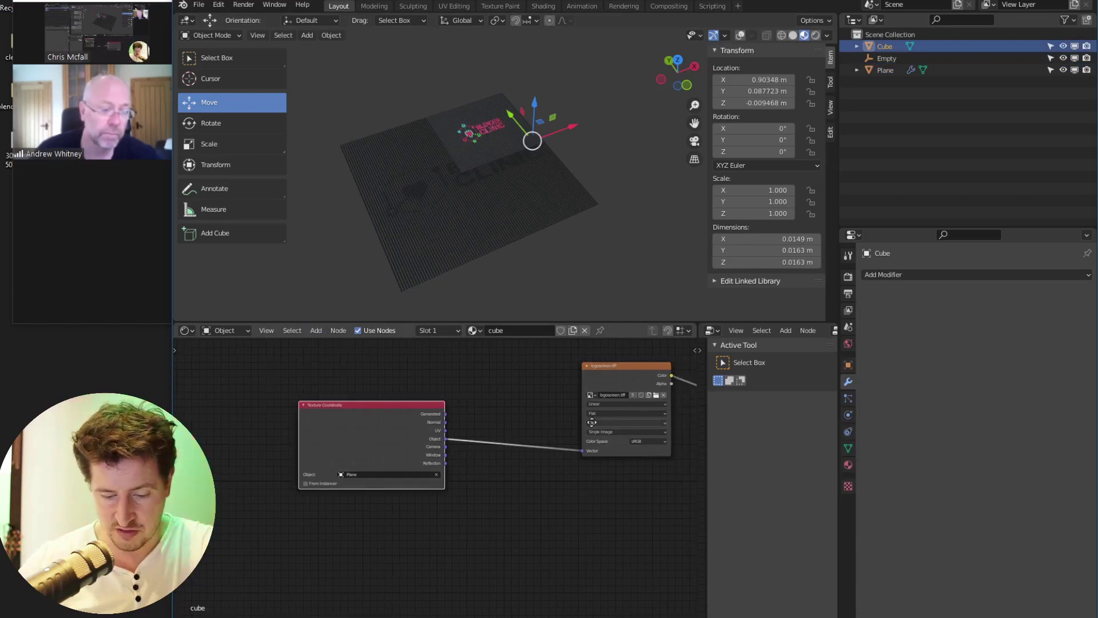
middle_click_drag(649, 425, 604, 425)
left_click(892, 275)
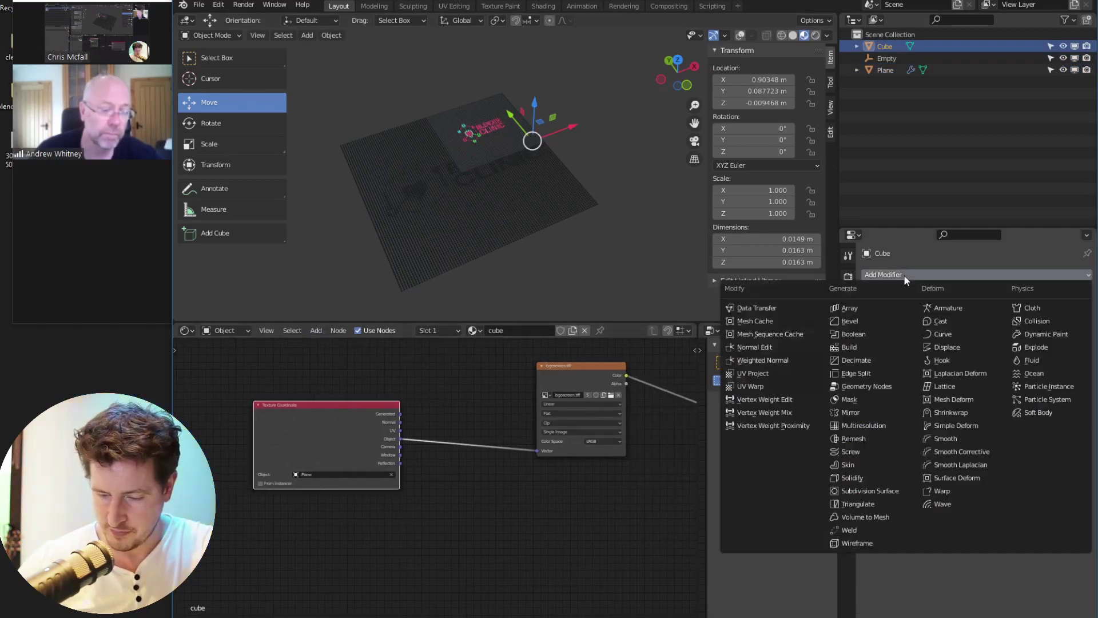
left_click(753, 373)
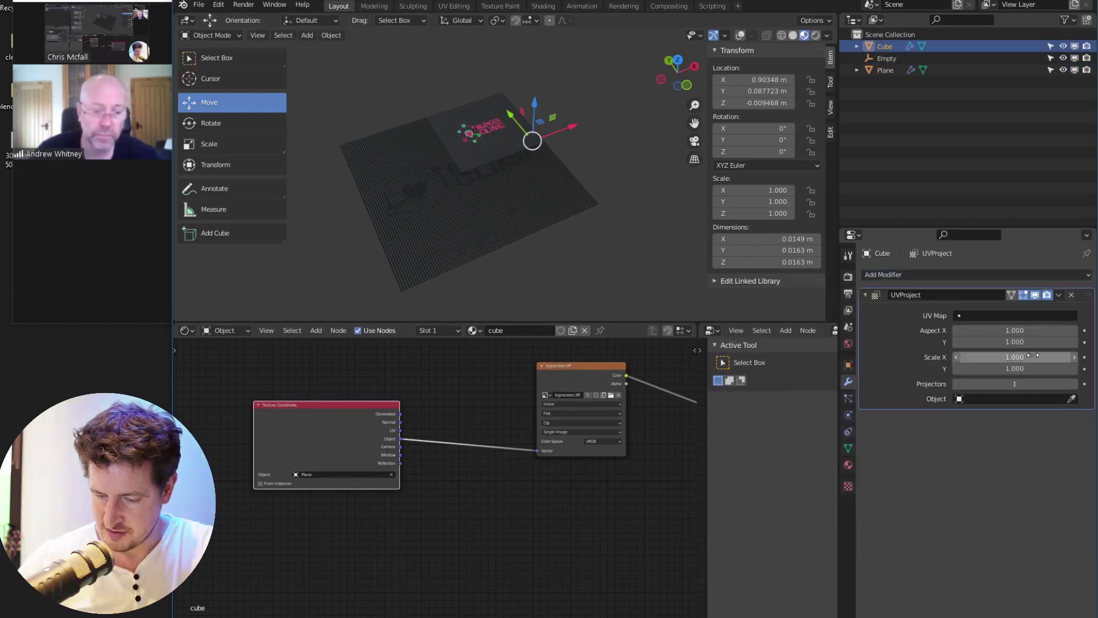
left_click(1024, 316)
left_click(986, 333)
left_click(986, 398)
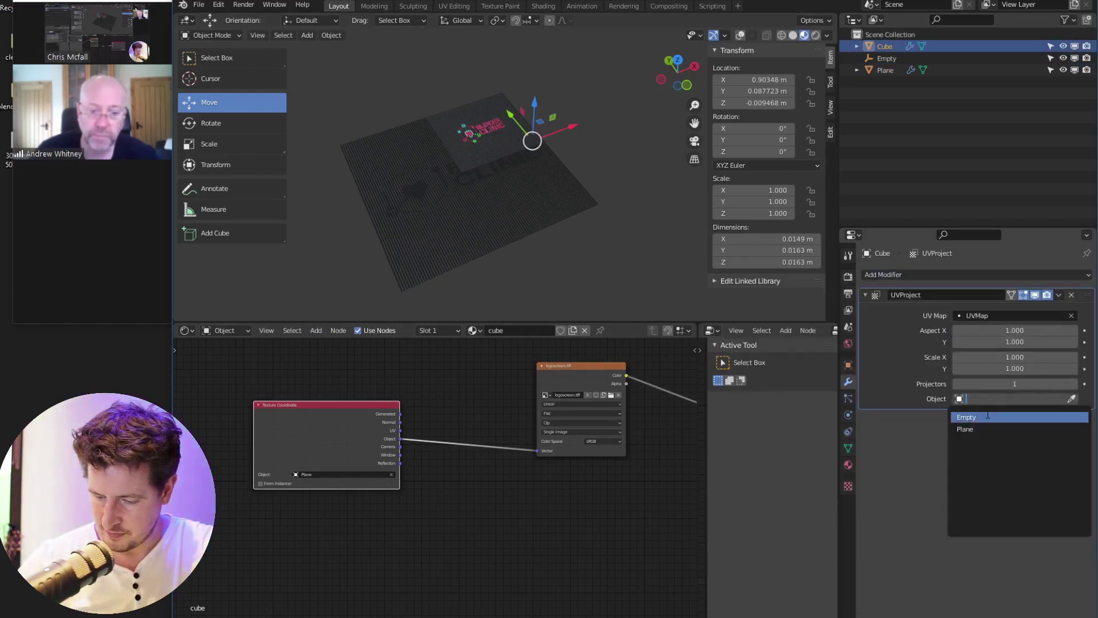
left_click(988, 418)
left_click(999, 400)
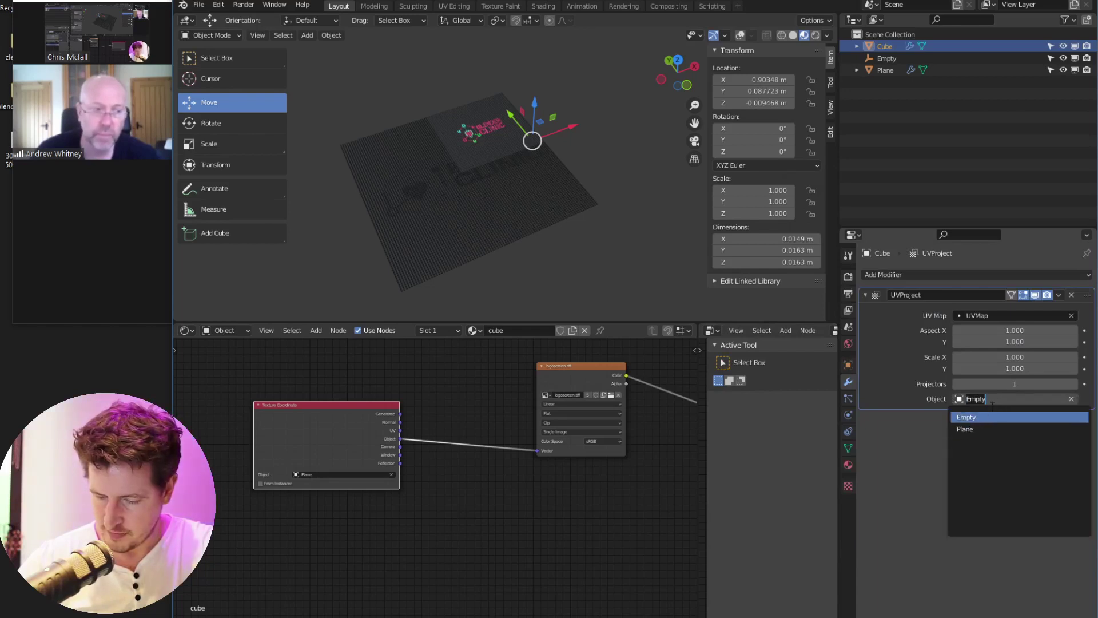
Set the Texture Coordinate node's object to Empty in the Cube's material
left_click(366, 474)
key("Up")
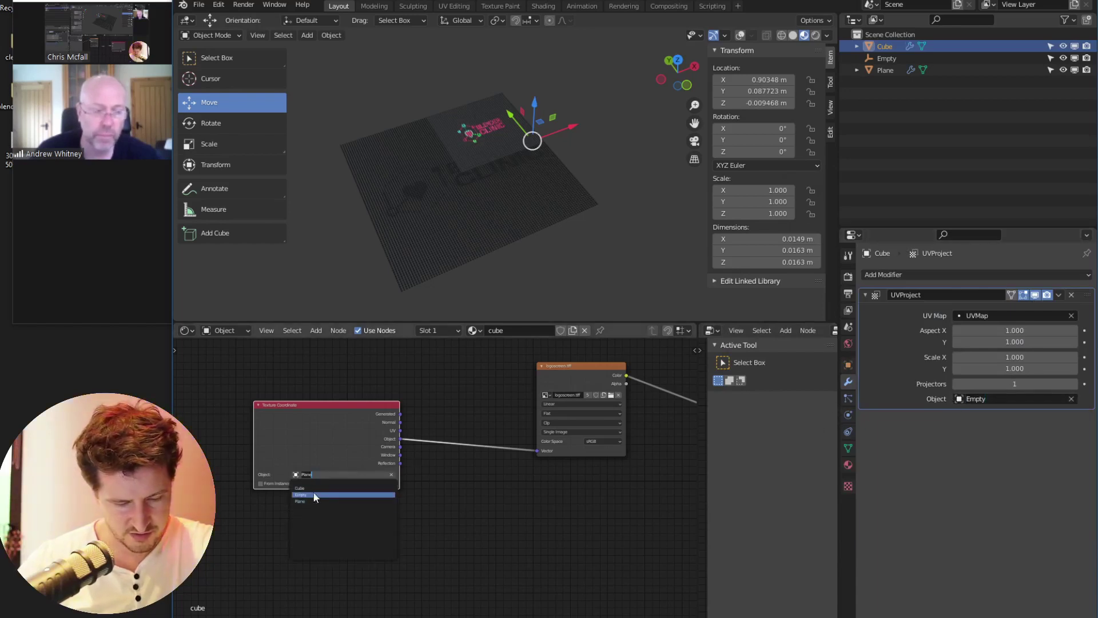
key("Return")
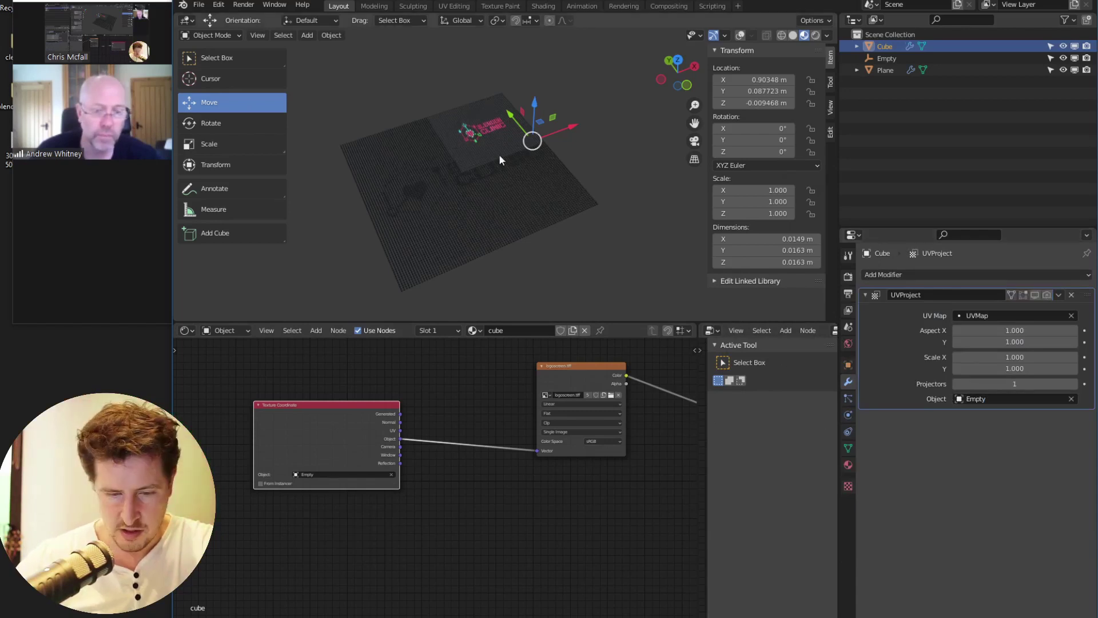
Turn on the viewport overlays, select the plane and view it in top orthographic view
mouse_move(474, 147)
middle_mouse_down()
mouse_move(465, 143)
mouse_move(478, 121)
mouse_move(489, 173)
mouse_move(458, 156)
middle_mouse_up()
left_click(467, 143)
left_click(743, 35)
left_click(467, 127)
left_click_drag(458, 155, 420, 215)
middle_click_drag(488, 179, 485, 221, "alt")
middle_click_drag(427, 165, 469, 131, "shift")
left_click(428, 216)
middle_click_drag(425, 221, 445, 194, "shift")
Examine the plane's lower-left corner in edit mode with everything deselected, and return to object mode
key("Tab")
key("alt+a")
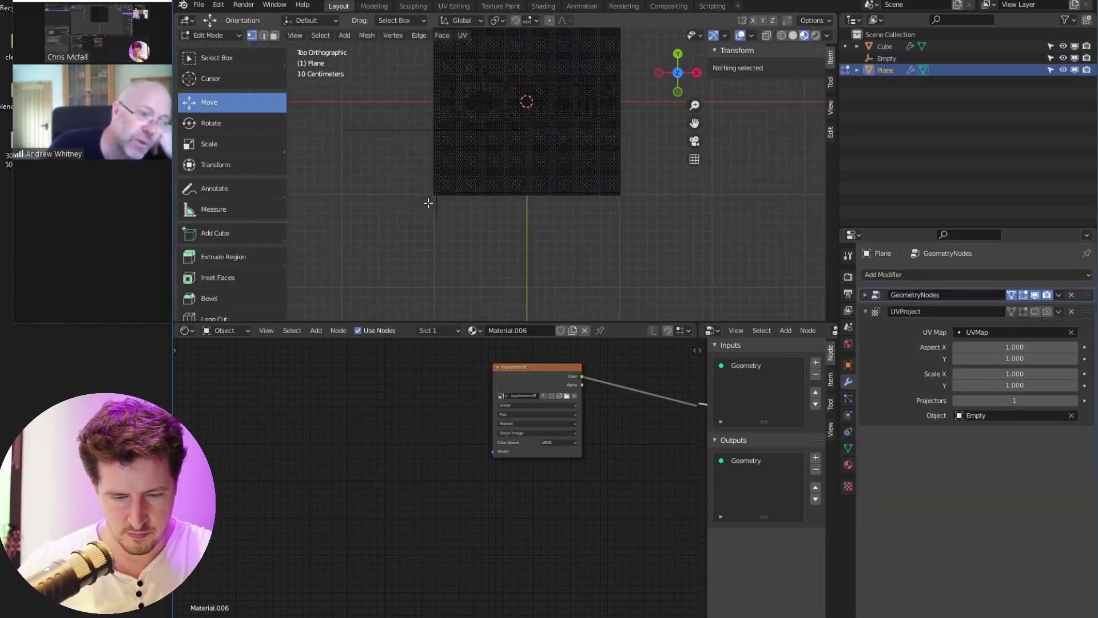
scroll(438, 220, "up", 5)
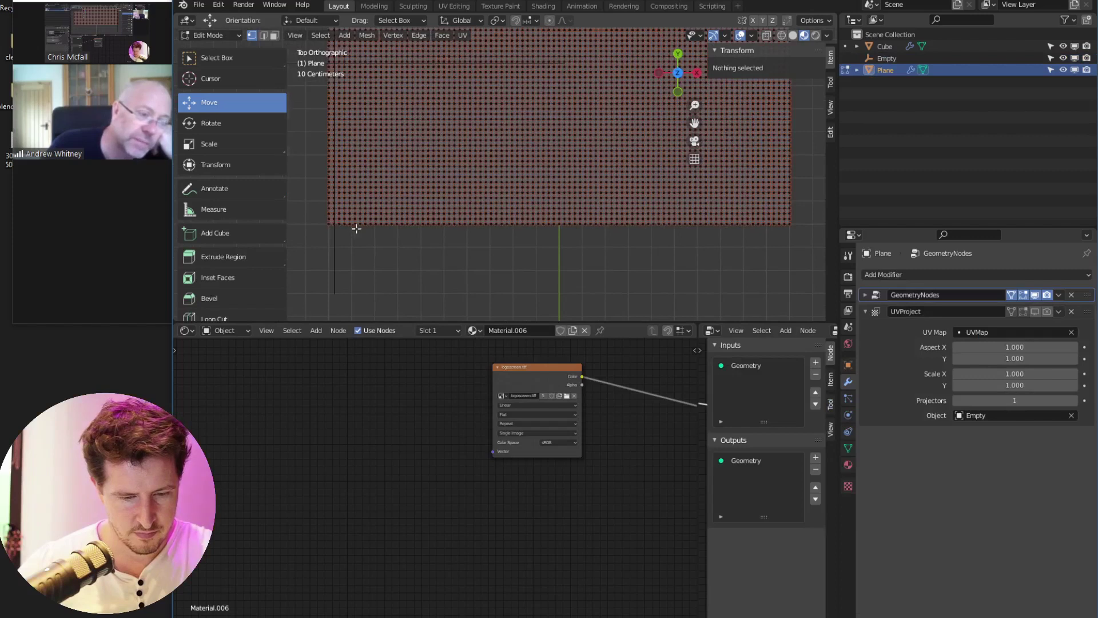
middle_click_drag(353, 227, 397, 217, "shift")
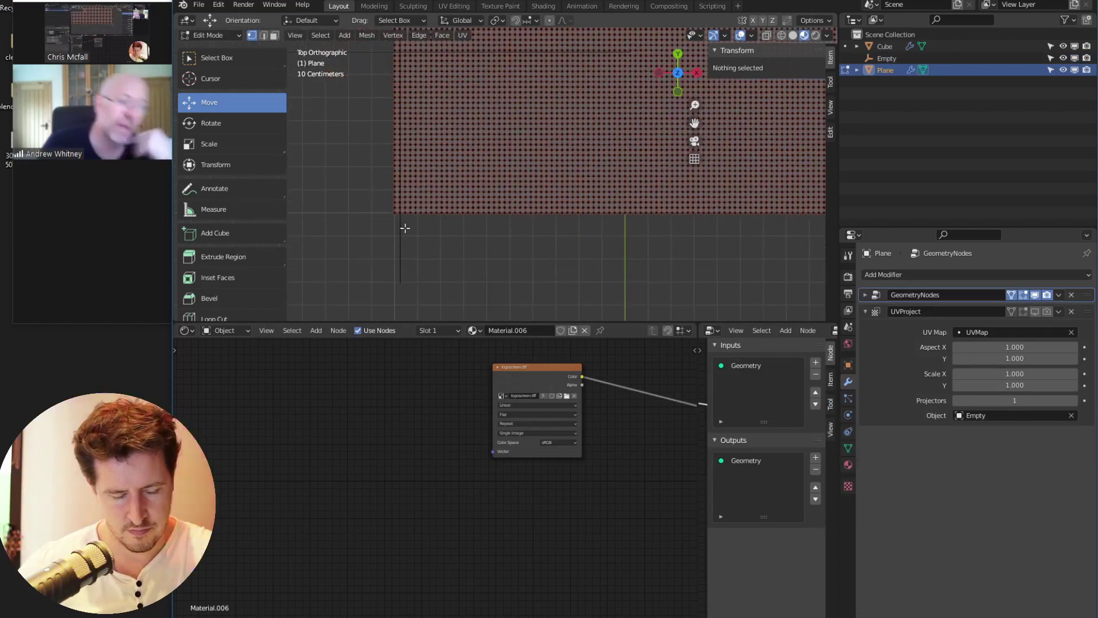
scroll(410, 233, "up", 3)
middle_click_drag(366, 251, 564, 225, "shift")
scroll(563, 225, "up", 3)
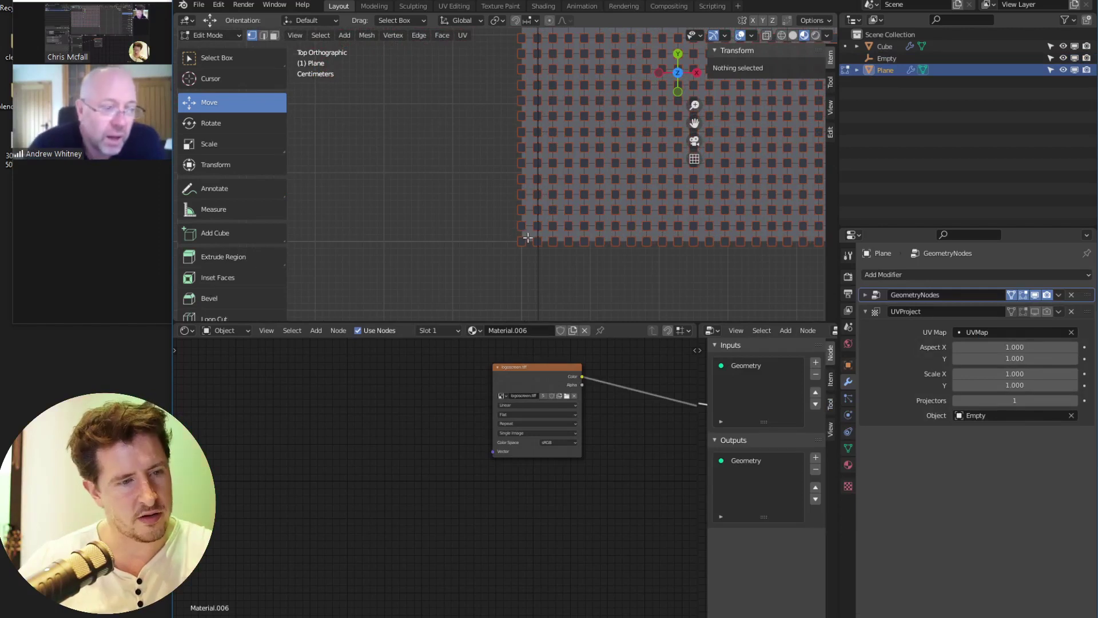
key("shift+s")
key("Tab")
left_click(508, 246)
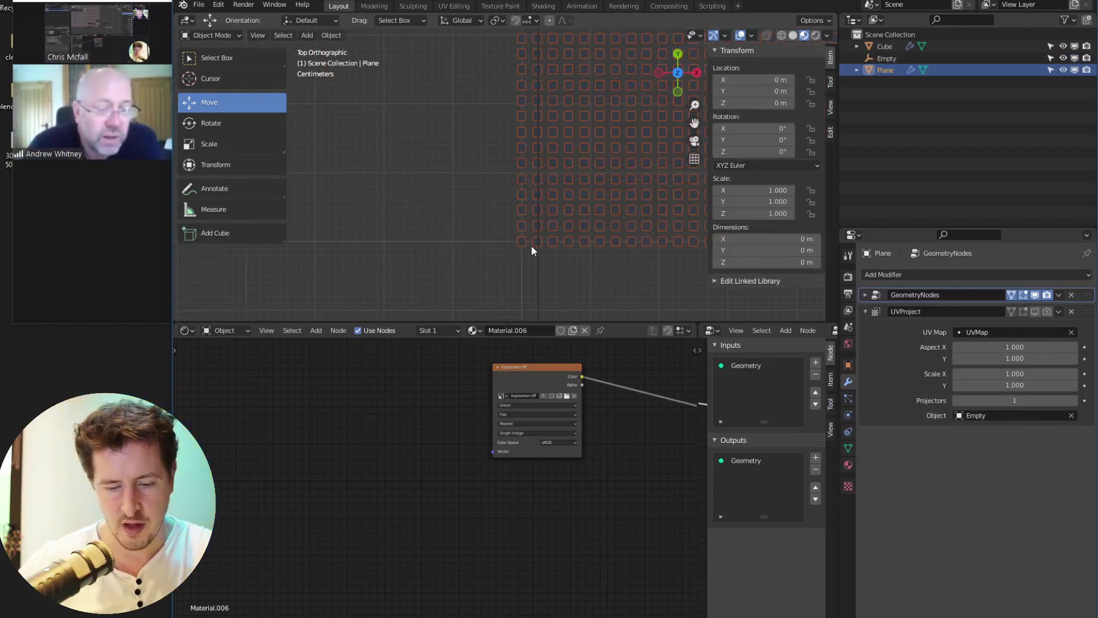
Hide the plane's GeometryNodes modifier, snap the 3D cursor to the mesh's lower-left corner vertex, and show the modifier again in object mode
key("Tab")
left_click(560, 243)
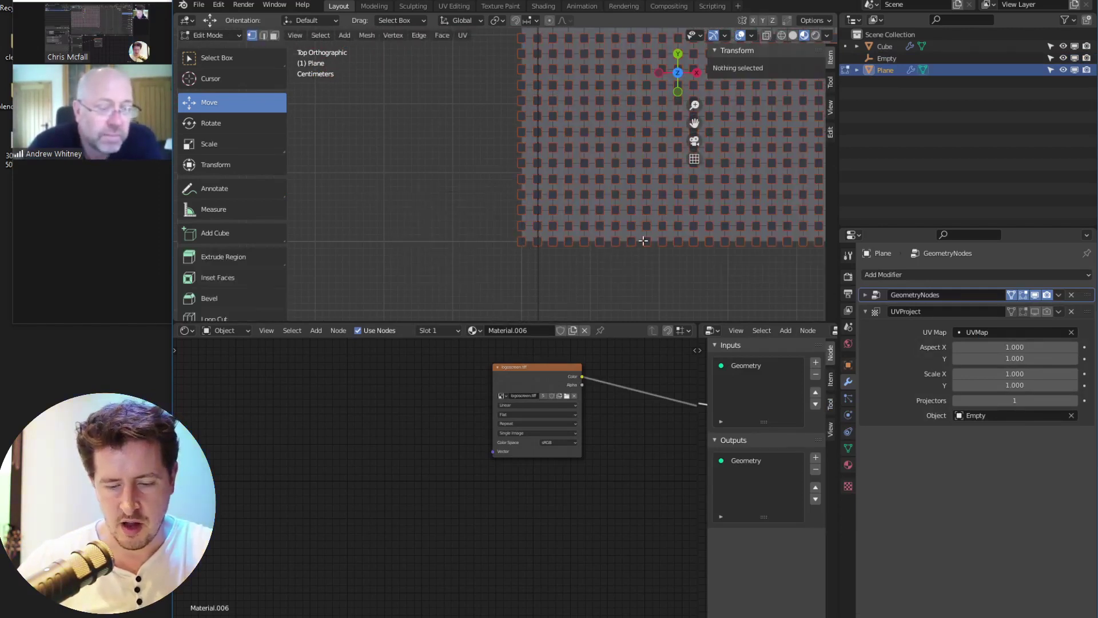
key("alt+a")
left_click(521, 241)
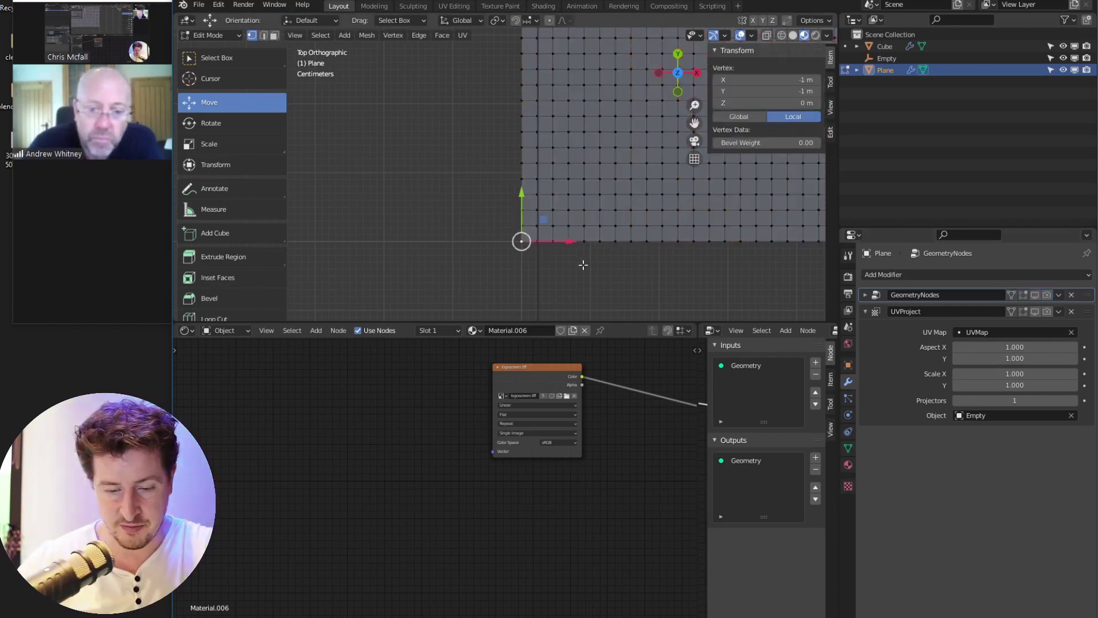
key("Tab")
left_click(457, 252)
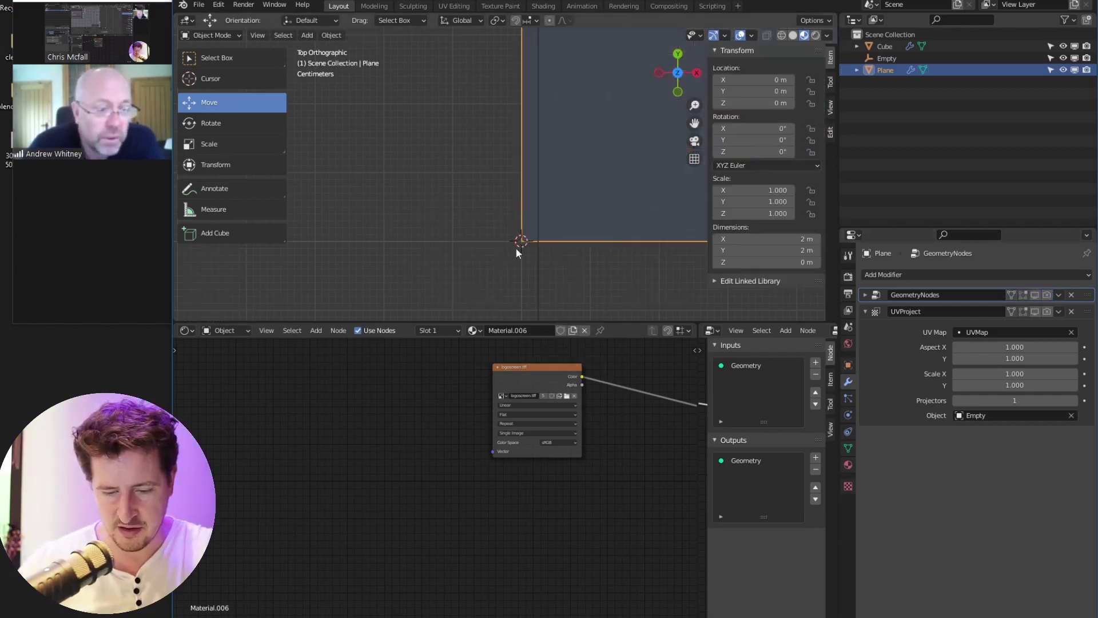
scroll(481, 238, "down", 2)
middle_click_drag(642, 181, 484, 210, "shift")
scroll(484, 211, "down", 3)
left_click_drag(1050, 294, 1012, 294)
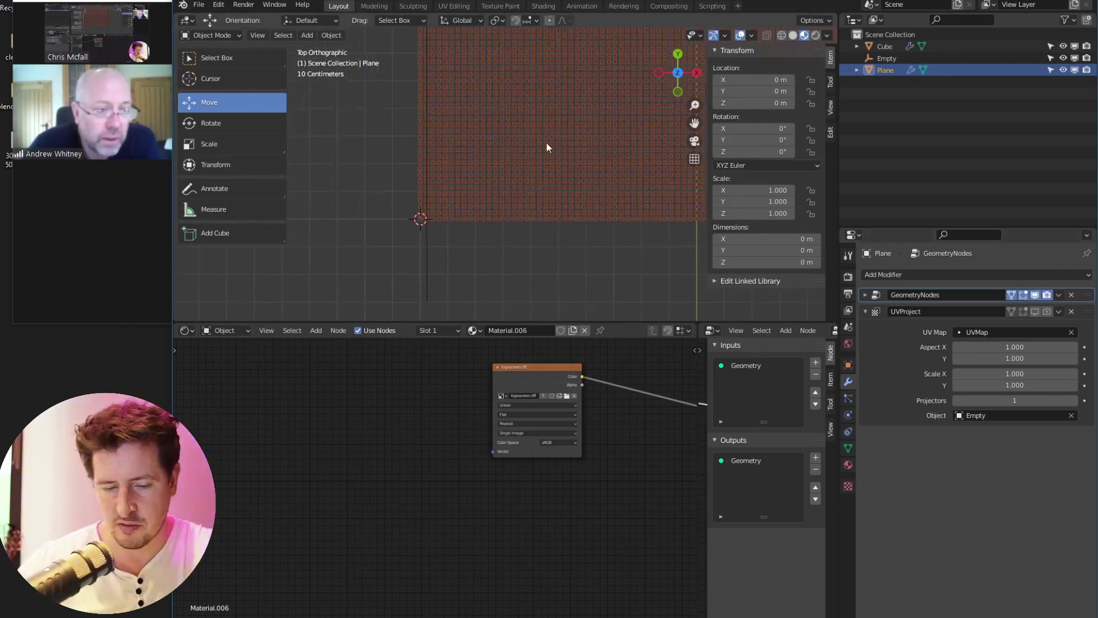
Snap the Empty to the 3D cursor at the plane's lower-left corner
middle_click_drag(582, 136, 527, 198, "shift")
scroll(511, 184, "down", 4)
middle_click_drag(544, 136, 517, 166, "shift")
scroll(515, 159, "down", 3)
middle_click_drag(436, 180, 444, 173)
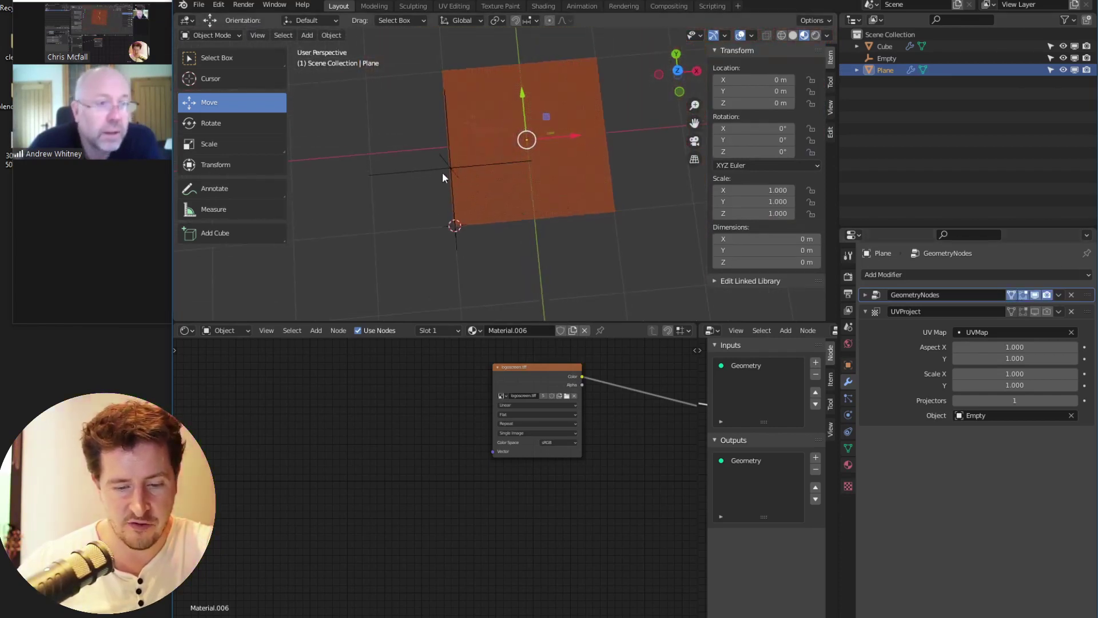
left_click(445, 170)
key("shift+s")
left_click(452, 103)
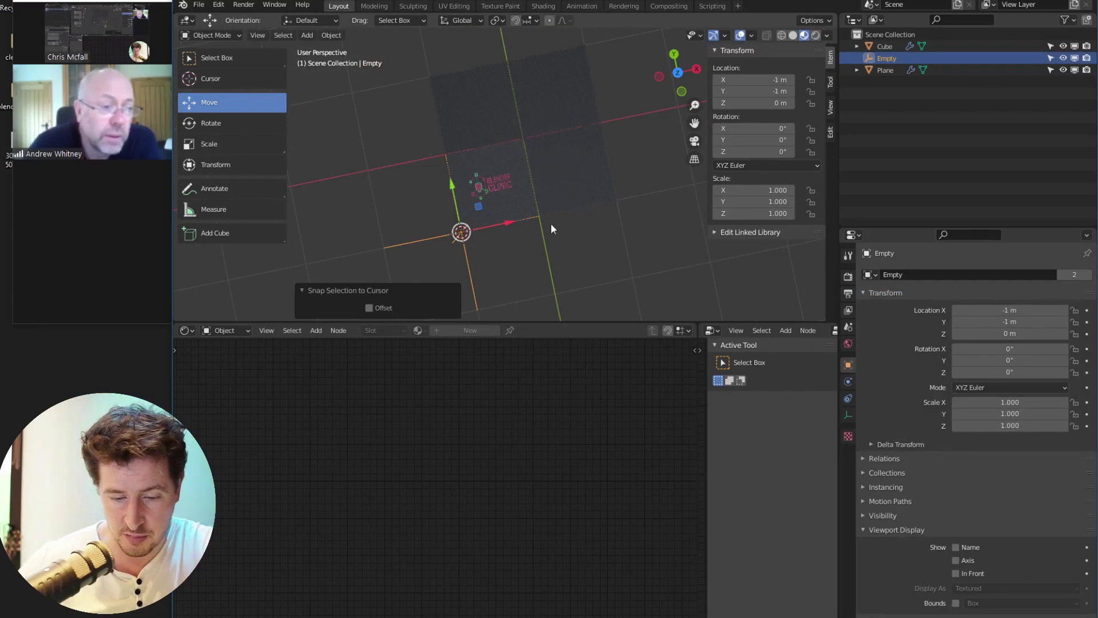
Scale the Empty by 2 along X and by 2 along Y, and view it in top orthographic view
key("s")
key("x")
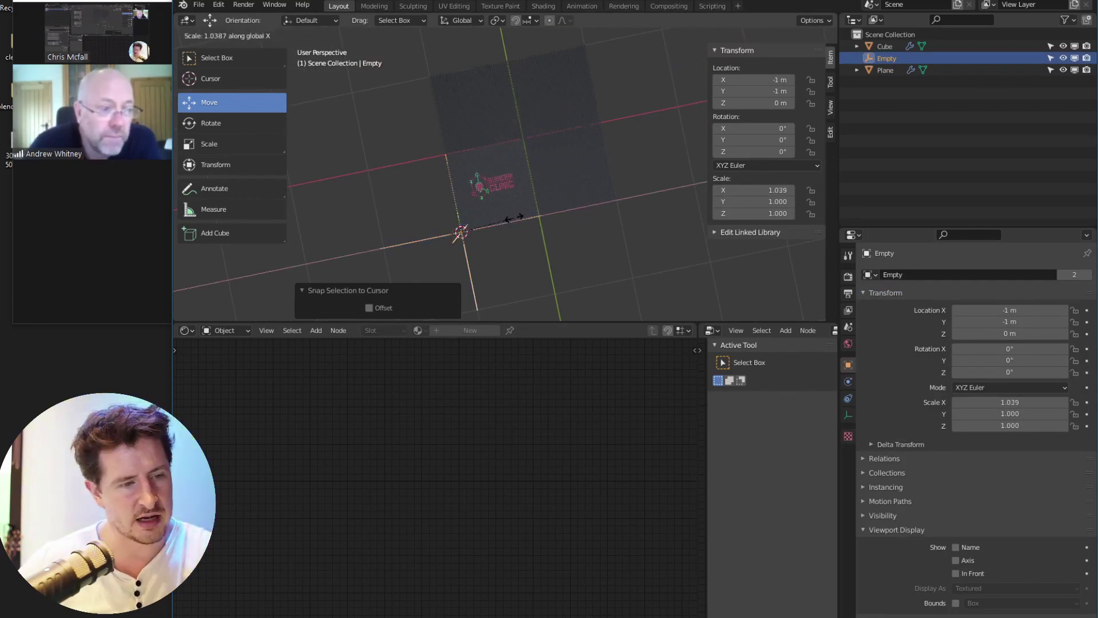
type("2")
key("Return")
middle_click_drag(469, 228, 520, 218)
type("sy")
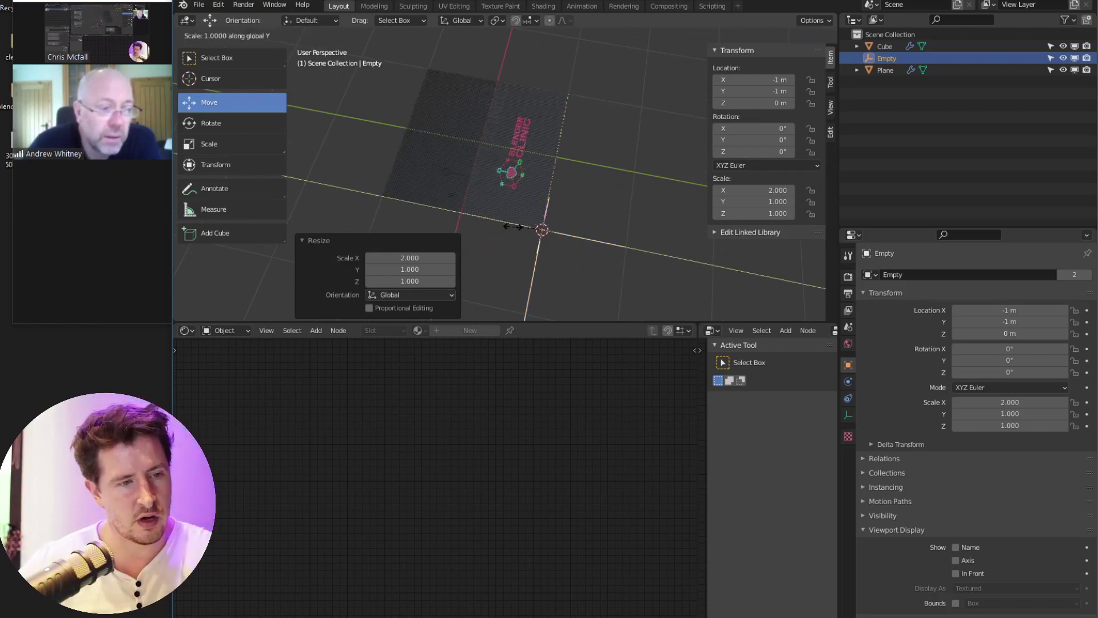
type("2")
key("Return")
middle_click_drag(513, 224, 542, 222)
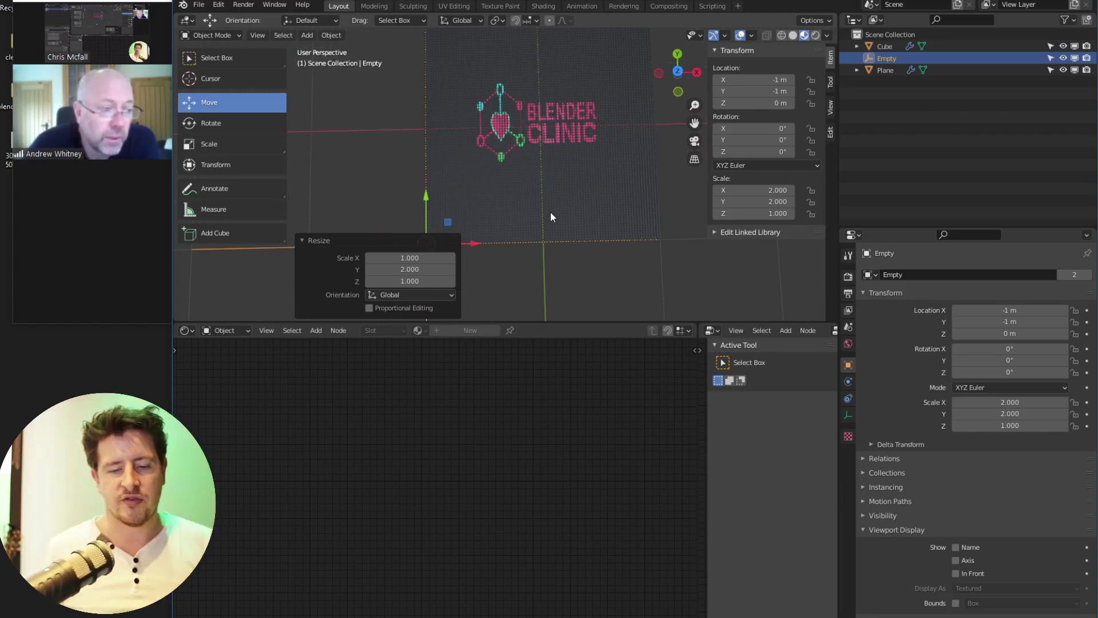
key("KP_7")
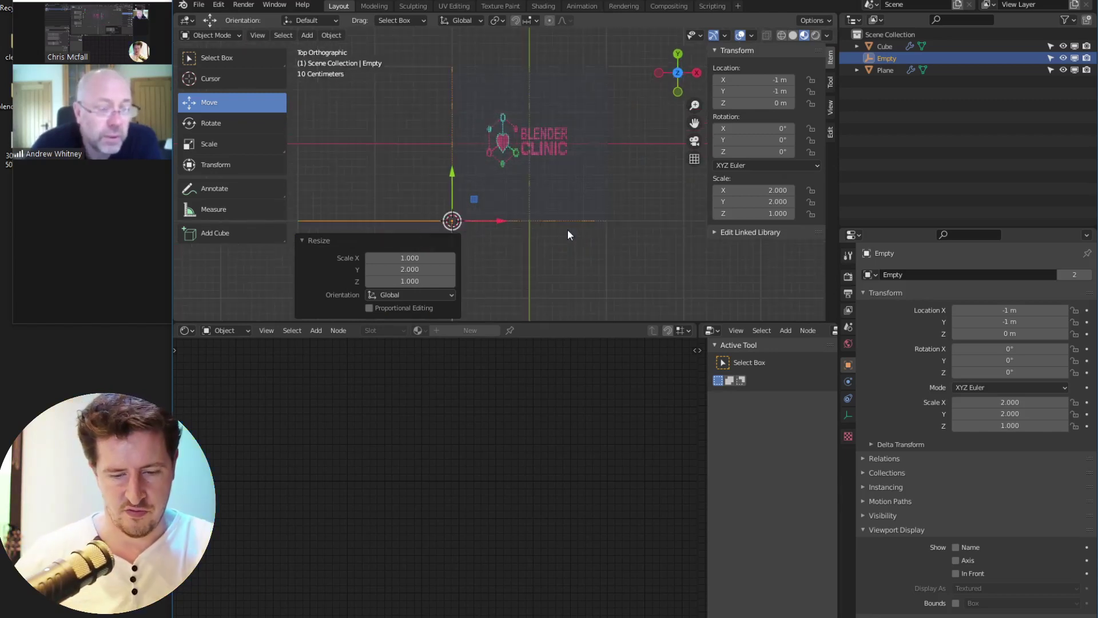
Put the plane in edit mode and change the lower node editor area to the UV Editor
left_click(540, 195)
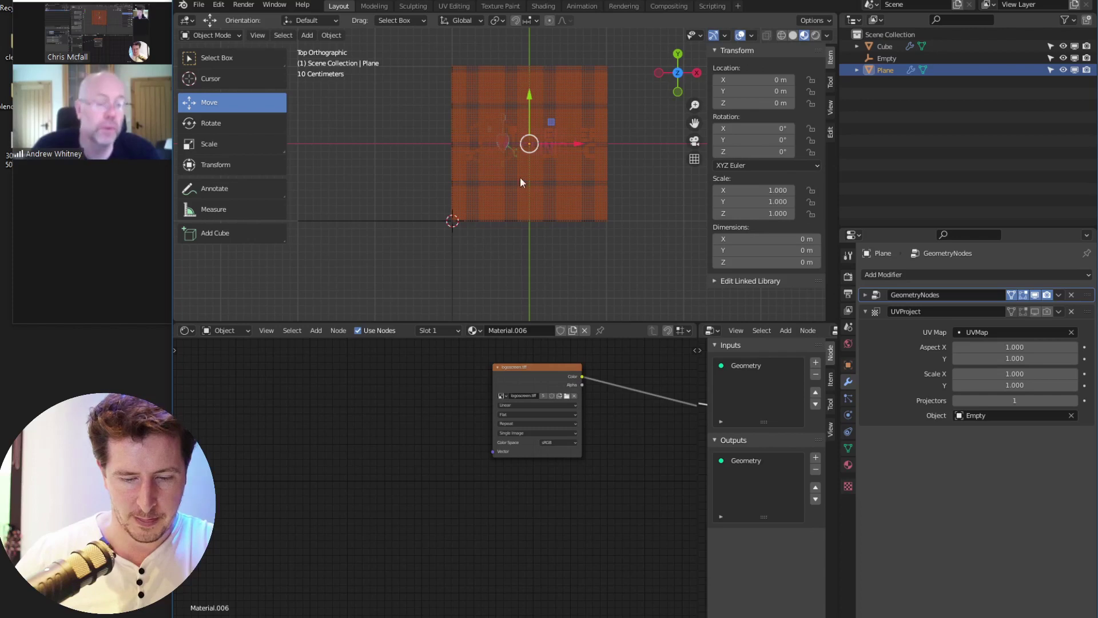
key("Tab")
middle_click_drag(305, 427, 318, 441)
left_click(186, 330)
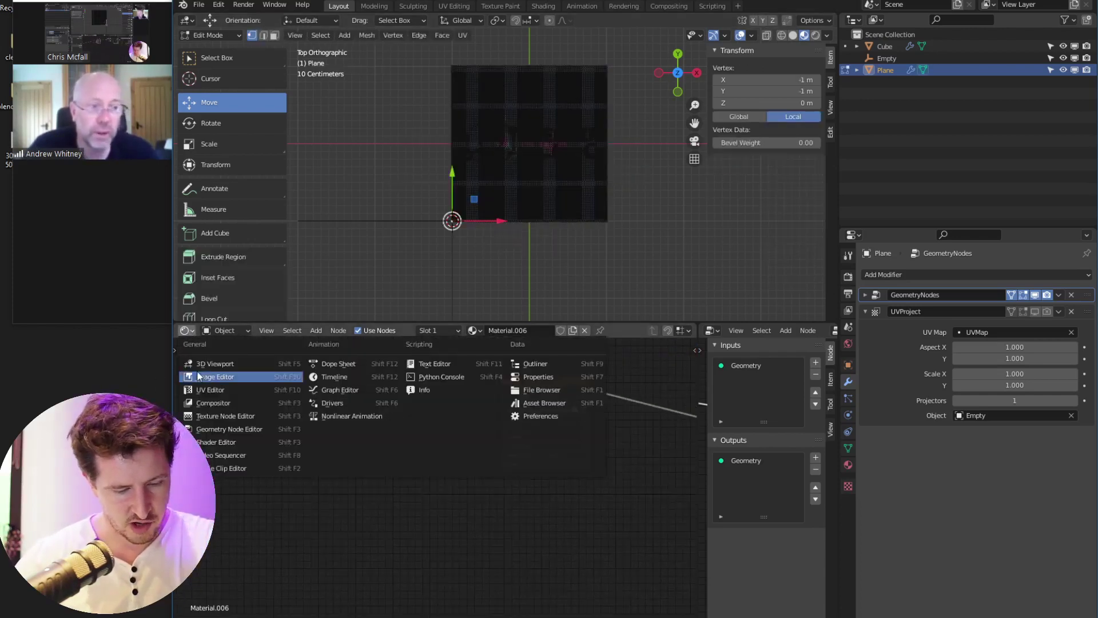
left_click(243, 389)
key("ctrl+Tab")
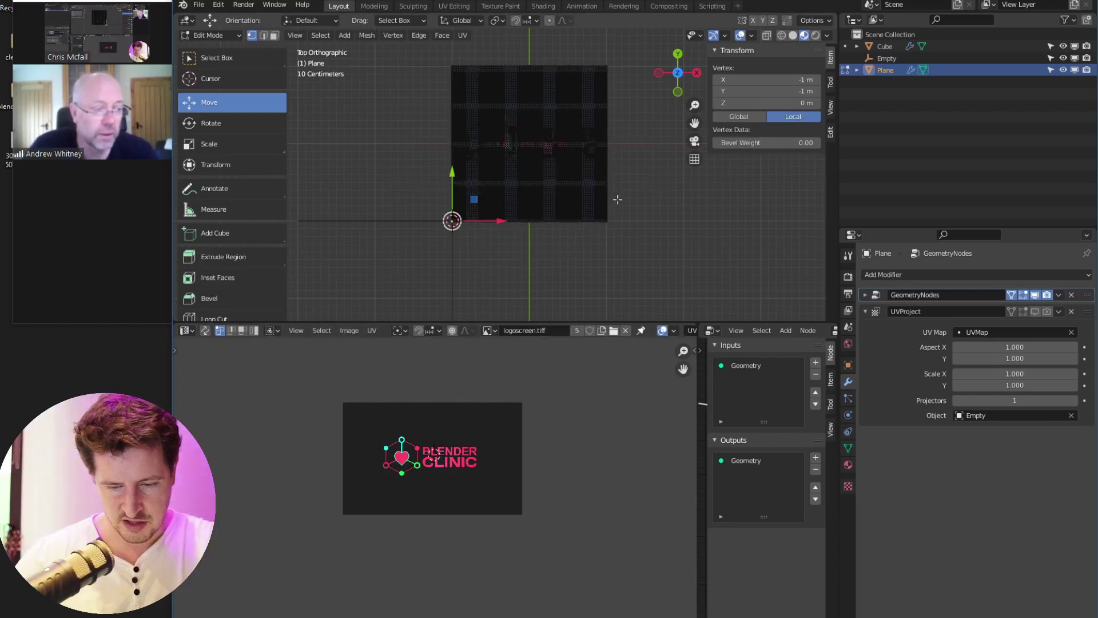
Map all of the plane's geometry with Project from View (Bounds) in top view and return to object mode
key("a")
scroll(426, 466, "up", 4)
scroll(445, 461, "down", 2)
key("u")
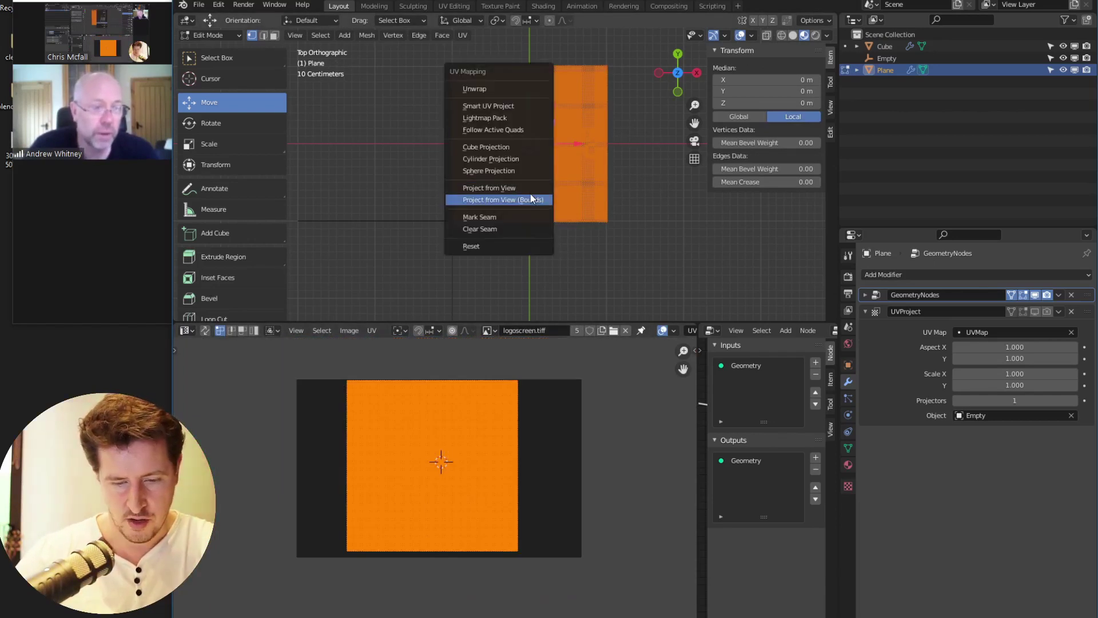
left_click(530, 199)
key("Tab")
scroll(520, 237, "up", 3)
middle_click_drag(511, 229, 582, 180)
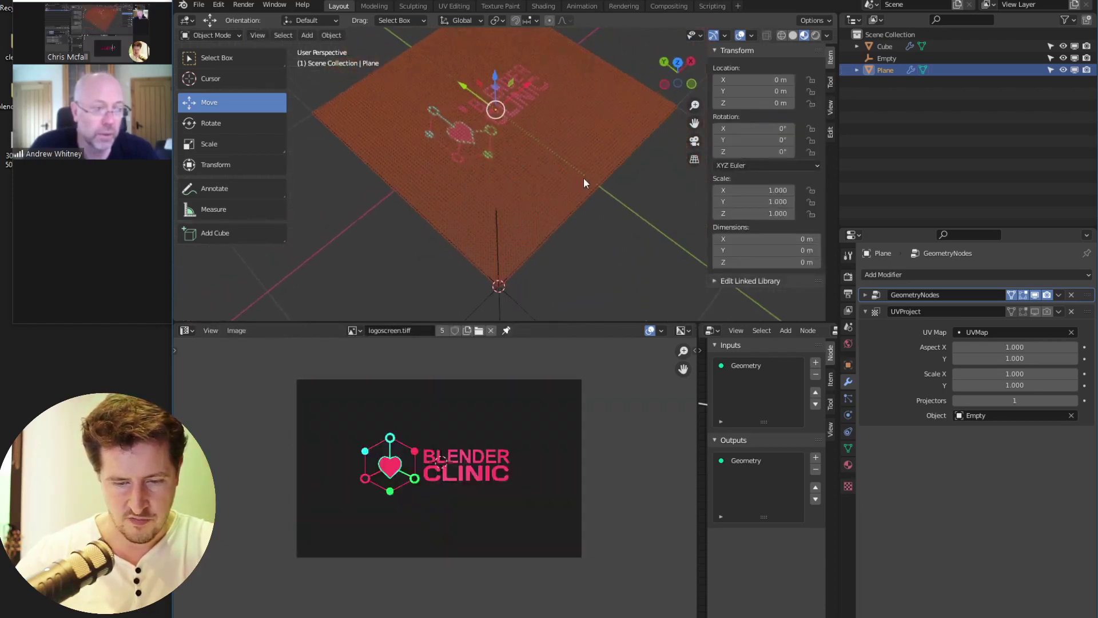
Clear the Empty's scale, and scale it again by 2 along X and by 2 along Y
left_click(579, 244)
middle_click_drag(579, 245, 495, 265)
left_click(506, 247)
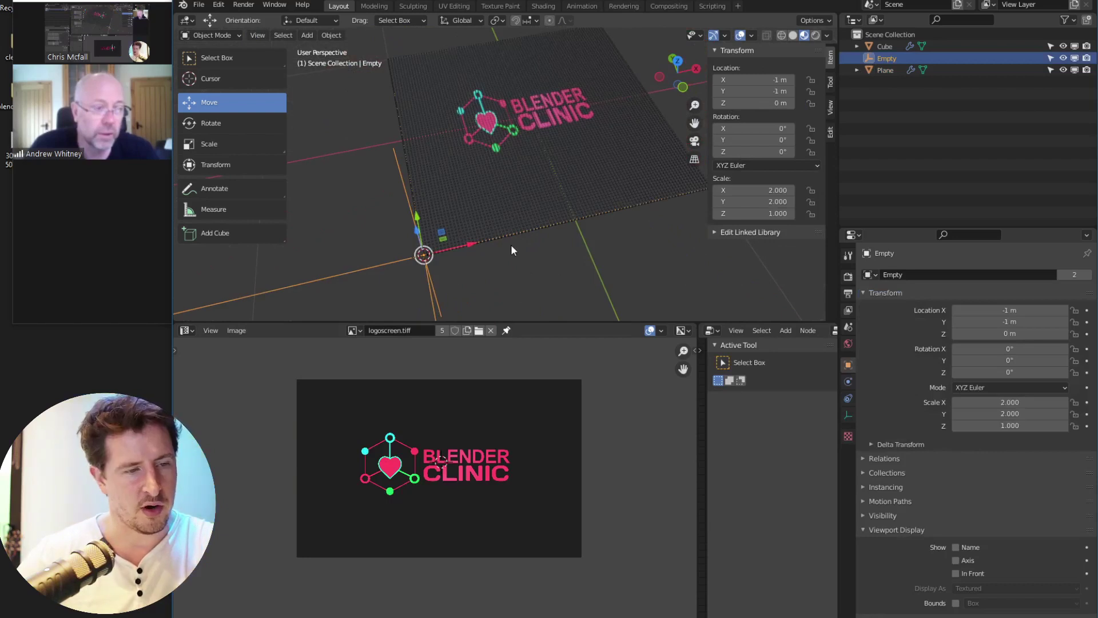
key("alt+s")
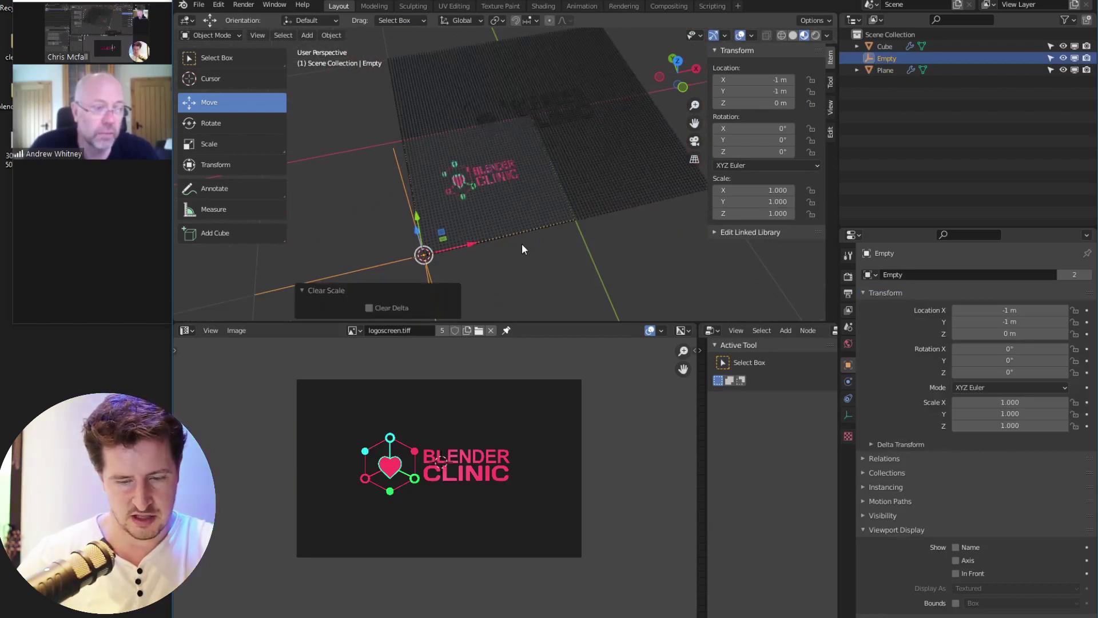
key("s")
key("x")
key("2")
key("Return")
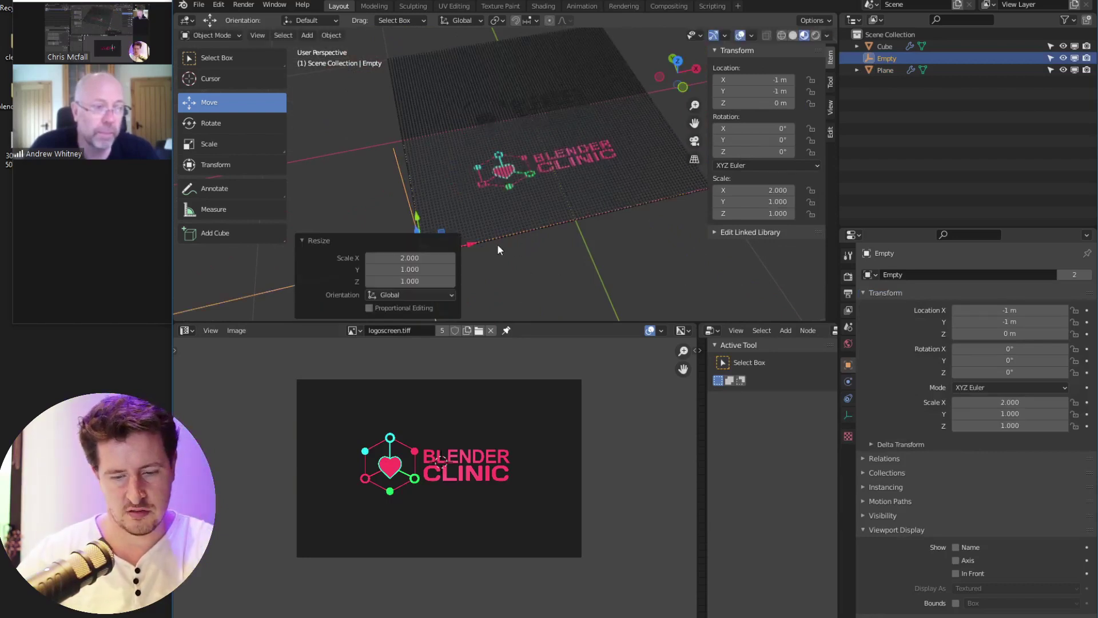
key("s")
key("y")
key("2")
key("Return")
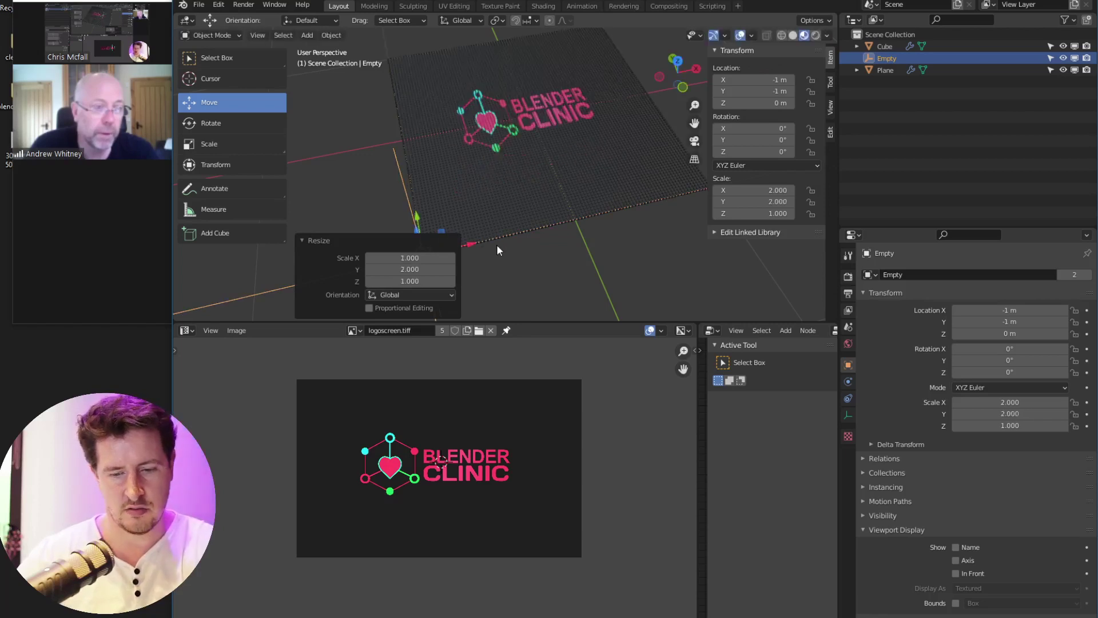
Try stretching the cube plane on its own along the global X axis, and undo the scaling
middle_click_drag(548, 211, 581, 179)
scroll(537, 179, "up", 4)
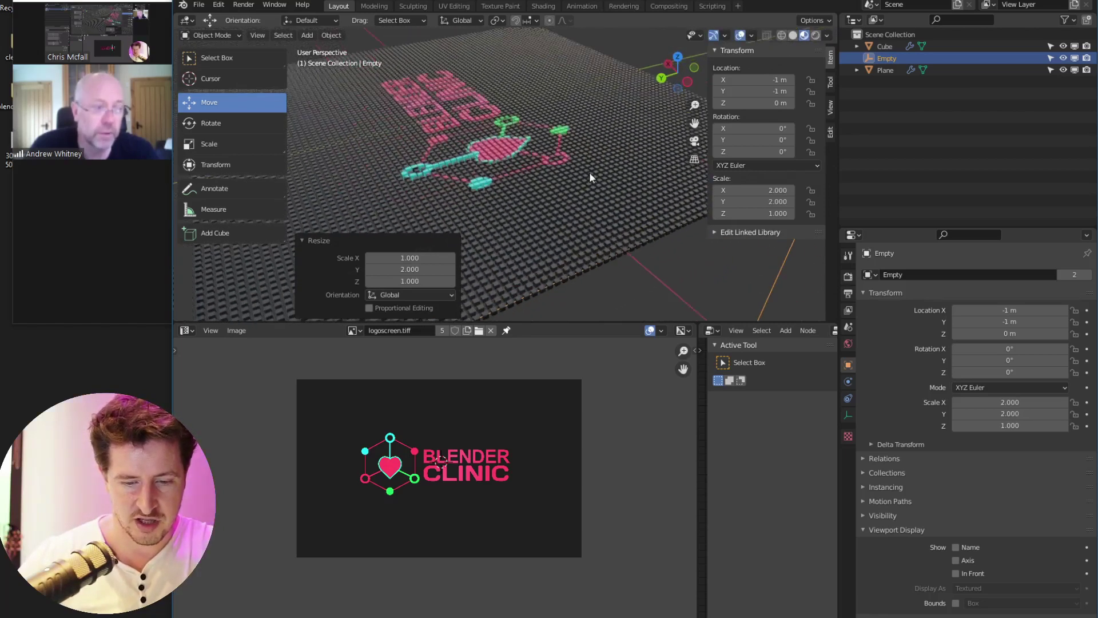
scroll(563, 193, "up", 4)
scroll(561, 187, "down", 3)
middle_click_drag(538, 222, 519, 168)
scroll(484, 238, "down", 2)
left_click(531, 147)
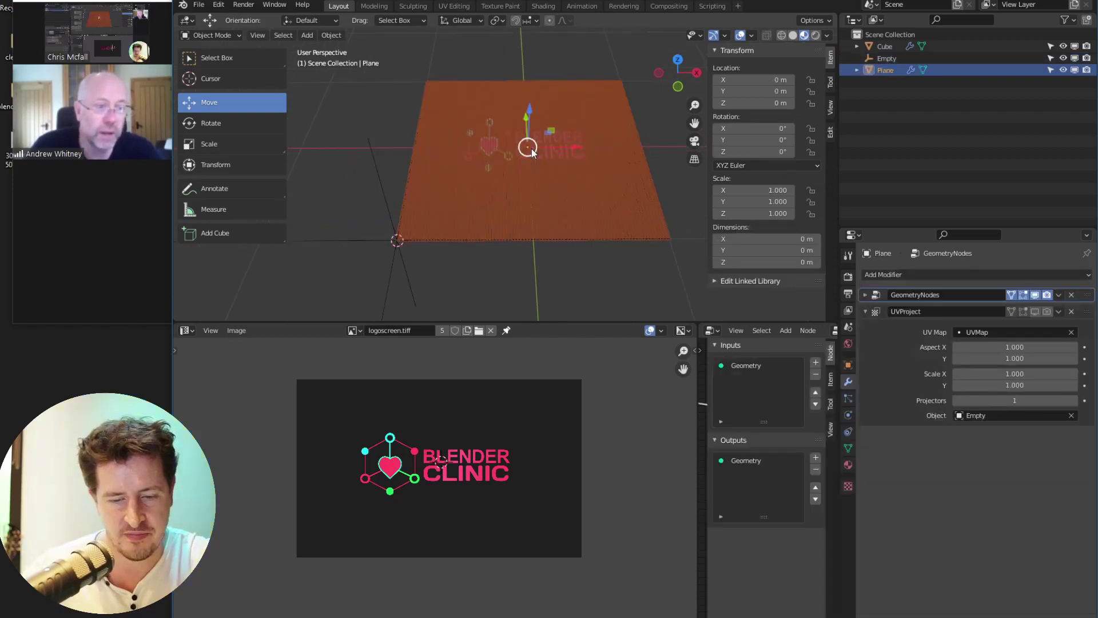
key("s")
key("x")
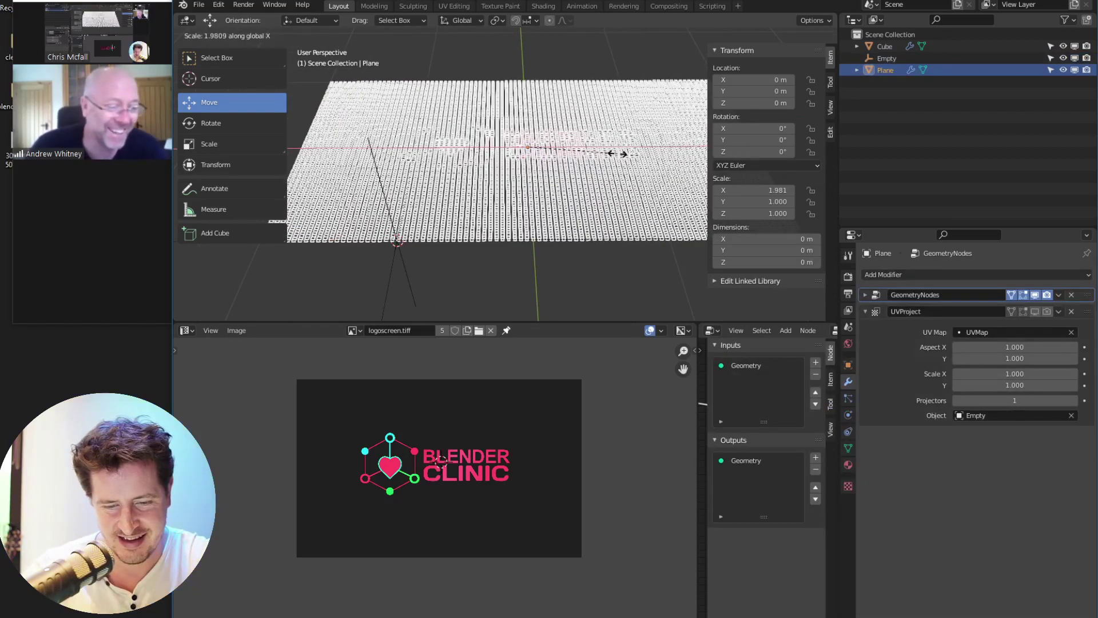
left_click(588, 165)
middle_click_drag(588, 166, 551, 251)
middle_click_drag(509, 209, 538, 144)
key("ctrl+z")
Snap the 3D cursor to the plane's centre and add a Plain Axes empty there
key("shift+s")
left_click(544, 211)
key("shift+a")
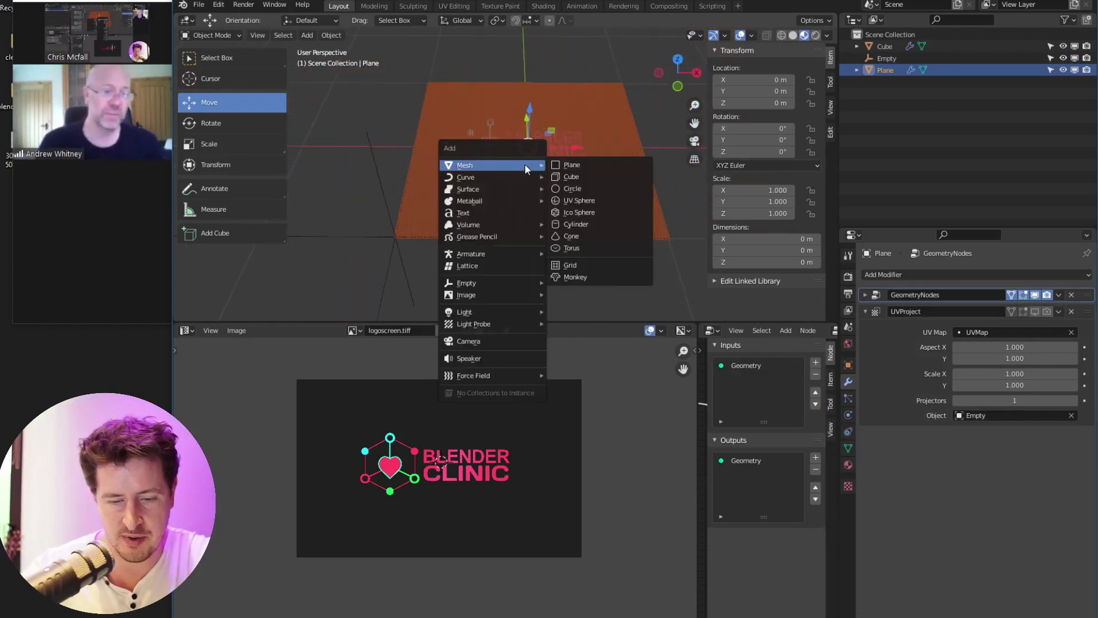
mouse_move(477, 283)
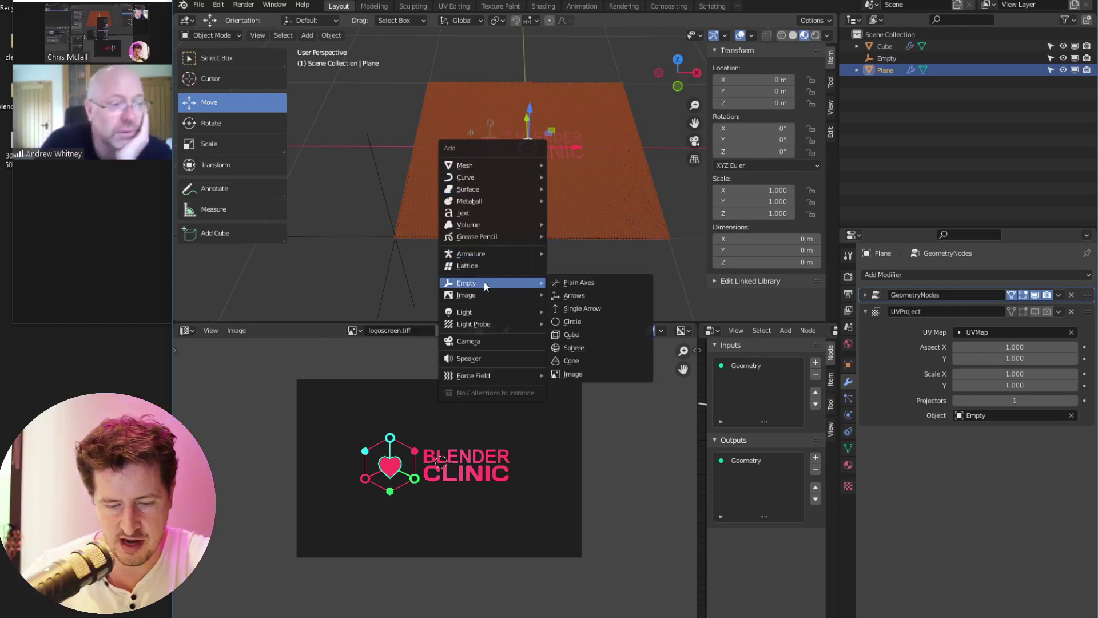
left_click(571, 279)
Parent the corner Empty and the Plane to Empty.001 with Object (Keep Transform)
left_click(382, 177, "shift")
left_click(442, 178, "shift")
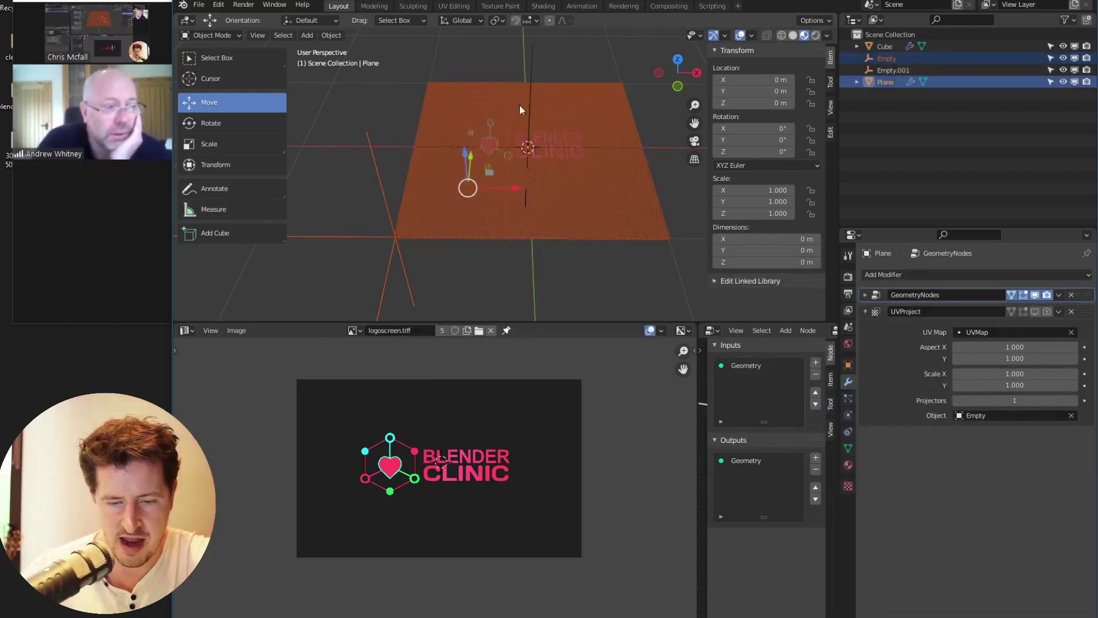
left_click(533, 69, "shift")
key("ctrl+p")
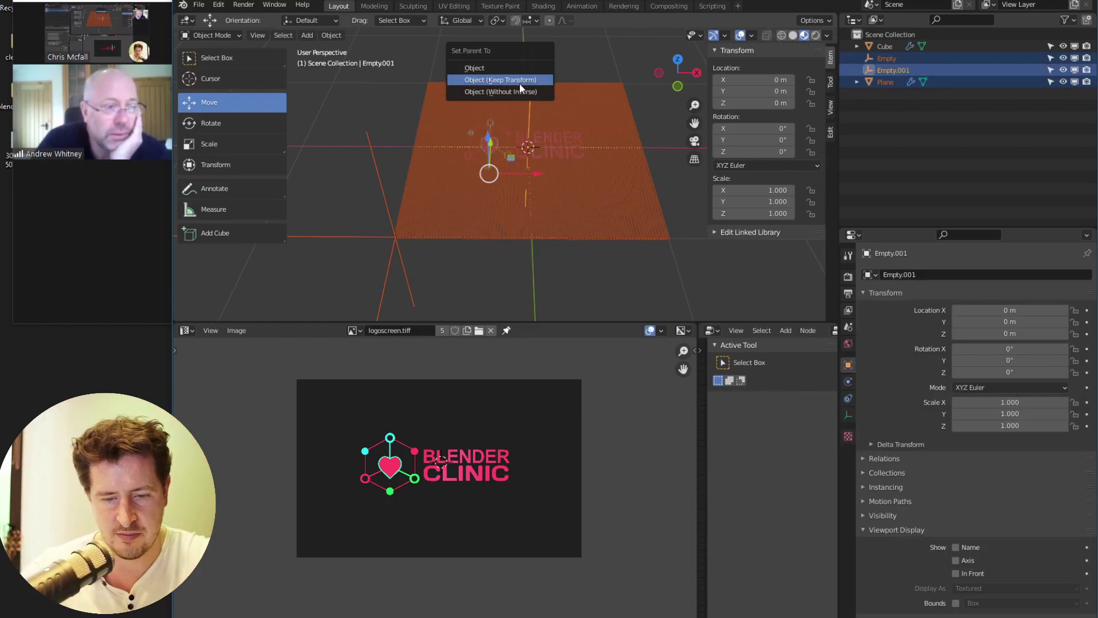
left_click(520, 84)
Stretch the whole logo screen by scaling Empty.001 along global X by about 2.221
key("s")
key("x")
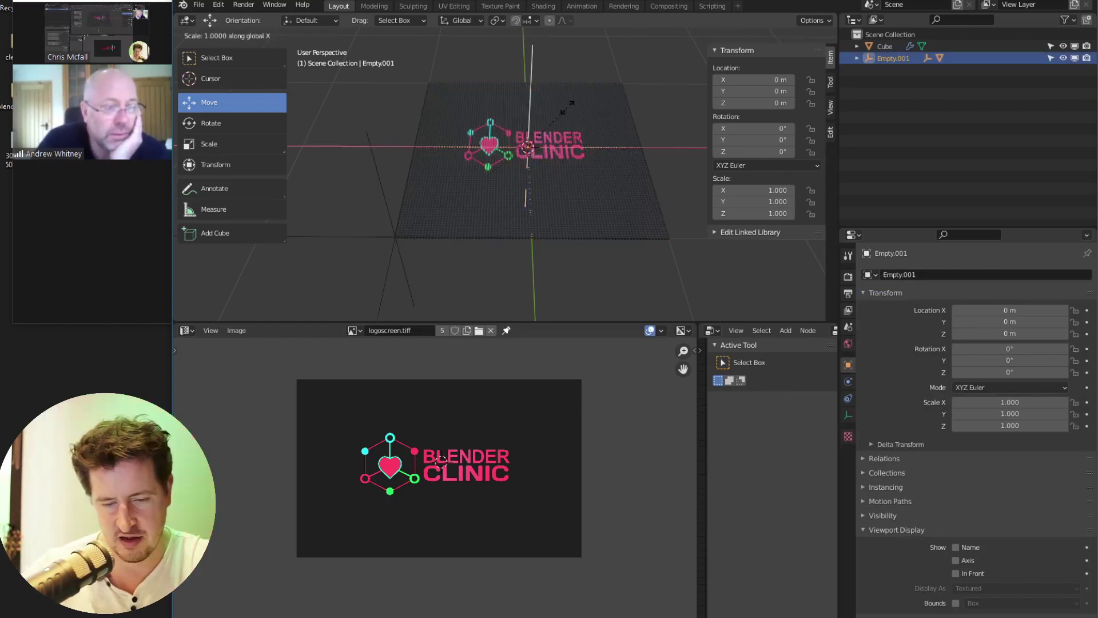
left_click(647, 111)
middle_click_drag(585, 134, 560, 174)
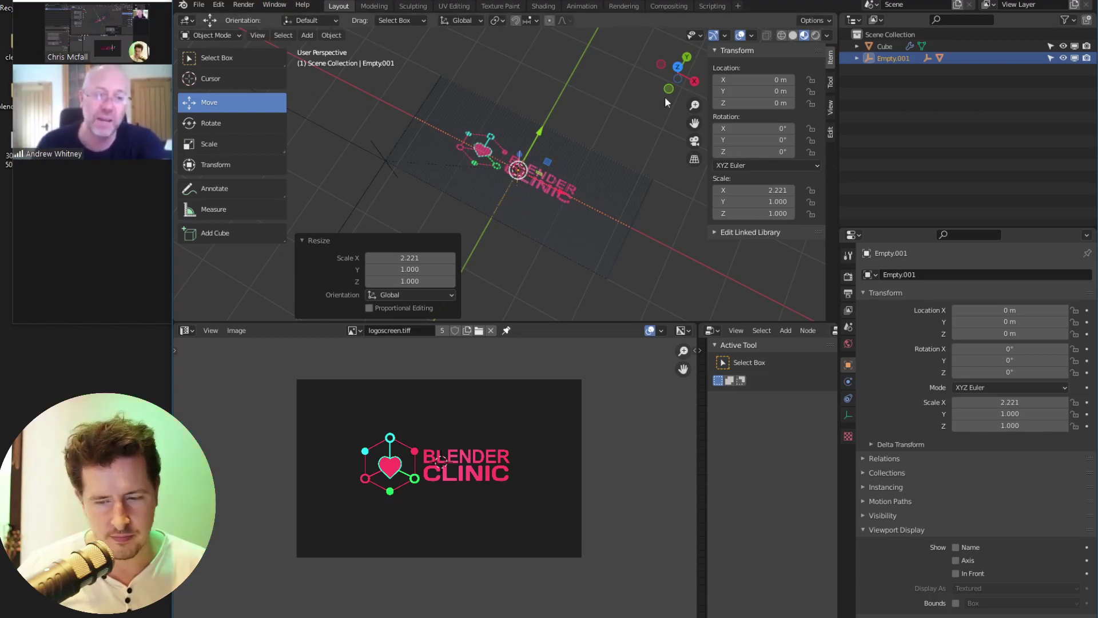
Expand the Workspace section of the active tool settings and enable Filter Add-ons
left_click(828, 82)
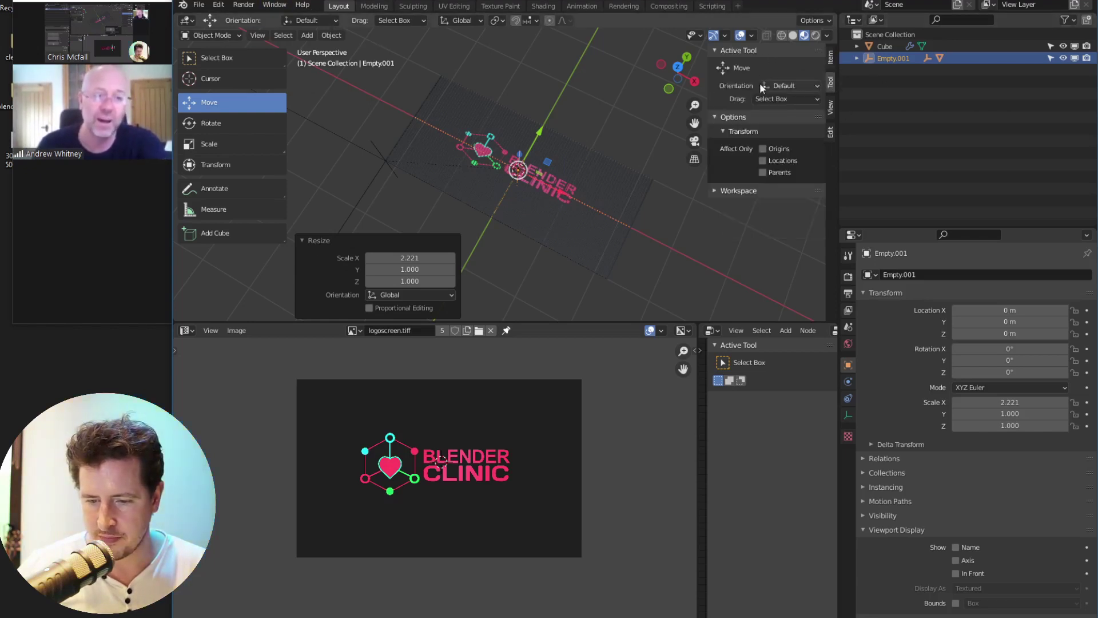
left_click(739, 191)
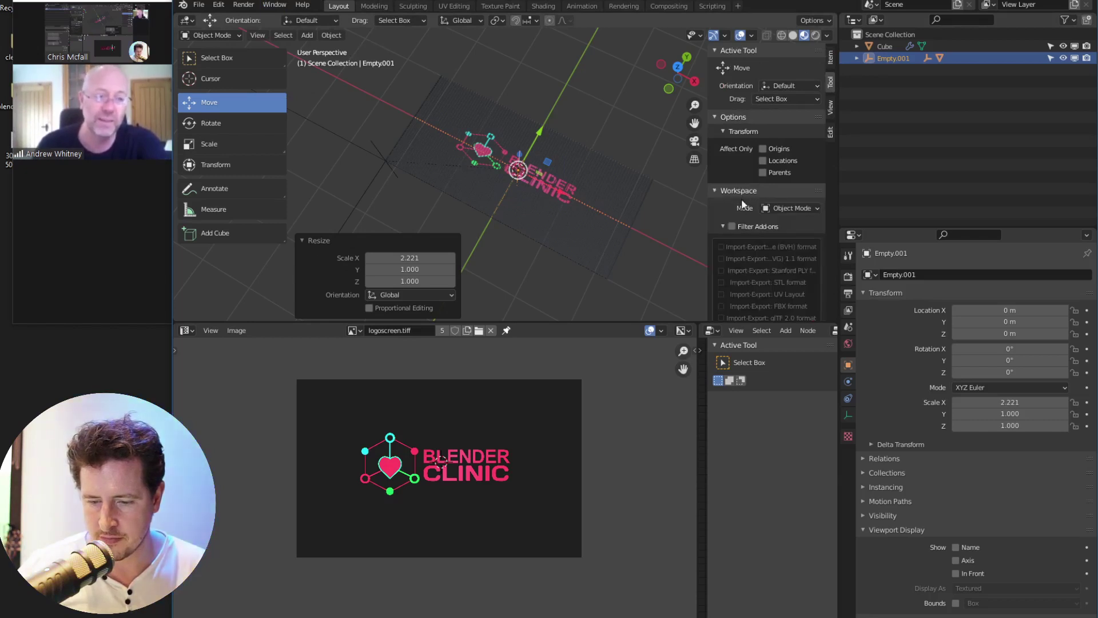
scroll(776, 223, "down", 3)
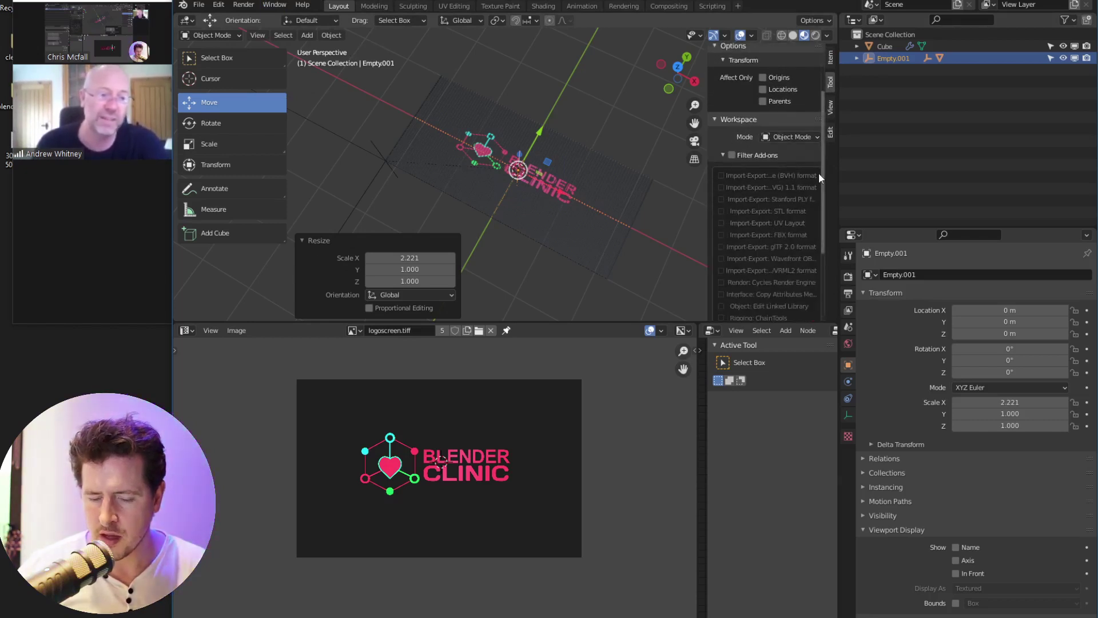
left_click(848, 255)
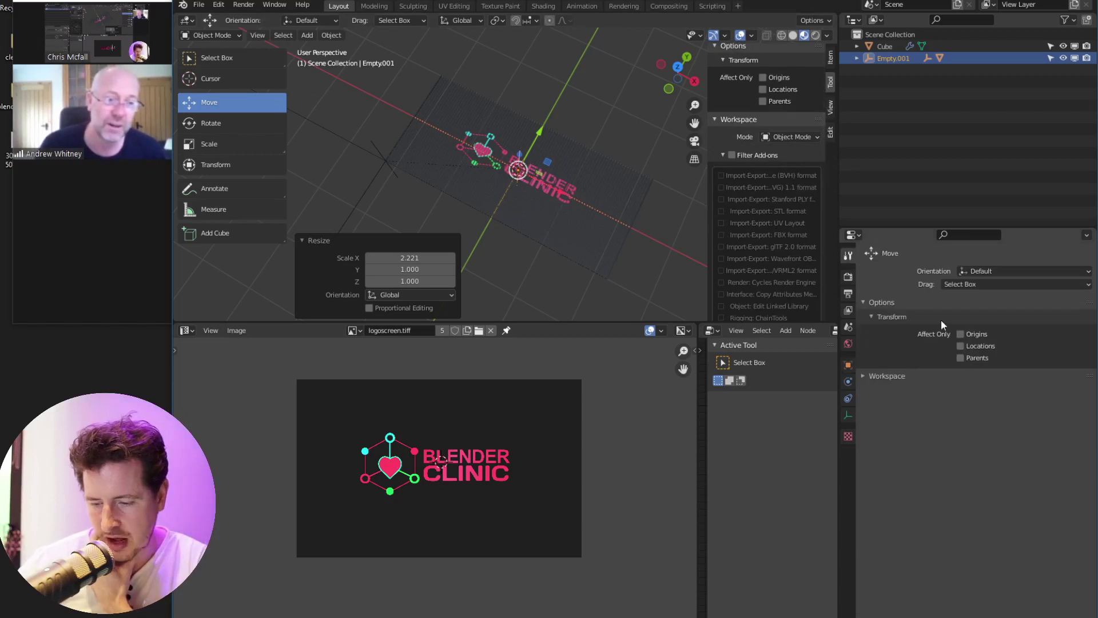
left_click(879, 377)
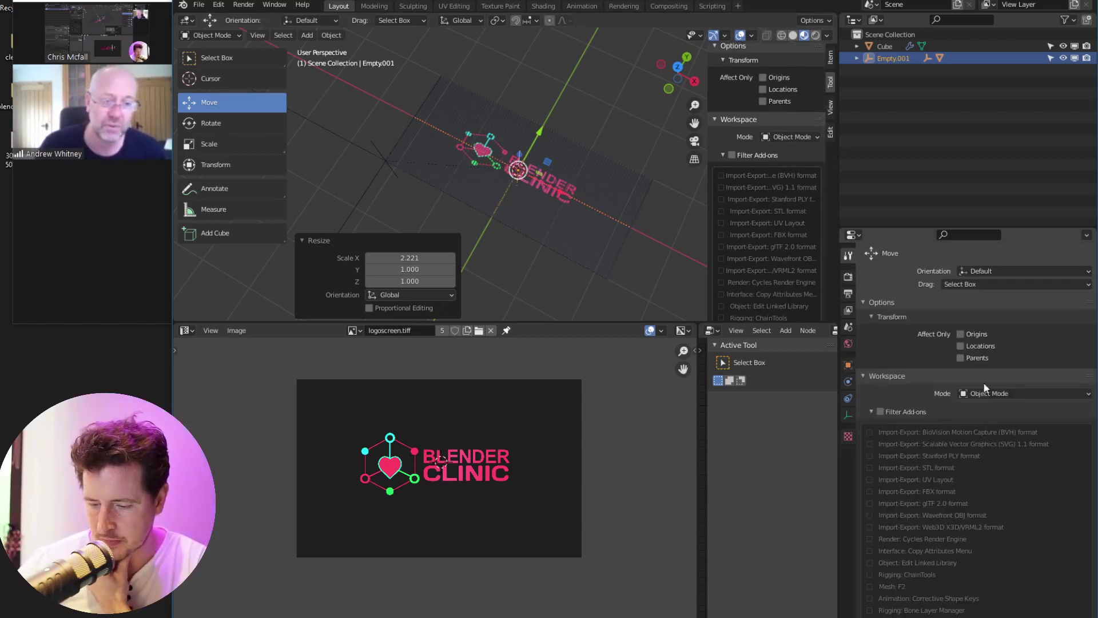
left_click(881, 412)
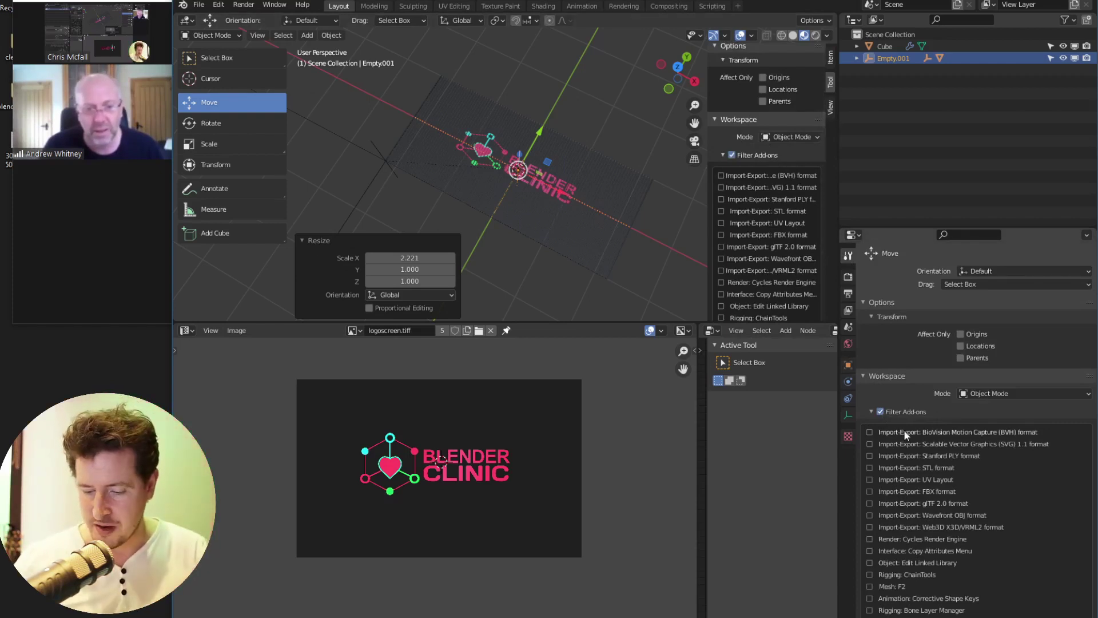
scroll(903, 446, "down", 1)
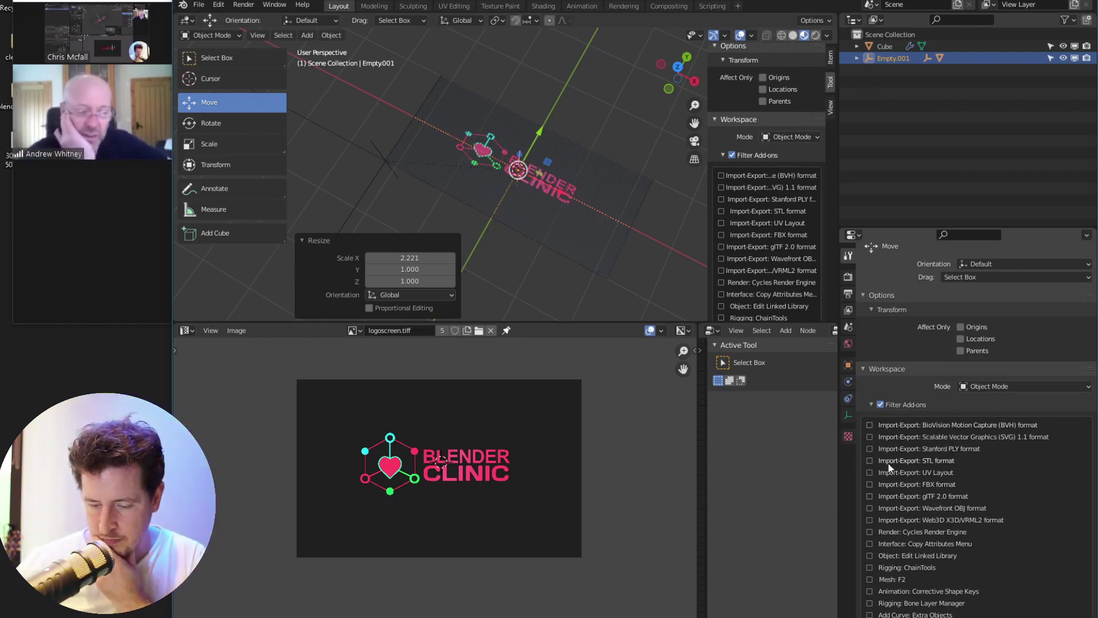
Collapse the Transform options in the active tool settings to make room for the add-on list
left_click_drag(870, 568, 872, 580)
left_click(870, 568)
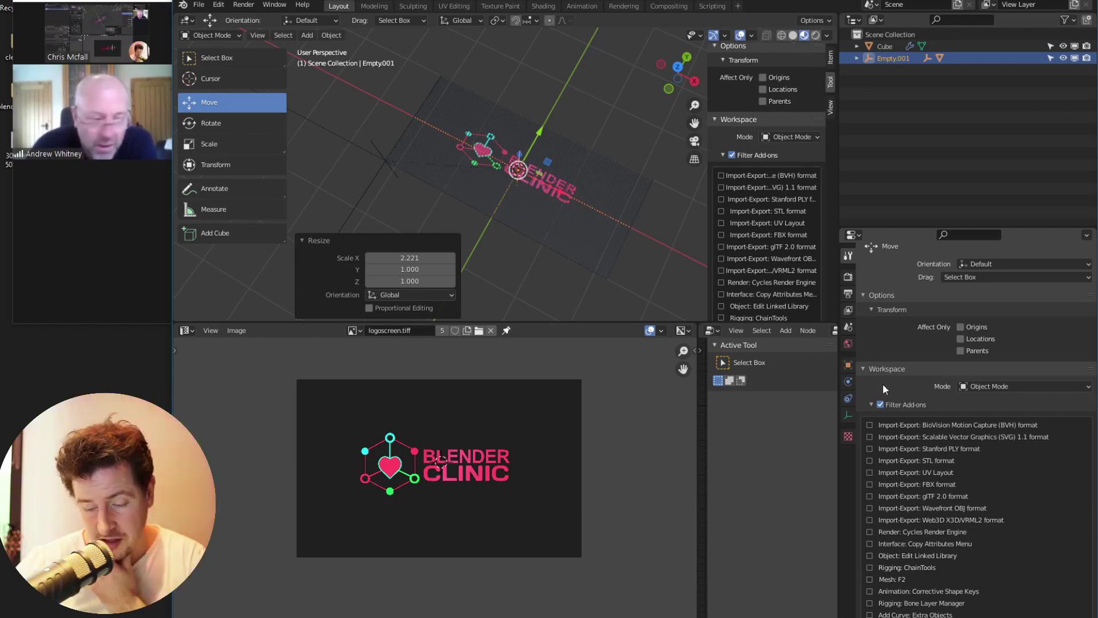
left_click(873, 308)
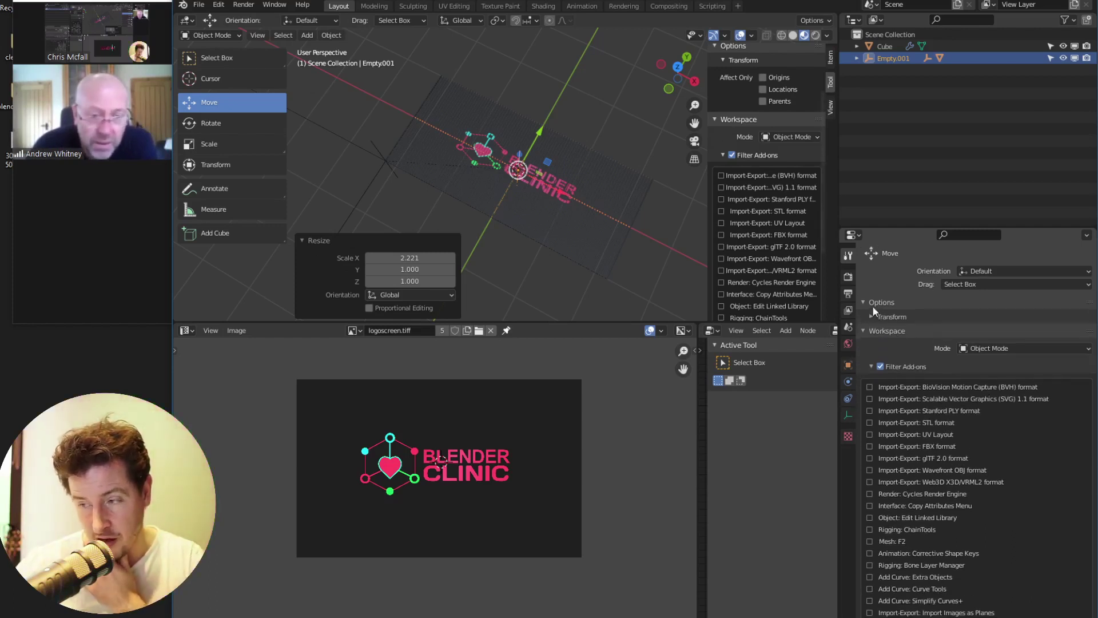
left_click(870, 411)
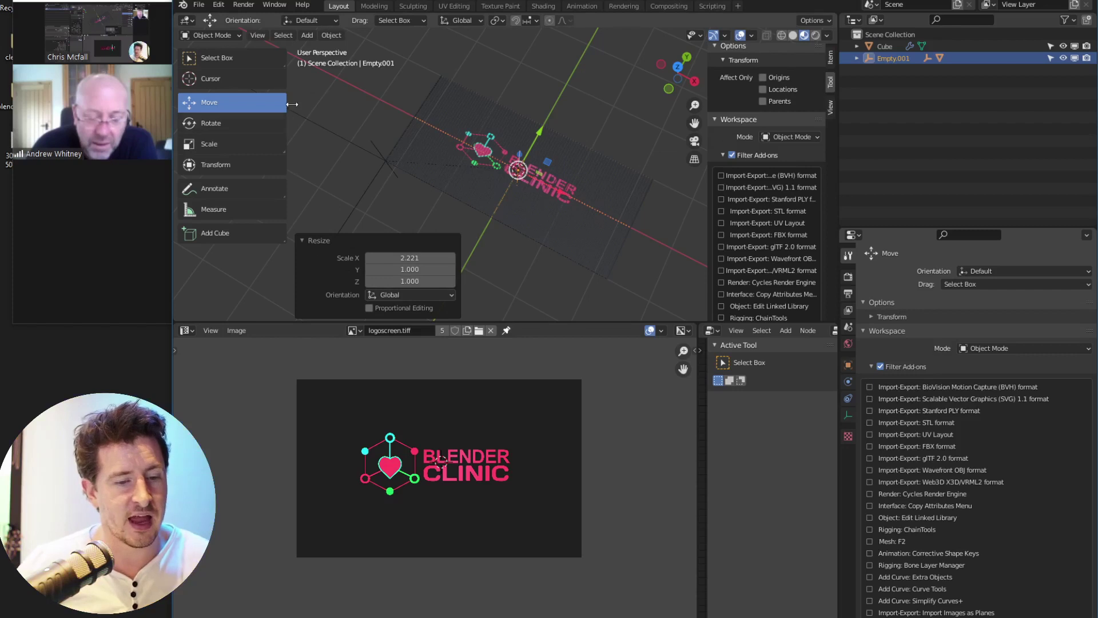
Open the Blender Preferences on the Add-ons page and search the add-ons for F2
left_click(219, 4)
left_click(243, 174)
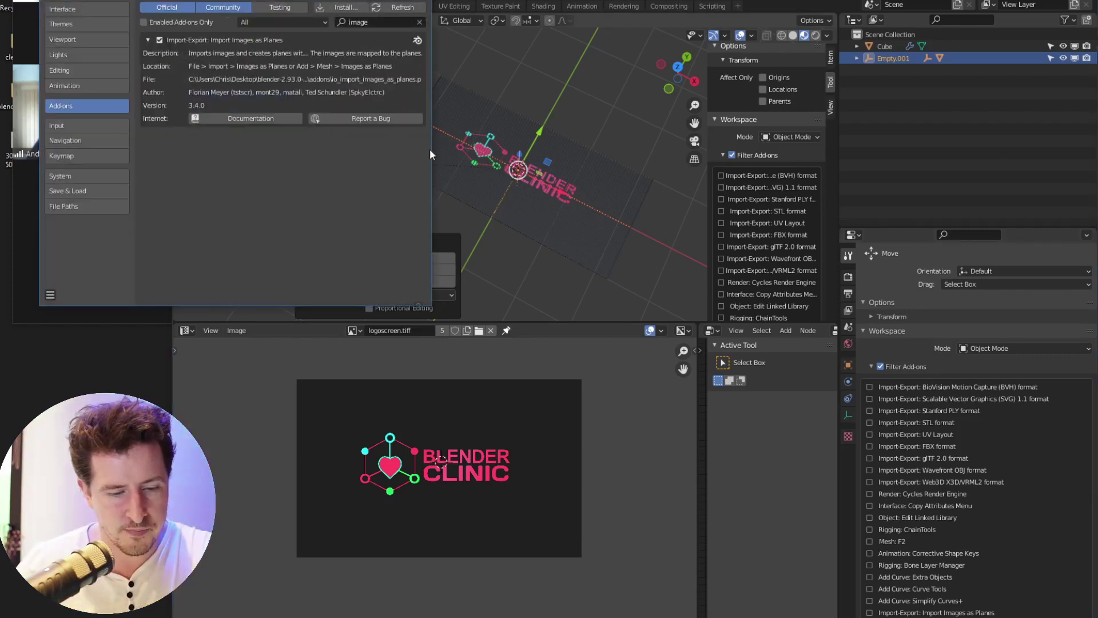
left_click_drag(272, 0, 481, 80)
left_click(582, 116)
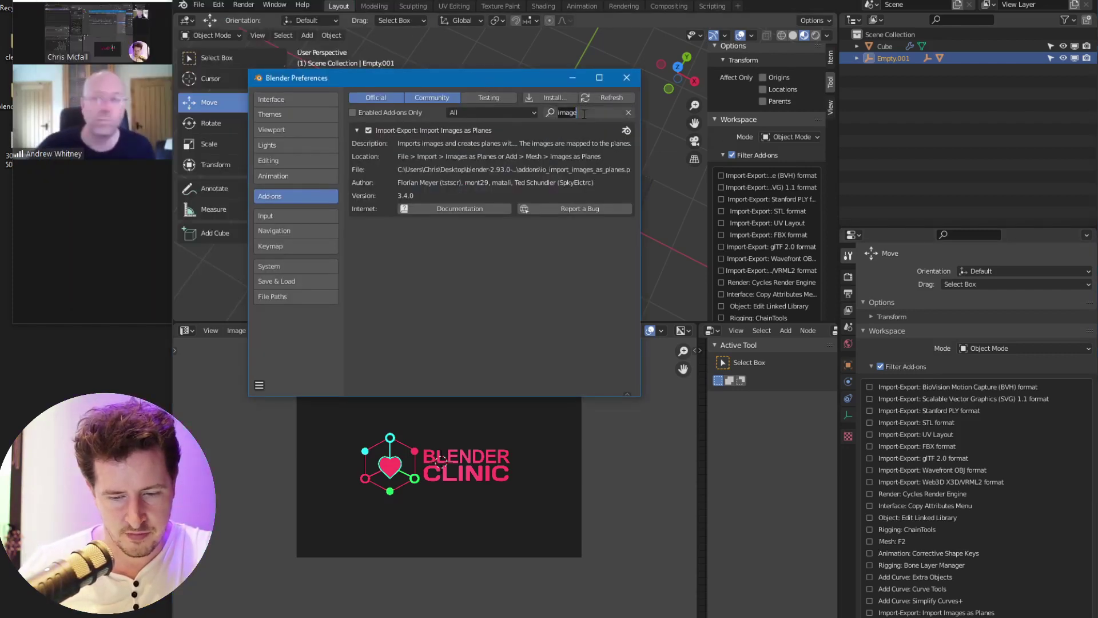
type("F2")
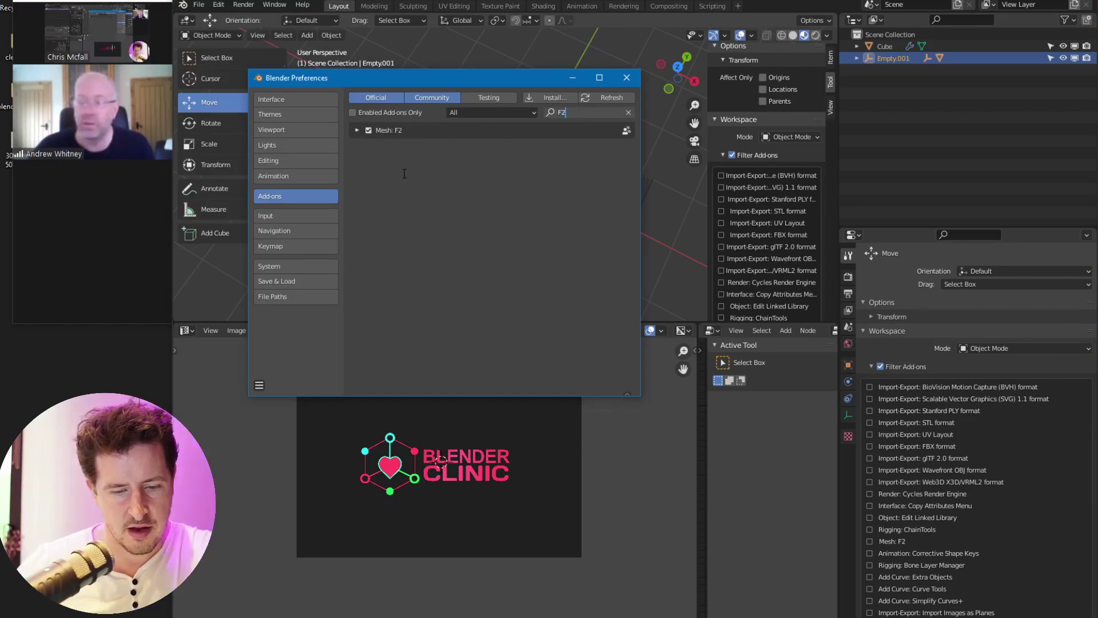
key("Return")
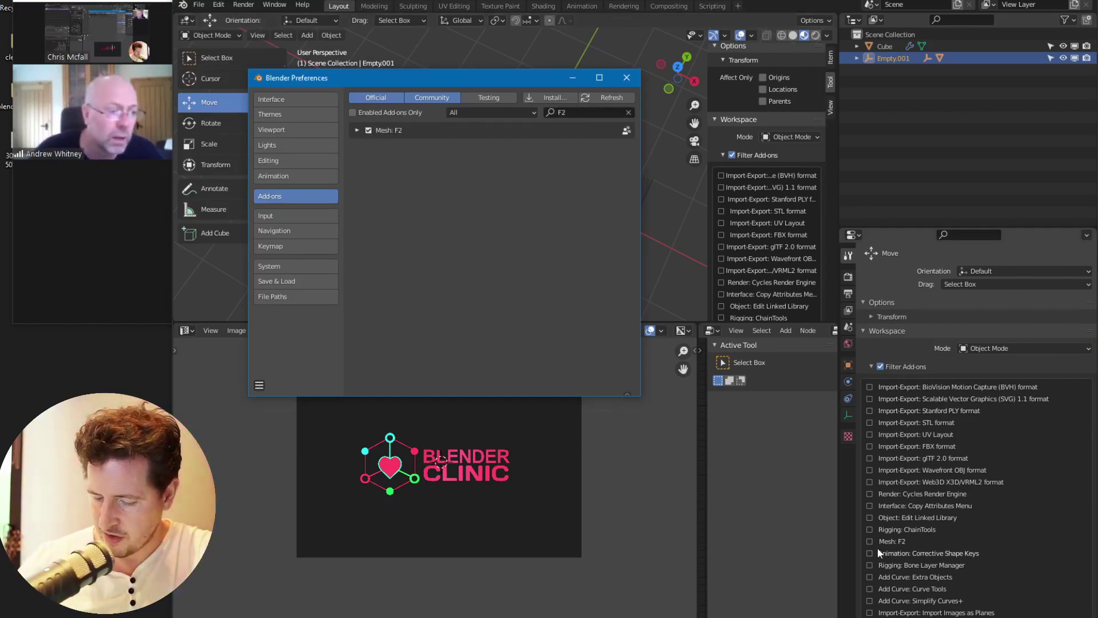
Enable Mesh: F2 in the workspace's Filter Add-ons list and close the Preferences
left_click(881, 366)
left_click(881, 366)
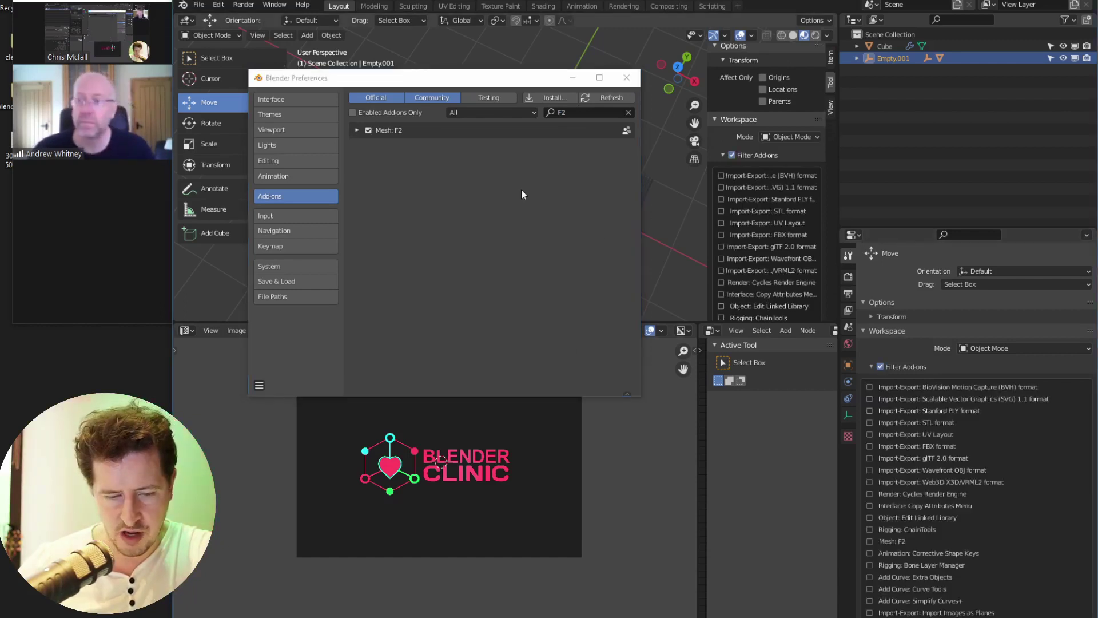
left_click(869, 541)
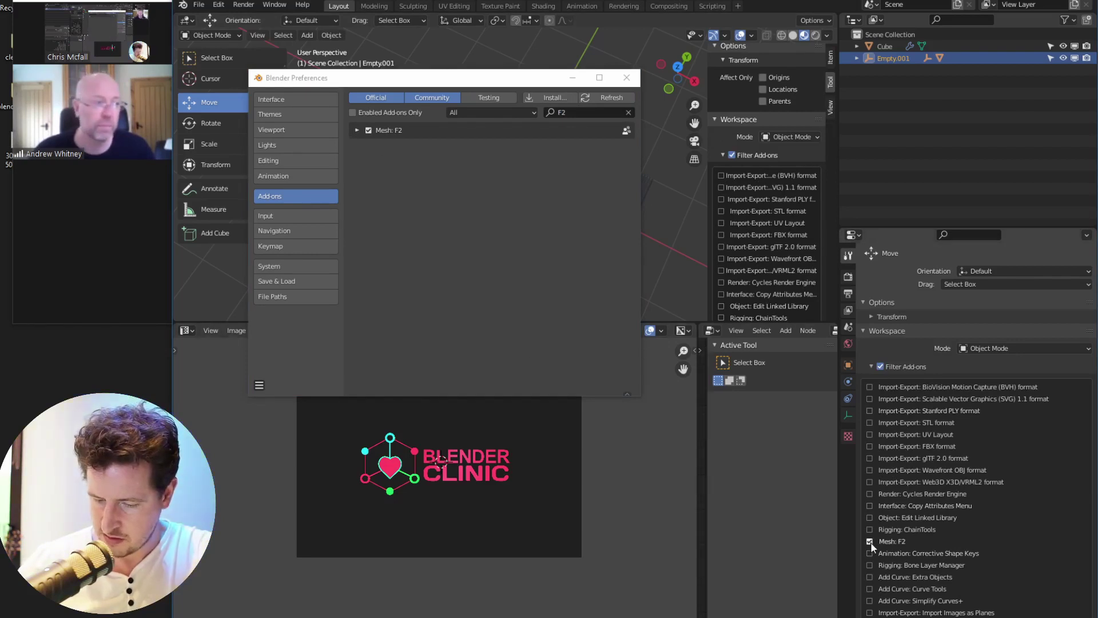
left_click(627, 78)
Collapse the Workspace section in the viewport sidebar and add a cube mesh at the 3D cursor
left_click(715, 121)
middle_click_drag(567, 183, 514, 110)
key("shift+a")
mouse_move(465, 36)
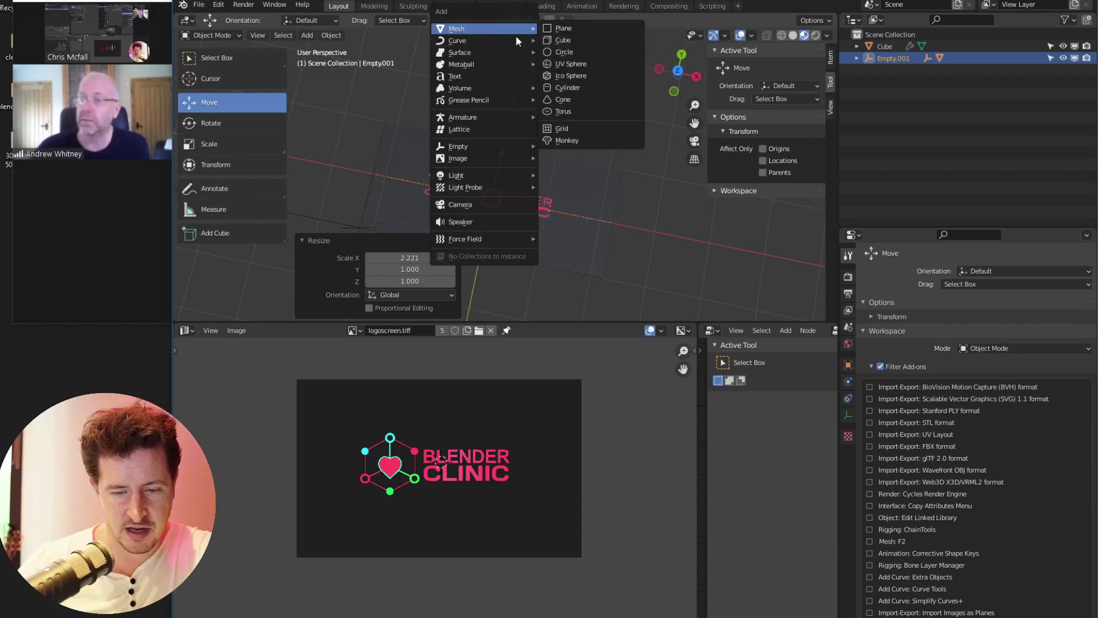
left_click(578, 40)
middle_click_drag(583, 132, 472, 81)
scroll(568, 132, "down", 5)
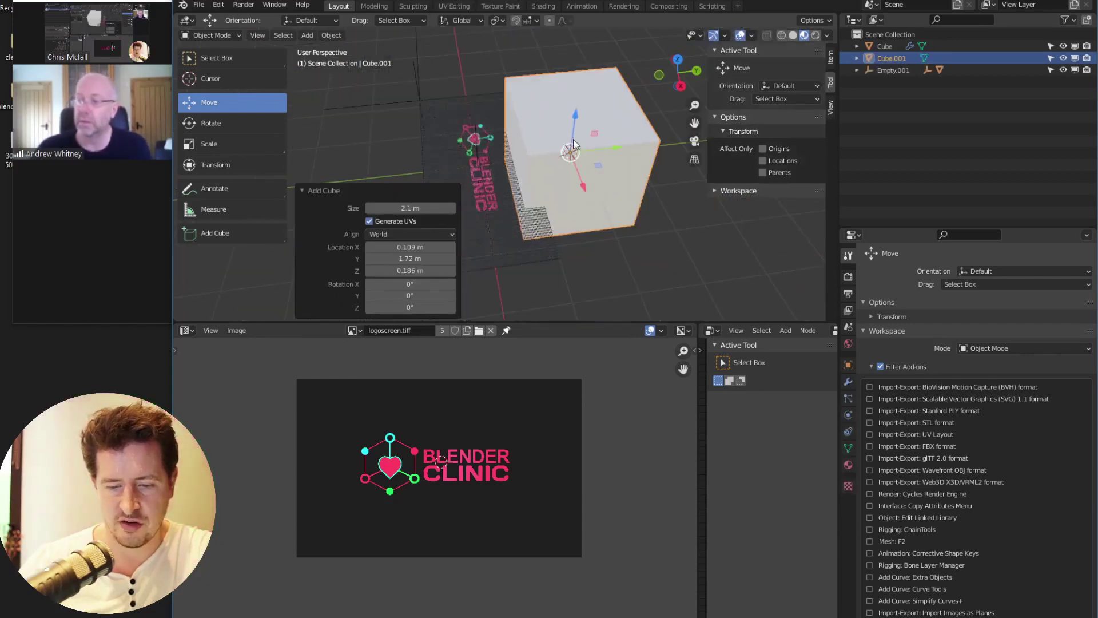
In Edit Mode, delete the new cube's top face and one adjacent side face
key("Tab")
left_click(275, 35)
left_click(564, 101)
left_click(596, 171, "shift")
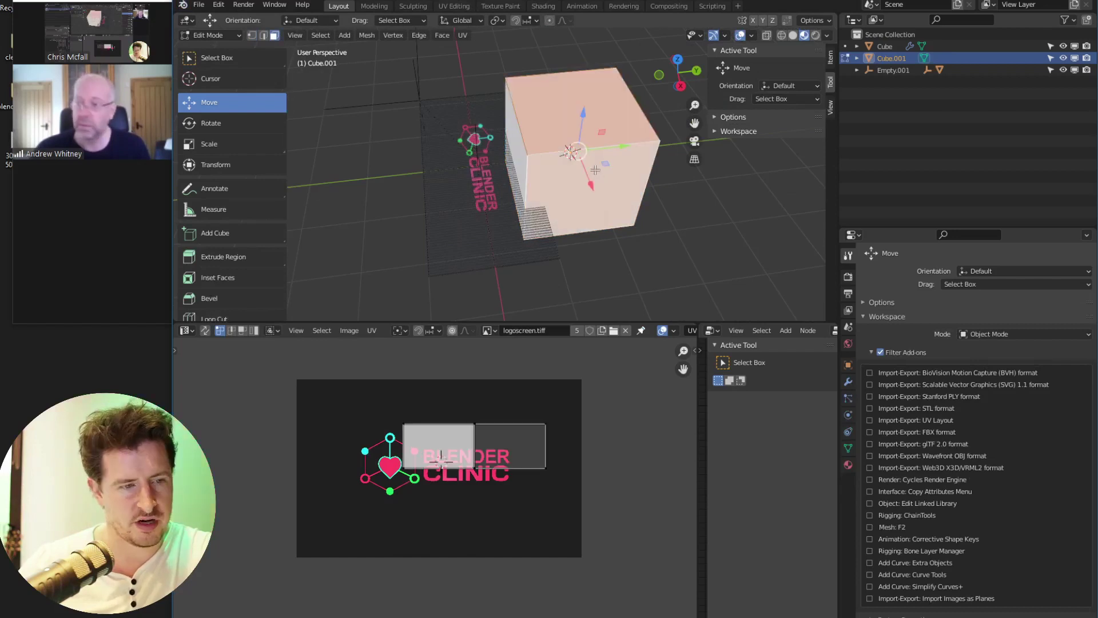
key("x")
left_click(566, 126)
middle_click_drag(565, 127, 544, 77)
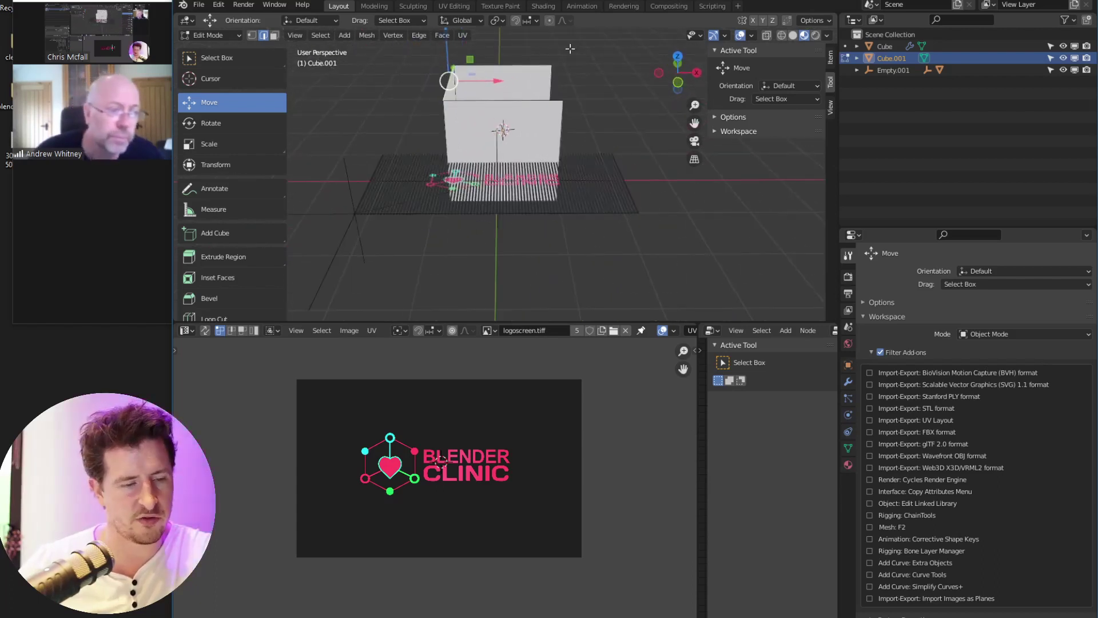
Fill the two open sides to close the cube again and select its whole mesh
mouse_move(570, 48)
middle_mouse_down()
mouse_move(576, 196)
mouse_move(591, 205)
mouse_move(542, 225)
mouse_move(551, 139)
mouse_move(472, 130)
mouse_move(551, 164)
mouse_move(477, 149)
mouse_move(439, 128)
mouse_move(412, 132)
mouse_move(538, 155)
middle_mouse_up()
key("Tab")
key("ctrl+Tab")
left_click(582, 171)
scroll(549, 166, "up", 4)
key("a")
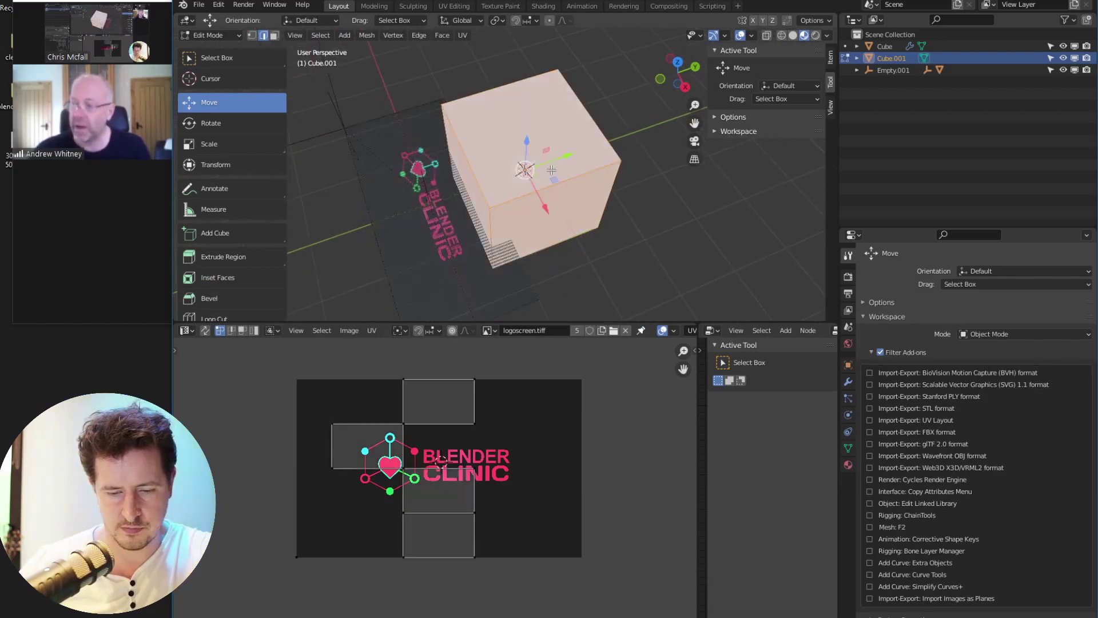
Add vertical loop cuts in both directions to divide the cube's top into a grid of faces
key("ctrl+r")
left_click(550, 166)
key("ctrl+r")
left_click(503, 144)
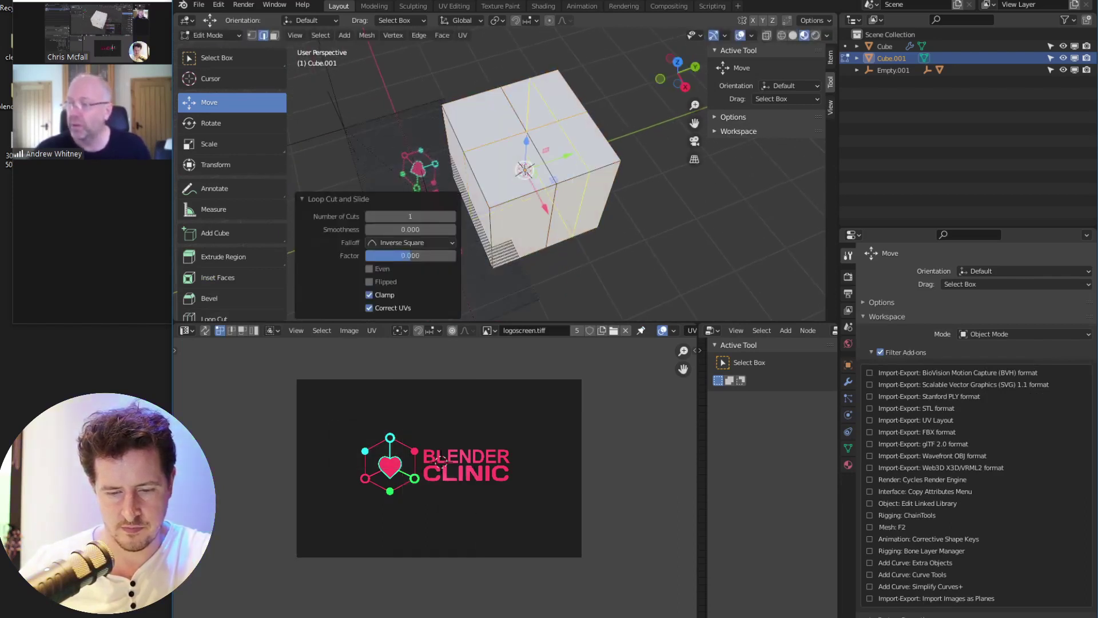
double_click(503, 144)
key("ctrl+r")
double_click(533, 97)
key("ctrl+r")
double_click(584, 134)
Delete a cross-shaped group of faces from the middle of the cube's top
key("3")
left_click(508, 165)
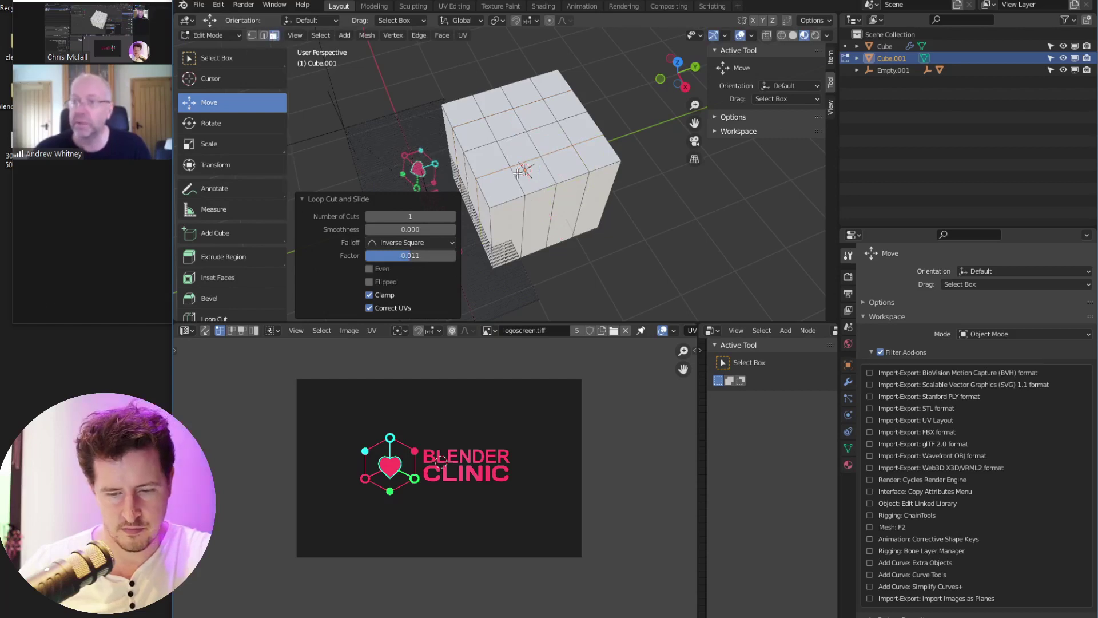
left_click(518, 150, "shift")
left_click(483, 155, "shift")
left_click(504, 123, "shift")
left_click(547, 135, "shift")
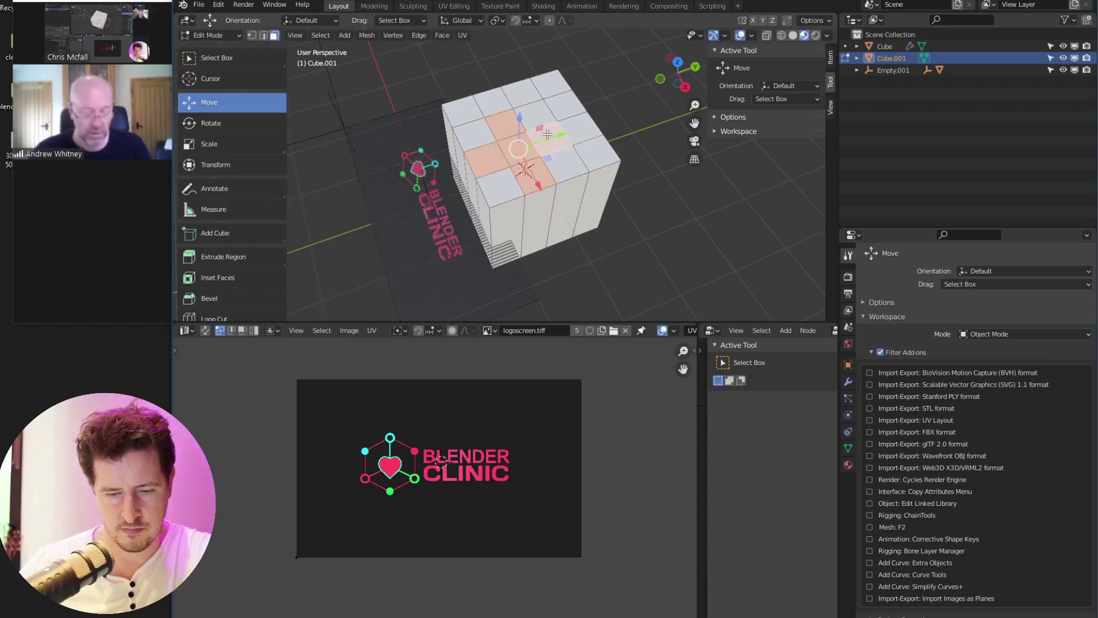
right_click(550, 134)
left_click(547, 135)
left_click(517, 165)
scroll(516, 165, "up", 2)
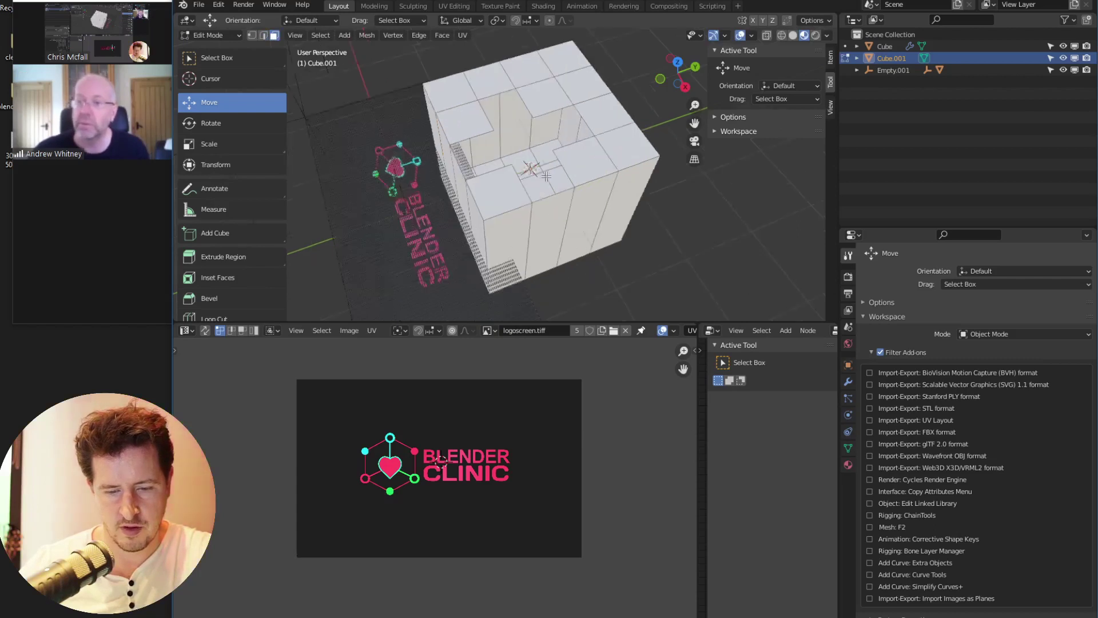
Switch to edge selection and fill the first missing top face from an edge on the hole's rim
key("ctrl+Tab")
left_click(643, 160)
middle_click_drag(545, 140, 607, 204)
scroll(438, 169, "up", 3)
left_click(431, 113)
left_click(263, 35)
left_click(429, 116)
left_click(506, 133)
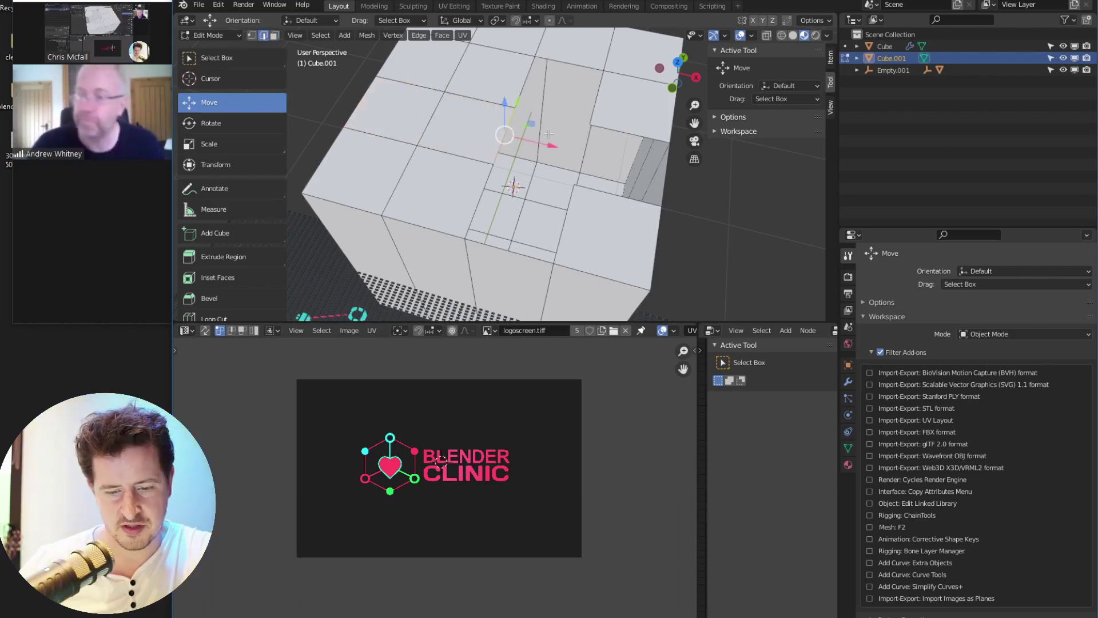
left_click(558, 60)
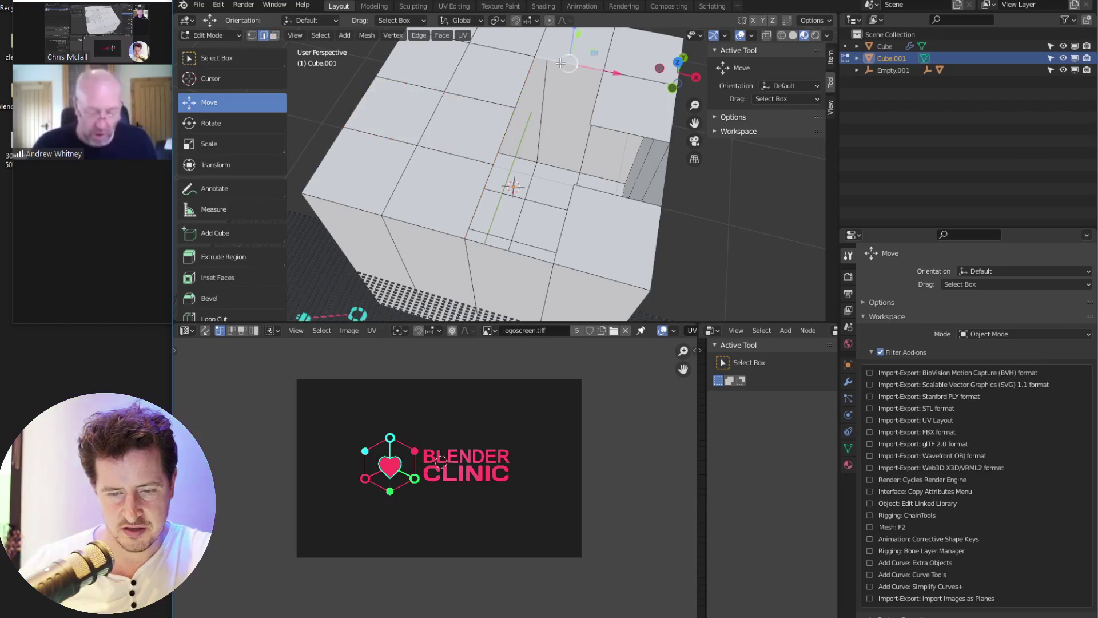
key("f")
Fill the remaining faces of the cross-shaped hole one by one from its rim edges
left_click(669, 182)
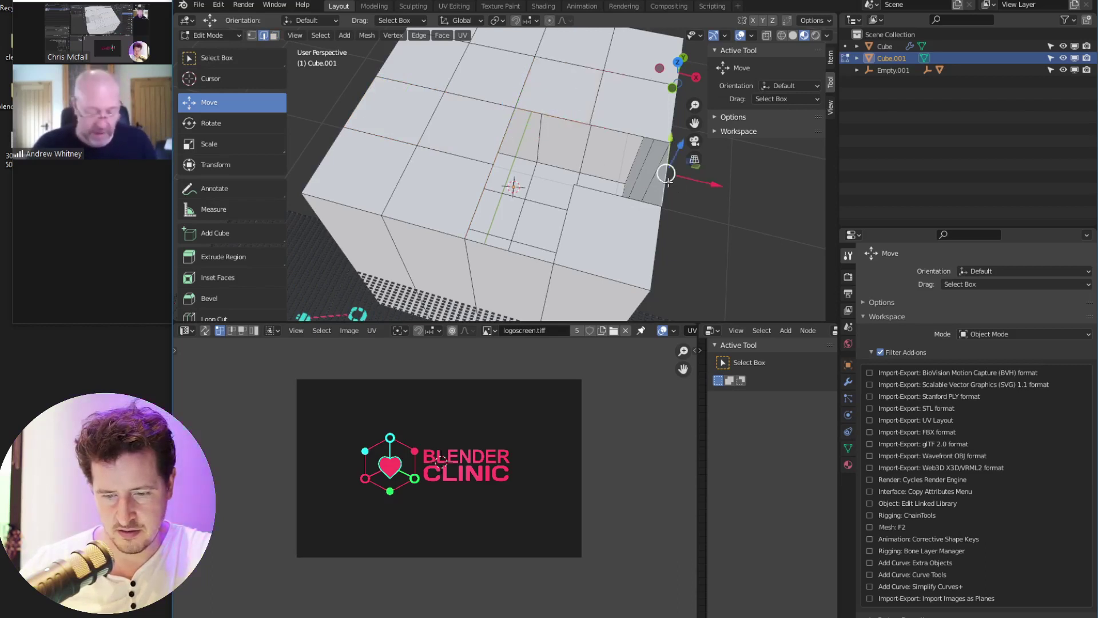
key("f")
left_click(529, 251)
key("f")
left_click(537, 209)
key("f")
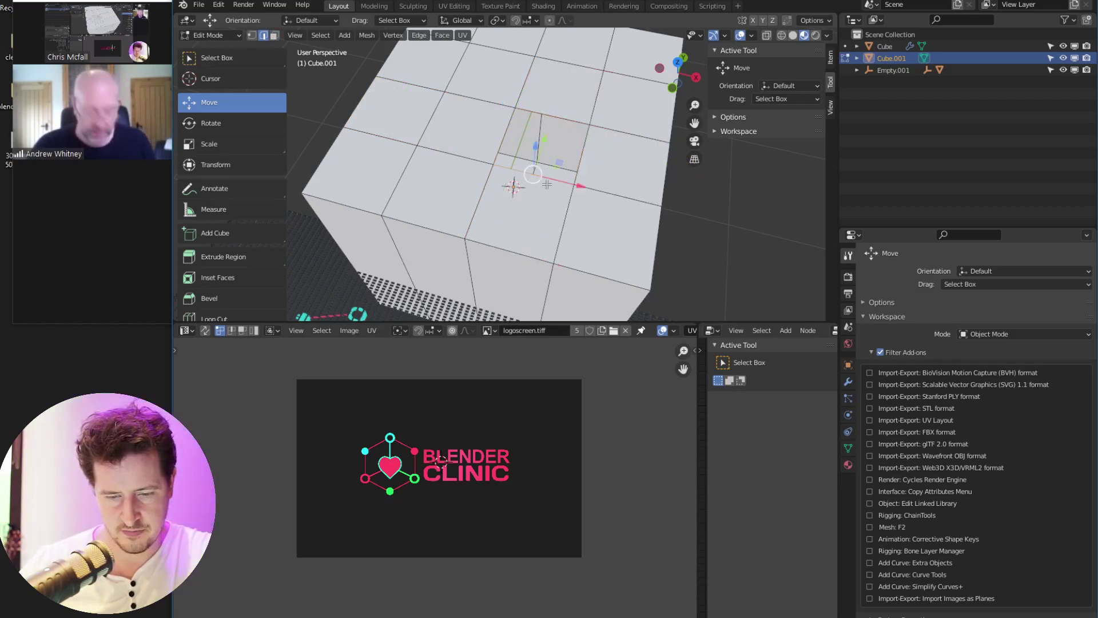
middle_click_drag(548, 153, 484, 122)
left_click(445, 99)
left_click(514, 124, "shift")
key("f")
Return to Object Mode and delete the demonstration cube
middle_click_drag(511, 115, 609, 134)
key("ctrl+Tab")
left_click(440, 134)
scroll(469, 137, "down", 5)
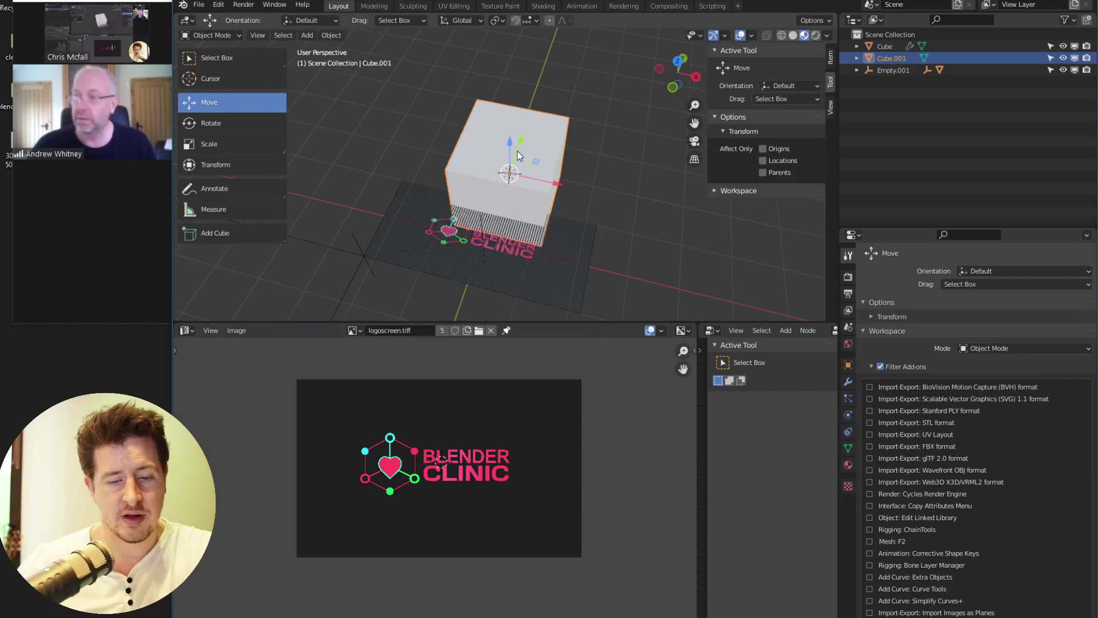
key("Delete")
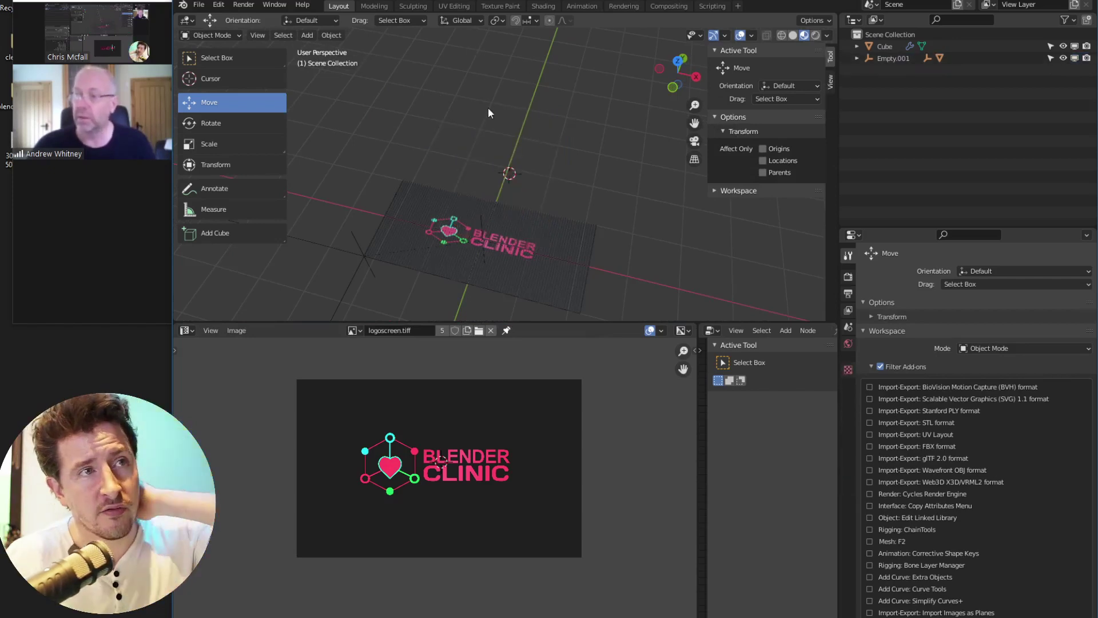
Collapse the Filter Add-ons list, keeping the Workspace section of the tool settings expanded
left_click(875, 365)
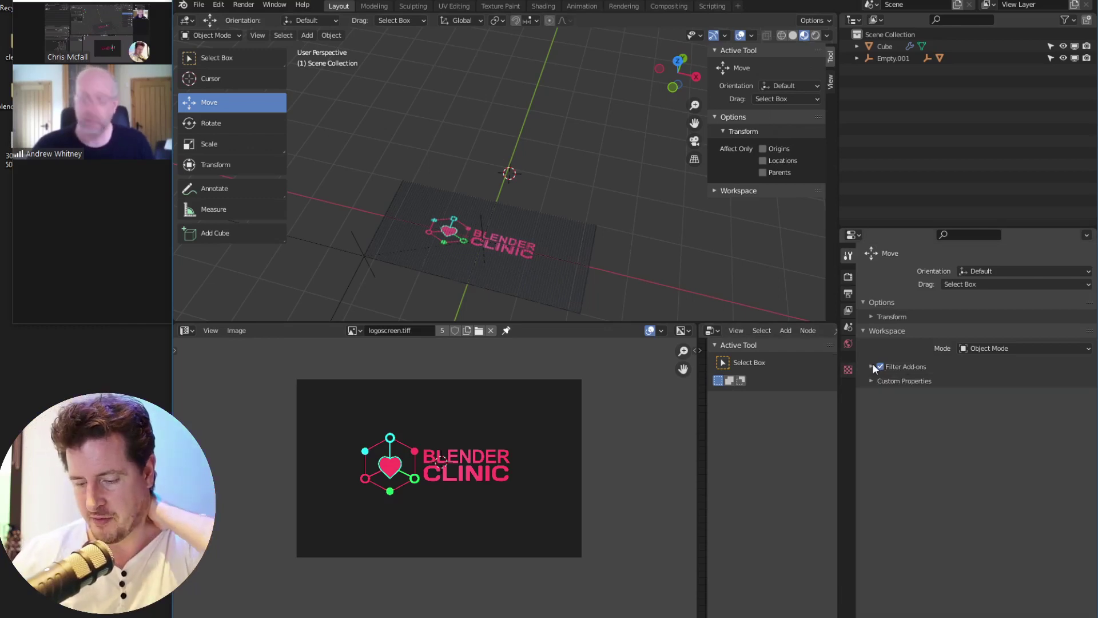
left_click(871, 331)
left_click(870, 326)
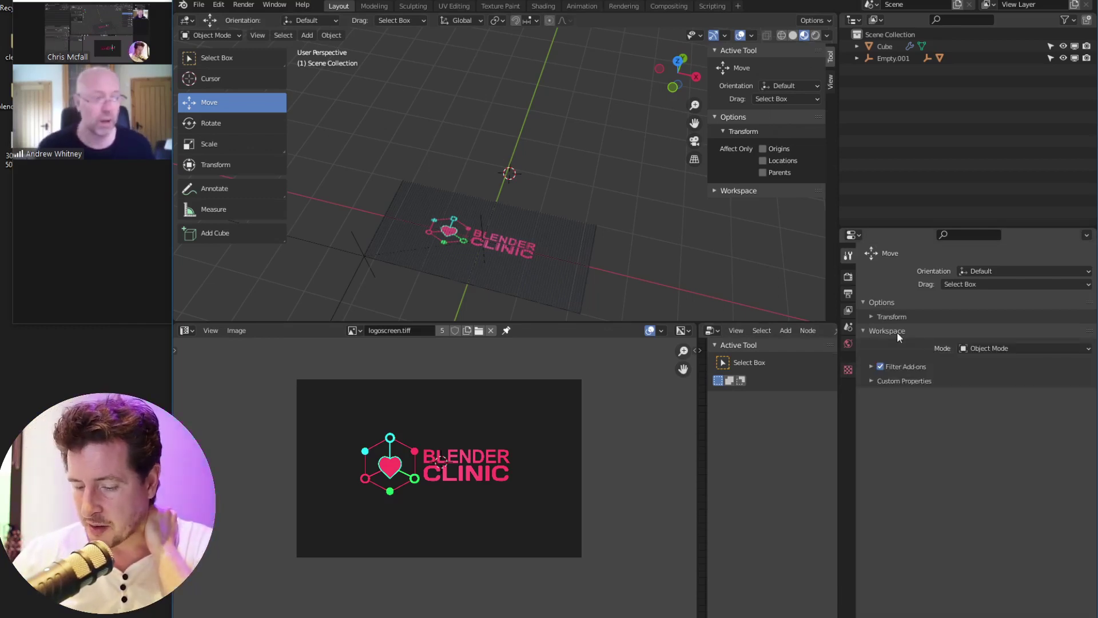
left_click(881, 331)
left_click(885, 333)
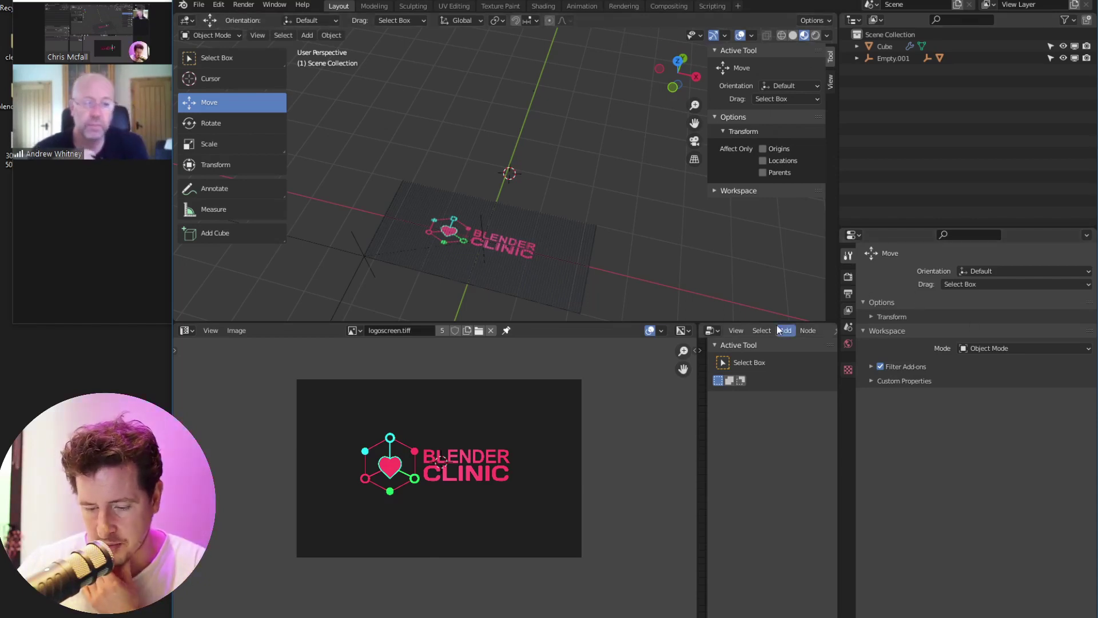
Enlarge the 3D viewport over the image and node editors and view the logo screen at an angle
left_click_drag(742, 324, 742, 498)
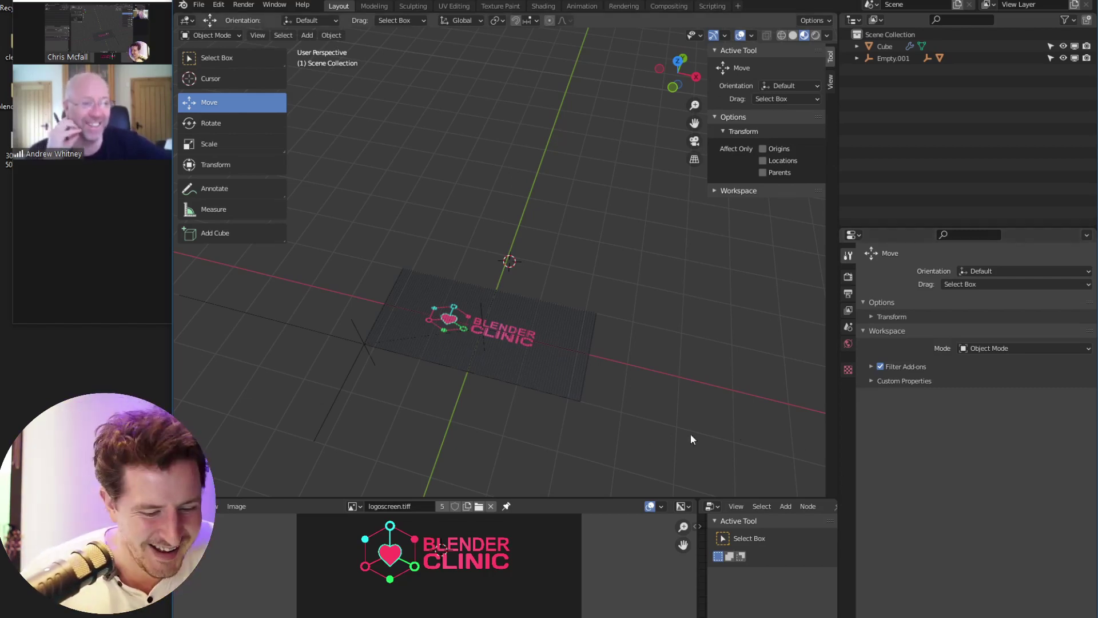
middle_click_drag(512, 354, 547, 302)
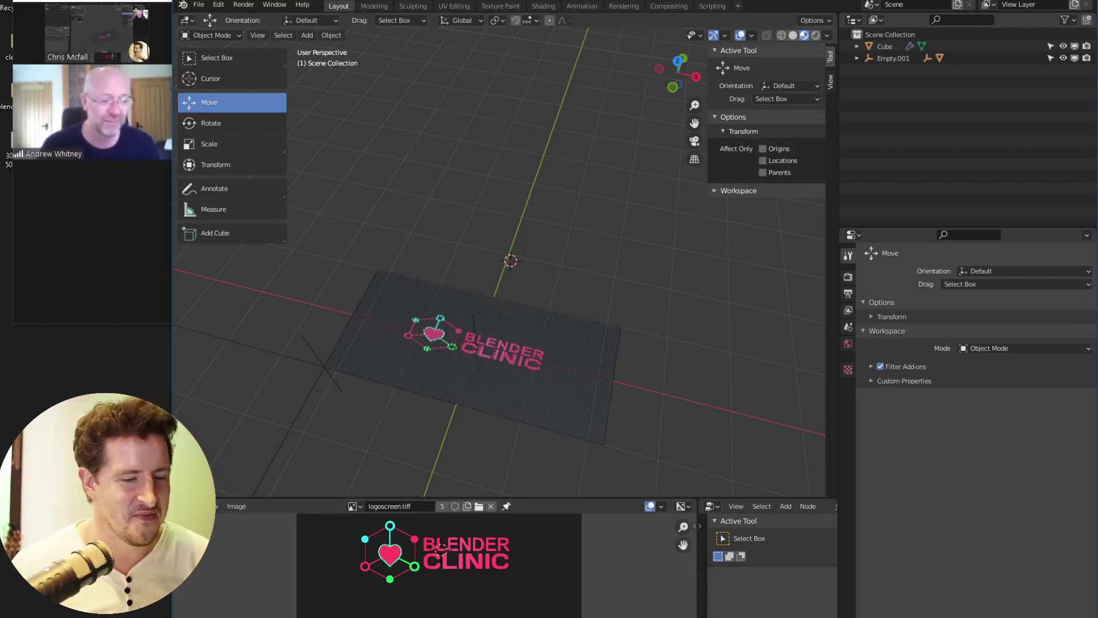
Switch to the Zoom meeting and maximize its window
left_click(130, 200)
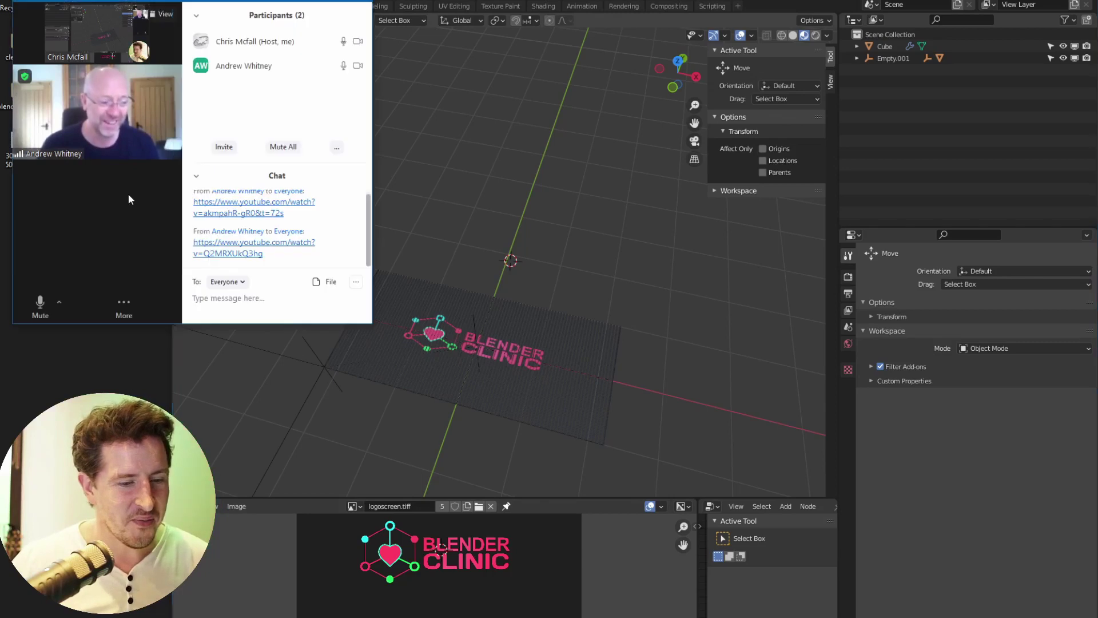
left_click(330, 1)
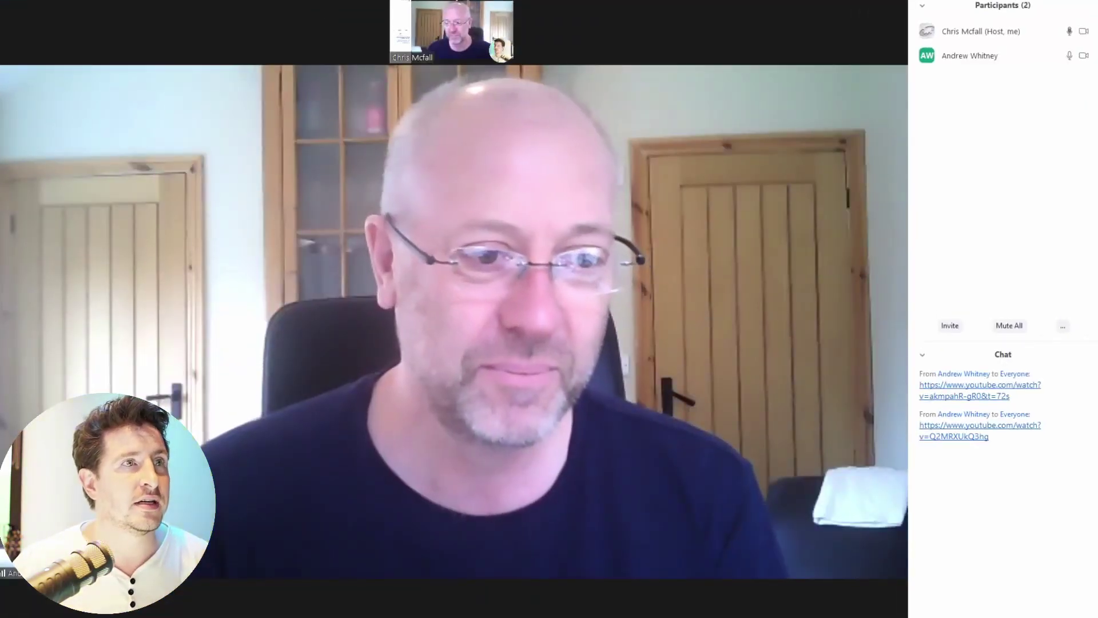